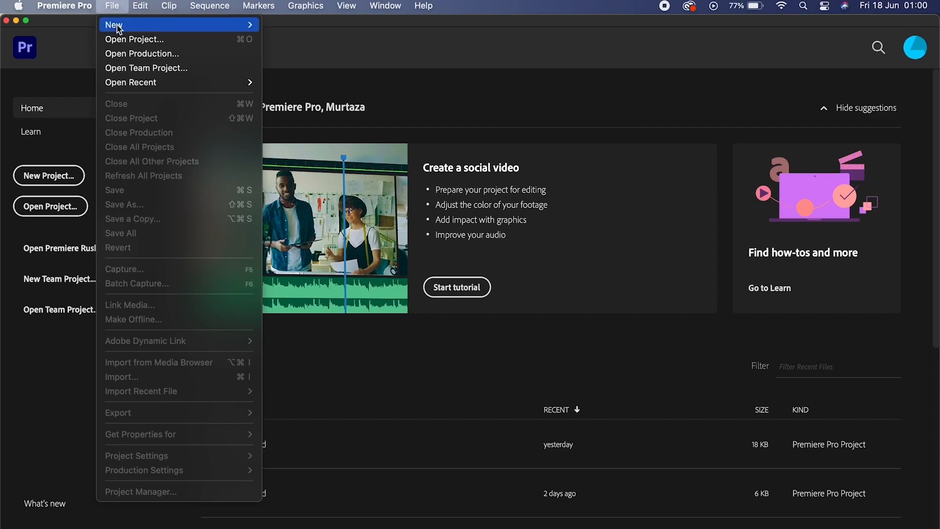
Open the New Project dialog from the home screen and select the default name Untitled.
click(286, 25)
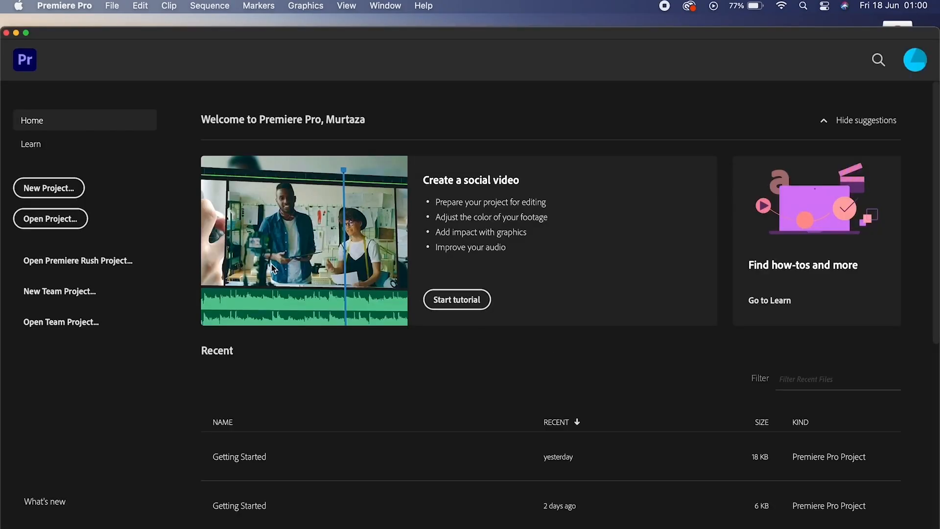
key(alt+super+n)
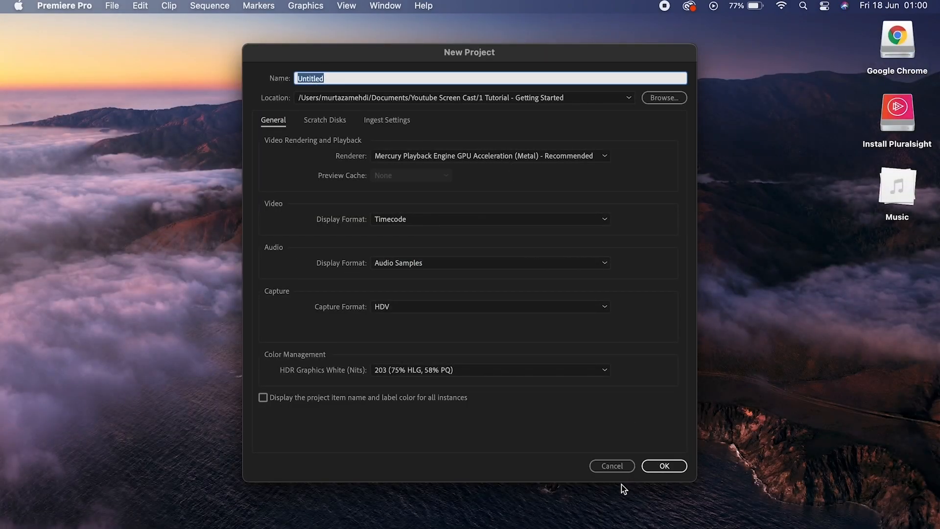
click(612, 466)
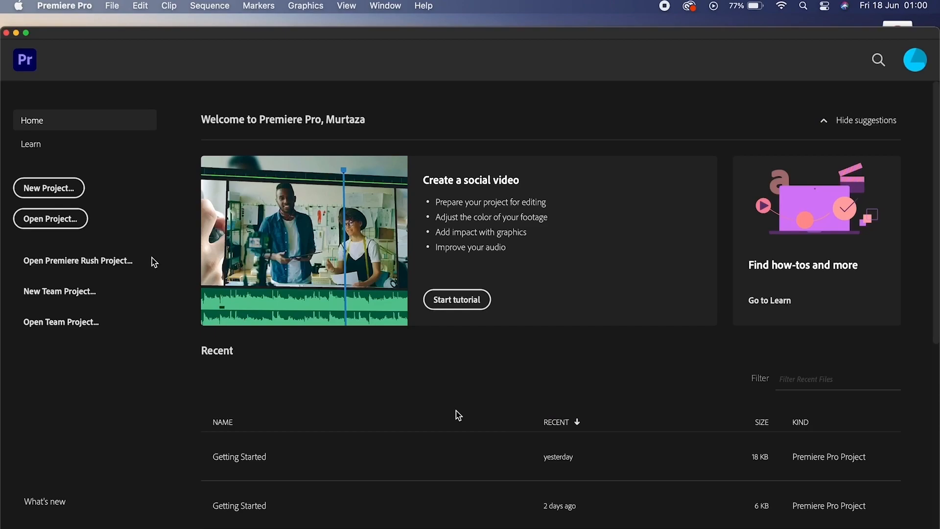
click(55, 193)
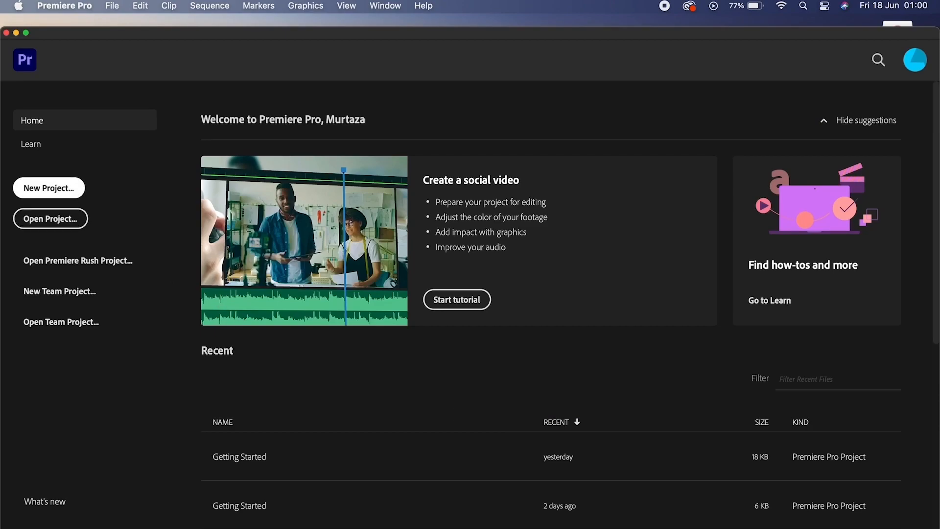
click(362, 78)
drag(362, 78, 257, 77)
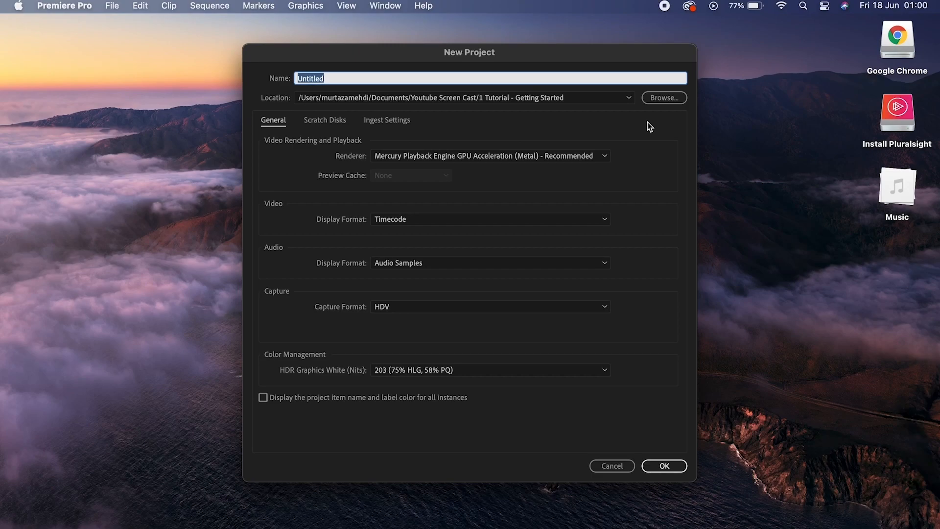
Name the project Getting Started, set its location to the Desktop, and create it.
text(Getting Started)
click(664, 97)
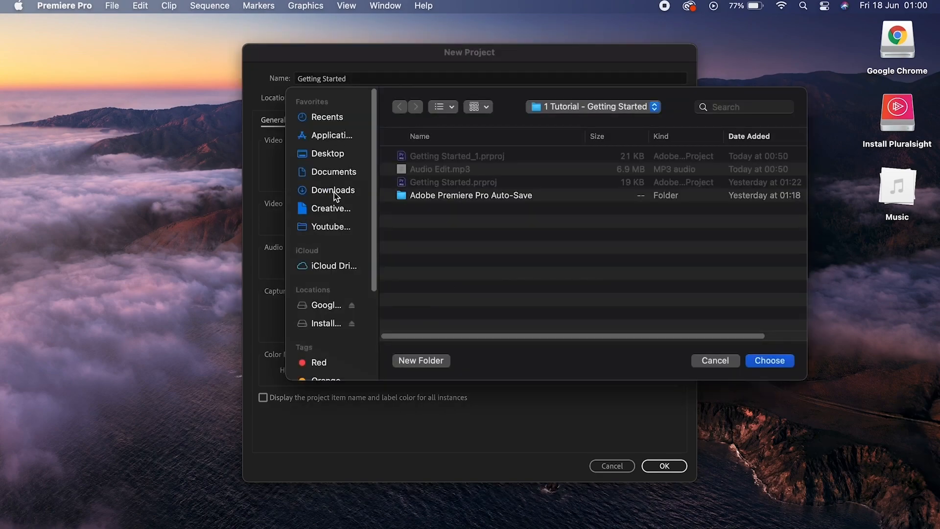
click(338, 154)
click(769, 360)
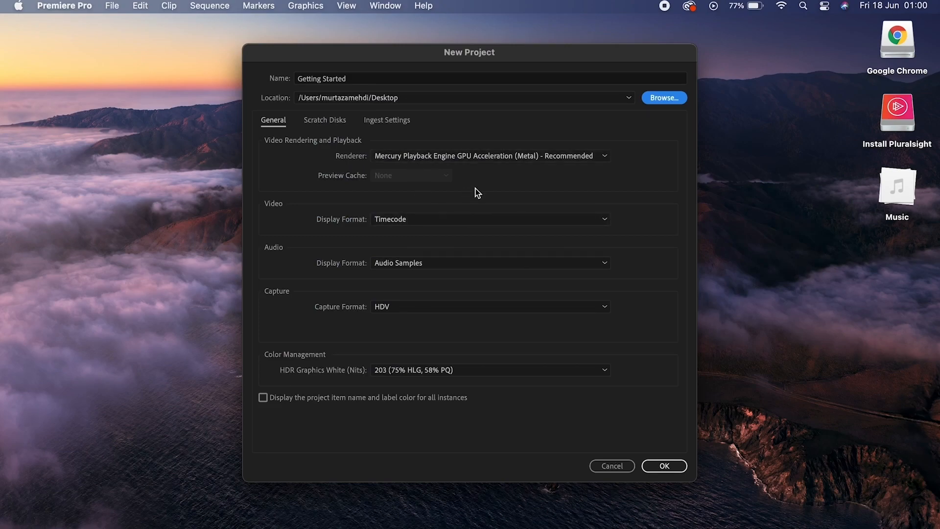
click(664, 465)
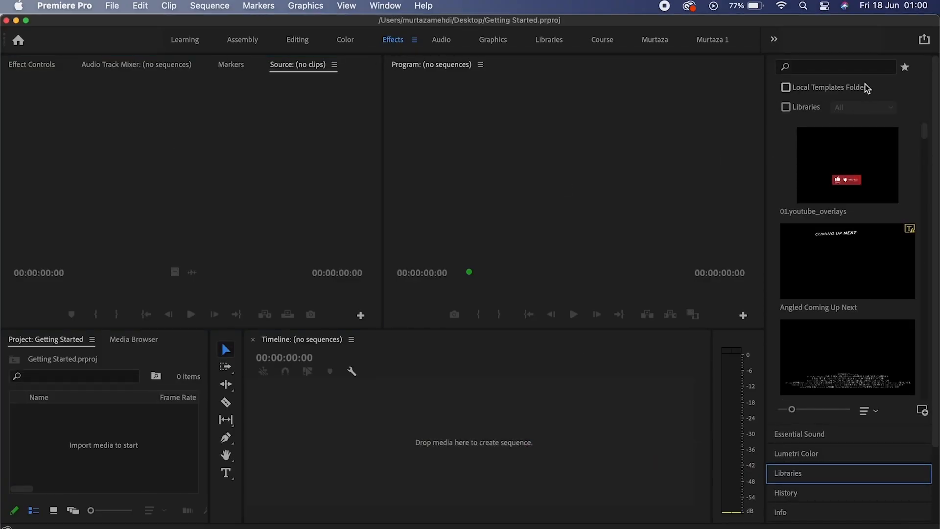
Collapse the Essential Graphics panel and make the Source monitor active.
scroll(935, 133, up, 3)
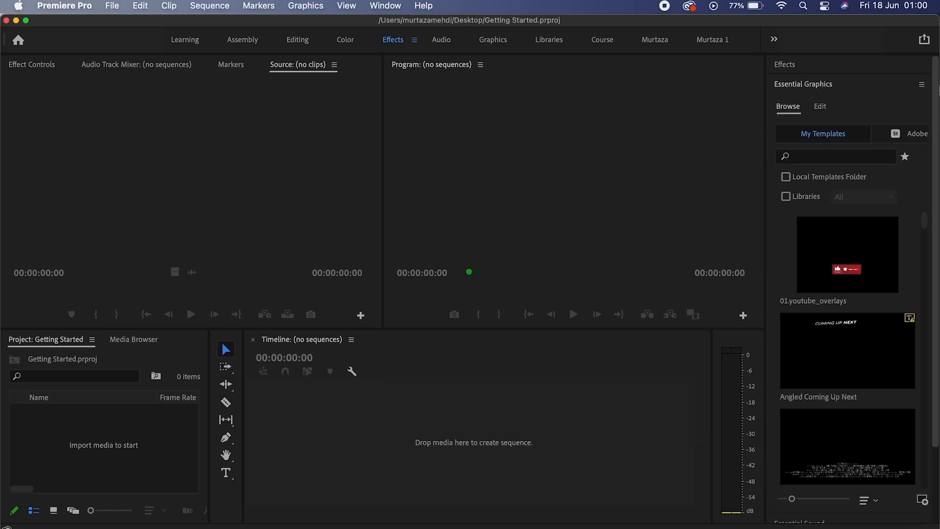
click(877, 87)
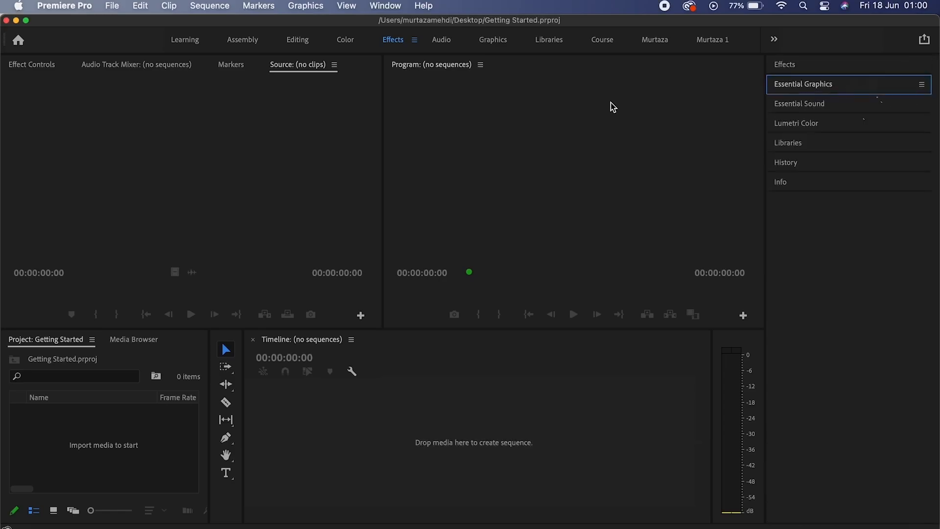
click(348, 140)
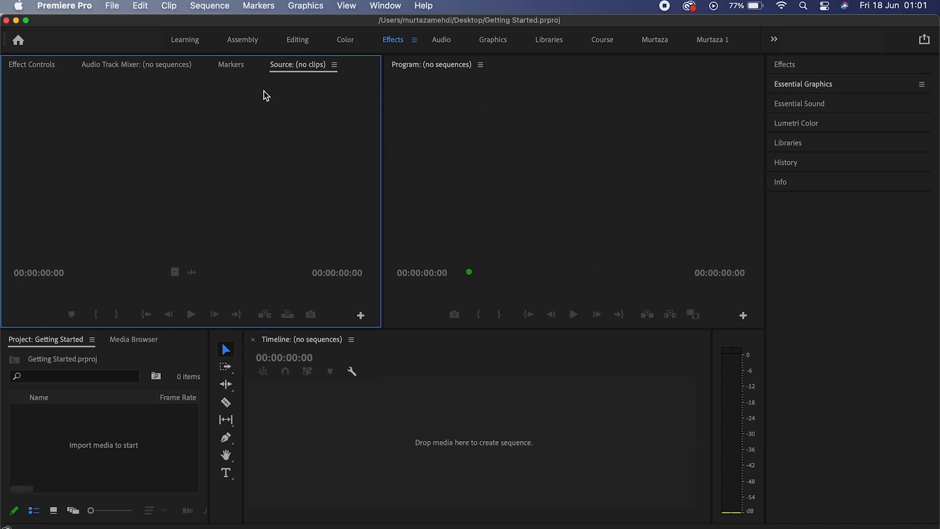
Activate the Program, Project, Tools, Timeline and Audio Meters panels in turn, ending on Source.
click(501, 133)
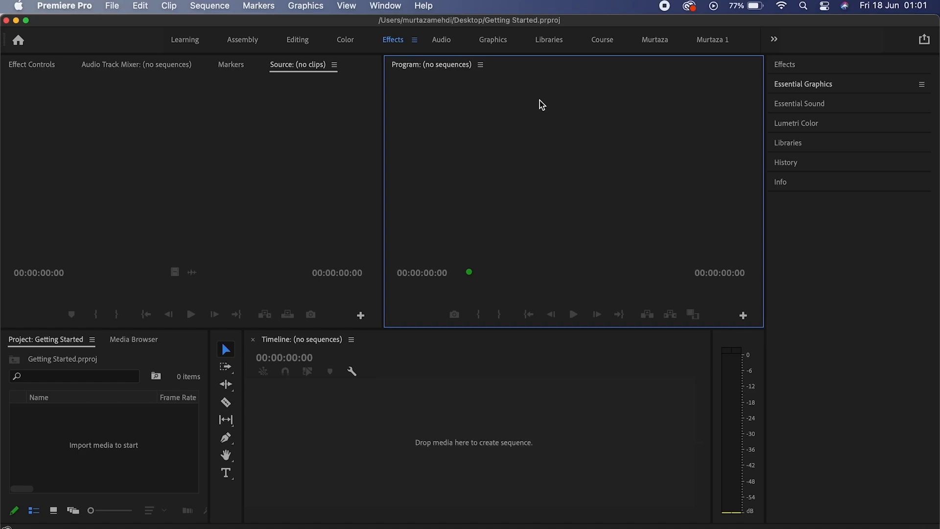
click(186, 349)
click(241, 339)
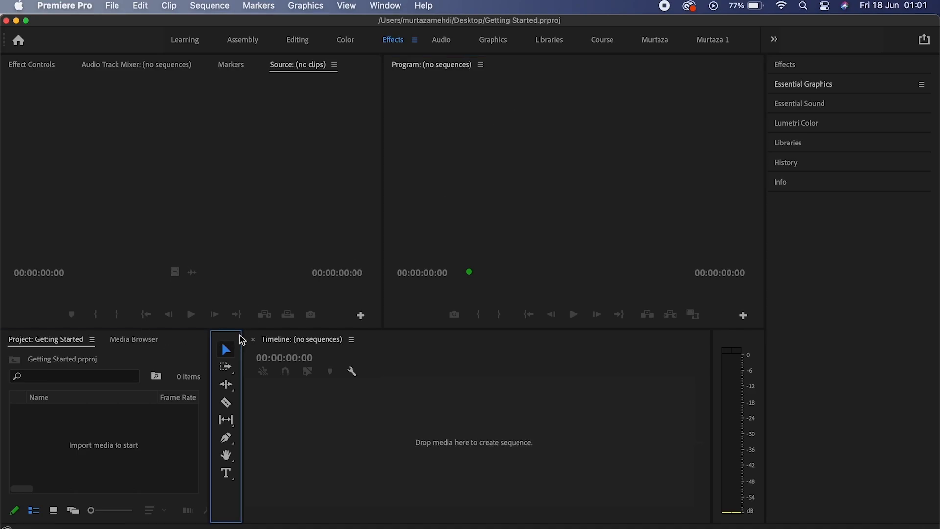
click(440, 338)
click(741, 343)
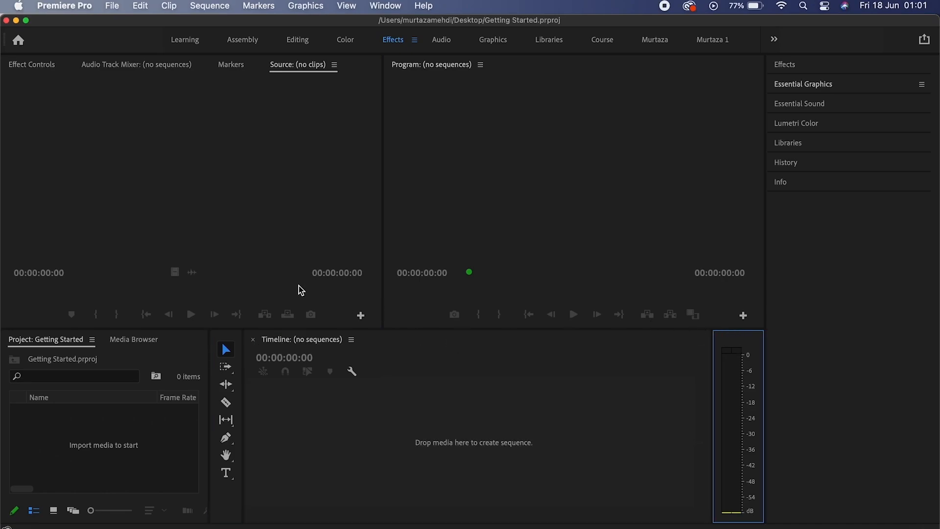
click(240, 157)
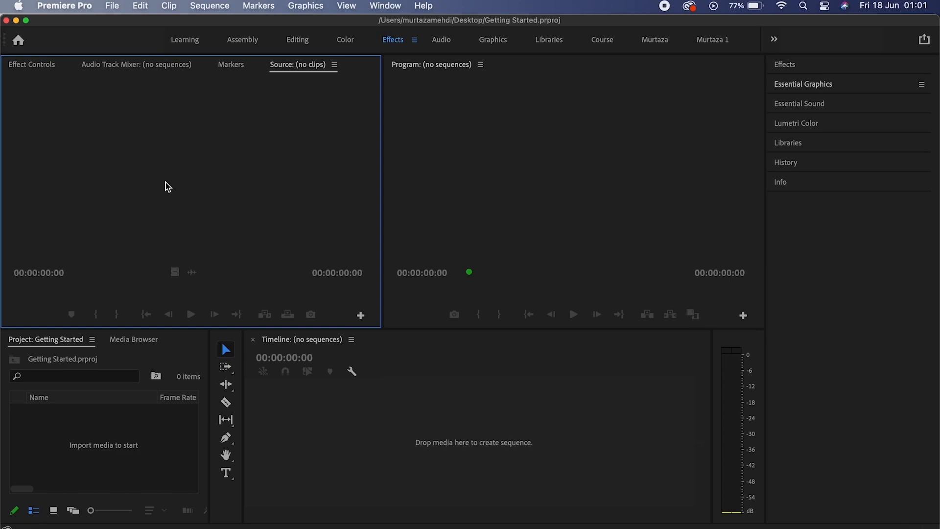
Import Walking.mp4 from the Footages folder and load it into the Source monitor.
double_click(153, 421)
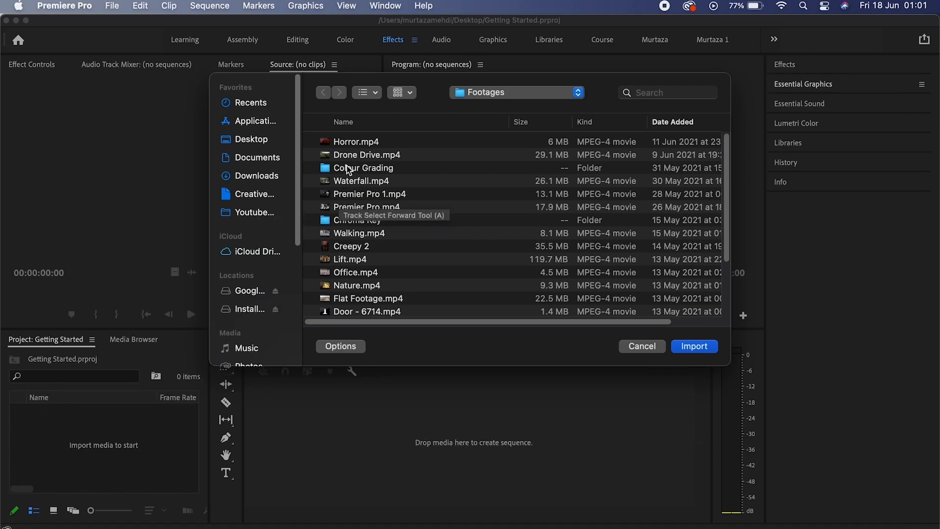
click(366, 238)
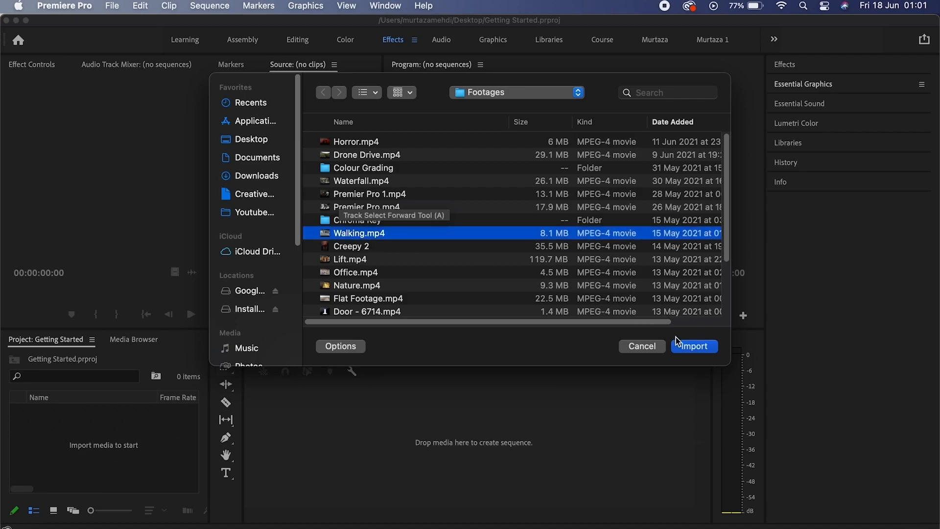
click(695, 346)
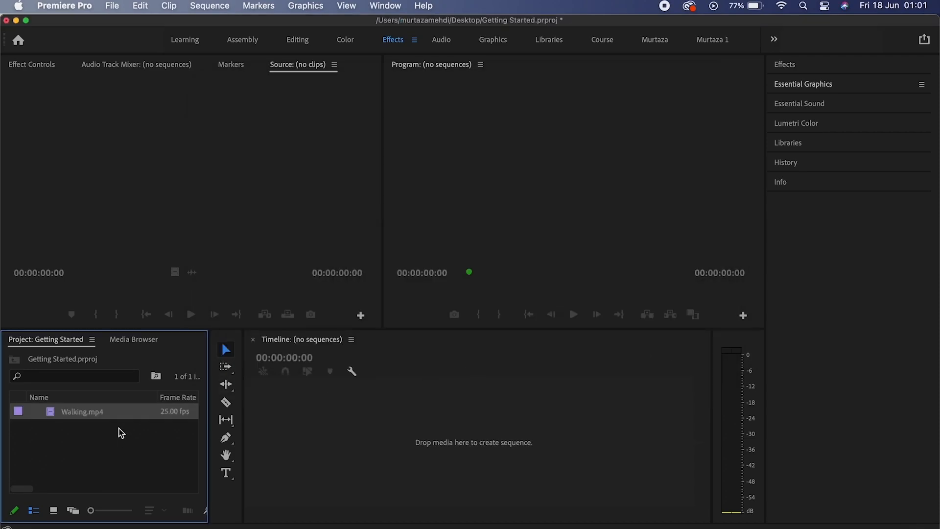
click(86, 415)
double_click(52, 412)
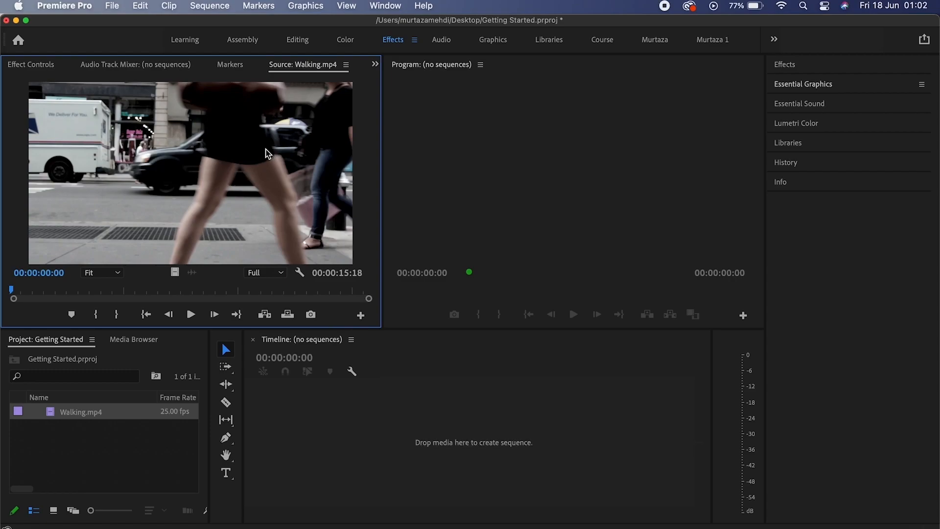
Activate the Program, Project, Tools, Timeline and Audio Meters panels one after another.
click(493, 142)
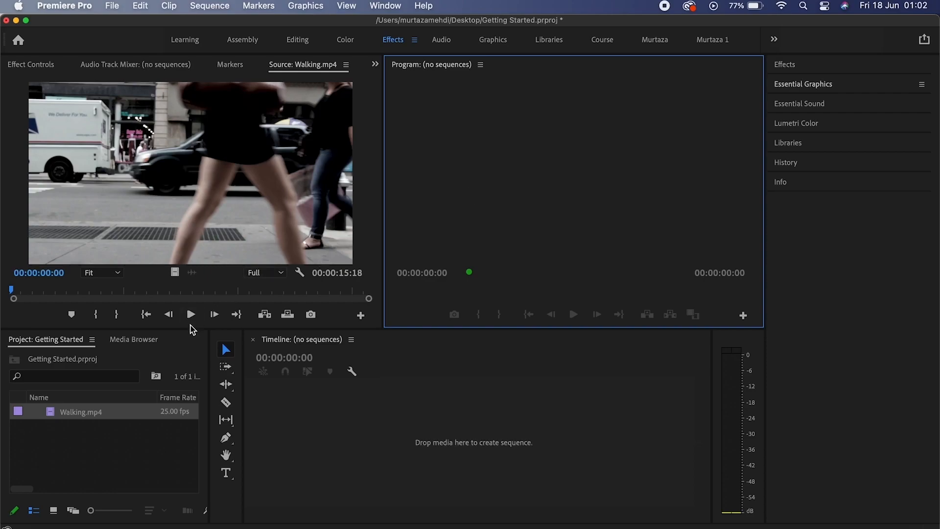
click(186, 343)
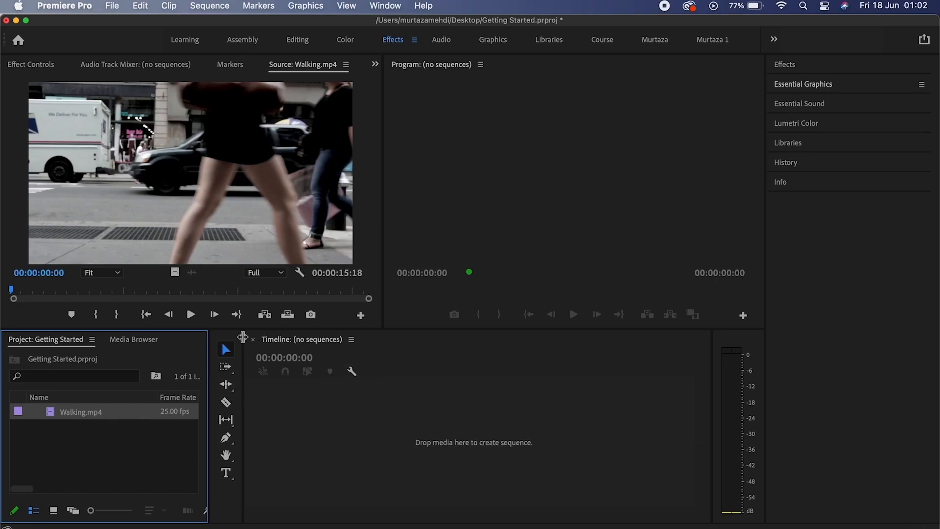
click(221, 341)
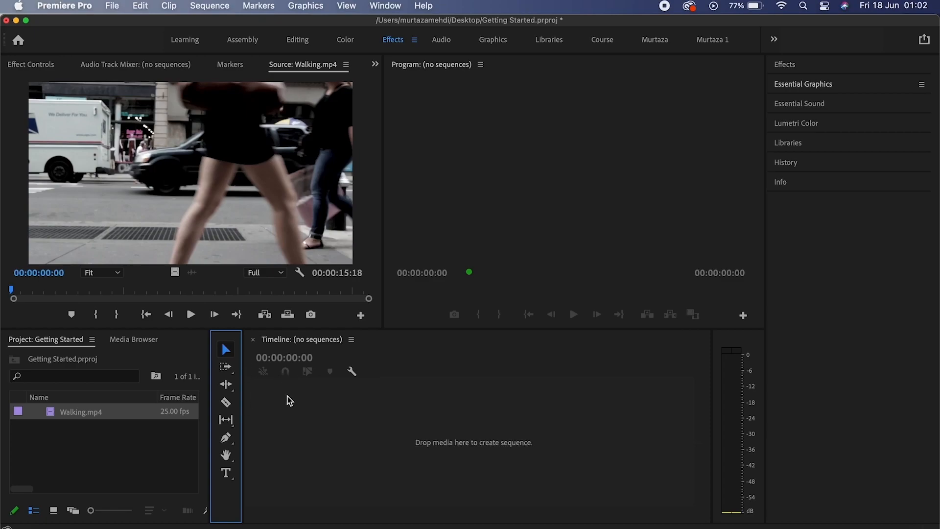
click(453, 367)
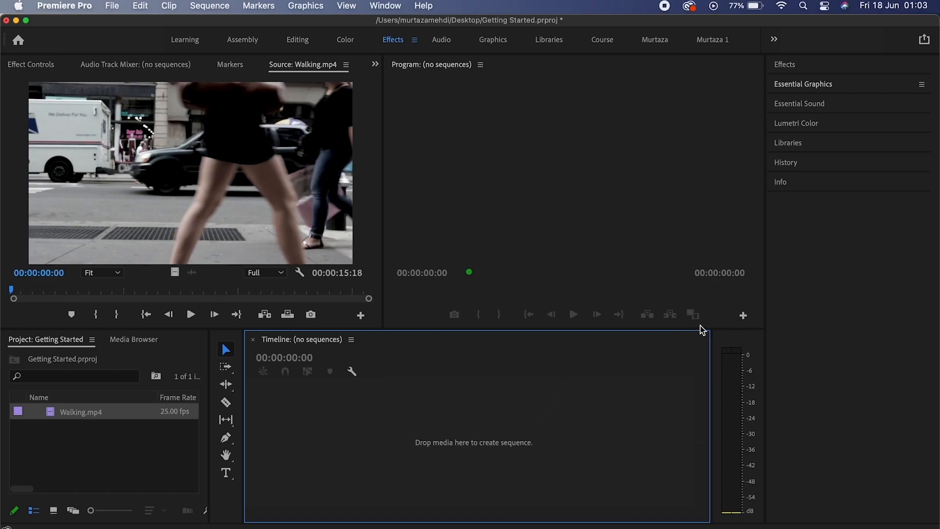
click(730, 332)
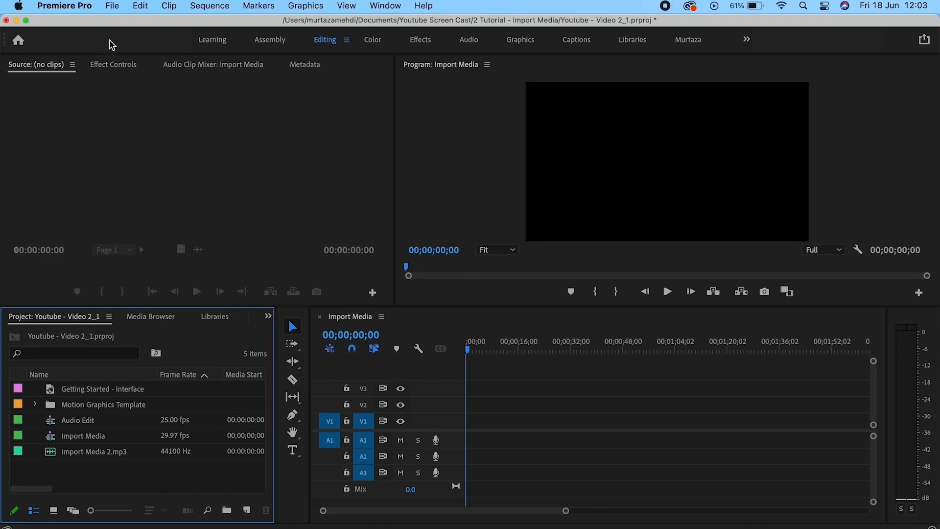
Bring up the Import window from the File menu and the project bin, cancelling both times.
click(112, 6)
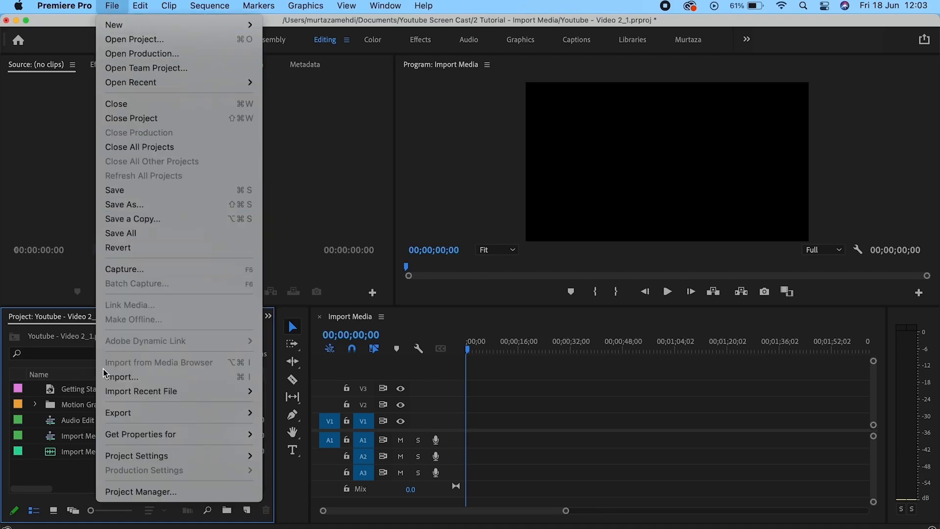
click(140, 380)
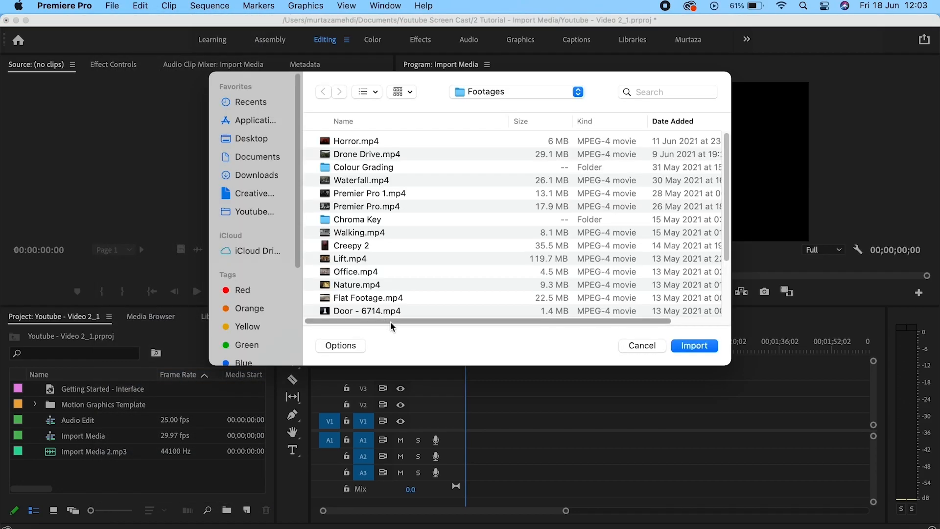
click(638, 345)
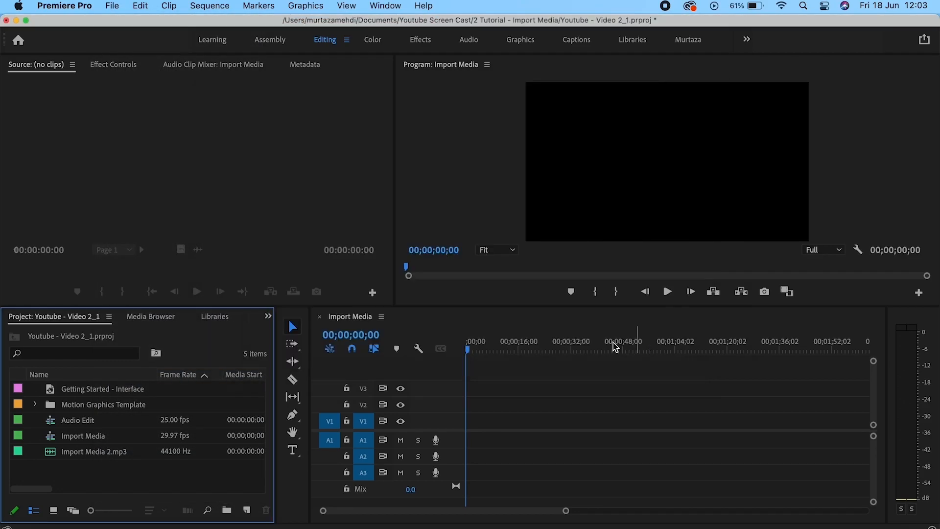
double_click(162, 484)
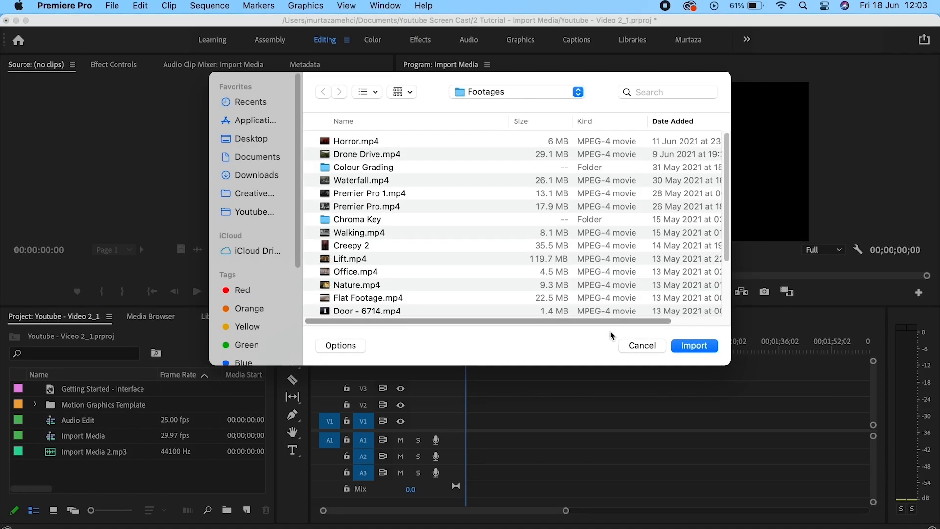
click(636, 345)
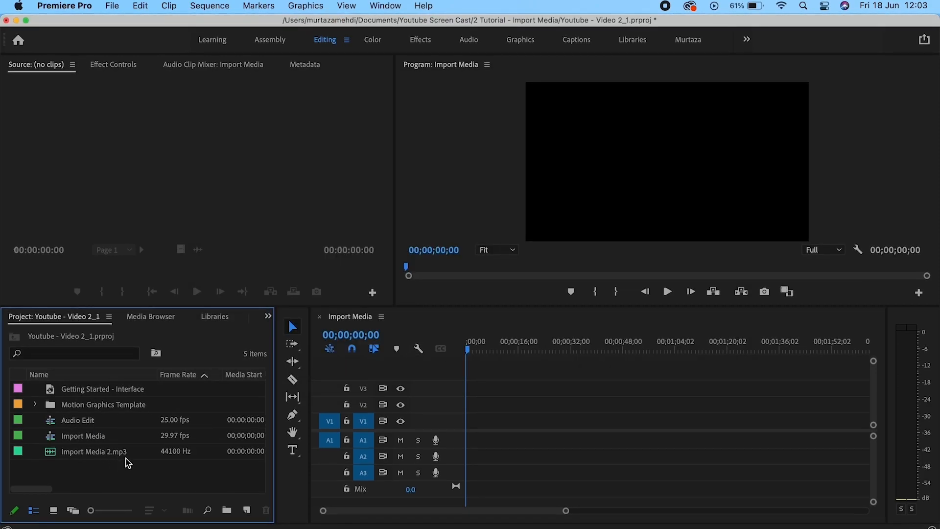
Import Waterfall.mp4, Premier Pro 1.mp4 and Premier Pro.mp4 into the project.
double_click(135, 469)
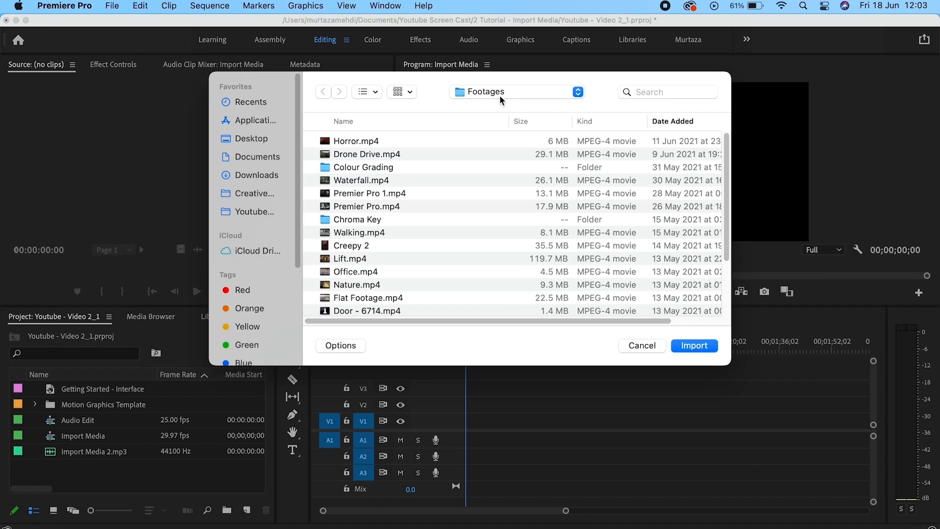
click(370, 232)
click(363, 249)
click(365, 262)
click(367, 272)
click(375, 258)
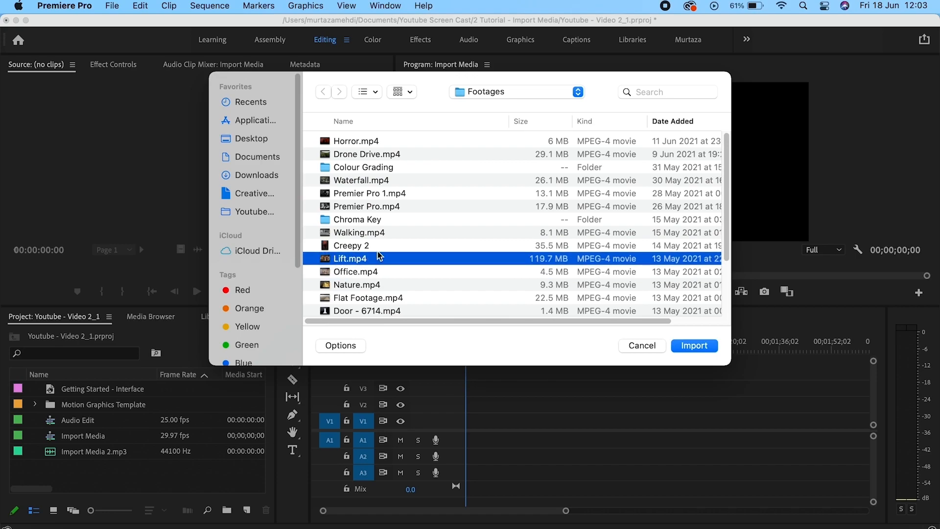
key(shift+Down)
key(shift+Down)
key(shift+Down)
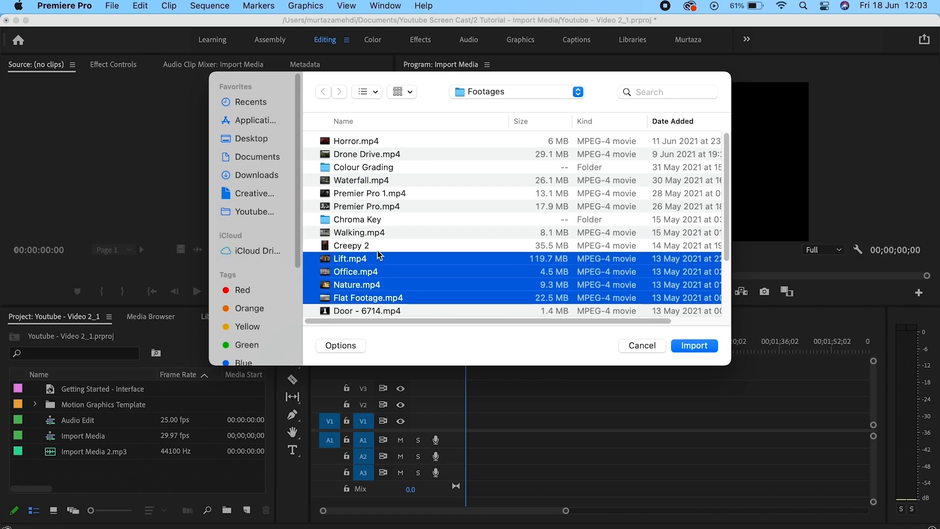
click(382, 169)
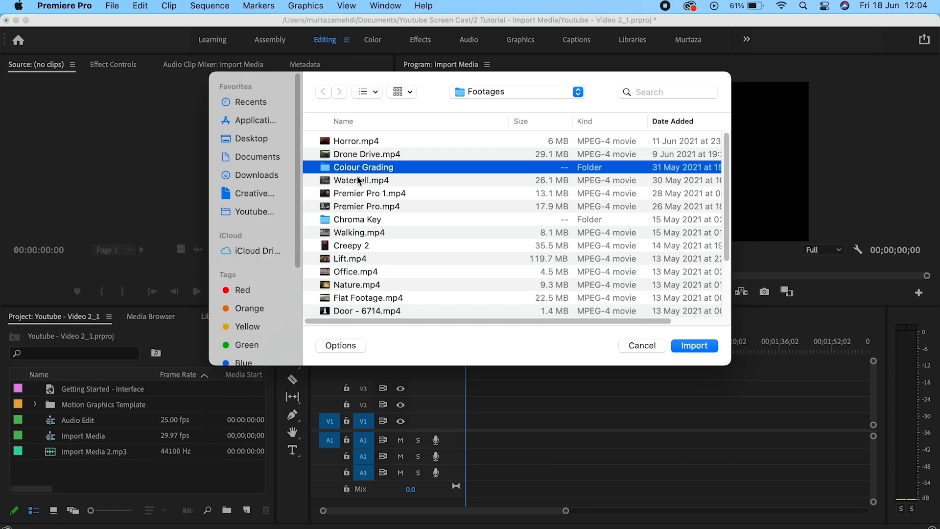
click(360, 181)
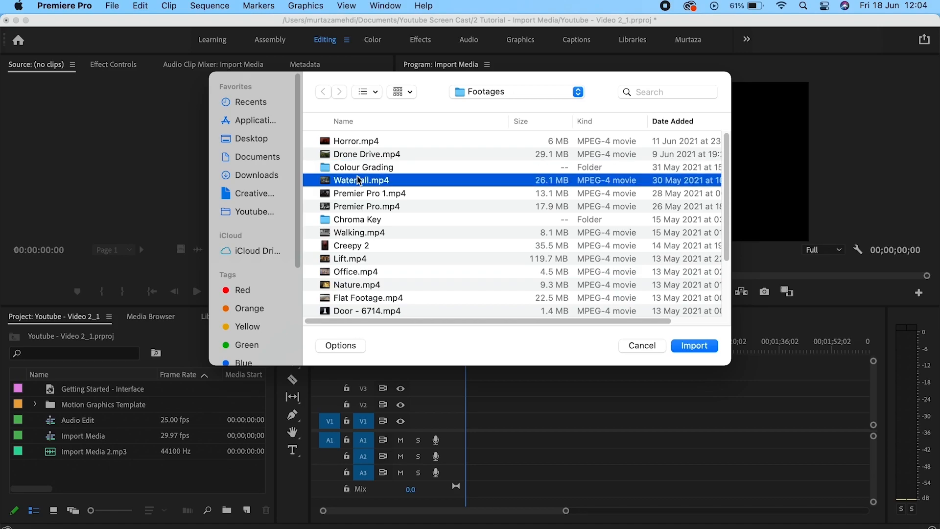
key(shift+Down)
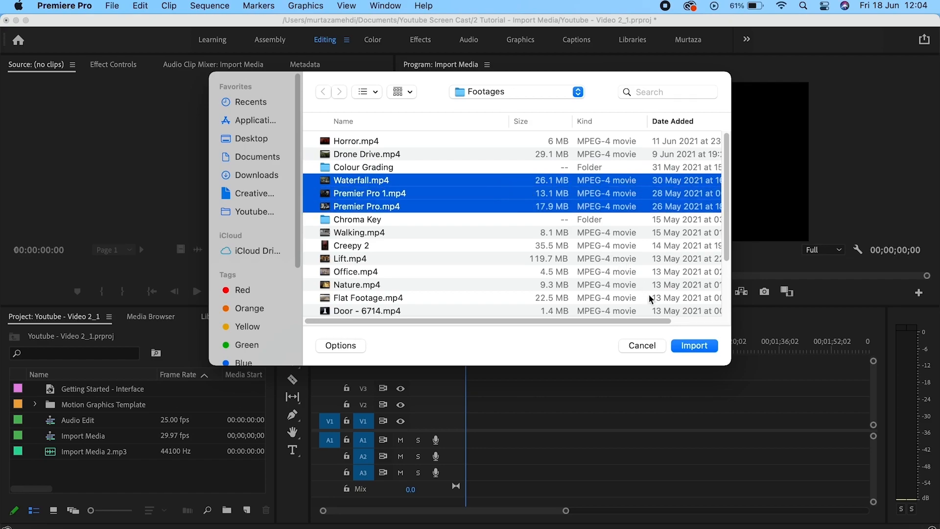
click(688, 346)
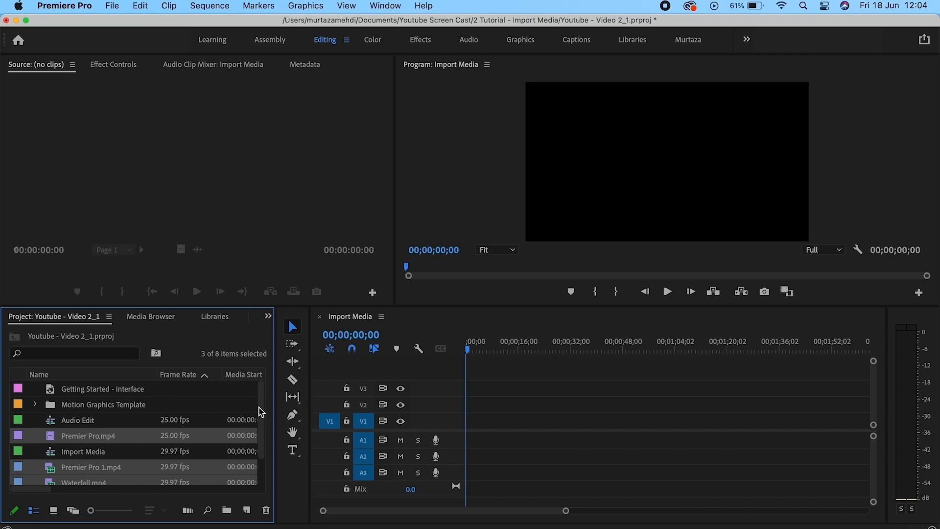
Drag Drone - Beach View.mp4 from the Footages folder in Finder into the Project panel.
scroll(260, 407, down, 2)
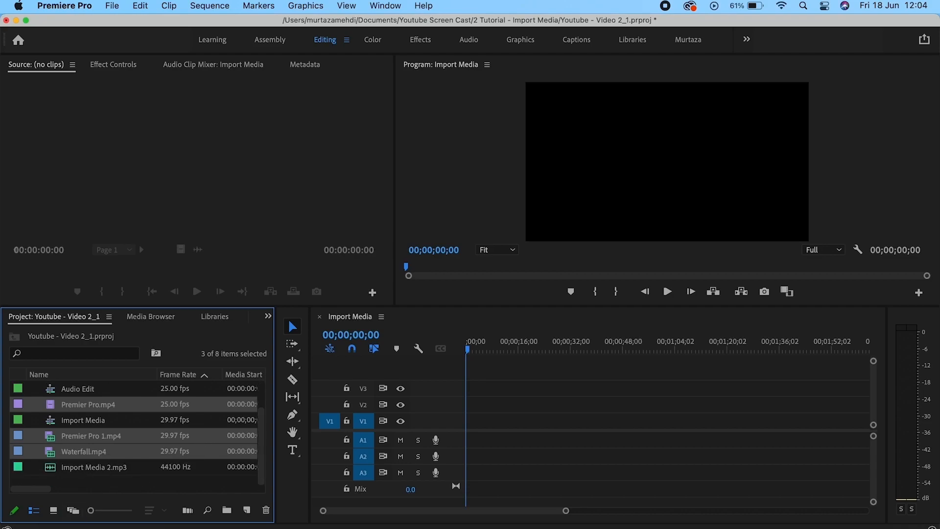
click(49, 526)
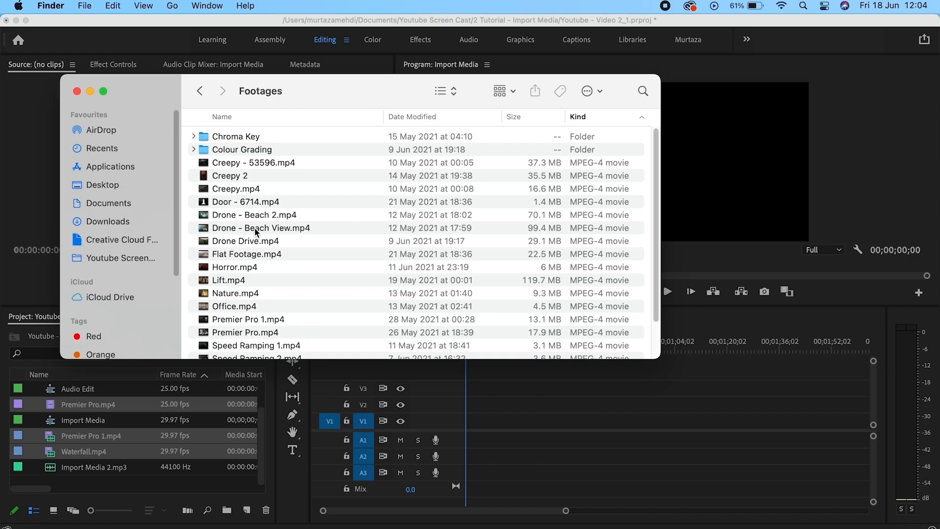
drag(254, 229, 156, 401)
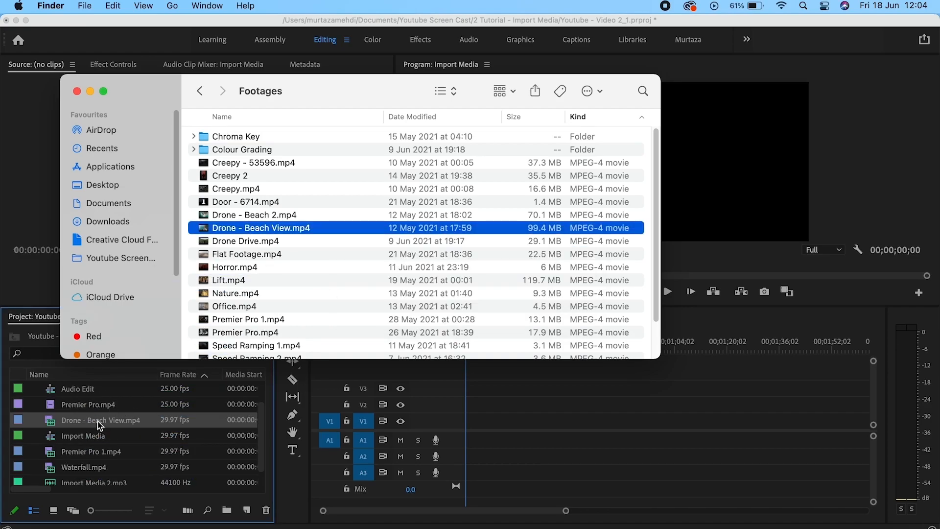
click(83, 425)
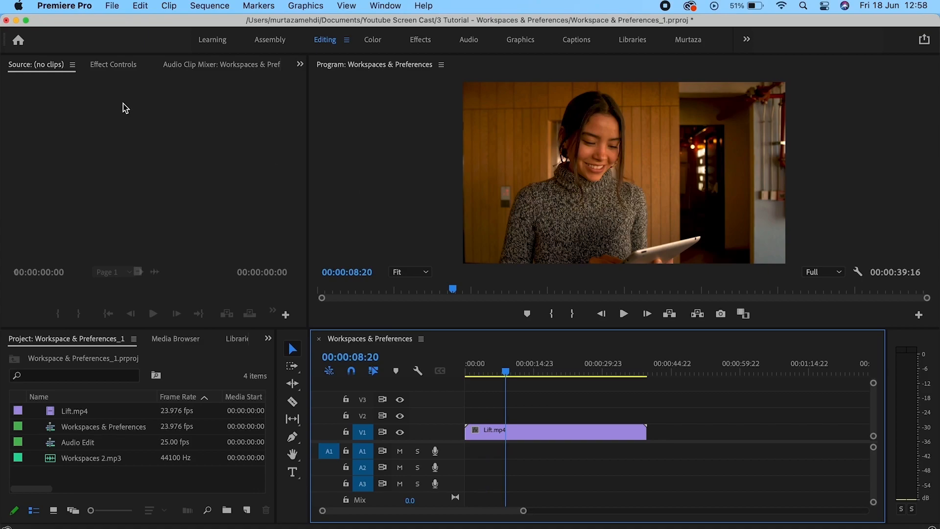
click(65, 7)
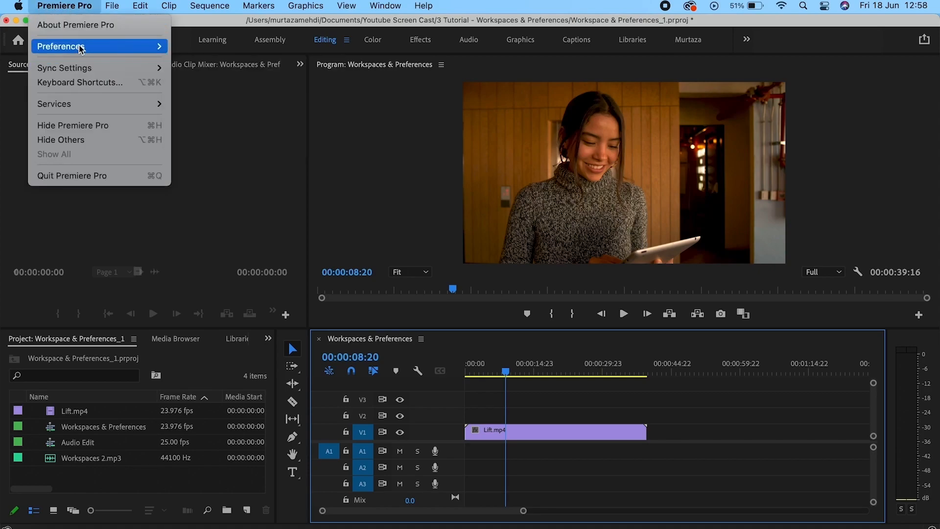
mouse_move(157, 47)
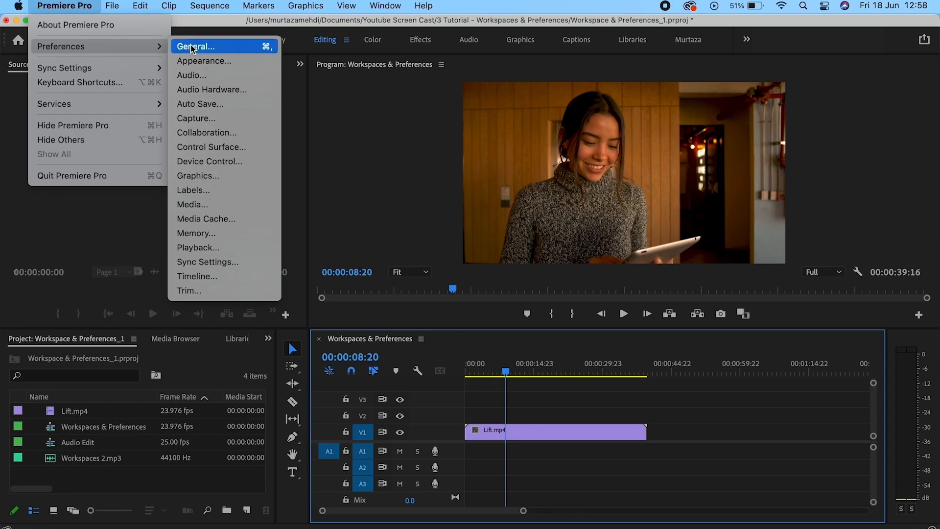
click(193, 47)
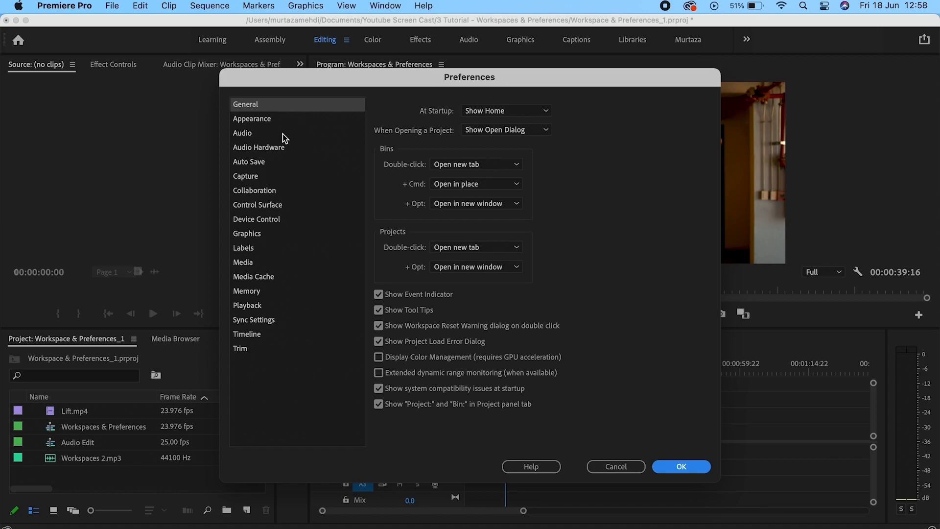
click(251, 119)
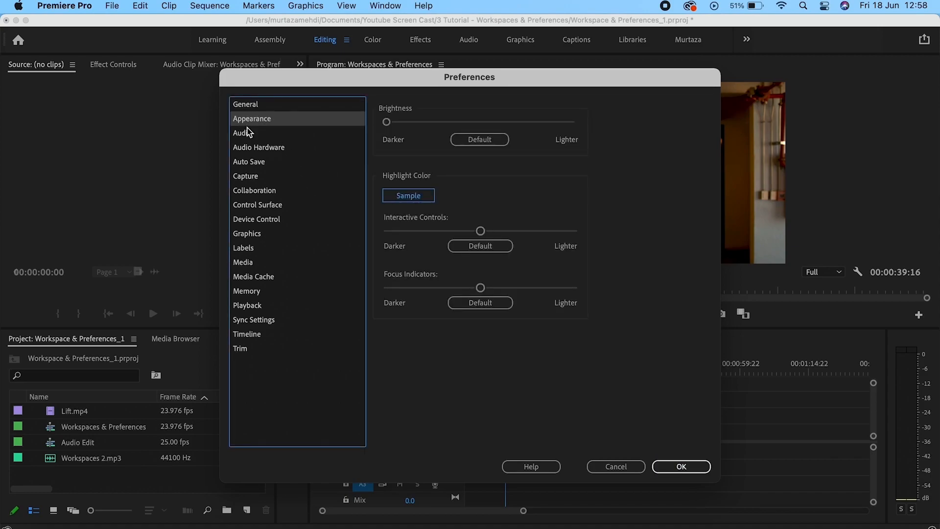
click(249, 132)
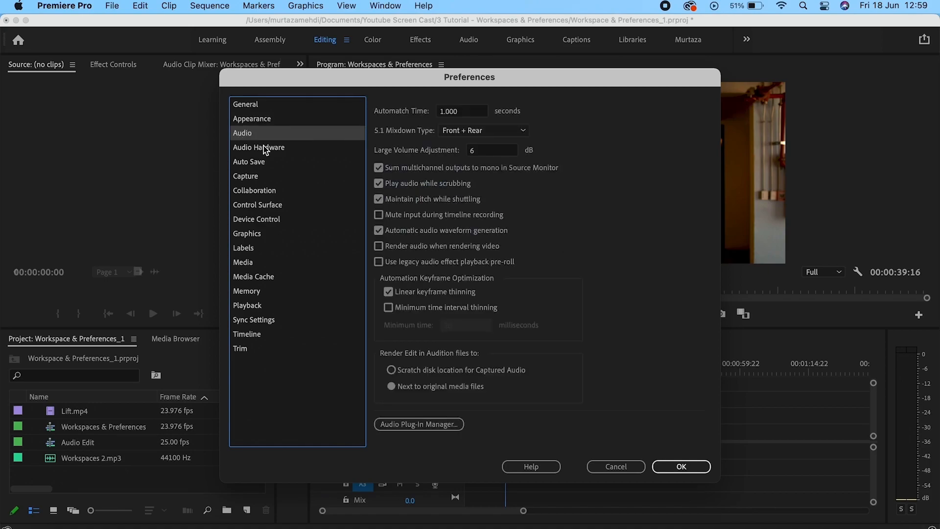
click(254, 121)
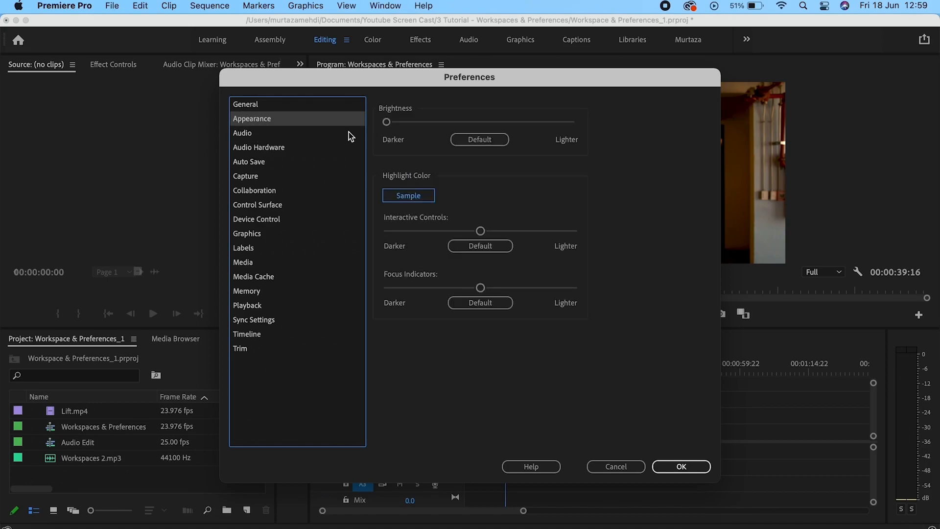
drag(389, 126, 412, 126)
click(456, 139)
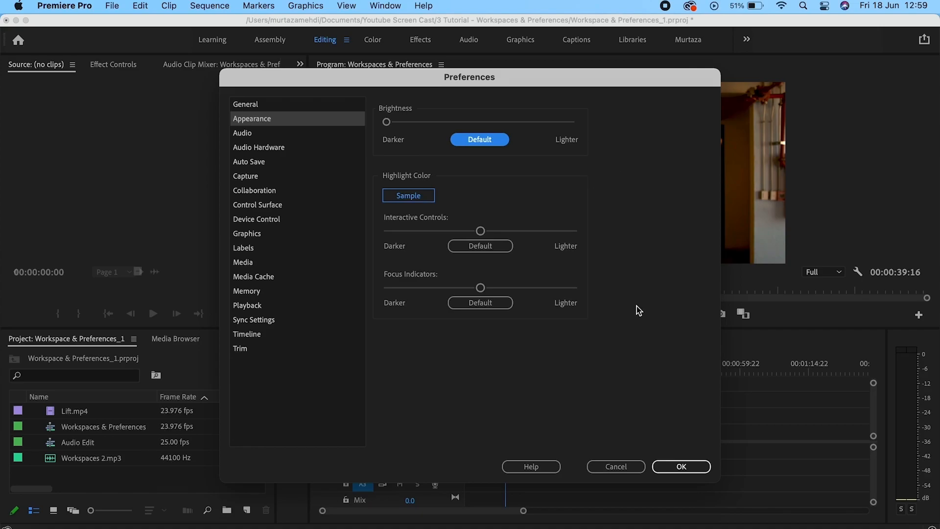
click(618, 466)
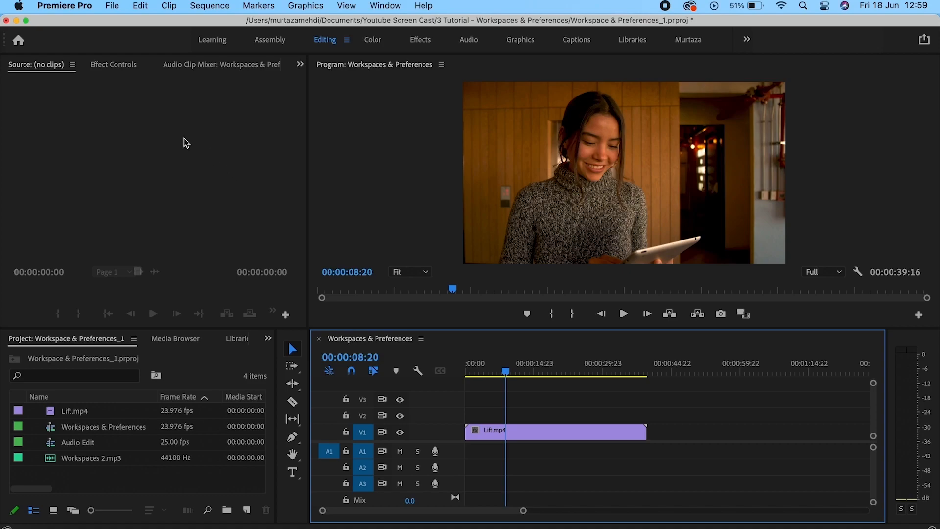
click(114, 7)
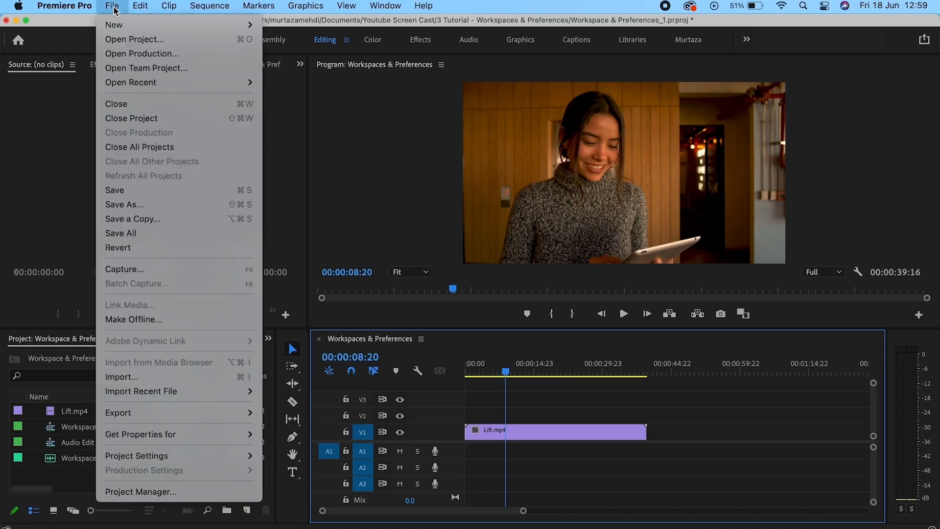
mouse_move(147, 456)
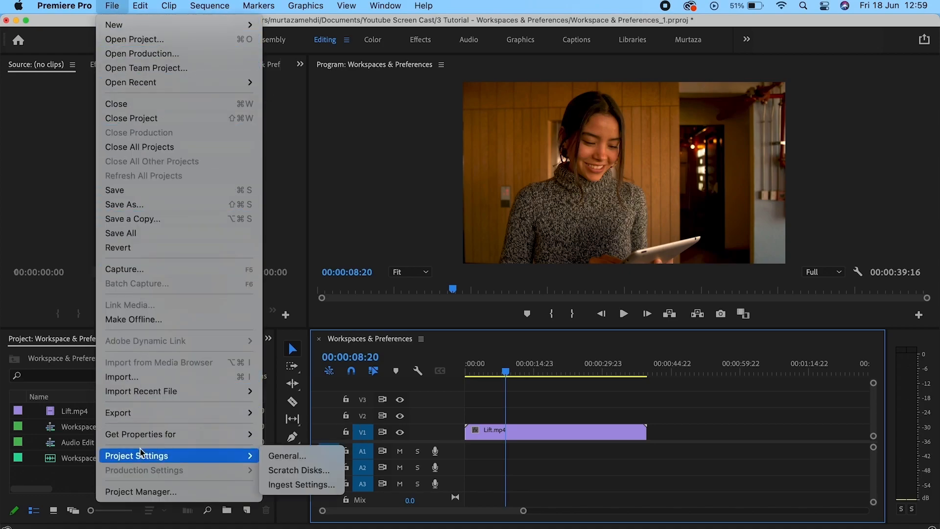
click(287, 456)
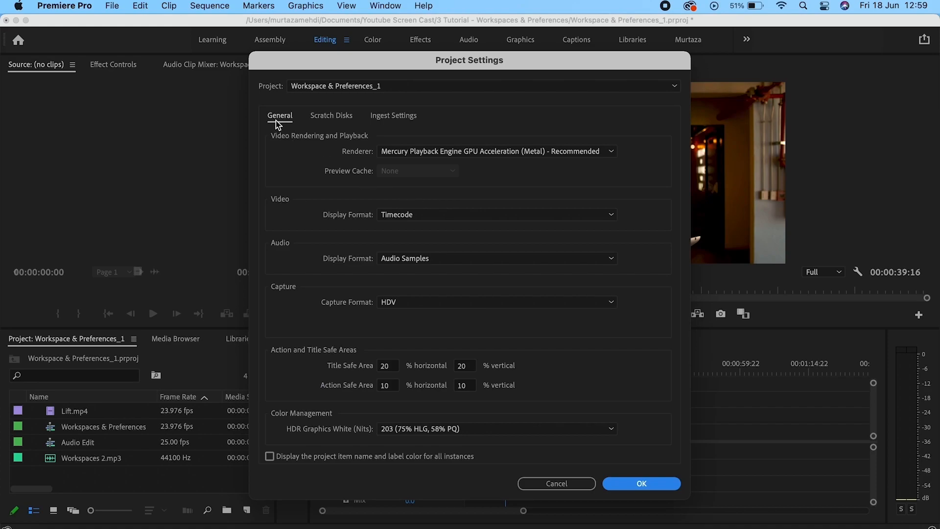
click(314, 118)
click(409, 124)
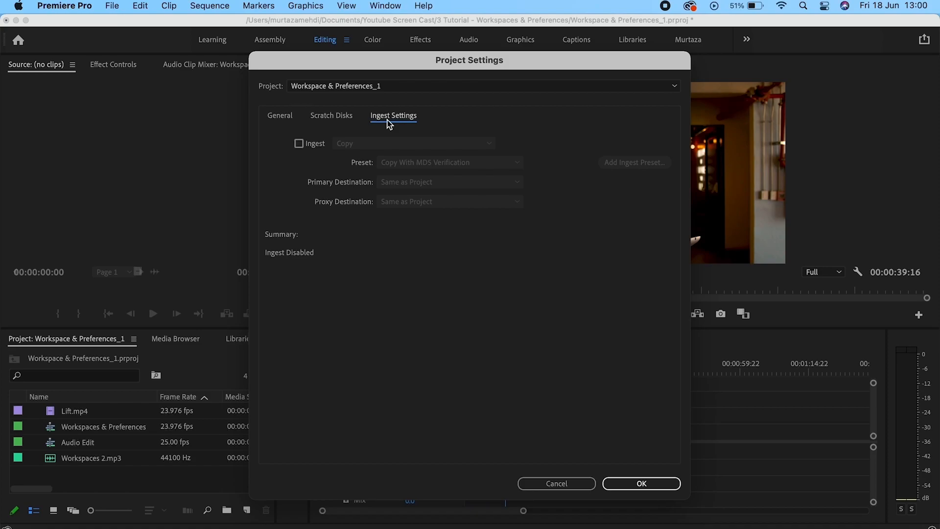
click(569, 481)
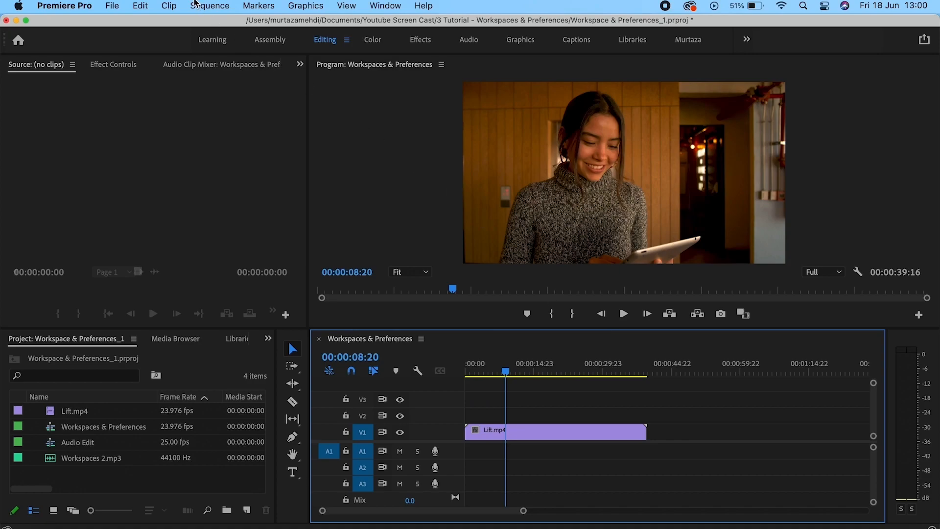
Set the sequence frame size to 1080 × 1920 and confirm deleting its previews.
click(196, 6)
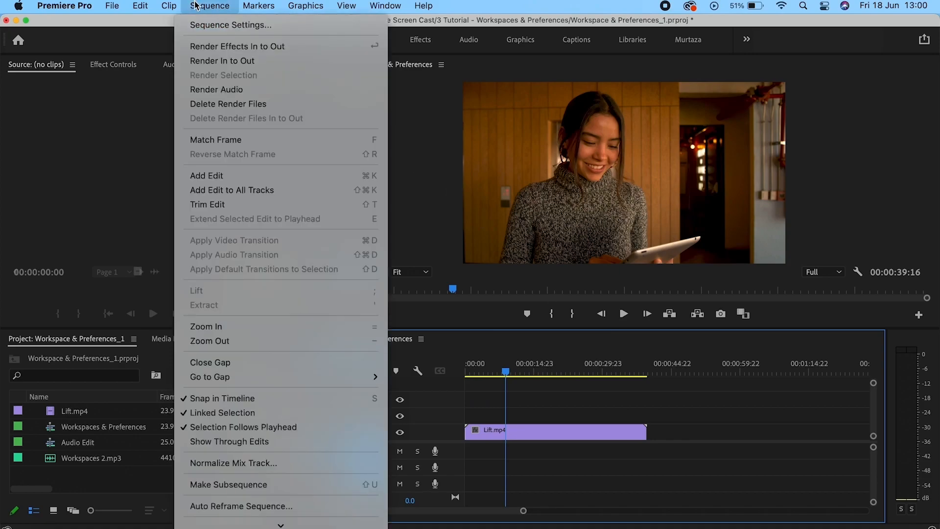
click(207, 26)
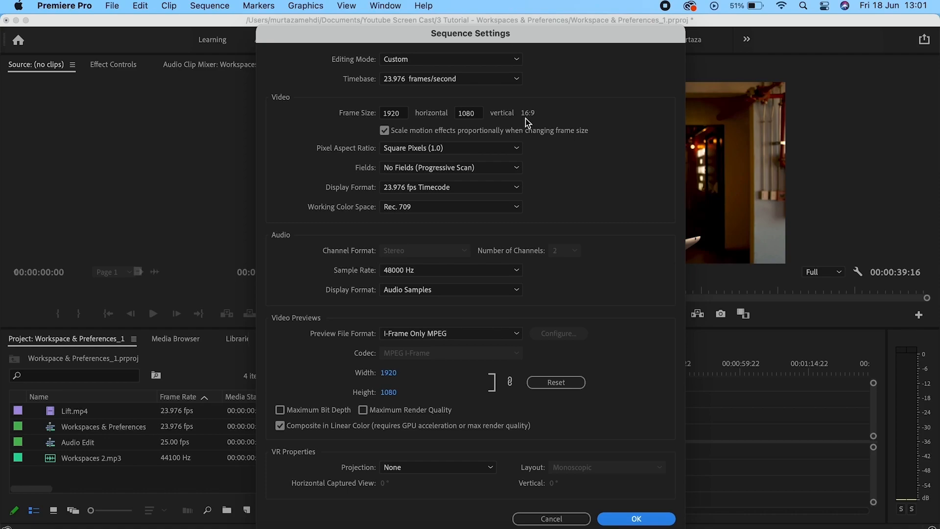
click(397, 114)
text(1080)
key(Tab)
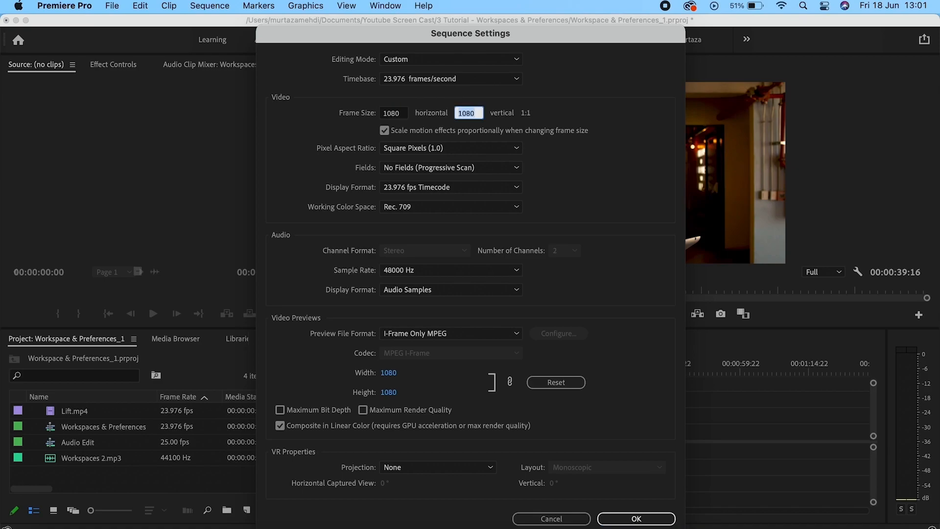
text(1920)
click(581, 145)
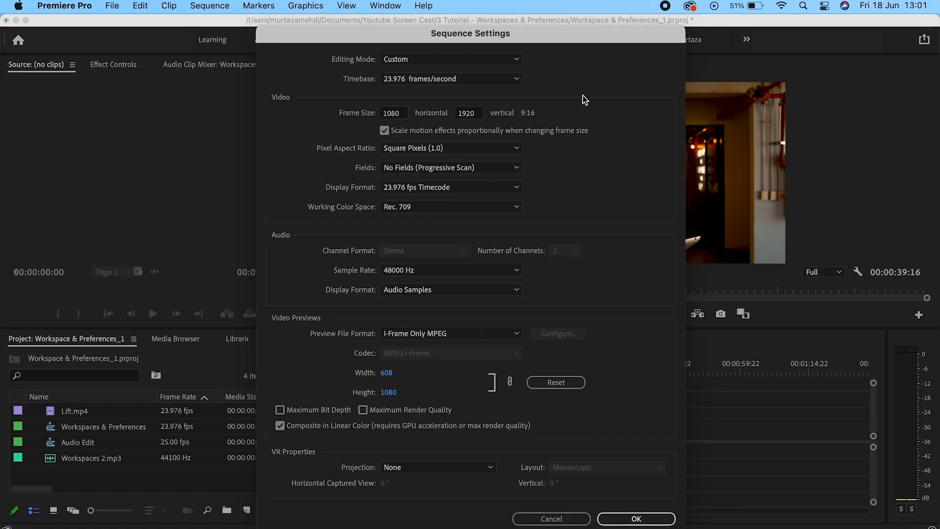
click(635, 518)
click(600, 299)
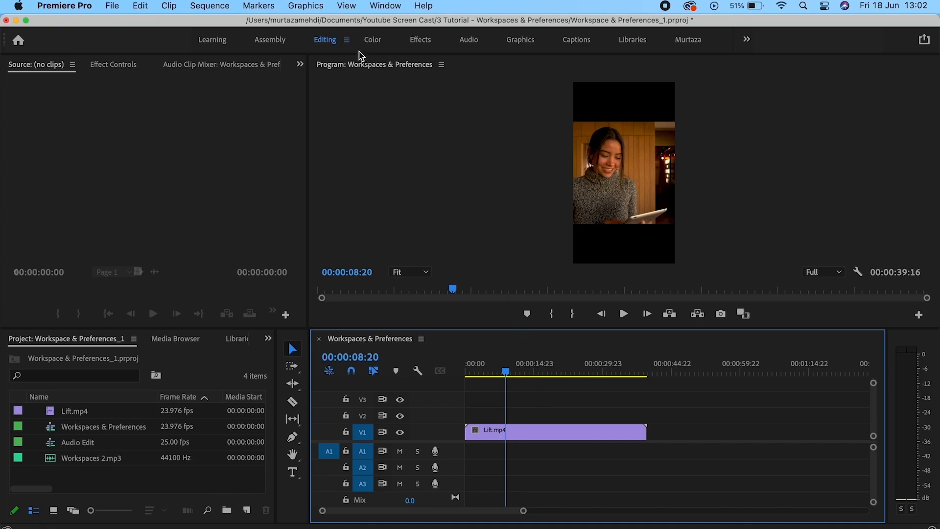
click(391, 6)
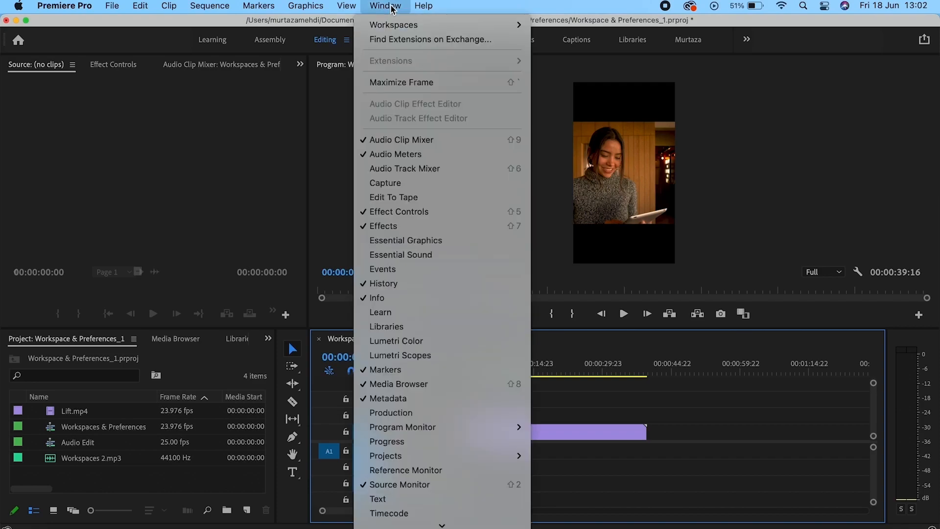
mouse_move(396, 26)
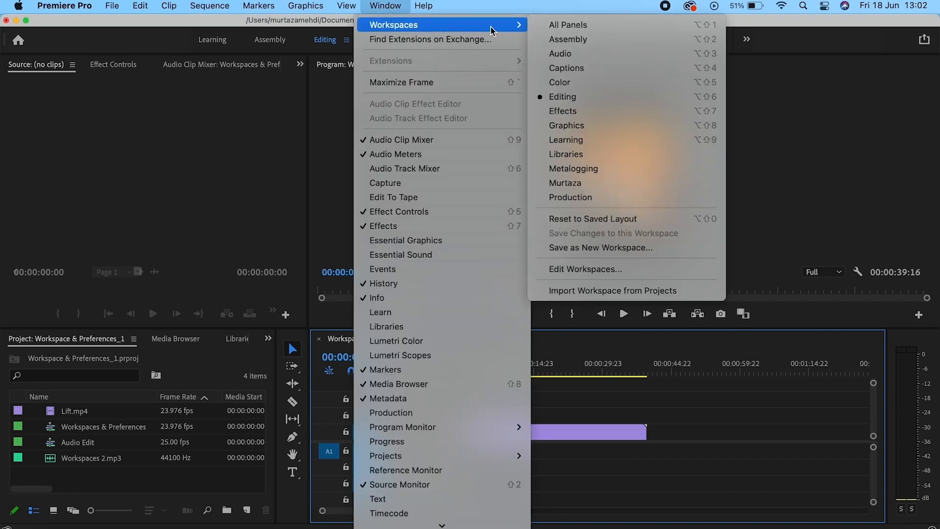
click(808, 168)
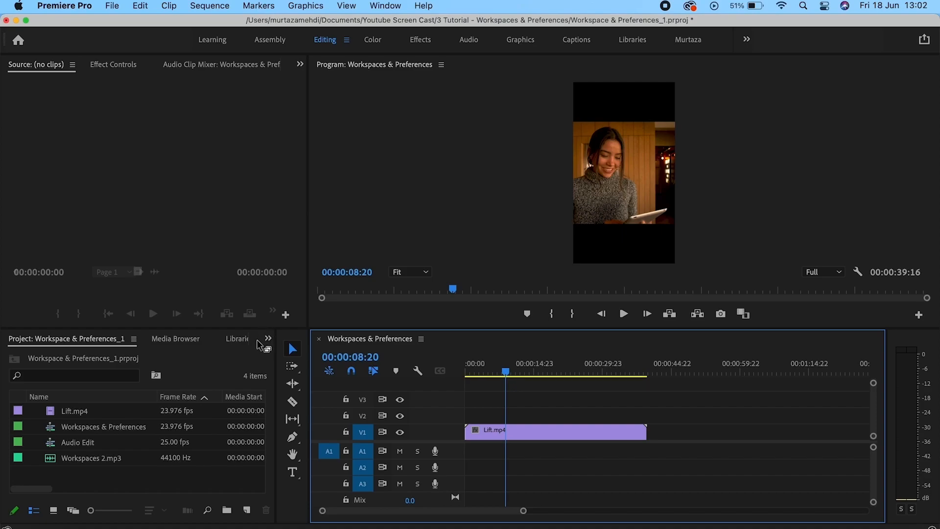
Dock the Project panel in place of the Source panel and widen the Program monitor.
drag(260, 346, 274, 65)
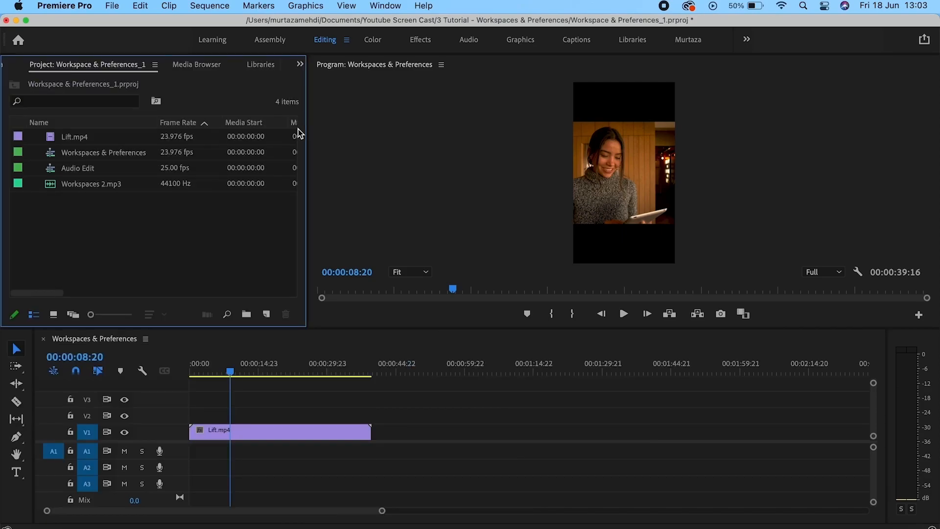
drag(307, 156, 270, 157)
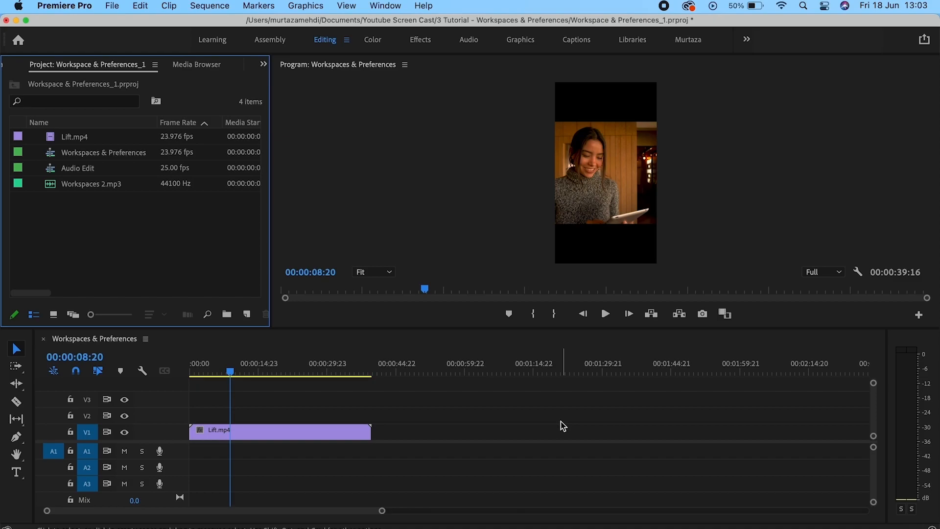
click(399, 9)
mouse_move(399, 25)
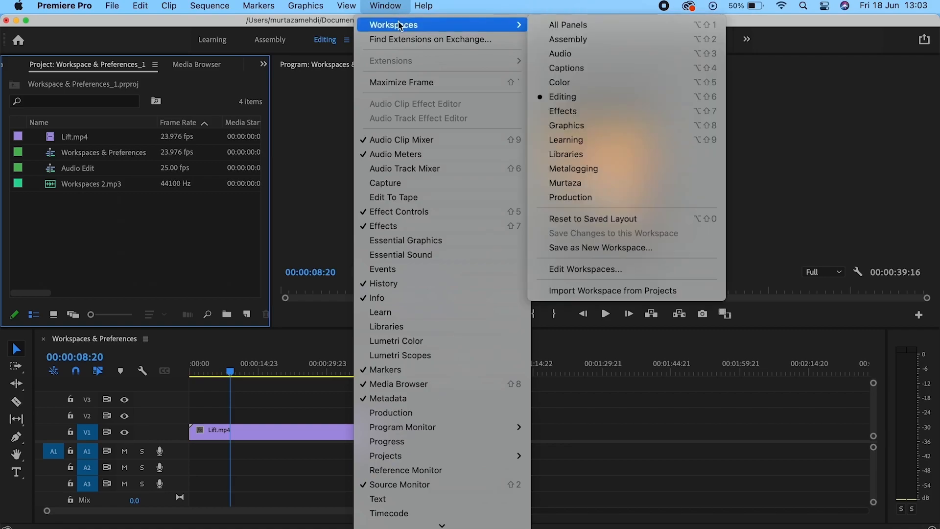
Save the current layout as a new workspace named Course.
click(586, 247)
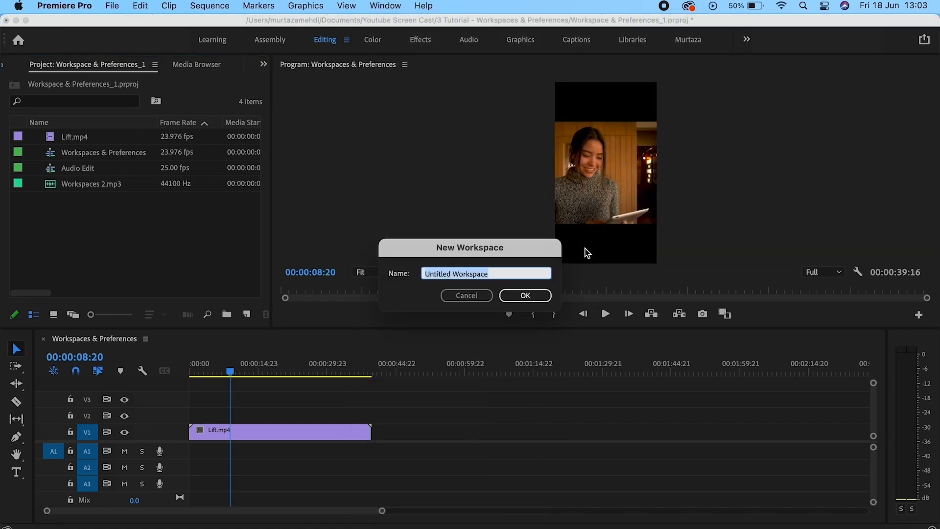
text(Course)
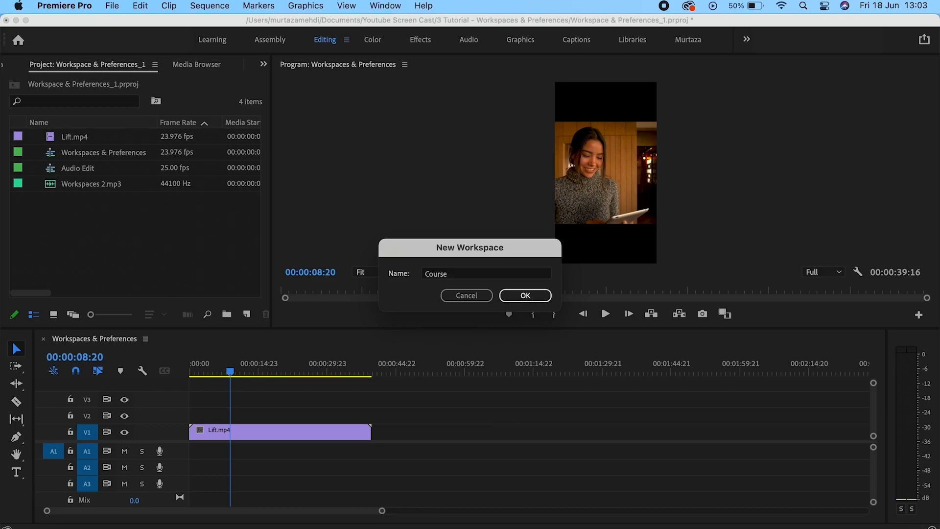
key(Return)
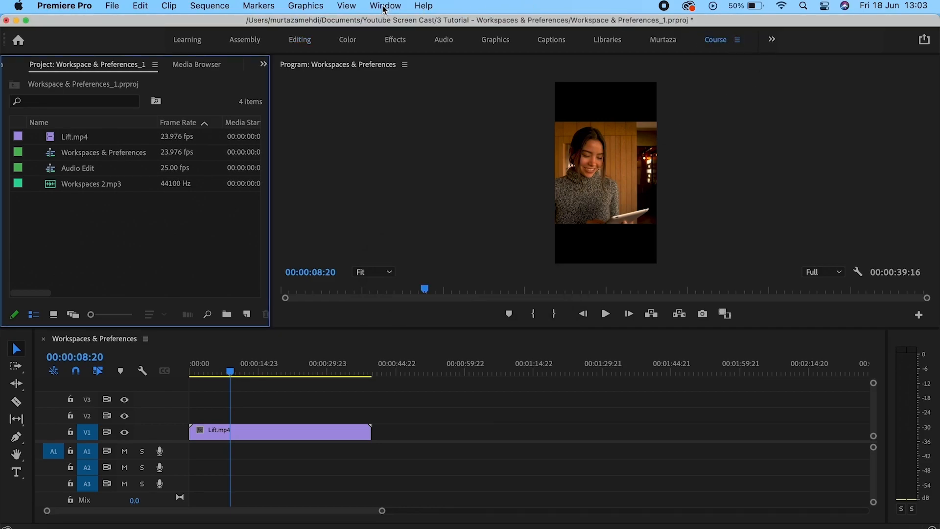
Switch to the Editing workspace, then Effects, and finally Graphics.
click(385, 6)
mouse_move(399, 25)
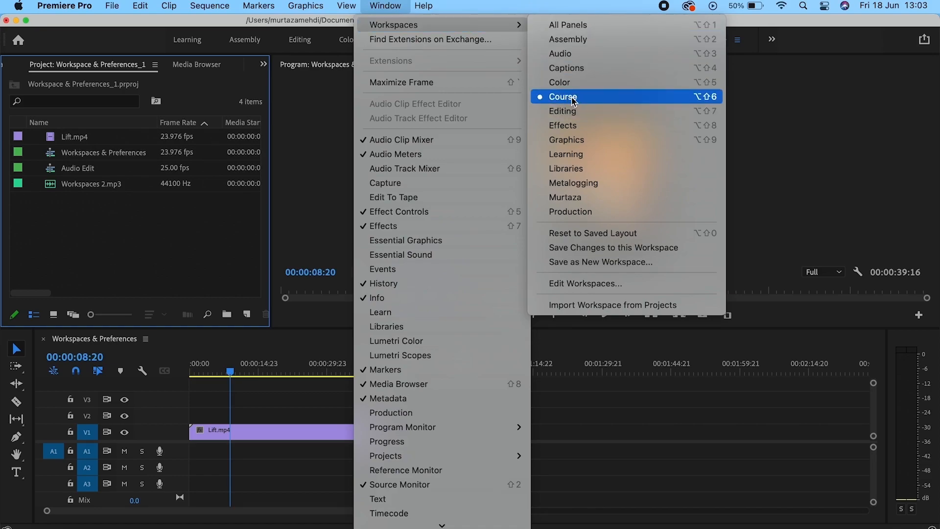
click(319, 115)
click(311, 45)
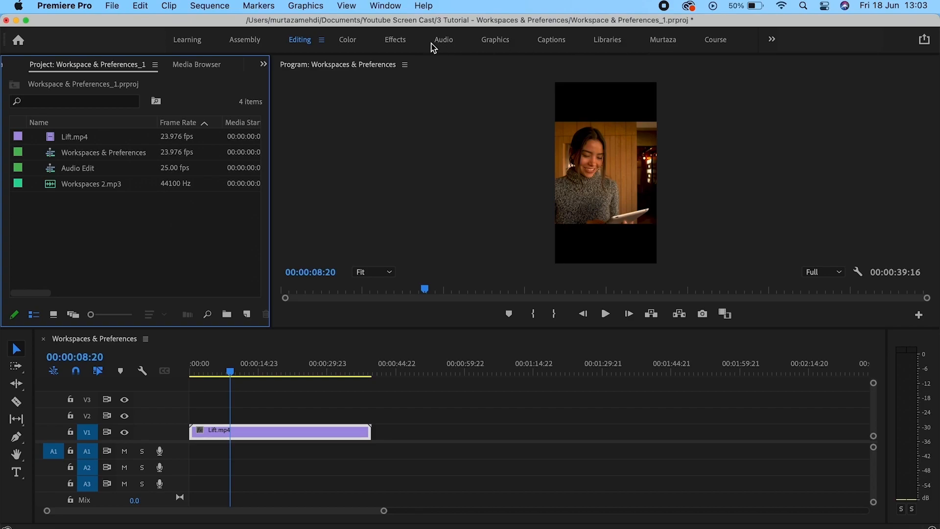
click(394, 40)
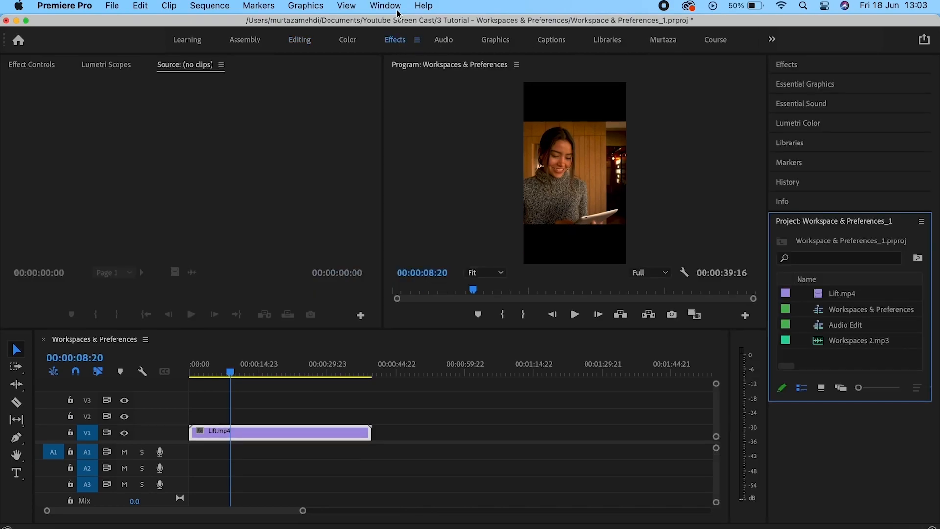
click(386, 6)
mouse_move(409, 26)
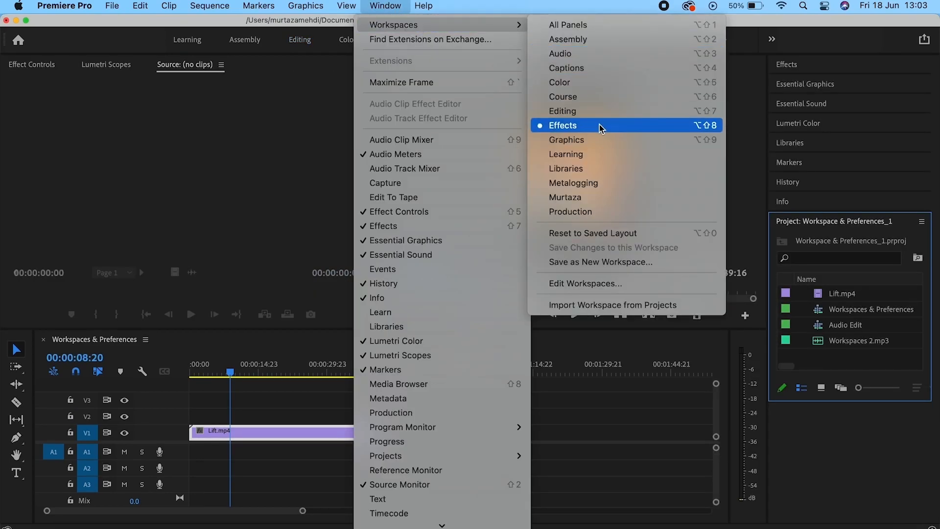
click(590, 140)
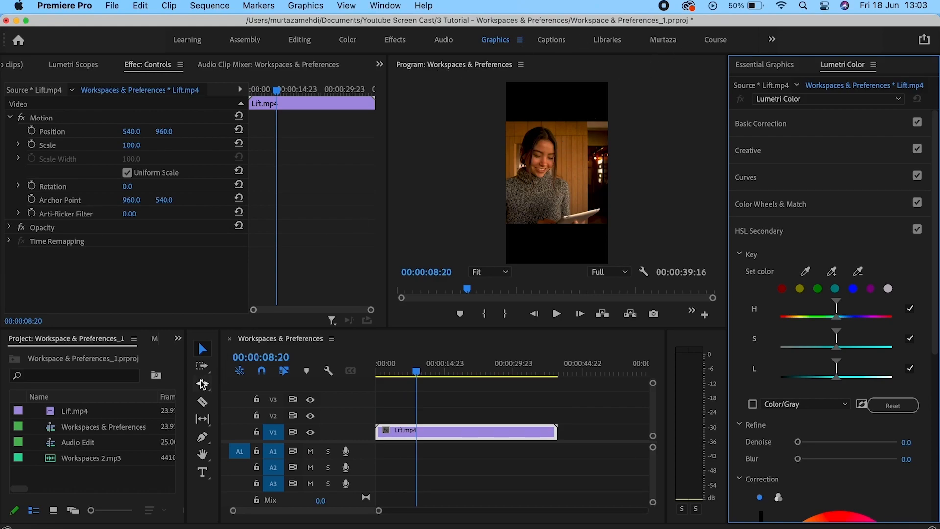
Dock the Project panel in the top centre group, where the Program monitor was.
drag(169, 349, 431, 231)
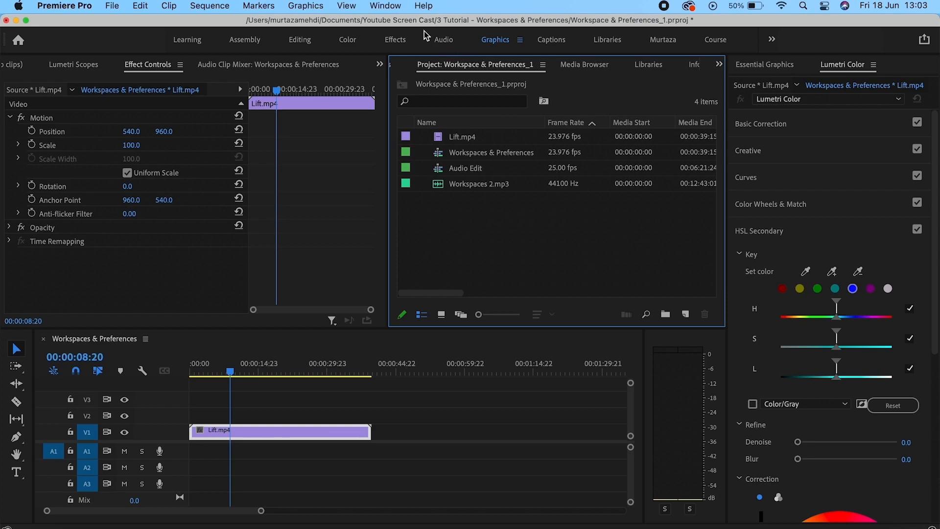
Reset the Graphics workspace to its saved layout, then make Course the active workspace.
click(400, 6)
mouse_move(399, 25)
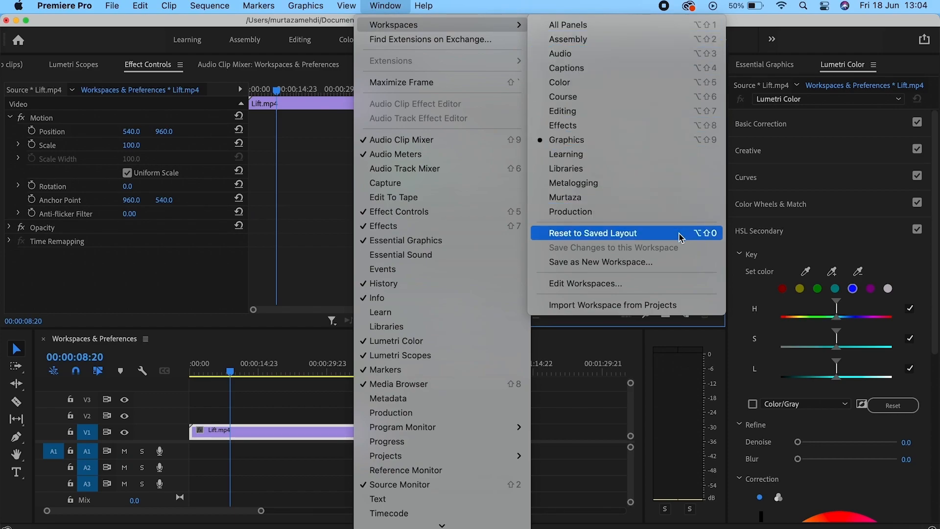
click(679, 235)
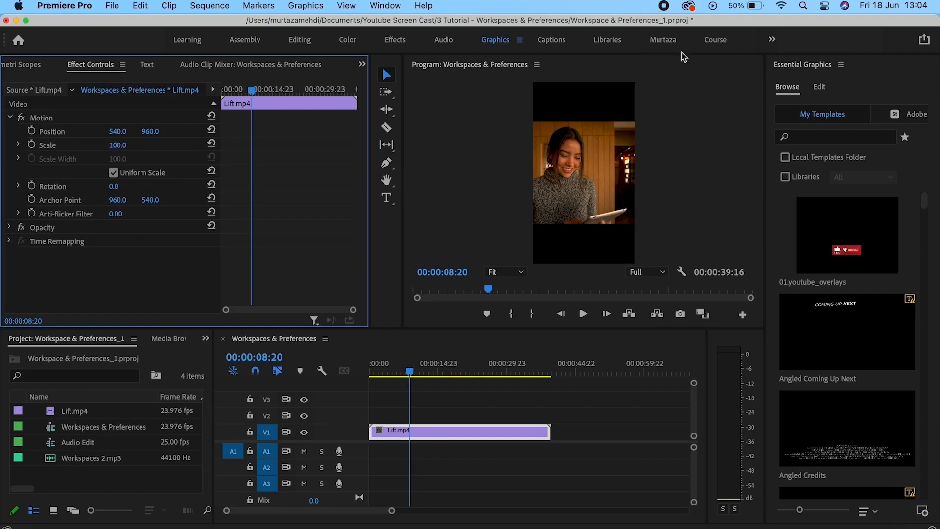
click(716, 40)
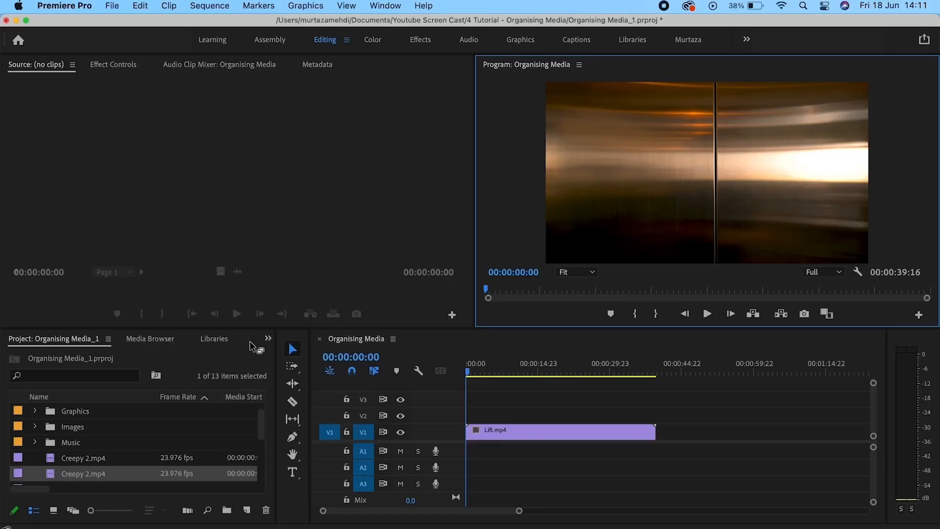
Activate the Project panel and scroll its list down to Lift.mp4.
click(175, 360)
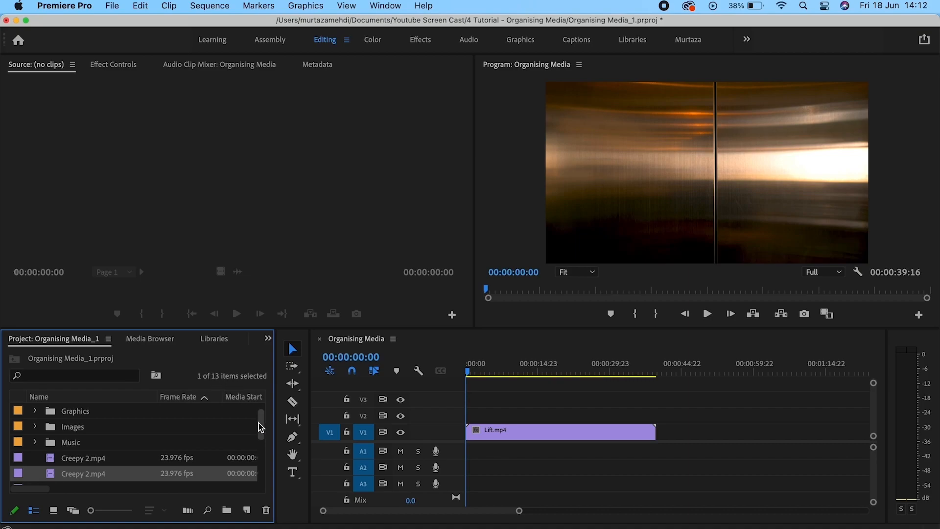
mouse_move(260, 423)
mouse_down()
mouse_move(263, 412)
mouse_move(257, 431)
mouse_up()
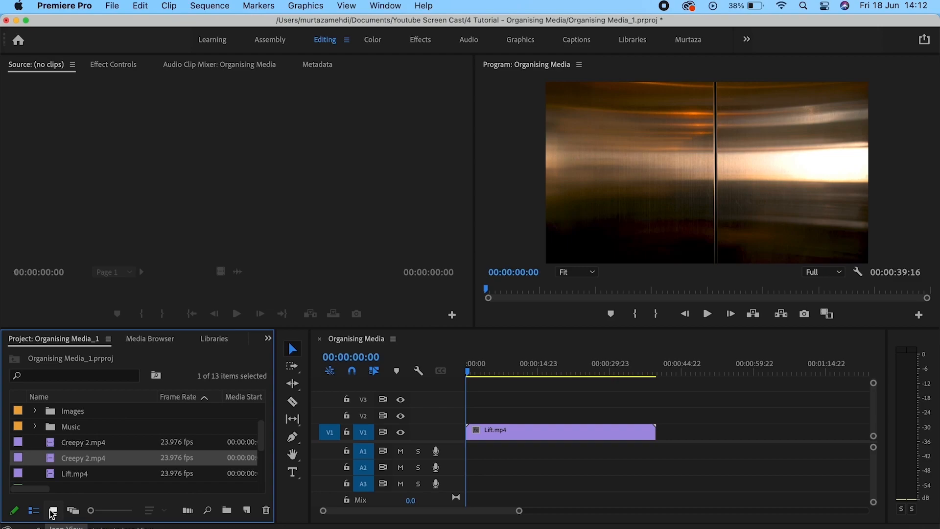
click(53, 512)
click(73, 510)
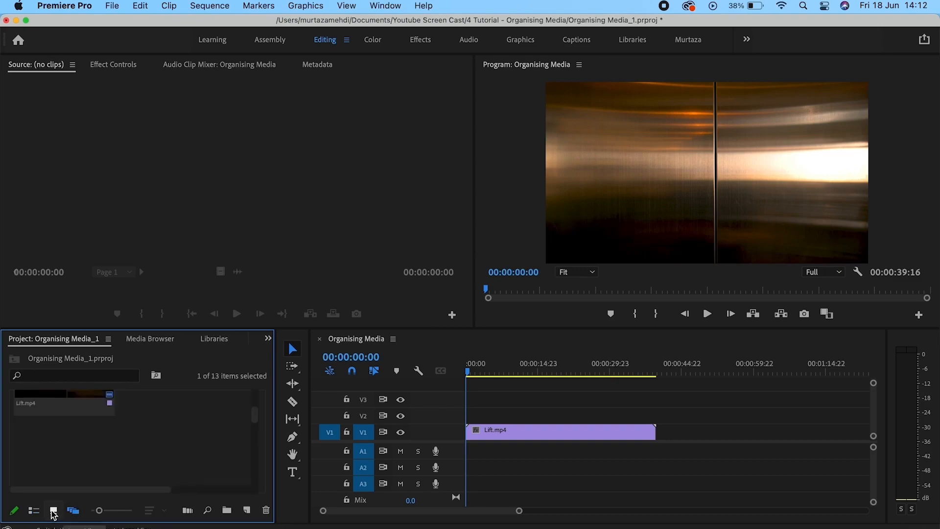
scroll(101, 463, up, 3)
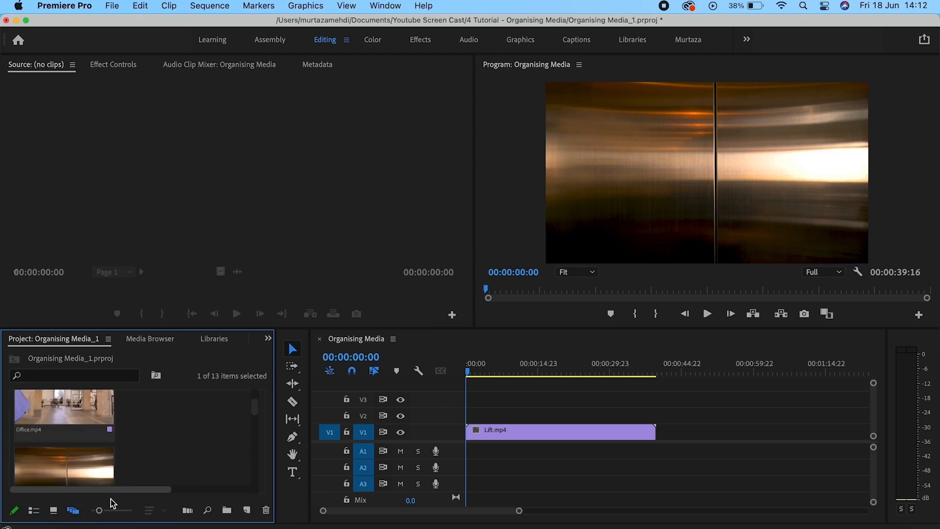
mouse_move(99, 510)
mouse_down()
mouse_move(123, 517)
mouse_move(95, 511)
mouse_up()
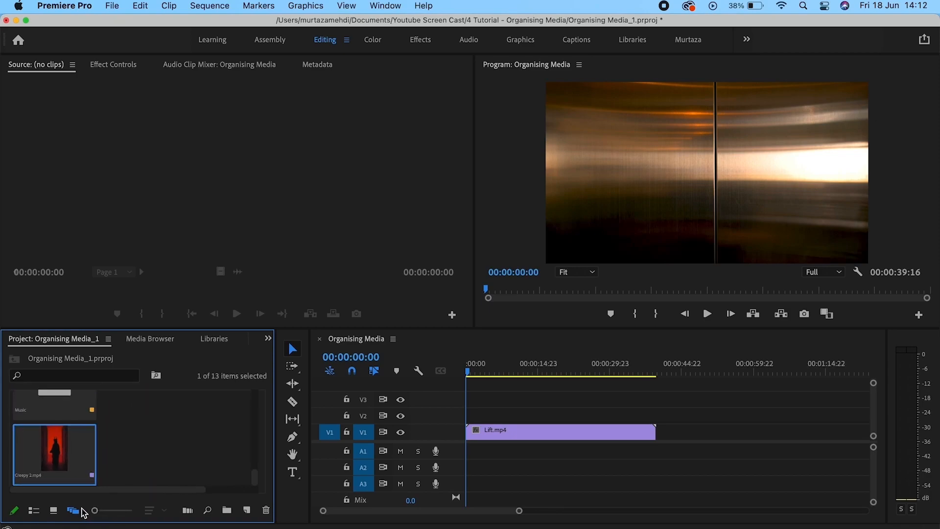
click(33, 510)
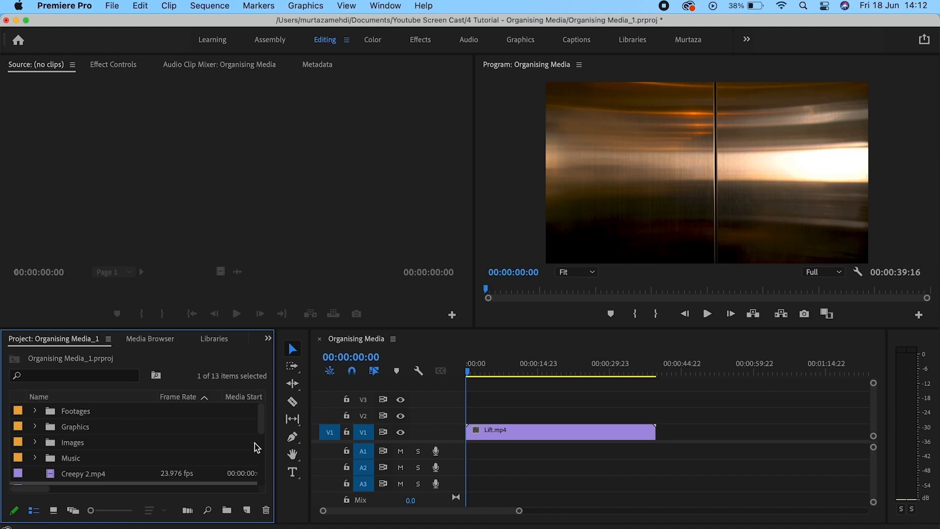
Scroll to the second Creepy 2.mp4 and delete it from the Project panel.
scroll(257, 431, down, 2)
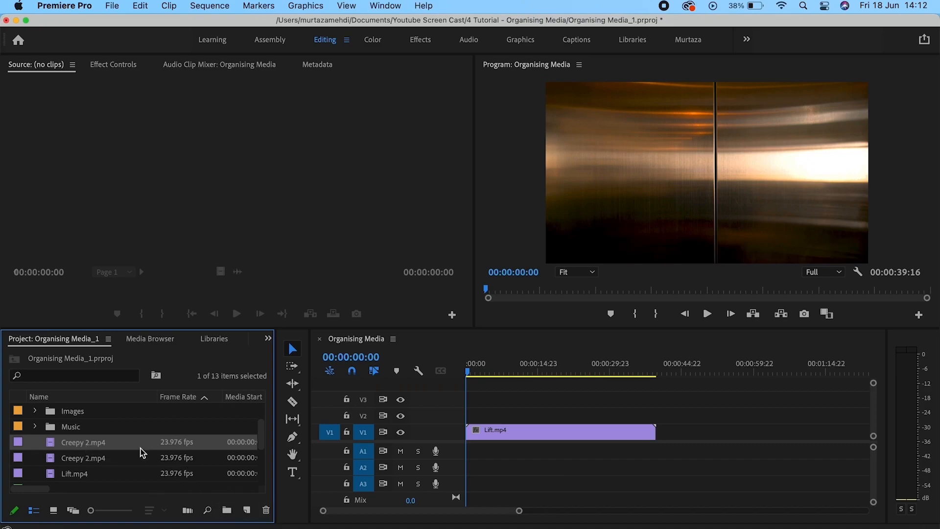
click(265, 512)
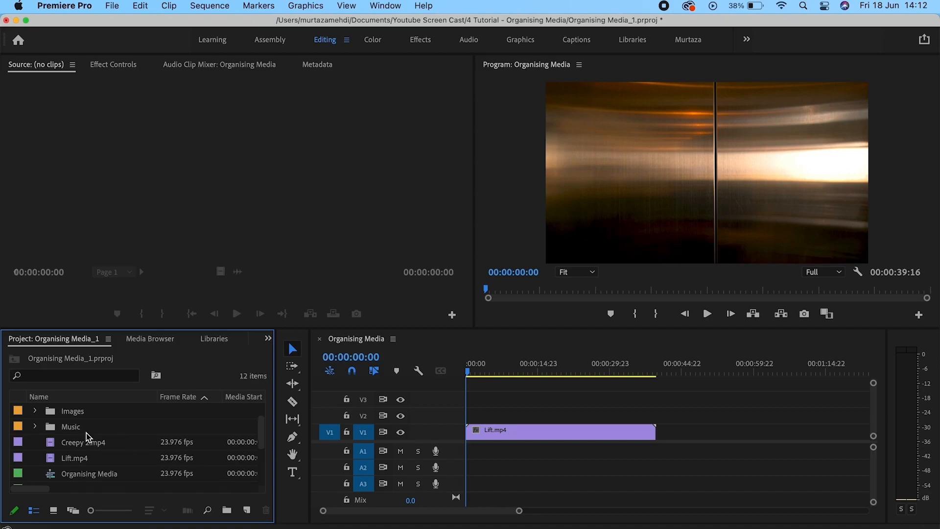
mouse_move(260, 424)
mouse_down()
mouse_move(262, 405)
mouse_move(263, 458)
mouse_move(267, 407)
mouse_up()
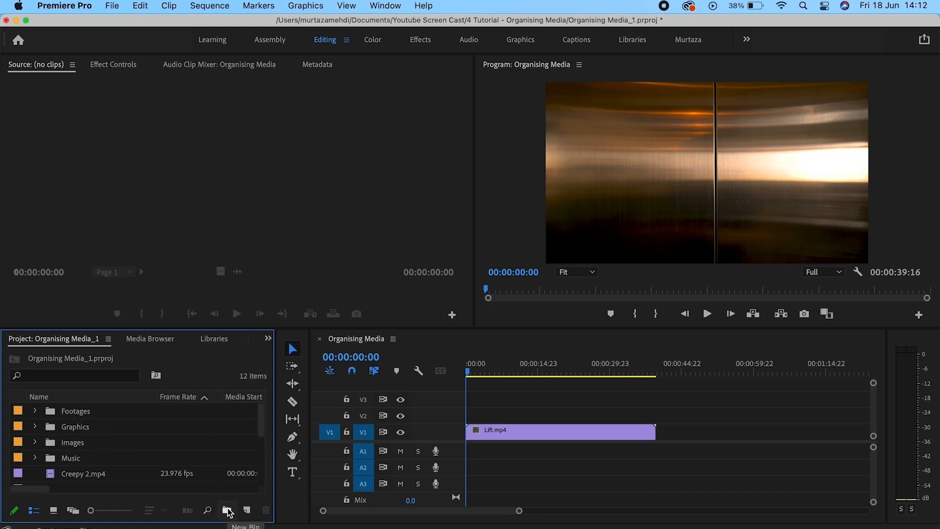
Create a new bin, accept its default name, then delete the empty bin.
click(227, 510)
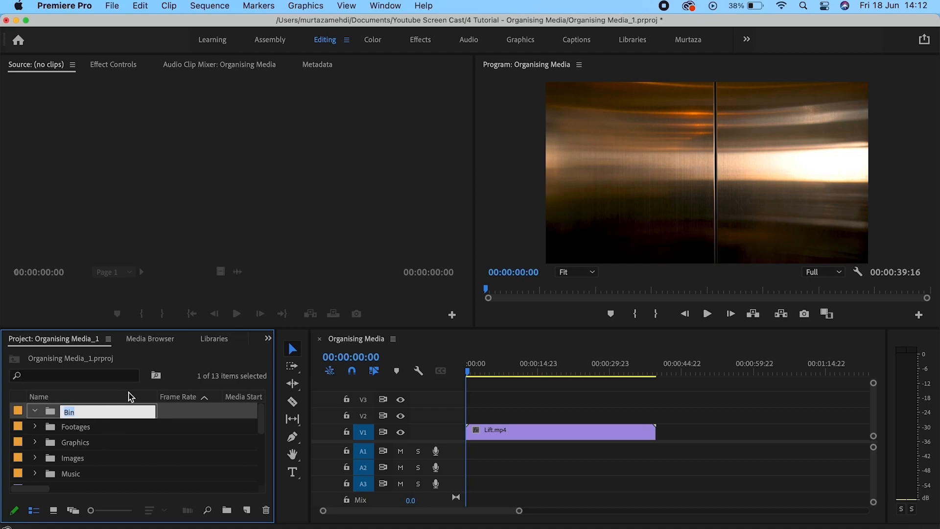
key(Return)
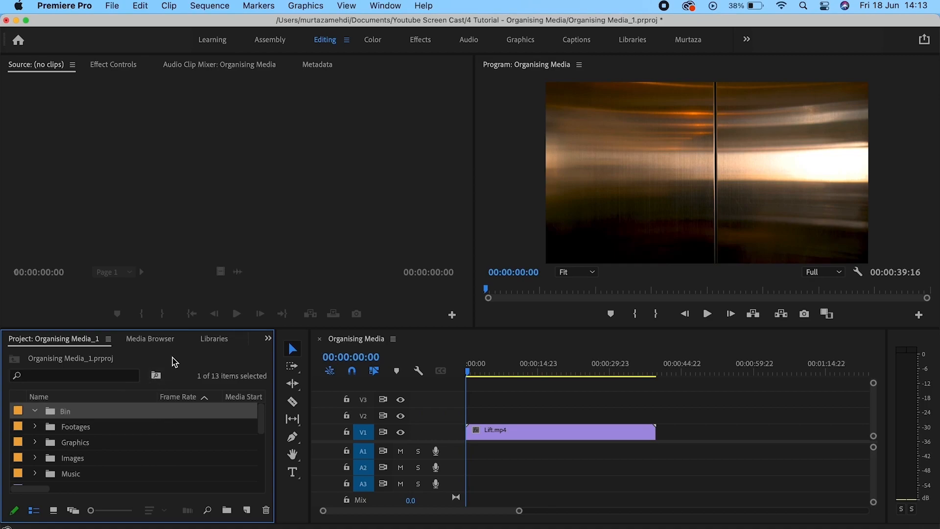
key(Delete)
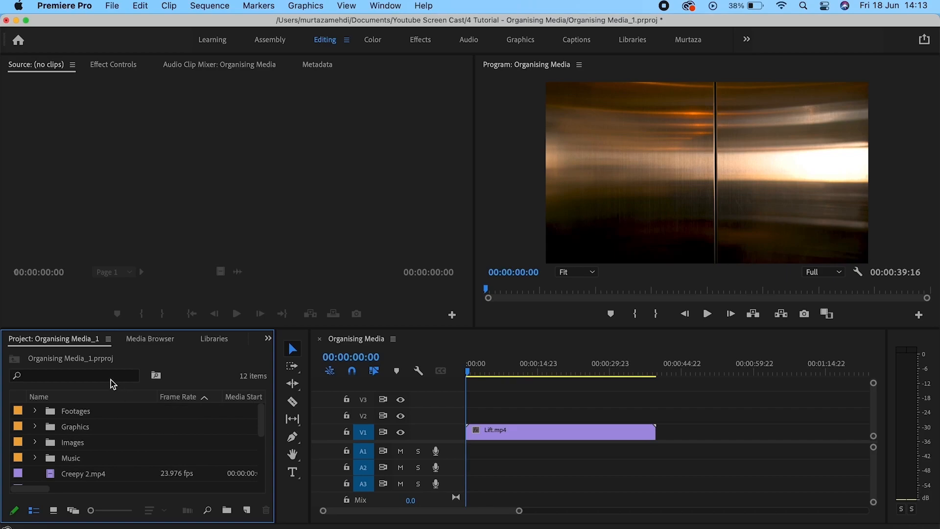
Search the project for 'Audi 1', clear the filter, and maximize the Project panel with `.
click(109, 374)
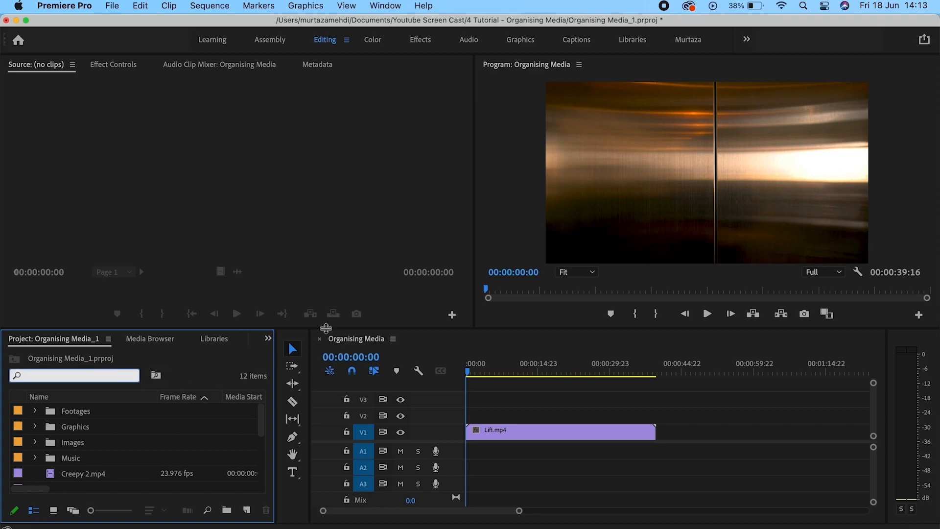
text(Audi 1)
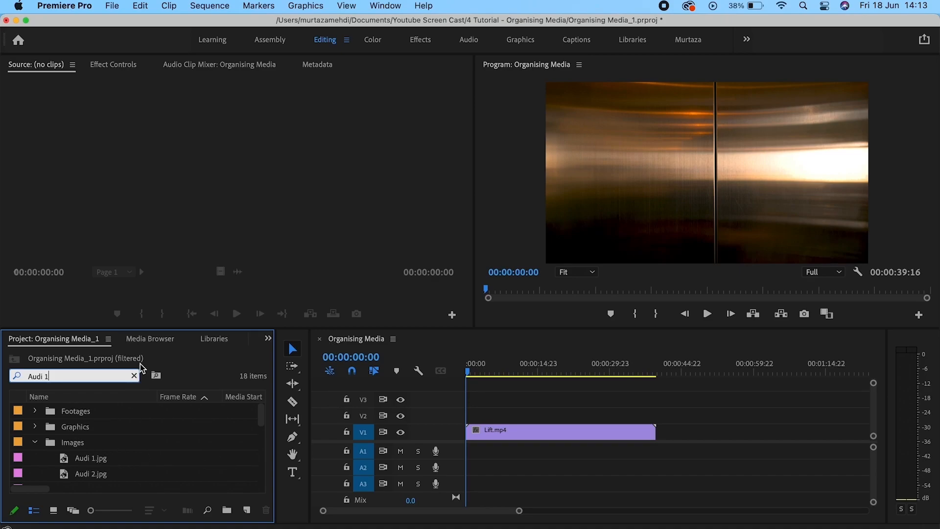
click(133, 376)
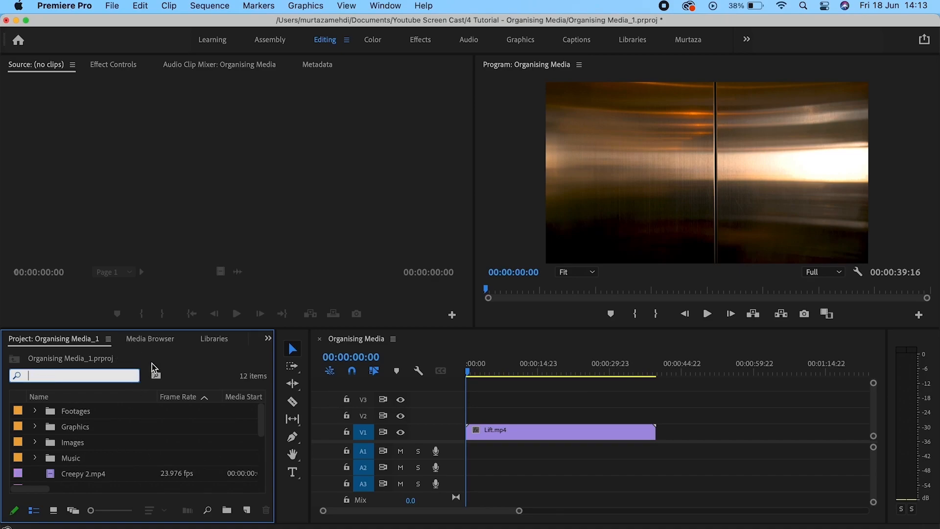
click(186, 364)
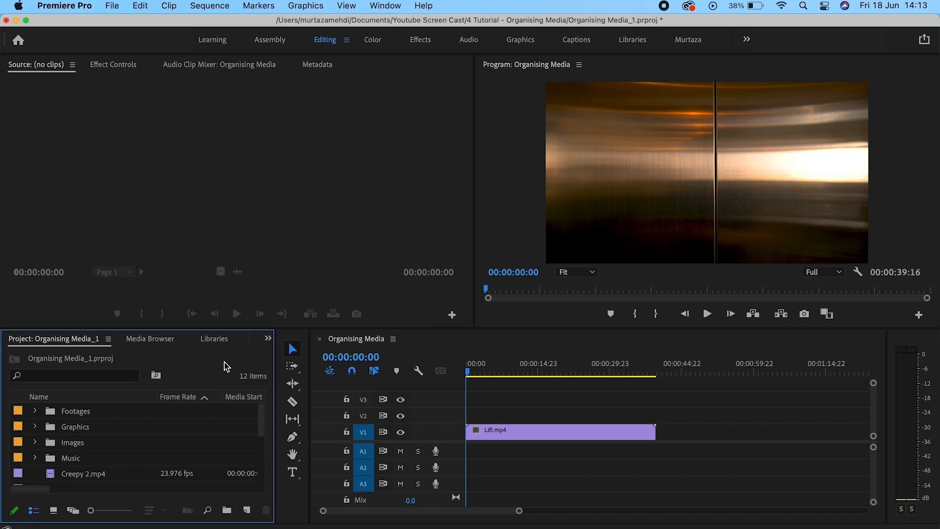
key(grave)
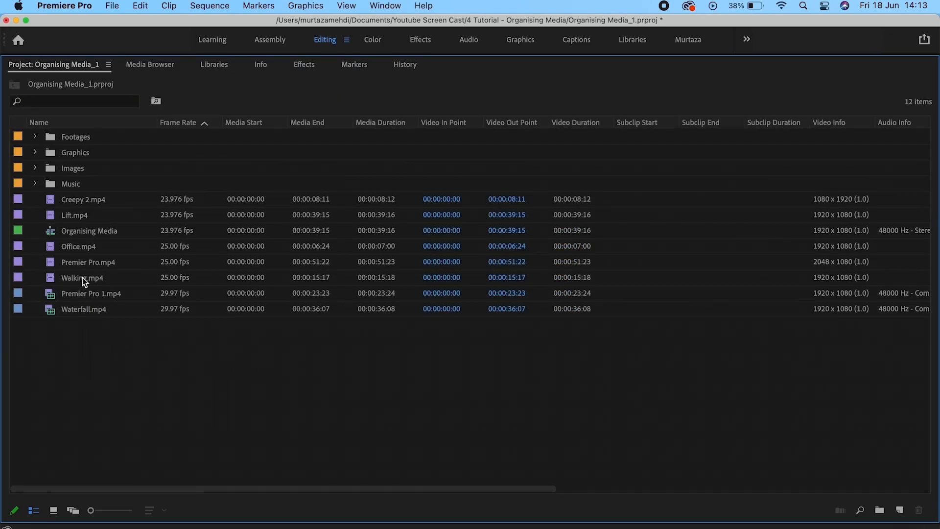
Expand the Footages, Graphics, Images and Music bins in the maximized Project panel.
click(37, 137)
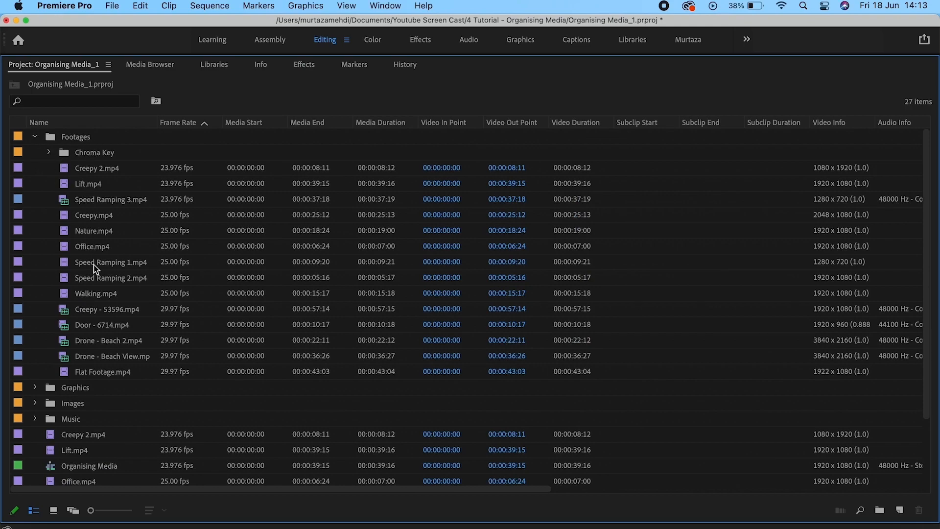
click(36, 388)
scroll(127, 373, down, 3)
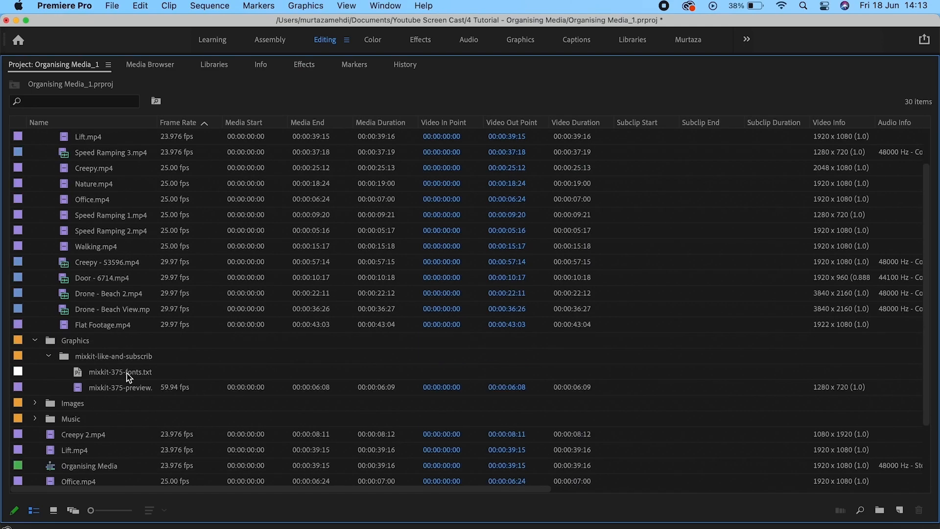
click(35, 403)
scroll(39, 399, down, 5)
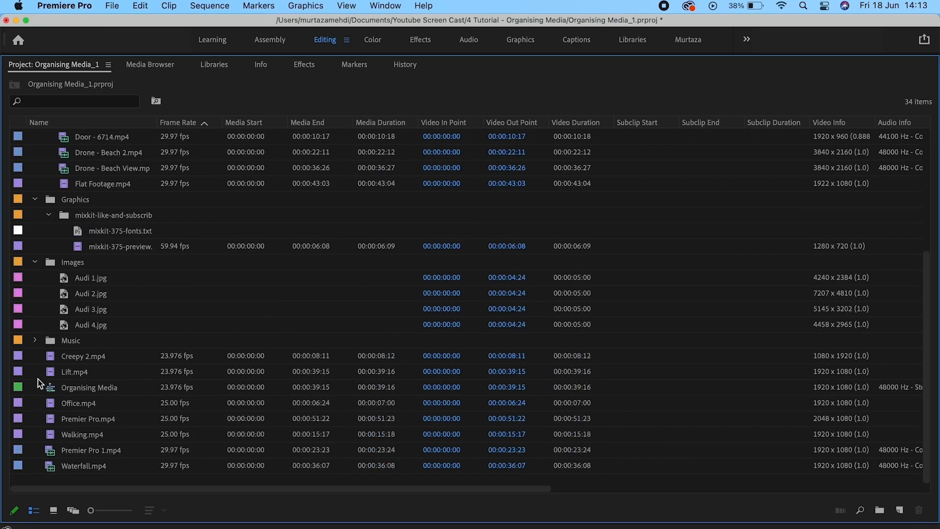
click(36, 340)
scroll(105, 356, down, 5)
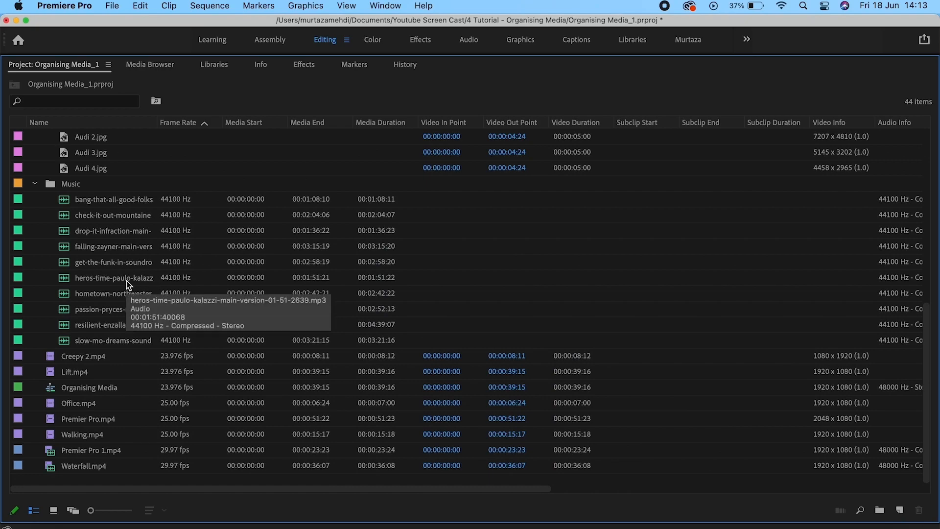
Select a Music audio file and the Organising Media sequence while browsing all 44 items.
click(127, 248)
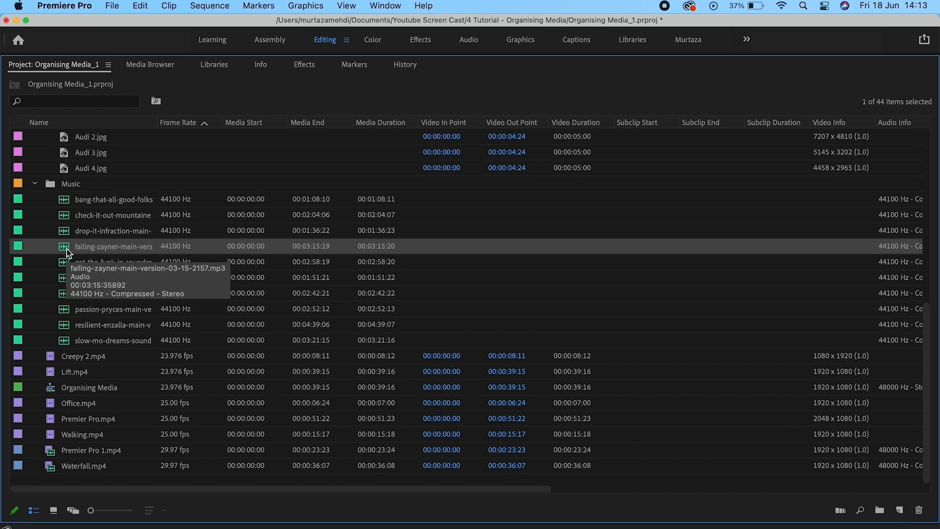
click(54, 390)
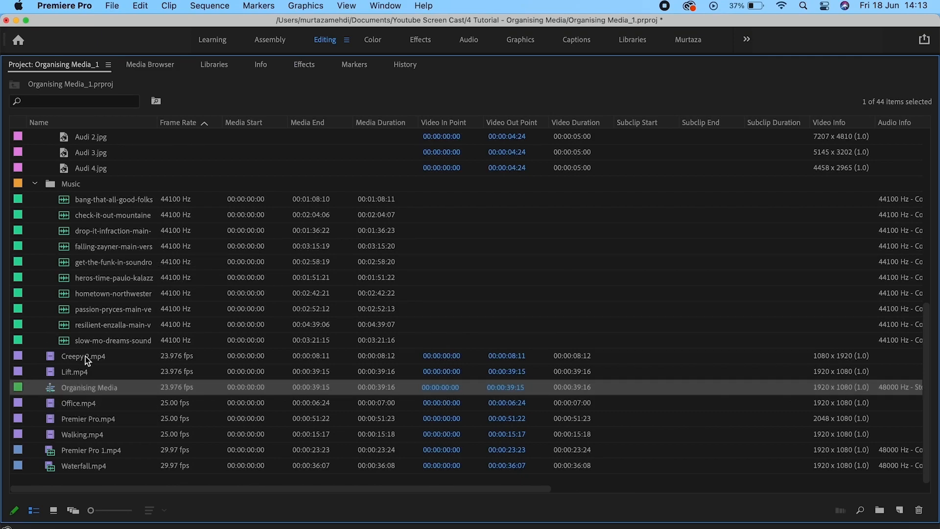
scroll(77, 415, up, 5)
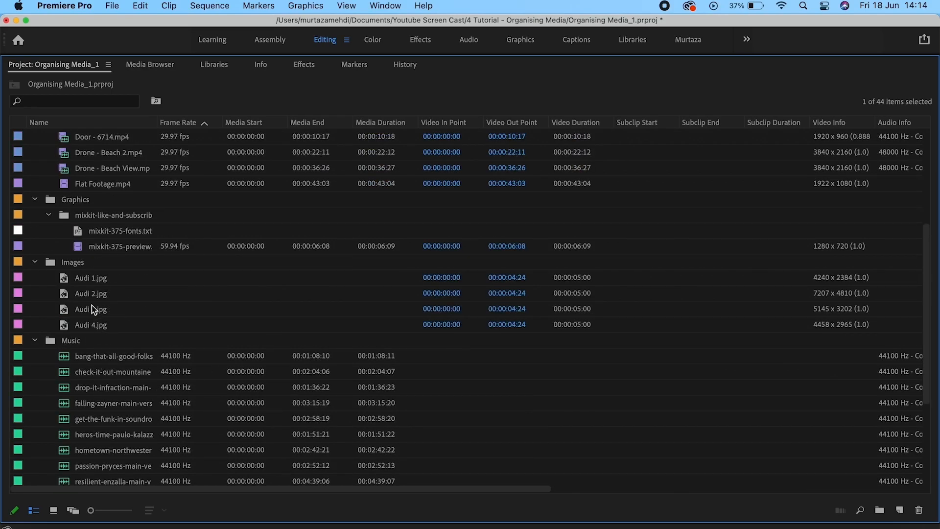
scroll(91, 247, down, 1)
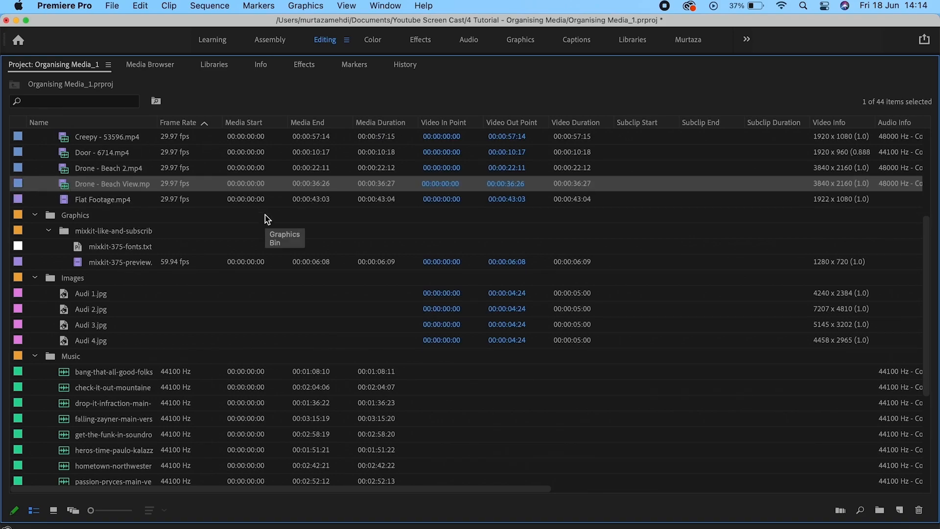
scroll(266, 218, up, 5)
scroll(267, 219, up, 3)
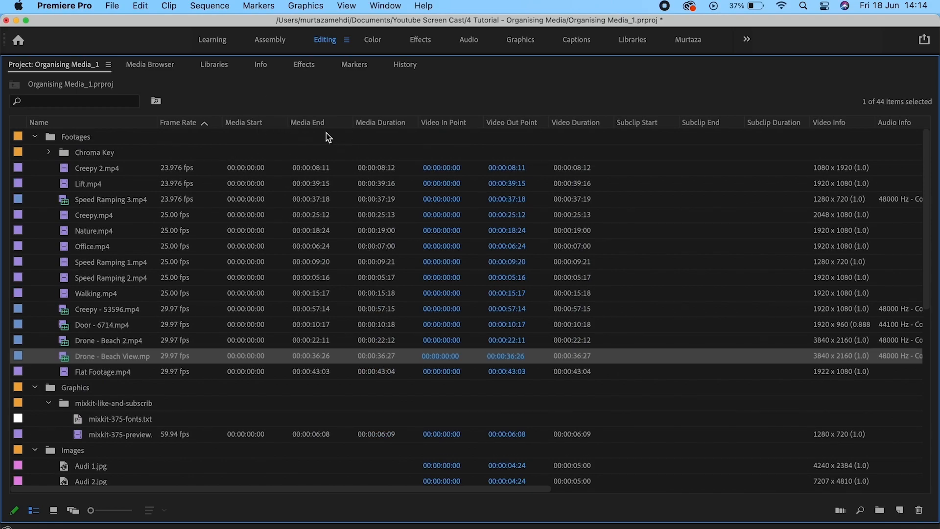
Tick Media Type under Premiere Pro Project Metadata in Metadata Display to show that column.
right_click(138, 121)
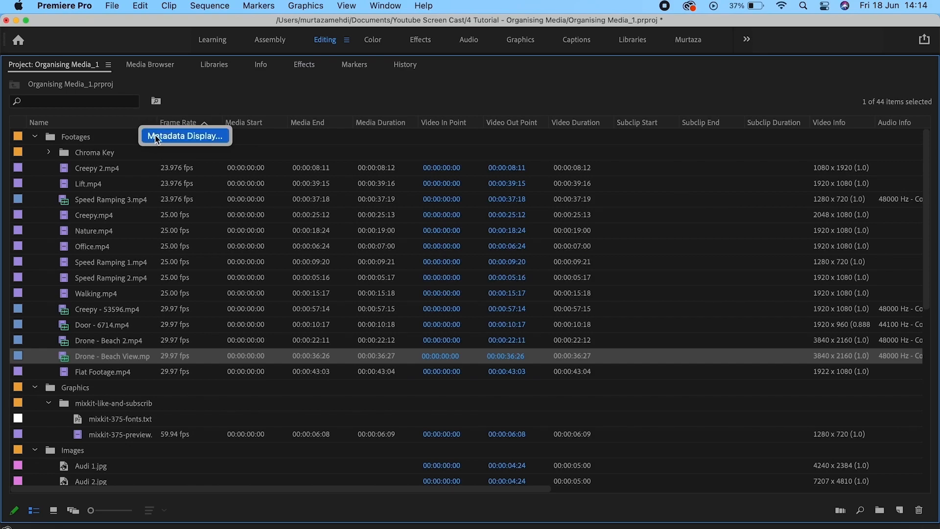
click(155, 135)
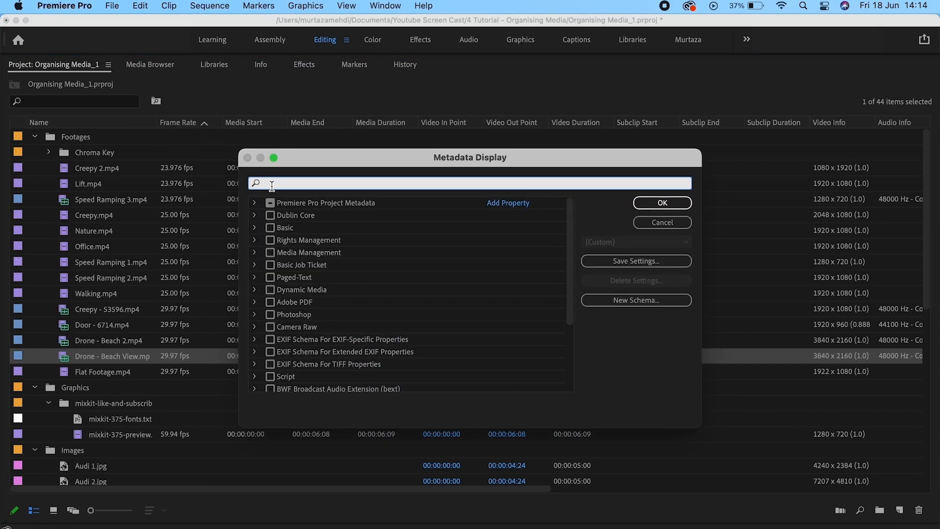
click(255, 202)
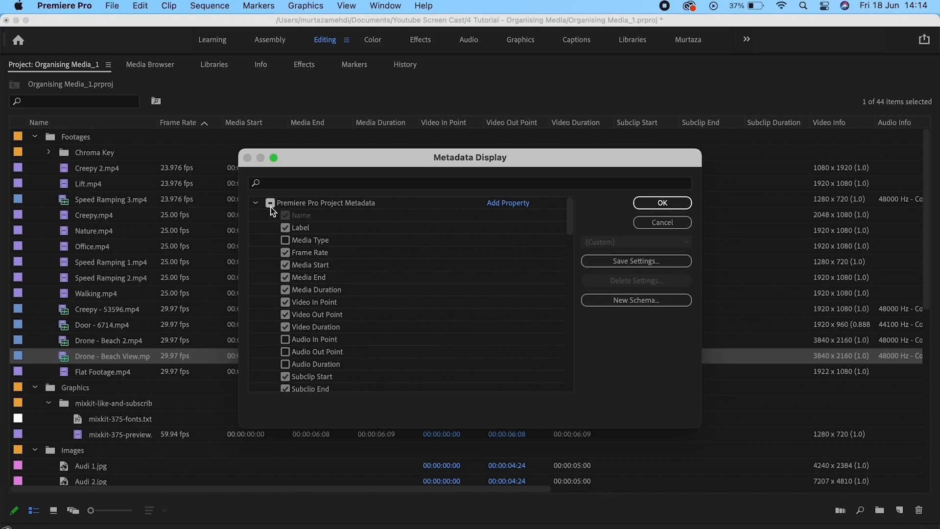
click(284, 241)
click(663, 204)
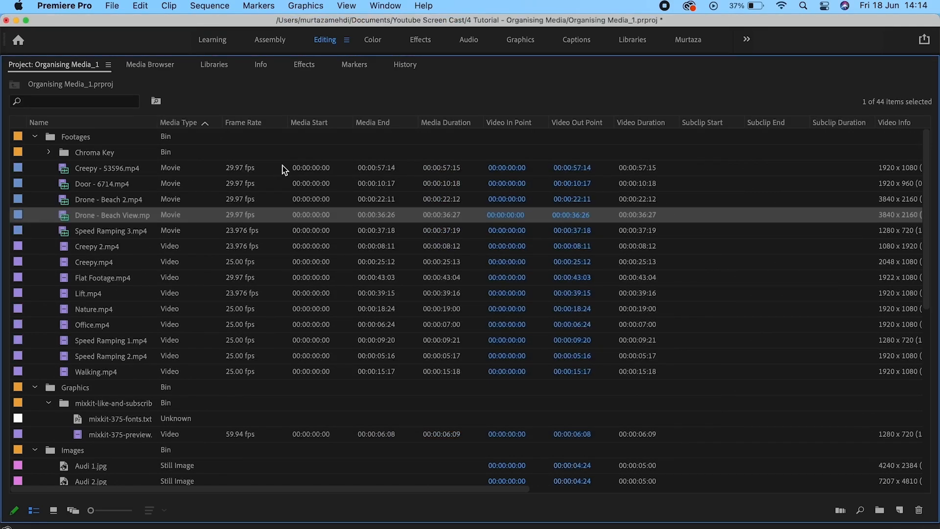
Toggle the Media Type sort twice, then select a Music audio file, Audi 2.jpg and Walking.mp4.
click(190, 126)
click(190, 126)
scroll(189, 230, down, 5)
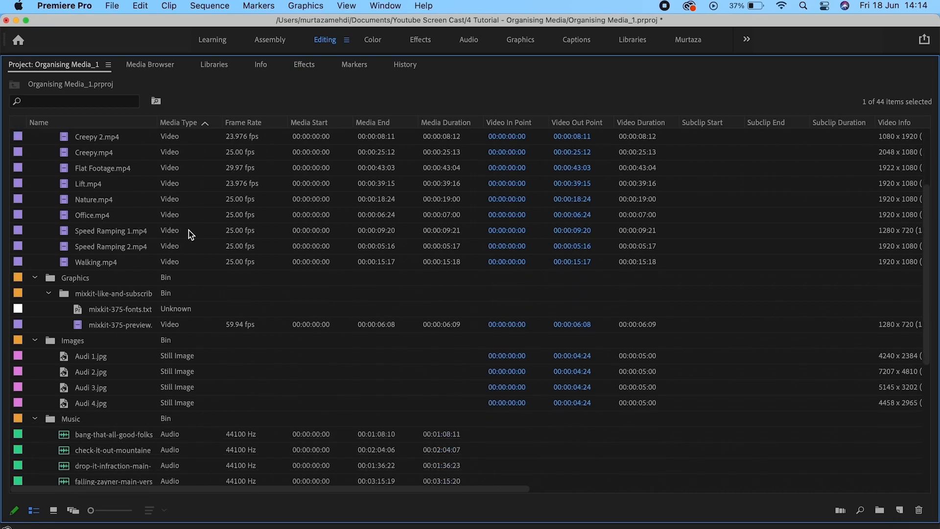
scroll(175, 206, up, 2)
scroll(175, 206, down, 4)
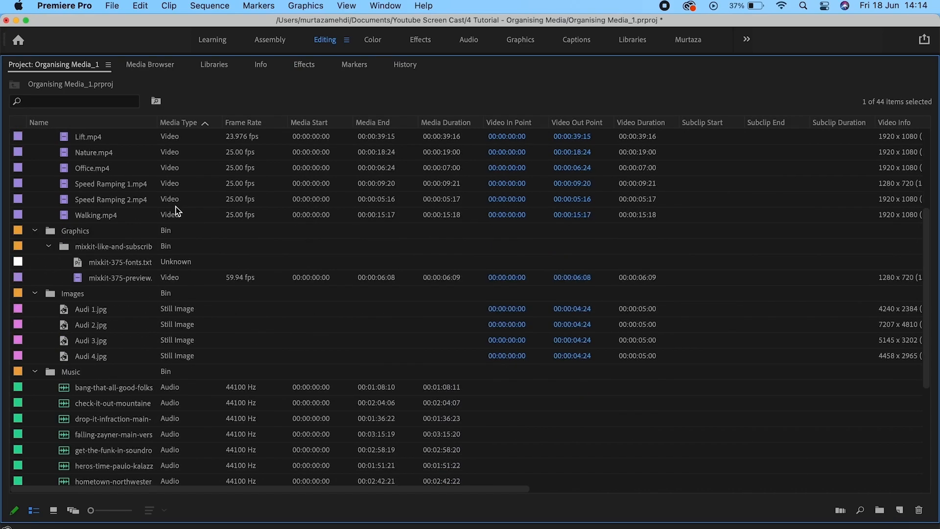
click(184, 417)
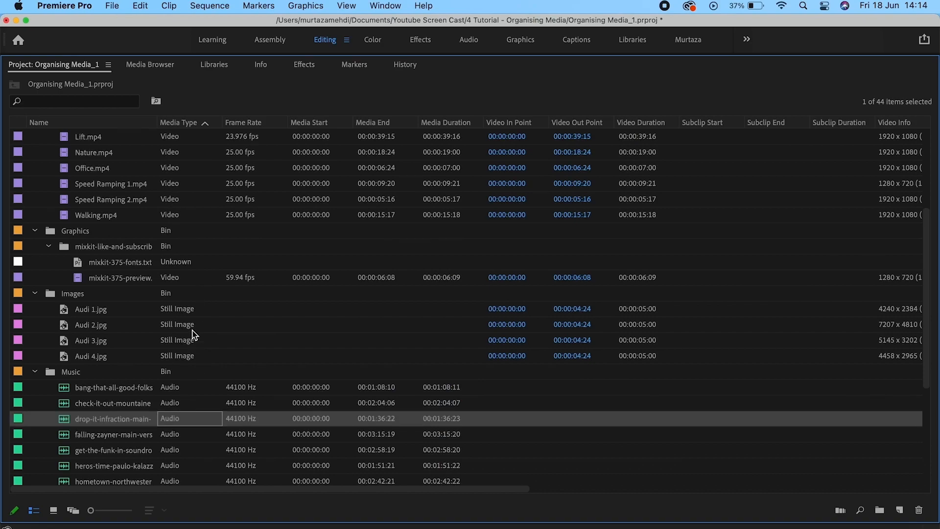
click(213, 325)
click(208, 219)
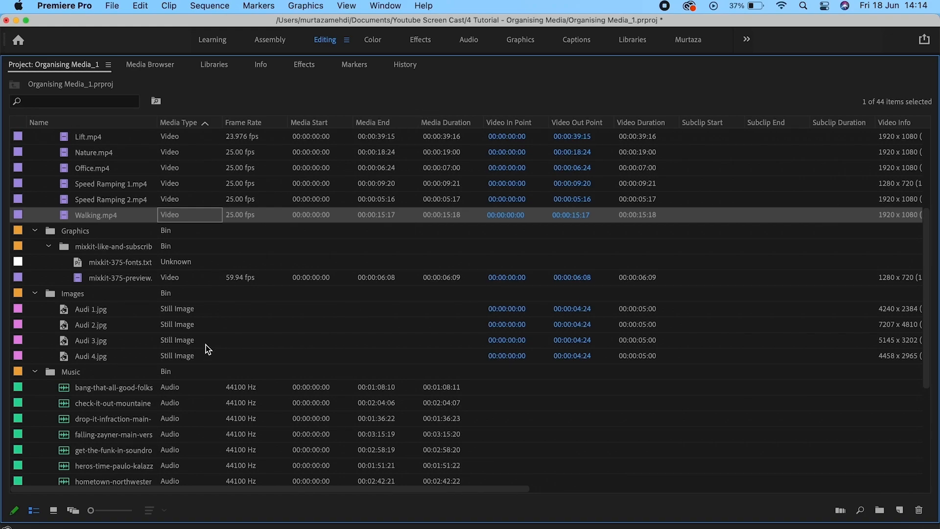
Select Speed Ramping 3.mp4 and Creepy 2.mp4, then restore the Project panel to normal size.
scroll(206, 345, up, 4)
click(177, 187)
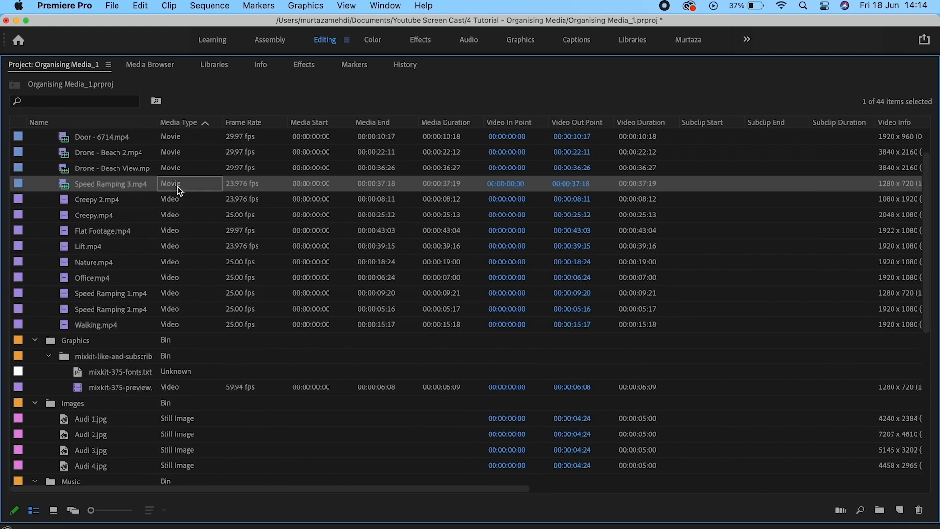
click(175, 200)
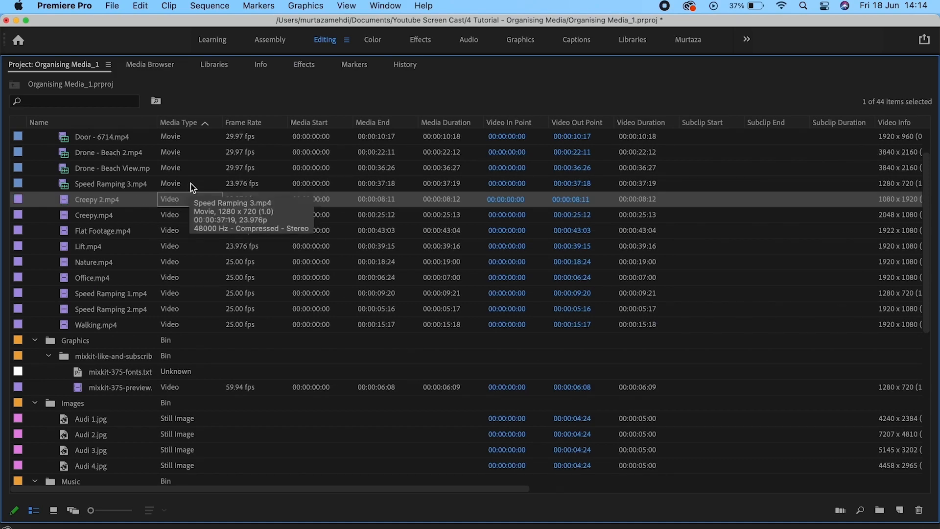
click(106, 183)
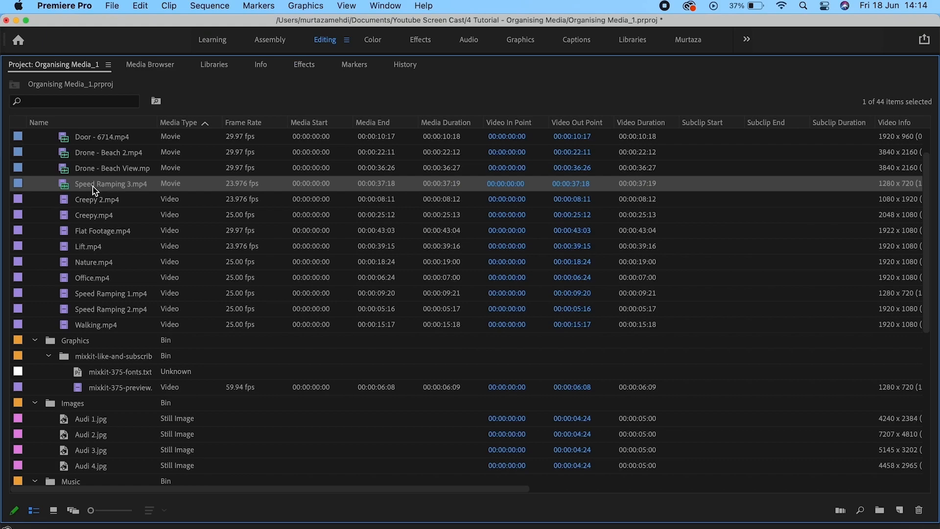
click(191, 200)
click(106, 203)
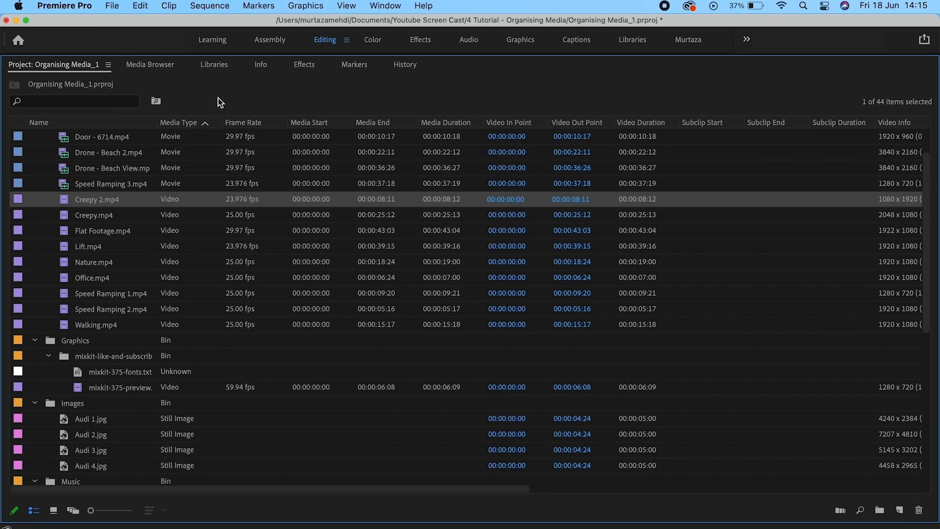
key(grave)
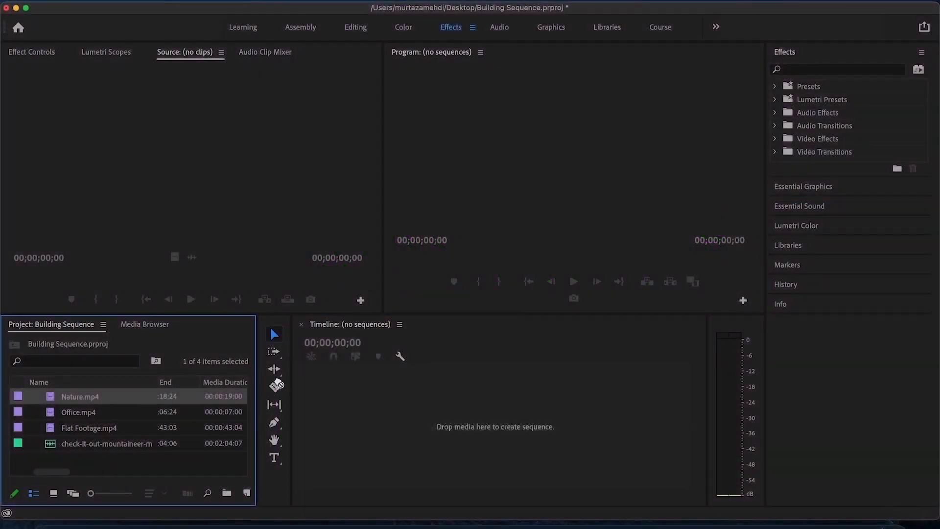
Create a Nature sequence, insert the Premier Pro clip at its start on V1, and select it.
drag(277, 385, 346, 397)
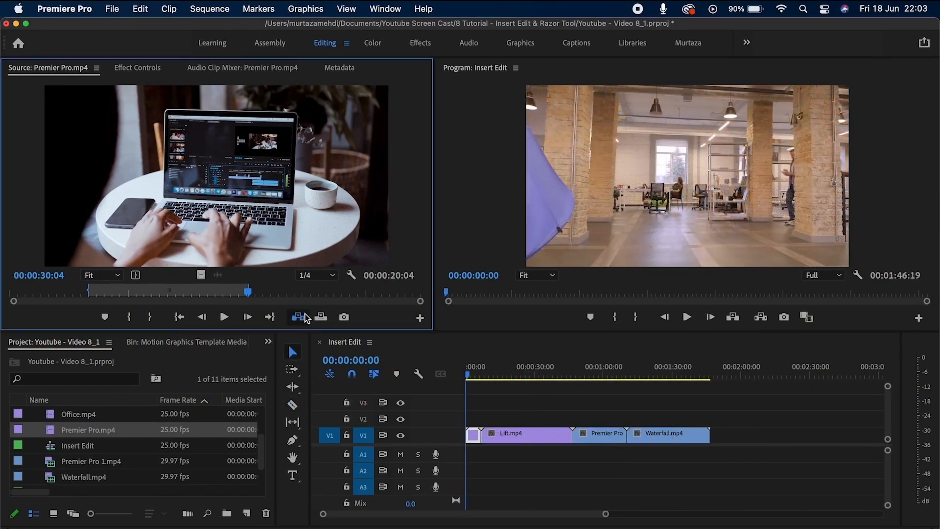
click(306, 317)
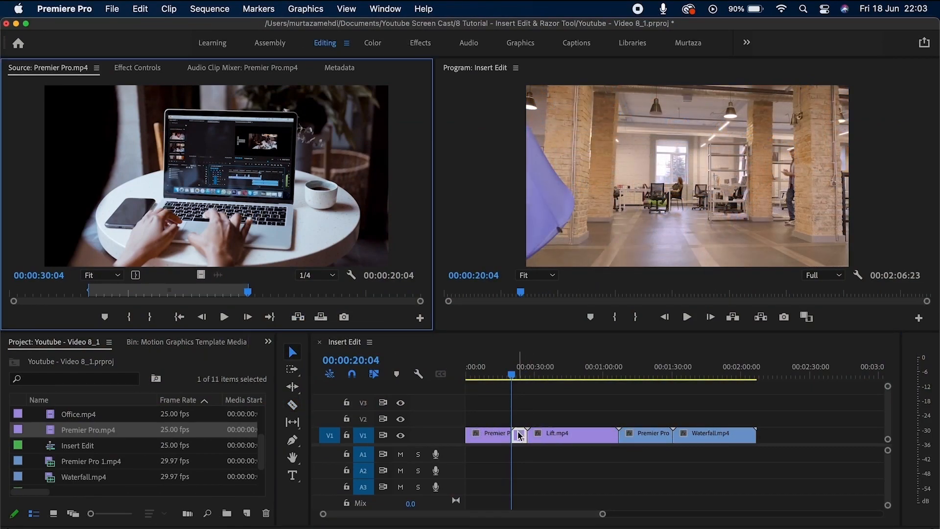
click(479, 433)
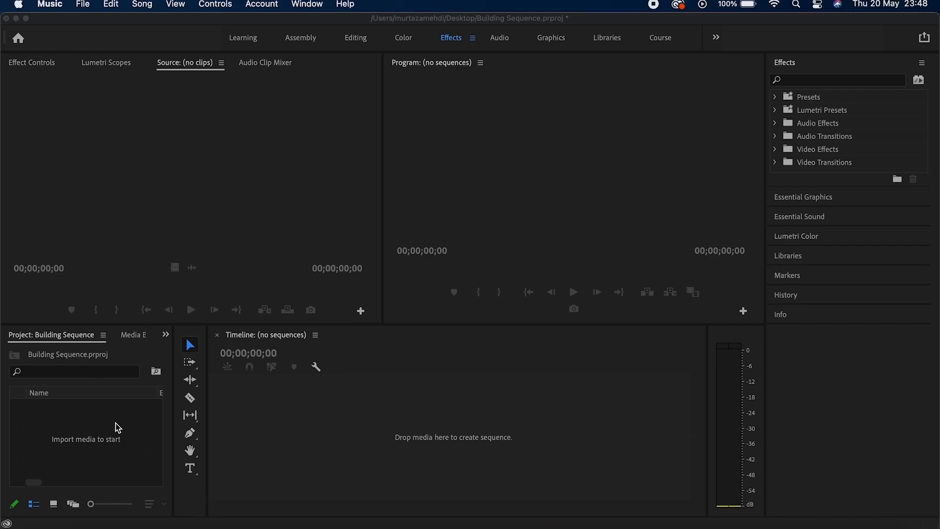
Import all four files from Desktop > Building Sequence, Flat Footage.mp4 through the mountaineer MP3.
double_click(116, 423)
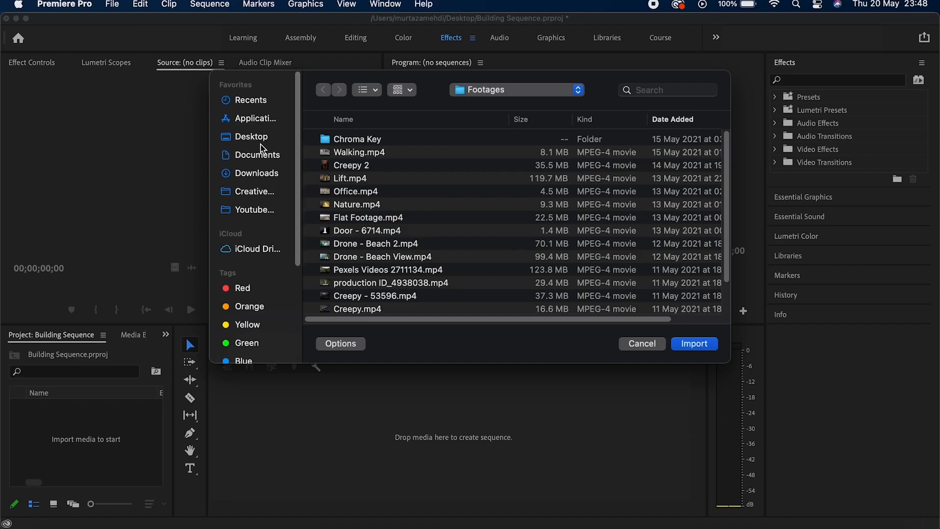
click(258, 137)
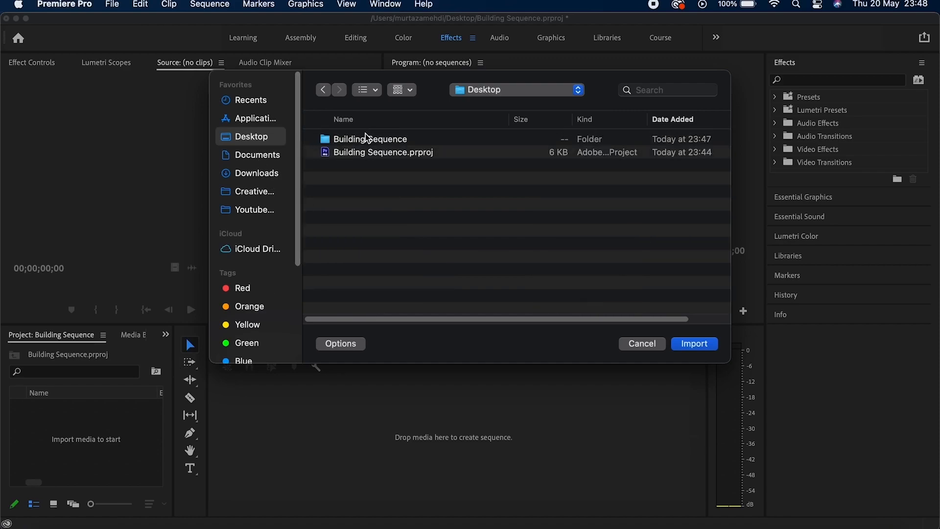
double_click(366, 138)
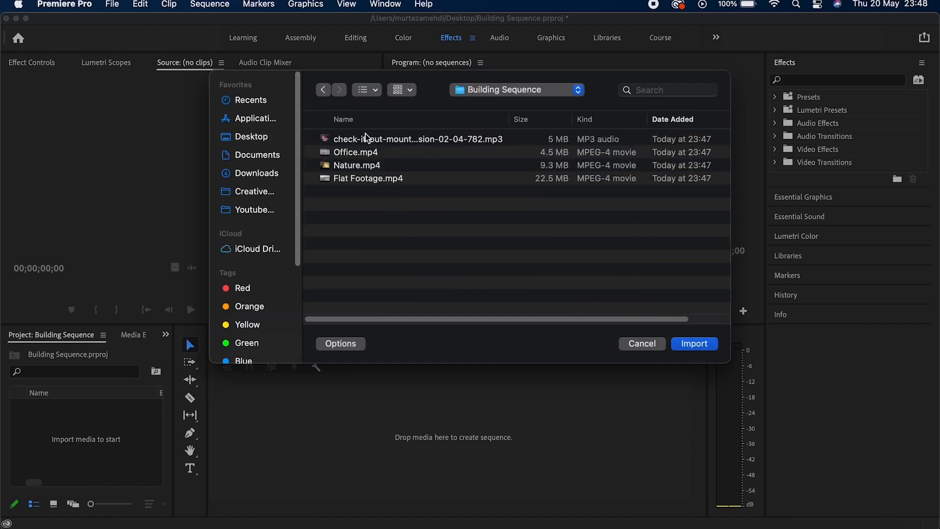
click(385, 182)
key(shift+Up)
key(shift+Up)
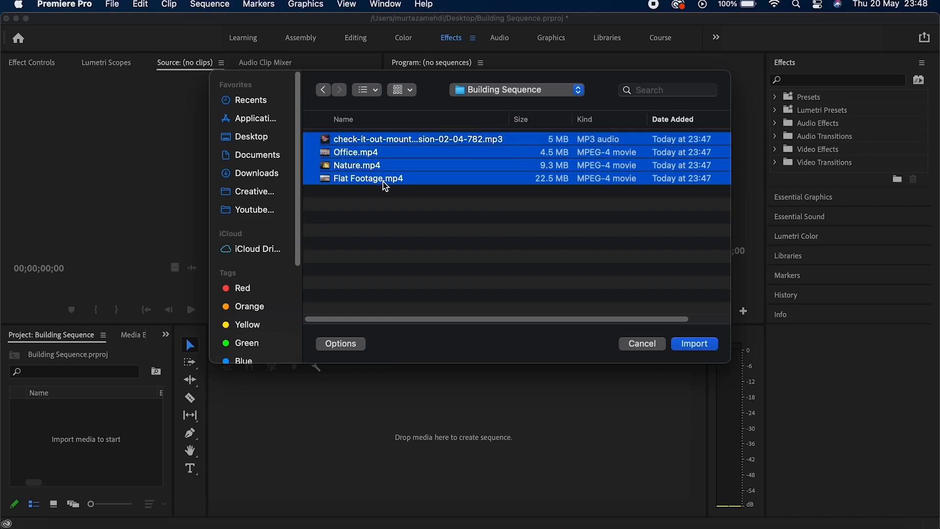
click(714, 346)
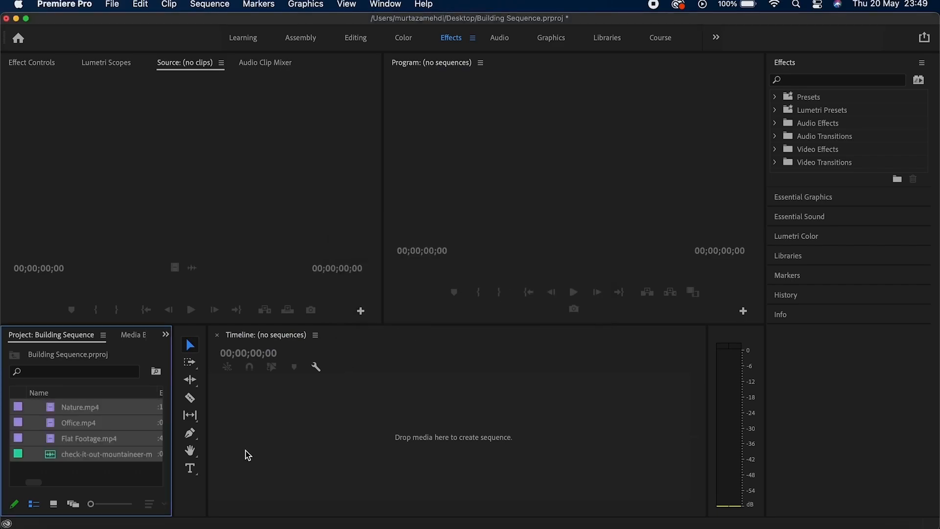
Clear the clip selection and widen the Project panel to reveal the End and Media Duration columns.
click(113, 471)
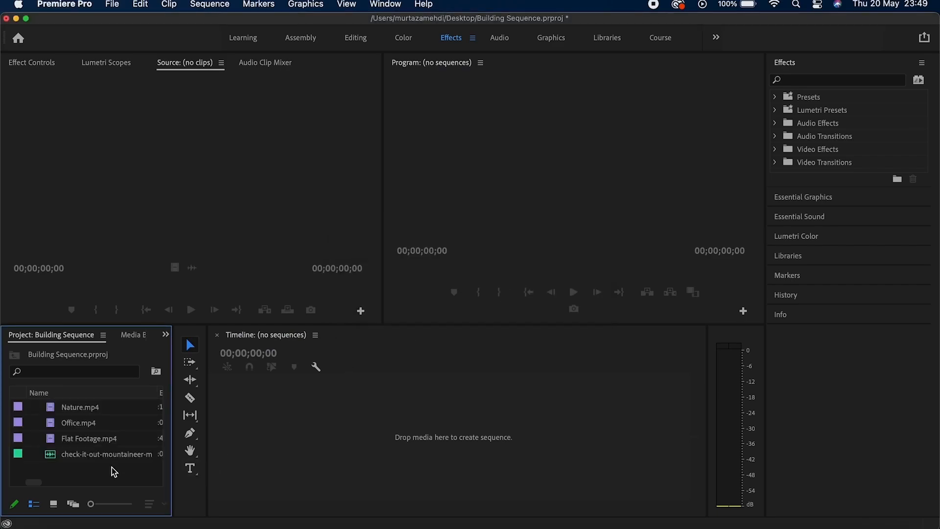
click(113, 409)
click(116, 456)
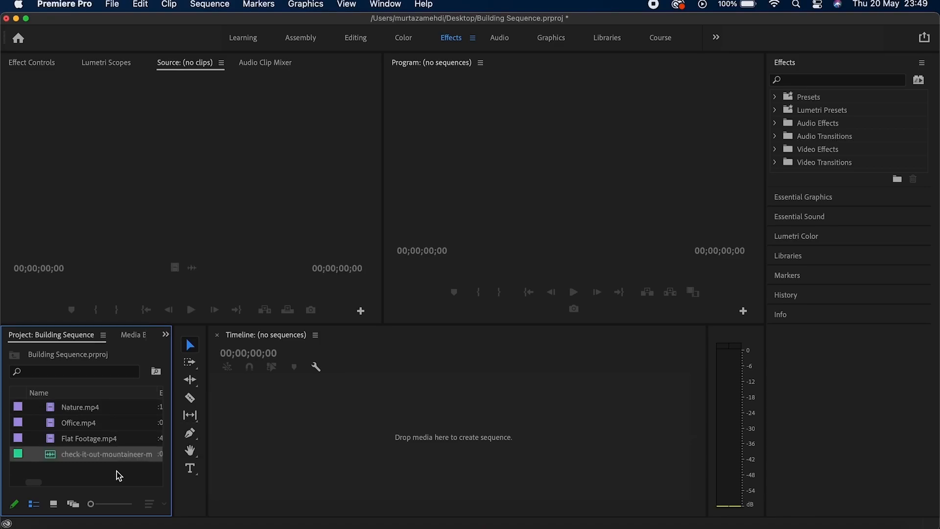
click(117, 471)
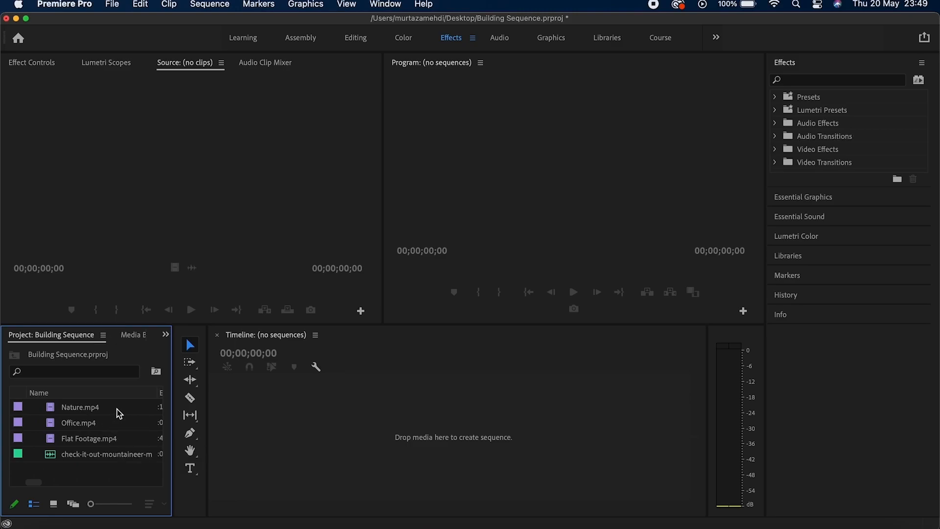
drag(172, 424, 258, 424)
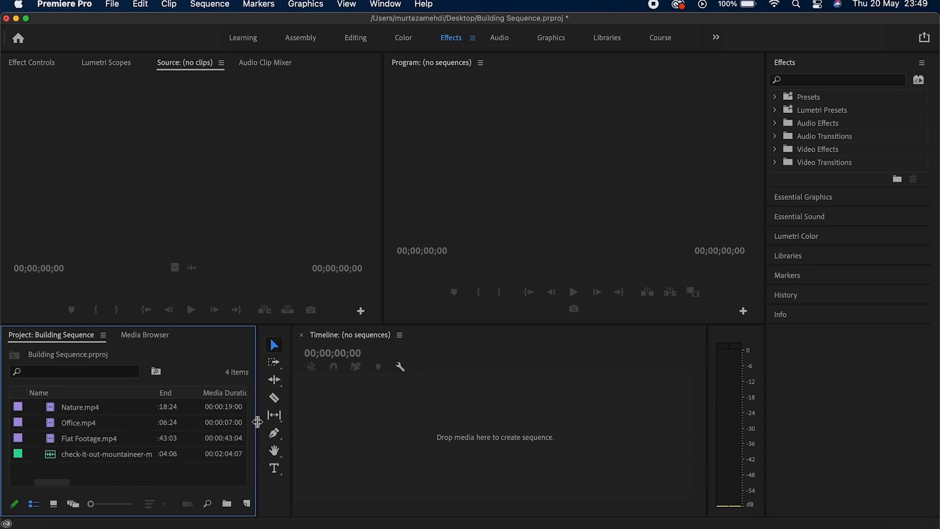
click(121, 7)
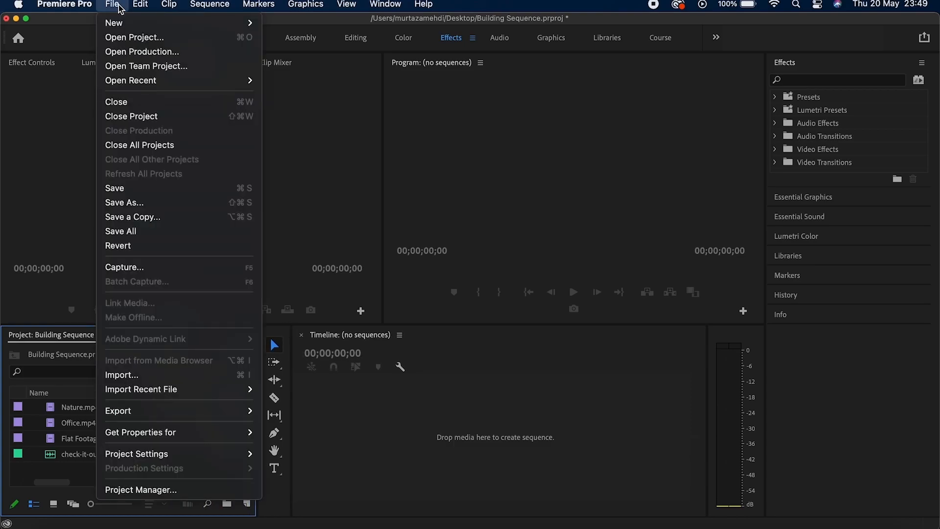
mouse_move(121, 22)
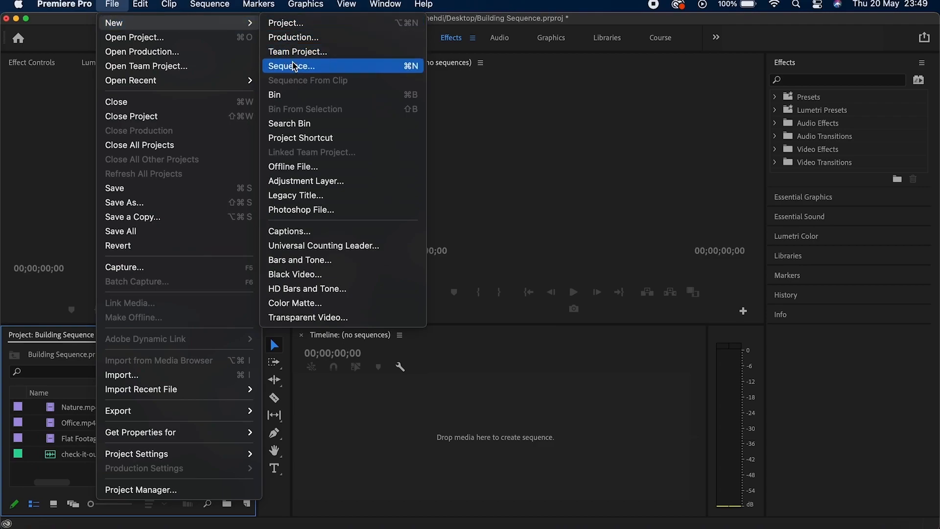
click(75, 139)
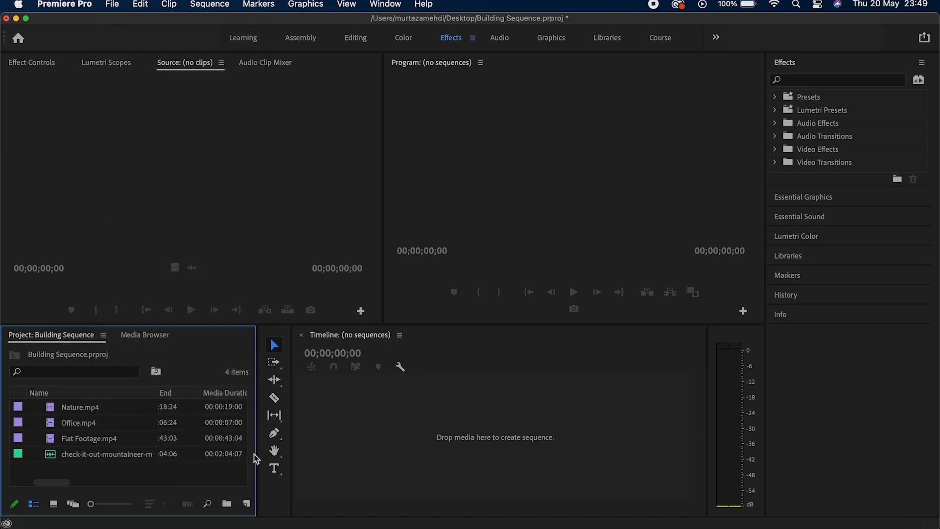
click(247, 505)
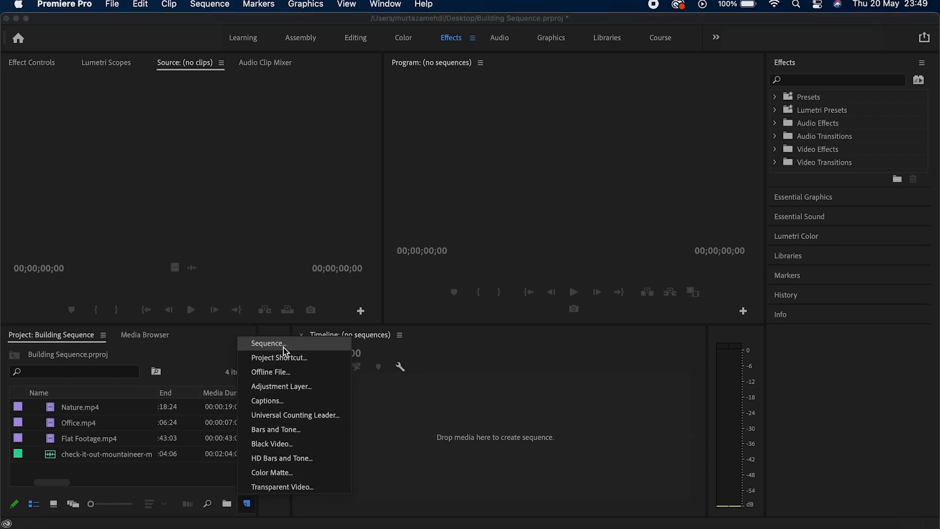
click(179, 483)
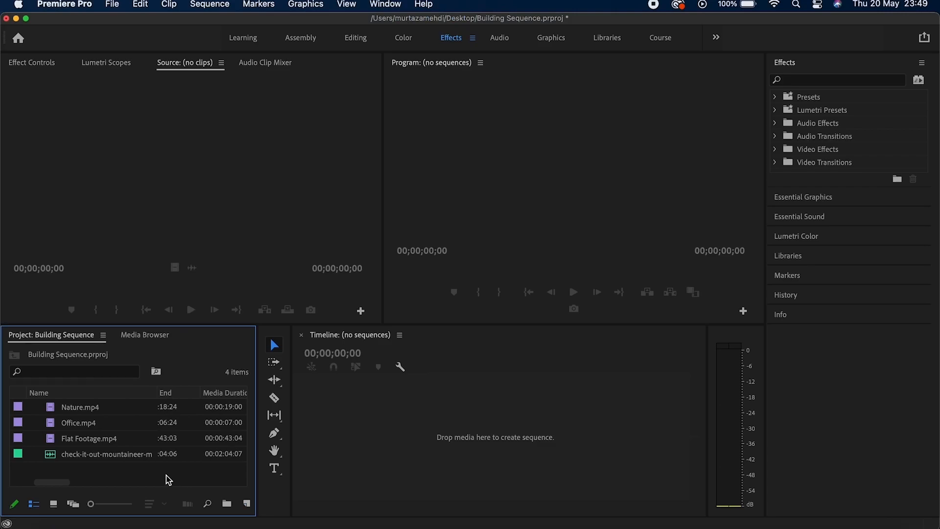
right_click(86, 413)
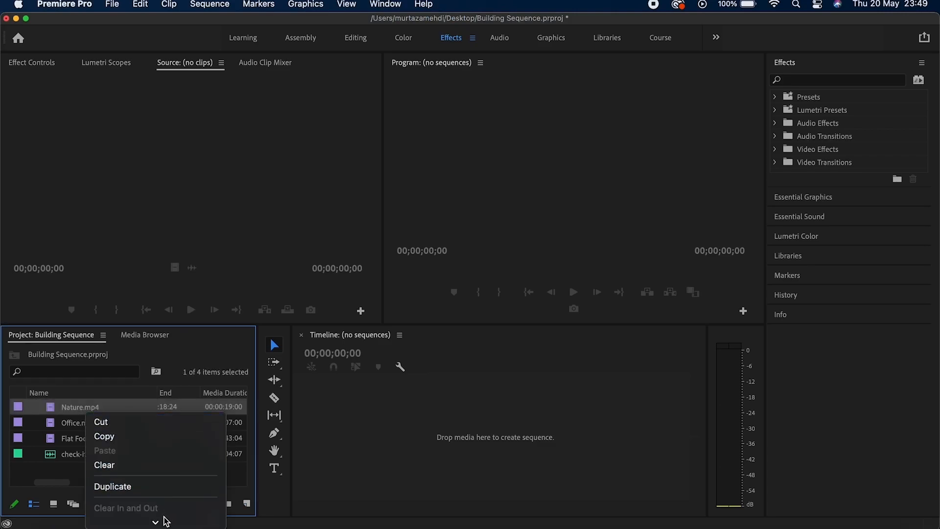
mouse_move(160, 521)
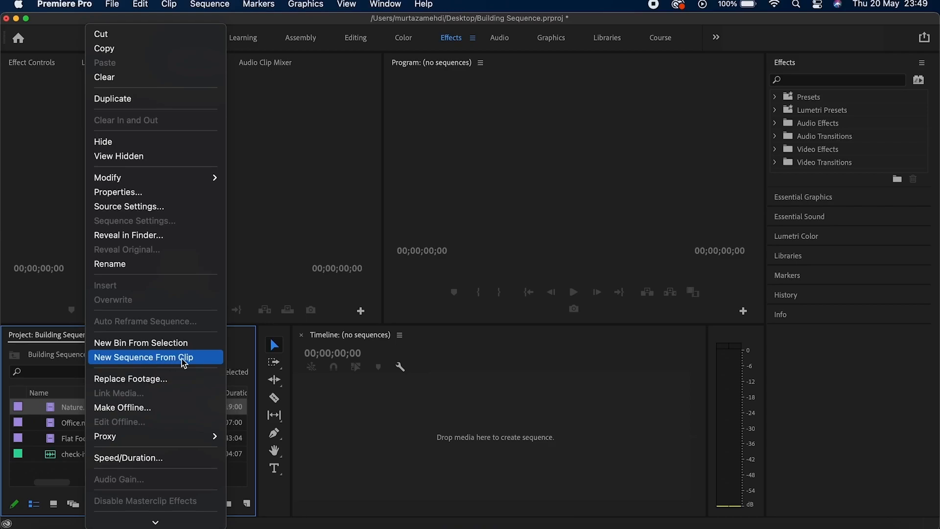
click(344, 448)
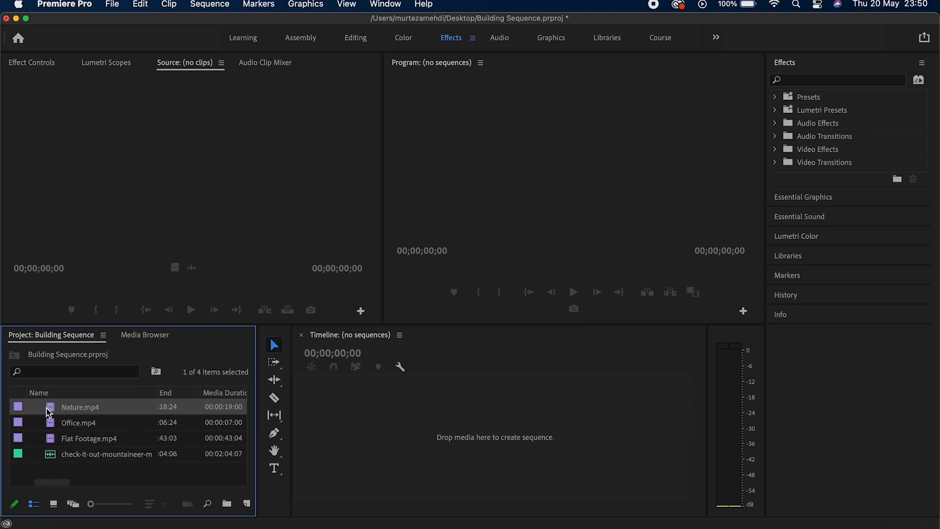
Create a Nature sequence (1920 x 1080, 25.00p) by dropping Nature.mp4 into the empty Timeline.
drag(58, 410, 346, 404)
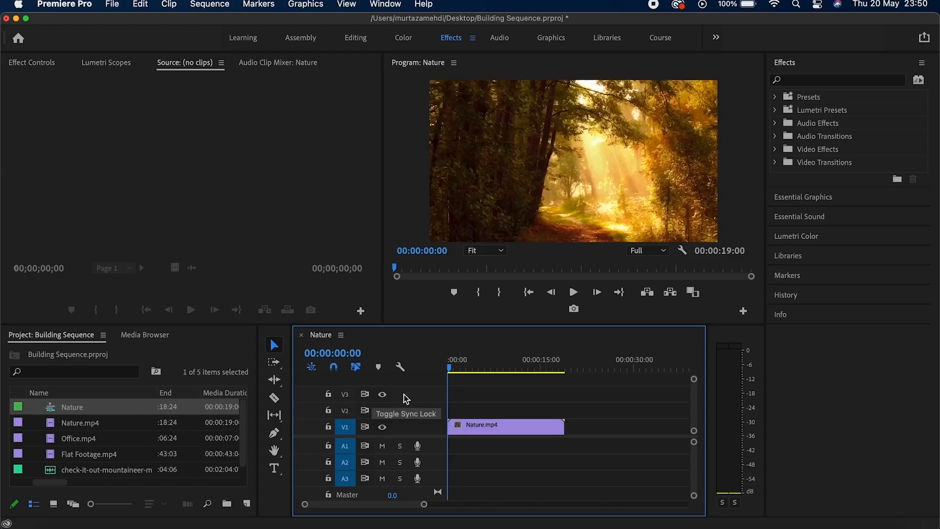
click(521, 426)
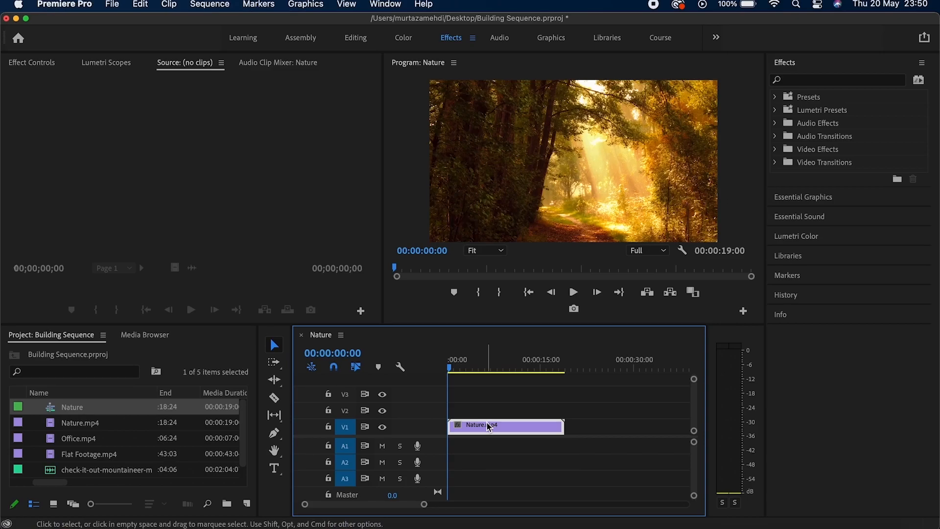
click(190, 356)
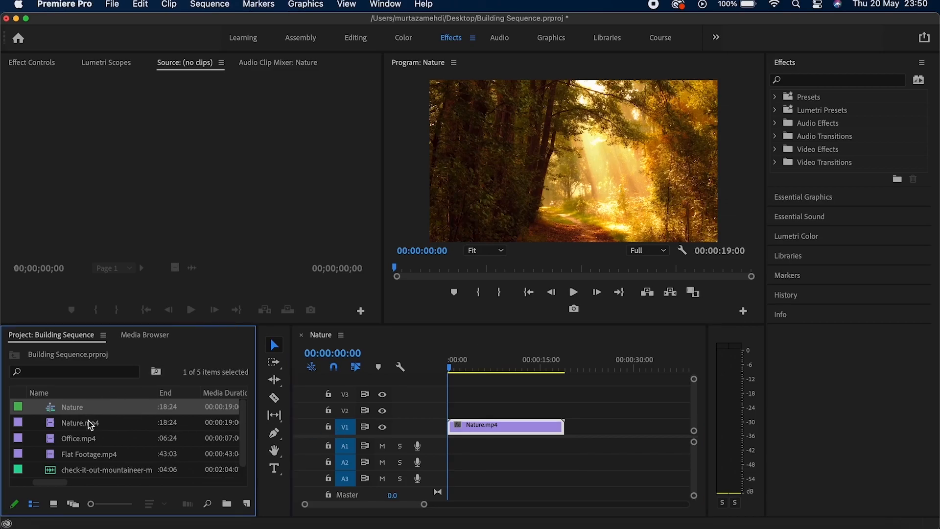
Compare the Nature sequence and Nature.mp4 clip icons in the Project panel.
click(128, 392)
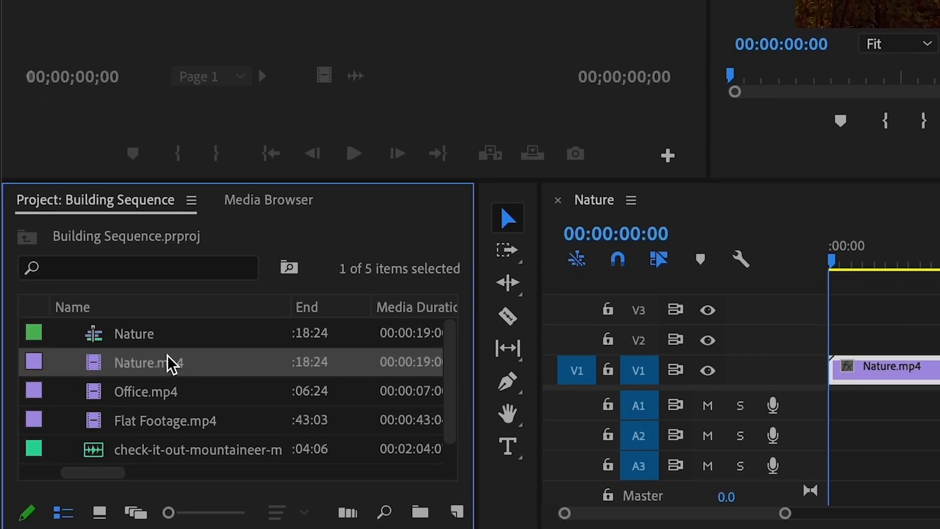
click(132, 375)
click(178, 371)
click(162, 343)
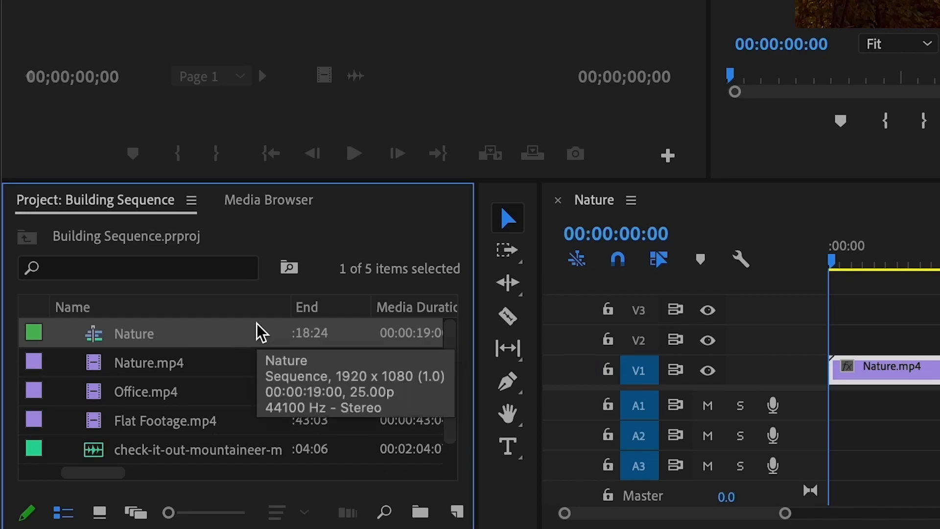
click(233, 359)
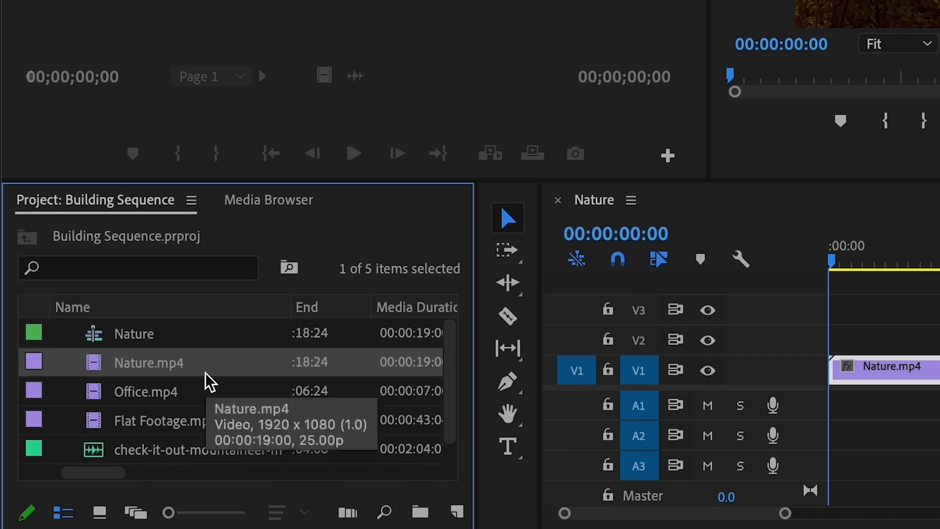
click(185, 337)
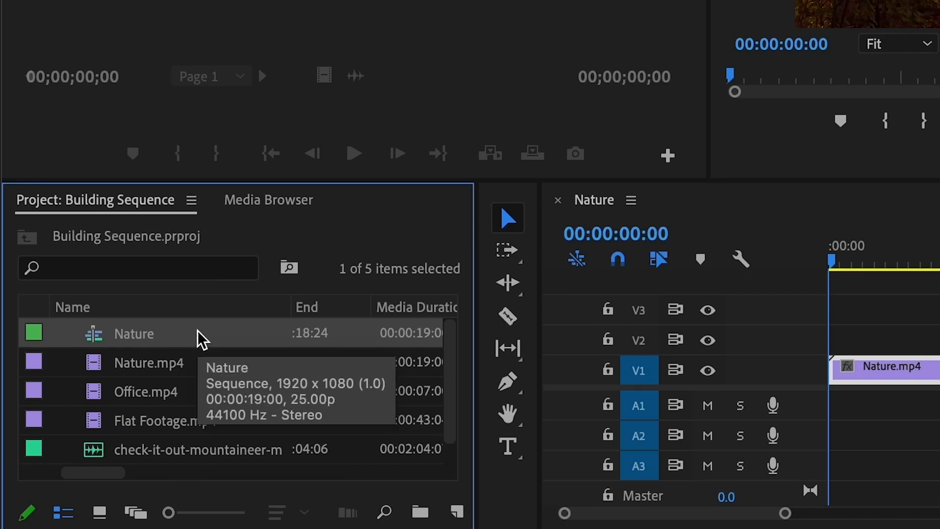
Rename the Nature sequence to 'Editing Basics', leaving Nature.mp4's name unchanged.
click(199, 337)
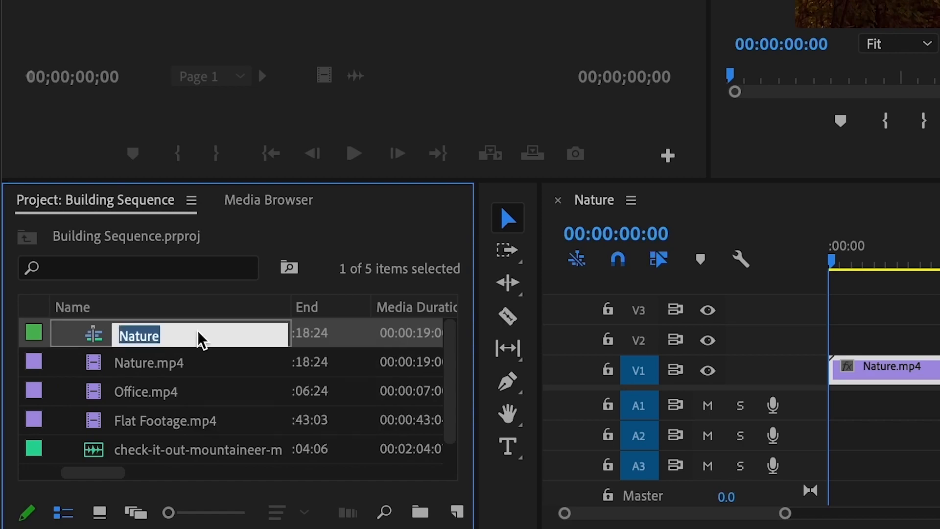
text(E)
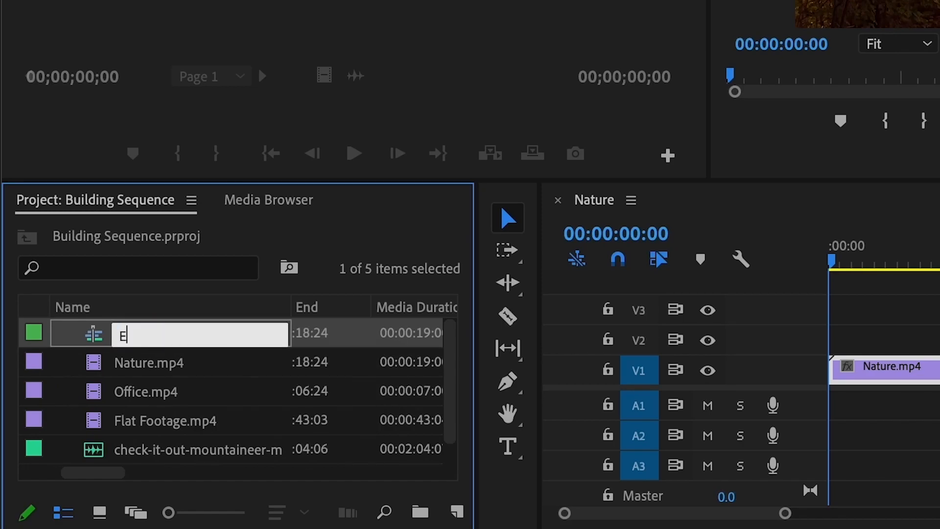
text(diting Basics)
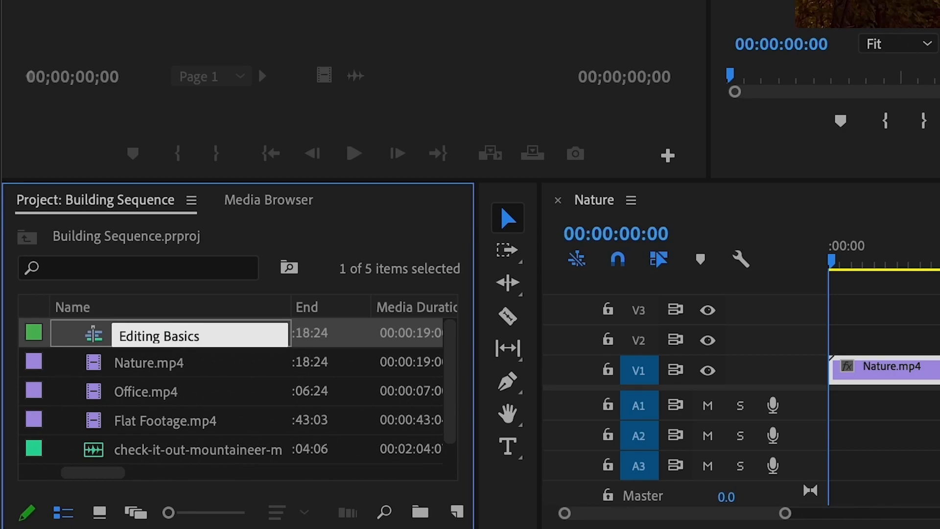
key(Tab)
click(249, 343)
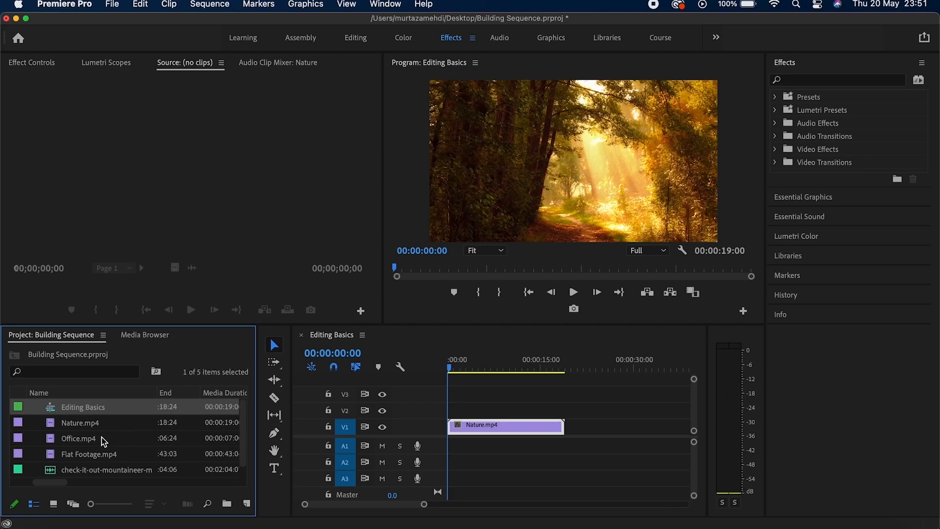
Add Office.mp4 after Nature.mp4 on V1 and the mountaineer music clip on A1.
click(104, 440)
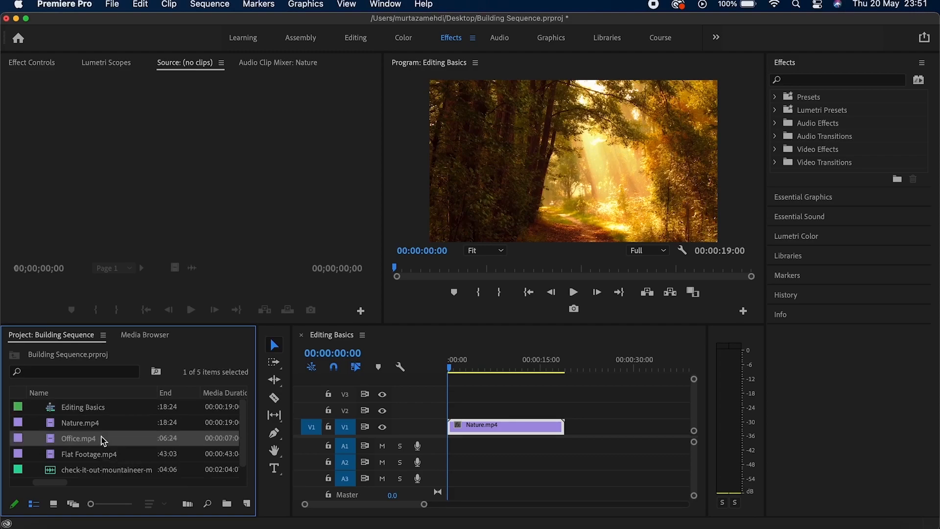
drag(103, 440, 574, 430)
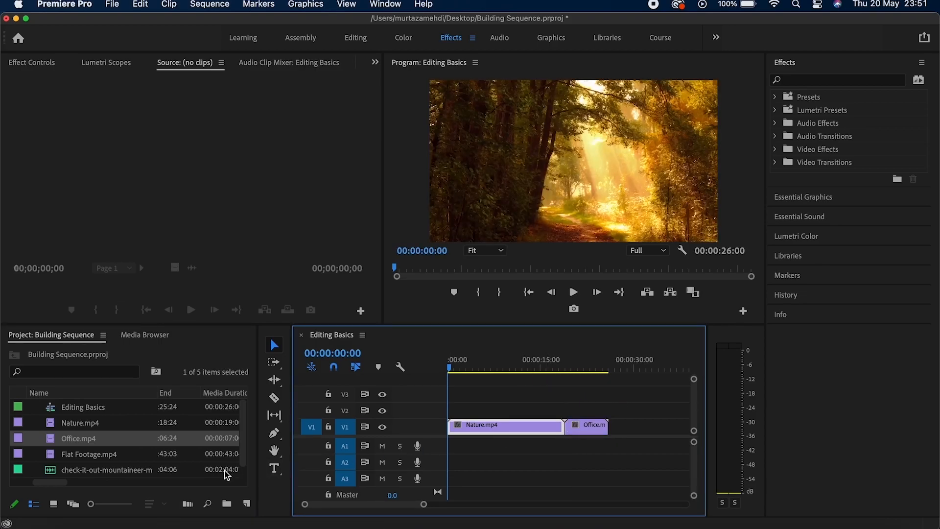
click(101, 471)
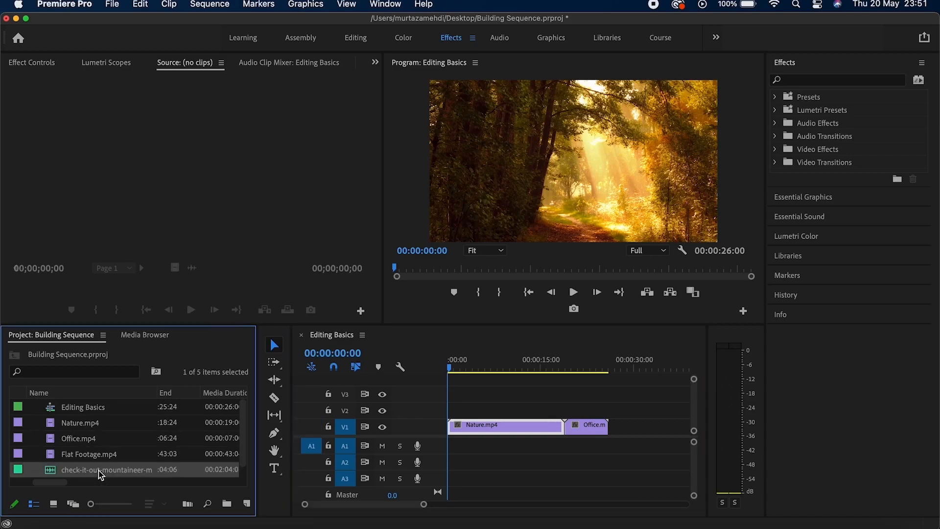
mouse_move(101, 475)
mouse_down()
mouse_move(384, 430)
mouse_move(485, 448)
mouse_move(453, 448)
mouse_up()
click(481, 461)
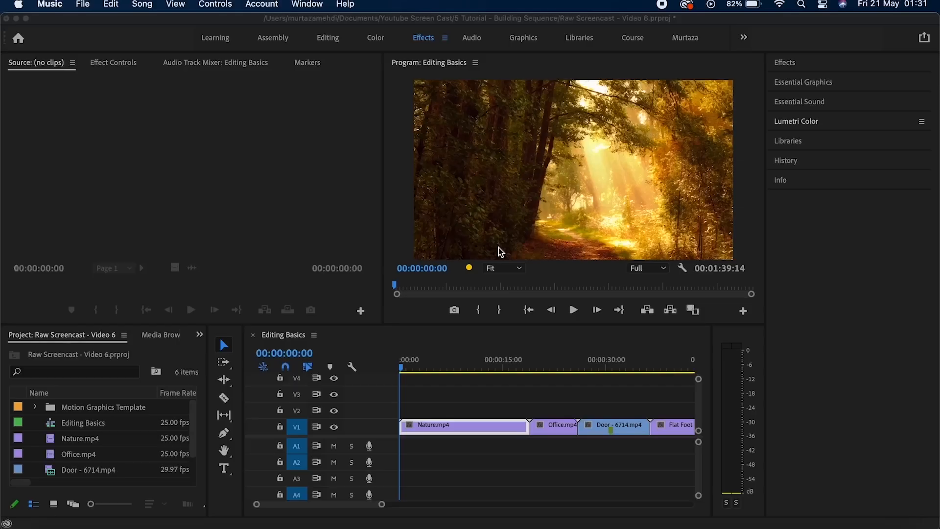
Maximize the Editing Basics Timeline panel with the grave accent key.
click(501, 337)
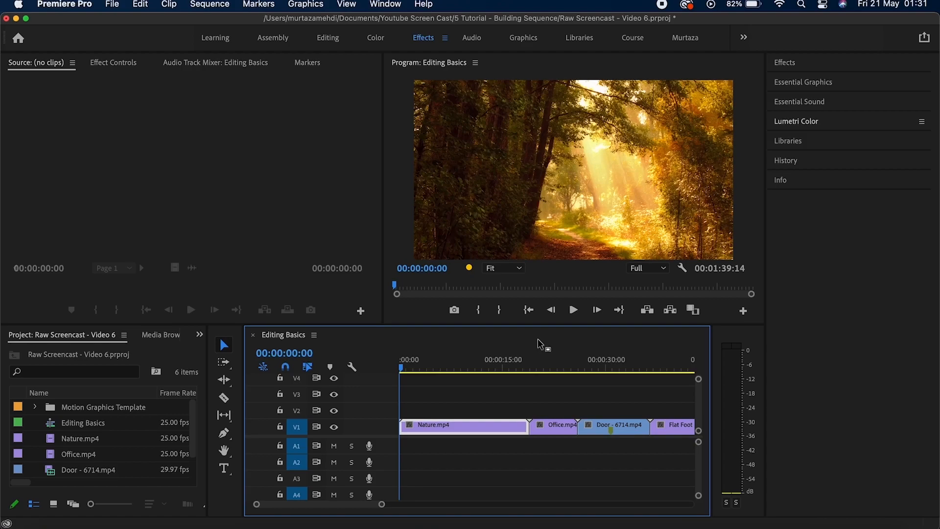
key(grave)
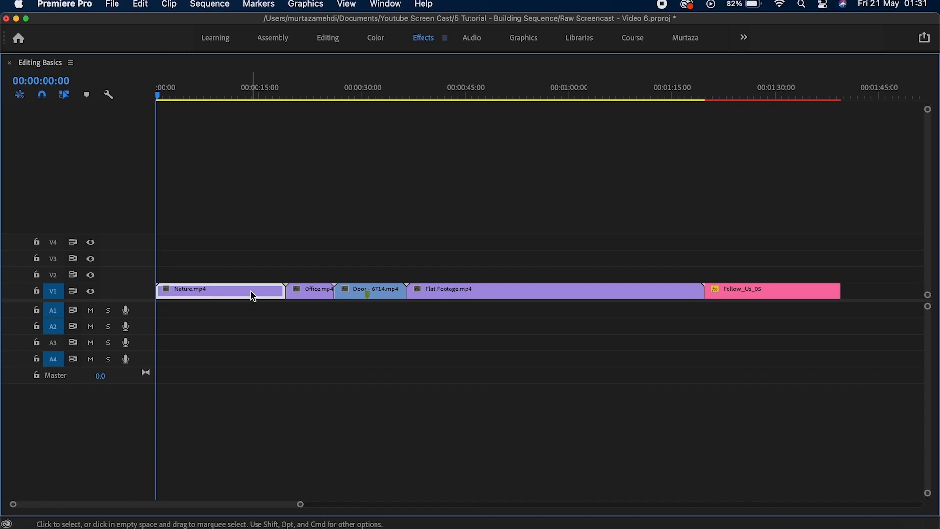
mouse_move(253, 297)
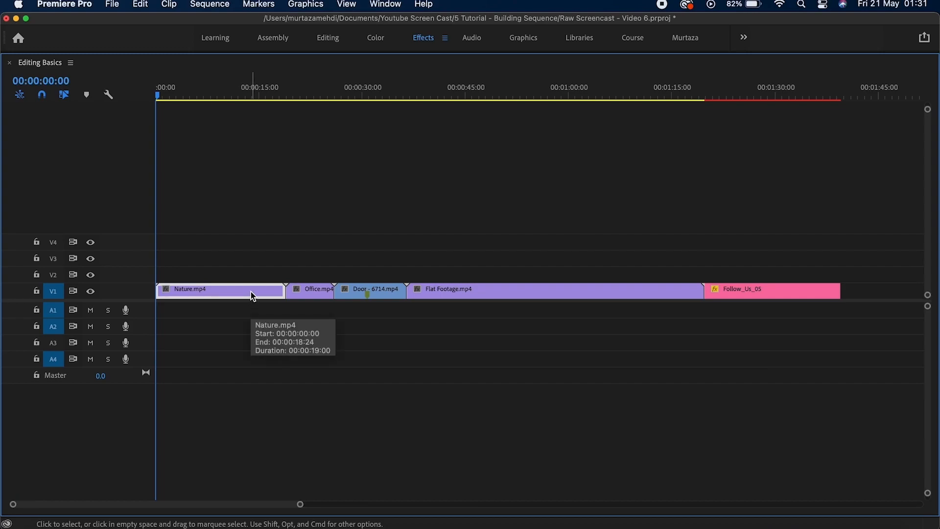
key(=)
key(=)
key(=)
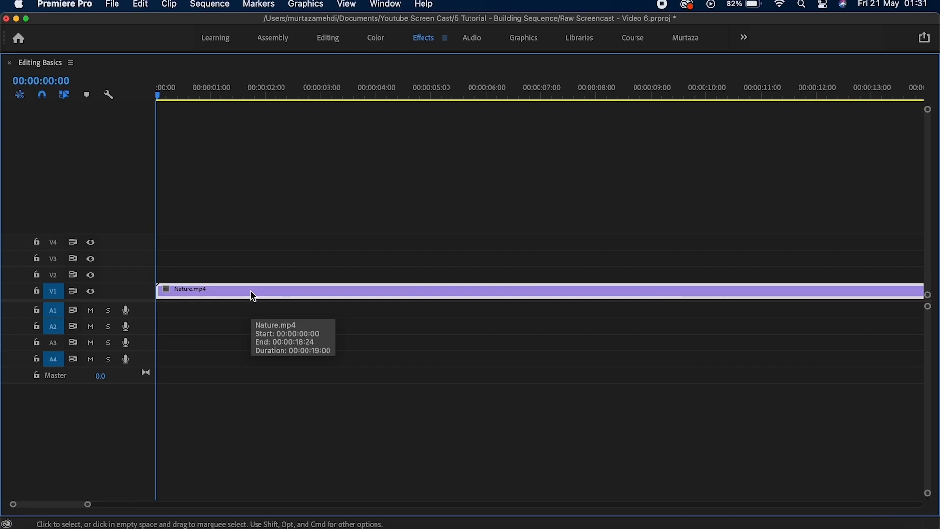
key(=)
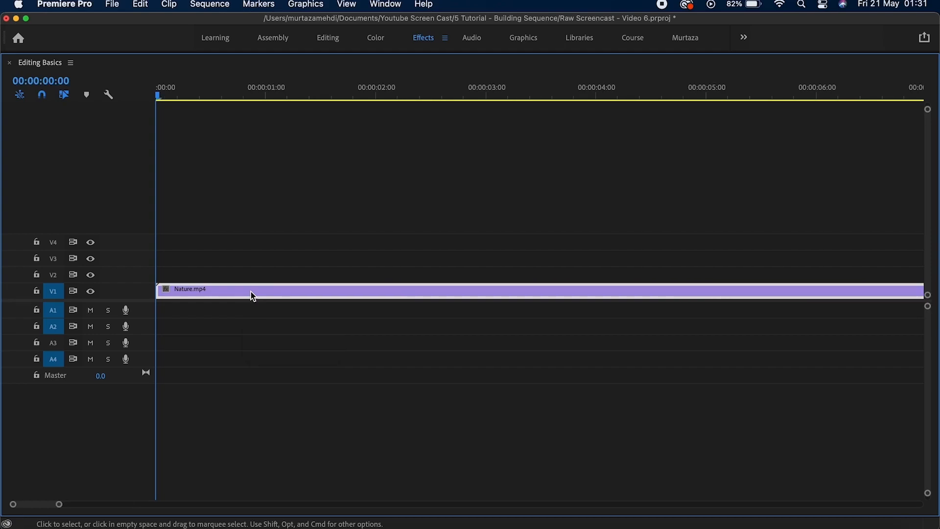
key(minus)
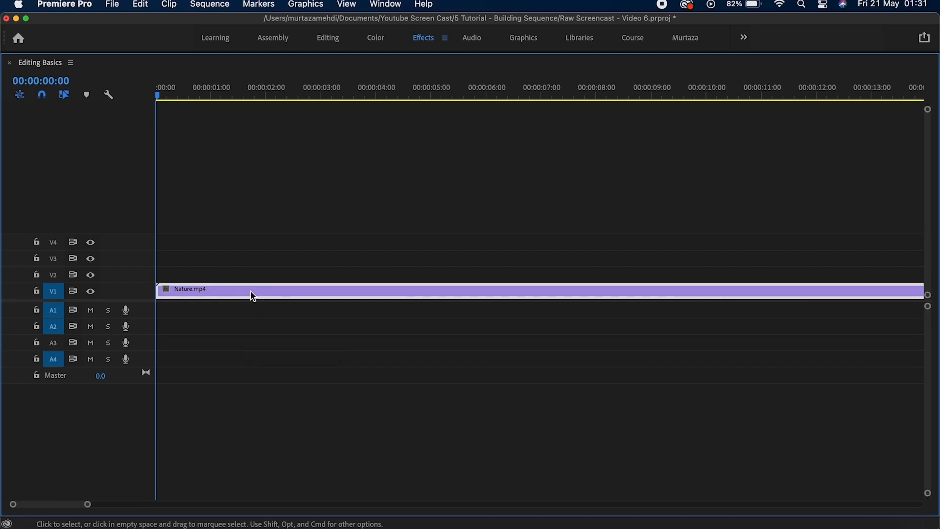
key(minus)
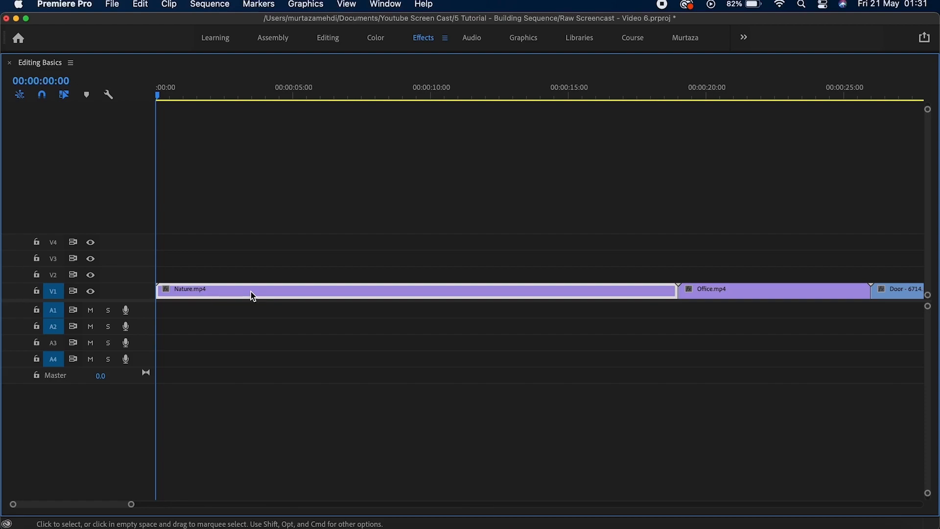
key(backslash)
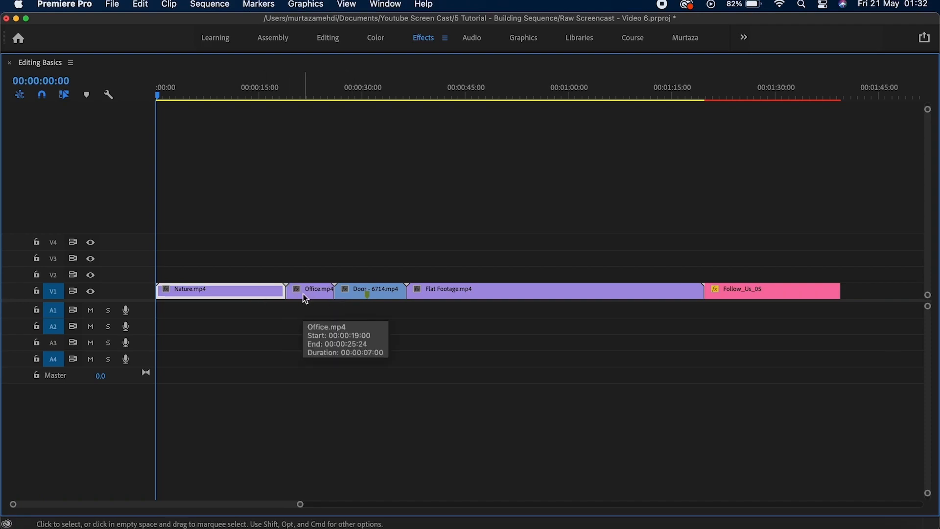
Step the playhead between edit points, then jump to the start and the 00:01:39:14 end.
key(Down)
key(Down)
key(Down)
key(Down)
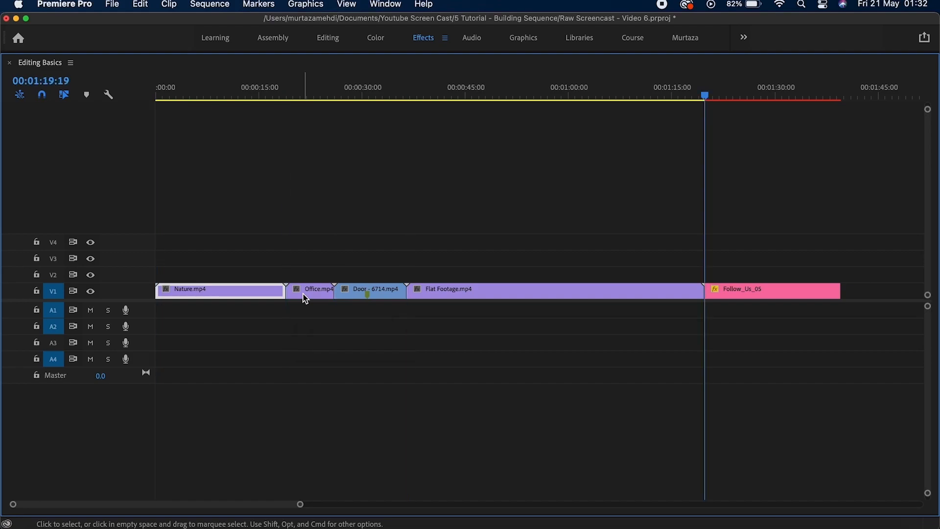
key(Up)
key(Up)
key(Down)
key(Down)
key(Down)
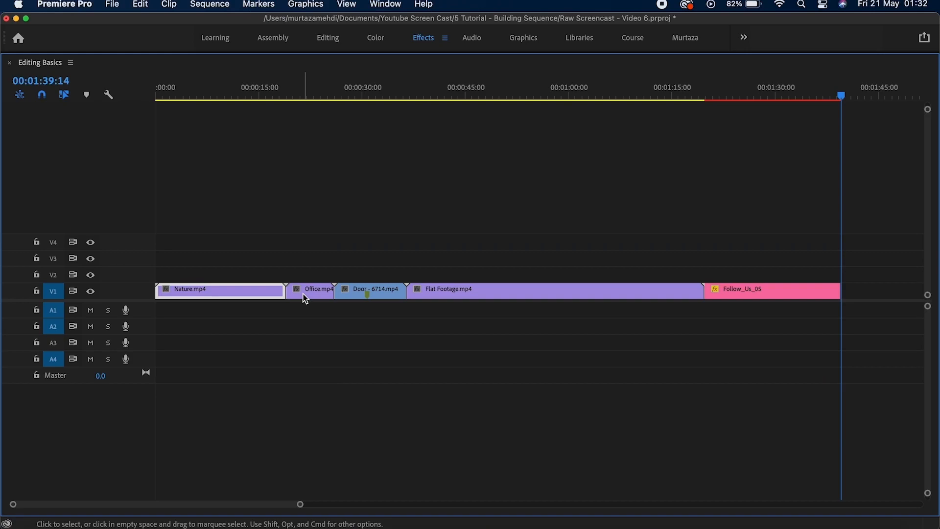
key(Home)
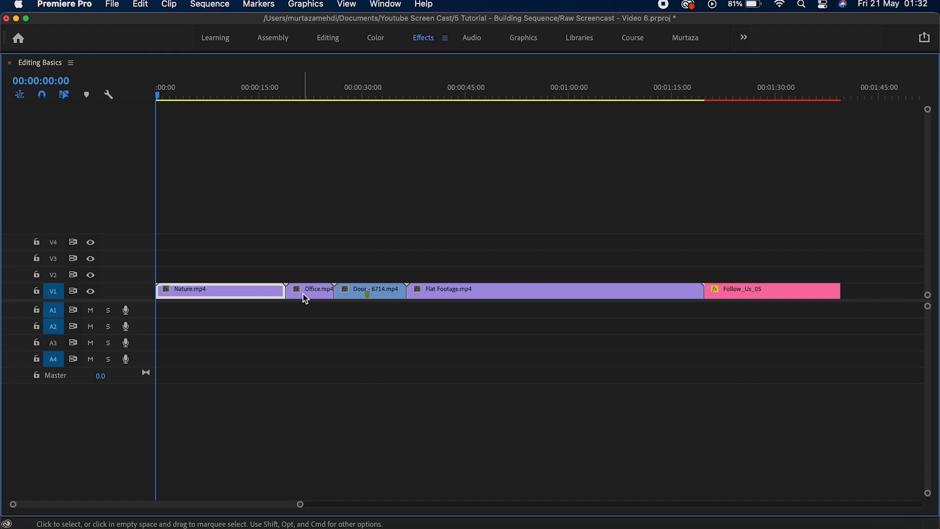
key(End)
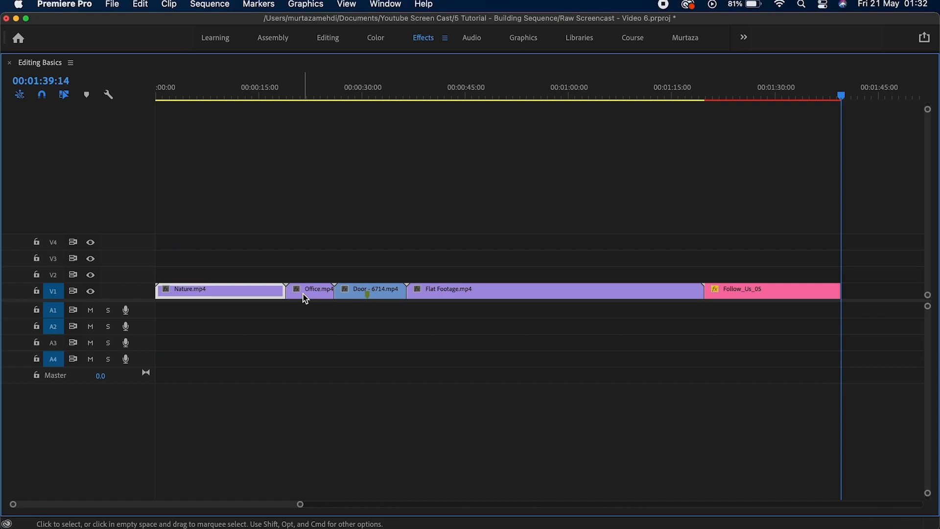
Add a fifth video track, V5, to the sequence.
right_click(126, 245)
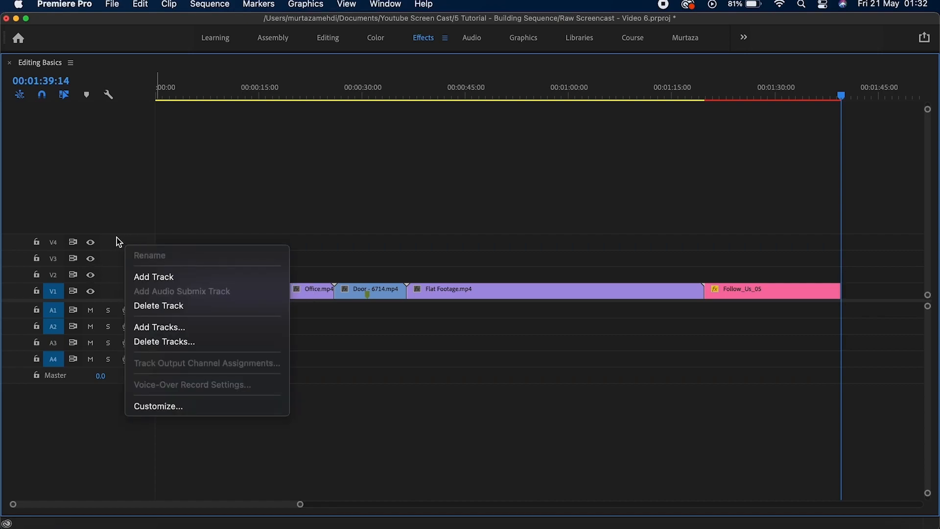
right_click(108, 240)
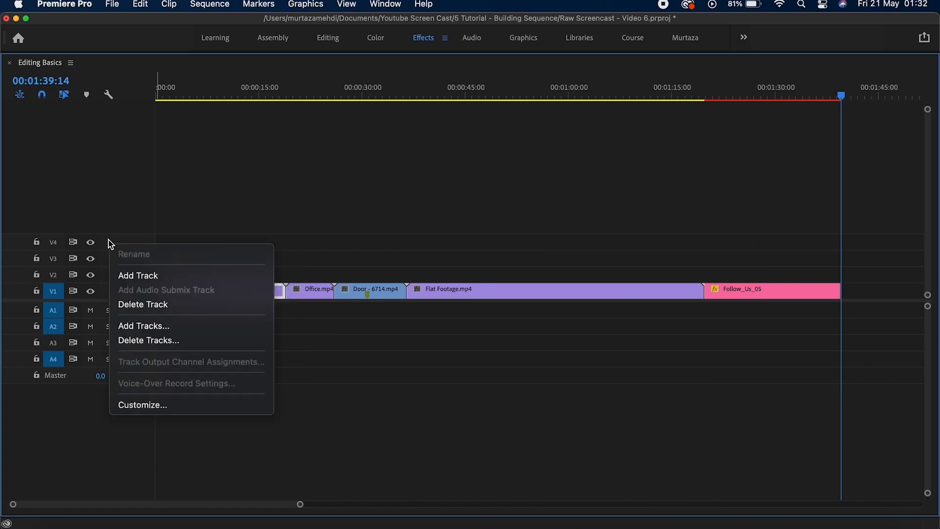
click(152, 283)
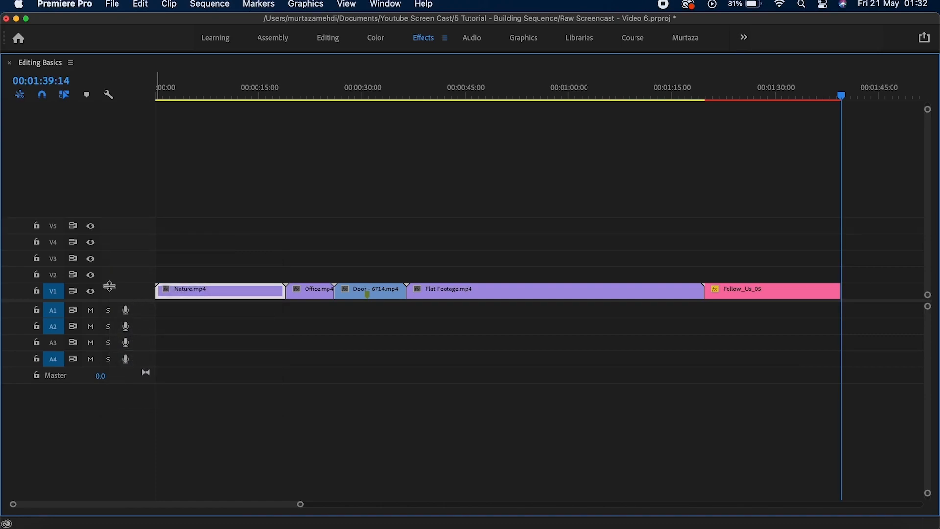
Add a fifth audio track, A5, to the sequence.
right_click(142, 336)
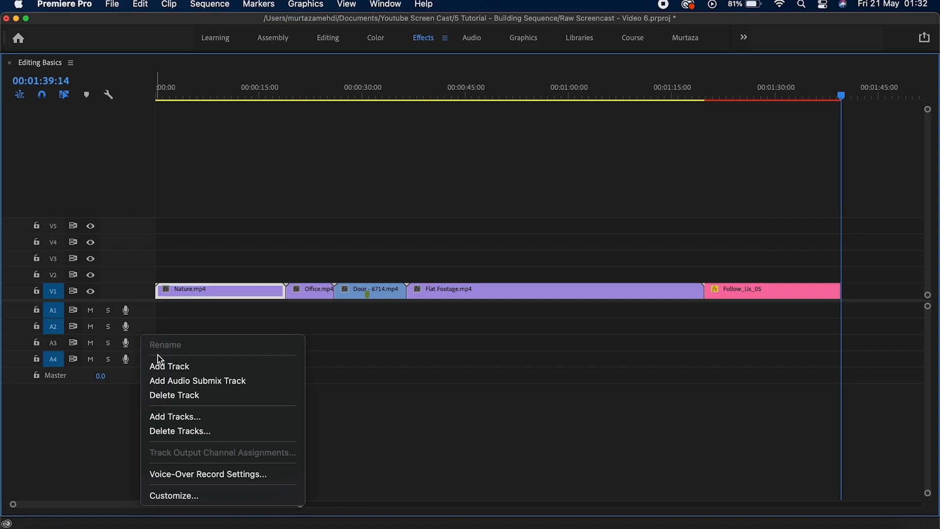
click(164, 370)
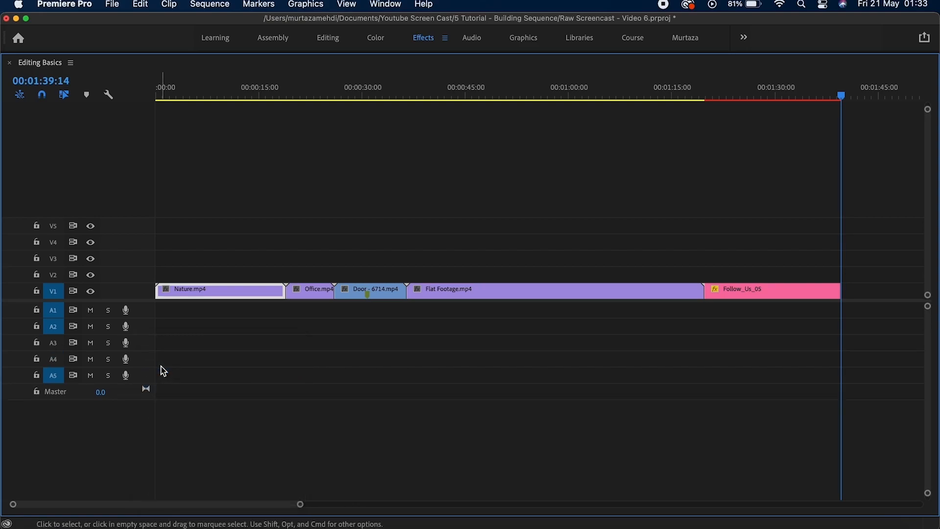
click(206, 332)
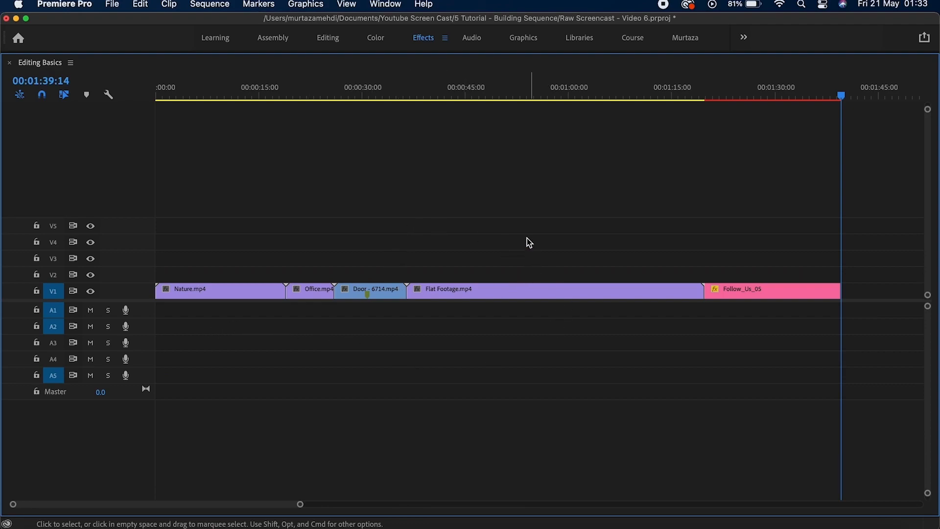
Add a marker named 'Color Grade' on Flat Footage.mp4 at 00:00:59:14.
click(532, 291)
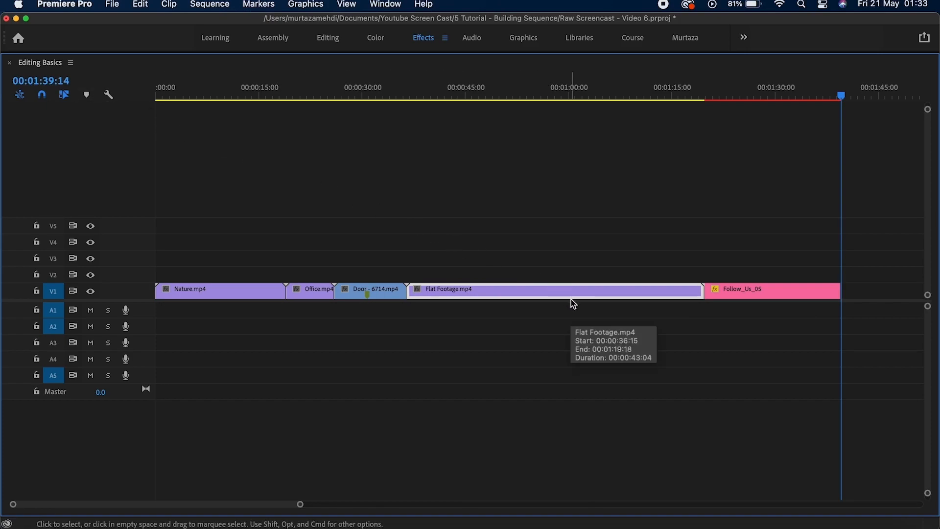
drag(841, 94, 568, 131)
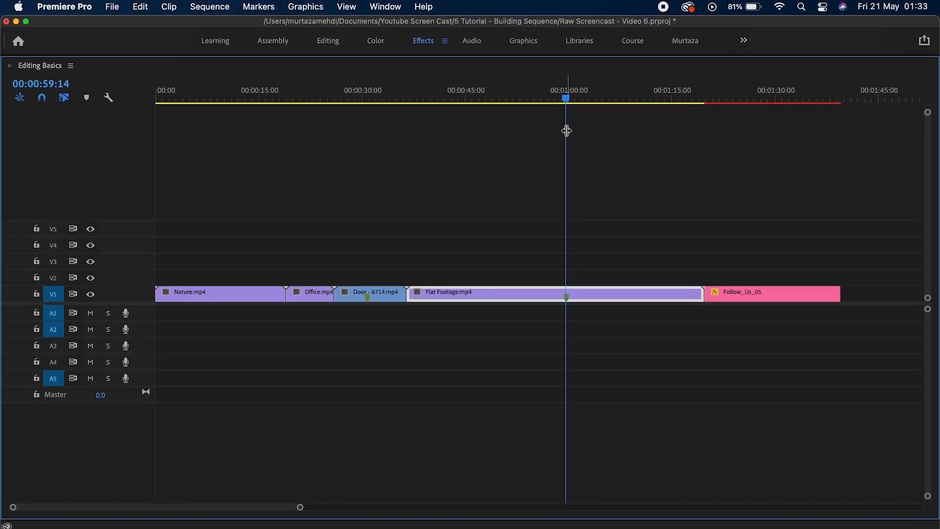
key(m)
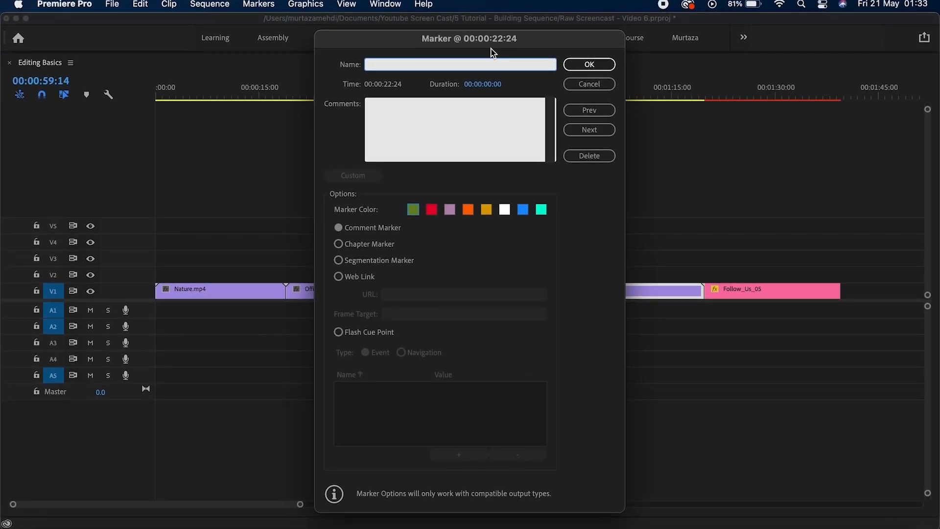
text(Color)
text(Grade)
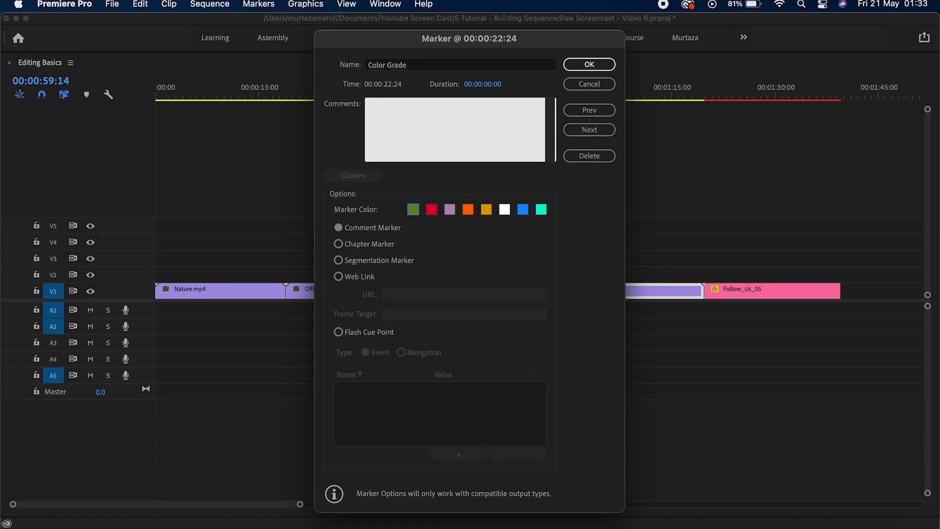
key(Return)
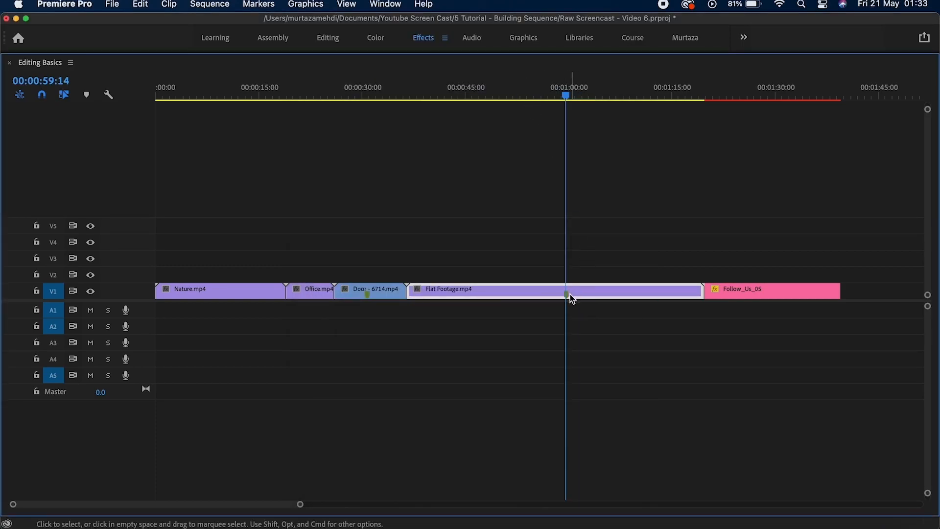
Add a marker named 'Image' at 00:00:55:16, then restore the timeline to normal size.
mouse_move(567, 294)
click(598, 126)
drag(563, 97, 539, 104)
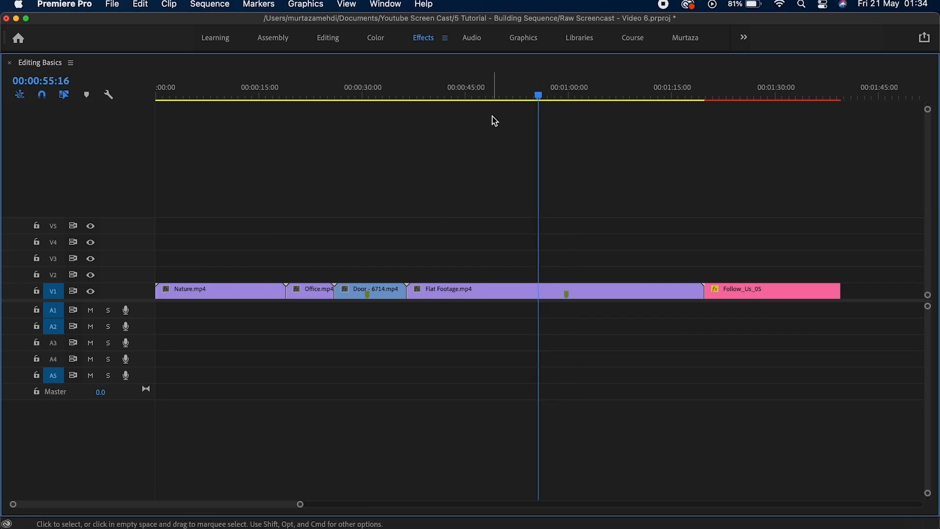
key(m)
text(m)
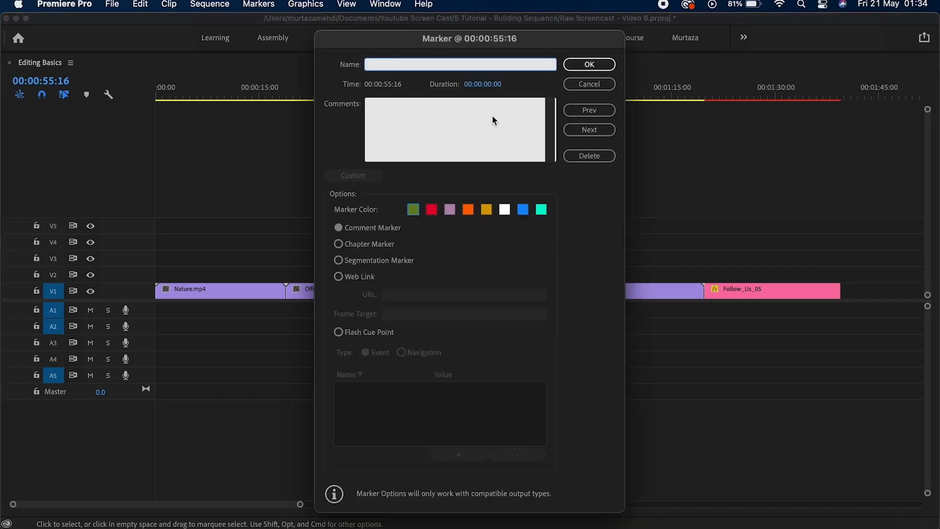
text(Image)
key(Return)
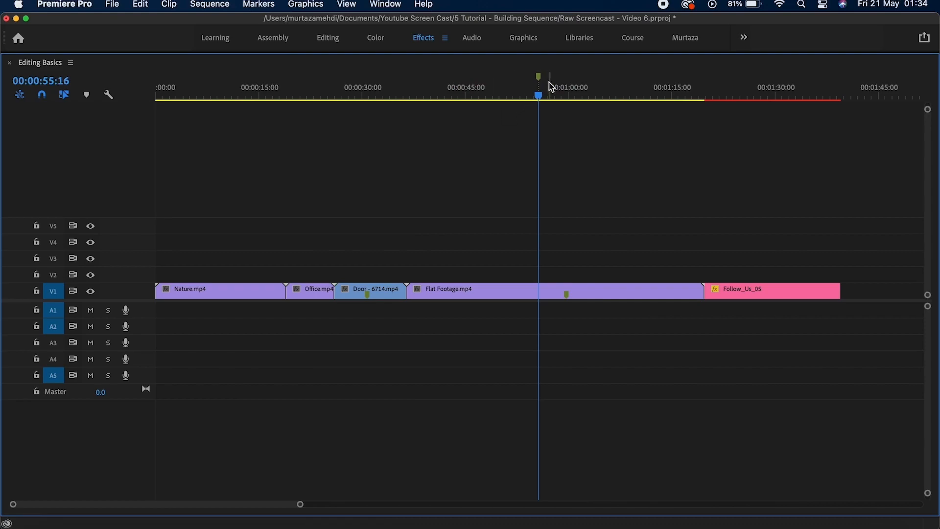
mouse_move(542, 82)
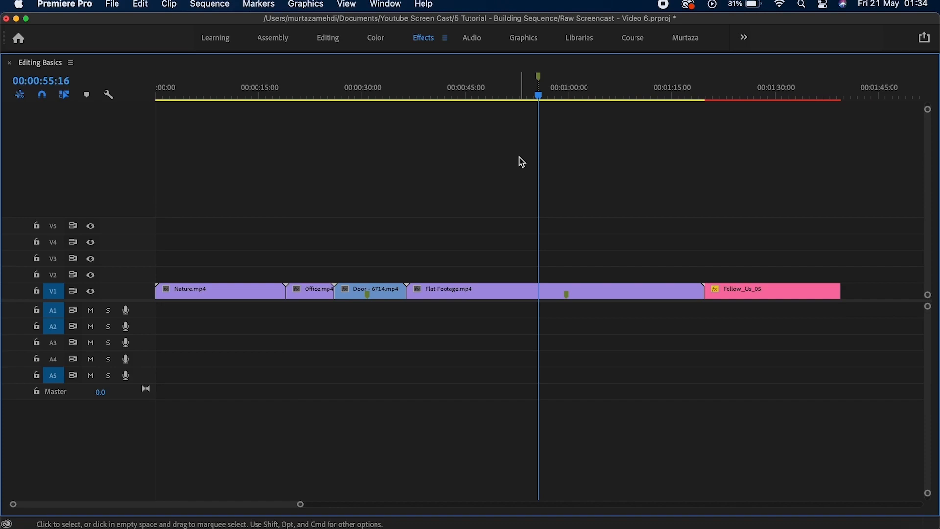
key(grave)
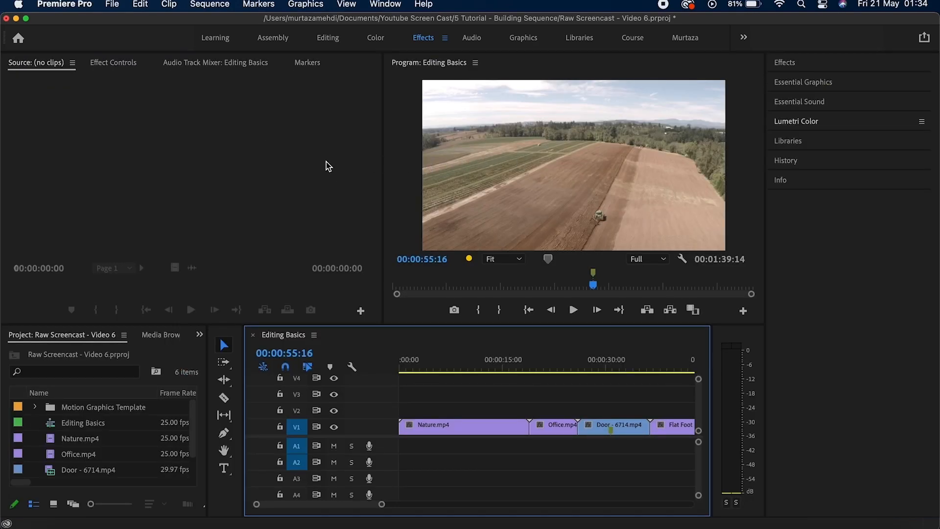
Open the Markers panel listing the Image marker at 00:00:55:16.
click(309, 63)
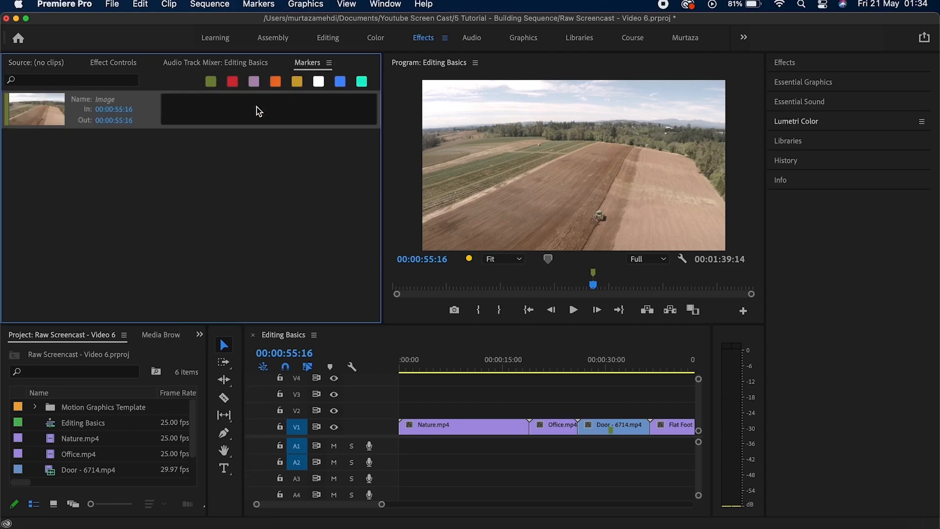
click(385, 5)
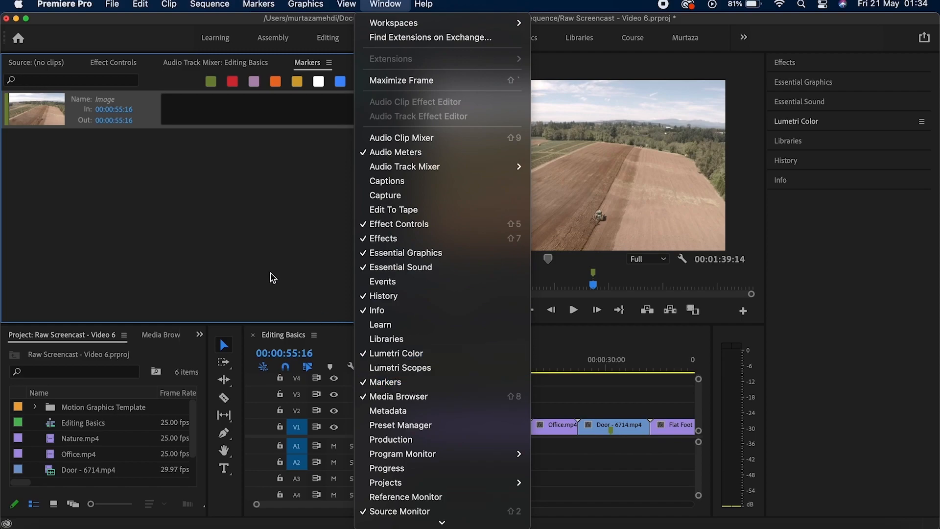
click(235, 208)
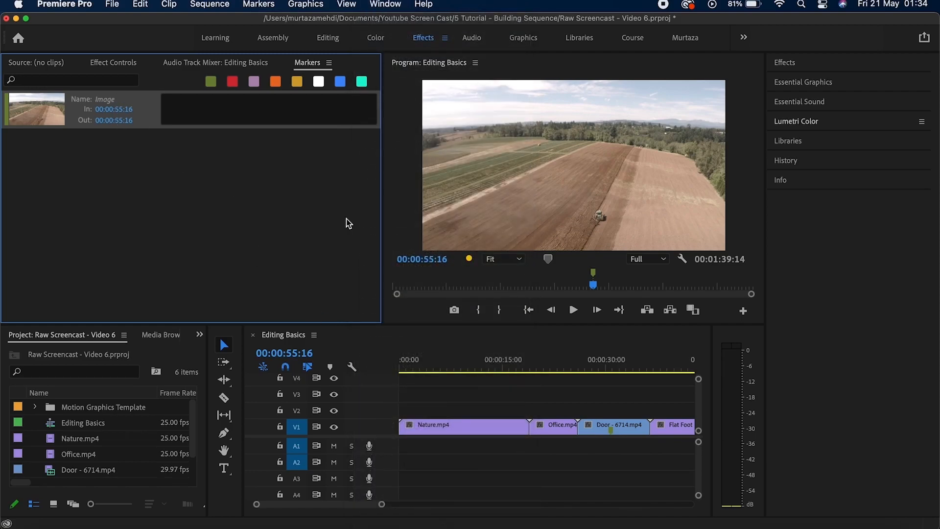
Zoom the Editing Basics timeline out to fit the whole sequence.
click(483, 392)
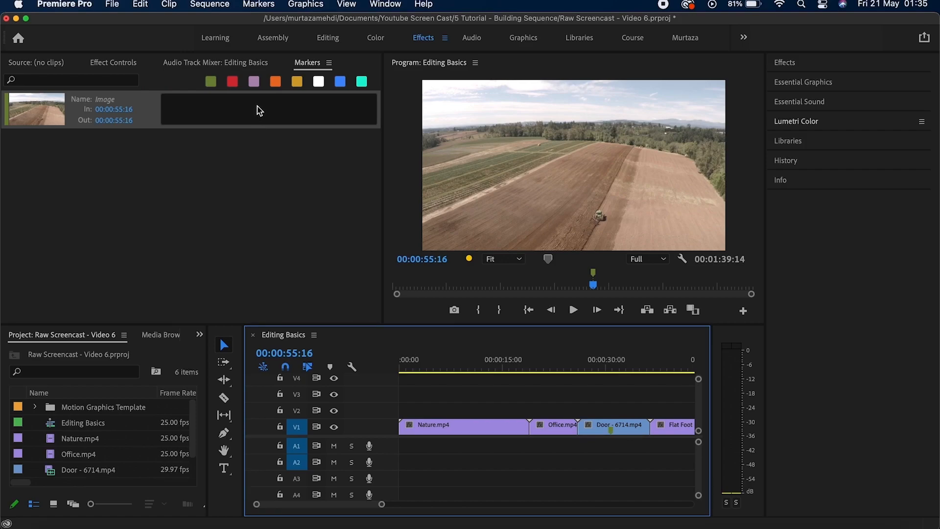
click(286, 210)
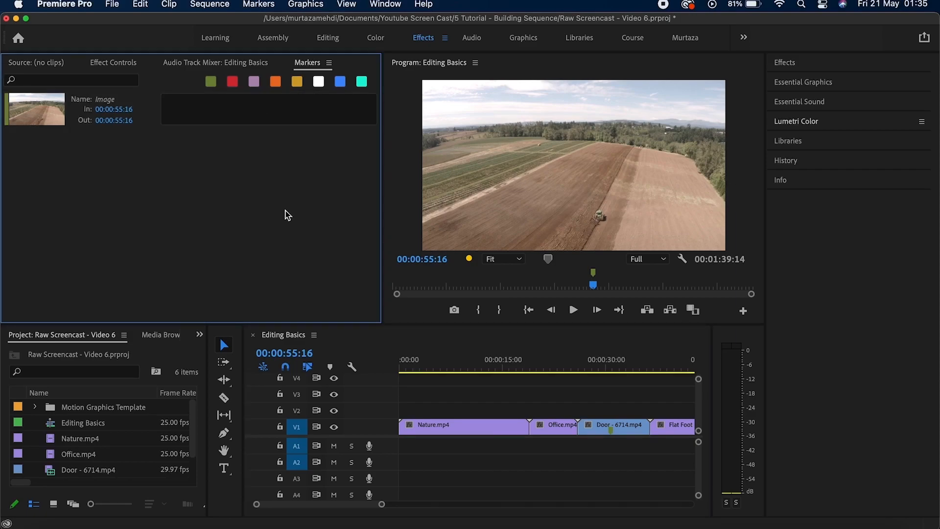
click(558, 339)
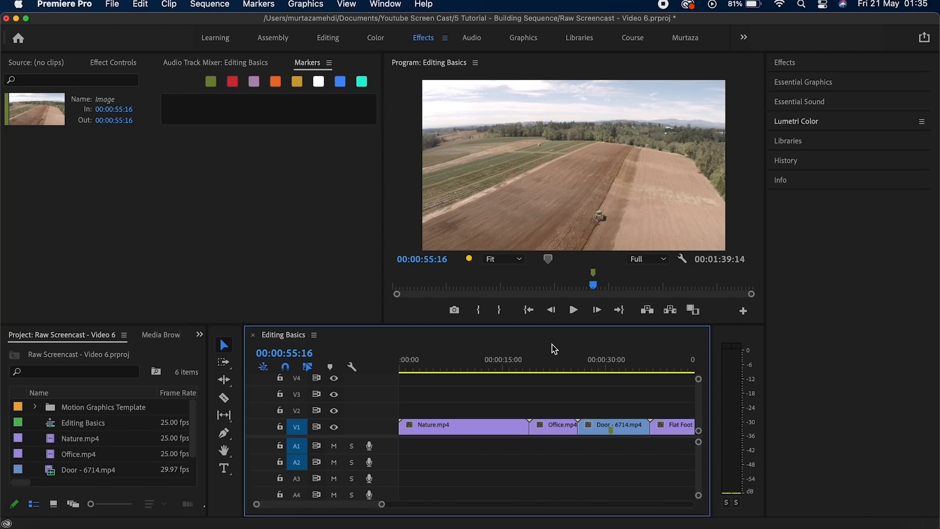
key(minus)
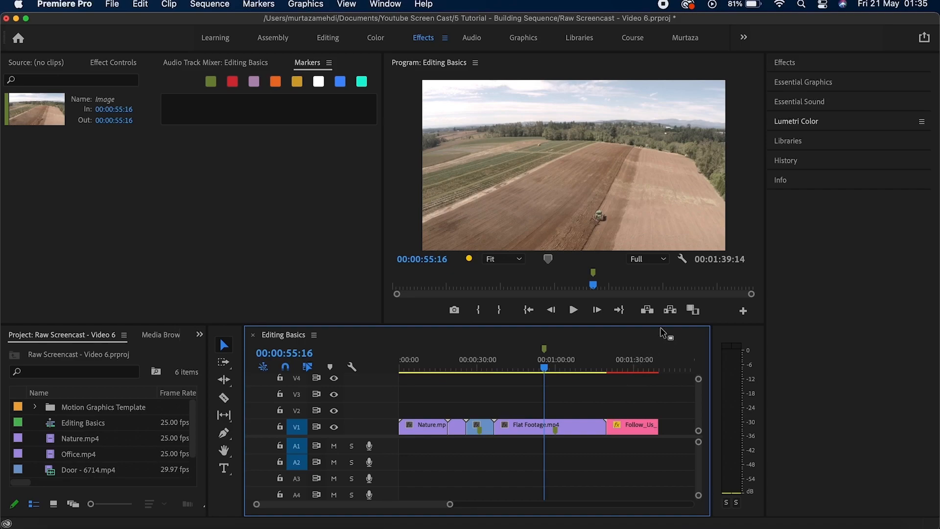
Review the sequence by scrubbing to about 01:04 and playing it through toward the end.
click(682, 260)
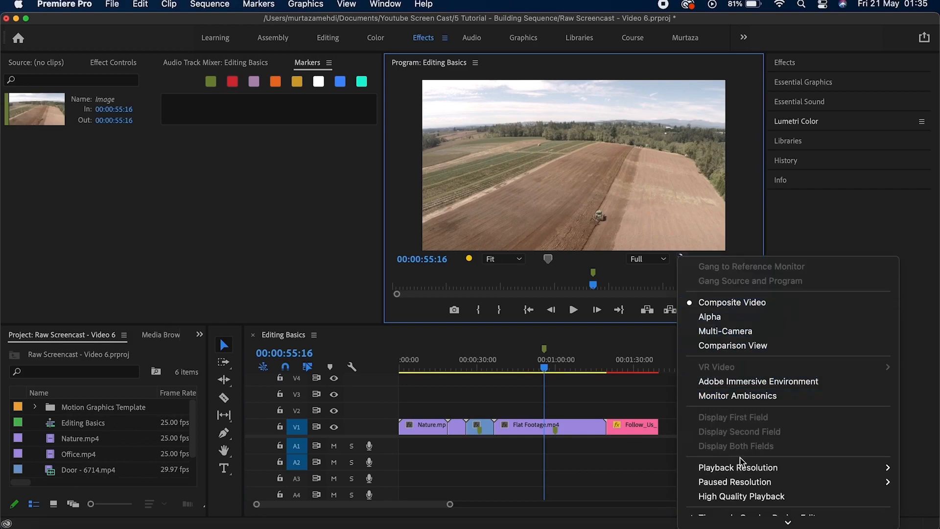
scroll(752, 514, down, 5)
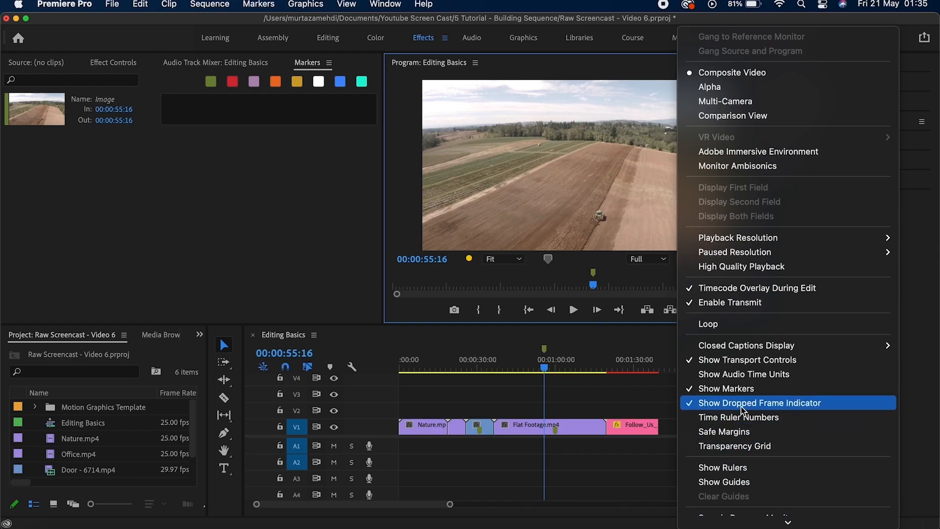
click(617, 275)
drag(544, 367, 585, 371)
click(573, 310)
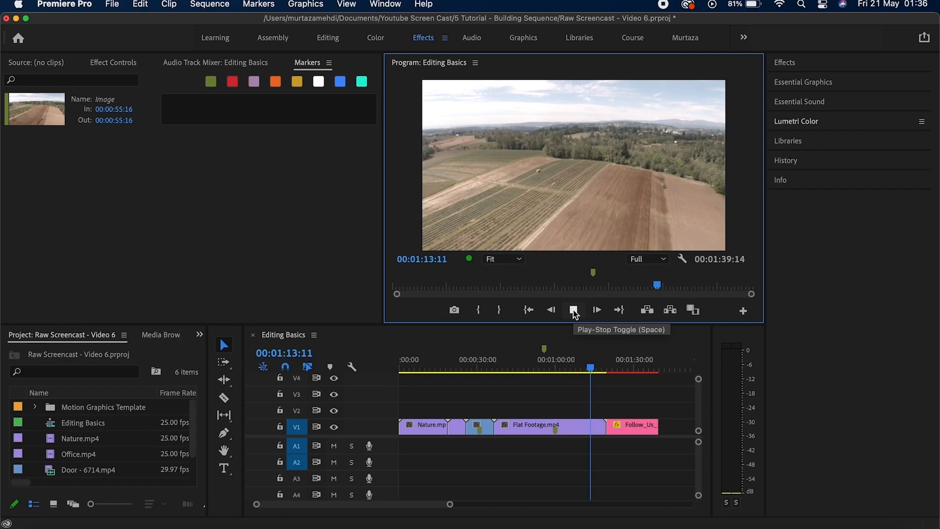
key(space)
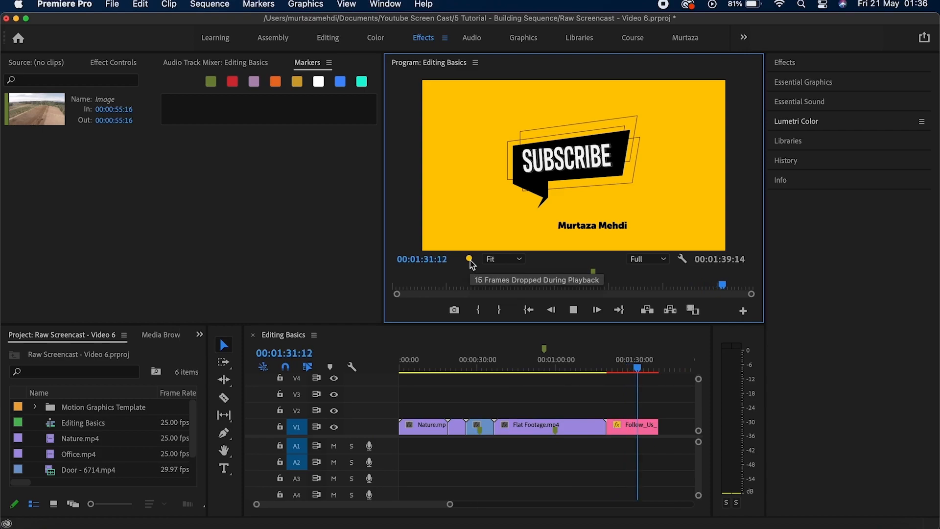
key(space)
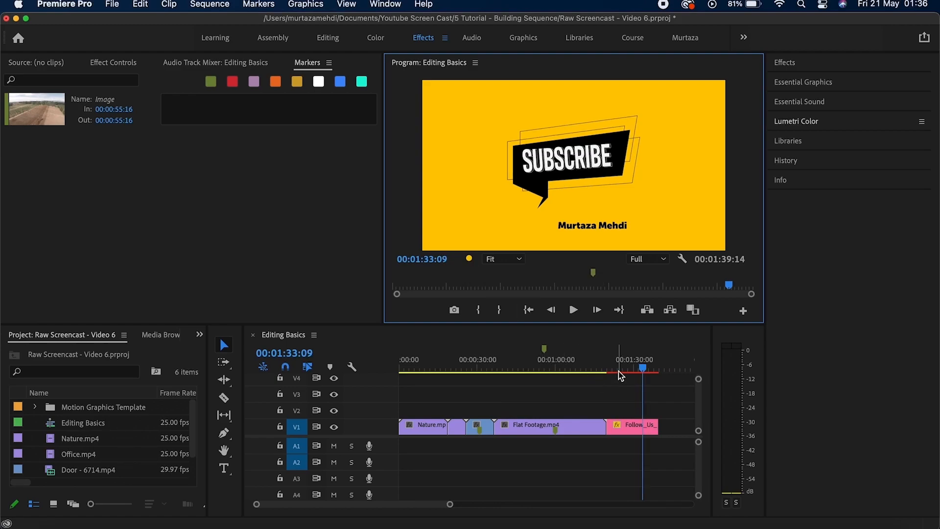
Mark In at the Follow_Us start (01:19:19) and Out at its end (01:39:14).
click(618, 394)
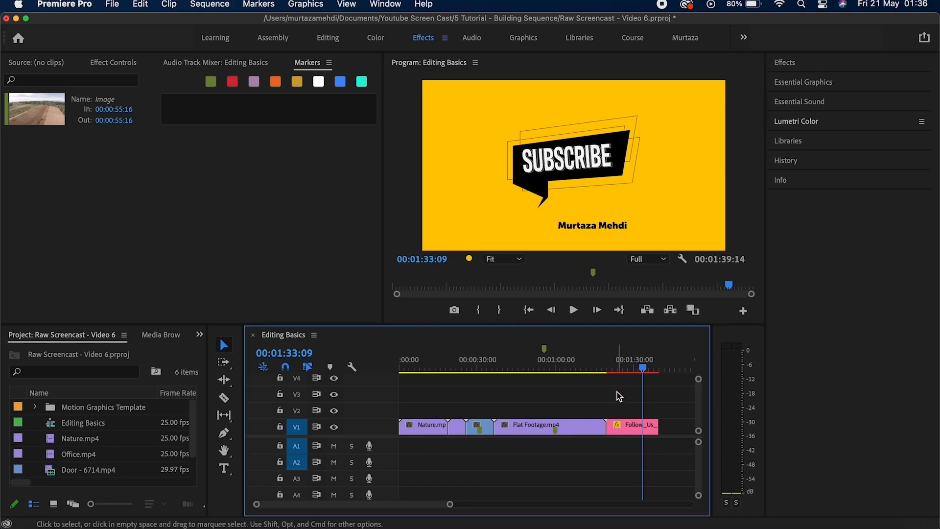
key(Up)
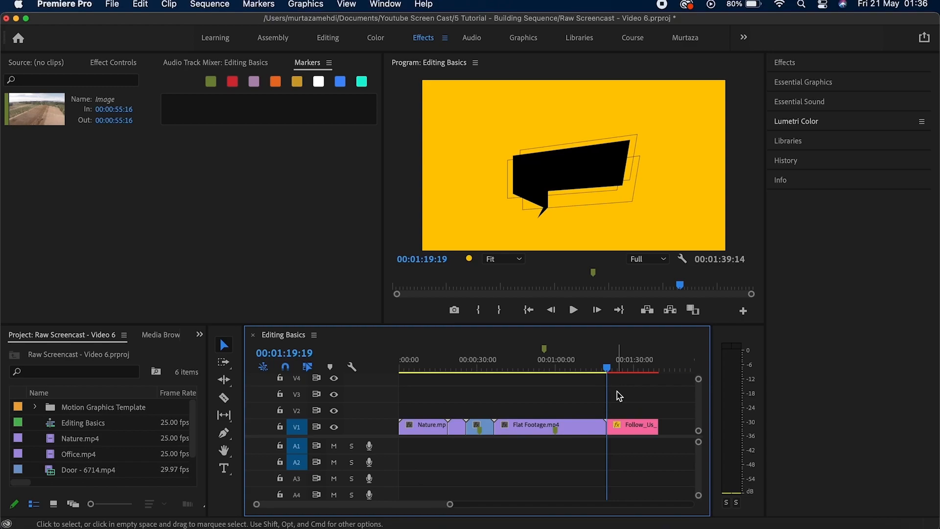
key(i)
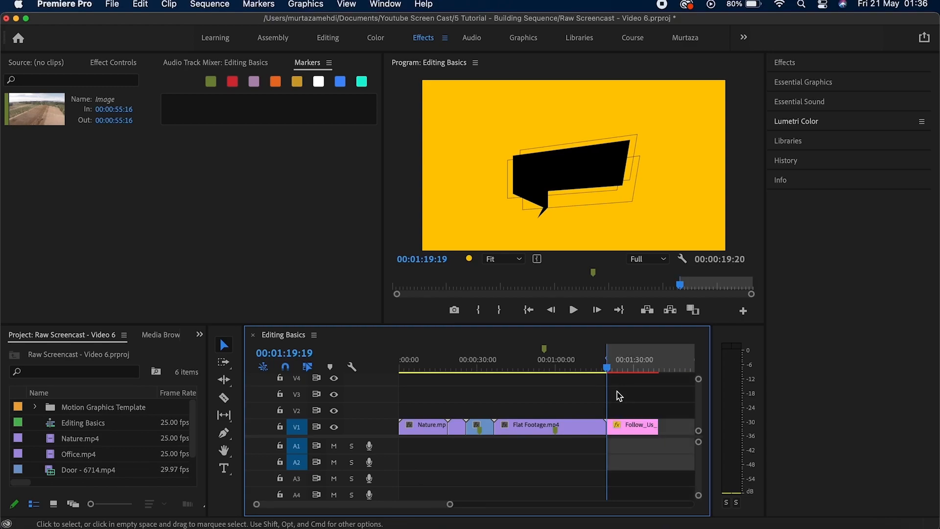
key(Down)
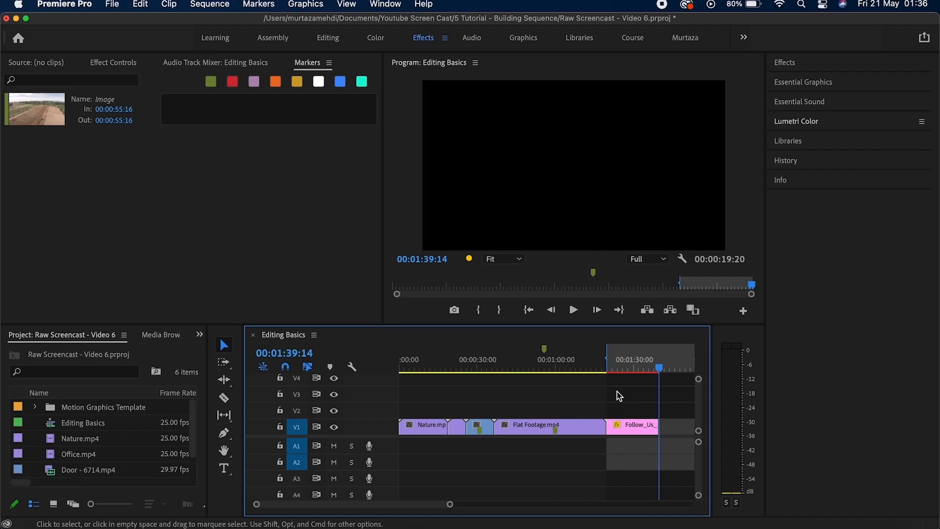
key(o)
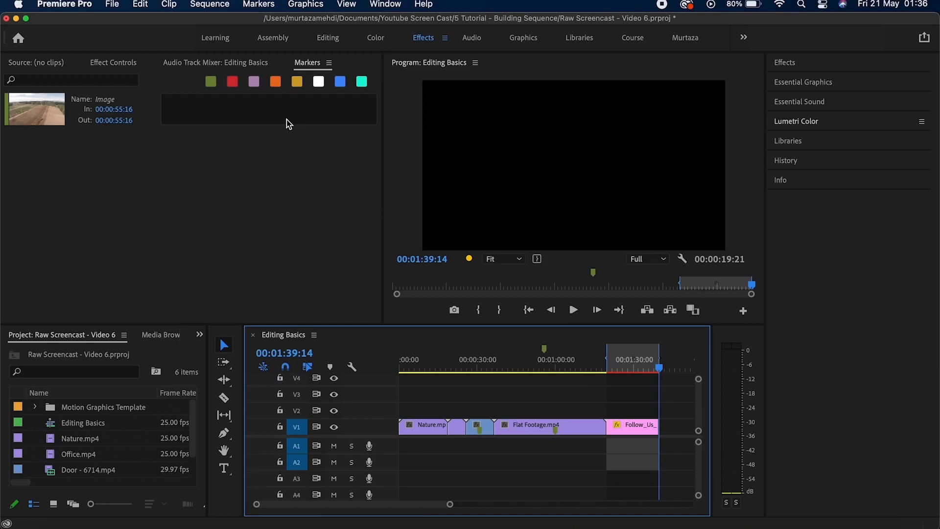
Render the Follow_Us range with Sequence > Render In to Out, then play and stop it.
click(211, 5)
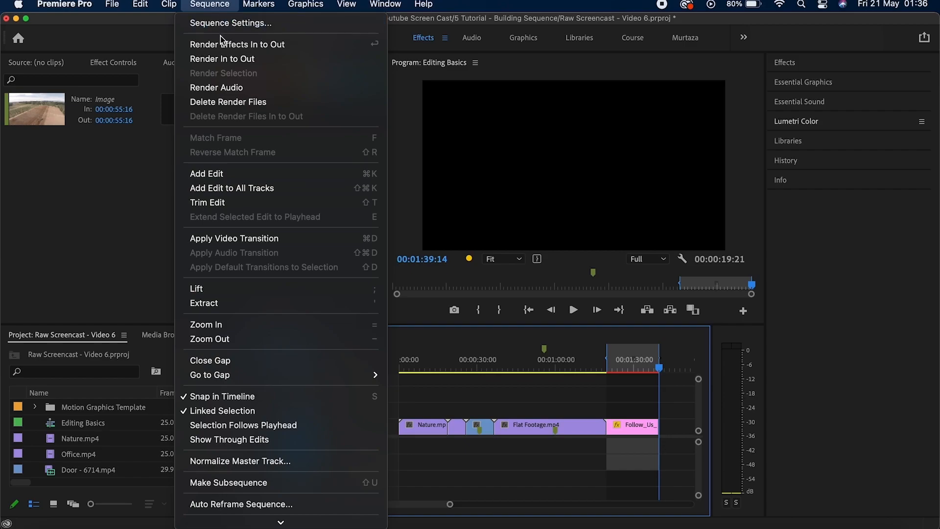
click(221, 58)
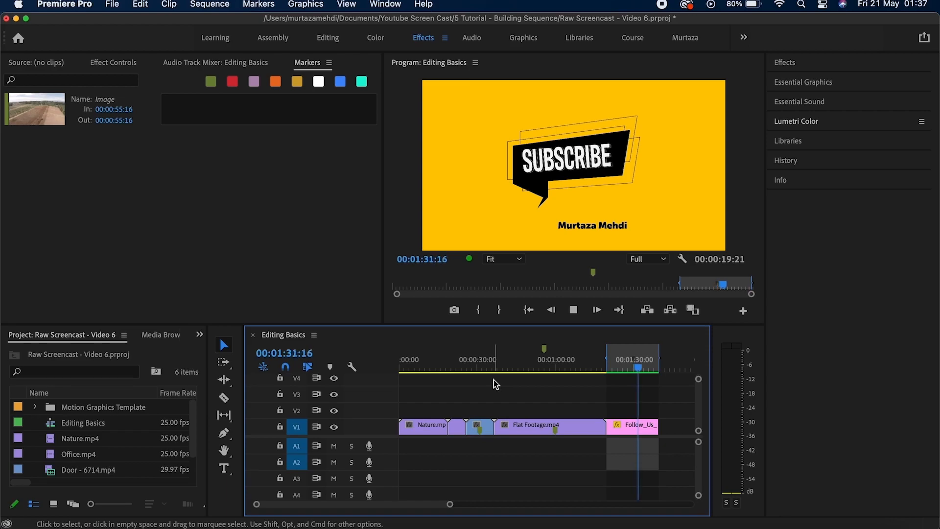
key(space)
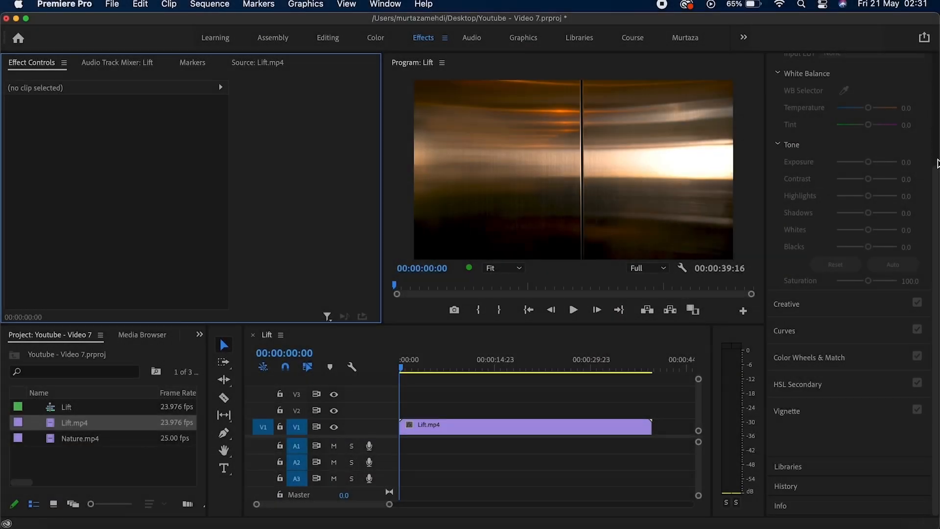
Collapse the Lumetri Color panel at the top of the right panel stack.
scroll(937, 163, up, 10)
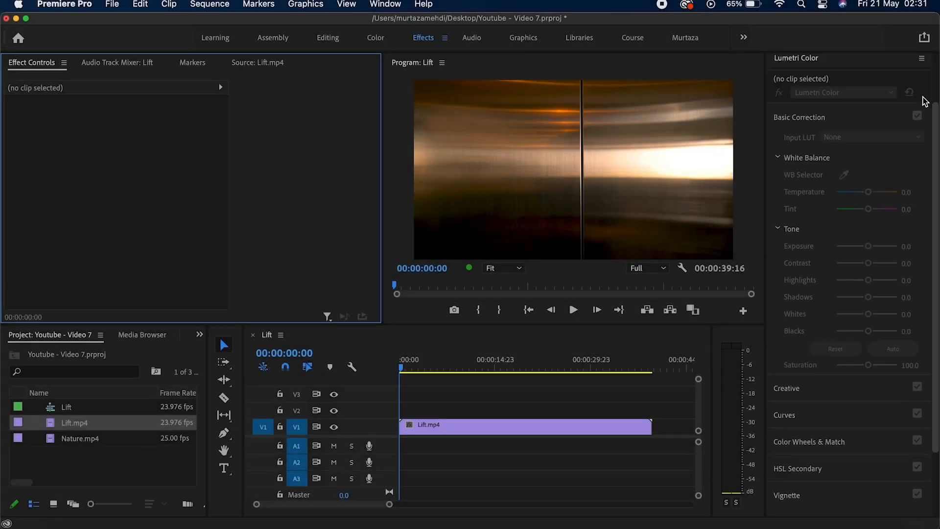
click(823, 121)
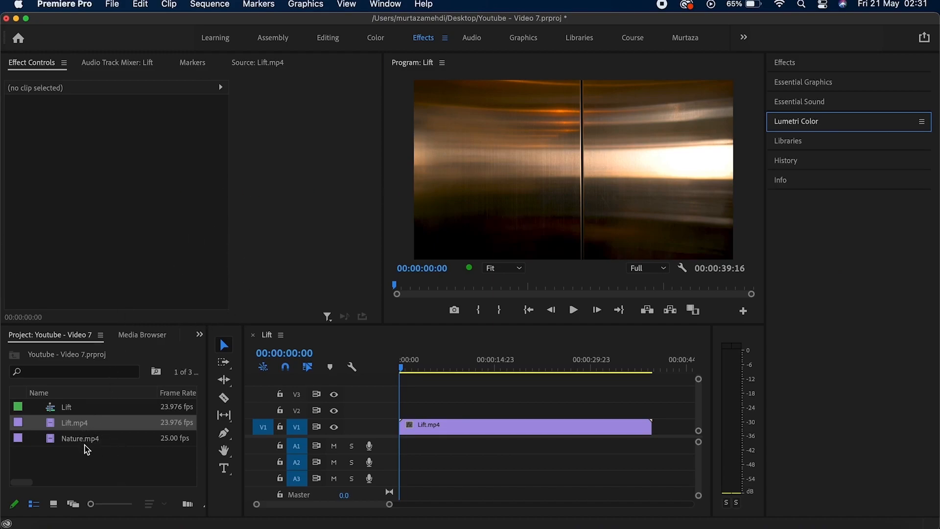
double_click(54, 428)
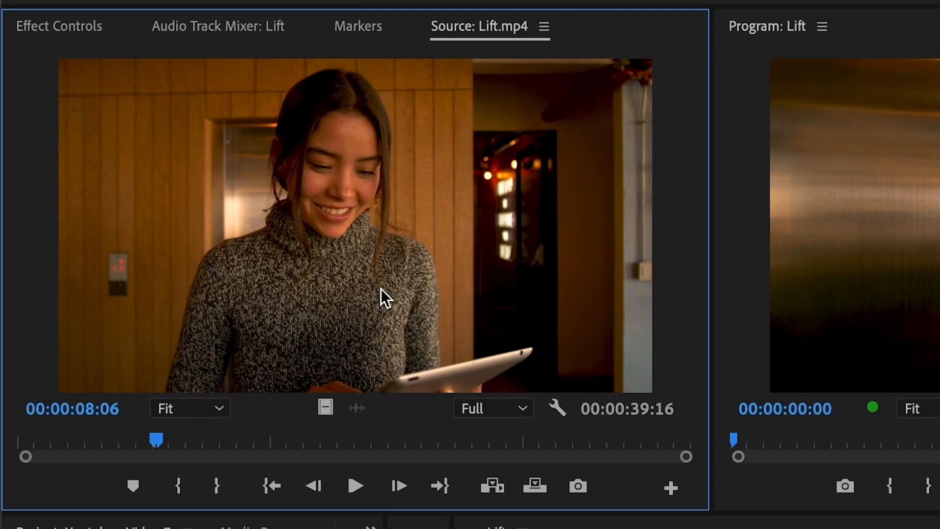
key(space)
key(space)
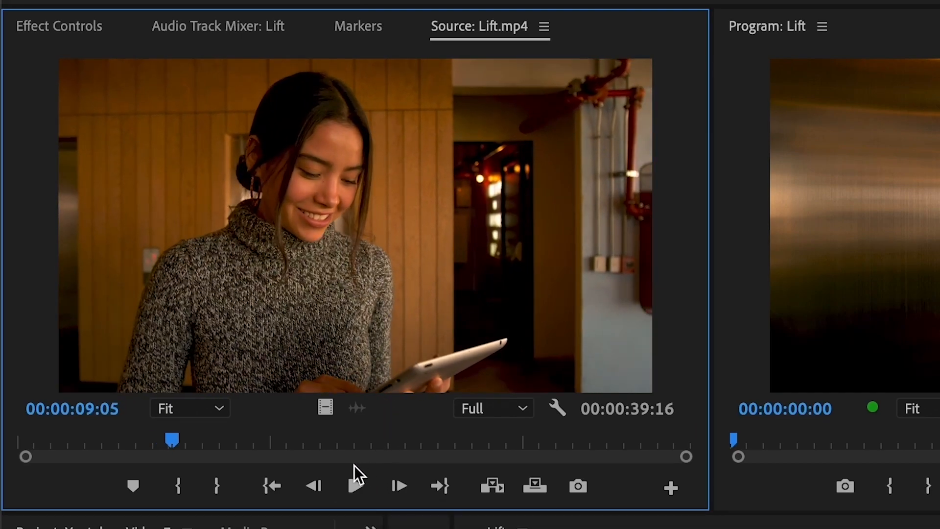
key(Left)
key(Left)
key(Left)
key(Left)
key(Left)
key(Left)
key(Left)
key(Left)
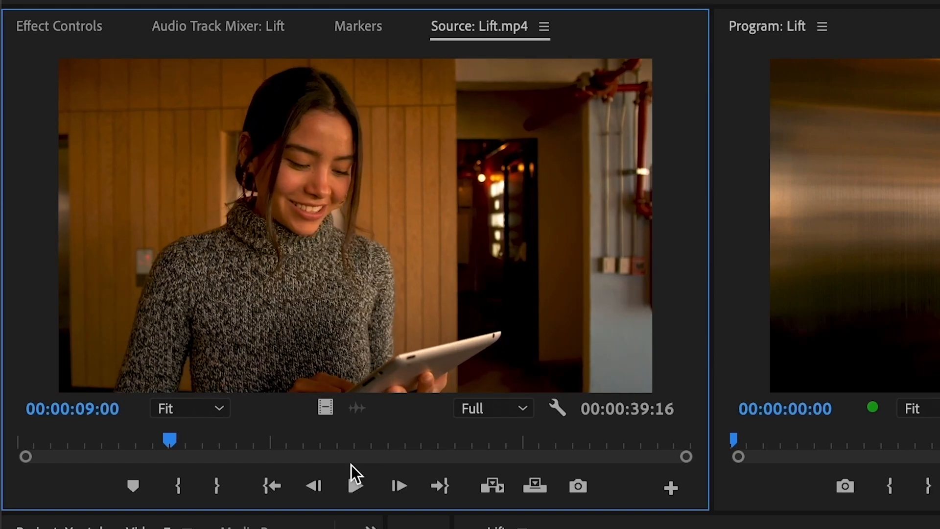
key(Right)
key(Right)
key(Right)
key(Right)
key(Right)
key(Right)
key(Right)
key(Right)
key(Right)
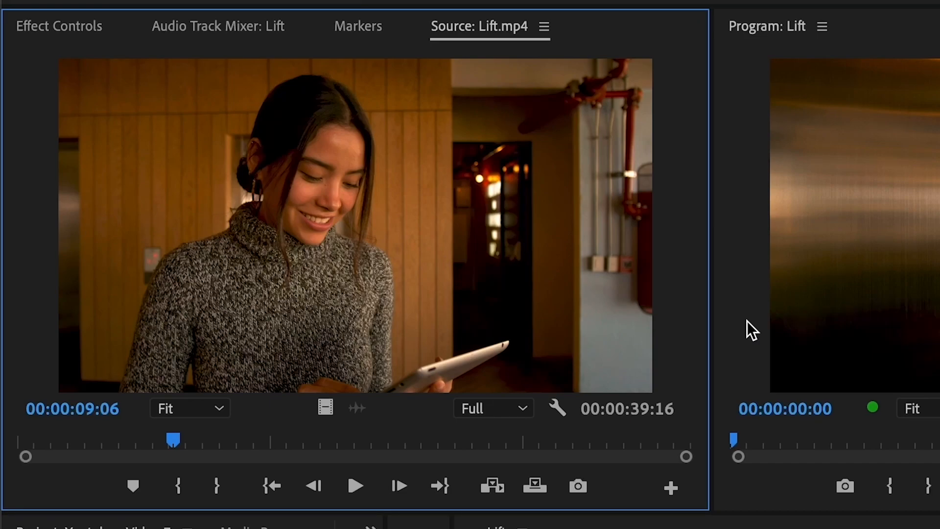
key(j)
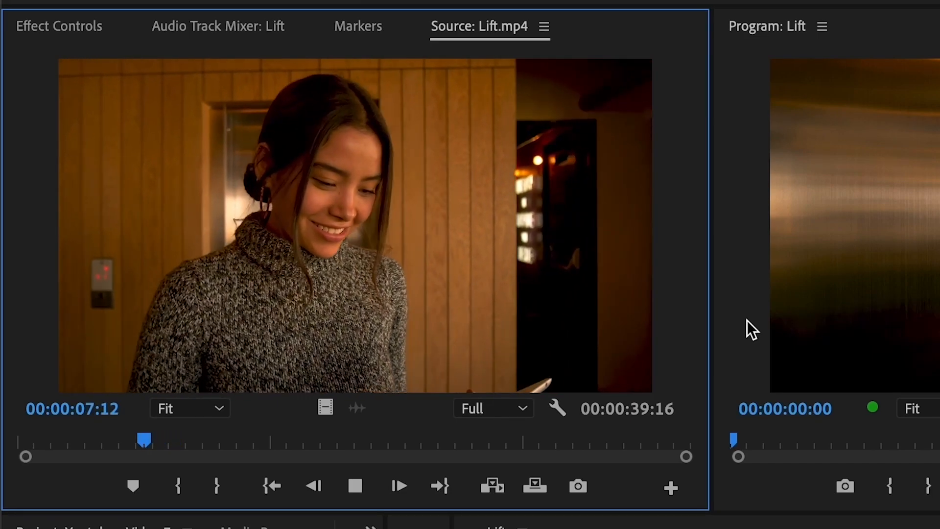
key(j)
key(j)
key(k)
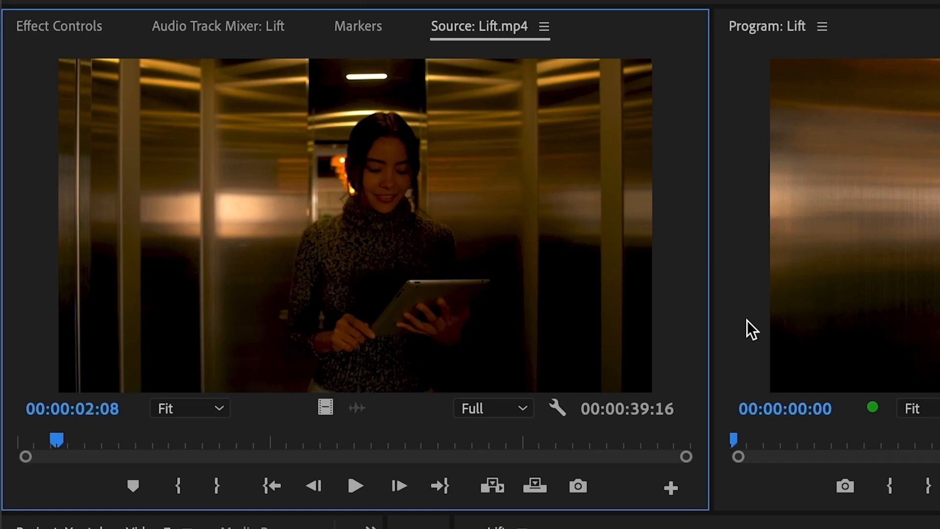
key(l)
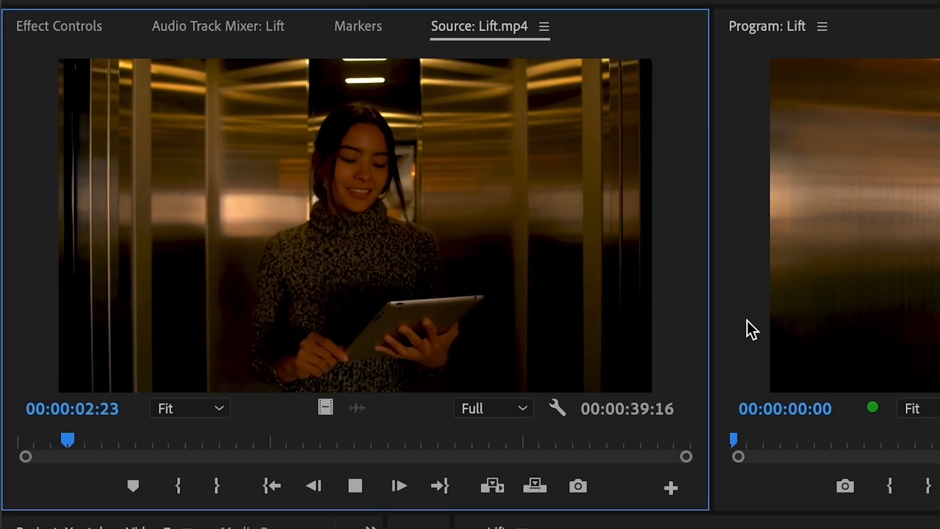
key(l)
key(l)
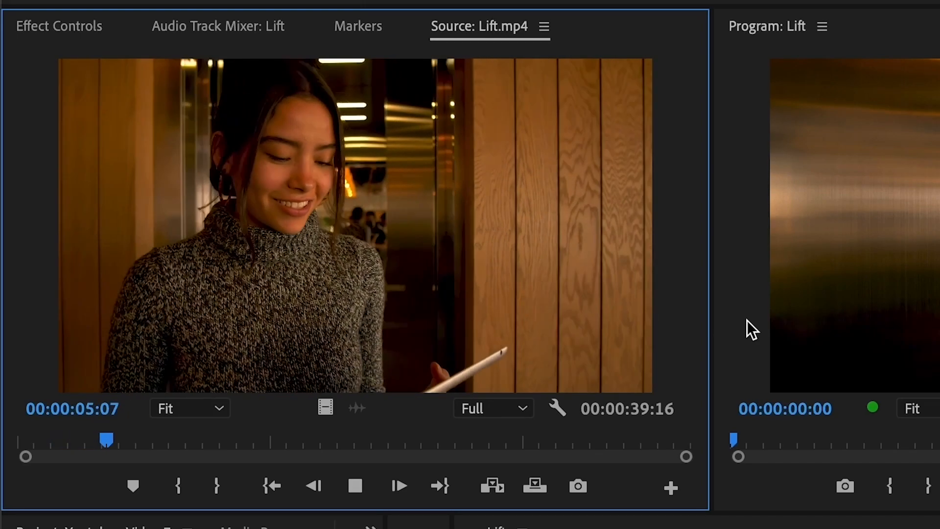
key(k)
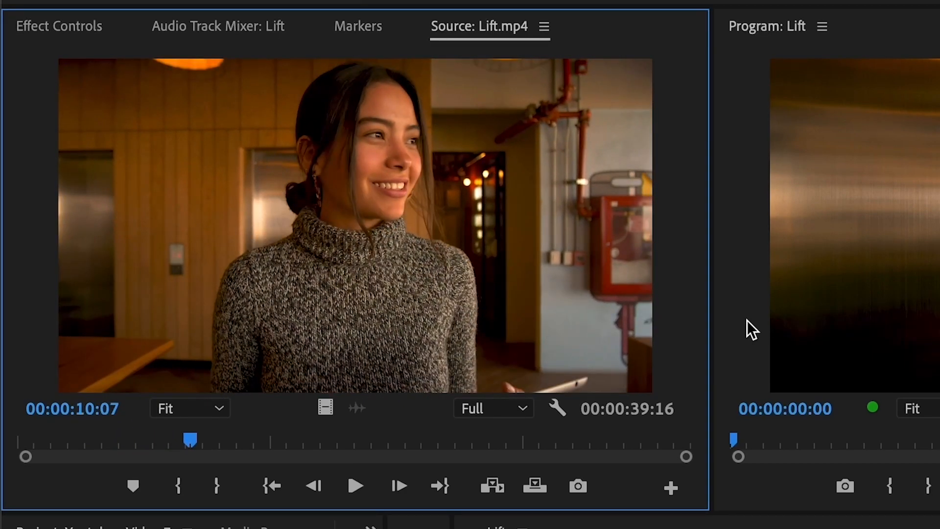
key(l)
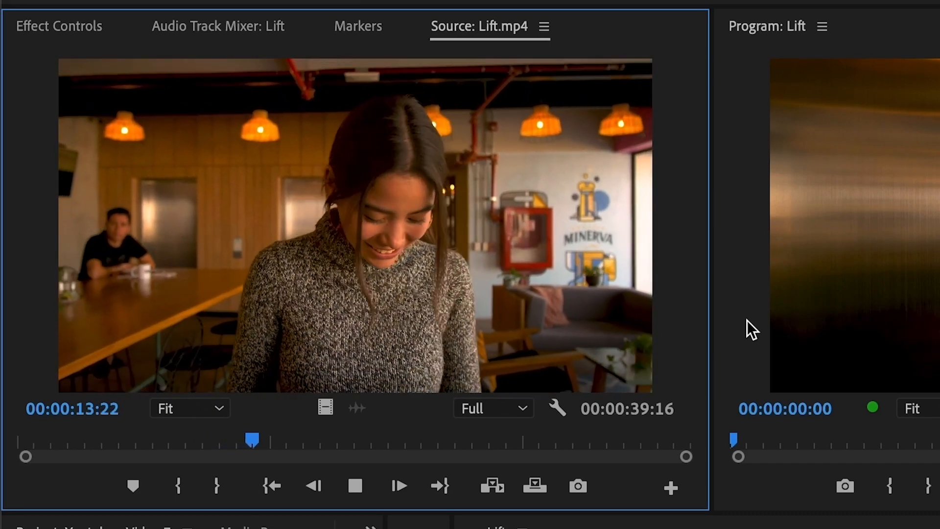
key(k)
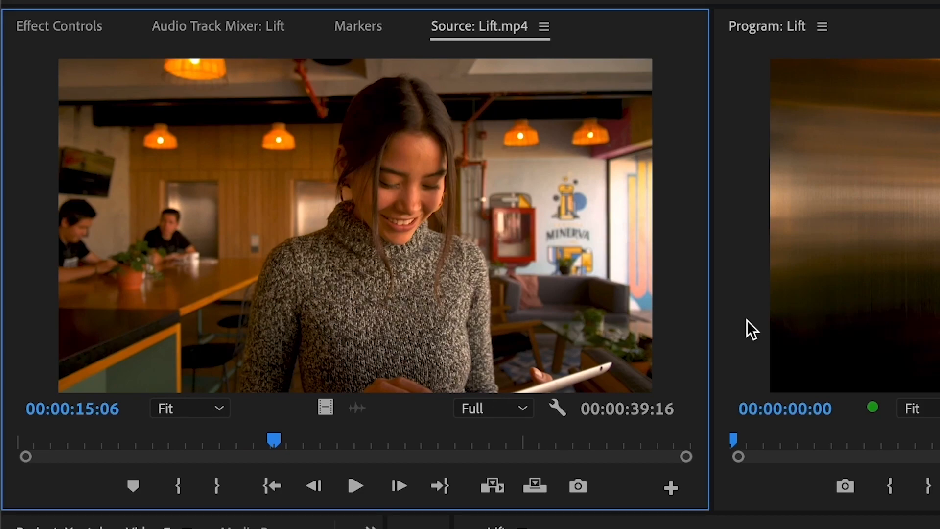
key(j)
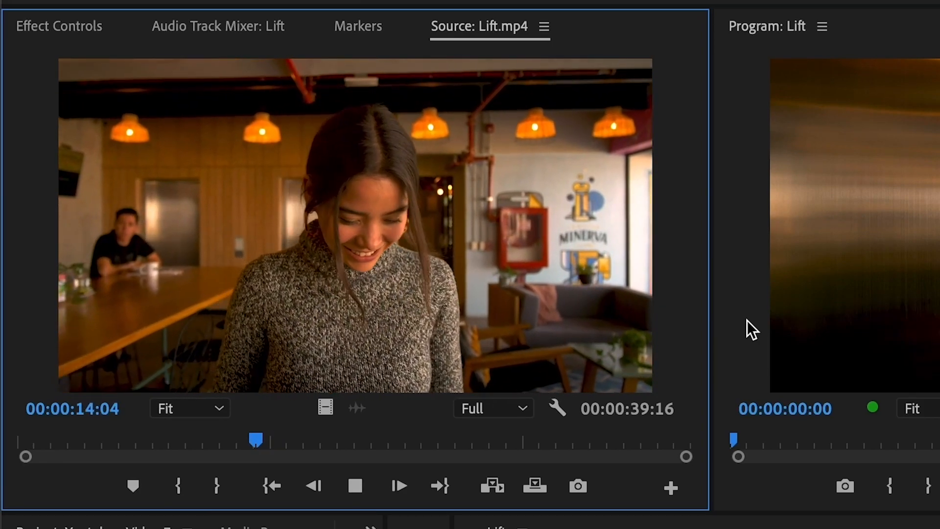
key(k)
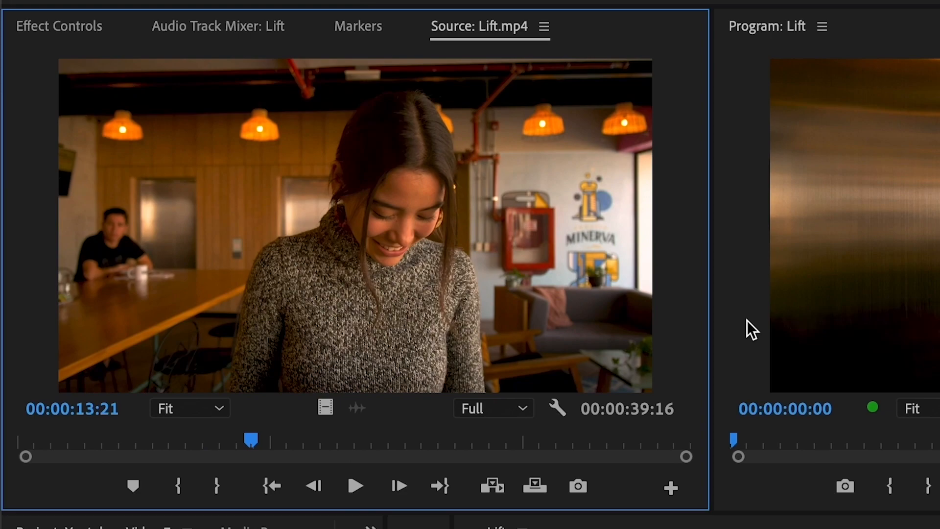
key(l)
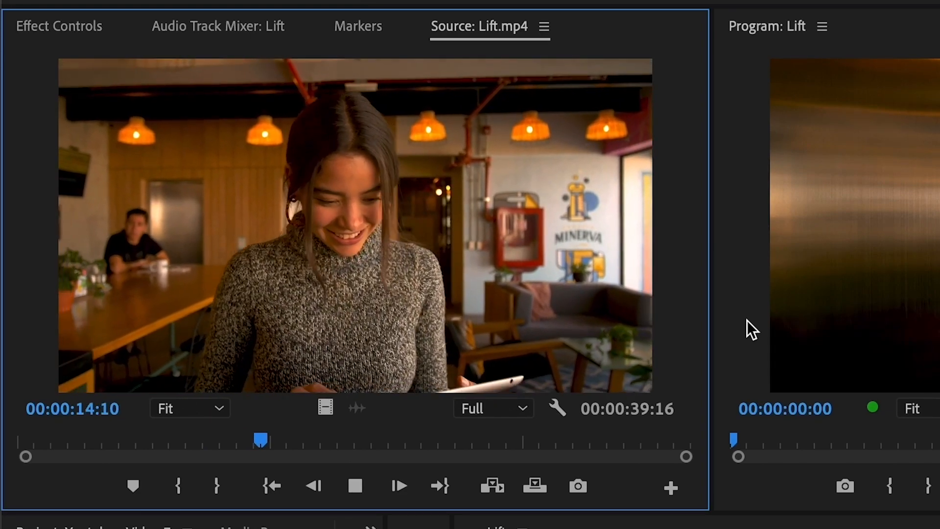
key(k)
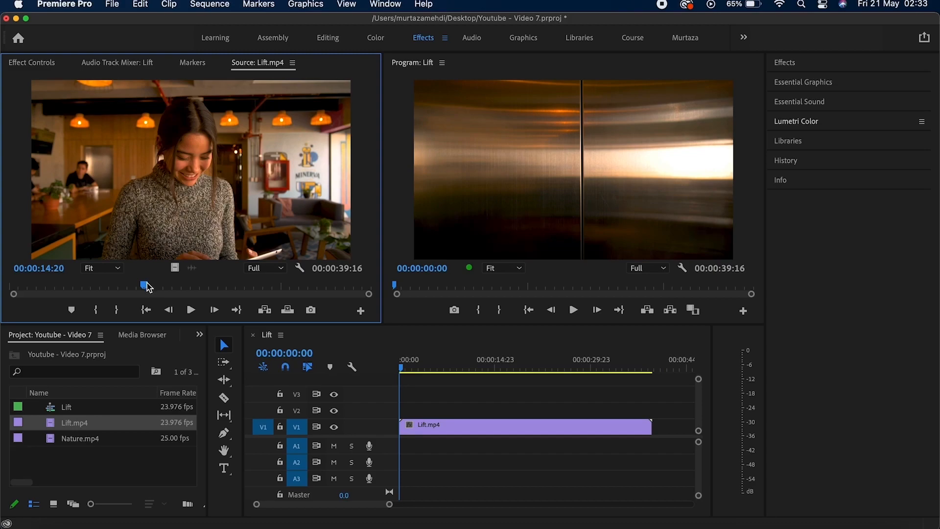
Cue Lift.mp4 in the Source Monitor back to exactly 00:00:10:00.
drag(148, 288, 103, 291)
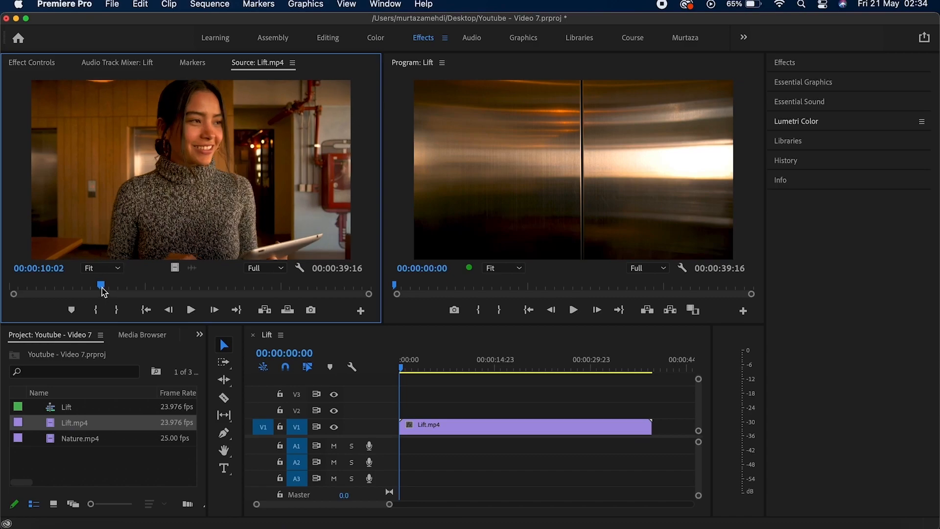
key(Left)
key(Left)
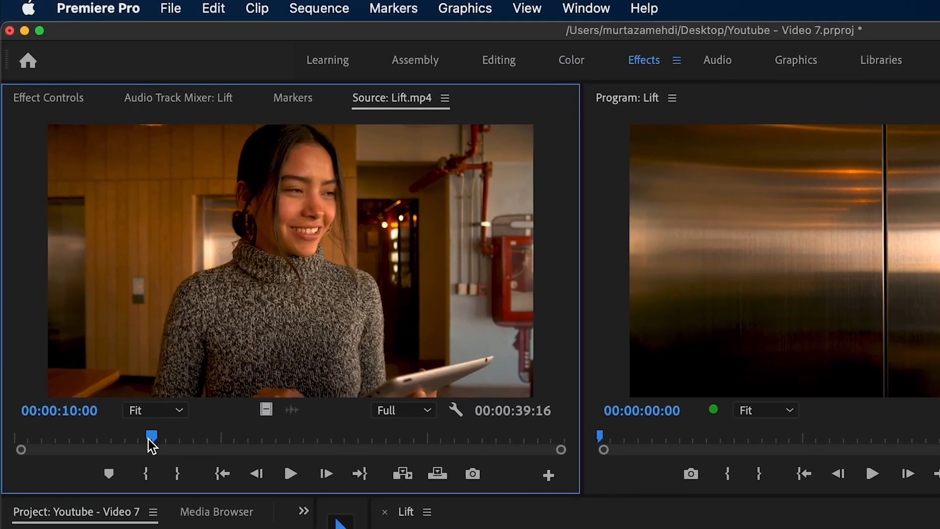
Return Lift.mp4 to 00:00:00:00 and mark an In point on its first frame.
drag(151, 441, 128, 441)
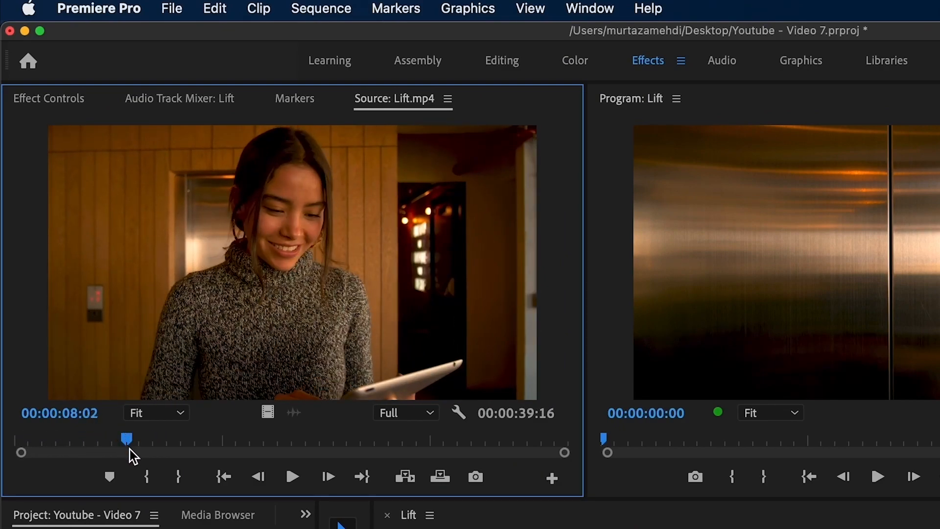
drag(128, 439, 11, 435)
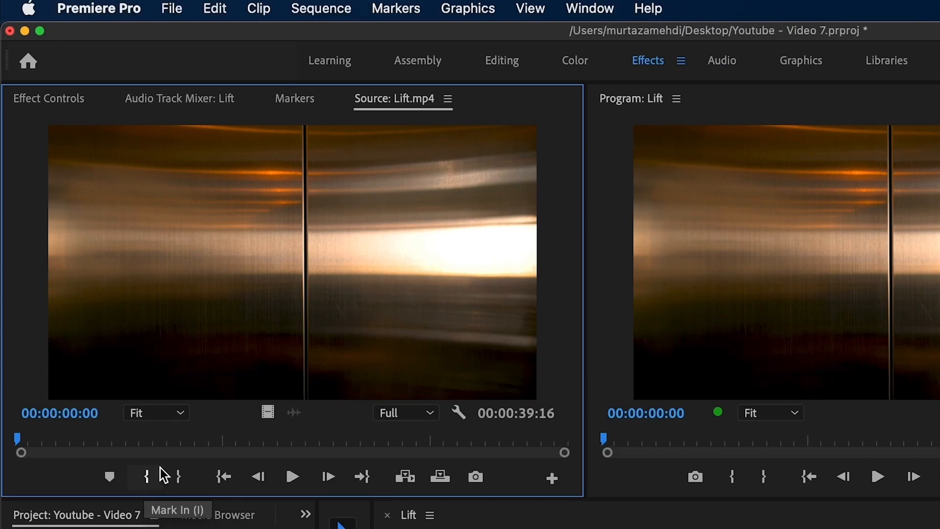
click(392, 9)
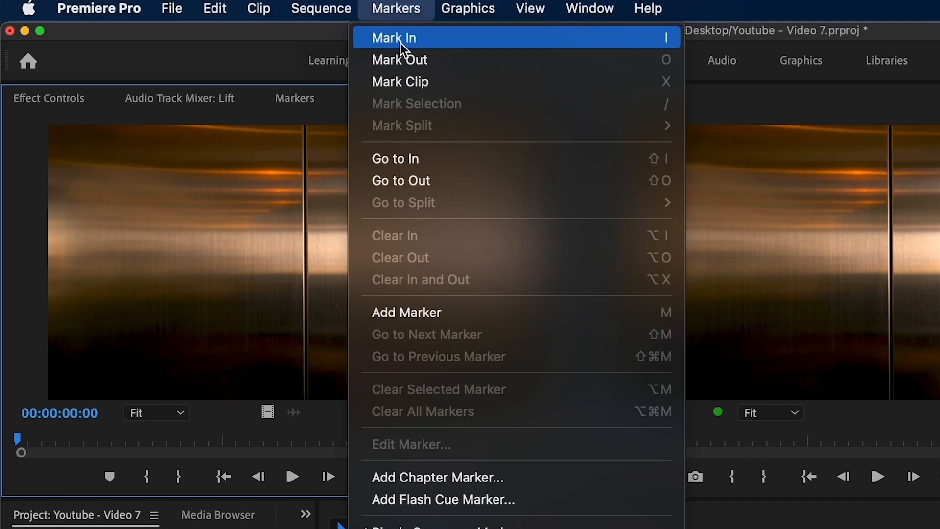
click(210, 413)
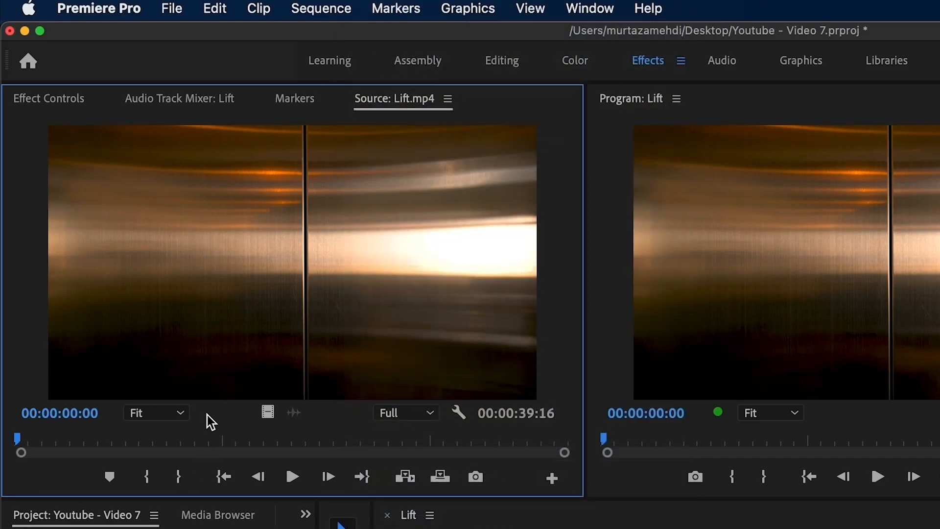
key(i)
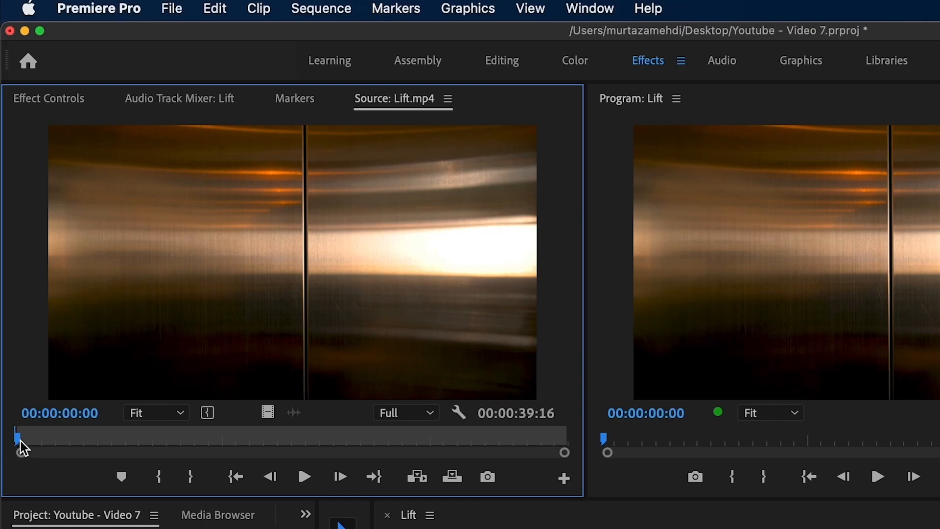
drag(19, 439, 157, 443)
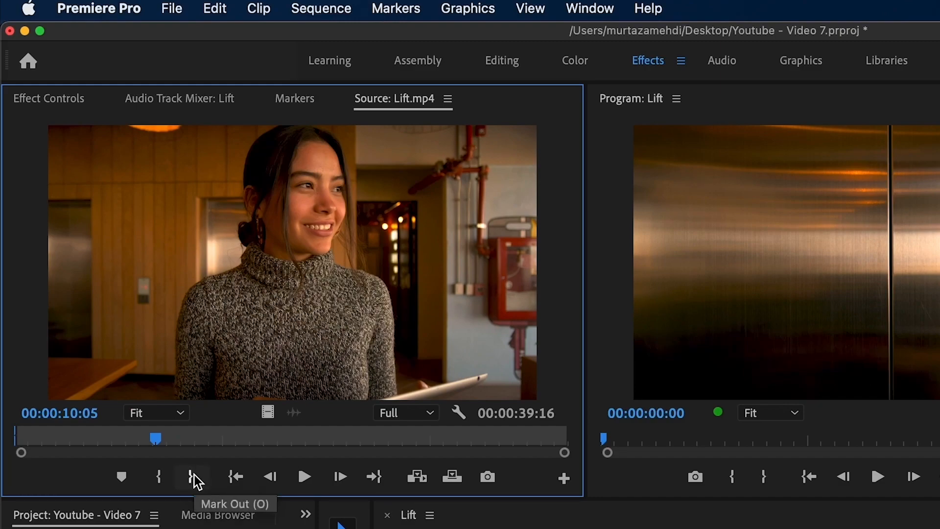
Mark Out at 00:00:10:05 for a 00:00:10:06 range and play it from the In point.
click(409, 13)
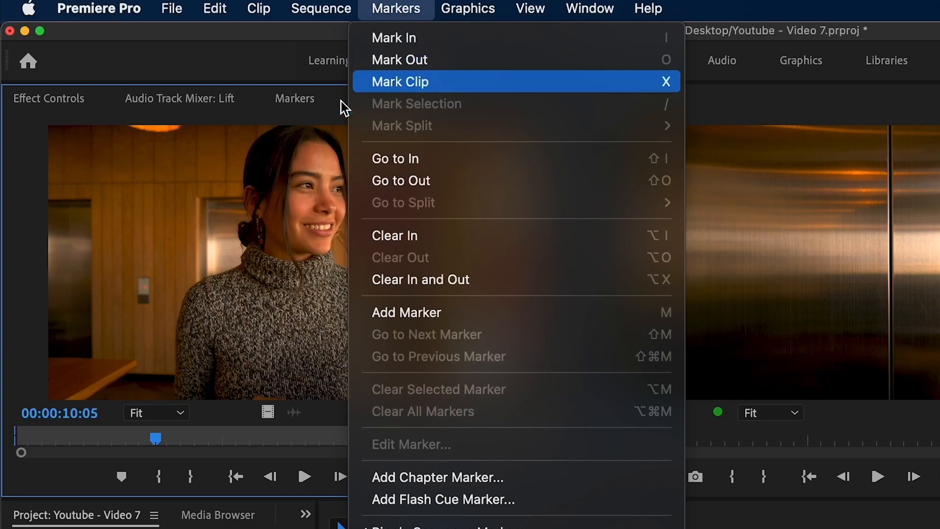
click(193, 327)
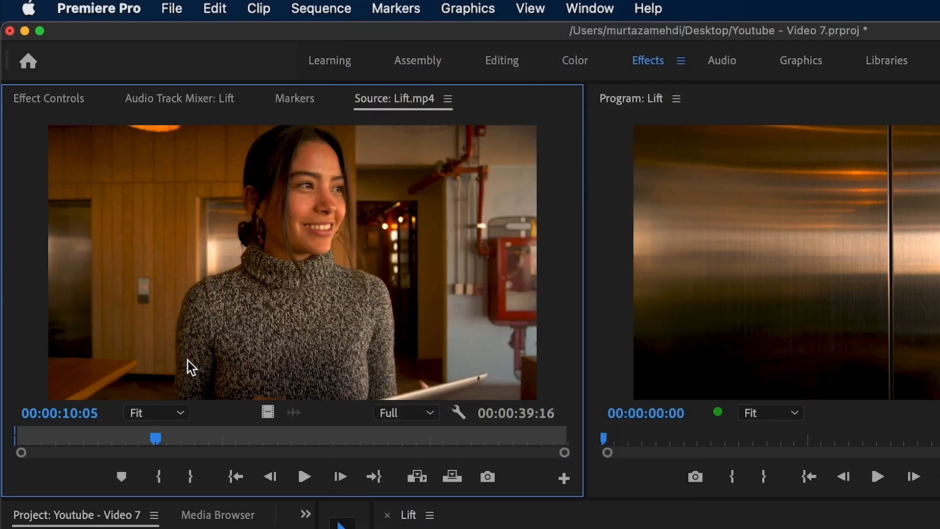
key(o)
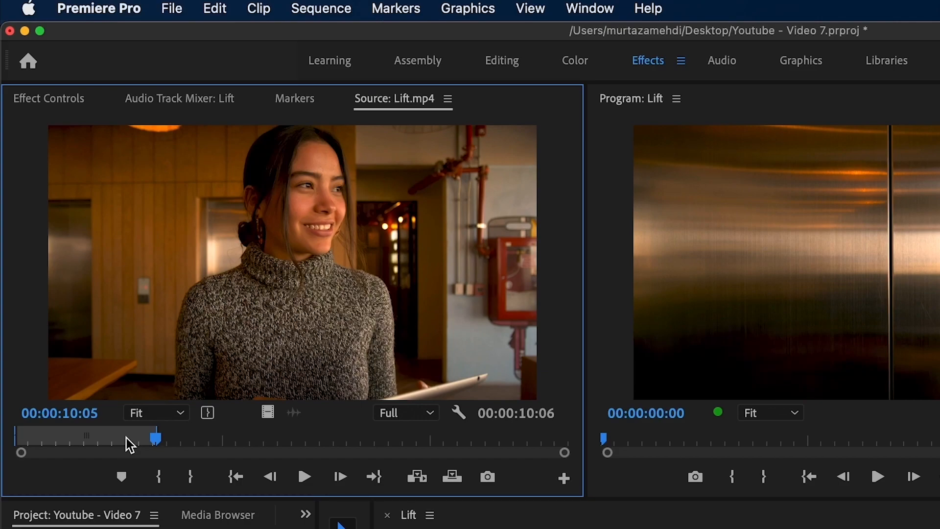
key(space)
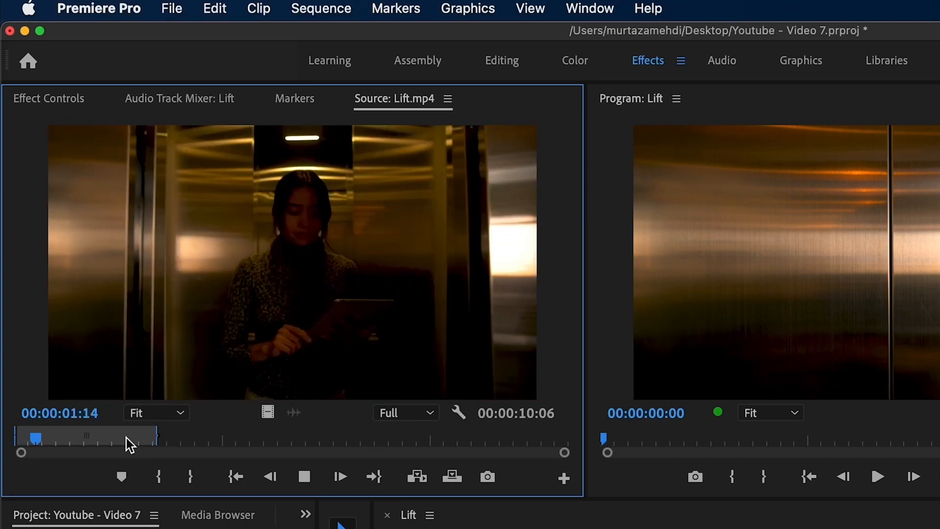
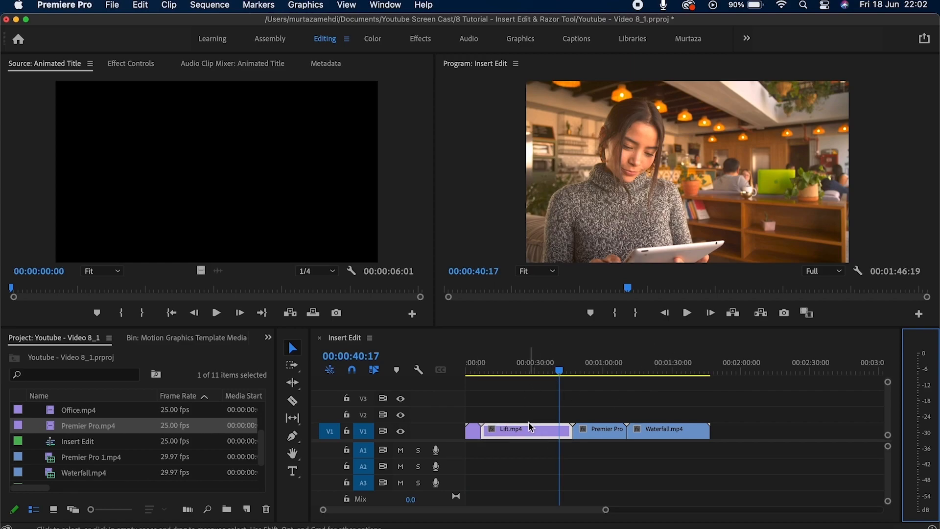
Mark Premier Pro.mp4 from 00:00:10:01 to 00:00:30:04 and return the sequence playhead to the start.
click(73, 430)
double_click(52, 427)
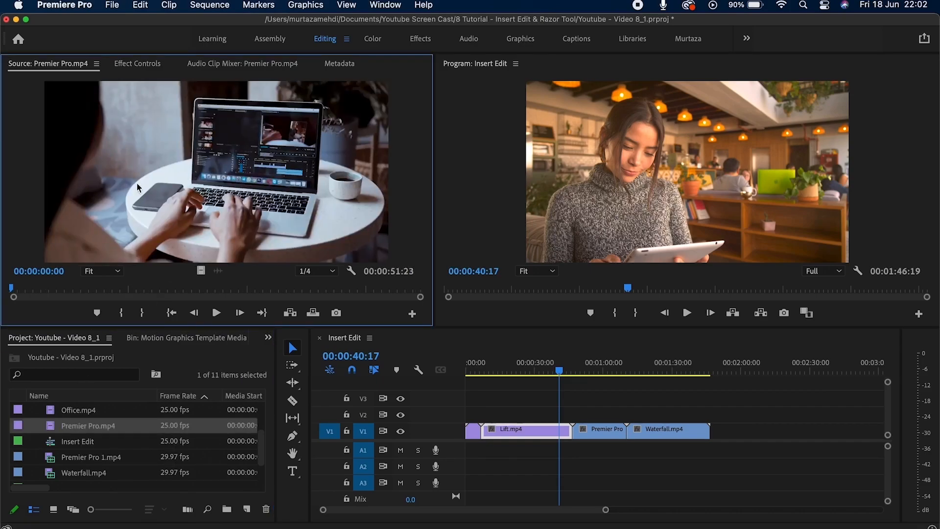
drag(18, 292, 95, 288)
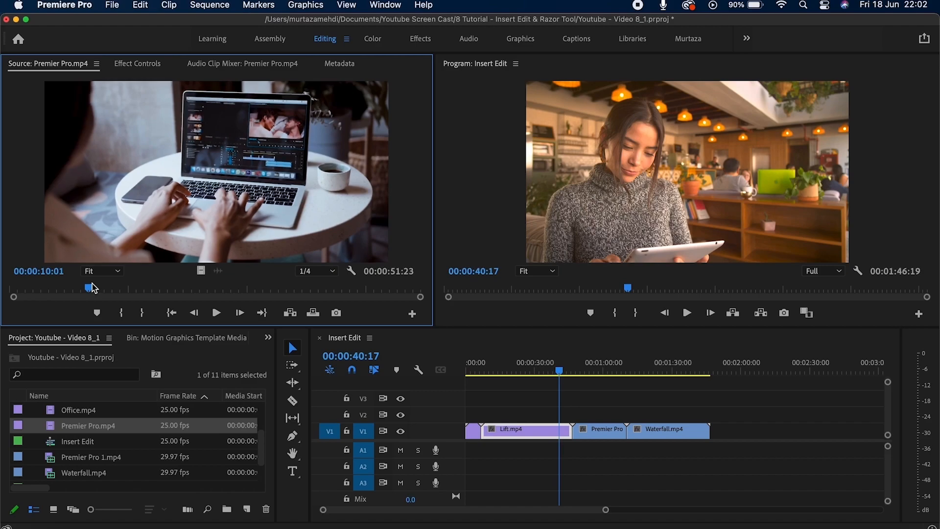
key(i)
click(250, 288)
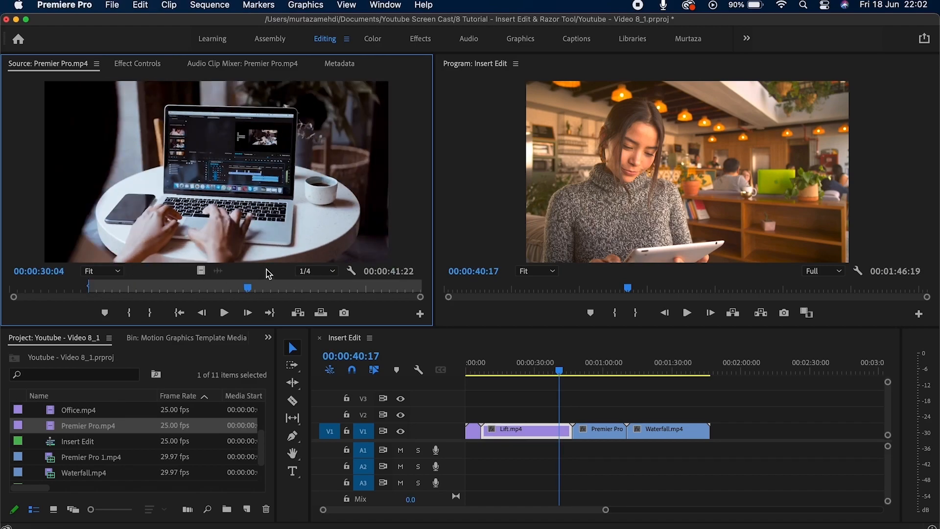
key(o)
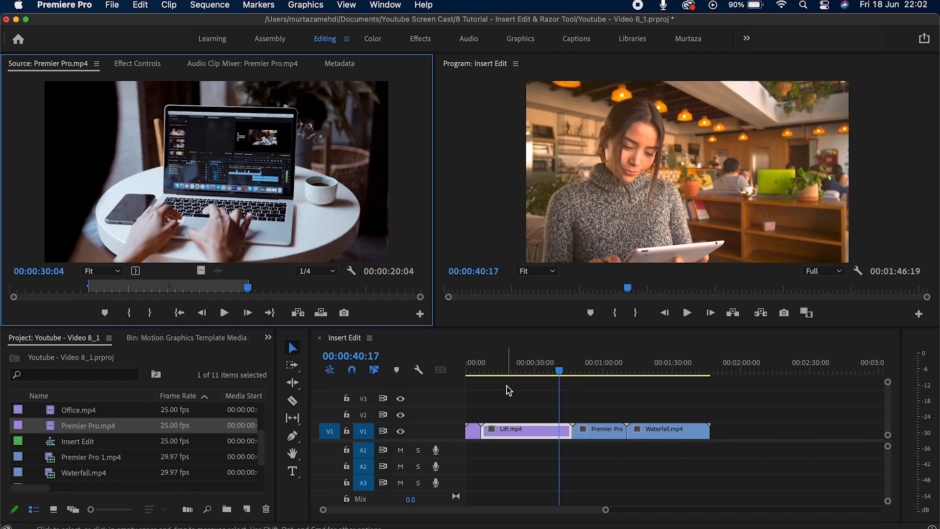
click(507, 386)
key(Up)
key(Up)
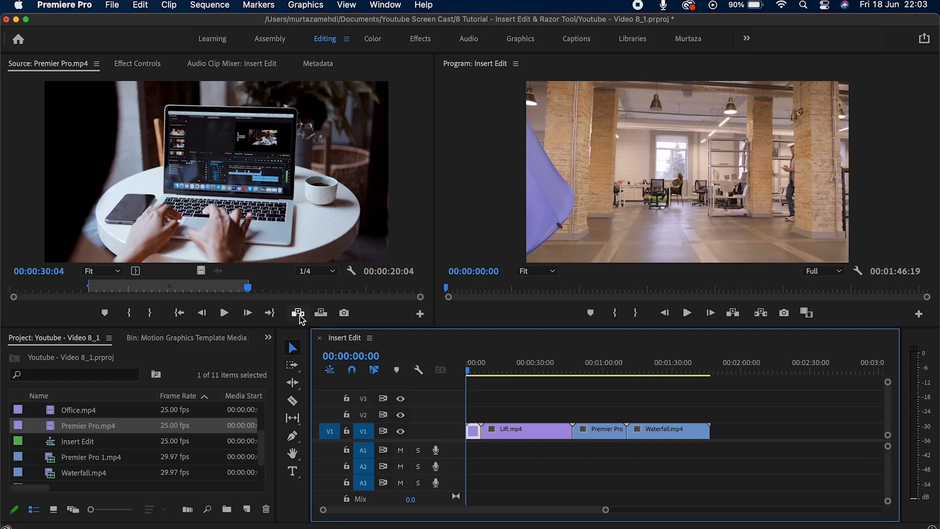
Insert the marked range at the sequence start, then ripple-delete that misplaced clip.
click(306, 314)
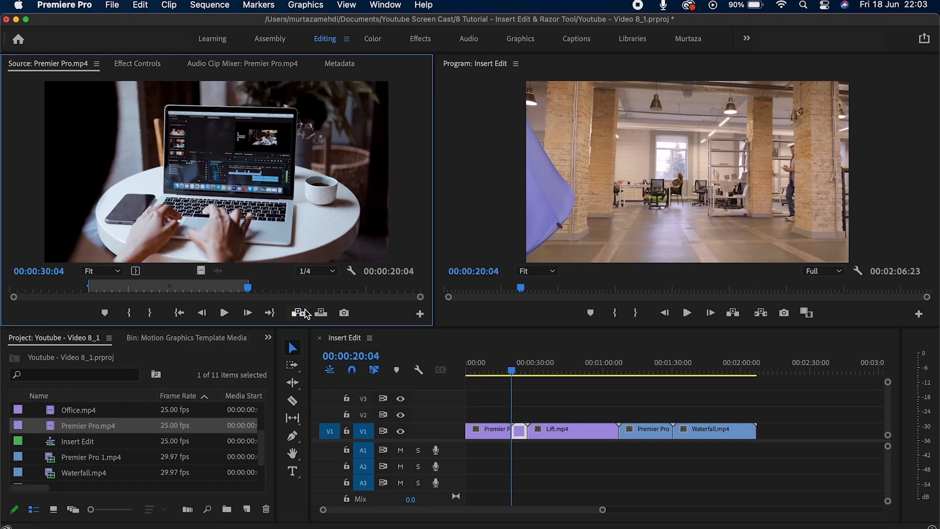
click(483, 431)
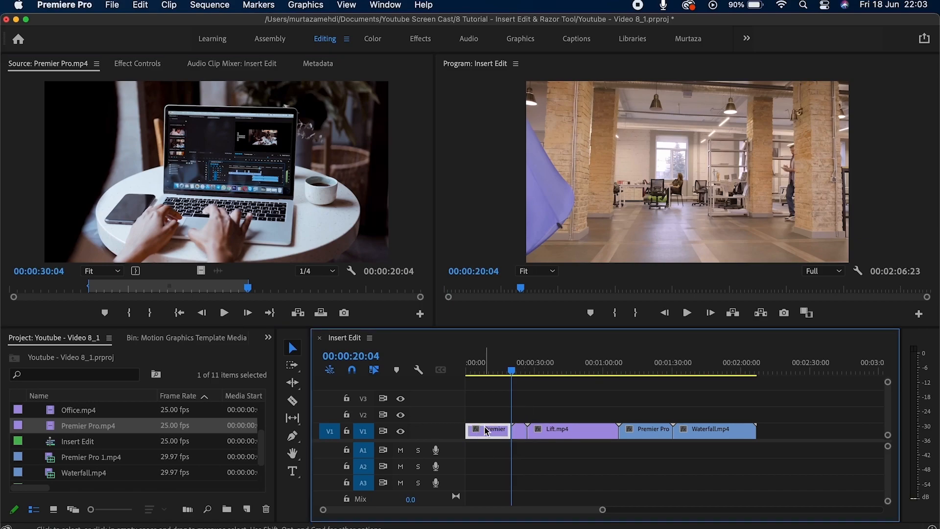
mouse_move(486, 431)
key(shift+Delete)
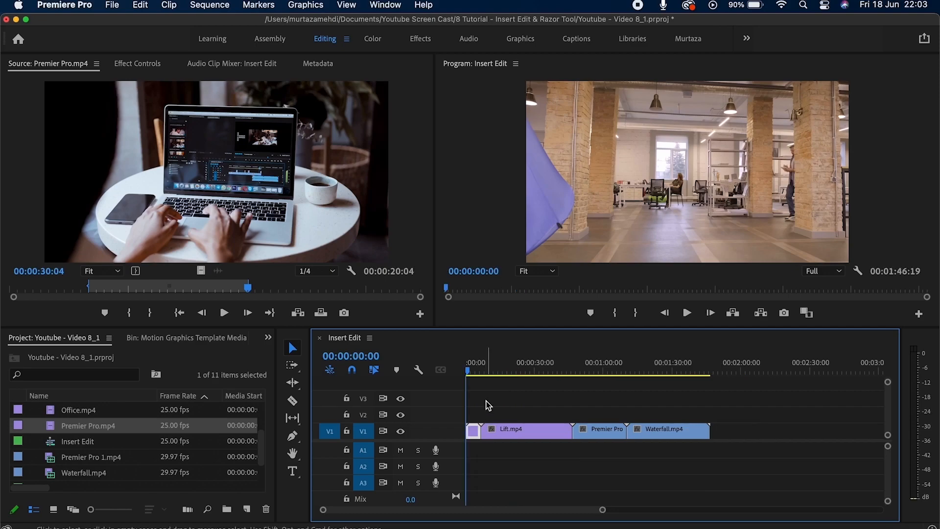
Move the playhead to the 00:00:46:17 edit point after Lift.mp4.
key(Down)
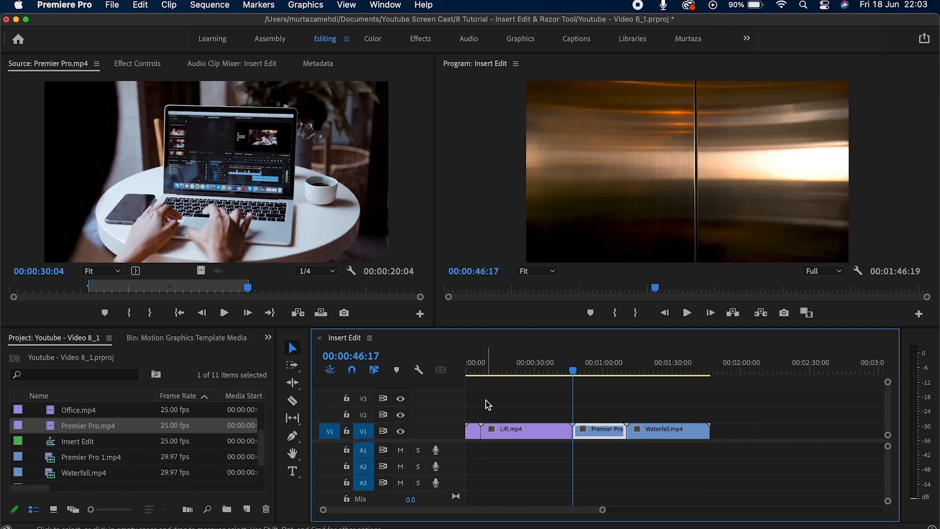
mouse_move(573, 371)
mouse_down()
mouse_move(560, 375)
mouse_move(573, 373)
mouse_up()
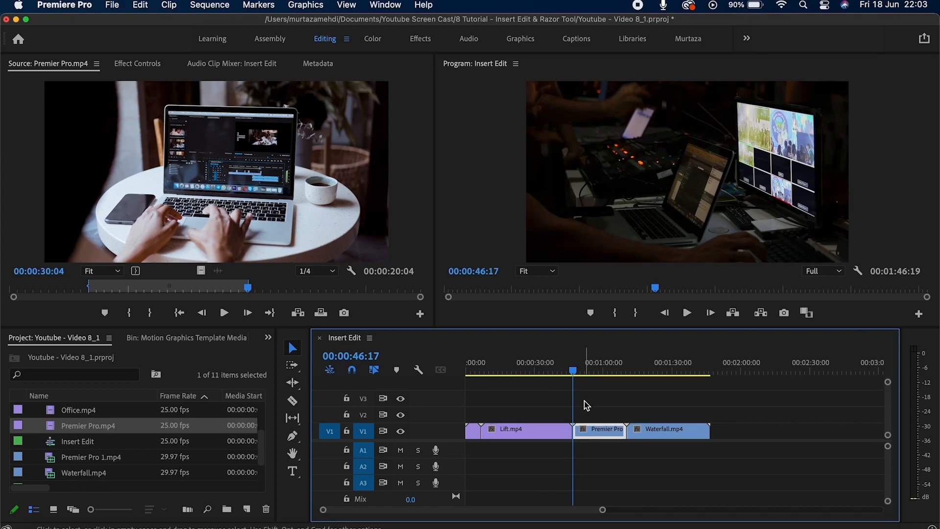
click(595, 429)
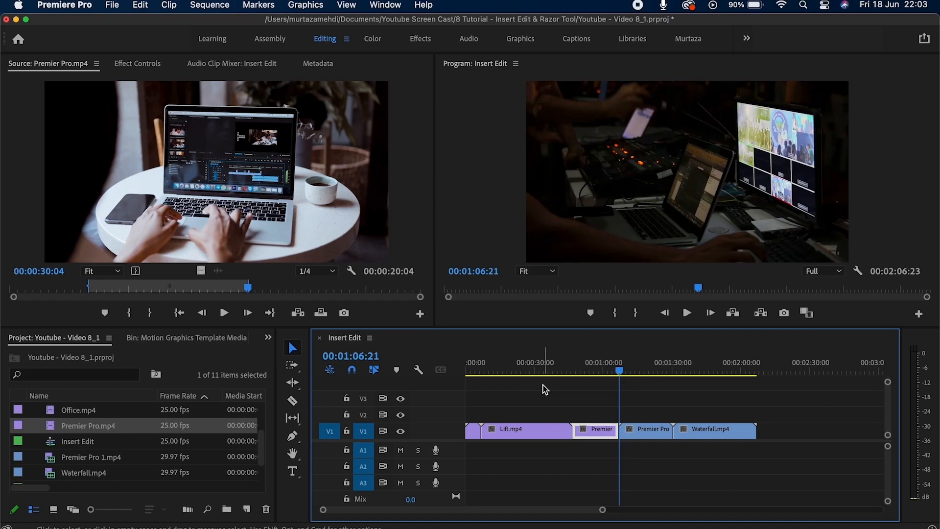
key(Up)
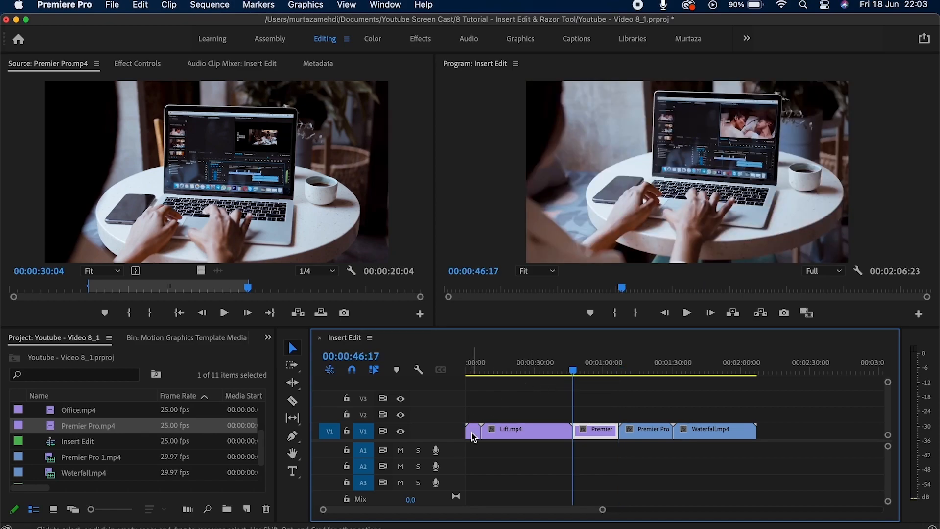
Move Office.mp4 from the start of V1 to after Lift.mp4, then trim Lift.mp4's end.
drag(473, 437, 600, 441)
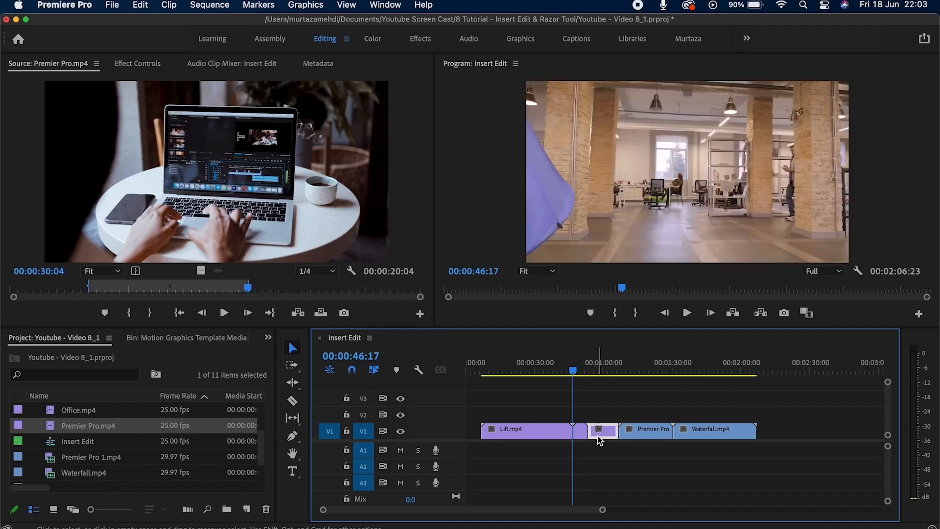
key(super+z)
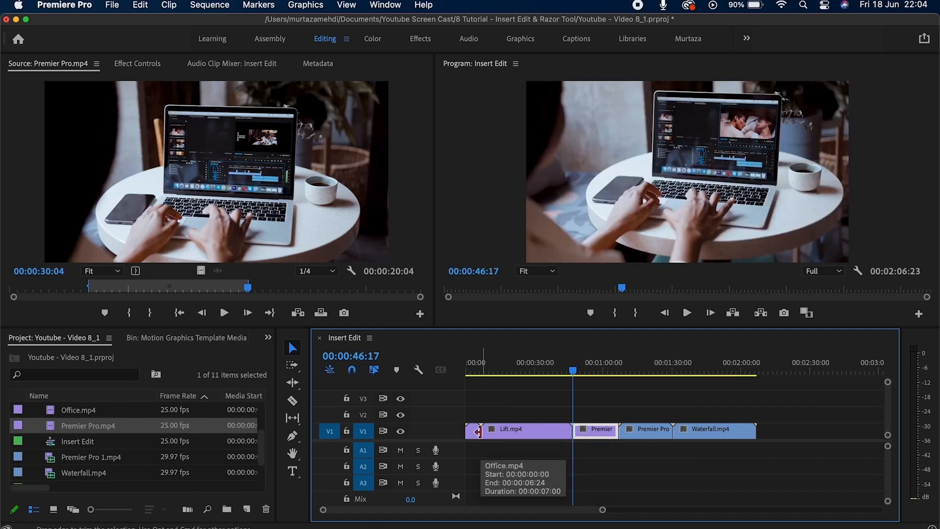
drag(479, 430, 563, 430)
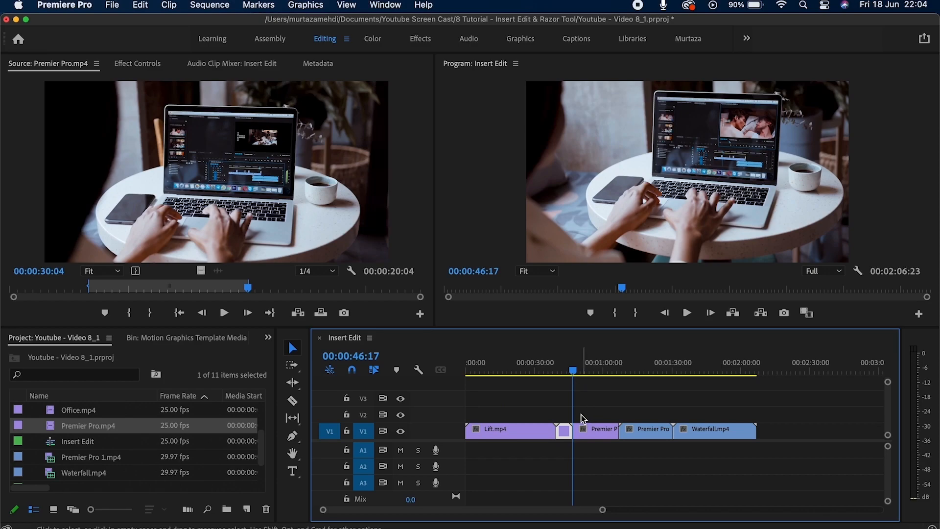
mouse_move(560, 430)
mouse_down()
mouse_move(513, 433)
mouse_move(552, 435)
mouse_up()
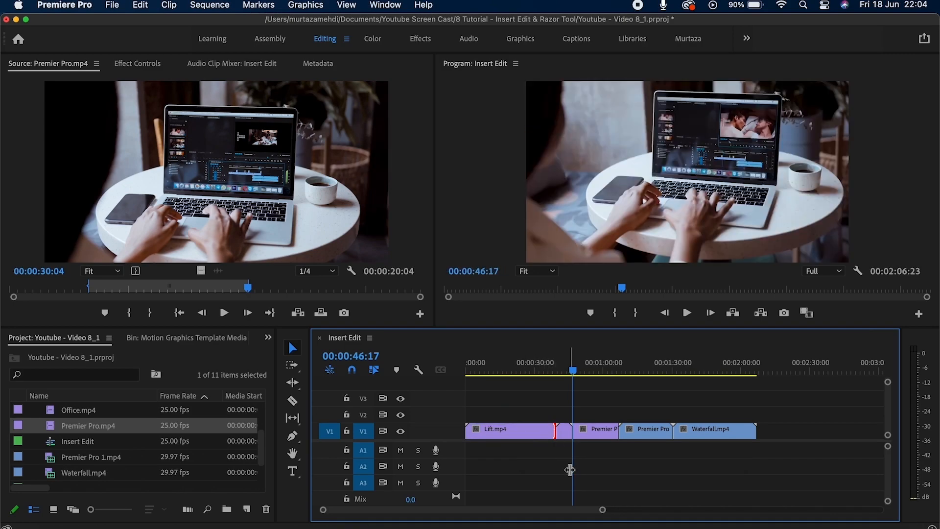
Split Lift.mp4 at 00:00:27:07 with the Razor tool, then return to the Selection tool.
click(550, 463)
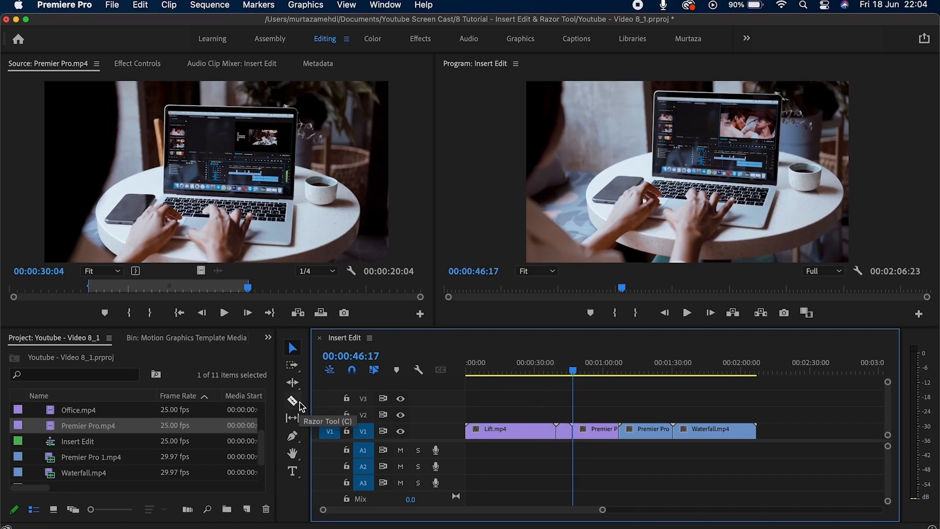
click(518, 431)
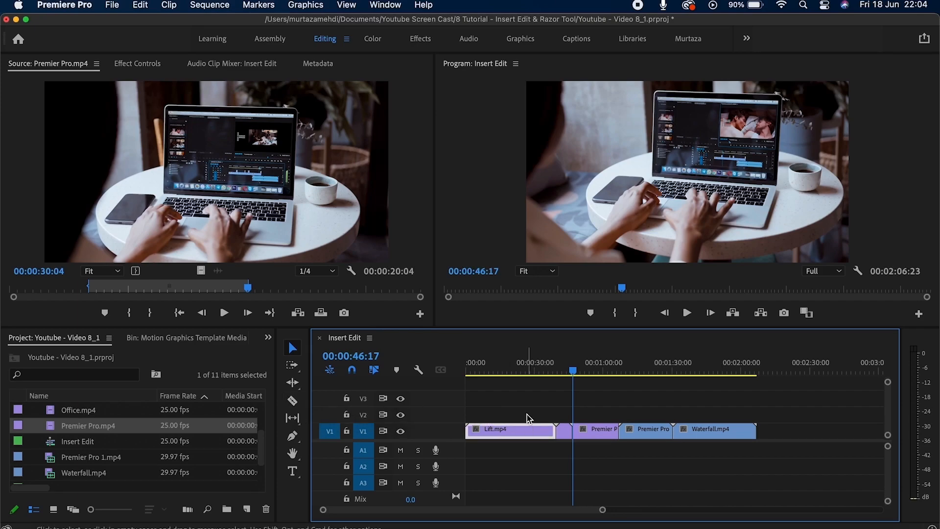
drag(574, 372, 528, 373)
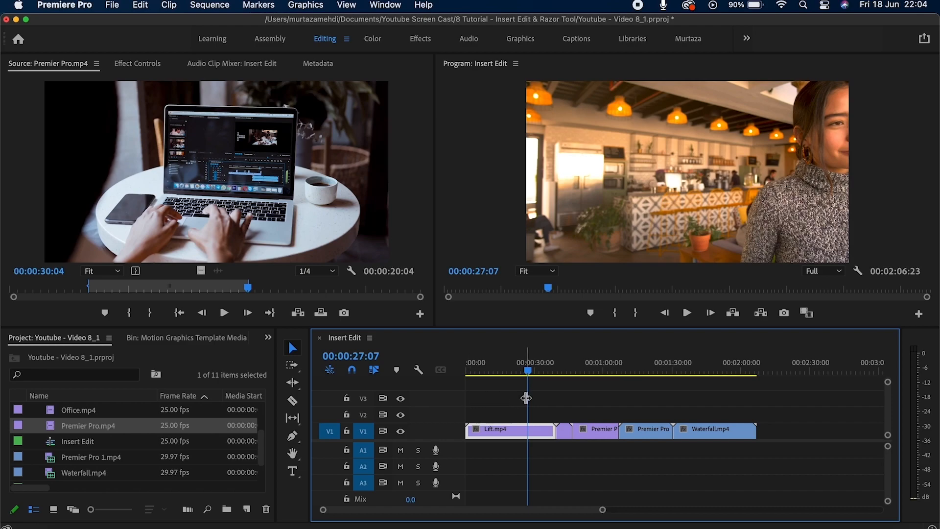
click(295, 400)
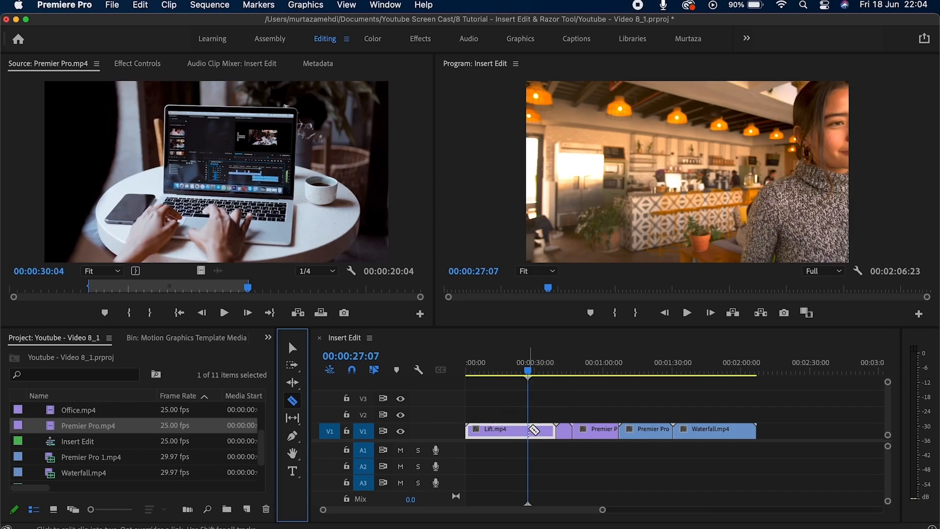
click(530, 427)
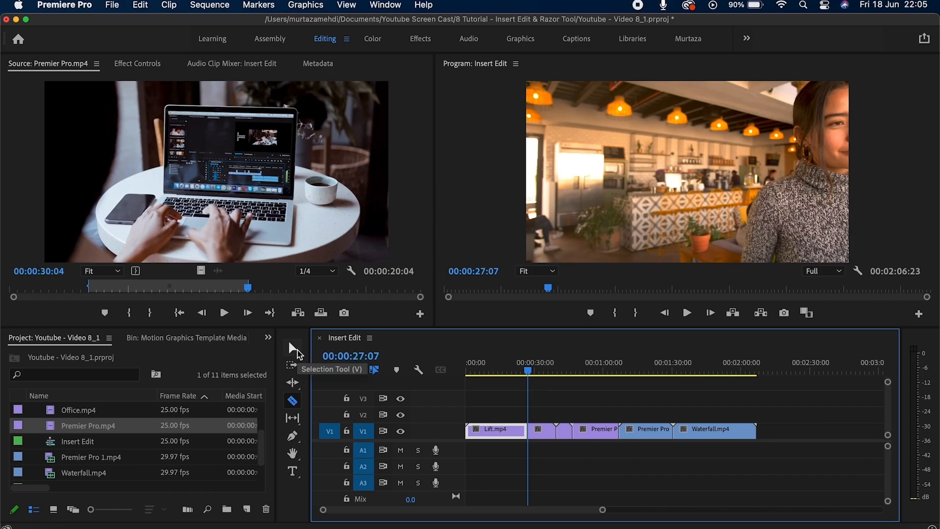
click(294, 349)
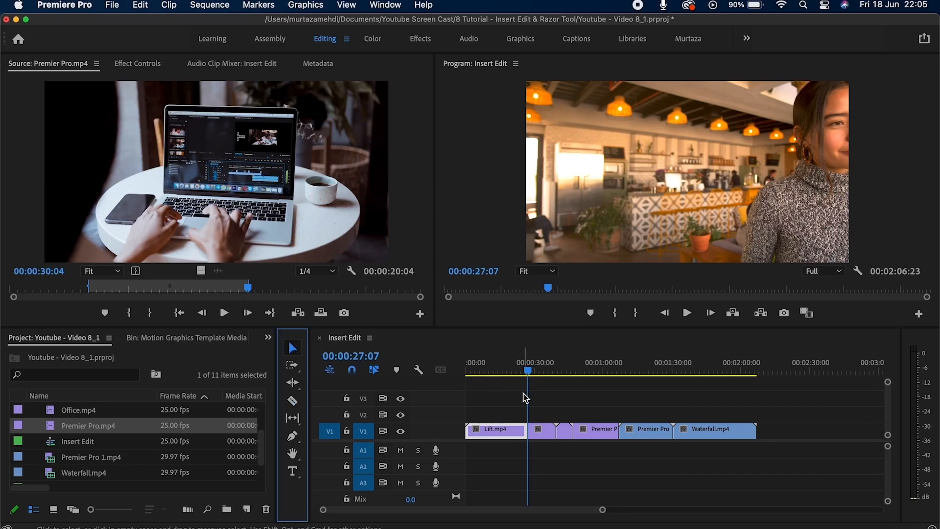
Delete the right piece of Lift.mp4, then undo the deletion.
click(542, 431)
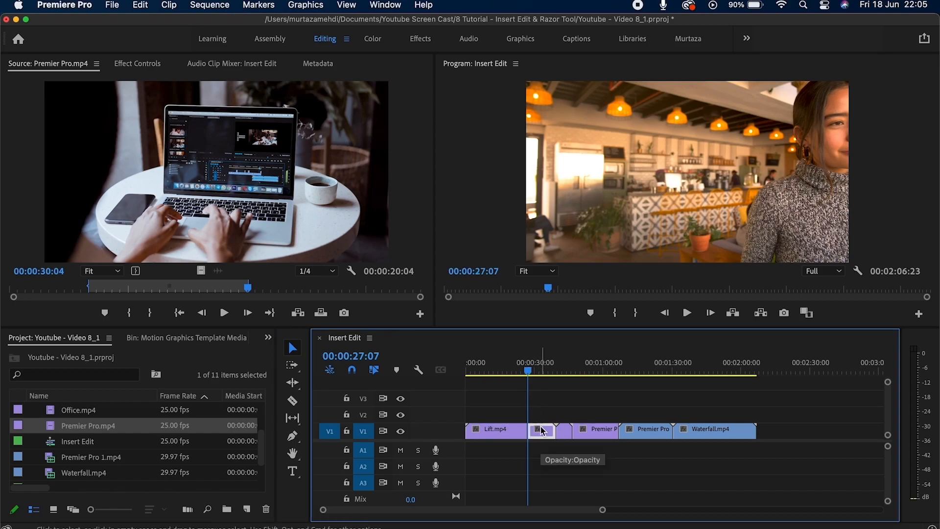
key(Delete)
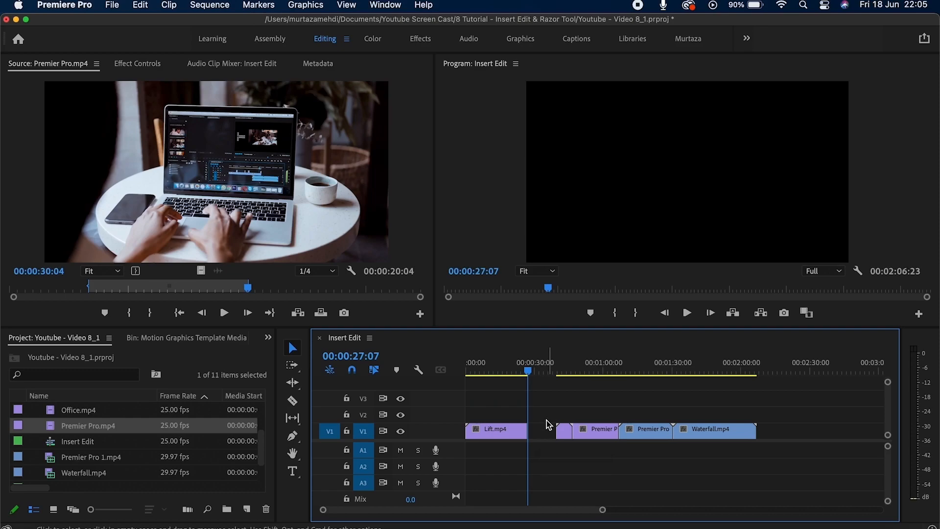
click(549, 430)
click(545, 410)
click(544, 429)
click(544, 401)
key(super+z)
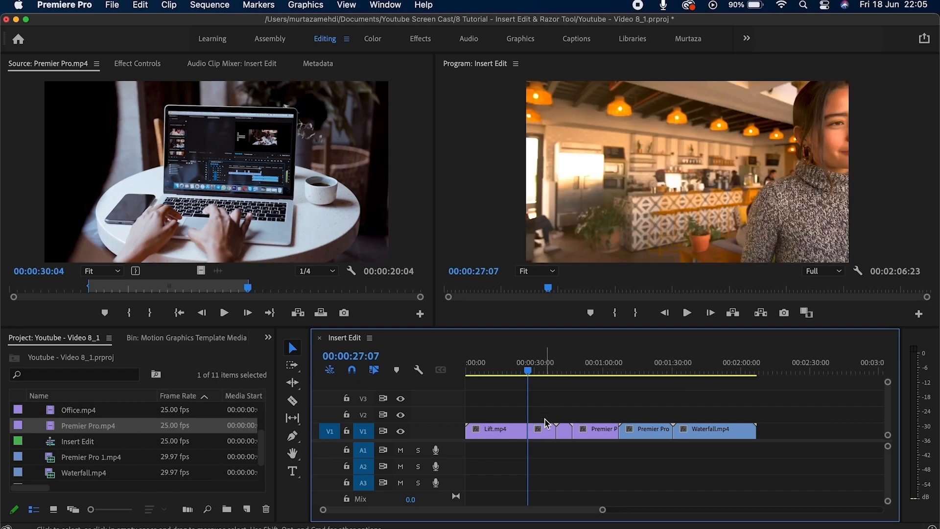
Ripple Delete the Lift.mp4 piece after 00:00:27:07 from its right-click menu.
click(543, 434)
right_click(541, 432)
click(546, 428)
right_click(548, 432)
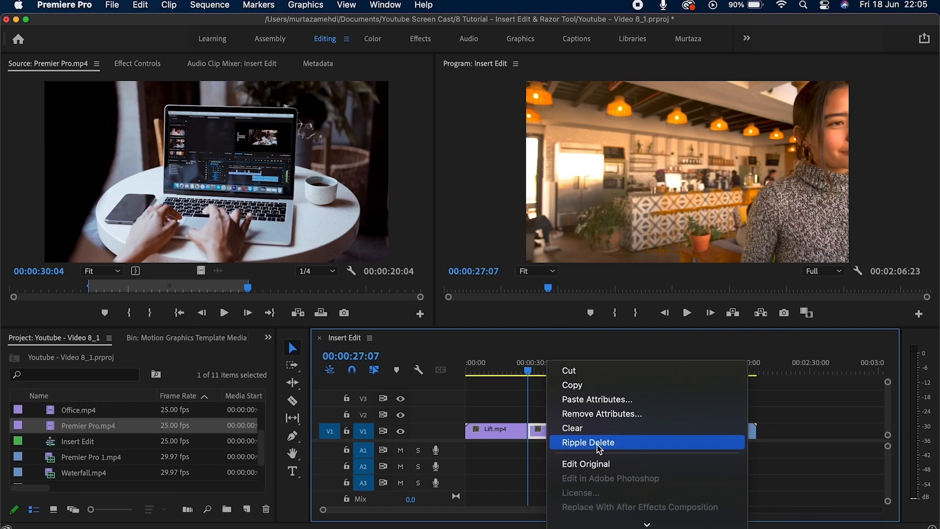
click(598, 443)
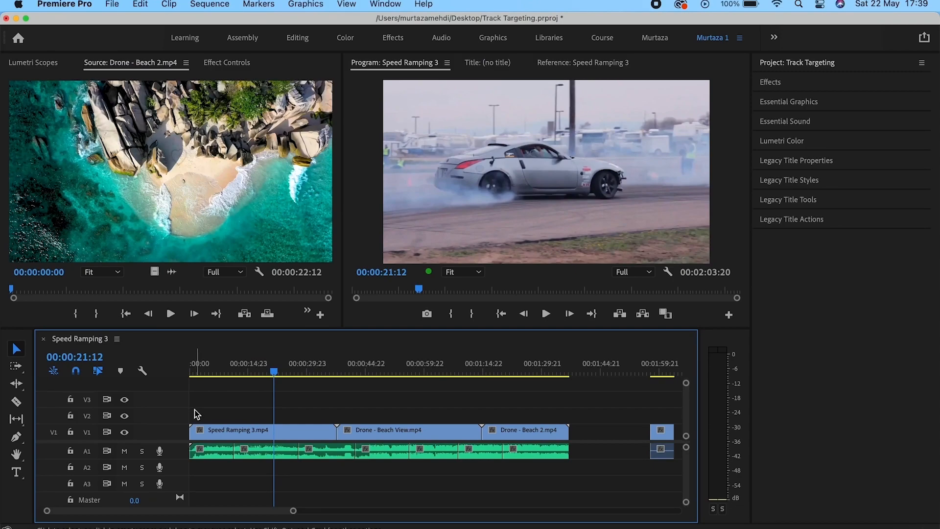
Target V1 and step back and forth through its edit points.
click(90, 433)
click(92, 433)
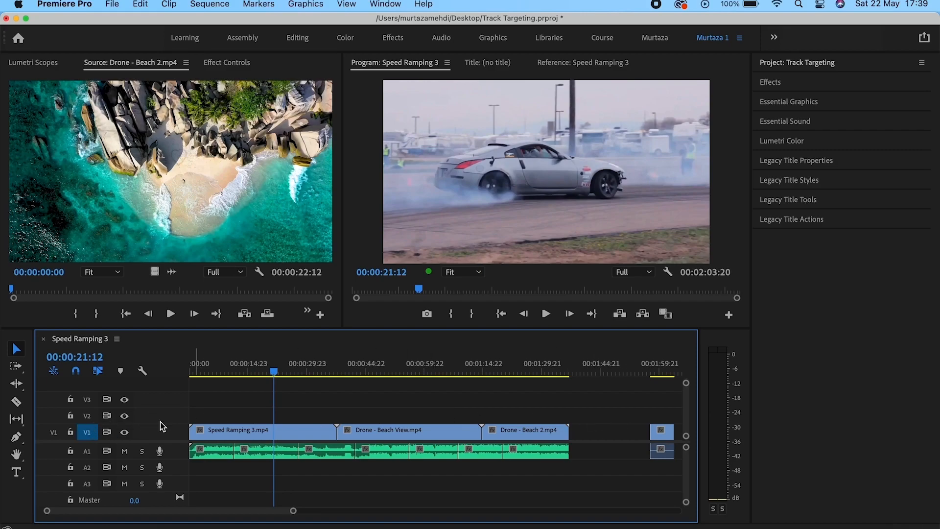
click(97, 436)
key(Down)
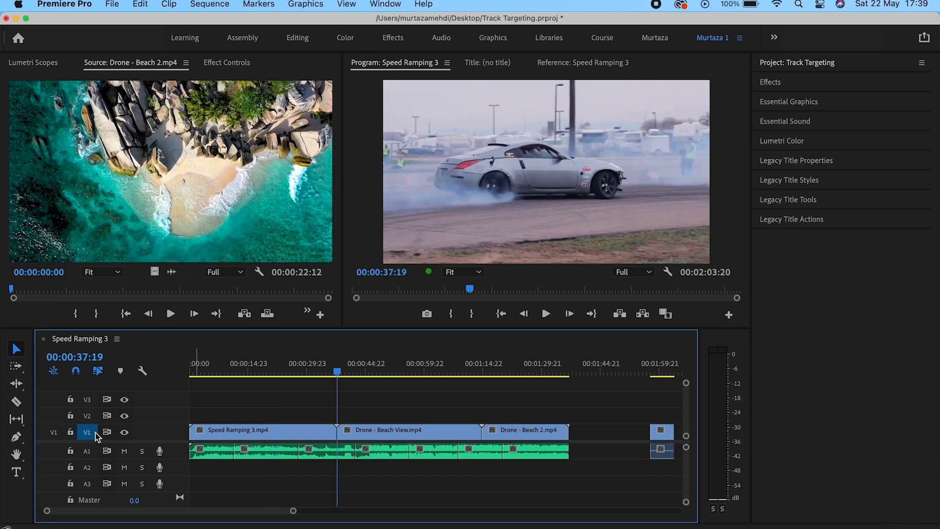
key(Down)
Target A1 and step through its edit points, settling on 00:00:27:20.
key(Down)
key(Up)
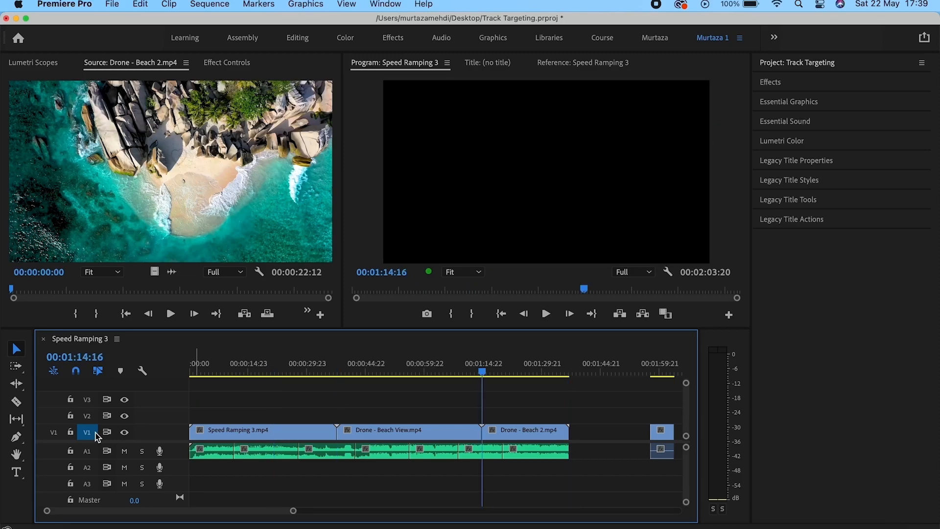
key(Up)
key(Up)
click(95, 433)
click(88, 451)
key(Down)
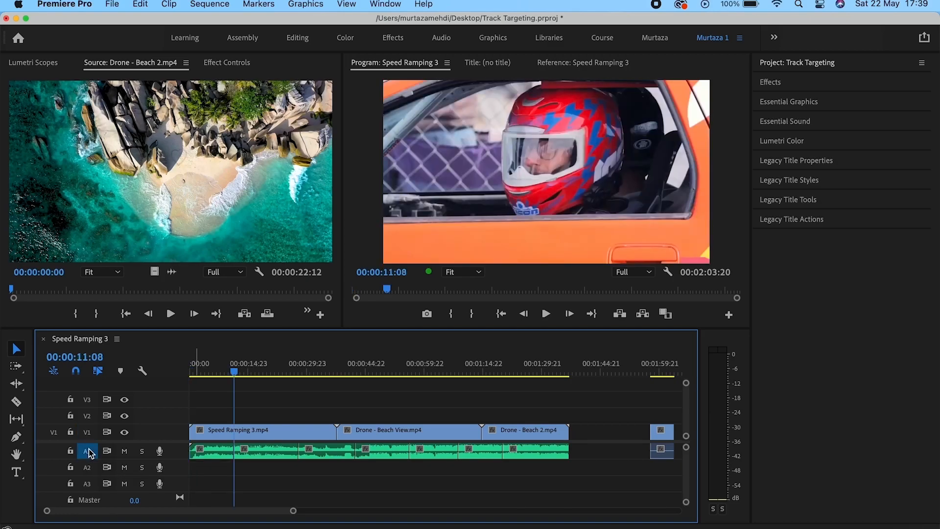
key(Down)
key(Down)
key(Down)
key(Down)
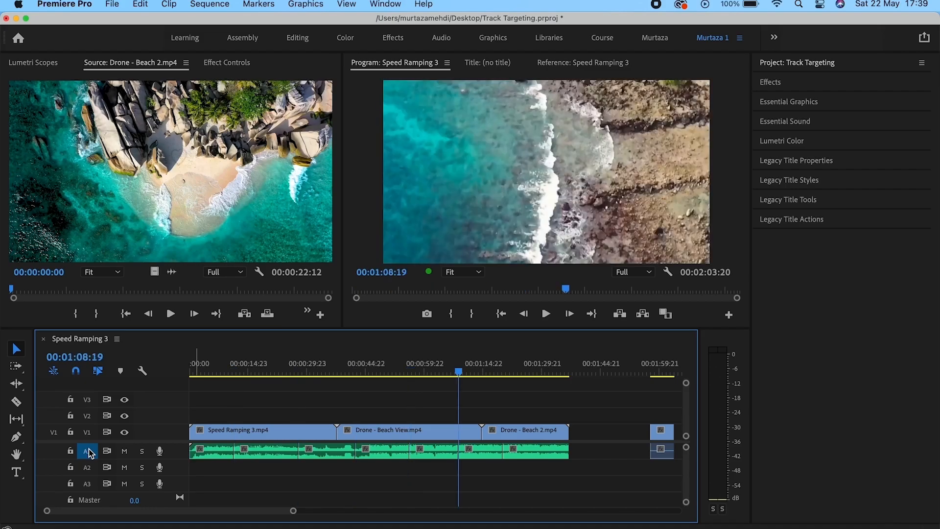
key(Down)
key(Down)
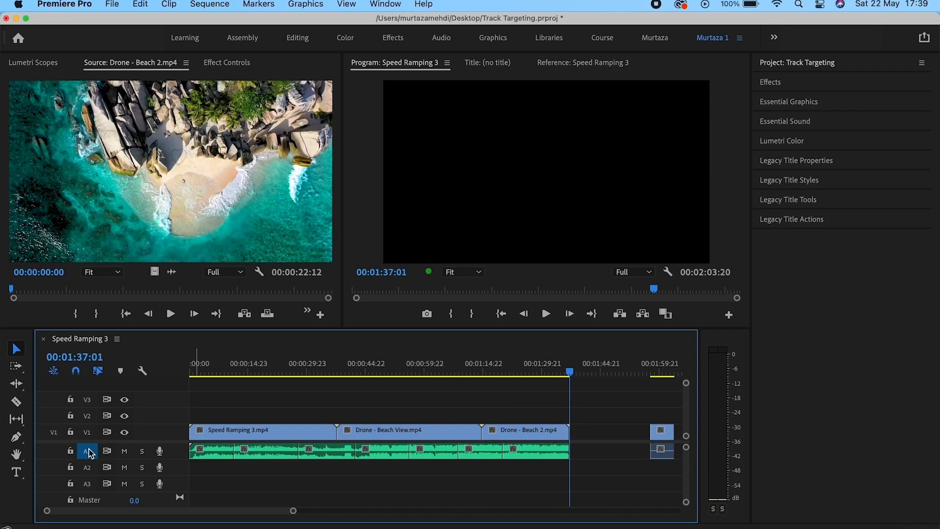
key(Up)
key(Up)
key(Up)
key(Up)
key(Up)
key(Up)
key(Down)
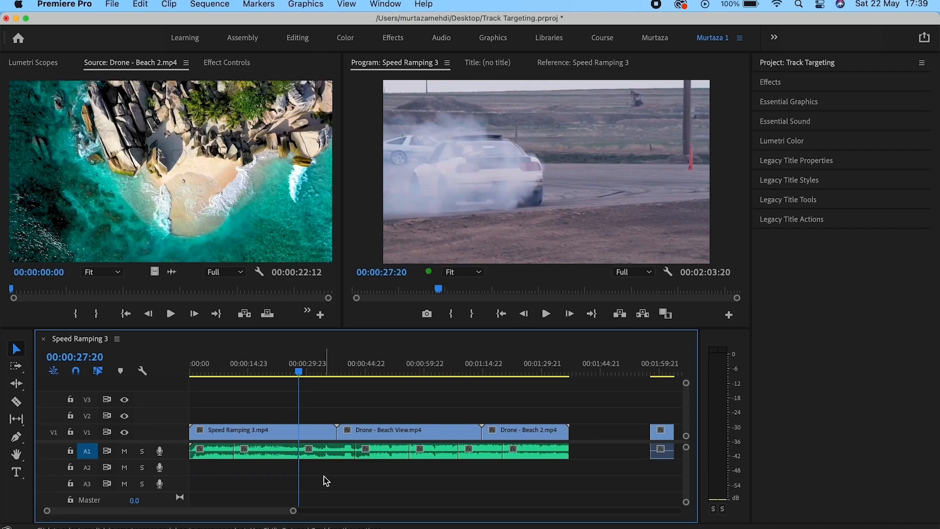
Untarget A1, test-paste the clip at 00:00:24:12, then undo the paste.
click(97, 451)
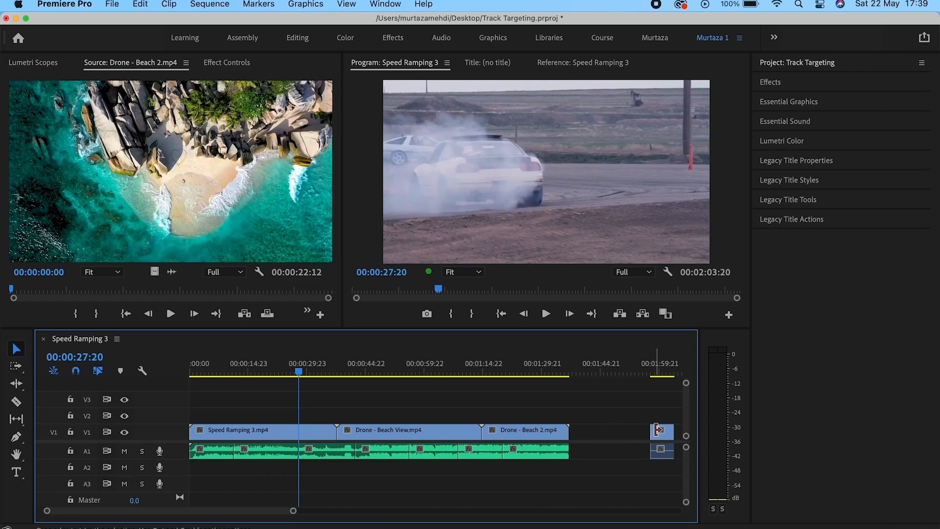
click(660, 437)
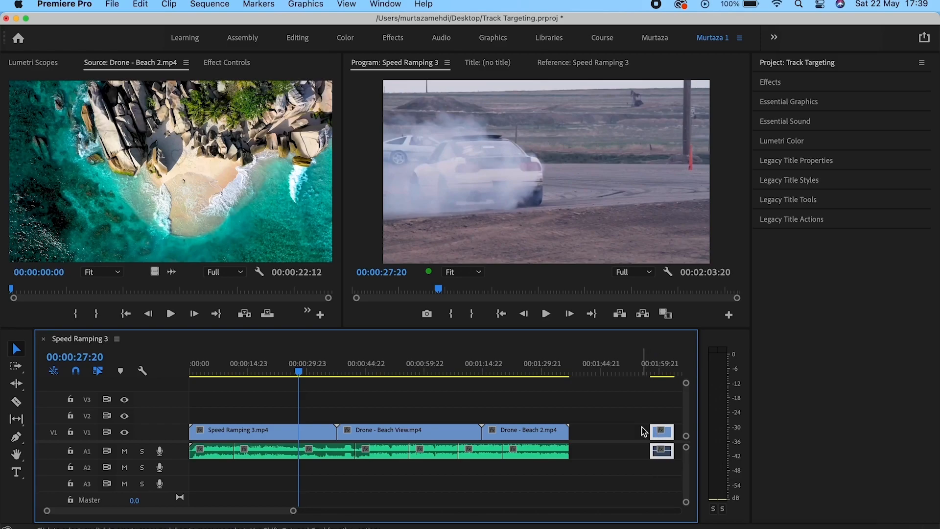
click(318, 419)
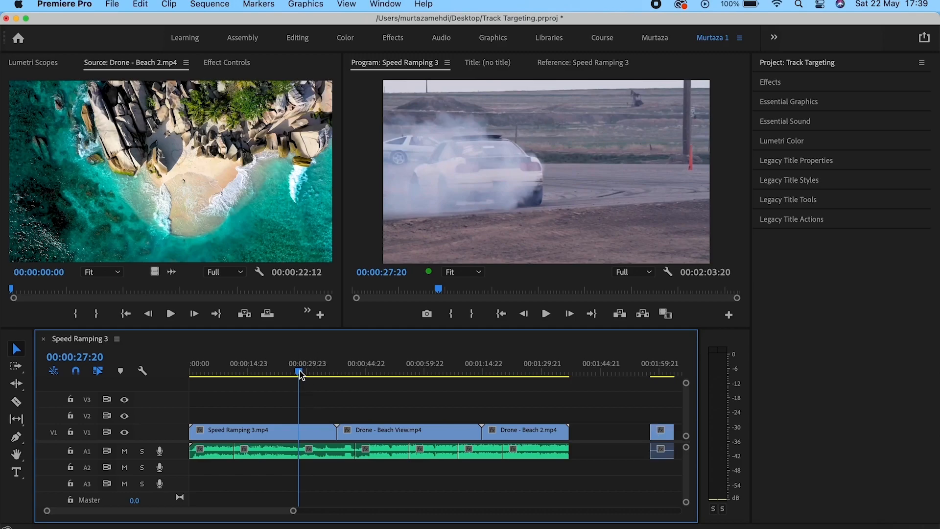
drag(300, 373, 288, 374)
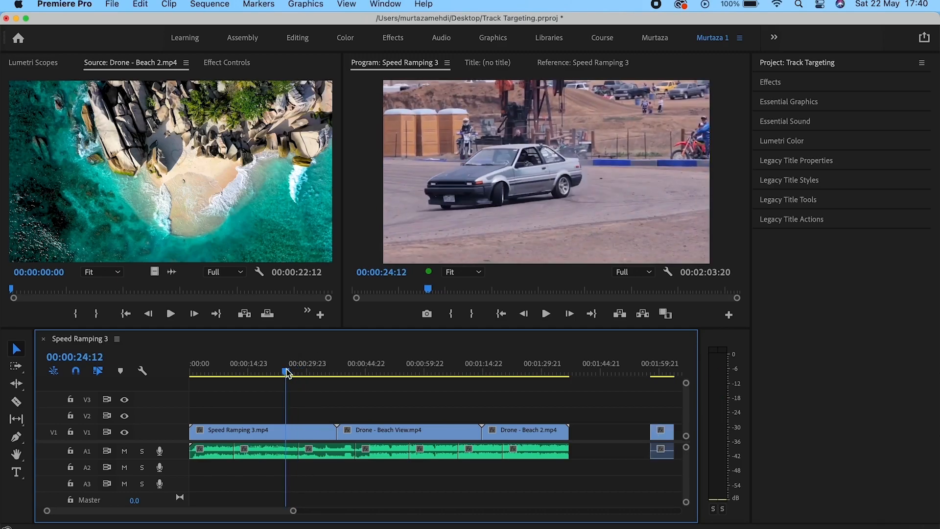
key(super+v)
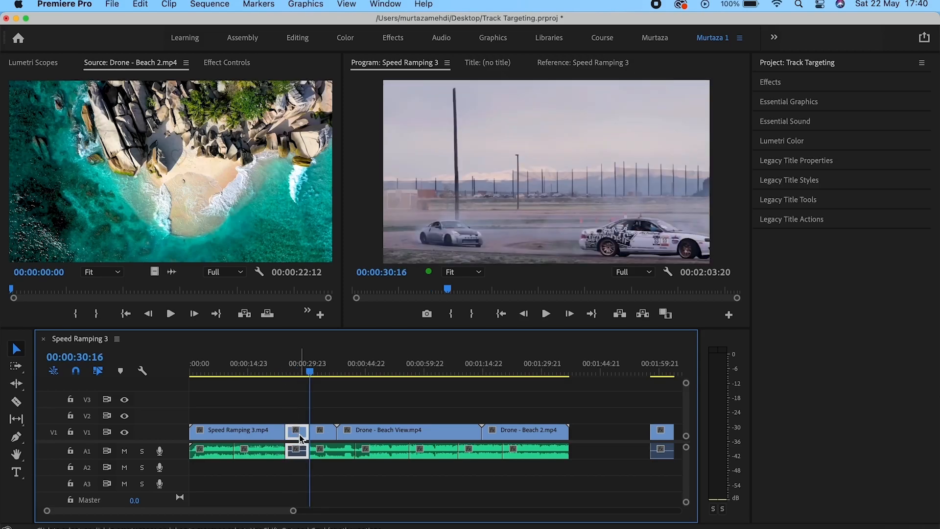
mouse_move(300, 437)
key(super+z)
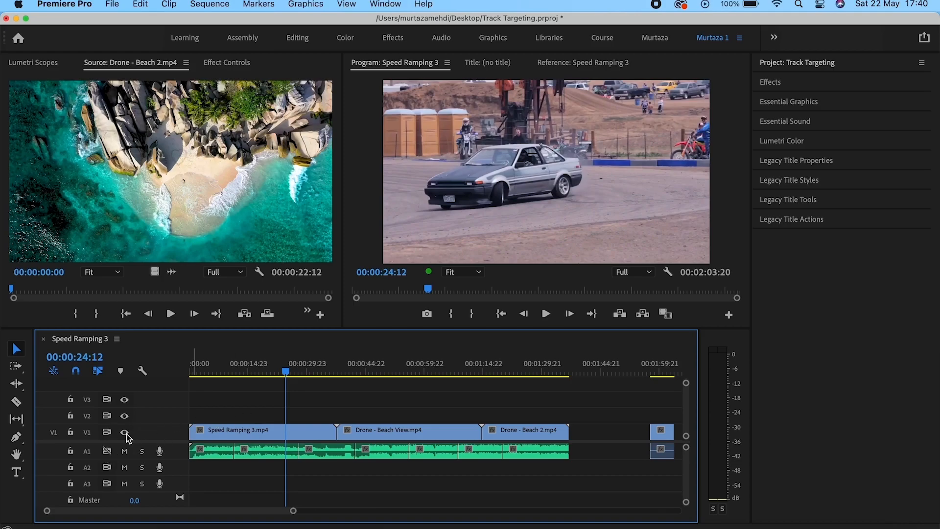
Turn on A1 sync lock, target V2 and A2, paste there, and undo.
click(108, 451)
click(87, 415)
click(87, 467)
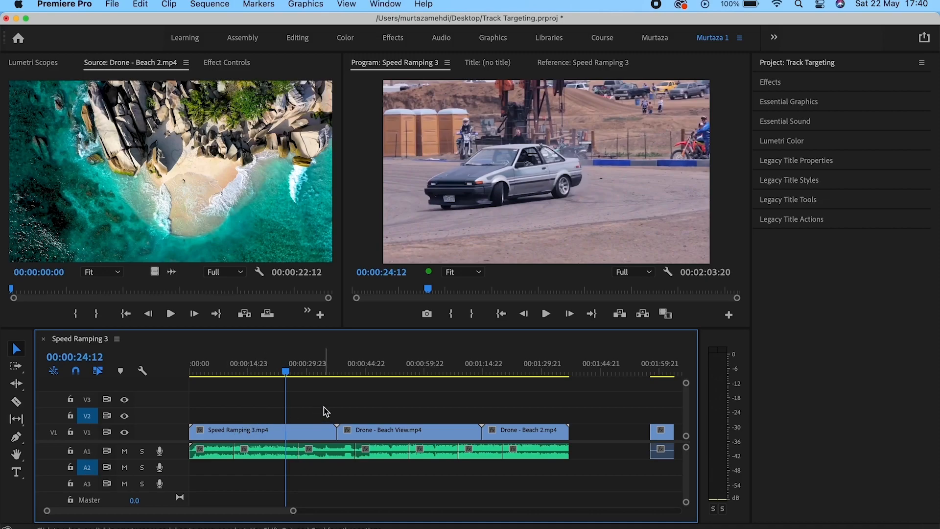
key(super+v)
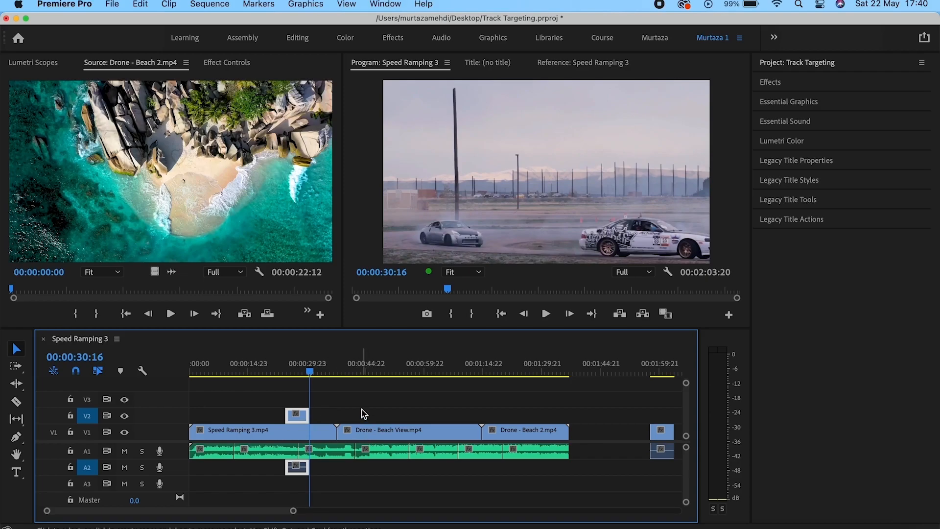
key(super+z)
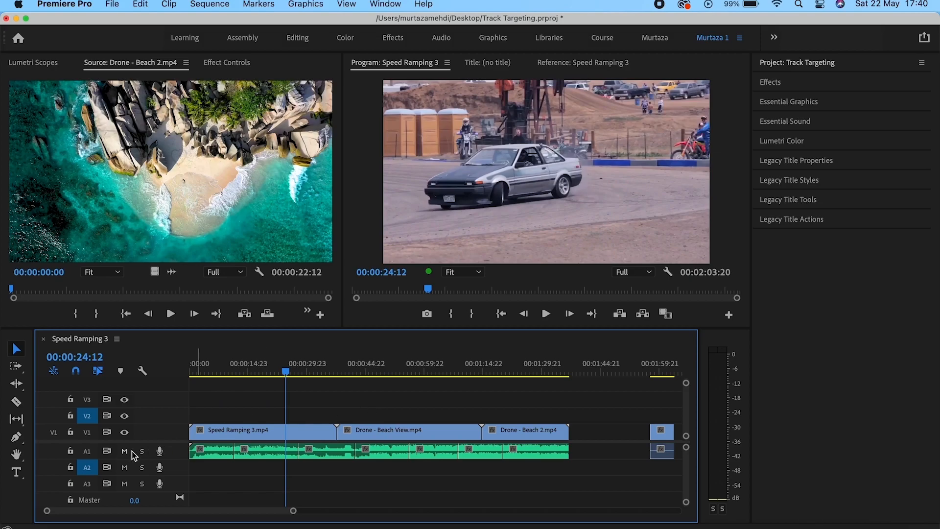
Untarget V2 and A2, Paste Insert the clip at 00:00:23:16, then undo it.
click(91, 416)
click(89, 467)
click(283, 373)
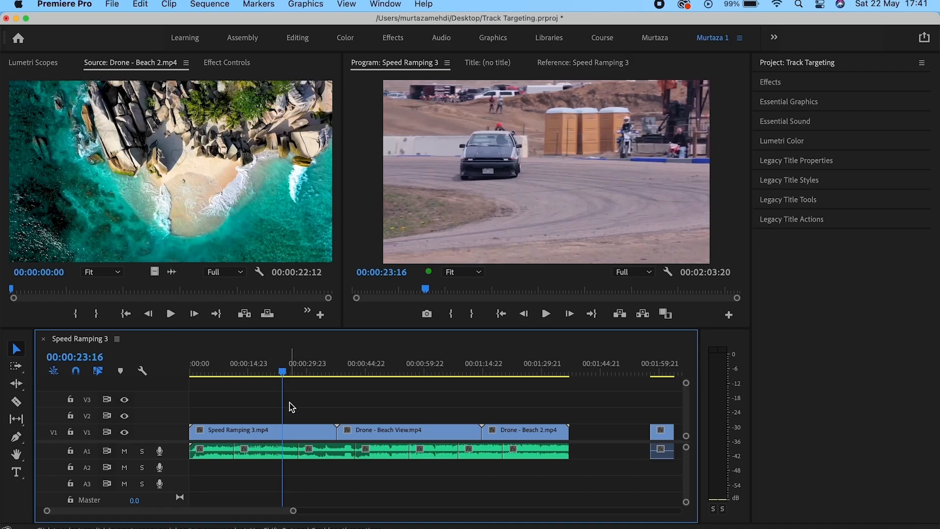
click(139, 5)
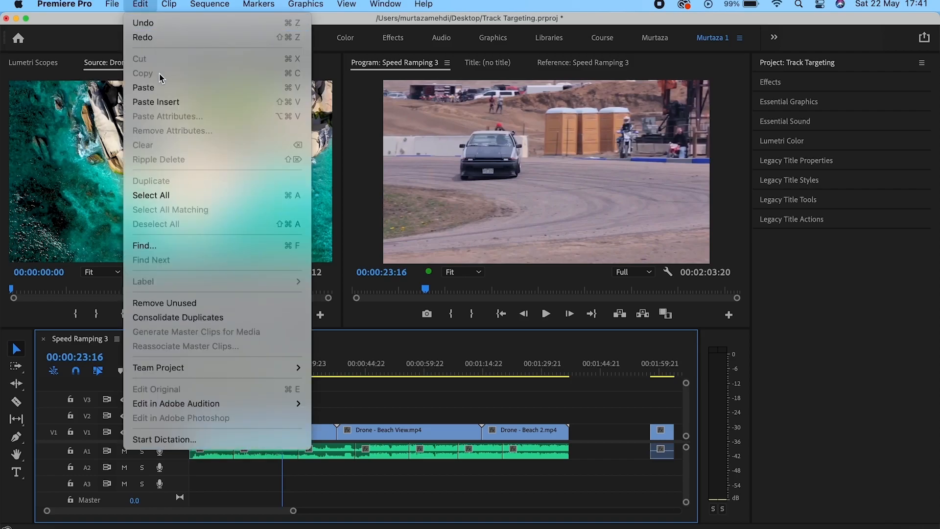
click(161, 102)
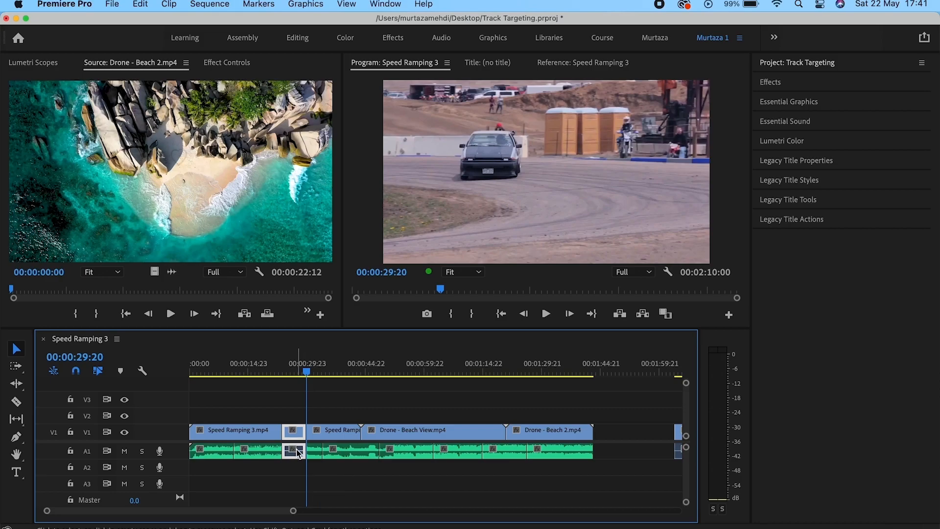
key(shift+Delete)
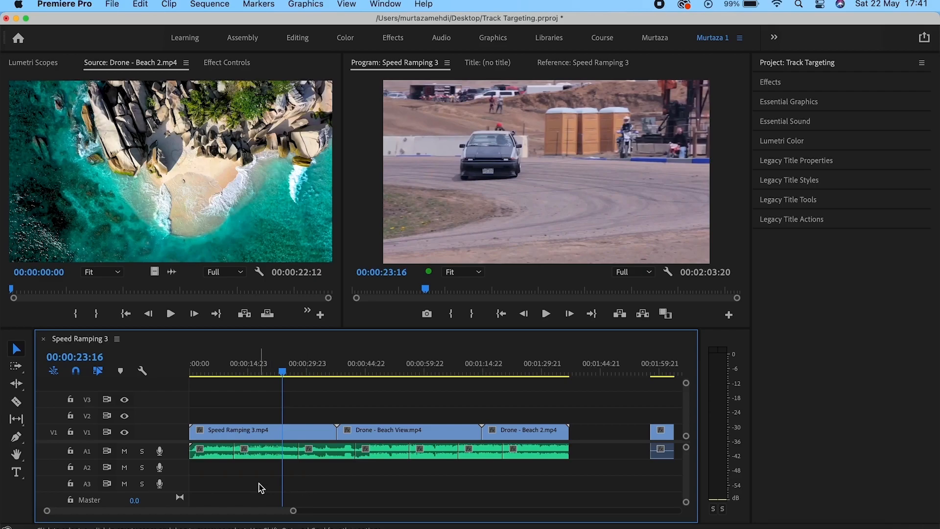
Retarget V2 and A2, test a Paste Insert onto them, then undo it.
click(86, 416)
click(87, 467)
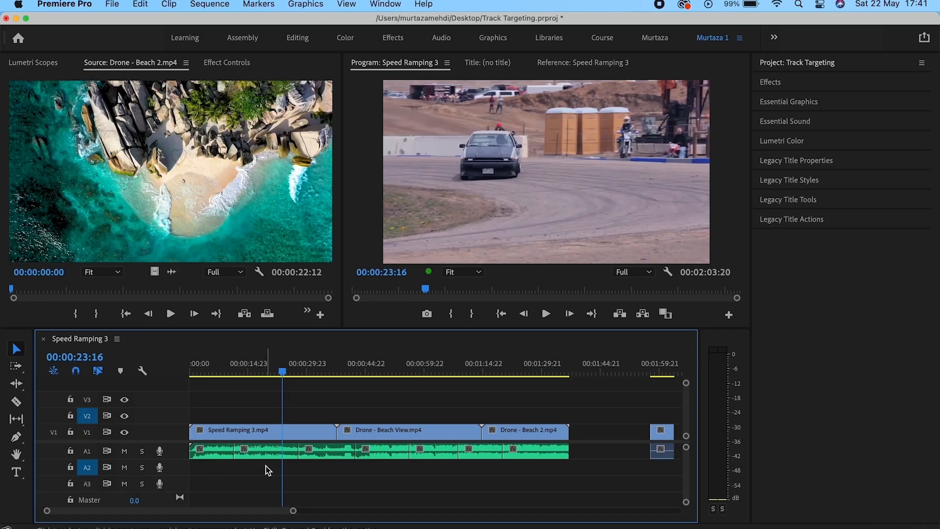
click(141, 6)
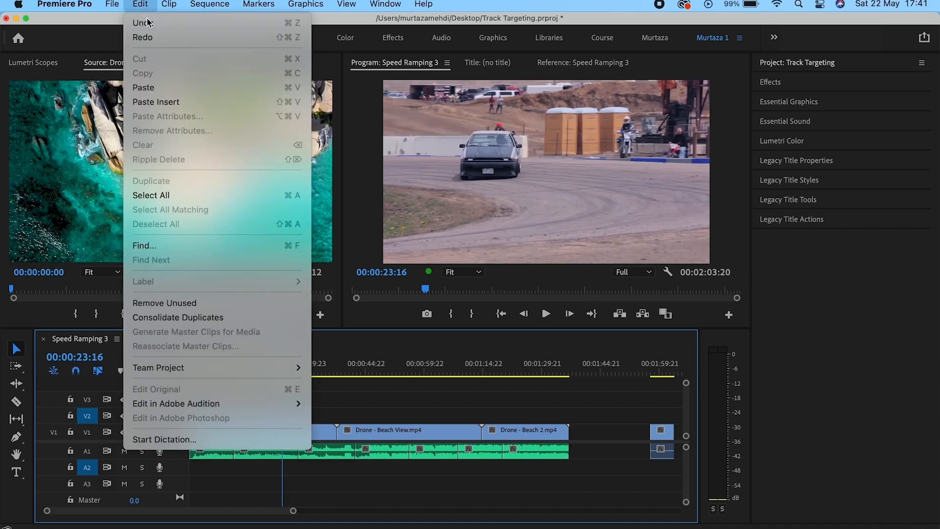
click(158, 104)
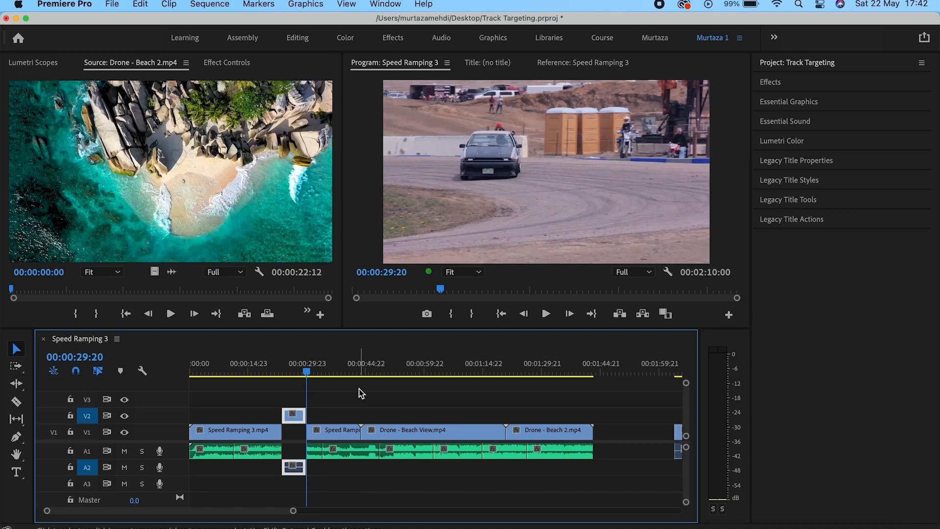
key(super+z)
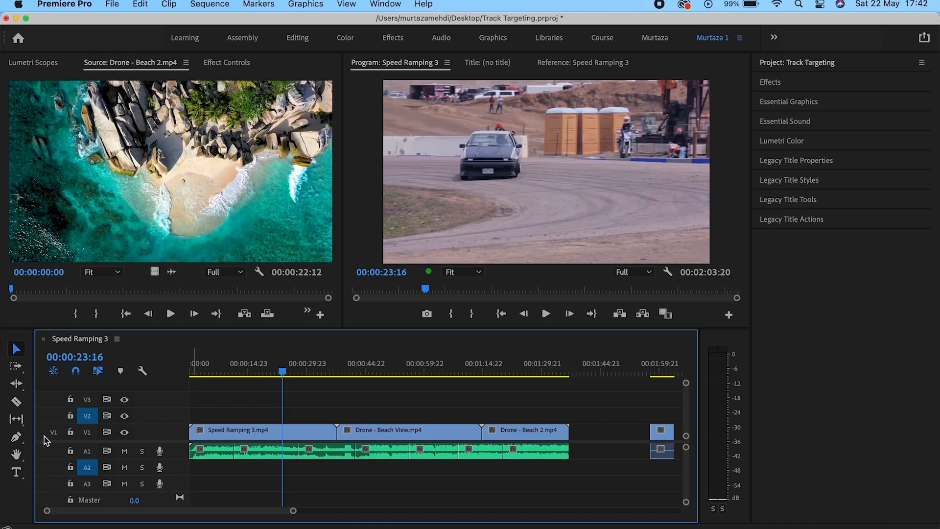
click(70, 451)
click(146, 5)
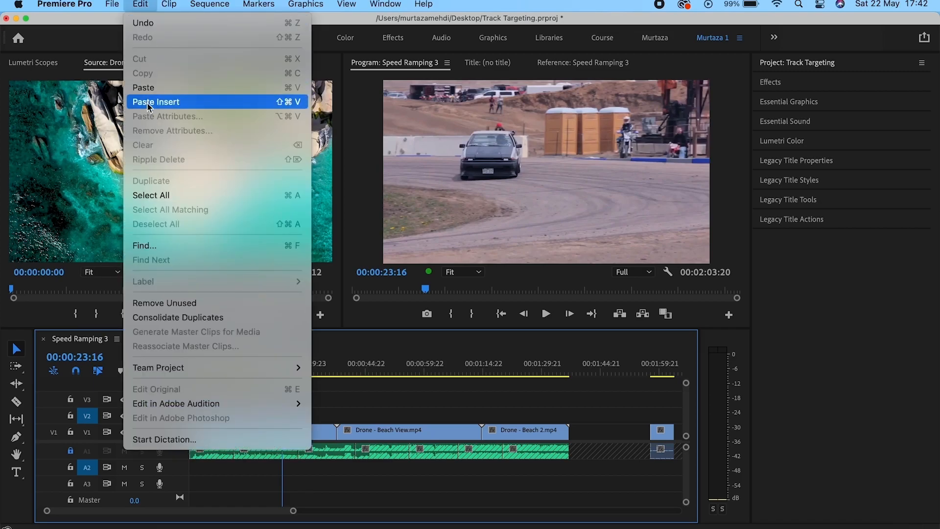
click(151, 103)
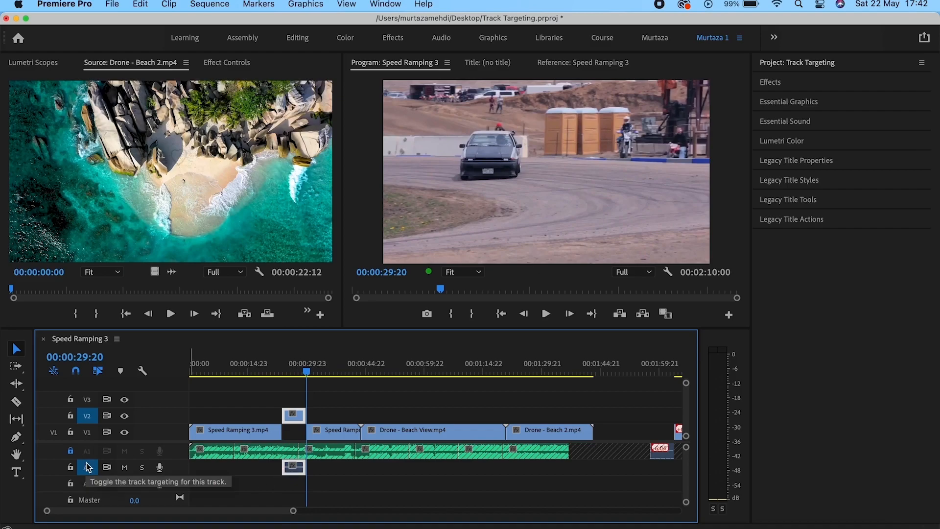
key(super+z)
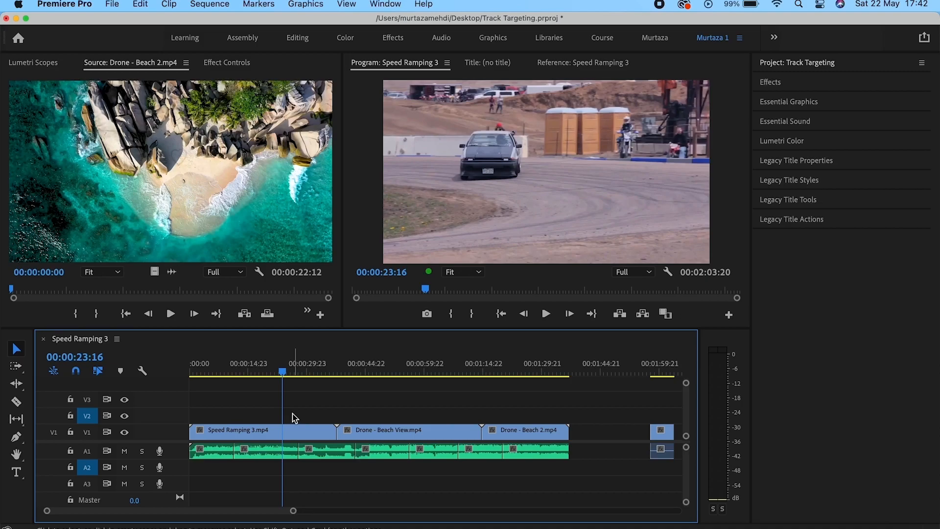
Switch off A1 sync lock and Paste Insert the clip at the playhead.
click(106, 454)
click(141, 7)
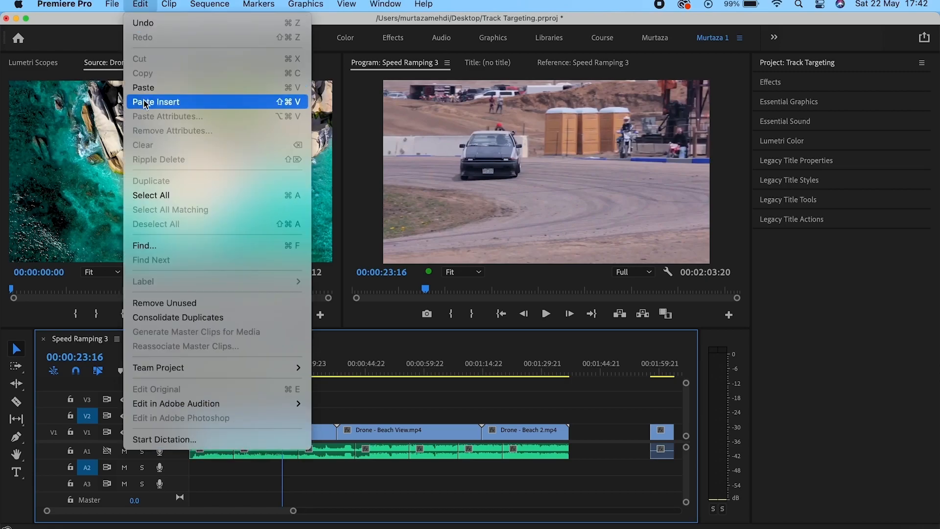
click(145, 101)
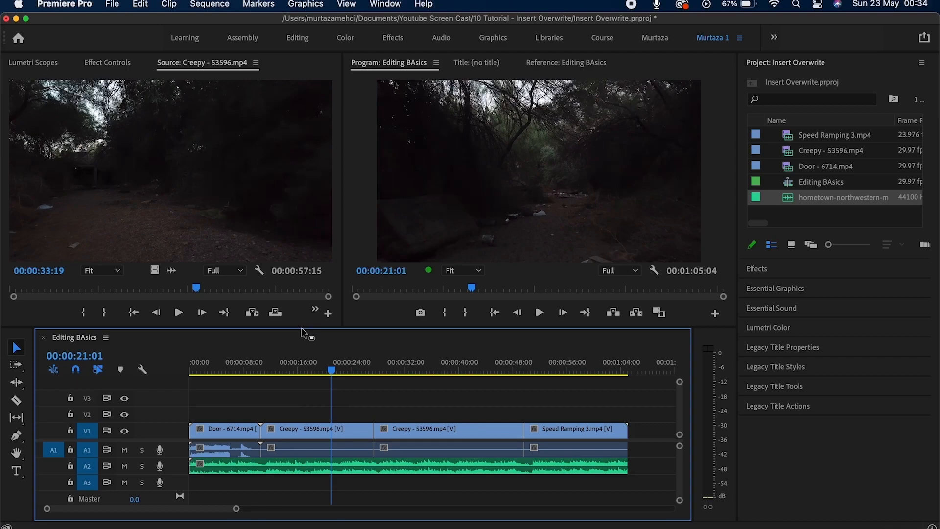
Mark Creepy's source In at 00:00:24:07 and Out at 00:00:45:26, then overwrite it onto the timeline.
click(275, 313)
drag(330, 371, 302, 375)
click(201, 220)
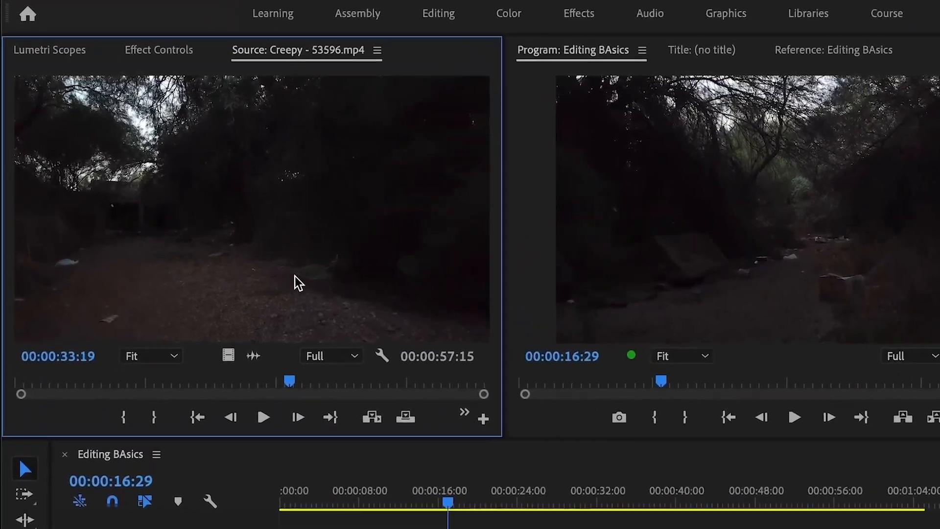
drag(294, 377, 241, 380)
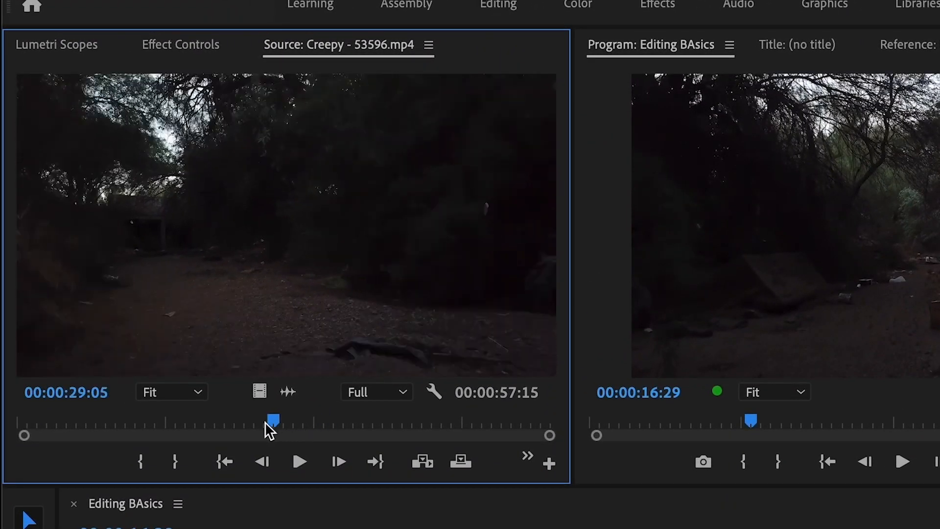
drag(275, 422, 243, 422)
key(i)
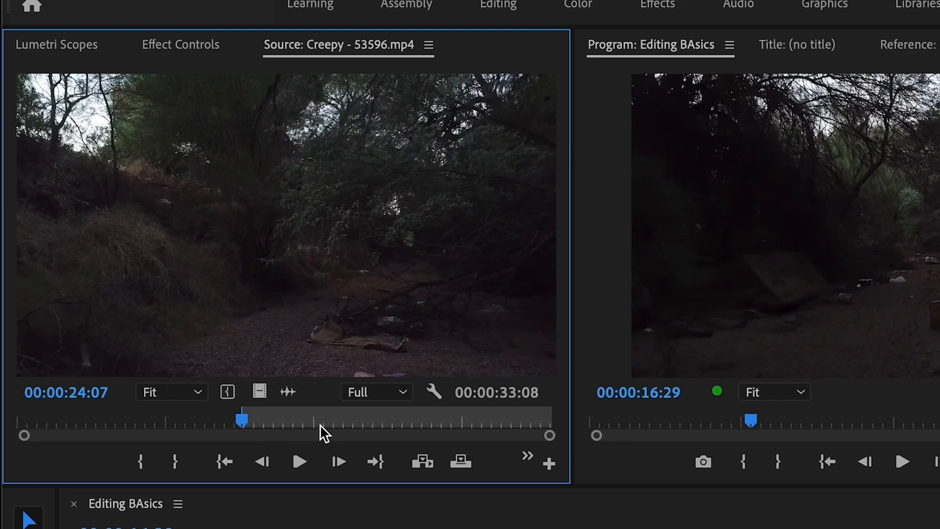
click(443, 421)
key(o)
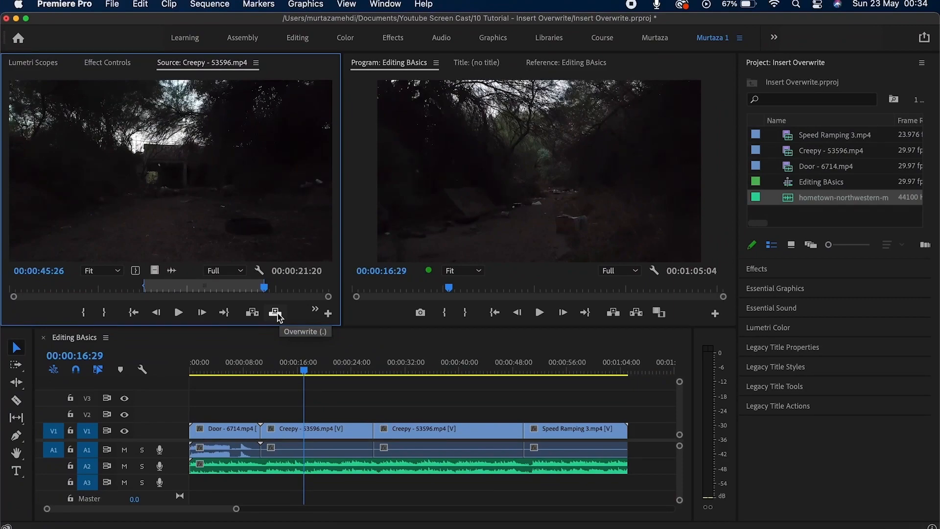
click(276, 315)
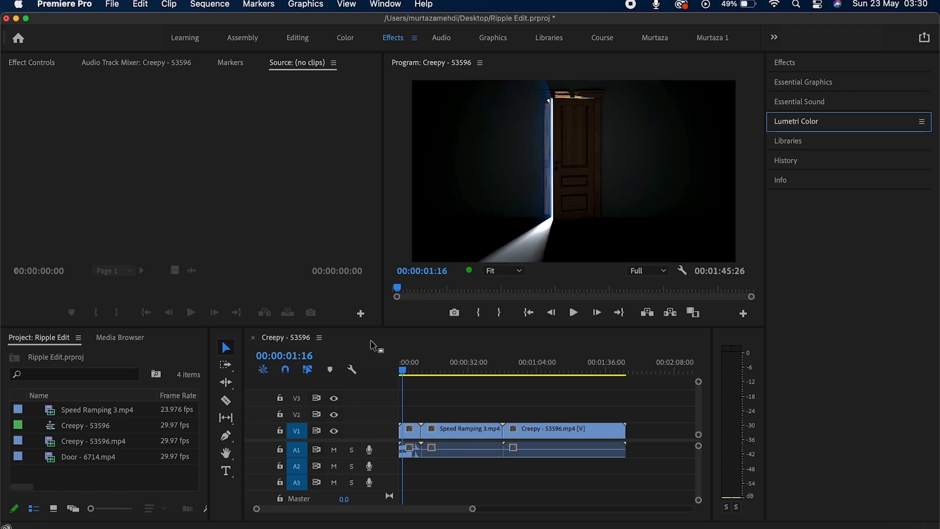
click(510, 342)
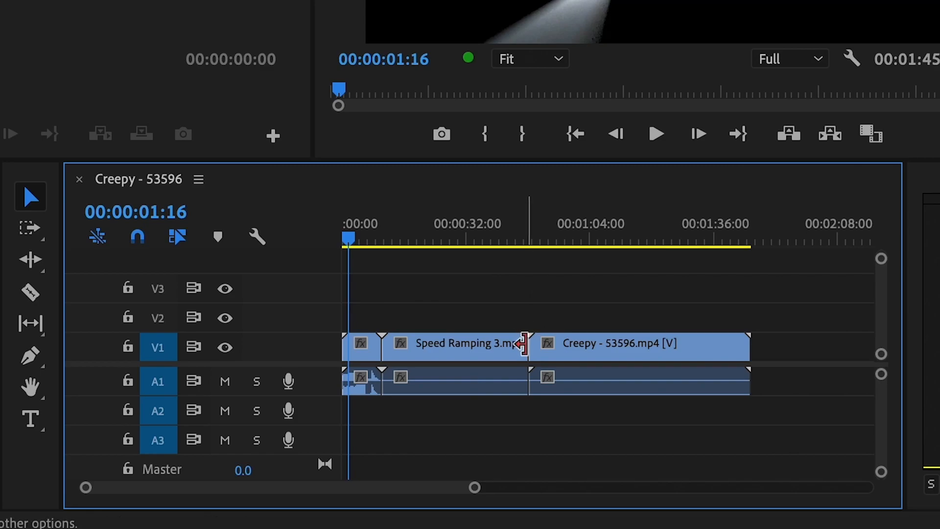
drag(523, 349, 485, 348)
click(515, 353)
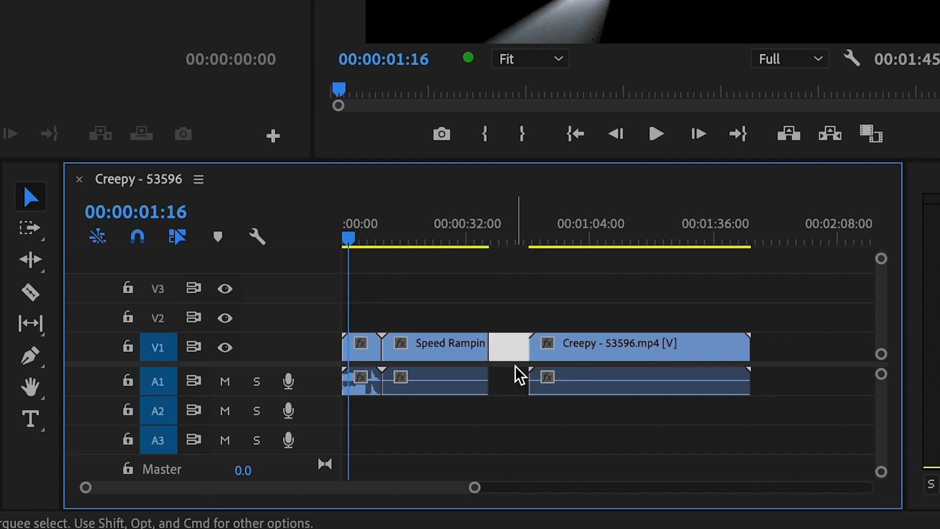
click(514, 377)
click(514, 358)
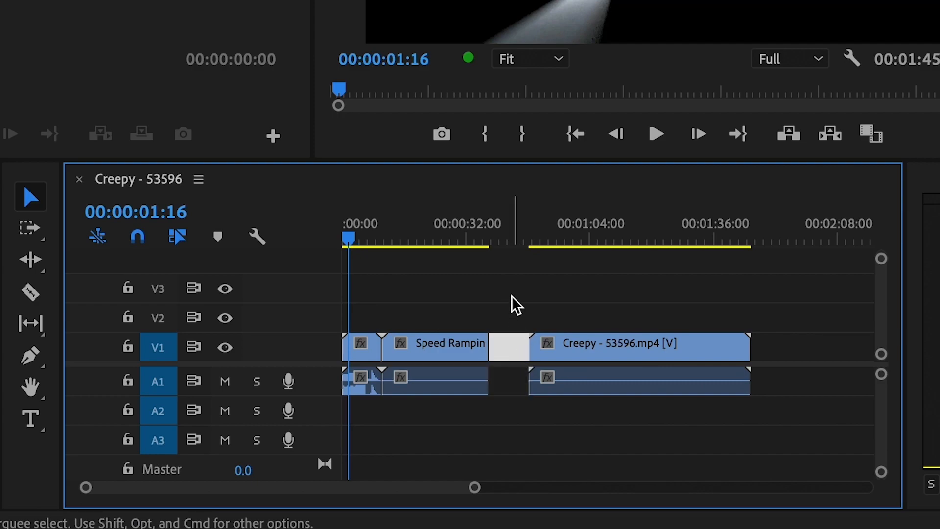
click(514, 309)
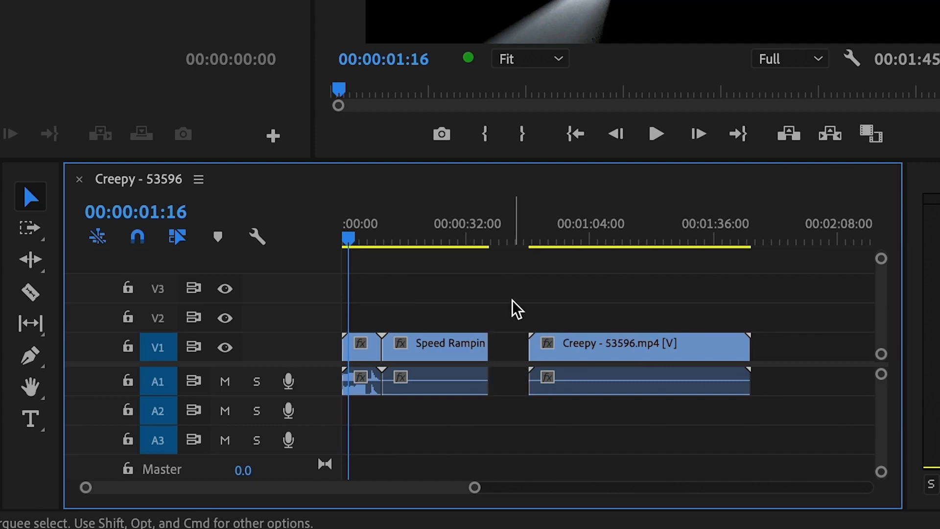
click(515, 352)
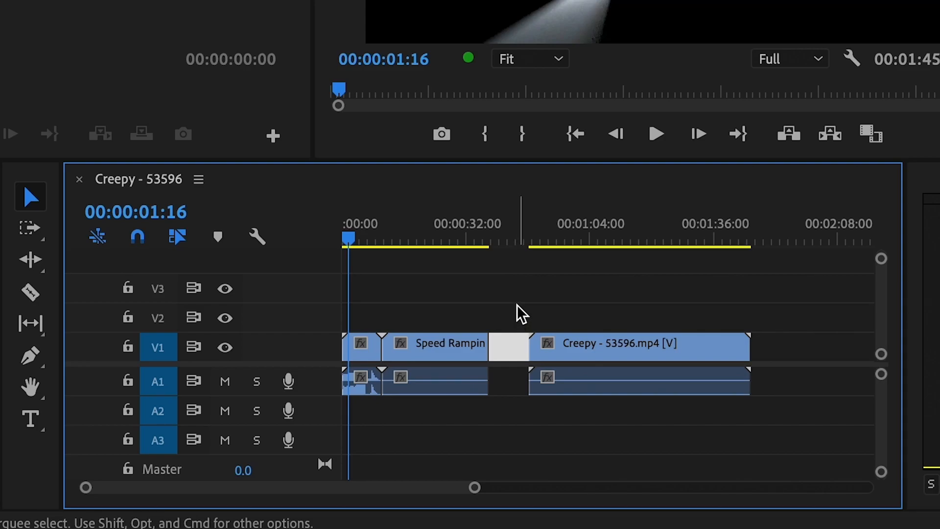
click(520, 314)
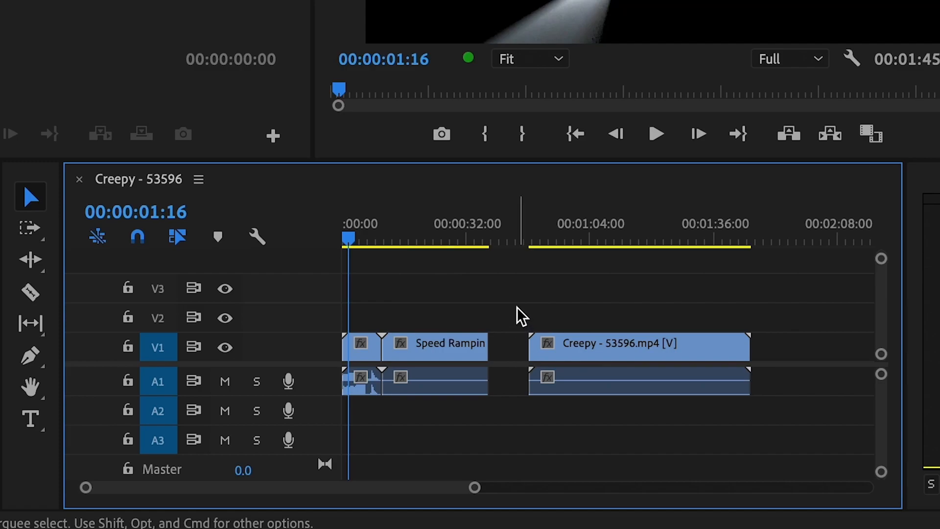
key(super+z)
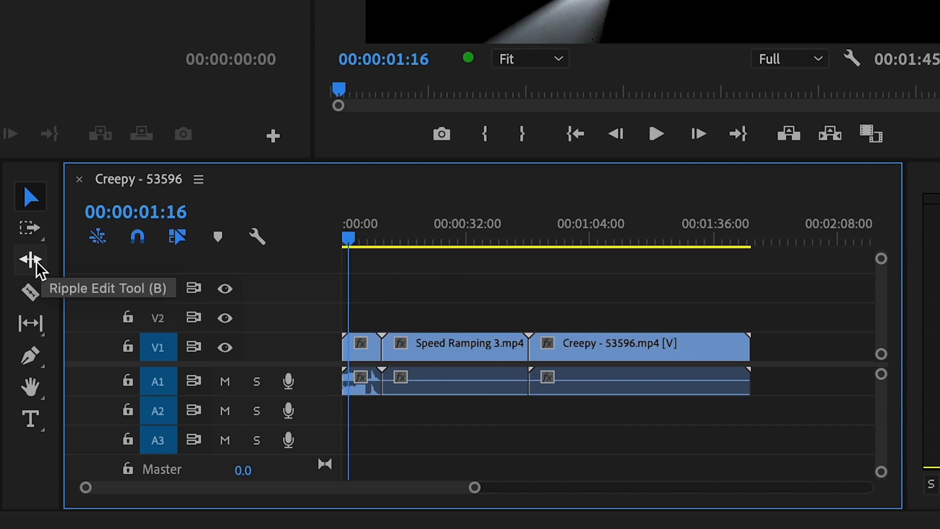
With the Ripple Edit tool, shorten Flat Footage's end, delete the gap, then extend it back.
click(35, 264)
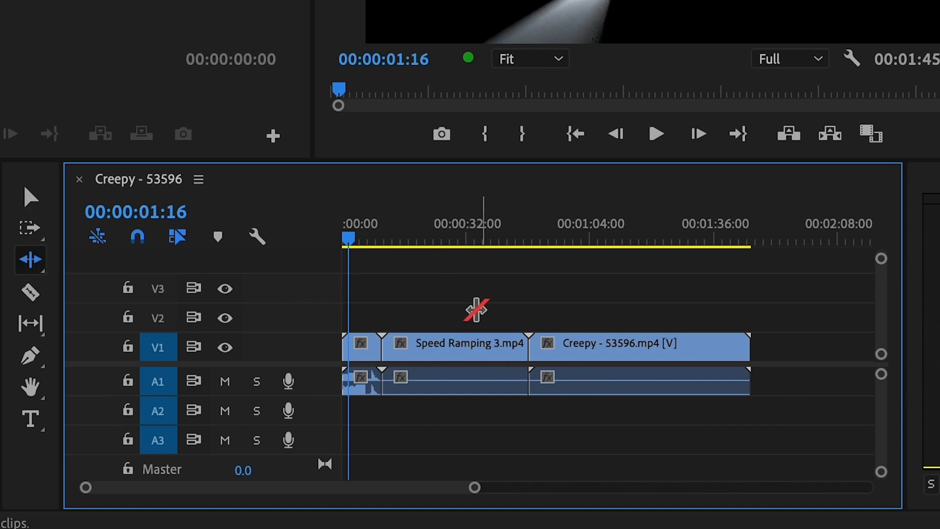
drag(521, 344, 443, 343)
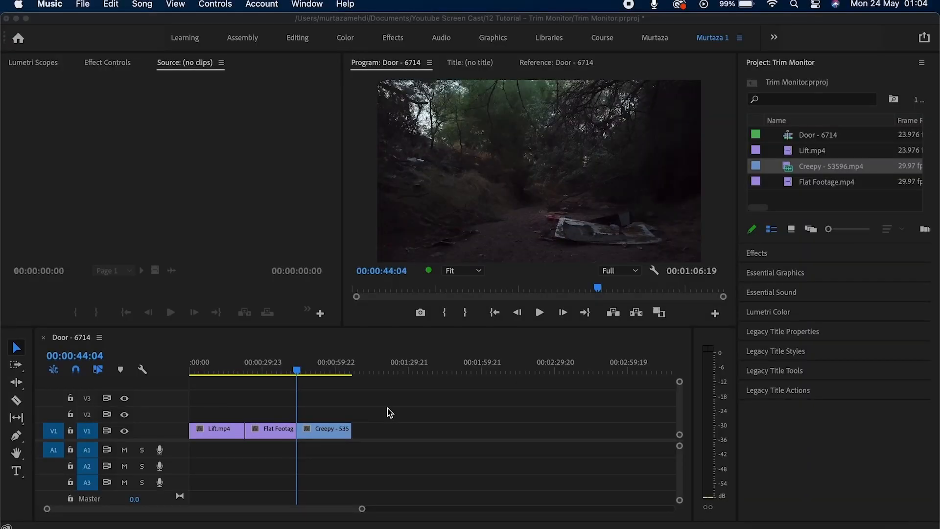
click(390, 399)
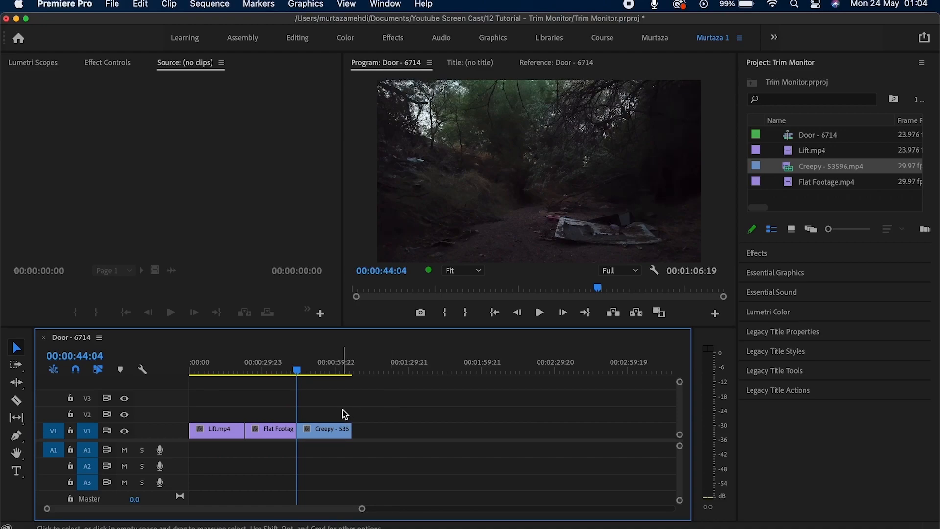
drag(289, 425, 284, 427)
key(BackSpace)
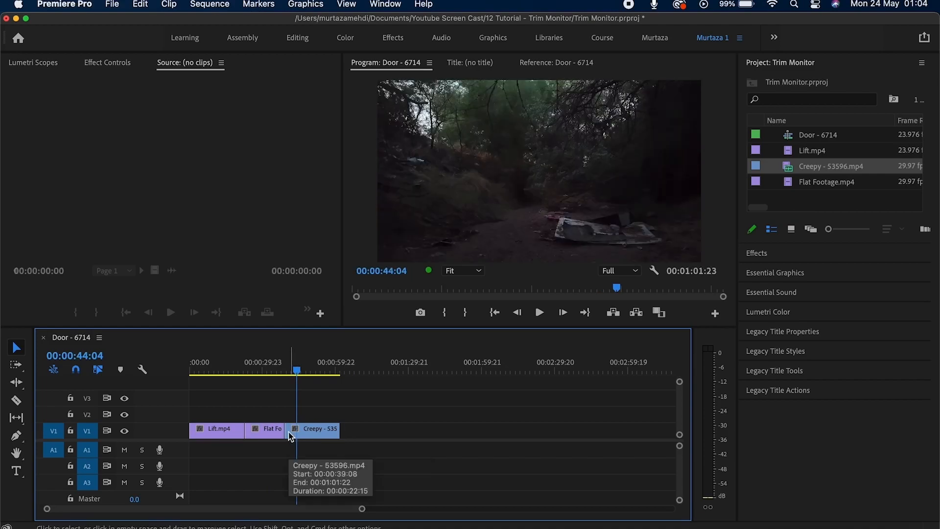
drag(290, 434, 296, 429)
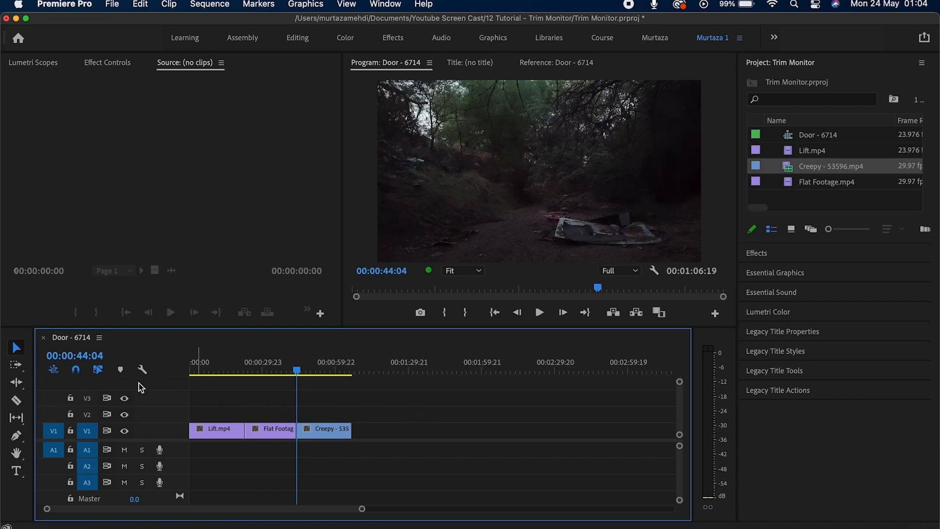
key(b)
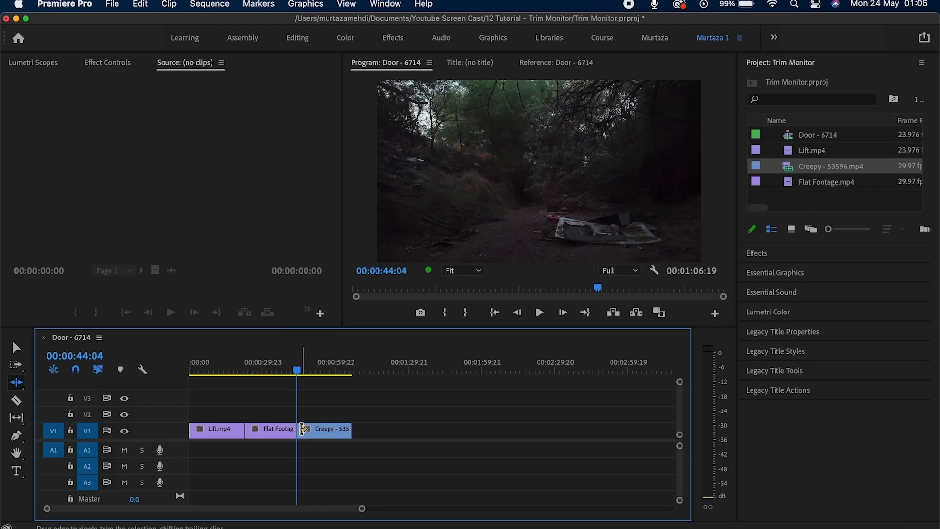
drag(302, 429, 314, 430)
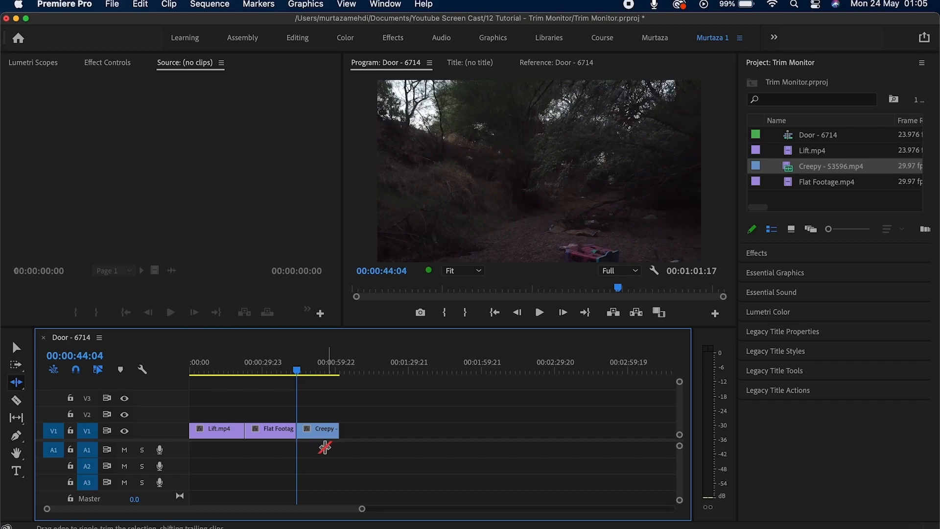
key(super+z)
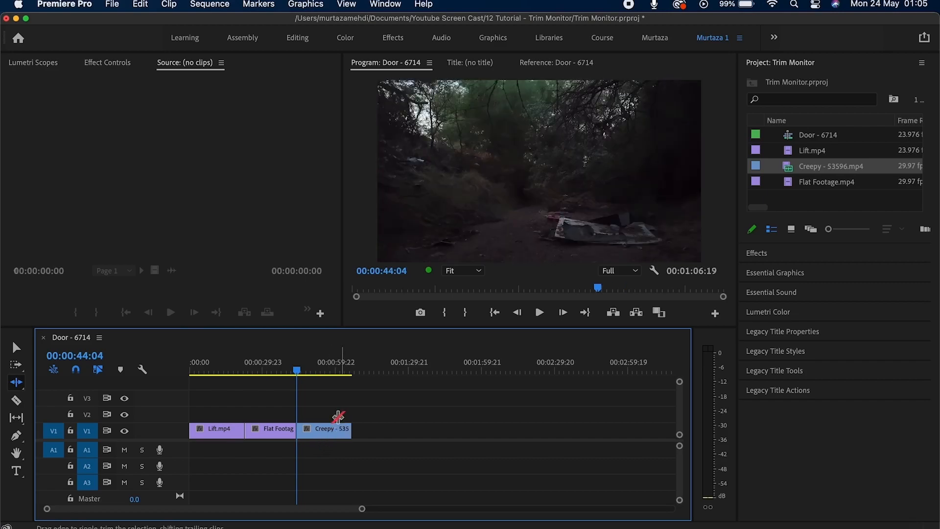
key(v)
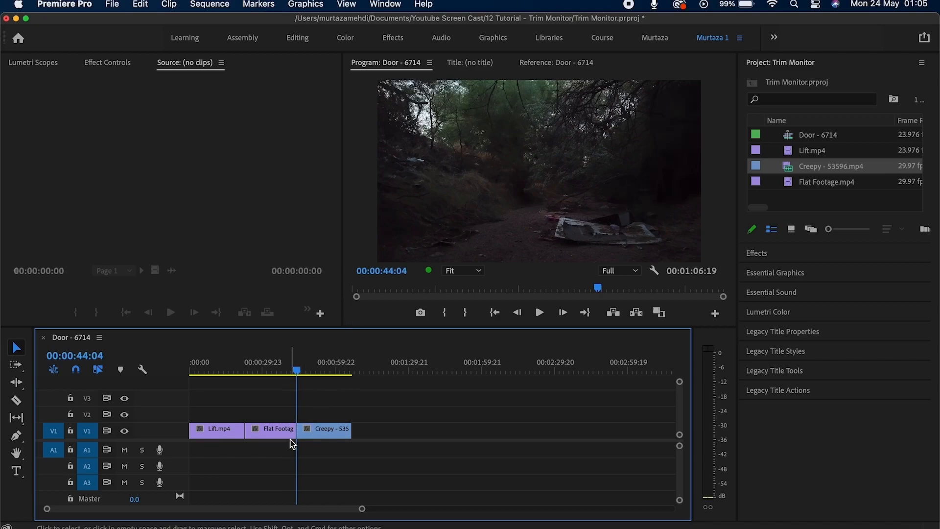
Roll the Flat Footage/Creepy cut six frames later, then open that edit in Trim mode.
drag(299, 430, 300, 430)
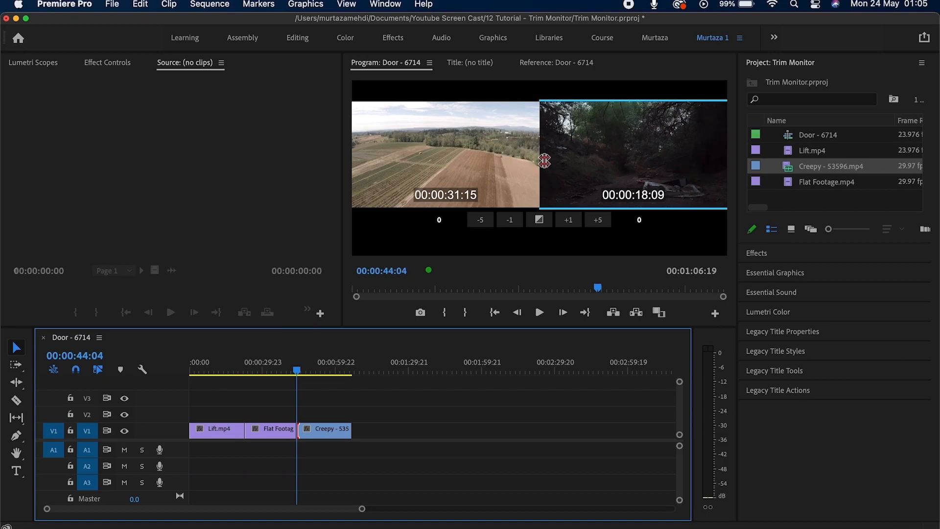
drag(542, 160, 544, 164)
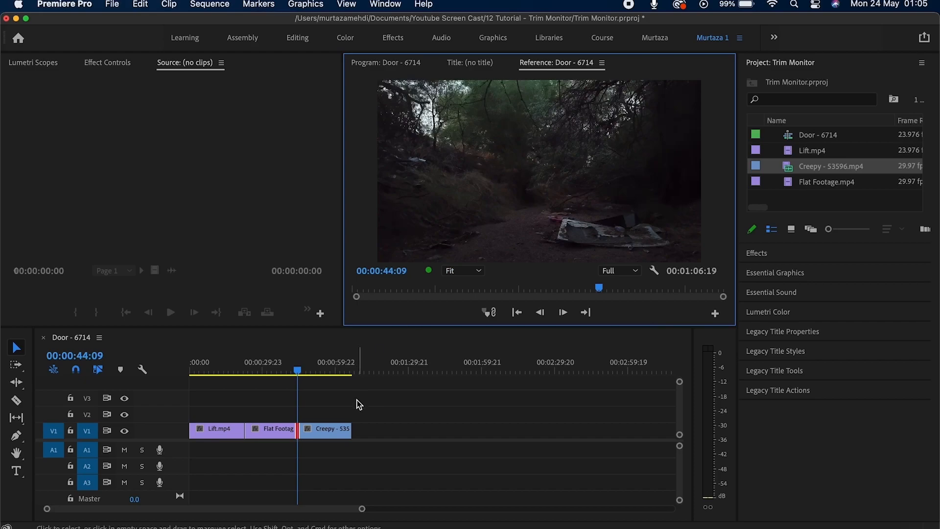
click(301, 428)
double_click(301, 428)
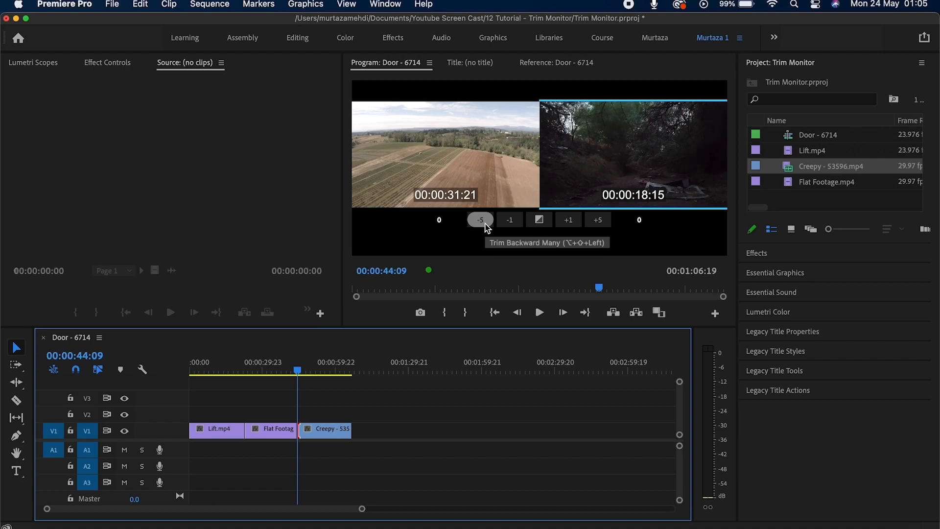
Nudge the edit +5 then -5 frames and preview it with J/K/L dynamic trimming.
click(604, 225)
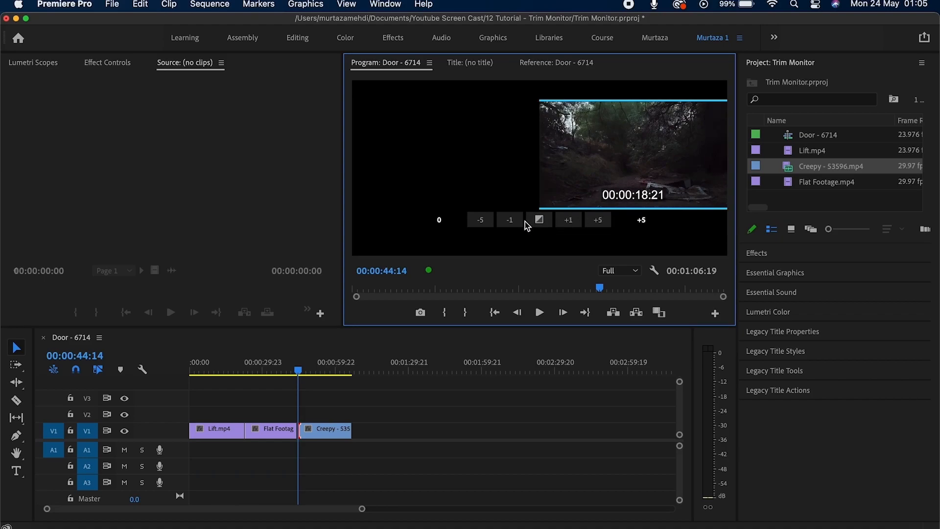
click(489, 221)
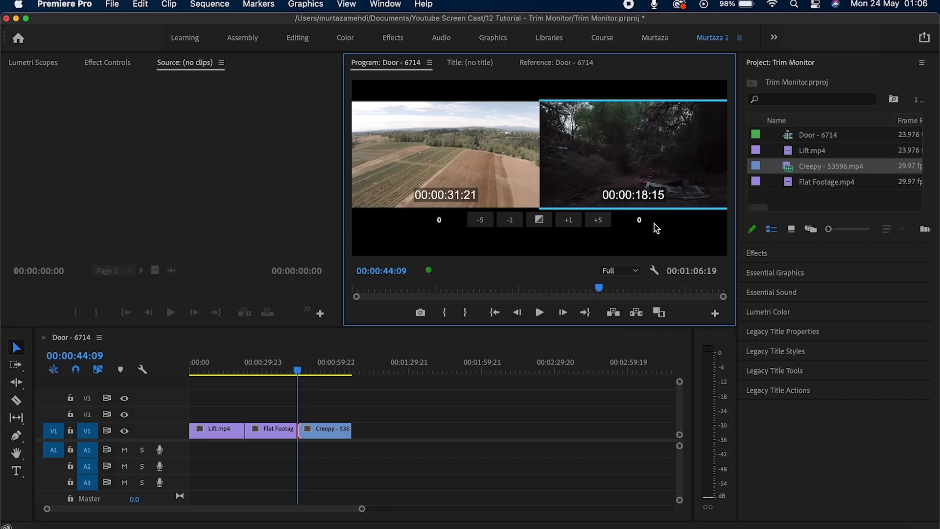
key(alt+Left)
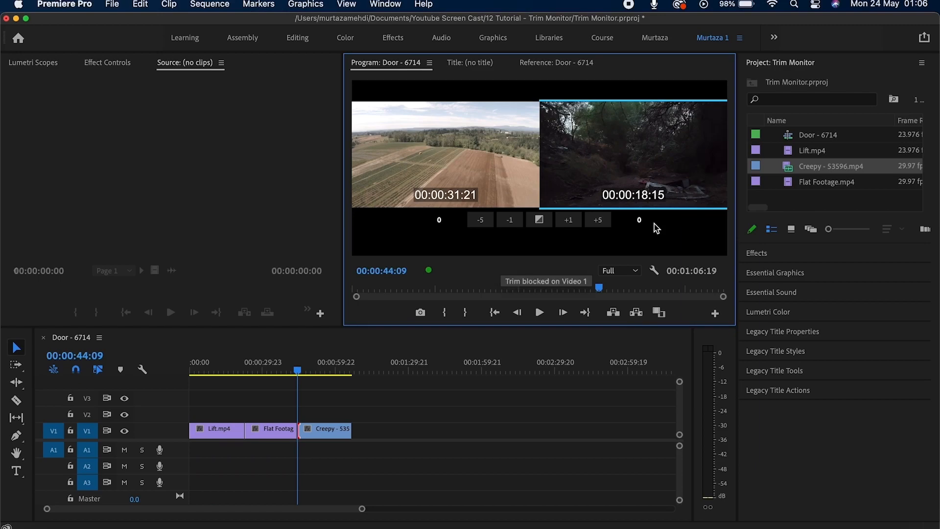
key(space)
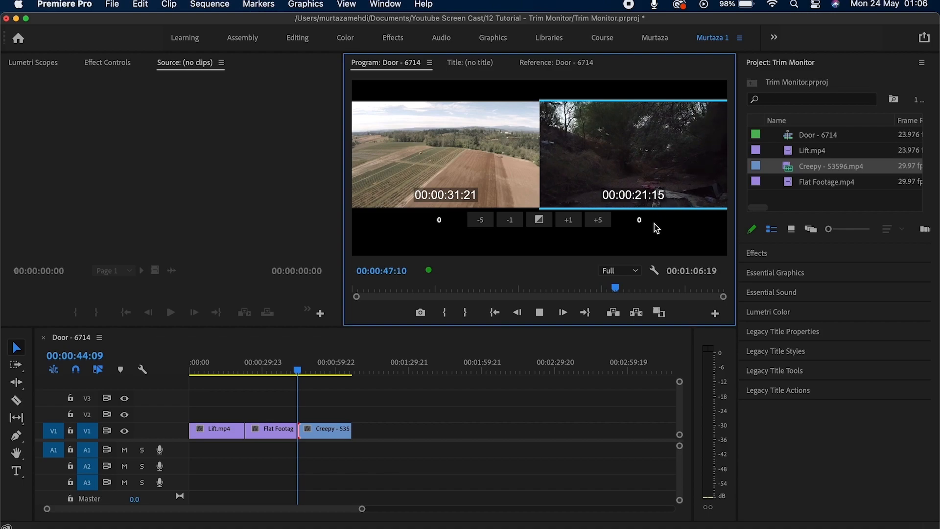
key(j)
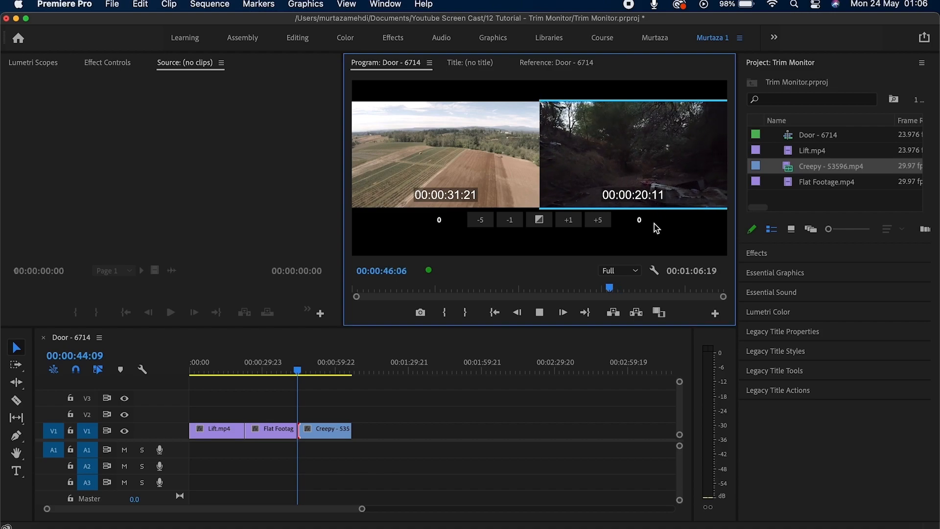
key(k)
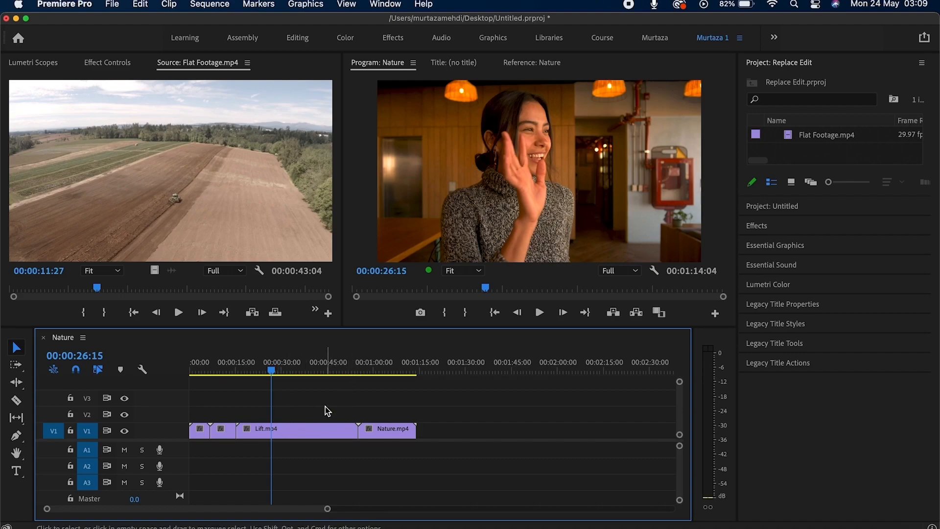
Razor Lift.mp4 at 00:00:26:15, return to Selection, and load Flat Footage.mp4 as source.
click(317, 435)
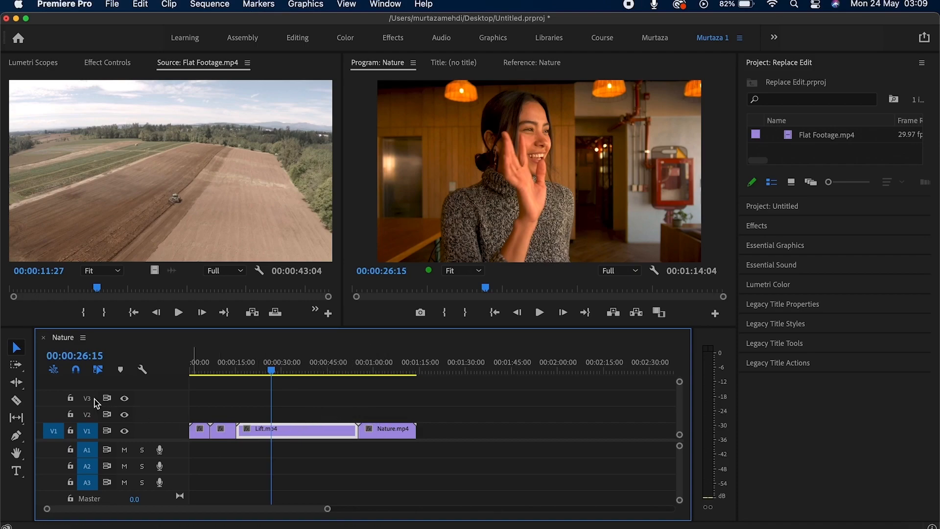
click(18, 407)
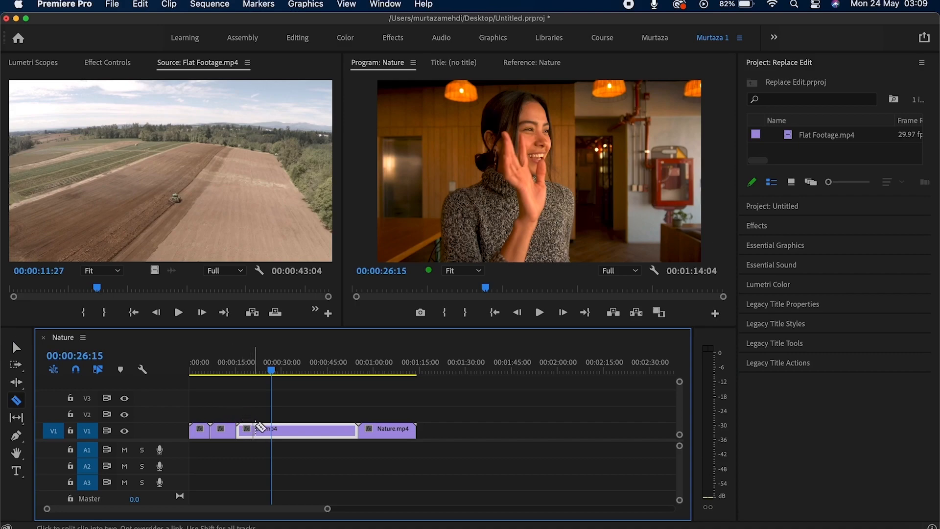
click(274, 433)
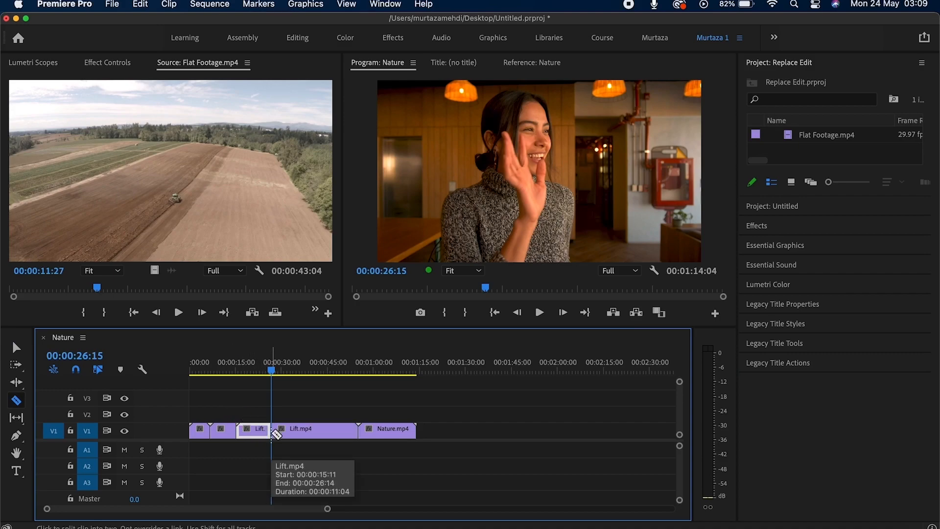
key(v)
double_click(793, 142)
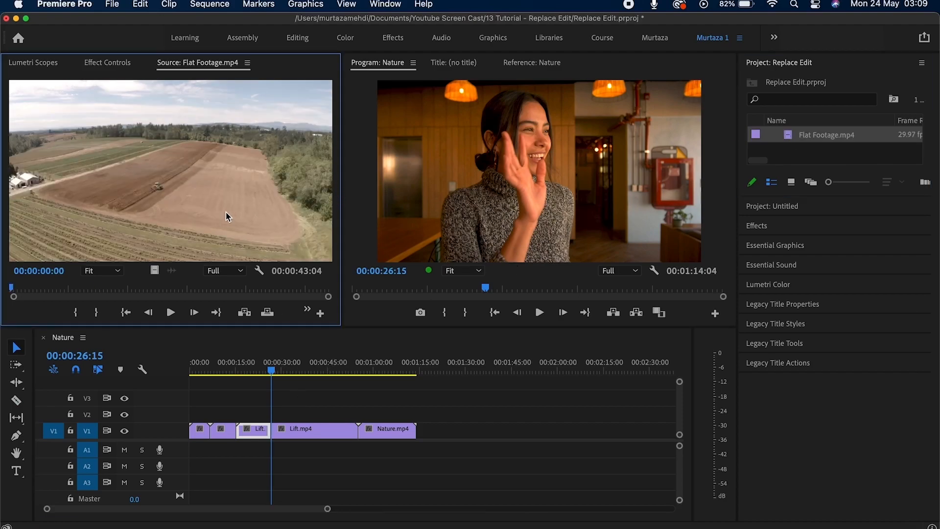
Set Flat Footage's source In at 00:00:10:07, then trial-replace Lift.mp4 and undo it.
drag(106, 291, 88, 294)
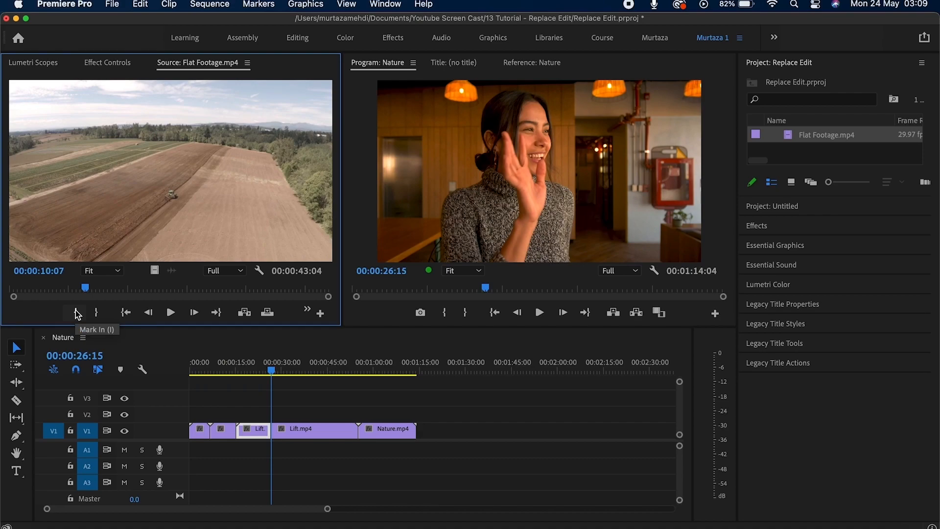
click(77, 313)
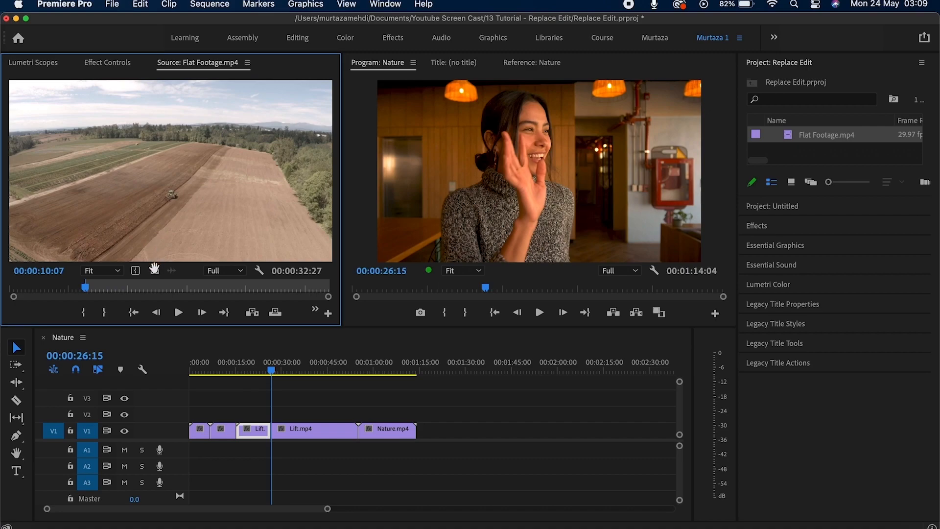
drag(234, 356, 305, 430)
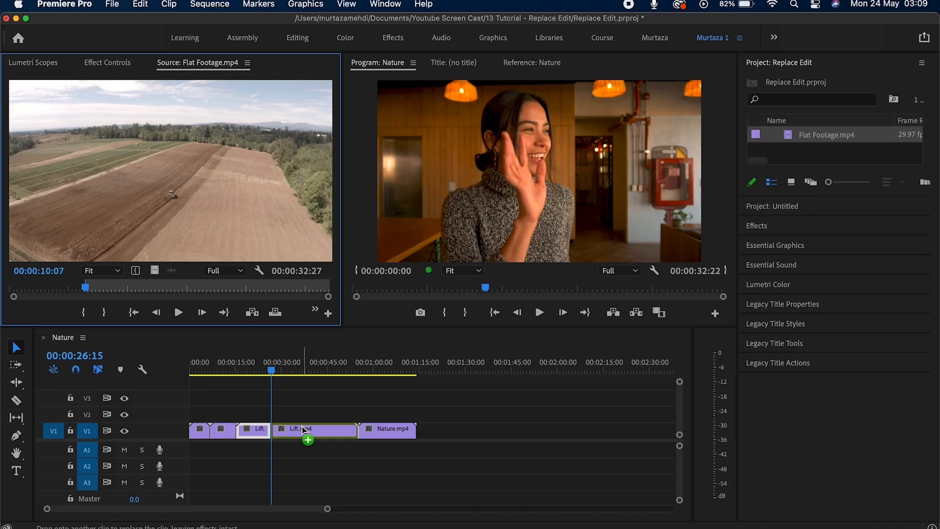
mouse_move(303, 430)
mouse_down()
mouse_move(295, 414)
mouse_move(301, 431)
mouse_up()
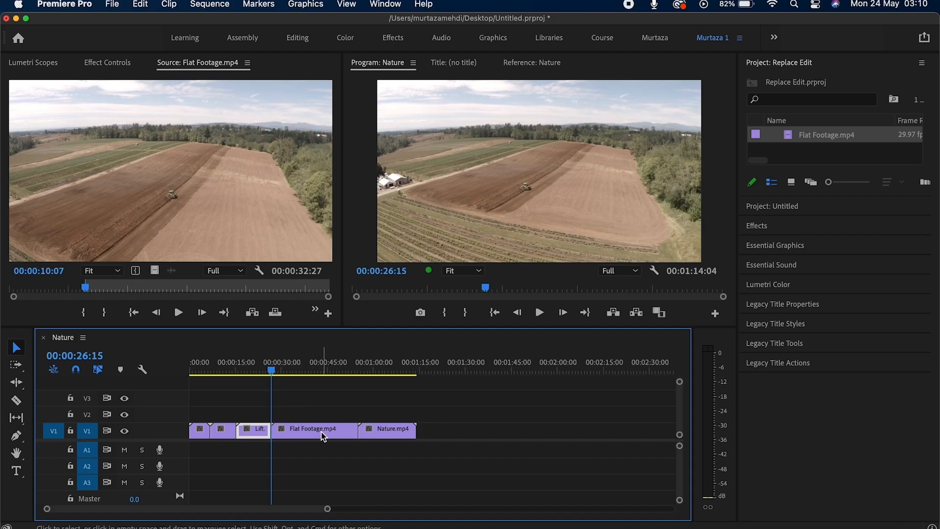
mouse_move(321, 432)
key(super+z)
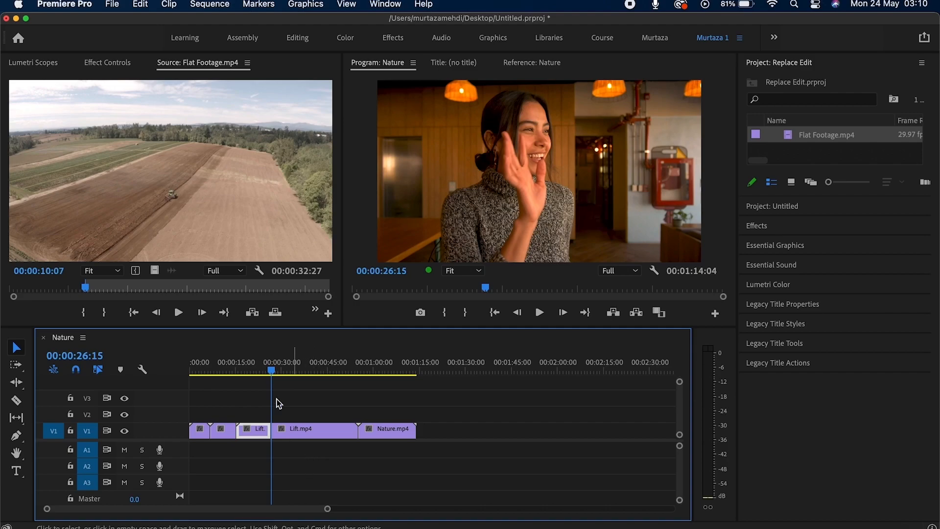
Clear the source In/Out marks and park the Flat Footage source at 00:00:10:12.
click(263, 219)
key(alt+x)
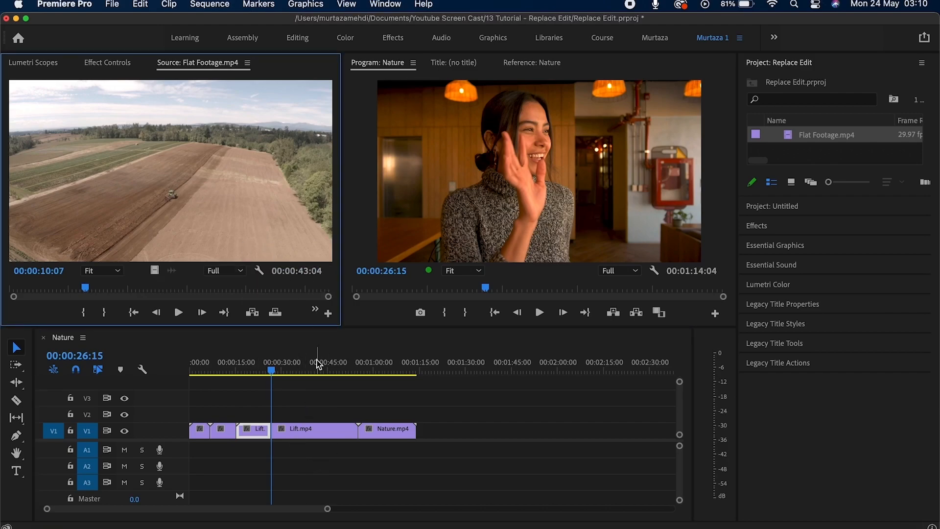
click(313, 405)
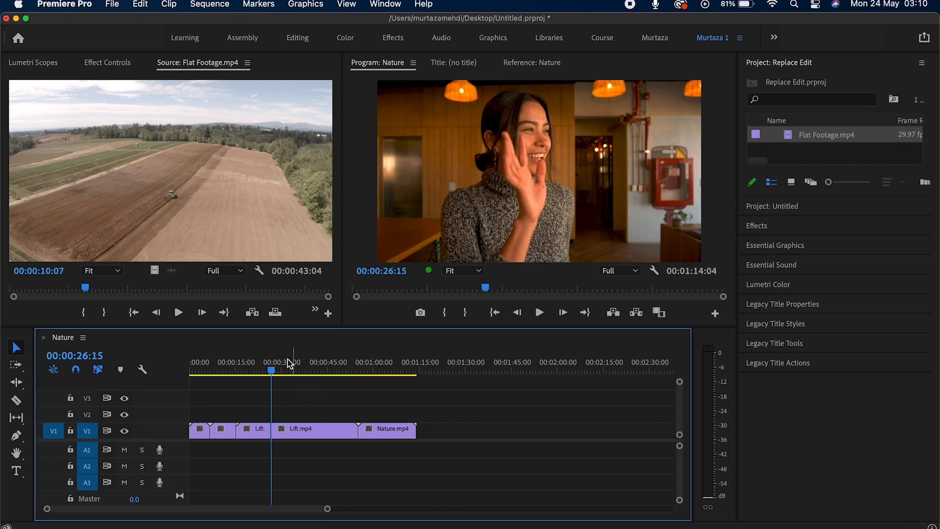
click(88, 289)
drag(88, 290, 86, 293)
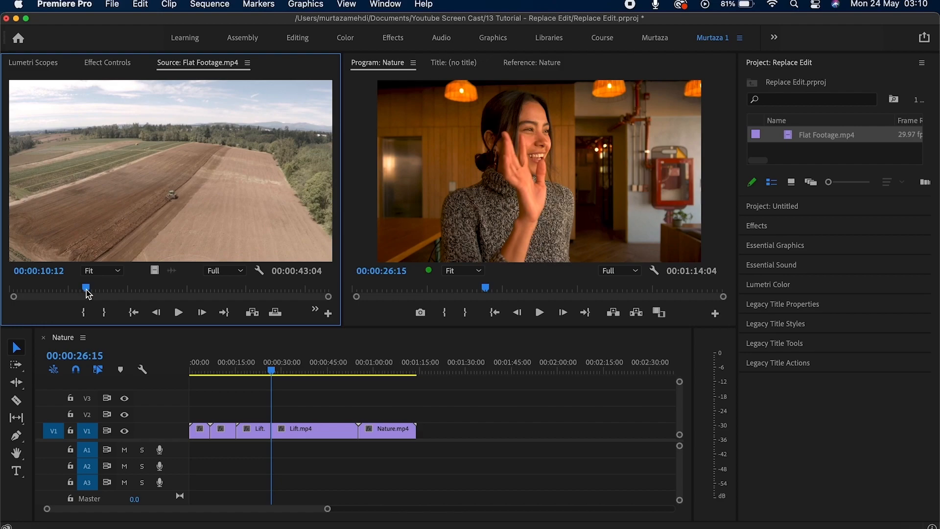
Replace Lift.mp4 with the source clip using From Source Monitor, Match Frame.
click(313, 391)
click(319, 425)
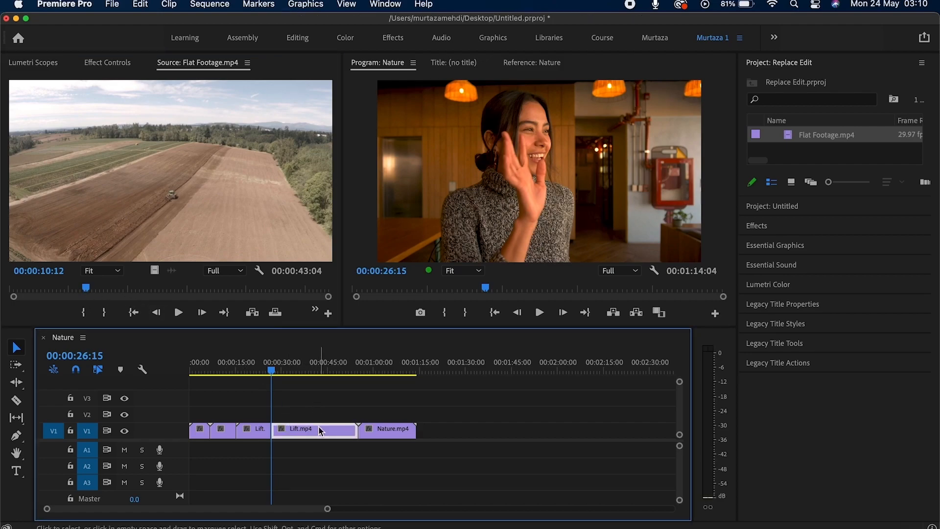
right_click(321, 431)
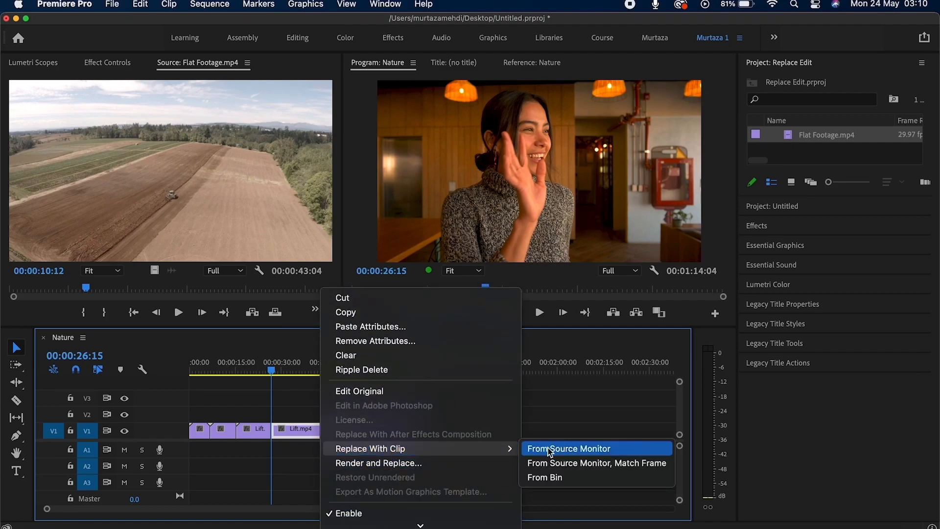
click(592, 465)
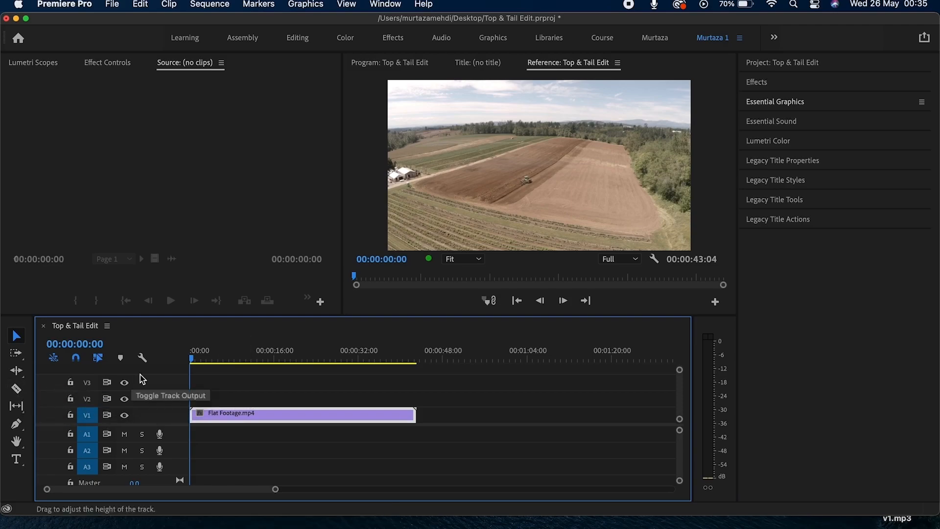
Ripple-trim Flat Footage.mp4's head up to the playhead at 00:00:05:02 with Q.
drag(194, 361, 222, 362)
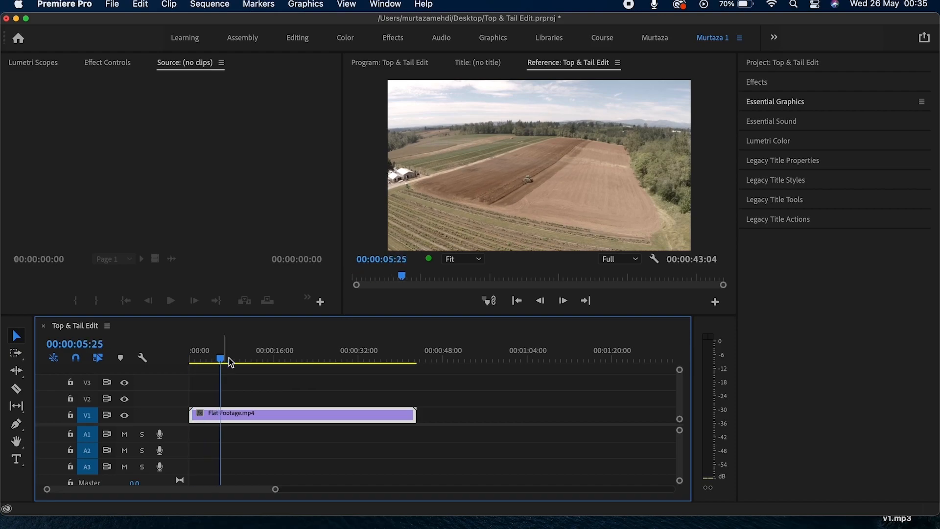
key(space)
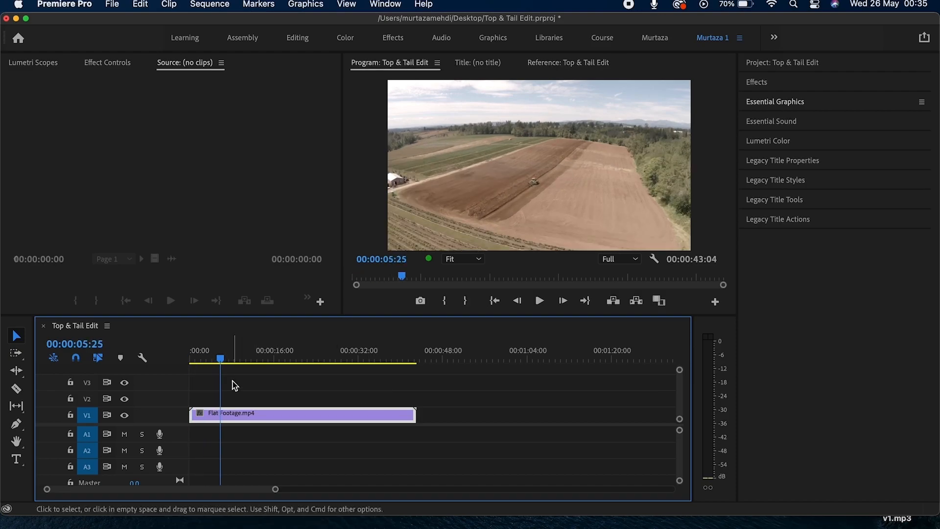
drag(220, 361, 241, 361)
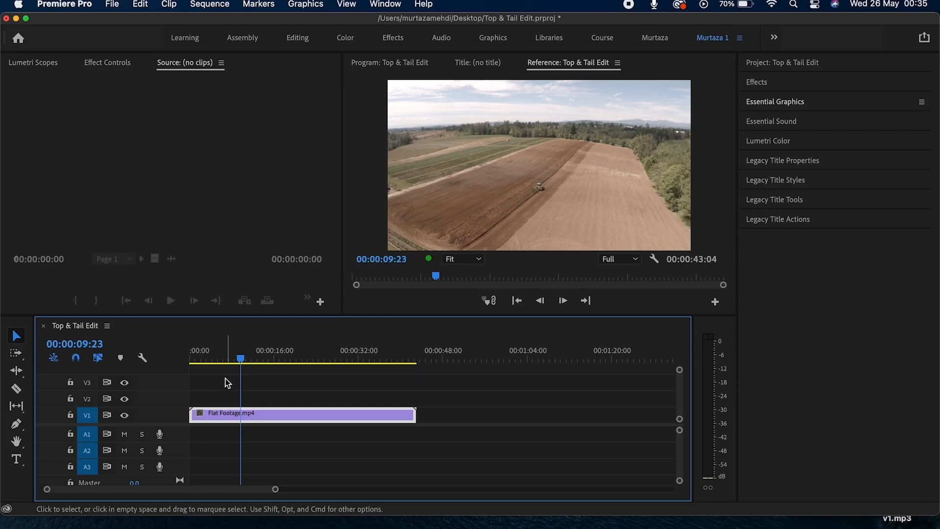
key(q)
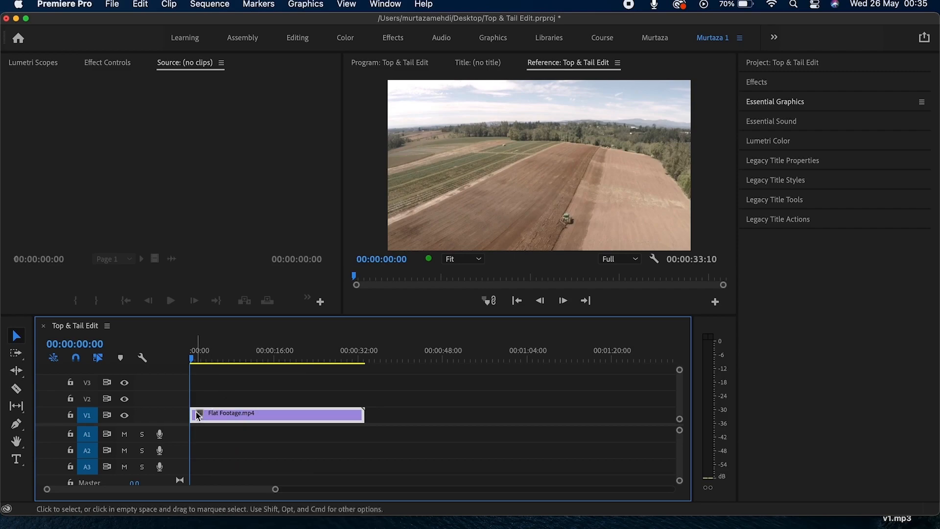
Trim the clip's tail at 00:00:26:29 with W.
click(193, 360)
drag(194, 363, 336, 362)
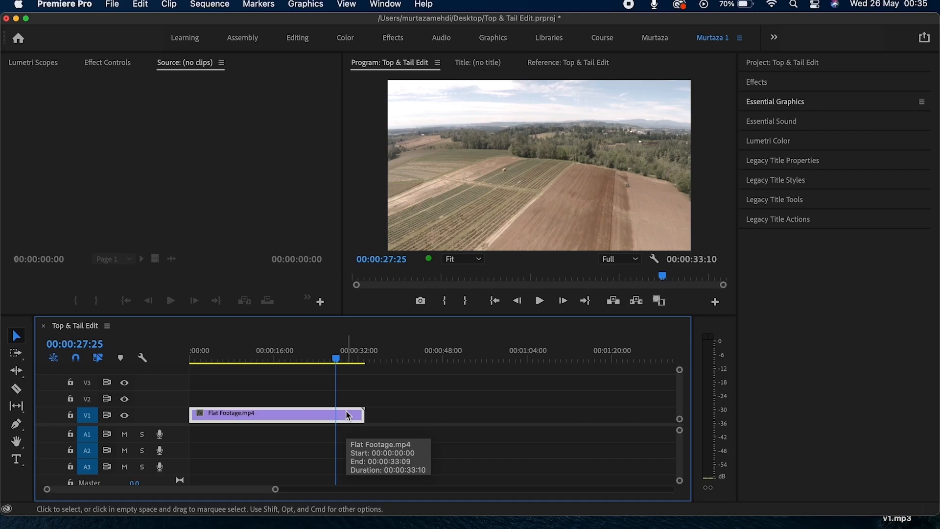
drag(332, 361, 332, 363)
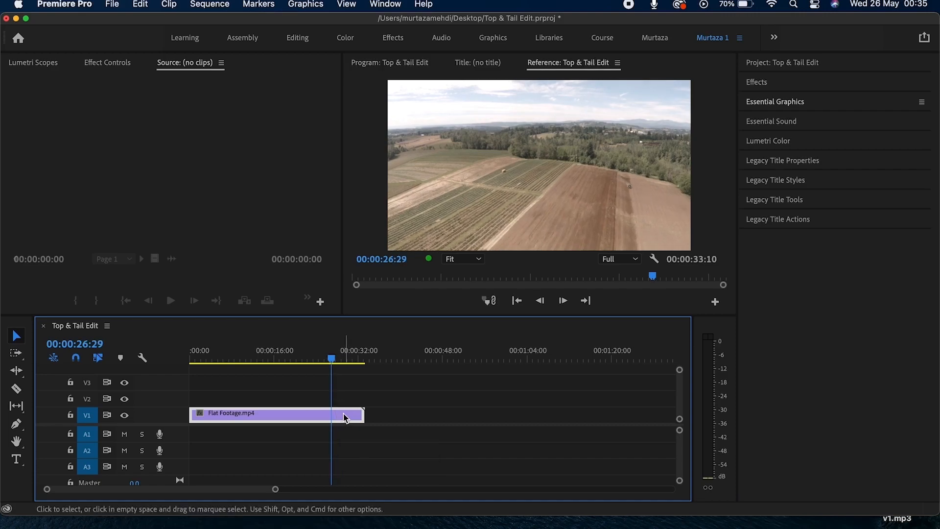
key(w)
drag(333, 367, 302, 367)
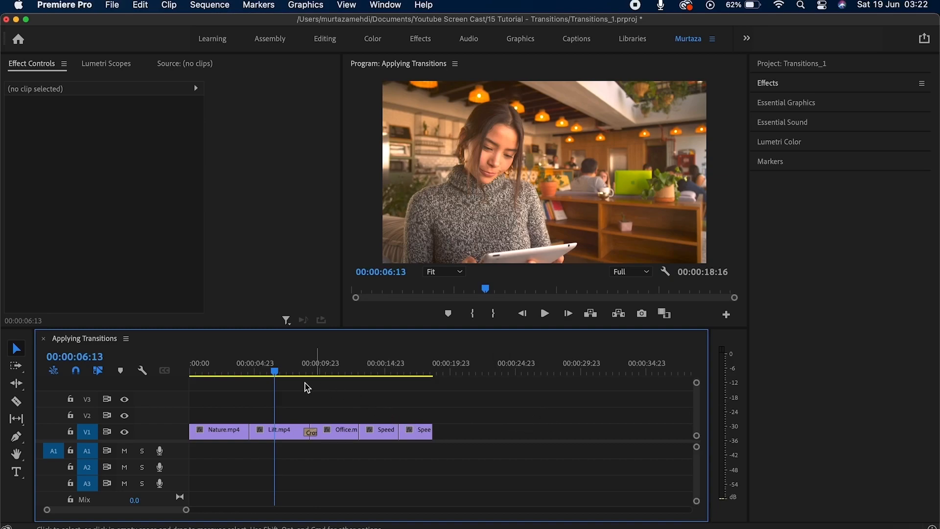
Play the sequence from 00:00:05:20, stopping inside Office.mp4, and show the Effects panel.
drag(275, 372, 237, 373)
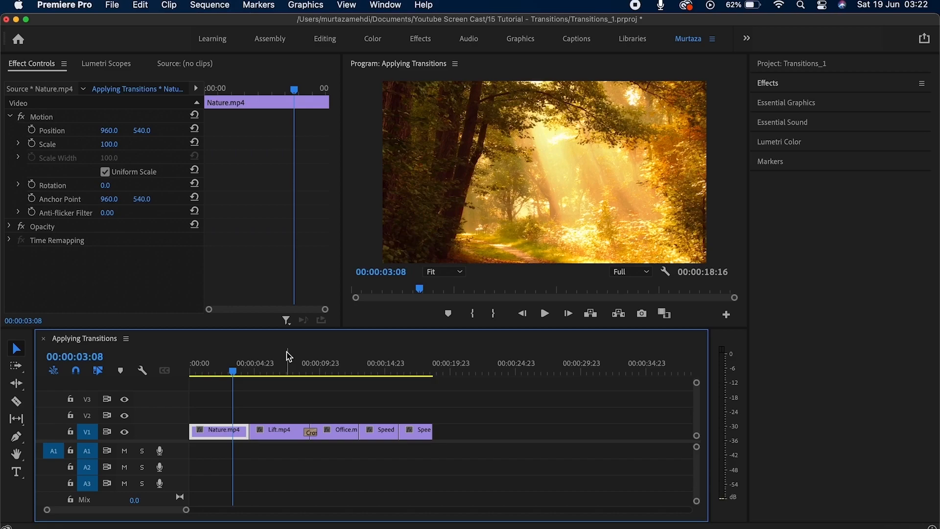
key(space)
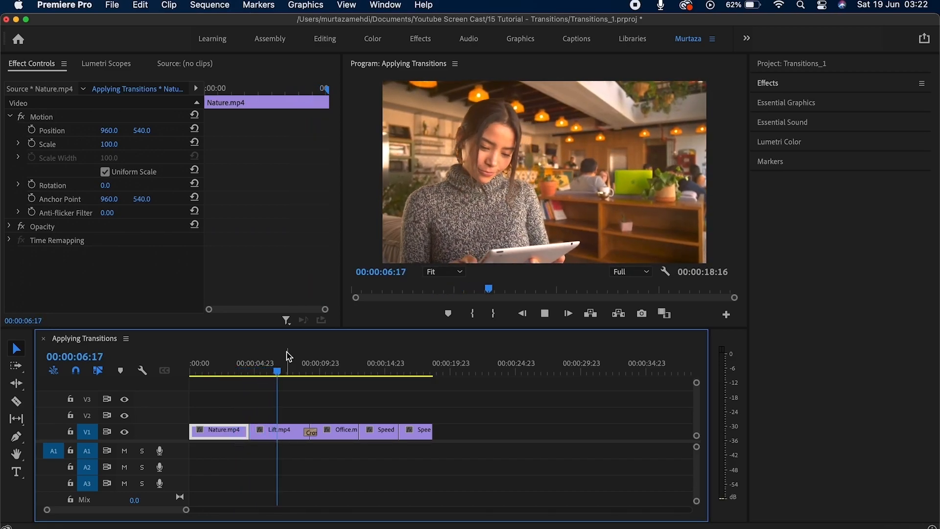
key(space)
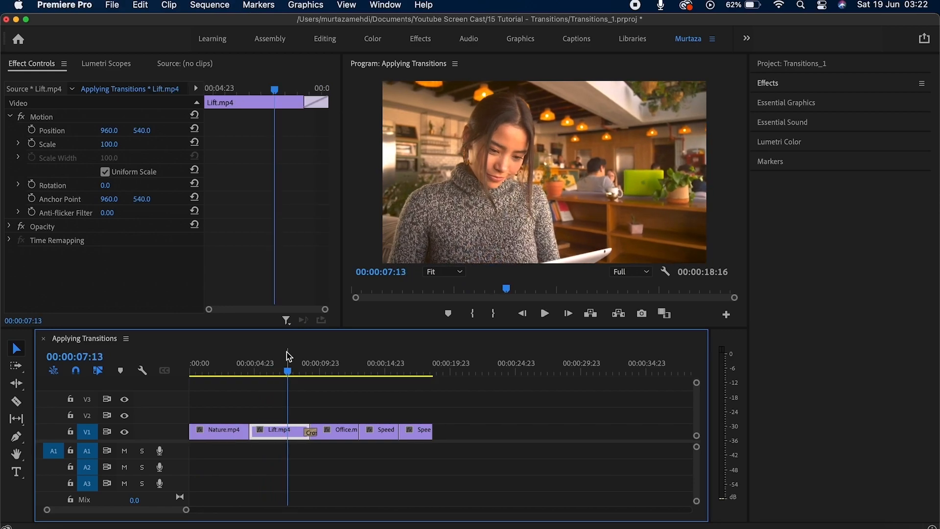
key(space)
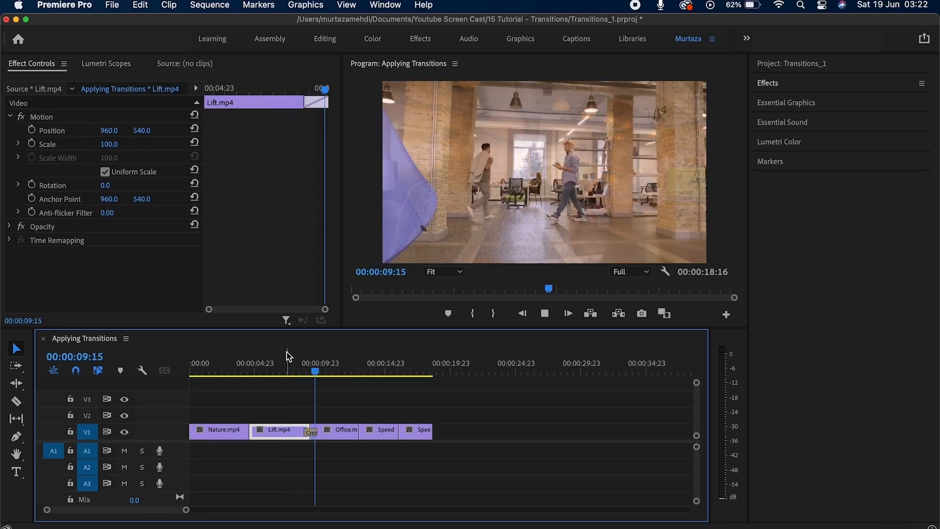
key(space)
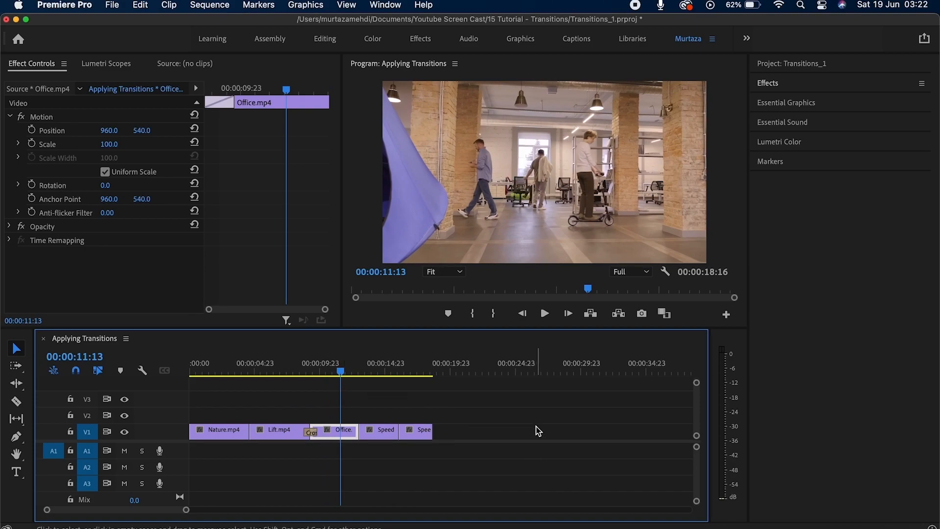
click(781, 88)
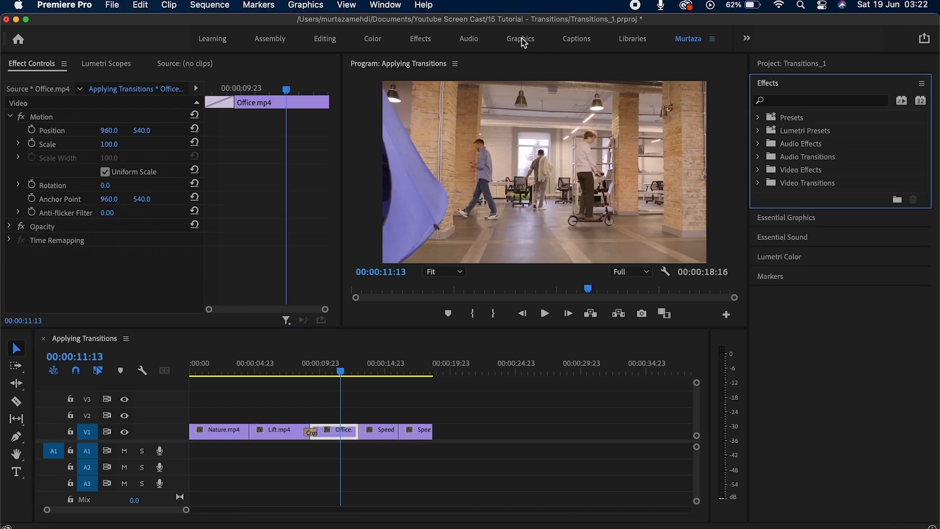
Bring up the Effects panel and expand Video Transitions > Dissolve.
click(389, 7)
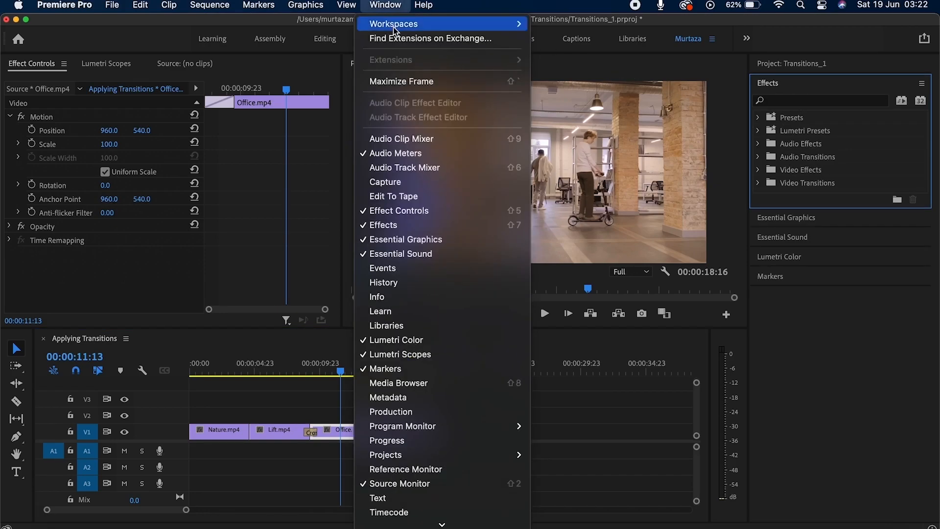
click(422, 226)
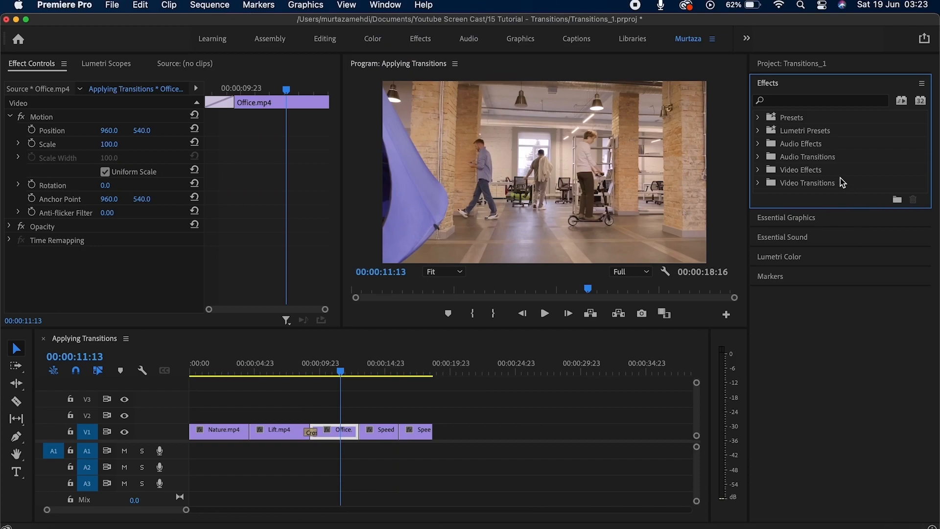
click(760, 184)
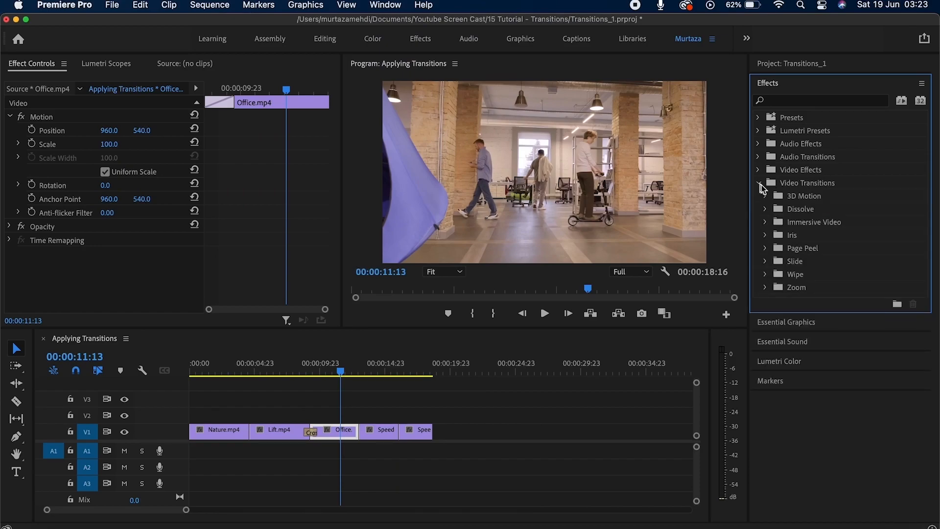
click(767, 209)
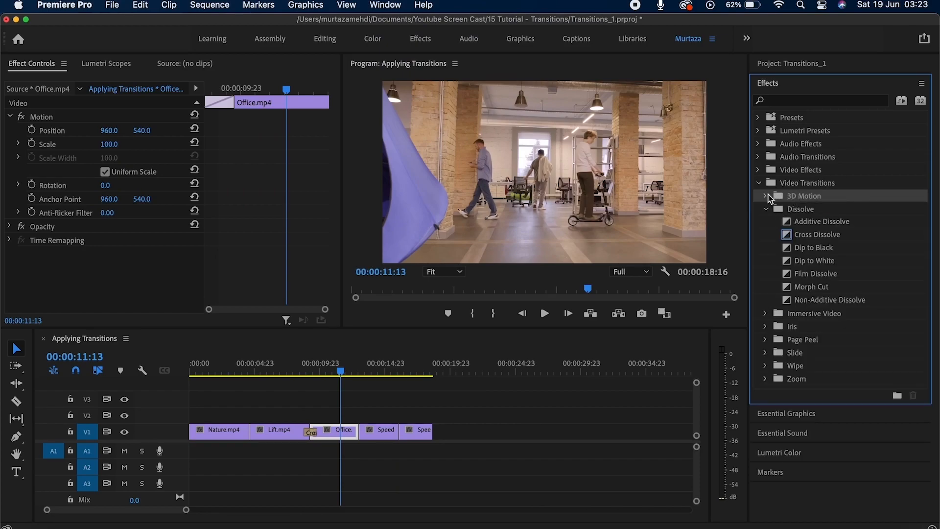
click(766, 196)
click(766, 196)
Drag a Cross Dissolve onto the cut after Office.mp4 and zoom in.
click(835, 236)
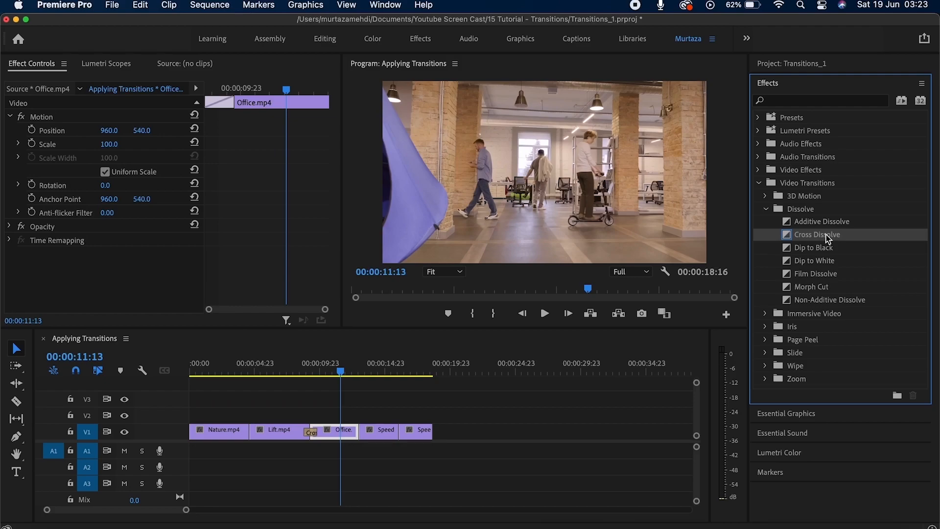
drag(829, 239, 375, 407)
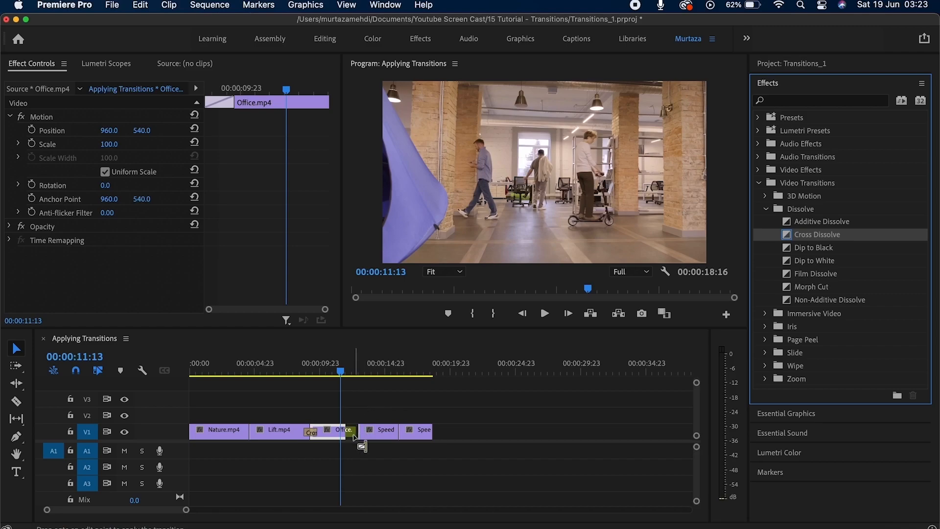
drag(355, 437, 360, 437)
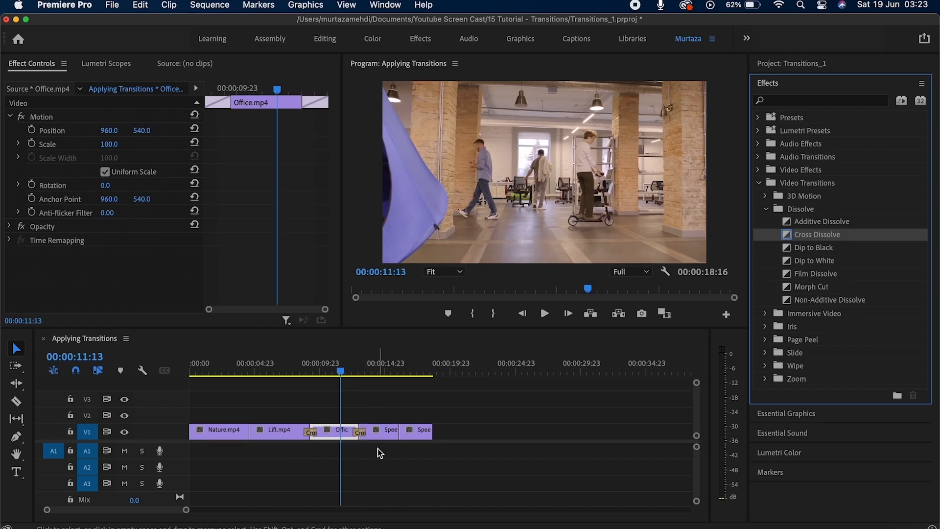
key(=)
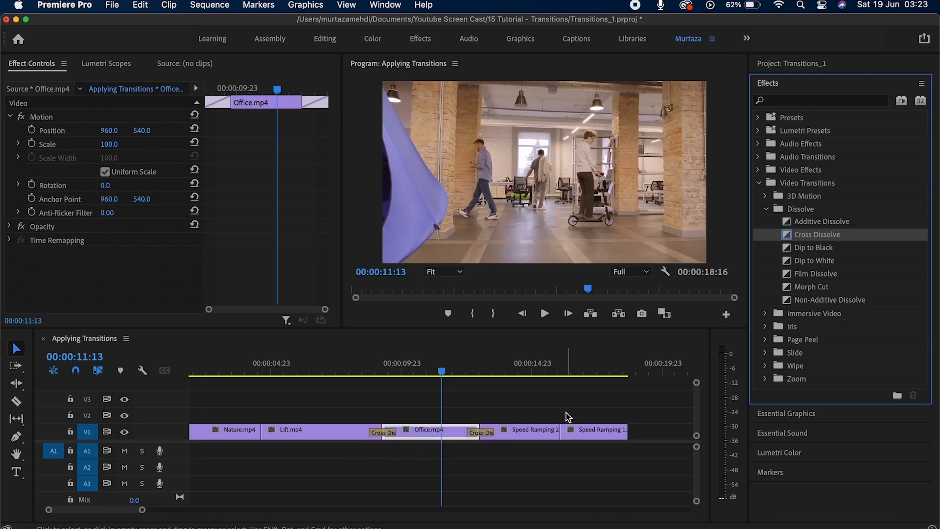
Preview the Office.mp4 dissolve several times, stopping at 13:18.
key(space)
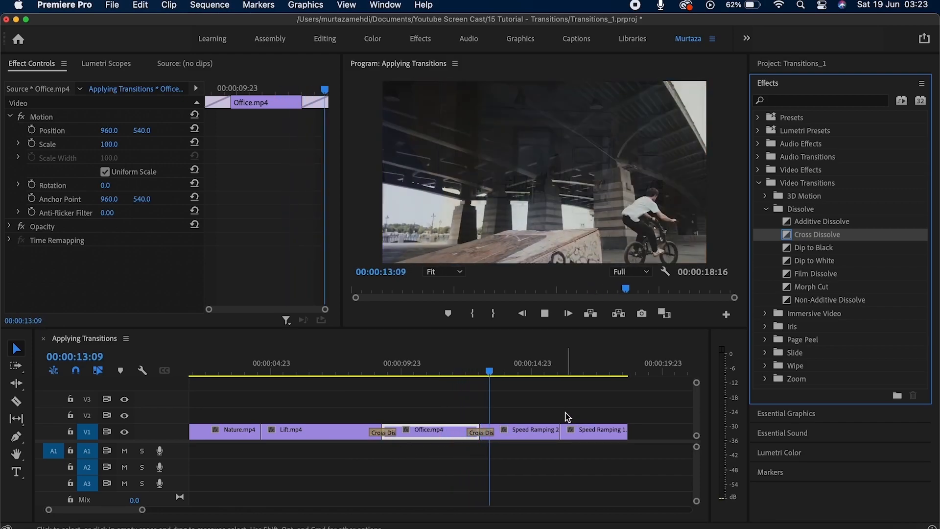
key(space)
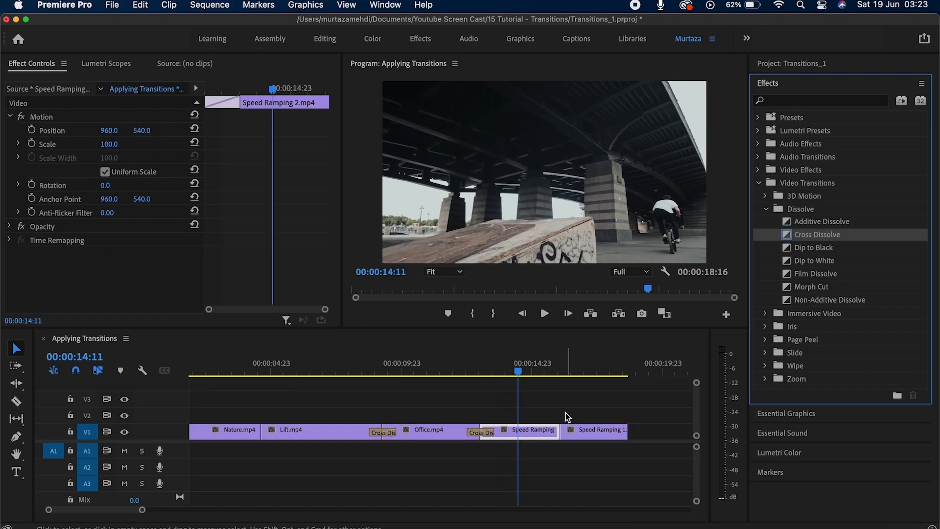
drag(515, 372, 442, 381)
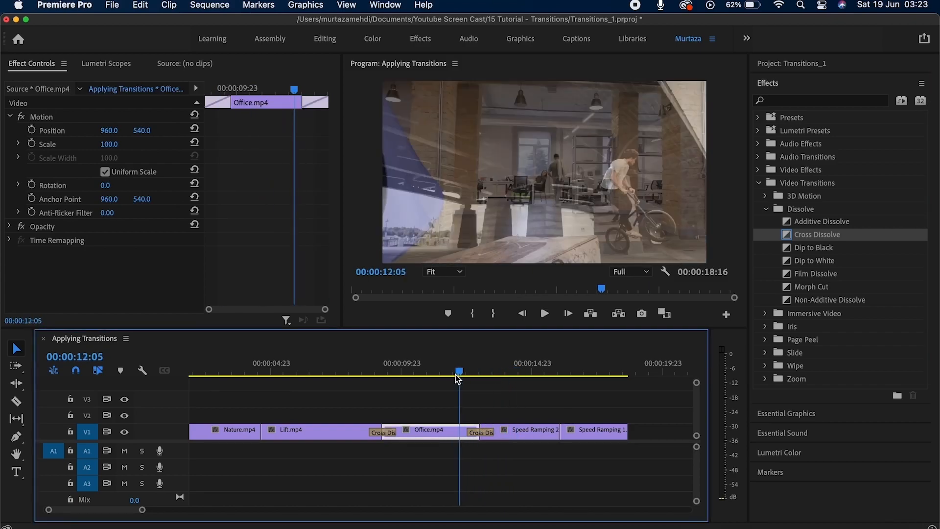
key(space)
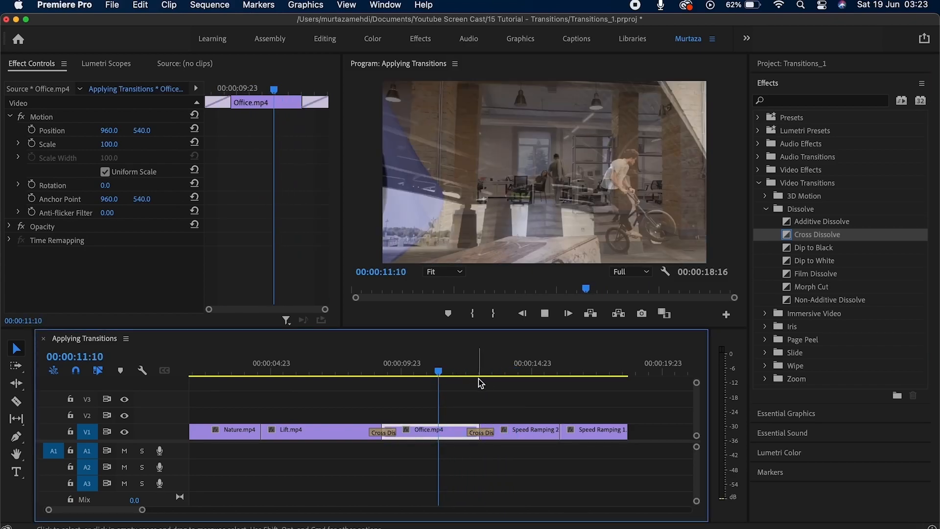
key(space)
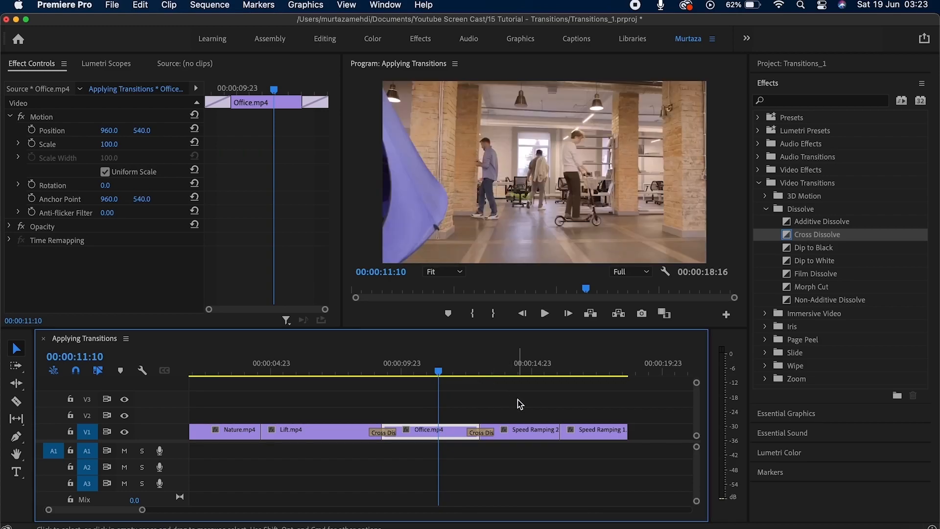
click(518, 400)
key(space)
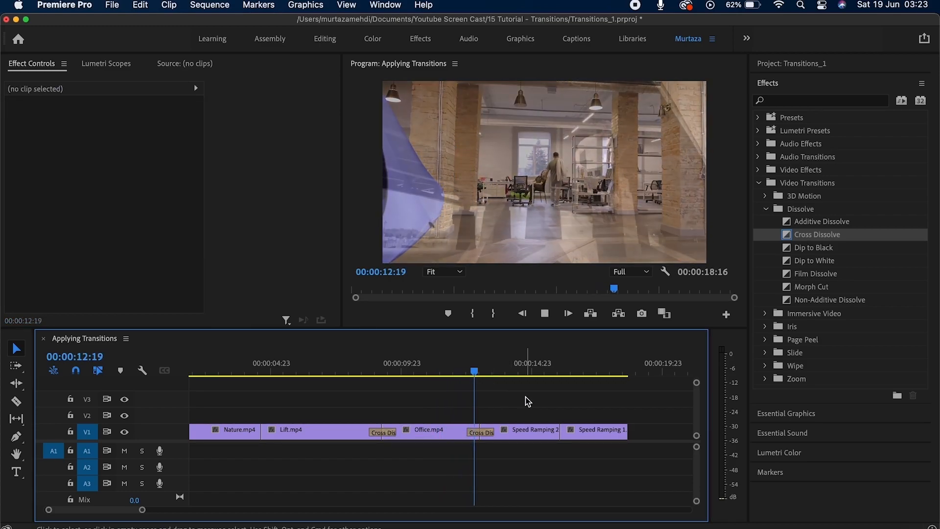
key(space)
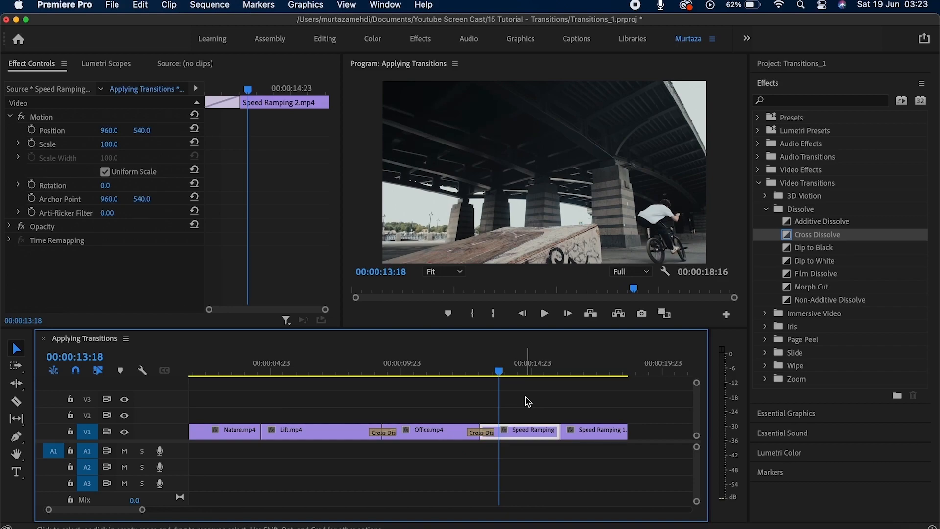
Apply the default Cross Dissolve to the cut after Speed Ramping 2 with Cmd+D.
click(557, 432)
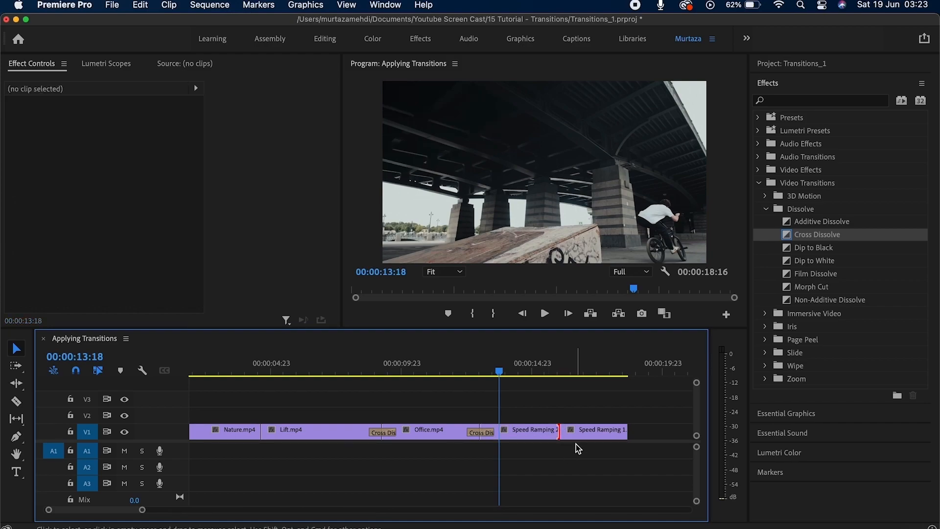
key(super+d)
key(equal)
key(equal)
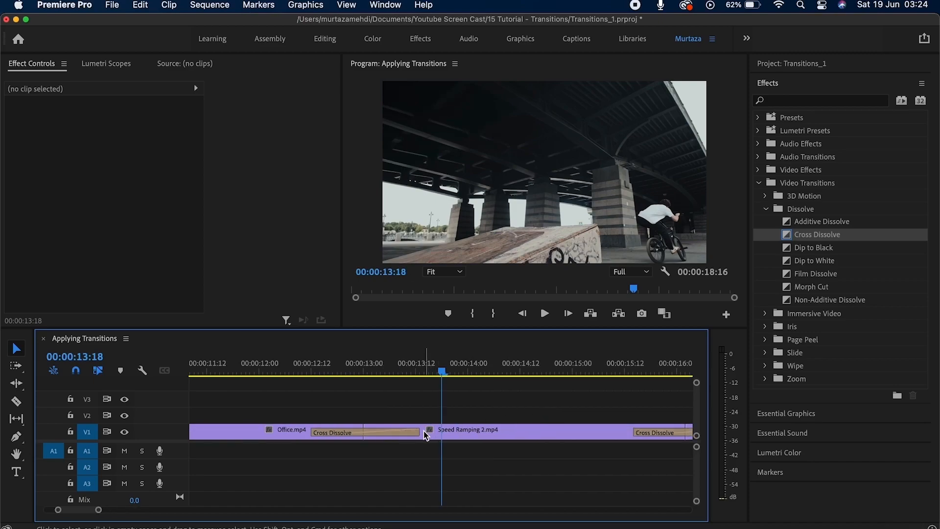
Shorten the Cross Dissolve after Office and replace it with a Dip to Black.
drag(420, 434, 392, 430)
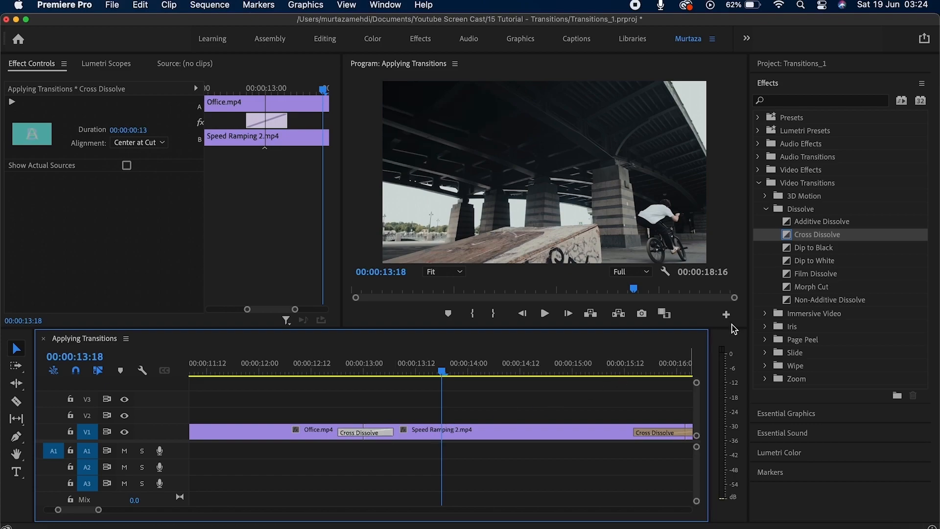
click(824, 248)
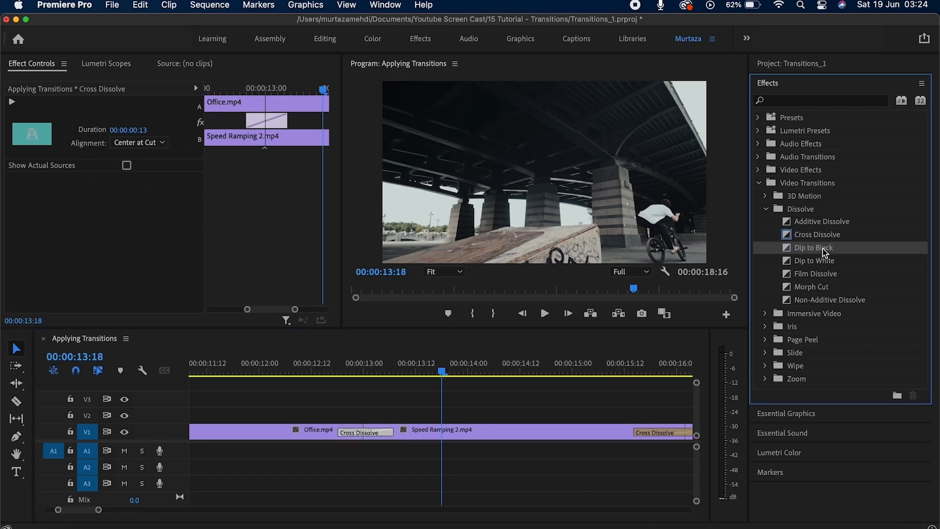
drag(823, 249, 369, 436)
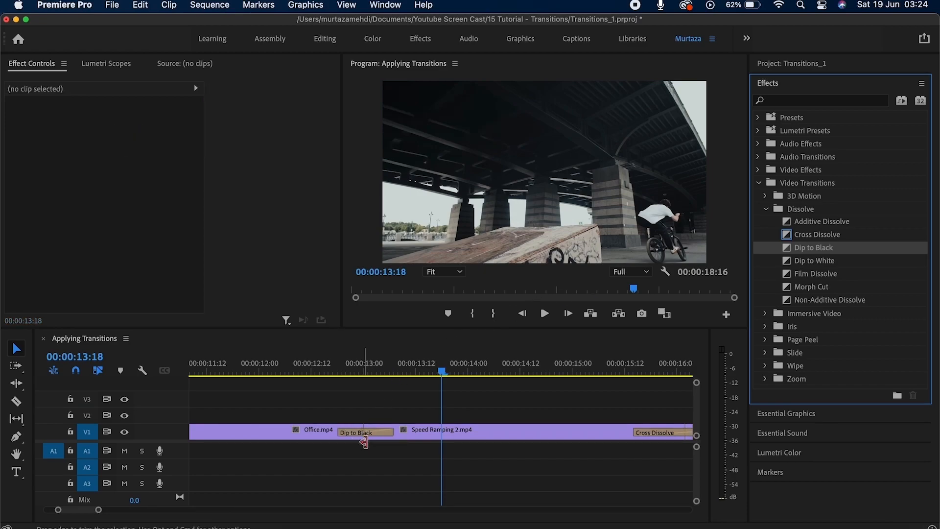
key(minus)
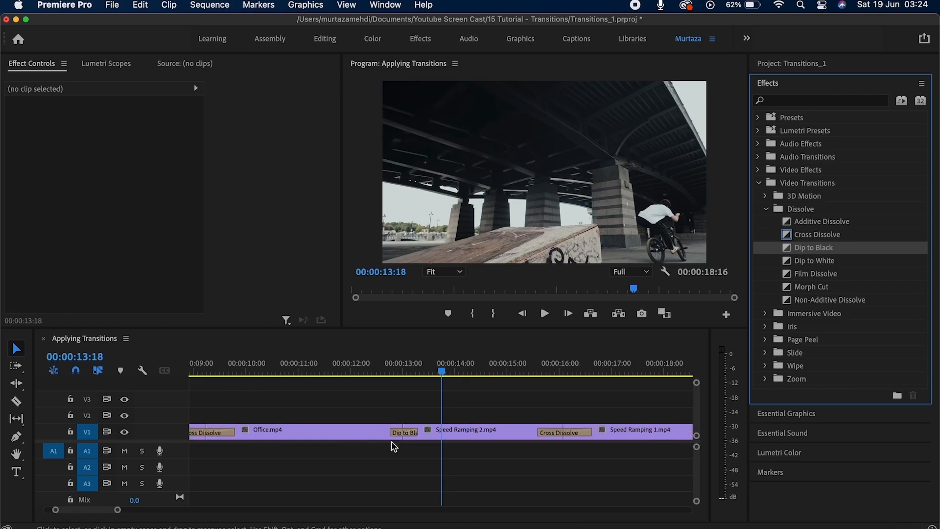
key(minus)
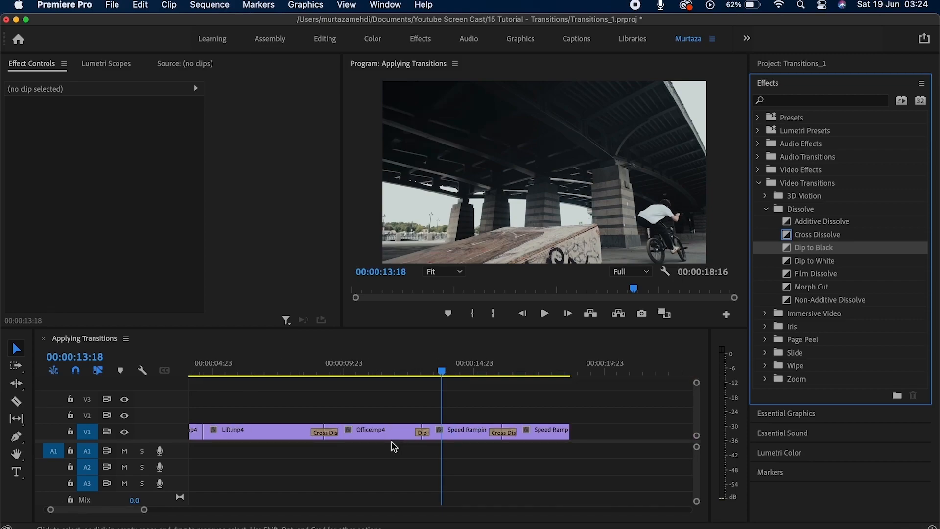
key(minus)
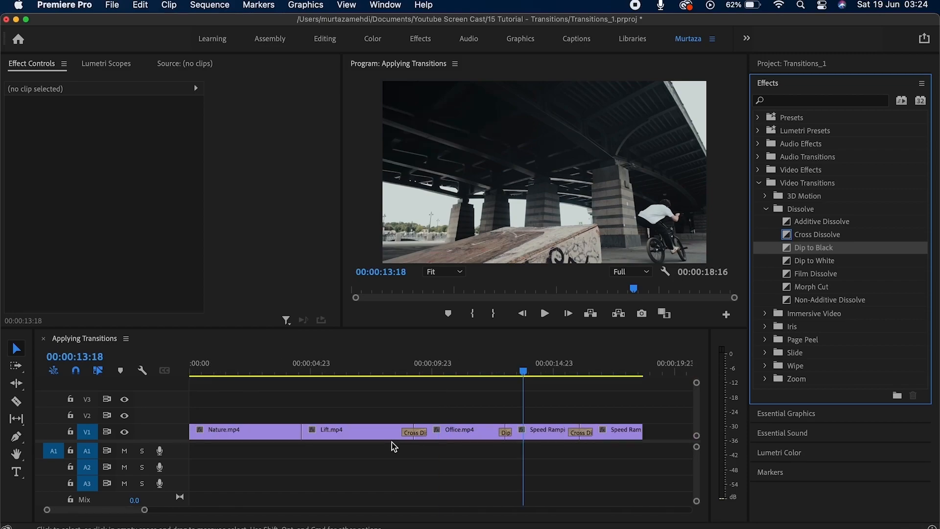
click(612, 460)
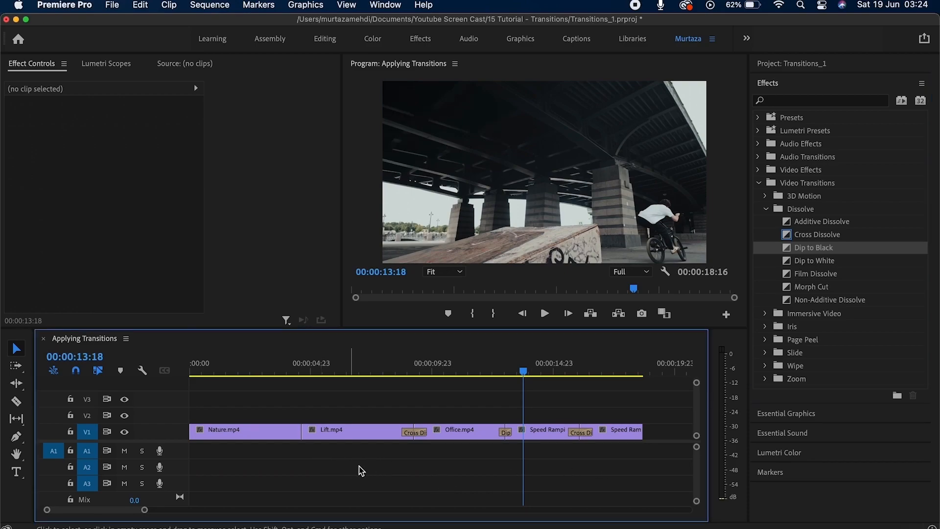
Apply default transitions to all selected V1 clips via the Sequence menu, then pick Dip to Black.
drag(665, 412, 239, 451)
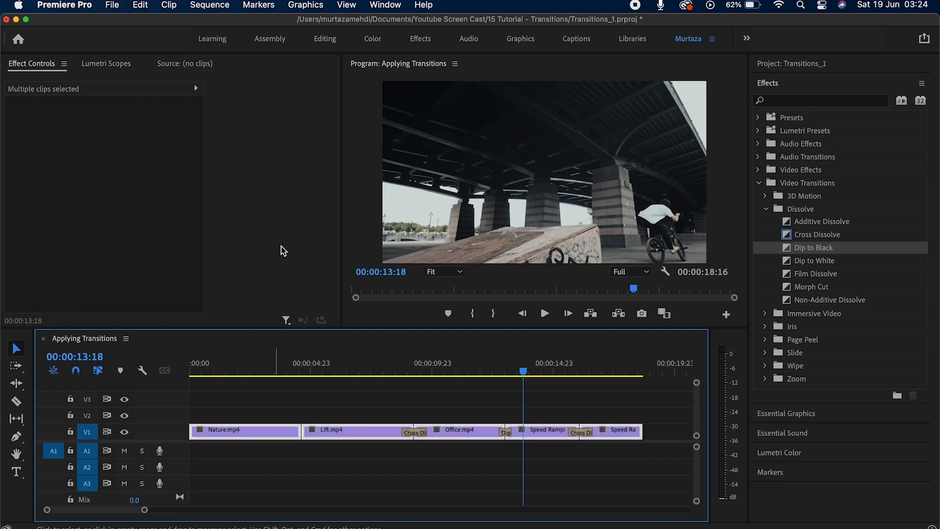
click(210, 5)
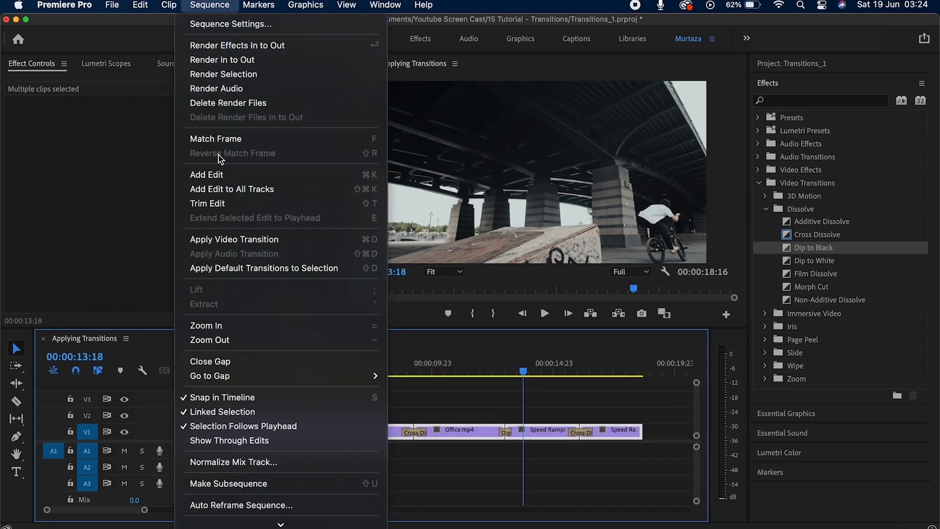
click(245, 247)
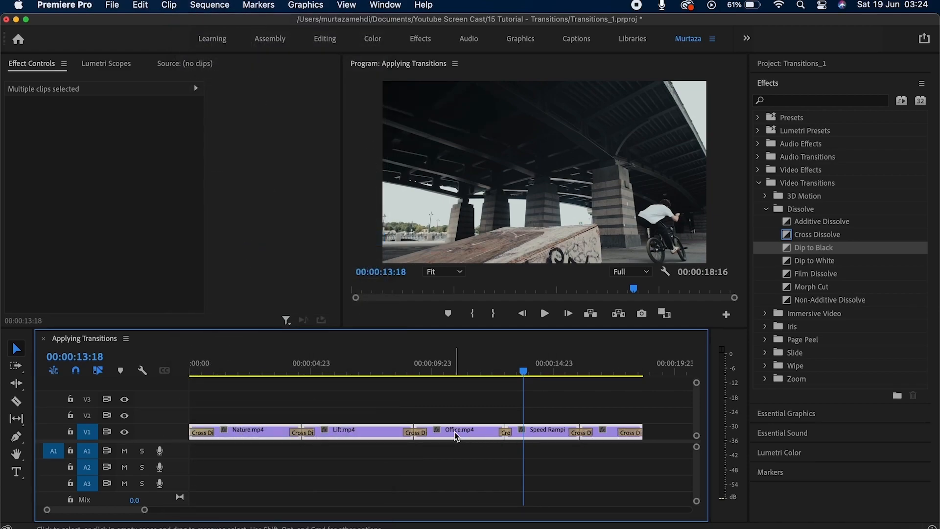
click(471, 473)
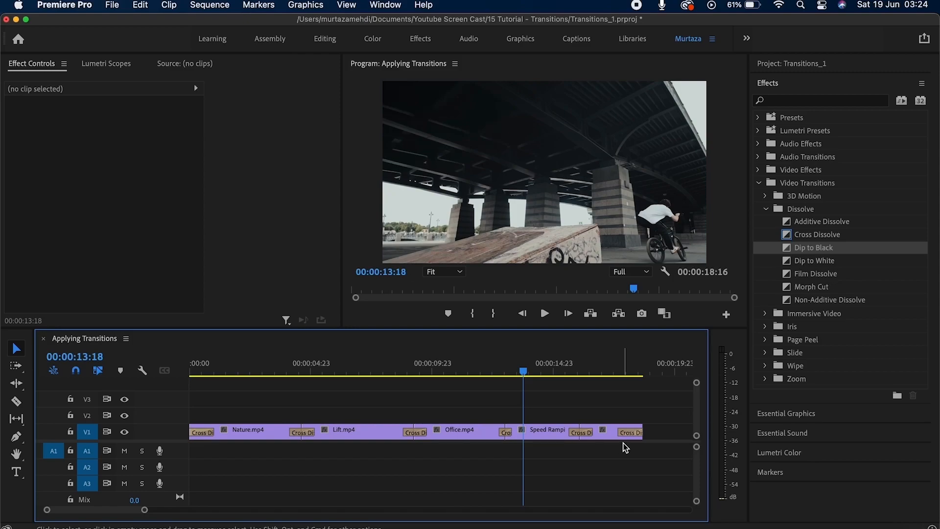
click(824, 250)
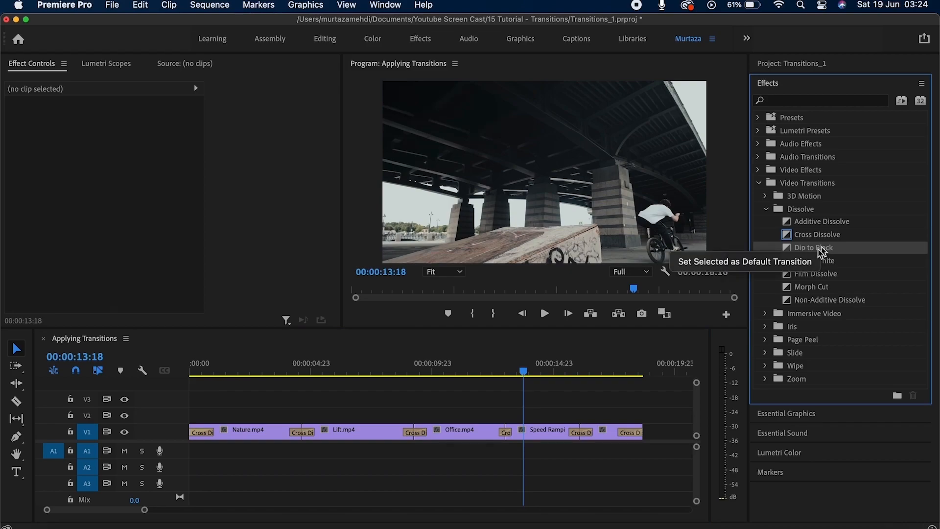
Set Dip to Black as default and swap the closing Cross Dissolve for it.
click(778, 263)
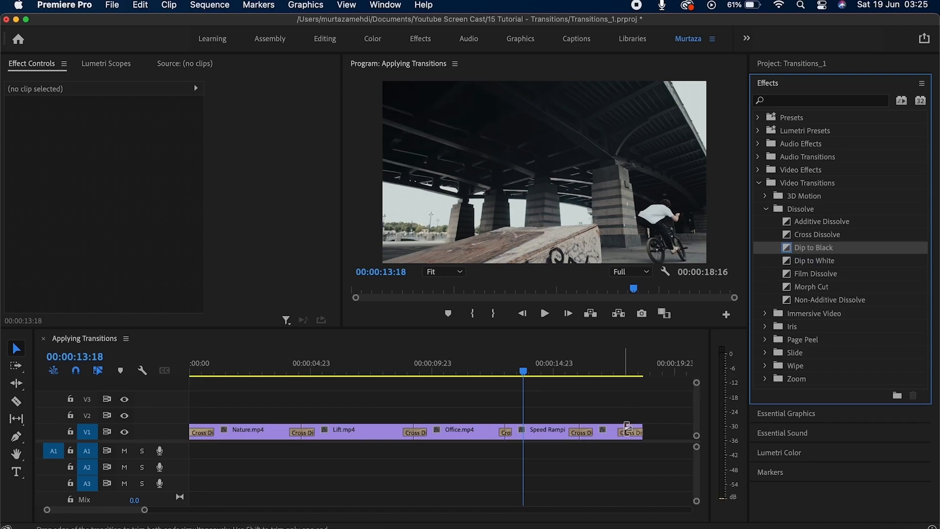
click(627, 434)
key(Delete)
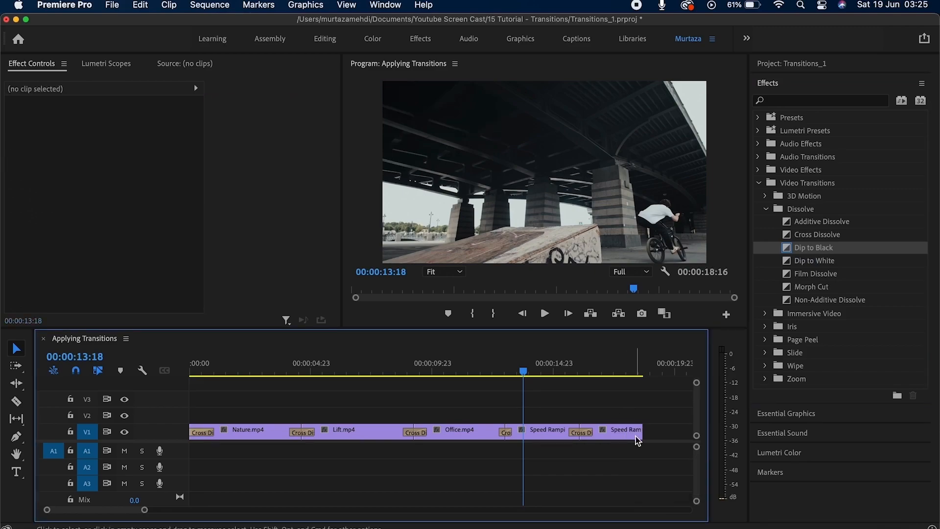
click(641, 433)
key(super+d)
click(635, 435)
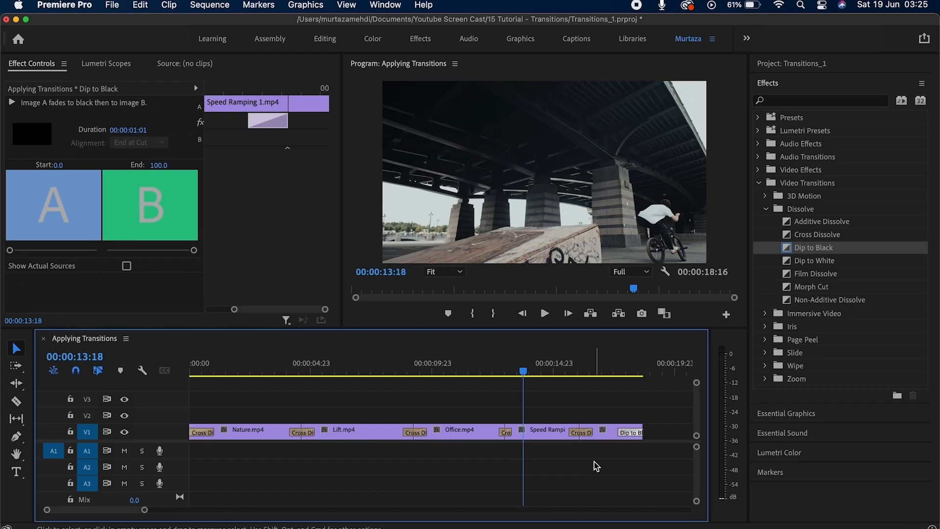
Preview the sequence ending several times to check the fade to black.
key(space)
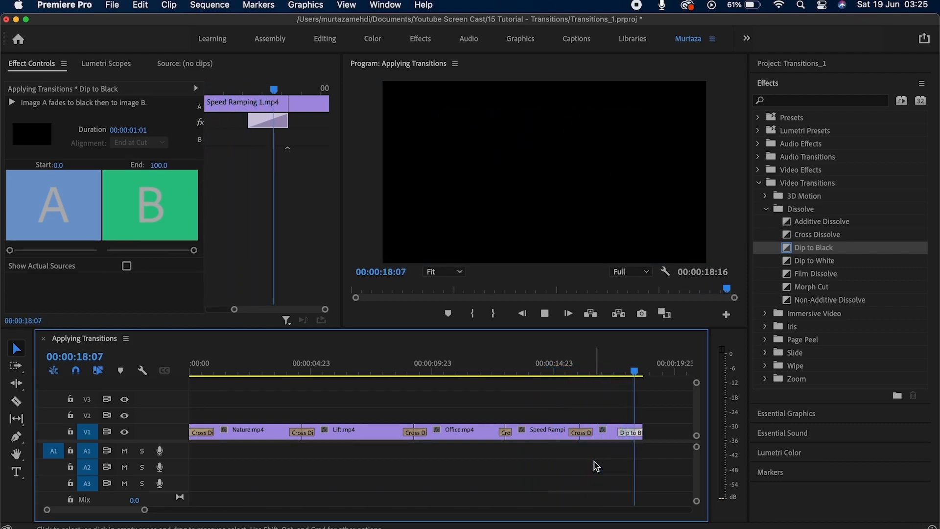
key(space)
key(Up)
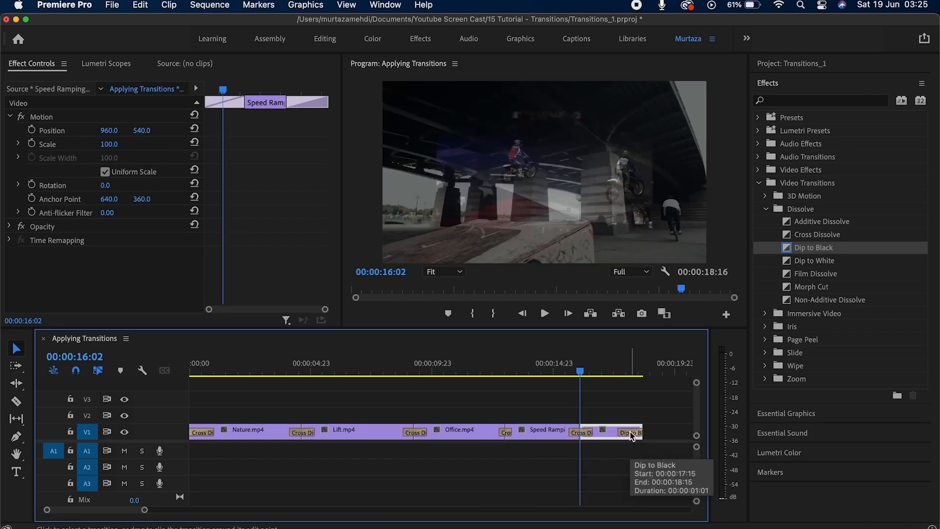
key(space)
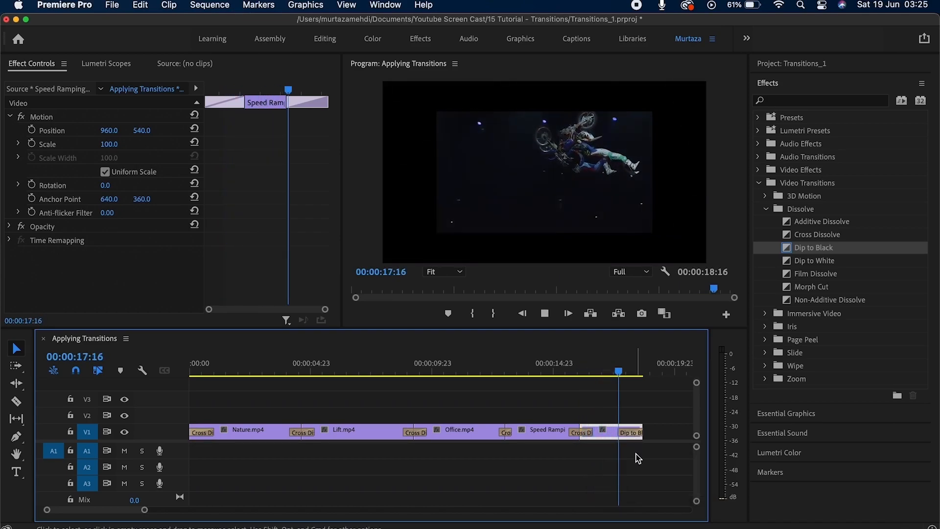
key(space)
key(Up)
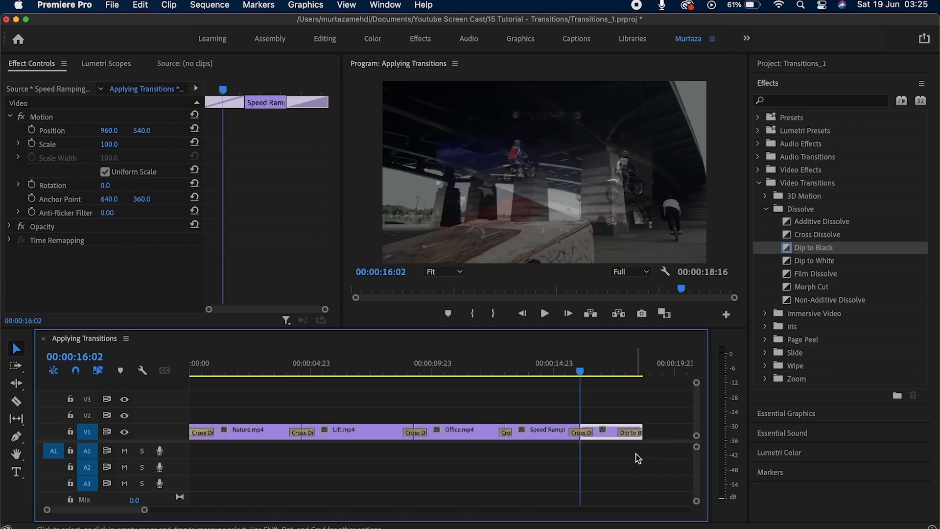
click(637, 432)
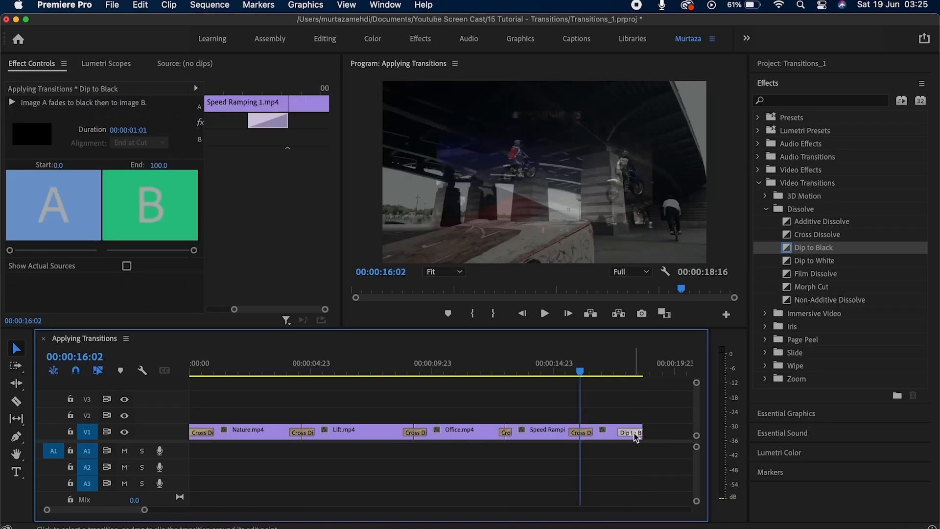
key(space)
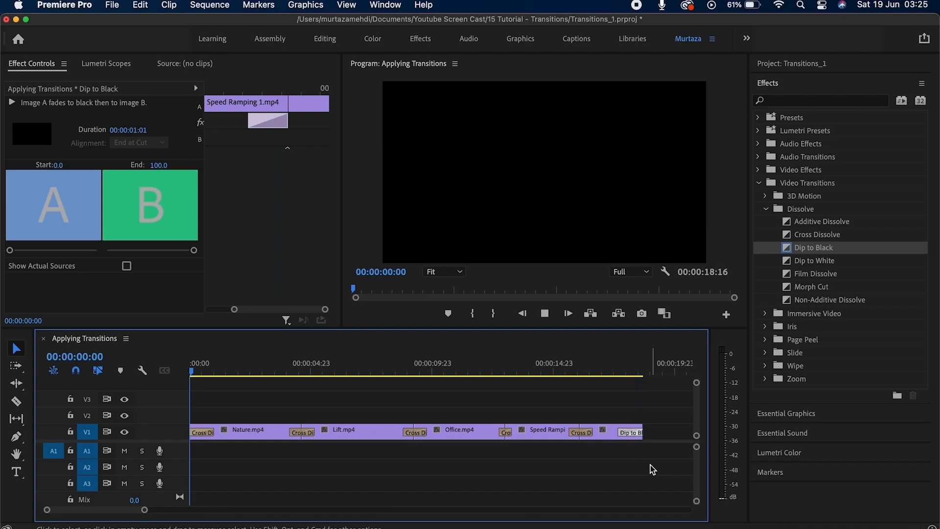
click(615, 432)
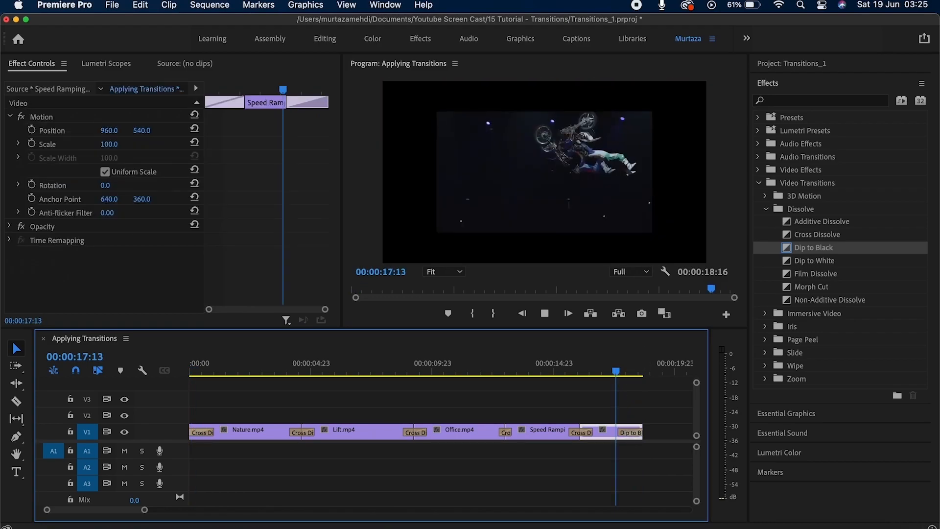
key(space)
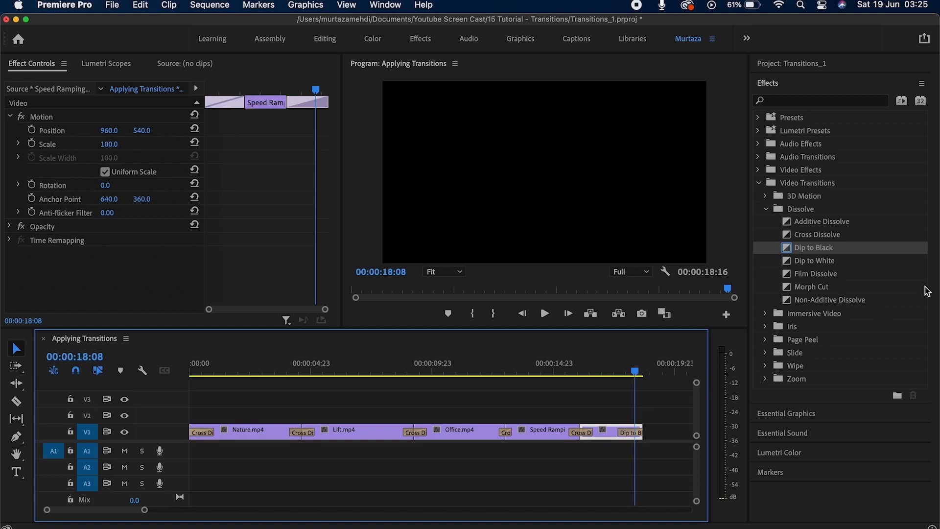
Expand the 3D Motion, Immersive Video and Iris transition categories.
click(765, 197)
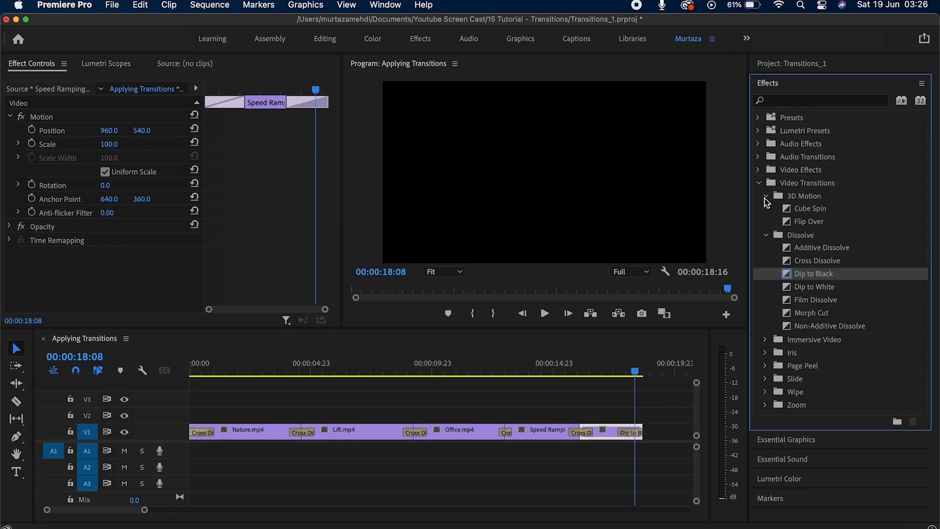
click(775, 341)
click(766, 339)
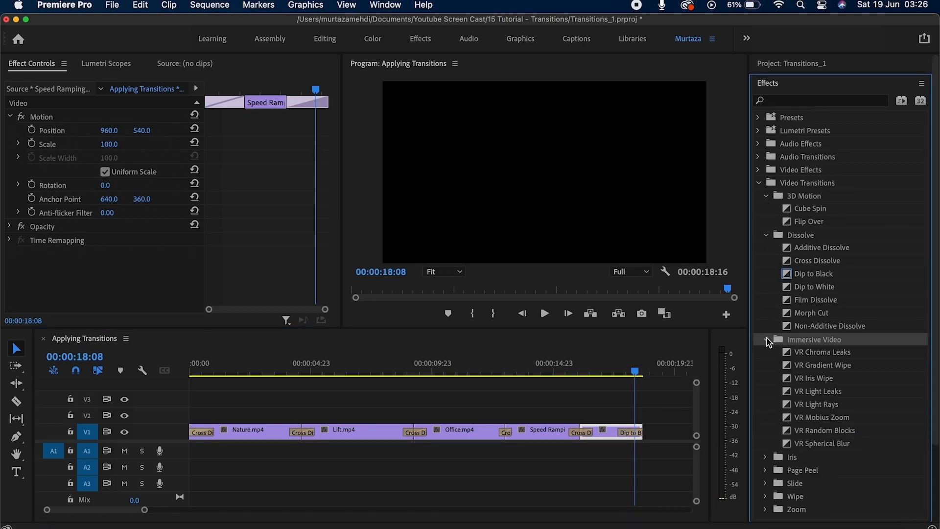
click(766, 457)
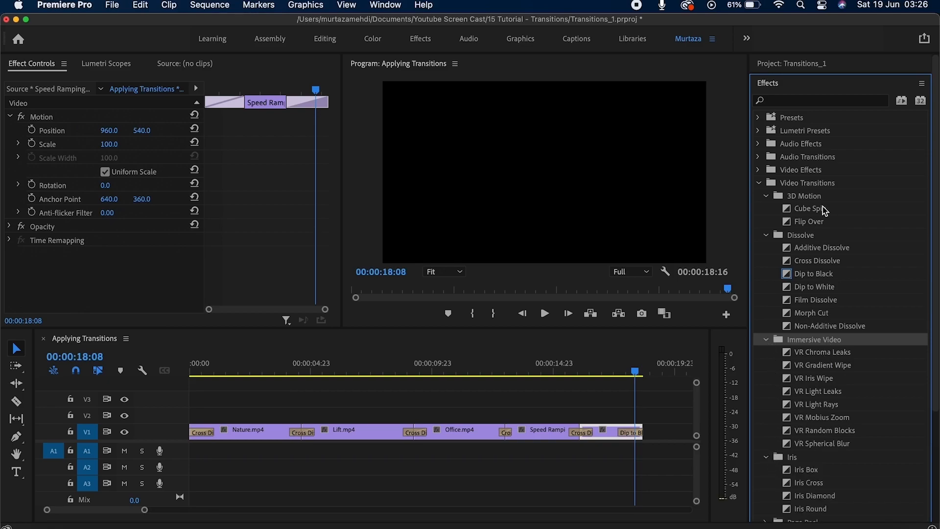
scroll(820, 451, down, 2)
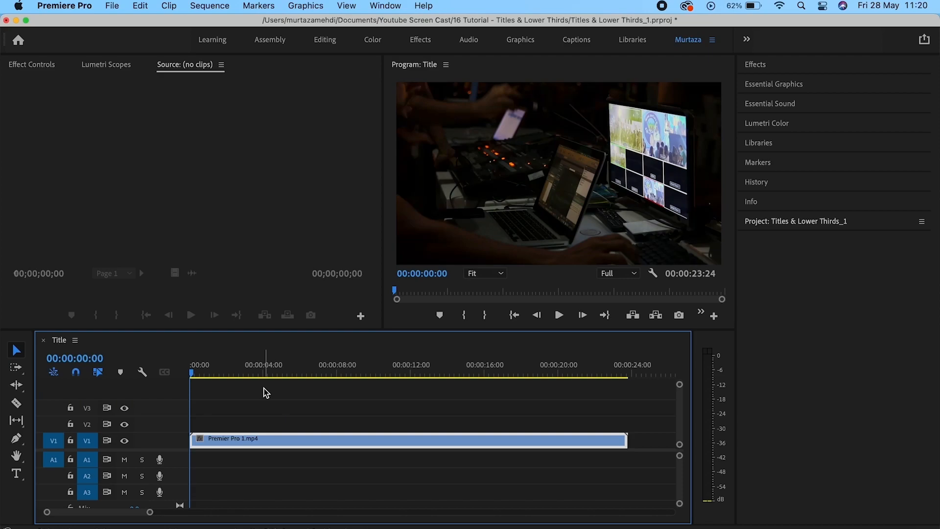
Select Premier Pro 1.mp4 and jump the playhead to its end at 00:00:23:24.
click(266, 392)
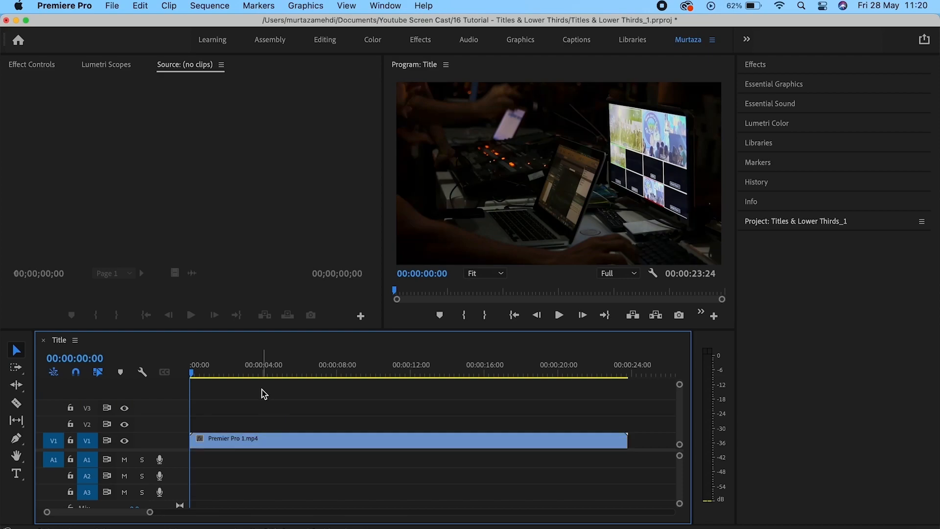
click(327, 443)
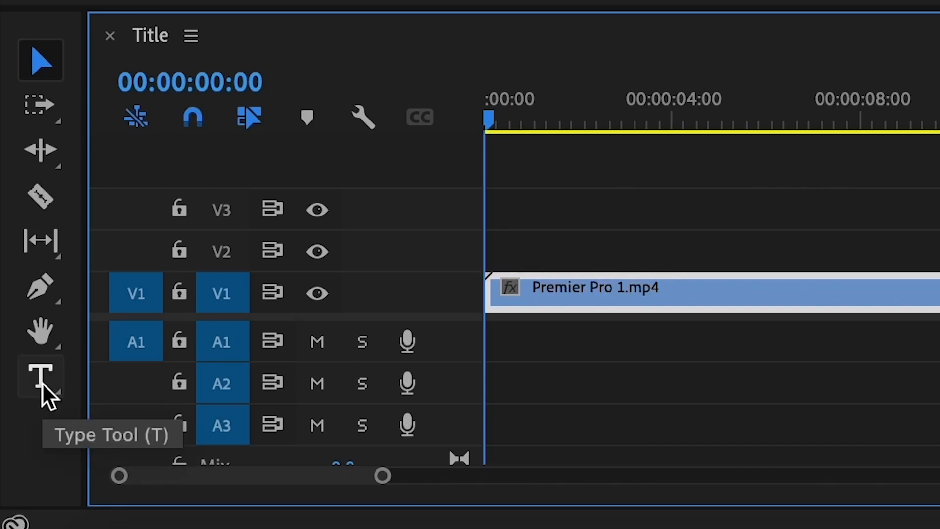
key(End)
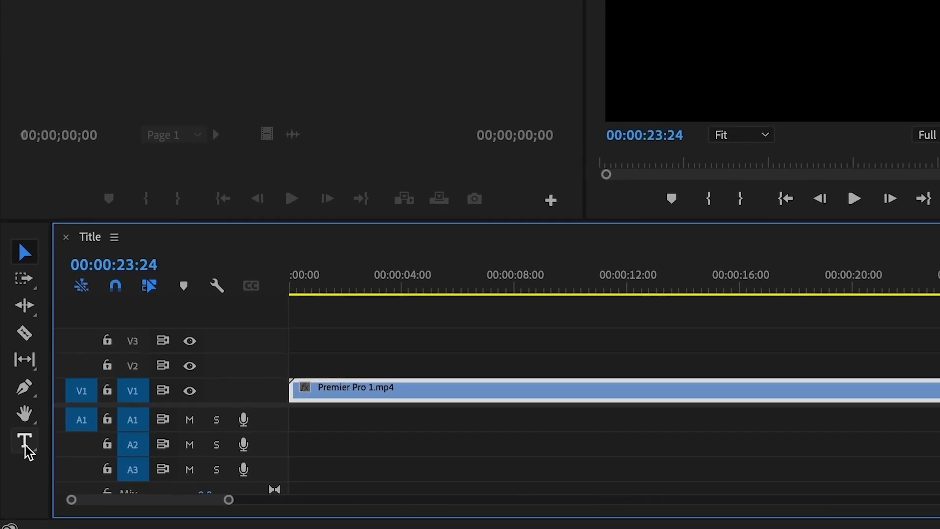
Type a 'Premier Pro Course' title after the footage and move it to the top centre.
click(468, 115)
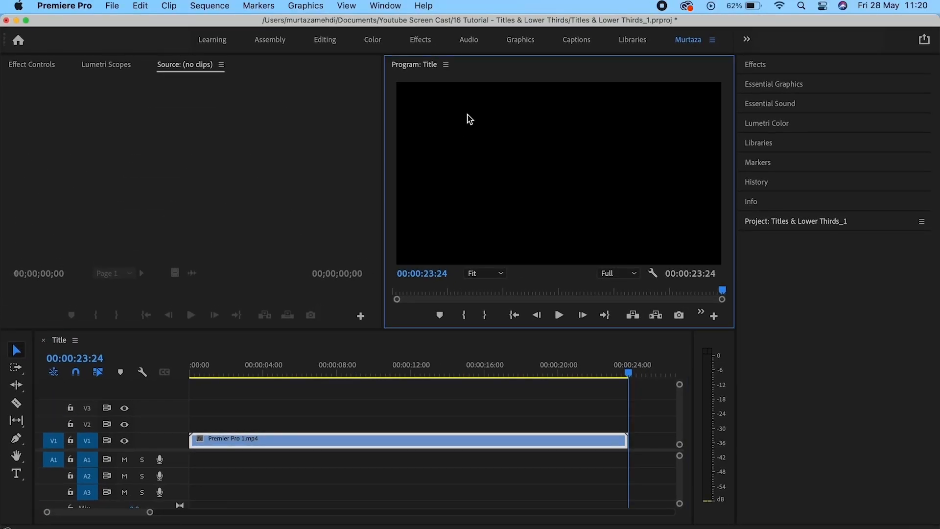
click(16, 473)
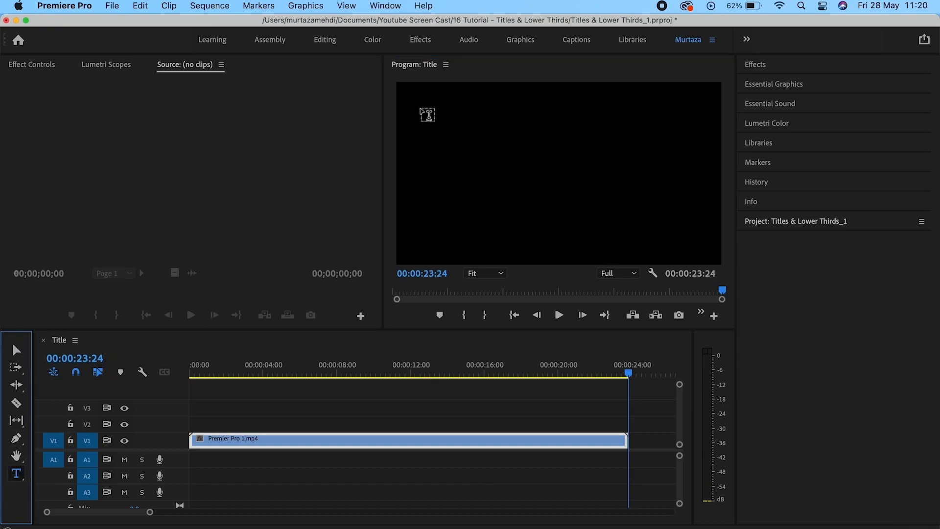
click(424, 111)
text(P)
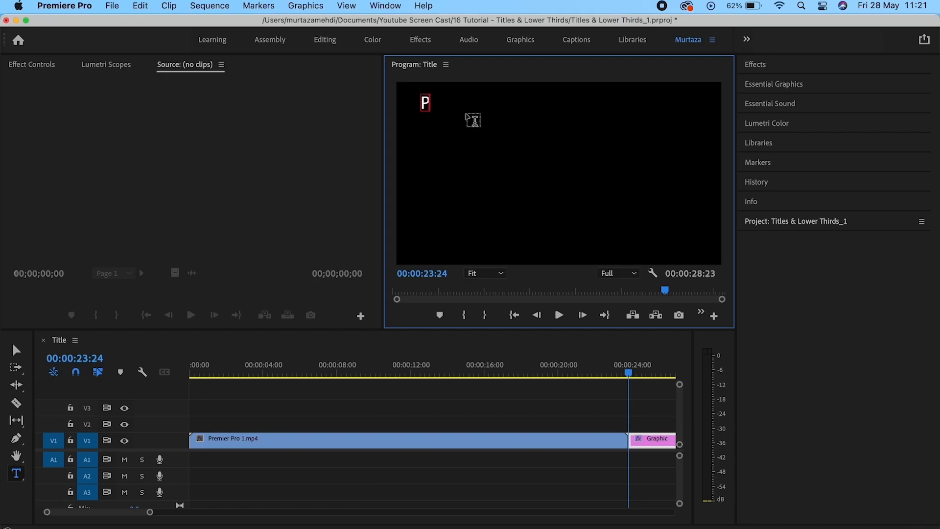
text(remier Pro Course)
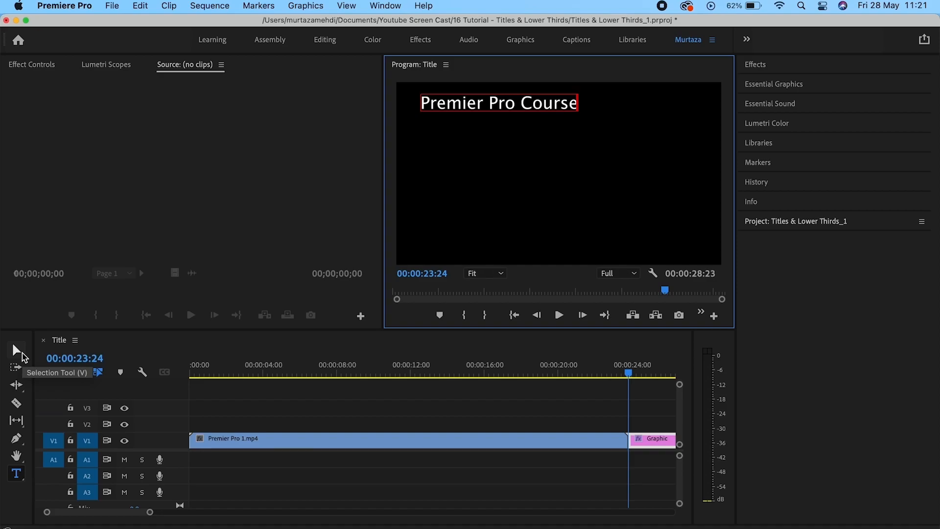
click(16, 349)
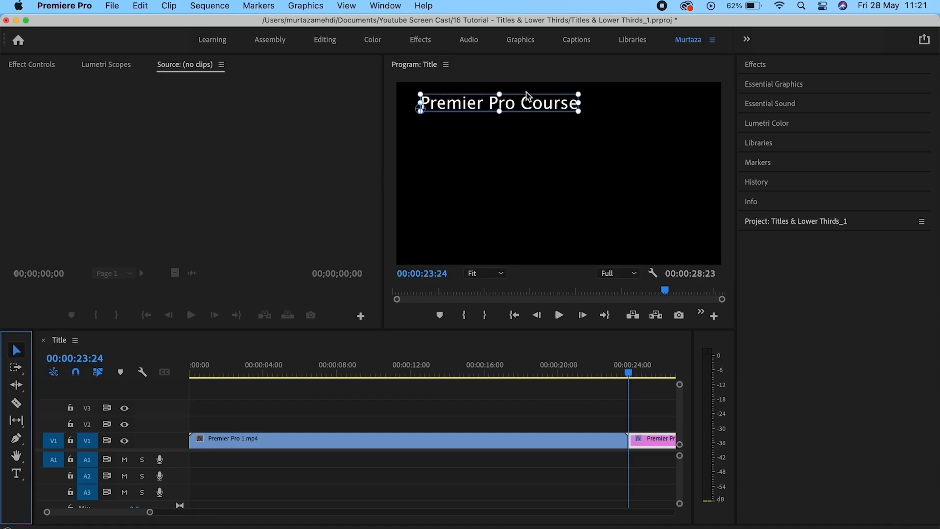
drag(527, 105, 577, 96)
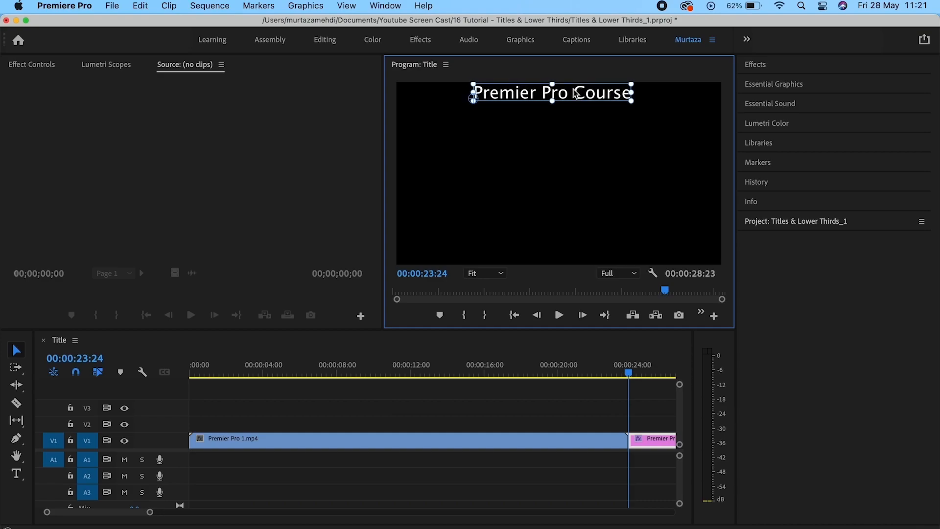
Open Essential Graphics for the title, keep font size 100, and review Text and Appearance.
click(785, 83)
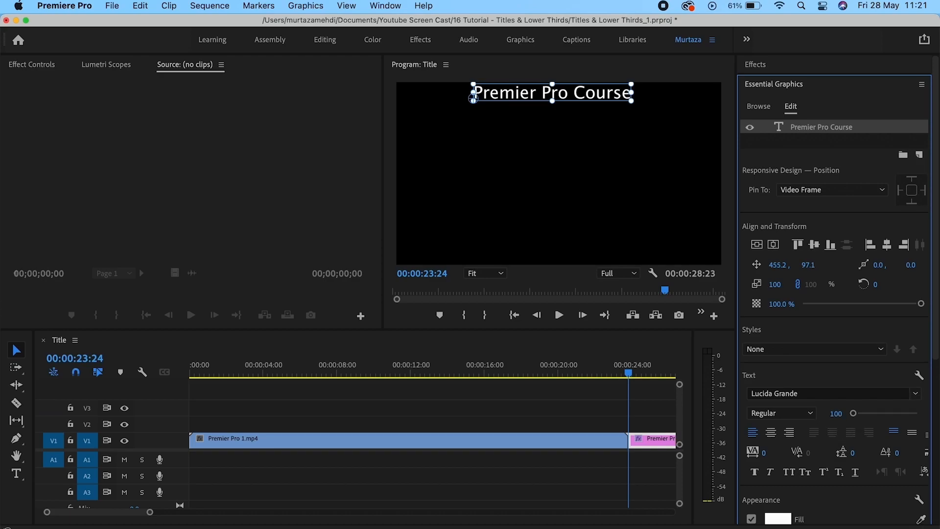
click(831, 411)
click(844, 220)
scroll(888, 191, down, 5)
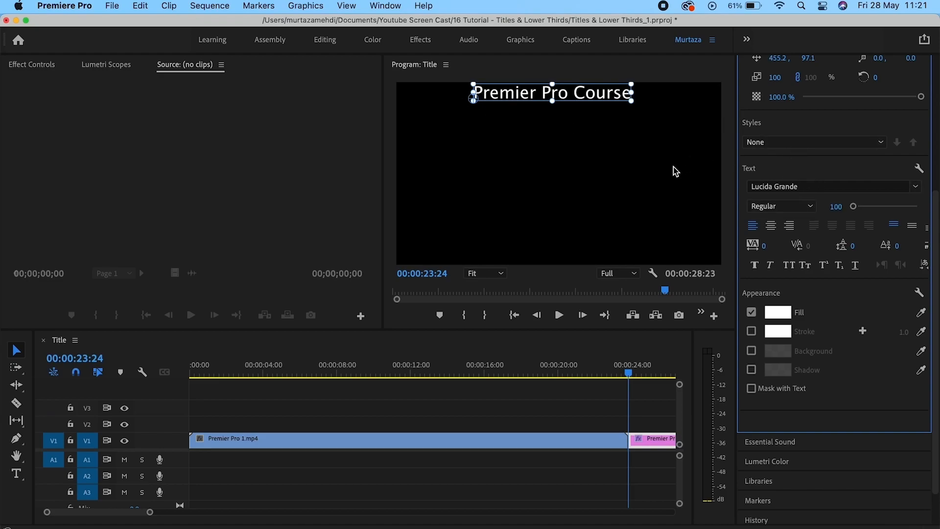
drag(937, 287, 936, 230)
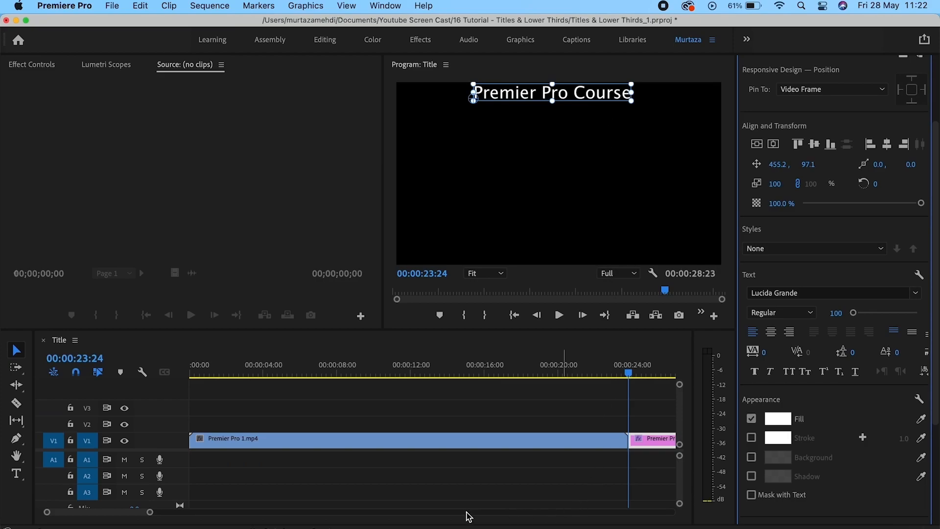
Move the Premier Pro Course title clip onto V2 and slide it about 11 seconds in.
click(475, 491)
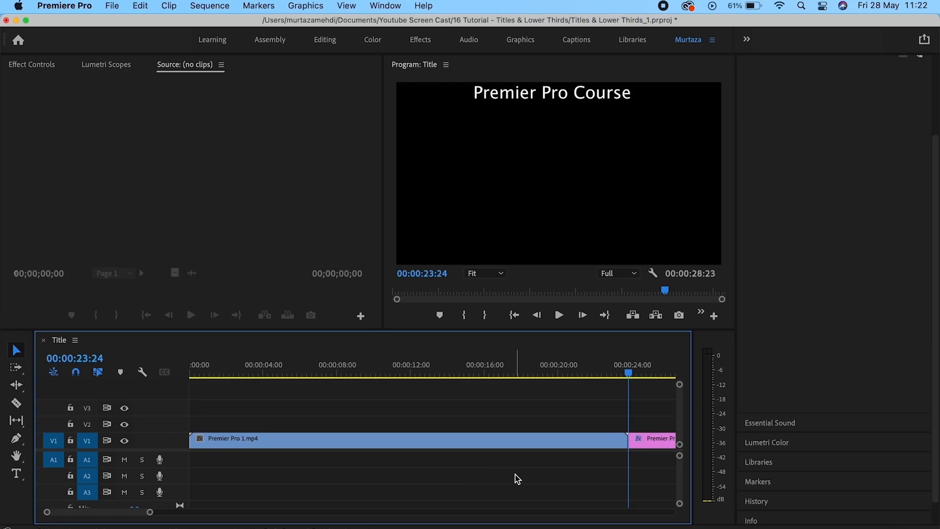
key(backslash)
click(590, 443)
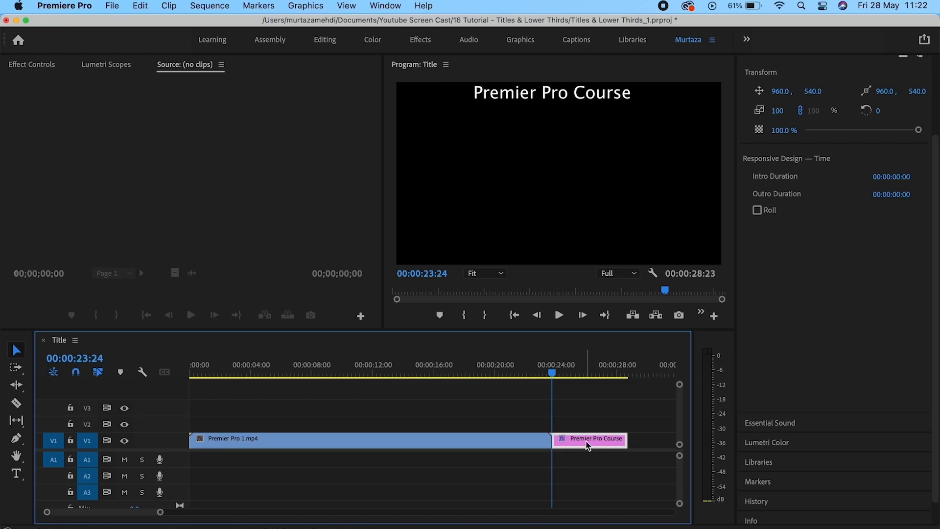
mouse_move(588, 445)
drag(589, 448, 199, 424)
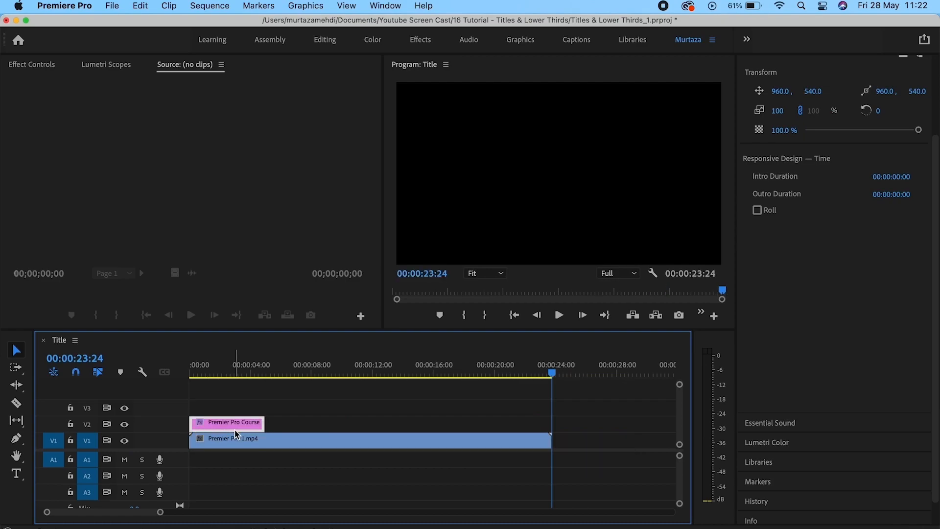
key(Home)
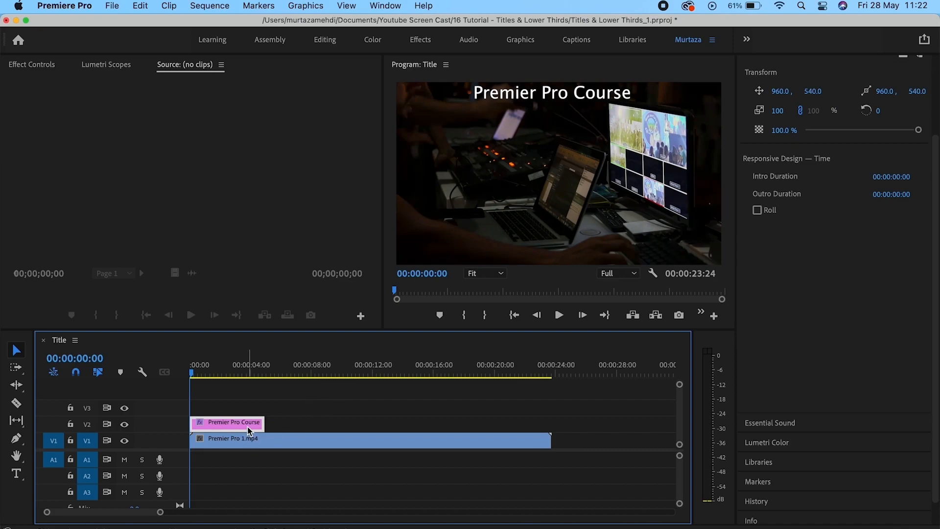
drag(244, 422, 400, 423)
key(Down)
key(Up)
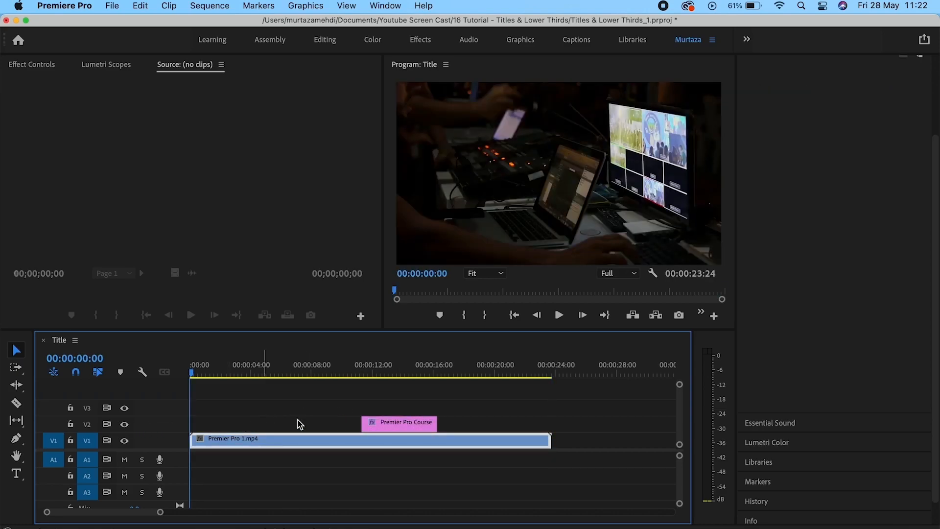
Trim the title clip shorter and move it to 00:00:00:00 on V2.
click(378, 425)
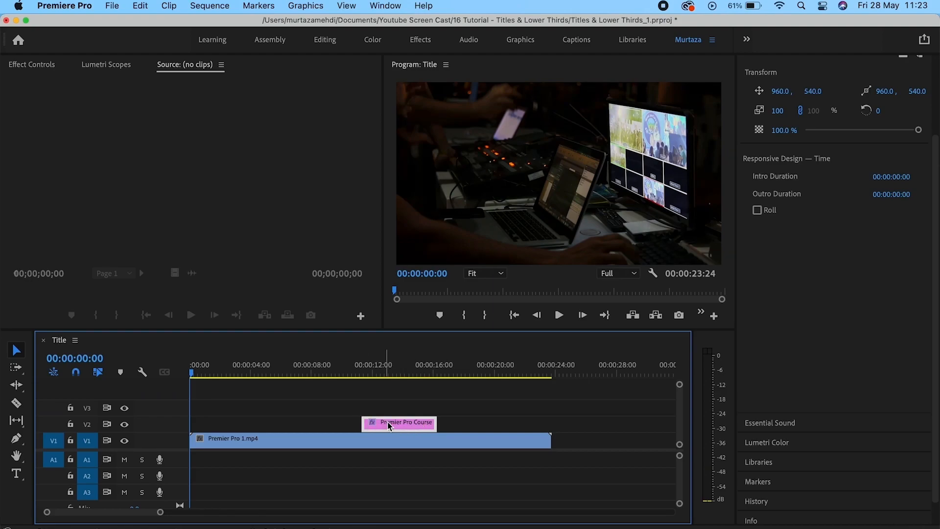
mouse_move(436, 422)
mouse_down()
mouse_move(463, 422)
mouse_move(403, 420)
mouse_move(436, 422)
mouse_up()
drag(376, 422, 204, 422)
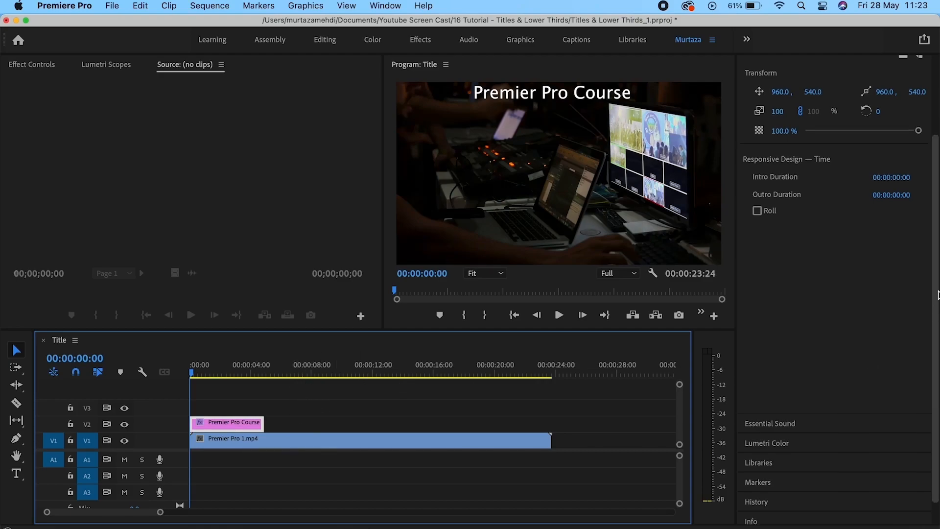
drag(936, 311, 937, 202)
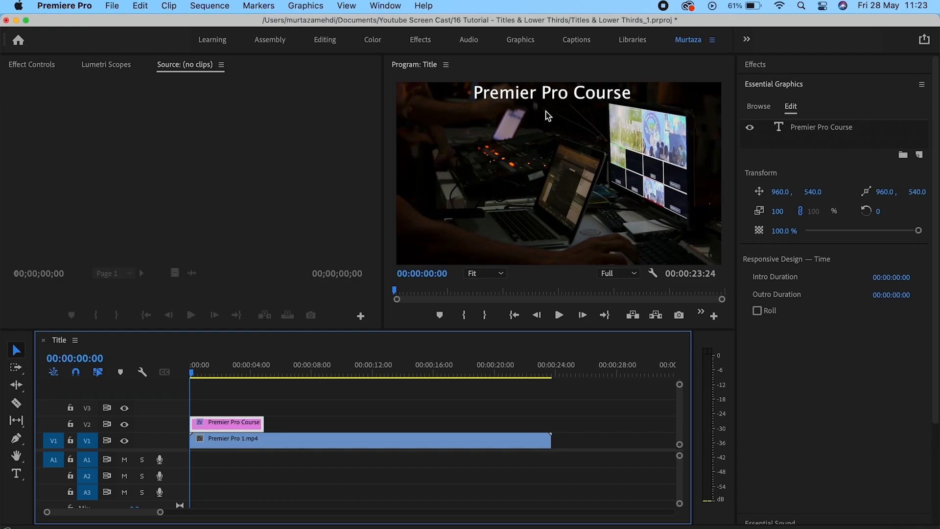
Add Cross Dissolves to both ends of the title clip and preview the fade.
click(770, 66)
click(746, 165)
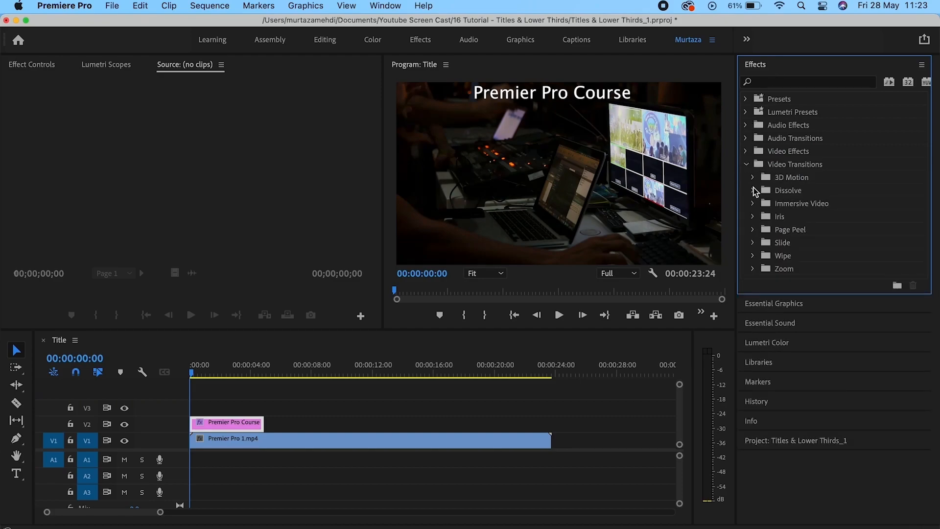
click(753, 190)
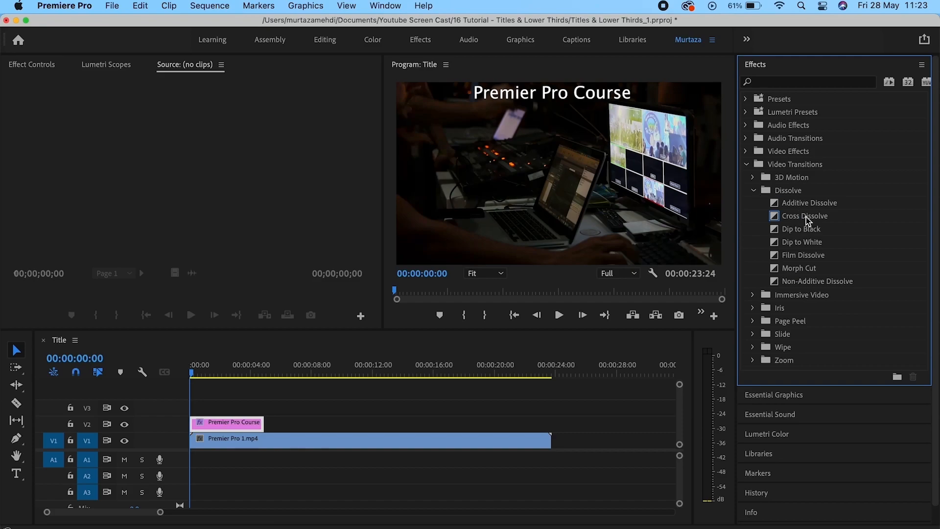
click(816, 218)
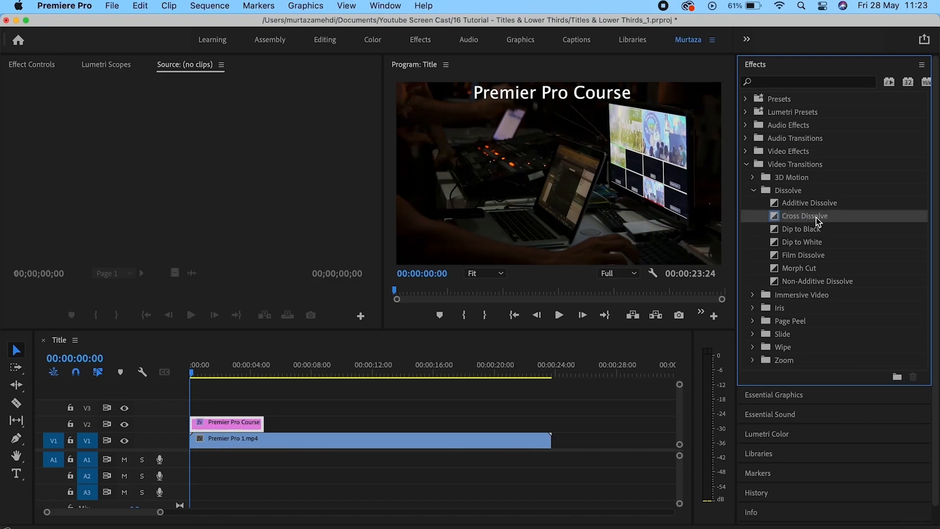
drag(816, 216, 198, 429)
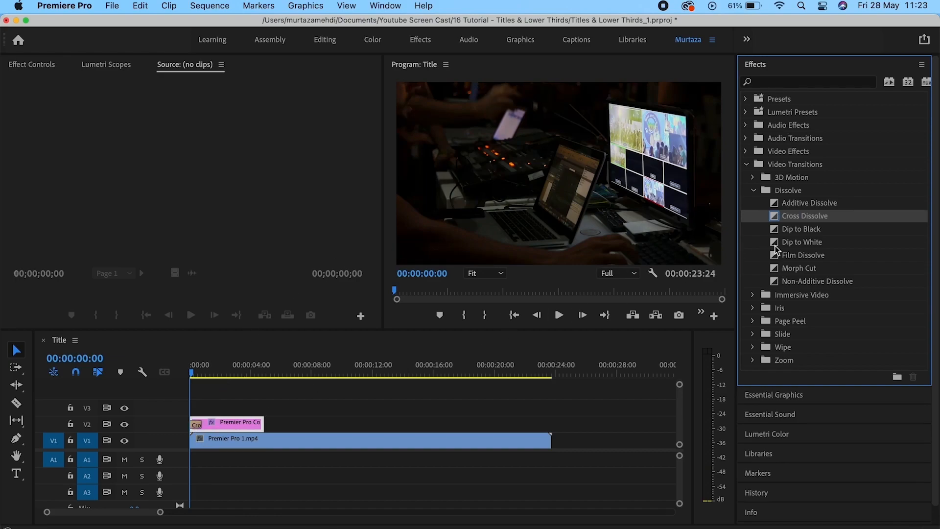
drag(804, 215, 258, 425)
key(space)
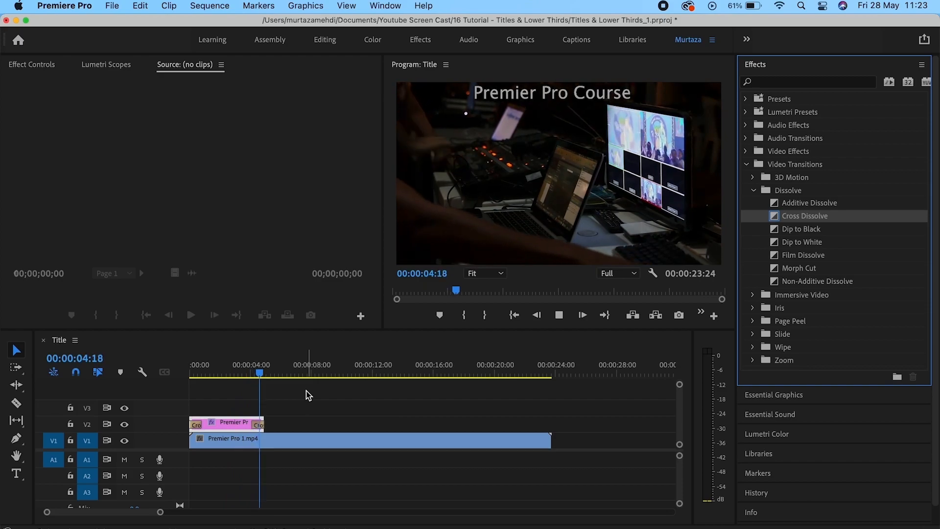
key(space)
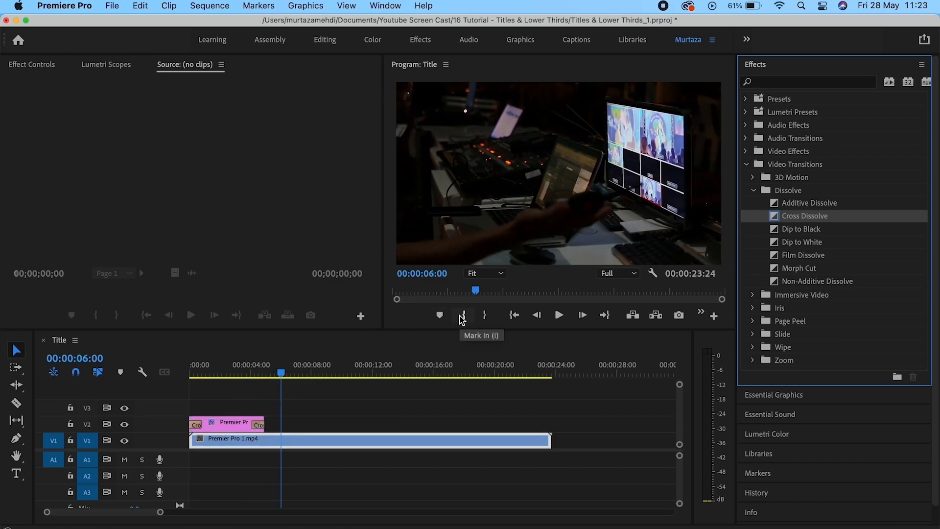
click(792, 65)
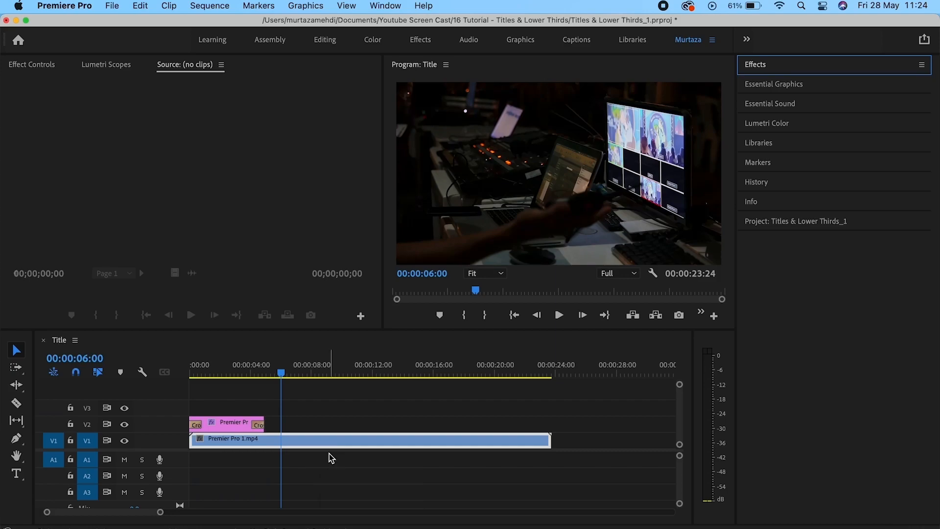
click(330, 454)
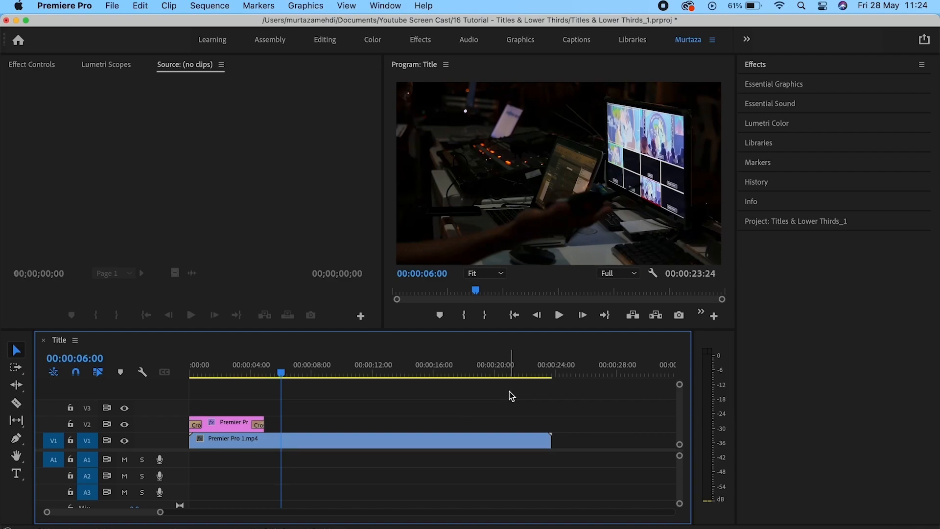
Create a new DSLR 1080p25 sequence named 'Lower Third' and select the Type tool.
key(super+n)
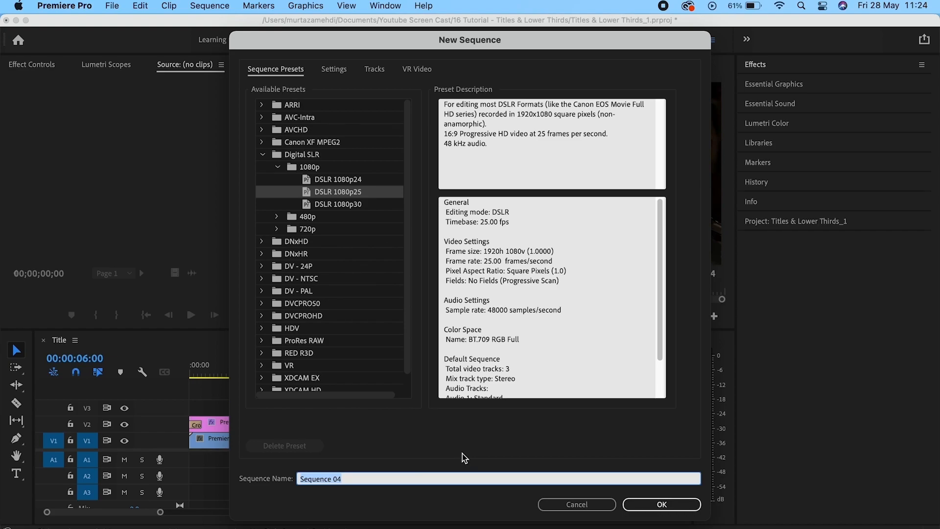
text(Lower Third)
key(Return)
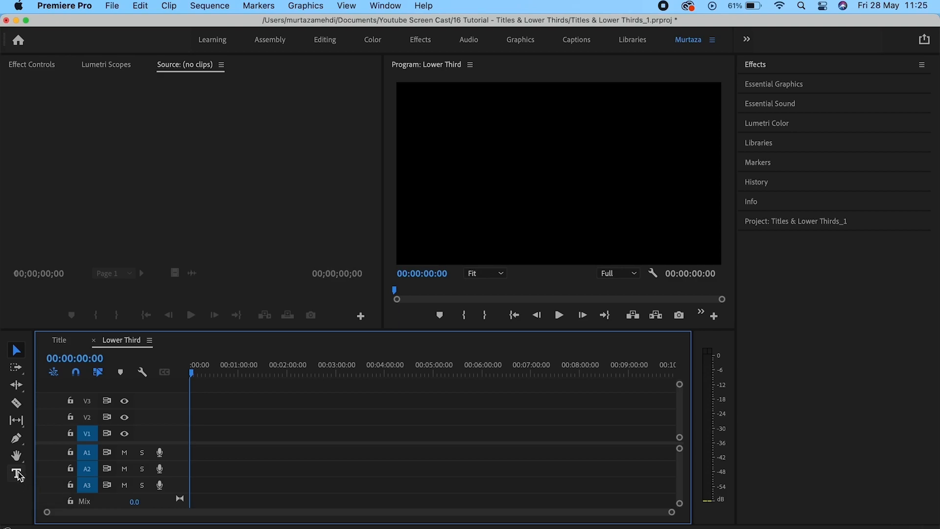
click(17, 473)
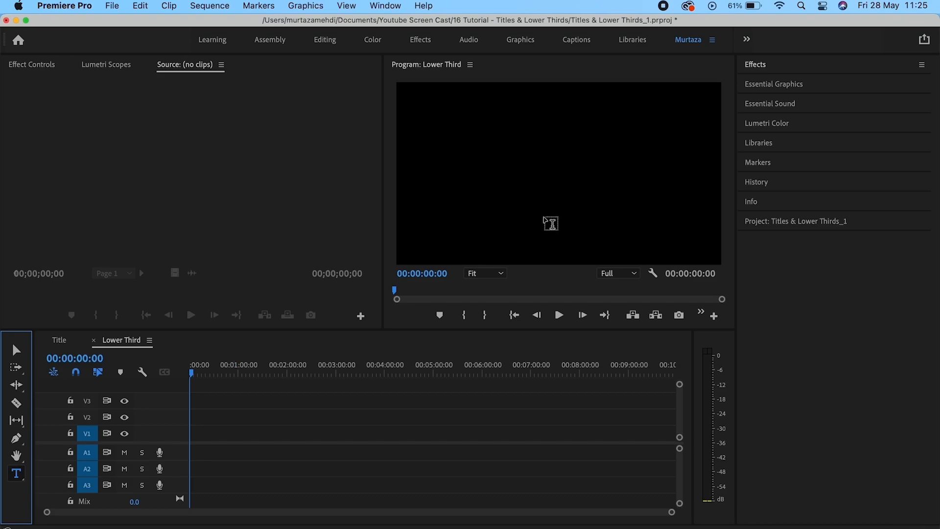
Type the person's name as a text title in the empty Lower Third frame.
click(541, 216)
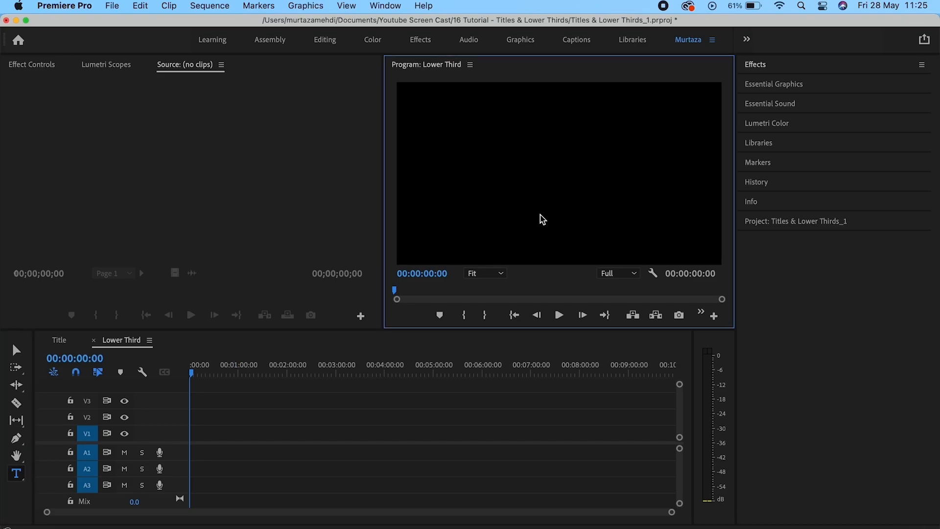
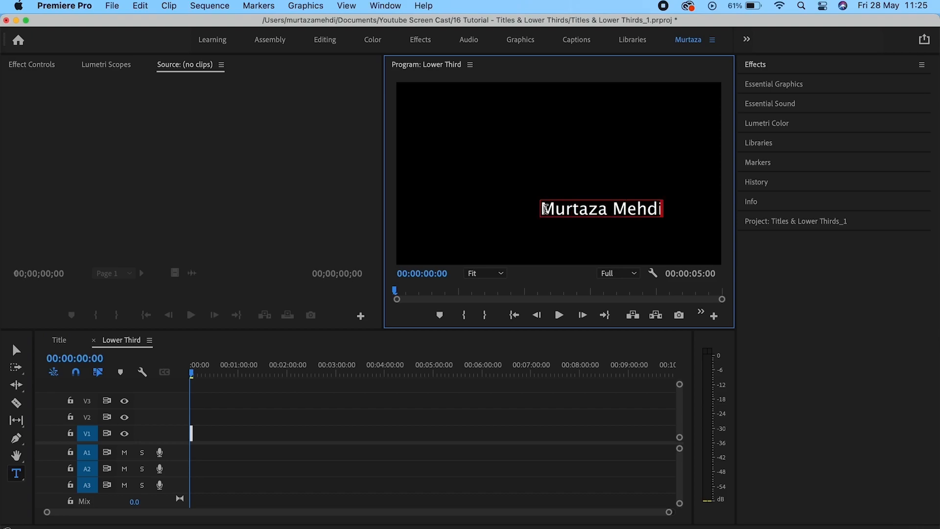
drag(547, 215, 651, 212)
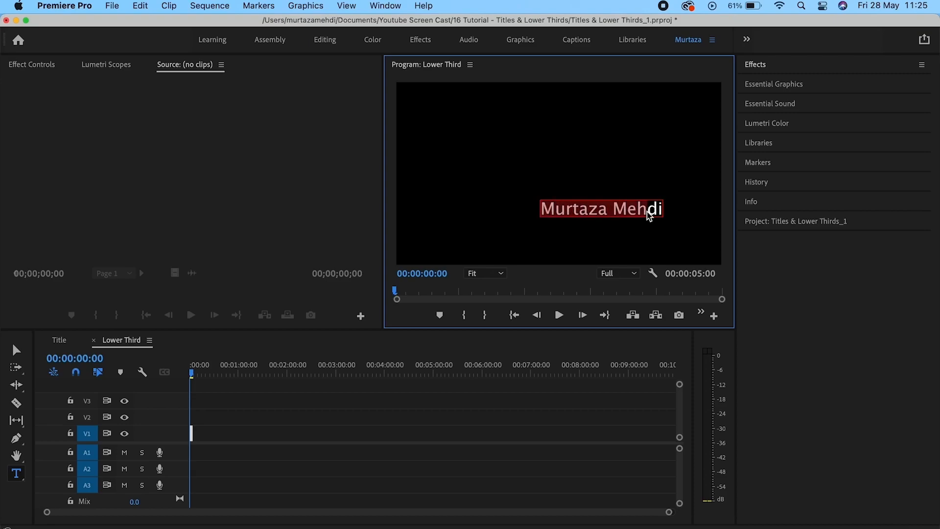
click(836, 86)
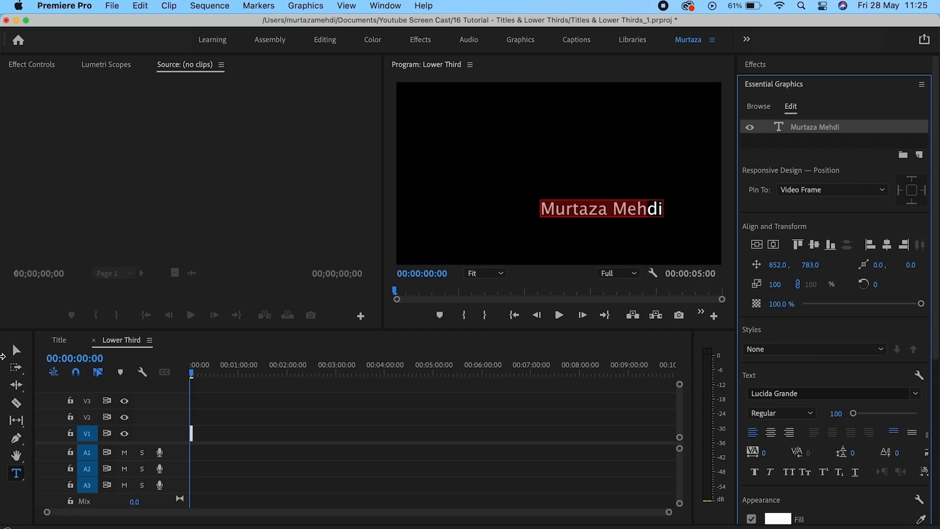
Set the name text to font size 110 and position it in the frame's lower right.
click(16, 348)
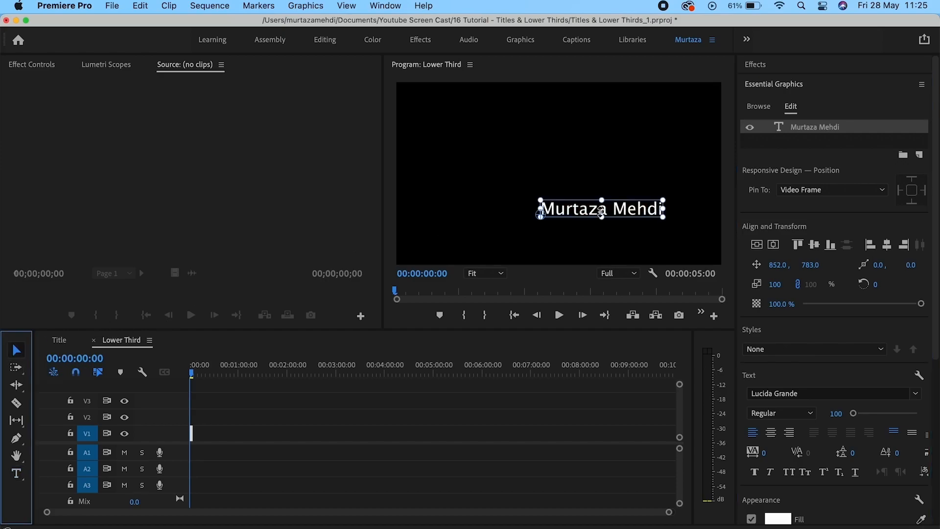
click(632, 210)
drag(631, 210, 657, 220)
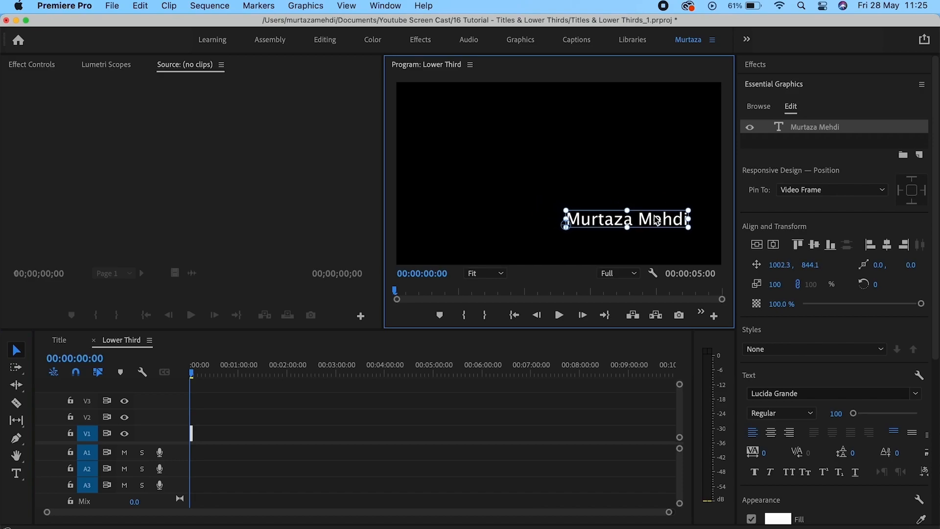
double_click(656, 219)
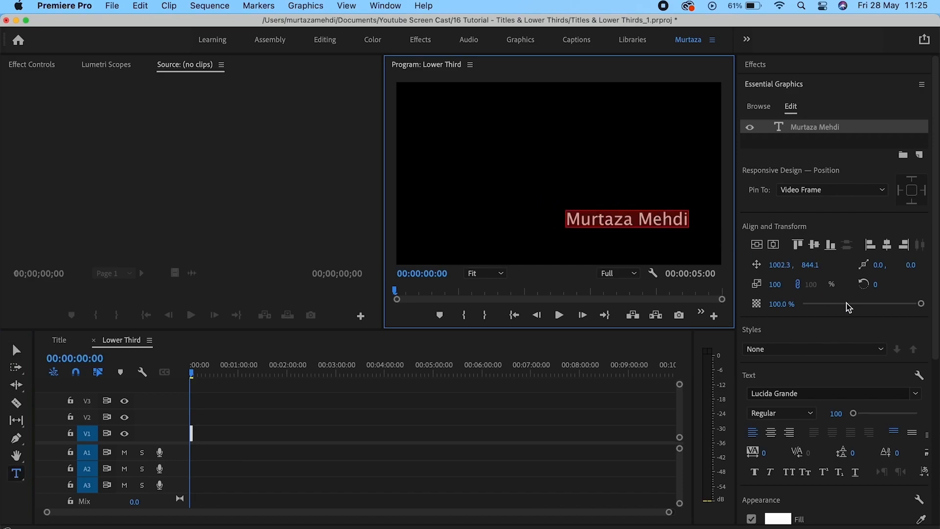
drag(837, 413, 847, 413)
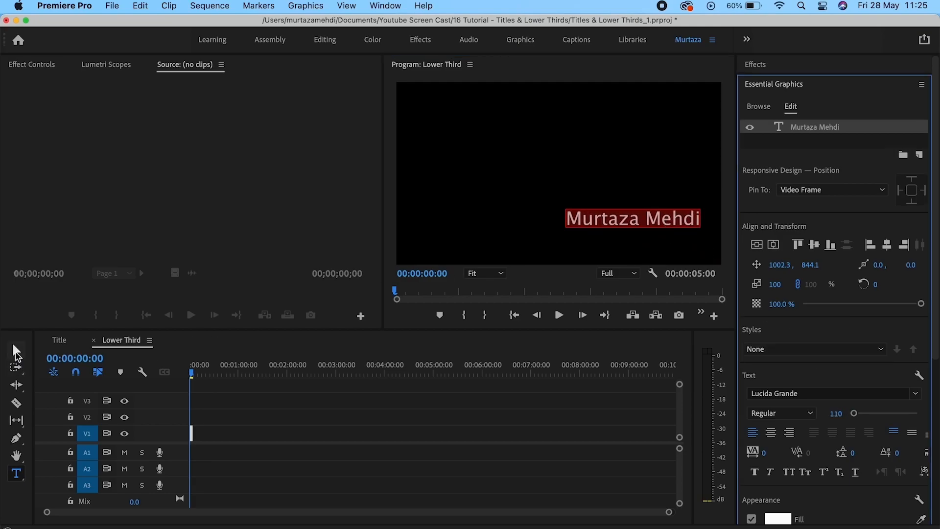
click(16, 349)
drag(676, 220, 680, 235)
drag(935, 204, 938, 368)
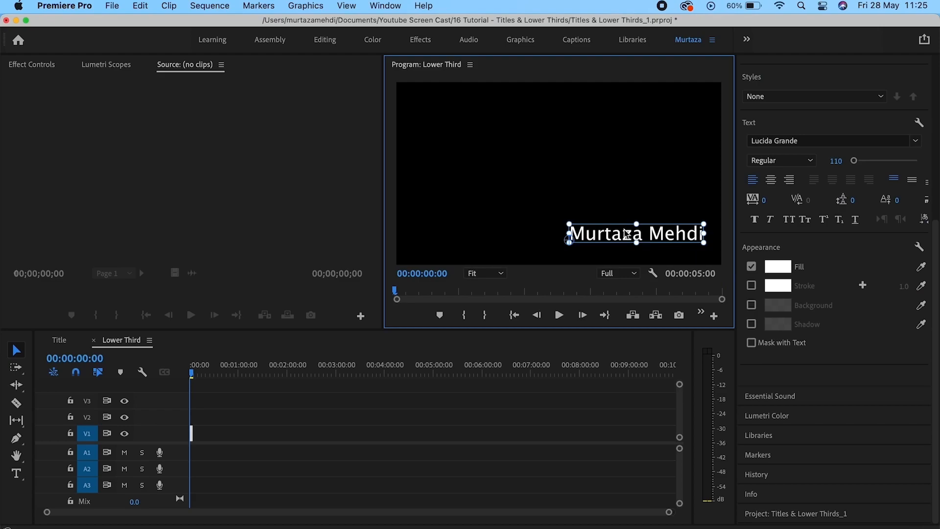
double_click(604, 234)
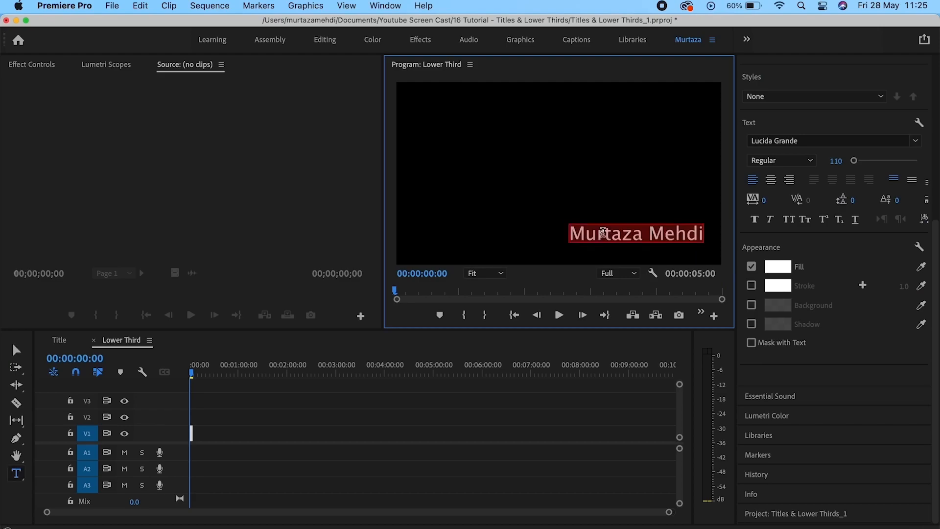
Give the name a lighter grey 75% opacity background box of size 20.3, then deselect it.
click(751, 306)
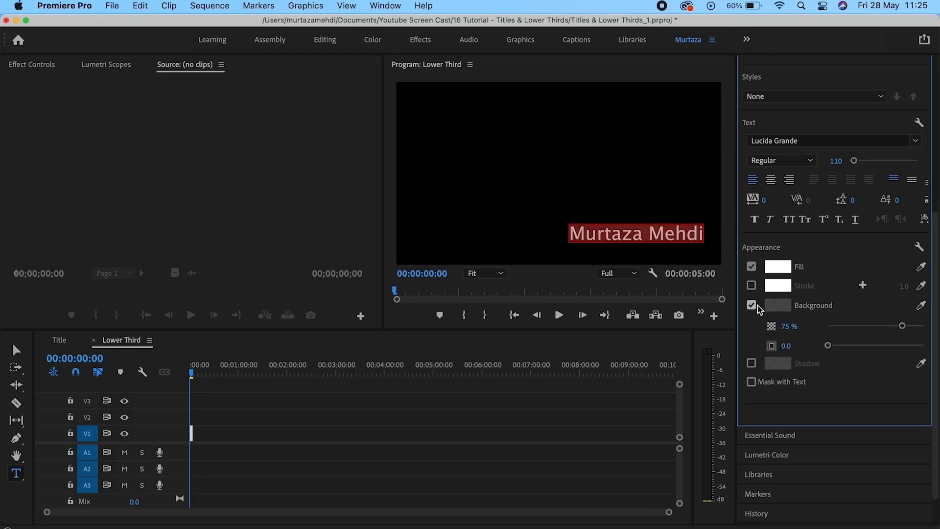
click(778, 305)
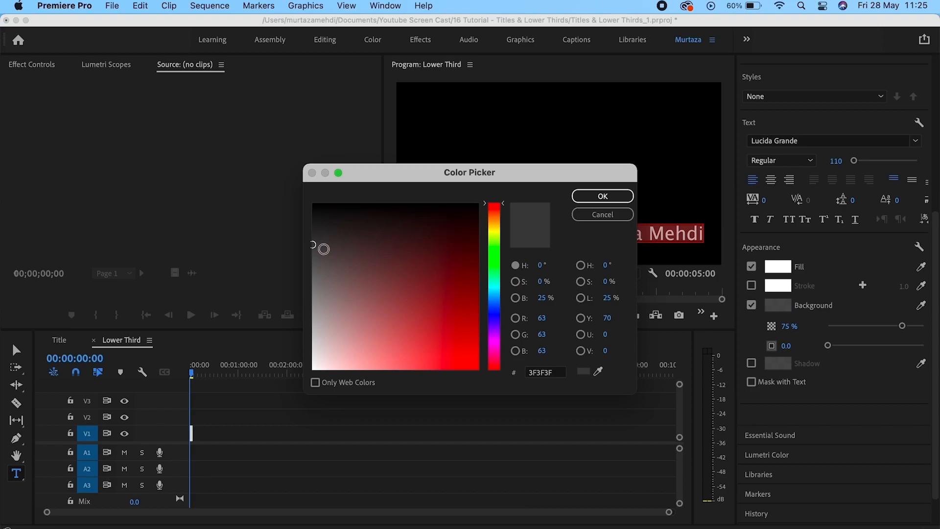
click(324, 261)
click(603, 196)
drag(825, 349, 849, 349)
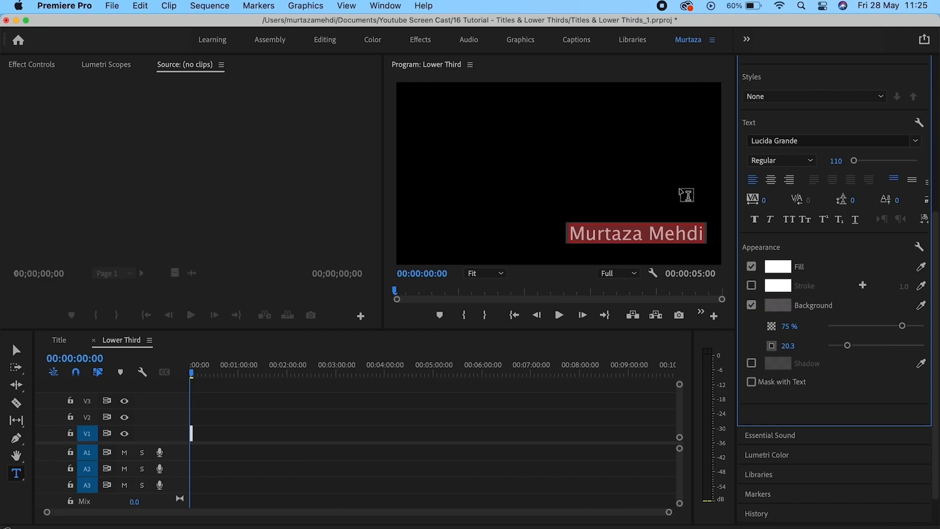
click(16, 350)
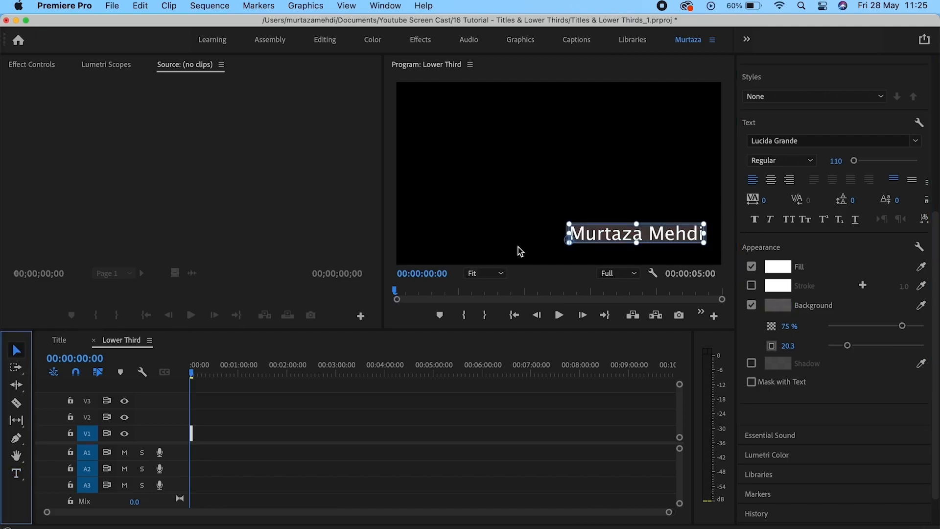
click(624, 243)
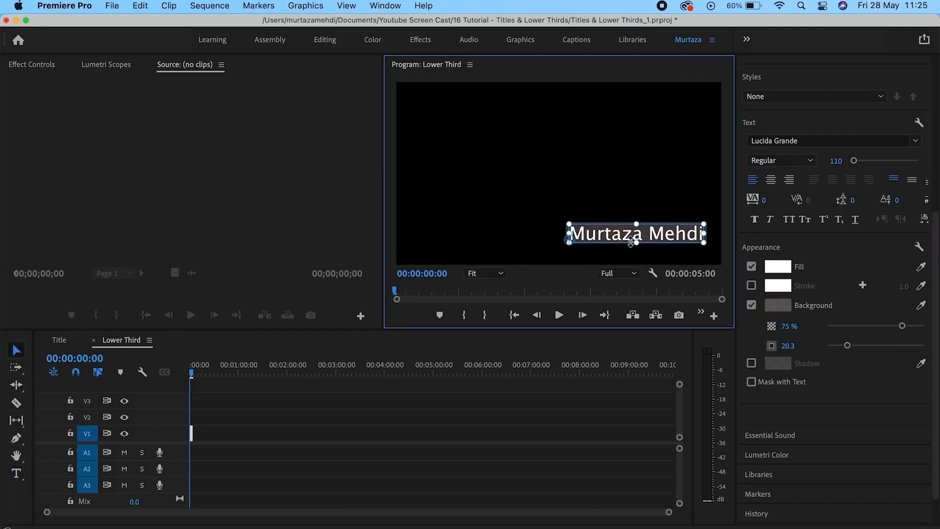
click(627, 206)
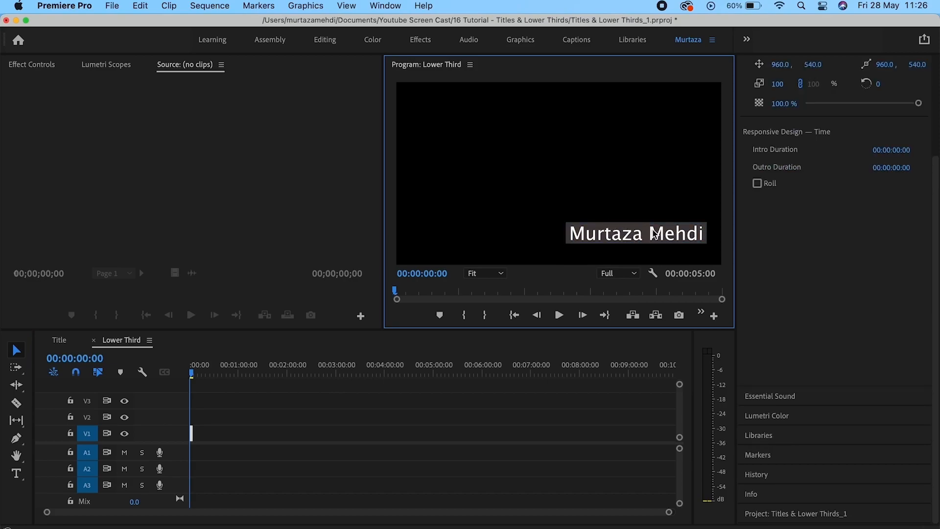
Zoom the Lower Third timeline in on the 5-second name title clip on V1.
click(204, 425)
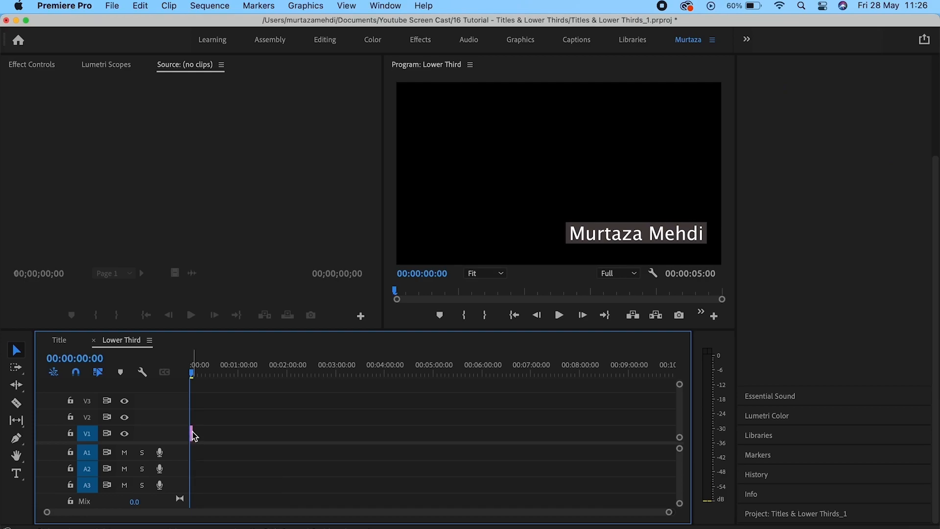
drag(936, 294, 937, 141)
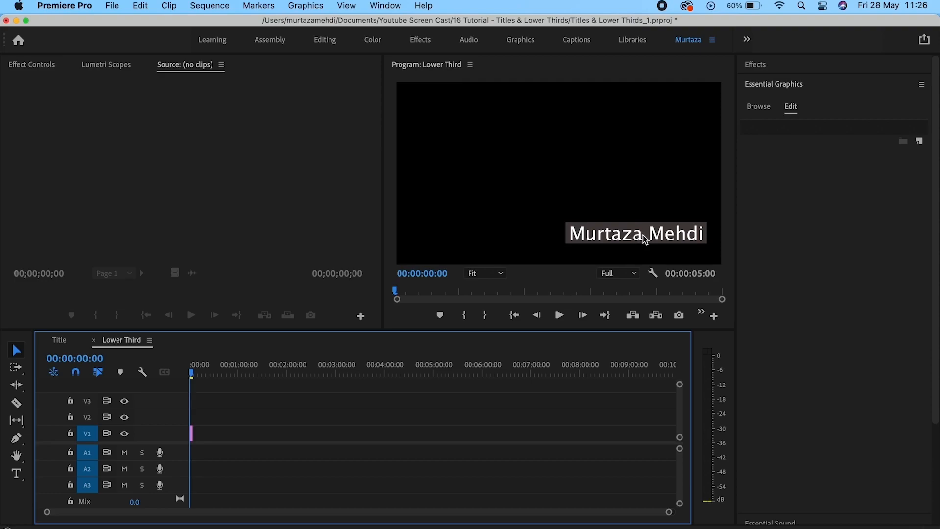
key(=)
key(=)
key(=)
key(=)
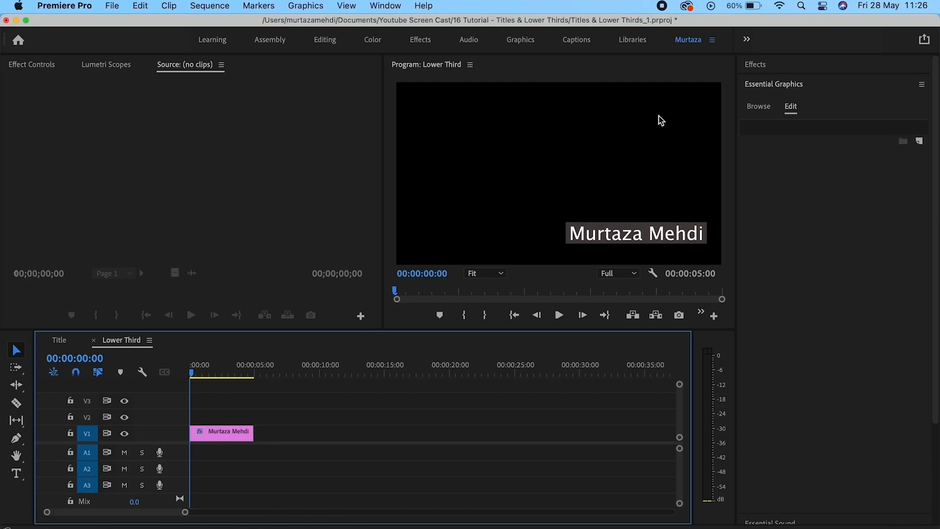
Put Cross Dissolves on the start and end of the name title clip and play it back.
click(763, 67)
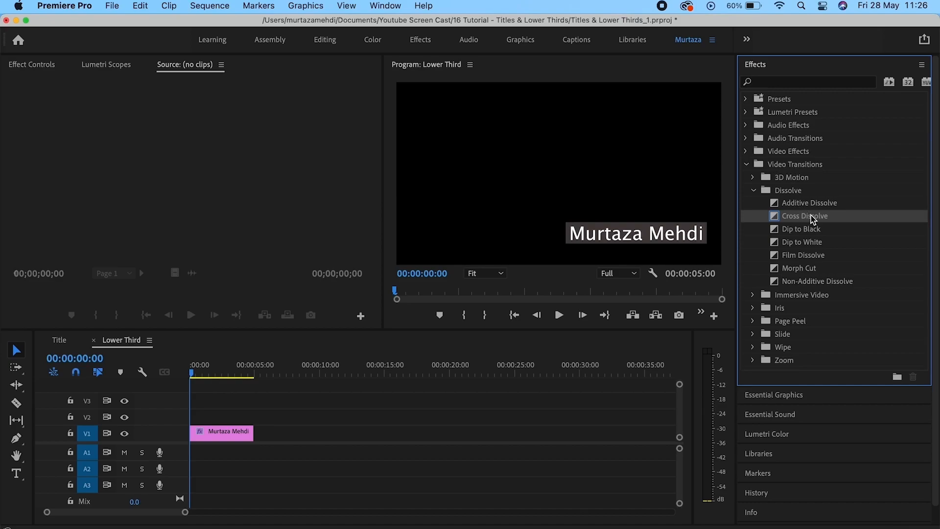
drag(812, 219, 198, 435)
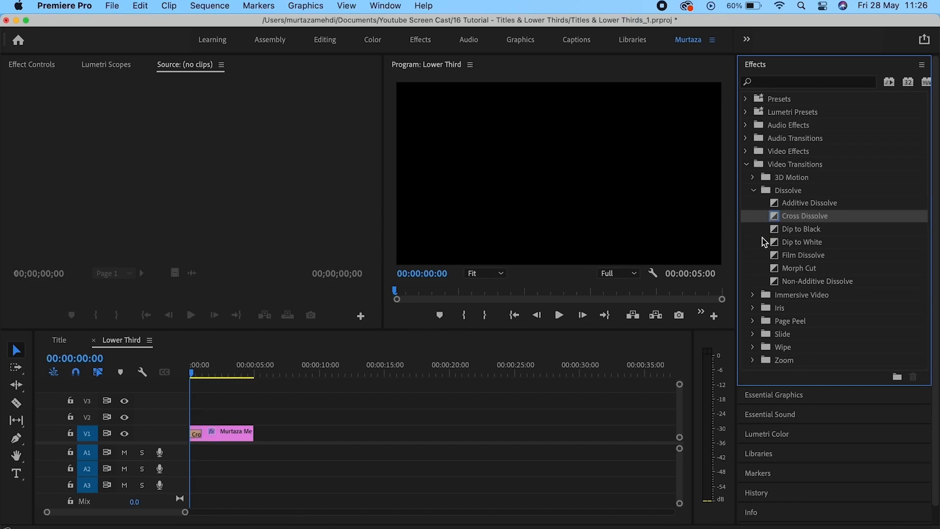
drag(812, 219, 250, 438)
key(space)
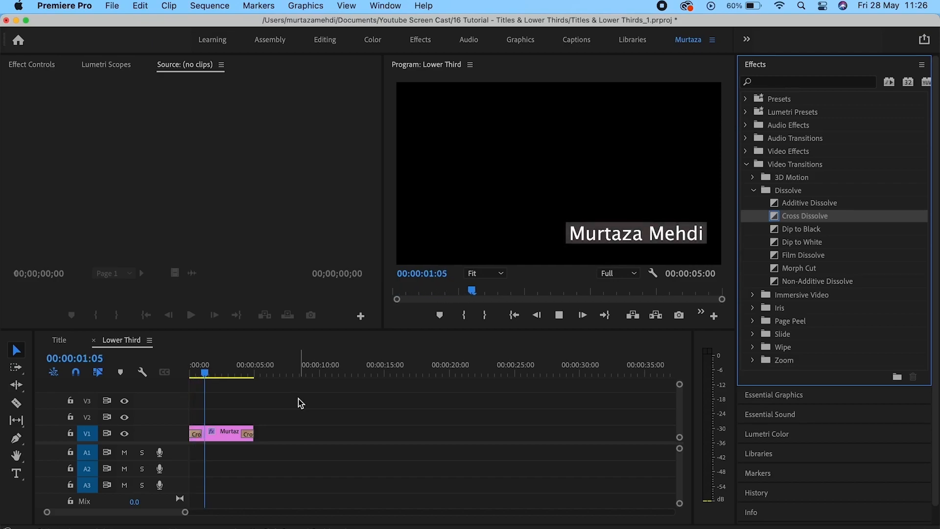
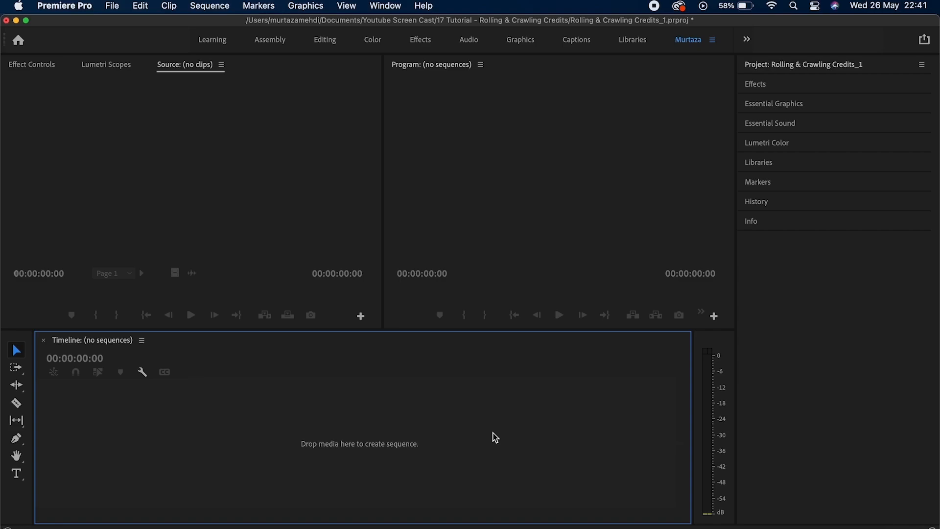
Create a new DSLR 1080p25 sequence named 'Rolling Credits'.
key(super+n)
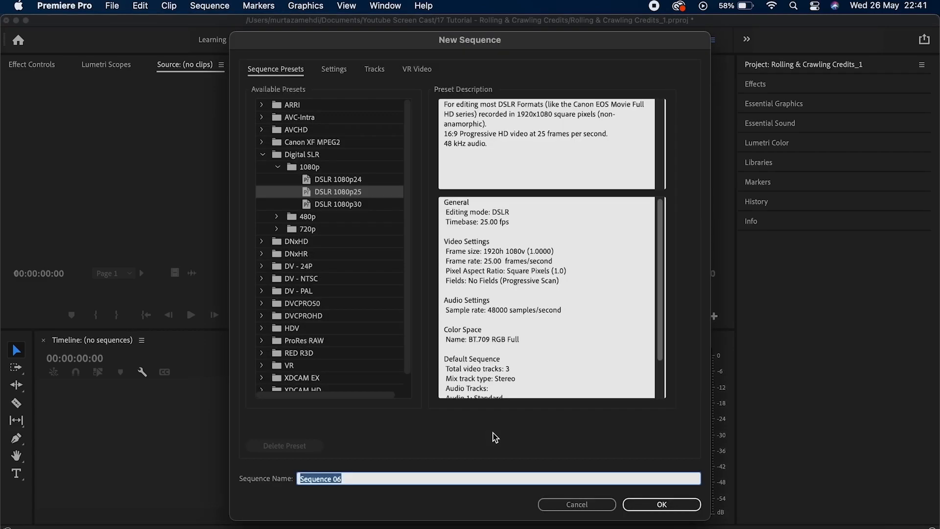
text(Rolling Credits)
key(Return)
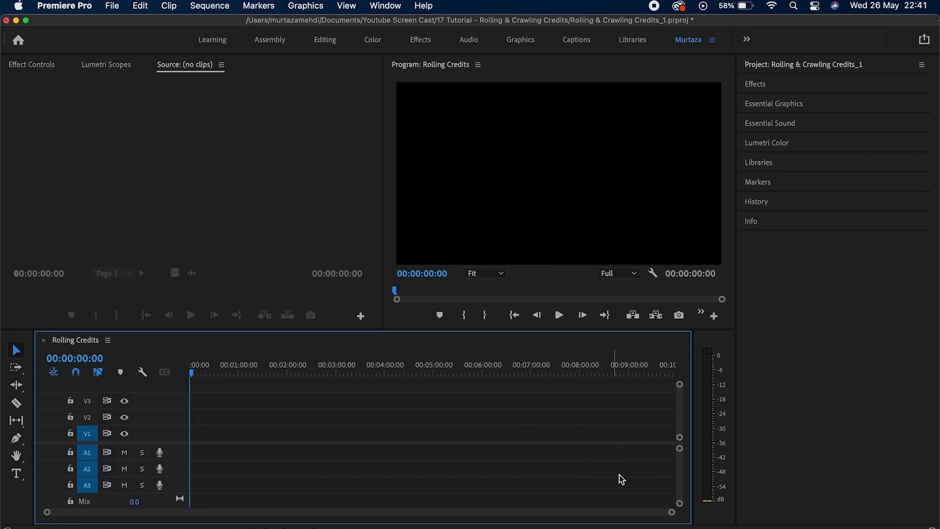
Copy the character-name column from the Word CAST table, then return to Premiere Pro.
click(768, 528)
click(176, 356)
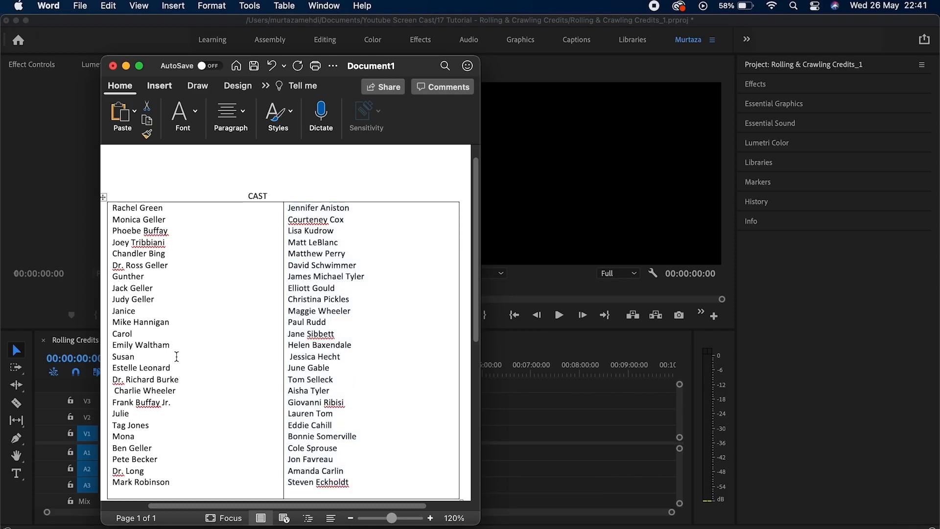
drag(189, 483, 119, 224)
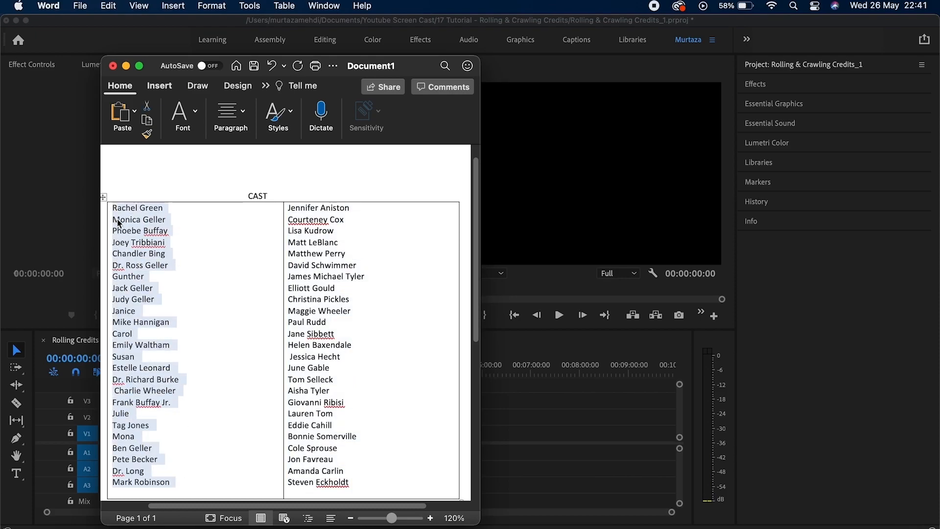
key(super+c)
click(524, 411)
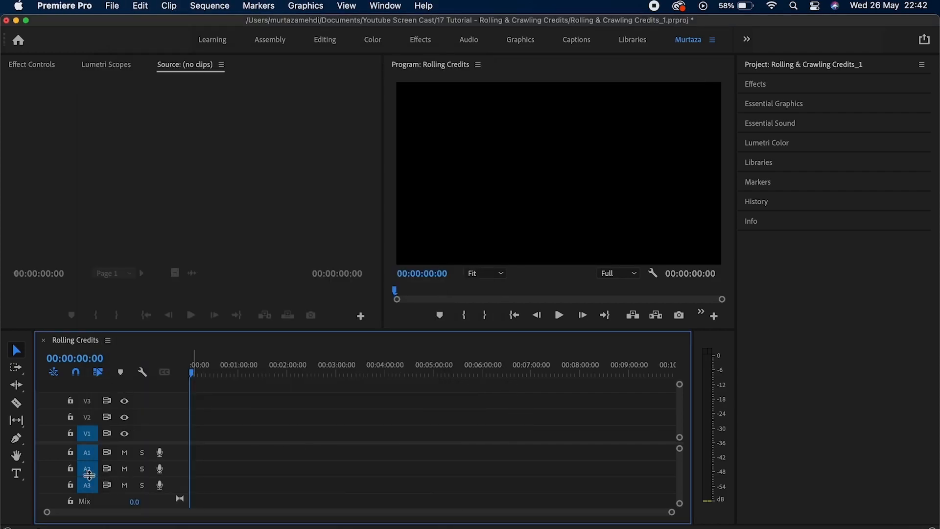
Type a CAST heading near the top of the frame and paste the character names beneath it.
click(21, 477)
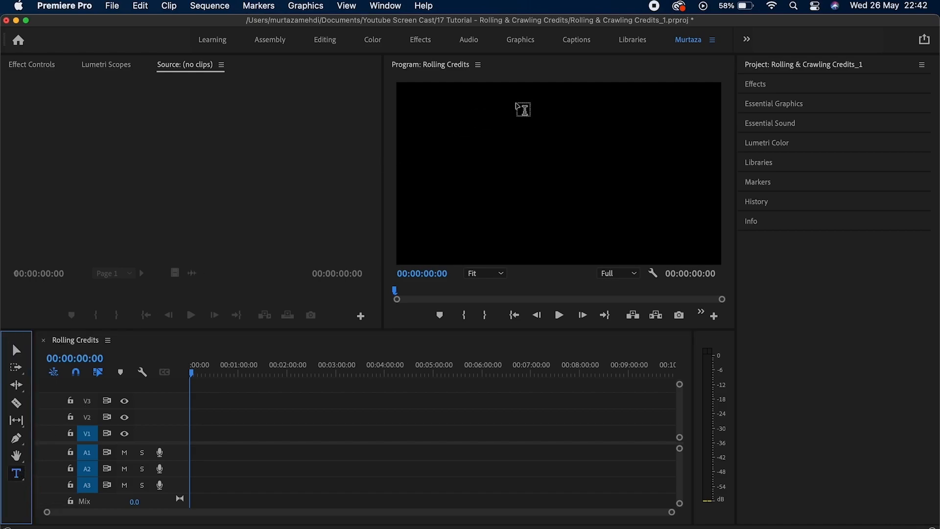
click(503, 96)
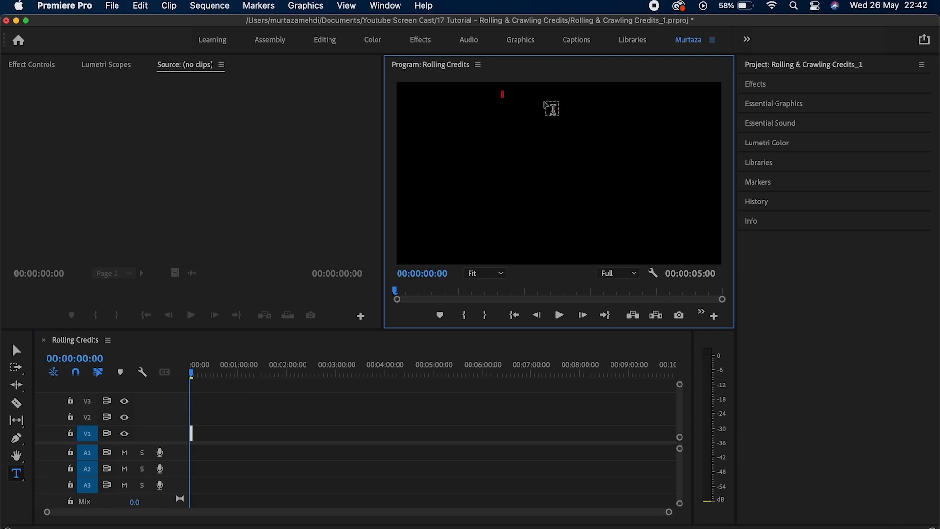
text(CAST)
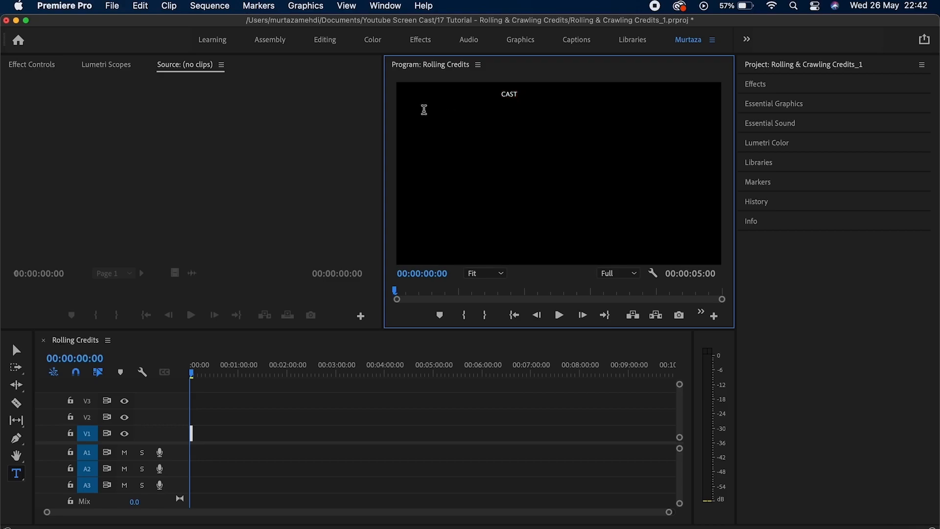
key(super+v)
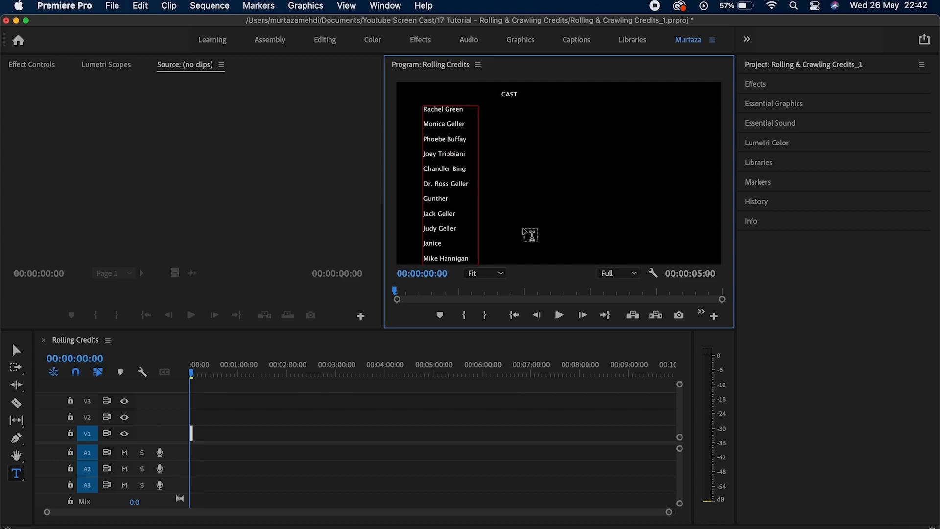
Take the actor names from Word and paste them as a right-hand text column.
click(769, 528)
drag(362, 486, 290, 212)
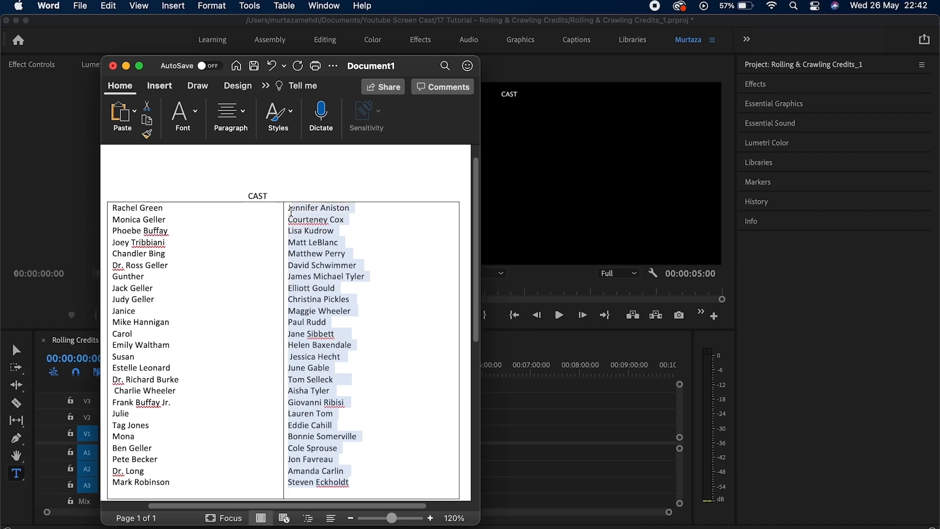
click(596, 122)
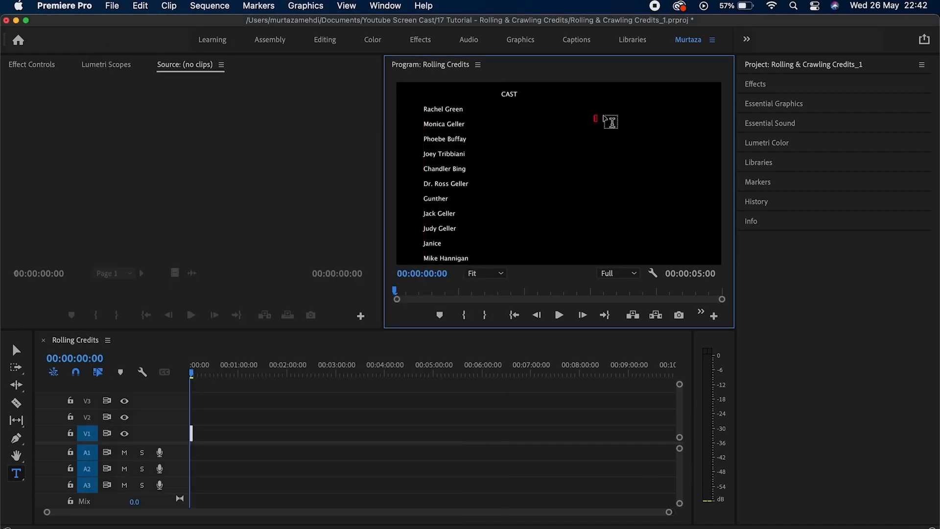
key(super+v)
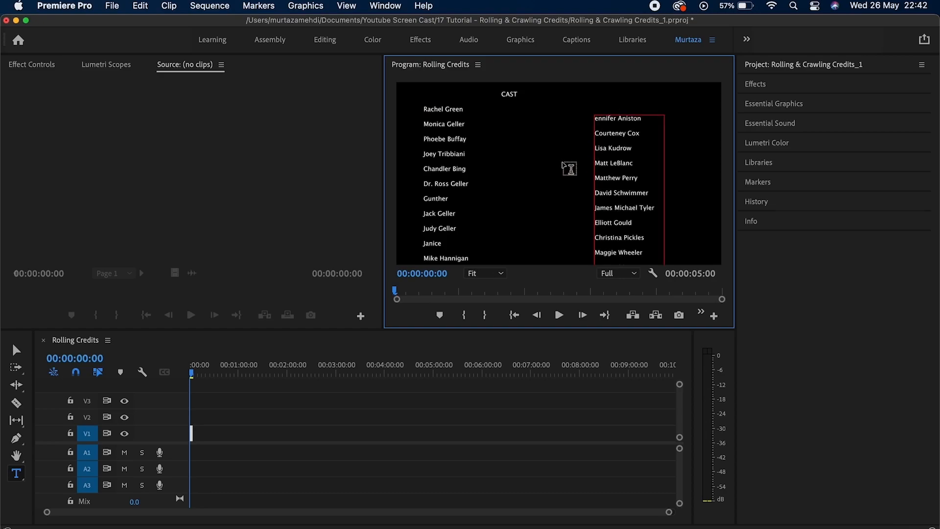
click(16, 350)
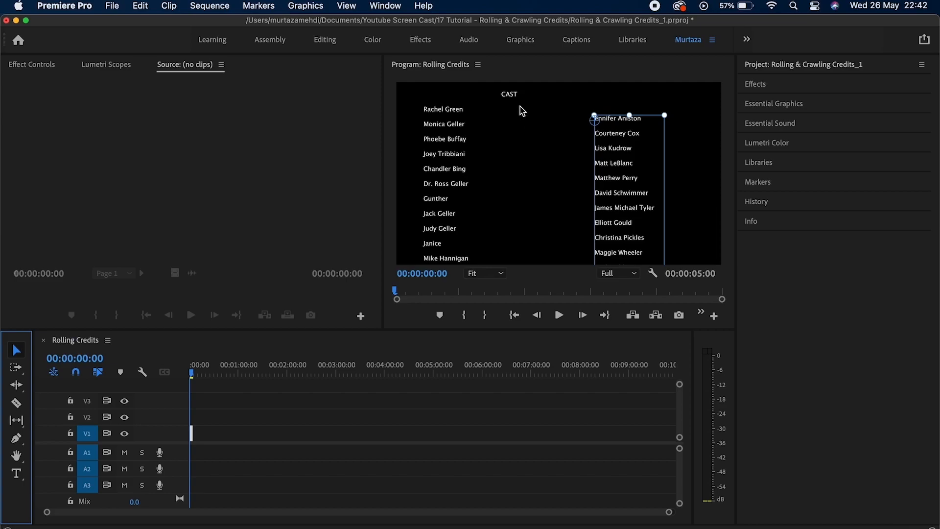
Enlarge the CAST heading to size 95 and move it toward the centre.
click(801, 104)
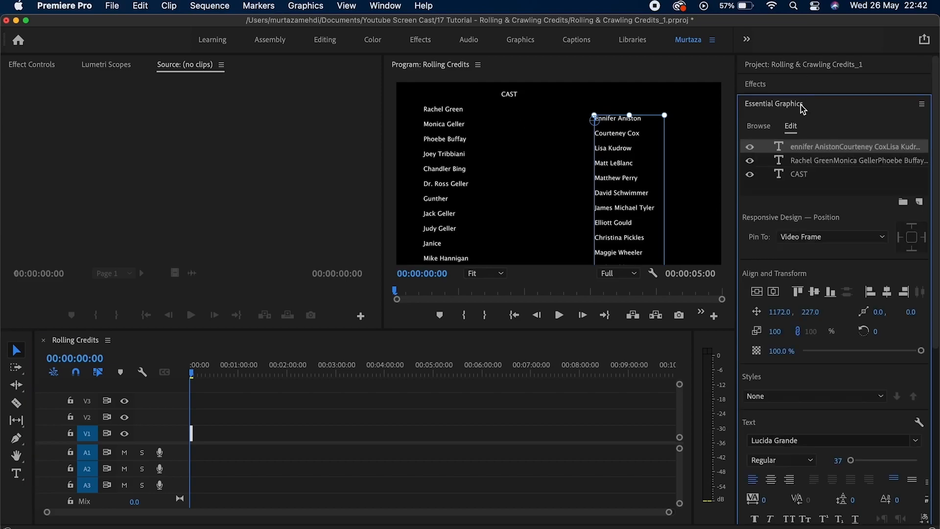
click(509, 94)
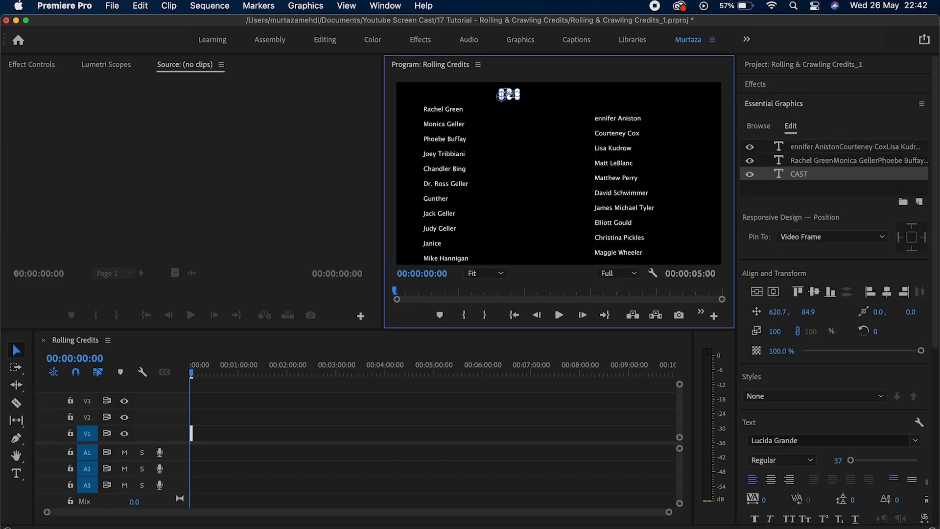
click(838, 460)
drag(838, 460, 866, 460)
drag(527, 91, 537, 95)
Position the character and actor name columns side by side below CAST.
drag(450, 130, 483, 138)
click(609, 129)
drag(609, 129, 572, 129)
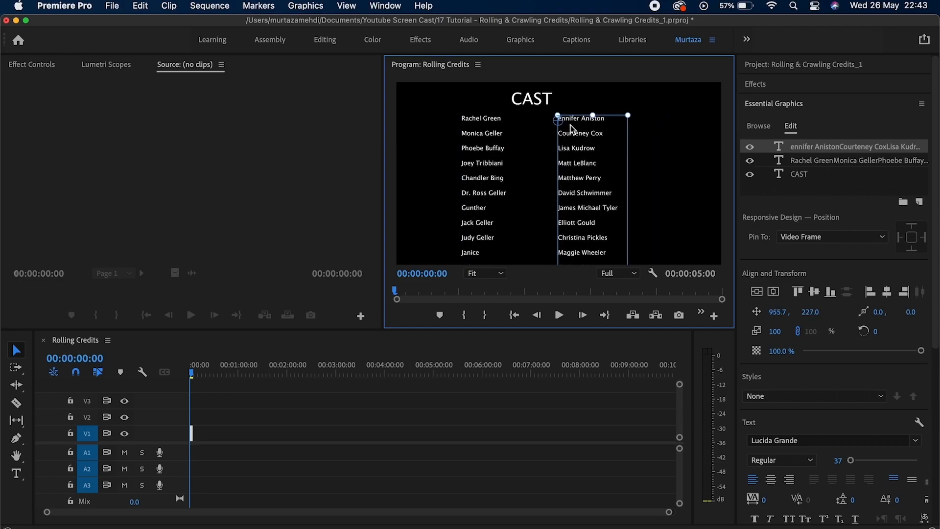
drag(489, 138, 473, 139)
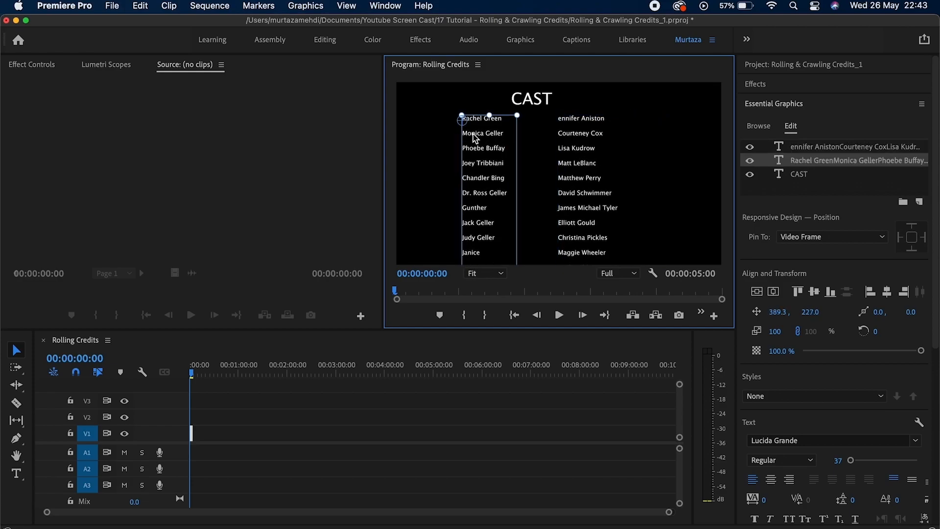
click(583, 163)
drag(583, 160, 582, 159)
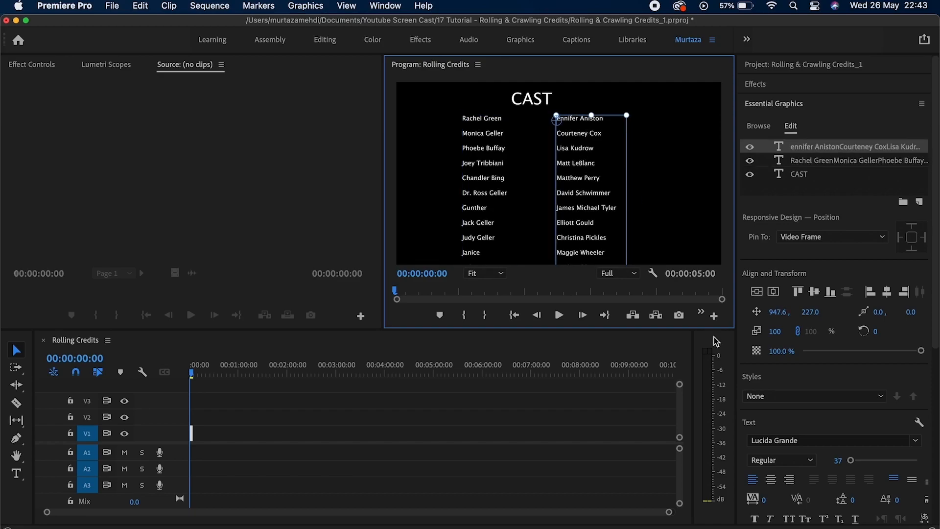
click(538, 103)
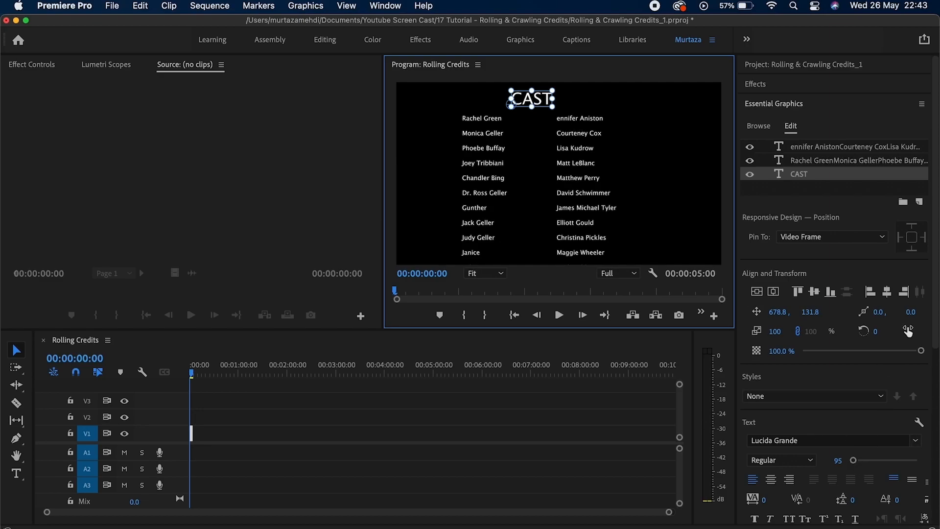
Set both the actor and character name columns to font size 35.
scroll(881, 343, down, 2)
click(589, 168)
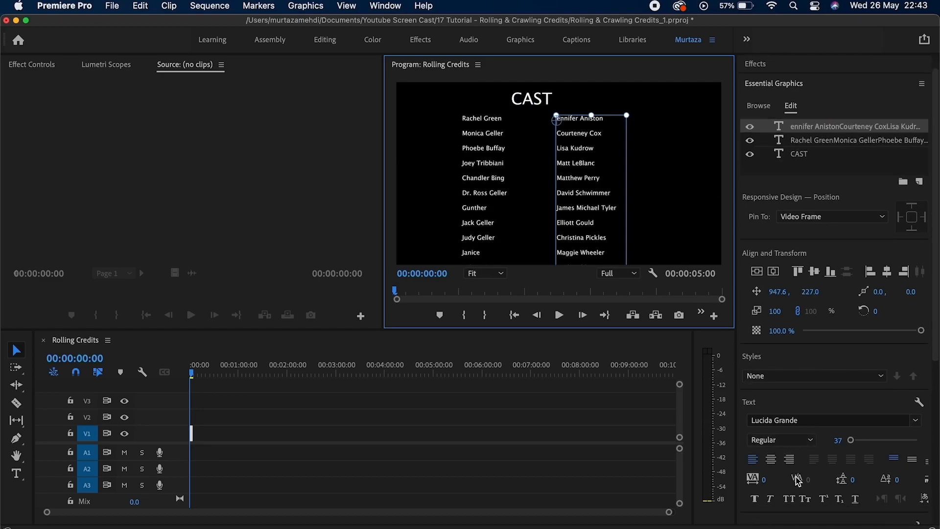
click(838, 440)
text(35)
key(Return)
click(508, 201)
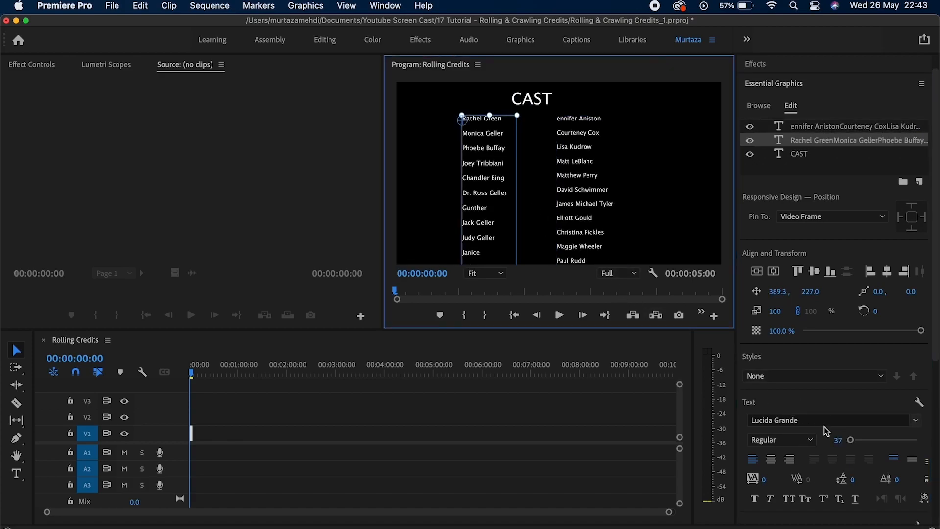
click(838, 438)
text(35)
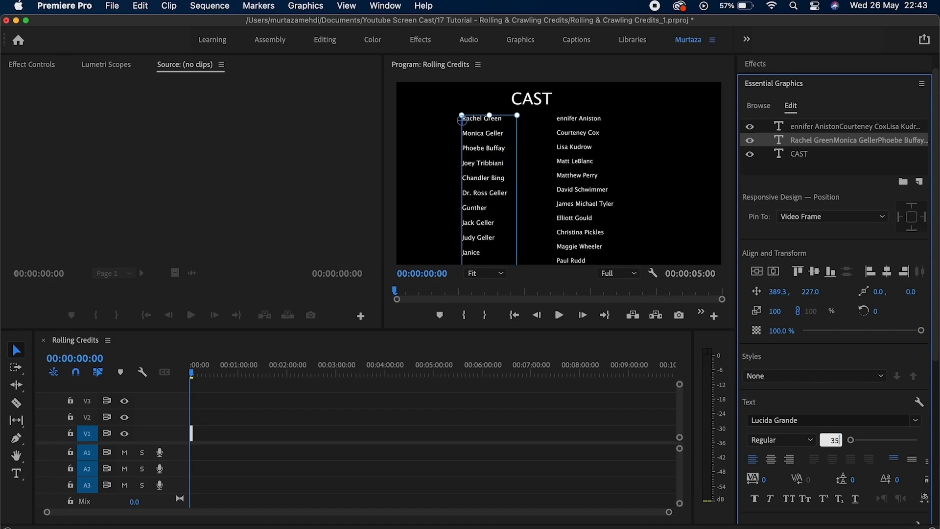
key(Return)
click(654, 187)
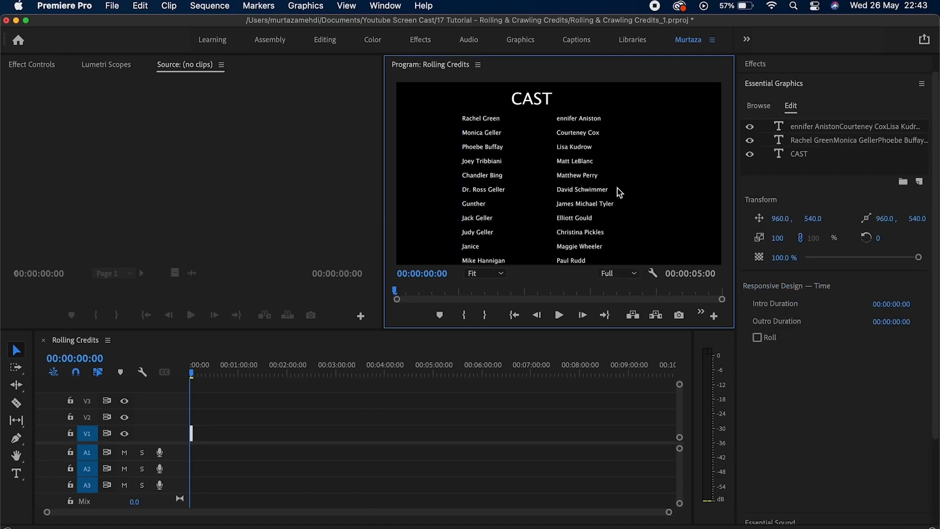
click(538, 99)
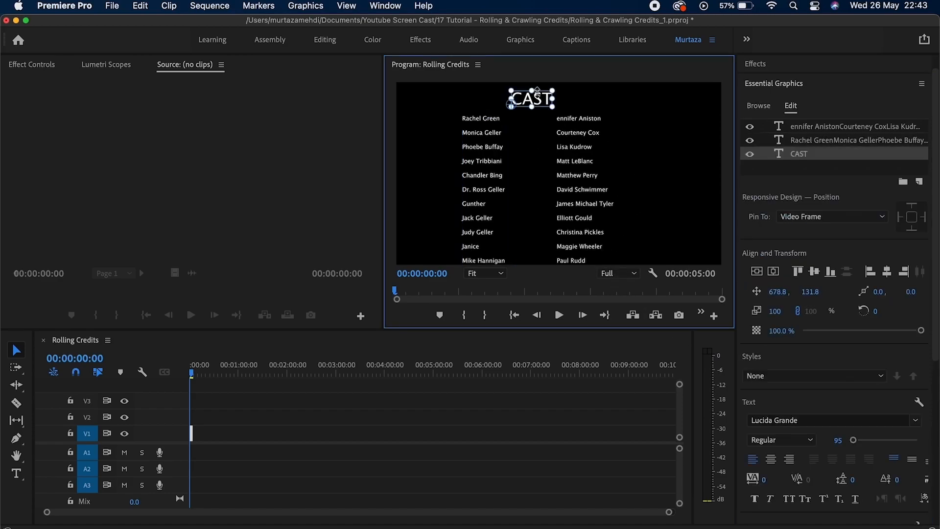
Nudge CAST slightly down and make the credits roll, starting and ending offscreen.
drag(541, 101, 543, 105)
click(688, 168)
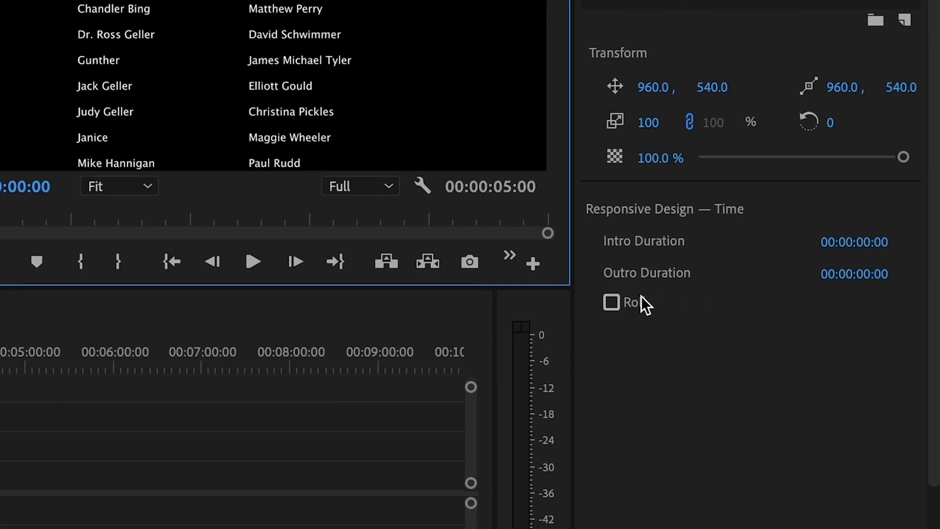
click(611, 301)
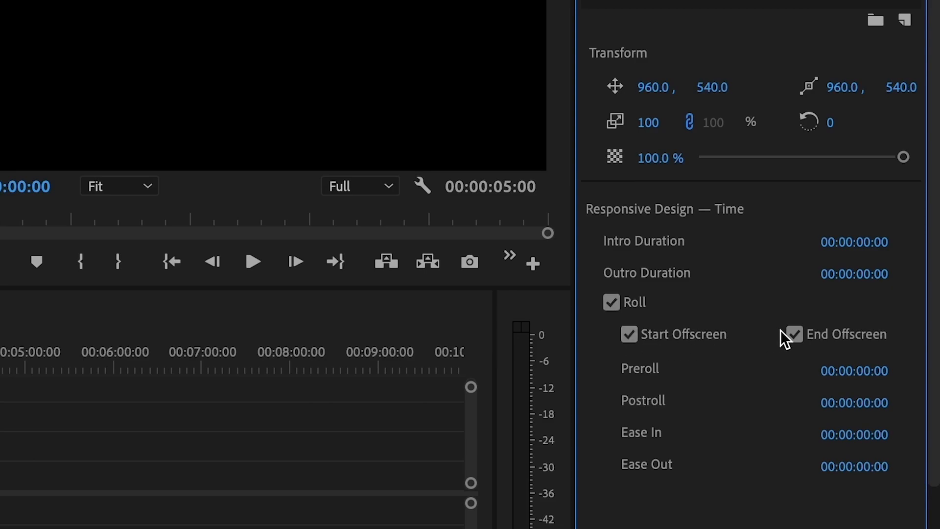
click(794, 337)
click(794, 337)
Set the roll's Ease In and Ease Out to 5 frames each.
click(880, 439)
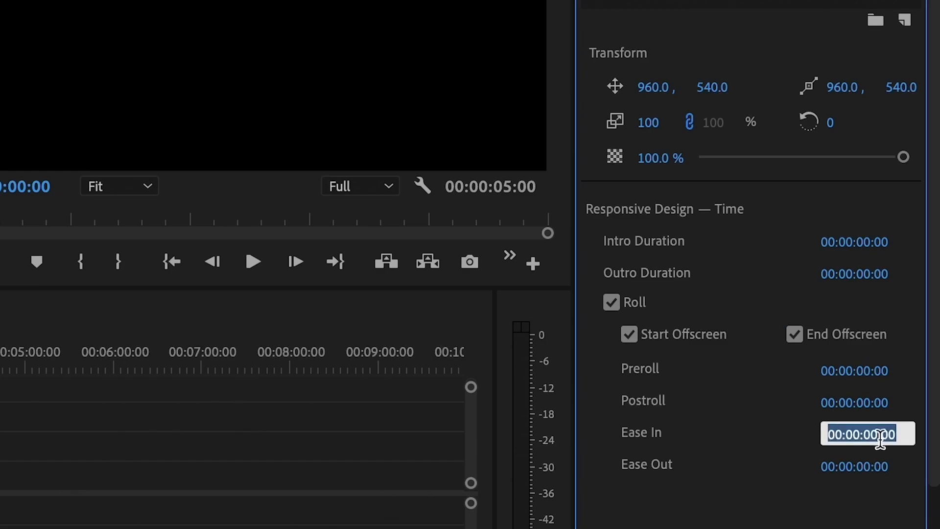
text(5)
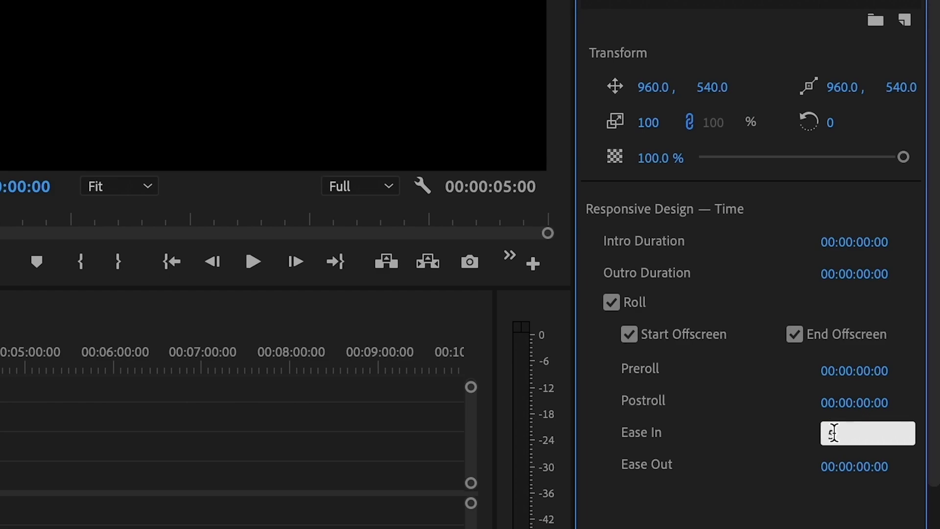
click(860, 456)
text(5)
key(Return)
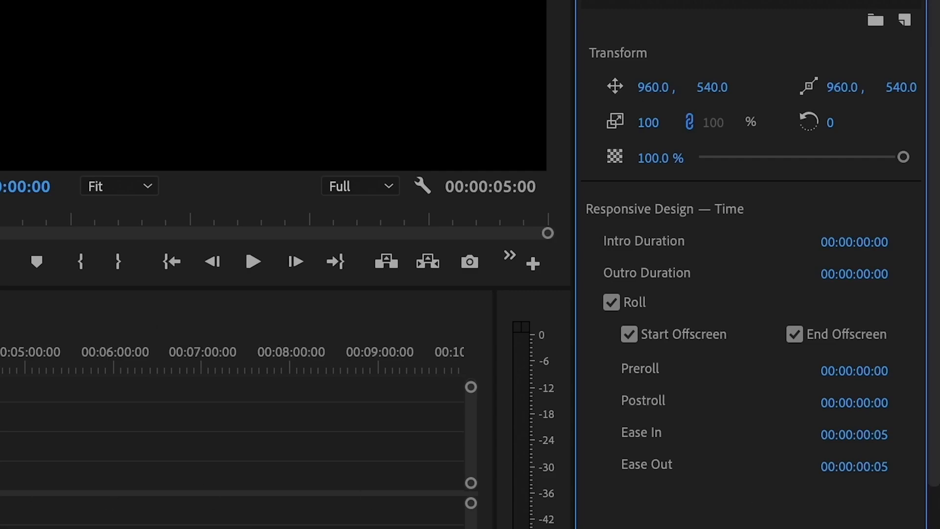
click(93, 443)
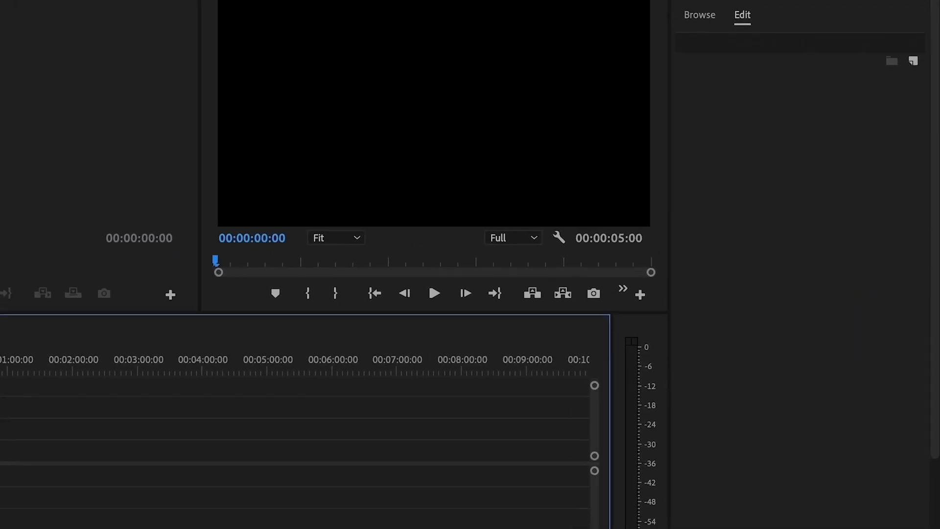
Extend the credits clip to 00:00:13:21 and preview the names rolling upward.
key(=)
key(=)
drag(87, 441, 124, 441)
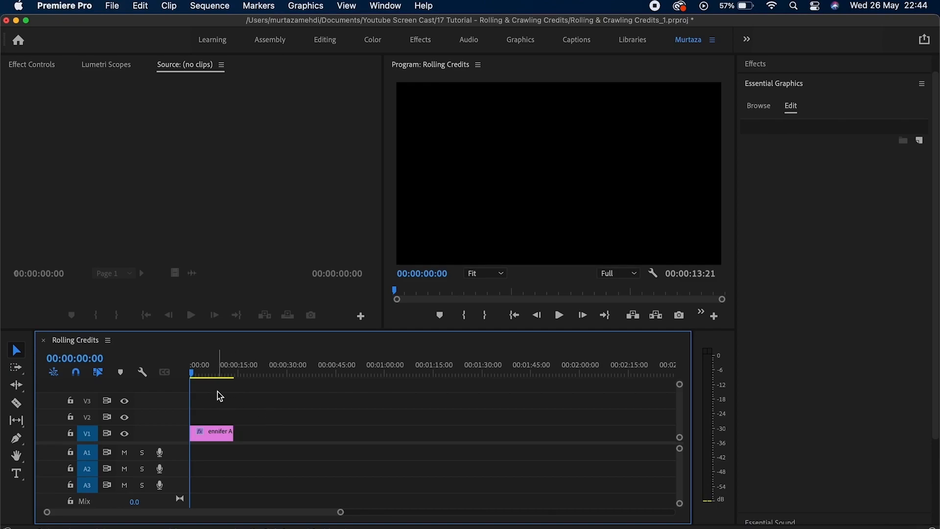
key(space)
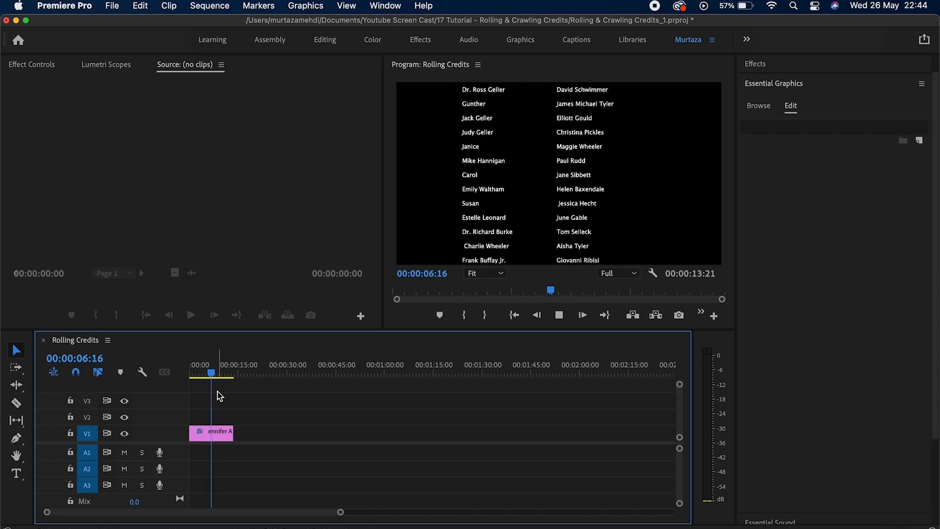
key(space)
click(289, 407)
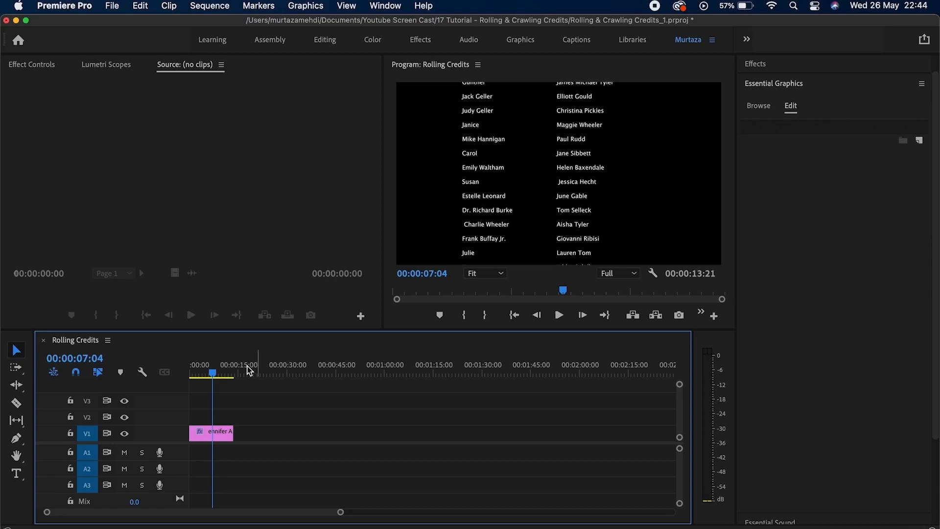
click(228, 434)
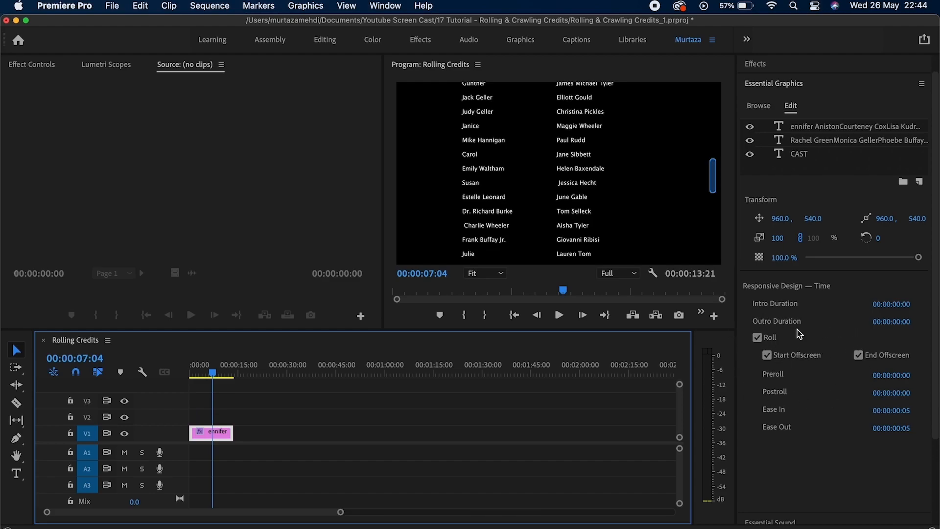
click(794, 83)
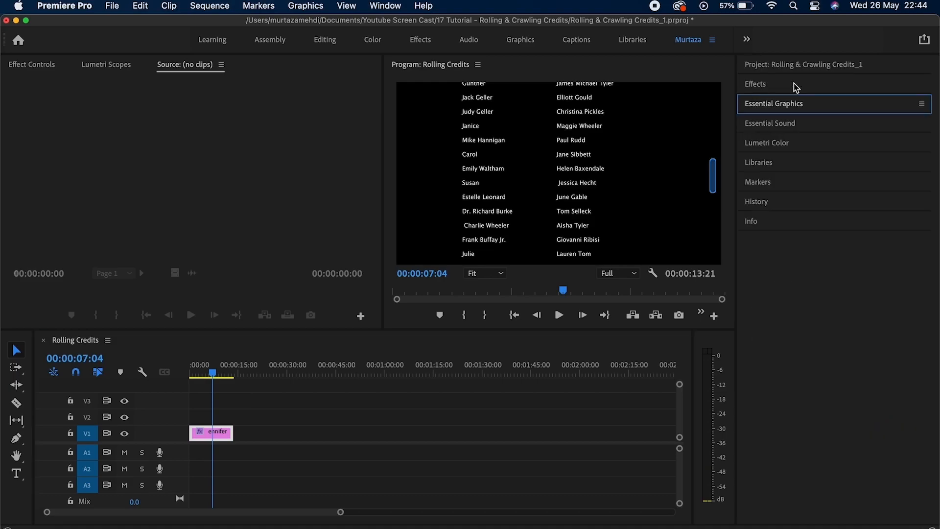
Create a new legacy title named 'Crawl' from the File menu.
click(118, 6)
mouse_move(120, 24)
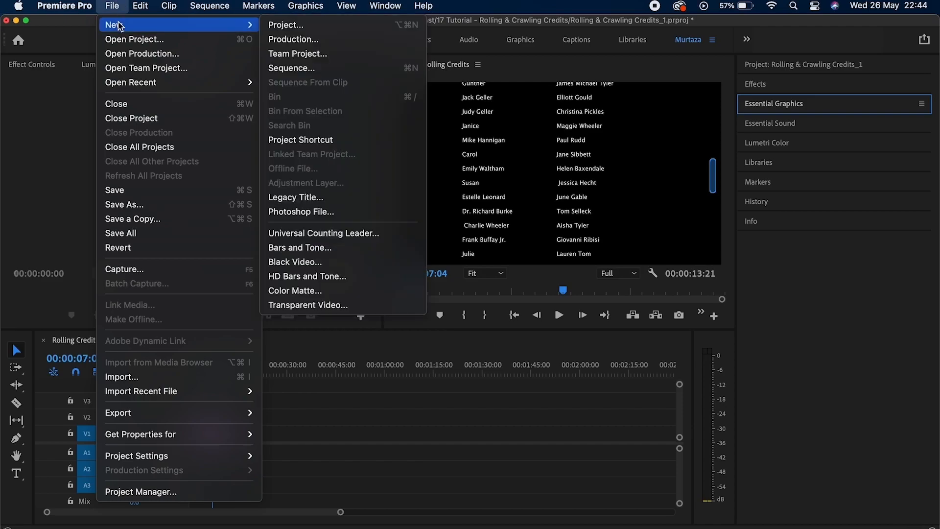
click(284, 198)
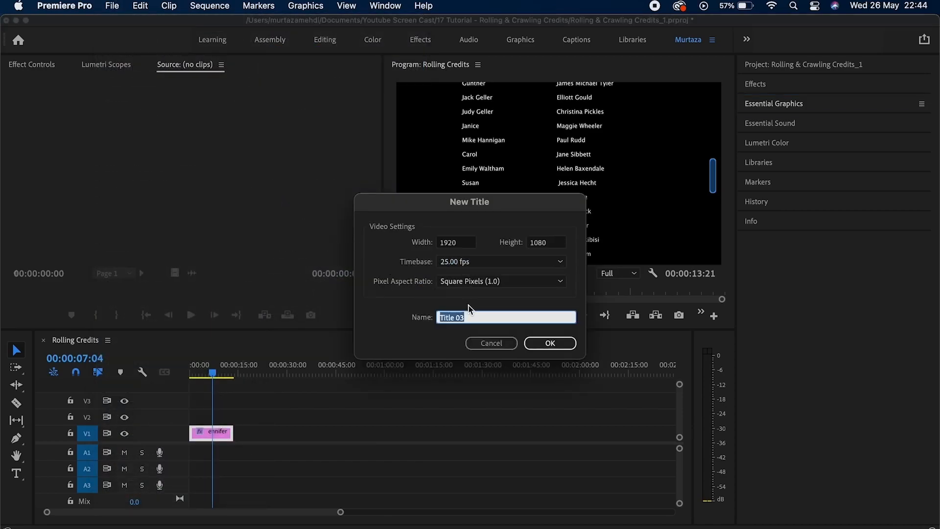
text(Crawl)
key(Return)
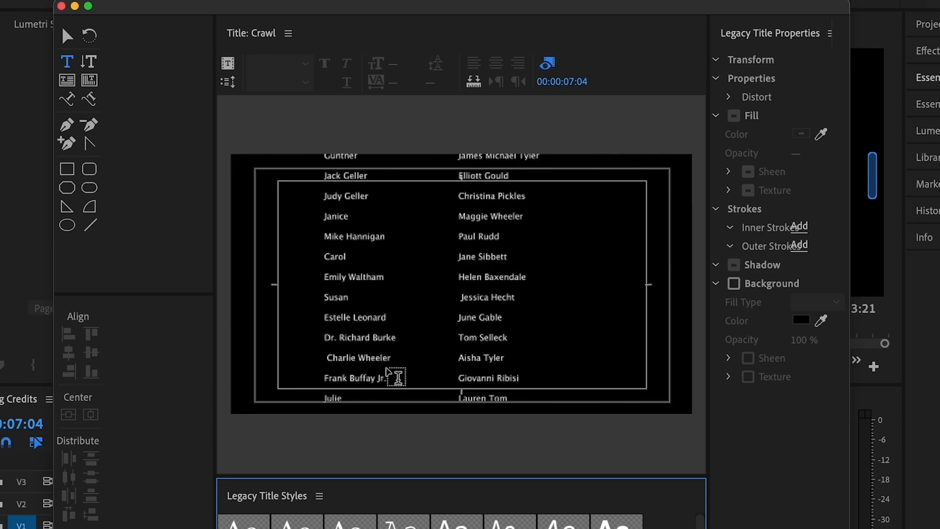
Type 'Premier PRo Course' in Adobe Clean and move it lower and to the left.
click(387, 358)
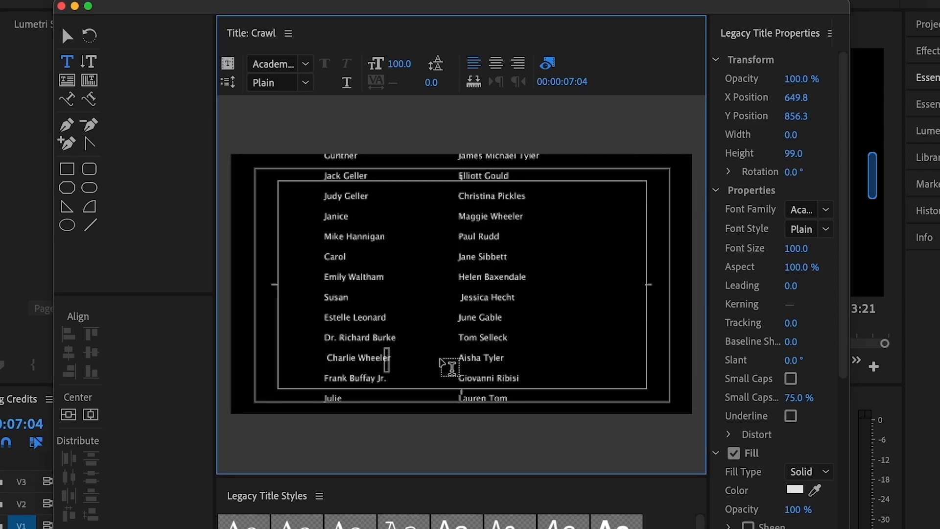
text(Premier)
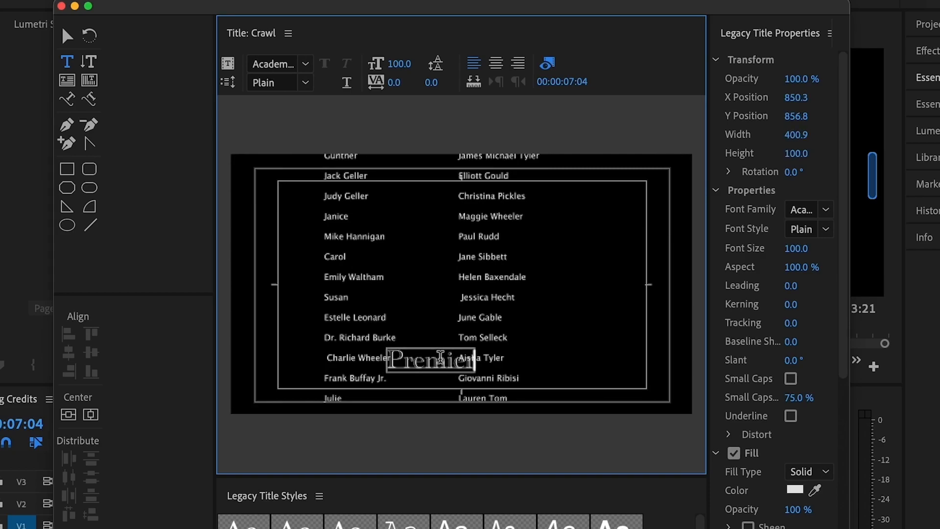
text( PRo Course)
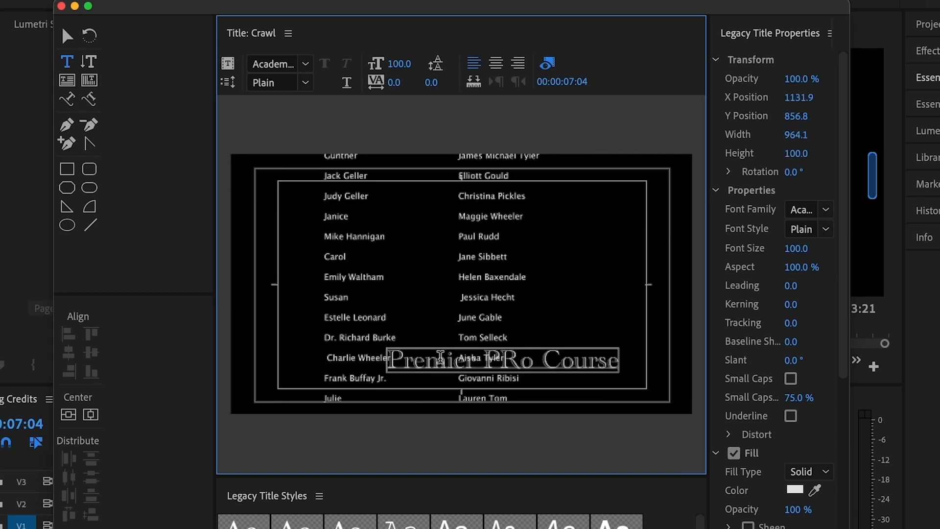
drag(612, 360, 368, 361)
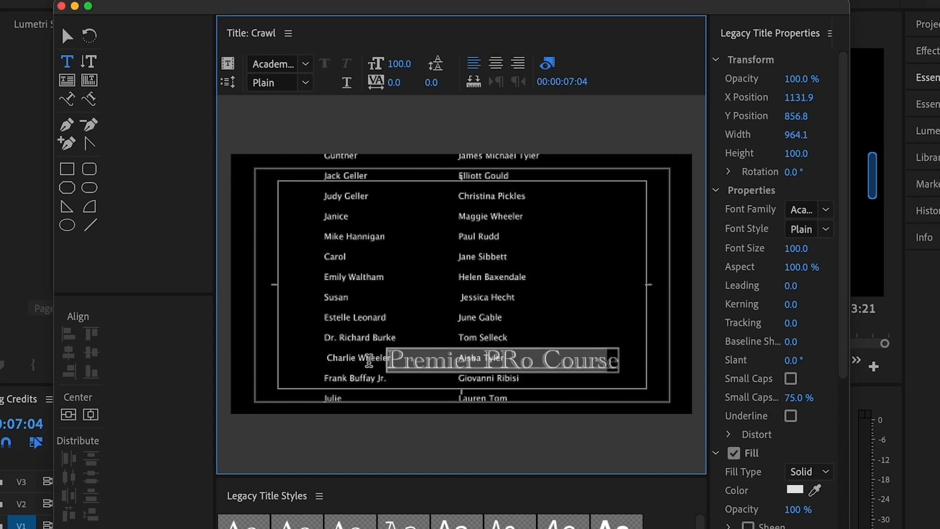
click(826, 210)
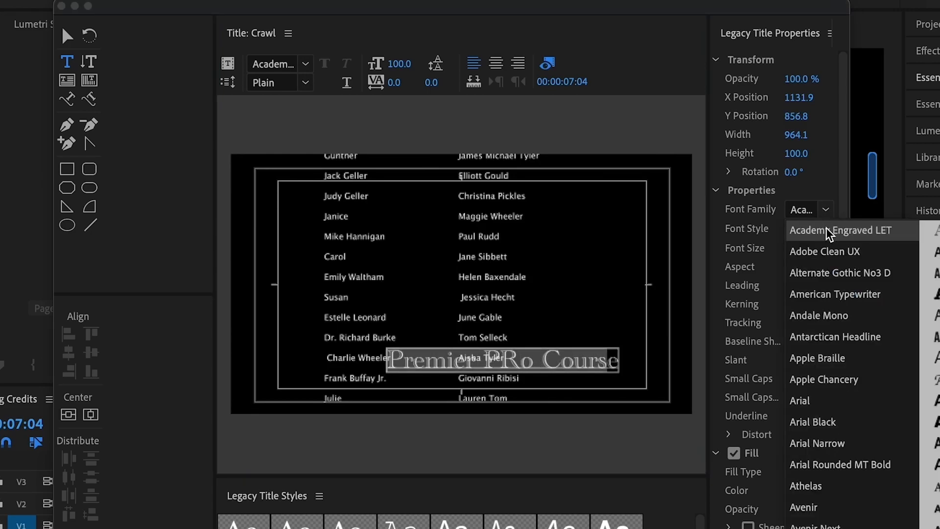
click(830, 251)
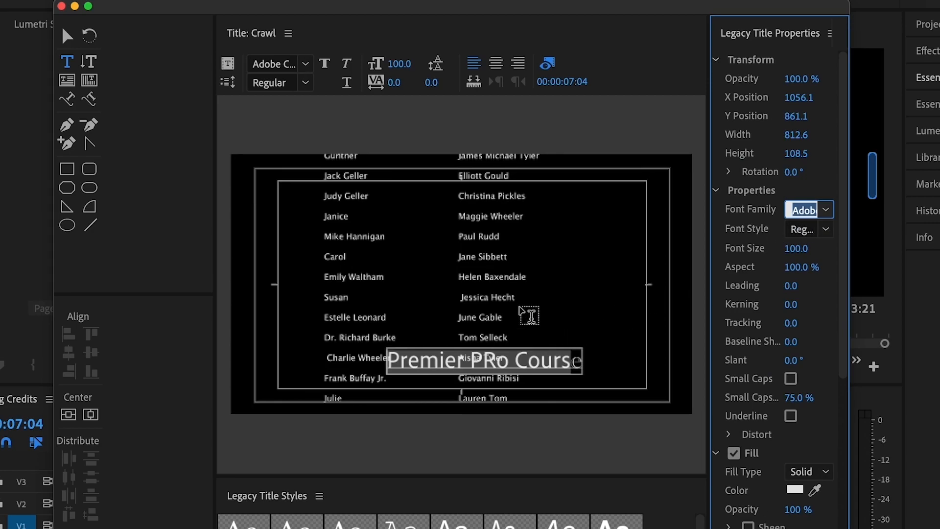
click(73, 42)
drag(524, 360, 500, 375)
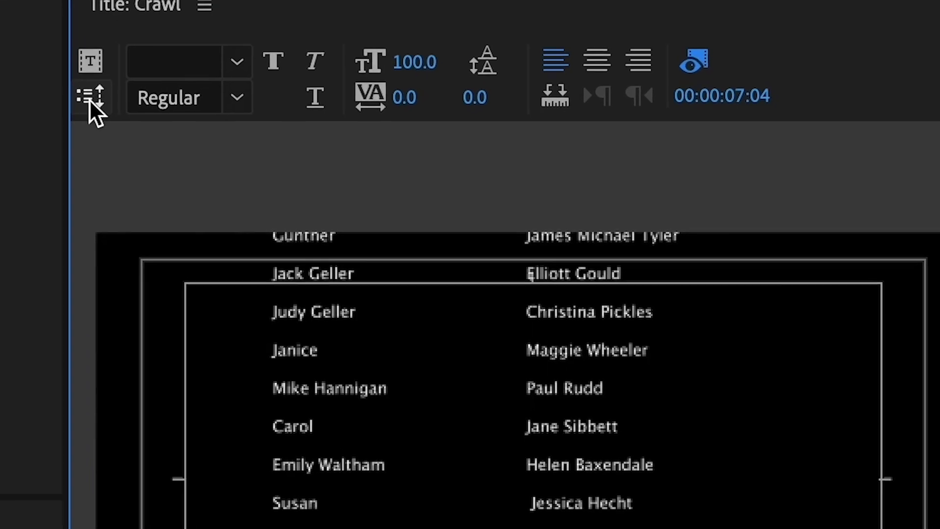
Set the title to Crawl Left, starting and ending off screen, and close the title editor.
click(120, 152)
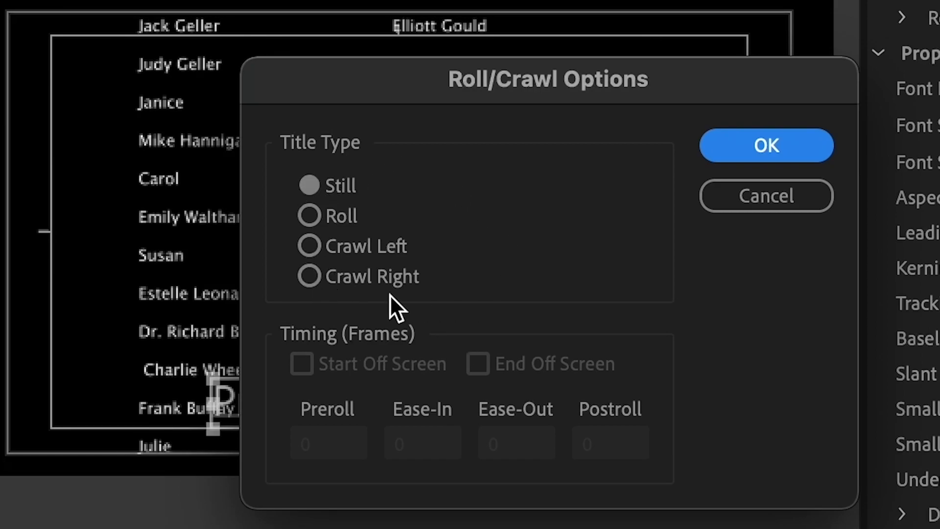
click(308, 246)
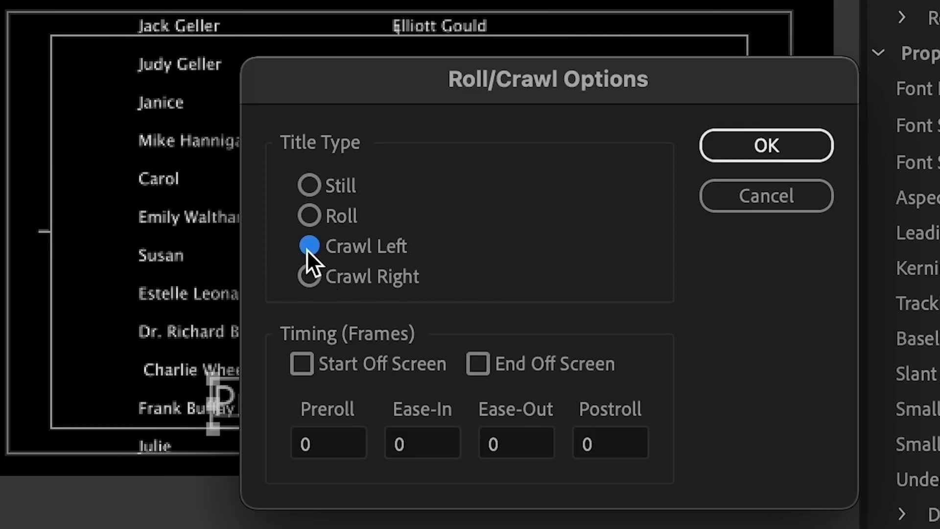
click(302, 364)
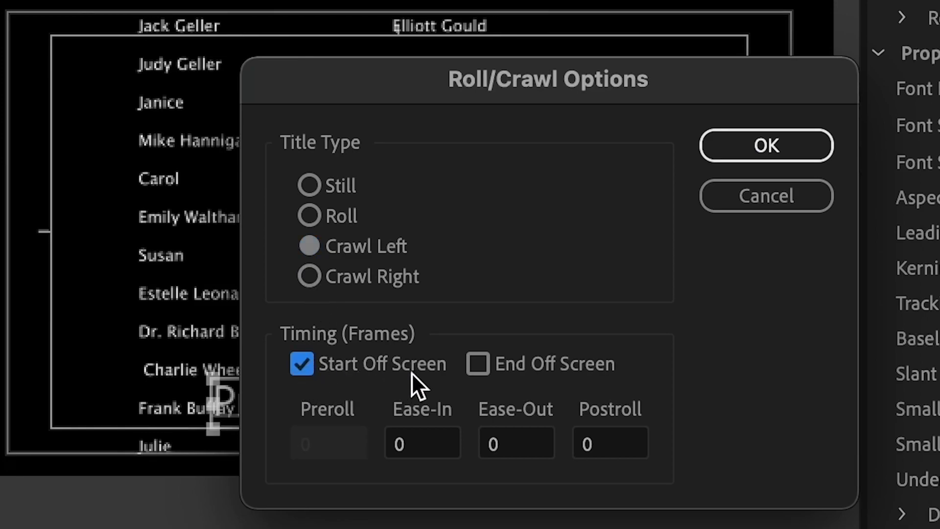
click(477, 365)
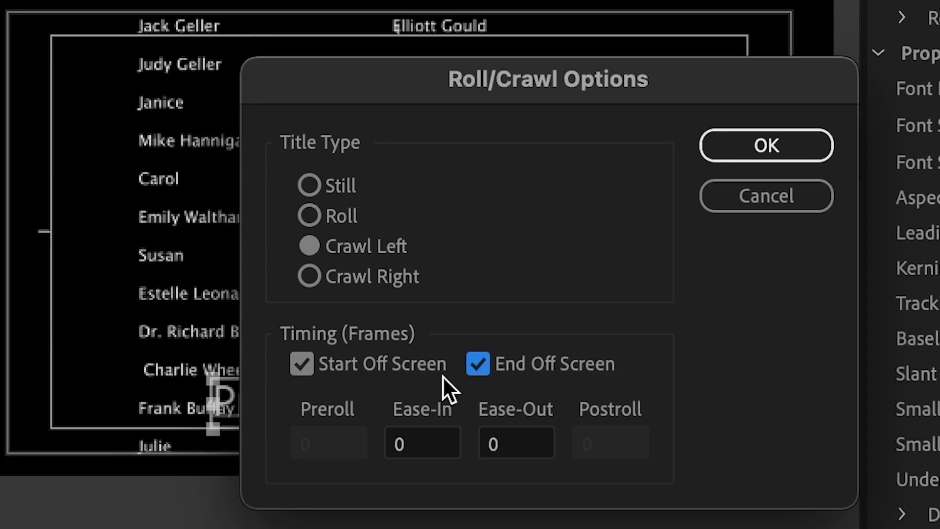
click(744, 145)
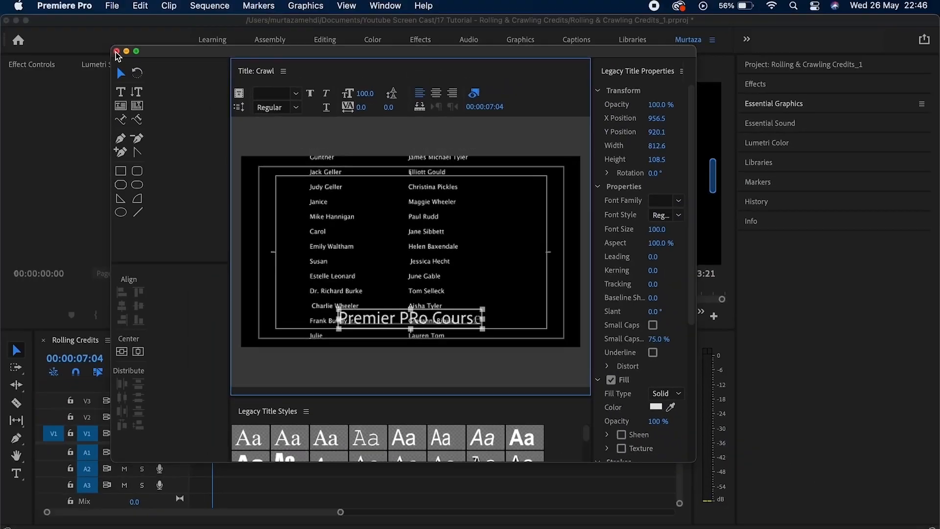
click(117, 52)
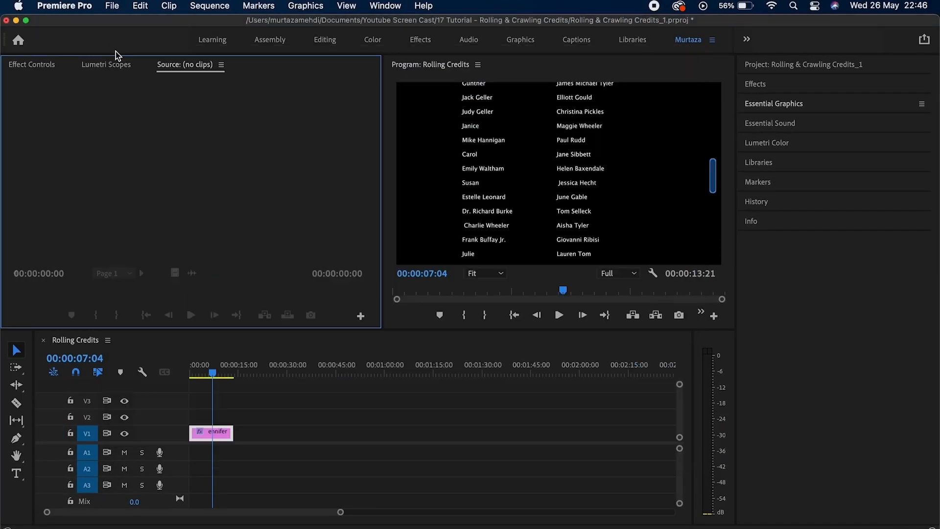
Place the Crawl title on V1 right after the credits and play it back.
drag(216, 376, 263, 376)
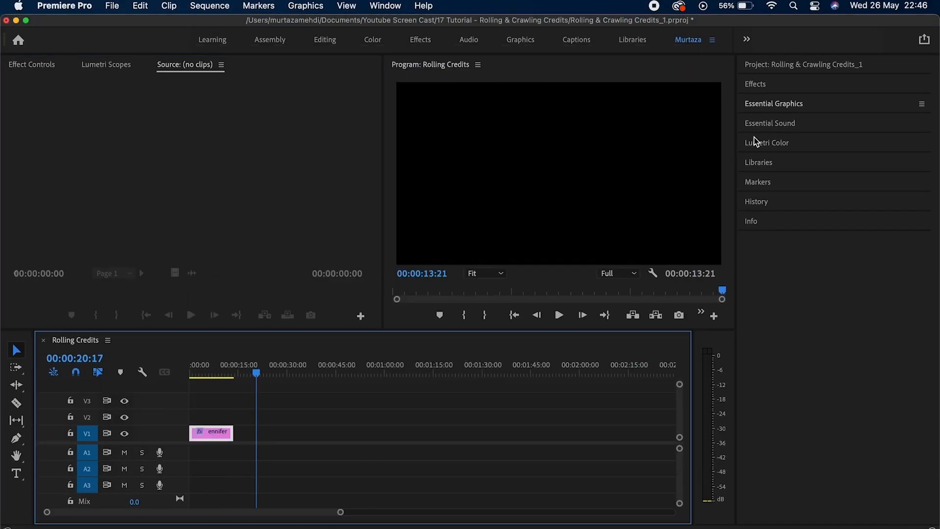
click(783, 64)
drag(813, 140, 308, 433)
drag(257, 375, 298, 377)
key(space)
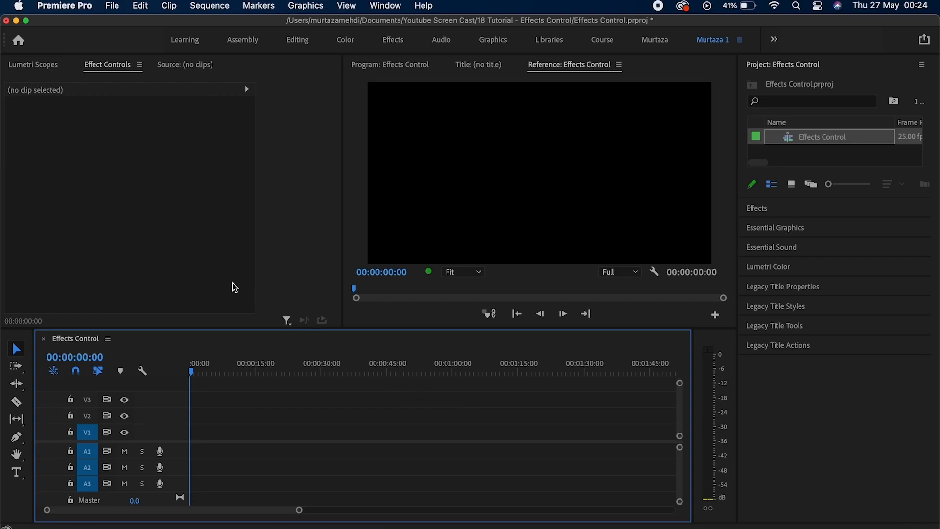
Import Premier Pro.mp4, place it on V1 at 00:00:00, and select the clip.
click(226, 286)
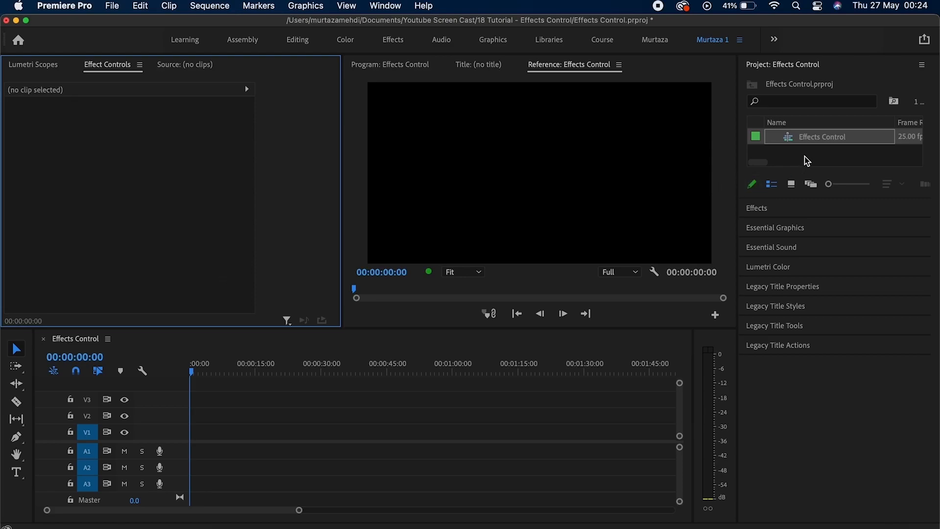
double_click(850, 152)
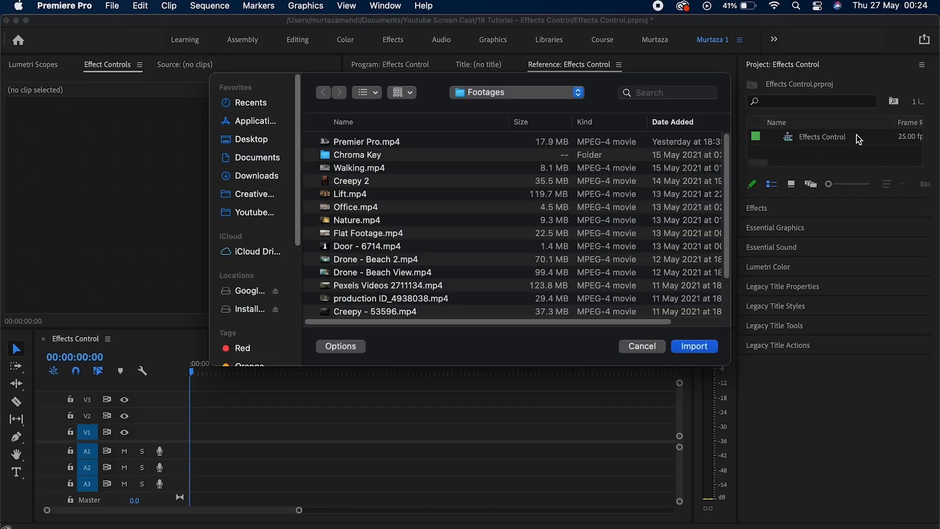
click(360, 141)
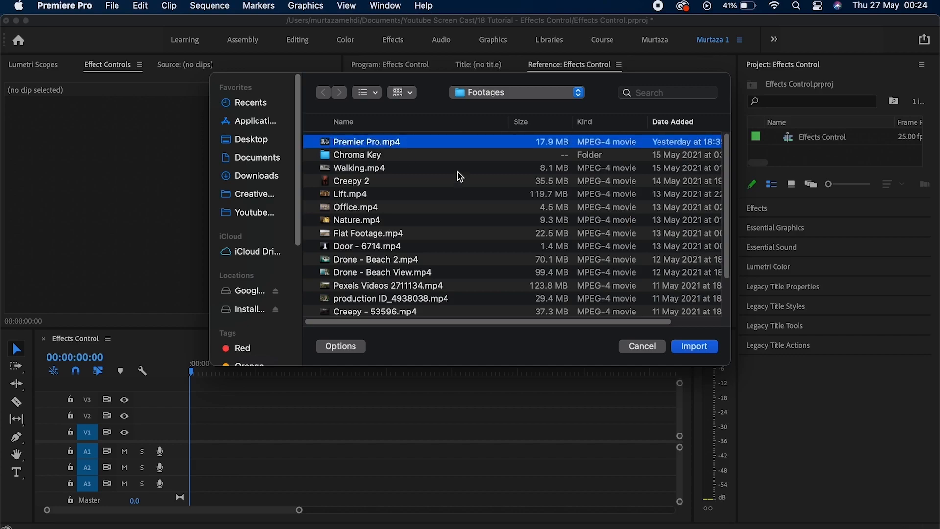
click(694, 347)
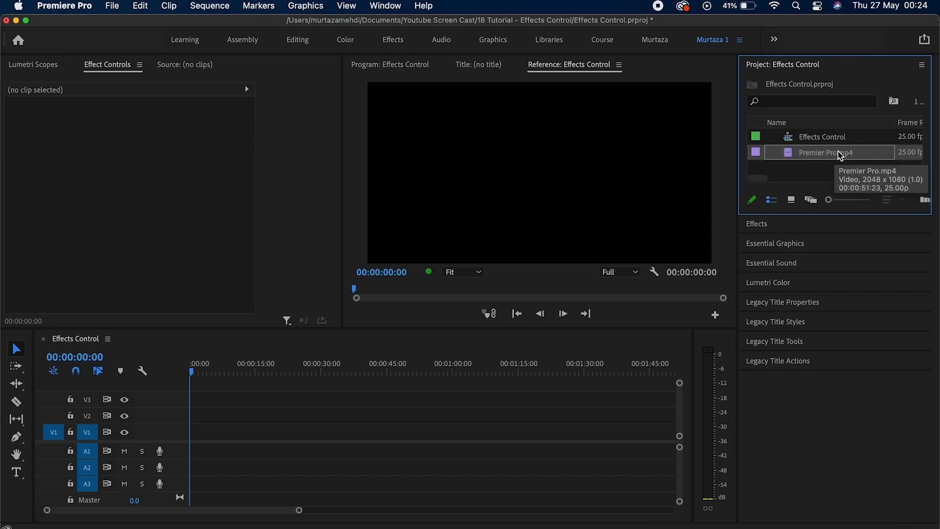
drag(841, 156, 186, 440)
click(237, 430)
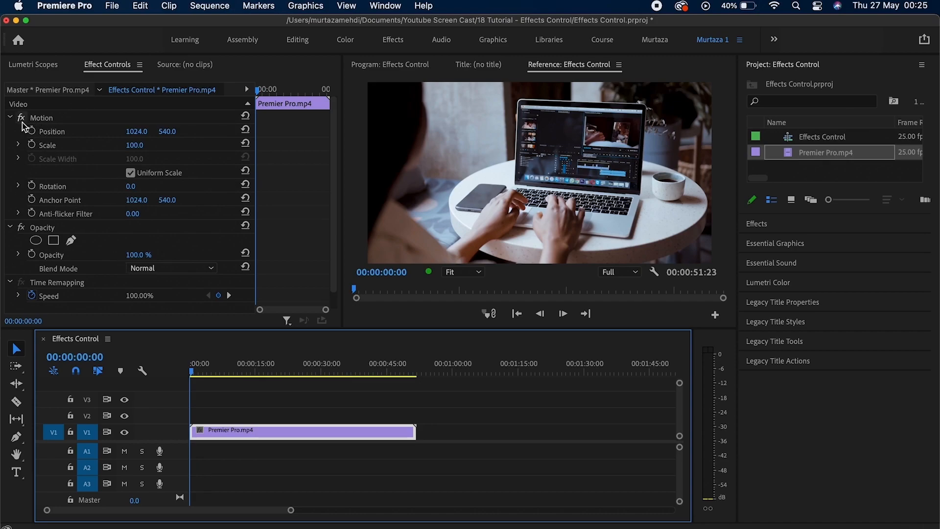
Collapse, then re-expand the Motion, Opacity and Time Remapping settings in Effect Controls.
click(9, 118)
click(10, 131)
click(10, 146)
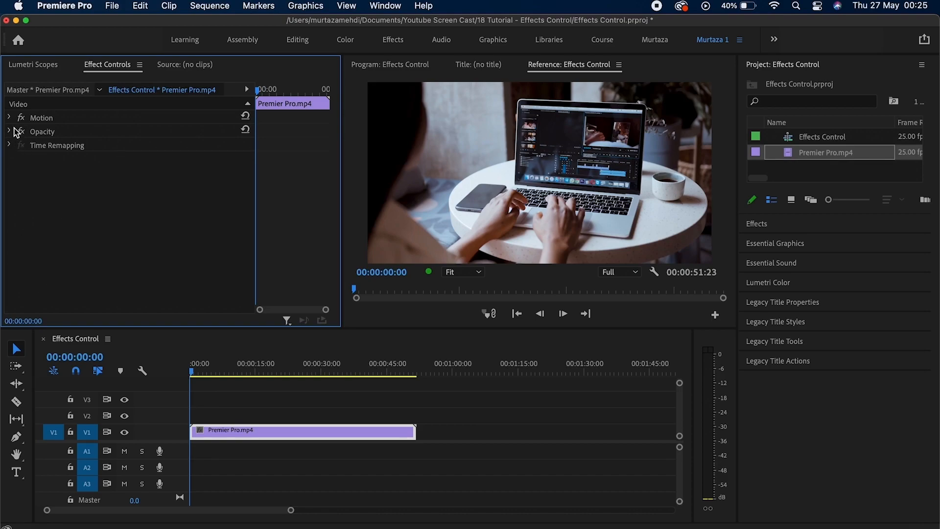
click(11, 118)
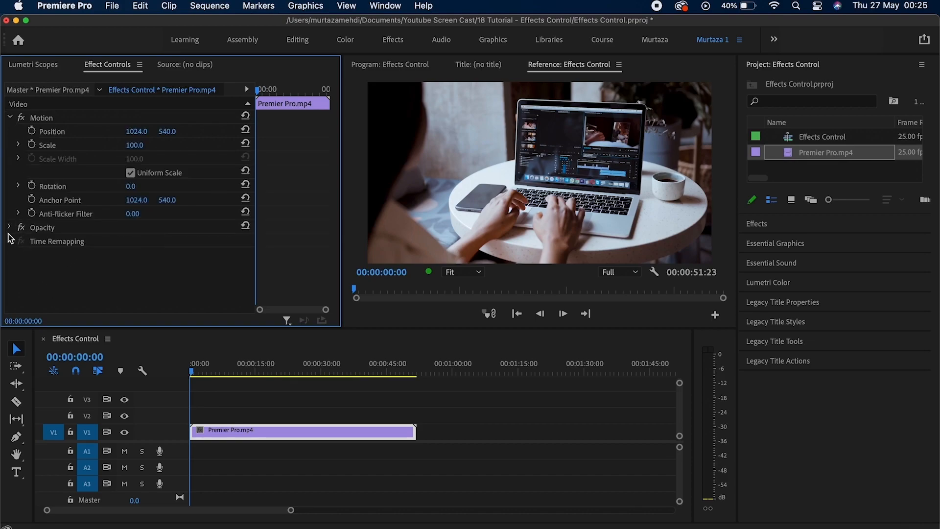
click(10, 228)
click(56, 283)
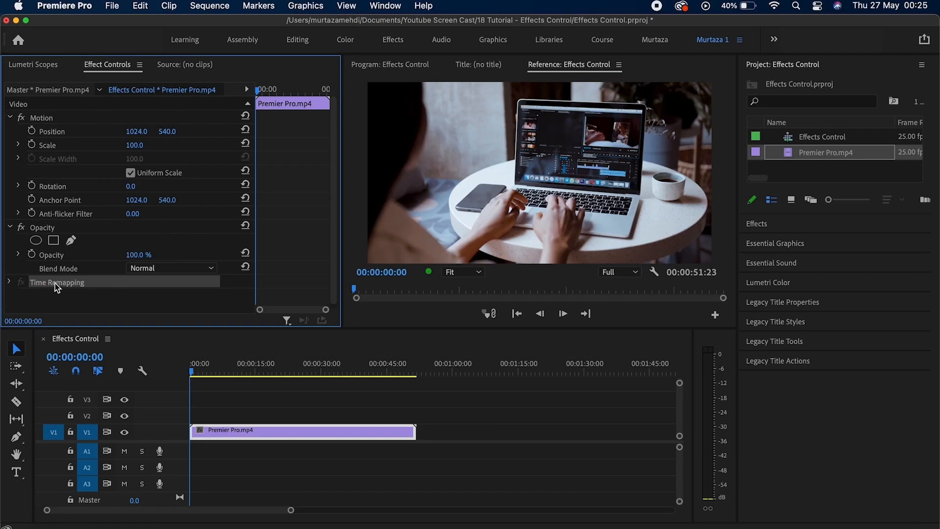
click(10, 283)
click(46, 119)
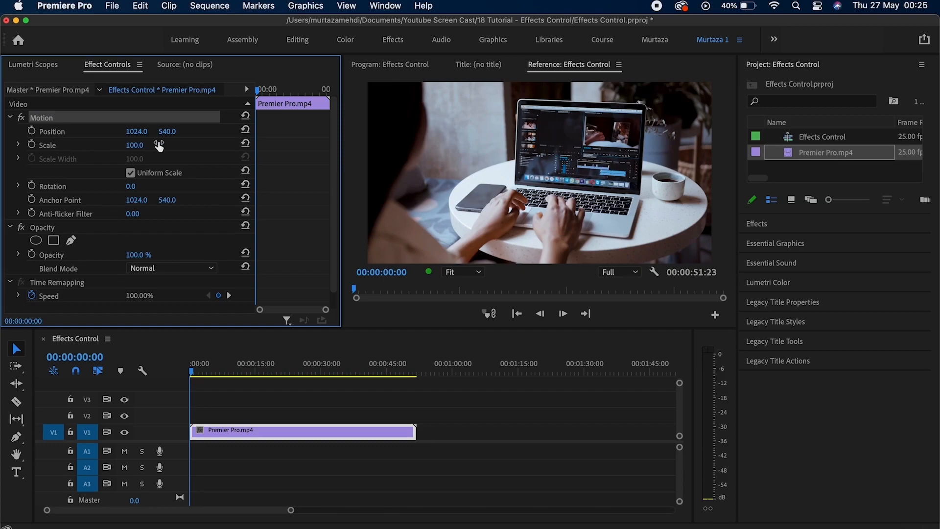
Set the clip's Motion Scale to 135.4 and Position X to 829.0.
mouse_move(135, 145)
mouse_down()
mouse_move(165, 145)
mouse_move(143, 145)
mouse_up()
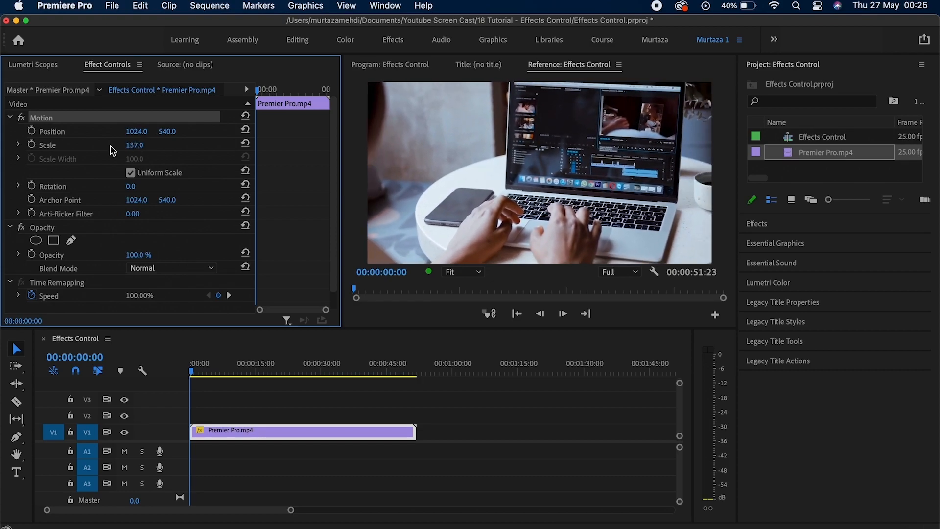
click(18, 145)
drag(171, 169, 168, 169)
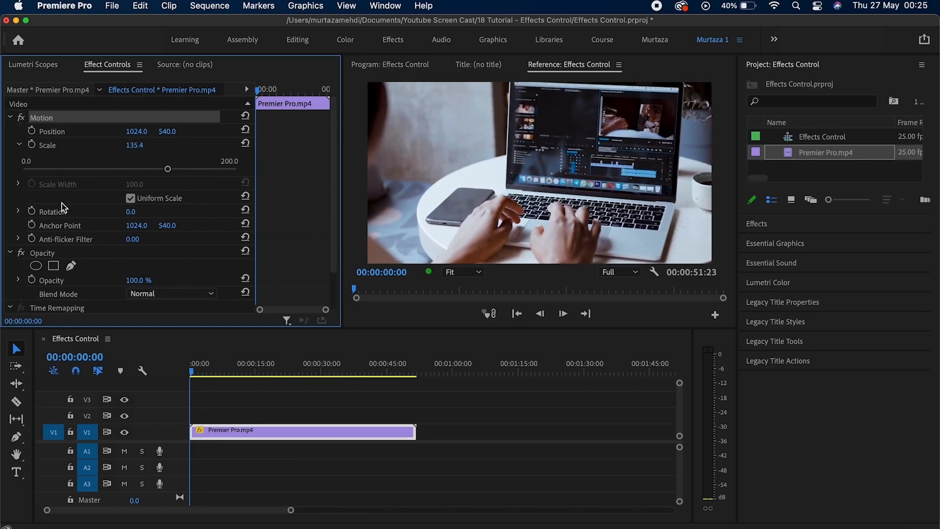
click(19, 145)
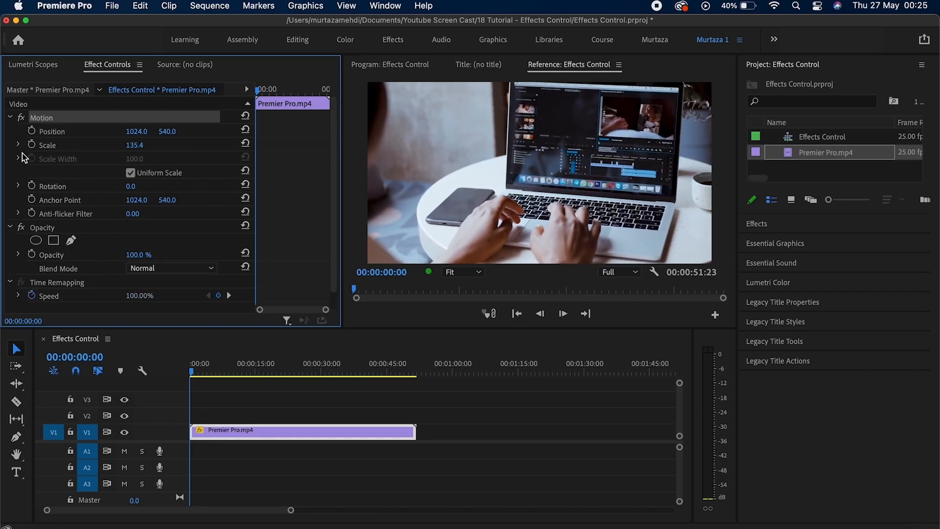
click(137, 135)
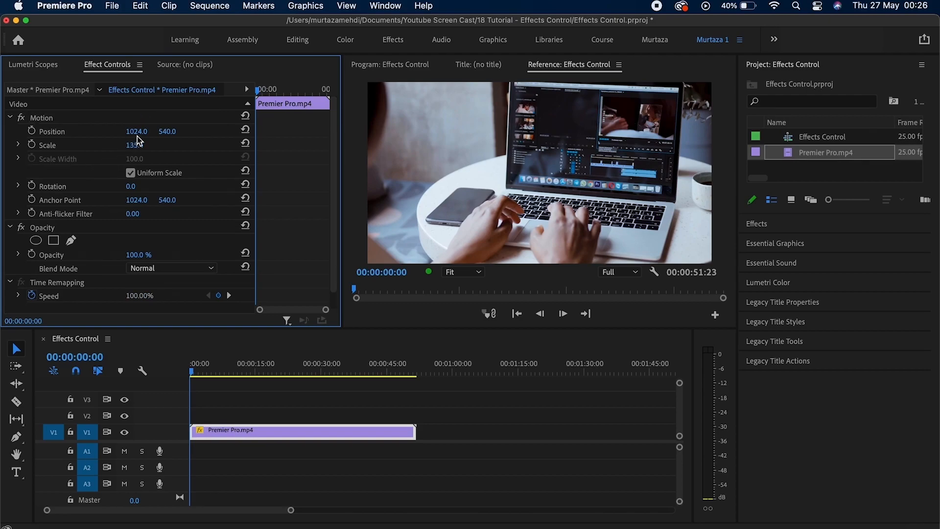
drag(136, 131, 41, 132)
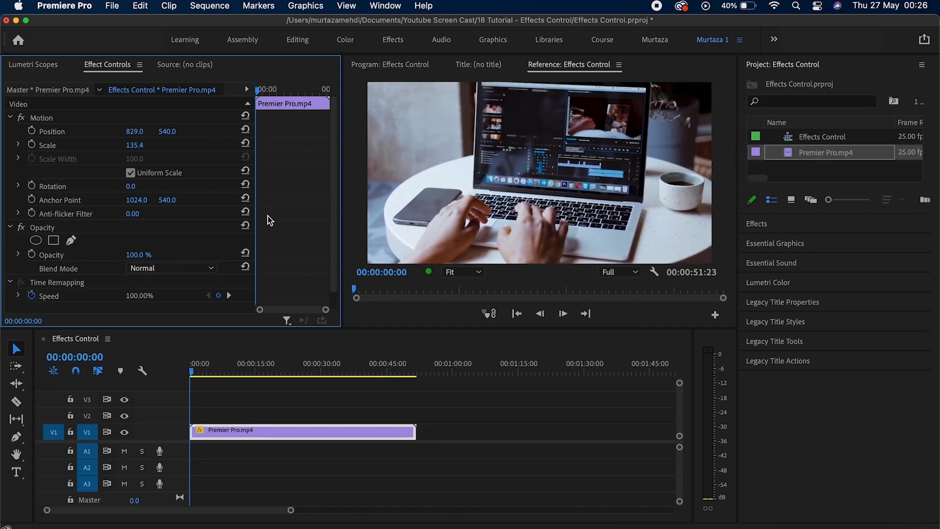
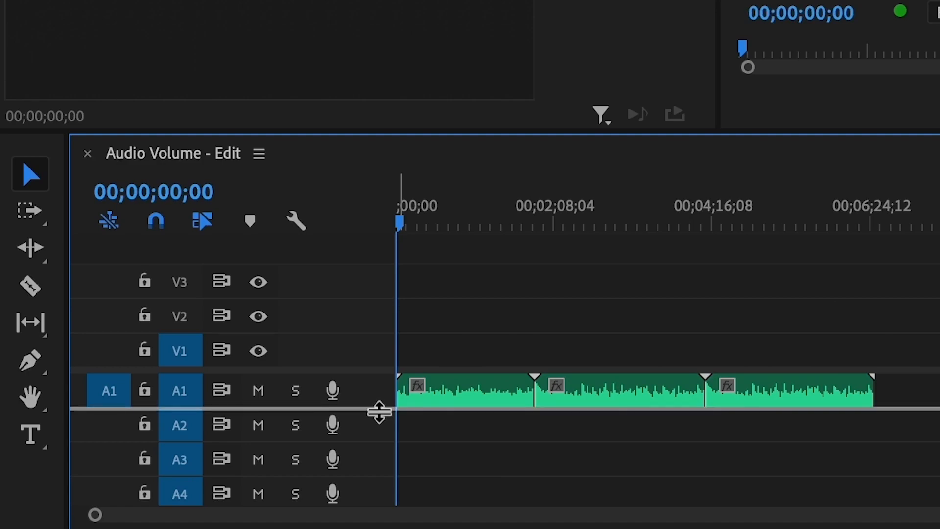
Expand track A1 to show volume lines, then undo a trial volume boost on the first clip.
drag(379, 412, 378, 468)
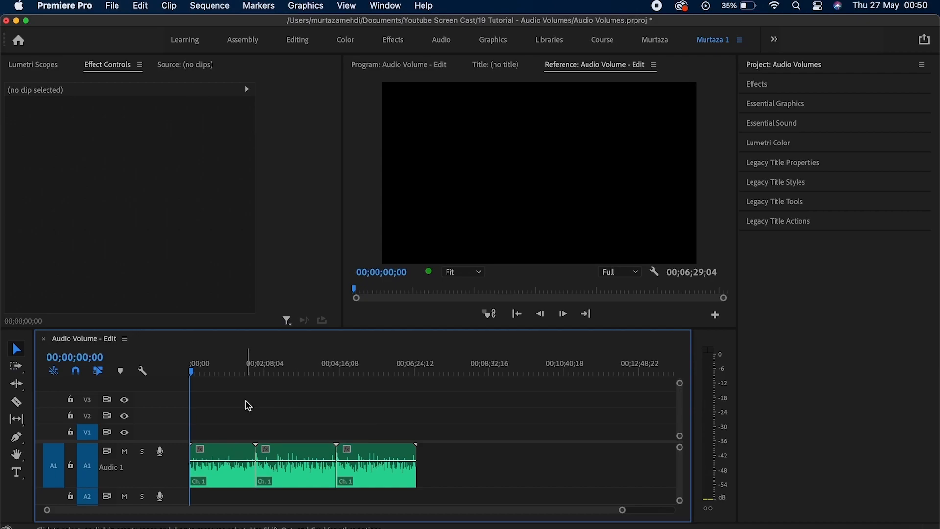
click(234, 461)
mouse_move(234, 462)
mouse_down()
mouse_move(233, 450)
mouse_move(234, 475)
mouse_up()
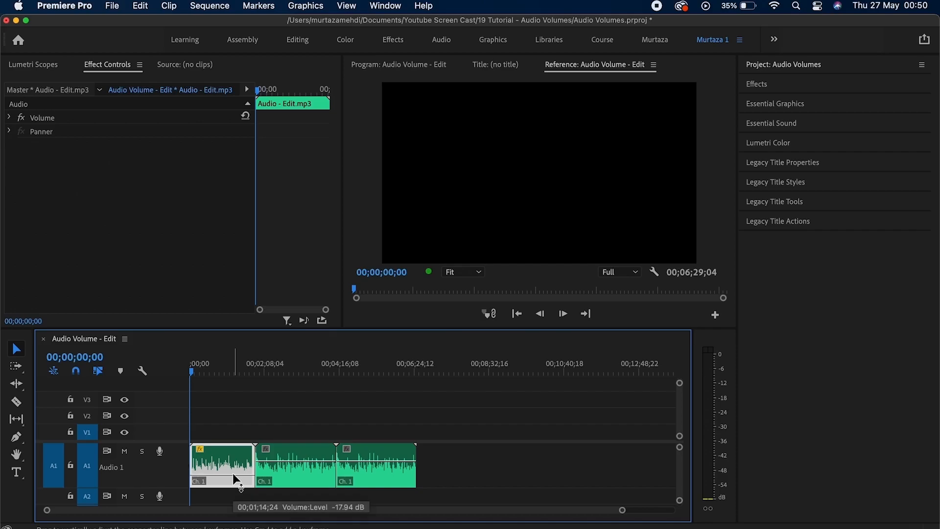
drag(233, 473, 234, 470)
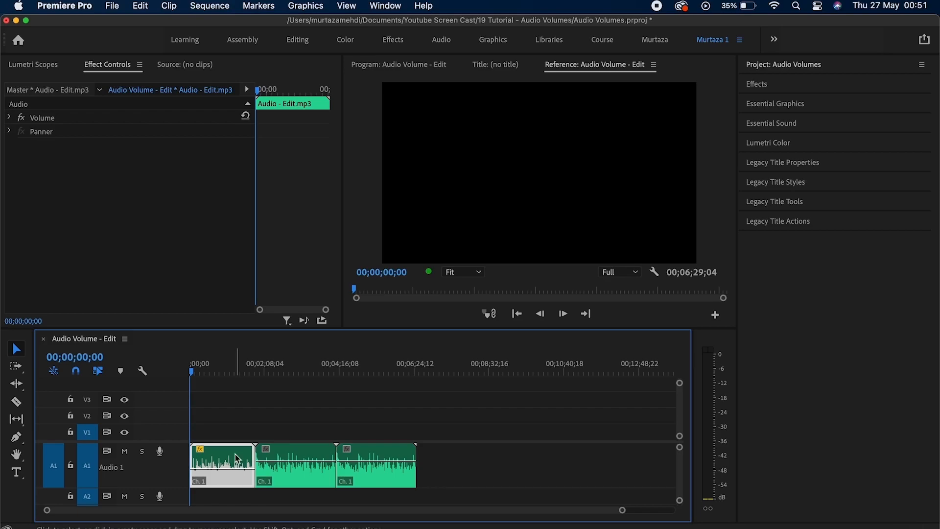
key(super+z)
key(super+z)
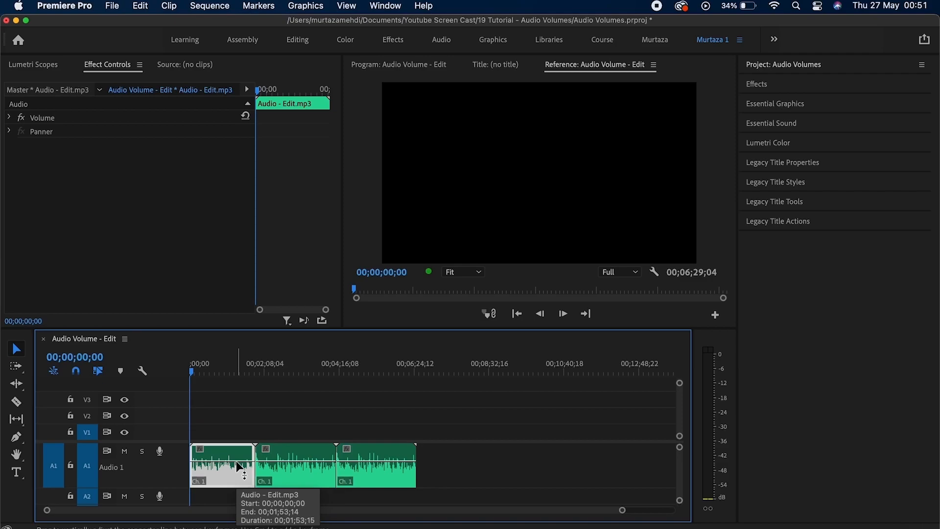
click(488, 469)
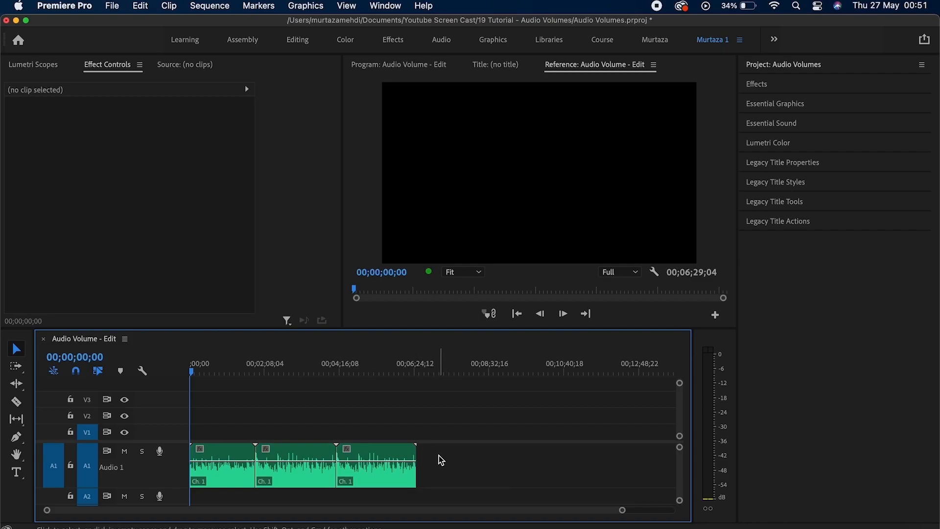
Apply Audio Gain to the three A1 clips with Normalize All Peaks set to -6 dB.
drag(430, 461, 246, 482)
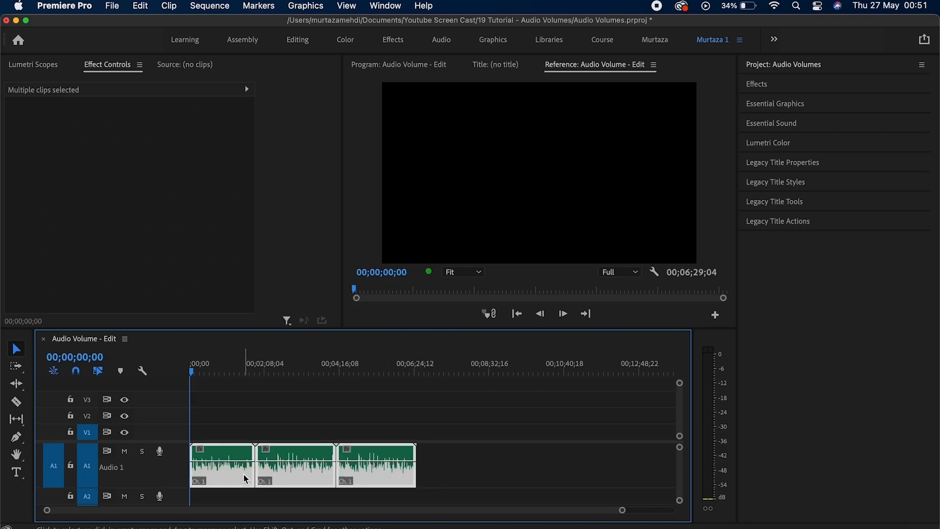
right_click(248, 468)
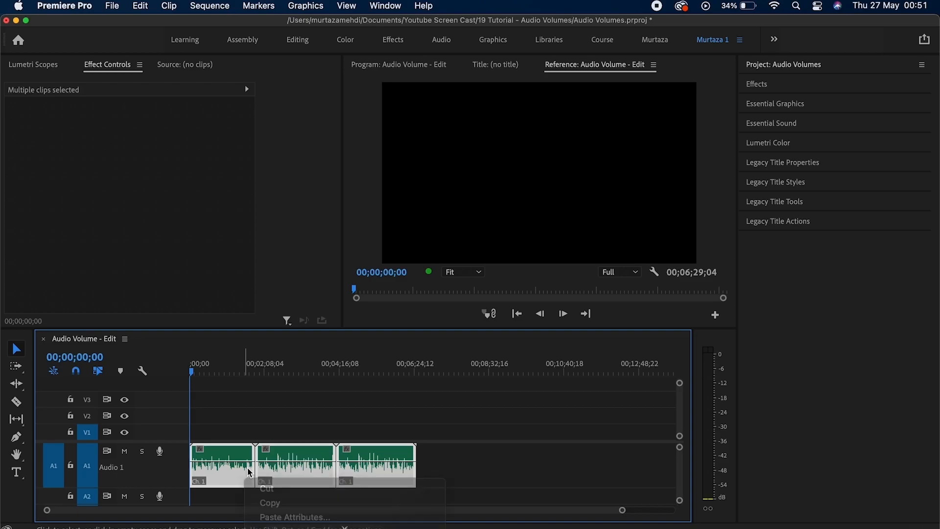
right_click(247, 468)
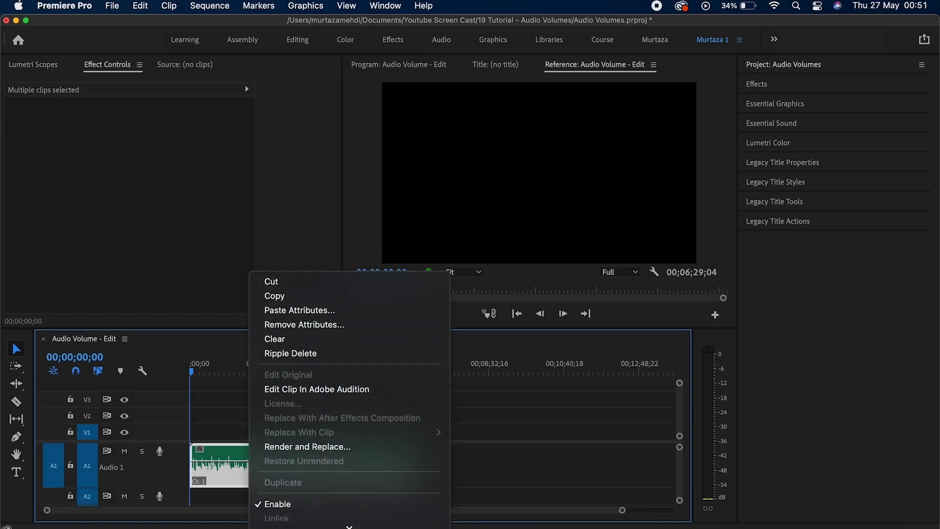
mouse_move(330, 526)
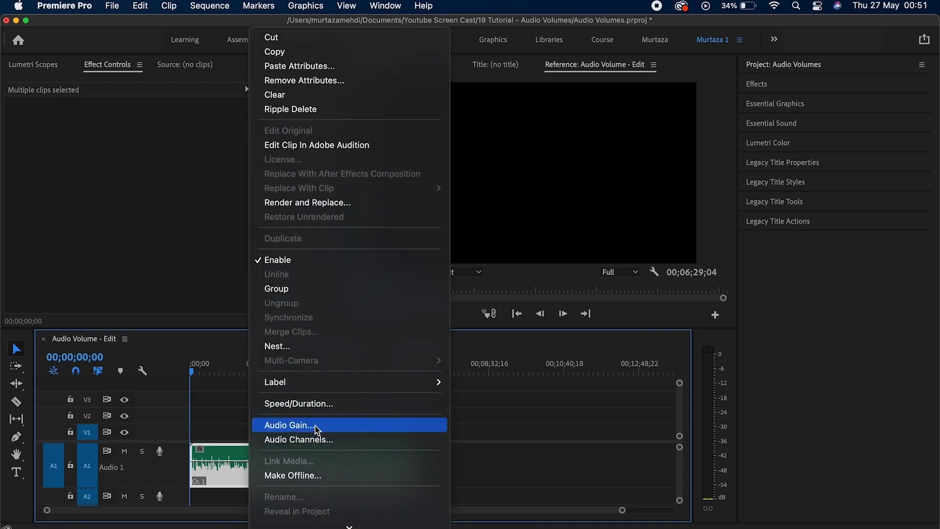
click(315, 425)
click(386, 301)
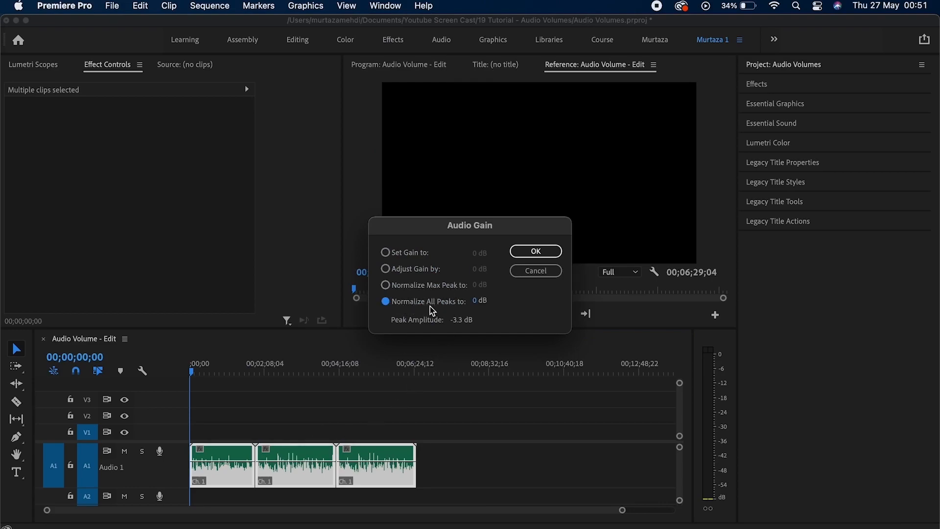
click(476, 301)
text(-6)
click(442, 307)
click(536, 252)
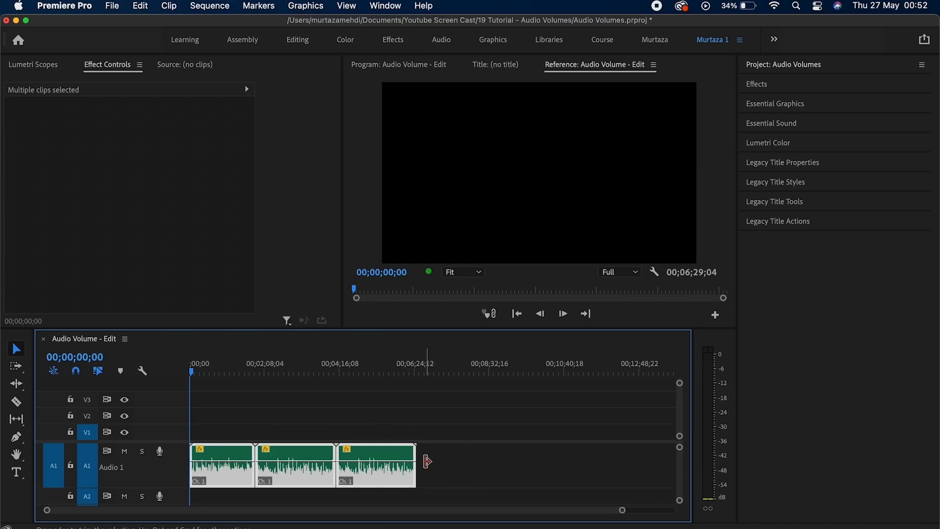
Undo the gain normalization and reselect the three A1 clips in Essential Sound.
key(super+z)
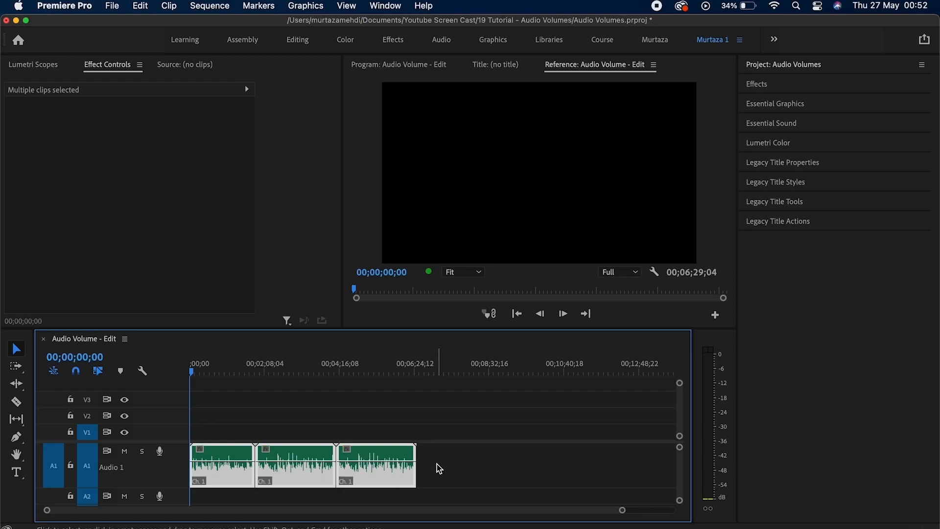
click(437, 464)
drag(445, 451, 223, 493)
click(779, 125)
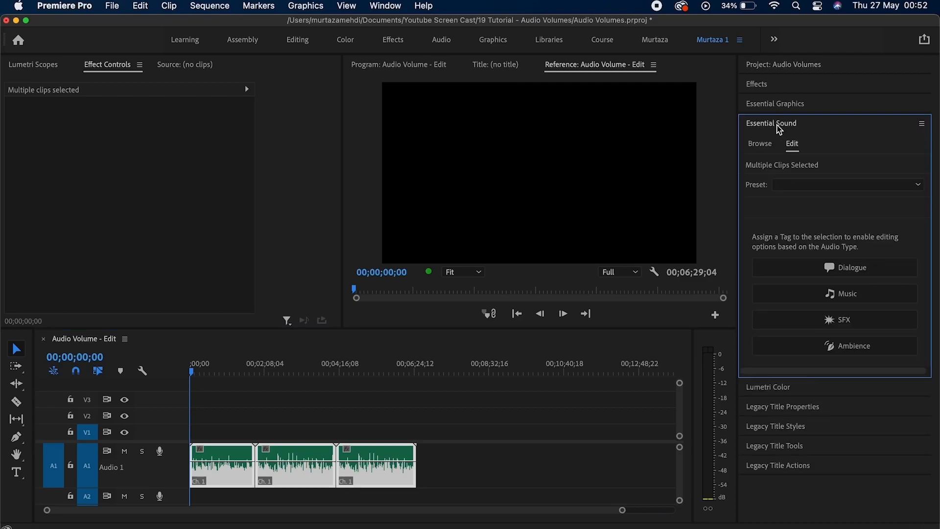
click(386, 6)
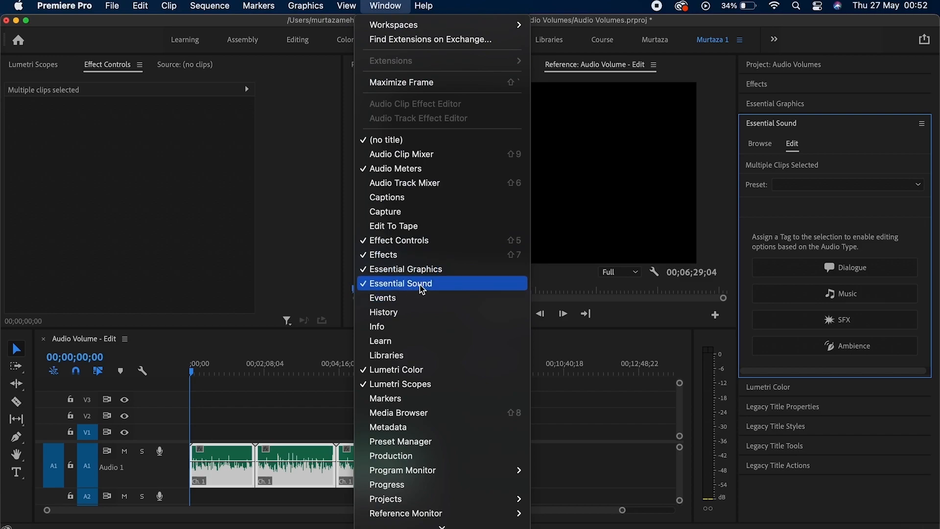
click(842, 131)
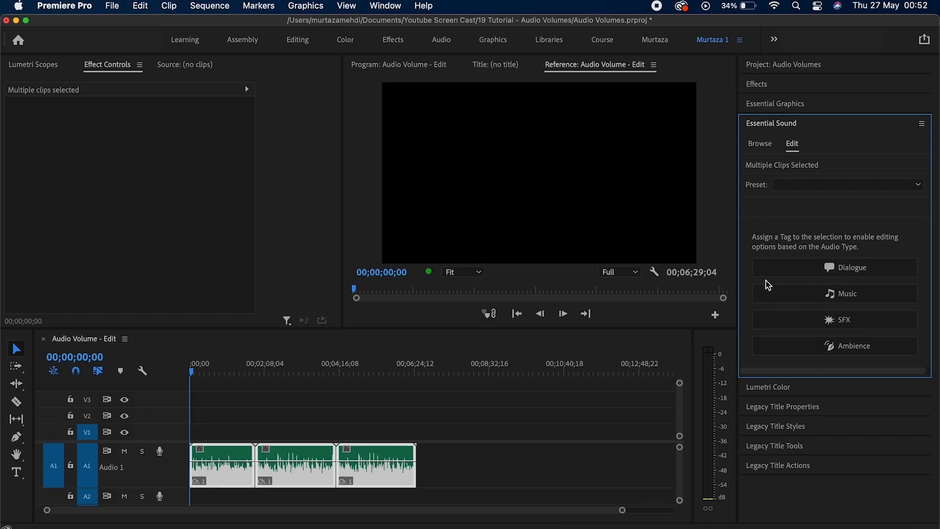
Tag the clips as Dialogue and auto-match their loudness to -23 LUFS.
click(870, 268)
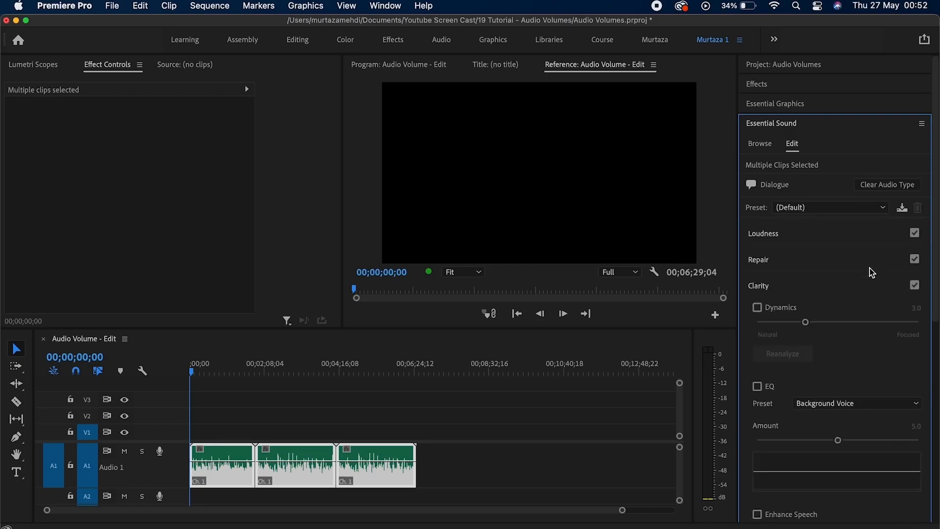
click(811, 242)
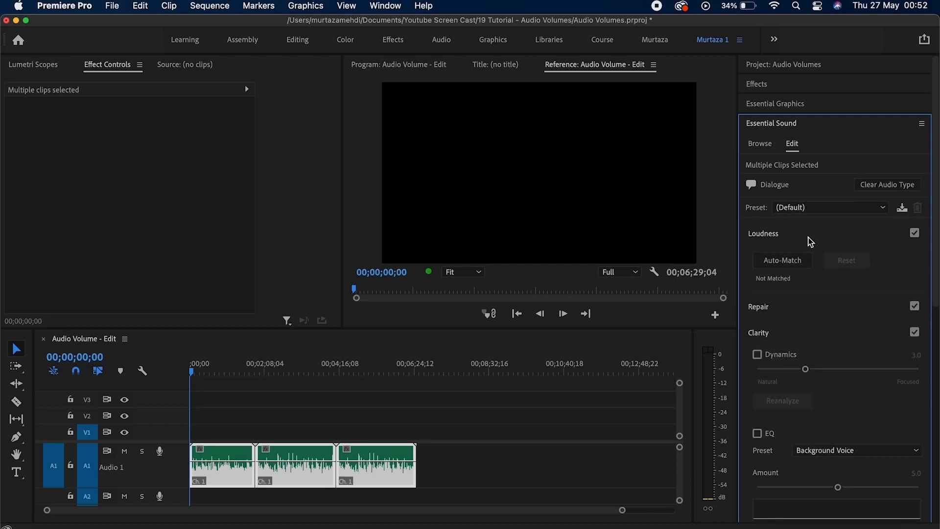
click(787, 265)
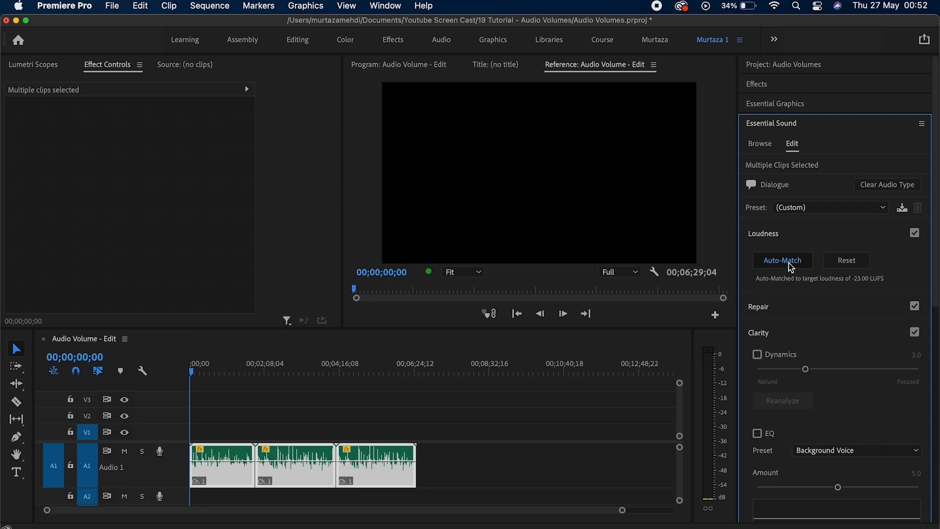
click(792, 268)
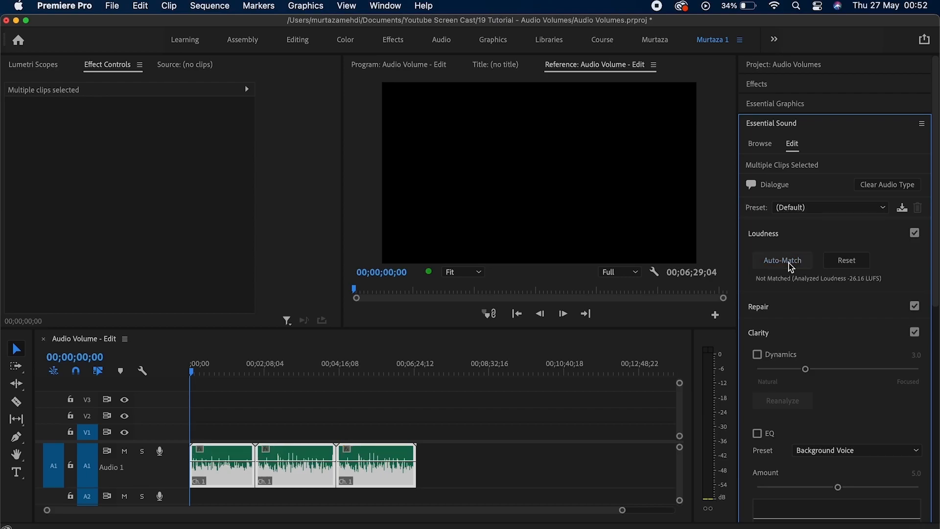
click(791, 268)
click(792, 268)
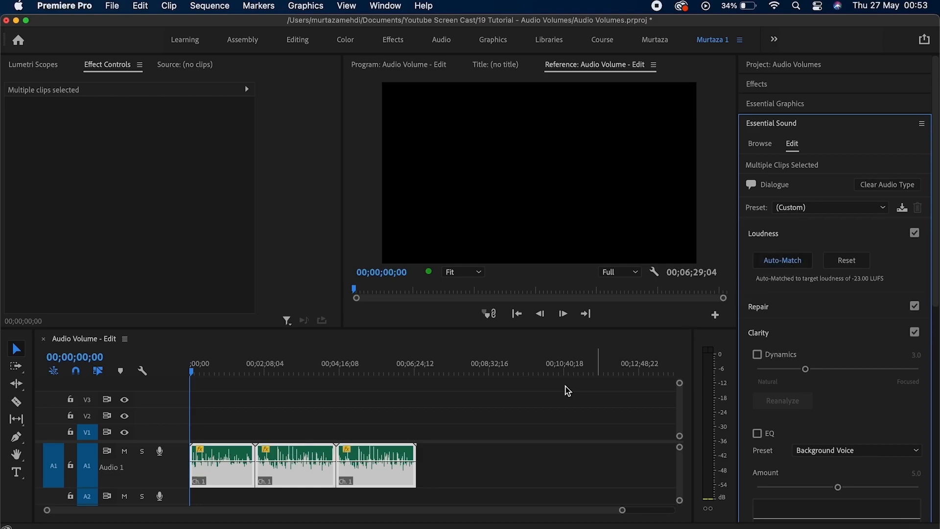
Clear the A1 selection before switching to the Audio Channels Tutorial sequence.
click(430, 436)
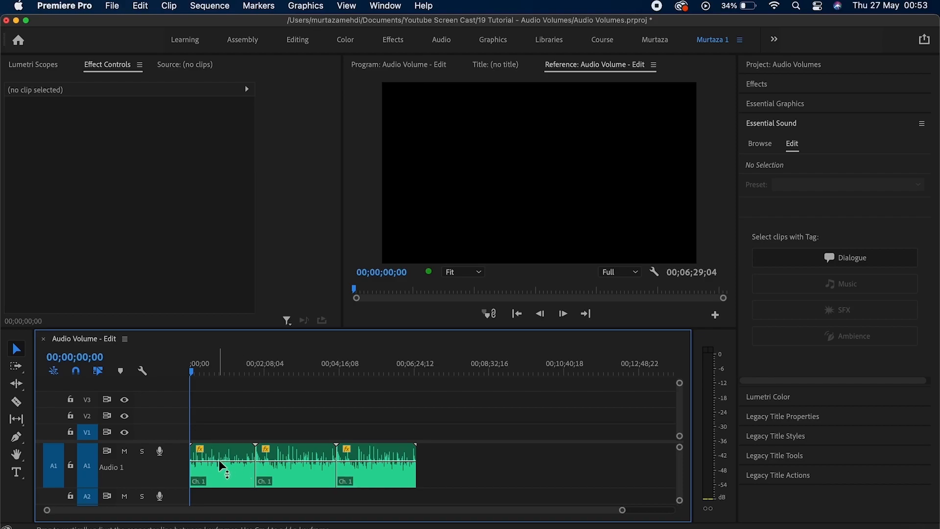
mouse_move(239, 460)
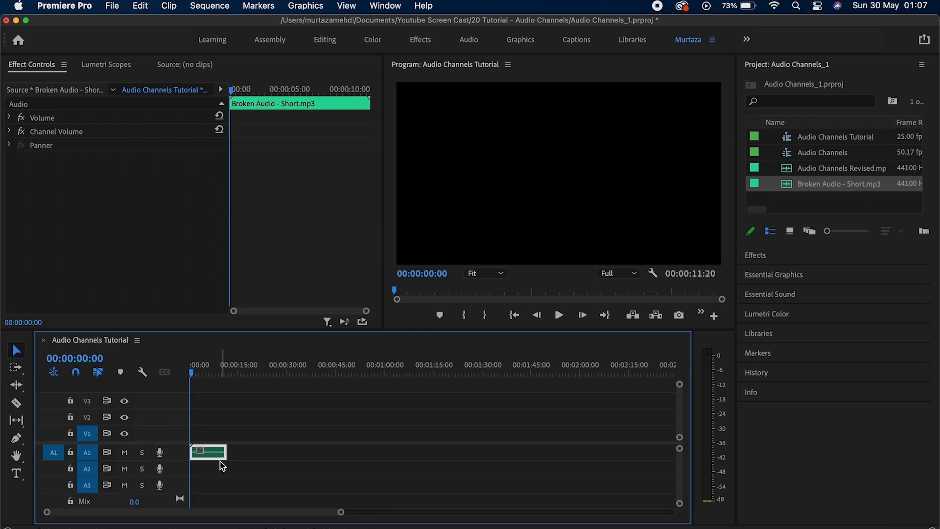
Play the sequence to the end, then select Broken Audio - Short.mp3 in the Project panel.
key(space)
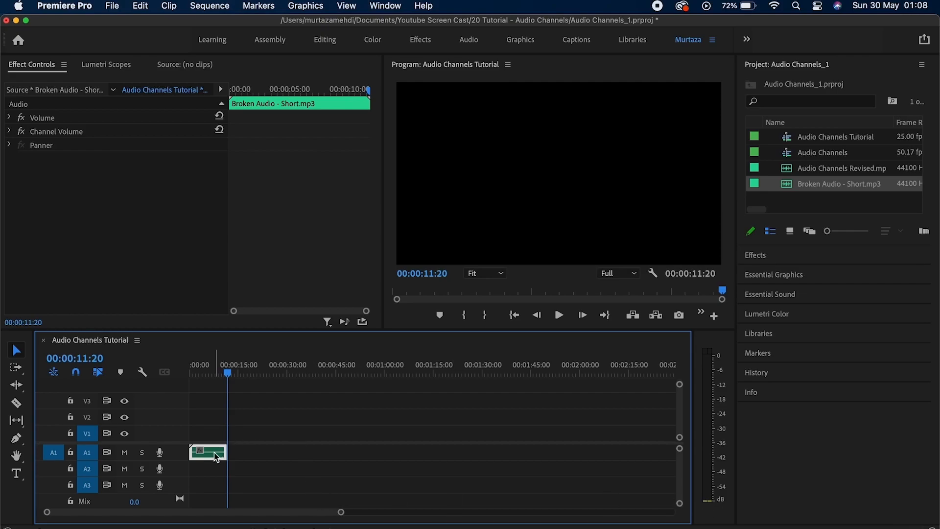
click(846, 180)
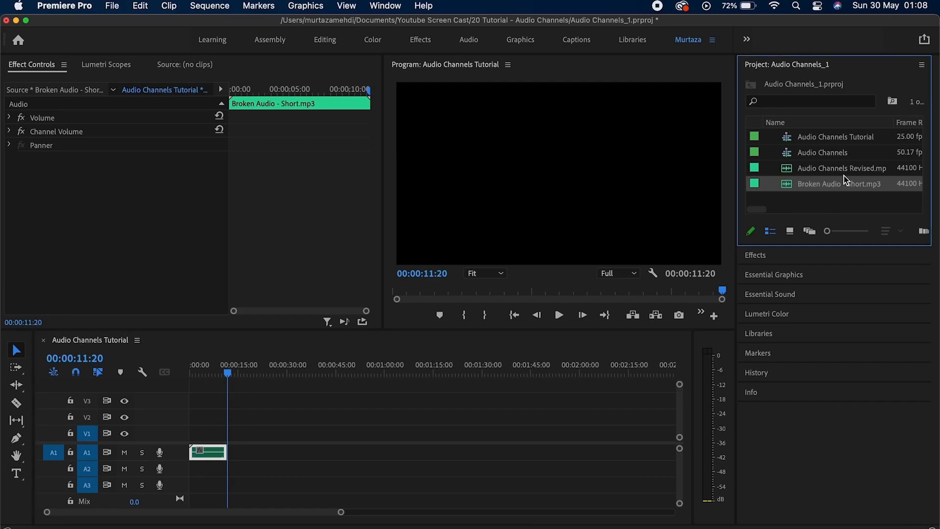
click(845, 182)
click(792, 188)
Set Broken Audio - Short.mp3's Clip Channel Format to Mono using only the R source channel.
right_click(790, 186)
mouse_move(721, 343)
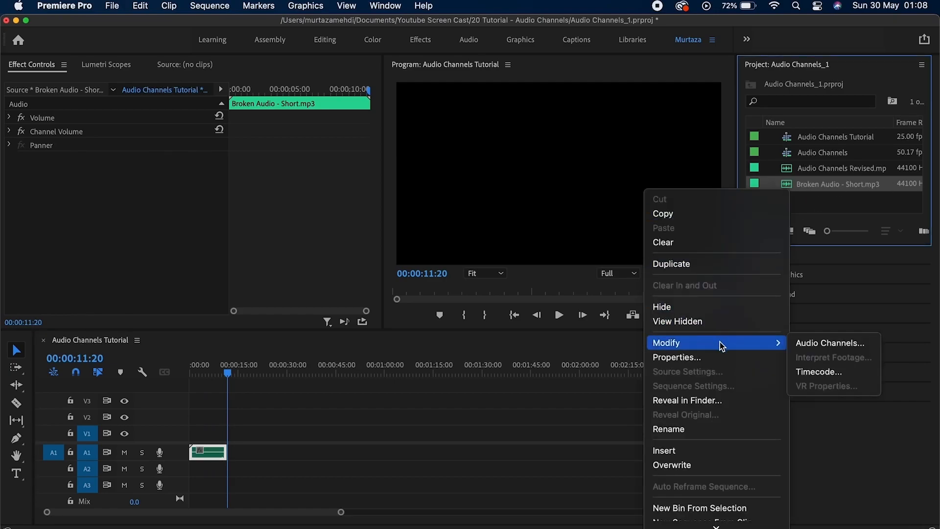
click(842, 343)
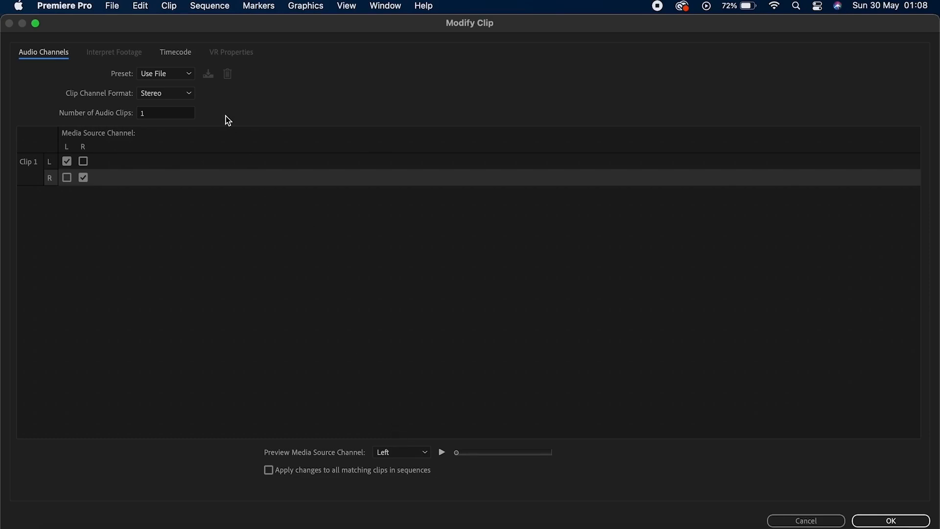
click(187, 95)
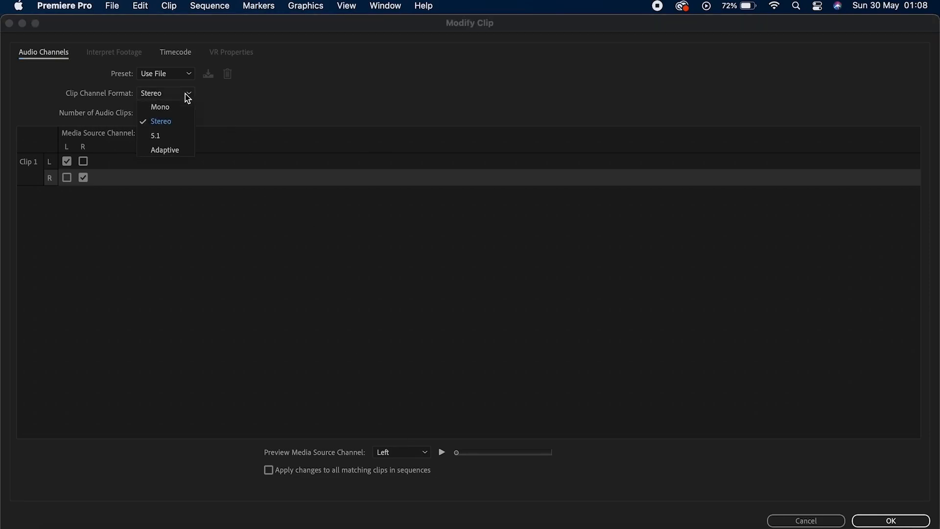
click(180, 107)
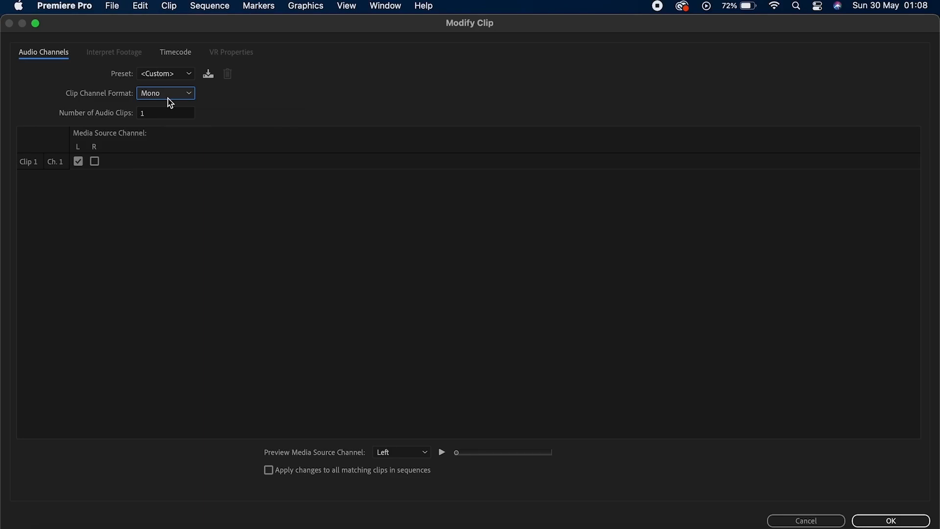
click(95, 162)
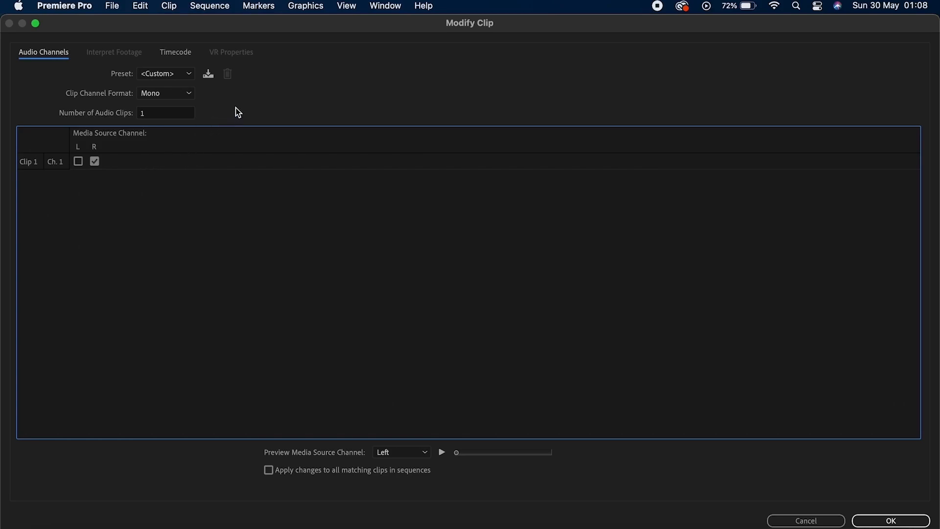
click(191, 94)
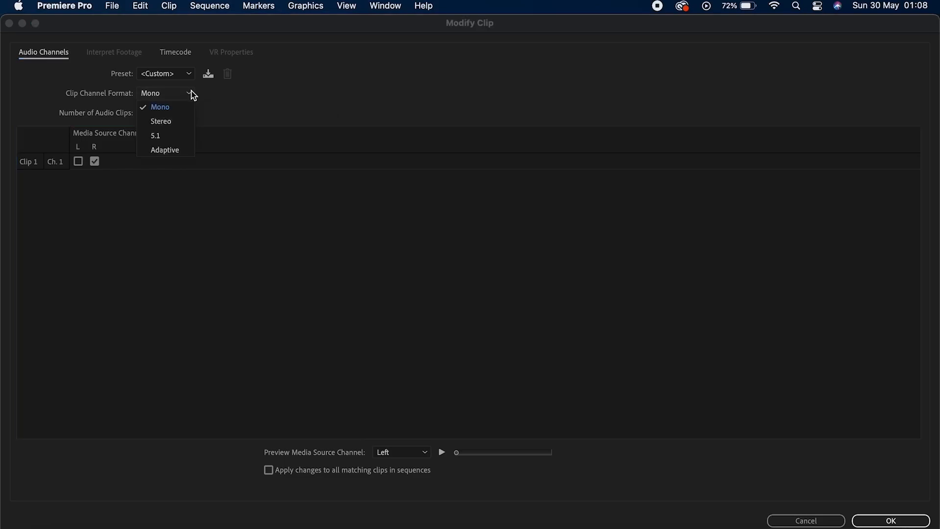
click(187, 104)
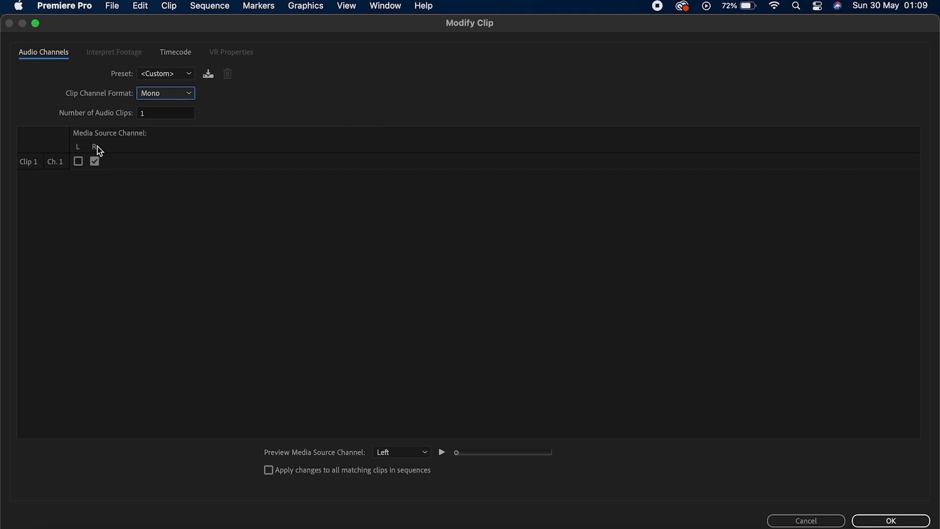
click(869, 515)
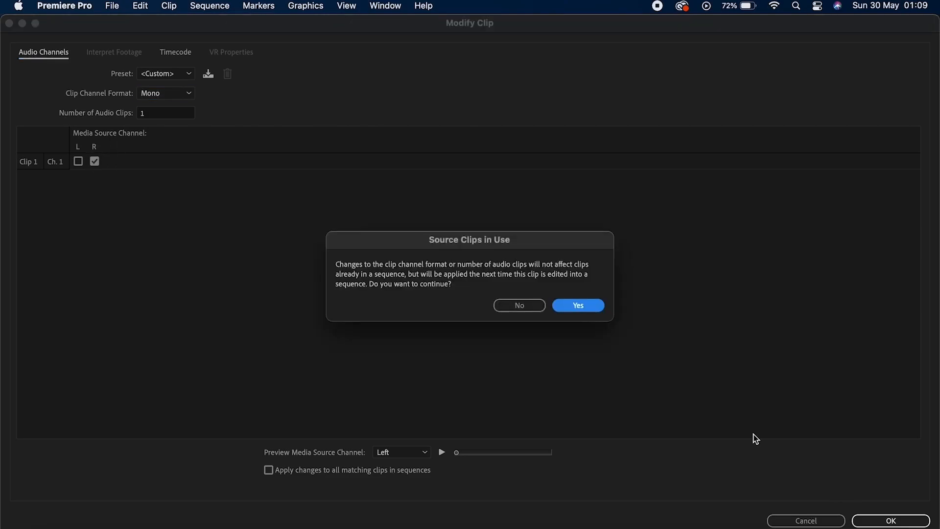
click(578, 307)
click(821, 185)
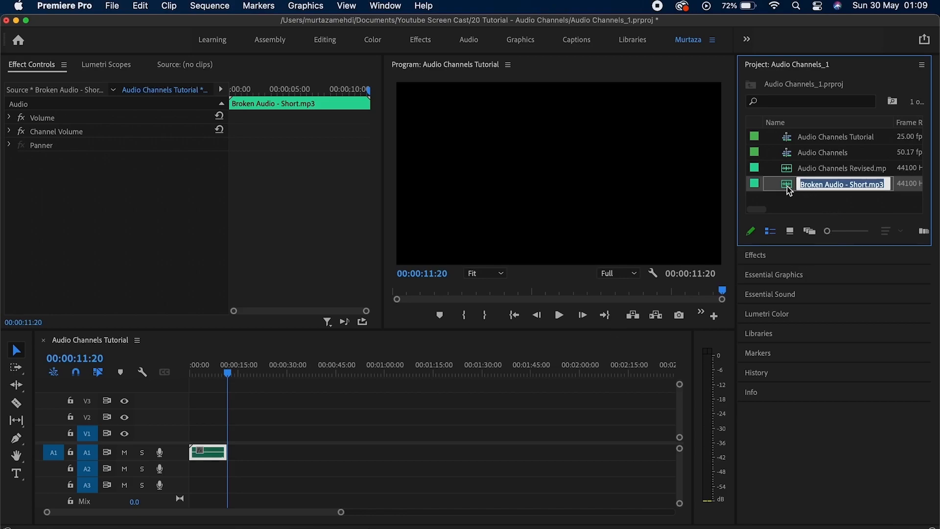
Drop Broken Audio - Short.mp3 onto track A1 and play it from its start.
drag(786, 186, 286, 455)
key(Down)
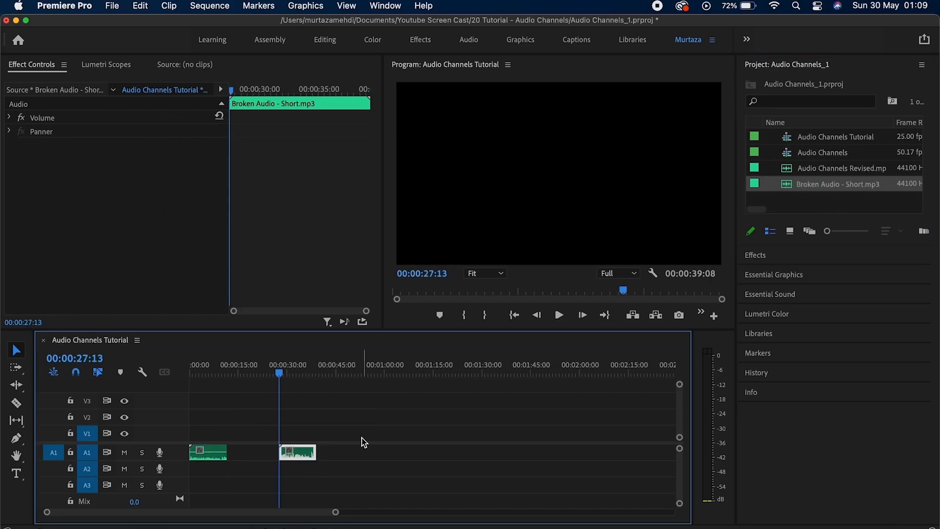
key(space)
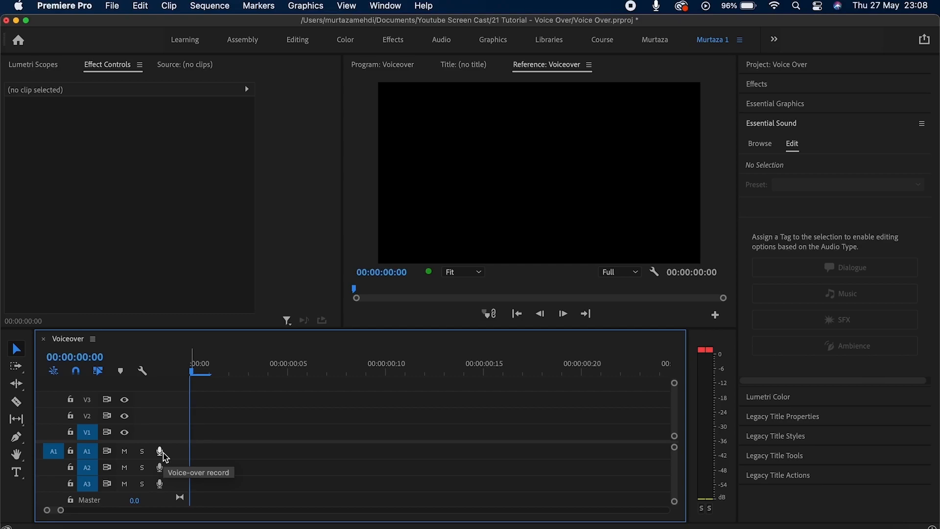
Record a 14-second voice-over, Audio 1_2.wav, on A1 and fit the whole sequence in view.
click(160, 451)
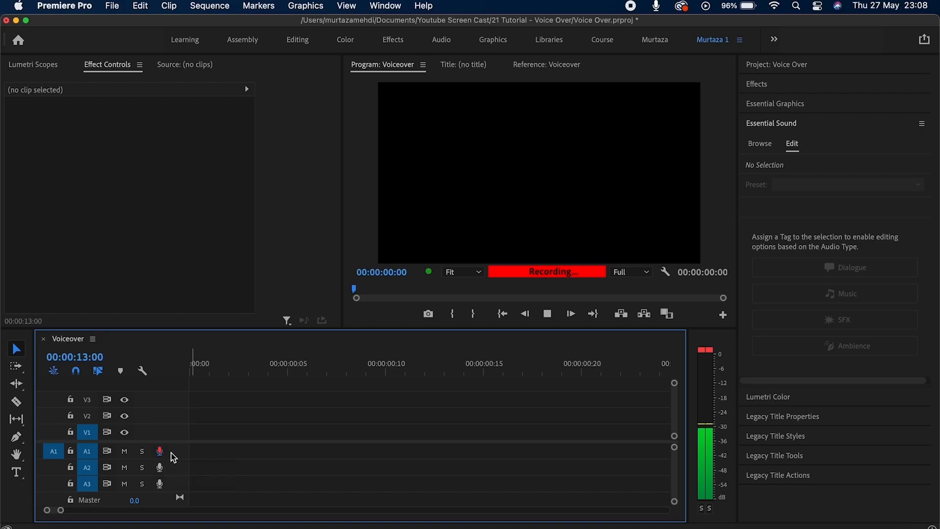
click(162, 453)
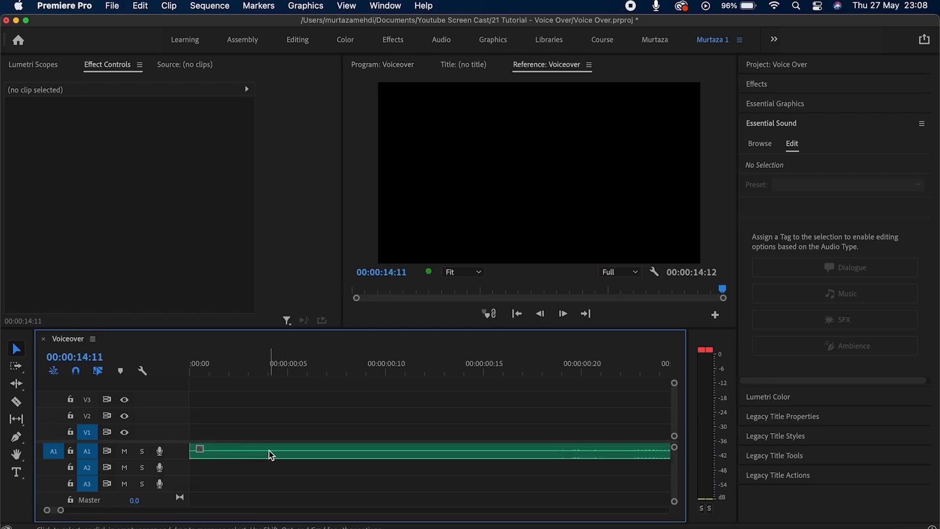
click(334, 456)
key(backslash)
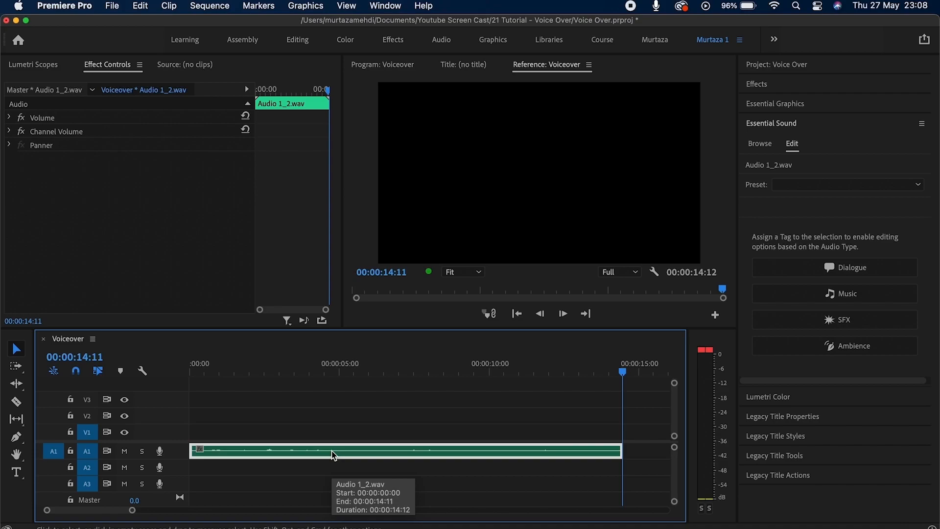
click(321, 470)
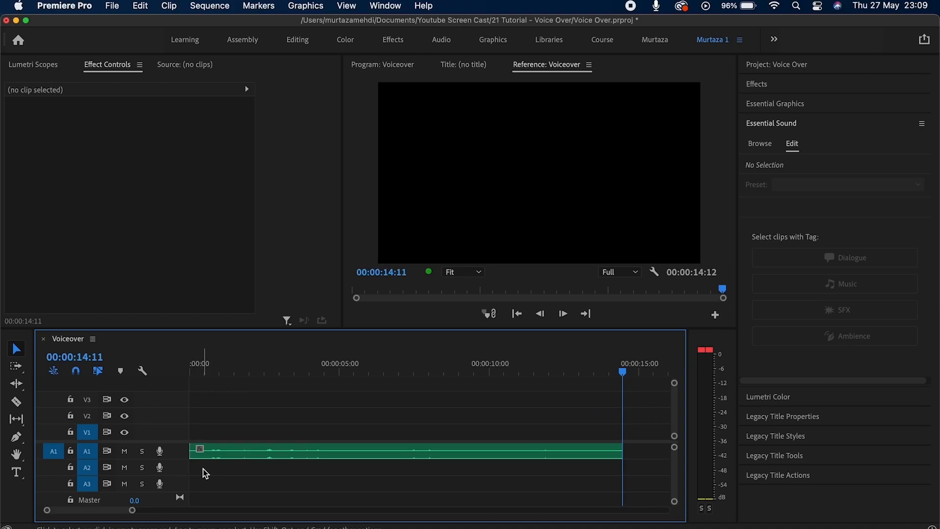
In A1's Voice-Over Record Settings, set the name to 'Audio 1' and close the dialog.
right_click(177, 455)
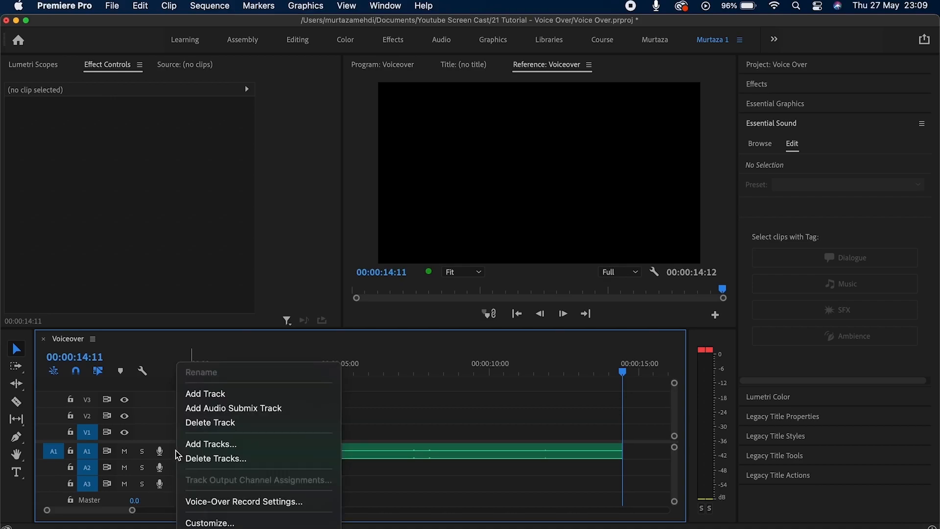
click(208, 499)
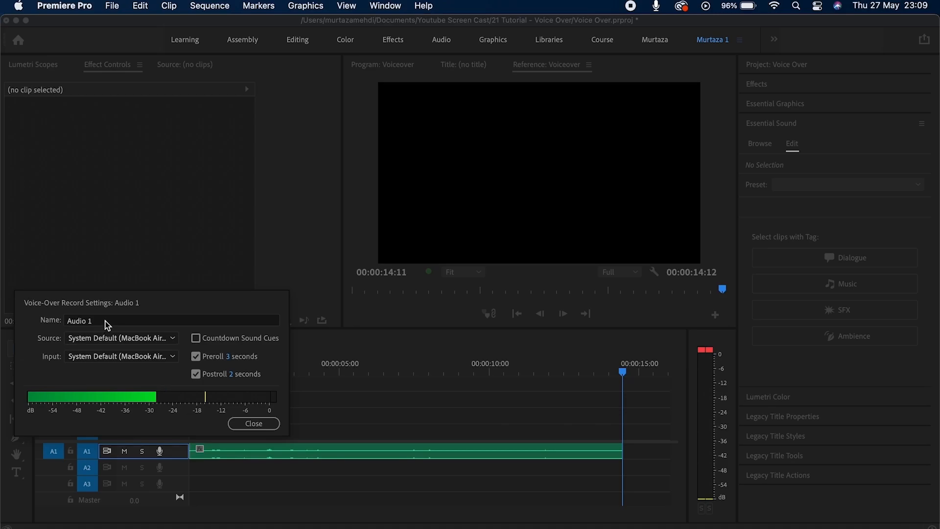
click(102, 321)
key(BackSpace)
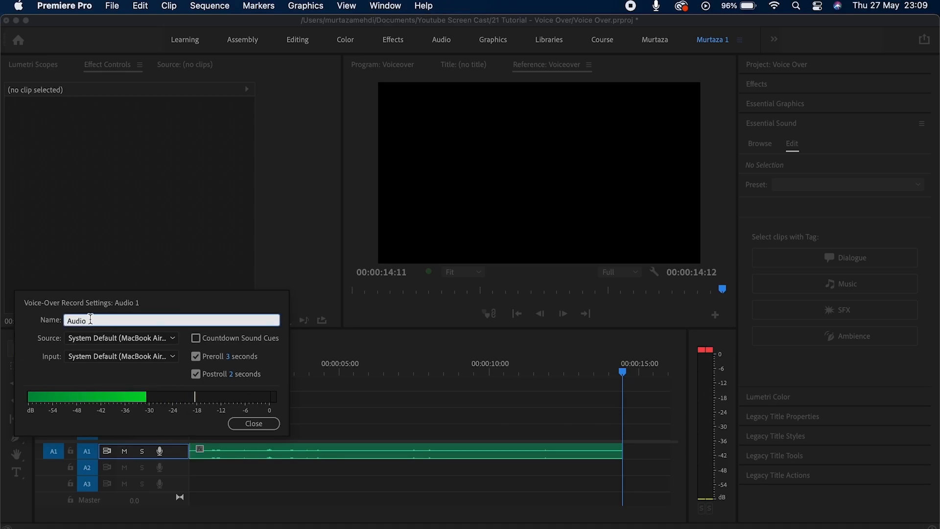
double_click(91, 320)
text(Audio 1)
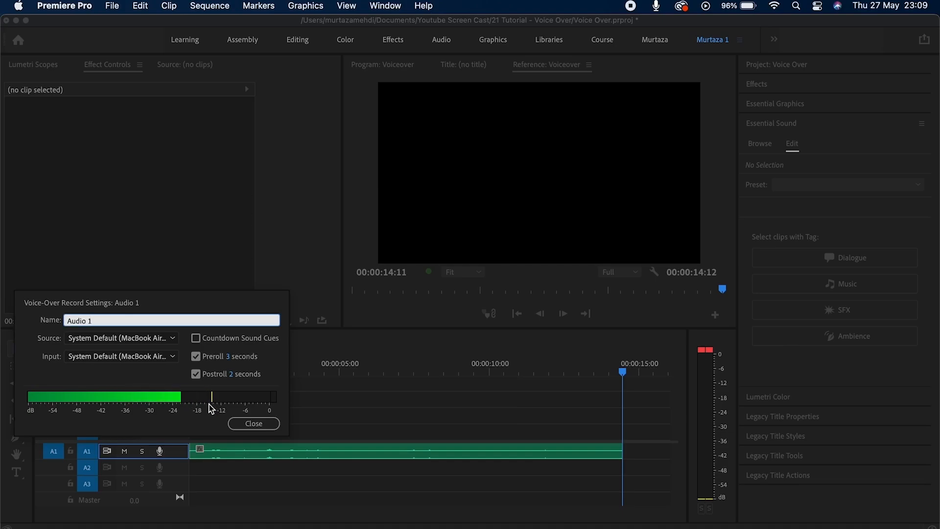
click(251, 423)
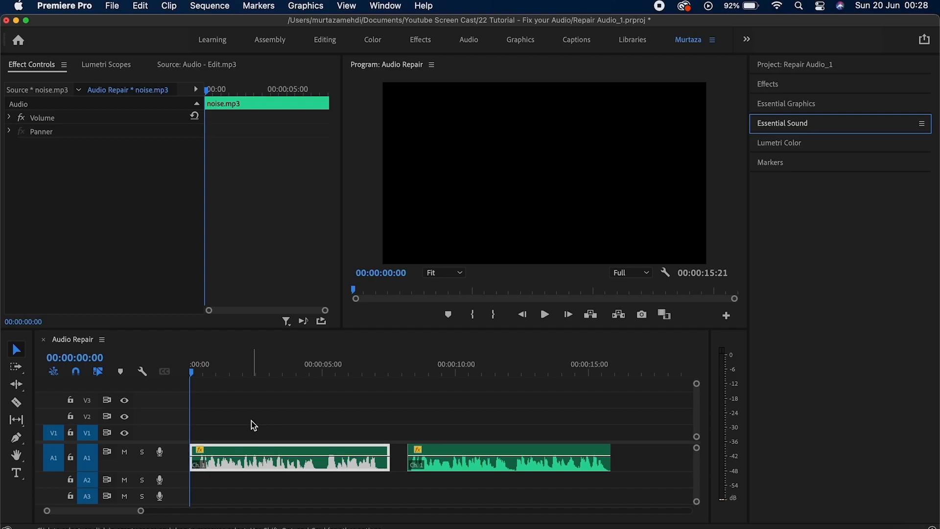
Play the Audio Repair sequence, show noise.mp3's Essential Sound settings, and return to the start.
key(space)
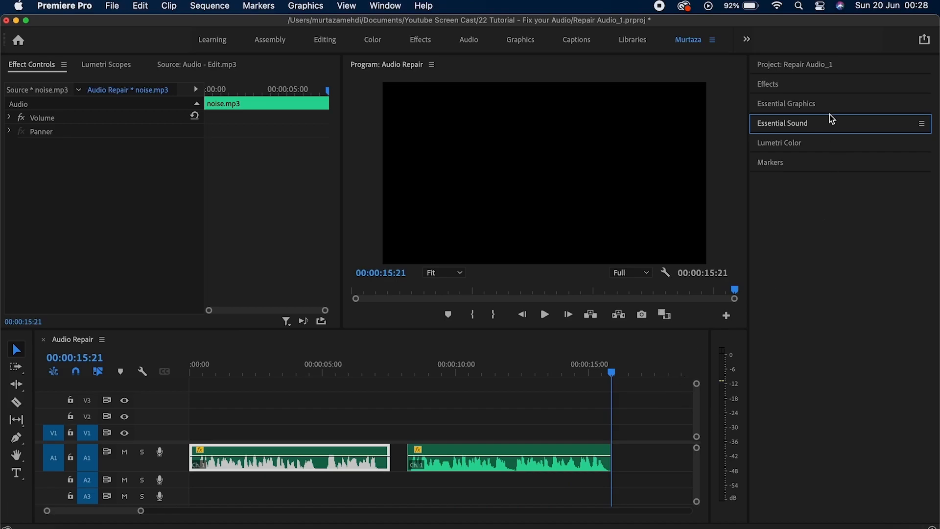
click(829, 129)
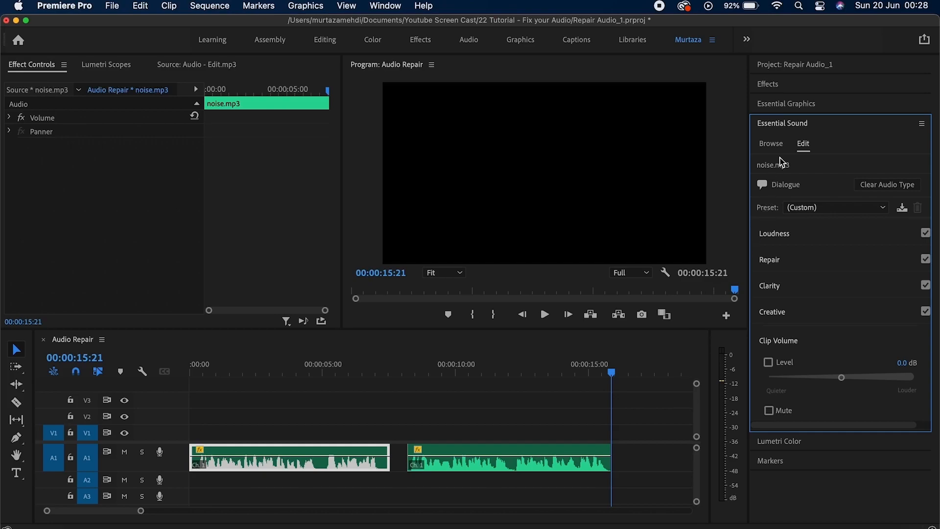
key(Up)
key(Up)
key(Up)
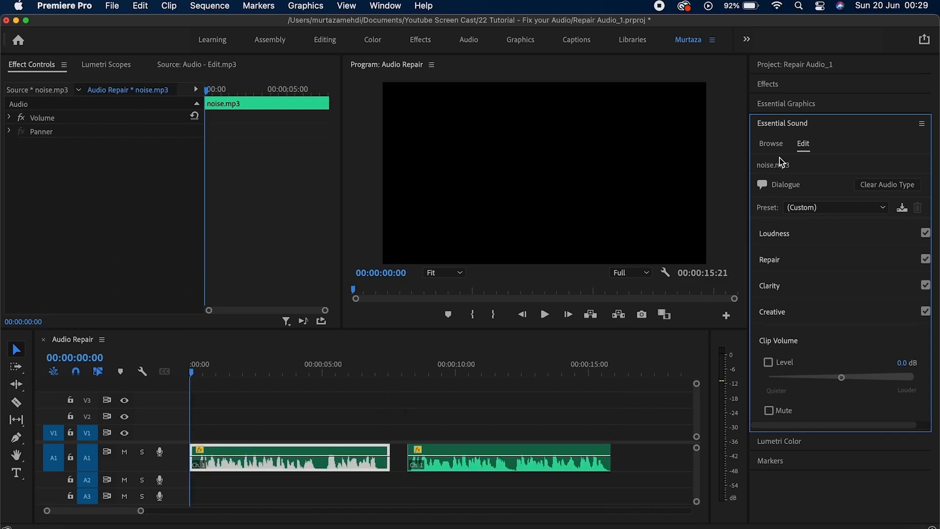
Turn on Reduce Noise for noise.mp3 at a lower amount and play the sequence to hear it.
click(789, 256)
scroll(789, 255, down, 2)
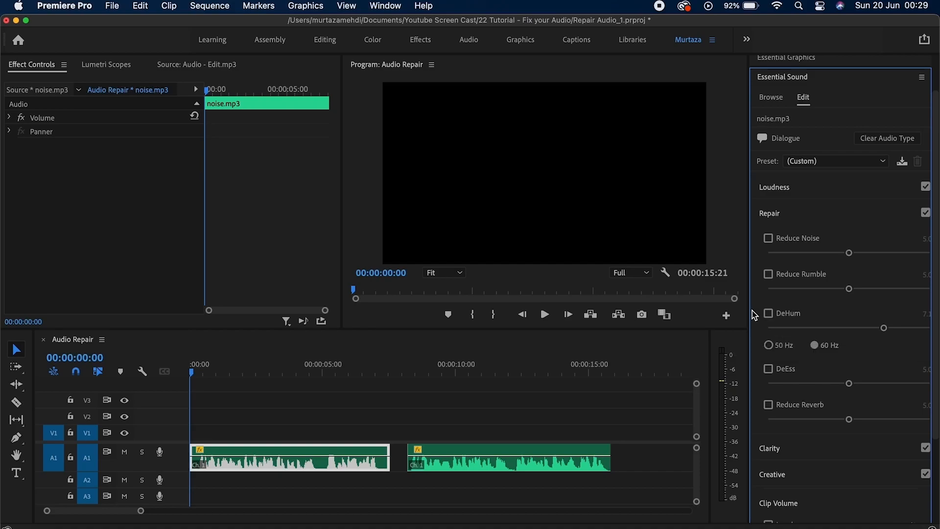
drag(750, 311, 737, 311)
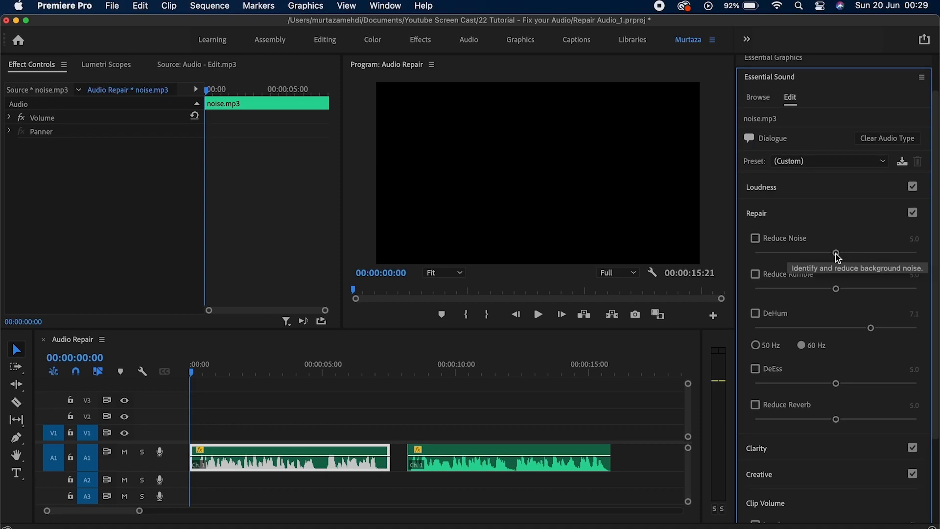
drag(836, 254, 781, 255)
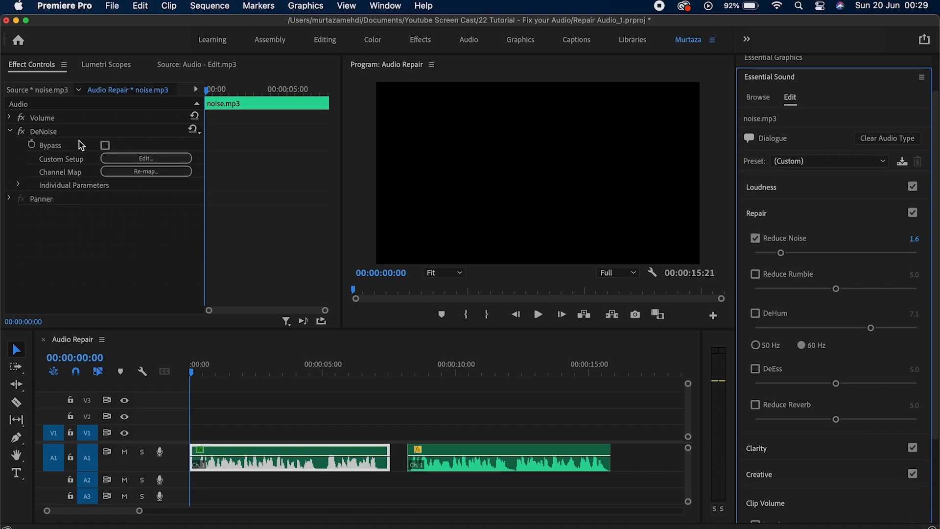
click(249, 387)
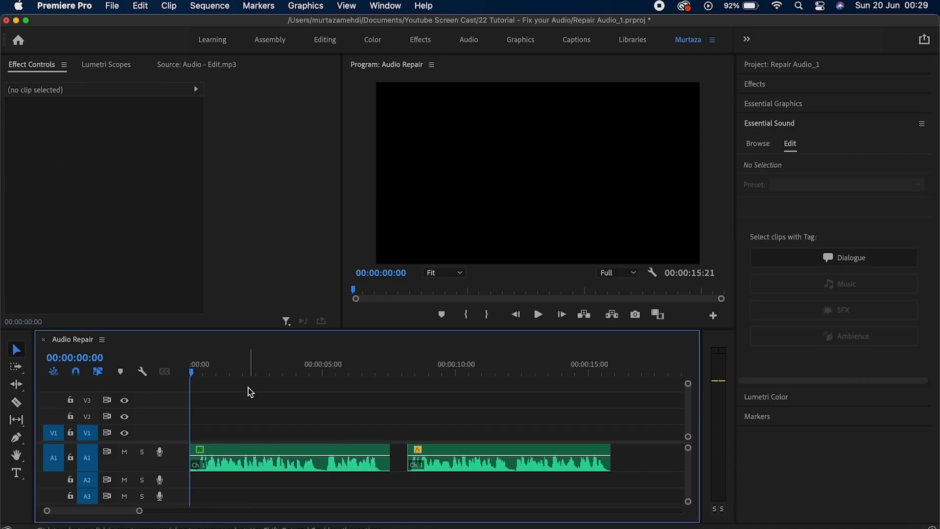
key(space)
click(272, 448)
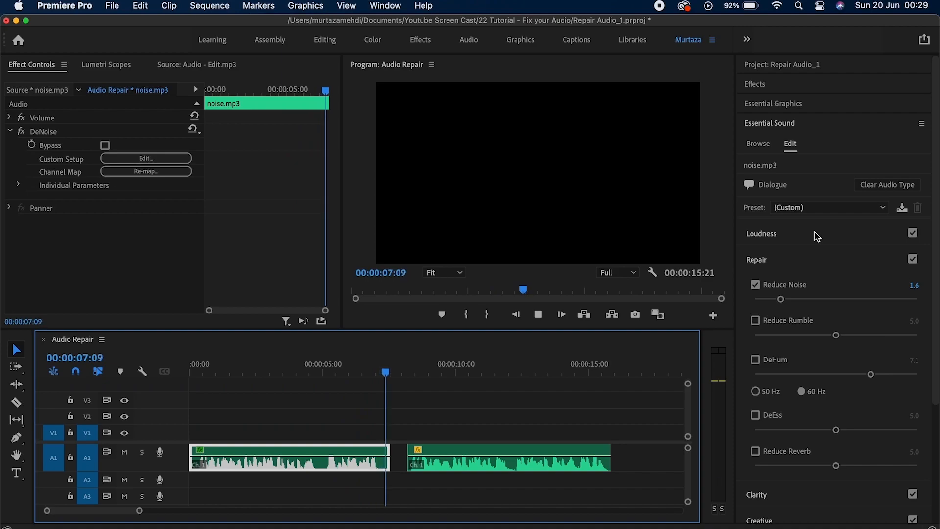
key(space)
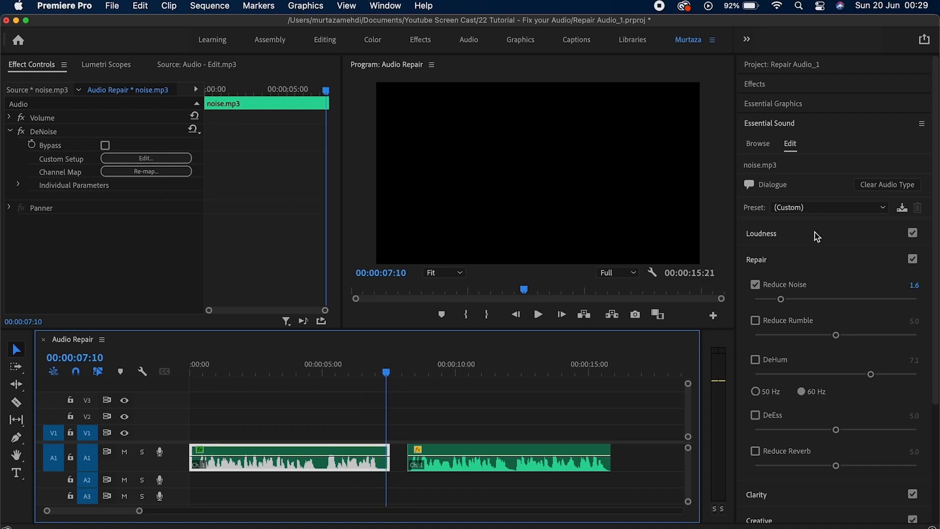
Raise Reduce Noise to its full 10.0 and play from the sequence start to compare.
drag(936, 200, 938, 297)
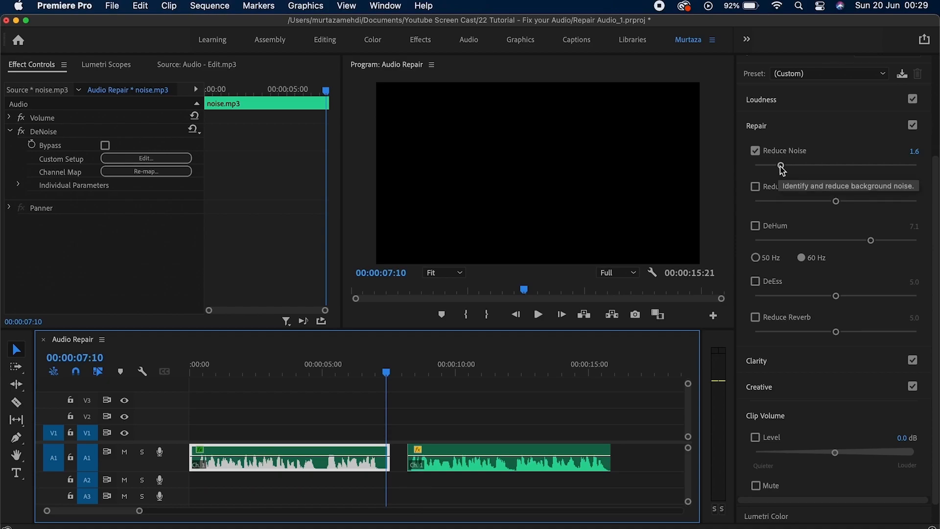
drag(781, 166, 921, 169)
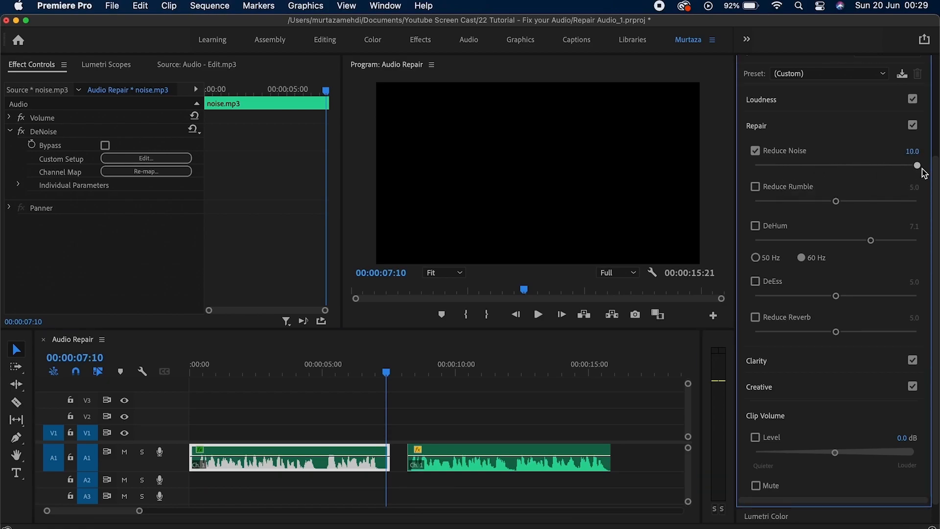
key(Home)
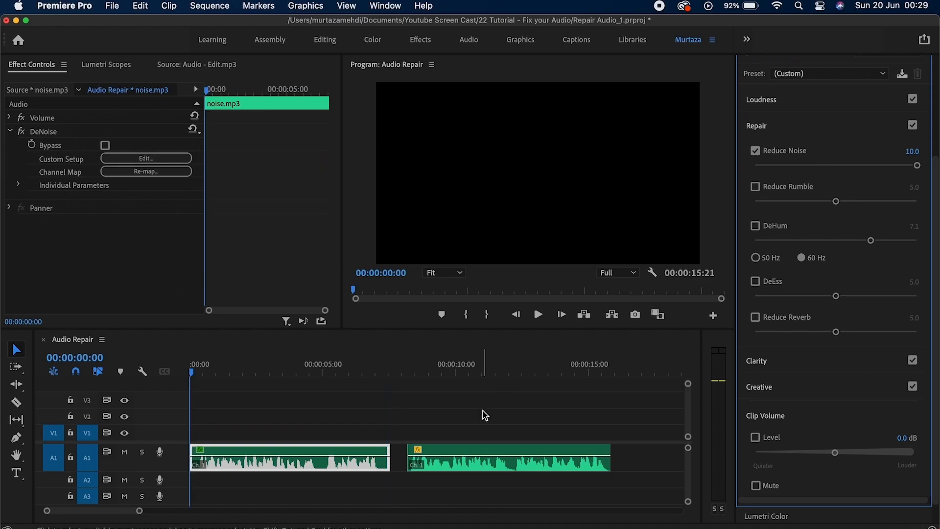
key(space)
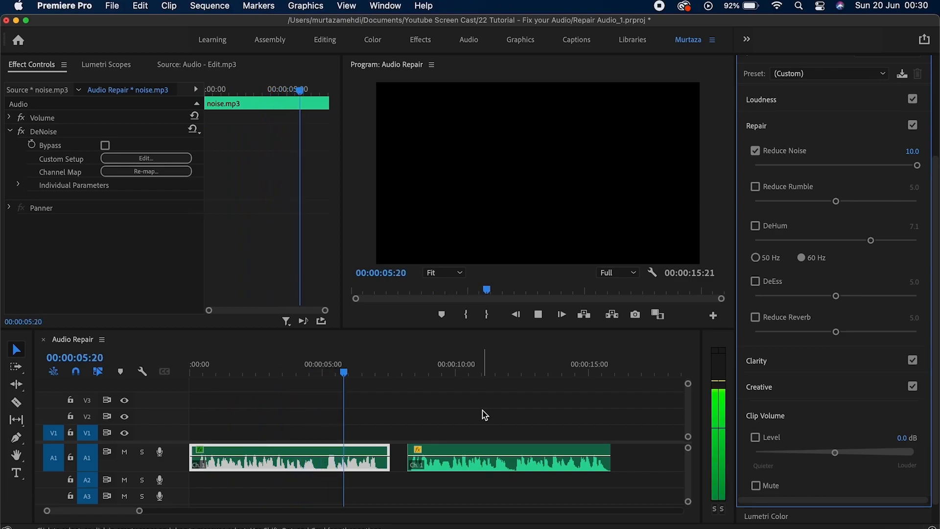
key(space)
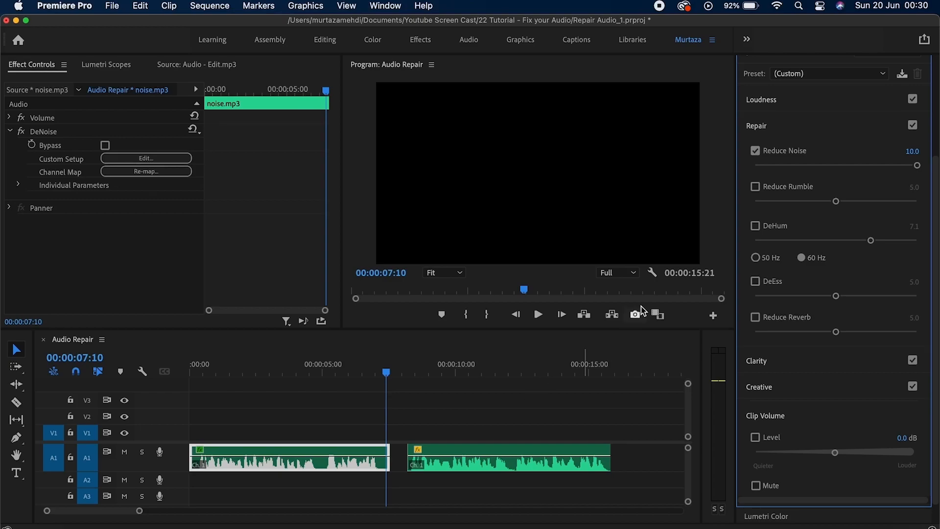
Switch Reduce Noise off, briefly try Reduce Rumble, then enable DeHum on noise.mp3.
click(761, 153)
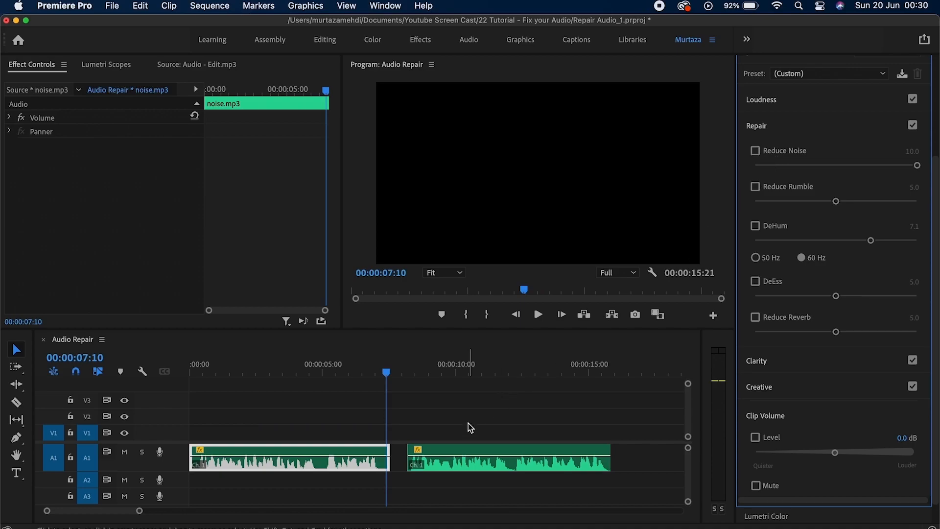
click(372, 452)
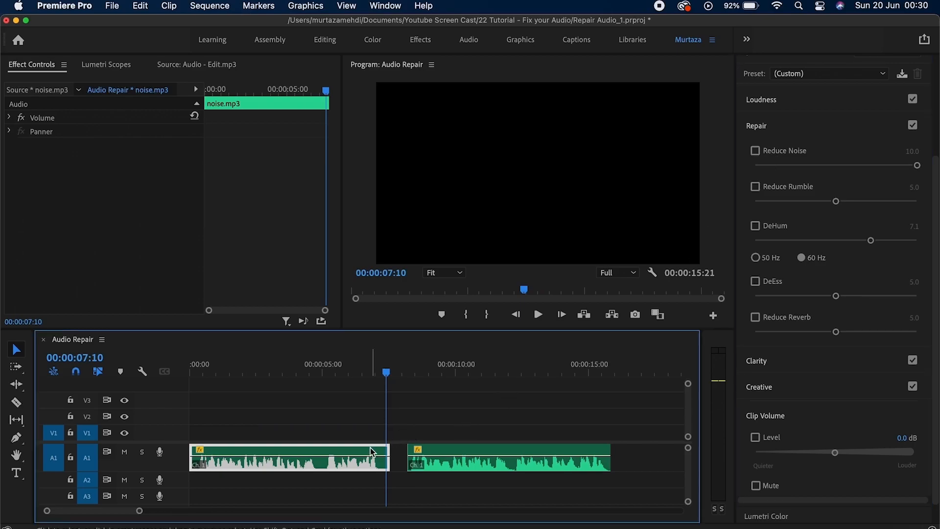
key(Home)
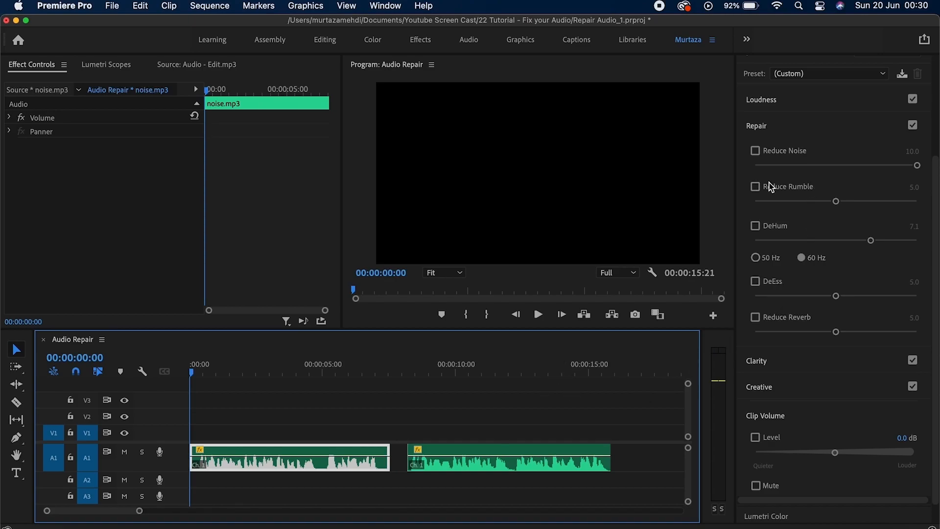
click(784, 188)
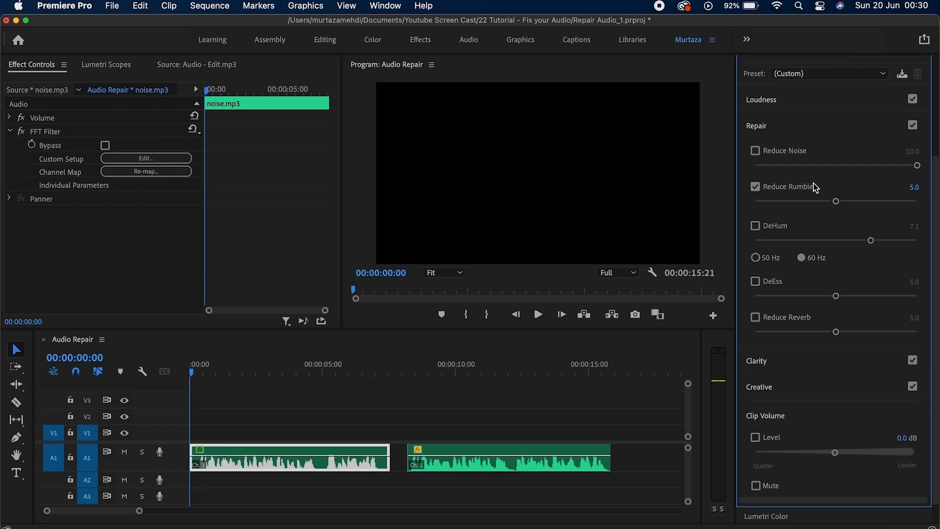
click(810, 189)
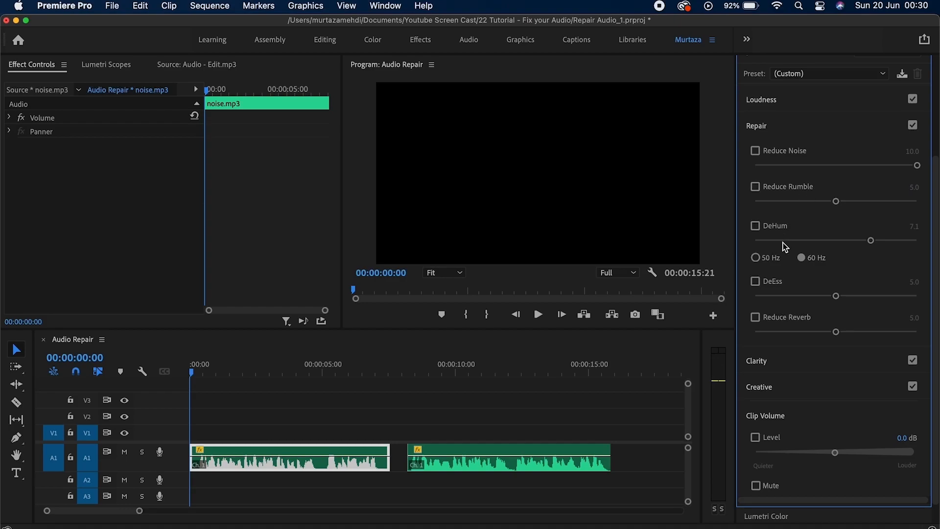
click(774, 228)
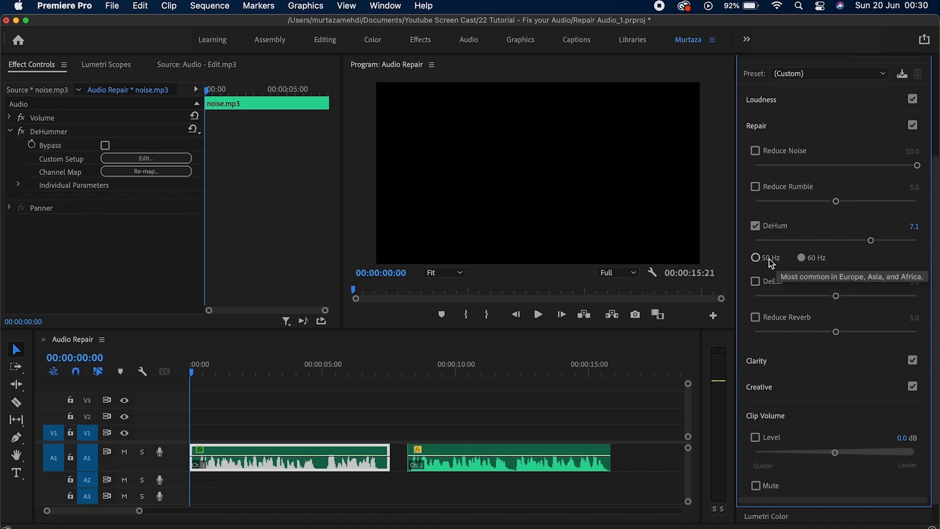
Set DeHum to 50 Hz, turn it off, then audition DeEss on noise.mp3 and remove it.
click(757, 258)
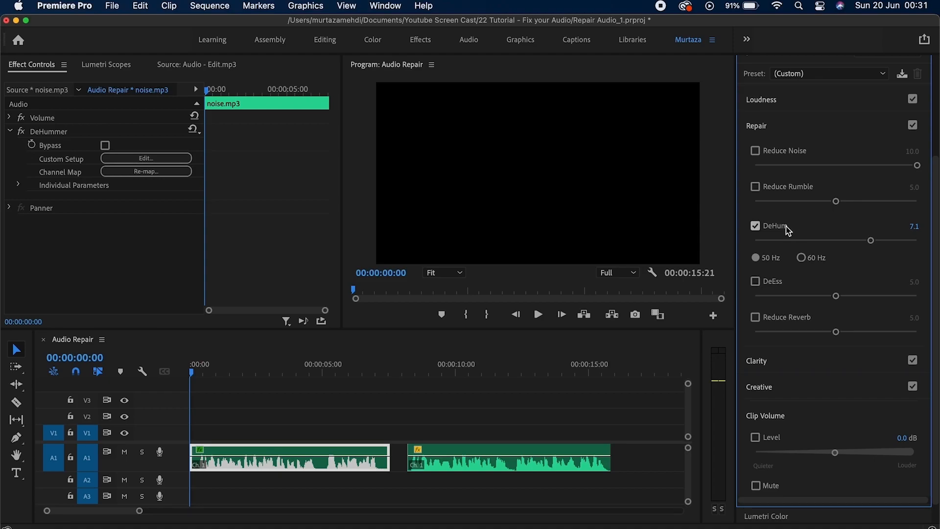
click(757, 226)
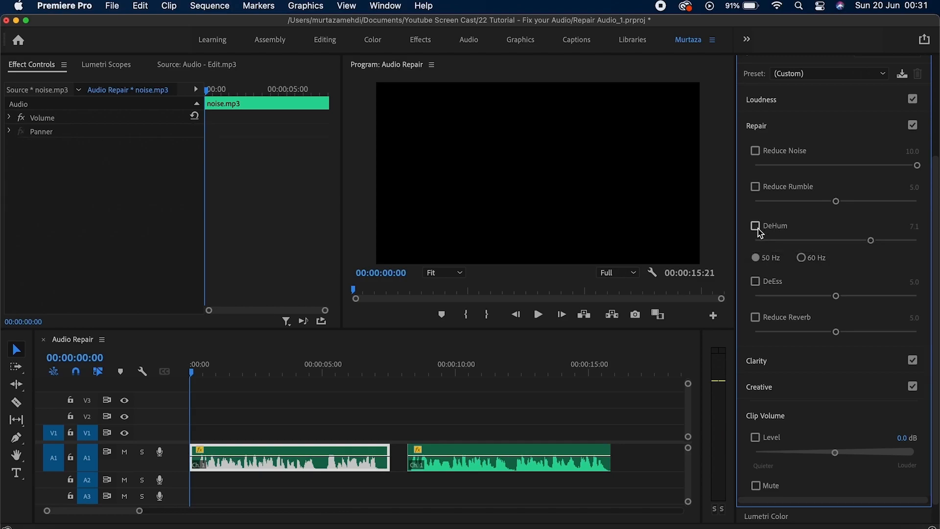
click(758, 284)
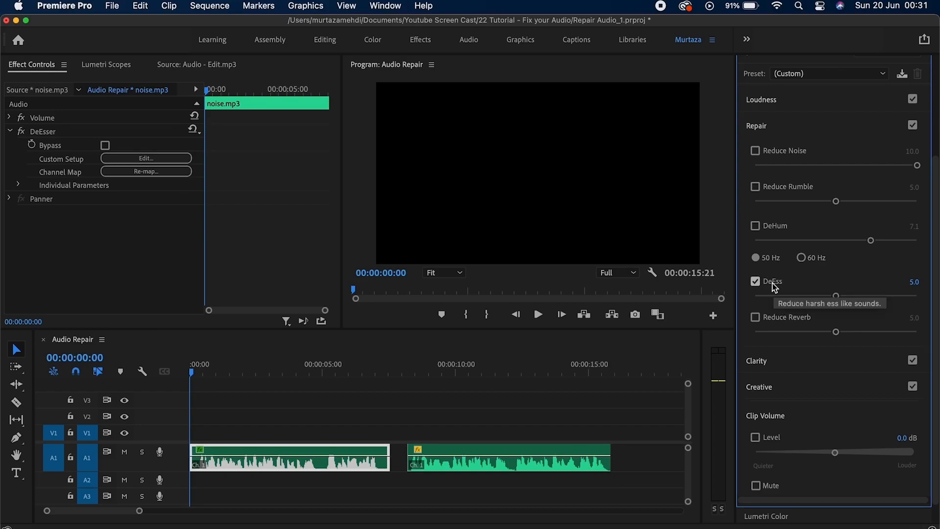
key(space)
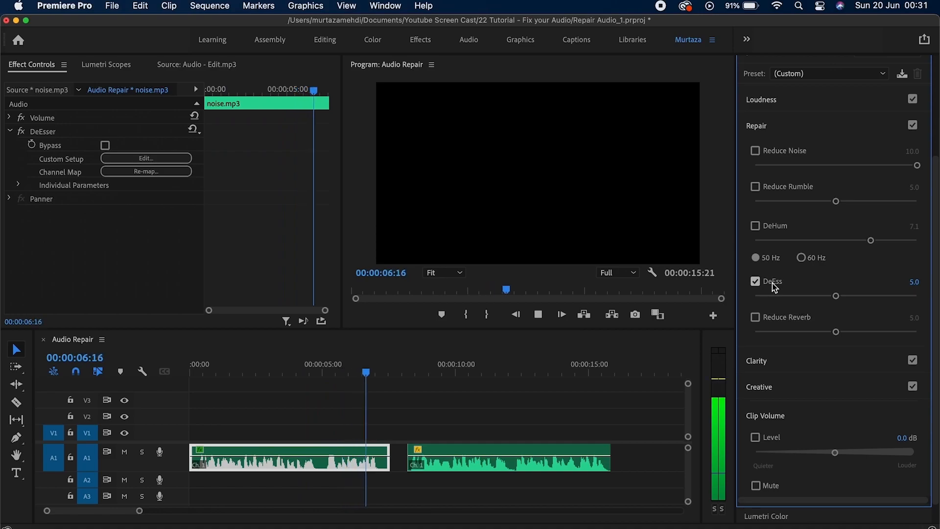
key(space)
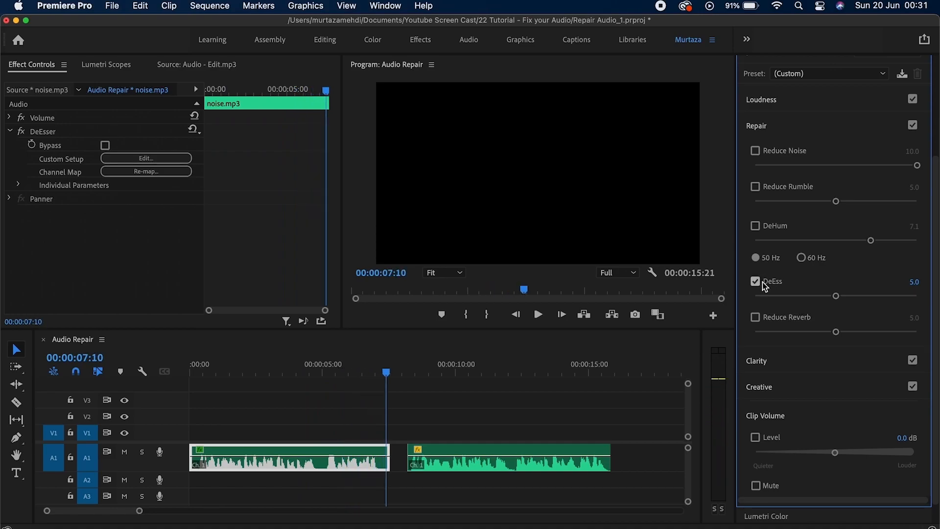
click(769, 283)
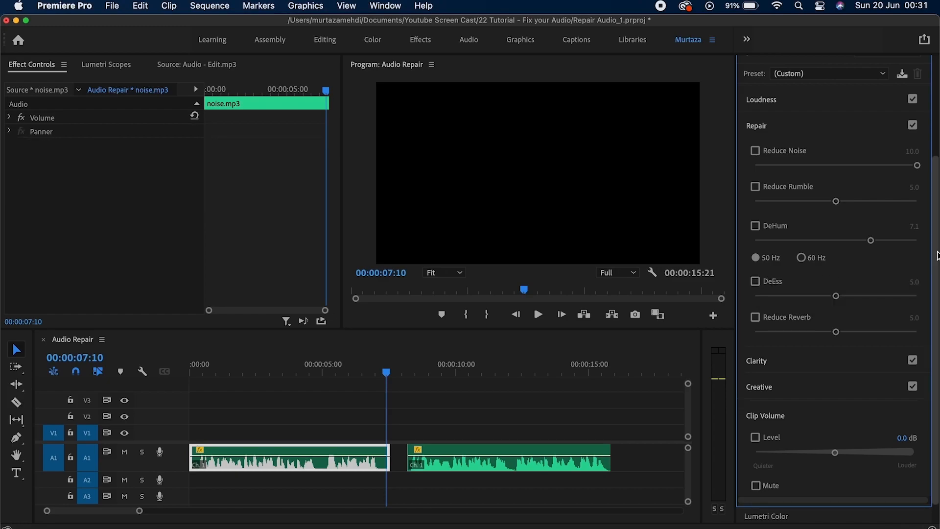
scroll(936, 259, down, 2)
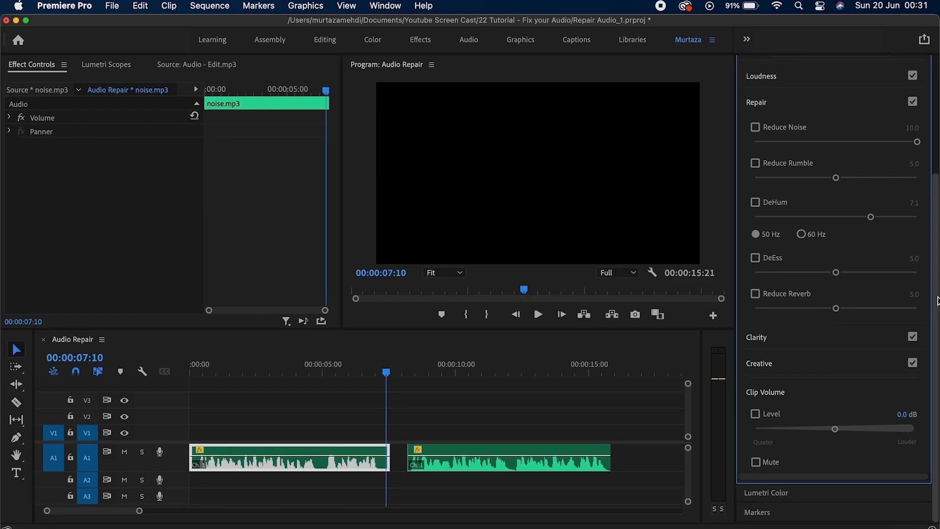
On reverb.mp3, turn on Reduce Reverb, compare it off and on, and play the clip.
key(Down)
key(Down)
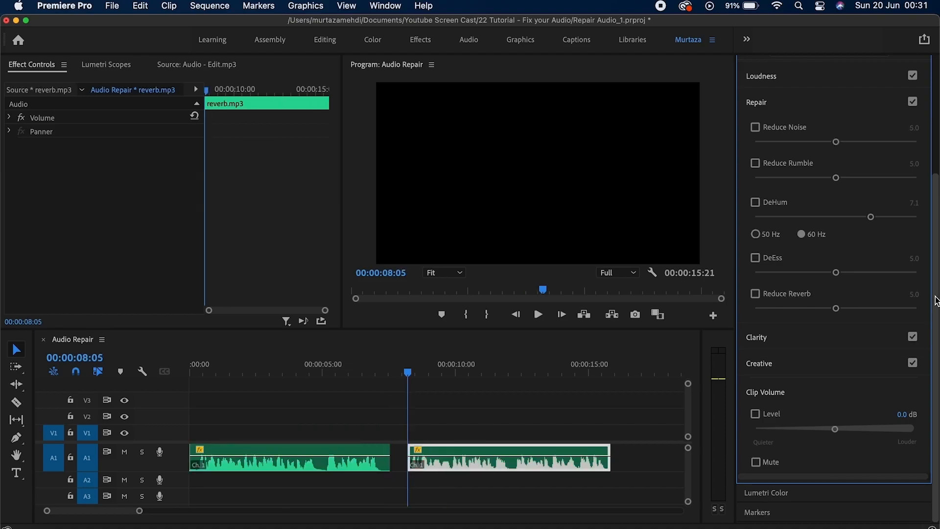
click(804, 296)
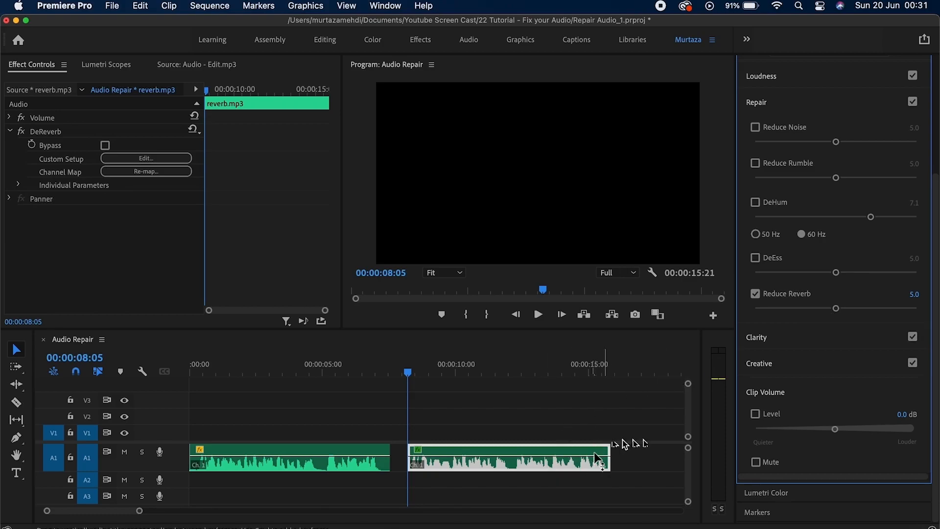
click(778, 297)
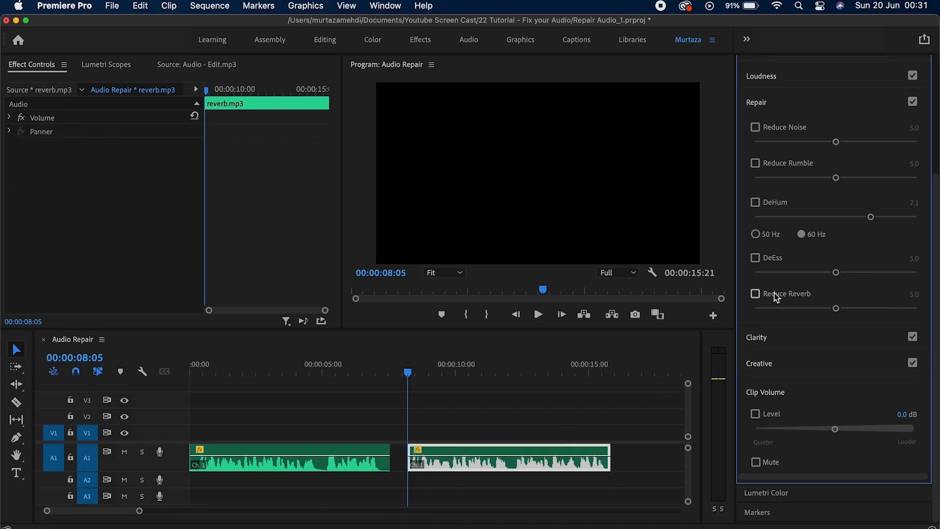
click(773, 296)
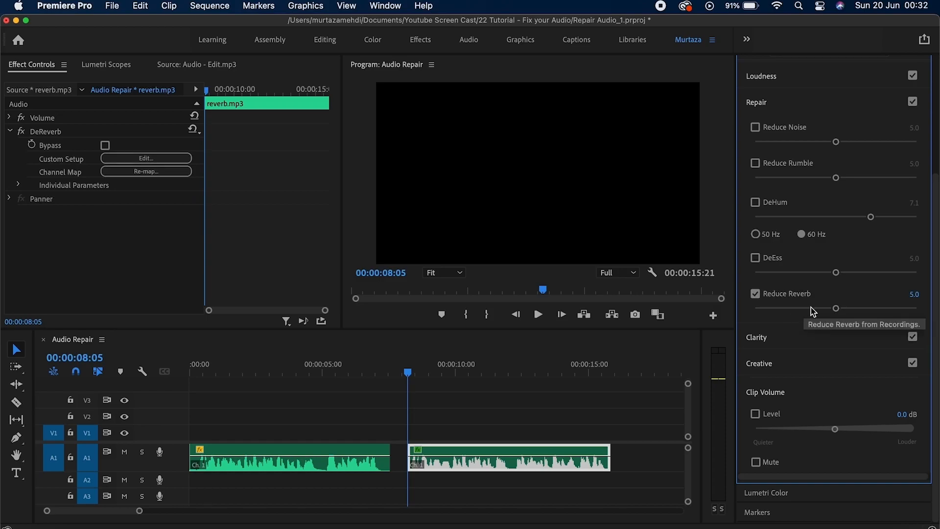
key(space)
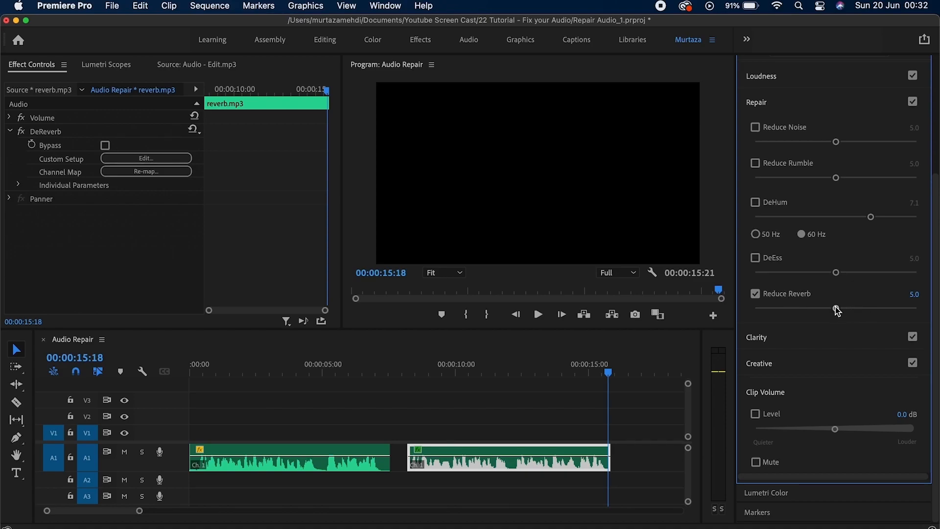
Raise Reduce Reverb to 10.0 and replay, then lower it to 4.0 and switch it off.
drag(836, 308, 916, 308)
key(Up)
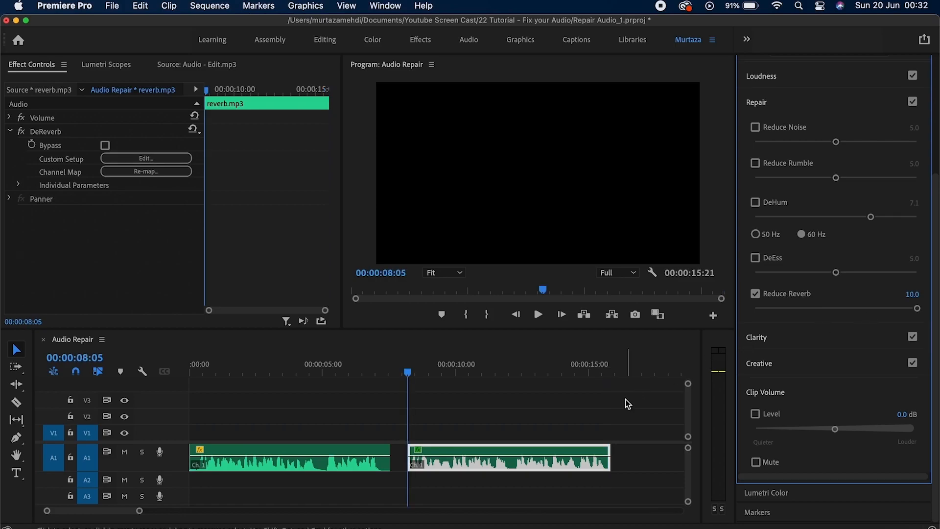
key(space)
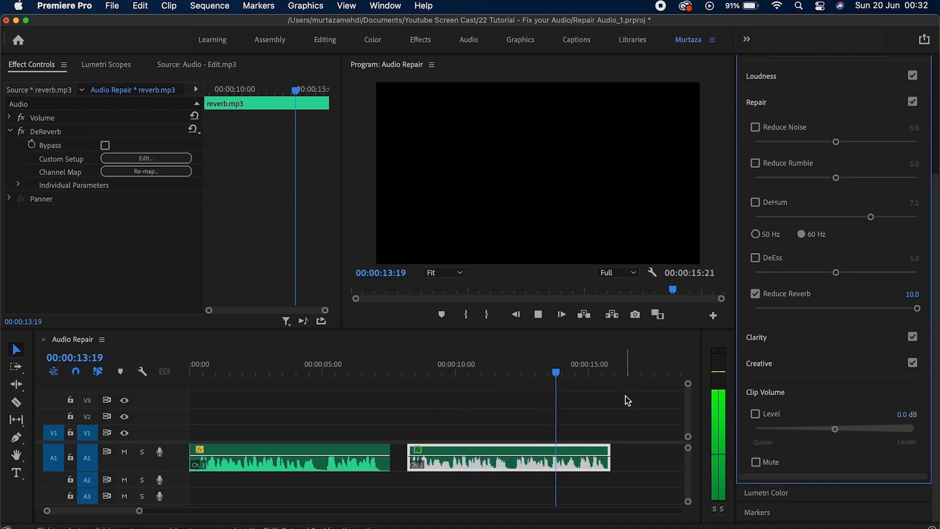
key(space)
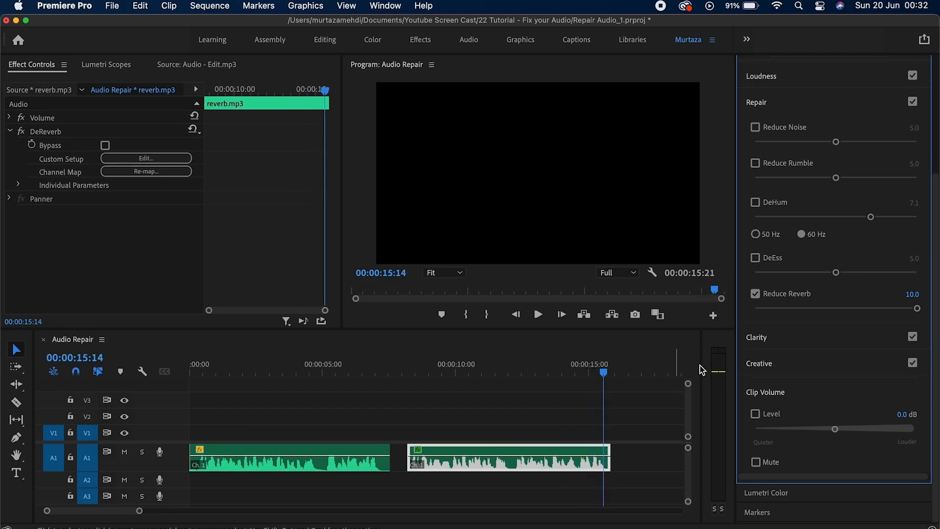
click(755, 294)
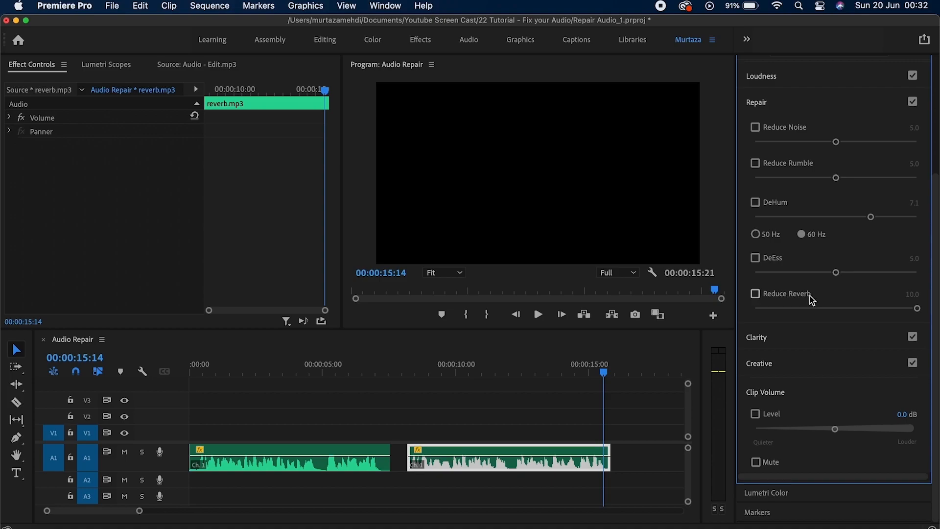
click(810, 296)
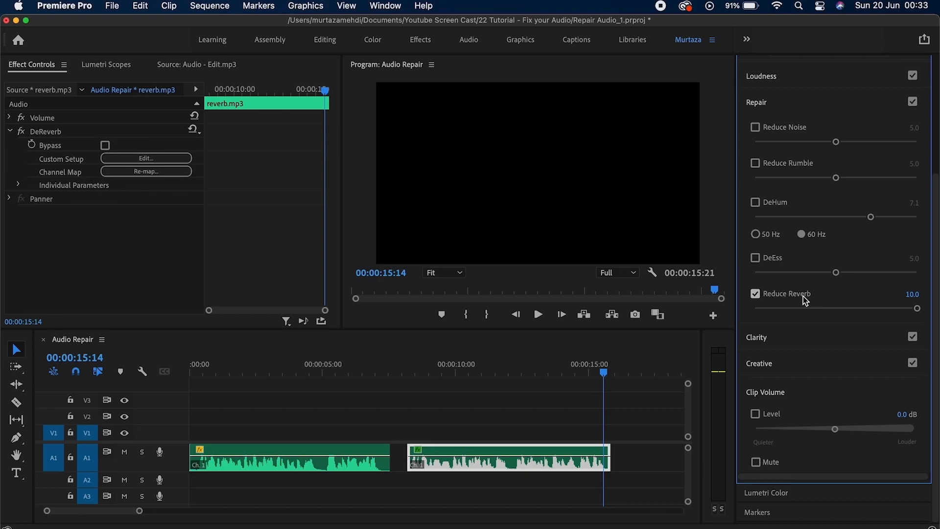
drag(916, 312, 819, 309)
click(767, 296)
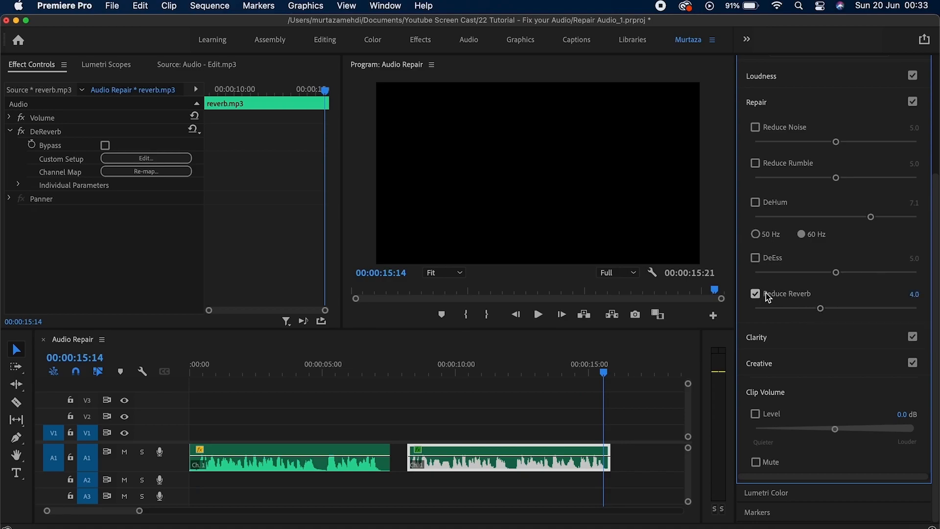
click(782, 339)
Play noise.mp3 with Clarity Dynamics pushed to 10.0, then switch Dynamics off.
drag(934, 287, 937, 398)
key(Up)
key(Up)
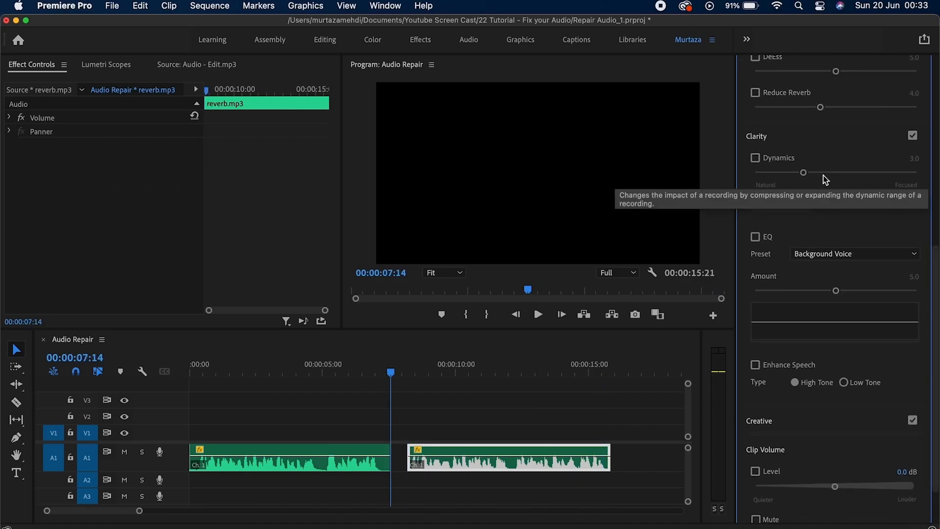
key(Up)
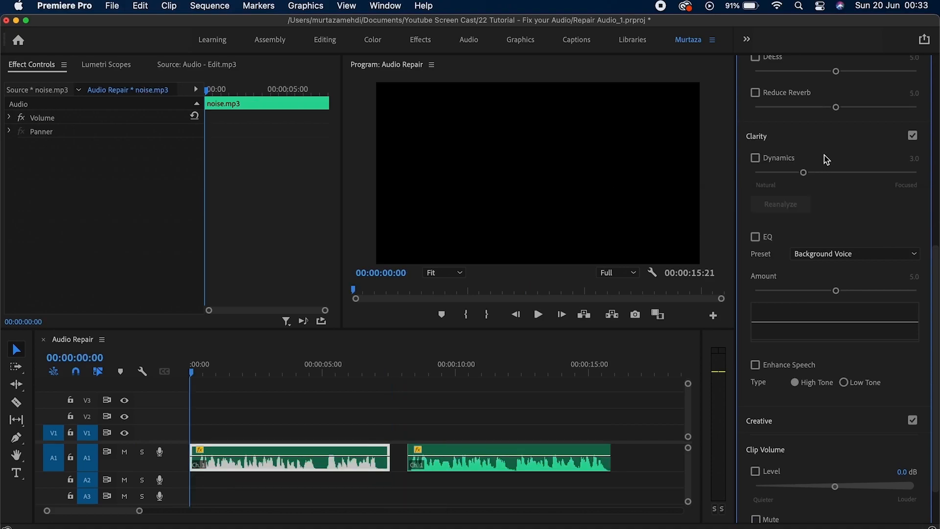
click(755, 158)
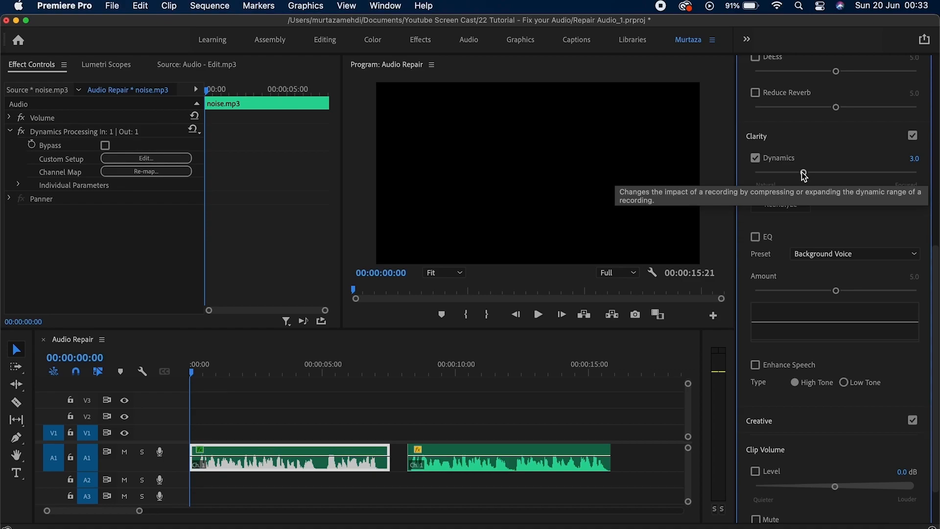
key(space)
drag(802, 171, 919, 174)
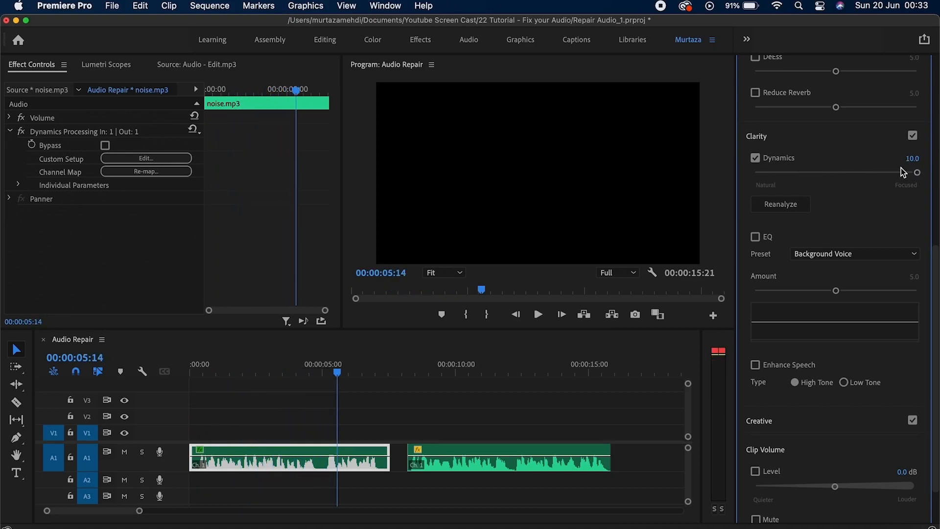
key(space)
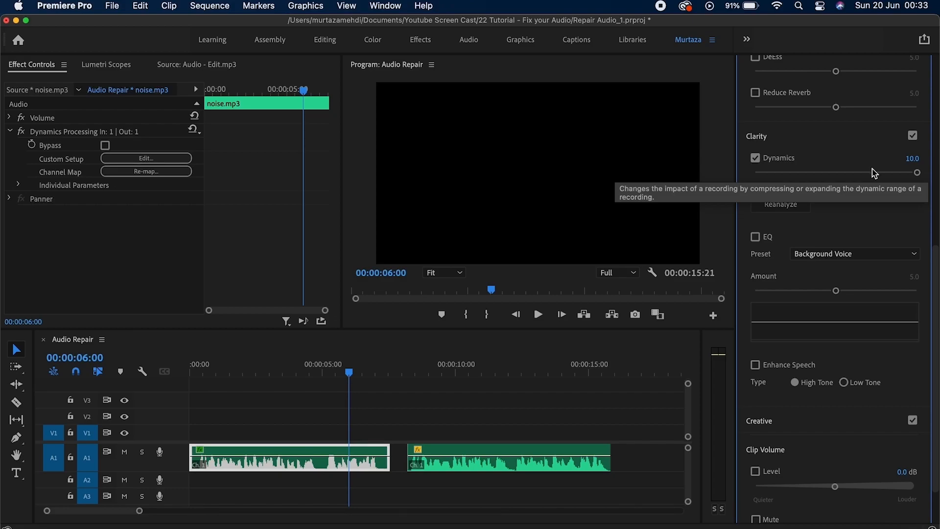
click(791, 160)
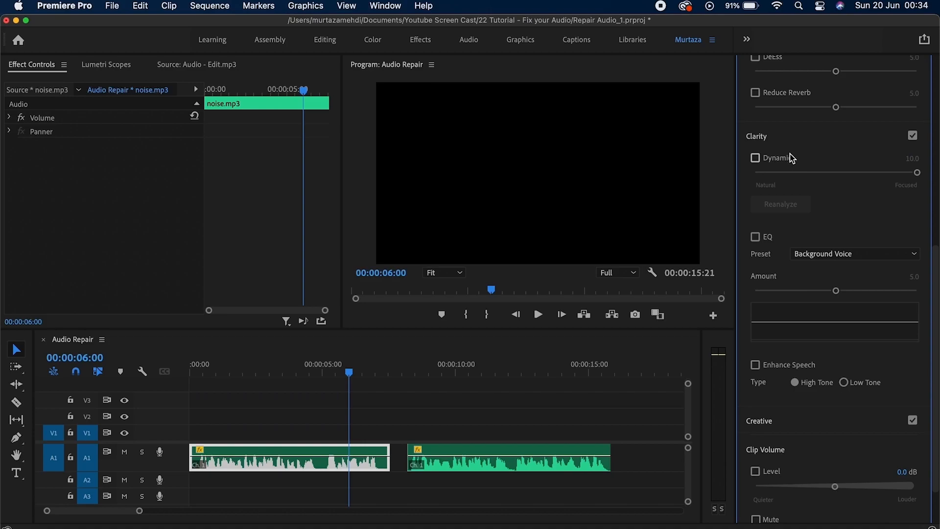
key(Home)
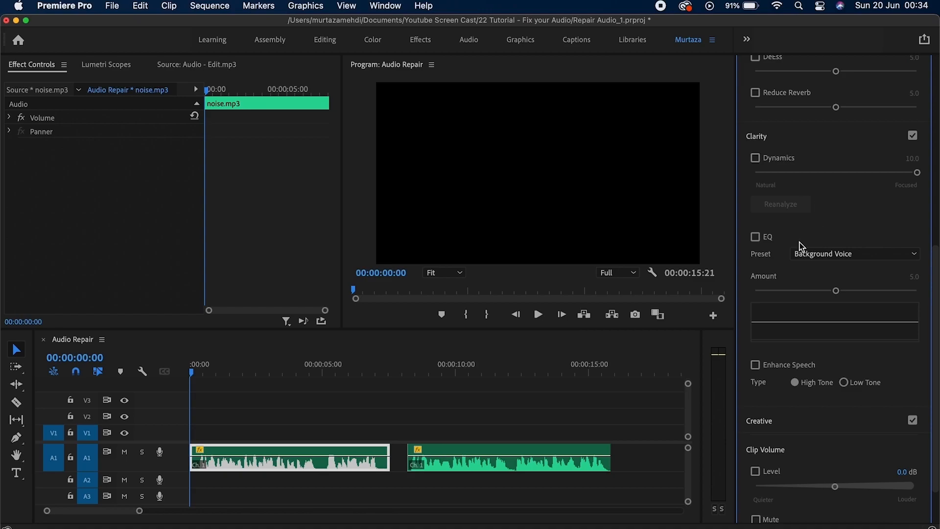
Enable EQ on noise.mp3 with the Subtle Boost (Male) preset and play it back.
click(756, 237)
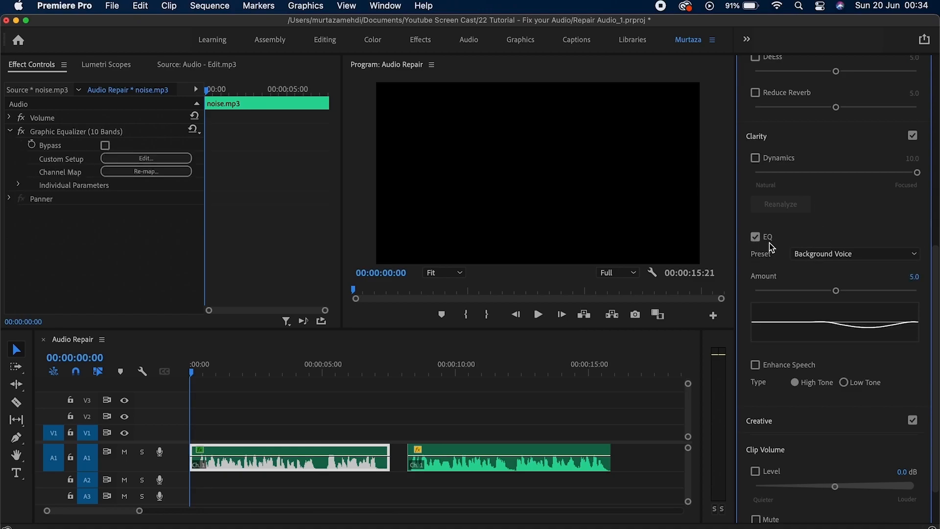
drag(934, 243, 936, 166)
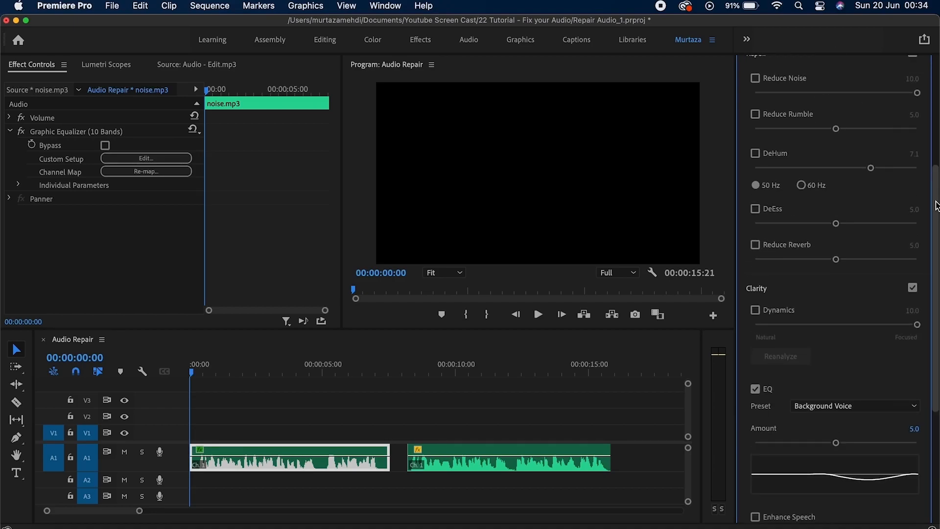
drag(936, 206, 936, 289)
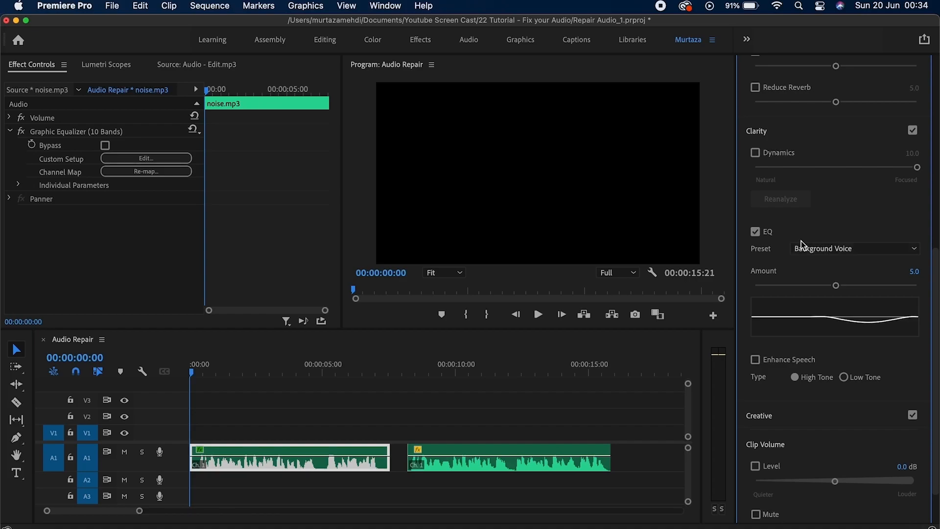
click(827, 251)
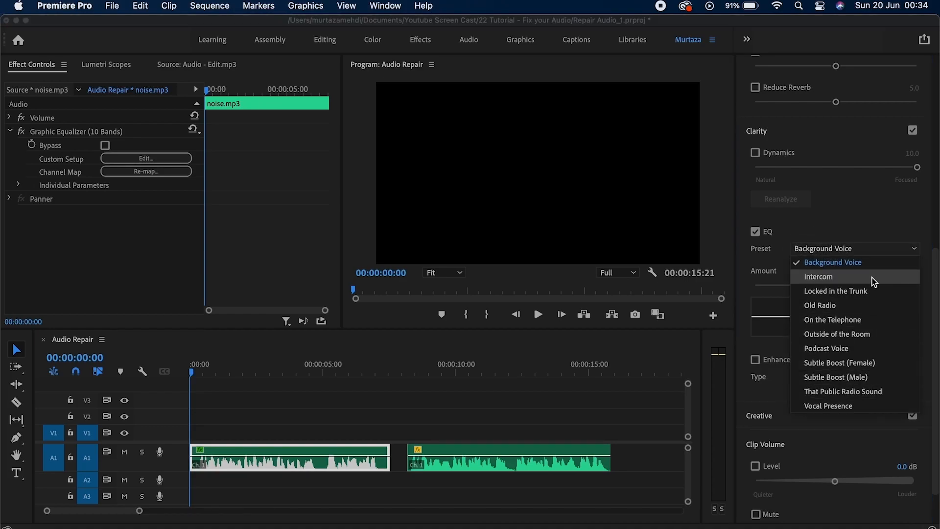
click(847, 378)
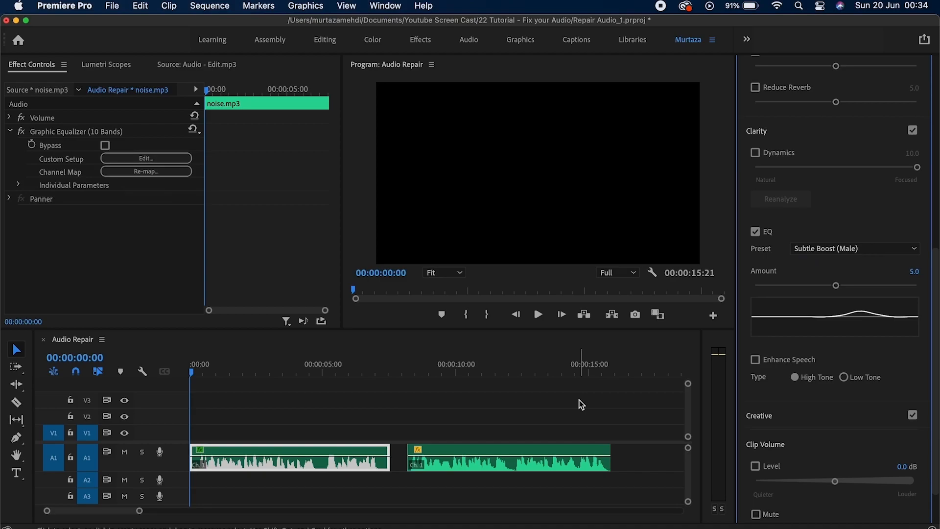
key(space)
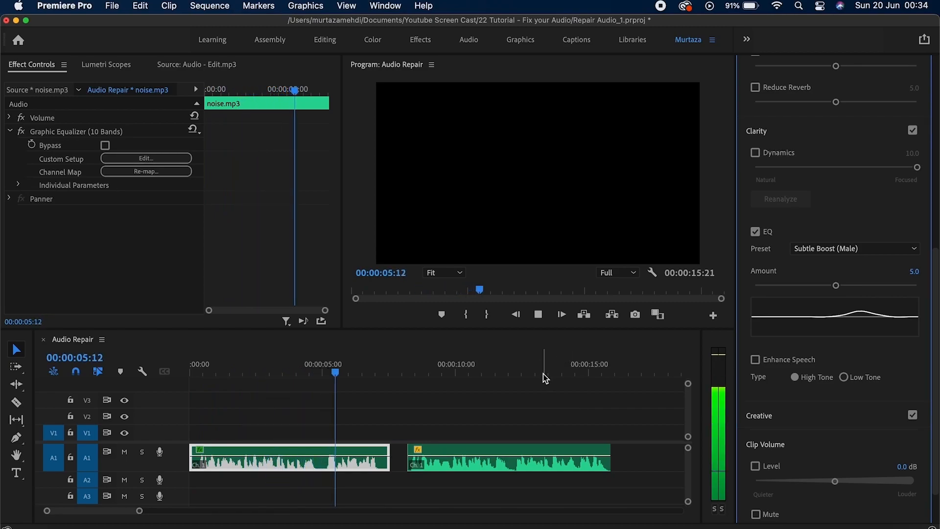
key(space)
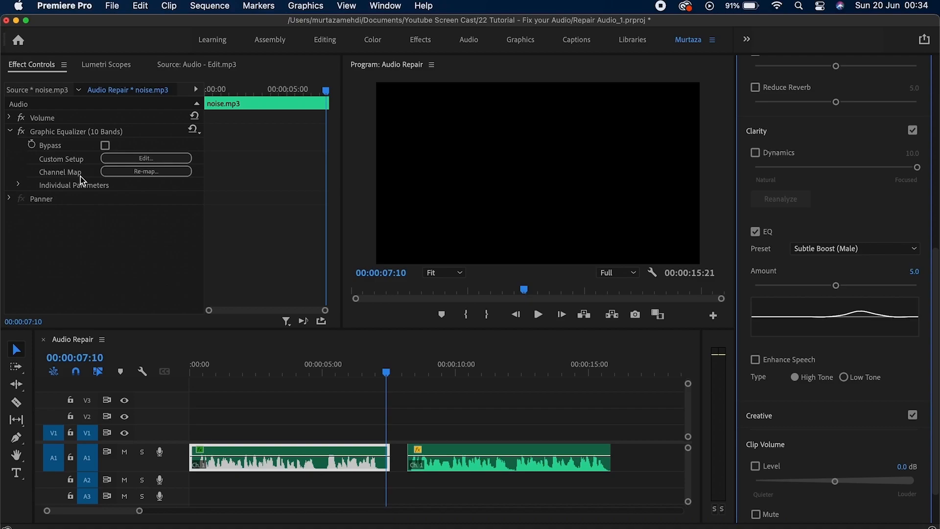
click(157, 158)
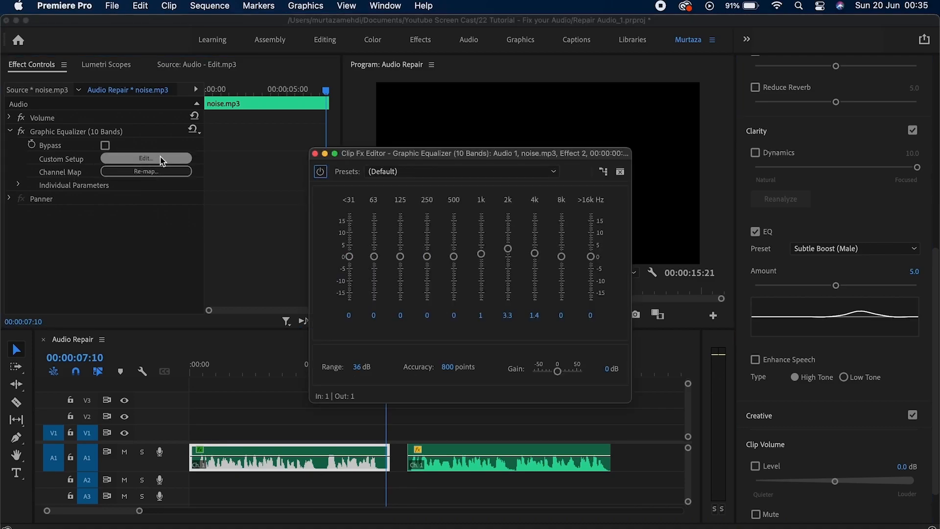
click(415, 172)
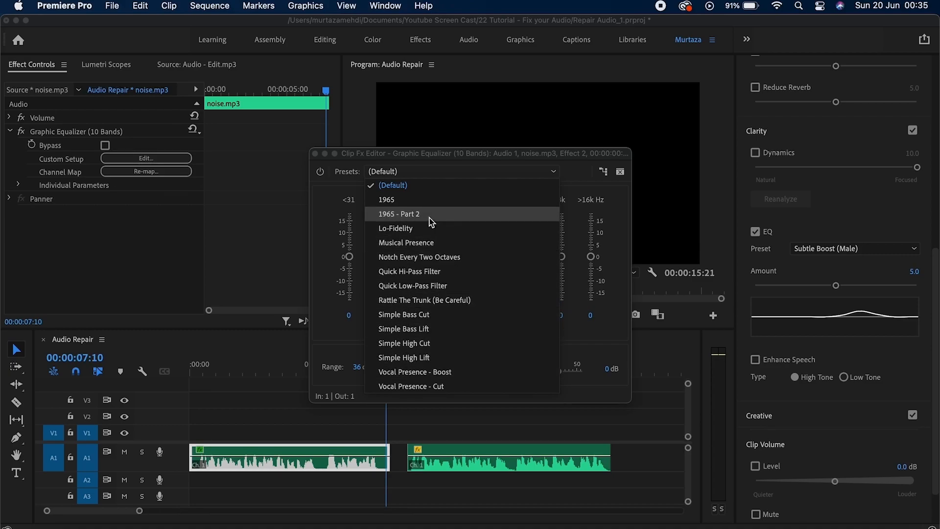
click(428, 154)
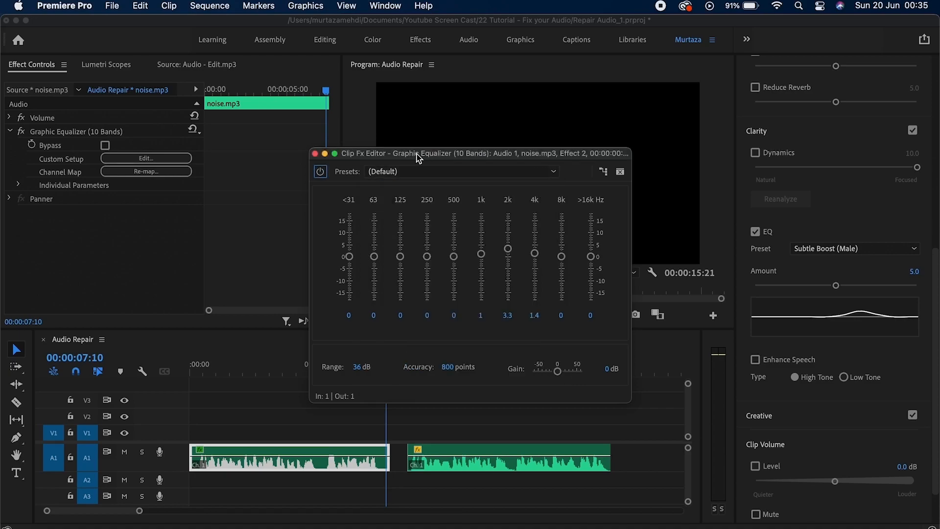
click(315, 154)
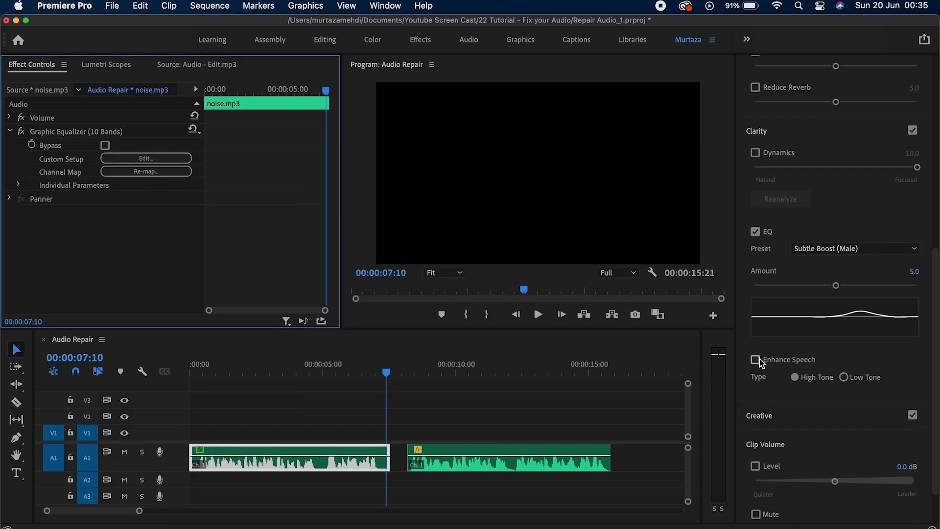
Turn EQ off, play noise.mp3 with Enhance Speech on Low Tone, then disable Enhance Speech.
click(756, 232)
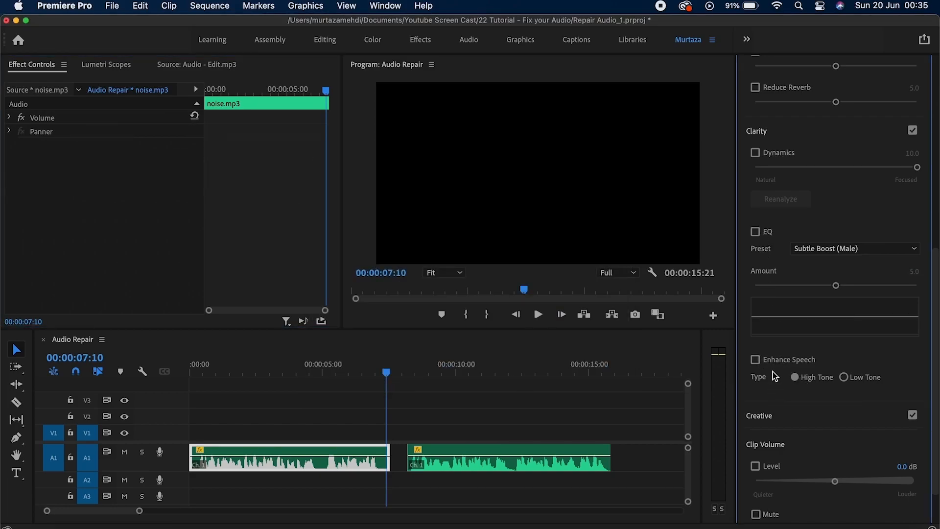
key(Home)
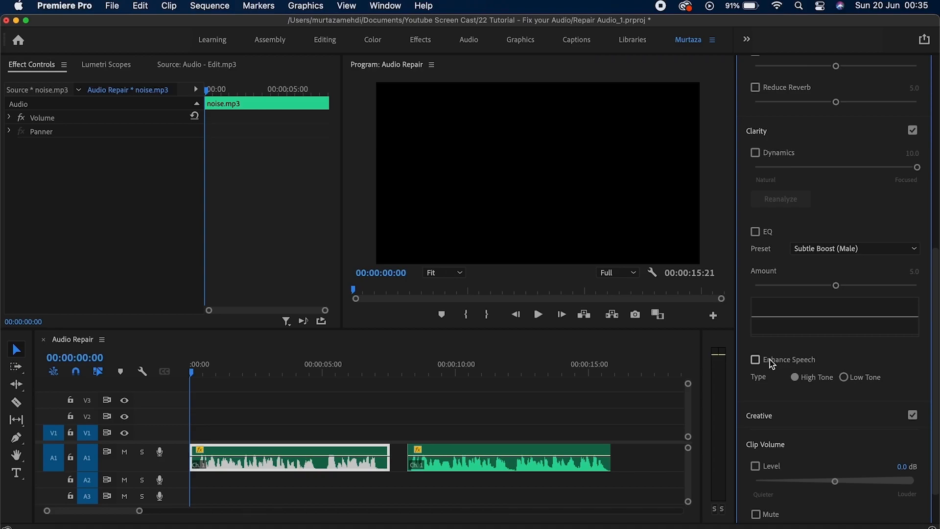
click(770, 359)
key(space)
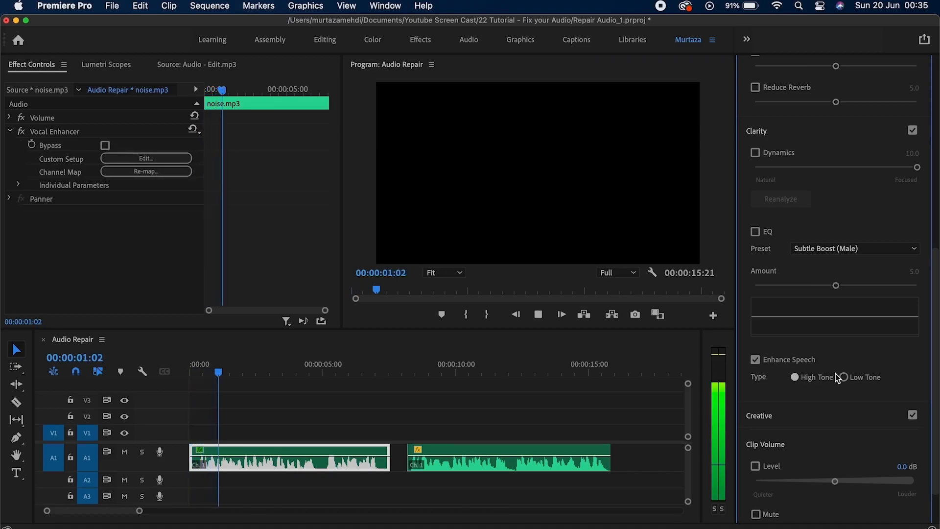
click(844, 378)
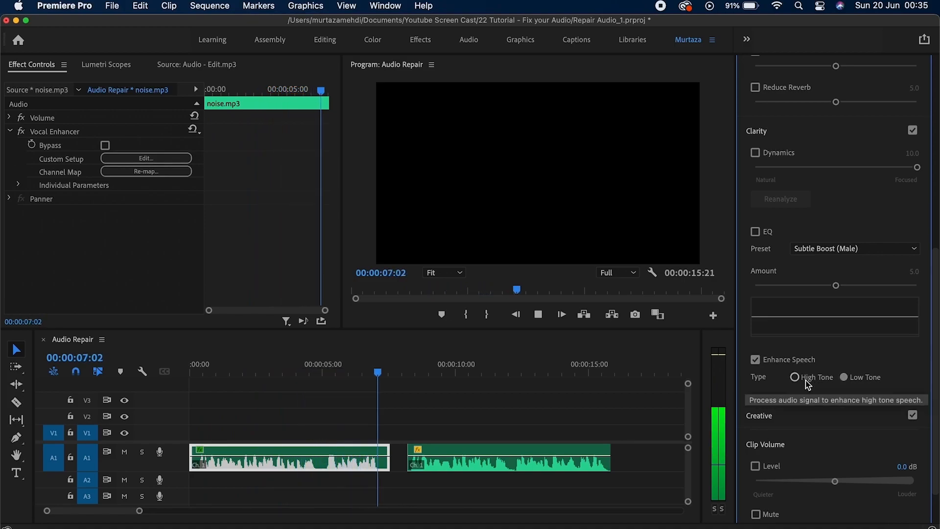
key(space)
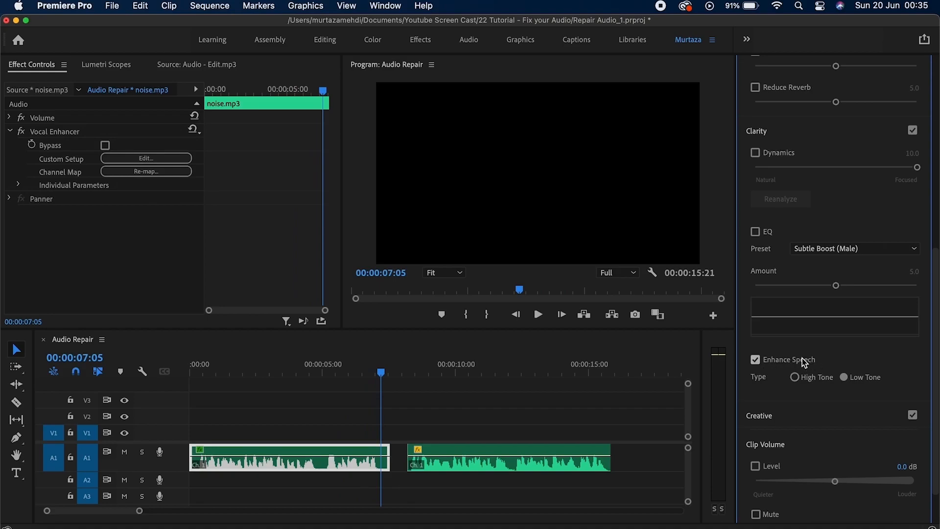
click(804, 362)
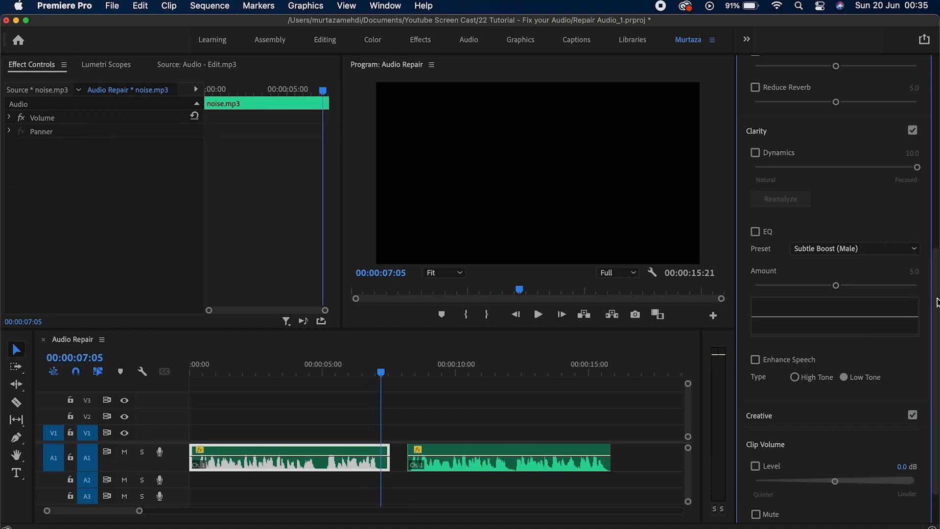
Enable Creative Reverb on the dialogue clip with the Auditorium preset and play it.
scroll(857, 342, down, 2)
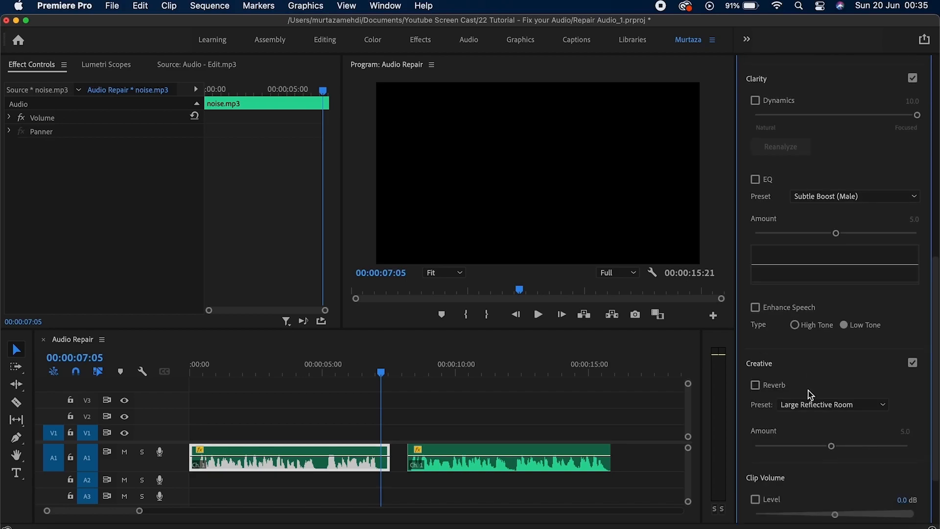
scroll(936, 322, down, 3)
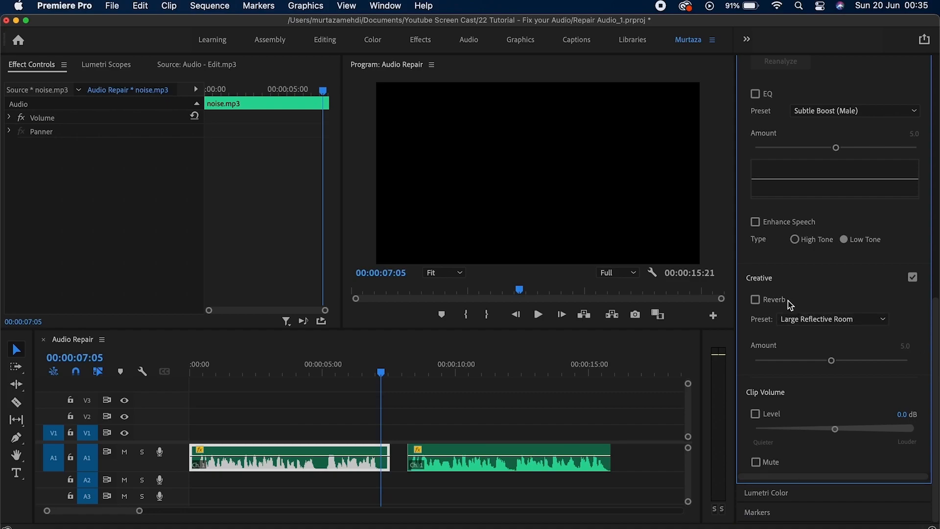
key(Home)
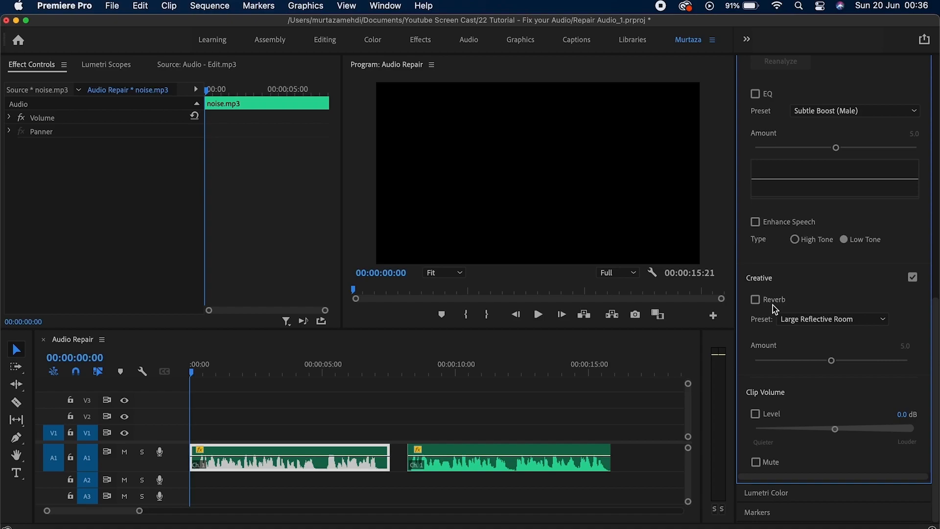
click(761, 301)
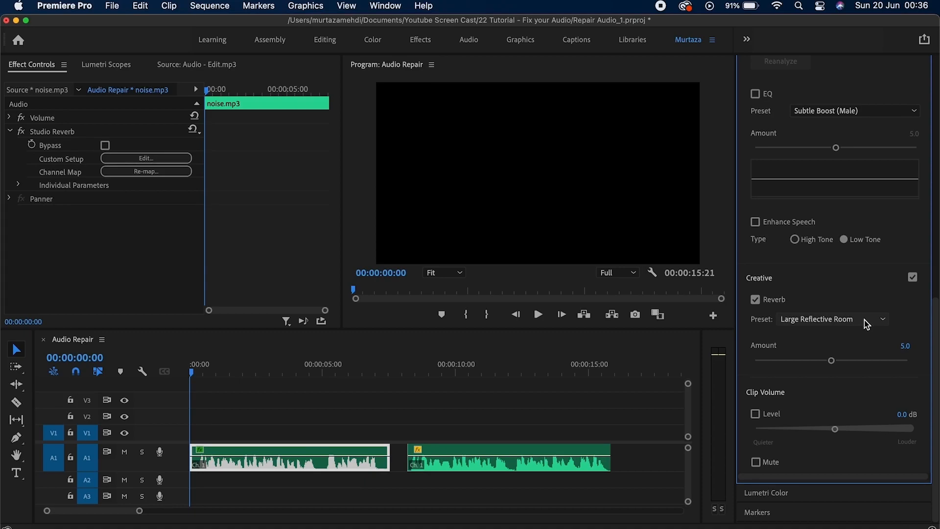
click(845, 320)
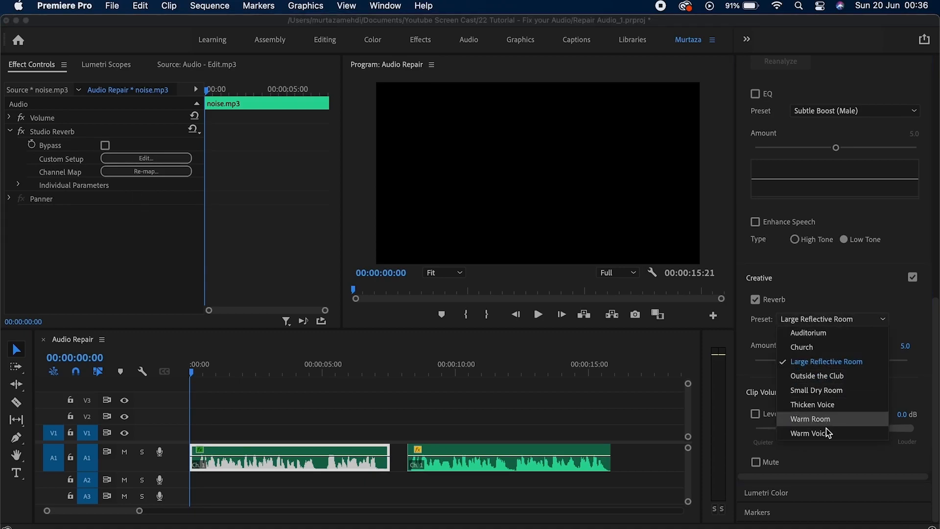
click(833, 333)
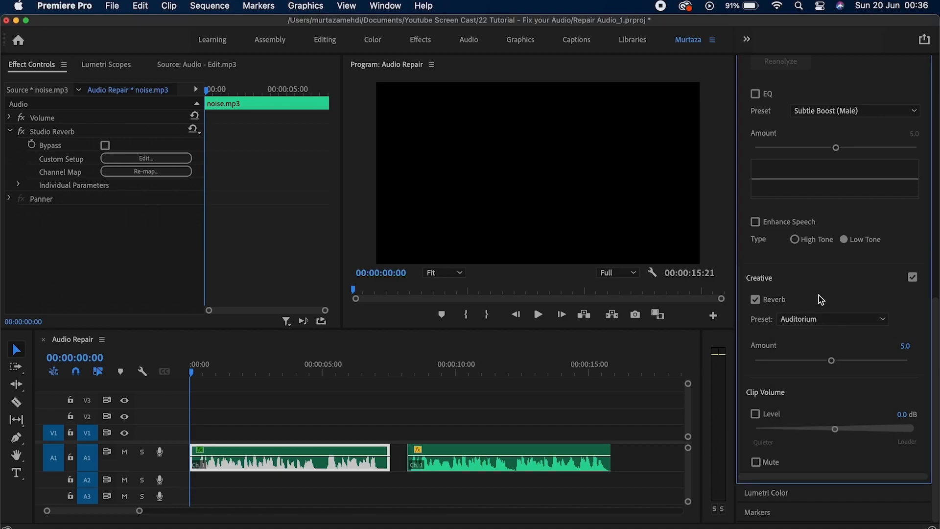
key(space)
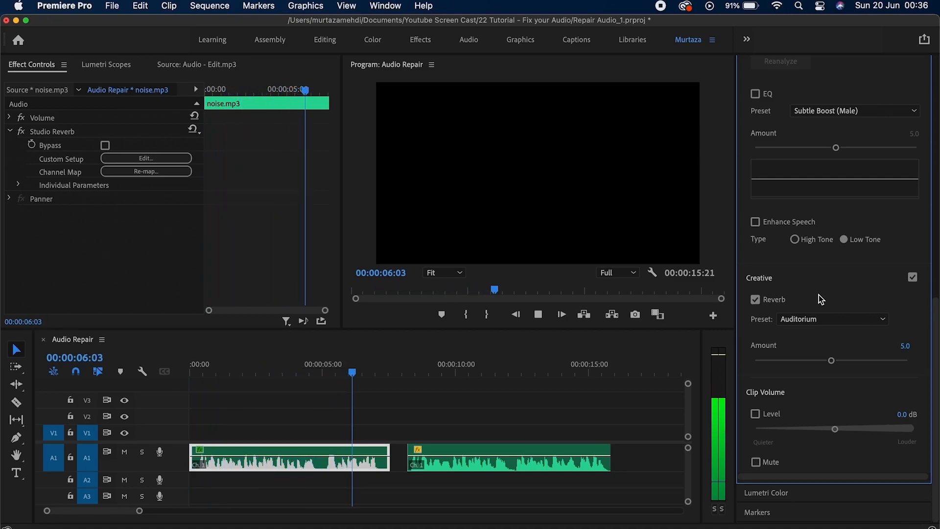
key(space)
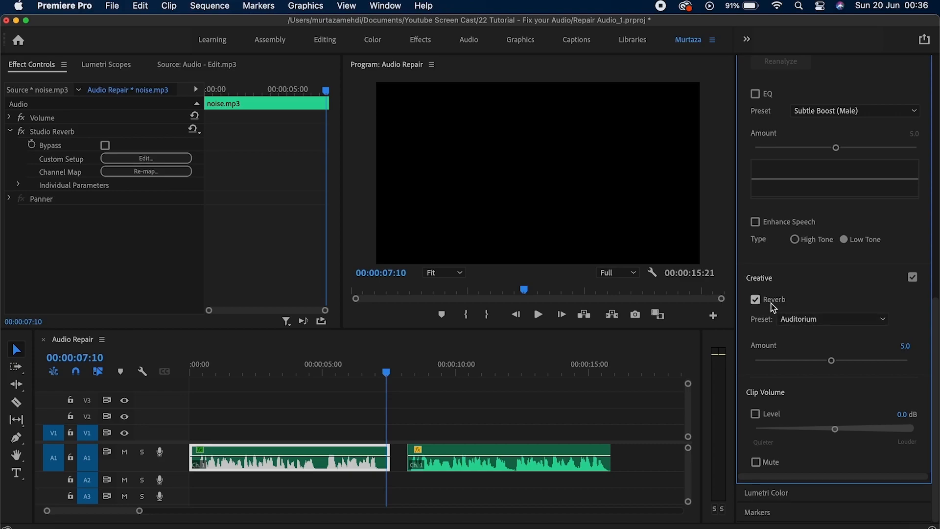
Nudge then reset Reverb Amount to 5.0, turn Reverb off, and clear the Dialogue audio type.
drag(831, 361, 877, 359)
double_click(877, 359)
click(756, 299)
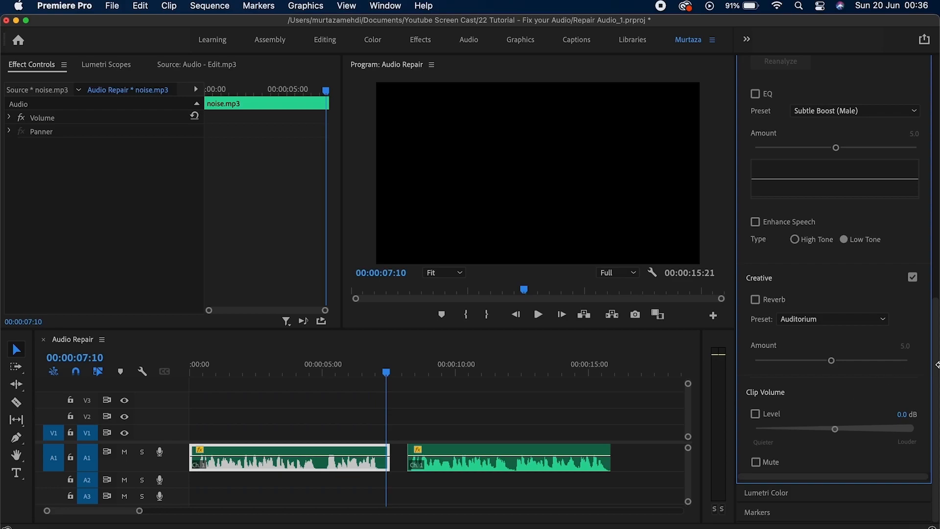
drag(937, 363, 937, 141)
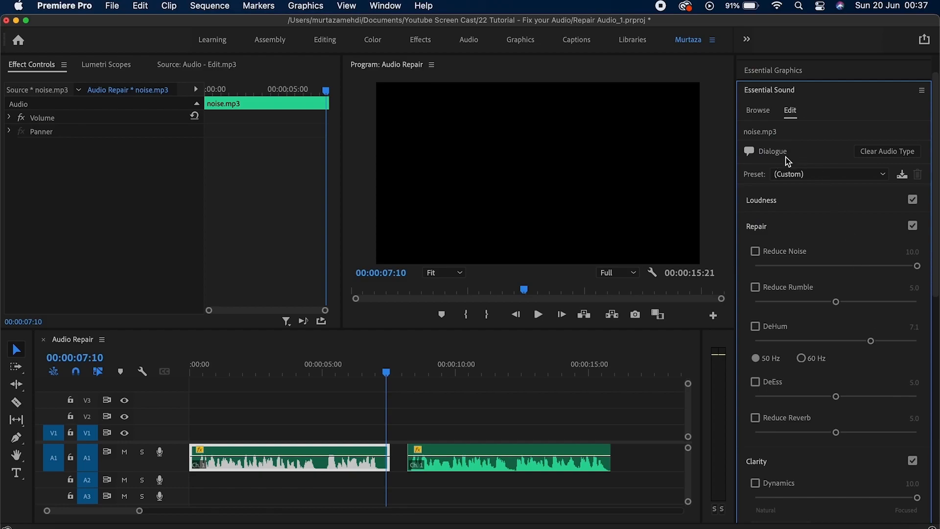
click(879, 153)
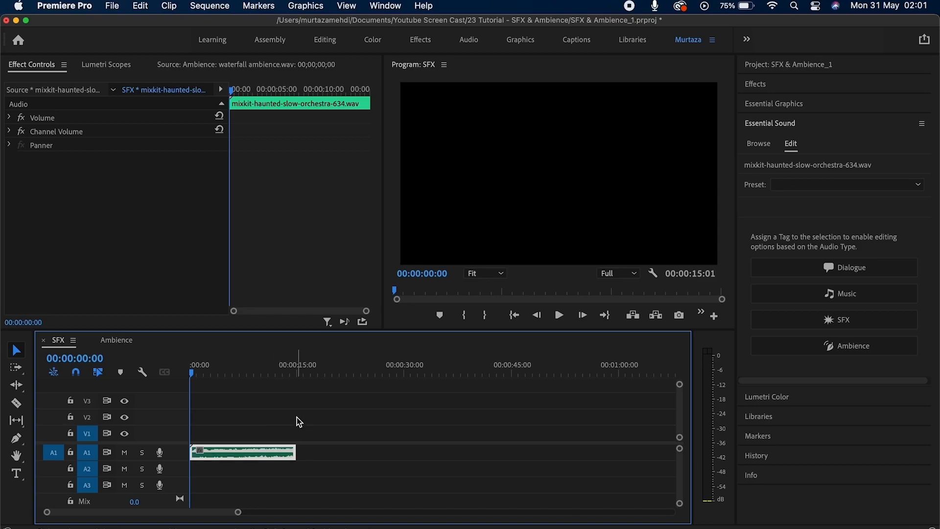
Play mixkit-haunted-slow-orchestra-634.wav in the SFX sequence and return the playhead to the start.
key(space)
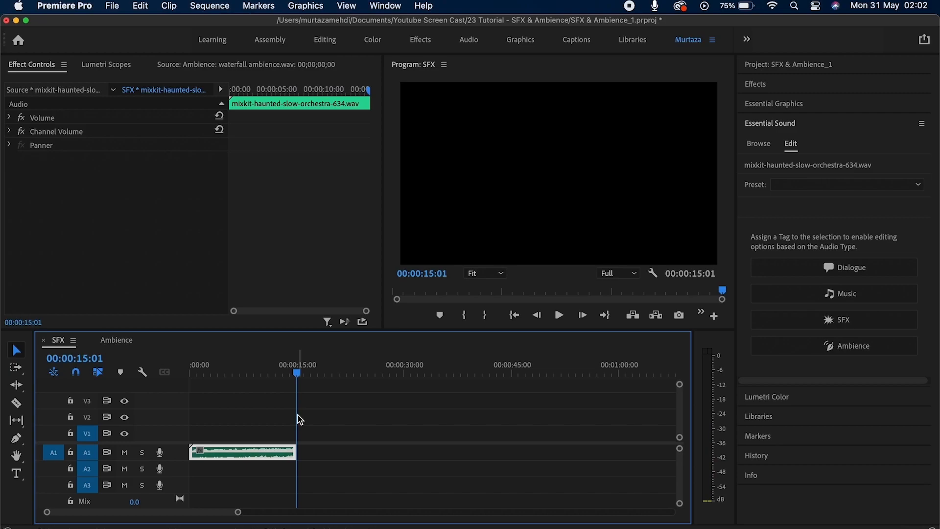
key(Home)
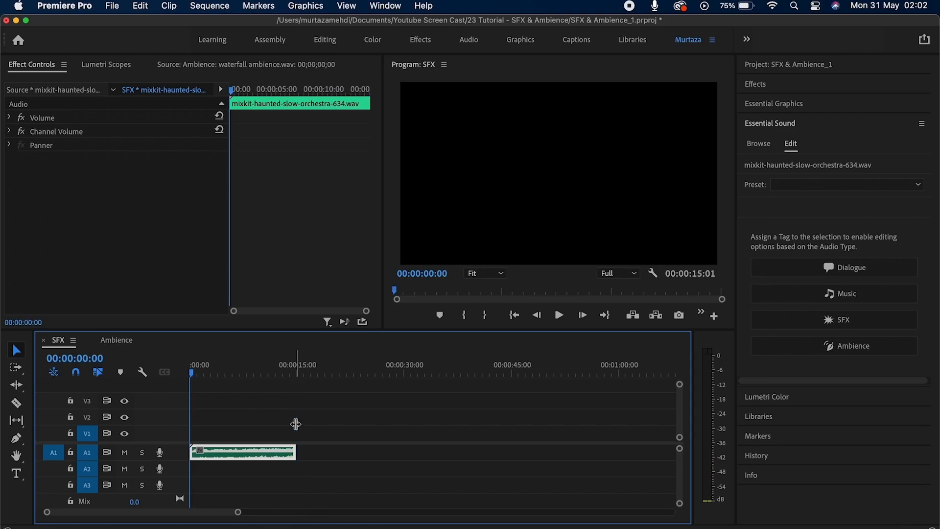
Tag the orchestra clip as SFX and auto-match its loudness to -21.00 LUFS.
click(851, 322)
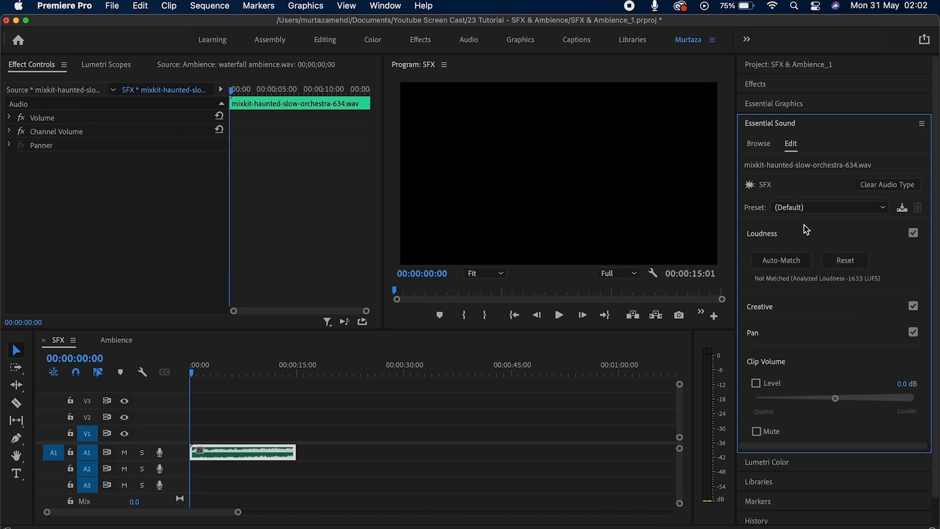
click(770, 234)
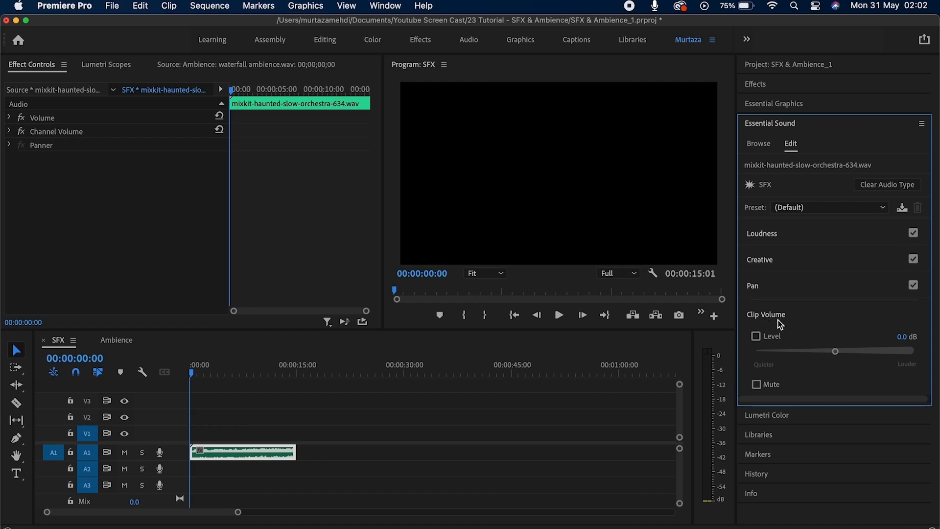
click(776, 236)
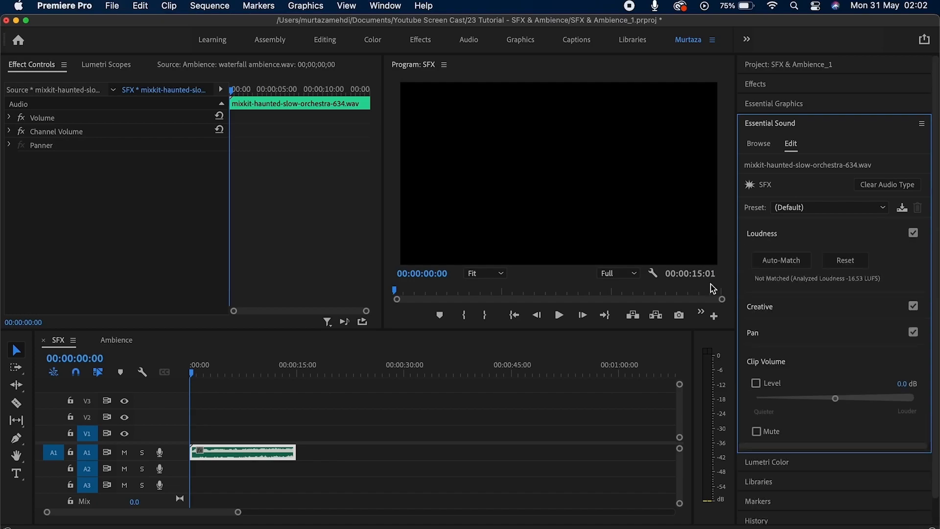
click(789, 263)
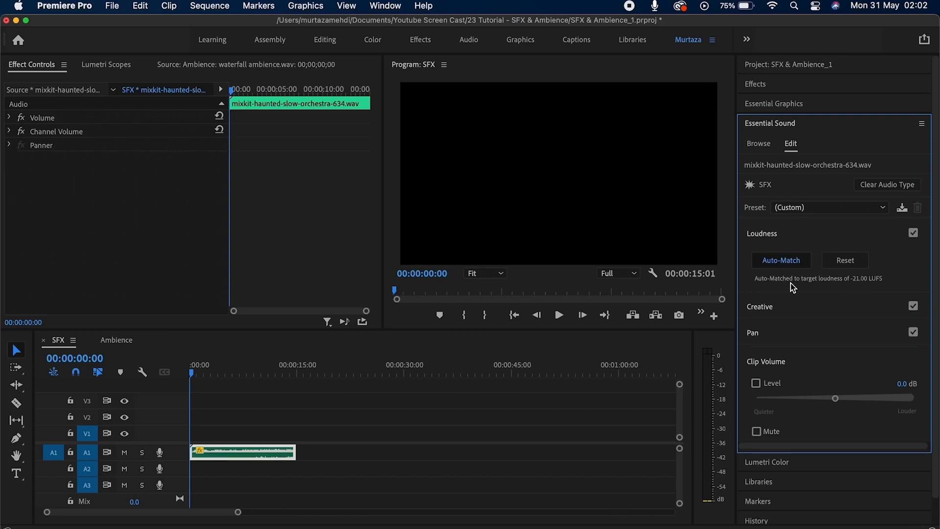
Try Reverb with the Heavy Reverb preset on the orchestra clip, then leave it off and show Pan.
click(783, 302)
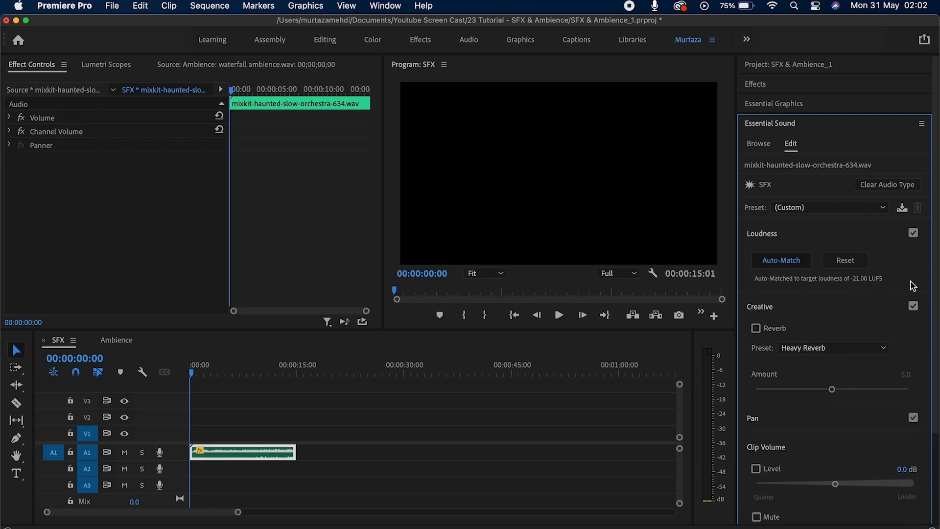
scroll(934, 281, down, 5)
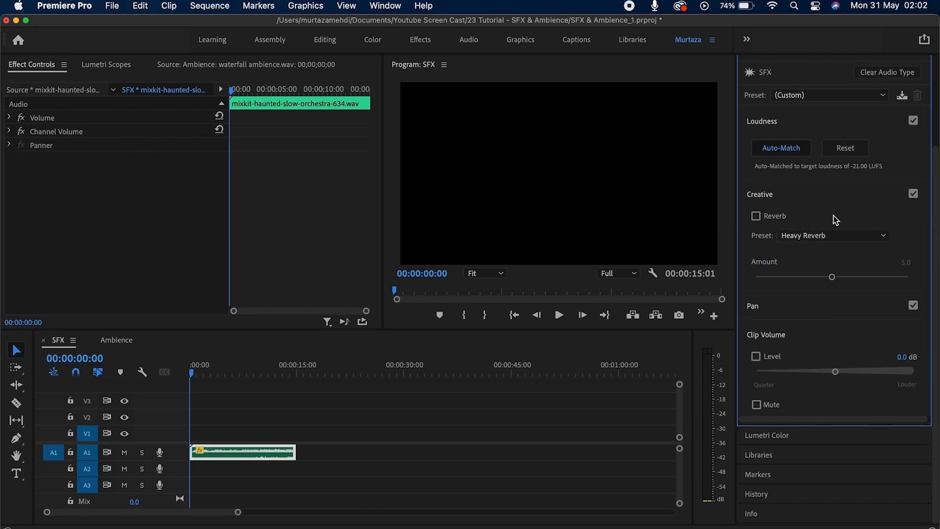
click(833, 231)
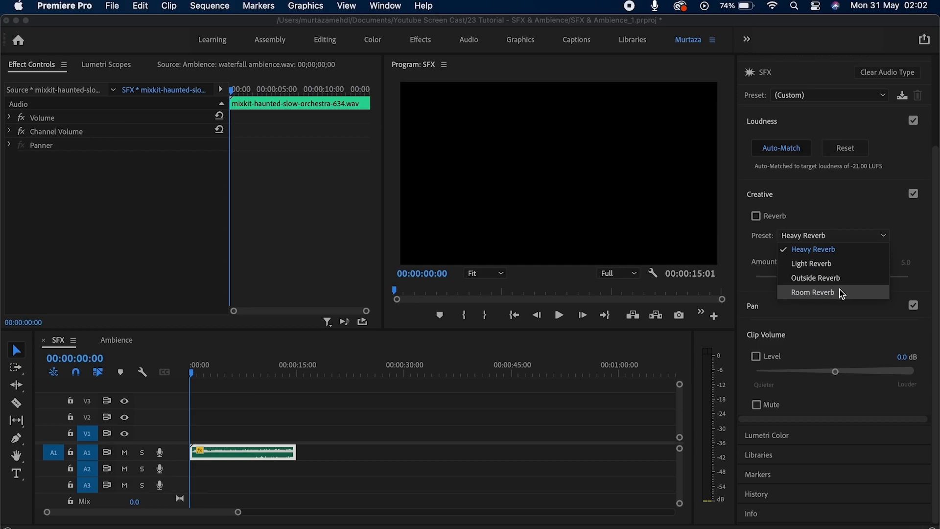
click(833, 219)
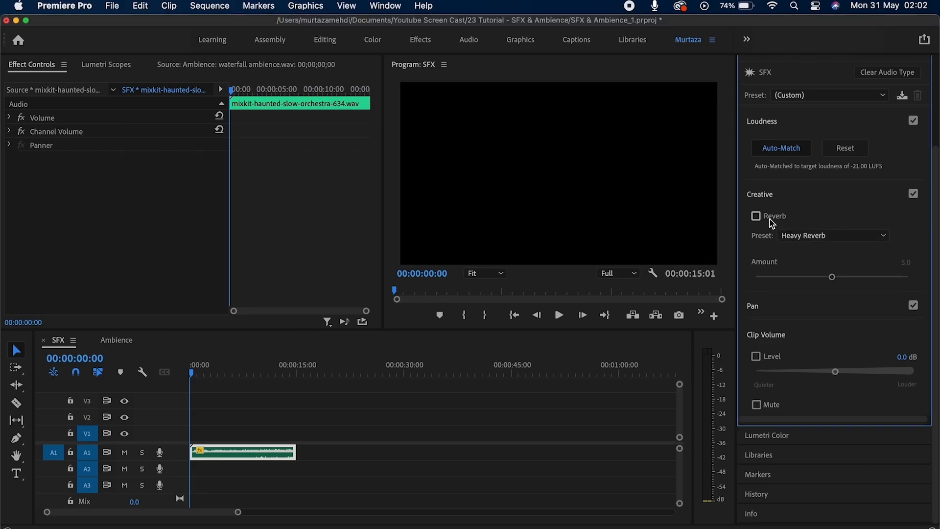
click(757, 217)
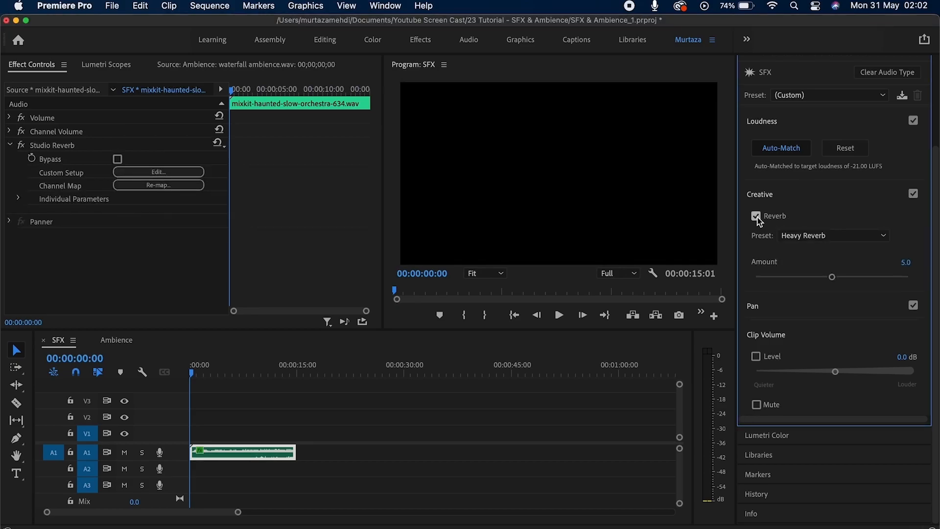
click(757, 216)
click(778, 197)
click(779, 304)
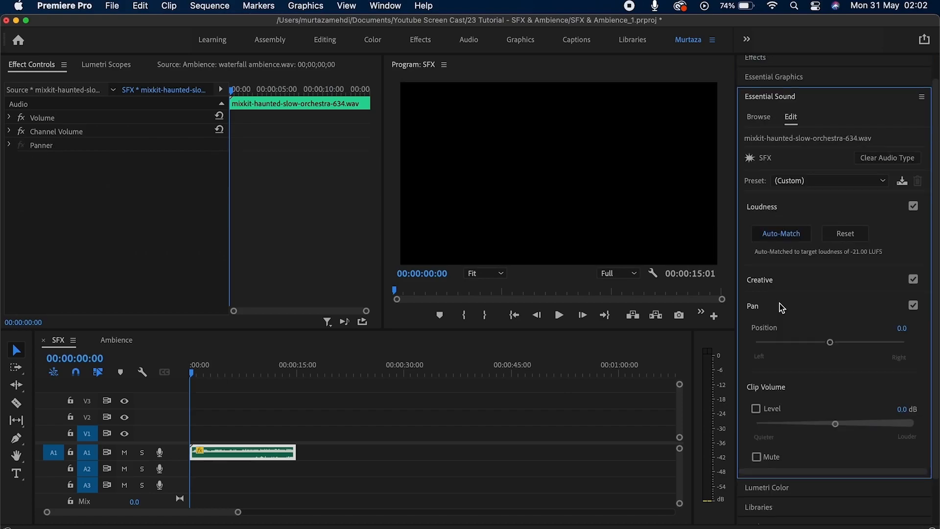
Pan the orchestra clip hard left to -5.0 and play it back to listen.
scroll(781, 299, down, 2)
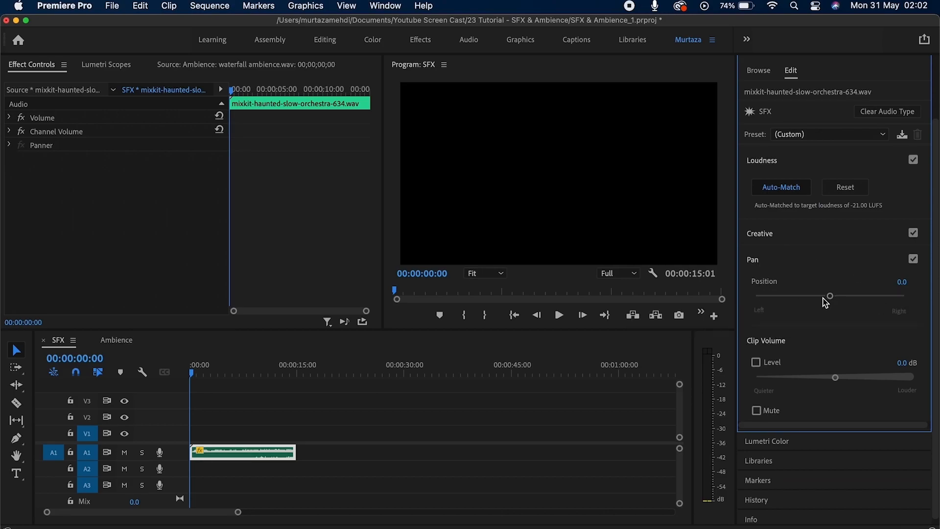
drag(829, 301, 752, 302)
key(space)
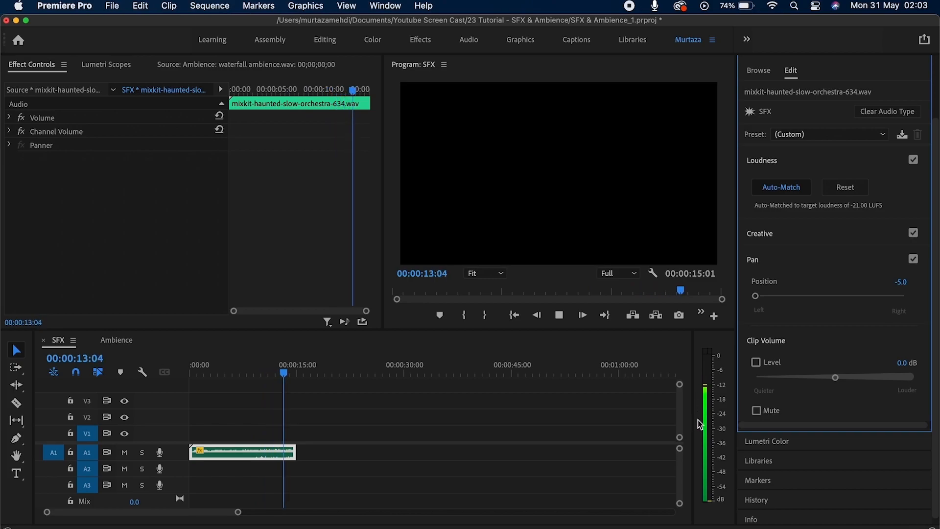
key(space)
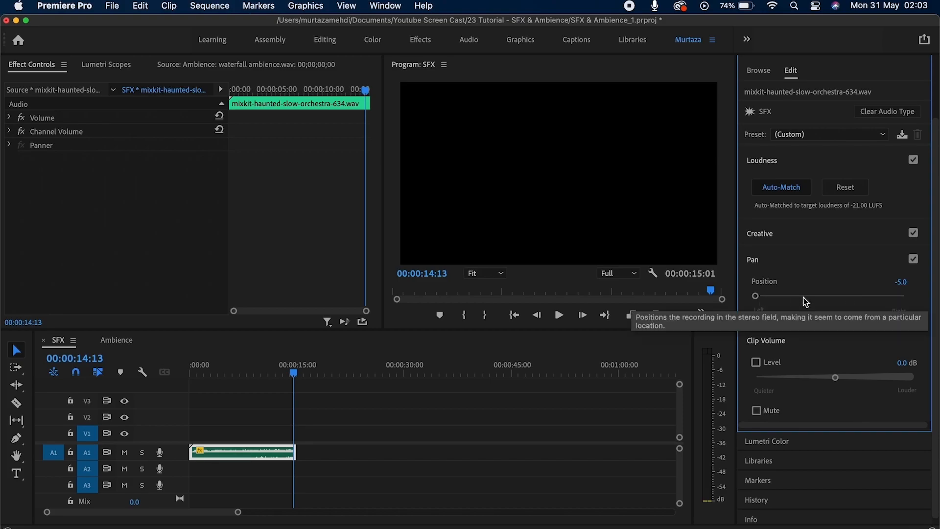
Reset pan to 0.0 and enable Clip Volume Level at 0.0 dB, leaving Mute off.
double_click(756, 296)
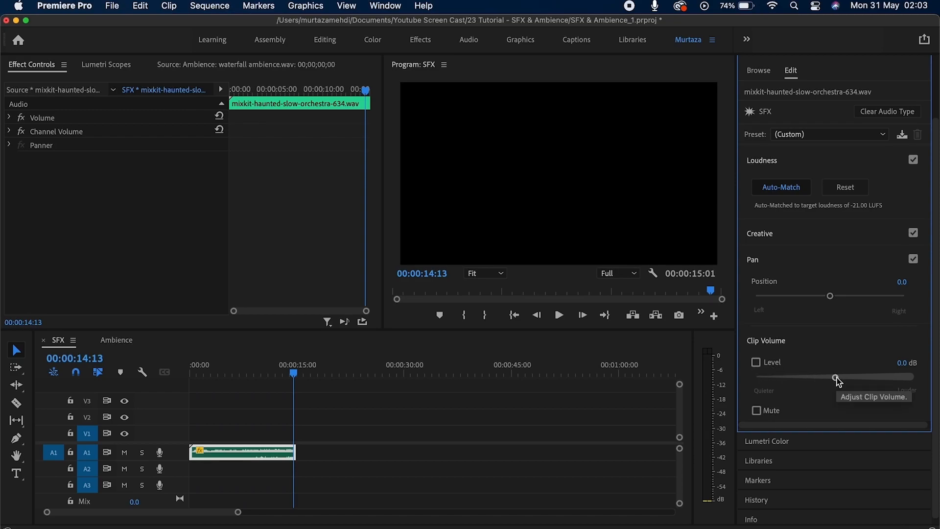
mouse_move(835, 378)
mouse_down()
mouse_move(808, 378)
mouse_move(864, 378)
mouse_move(787, 378)
mouse_move(862, 378)
mouse_move(835, 378)
mouse_up()
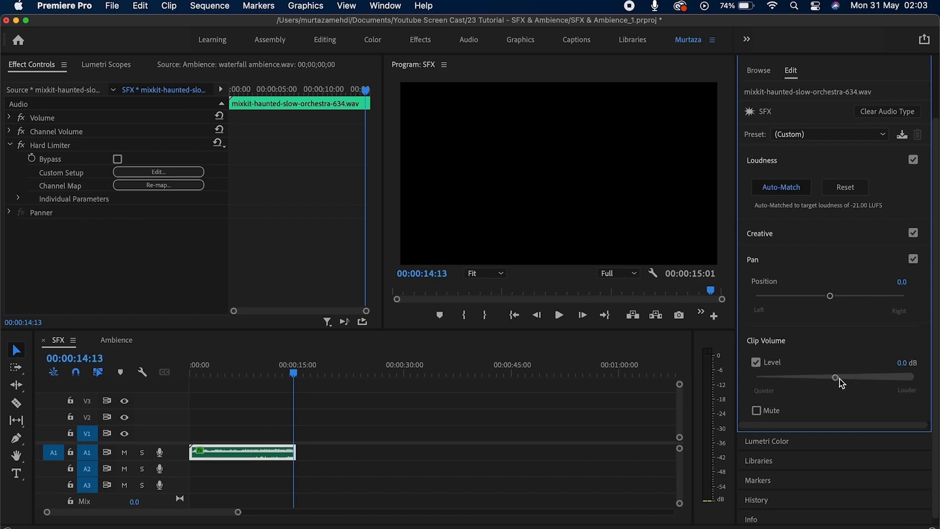
click(760, 414)
click(760, 414)
click(757, 413)
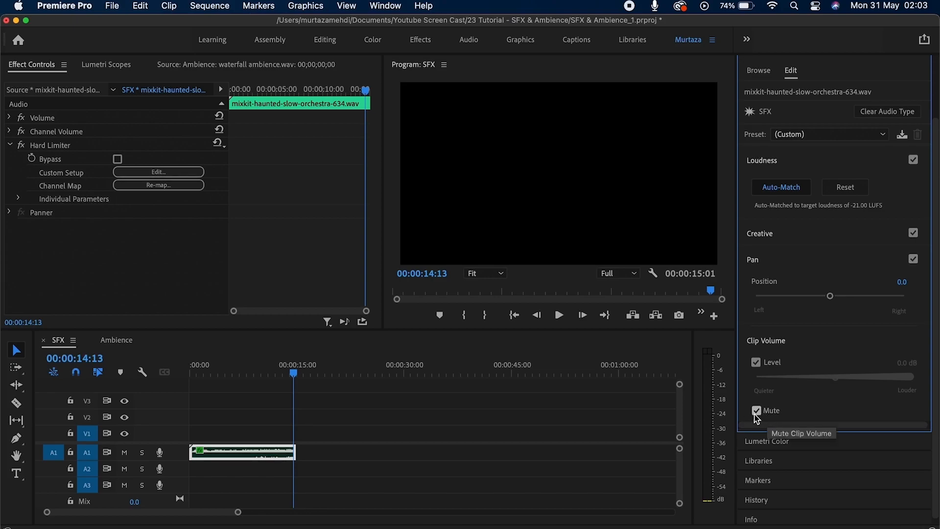
click(757, 414)
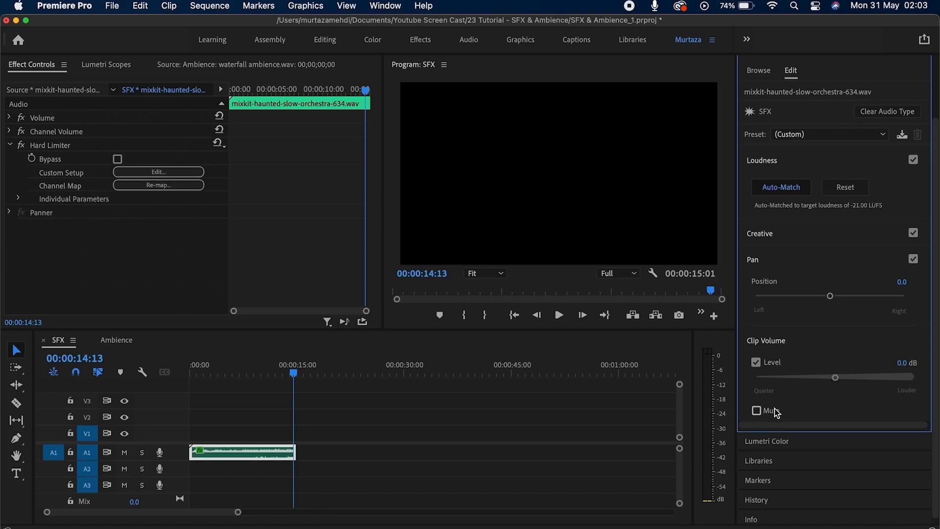
Open the Ambience sequence with Waterfall.mp4 and its A1/A2 ambience clips, and play it through.
click(582, 408)
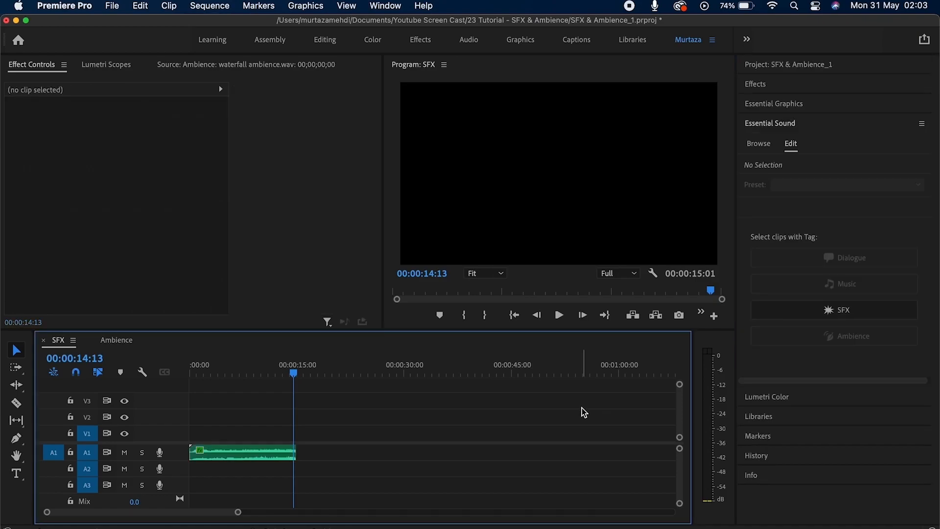
click(262, 454)
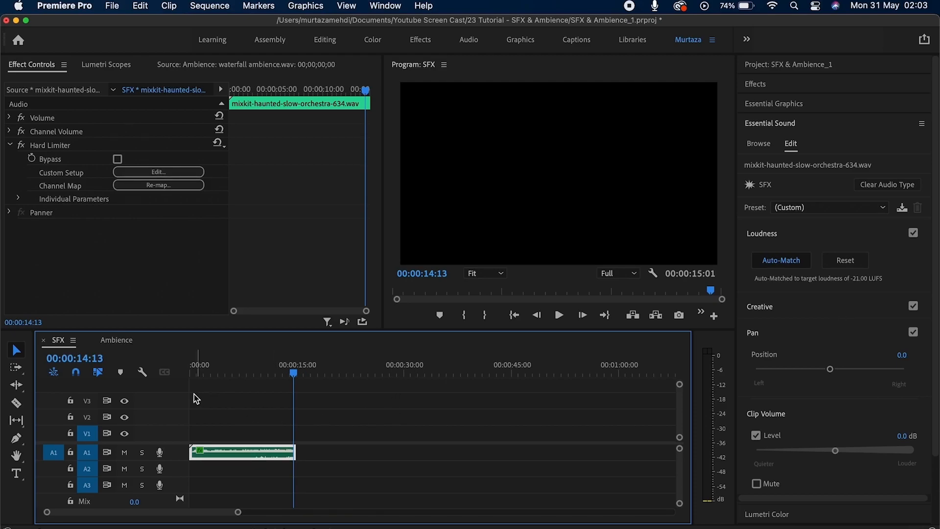
click(130, 342)
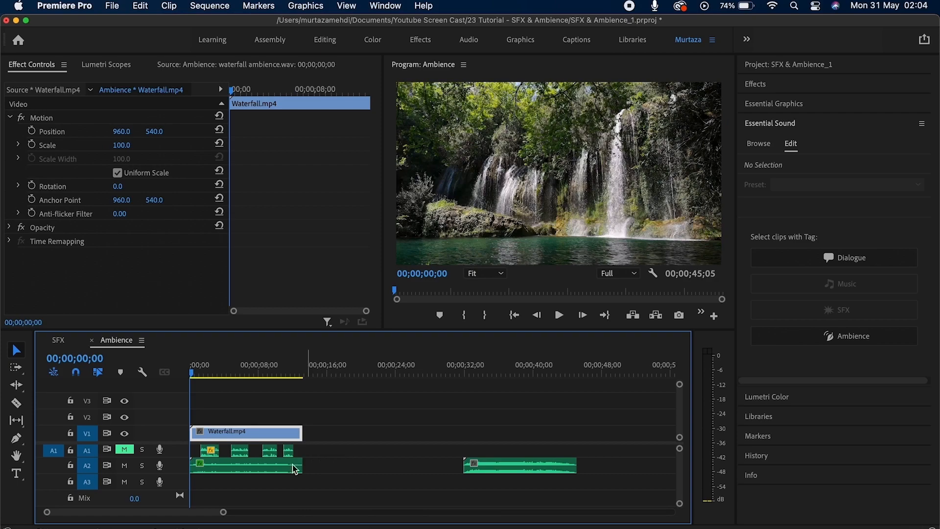
click(255, 468)
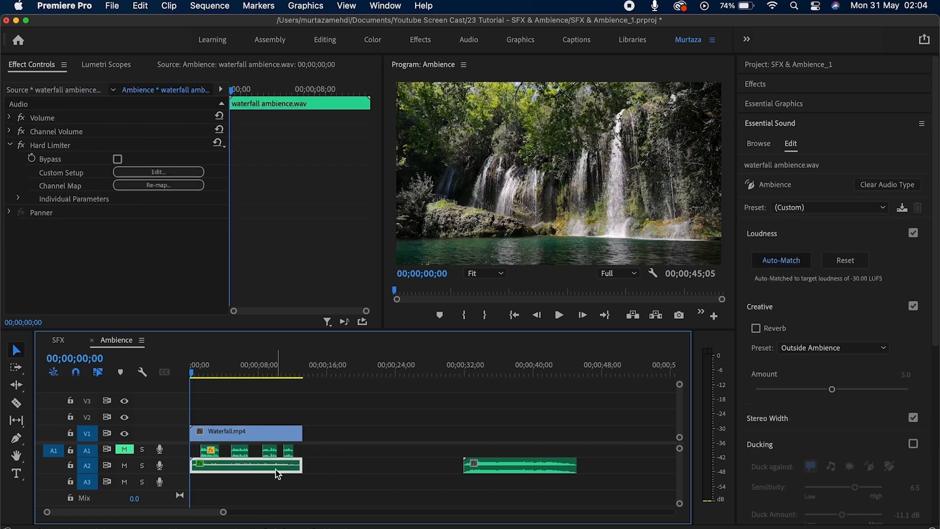
click(318, 458)
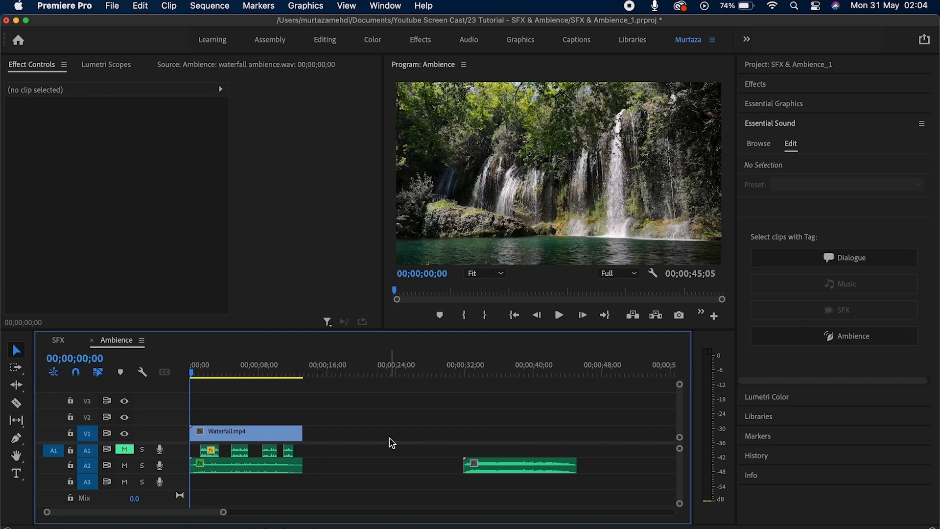
key(space)
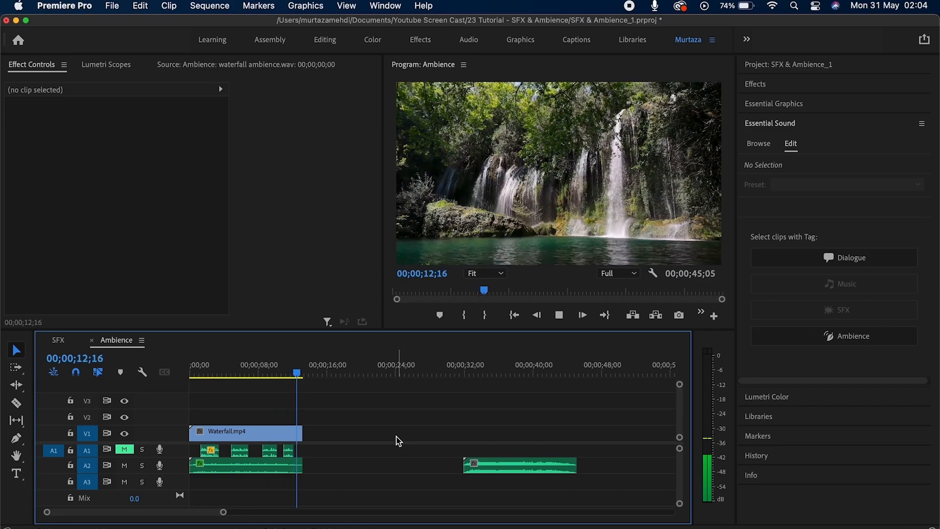
key(space)
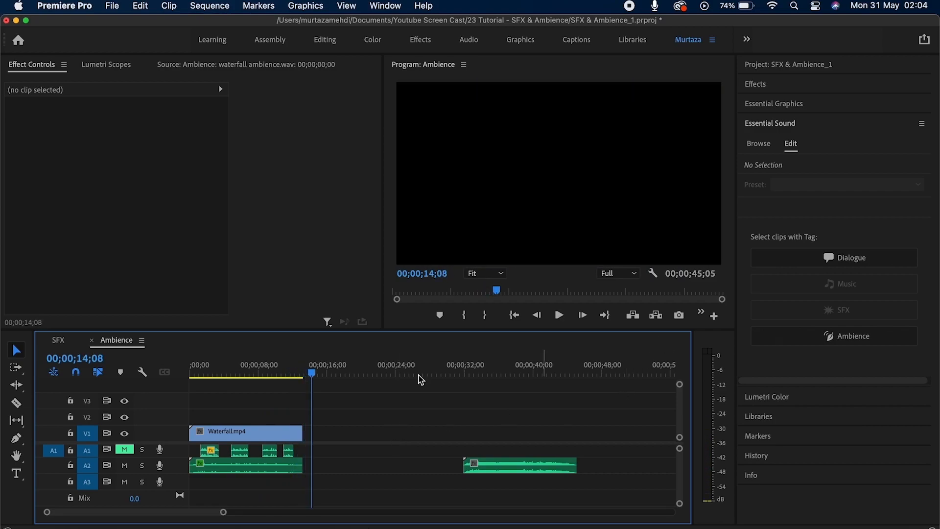
Auto-match the waterfall ambience clip's loudness to -30 LUFS.
click(245, 468)
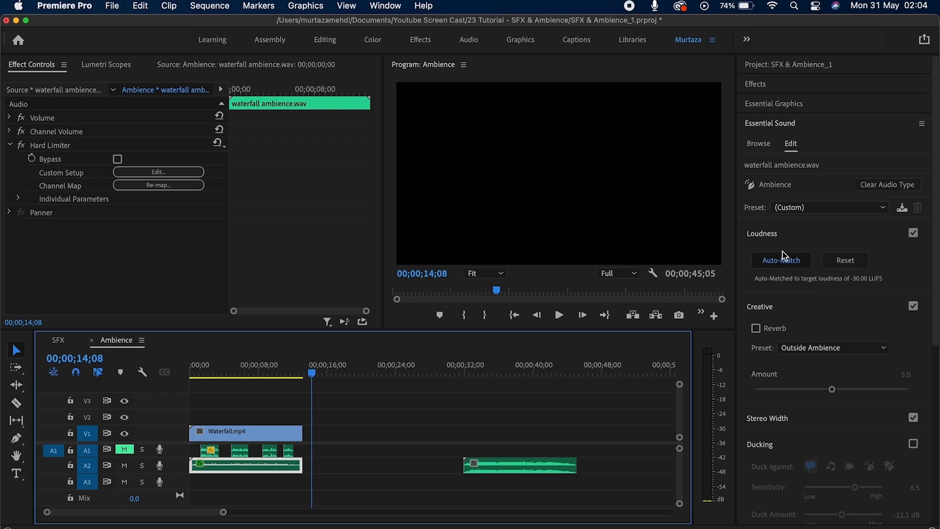
drag(937, 233, 937, 298)
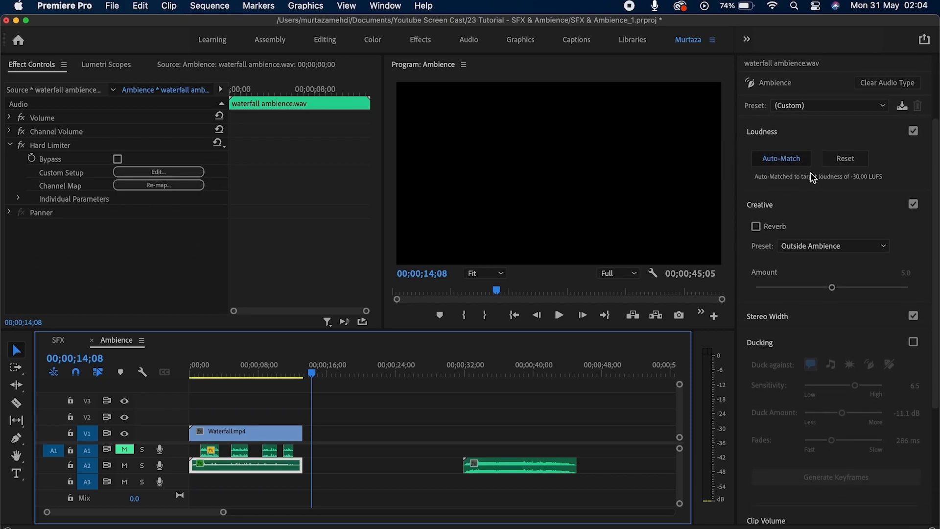
click(776, 161)
Try a wider stereo width on the ambience, then switch Stereo Width back off.
click(850, 246)
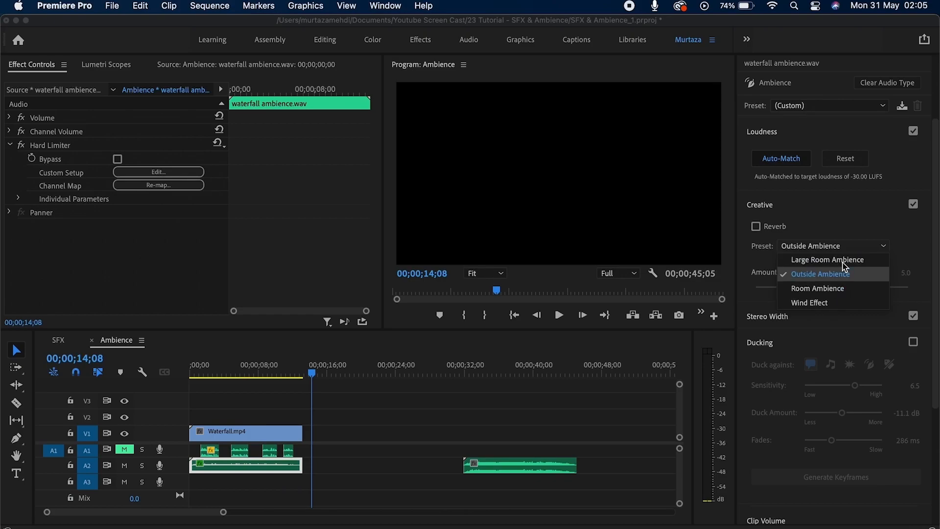
click(845, 212)
click(818, 234)
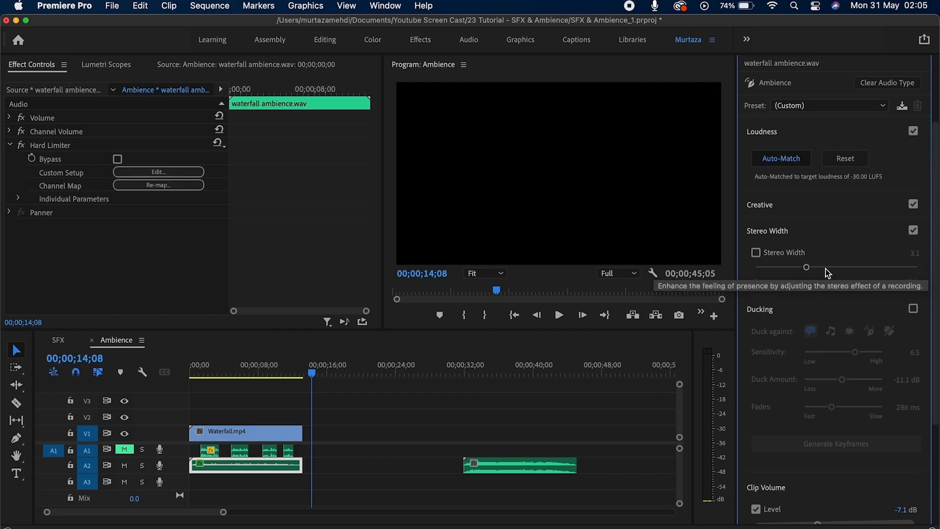
mouse_move(808, 269)
mouse_down()
mouse_move(880, 268)
mouse_move(786, 267)
mouse_move(846, 266)
mouse_move(807, 268)
mouse_up()
click(758, 254)
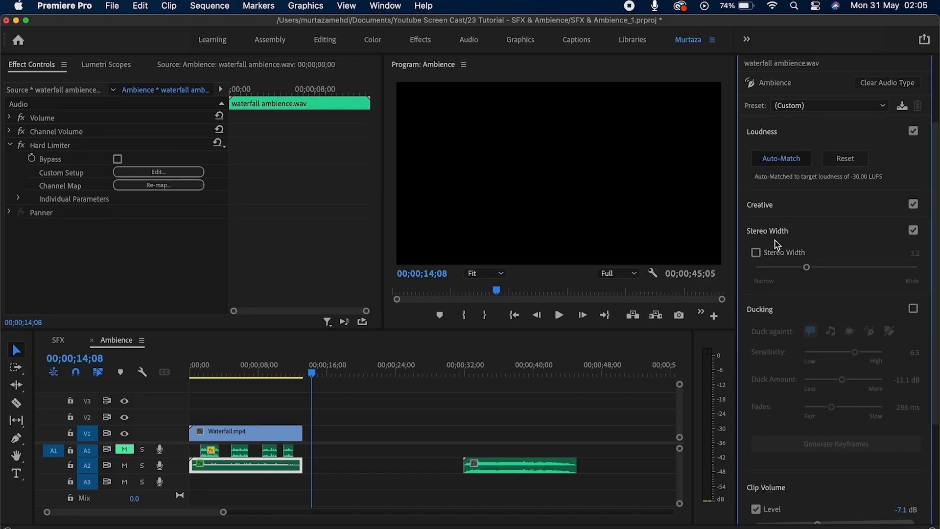
click(779, 231)
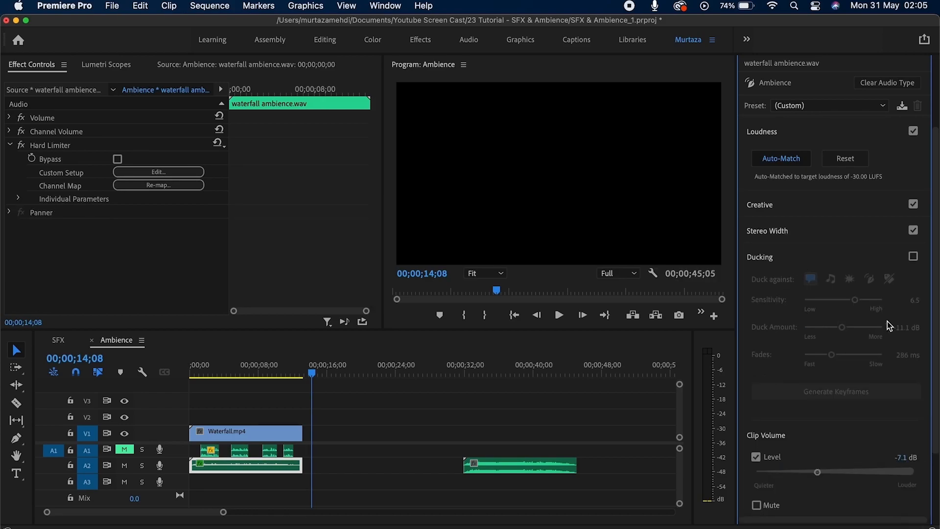
Enable ducking on the ambience clip at -11.1 dB and return the playhead to the start.
click(913, 256)
scroll(833, 245, down, 3)
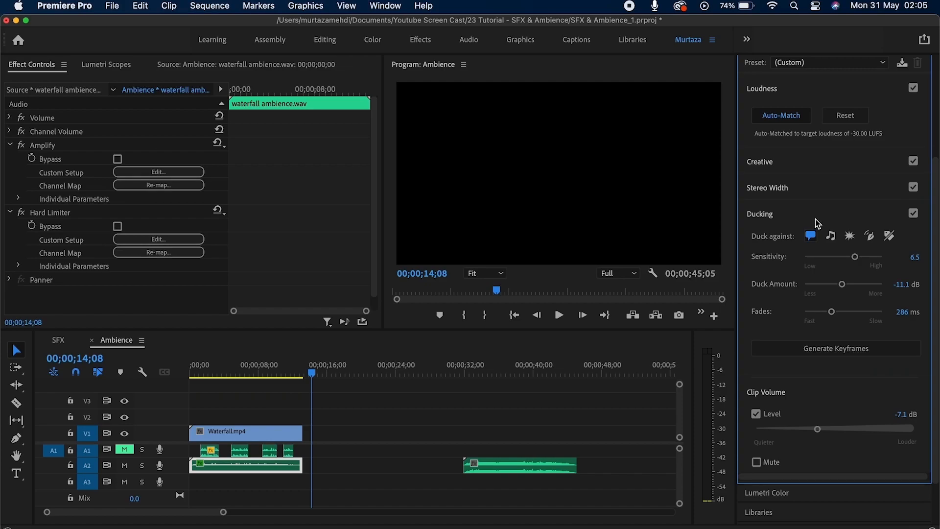
key(Home)
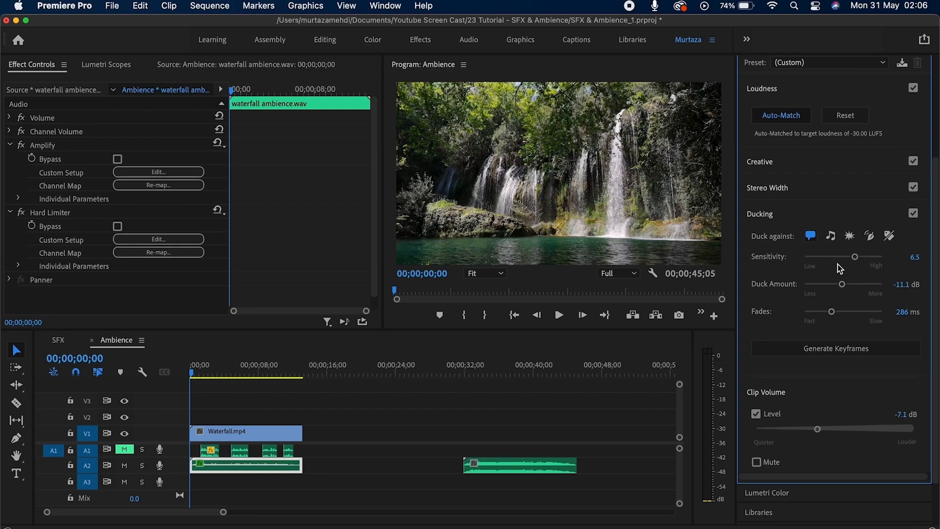
click(537, 469)
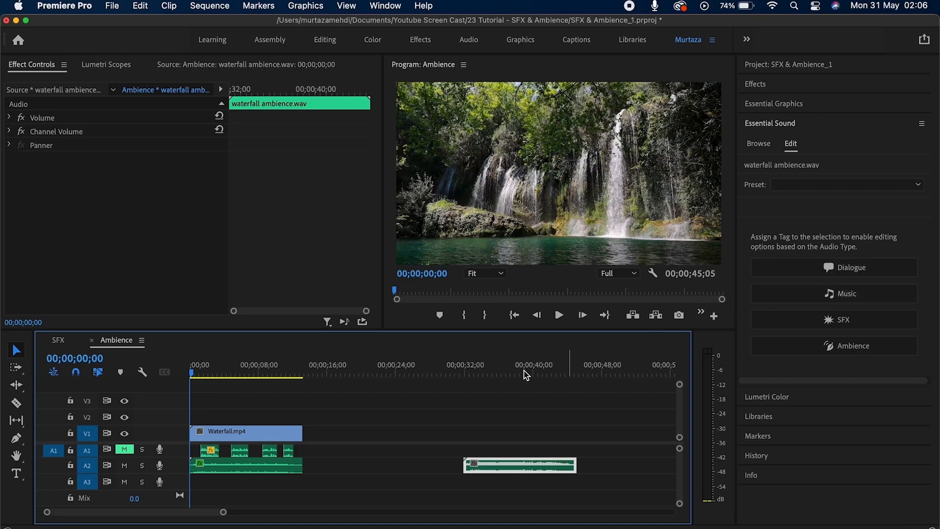
click(283, 466)
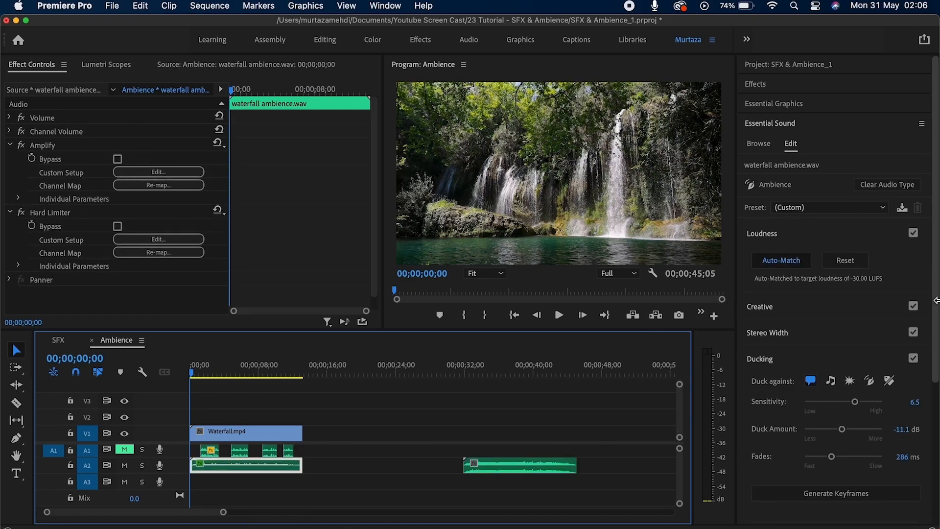
scroll(905, 386, down, 5)
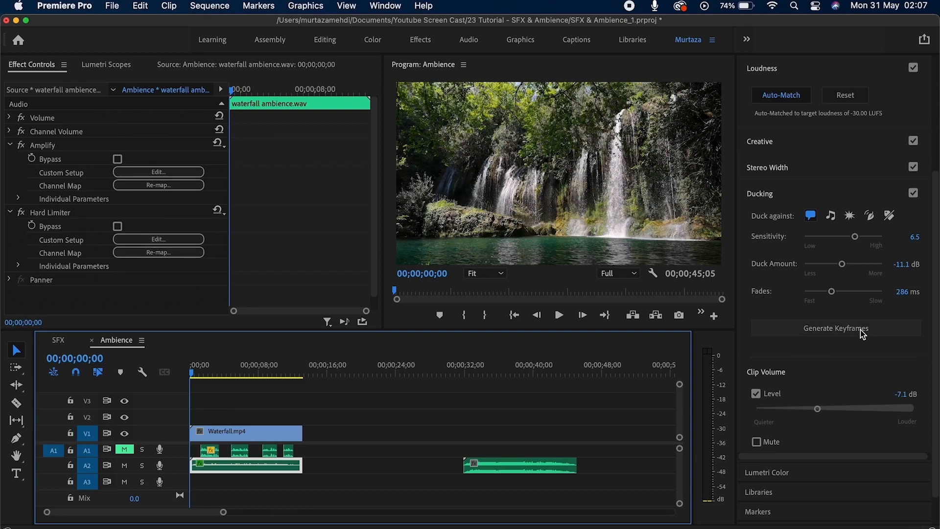
Generate ducking keyframes on the waterfall ambience, unmute A1, and play the ducked result.
click(835, 328)
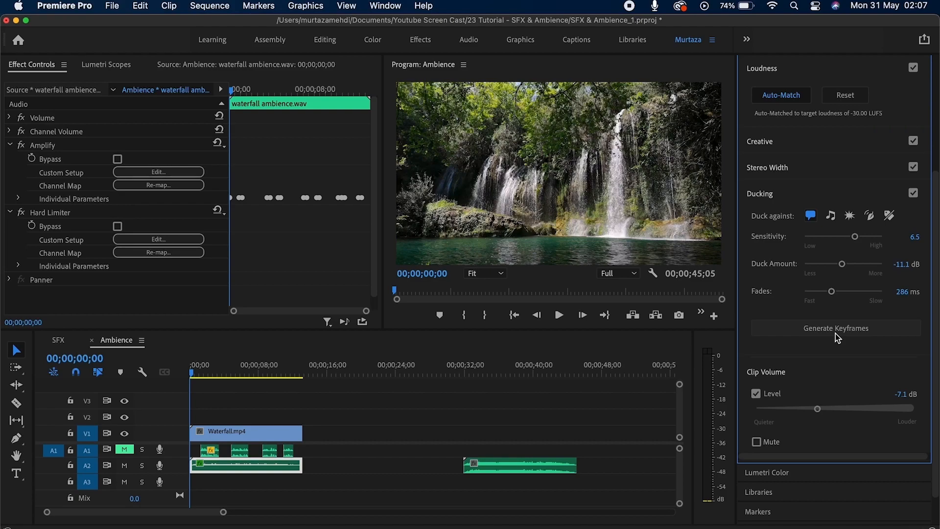
click(126, 449)
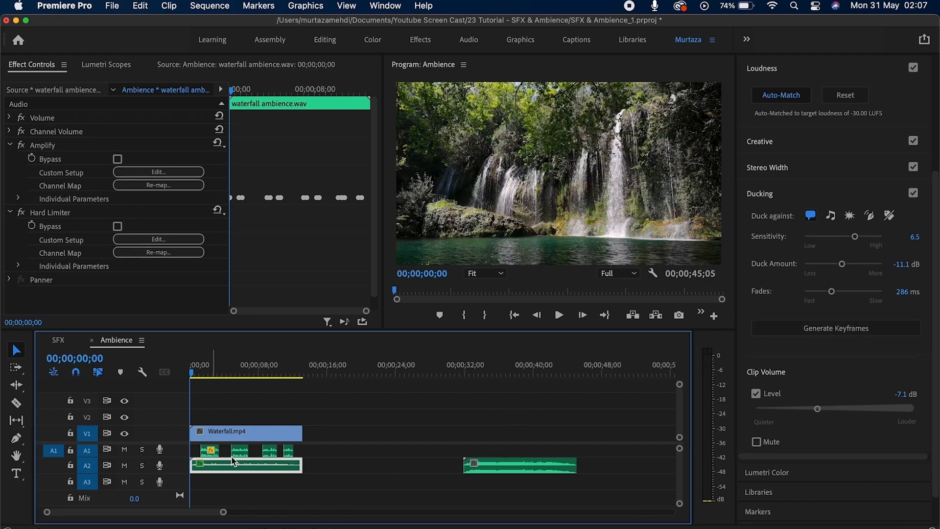
key(space)
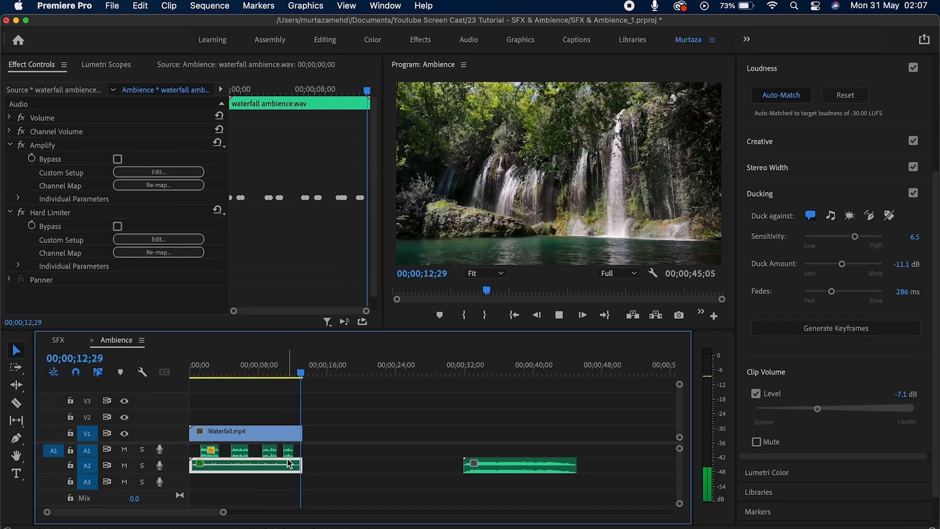
key(space)
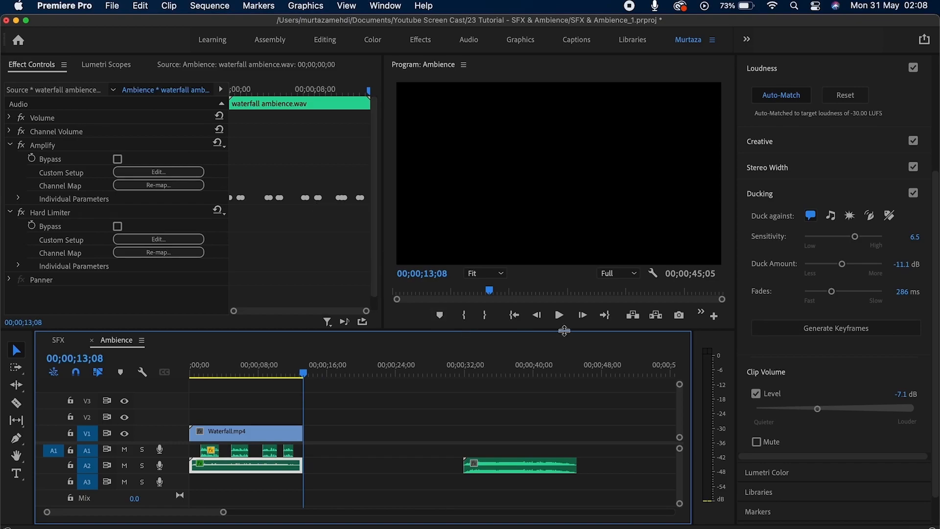
Collapse Ducking and raise the ambience Clip Volume Level from -7.1 dB to 0.5 dB.
click(763, 194)
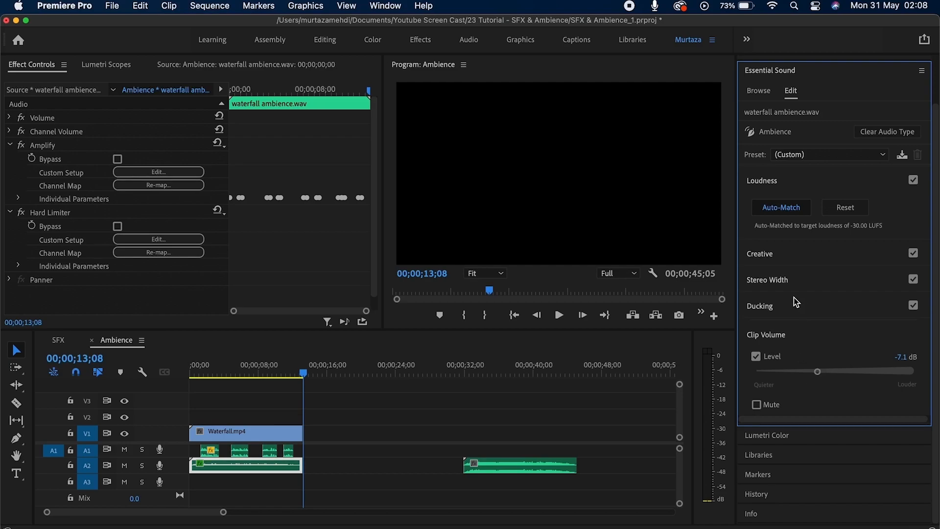
mouse_move(819, 372)
mouse_down()
mouse_move(864, 371)
mouse_move(786, 371)
mouse_move(852, 373)
mouse_move(791, 376)
mouse_move(836, 375)
mouse_up()
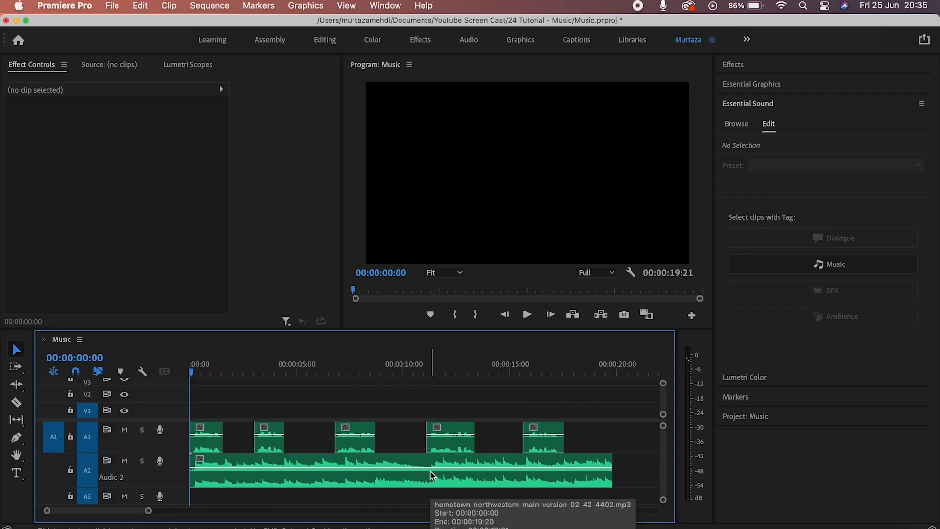
key(space)
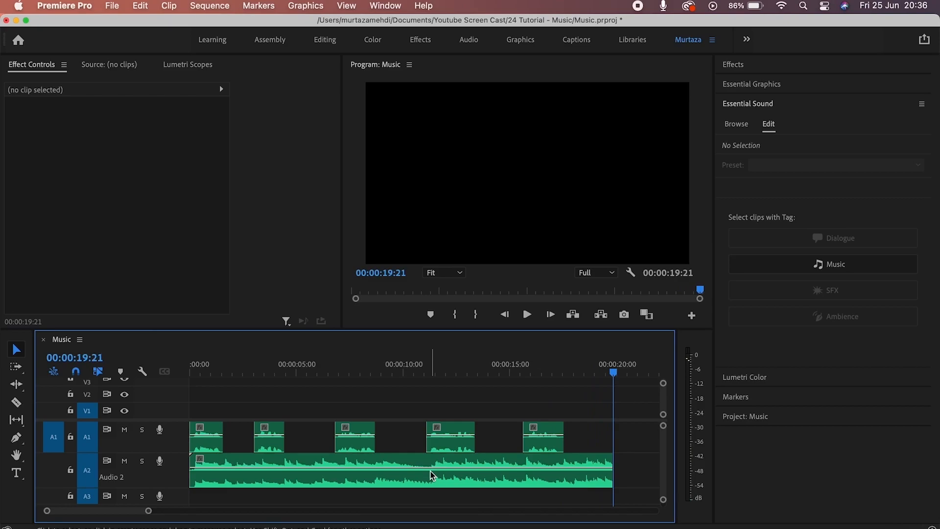
key(Up)
key(Up)
key(Up)
key(Up)
key(Up)
key(Up)
key(Up)
key(Up)
key(Up)
key(Up)
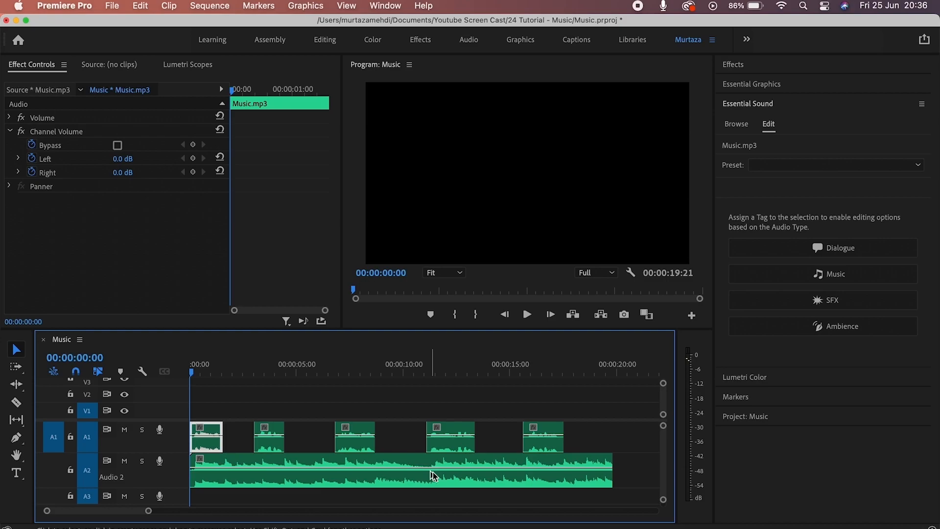
click(634, 436)
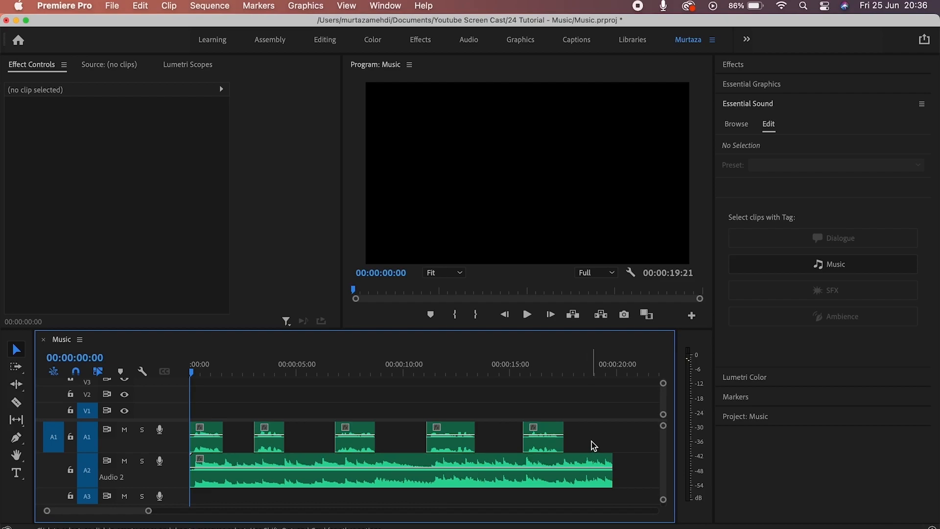
Auto-match the A2 music clip's loudness to -25 LUFS.
click(595, 464)
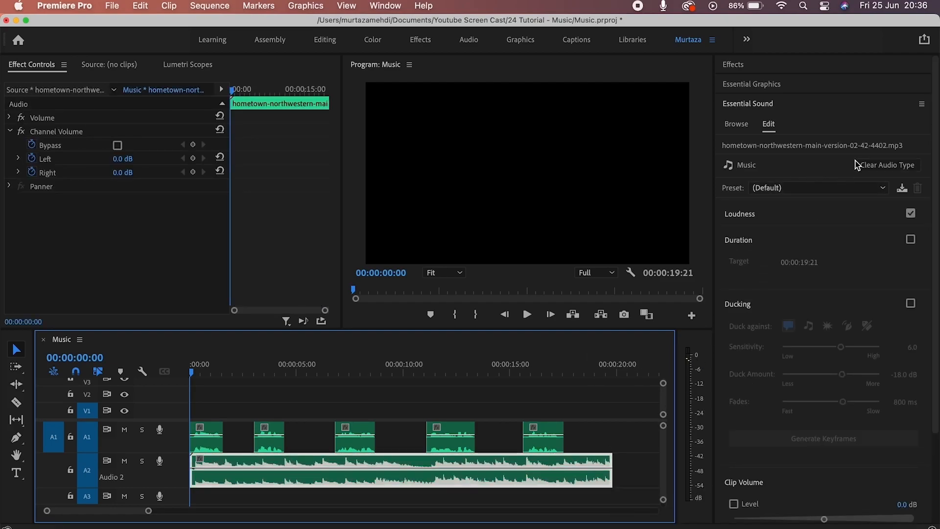
click(783, 214)
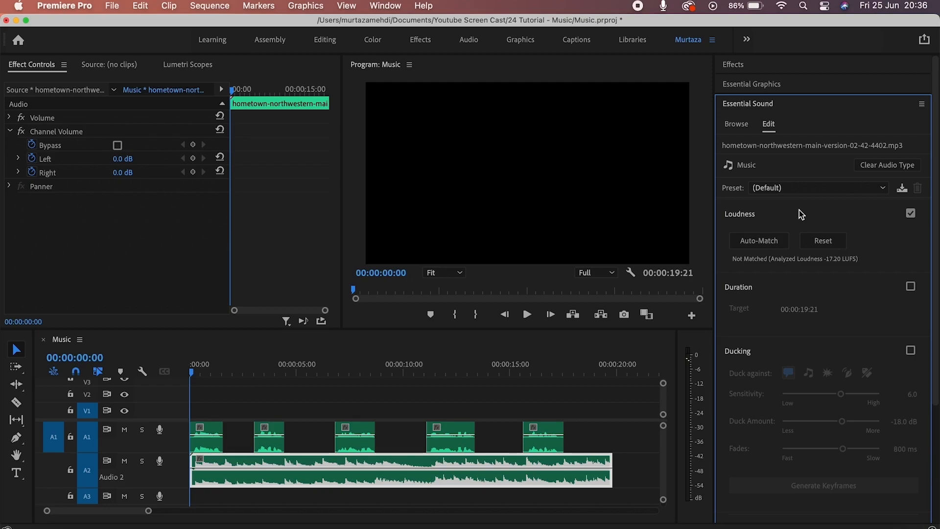
click(779, 239)
click(780, 241)
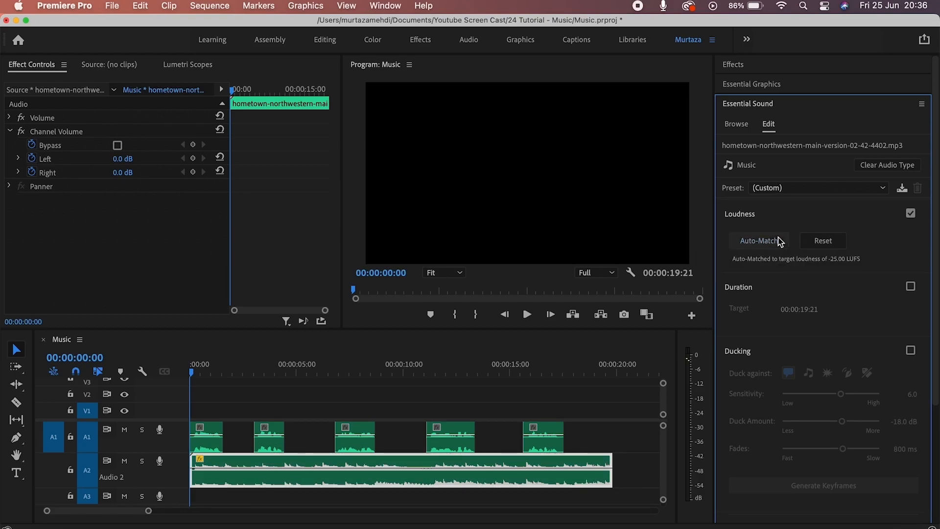
click(780, 241)
click(780, 241)
click(780, 241)
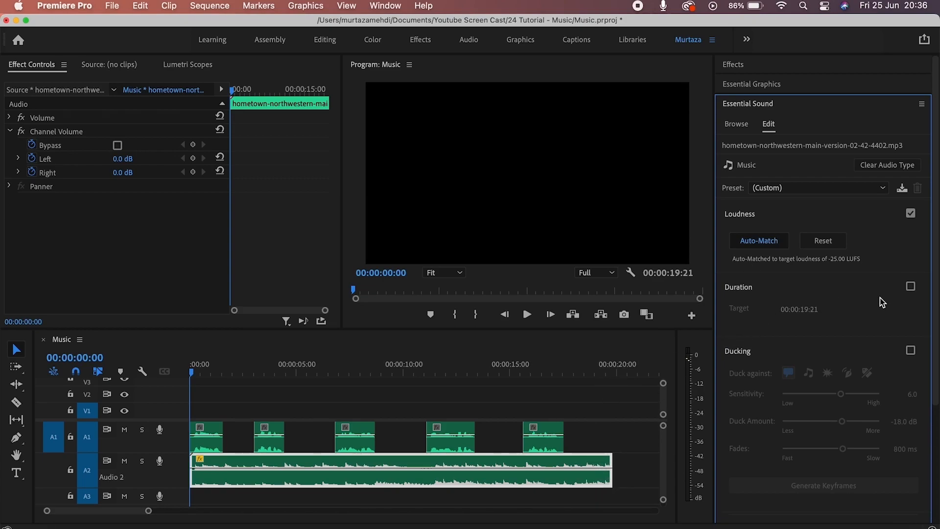
Leave the duration option off and turn on ducking for the music at -18.0 dB.
click(912, 288)
click(800, 311)
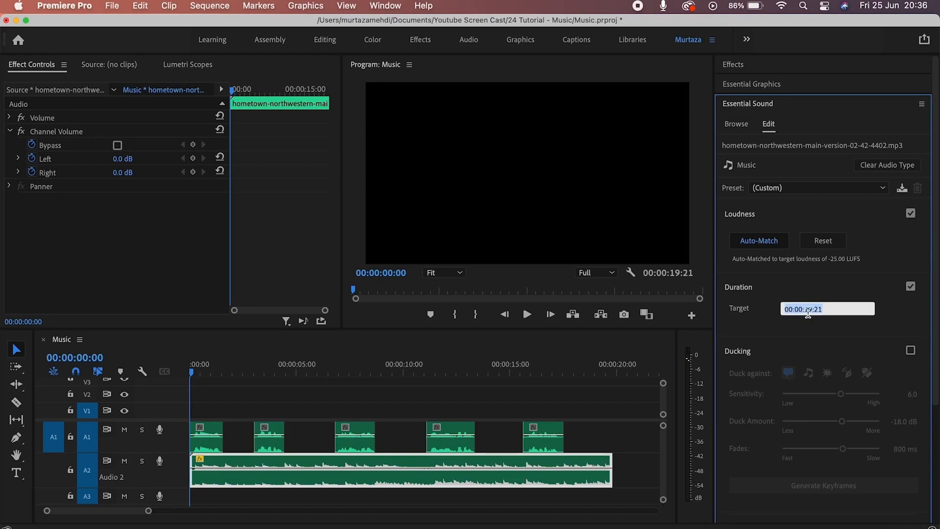
click(884, 293)
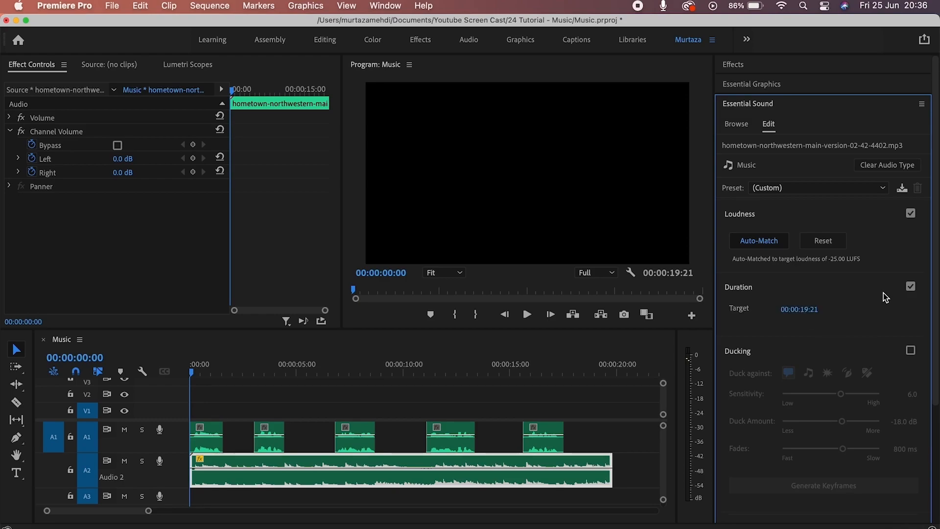
click(910, 286)
click(910, 350)
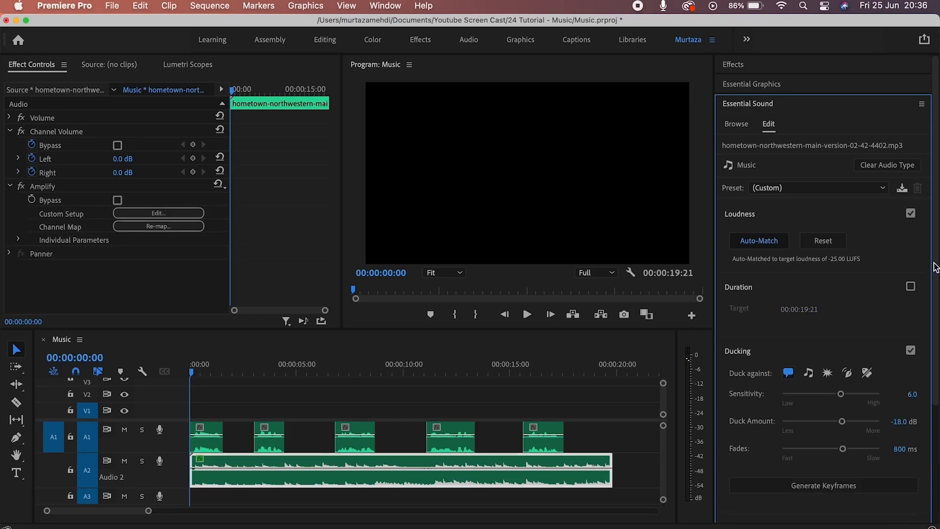
scroll(860, 202, down, 5)
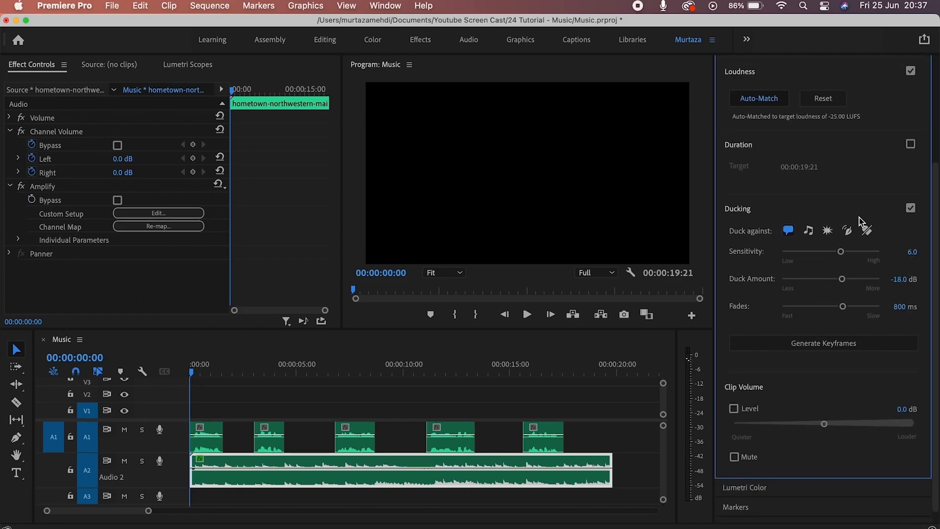
Set the music to duck against Dialogue and marquee-select all five A1 clips.
scroll(936, 231, up, 2)
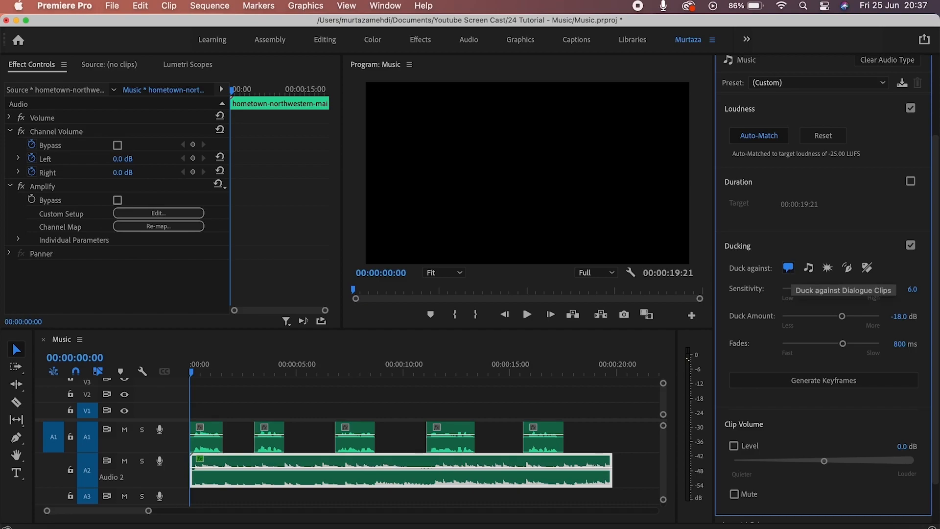
click(788, 267)
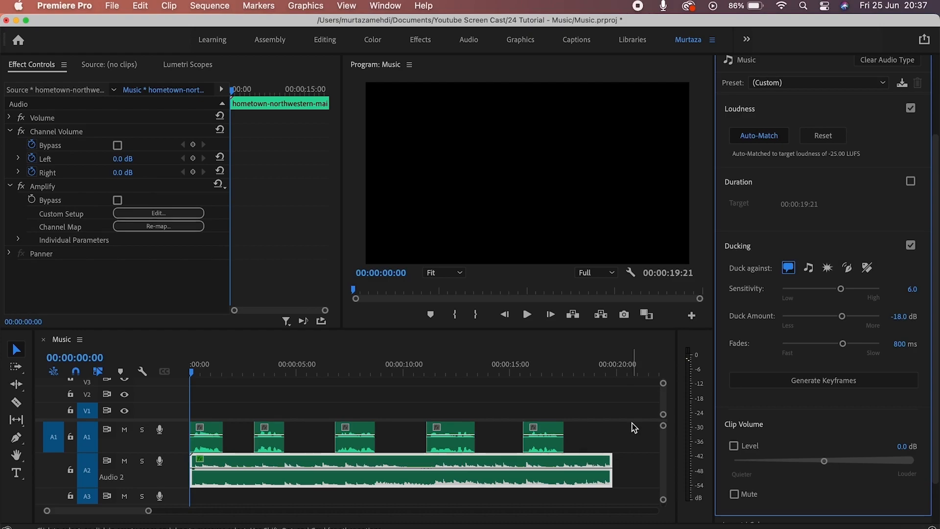
drag(633, 423, 193, 446)
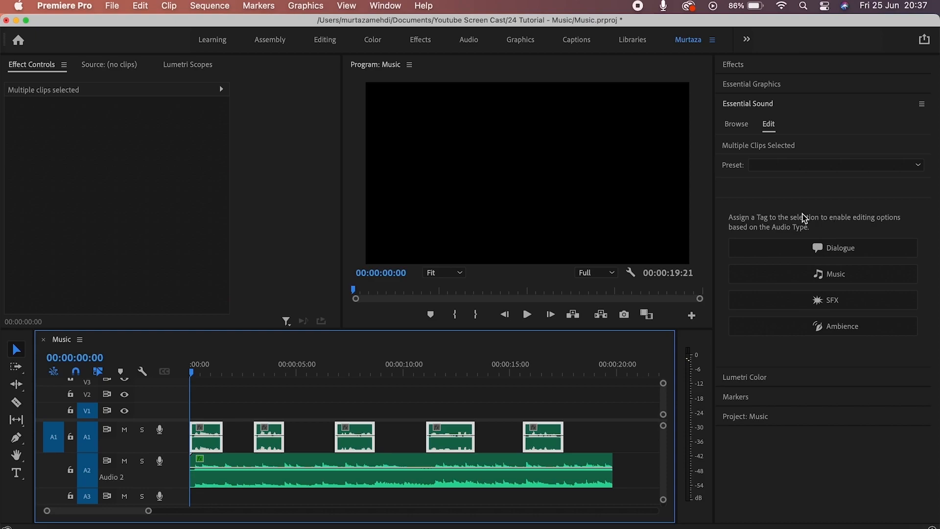
Tag the five A1 clips as Dialogue, auto-match them to -23 LUFS, and reselect the A2 music.
click(832, 250)
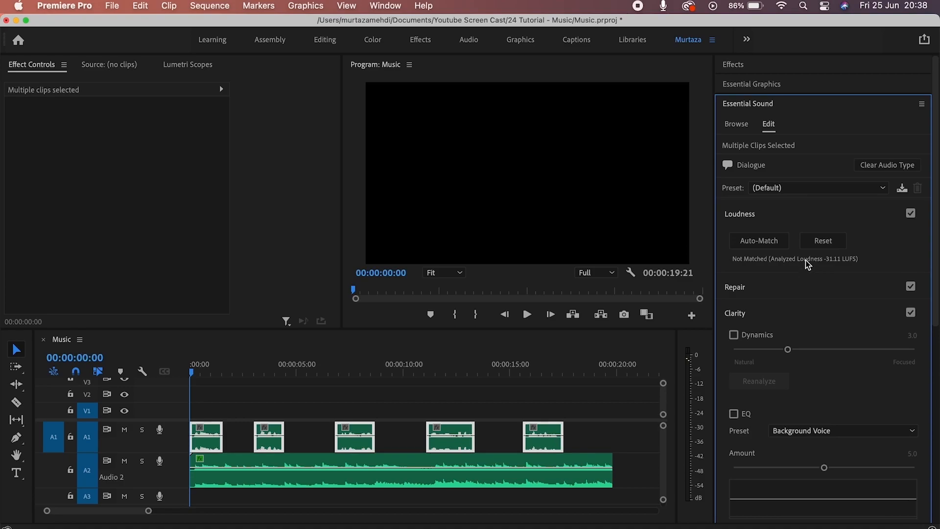
click(777, 241)
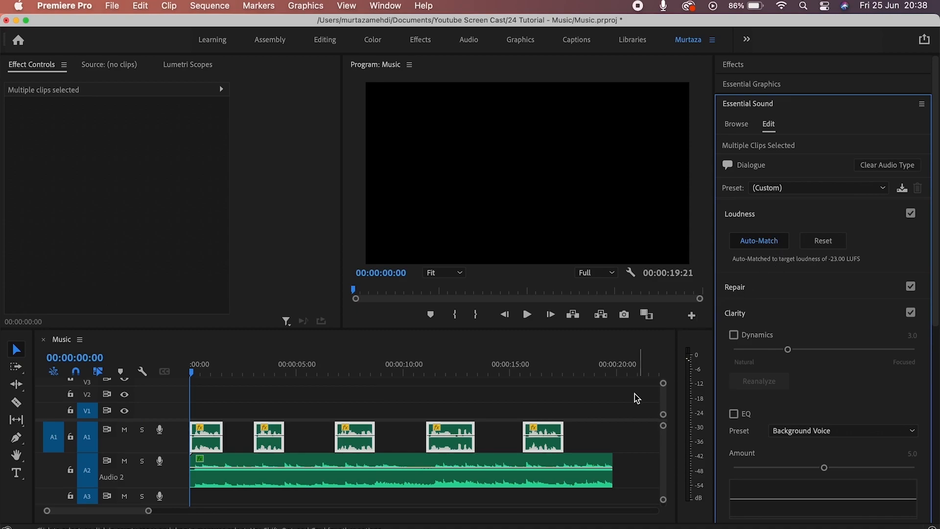
click(598, 461)
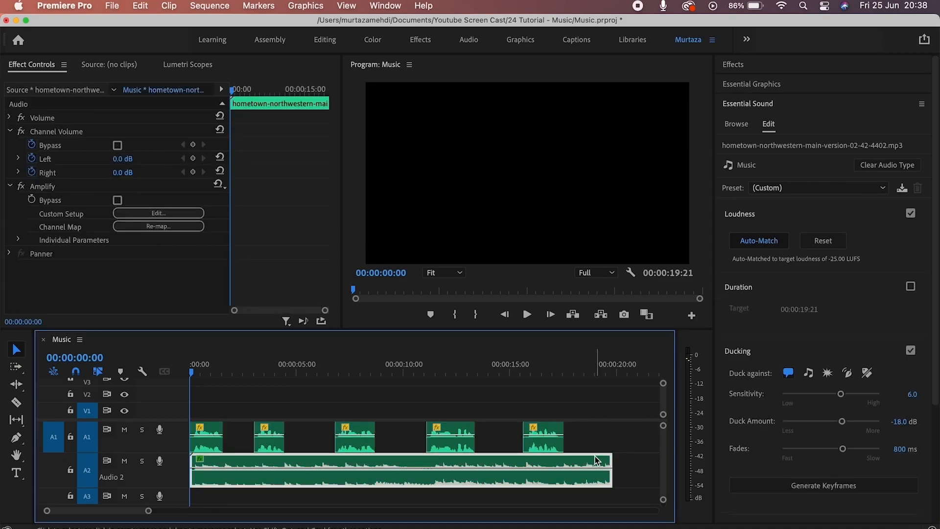
Raise ducking Sensitivity to 6.7, ease Duck Amount to -9.6 dB, and shorten Fades to 395 ms.
scroll(793, 237, down, 5)
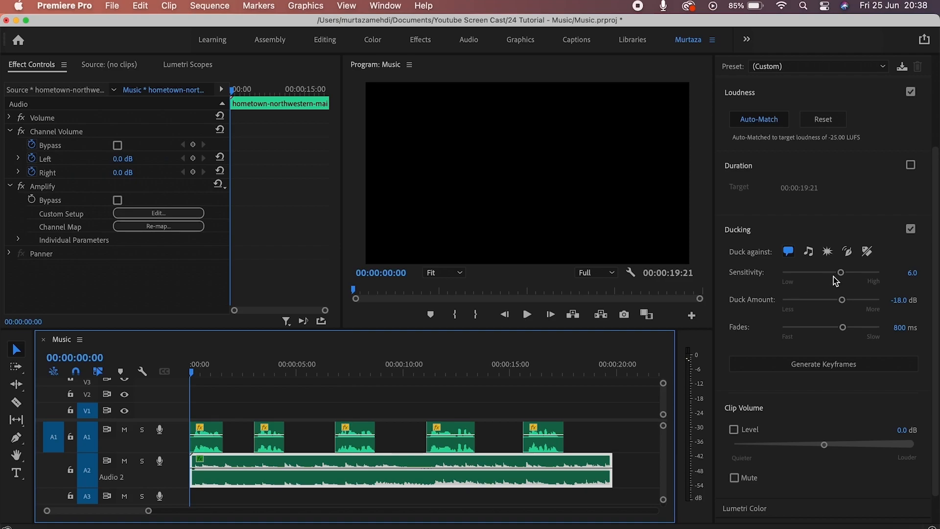
drag(841, 274, 849, 277)
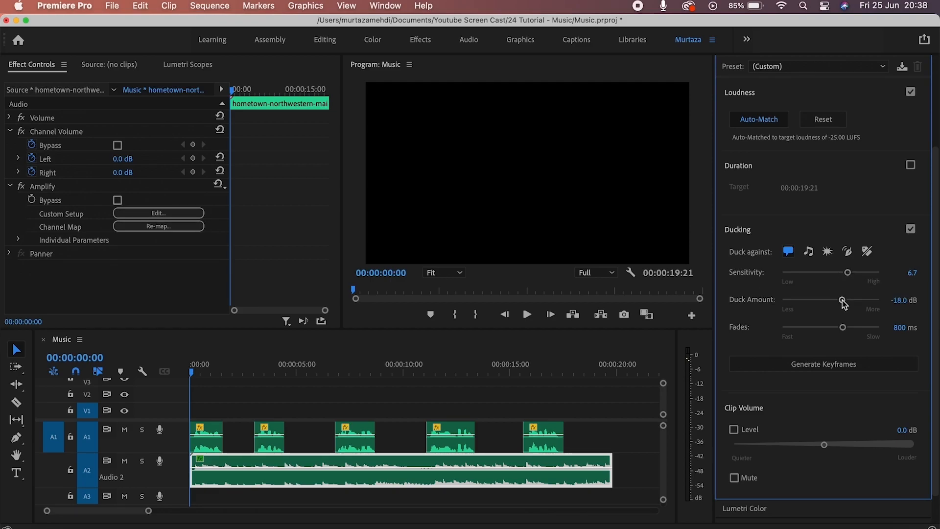
drag(843, 298, 823, 300)
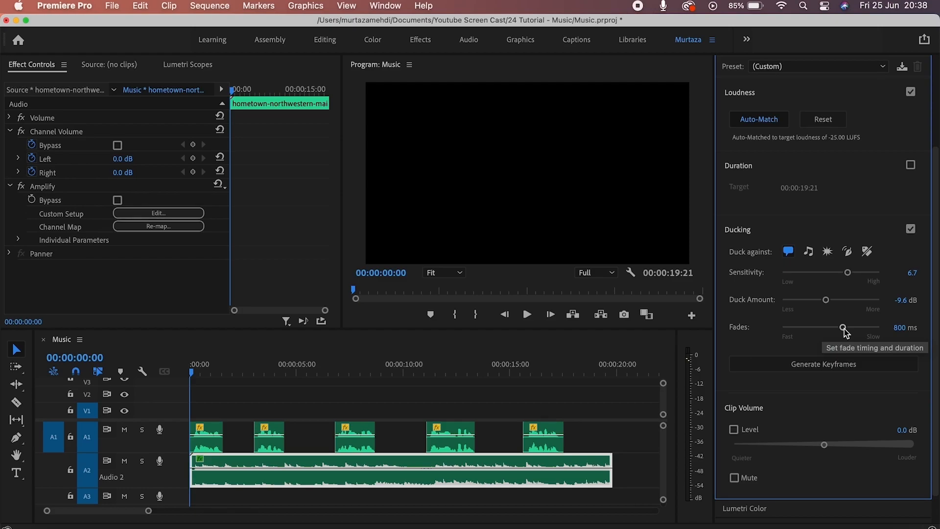
drag(845, 328, 846, 328)
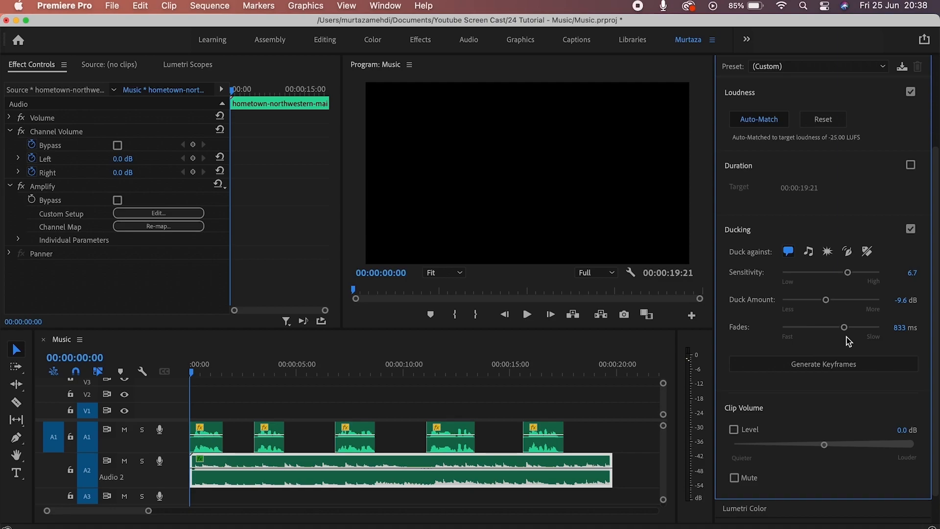
drag(846, 328, 826, 331)
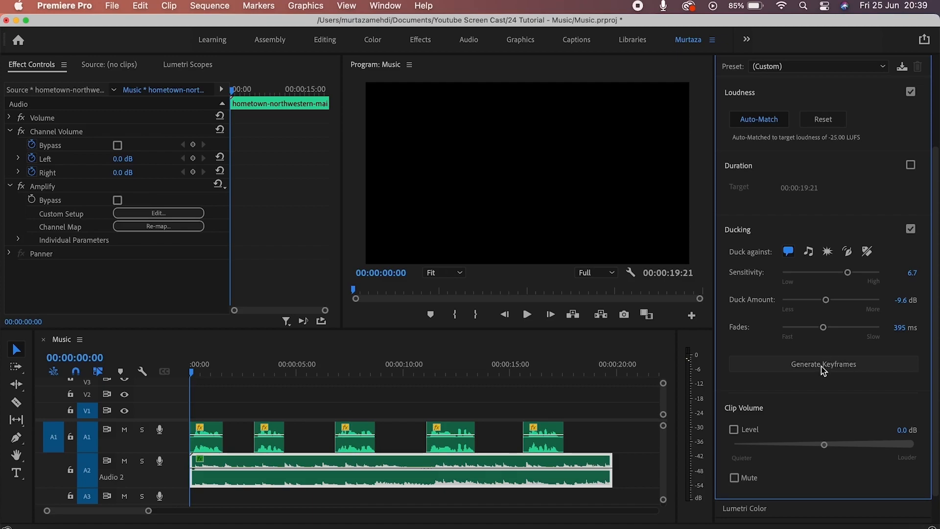
Generate ducking keyframes on the A2 music with the 6.7 / -9.6 dB / 395 ms settings and play back.
click(853, 372)
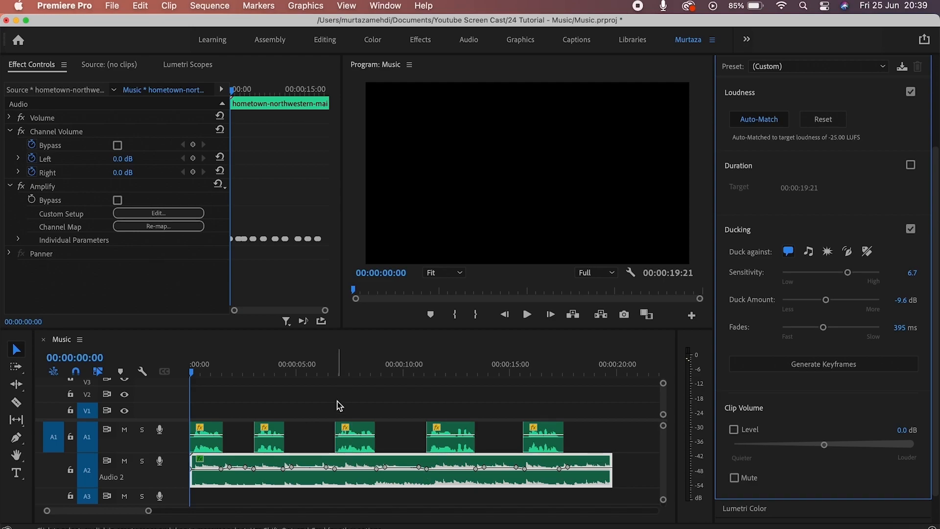
key(space)
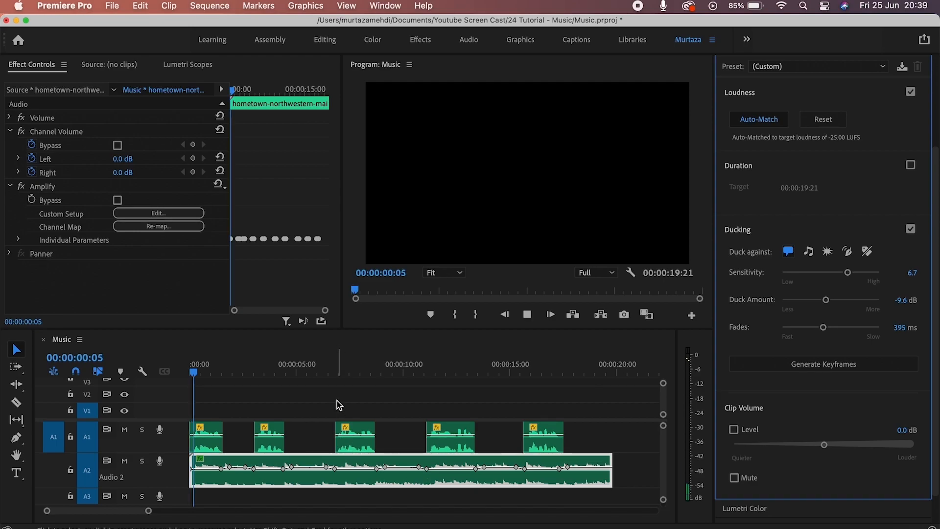
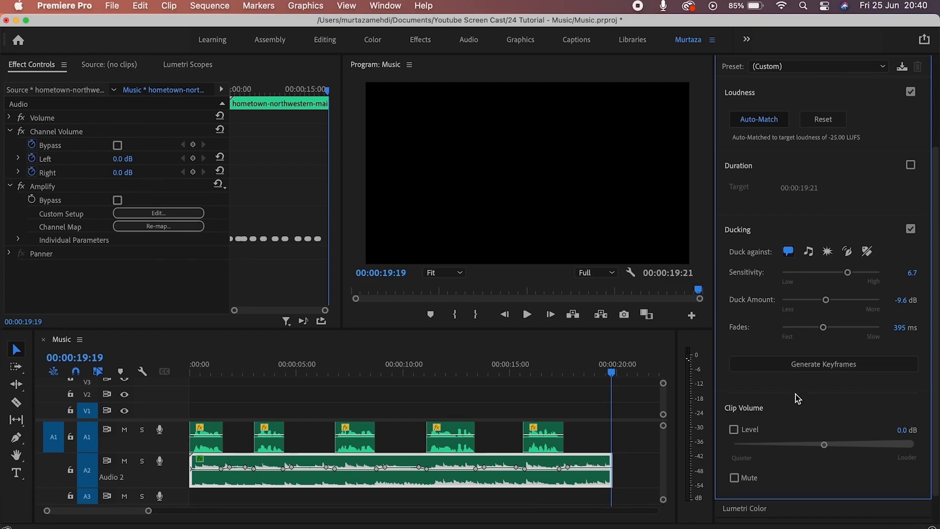
Toggle the clip volume adjustment, lower it to -5.0 dB, then switch it off.
click(734, 430)
click(734, 430)
mouse_move(827, 449)
mouse_down()
mouse_move(851, 447)
mouse_move(810, 447)
mouse_up()
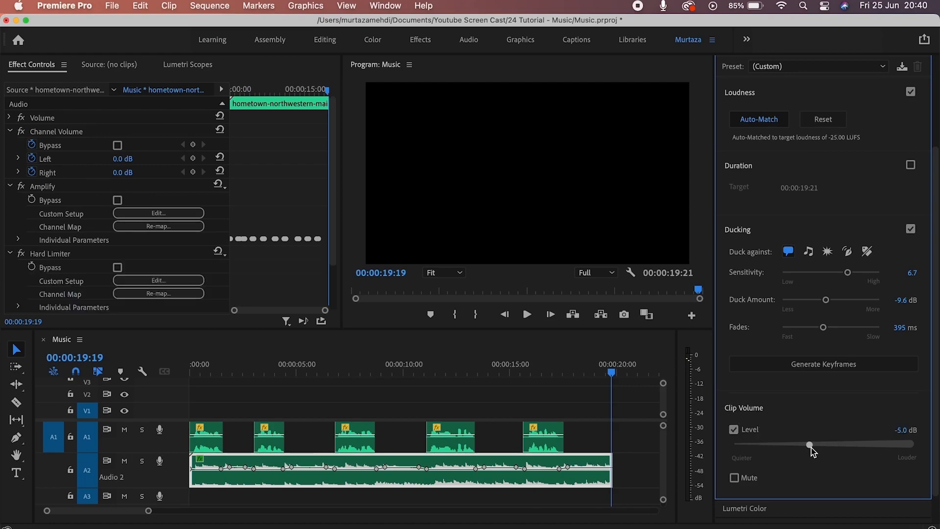
click(734, 430)
Deepen the shadows and lift the highlights on the Office clip's RGB curve.
scroll(921, 392, up, 5)
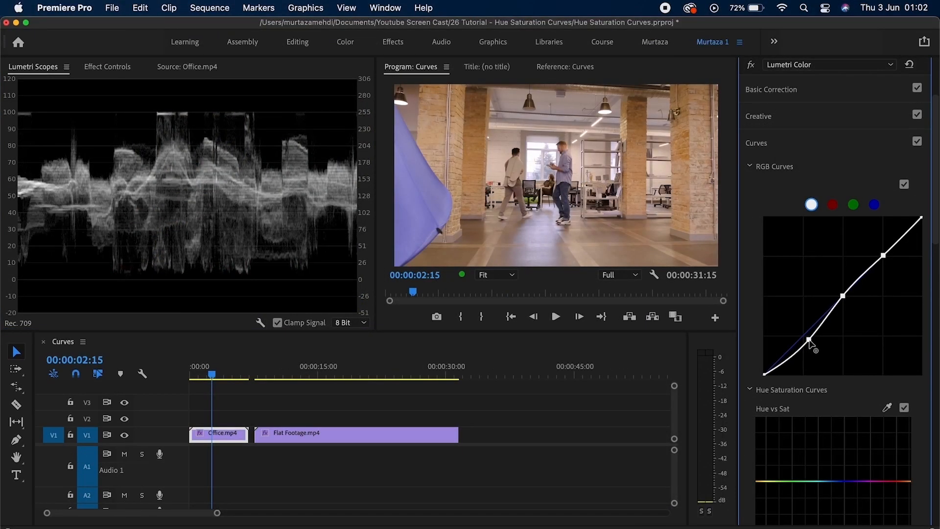
drag(810, 342, 813, 341)
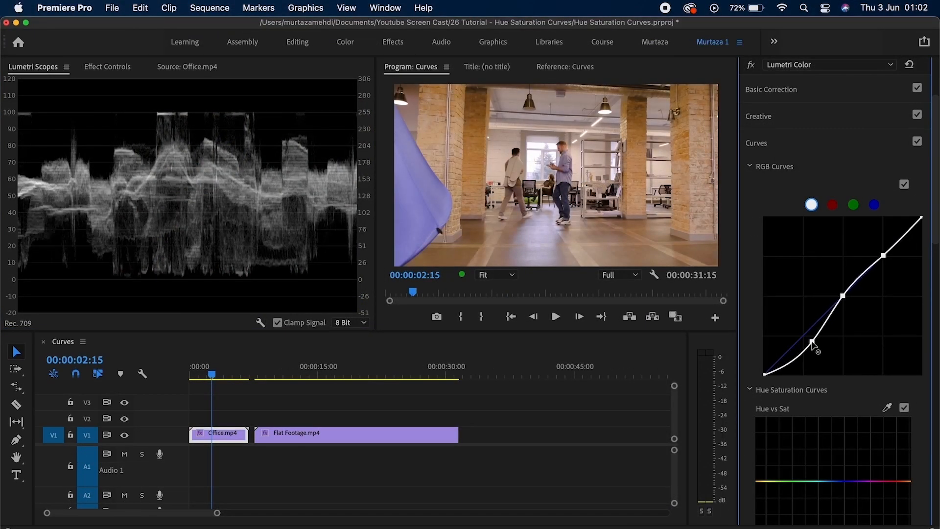
drag(883, 254, 876, 247)
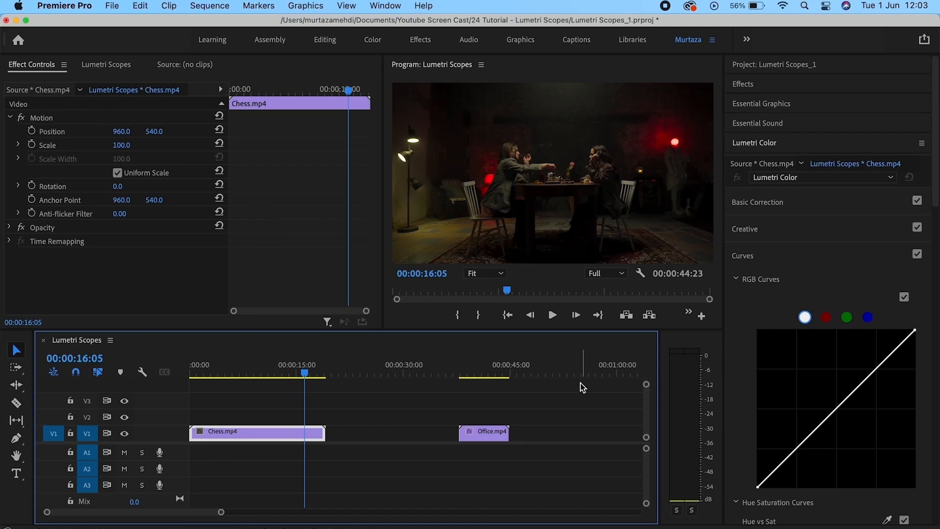
Collapse and re-expand the Lumetri Color panel, dismiss the Window menu, then bring up the scopes.
click(765, 143)
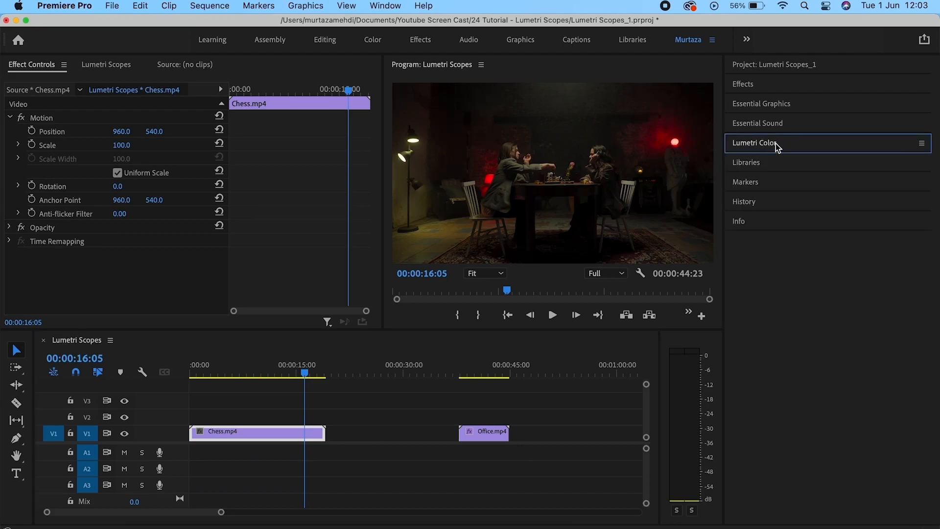
click(386, 5)
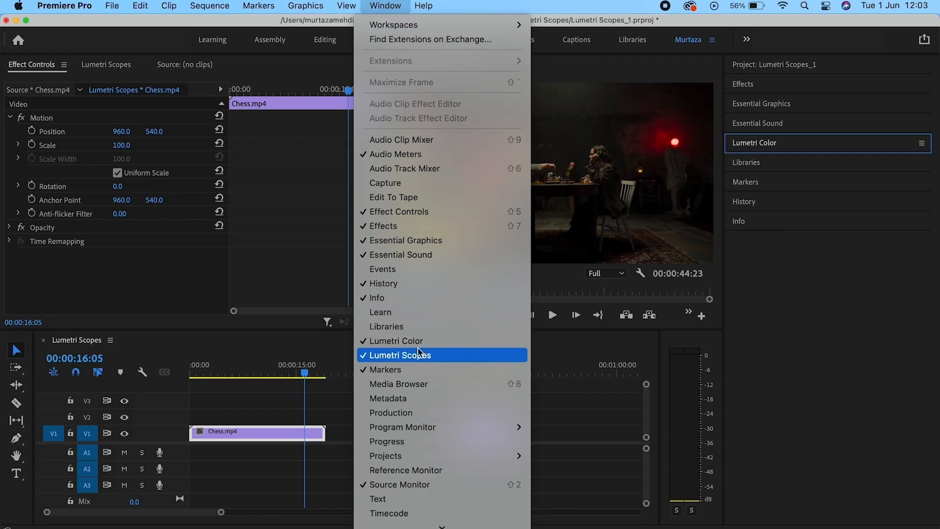
click(329, 268)
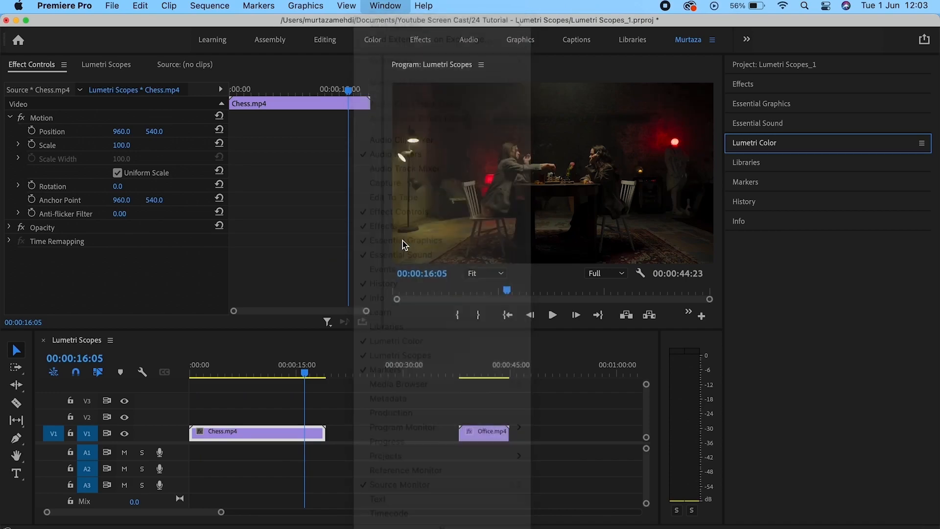
click(741, 145)
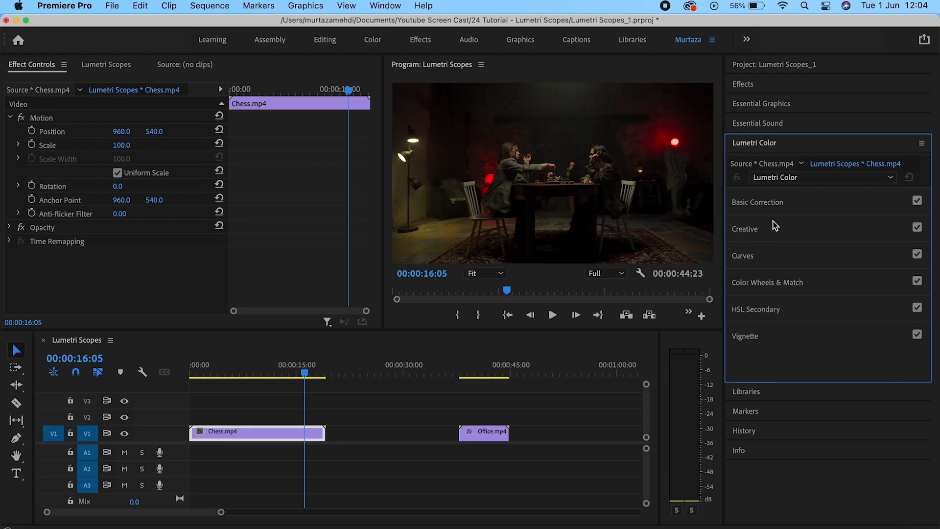
click(110, 70)
Add the YUV and HLS vectorscopes, histogram and RGB parade alongside the luma waveform.
right_click(123, 137)
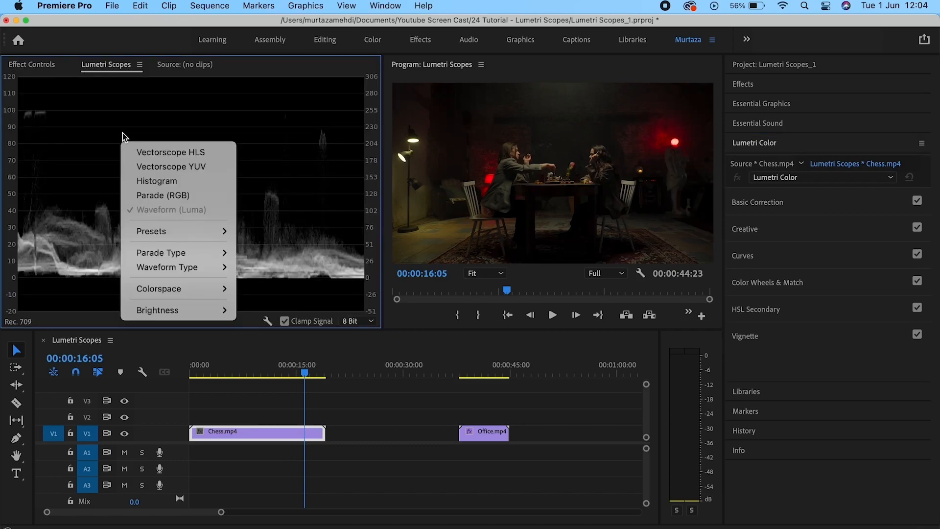
click(174, 167)
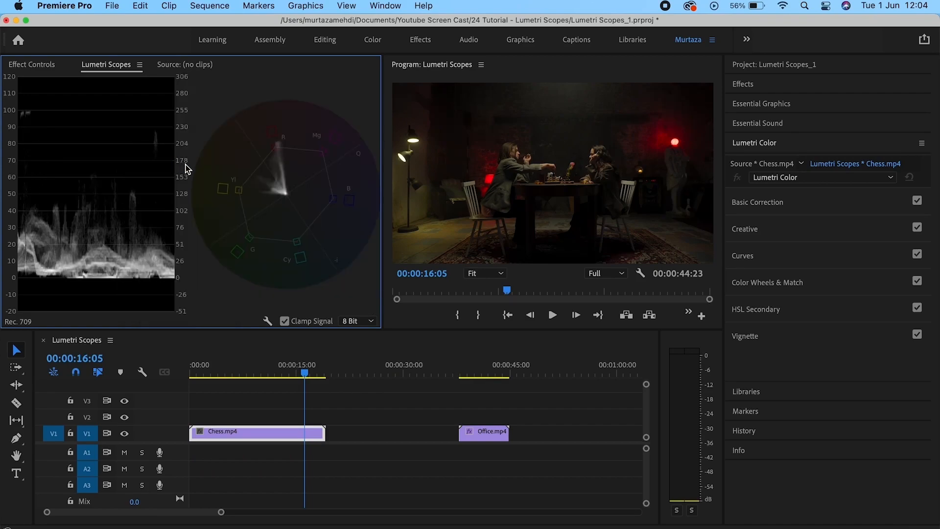
right_click(174, 173)
click(194, 182)
right_click(193, 182)
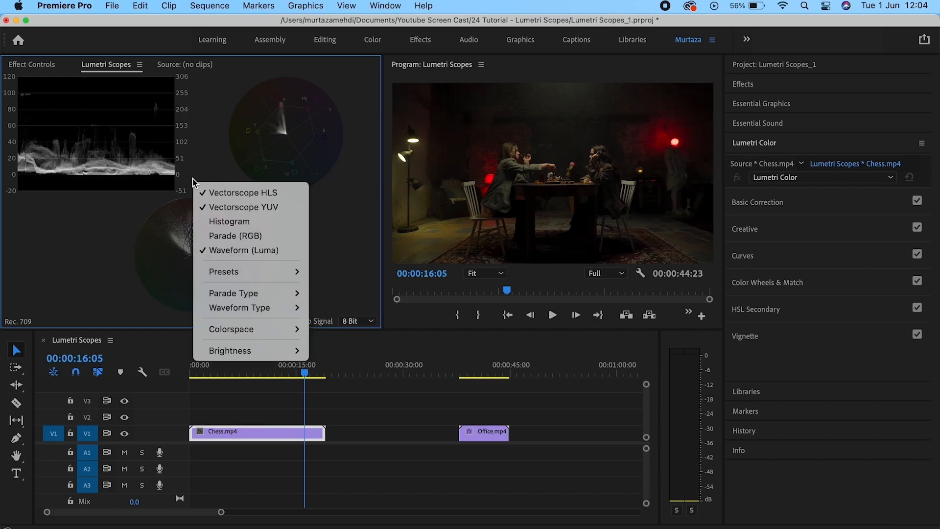
click(210, 221)
right_click(214, 223)
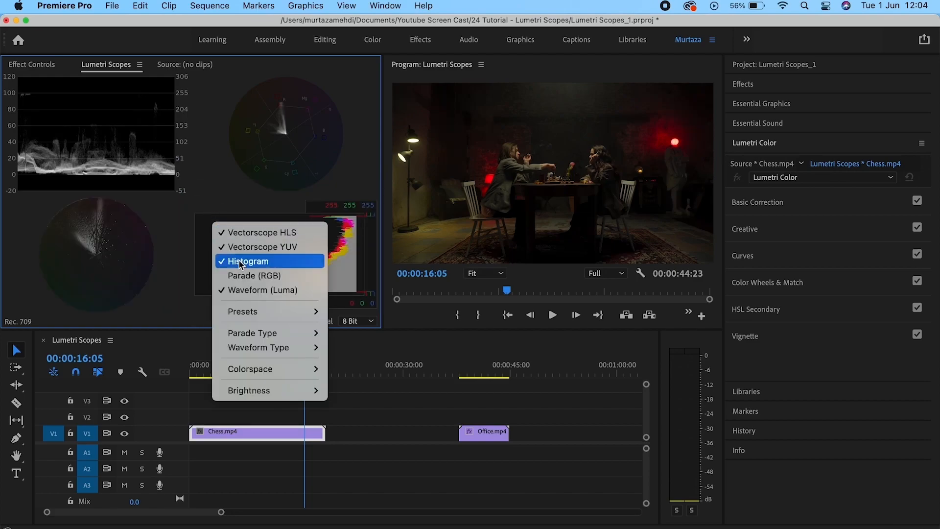
click(250, 275)
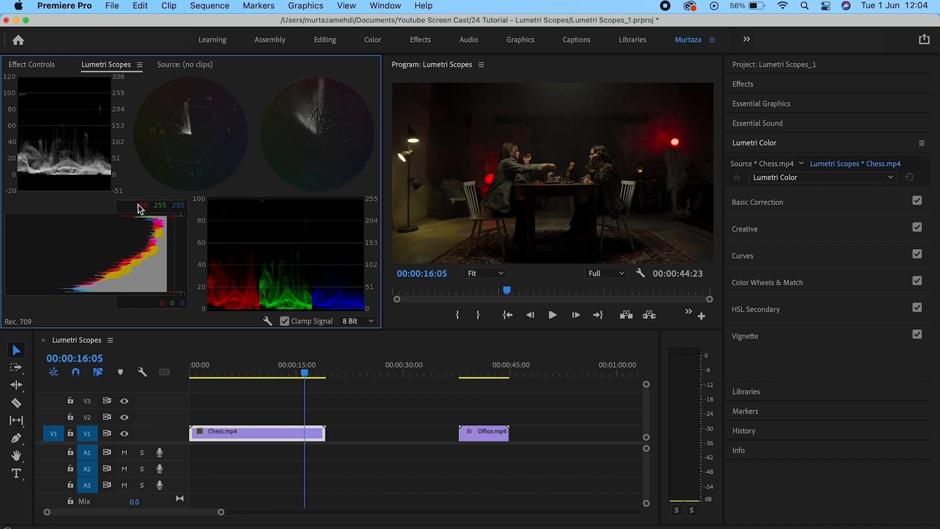
Remove the HLS vectorscope, histogram, RGB parade and YUV vectorscope, leaving only the luma waveform.
right_click(253, 172)
click(263, 171)
right_click(255, 169)
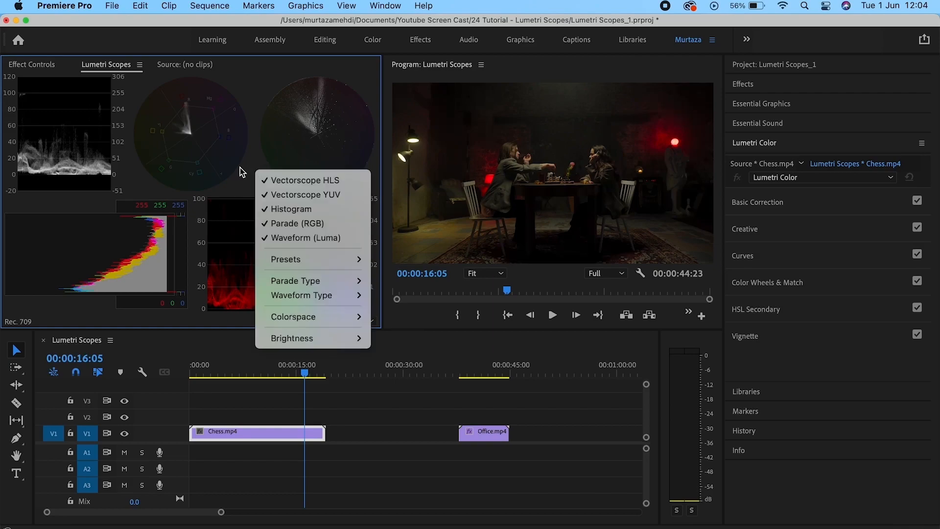
click(304, 180)
right_click(285, 181)
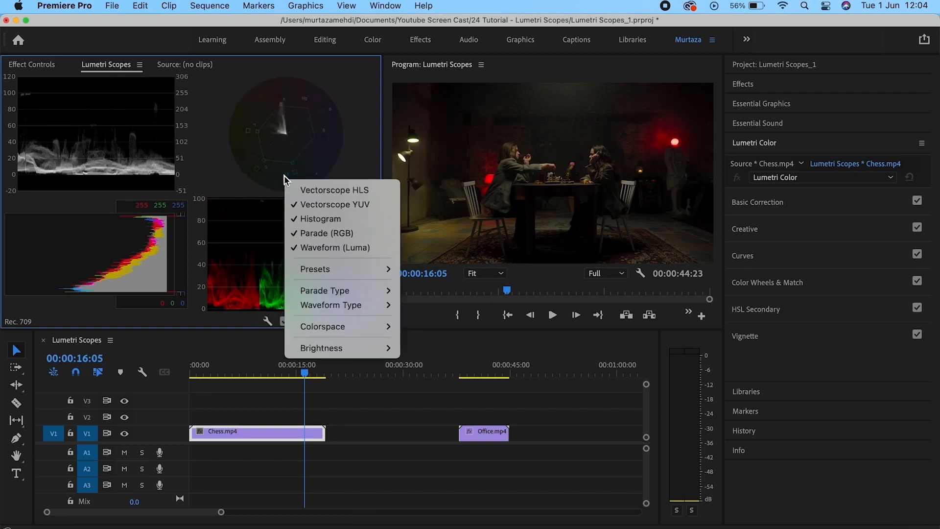
click(309, 219)
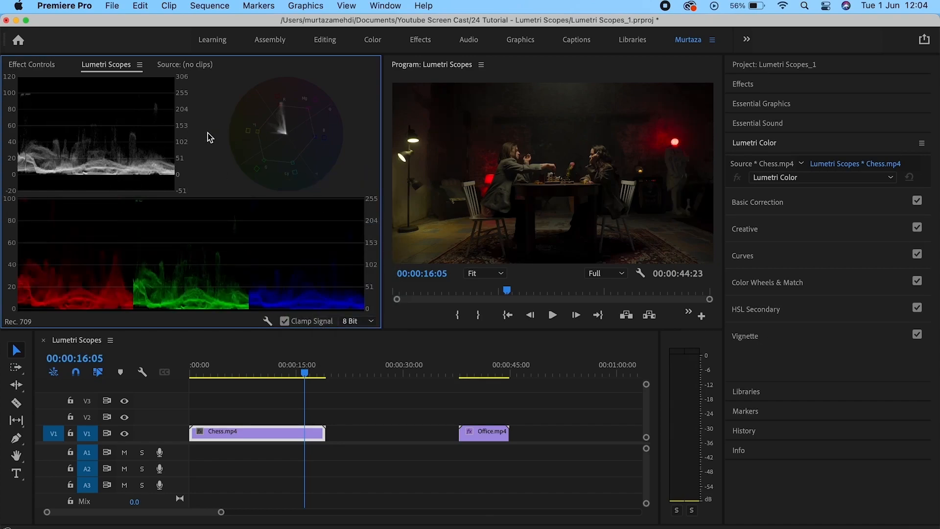
right_click(145, 130)
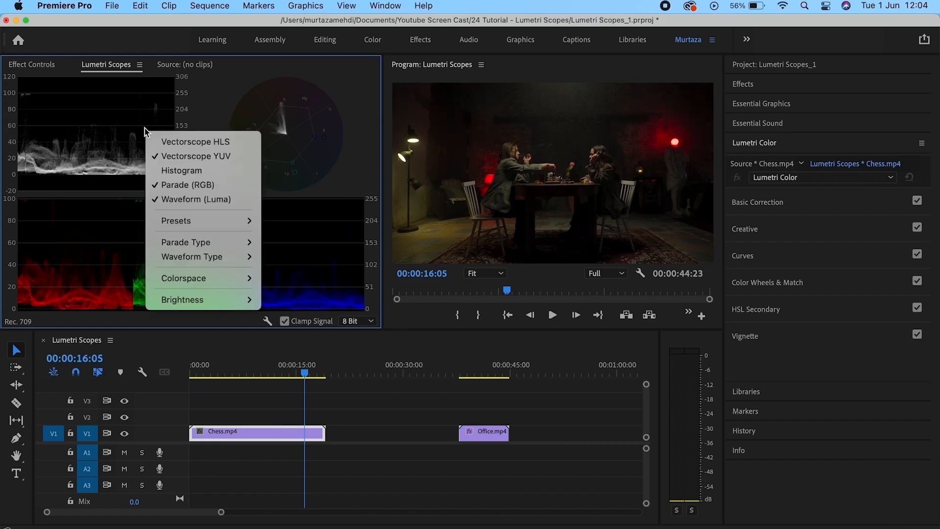
click(165, 189)
right_click(167, 194)
click(191, 218)
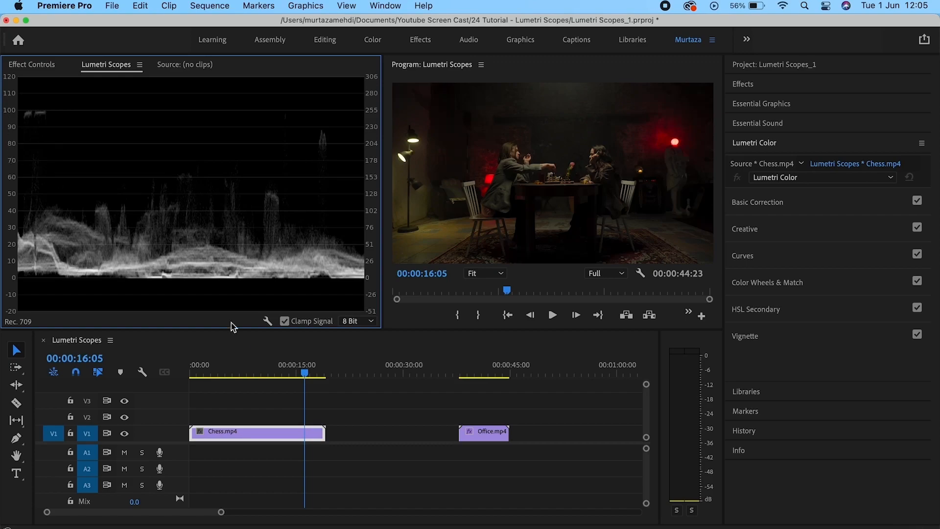
Move the playhead back to 00:00:15:01 within the Chess clip.
mouse_move(303, 375)
mouse_down()
mouse_move(252, 374)
mouse_move(298, 379)
mouse_up()
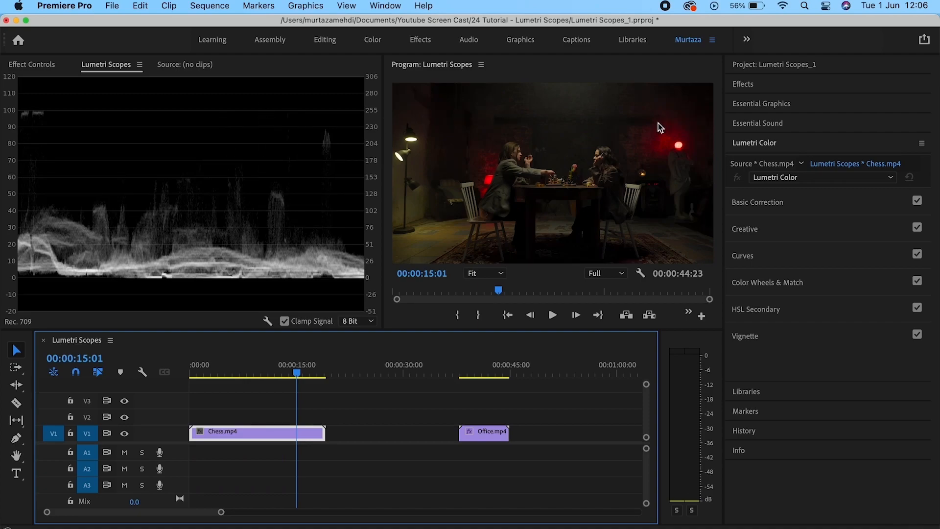
In Basic Correction, raise the Chess clip's exposure, then reset it to 0.0.
click(784, 202)
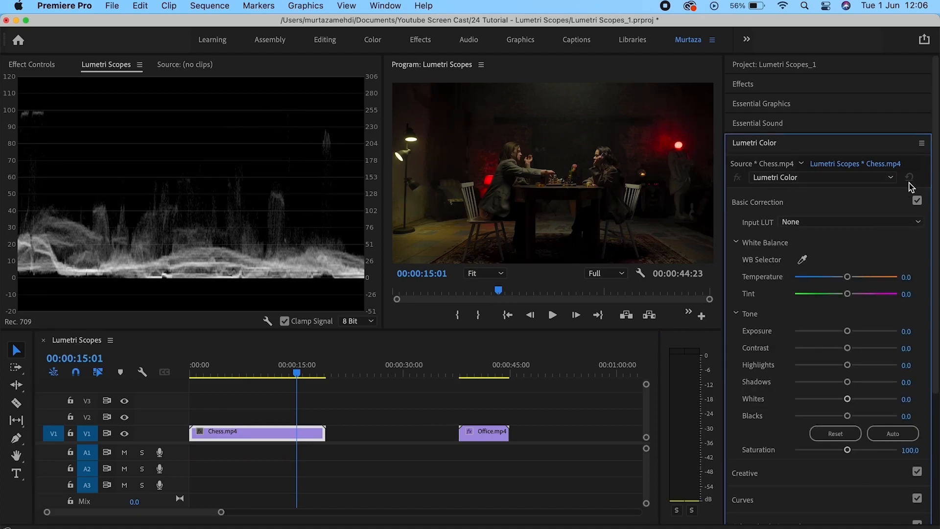
scroll(936, 257, down, 5)
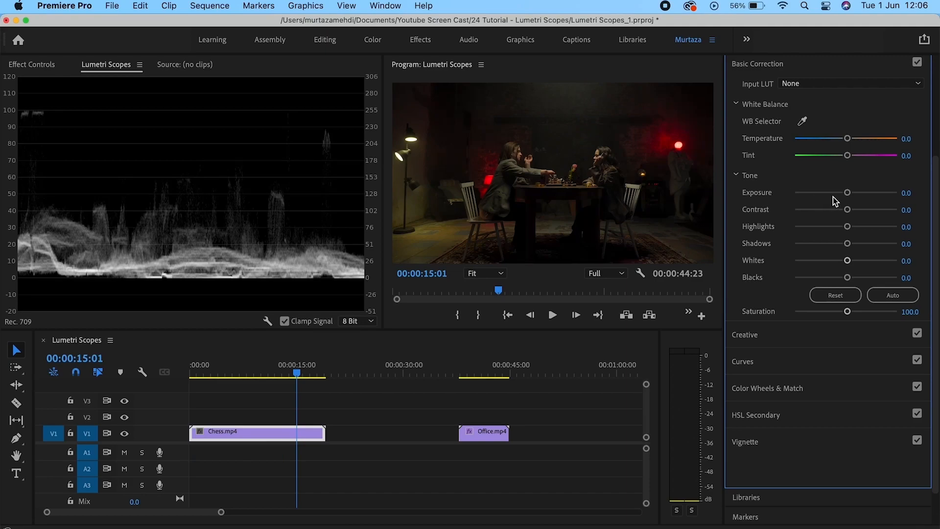
drag(849, 197, 899, 168)
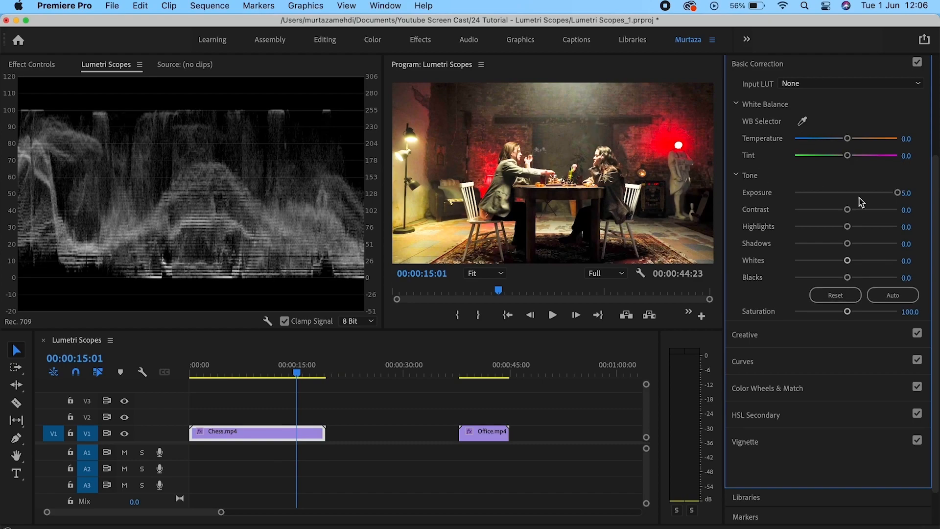
double_click(899, 193)
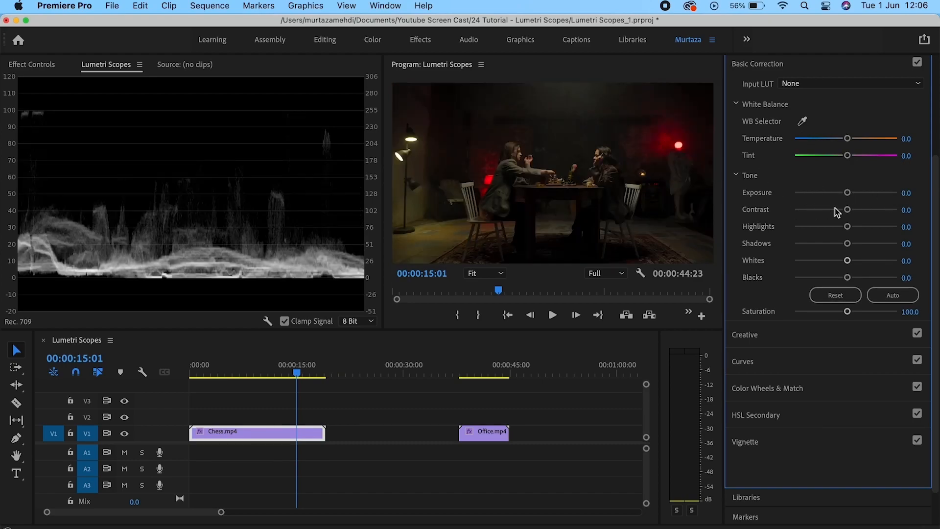
Push contrast up and down, reset it to 0.0, and reveal the RGB curve.
drag(847, 211, 891, 209)
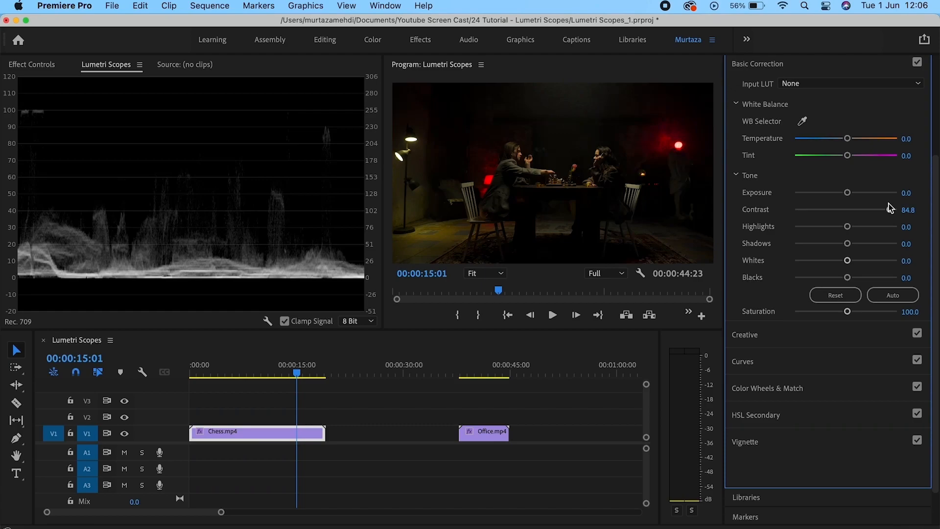
drag(890, 209, 768, 211)
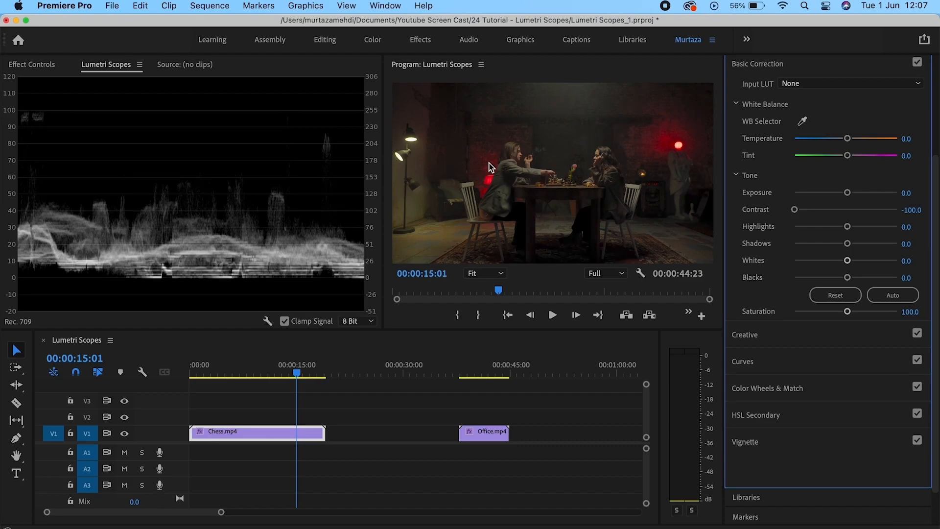
double_click(794, 209)
click(765, 355)
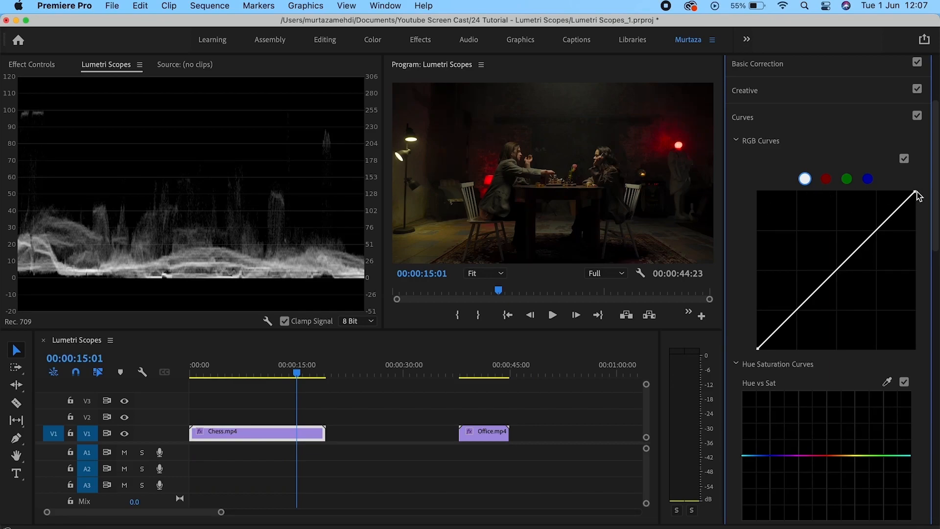
Drag the RGB curve's endpoints inward, then restore them to the corners for a straight diagonal.
drag(915, 192, 917, 266)
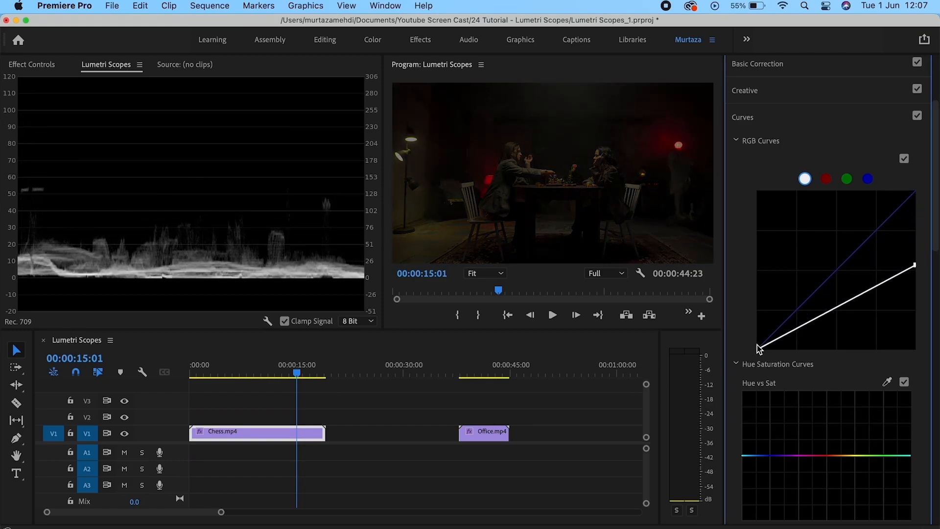
drag(757, 347, 758, 270)
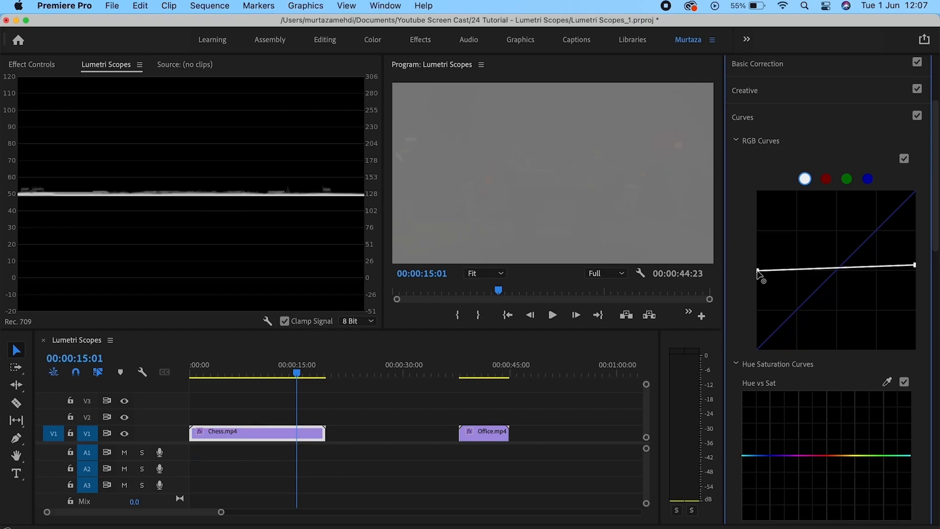
drag(758, 273, 759, 349)
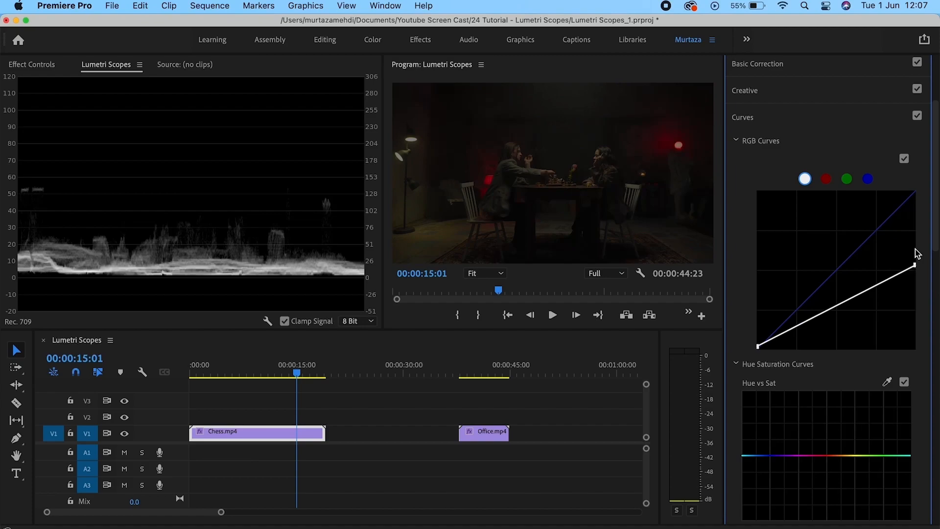
drag(915, 263, 916, 191)
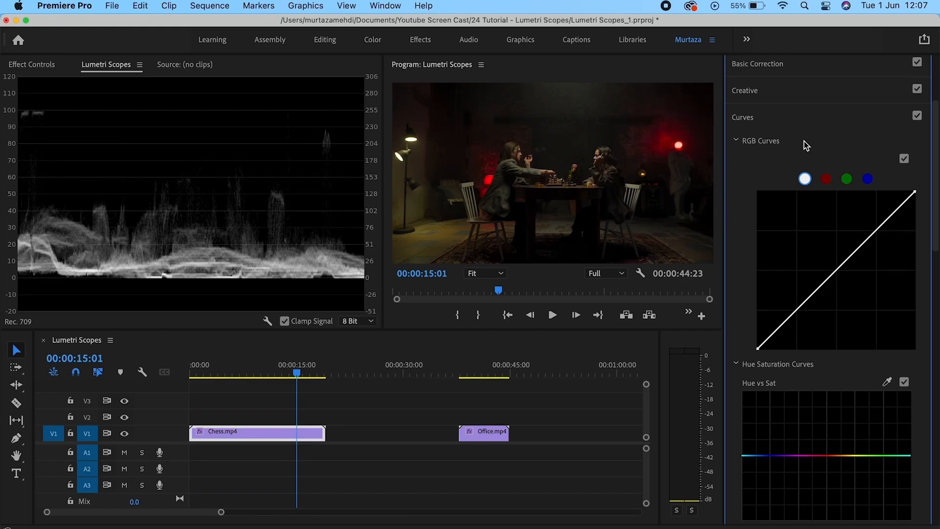
Collapse Curves and replace the luma waveform with the YUV vectorscope as the only scope.
click(748, 120)
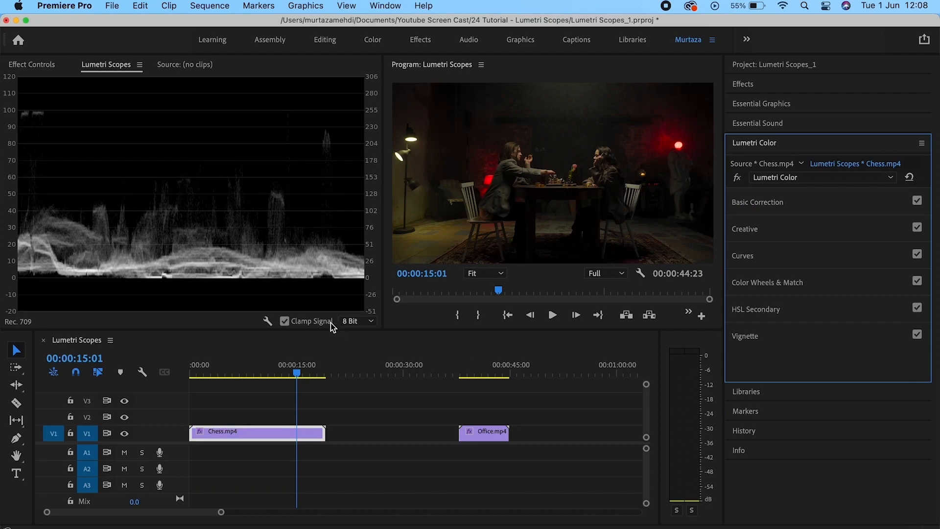
right_click(293, 181)
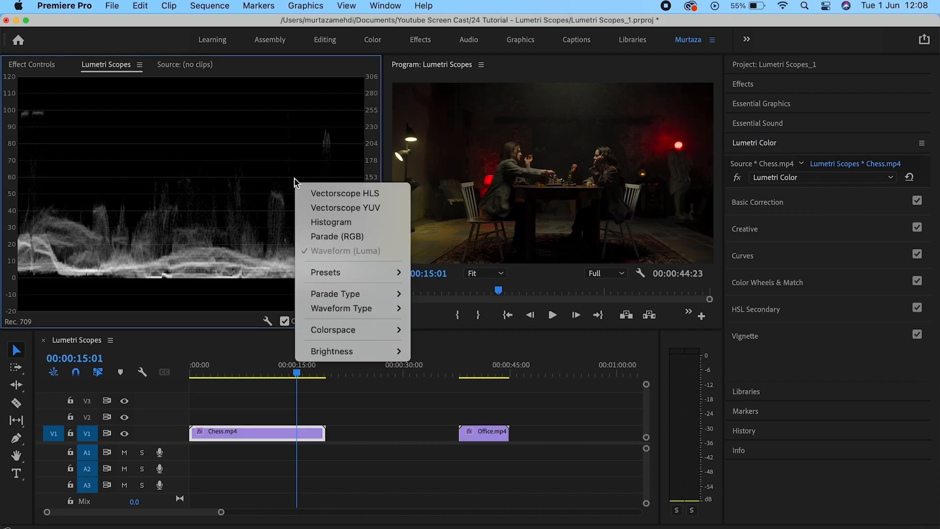
click(320, 209)
right_click(307, 126)
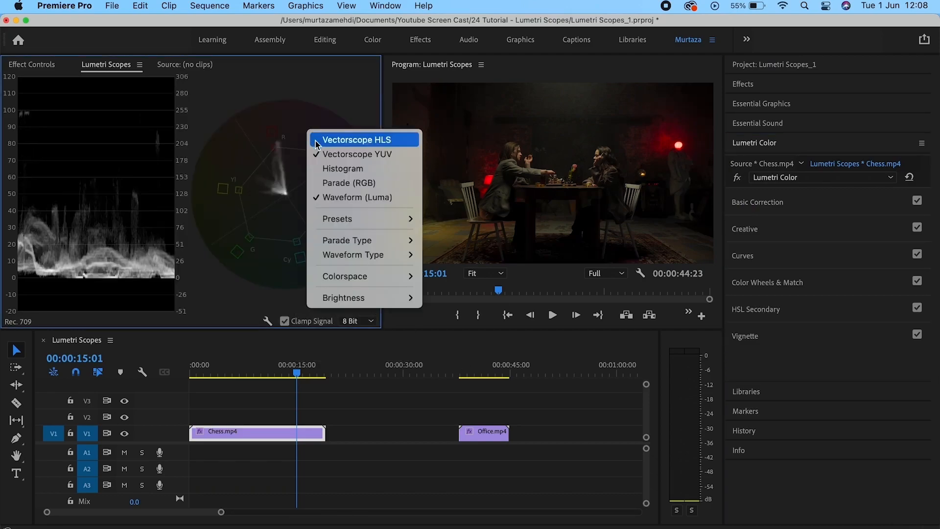
click(321, 197)
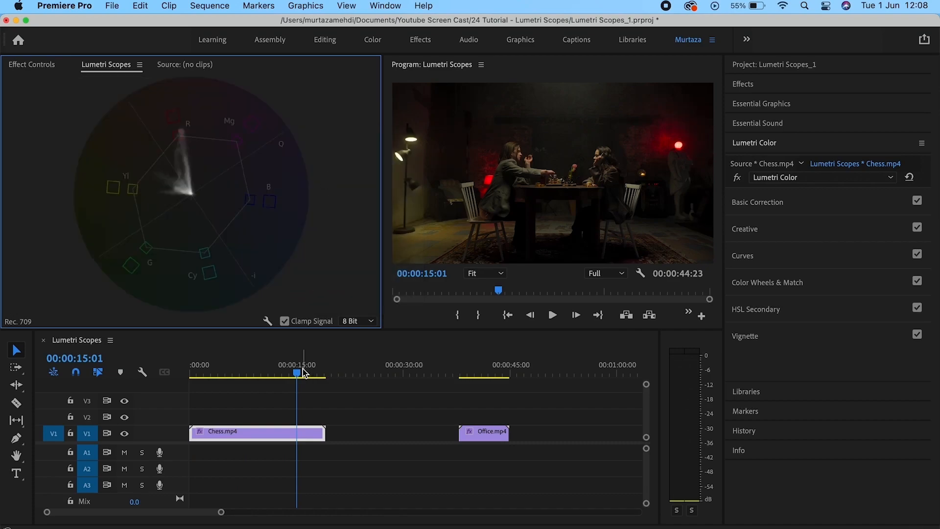
Move the playhead onto Office.mp4, select the clip, and expand Color Wheels & Match.
drag(300, 377, 473, 367)
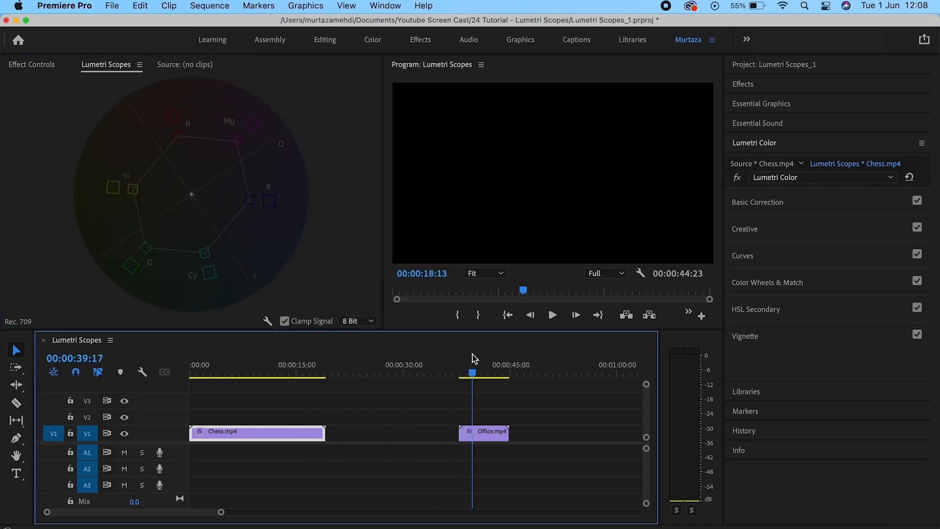
click(481, 427)
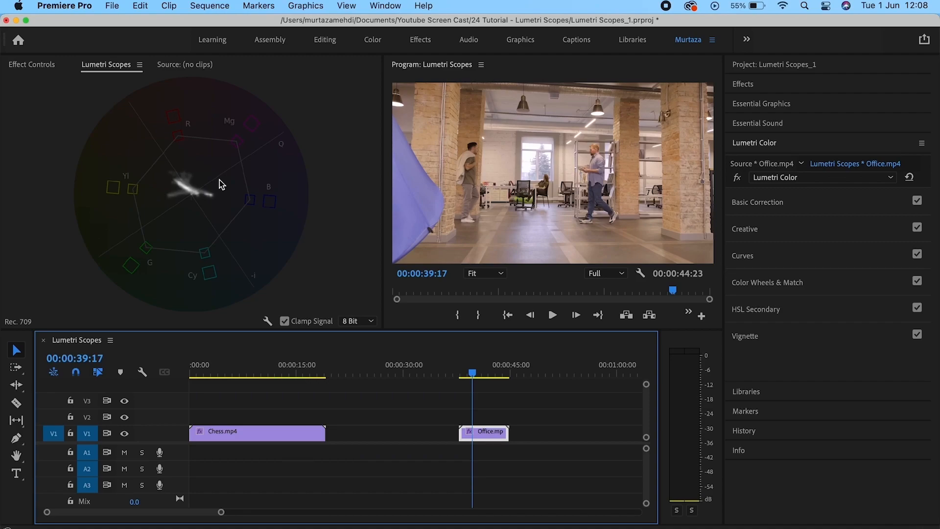
click(759, 288)
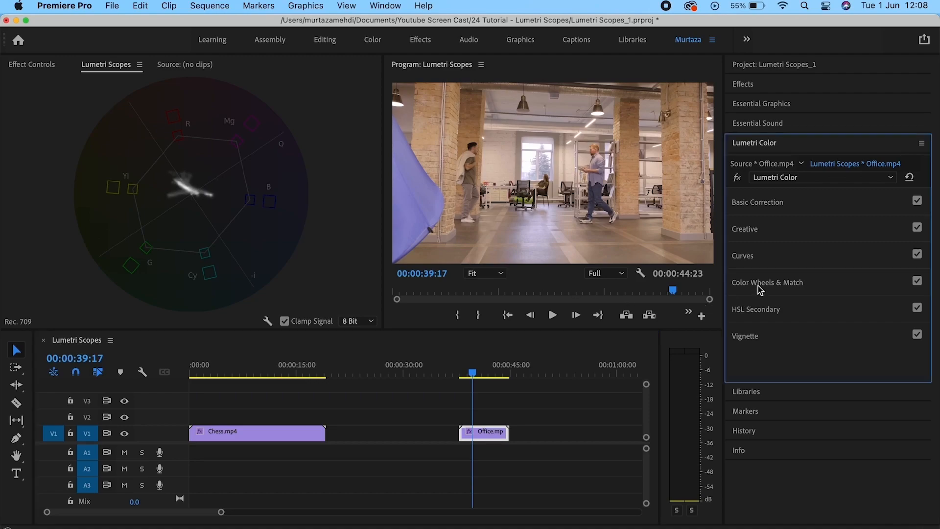
click(758, 286)
scroll(828, 330, down, 2)
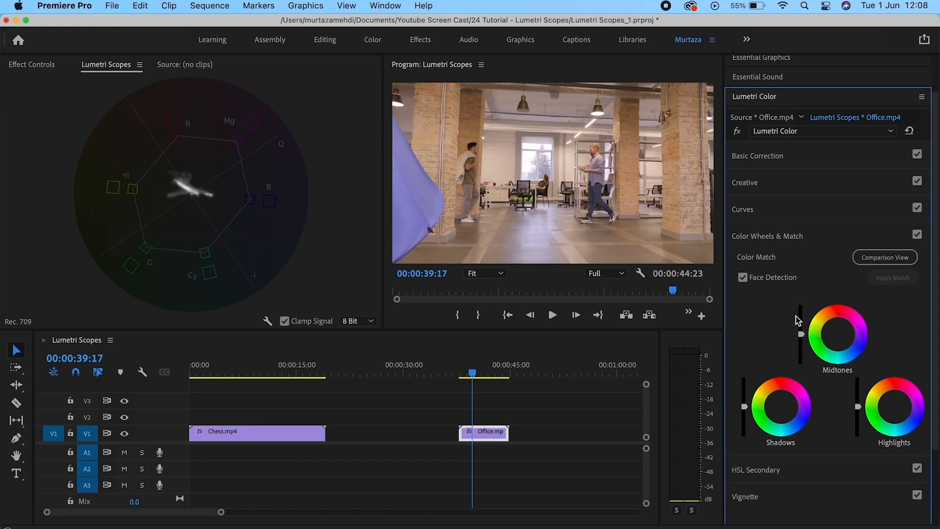
drag(839, 336, 850, 323)
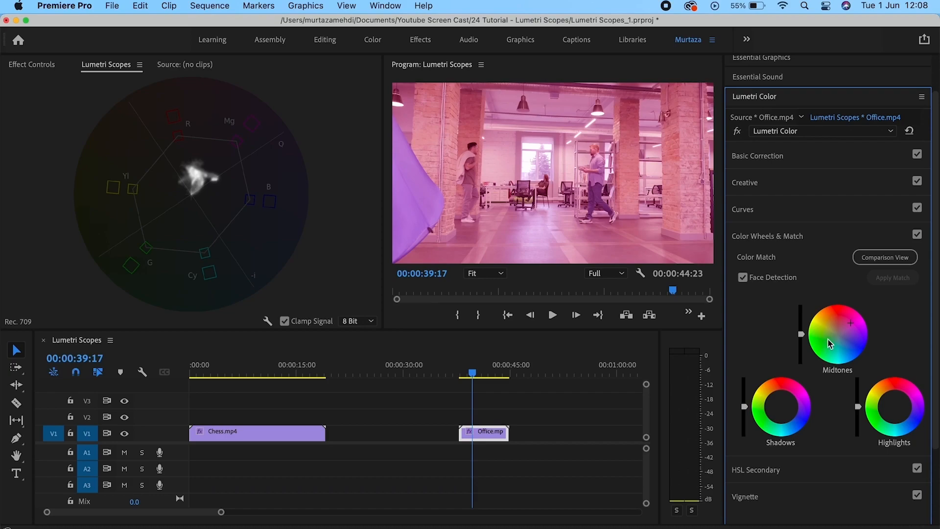
drag(851, 324, 854, 340)
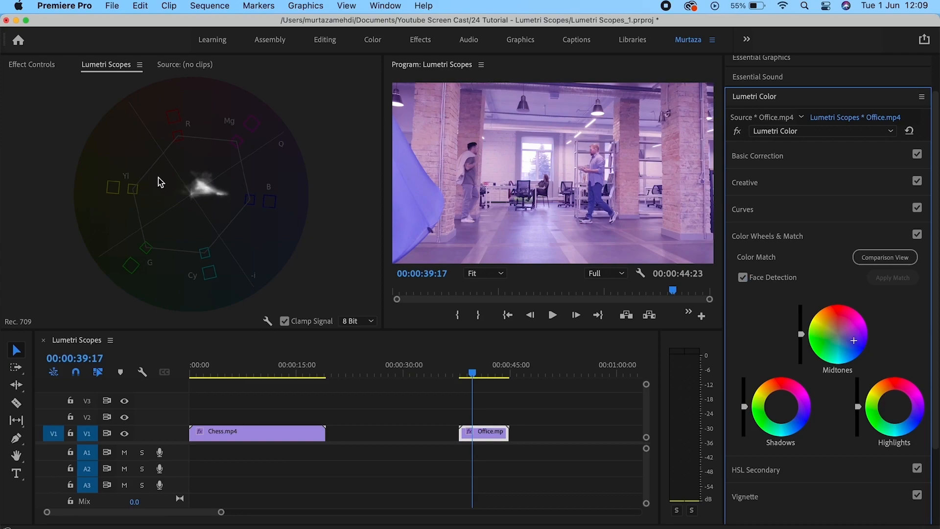
double_click(854, 344)
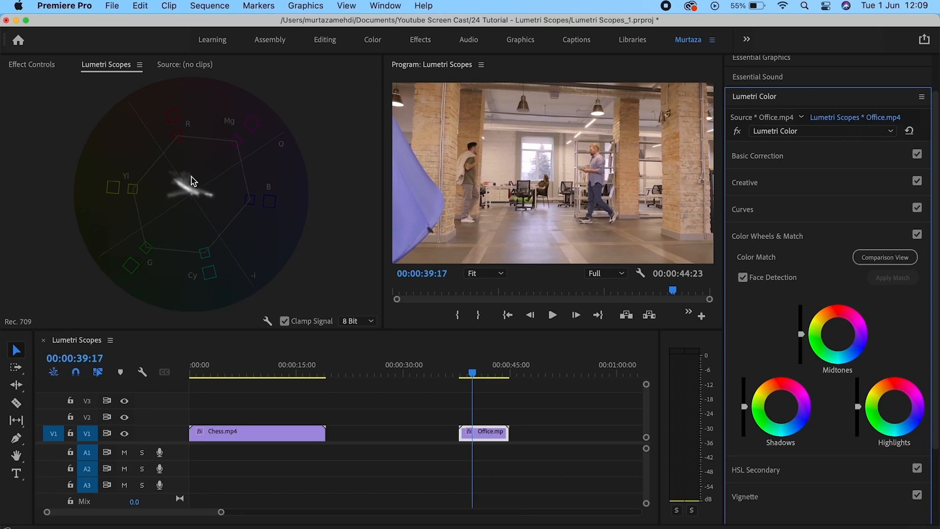
Sweep Office.mp4 saturation from 0 to 200, reset it to 100, and save the project.
click(766, 155)
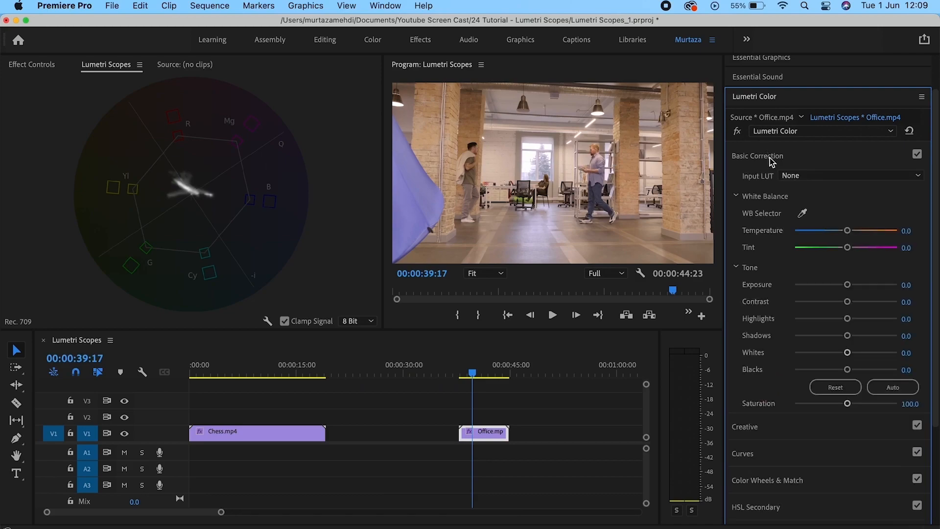
drag(848, 403, 795, 404)
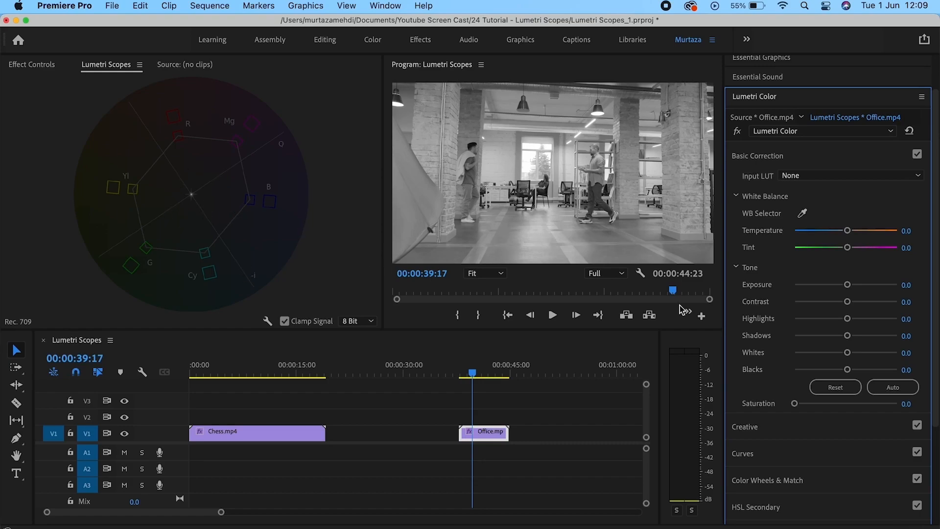
drag(795, 403, 933, 418)
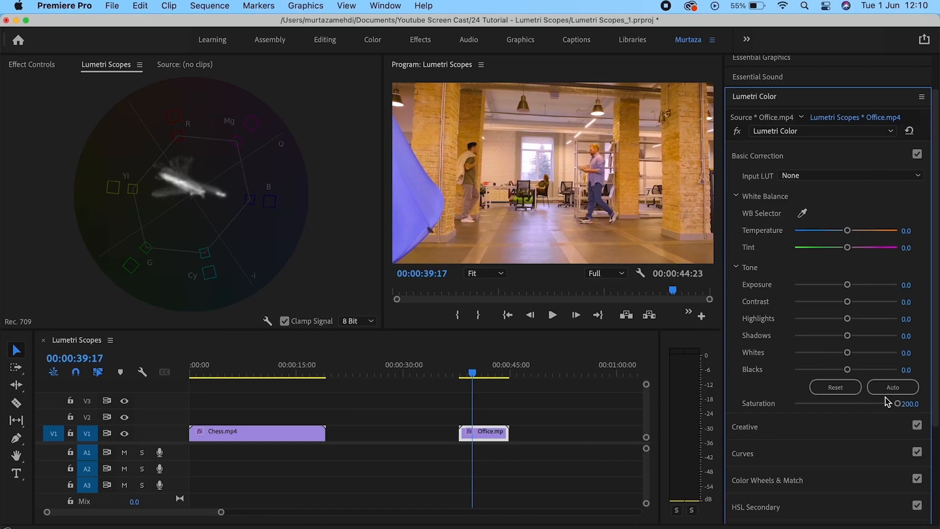
double_click(899, 404)
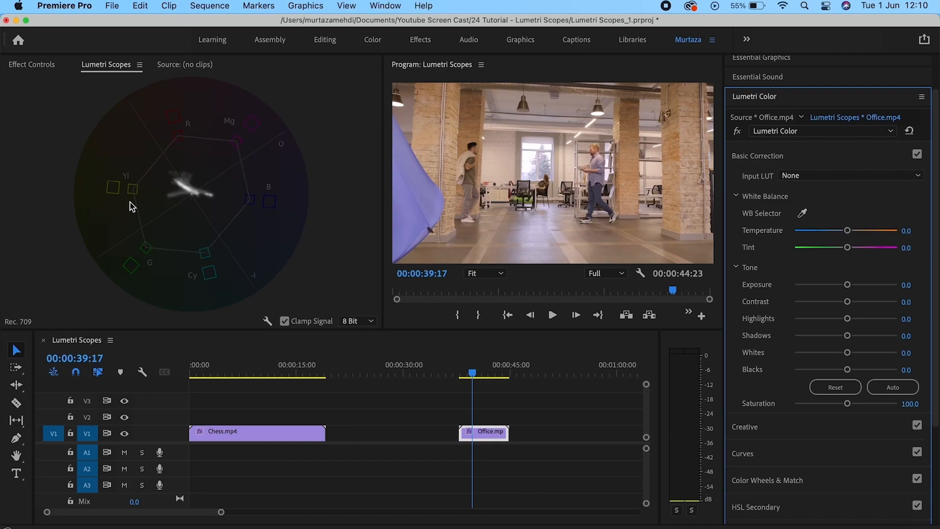
key(cmd+s)
Swap the YUV vectorscope for the RGB parade and collapse the Basic Correction section.
right_click(297, 98)
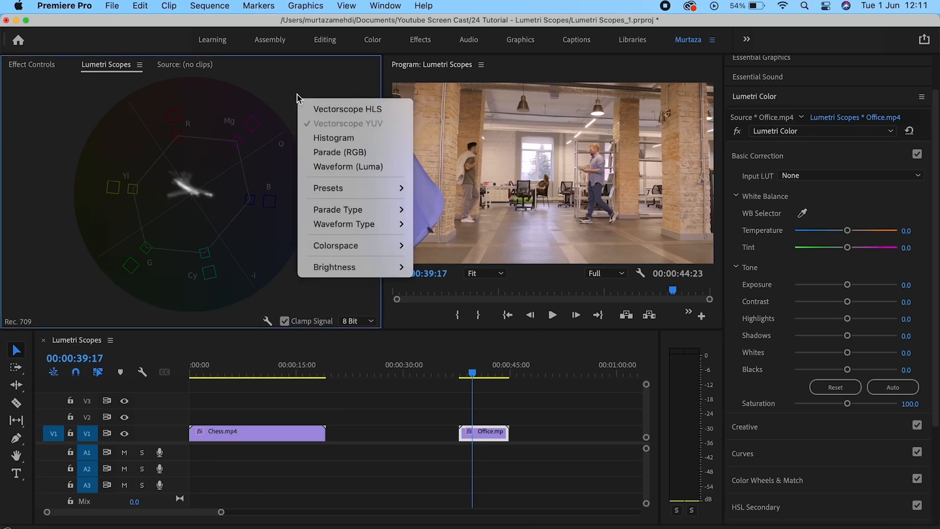
click(310, 152)
right_click(308, 134)
click(318, 157)
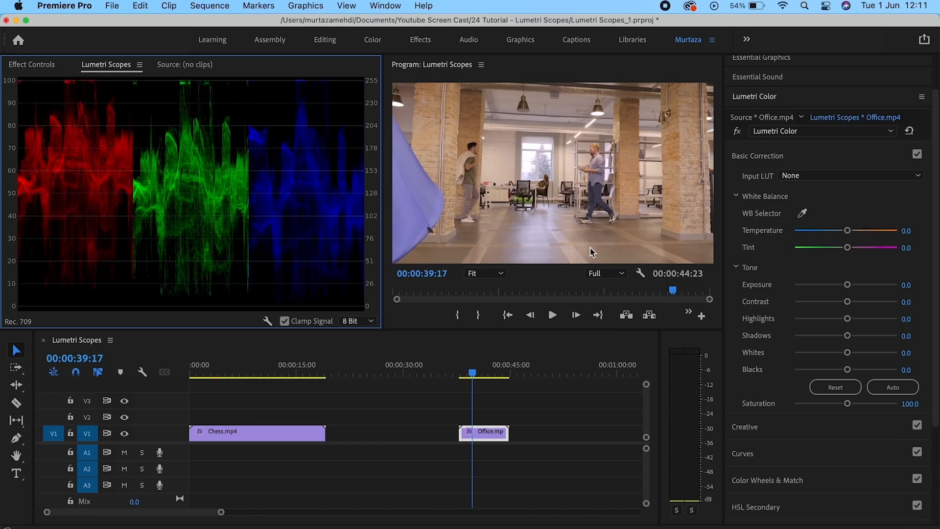
click(780, 158)
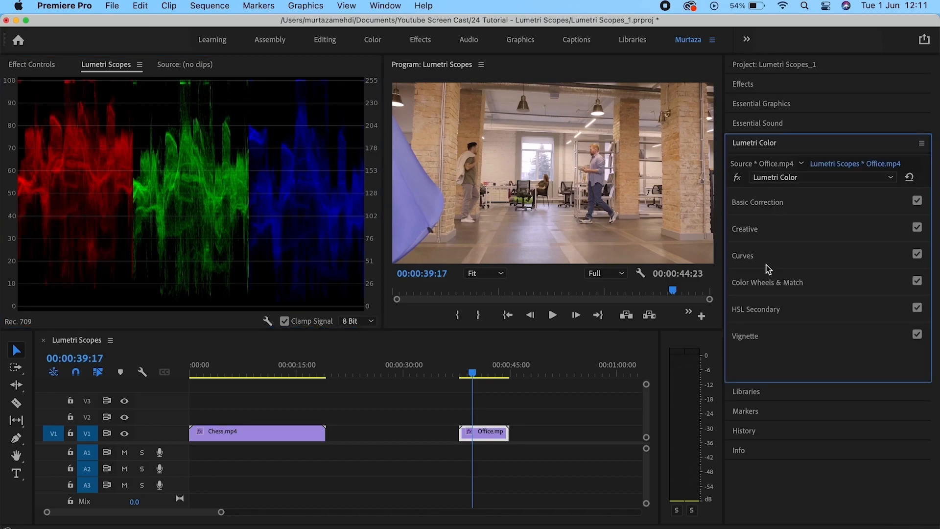
Expand Curves and test extreme blue and red channel curves, then reset both to straight lines.
click(768, 267)
click(868, 317)
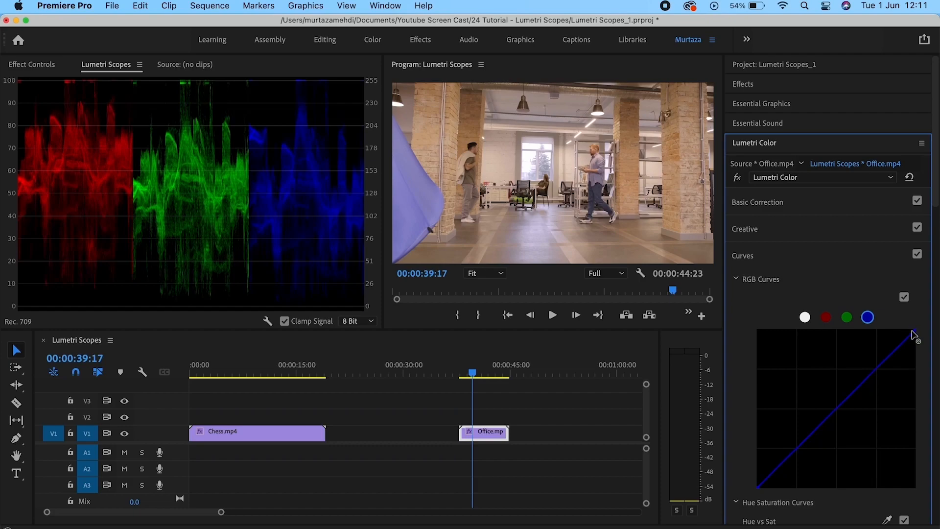
drag(914, 336, 916, 498)
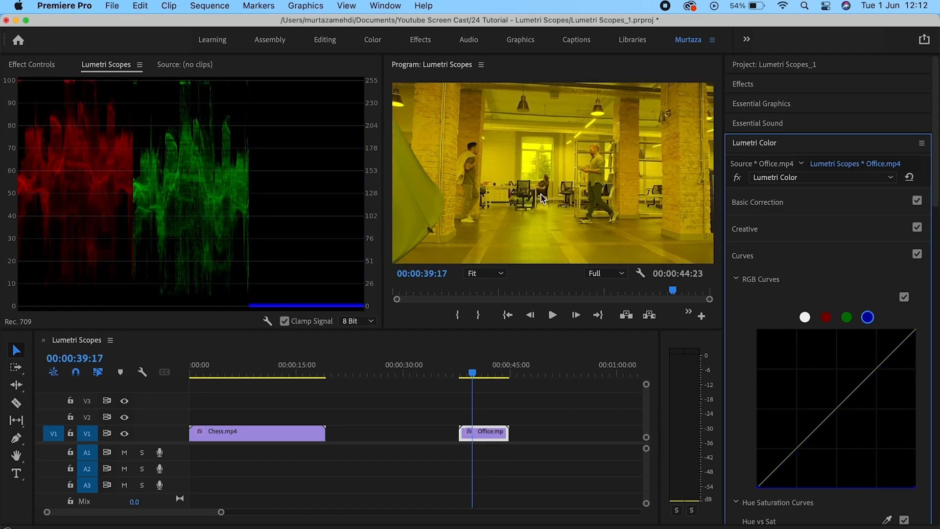
click(825, 317)
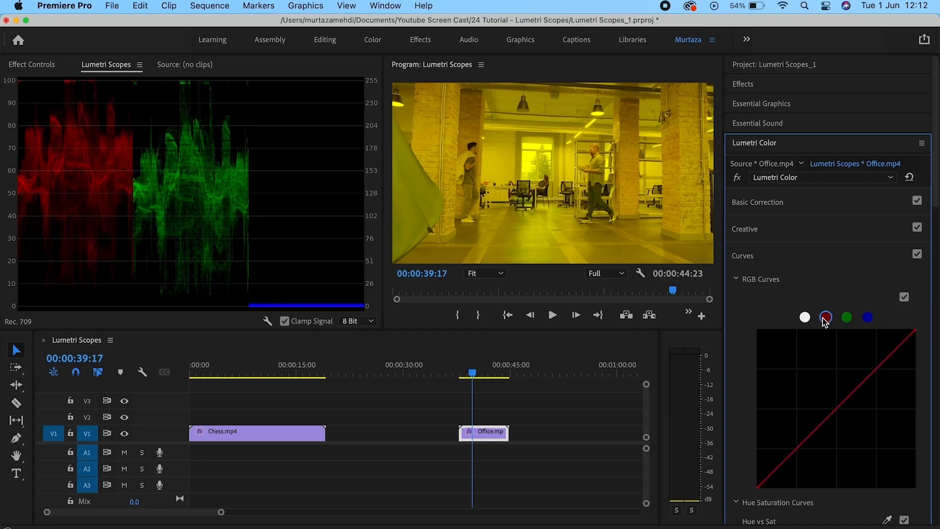
drag(915, 336, 929, 514)
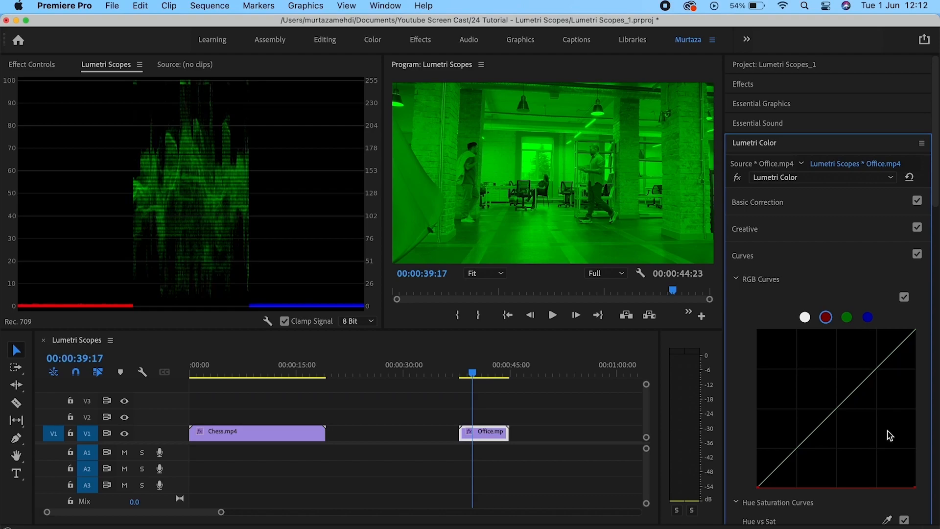
double_click(912, 491)
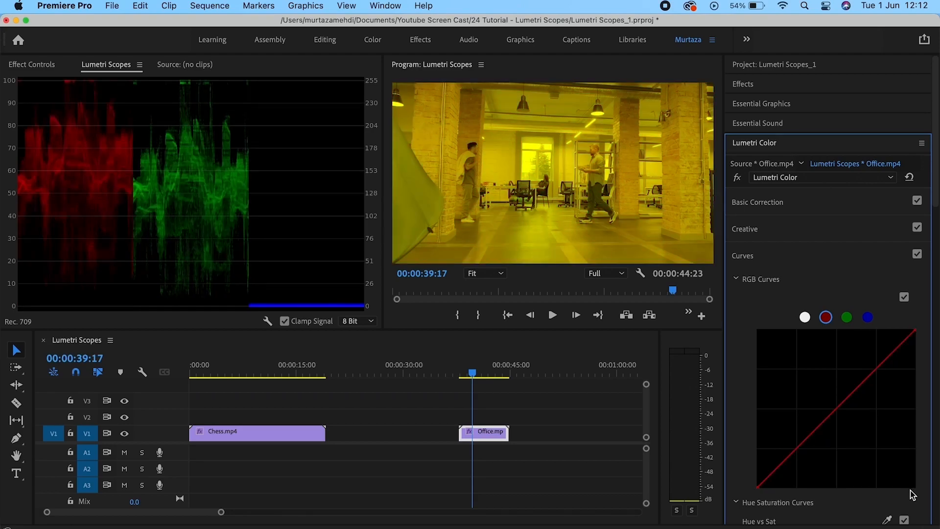
click(868, 318)
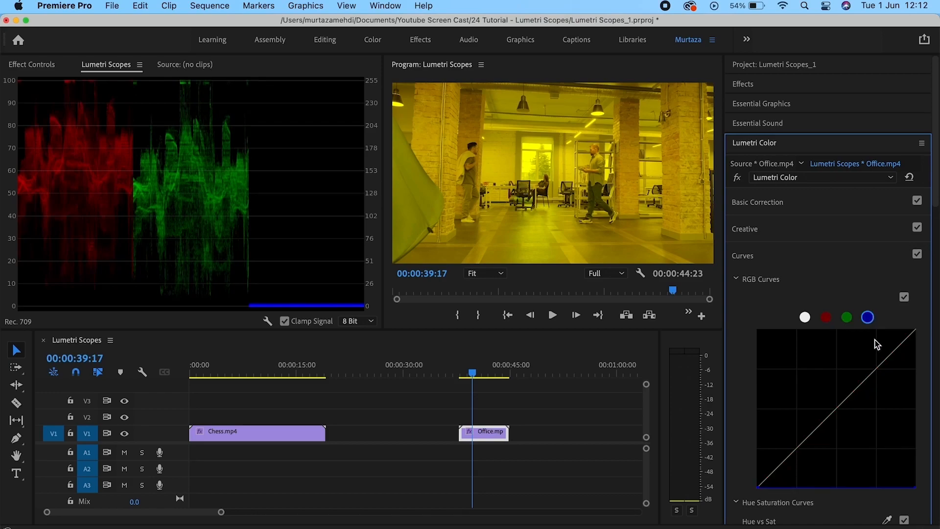
double_click(911, 489)
Lower the red curve's highlights slightly, then toggle the curves adjustment off and on to compare.
click(826, 317)
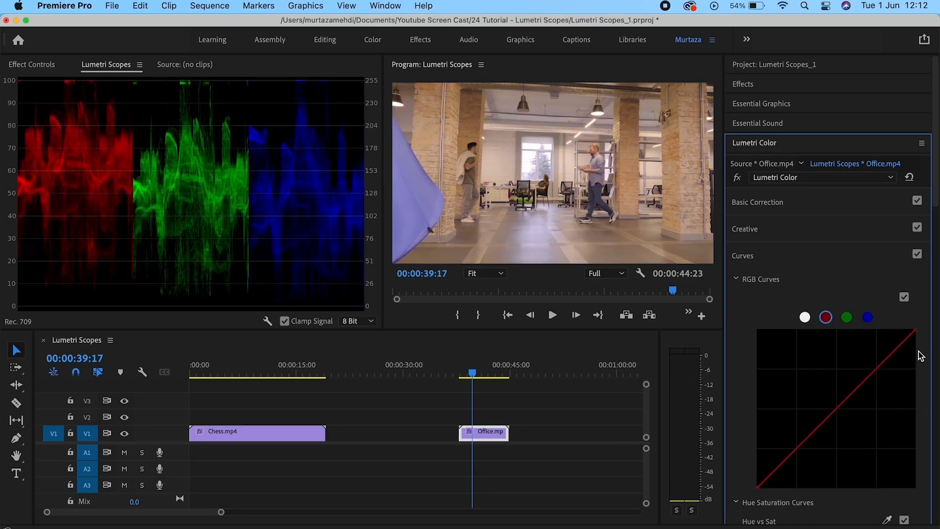
mouse_move(915, 332)
mouse_down()
mouse_move(921, 417)
mouse_move(913, 344)
mouse_up()
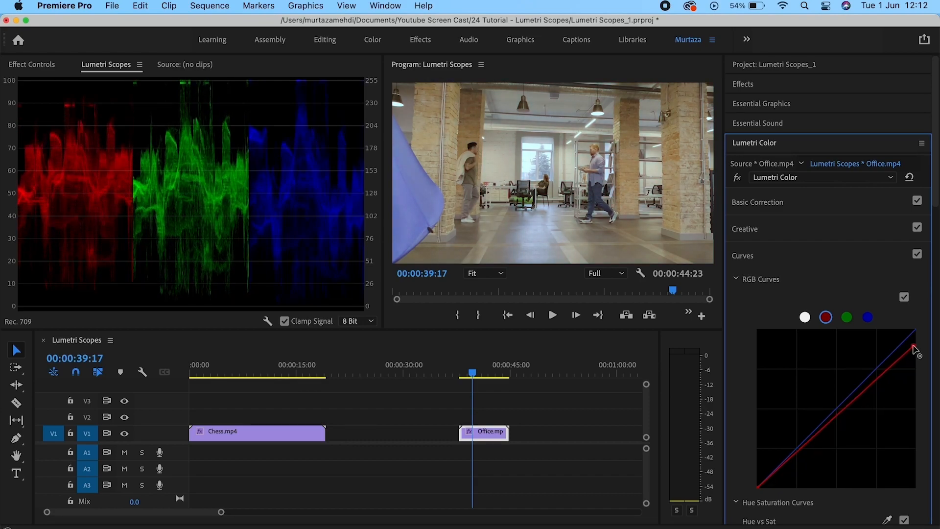
click(917, 254)
click(917, 254)
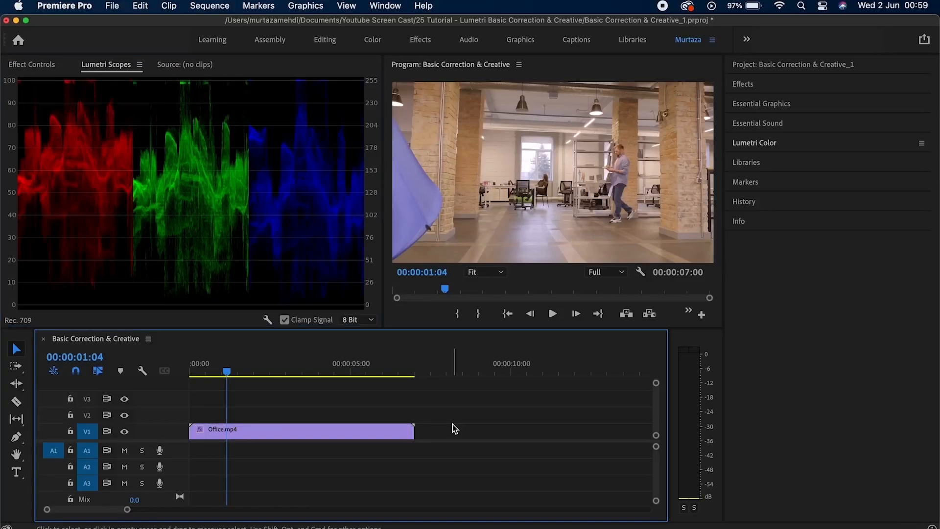
Select the Office.mp4 clip and show the Lumetri Color panel from the Window menu.
click(375, 433)
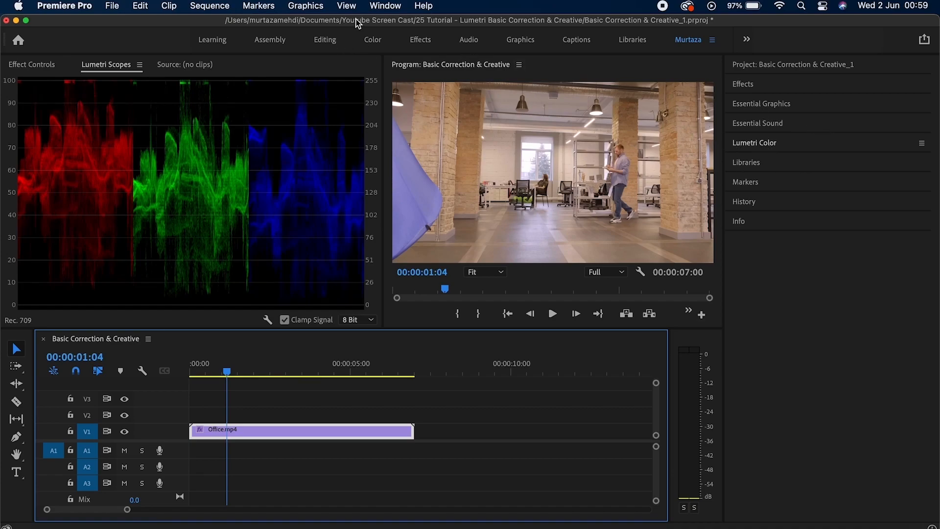
click(386, 7)
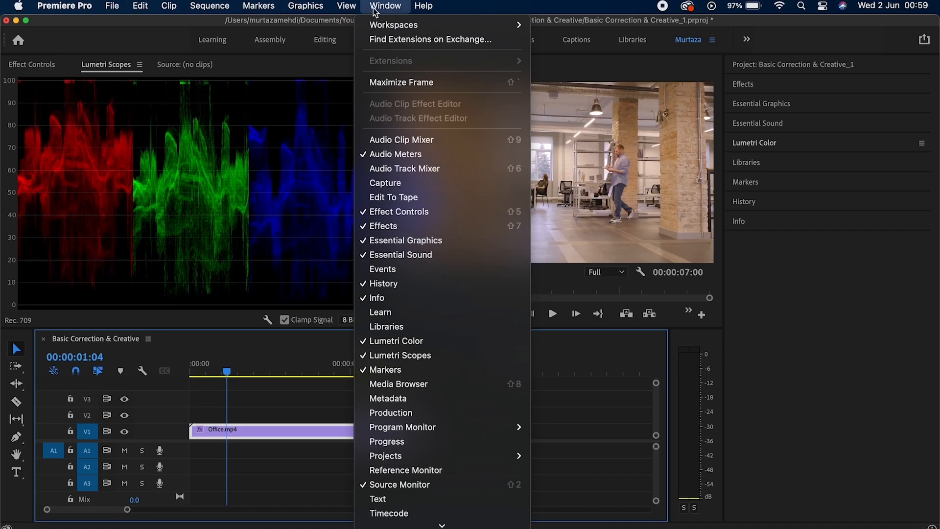
click(427, 340)
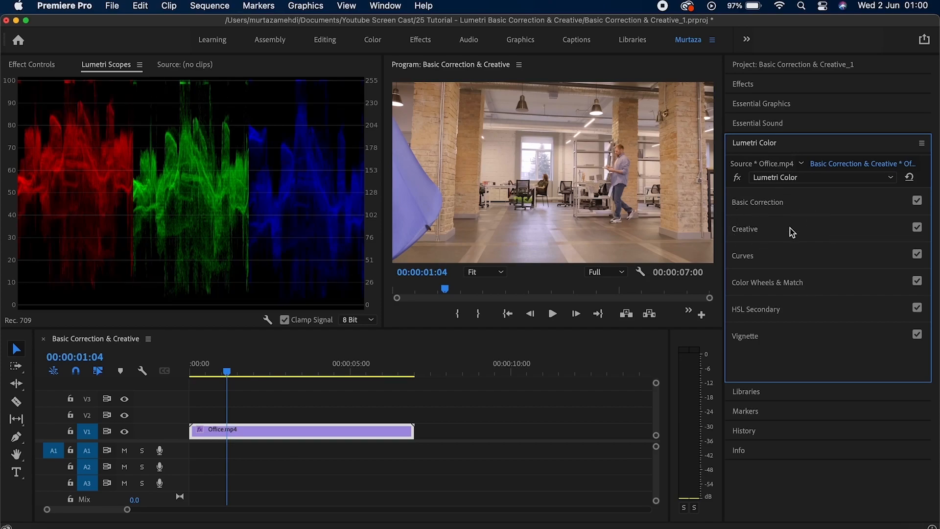
Expand Basic Correction and preview the ALEXA_Default_LogC2Rec709 and AlexaV3_K1S1_LogC2Video_Rec709_EE input LUTs.
click(787, 202)
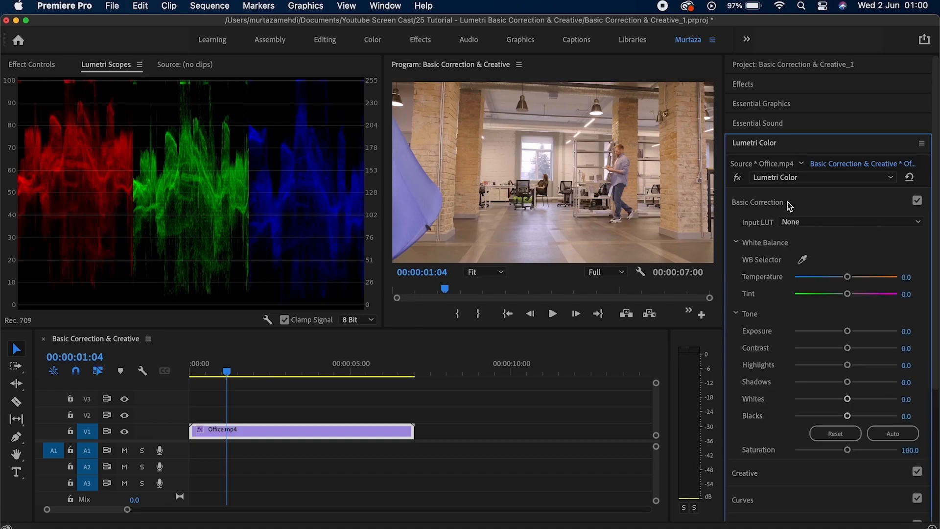
drag(936, 194, 935, 268)
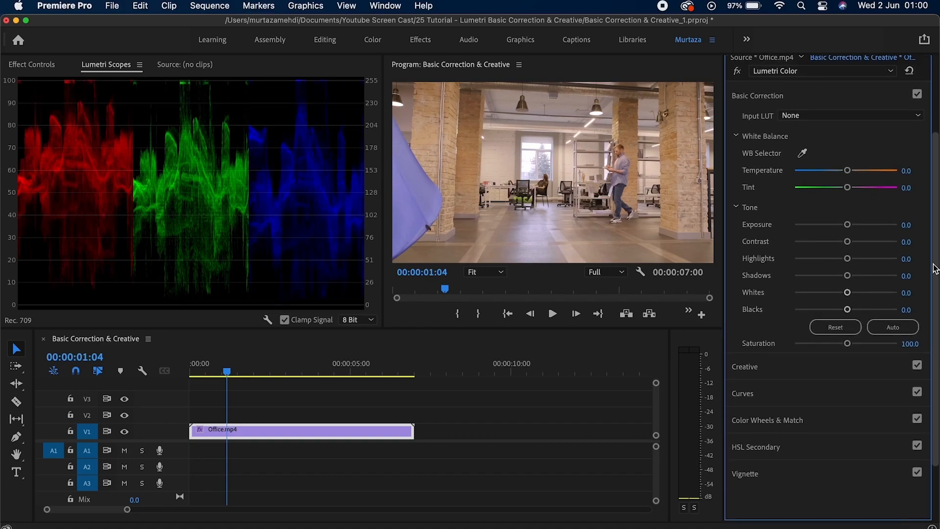
click(804, 125)
click(804, 124)
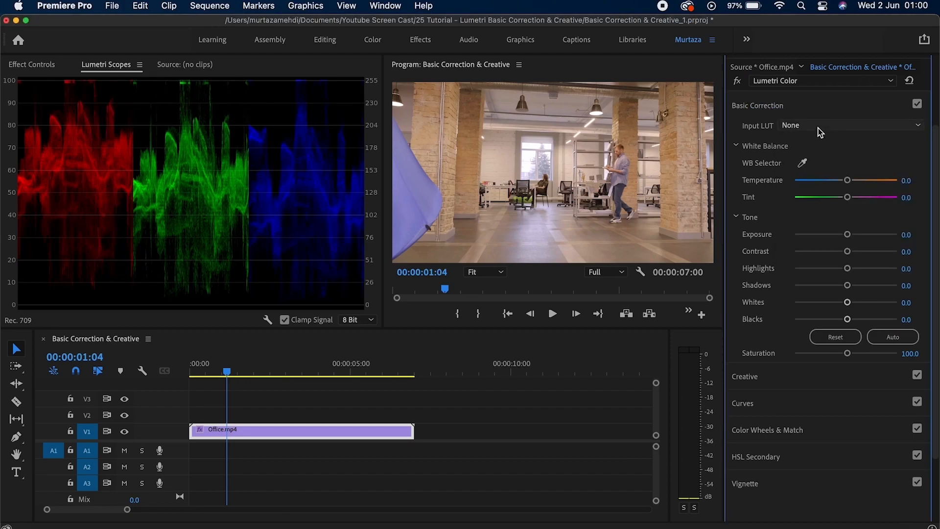
click(819, 126)
click(850, 183)
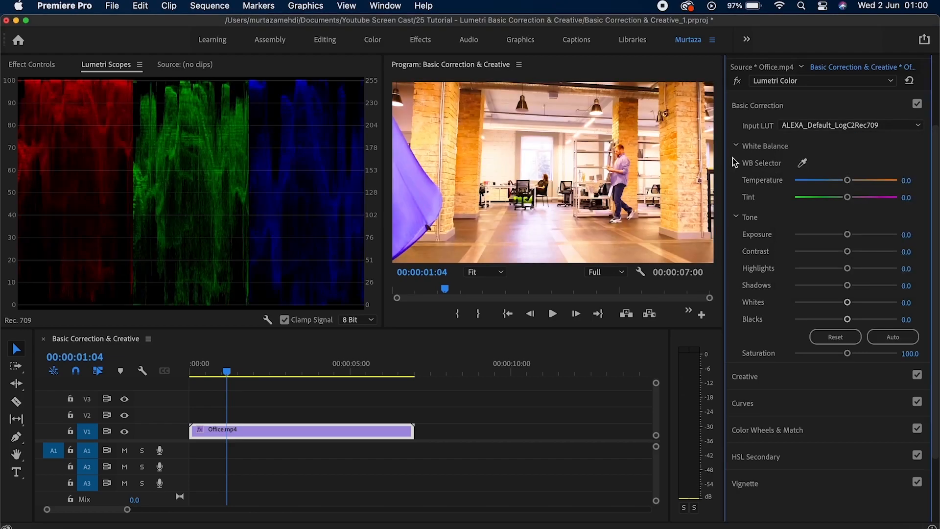
click(832, 125)
click(839, 195)
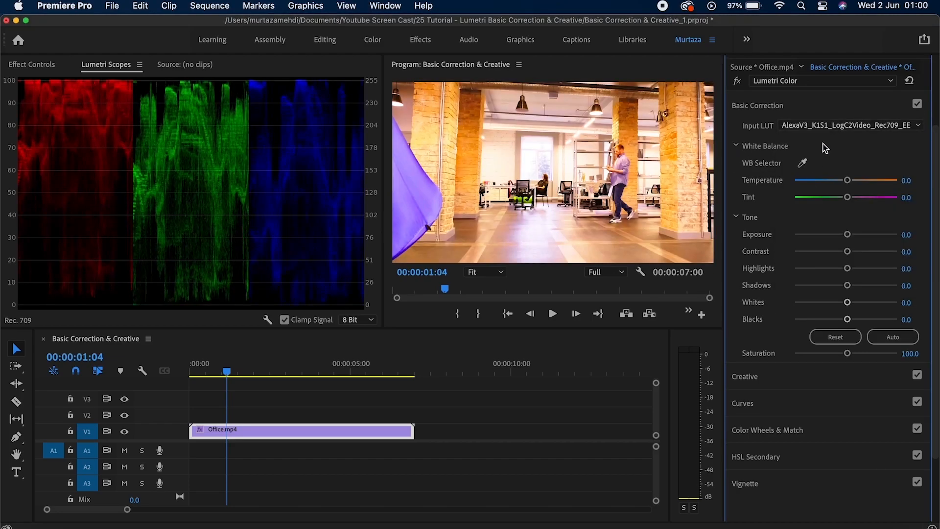
Set Input LUT back to None and re-expand the Basic Correction settings.
click(827, 124)
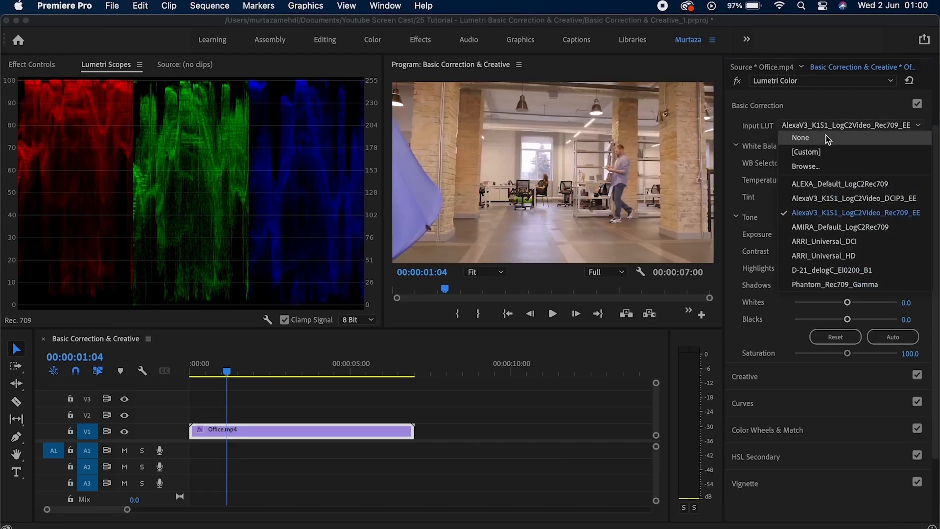
click(826, 137)
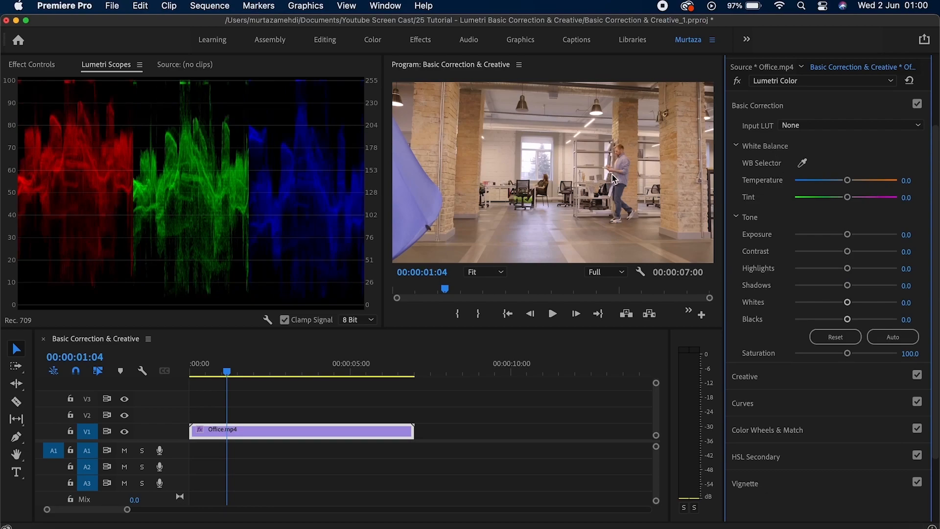
click(852, 127)
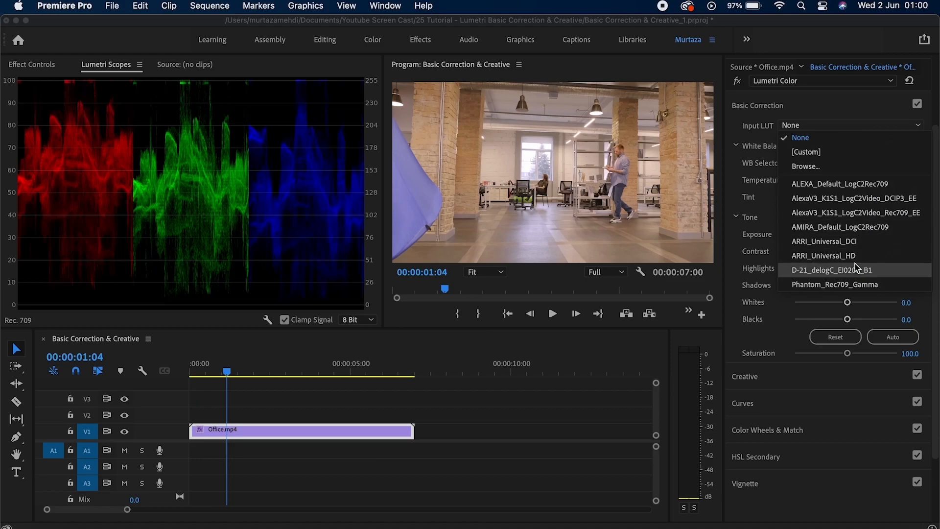
click(859, 107)
click(860, 107)
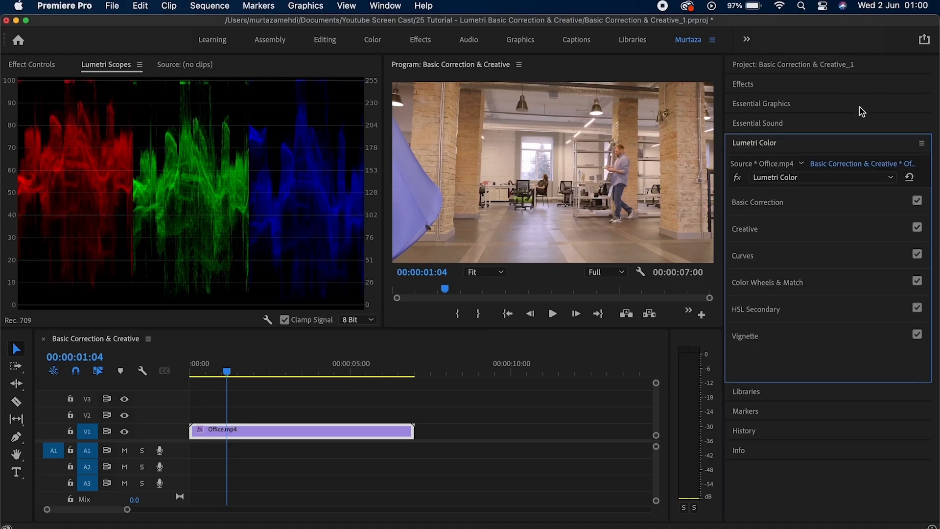
click(840, 198)
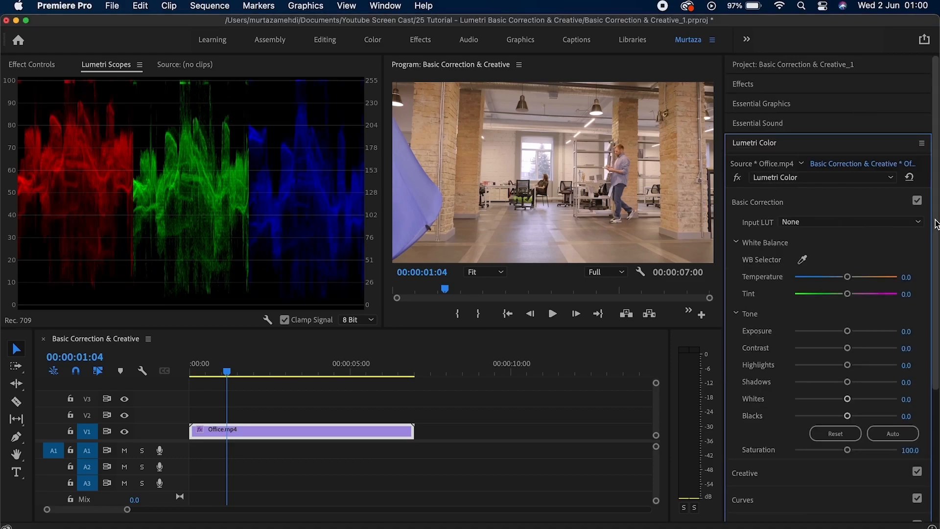
scroll(813, 181, down, 3)
White-balance off the ceiling lamp with the WB Selector, giving Temperature -12.8 and Tint -8.5.
click(802, 154)
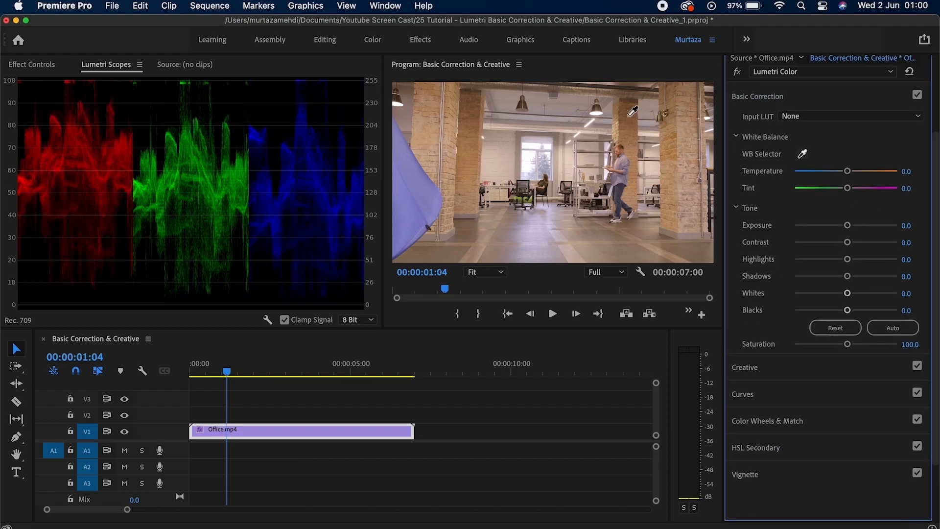
click(598, 114)
click(802, 154)
click(602, 119)
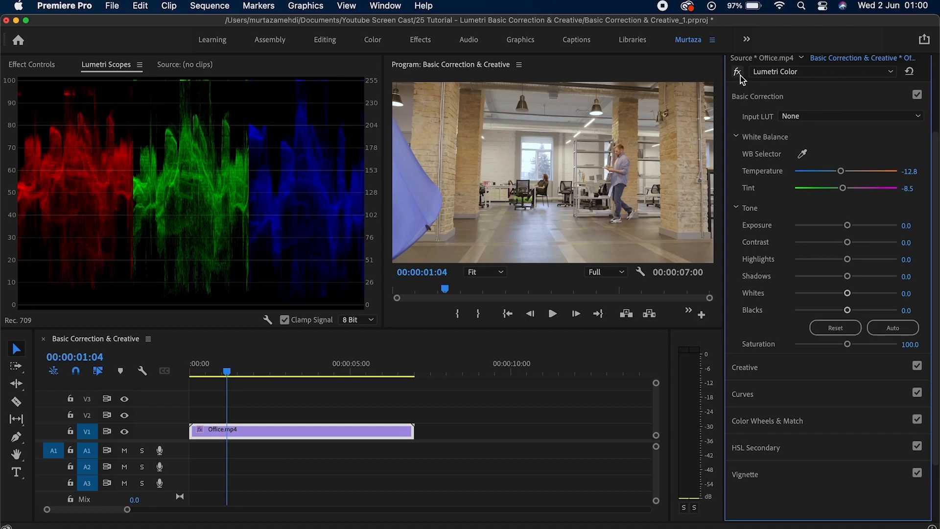
Bypass the Lumetri correction and restore it to compare against the uncorrected image.
click(737, 72)
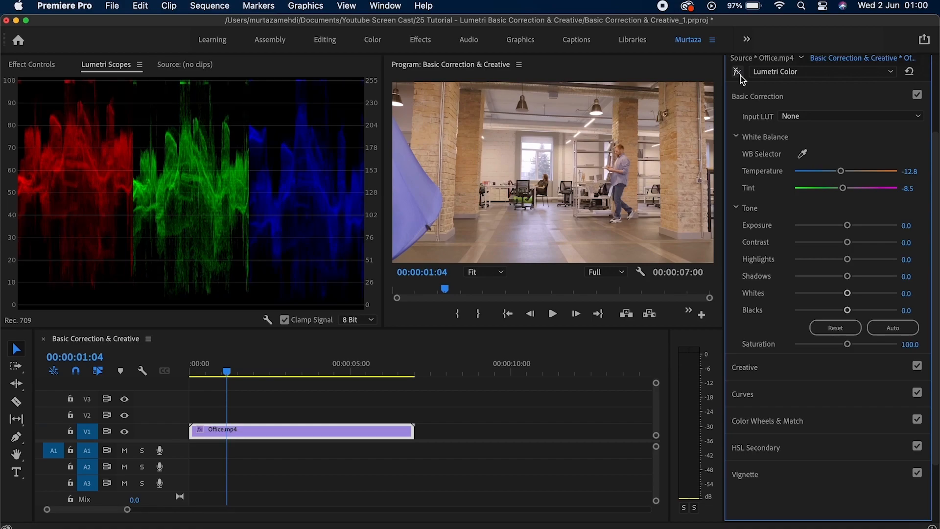
click(741, 76)
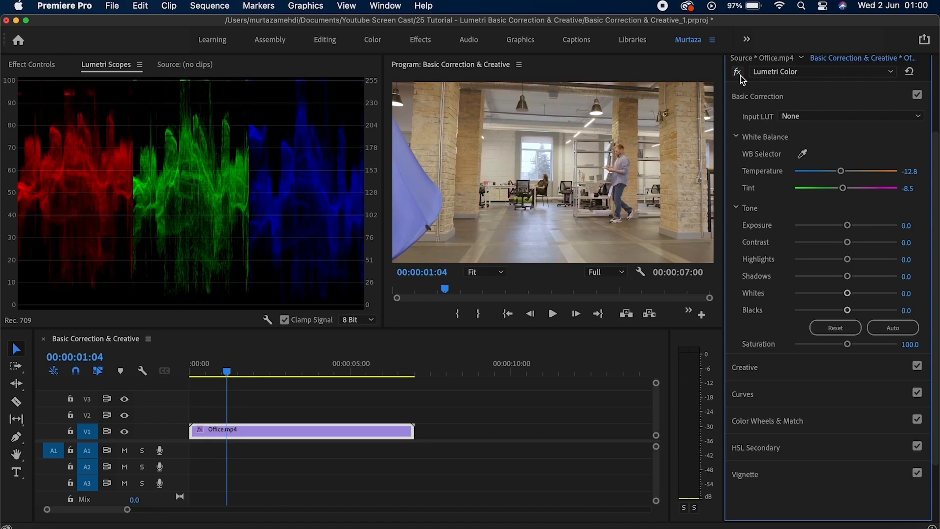
click(741, 77)
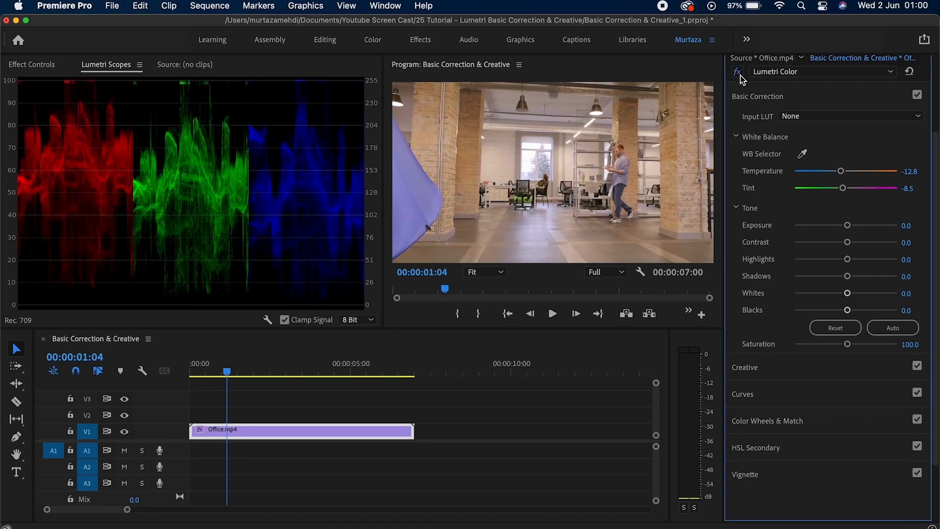
click(741, 77)
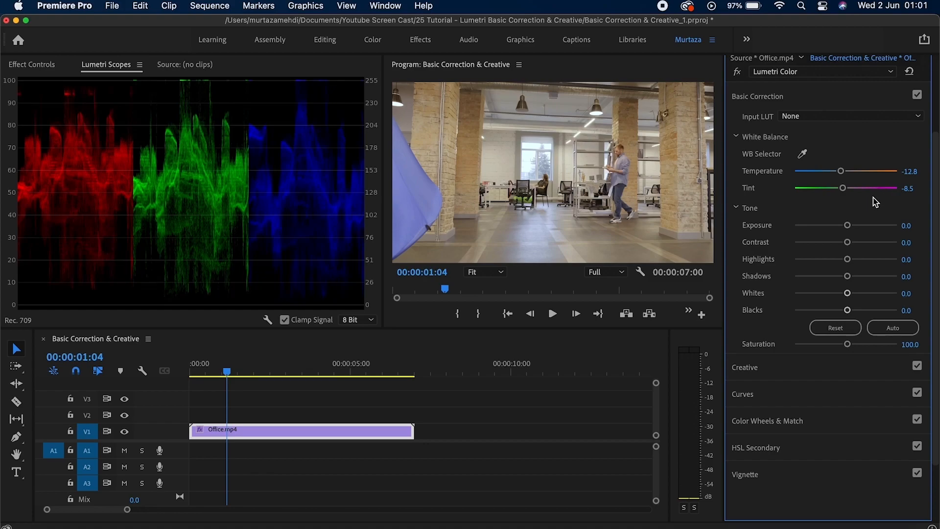
Test Temperature slider shifts, then reset both Temperature and Tint to 0.0.
drag(839, 172, 864, 174)
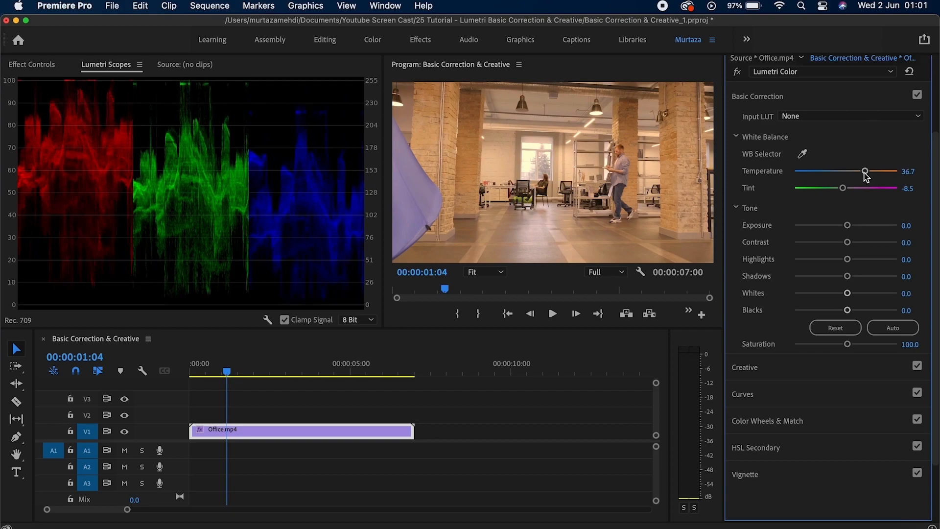
double_click(865, 171)
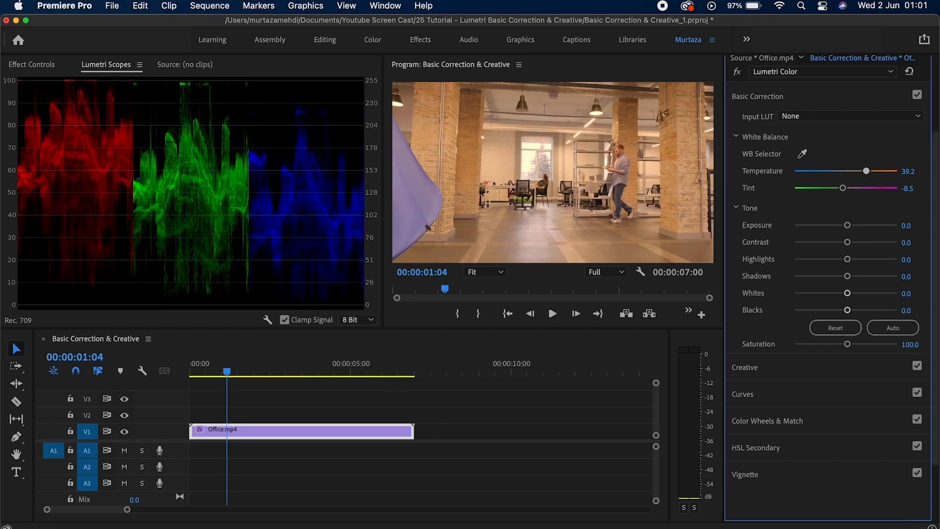
double_click(843, 188)
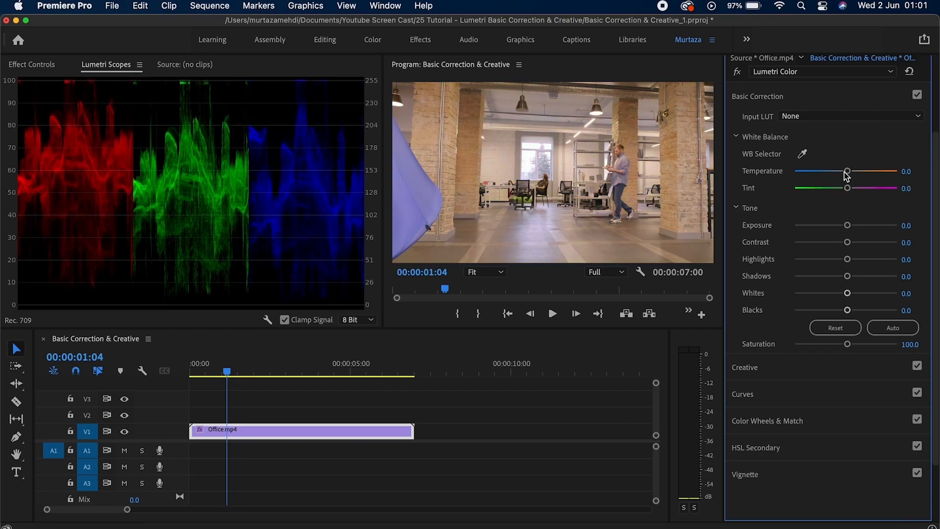
drag(846, 171, 826, 174)
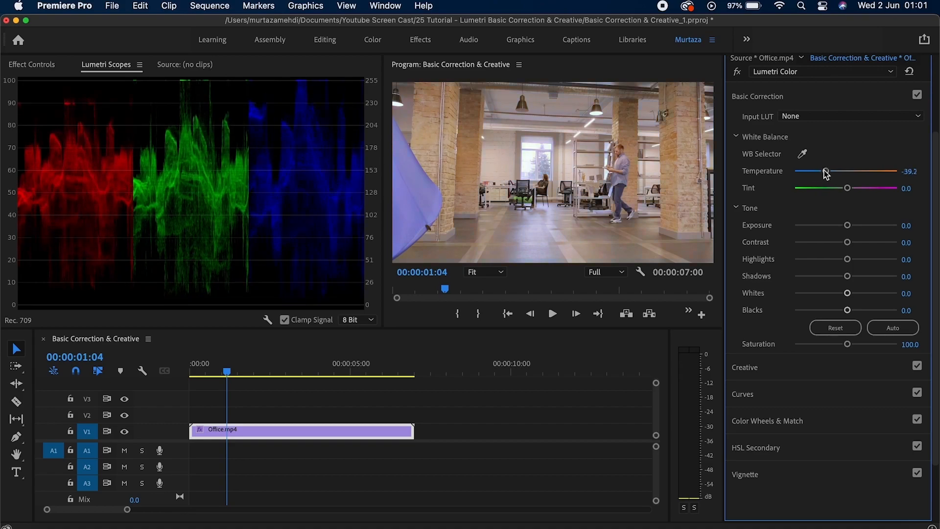
double_click(826, 173)
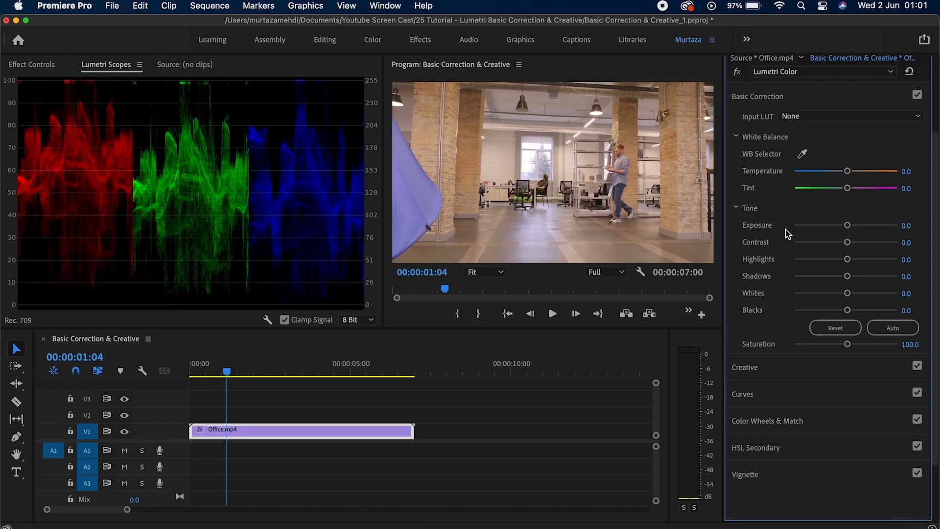
Add Waveform (Luma) to Lumetri Scopes and uncheck Parade (RGB).
right_click(253, 114)
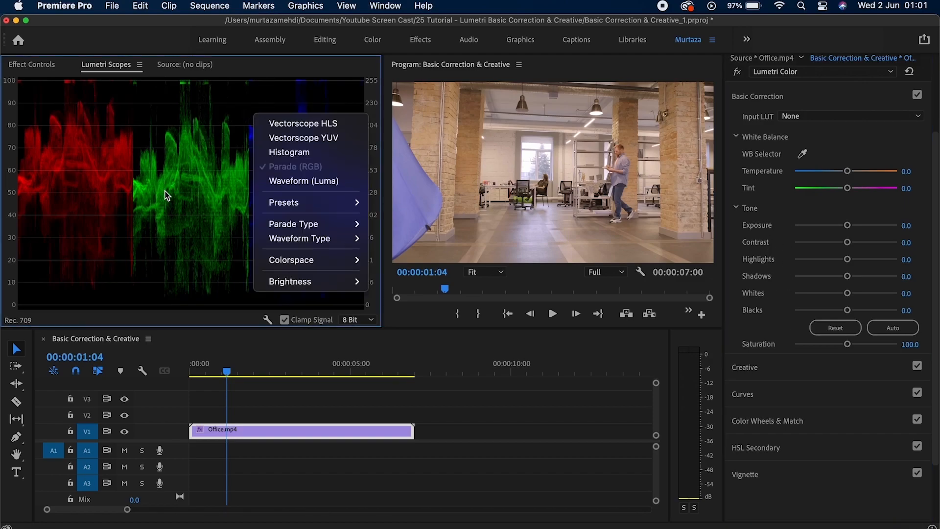
click(271, 182)
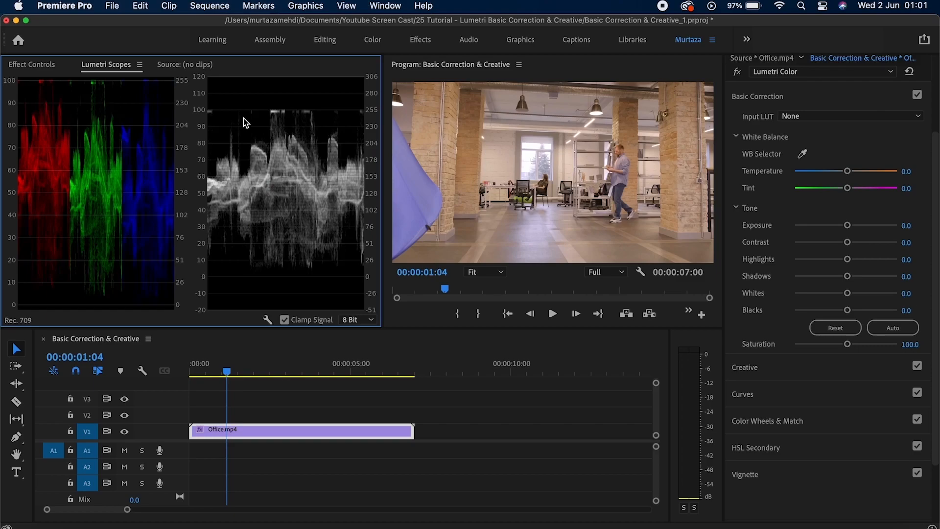
right_click(243, 119)
click(274, 174)
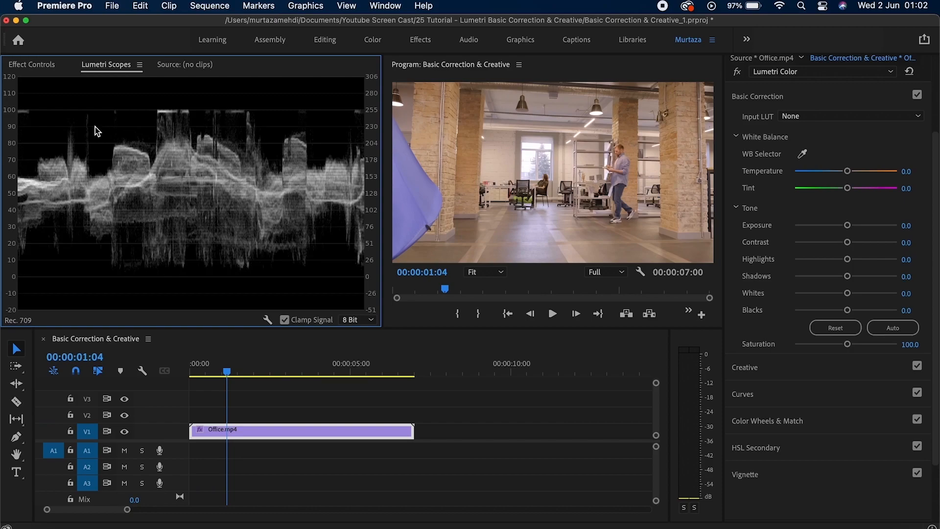
Try Highlights and Blacks adjustments, resetting each back to 0.
drag(847, 259, 833, 261)
double_click(834, 258)
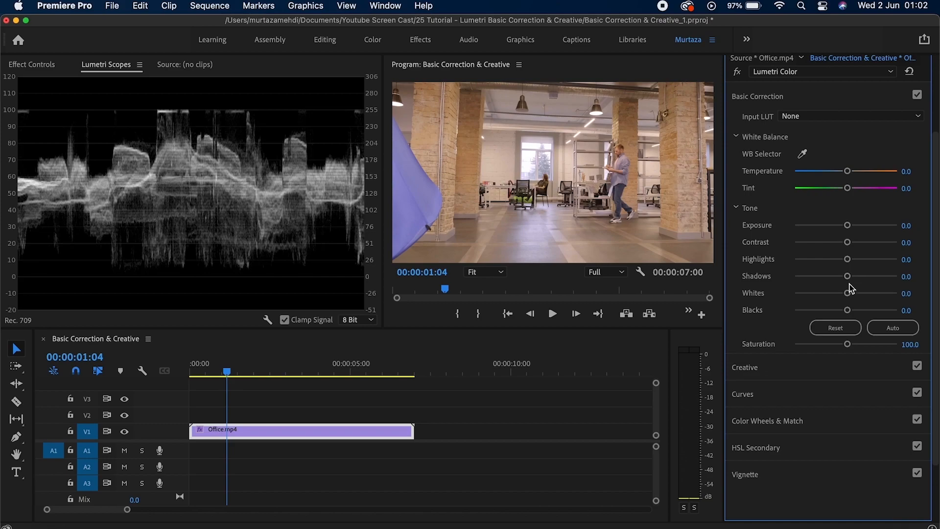
drag(850, 306, 867, 310)
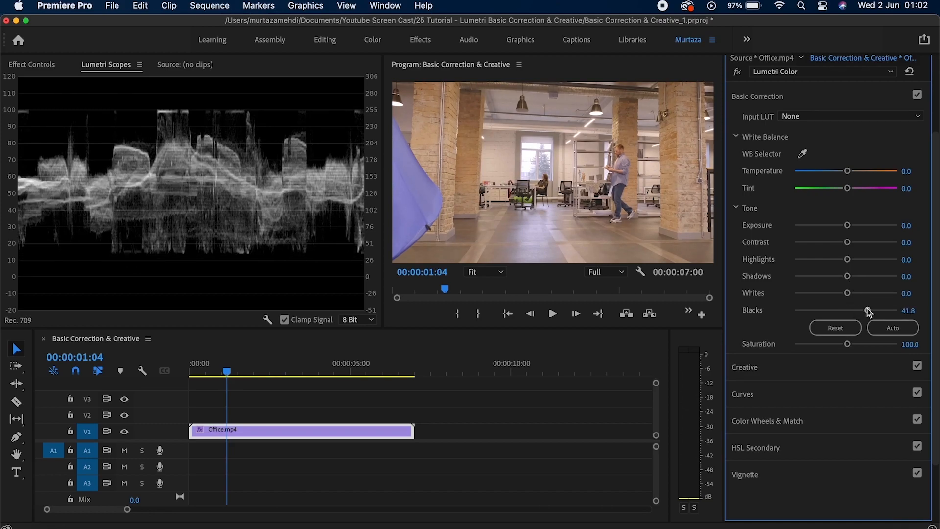
double_click(868, 310)
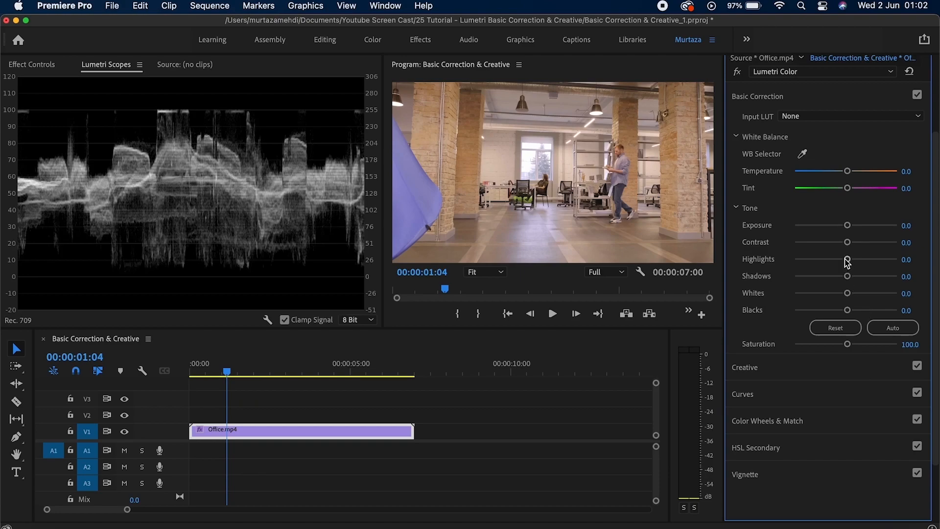
mouse_move(848, 263)
mouse_down()
mouse_move(834, 262)
mouse_move(863, 261)
mouse_up()
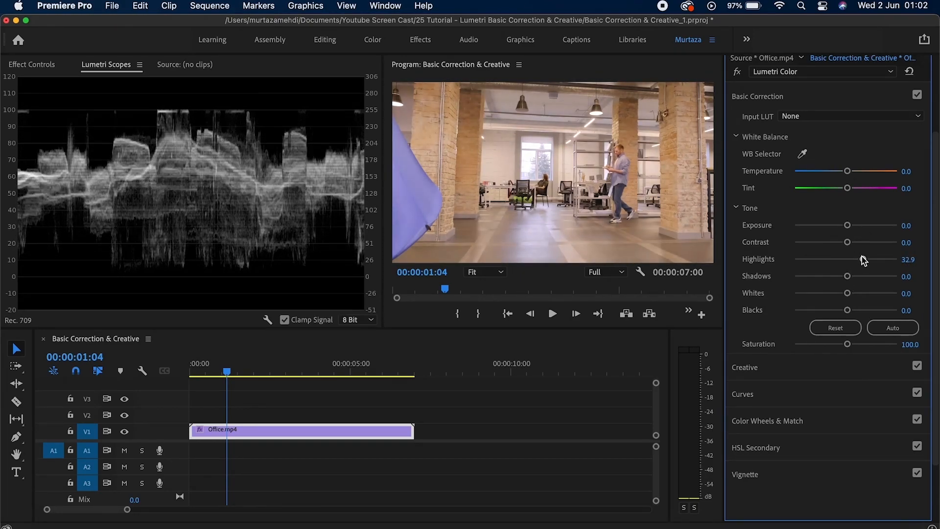
double_click(862, 259)
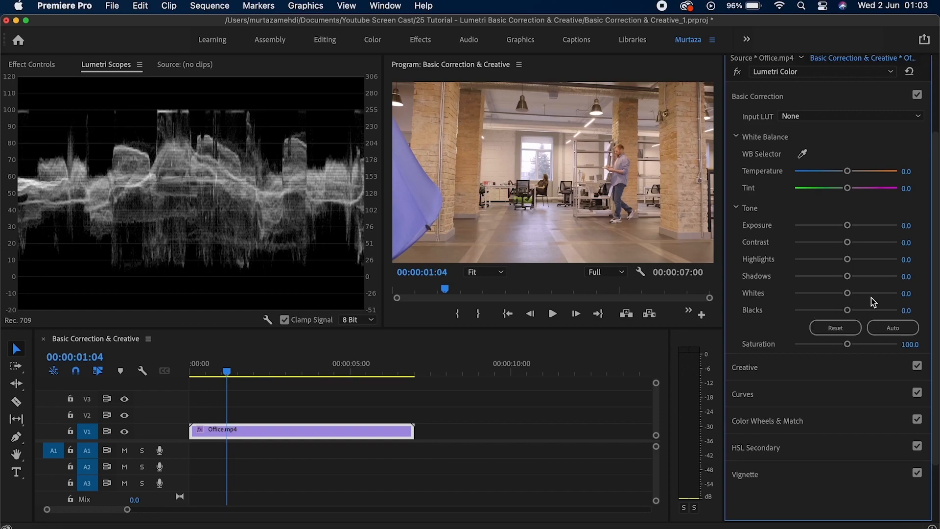
Set Whites to -34.2, Shadows -53.2, Contrast 34.2 and warm Temperature to 11.4.
drag(847, 293, 840, 311)
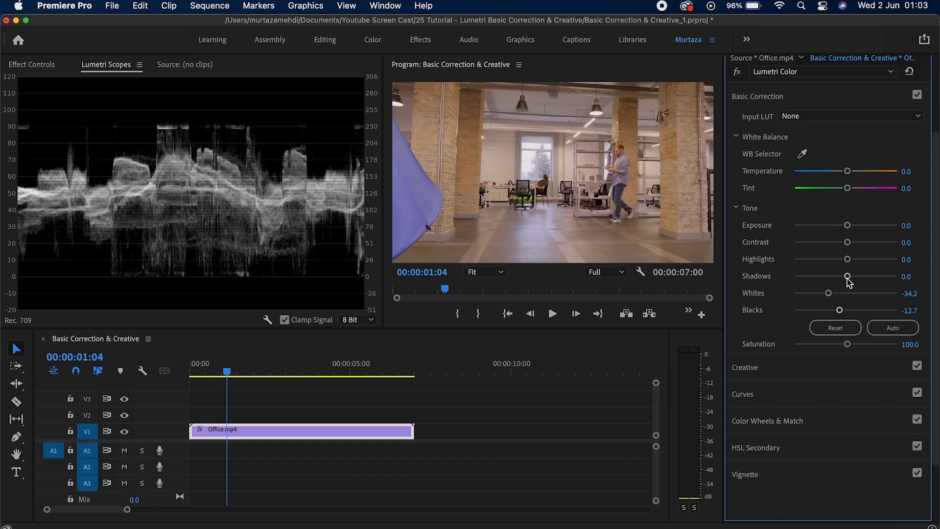
drag(848, 276, 818, 277)
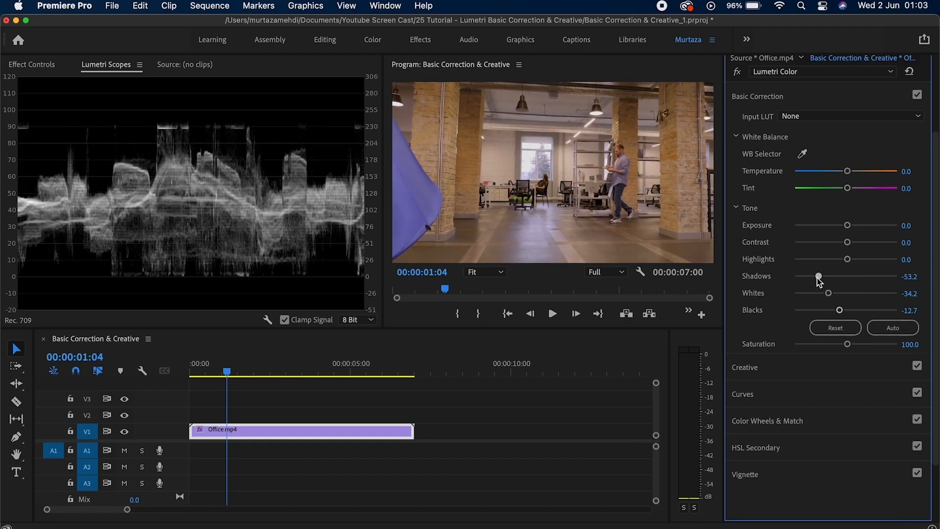
drag(849, 245, 873, 260)
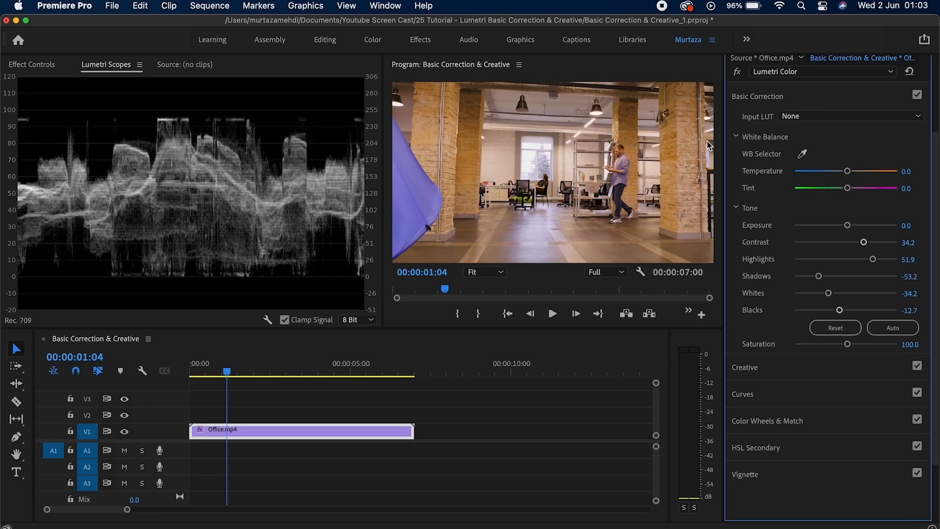
drag(852, 174, 848, 191)
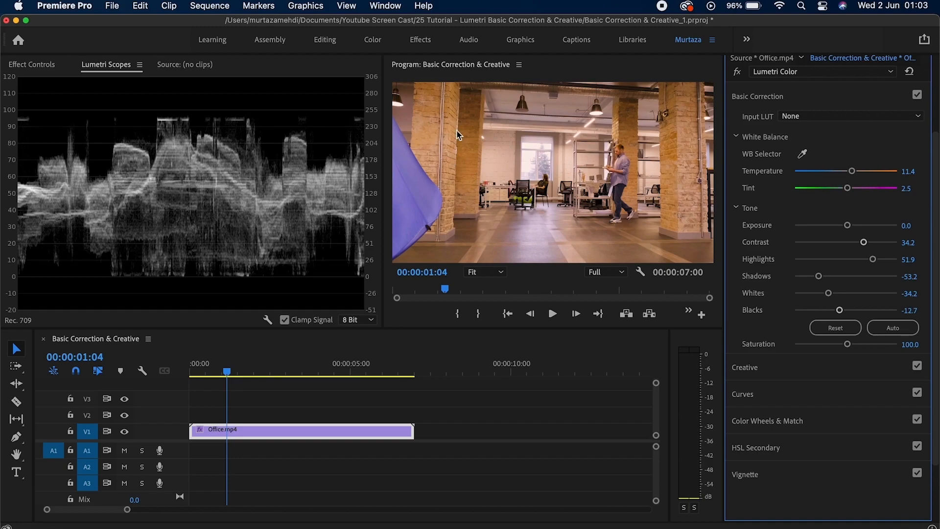
Show only the Parade (RGB) scope and retune white balance to Temperature 2.5, Tint -3.8.
right_click(224, 145)
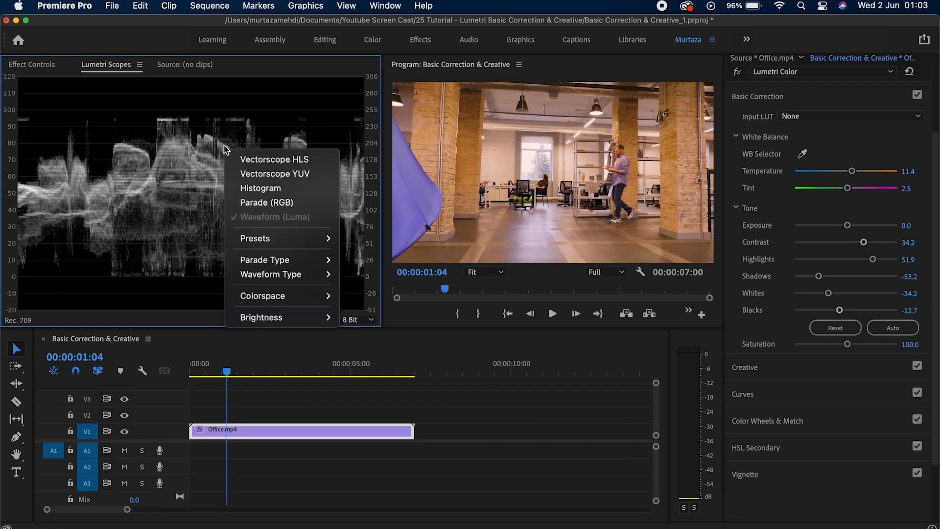
click(242, 208)
right_click(284, 158)
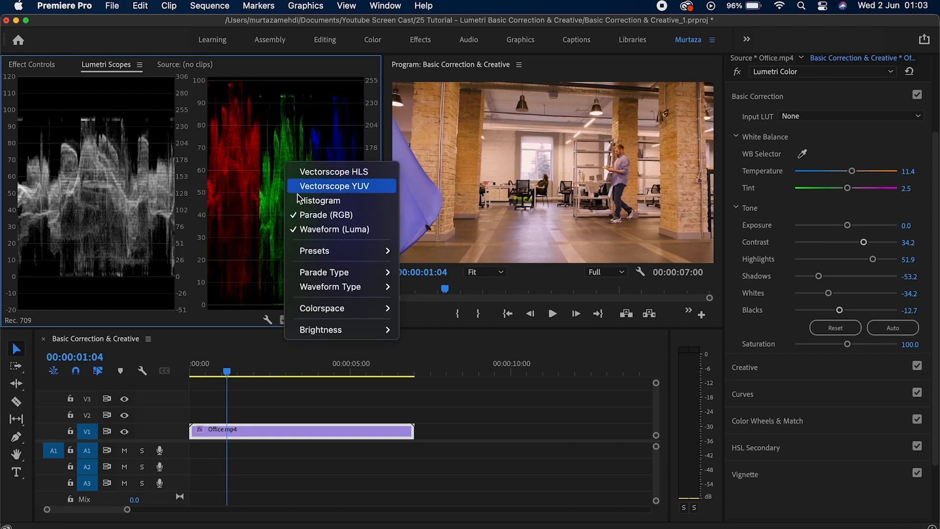
click(301, 227)
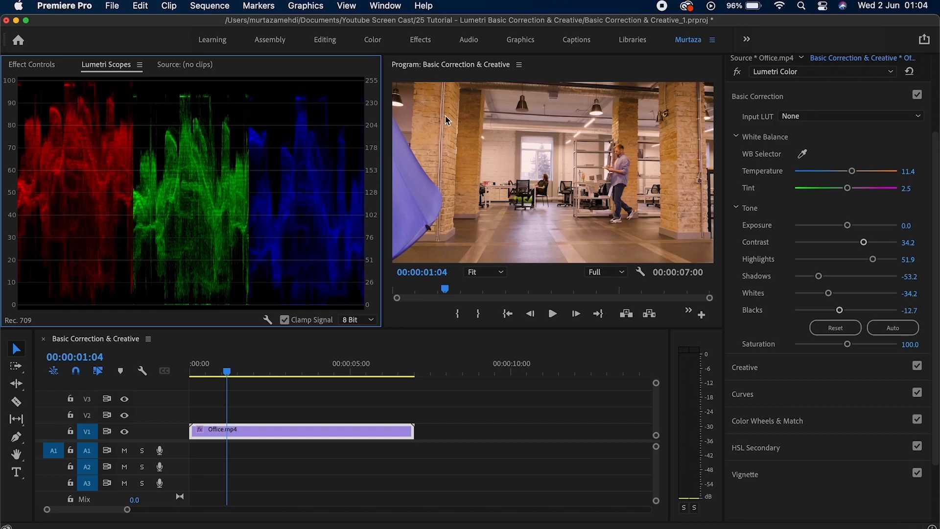
drag(852, 171, 843, 186)
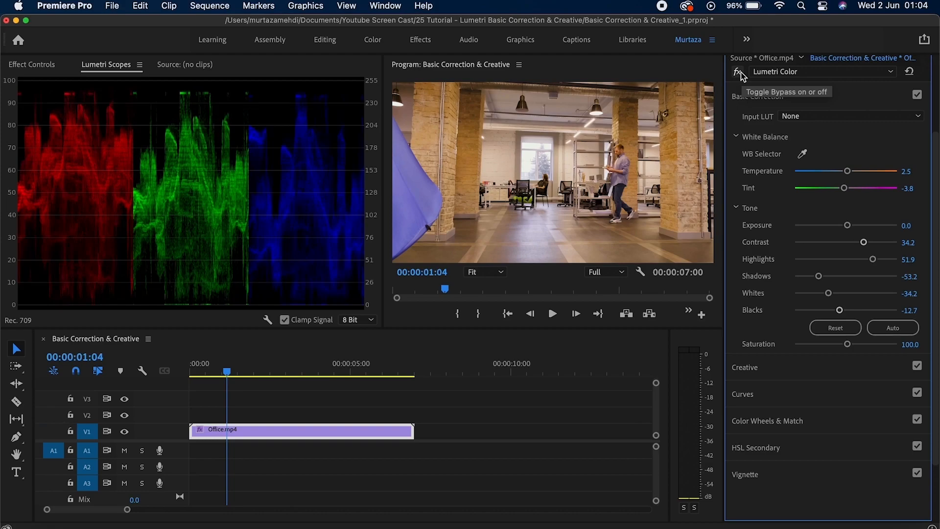
click(742, 74)
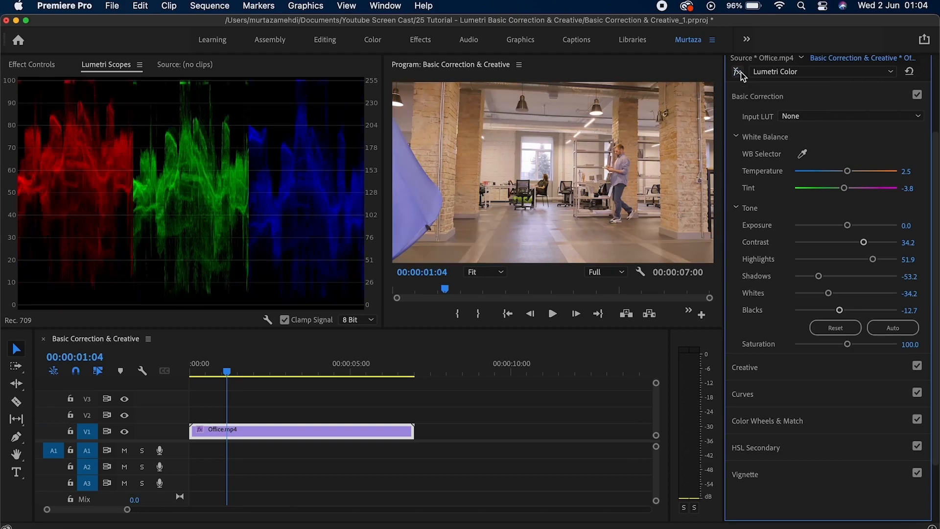
click(738, 72)
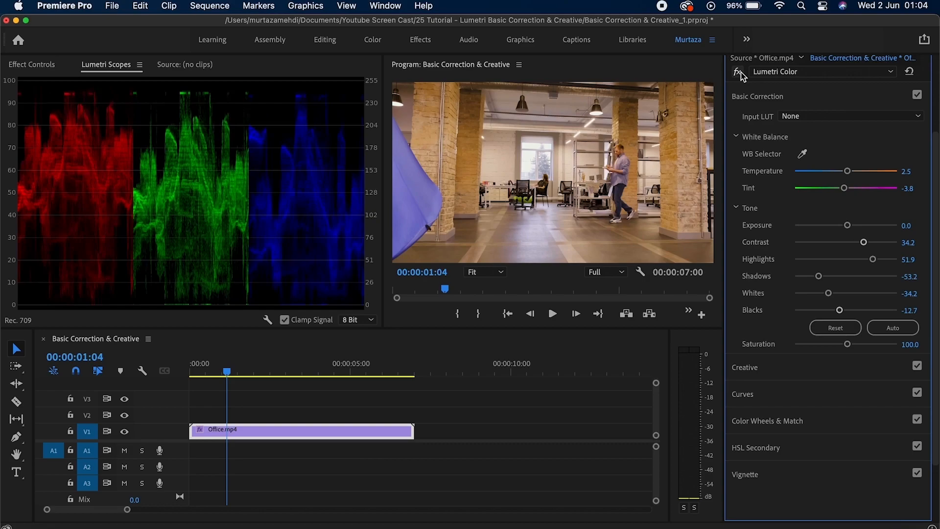
click(740, 72)
click(741, 72)
Reset the Tone values and return Tint and Temperature to 0.0.
click(835, 328)
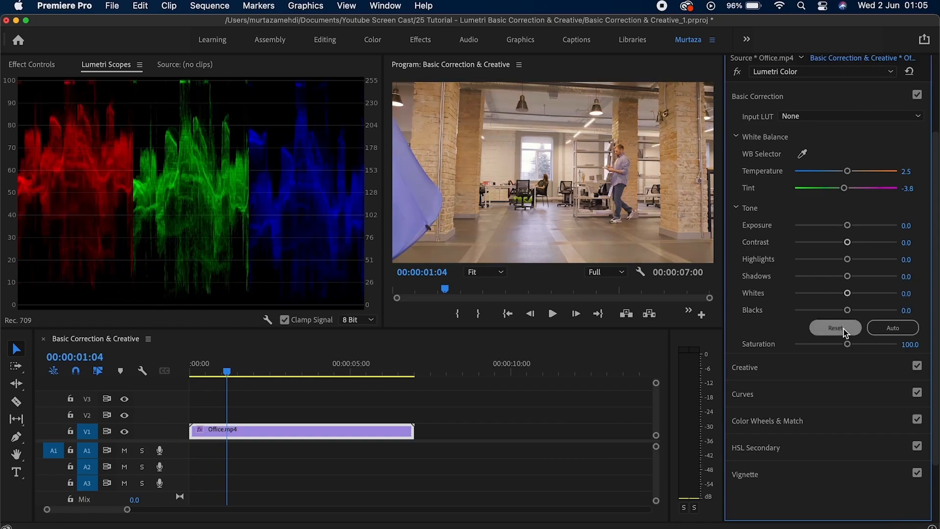
double_click(845, 189)
double_click(847, 173)
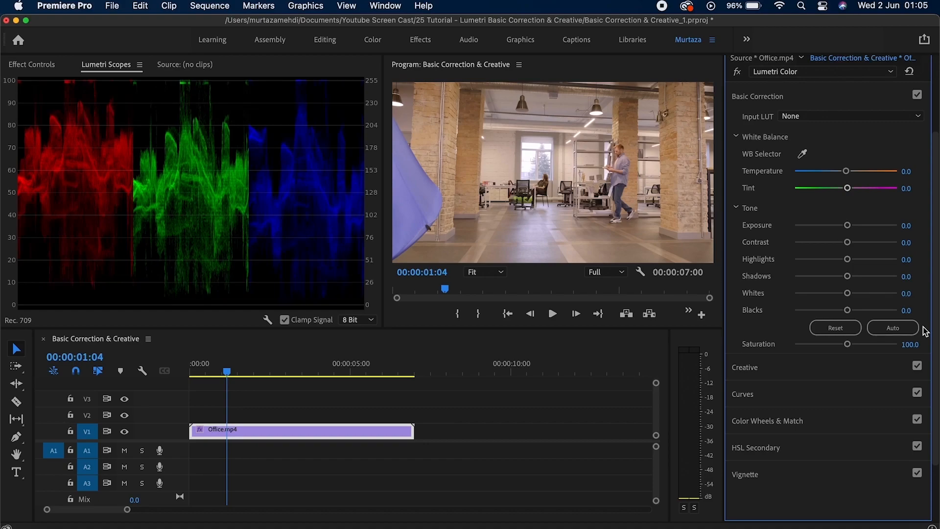
Try Auto tone, then Reset the tone values back to 0.0.
click(916, 329)
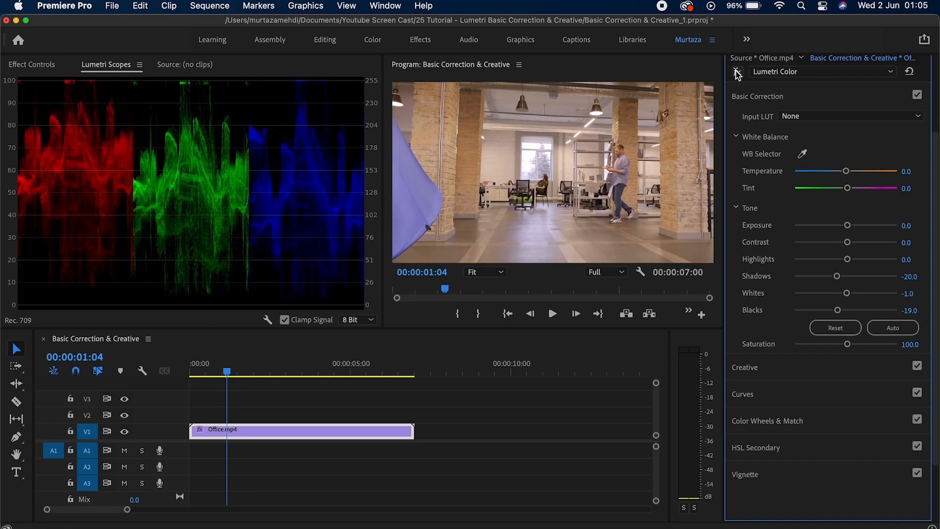
click(835, 330)
scroll(935, 335, down, 3)
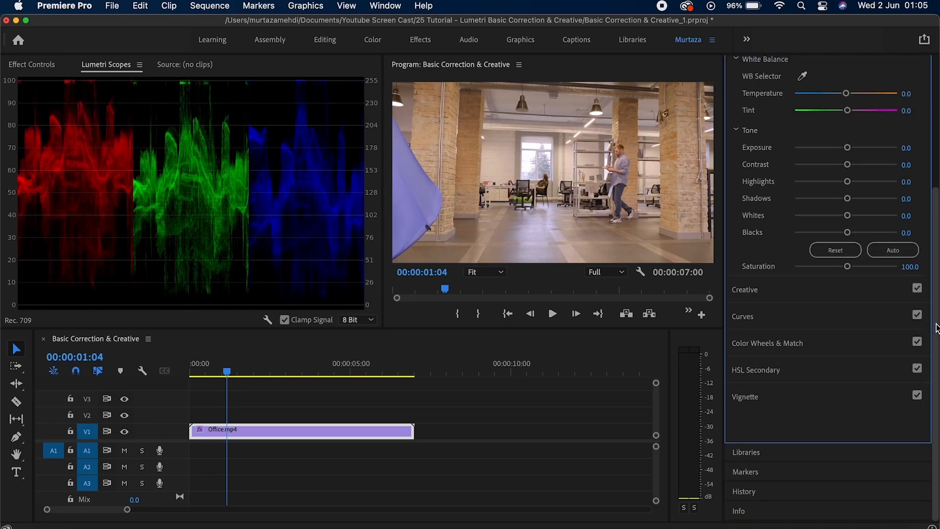
scroll(869, 301, up, 1)
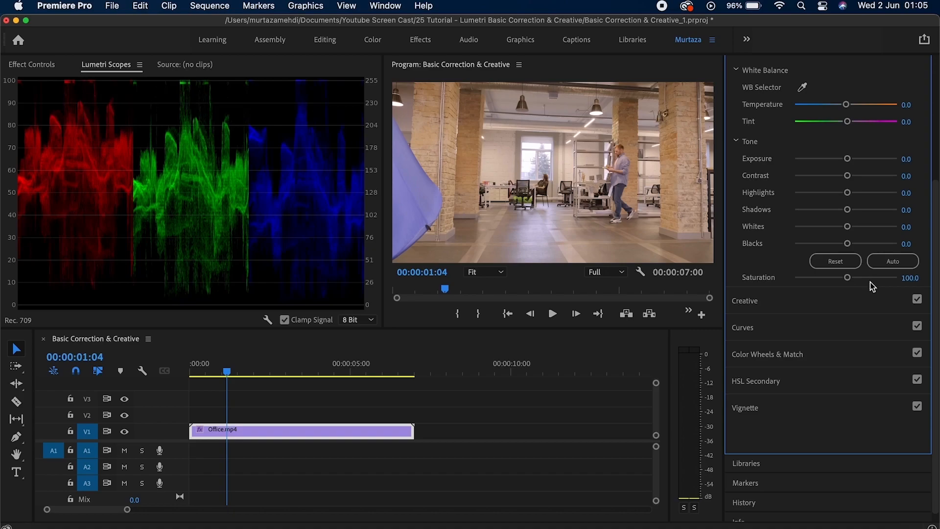
right_click(279, 203)
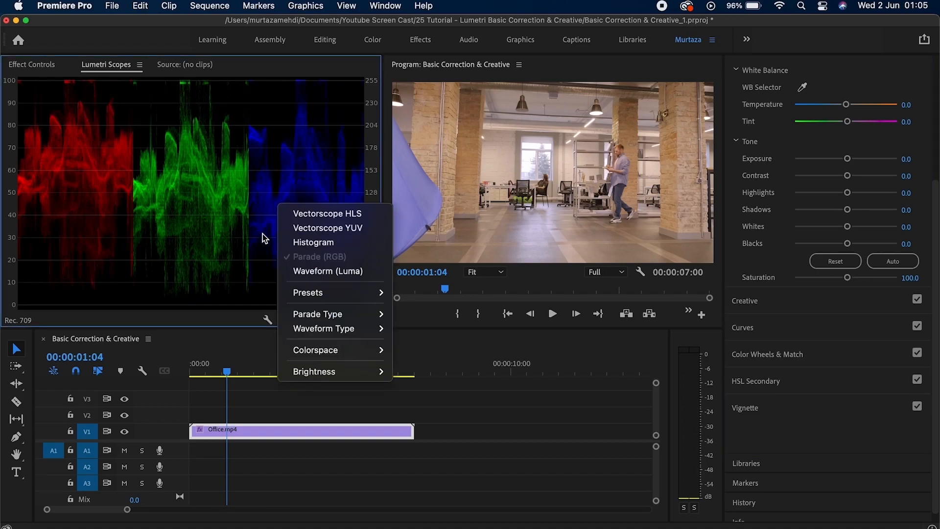
Add the Vectorscope YUV and uncheck Parade (RGB) so only the vectorscope shows.
click(305, 228)
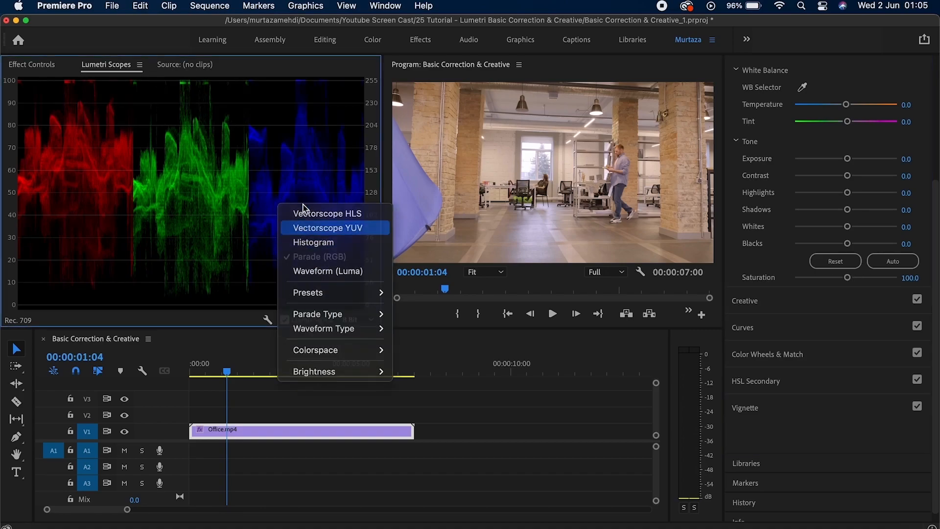
right_click(304, 188)
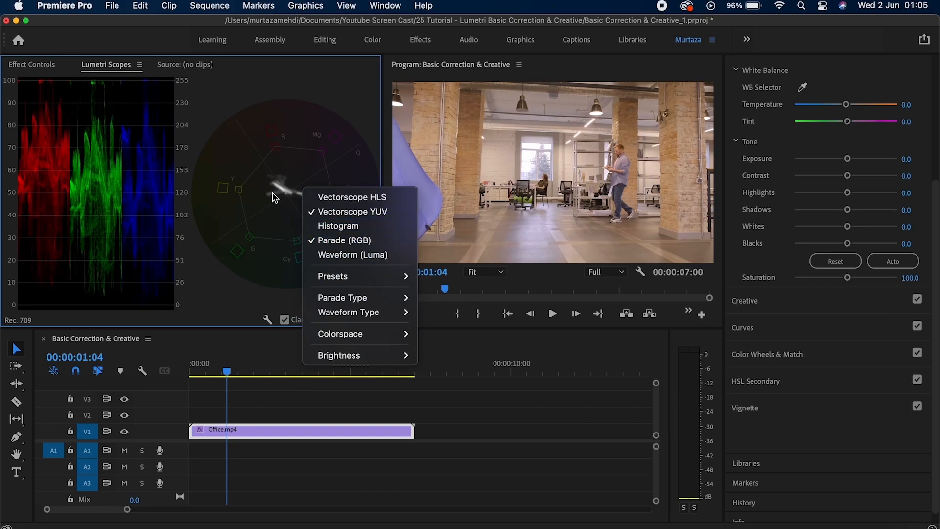
click(299, 156)
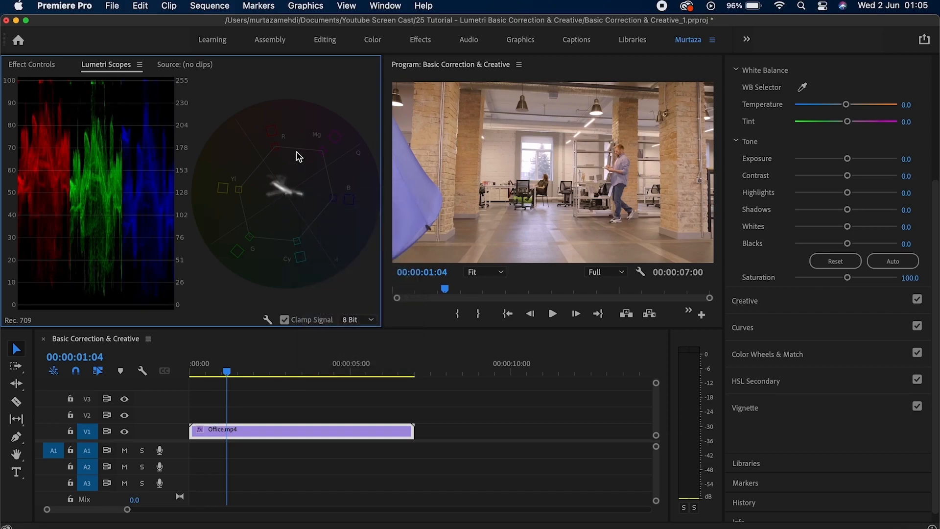
right_click(277, 187)
click(304, 239)
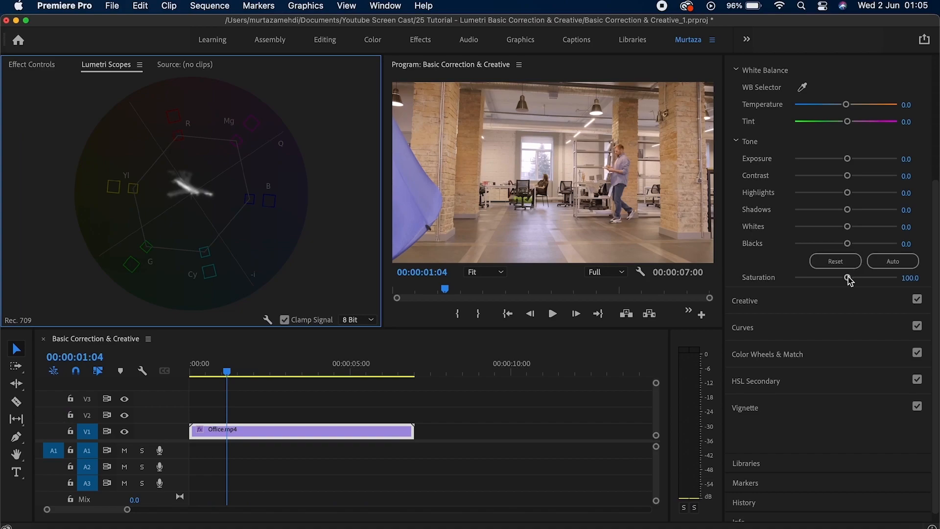
Test Saturation, reset it to 100, and collapse the Basic Correction section.
mouse_move(849, 277)
mouse_down()
mouse_move(880, 278)
mouse_move(810, 280)
mouse_move(821, 281)
mouse_up()
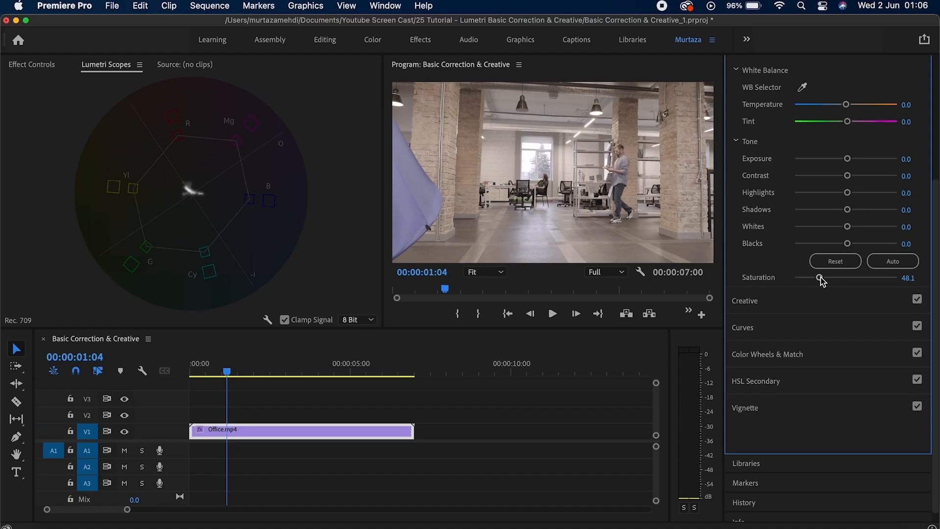
double_click(820, 279)
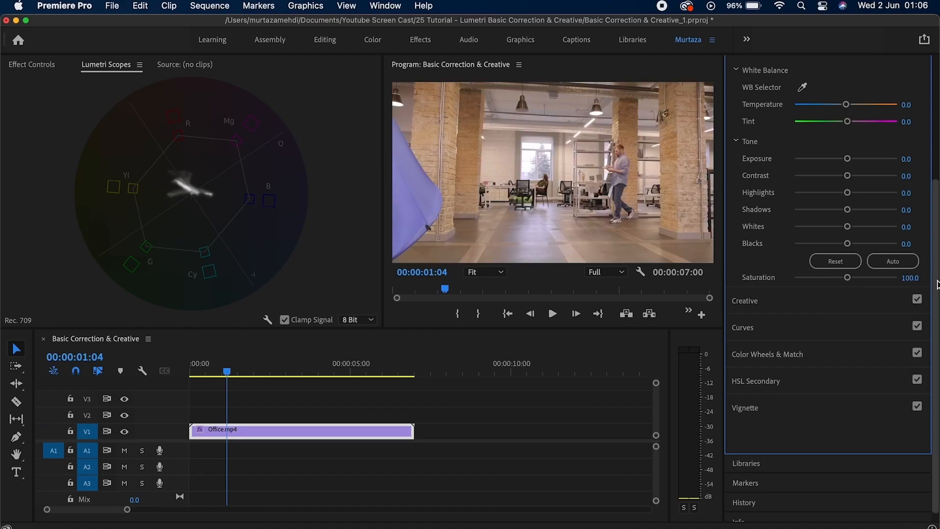
drag(936, 287, 936, 194)
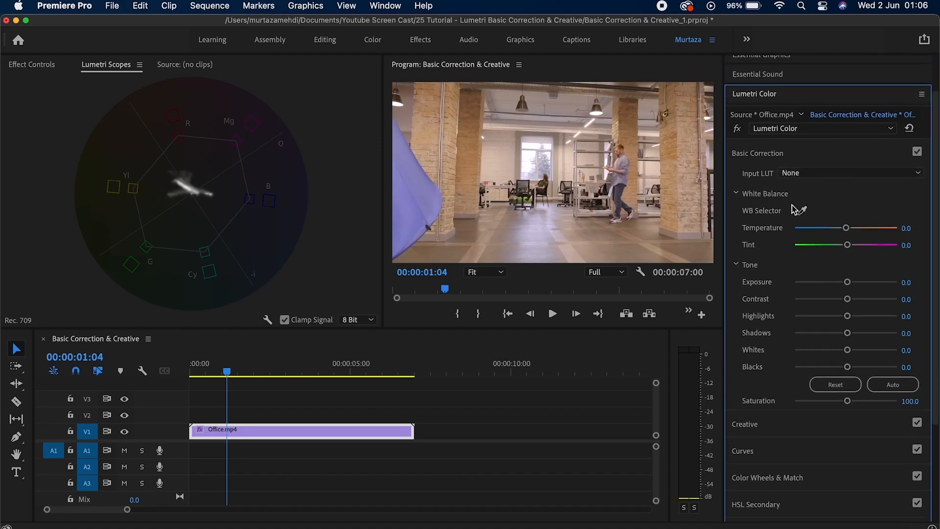
click(830, 154)
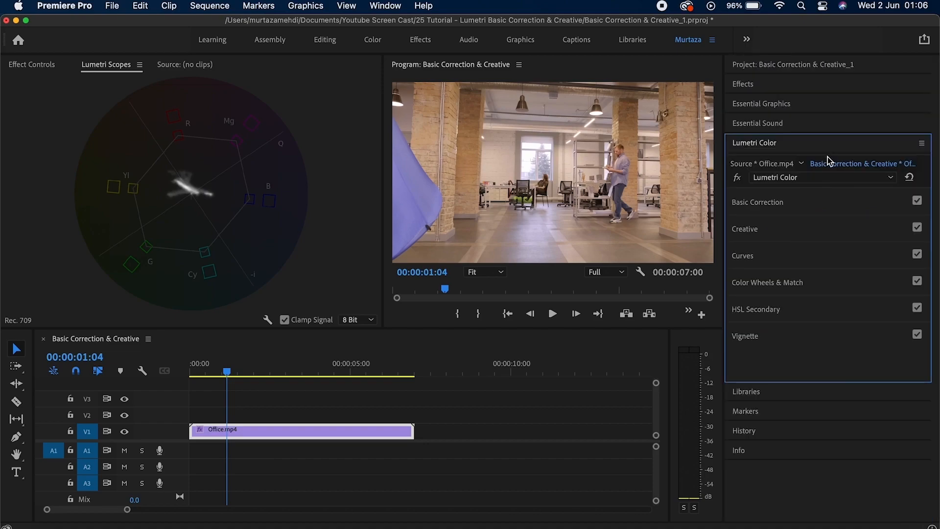
Choose SL BLUE COLD in the Creative Look list for Office.mp4, at Intensity 100.
click(800, 231)
drag(936, 238, 936, 298)
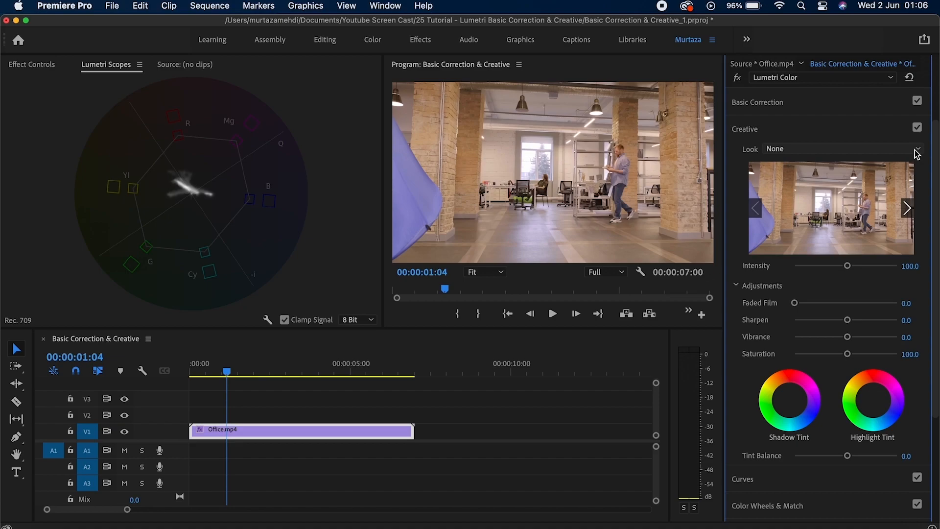
click(917, 151)
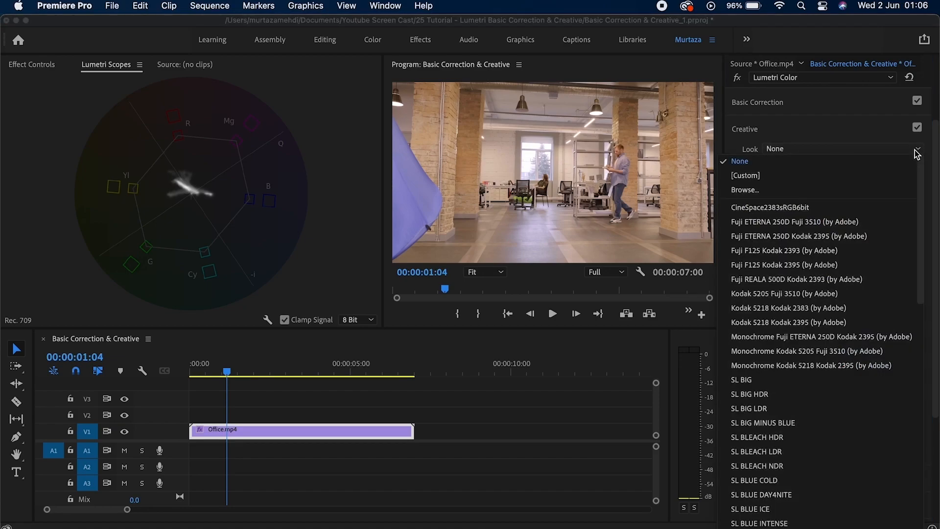
click(917, 154)
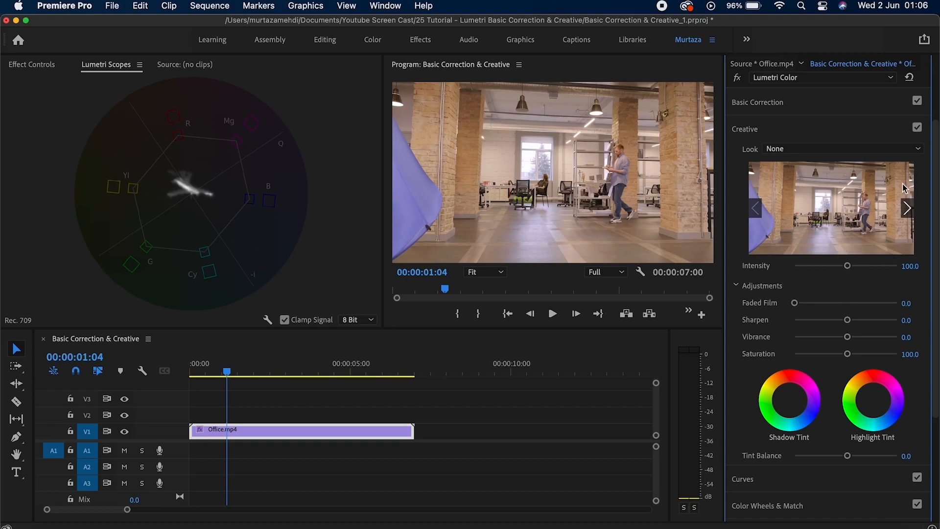
click(918, 149)
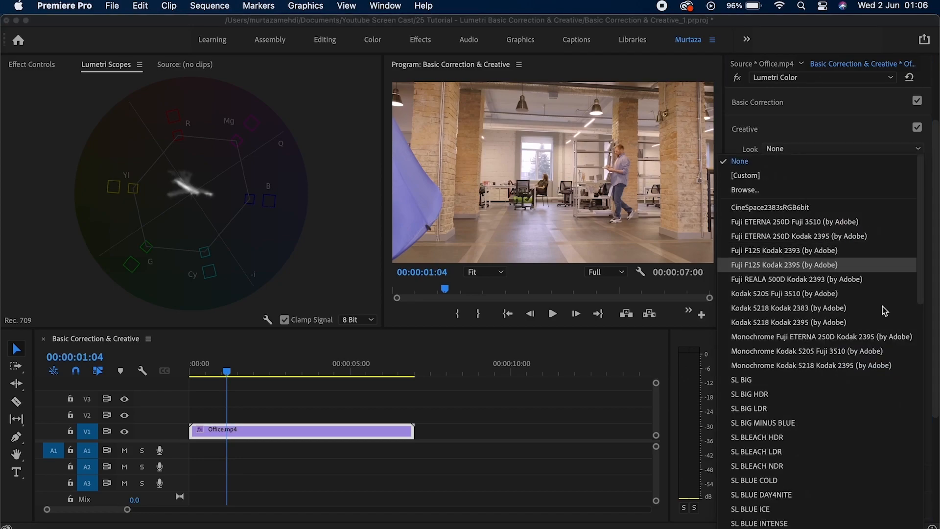
drag(921, 278, 919, 318)
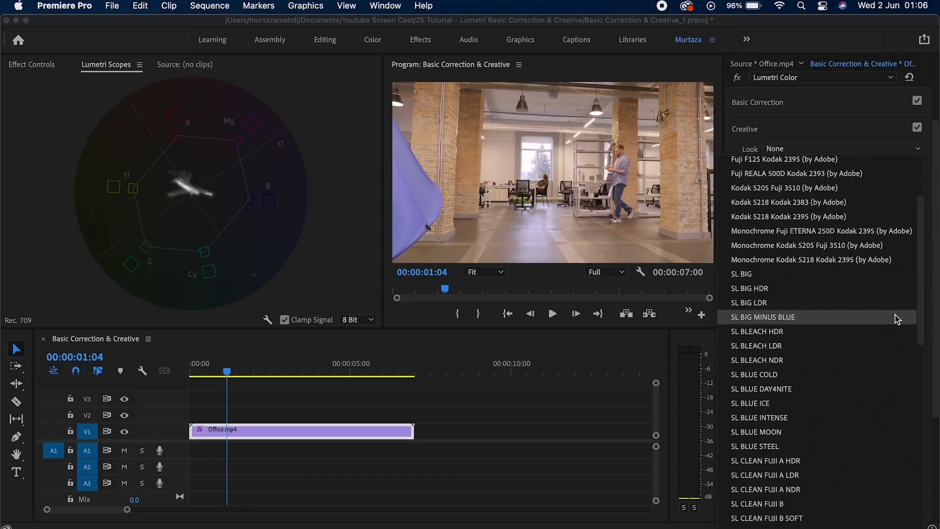
click(775, 375)
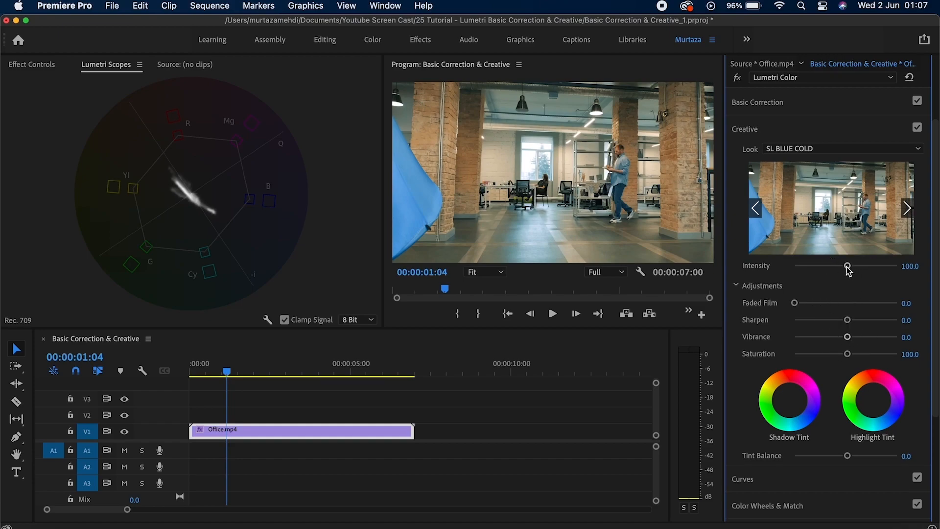
drag(849, 271, 794, 269)
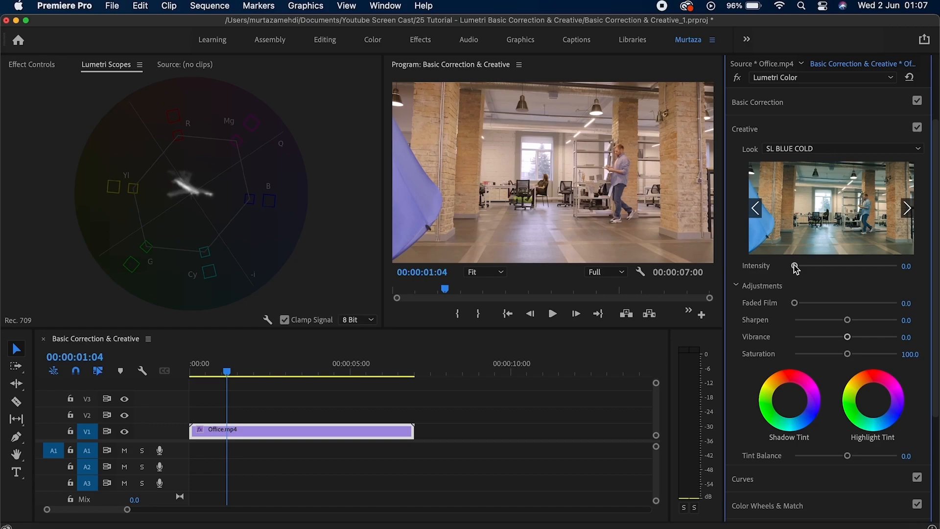
drag(796, 268, 847, 268)
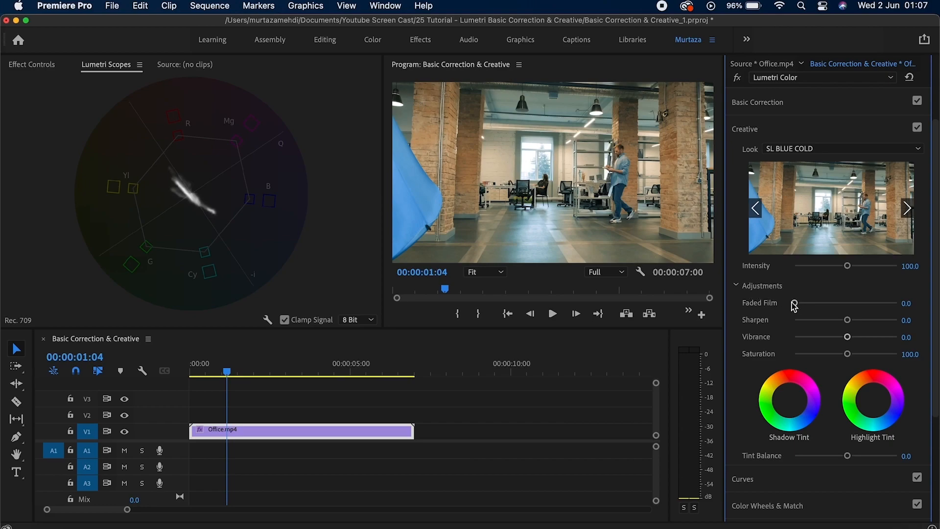
drag(796, 306, 904, 307)
double_click(899, 304)
drag(851, 324, 850, 324)
mouse_move(848, 322)
mouse_down()
mouse_move(830, 322)
mouse_move(901, 321)
mouse_move(835, 322)
mouse_move(802, 336)
mouse_up()
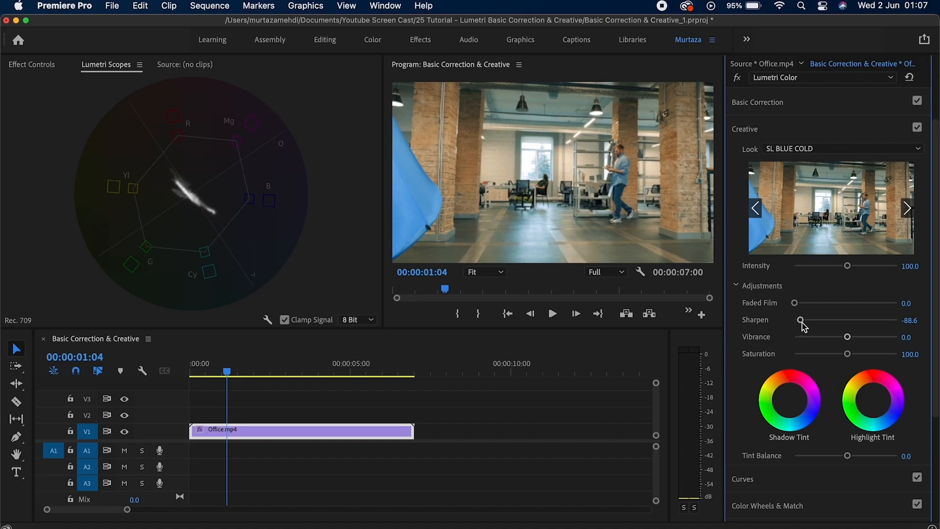
double_click(803, 322)
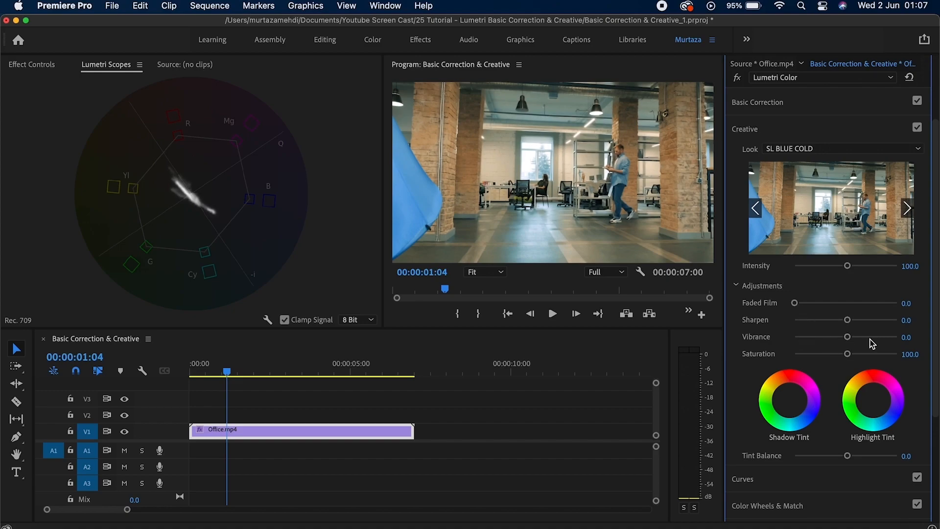
scroll(935, 355, down, 1)
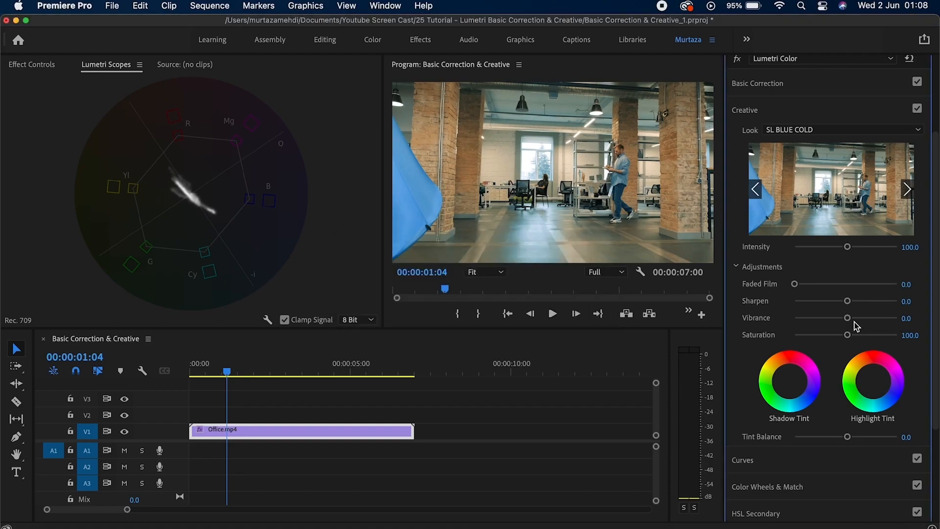
drag(849, 336, 914, 336)
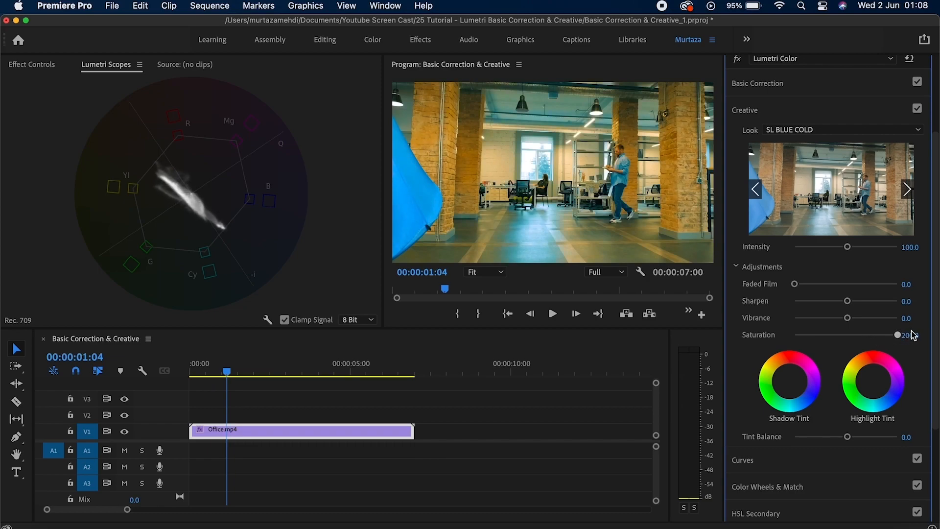
double_click(897, 336)
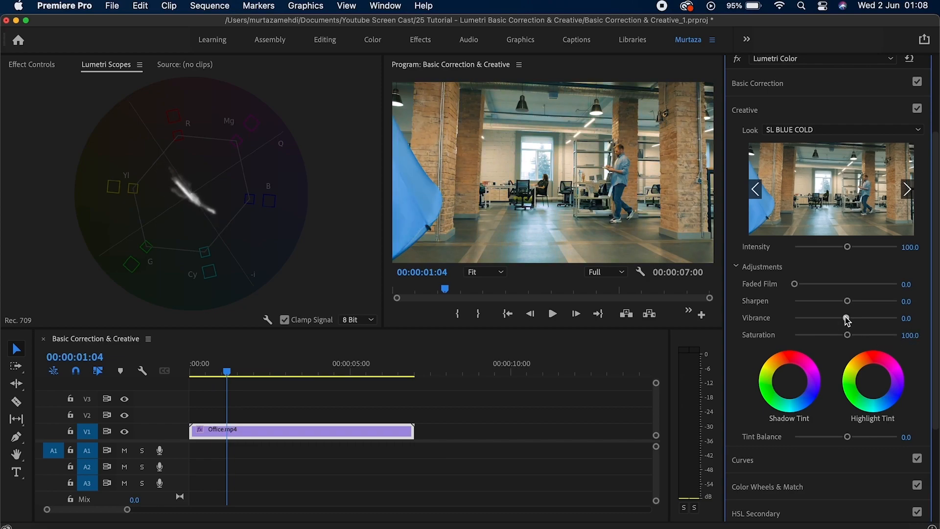
mouse_move(847, 318)
mouse_down()
mouse_move(900, 319)
mouse_move(850, 336)
mouse_move(882, 338)
mouse_up()
double_click(885, 319)
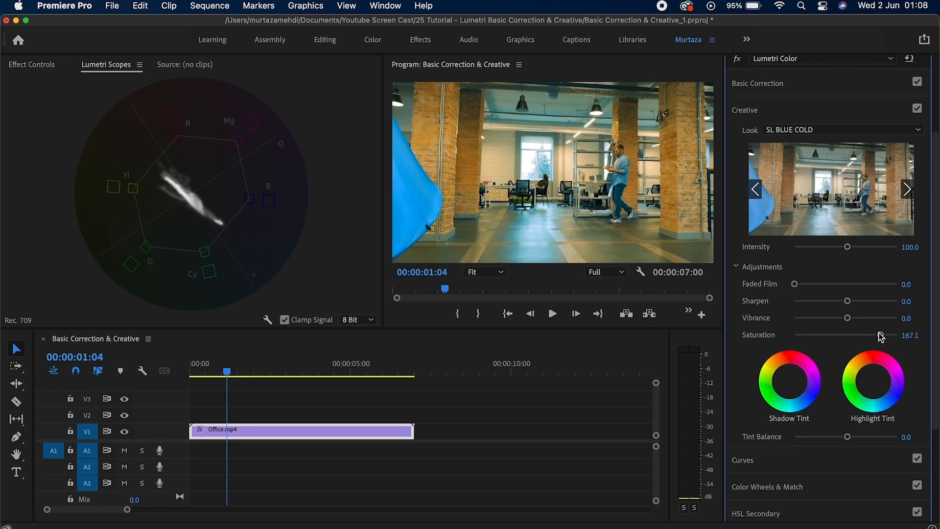
double_click(881, 338)
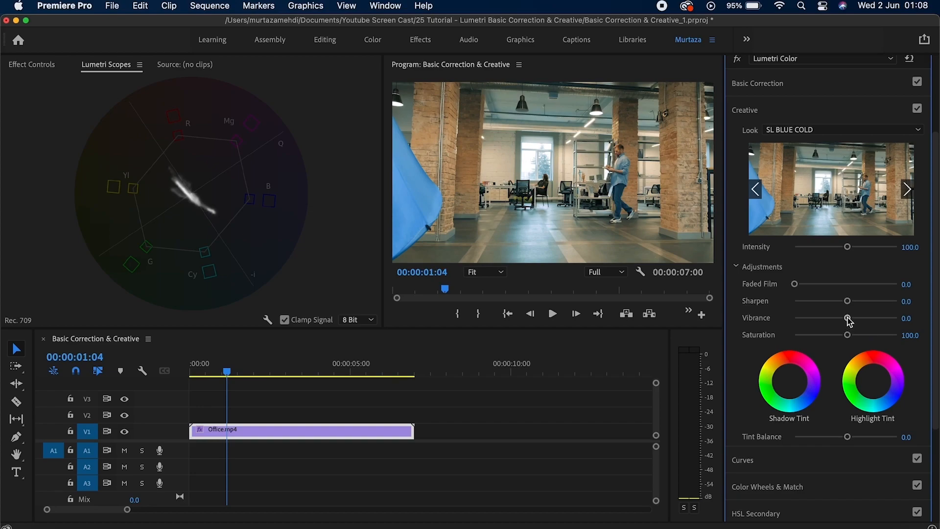
drag(847, 318, 888, 320)
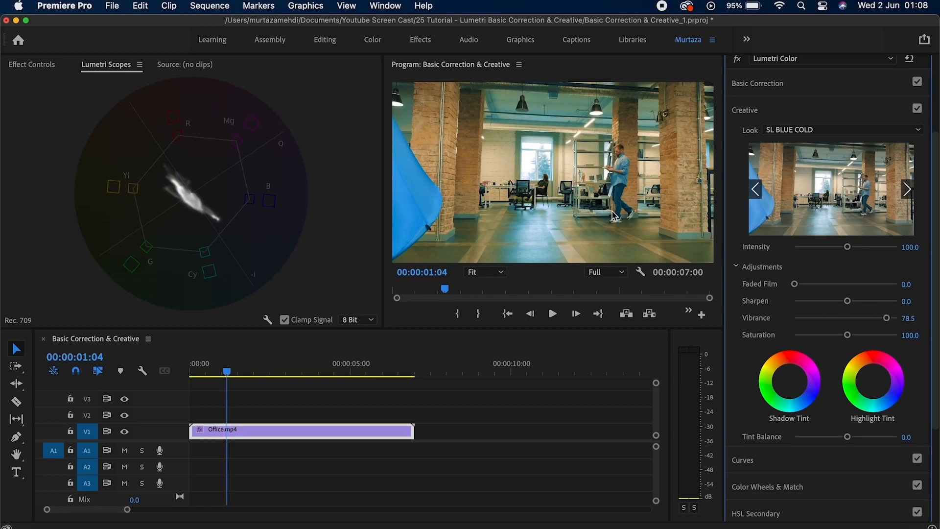
double_click(887, 319)
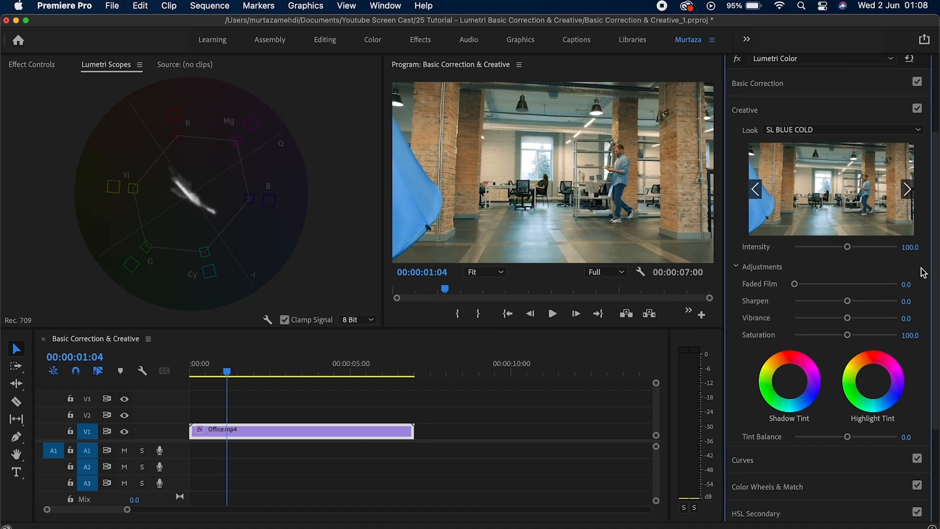
scroll(933, 272, down, 4)
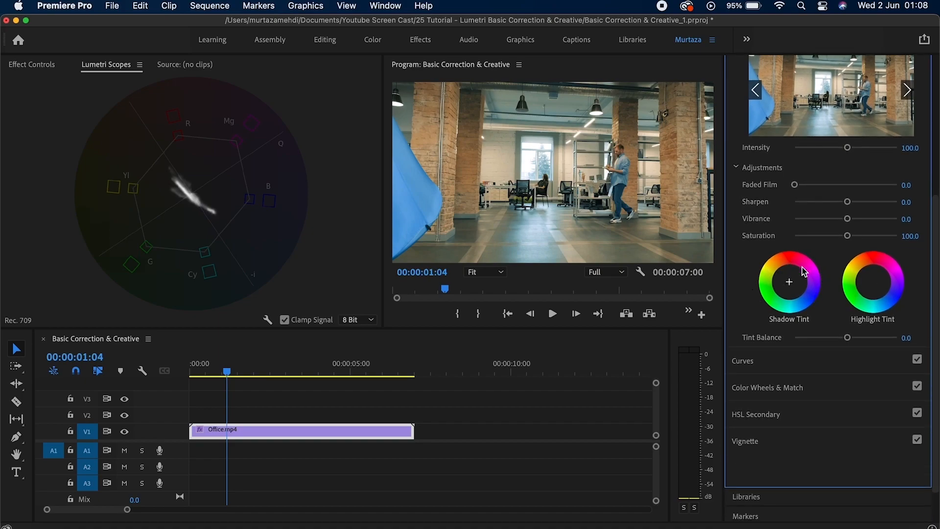
click(792, 286)
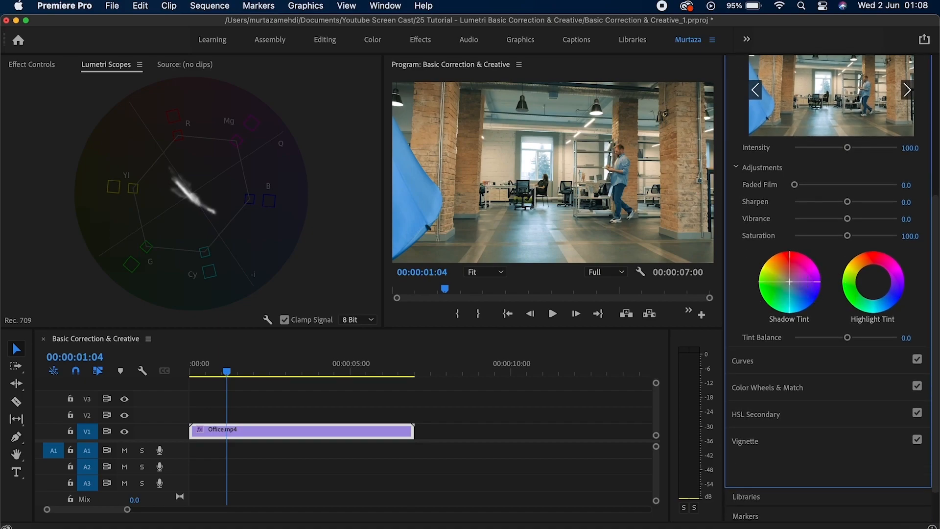
drag(789, 283, 794, 287)
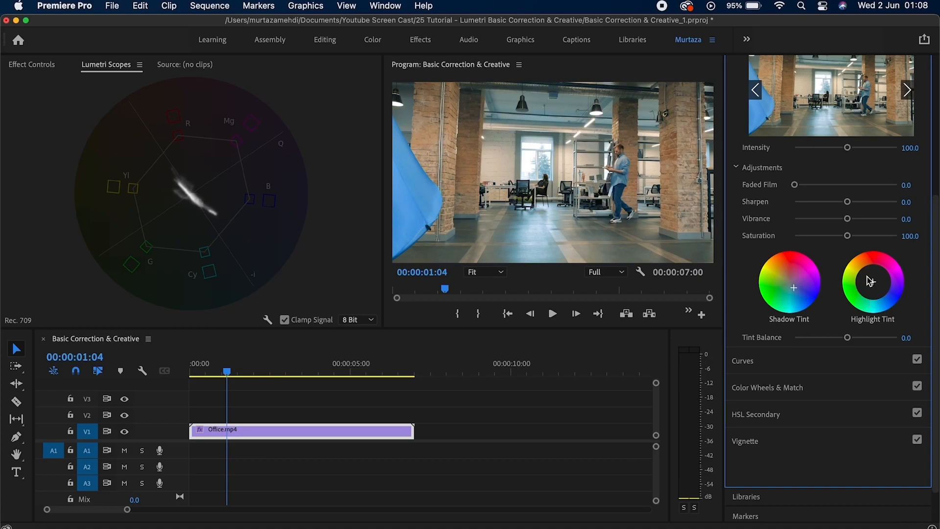
drag(873, 282, 879, 275)
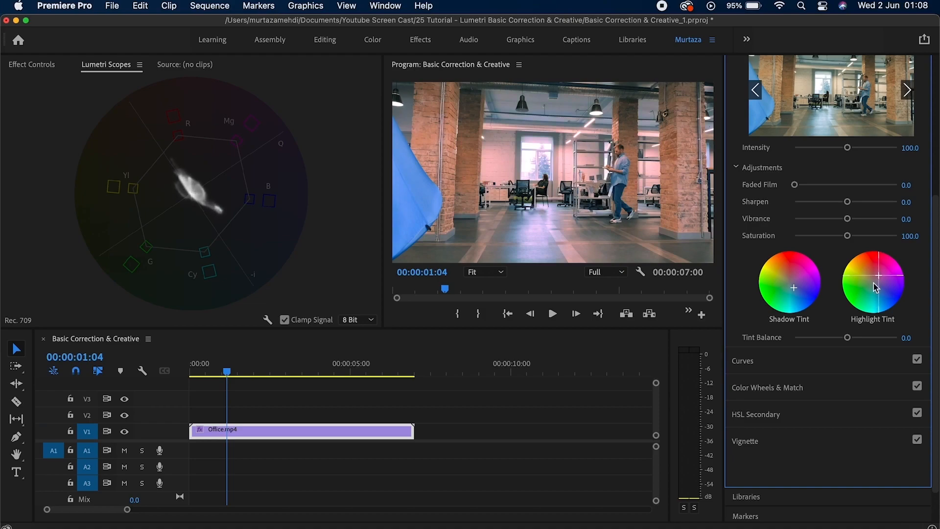
mouse_move(847, 338)
mouse_down()
mouse_move(826, 341)
mouse_move(875, 341)
mouse_move(794, 341)
mouse_move(854, 345)
mouse_up()
double_click(854, 339)
double_click(880, 281)
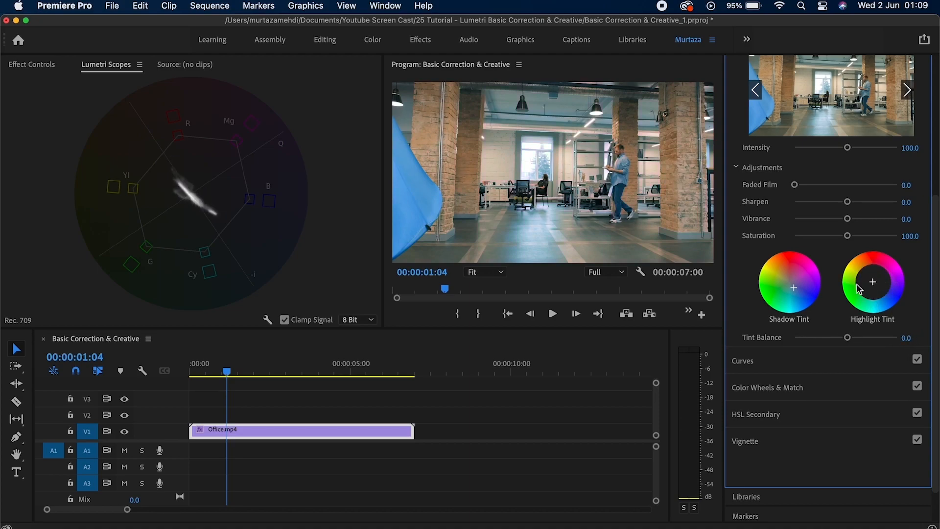
double_click(795, 292)
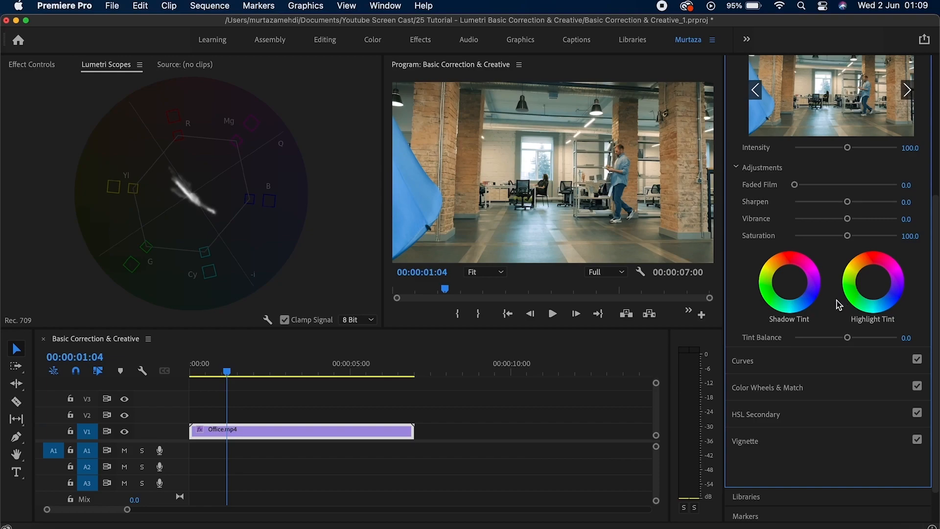
scroll(828, 338, up, 3)
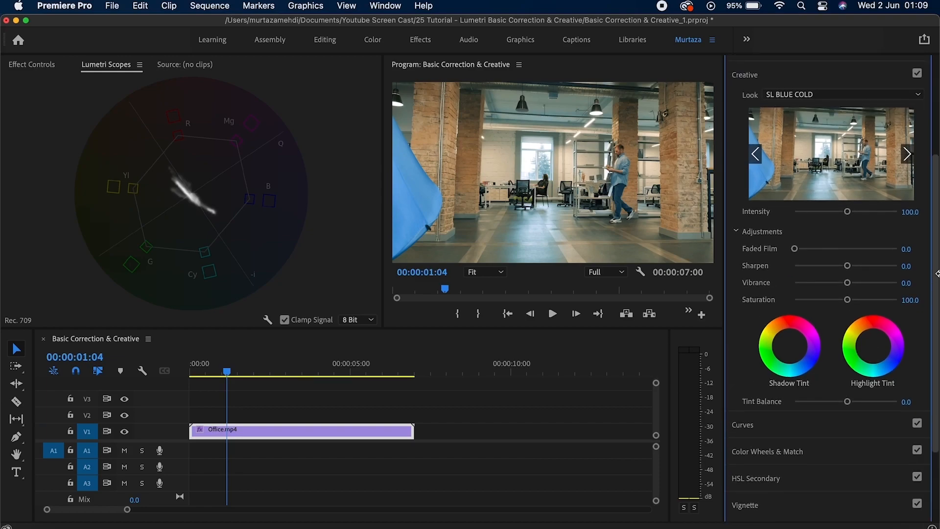
Scroll down in the Hue Saturation Curves project to reach the Flat Footage clip's Lumetri settings.
scroll(804, 372, down, 3)
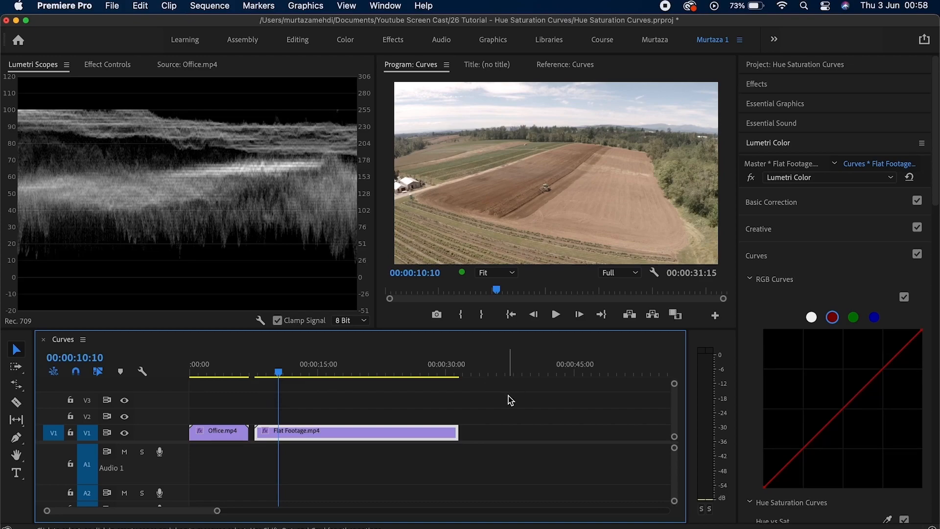
Expand Basic Correction in Lumetri Color for Flat Footage.mp4, showing its 0.0 values.
click(780, 200)
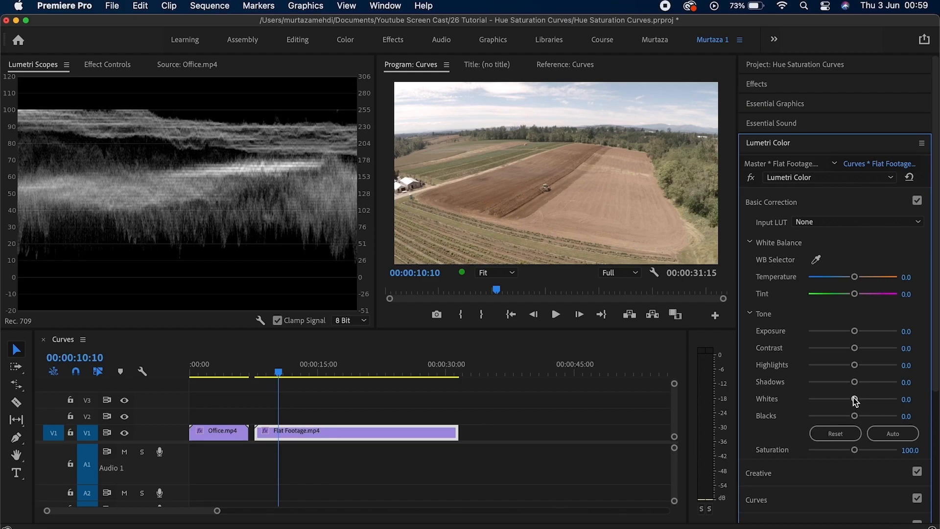
Lower Whites slightly, then set Blacks -13.9, Shadows -44.5, Contrast 35.8, Exposure -0.2, Temperature 9.5.
drag(856, 401, 852, 403)
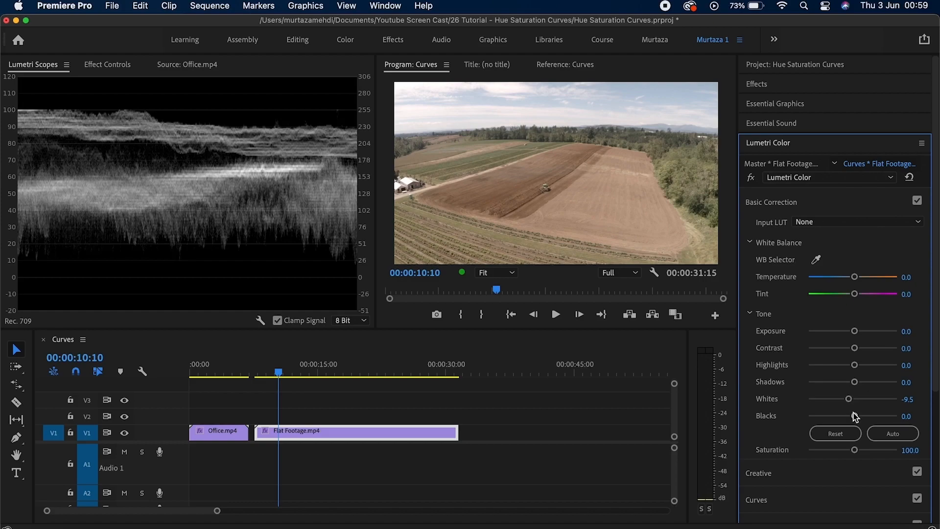
drag(855, 417, 847, 416)
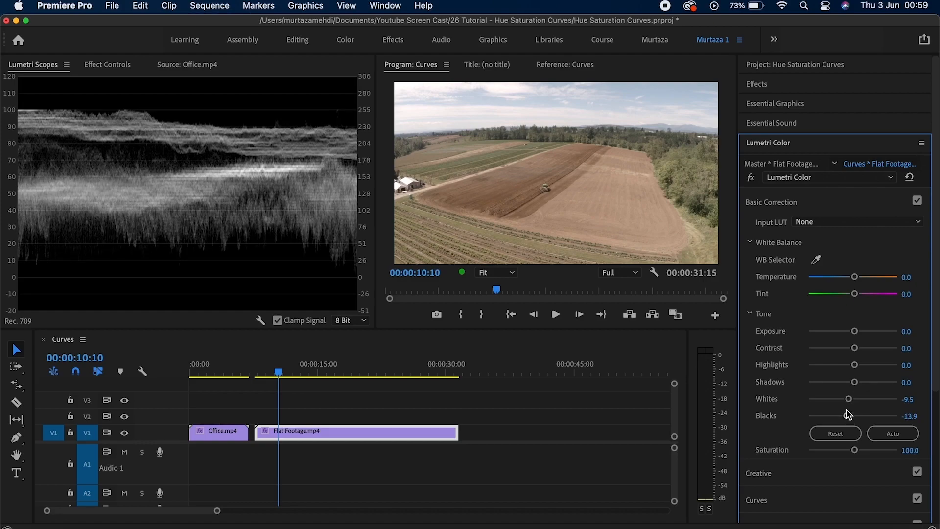
drag(855, 382, 834, 386)
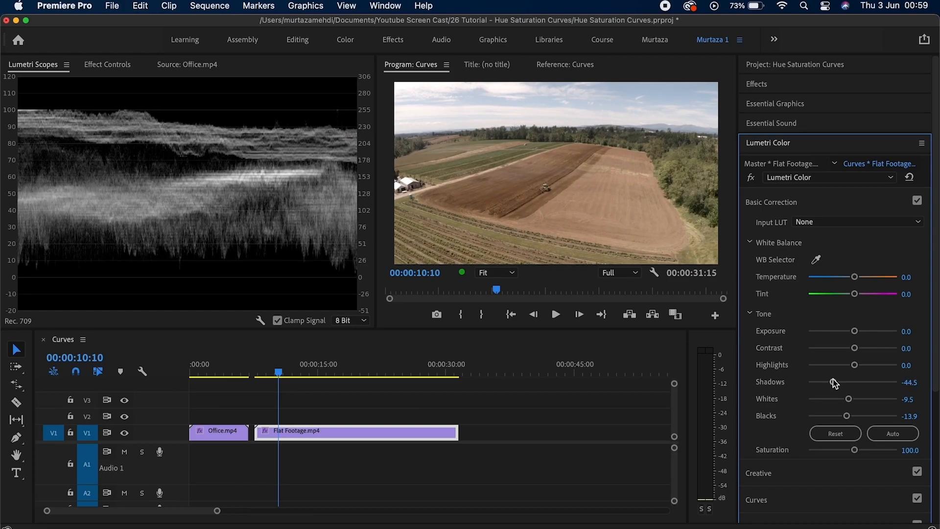
mouse_move(855, 348)
mouse_down()
mouse_move(871, 351)
mouse_move(857, 366)
mouse_up()
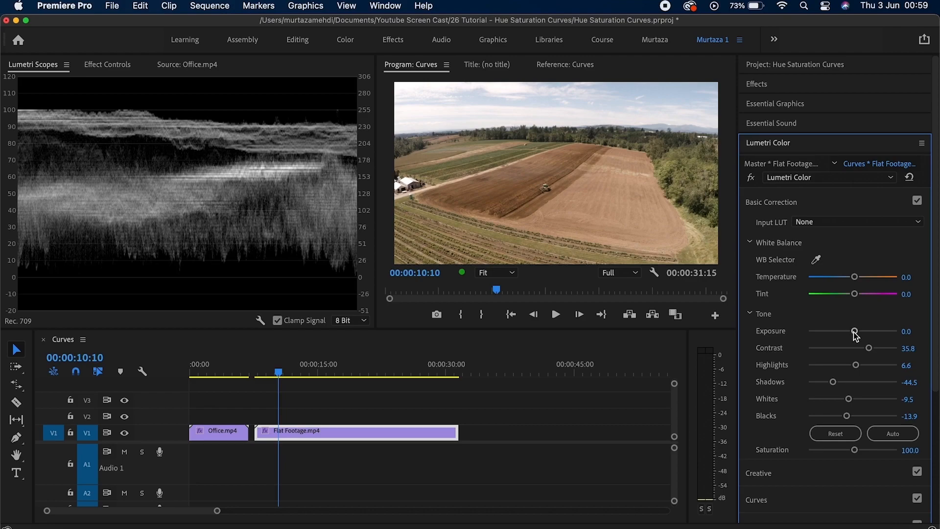
drag(855, 333, 851, 336)
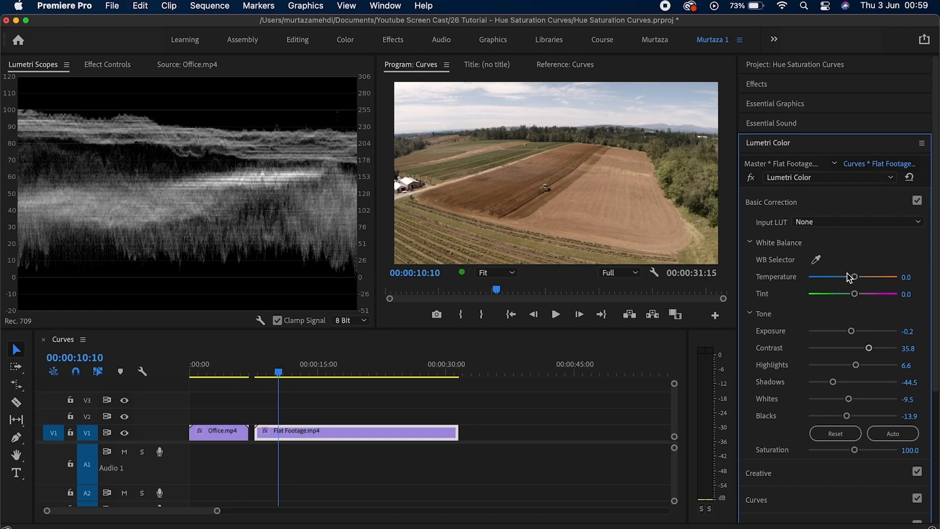
mouse_move(854, 277)
mouse_down()
mouse_move(855, 295)
mouse_move(847, 294)
mouse_up()
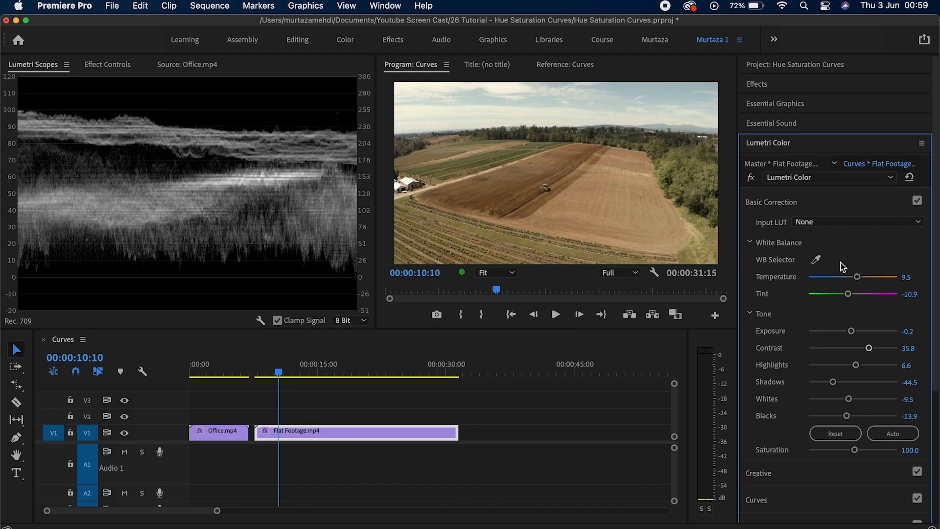
Turn the Lumetri effect off and back on to compare Flat Footage with and without its grade.
click(755, 180)
click(754, 180)
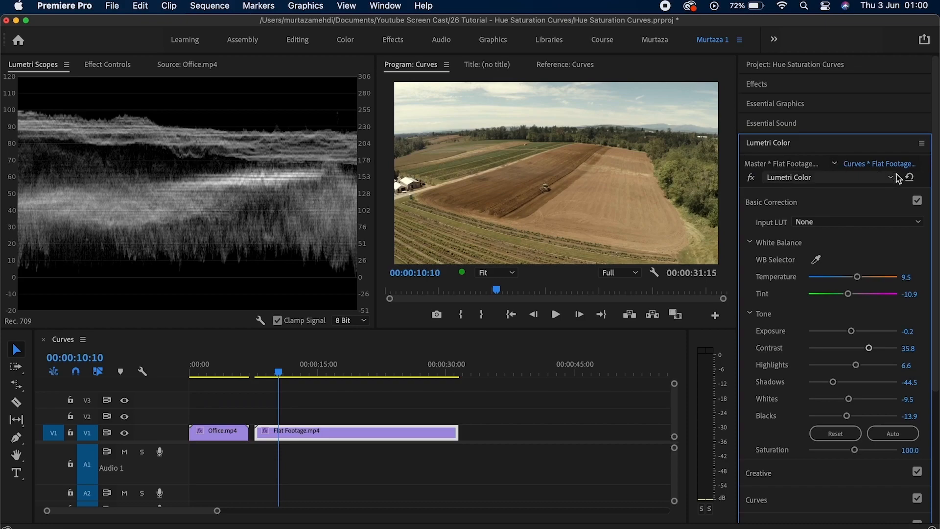
click(909, 177)
click(847, 147)
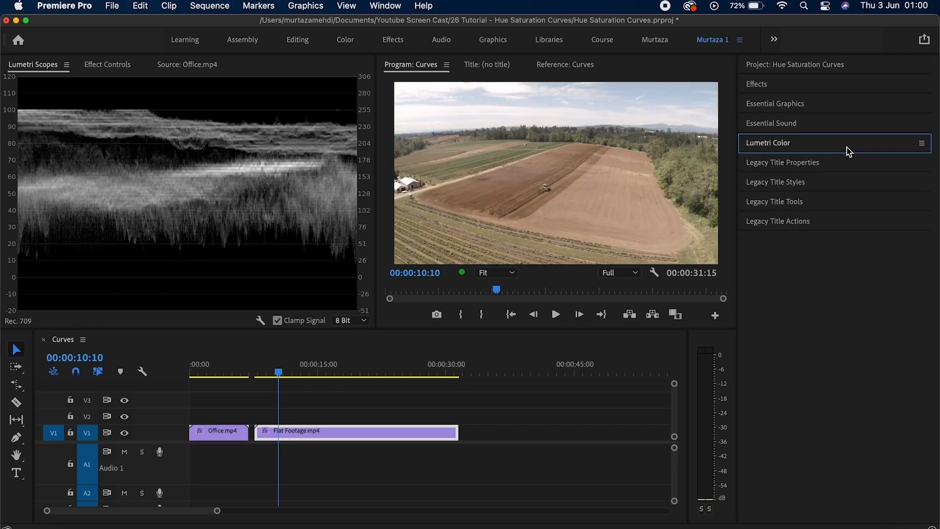
click(849, 149)
Swap Basic Correction for the Curves section and select the master white RGB curve.
click(794, 203)
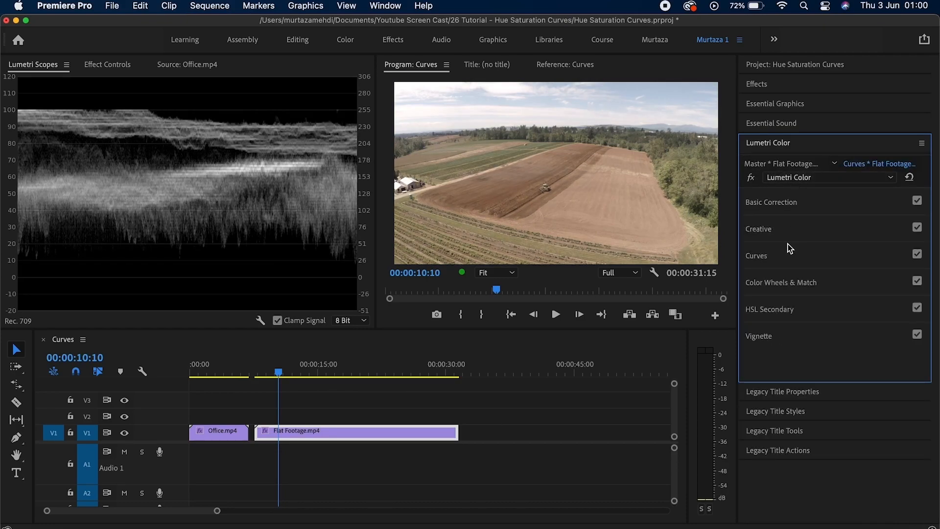
click(787, 245)
drag(936, 196, 936, 257)
click(812, 149)
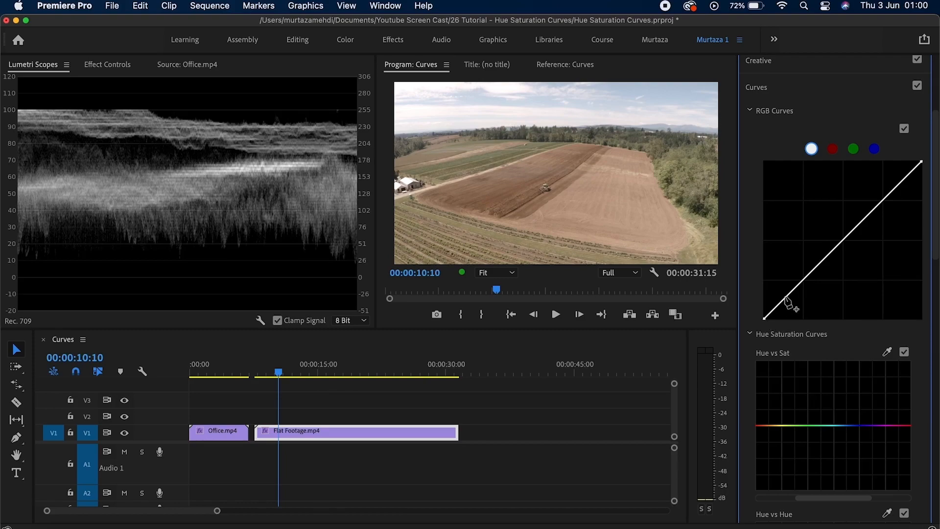
click(843, 240)
drag(842, 242, 838, 236)
double_click(839, 237)
drag(765, 321, 766, 157)
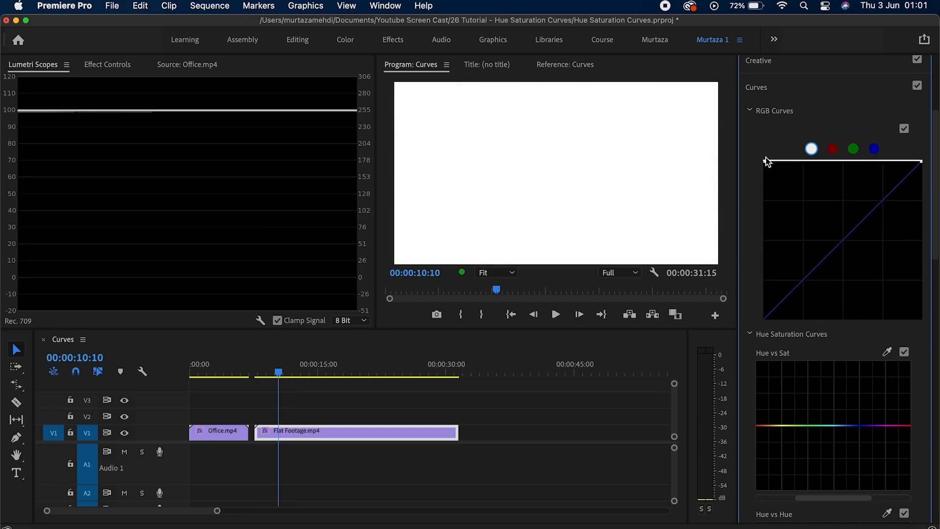
double_click(765, 162)
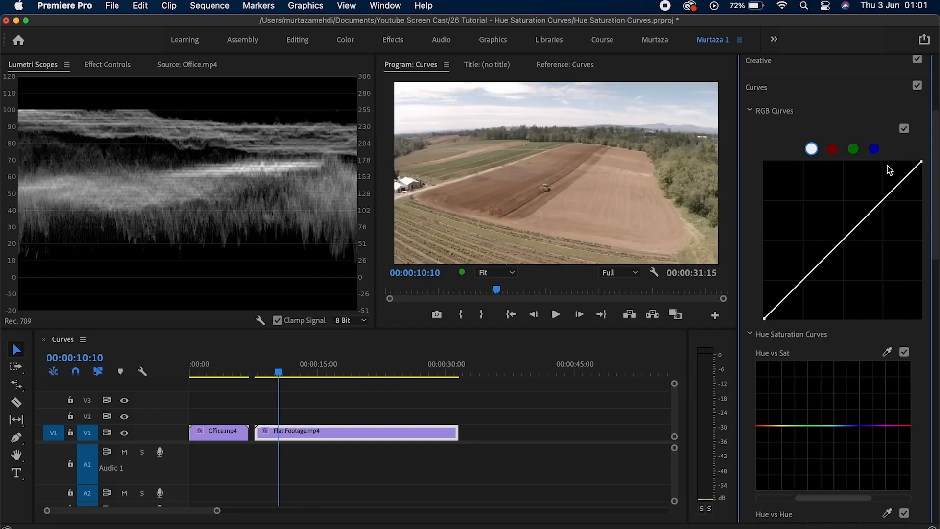
drag(922, 164, 924, 323)
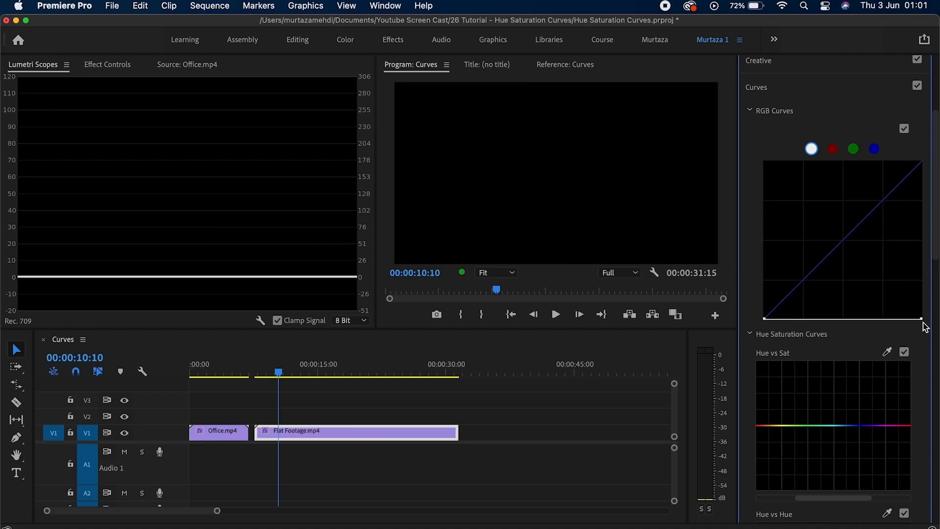
double_click(924, 323)
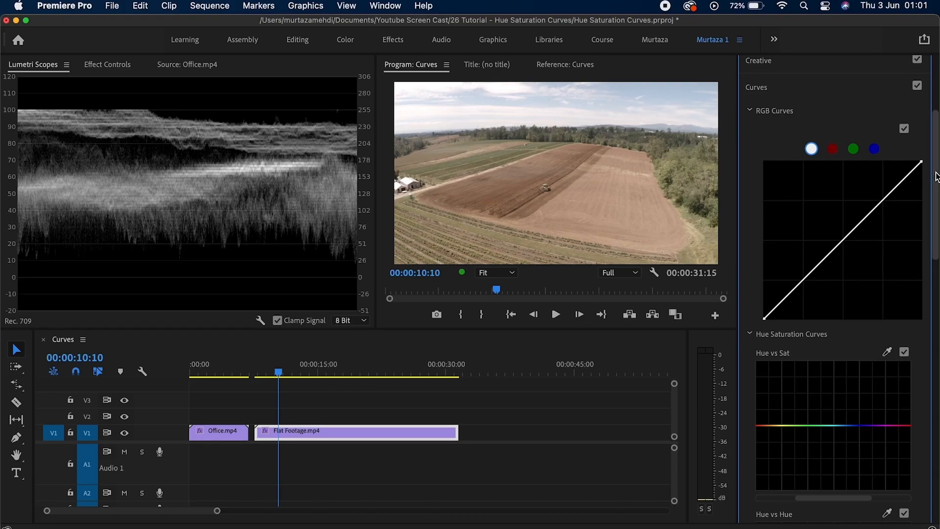
Darken Flat Footage's master curve: lower the white point, move the black point in, sag the midtones.
drag(922, 165, 923, 182)
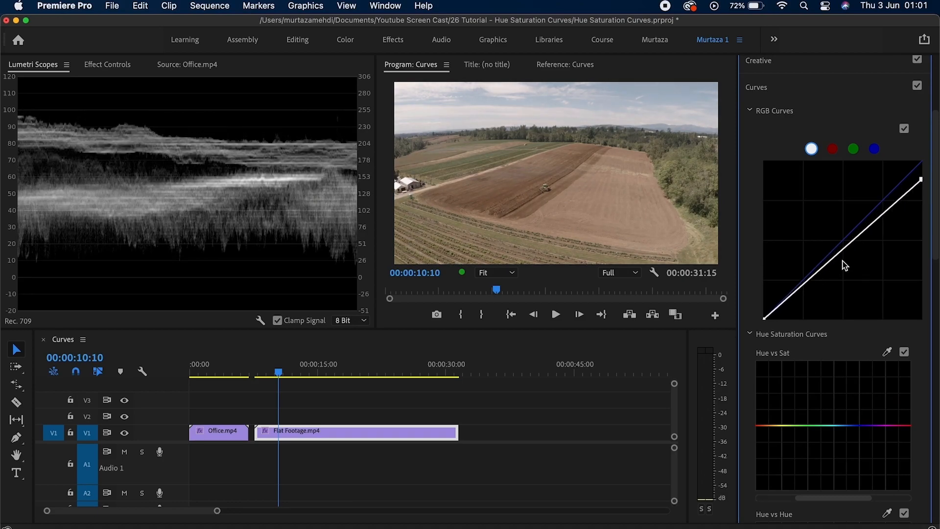
drag(765, 319, 783, 319)
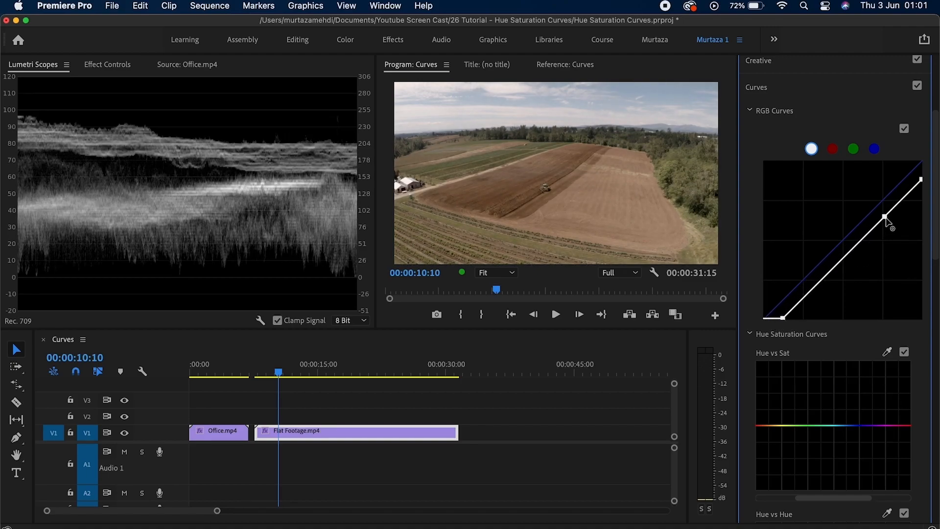
drag(886, 216, 888, 220)
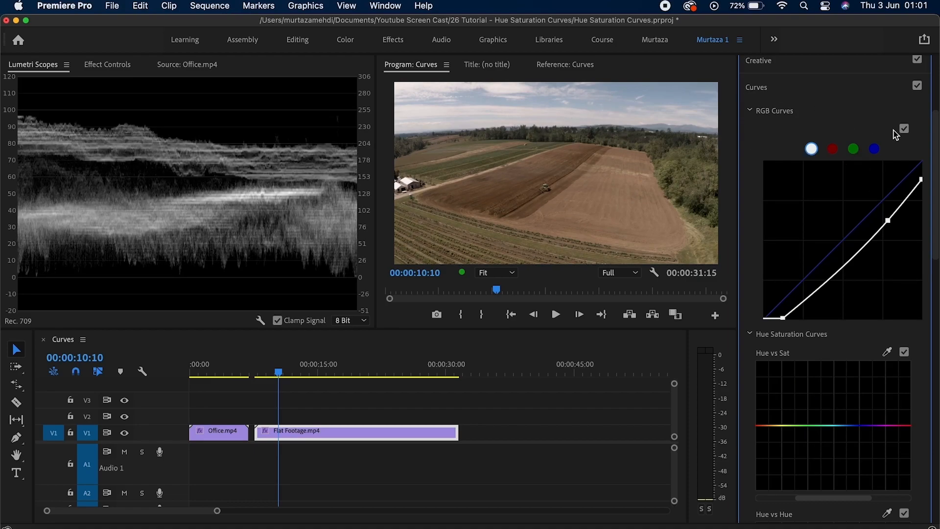
scroll(894, 131, up, 3)
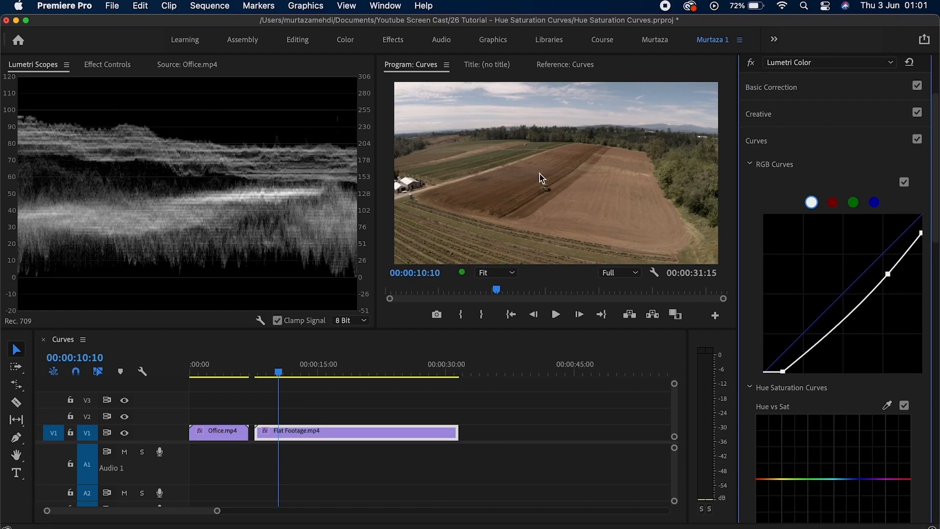
Compare the grade with bypass on and off, then move the playhead to Office.mp4 at 00:00:02:15.
click(750, 63)
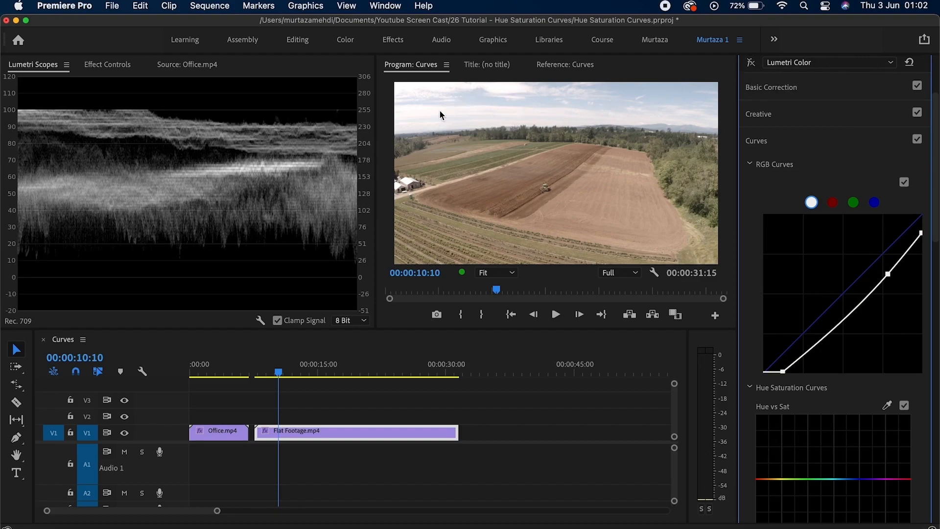
click(751, 63)
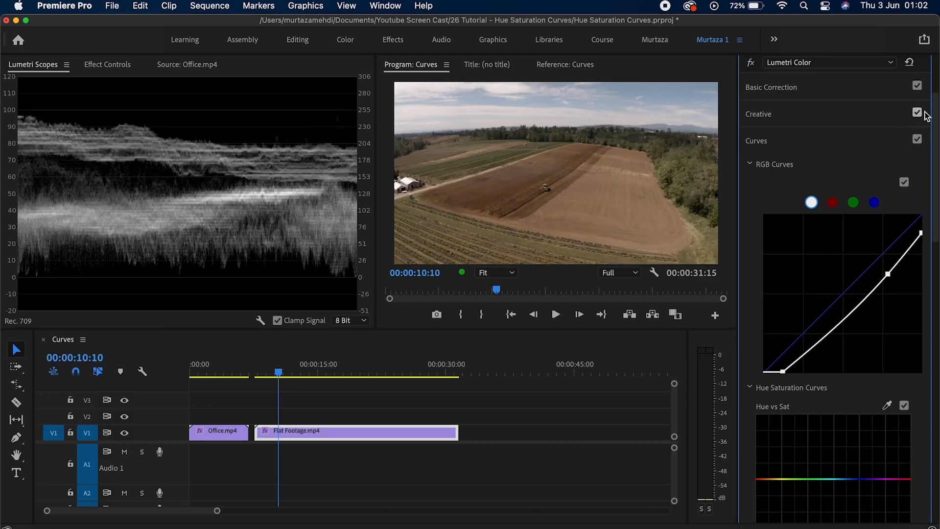
drag(278, 371, 214, 371)
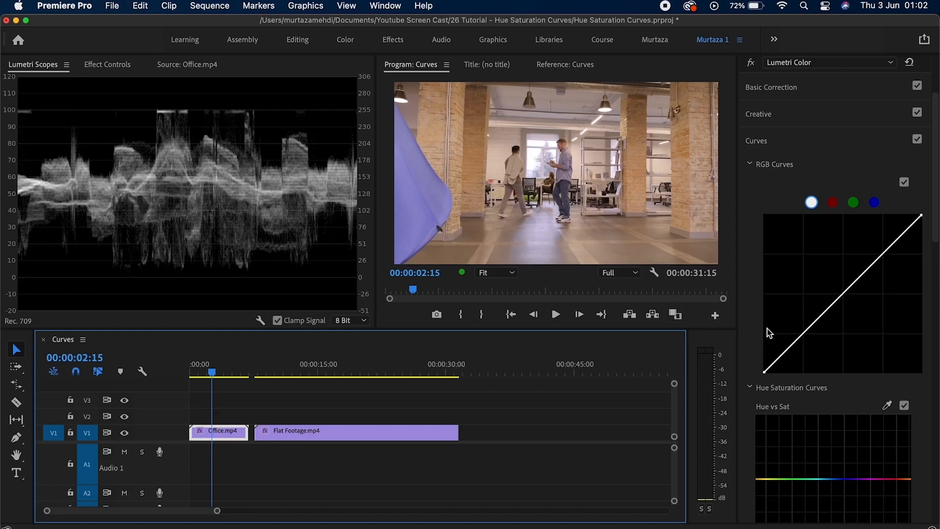
Add shadow, midtone and highlight points to Office's master curve and shape them into an S-curve.
click(803, 337)
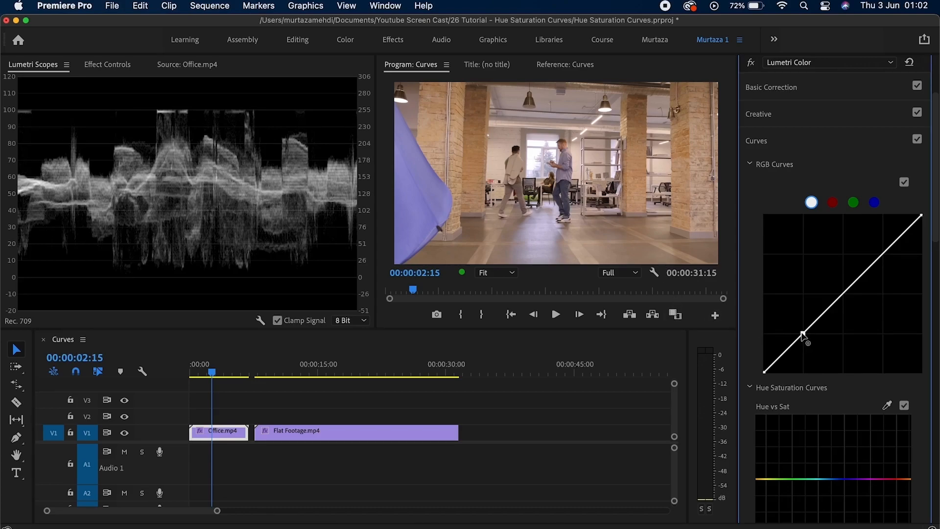
click(843, 294)
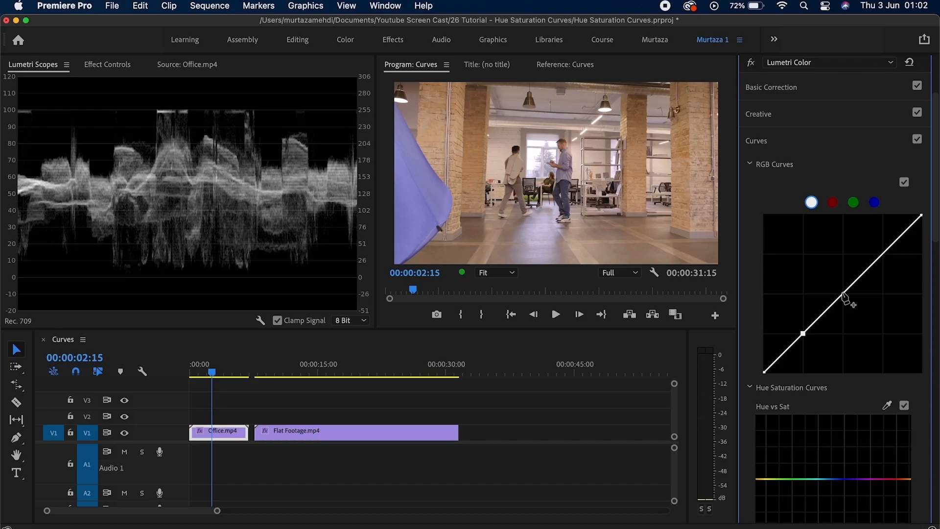
click(882, 254)
drag(803, 333, 812, 340)
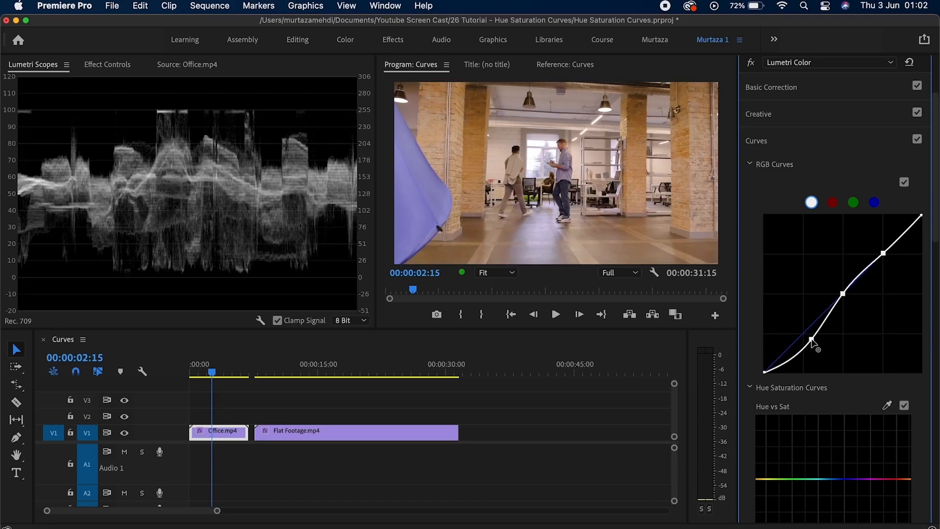
drag(884, 252, 877, 246)
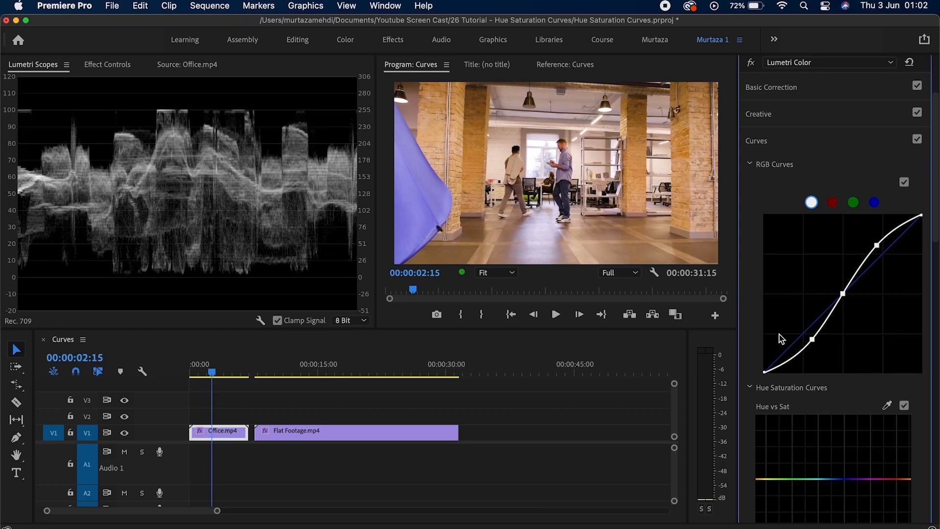
drag(812, 339, 809, 337)
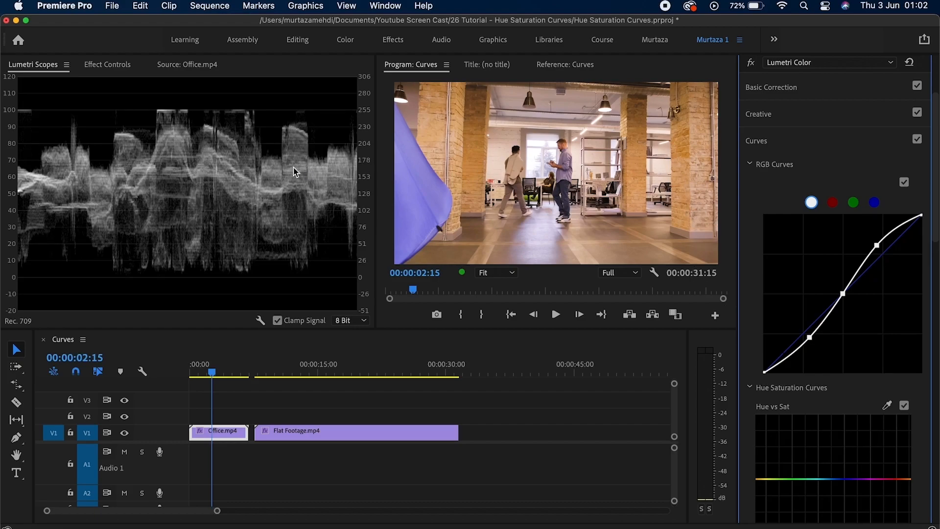
Toggle the Lumetri bypass twice to compare Office with and without the S-curve.
click(751, 63)
click(750, 62)
click(751, 64)
click(750, 64)
Back on Flat Footage, reset its master curve and bend it into a contrast-boosting S-curve.
drag(212, 373, 284, 375)
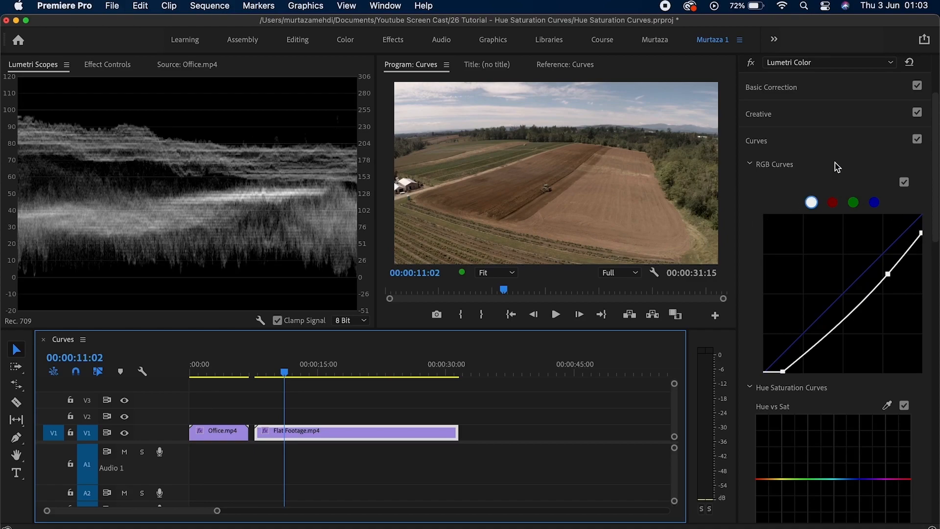
click(910, 63)
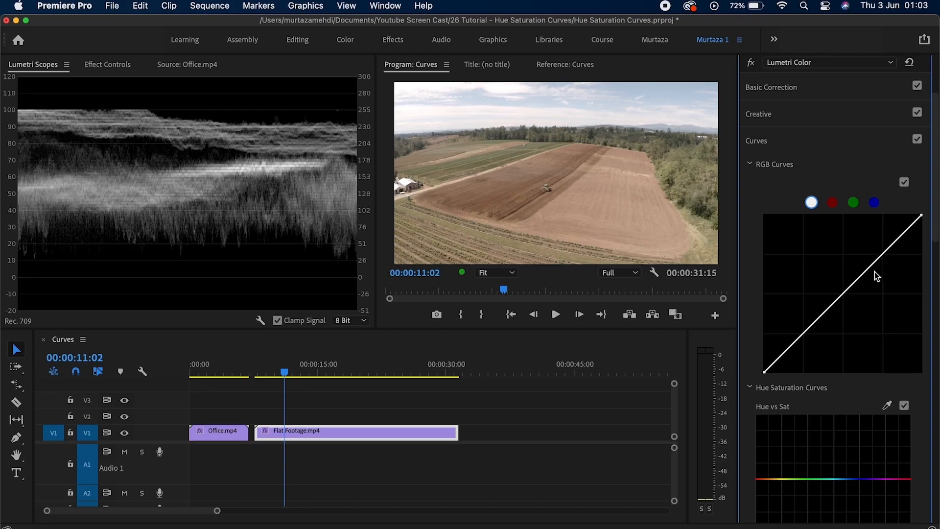
click(884, 252)
click(843, 293)
double_click(809, 343)
drag(805, 338, 811, 339)
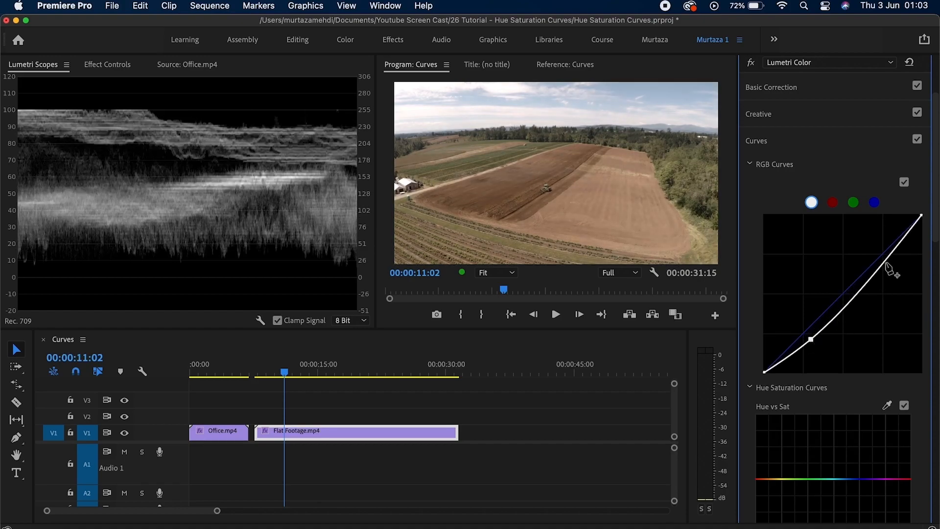
drag(887, 258, 874, 246)
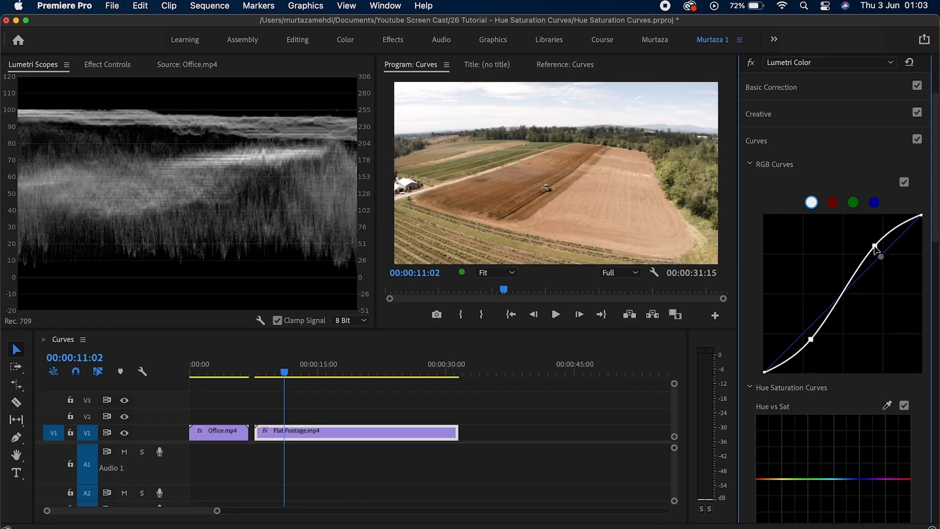
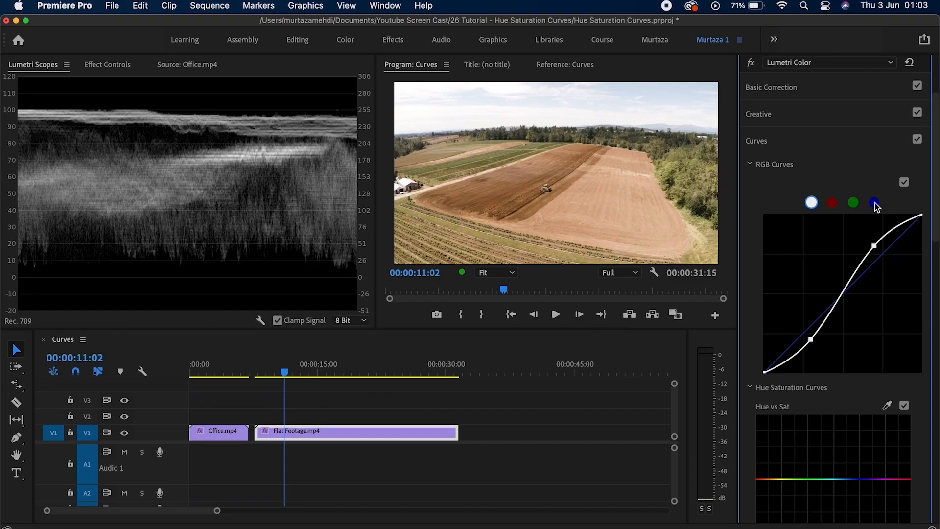
Switch Lumetri Scopes to show the RGB parade in place of the luma waveform.
right_click(270, 160)
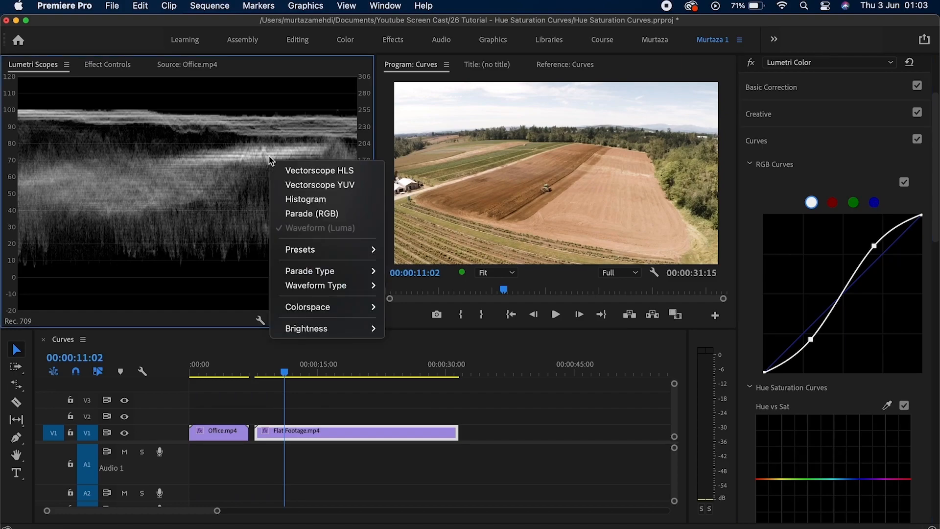
click(301, 213)
right_click(294, 165)
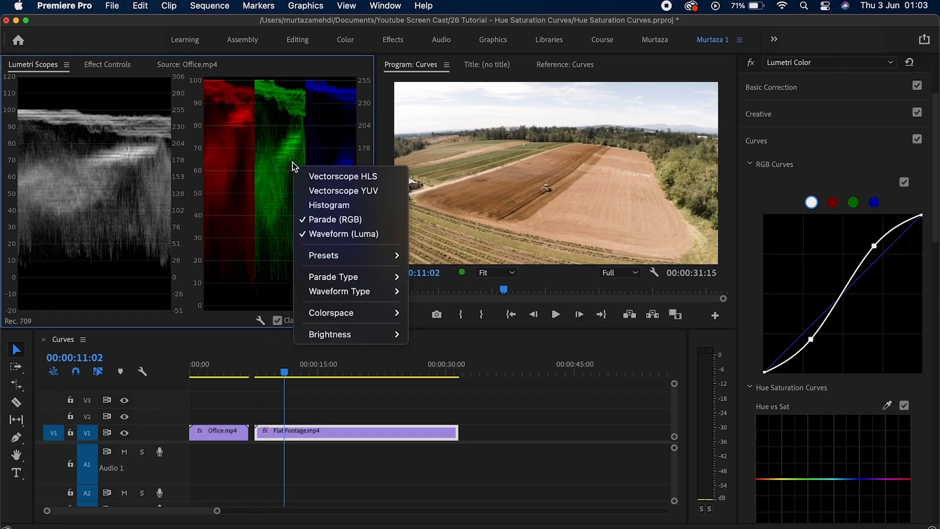
click(314, 236)
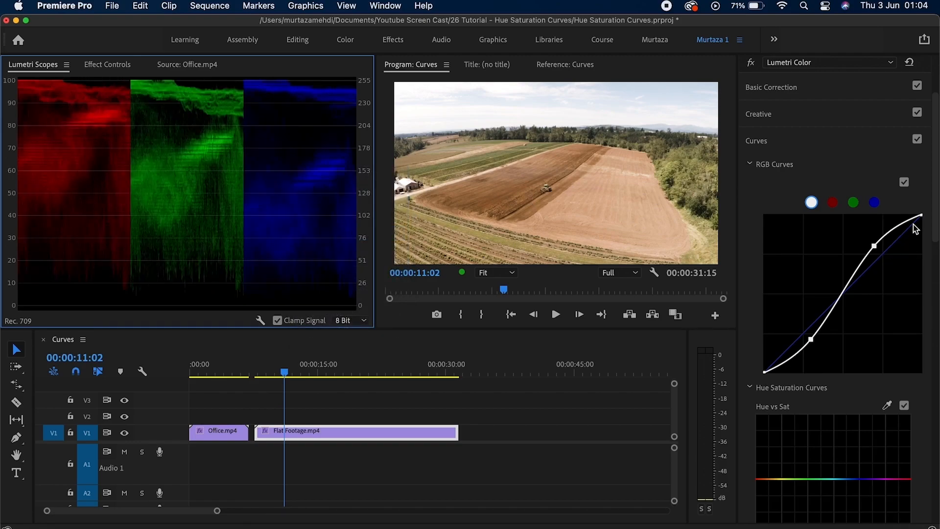
Pull the blue curve below the diagonal and lower the red curve's highlight point.
click(880, 203)
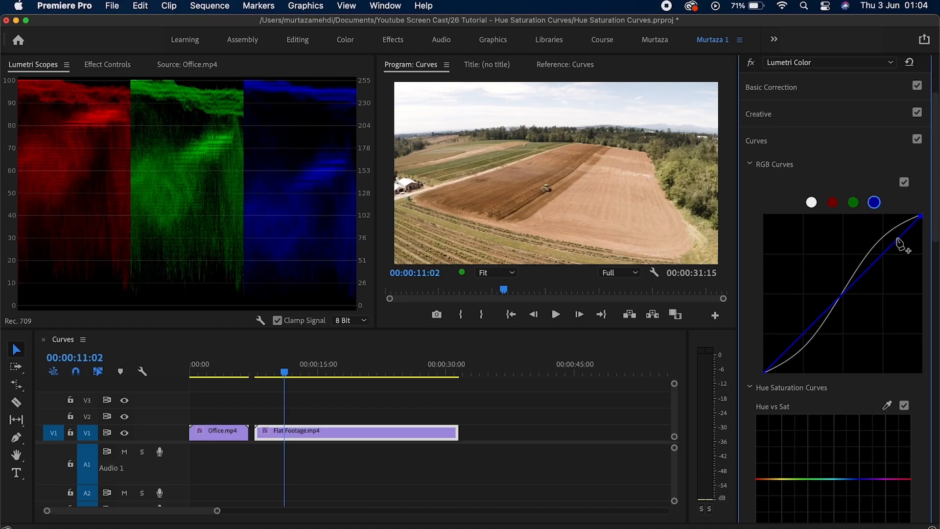
drag(887, 254, 893, 259)
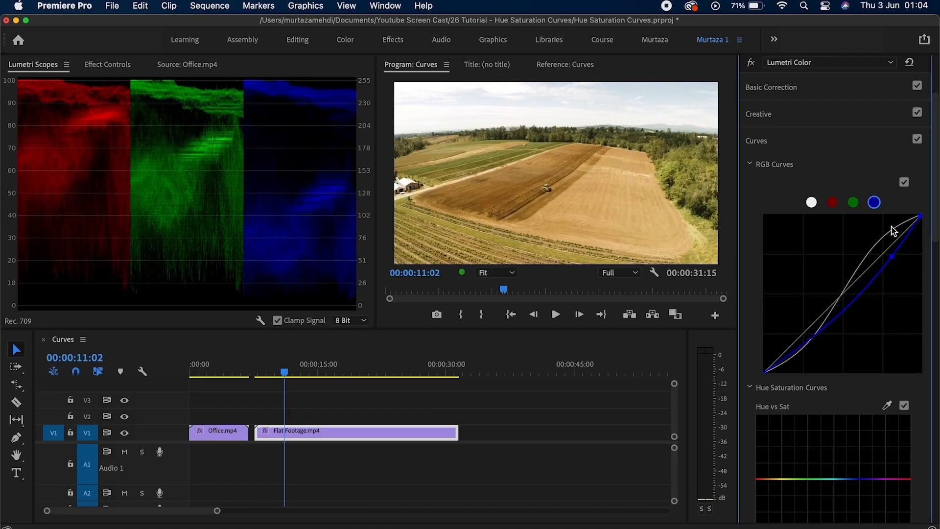
click(834, 202)
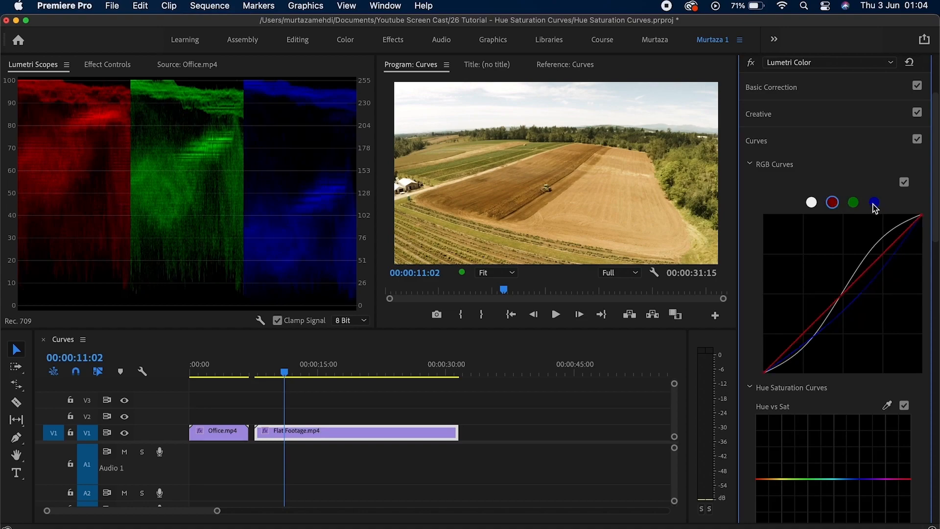
drag(922, 216, 923, 230)
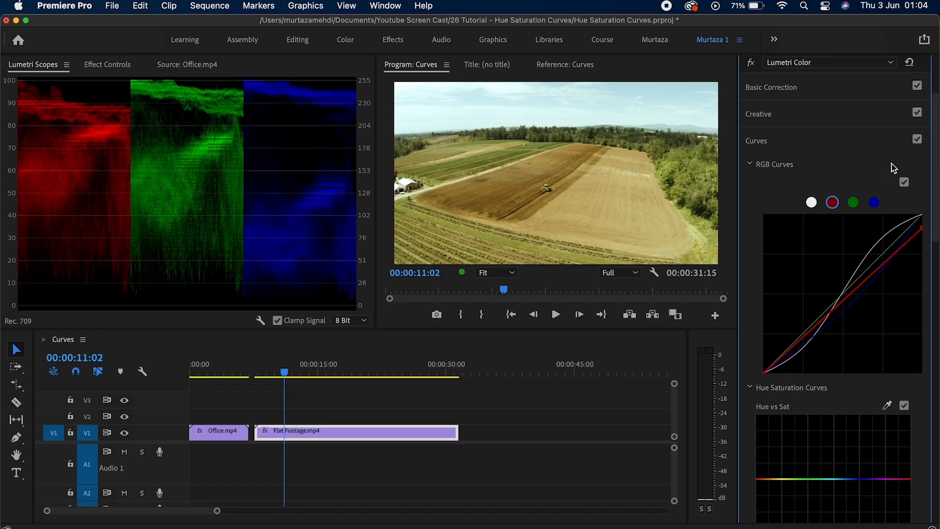
Reset Lumetri Color to straight curves and move the playhead to 00:00:02:19 on Office.mp4.
click(911, 64)
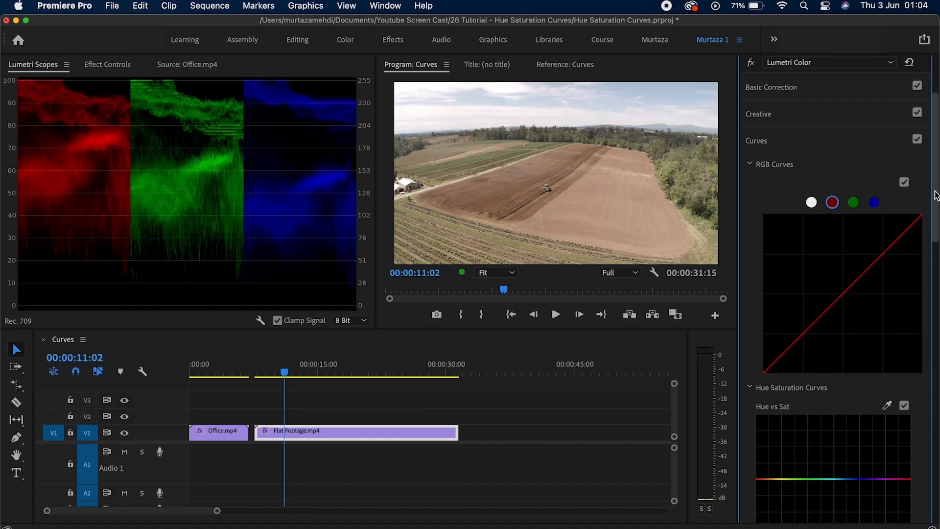
scroll(935, 195, down, 10)
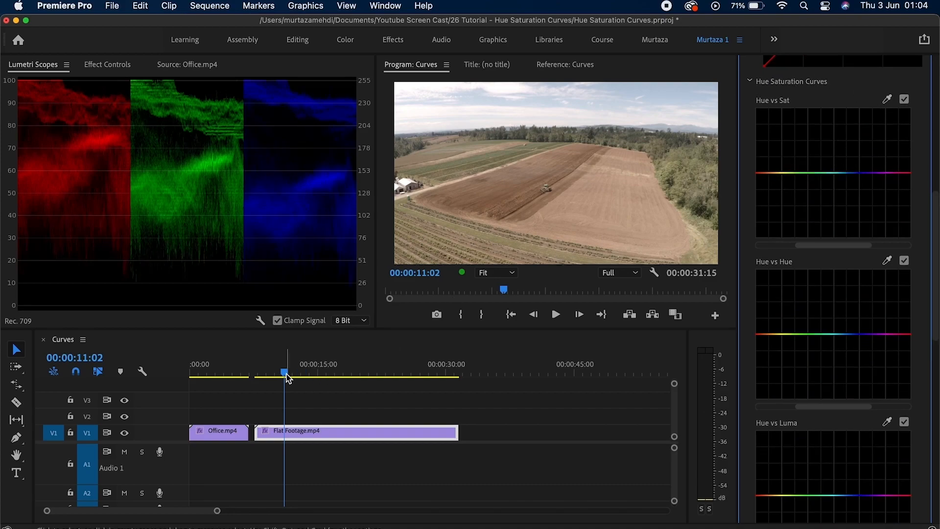
drag(288, 378, 213, 375)
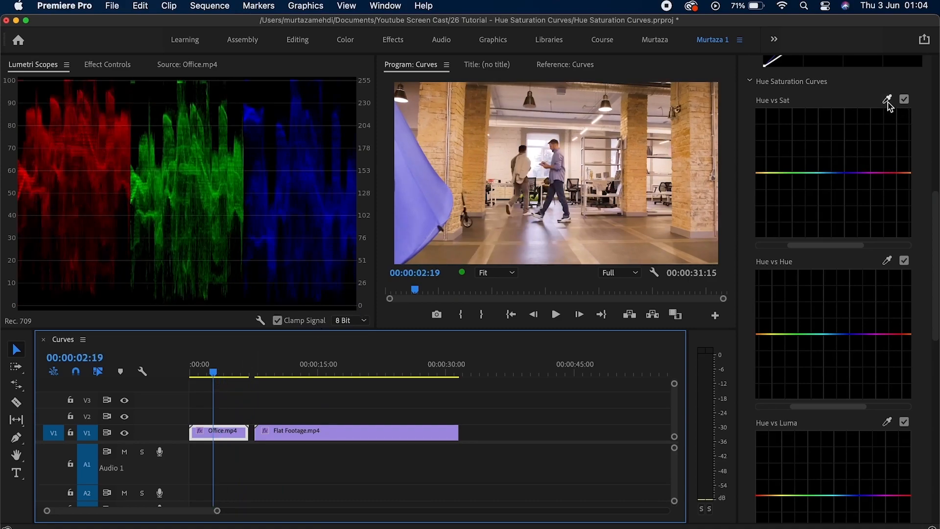
click(888, 99)
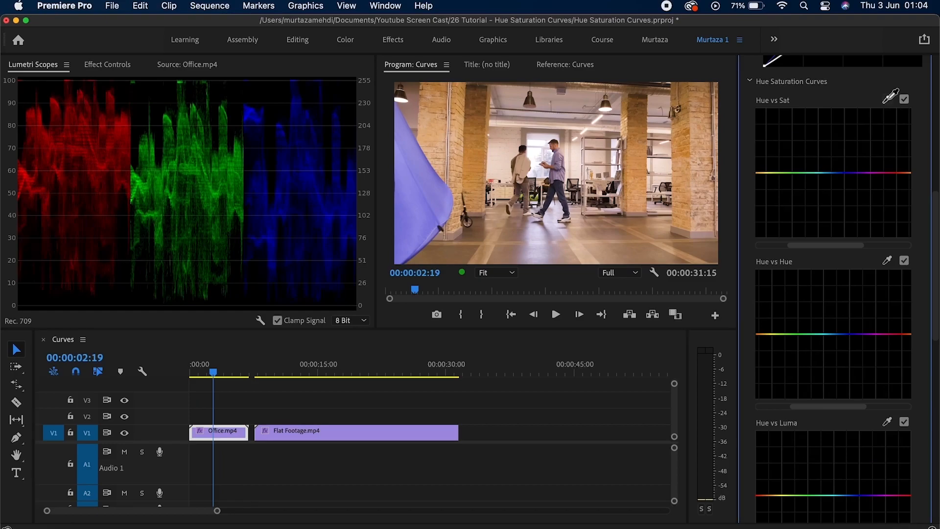
click(414, 188)
click(845, 172)
drag(845, 172, 841, 121)
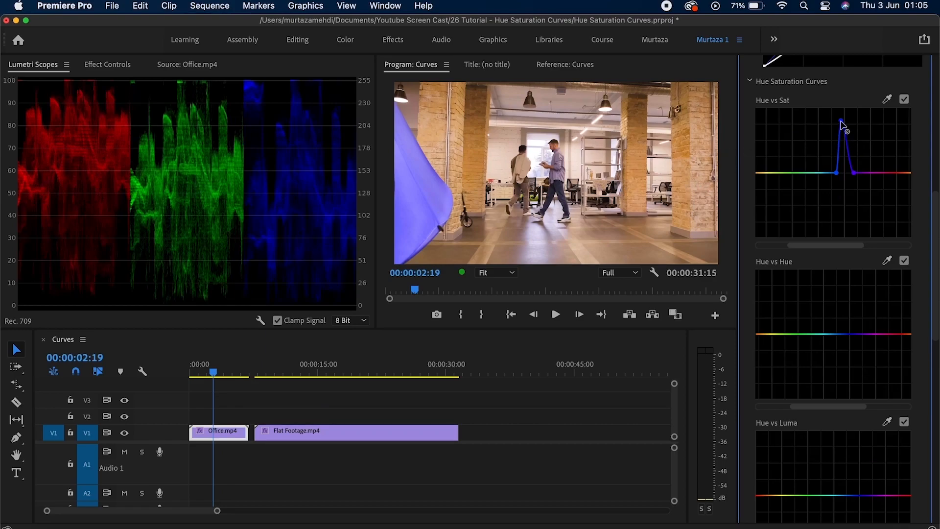
double_click(842, 122)
scroll(921, 265, down, 3)
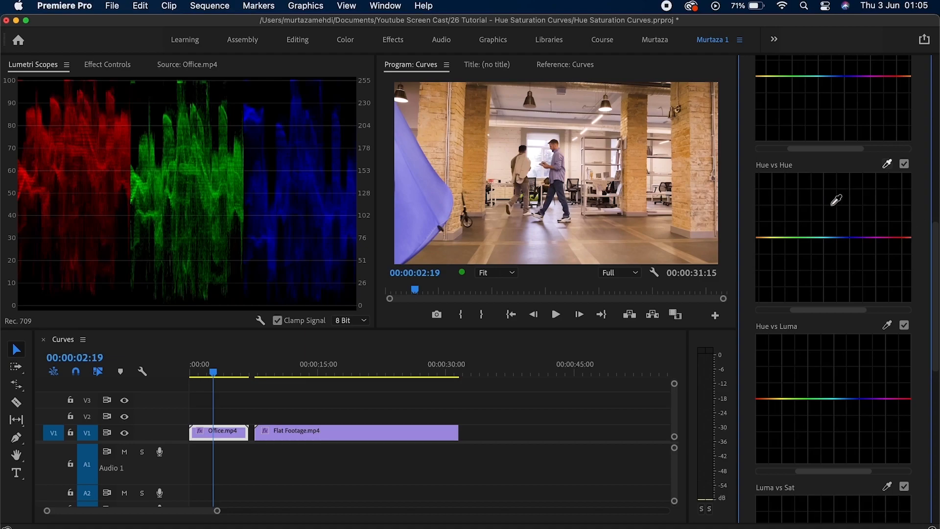
click(428, 188)
drag(853, 240, 849, 276)
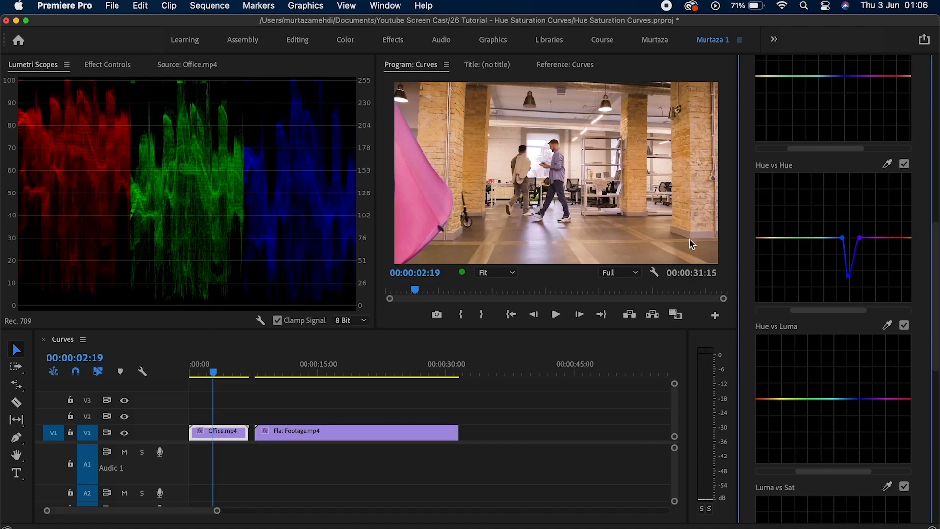
double_click(811, 240)
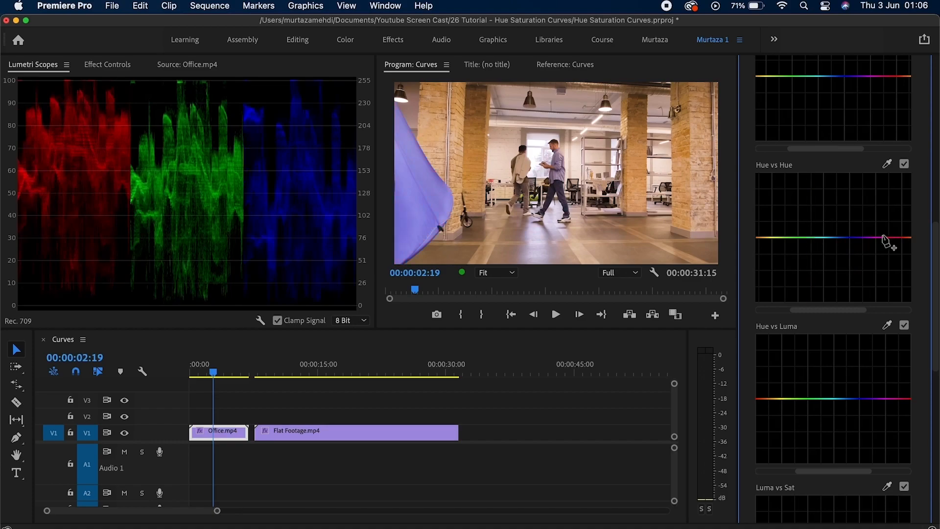
drag(936, 240, 937, 301)
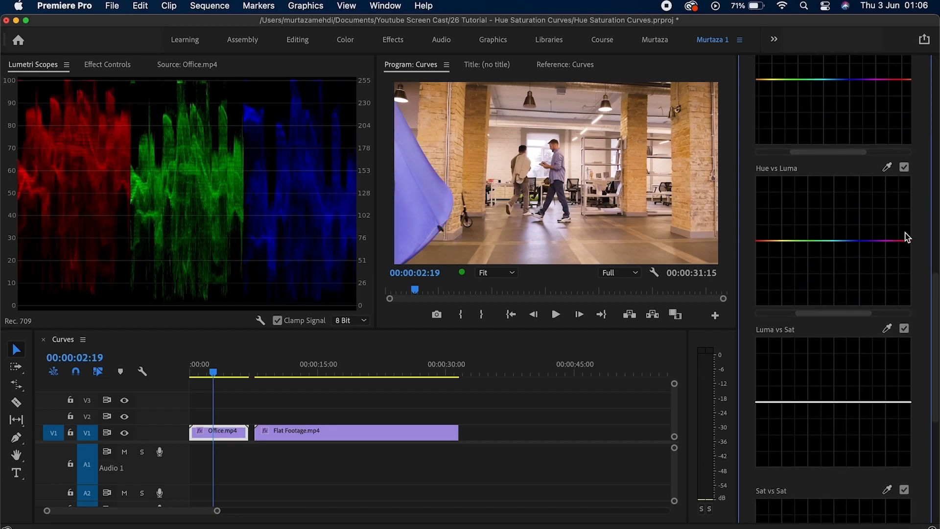
click(888, 168)
click(432, 189)
drag(862, 240, 862, 176)
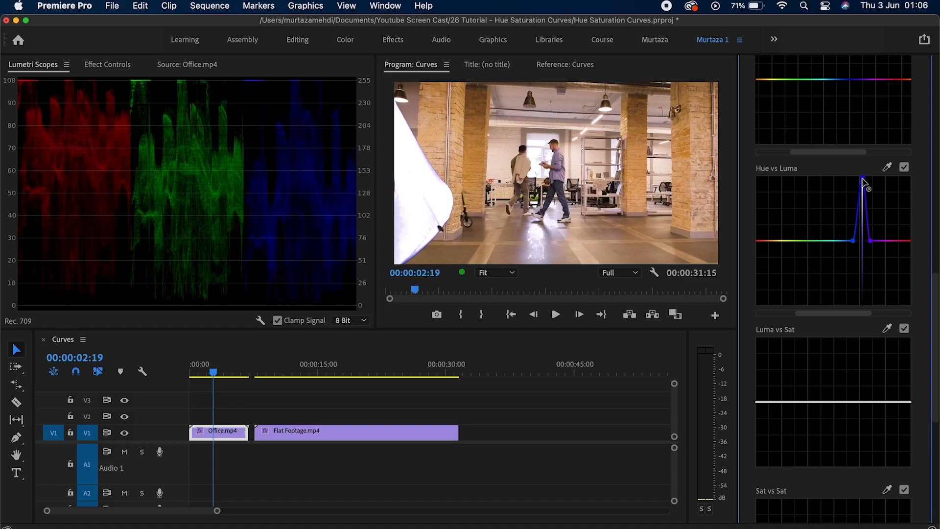
drag(862, 175, 861, 283)
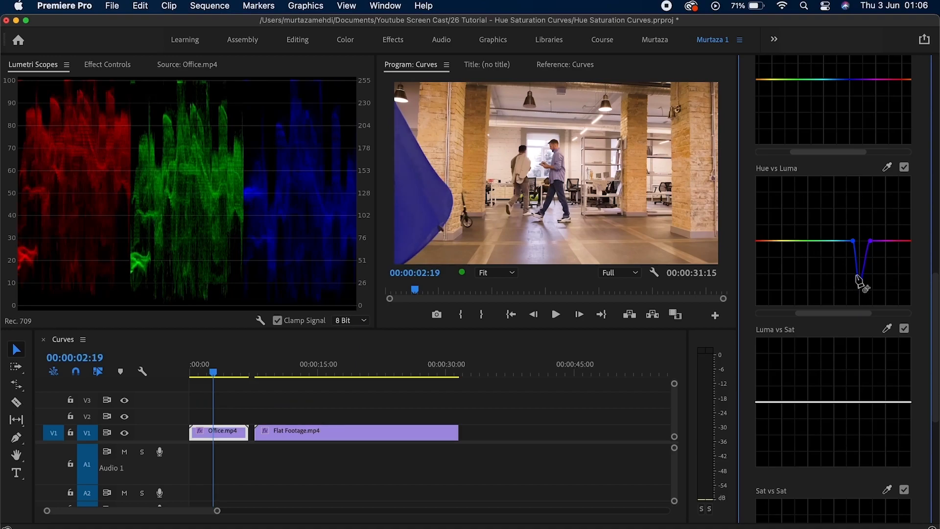
double_click(840, 241)
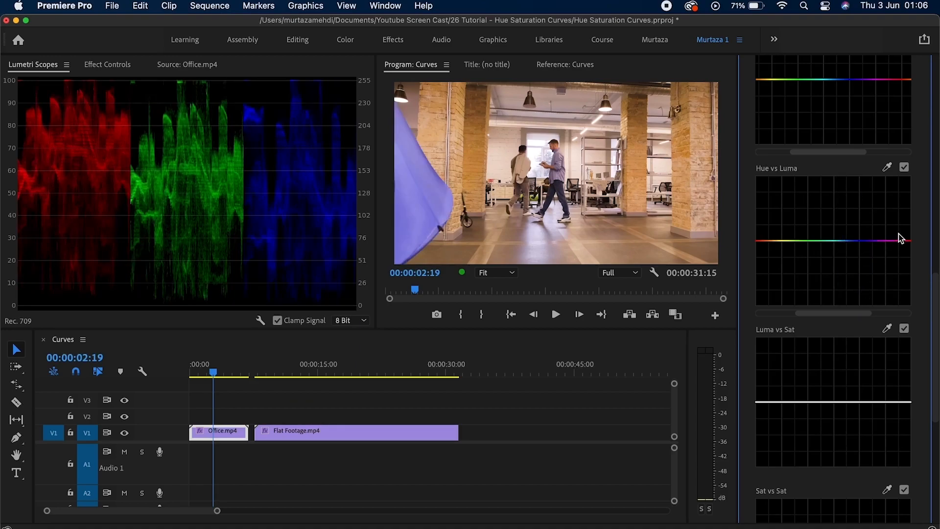
drag(936, 297, 933, 387)
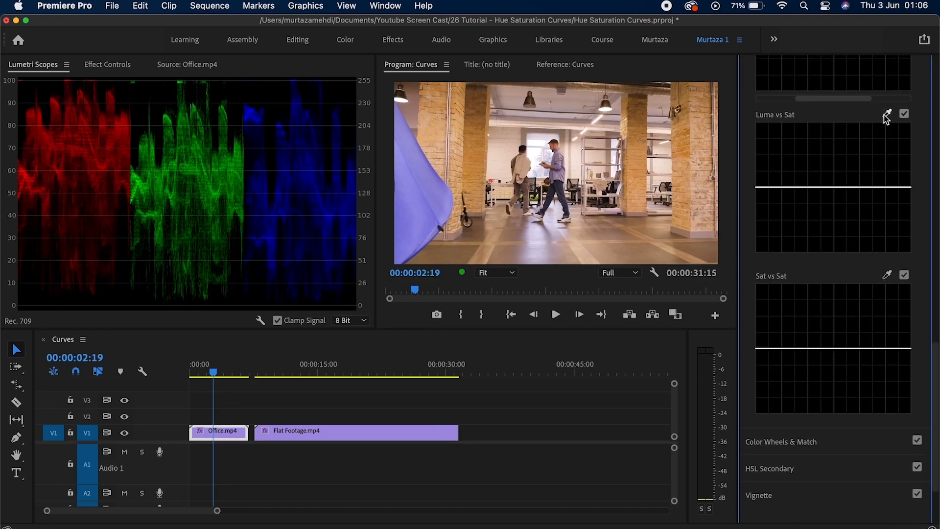
Sample the image for the Luma vs Sat curve and raise saturation at that brightness.
click(887, 113)
click(701, 249)
mouse_move(826, 187)
mouse_down()
mouse_move(825, 132)
mouse_move(831, 296)
mouse_move(826, 122)
mouse_move(826, 238)
mouse_move(826, 158)
mouse_move(825, 188)
mouse_up()
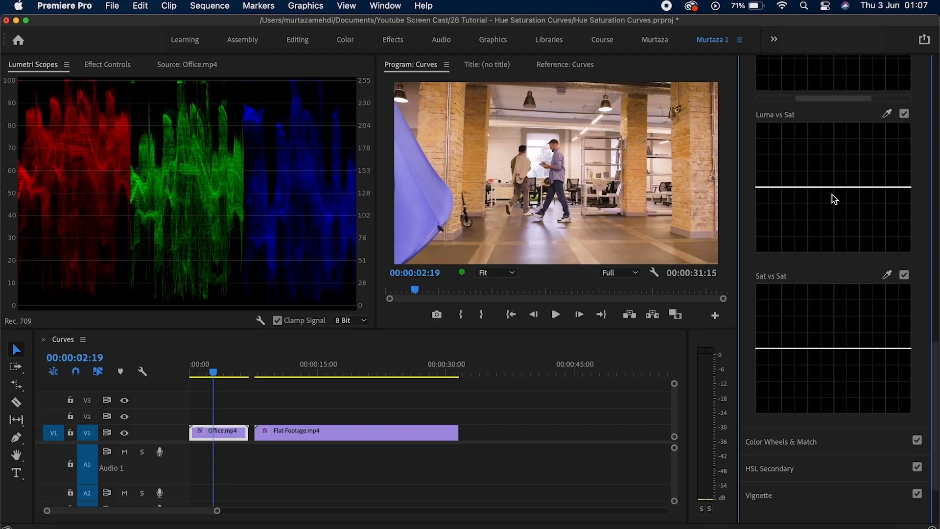
Sample the brick pillar for Sat vs Sat and dip the curve at that saturation.
click(887, 276)
click(680, 143)
drag(804, 348, 808, 404)
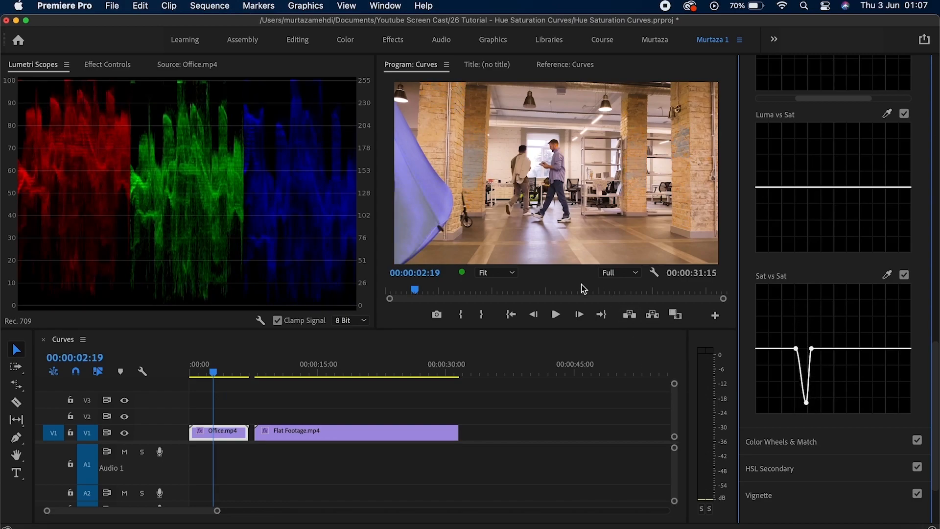
scroll(936, 355, up, 1)
drag(936, 356, 936, 147)
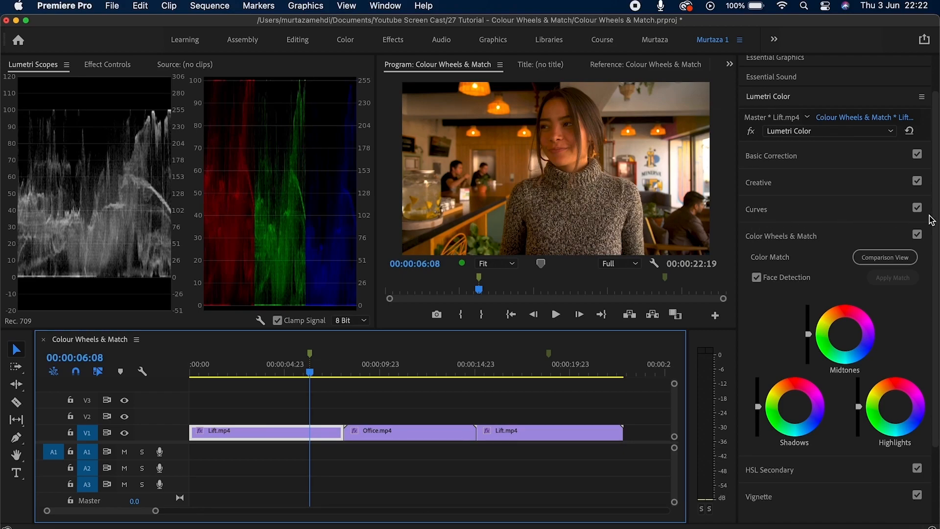
Shift the Shadows colour wheel slightly up-right to warm the café shot's shadows.
drag(935, 217, 936, 276)
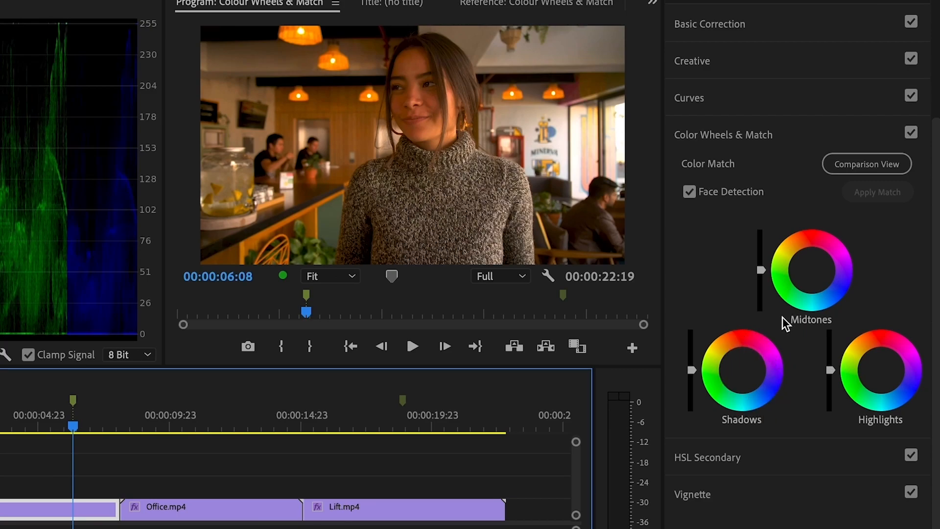
click(692, 370)
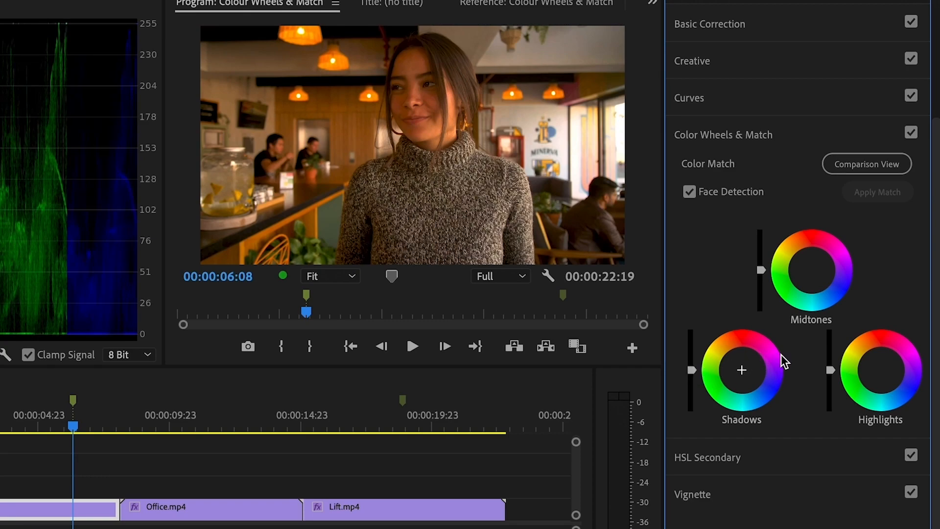
click(739, 375)
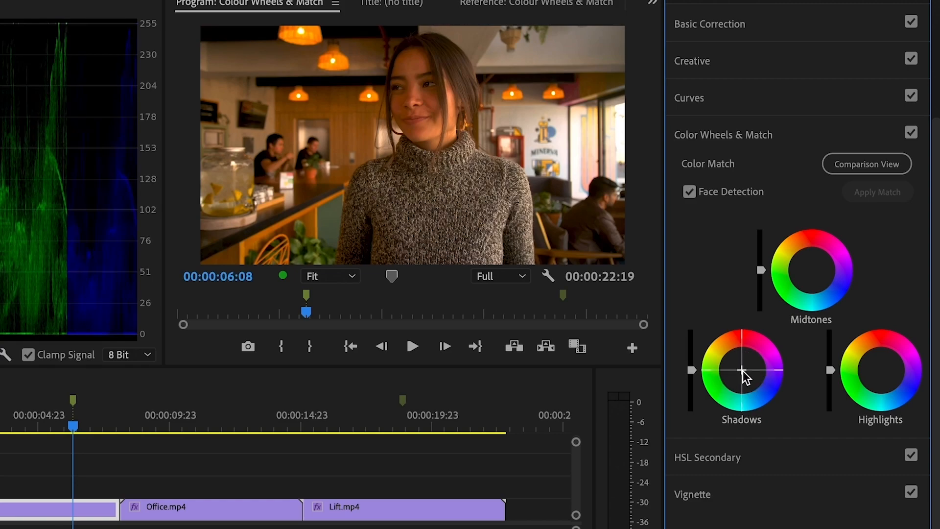
mouse_move(742, 371)
mouse_down()
mouse_move(750, 357)
mouse_move(751, 368)
mouse_up()
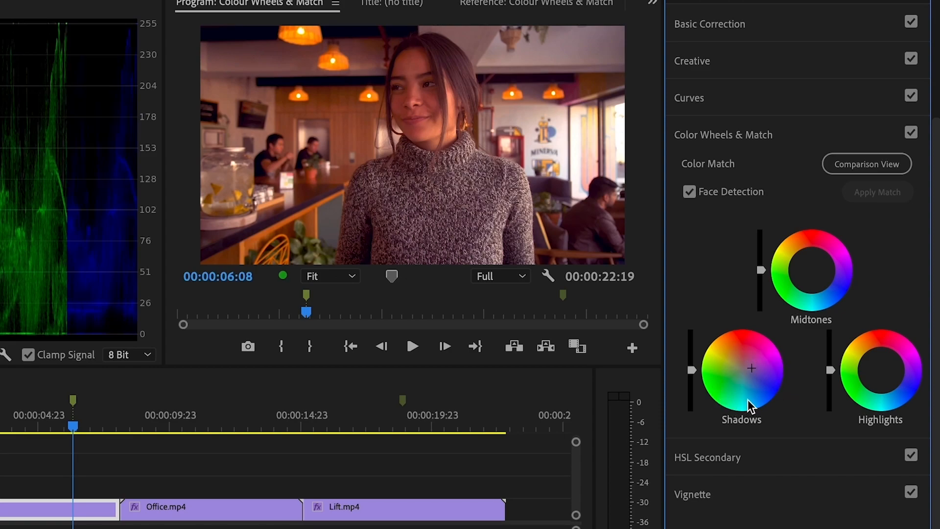
Return the Shadows colour wheel to neutral centre, removing the warm tint.
double_click(752, 370)
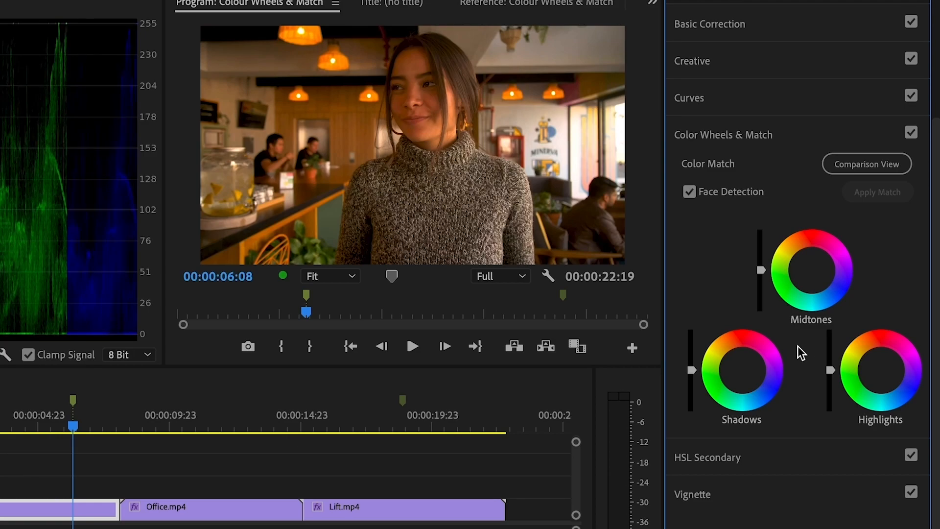
click(78, 508)
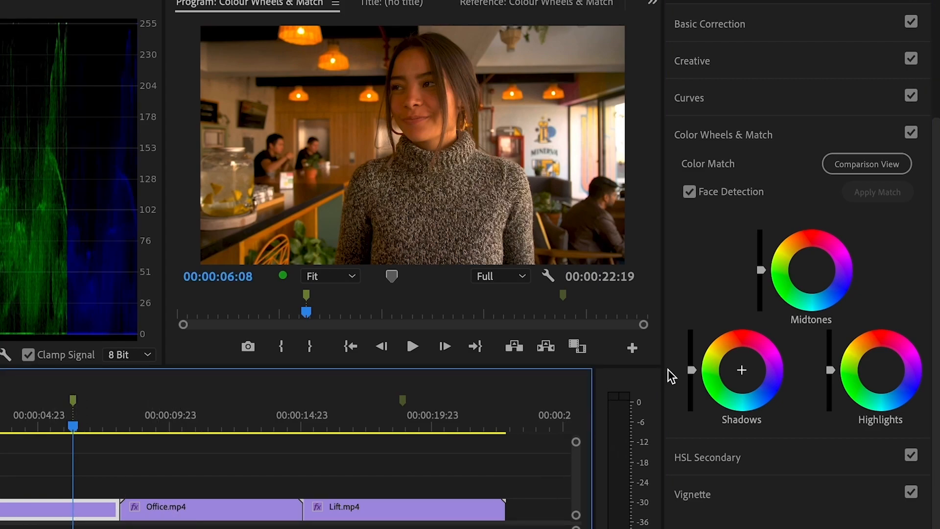
Lower Shadows, raise Highlights, and nudge the midtone, magenta shadow and highlight wheels slightly.
drag(693, 370, 693, 380)
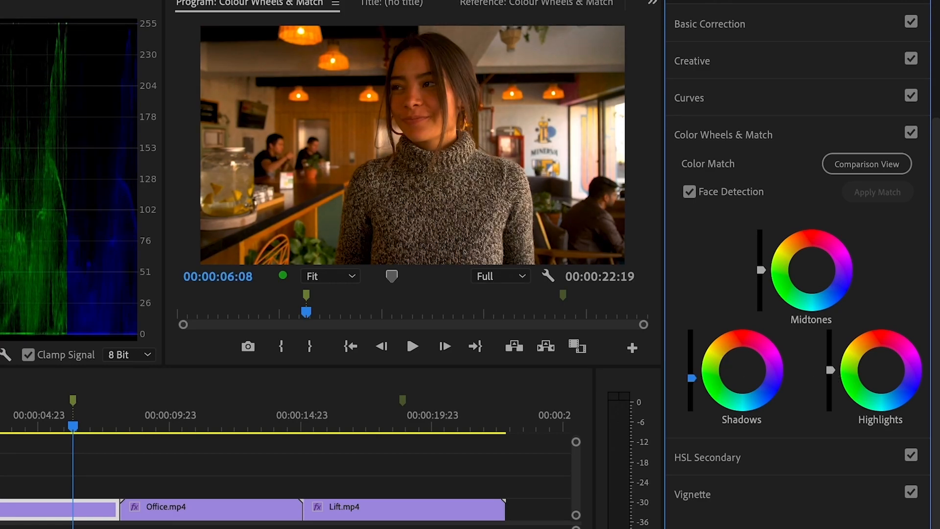
drag(831, 370, 831, 358)
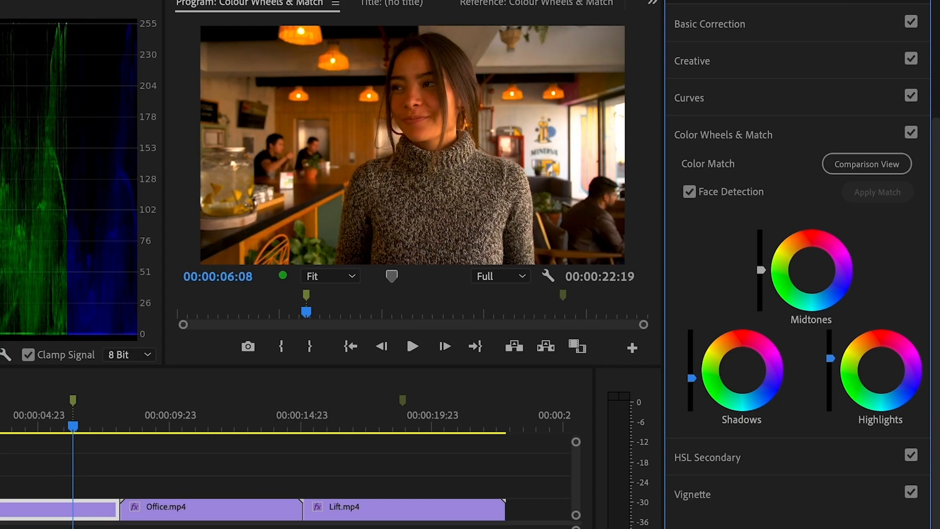
click(811, 270)
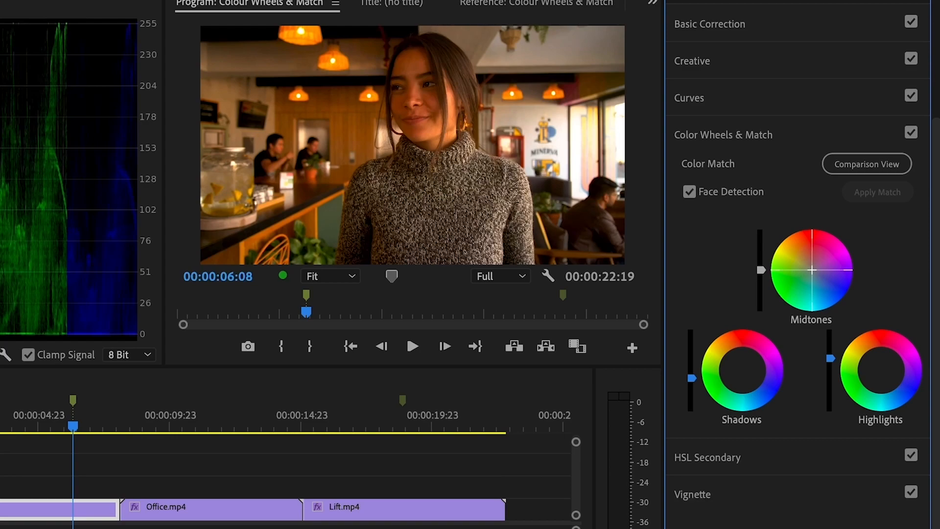
drag(812, 269, 815, 271)
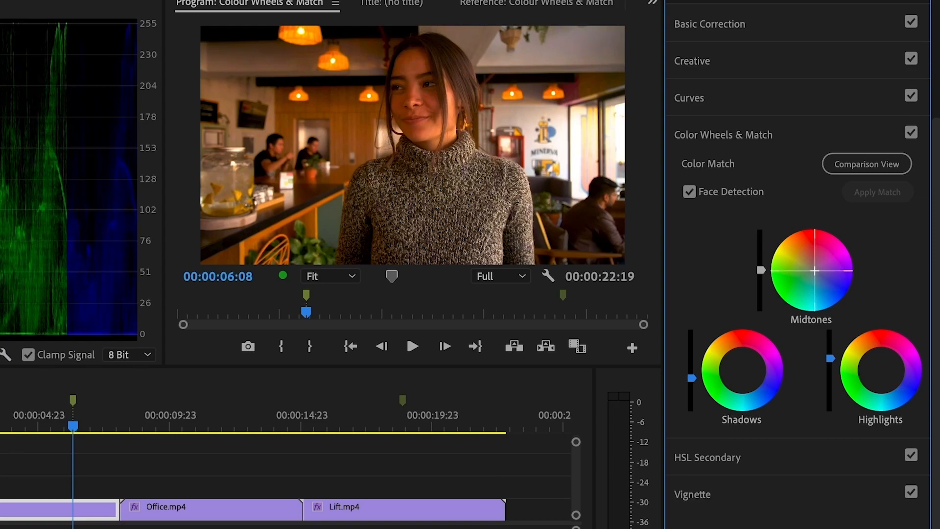
mouse_move(743, 370)
mouse_down()
mouse_move(776, 346)
mouse_move(738, 374)
mouse_up()
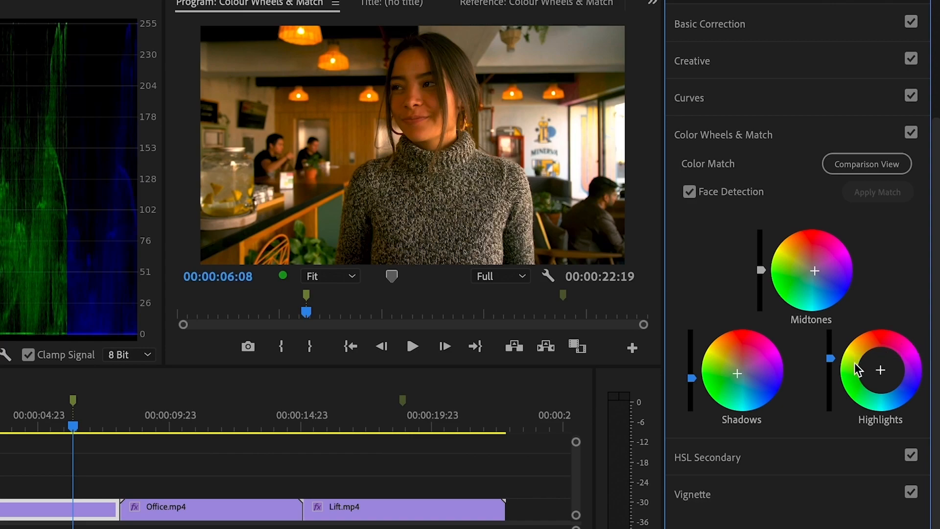
drag(874, 373, 879, 375)
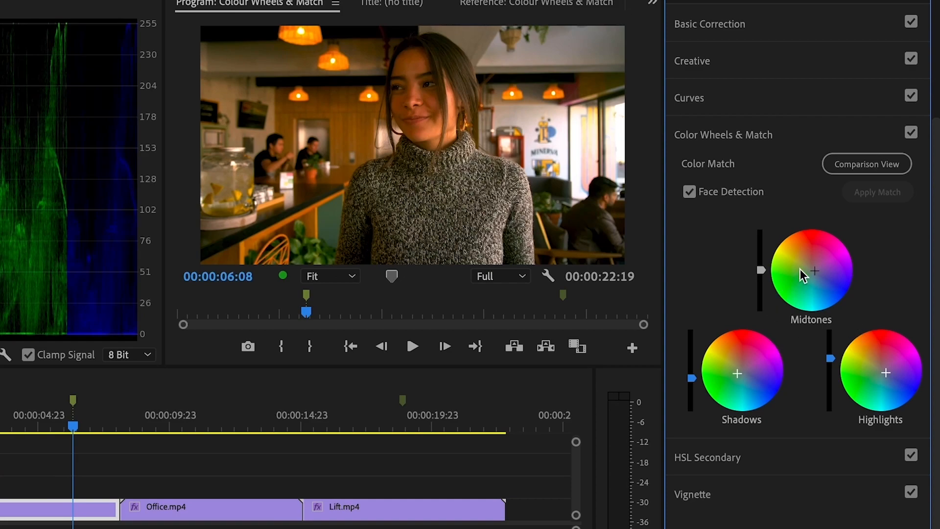
Toggle Color Wheels & Match off and back on to compare, then collapse the section.
click(911, 133)
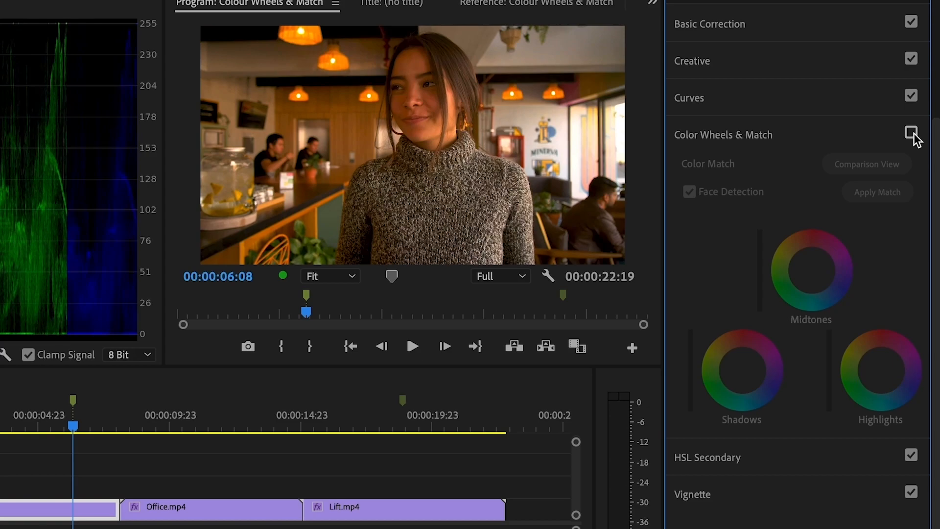
click(912, 134)
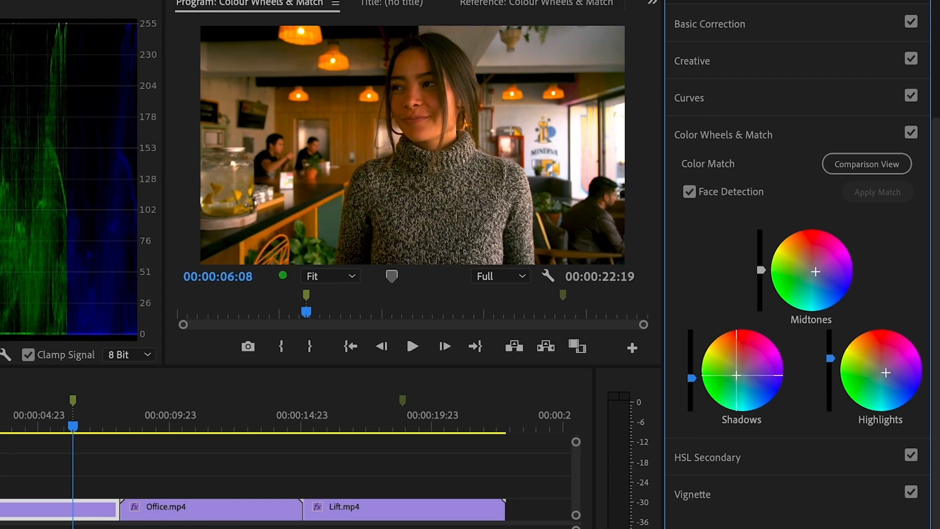
click(906, 140)
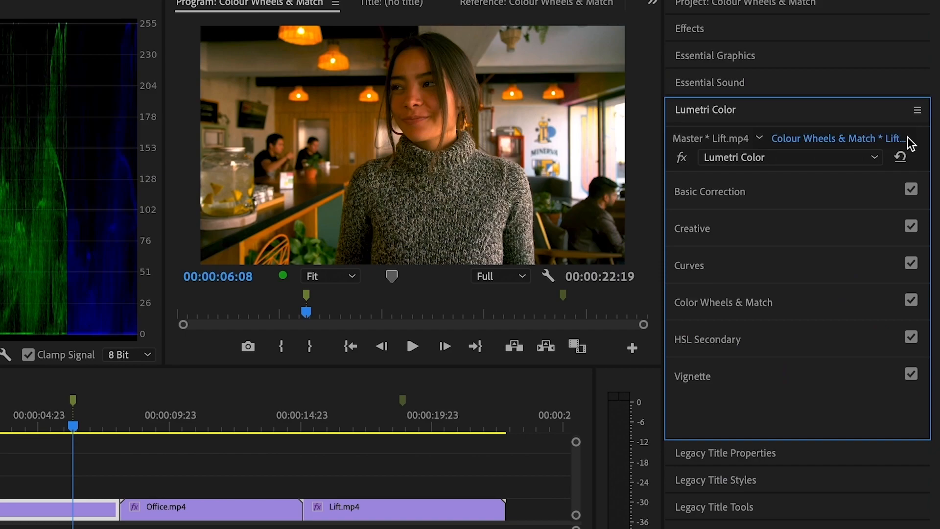
Expand Color Wheels & Match again and jump to the marker at 00:00:18:21.
click(767, 313)
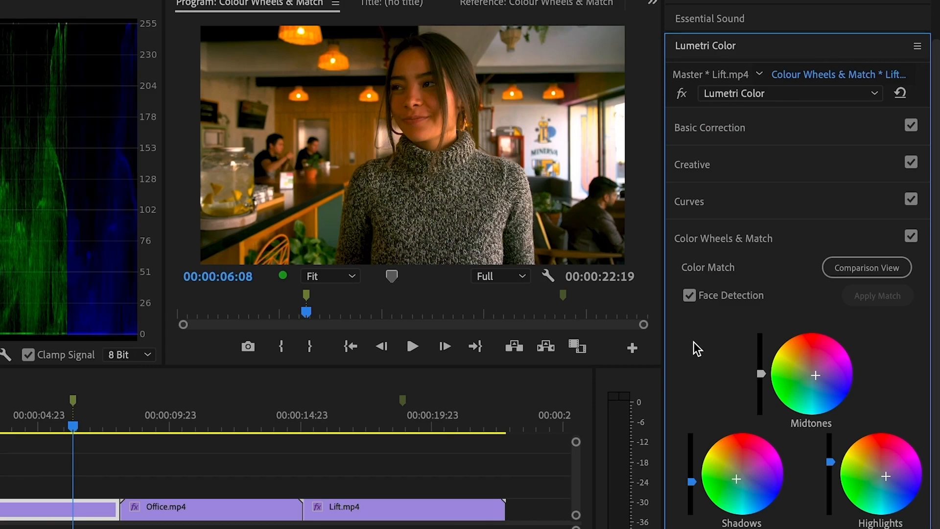
click(405, 398)
Compare Lift.mp4 against a reference frame at 00:00:01:02 and apply the colour match.
click(440, 505)
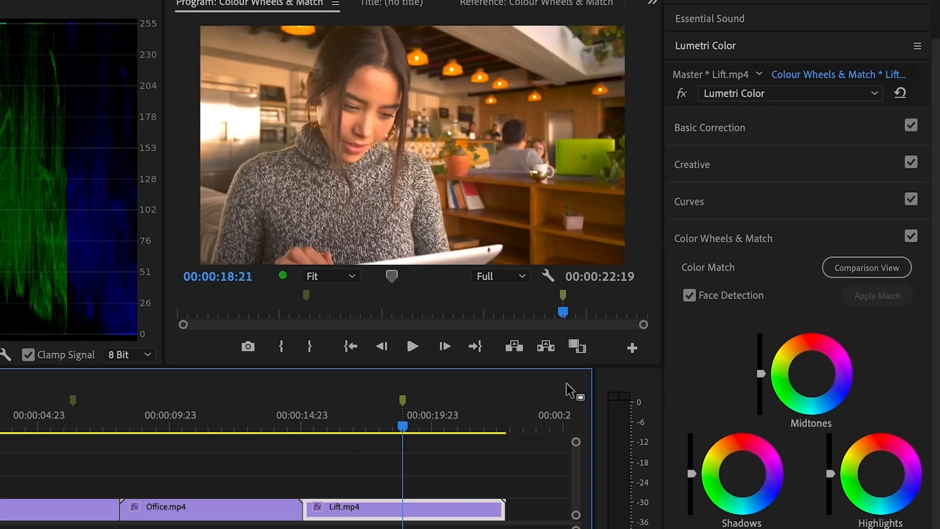
click(838, 267)
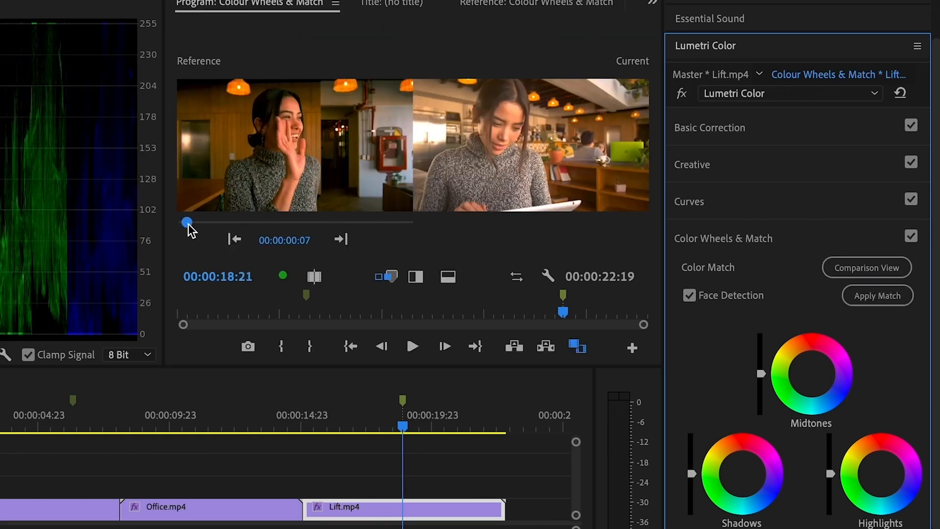
drag(188, 224, 184, 224)
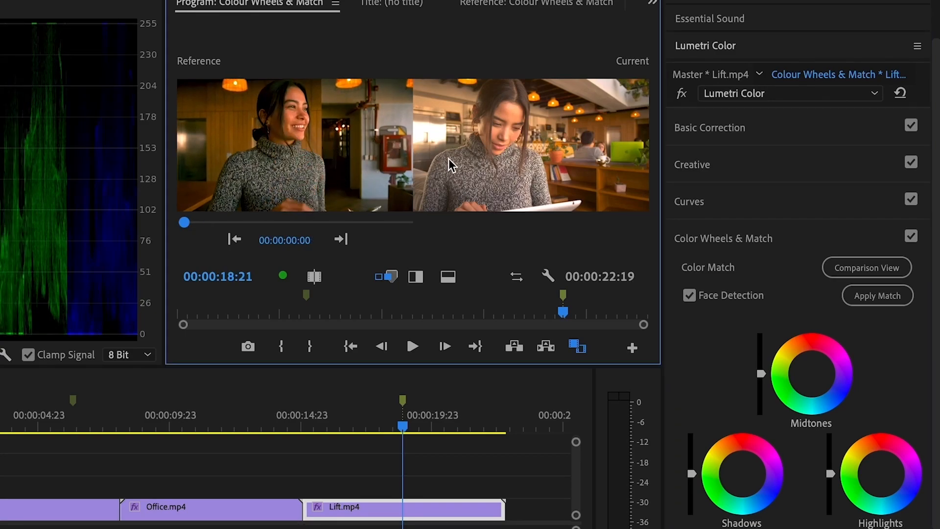
mouse_move(185, 223)
mouse_down()
mouse_move(304, 223)
mouse_move(194, 222)
mouse_up()
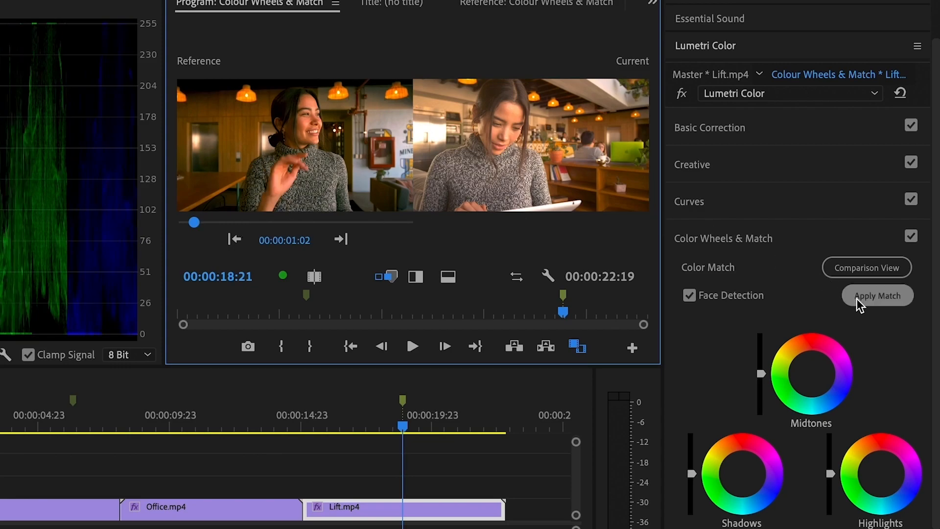
click(889, 299)
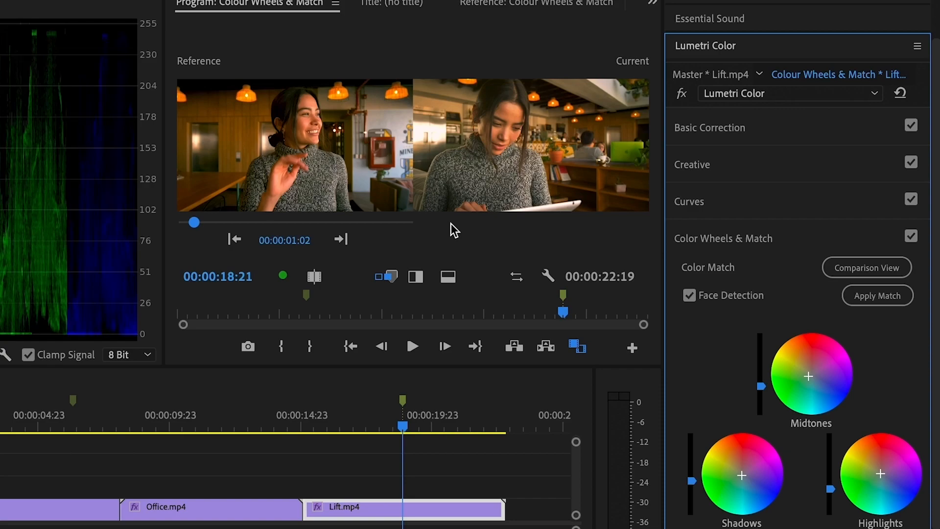
click(911, 236)
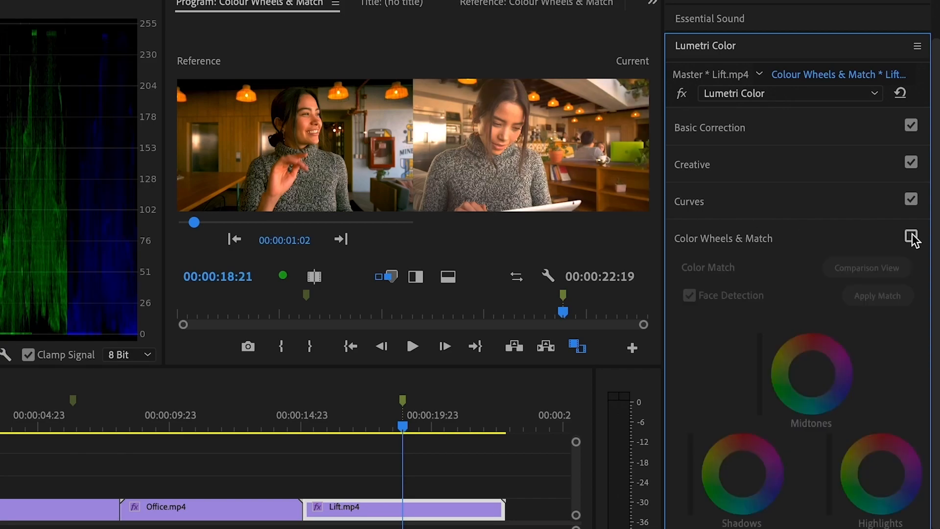
click(910, 236)
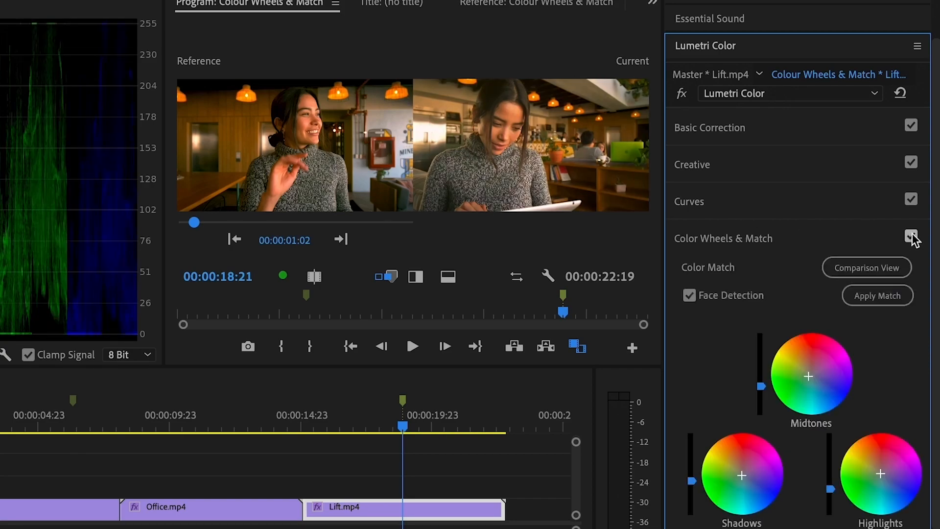
click(911, 237)
click(911, 237)
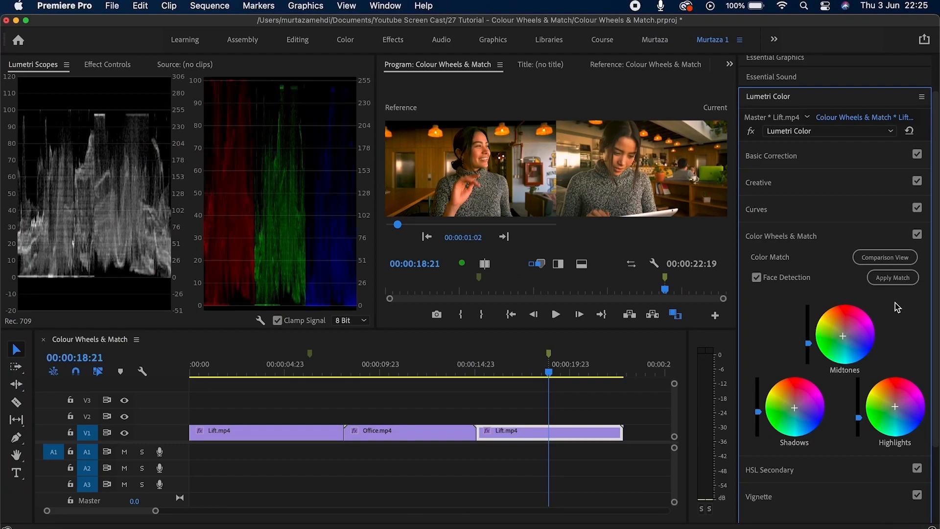
Expand the HSL Secondary section for Yoga.mp4, then expand Color Wheels & Match.
click(788, 471)
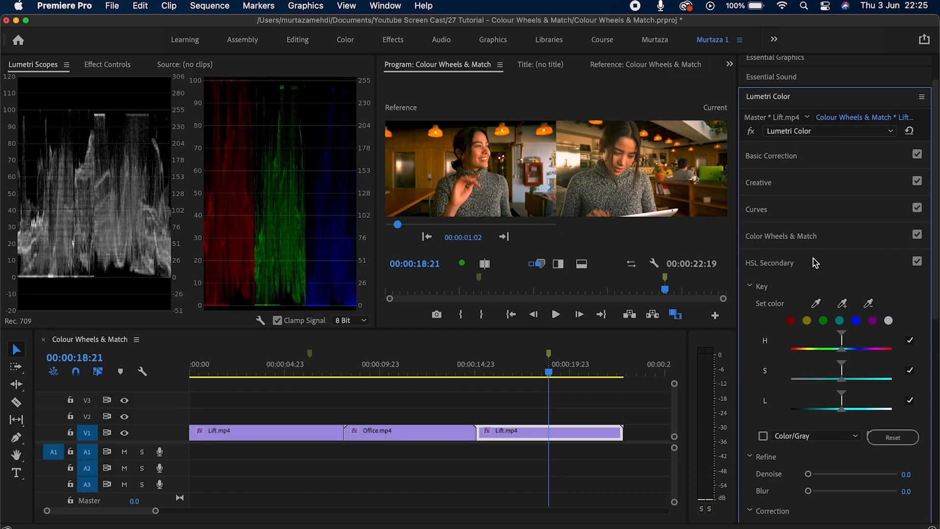
click(821, 239)
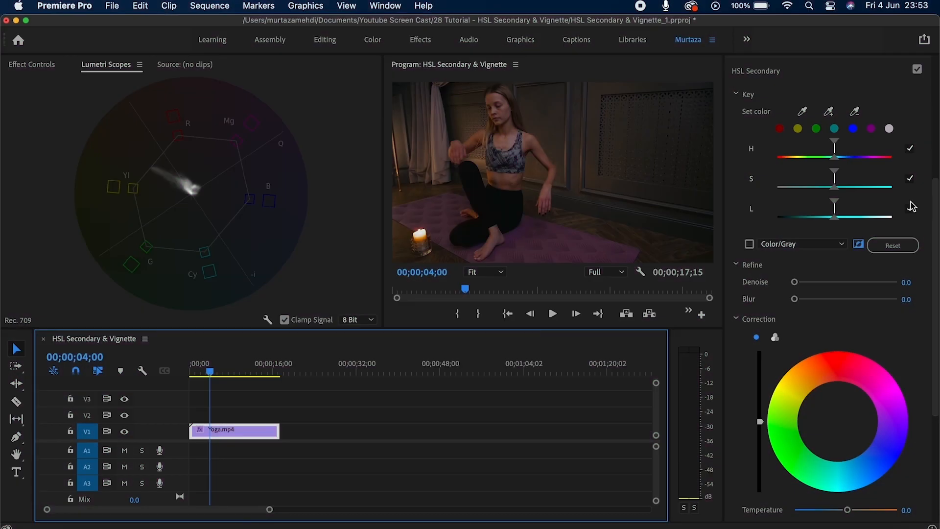
click(831, 73)
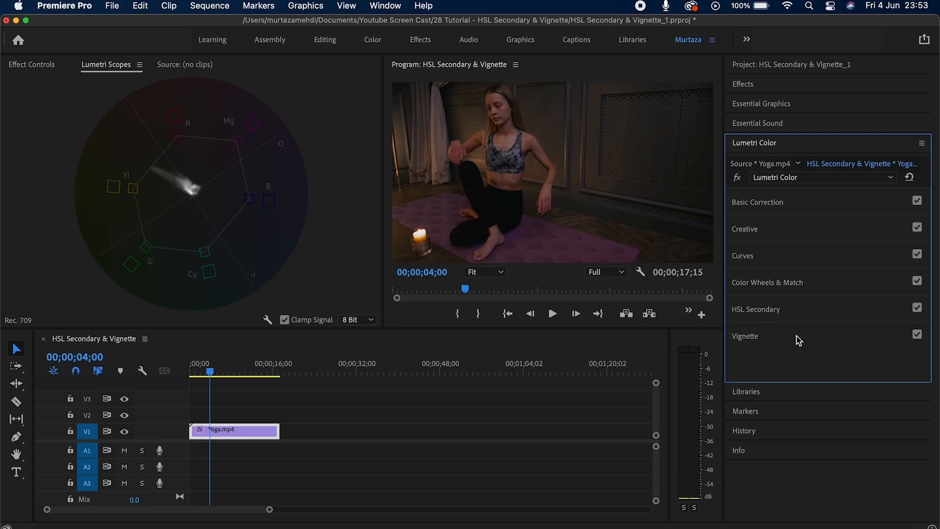
click(765, 314)
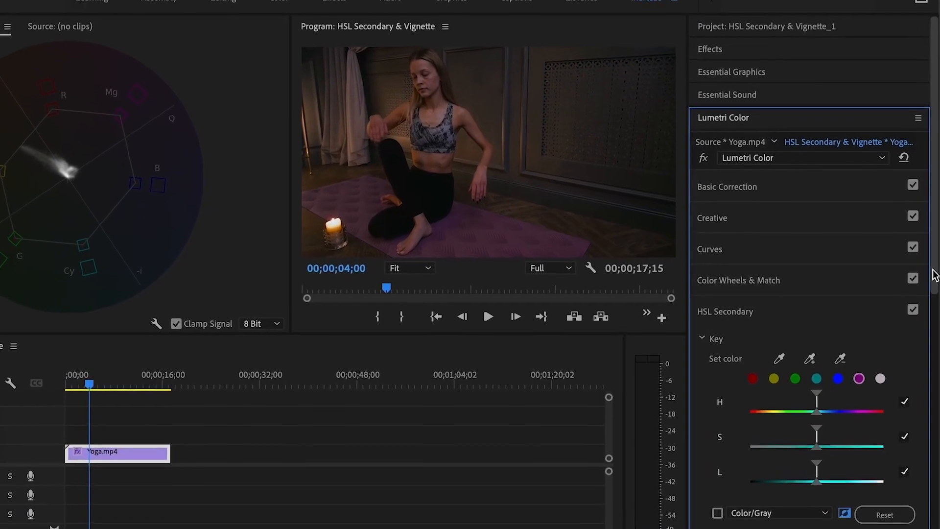
drag(935, 342, 933, 431)
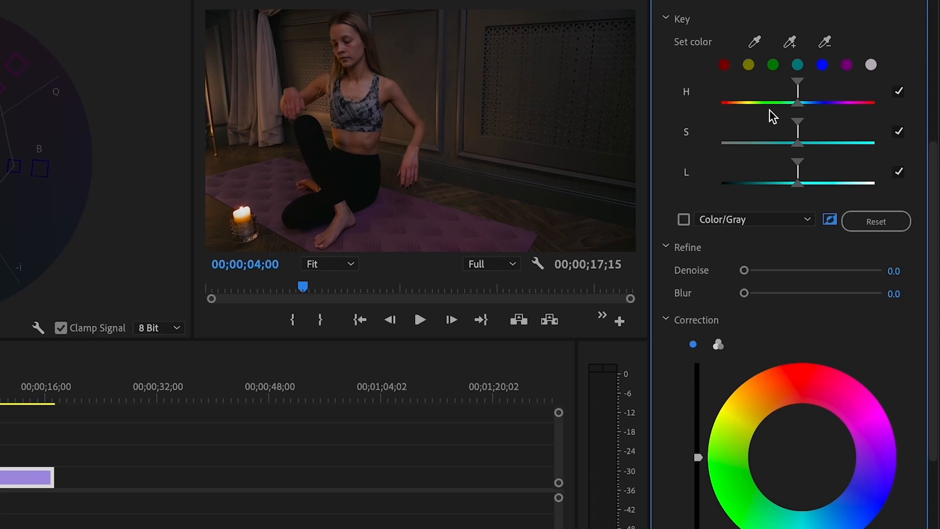
Key the purple yoga mat with the Set and add-colour eyedroppers, widening the hue range slightly.
click(756, 41)
click(408, 233)
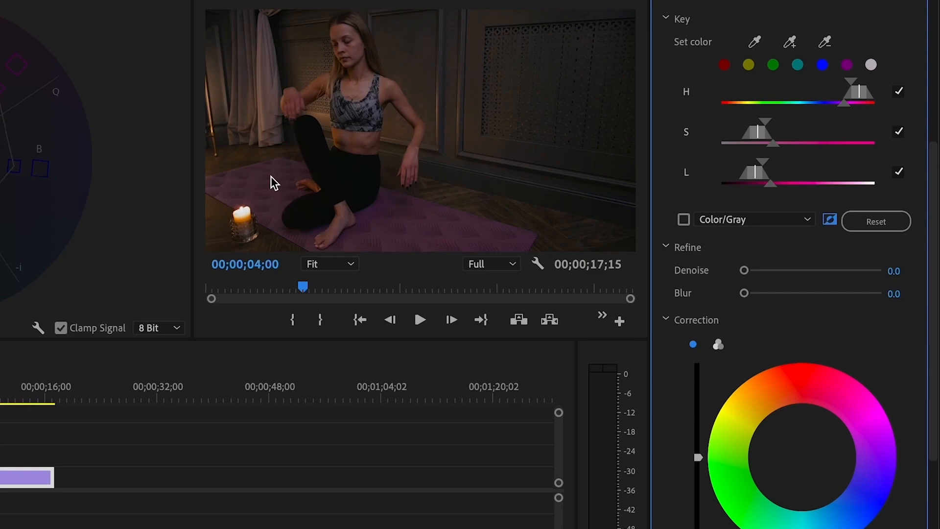
click(790, 41)
click(257, 179)
drag(845, 103, 842, 102)
Preview the key as a gray matte and slightly adjust the hue range softness.
click(682, 220)
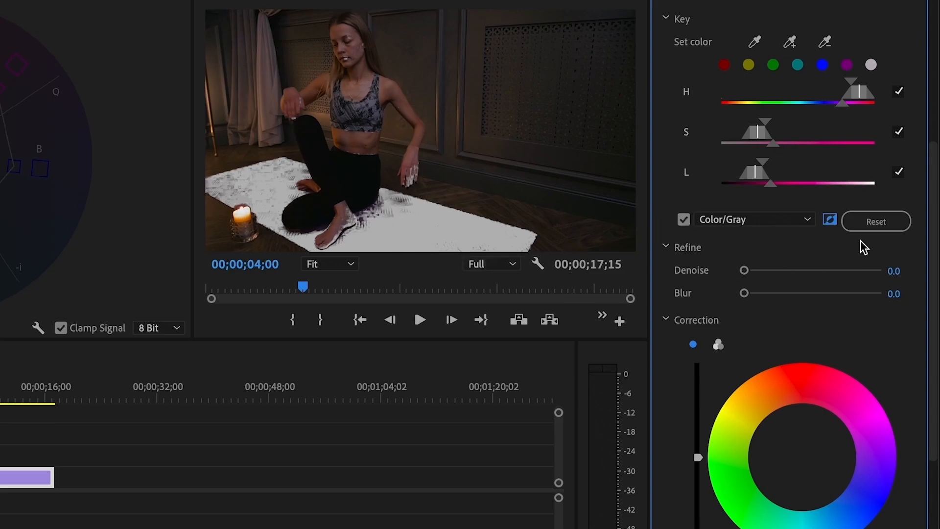
click(831, 221)
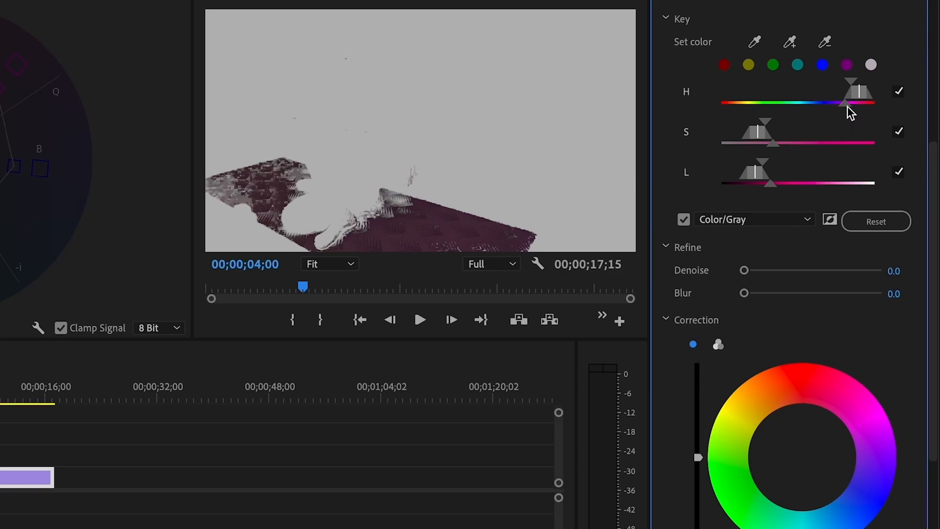
drag(847, 106, 848, 107)
click(685, 219)
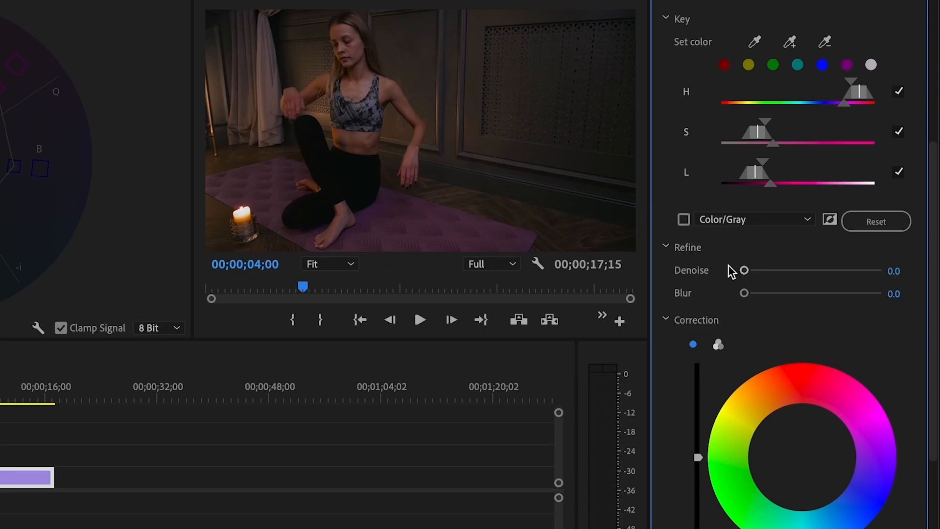
Set the key's Denoise to 43.7 and Blur to 10.6, then return to normal colour view.
click(684, 220)
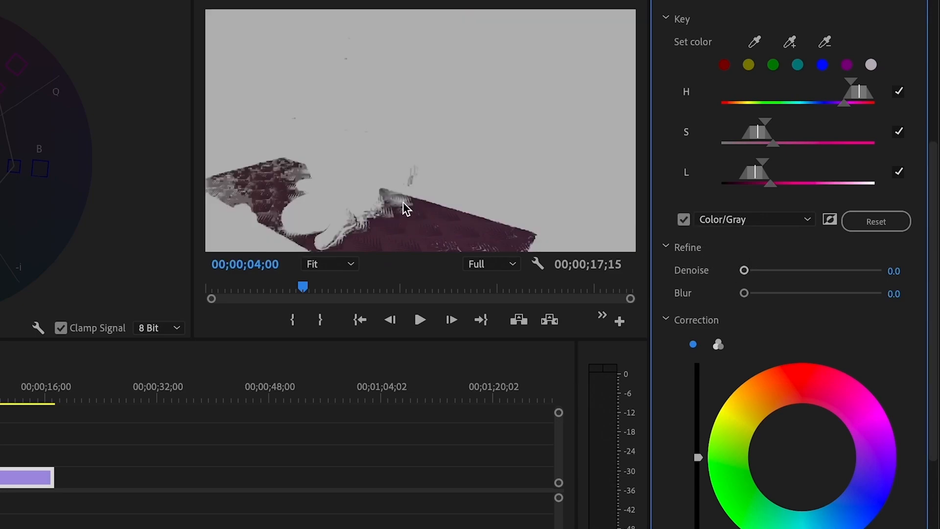
drag(747, 272, 805, 271)
drag(745, 293, 794, 295)
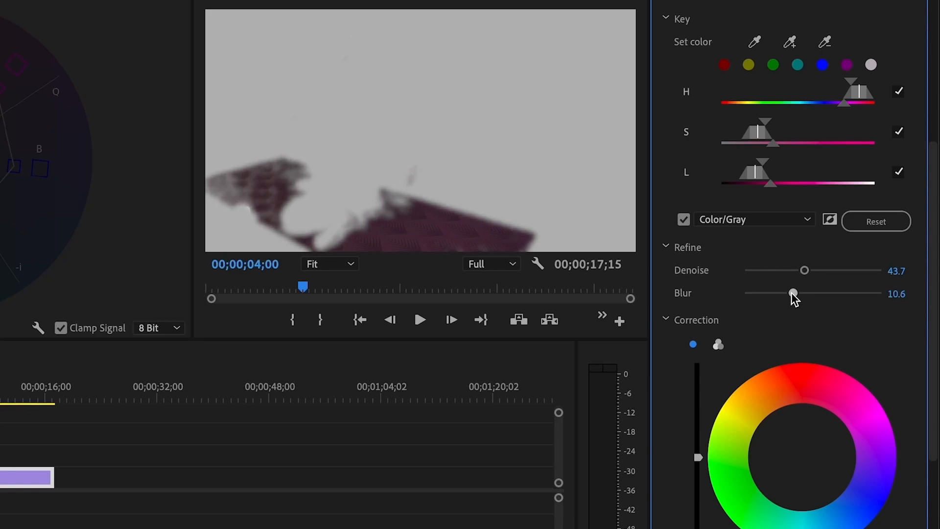
click(691, 221)
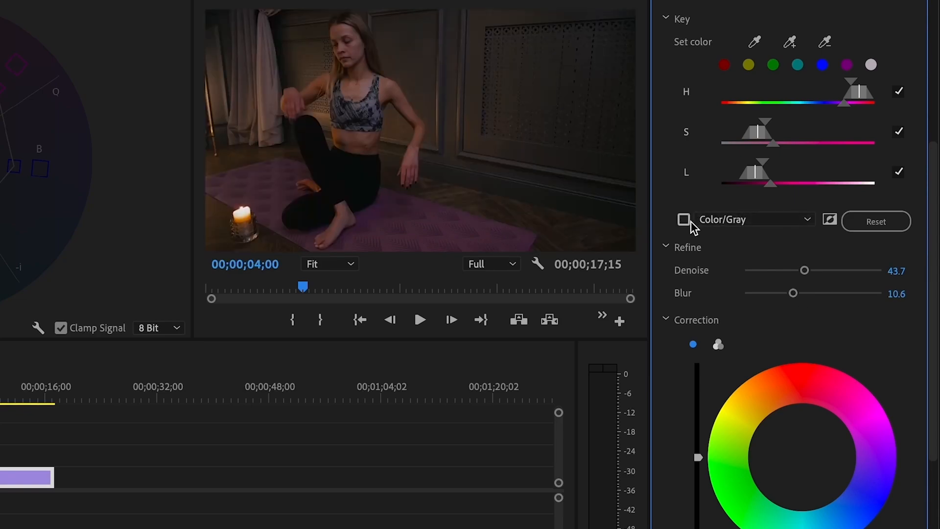
Shift the keyed mat's colour balance with the Correction colour wheel.
scroll(934, 304, down, 3)
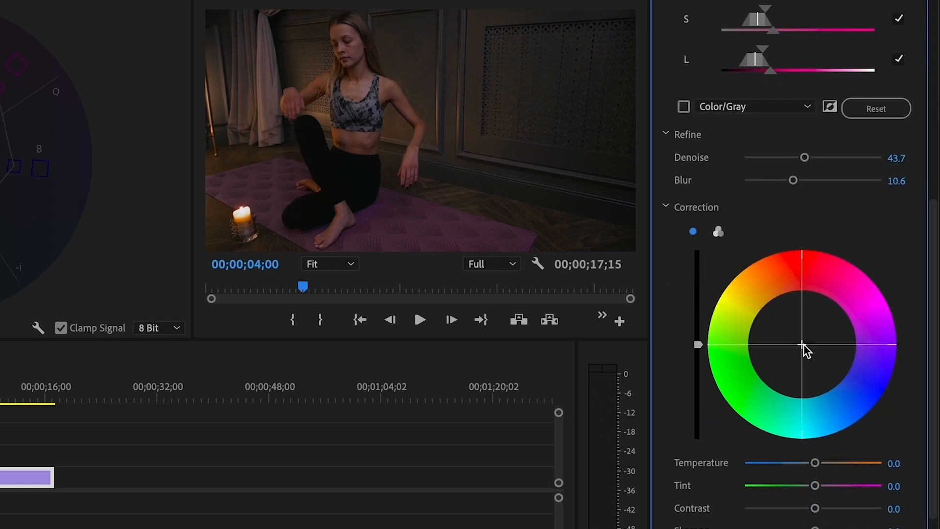
drag(803, 343, 767, 316)
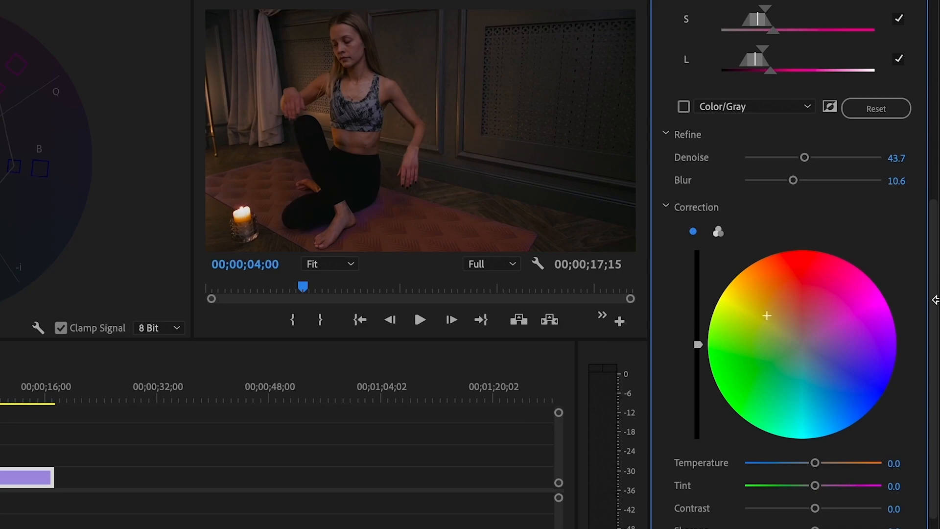
scroll(934, 275, up, 3)
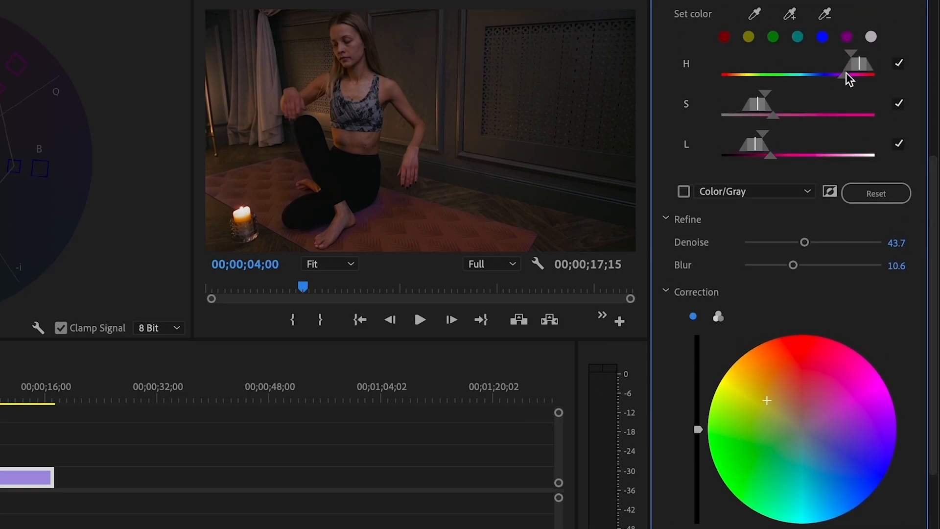
Adjust the key's hue range and sample more of the yoga mat into the key.
drag(846, 73, 847, 73)
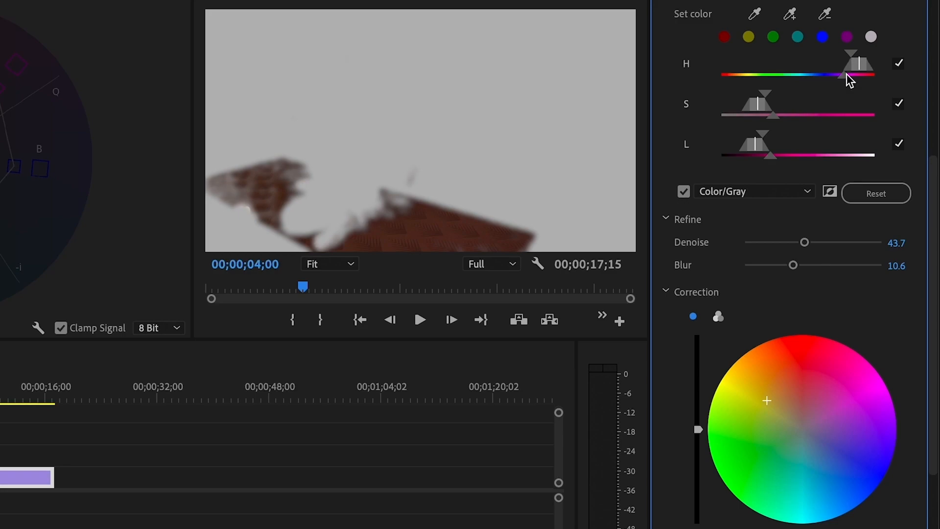
drag(847, 74, 845, 73)
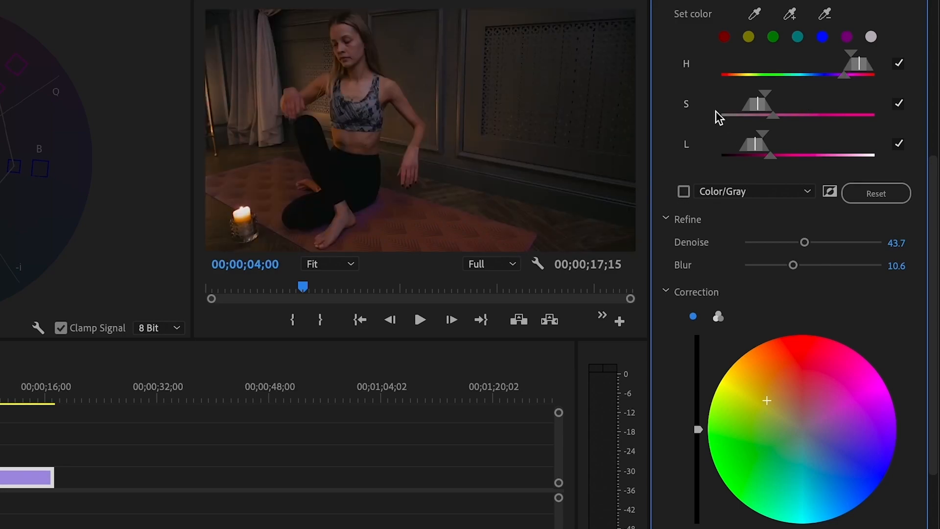
click(791, 15)
click(374, 217)
Brighten the mat and push the three-way Highlights wheel toward pink-red, then revert to a single wheel.
mouse_move(698, 429)
mouse_down()
mouse_move(698, 401)
mouse_move(698, 413)
mouse_up()
click(718, 318)
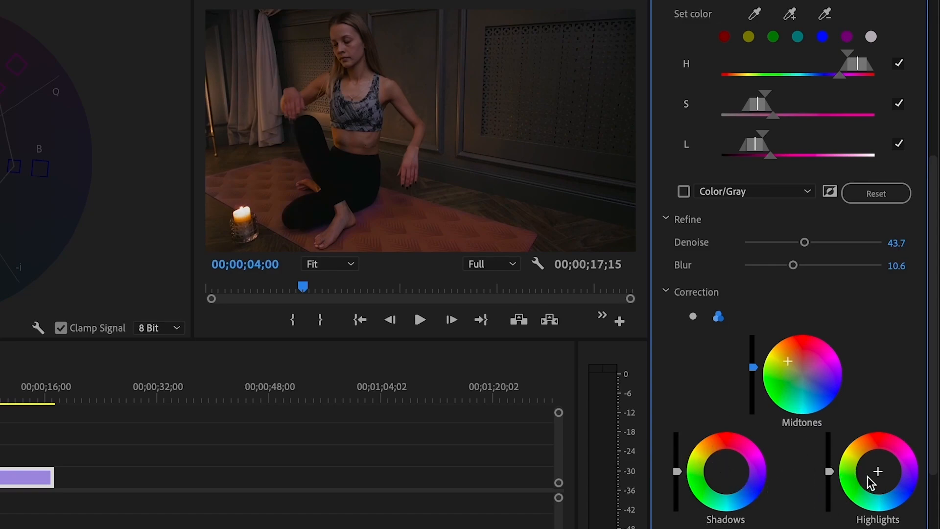
drag(876, 472, 903, 457)
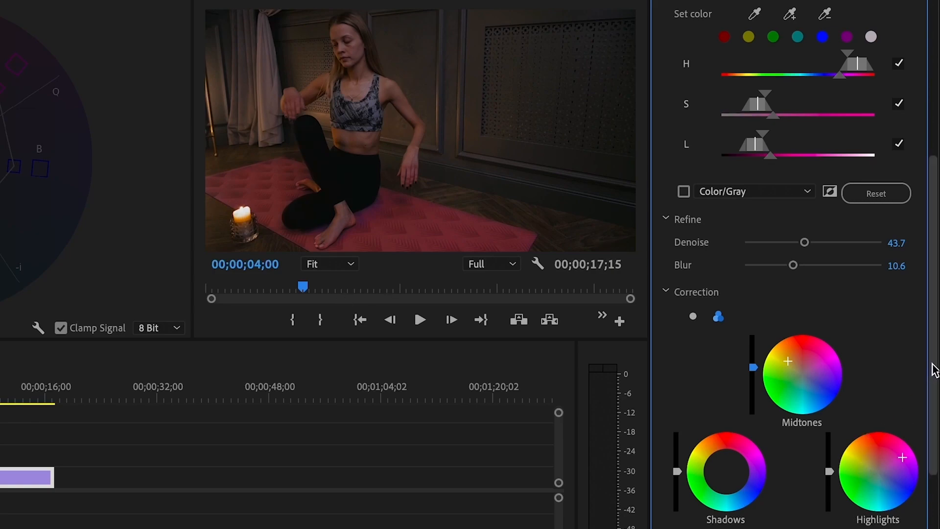
scroll(933, 387, down, 3)
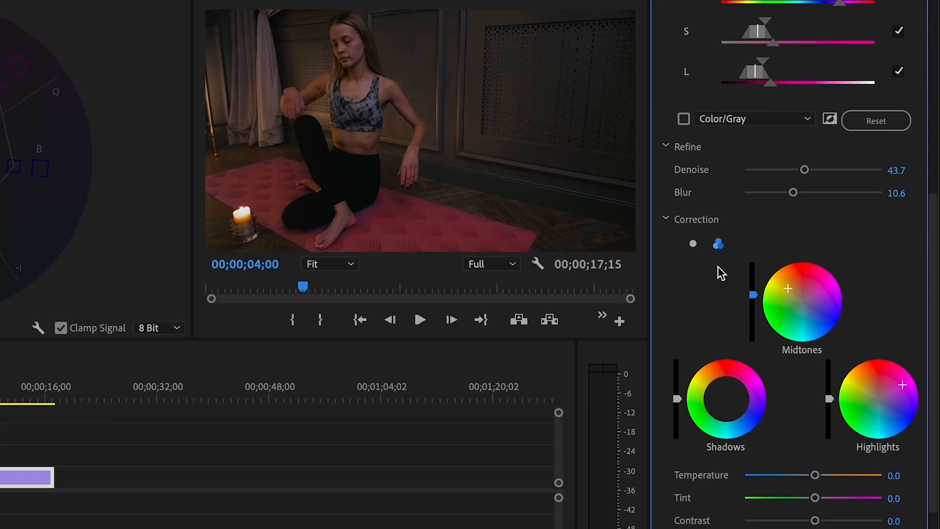
click(693, 244)
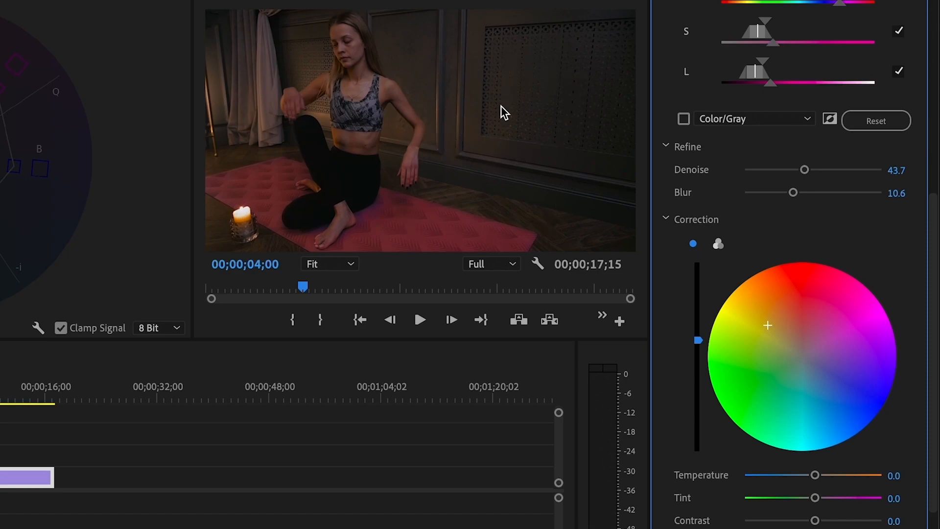
Try inverting the mask and desaturating, then reset Saturation to 100 and uninvert the mask.
click(830, 120)
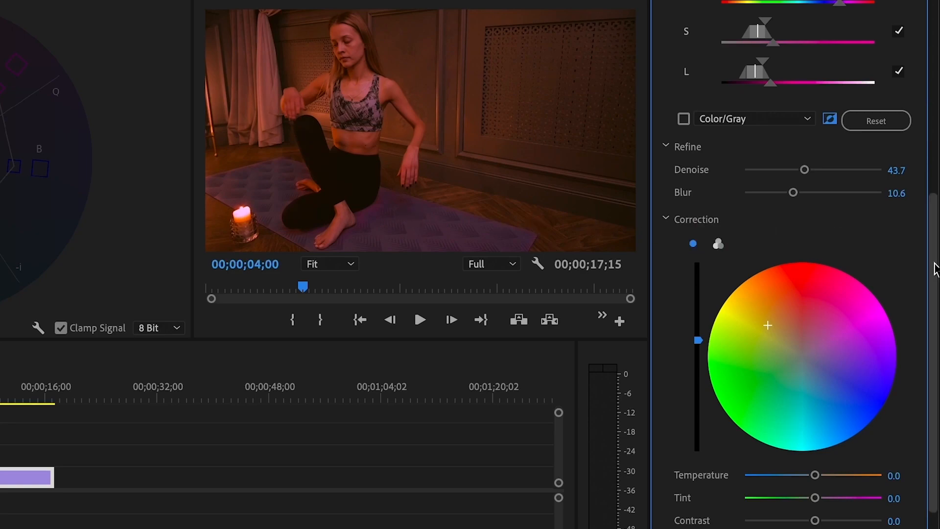
drag(935, 268, 936, 293)
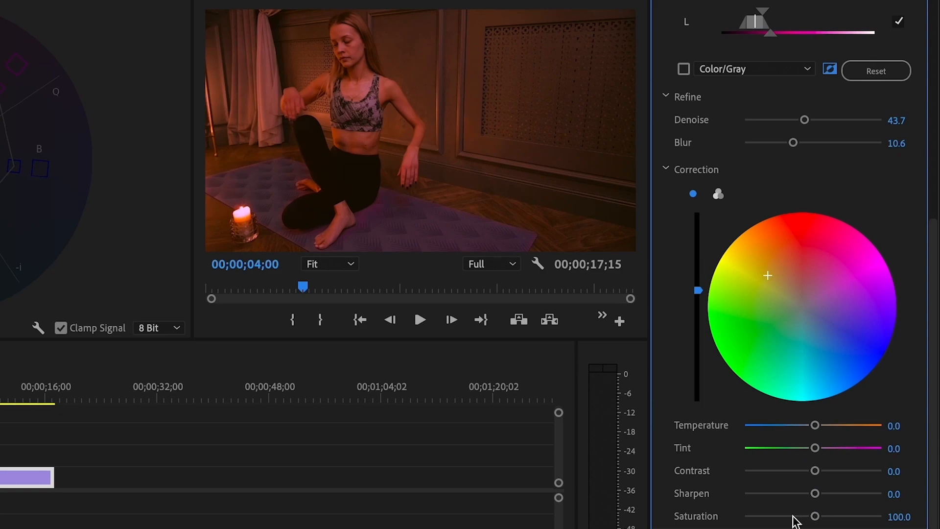
drag(814, 517, 657, 498)
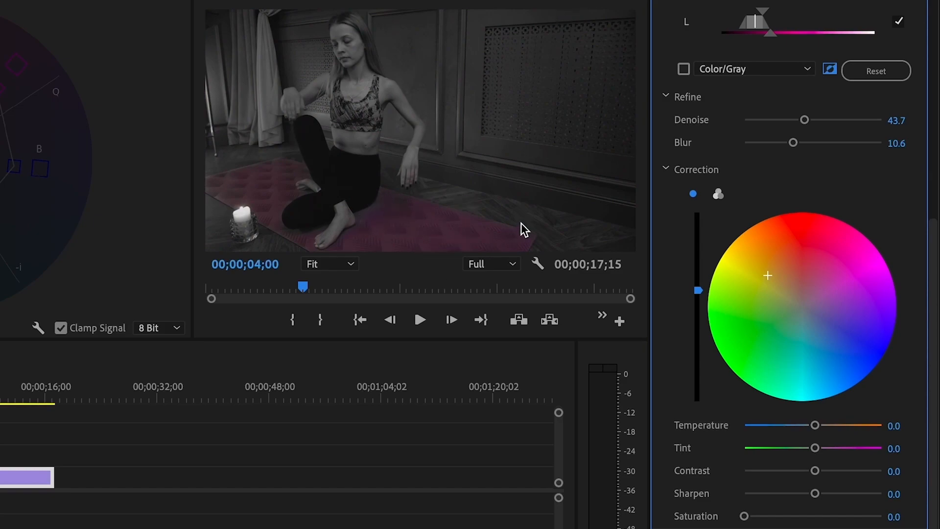
double_click(744, 517)
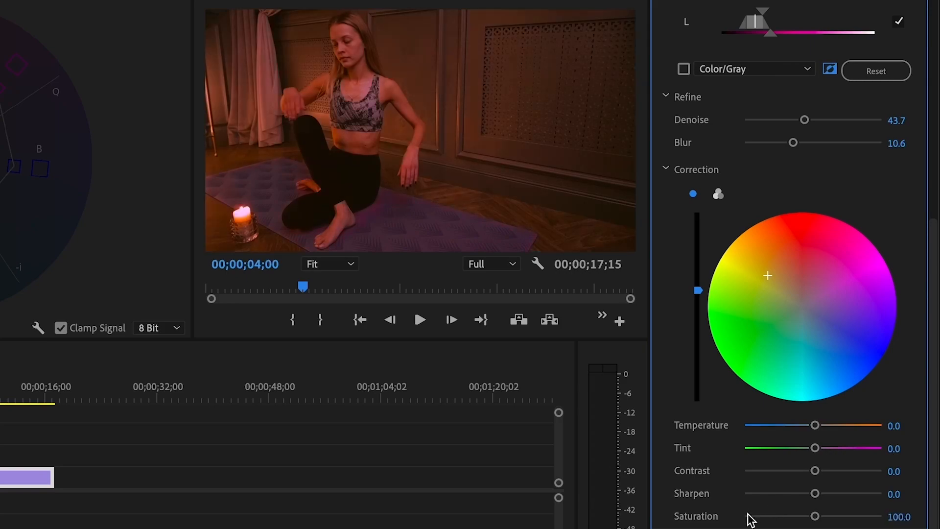
click(830, 70)
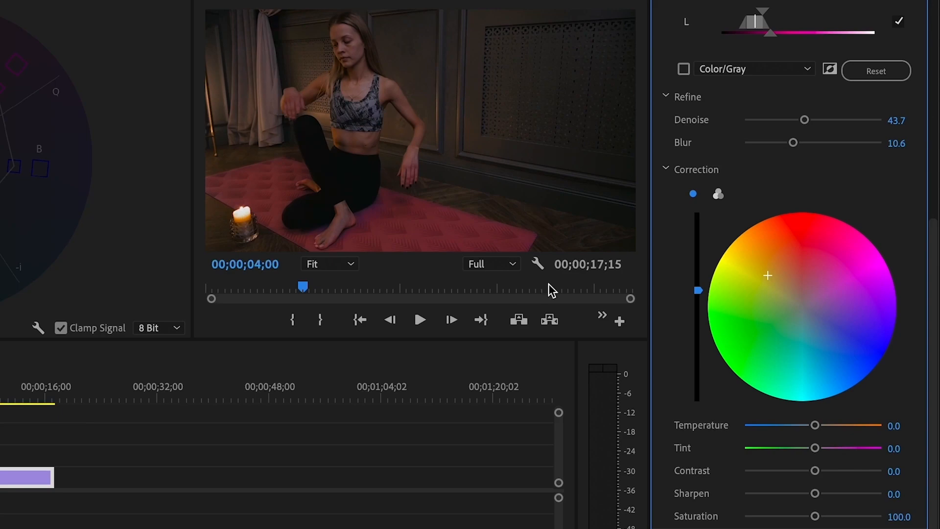
Set the mat correction's Temperature and Tint both to -2.5.
drag(815, 426, 812, 451)
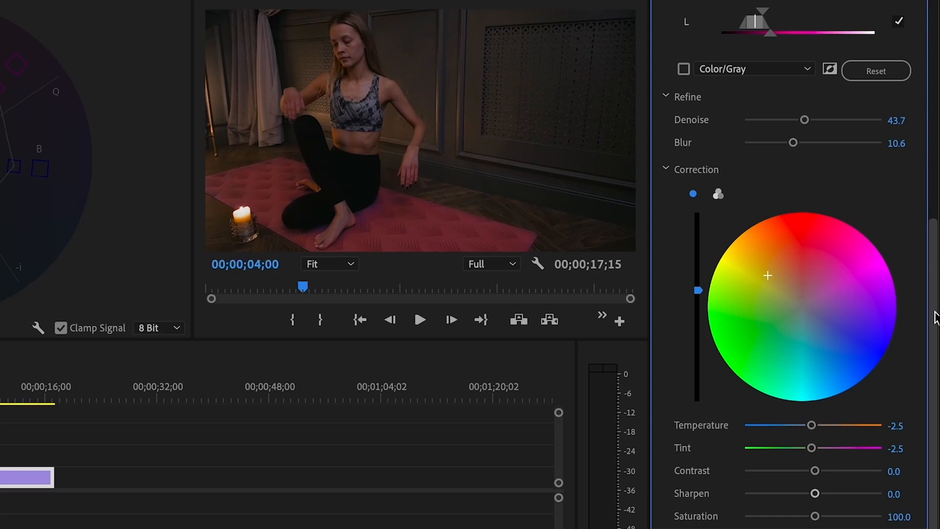
drag(934, 311, 935, 258)
drag(932, 186, 925, 131)
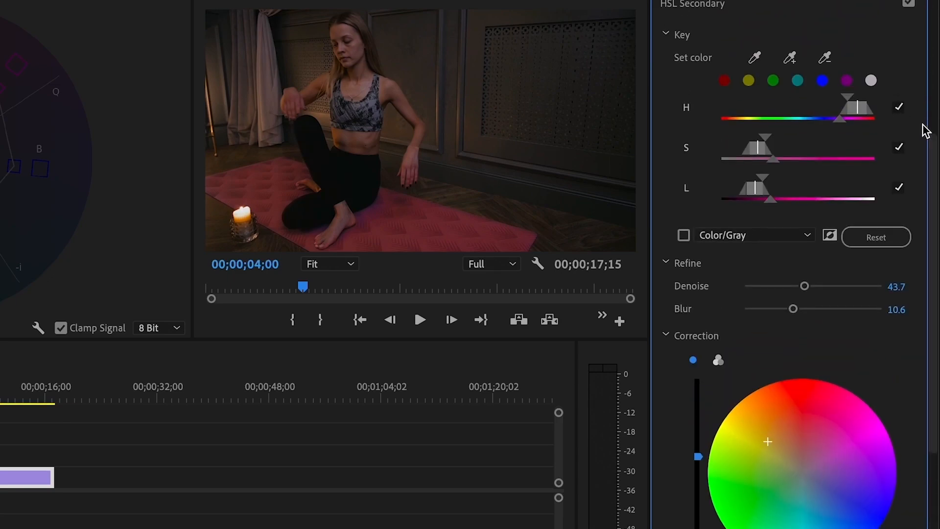
Disable HSL Secondary, then give the vignette a slight Amount and adjust its Midpoint and Roundness.
click(909, 4)
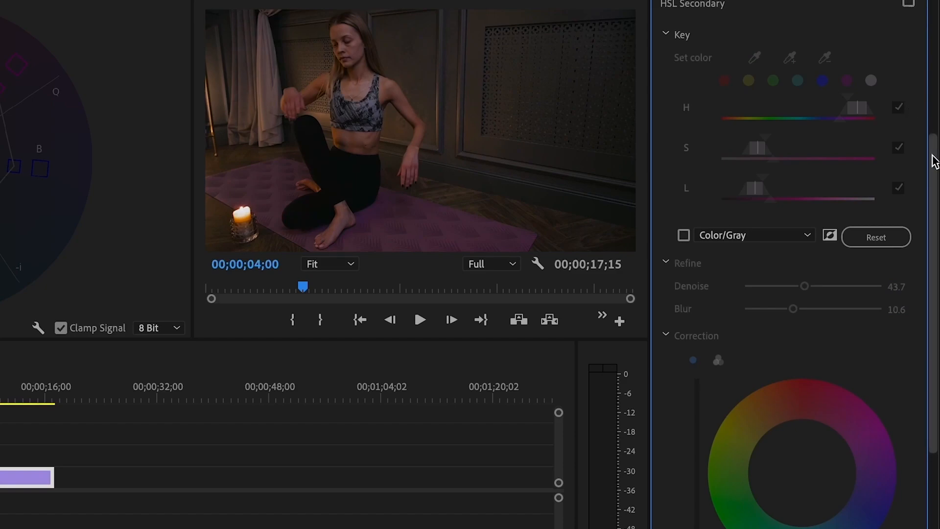
drag(934, 162, 935, 304)
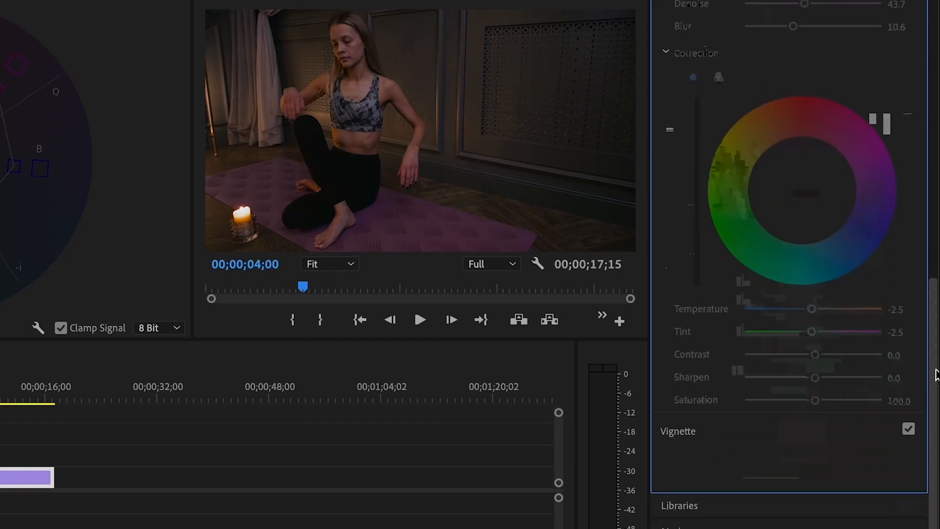
click(695, 436)
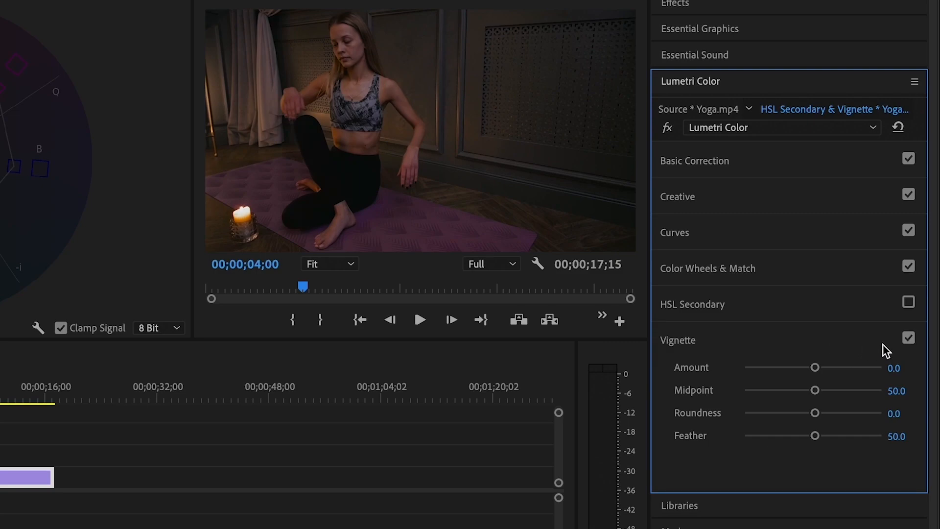
click(909, 340)
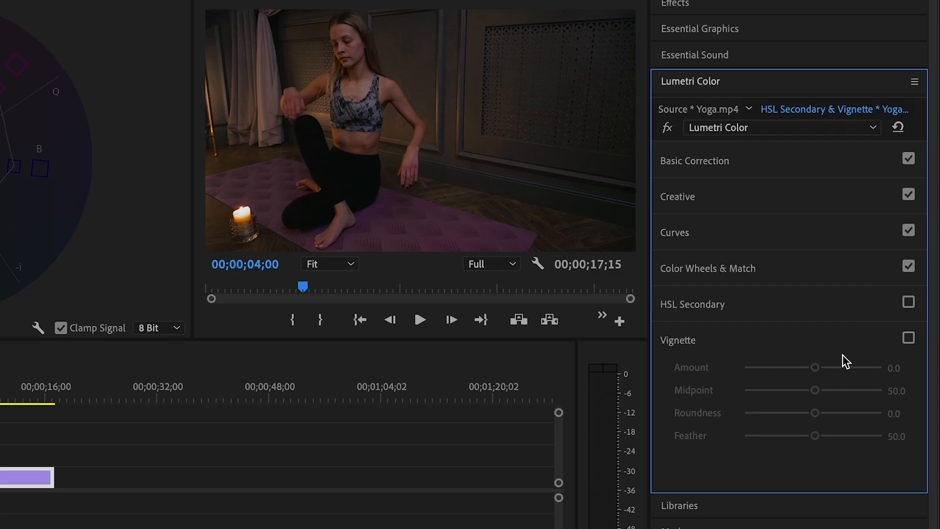
click(909, 338)
drag(817, 370, 800, 391)
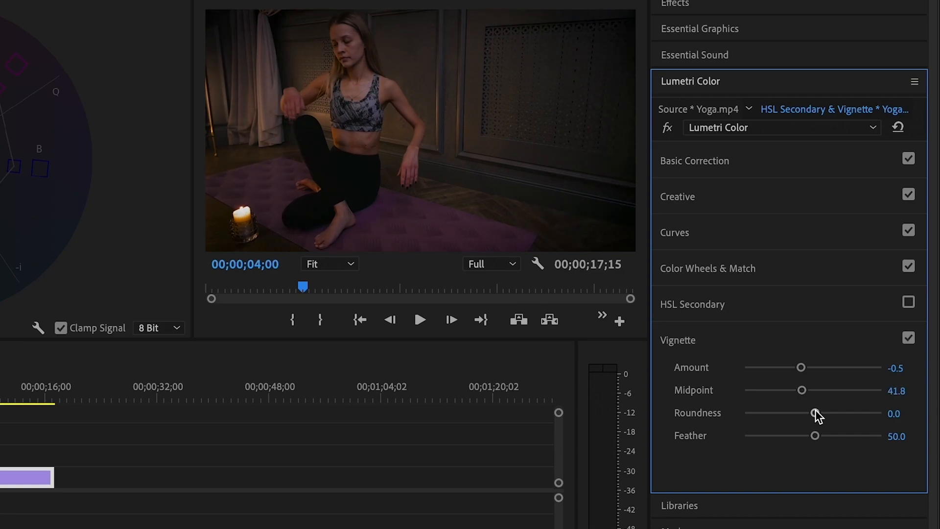
drag(813, 414, 805, 434)
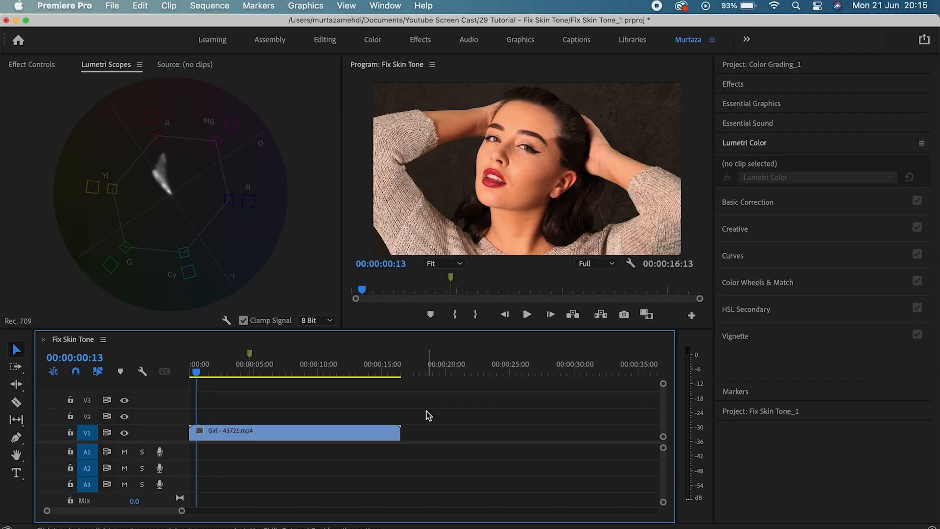
Play the Fix Skin Tone sequence, park at the 00:00:04:18 marker and expand Basic Correction.
key(space)
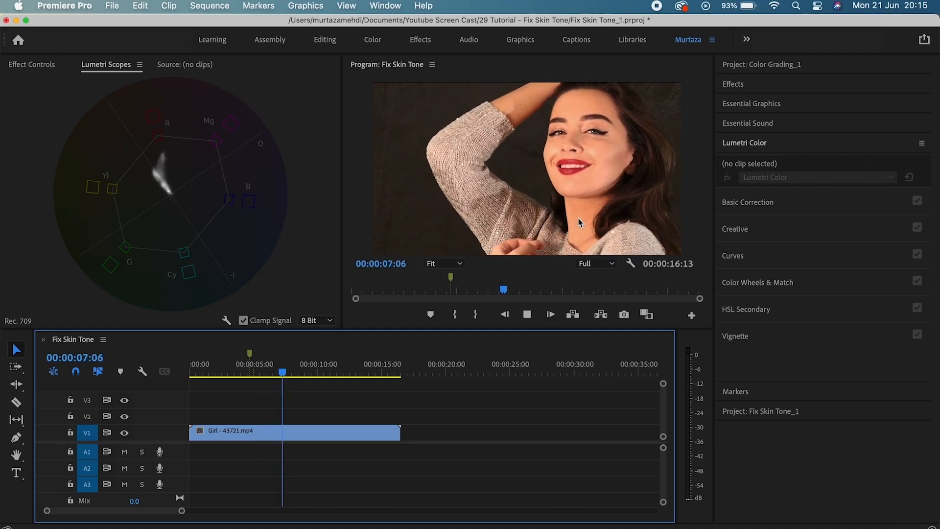
key(space)
click(253, 354)
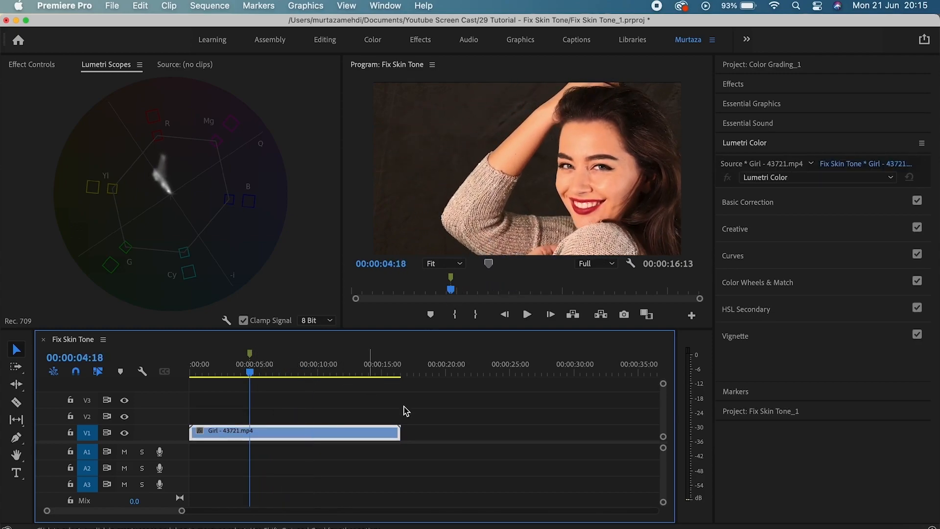
click(739, 201)
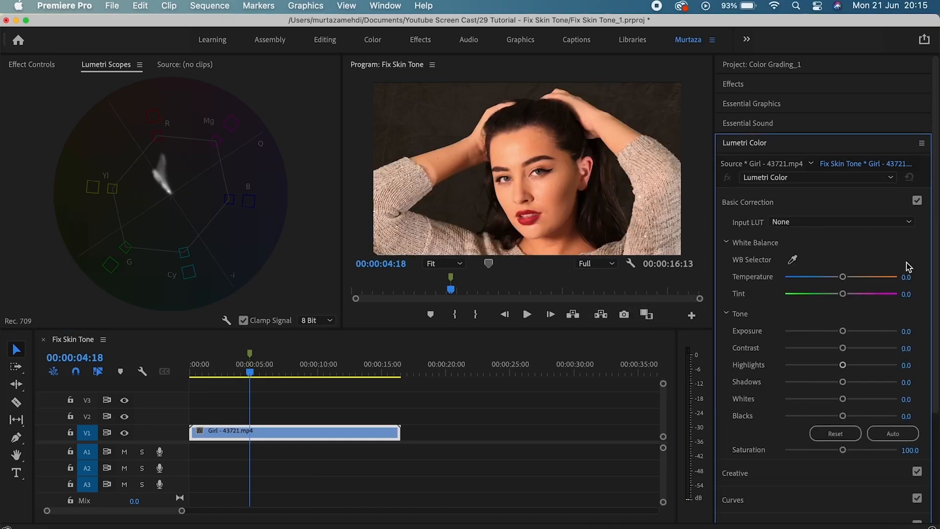
scroll(935, 243, down, 3)
scroll(936, 242, down, 1)
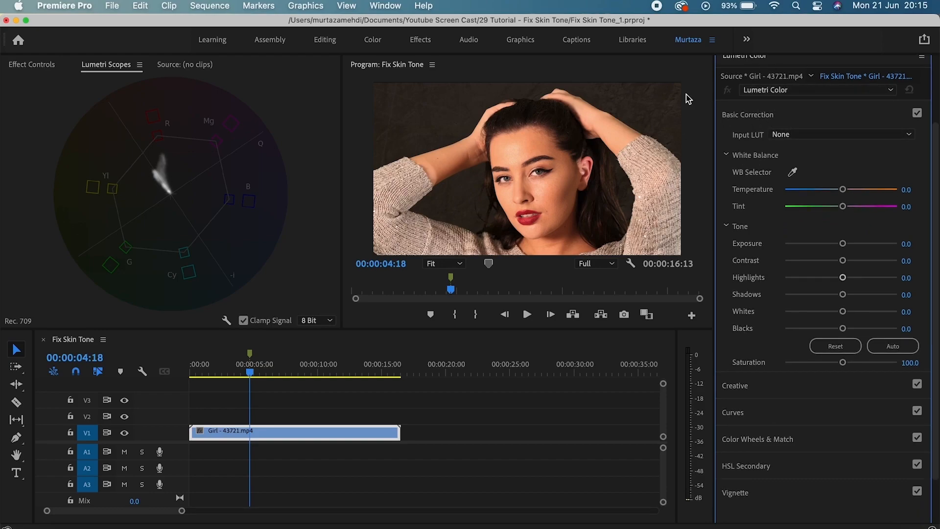
Enable Waveform (Luma) in Lumetri Scopes and turn off Vectorscope YUV.
right_click(261, 119)
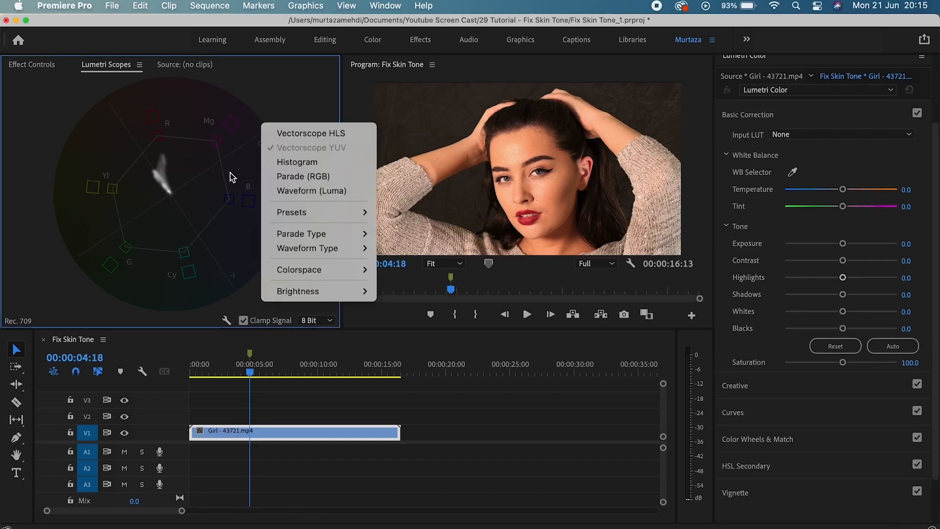
click(299, 191)
right_click(257, 166)
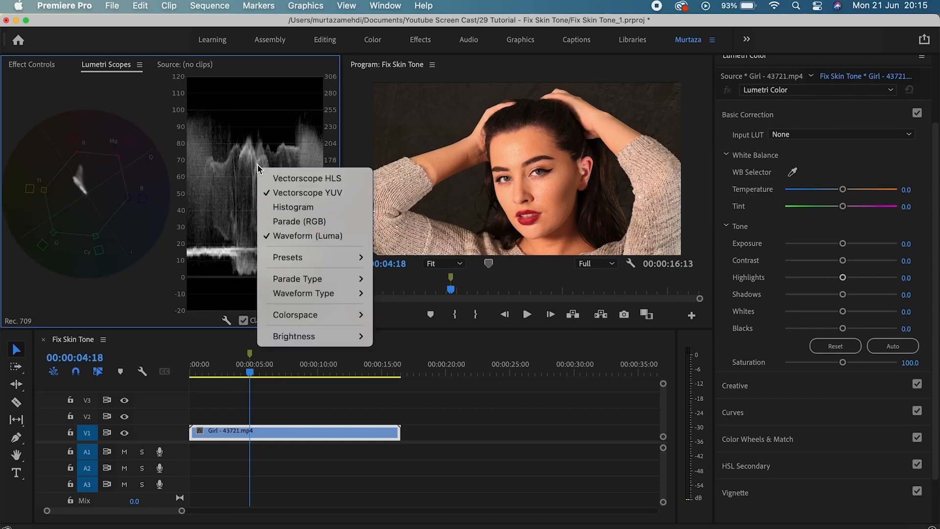
click(277, 195)
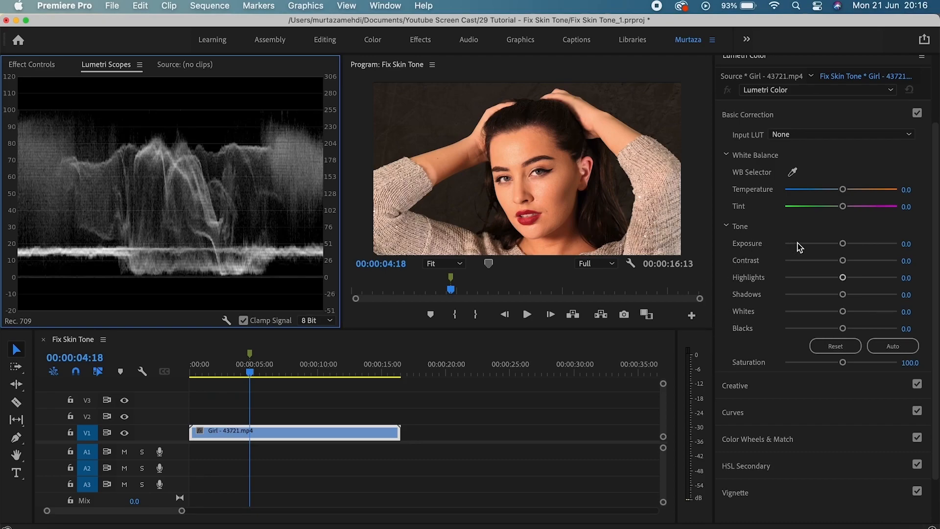
Set Exposure -0.6, Contrast 24.9, Highlights -30.6, Shadows 6.4, Whites -17.9 and Blacks -30.6.
drag(843, 243, 834, 245)
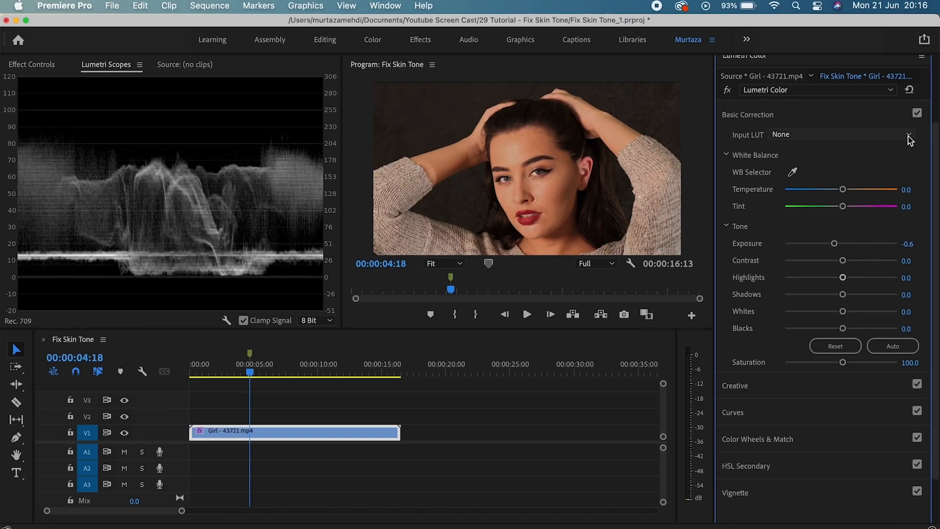
drag(843, 260, 855, 260)
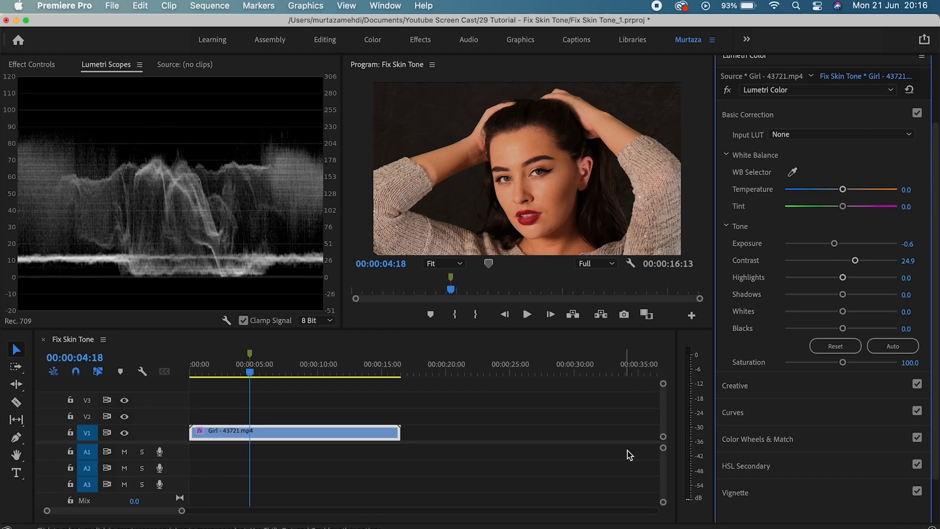
drag(843, 278, 845, 298)
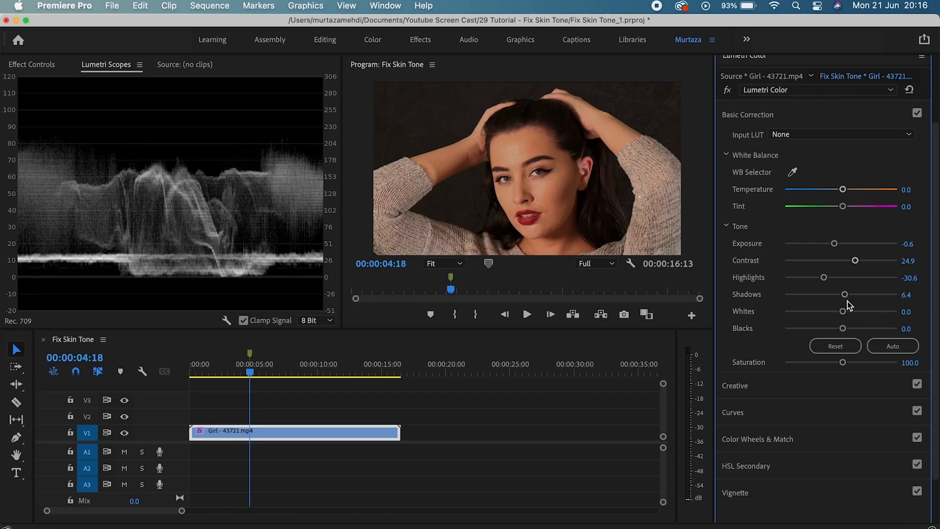
drag(845, 308, 831, 314)
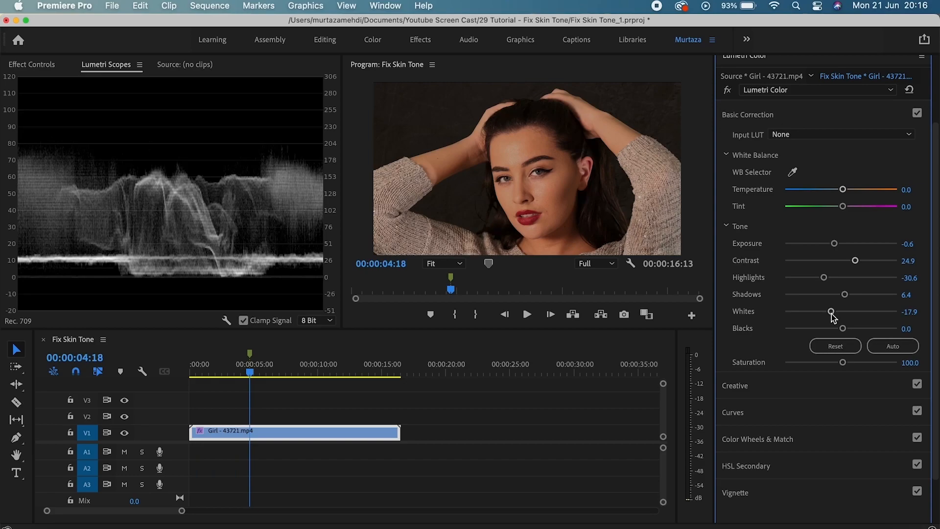
drag(843, 329, 824, 333)
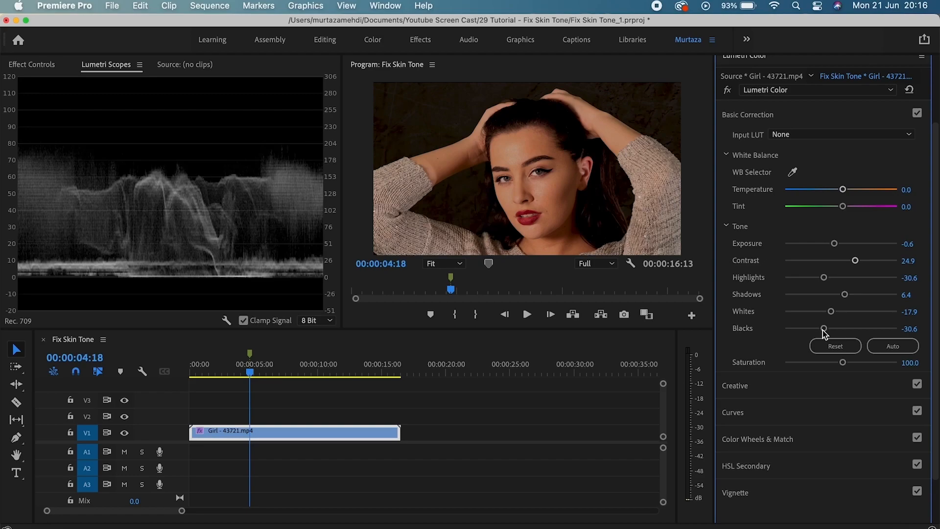
Set Saturation to 102.9, Temperature to -12.1 and Tint to 4.0, comparing against the bypassed grade.
click(728, 91)
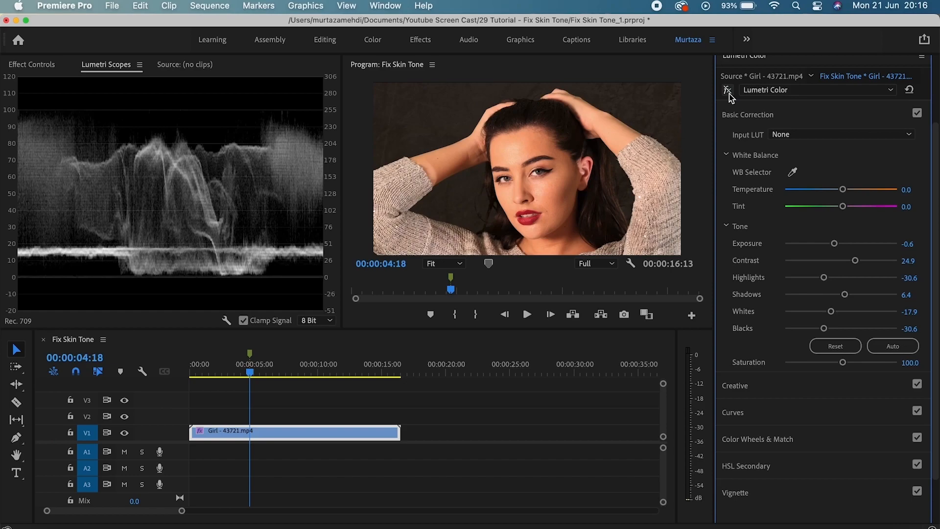
click(727, 91)
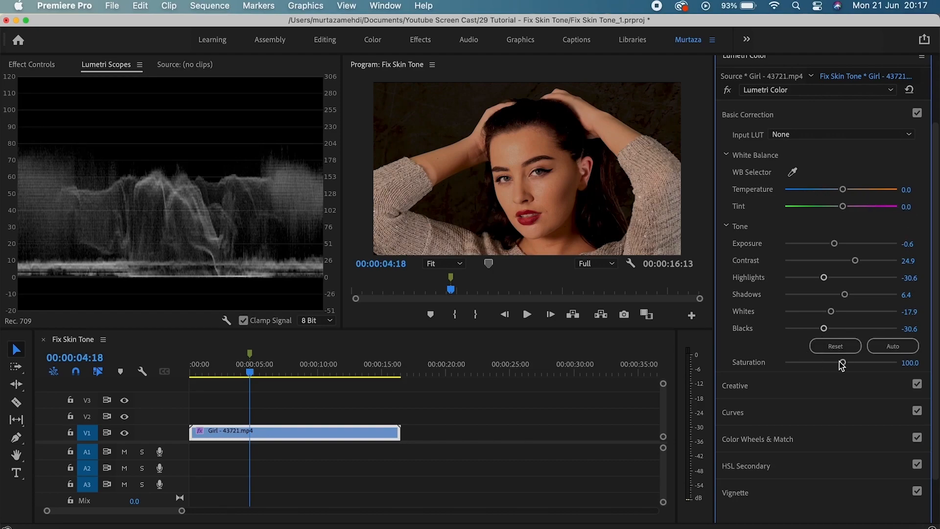
drag(844, 363, 844, 366)
drag(842, 192, 845, 207)
click(729, 90)
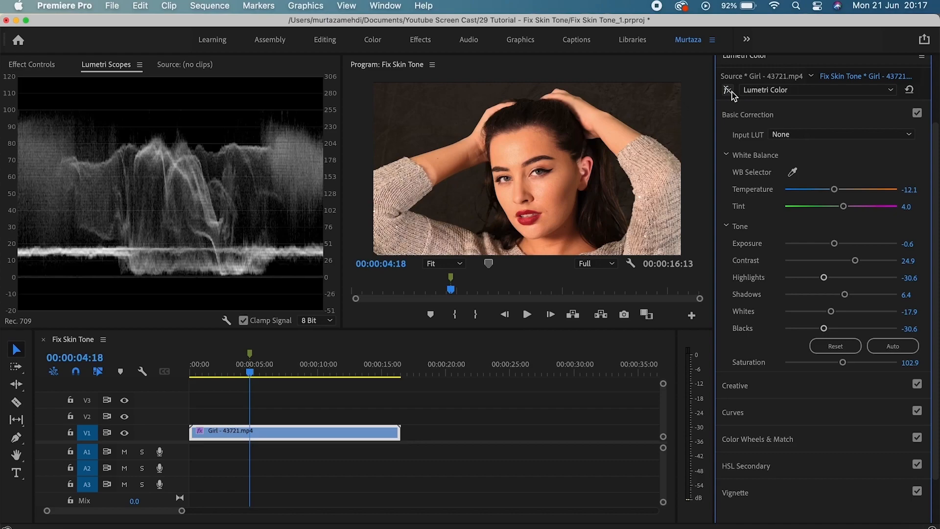
click(728, 91)
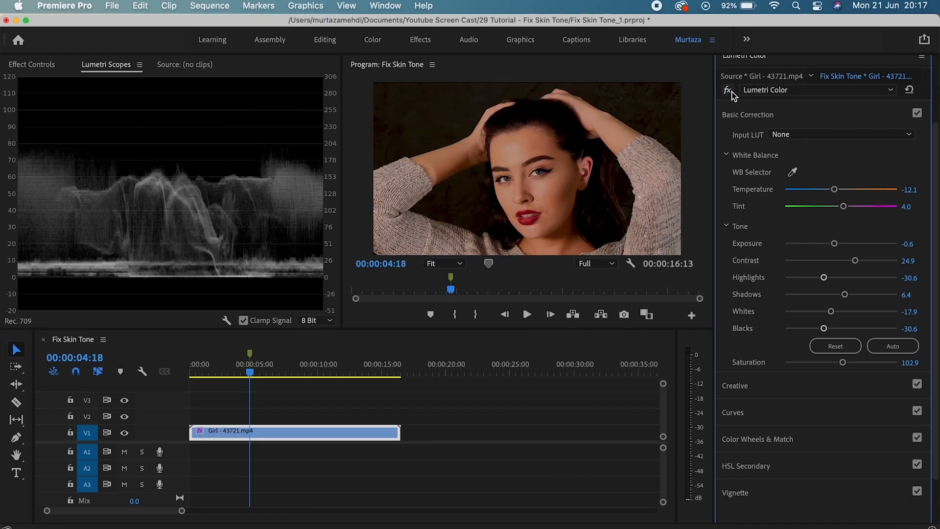
Expand Curves and switch Lumetri Scopes from Waveform (Luma) to Parade (RGB).
click(781, 412)
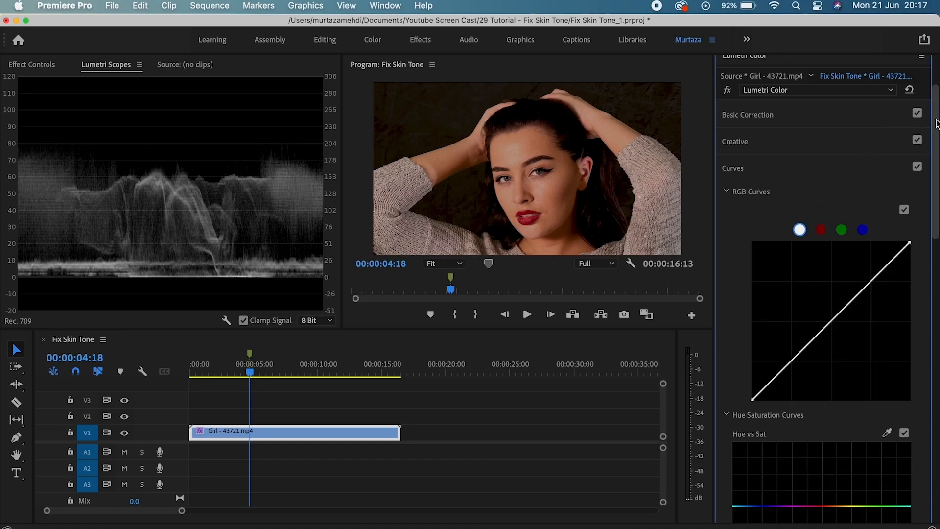
scroll(937, 124, down, 3)
right_click(172, 143)
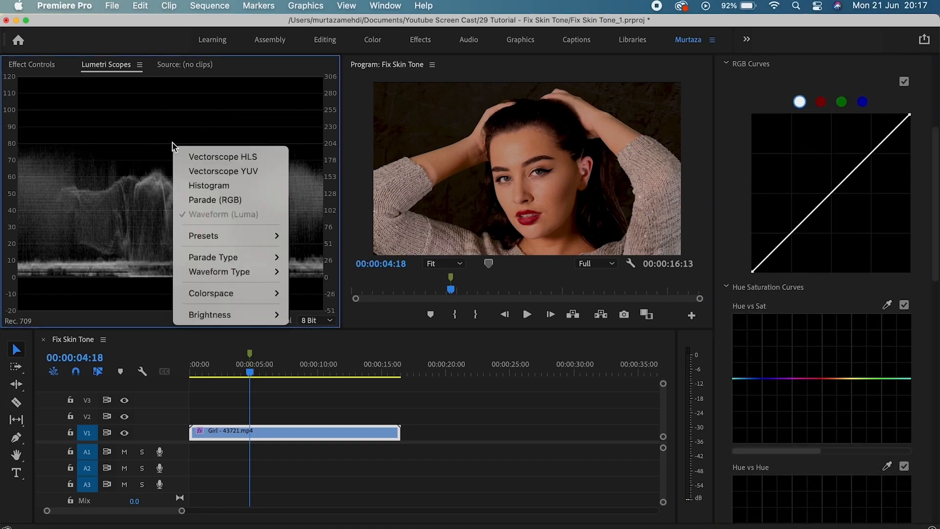
click(195, 199)
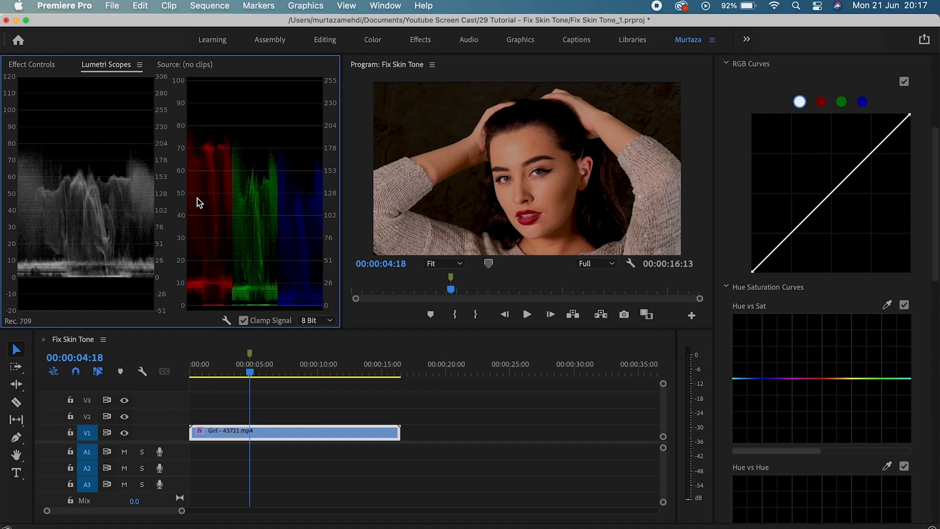
right_click(233, 131)
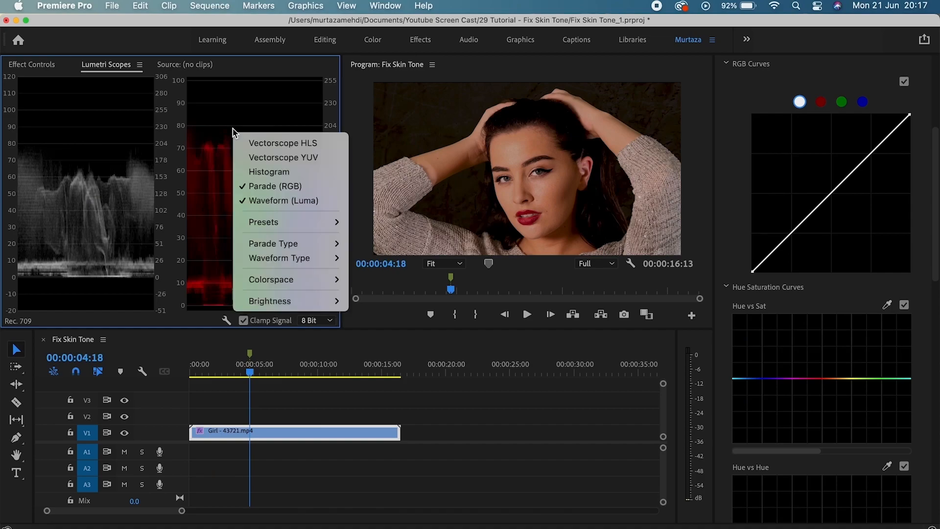
click(262, 199)
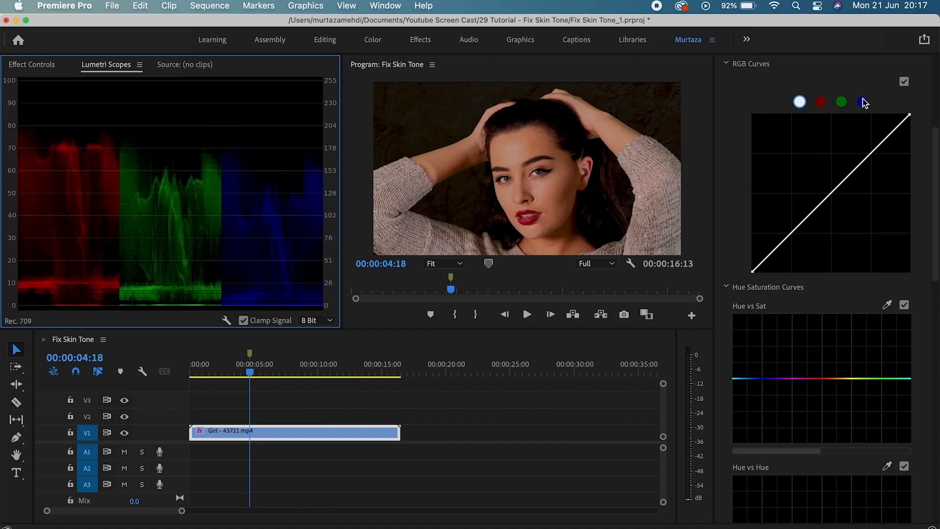
Add three points to the master RGB curve and shape a gentle S-curve.
click(872, 152)
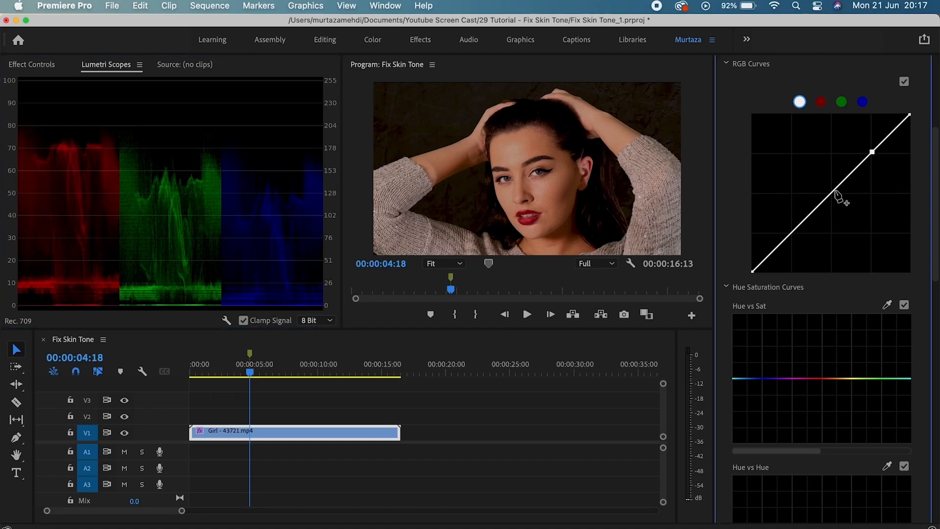
click(834, 190)
click(791, 232)
drag(872, 152, 870, 149)
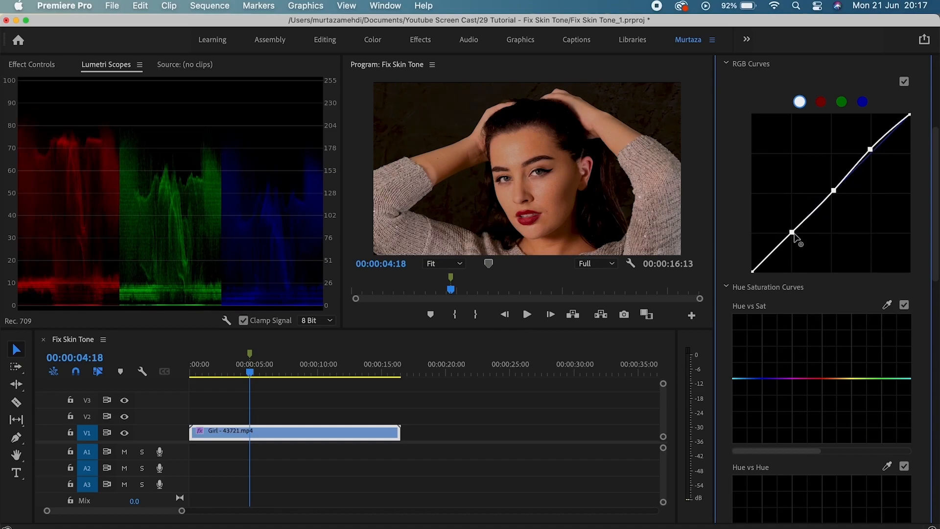
drag(793, 233, 794, 235)
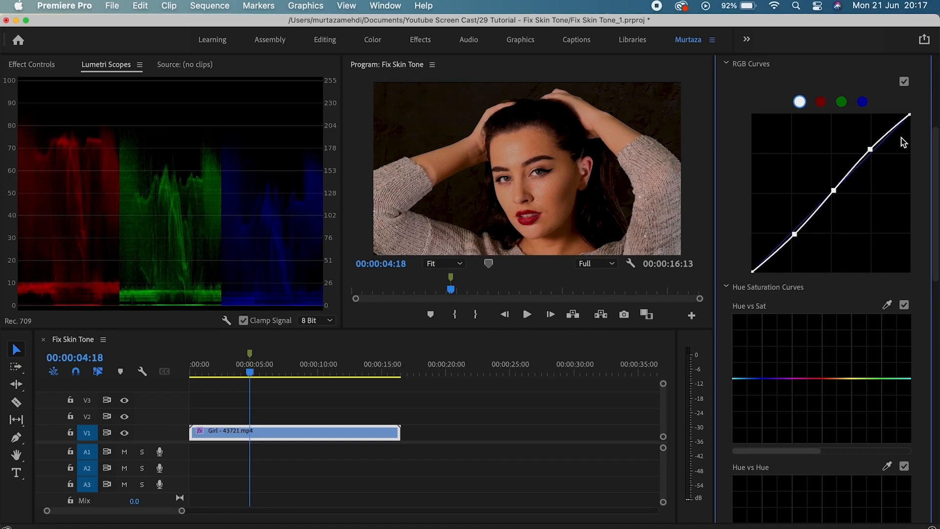
drag(871, 149, 871, 148)
Add a control point to the red curve and slightly raise the blue curve's upper range.
click(821, 103)
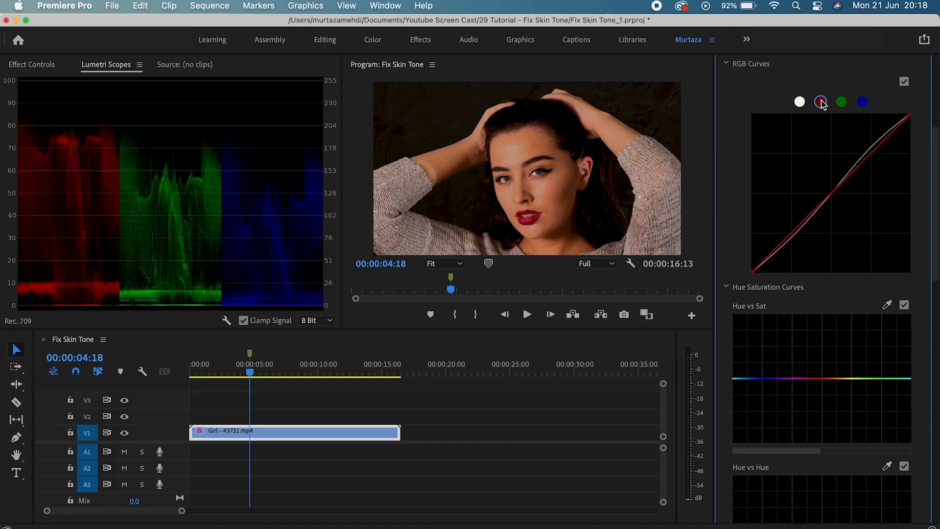
click(874, 157)
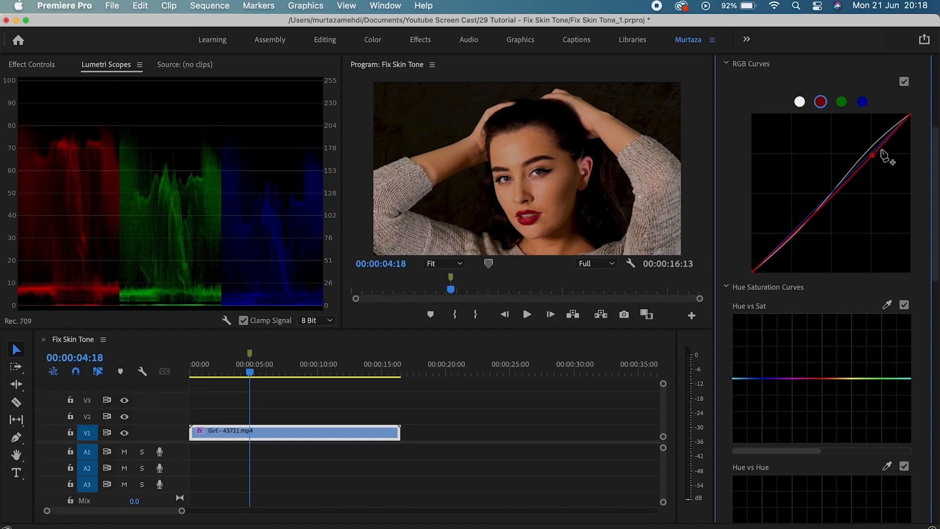
click(866, 103)
click(874, 149)
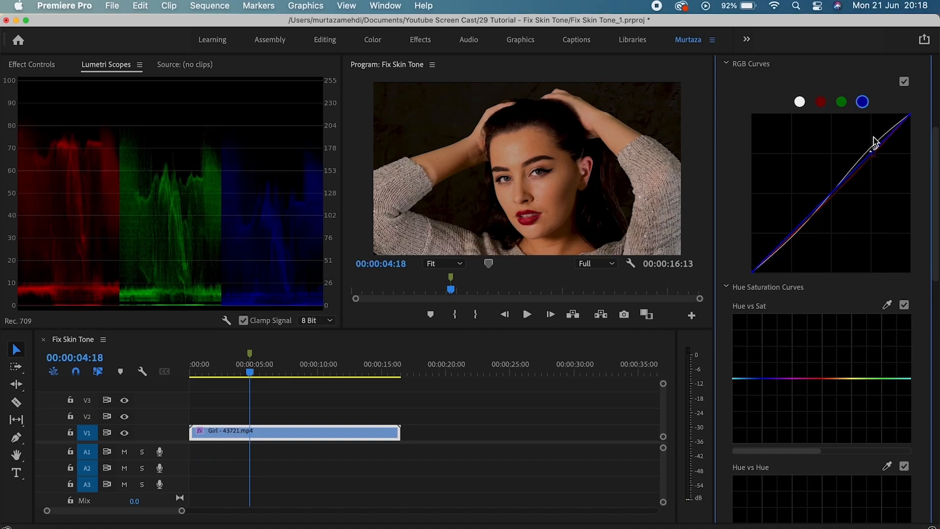
drag(873, 155, 872, 153)
Toggle the Lumetri colour grade off and on twice to compare before and after.
scroll(936, 267, up, 5)
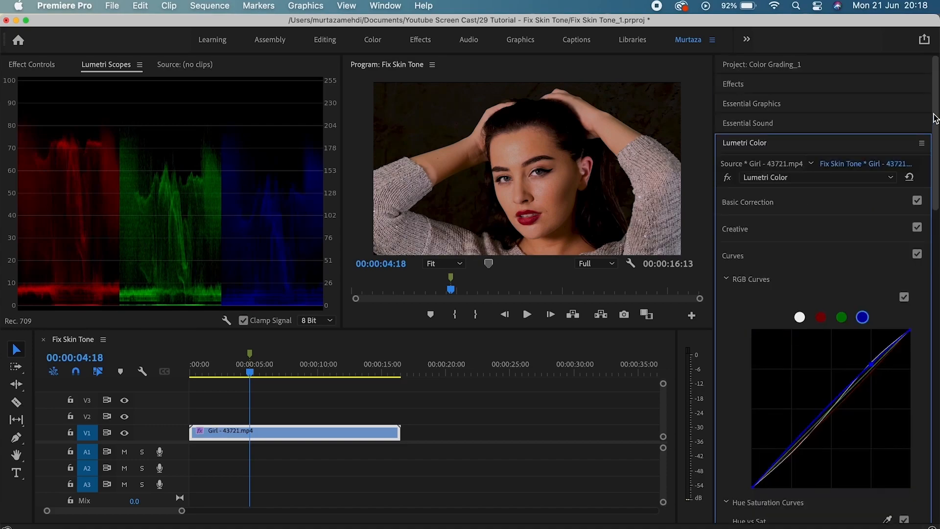
click(727, 177)
click(727, 178)
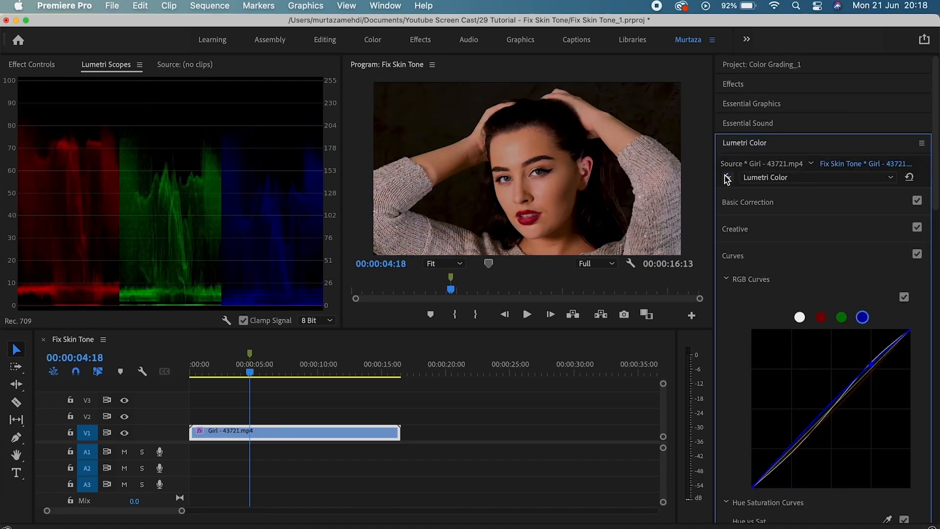
click(727, 178)
click(727, 177)
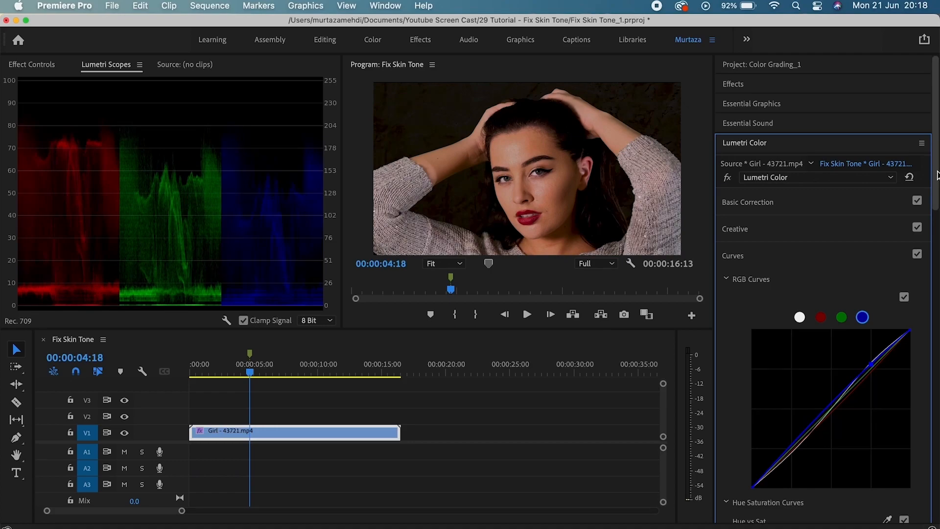
Collapse the Curves section and expand HSL Secondary.
click(780, 255)
click(785, 309)
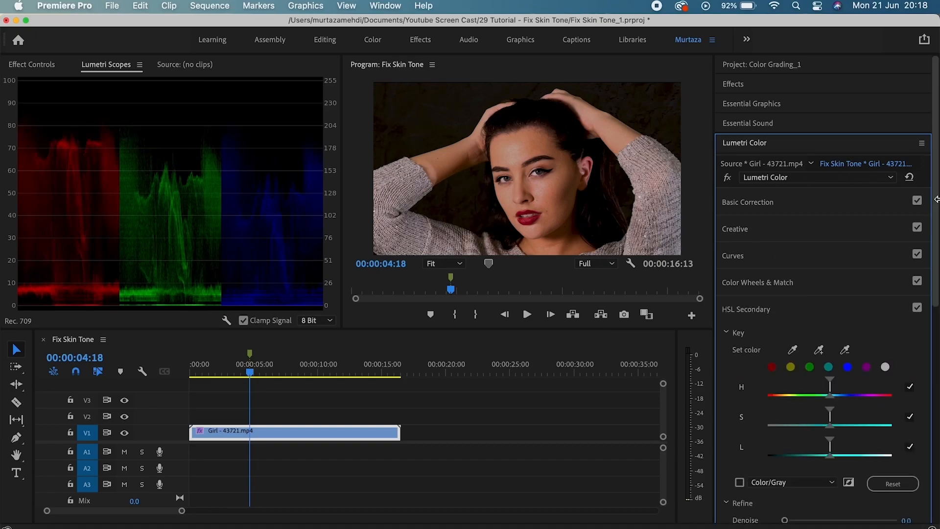
scroll(936, 188, down, 5)
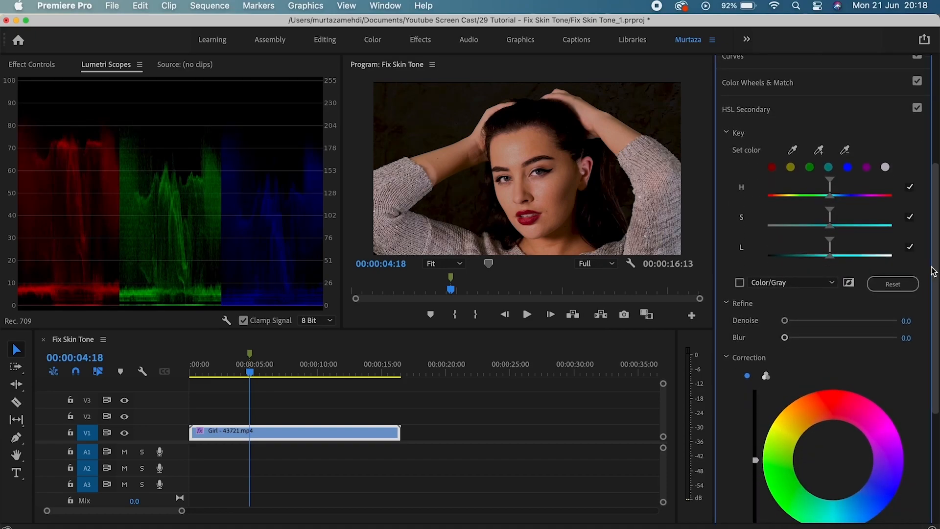
Show only the YUV vectorscope in Lumetri Scopes, hiding the RGB parade.
right_click(221, 147)
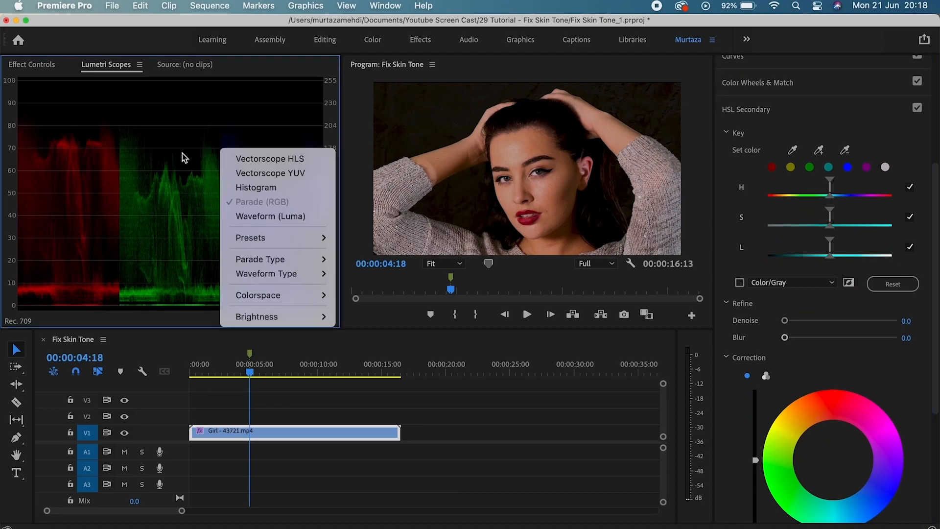
click(244, 172)
right_click(228, 146)
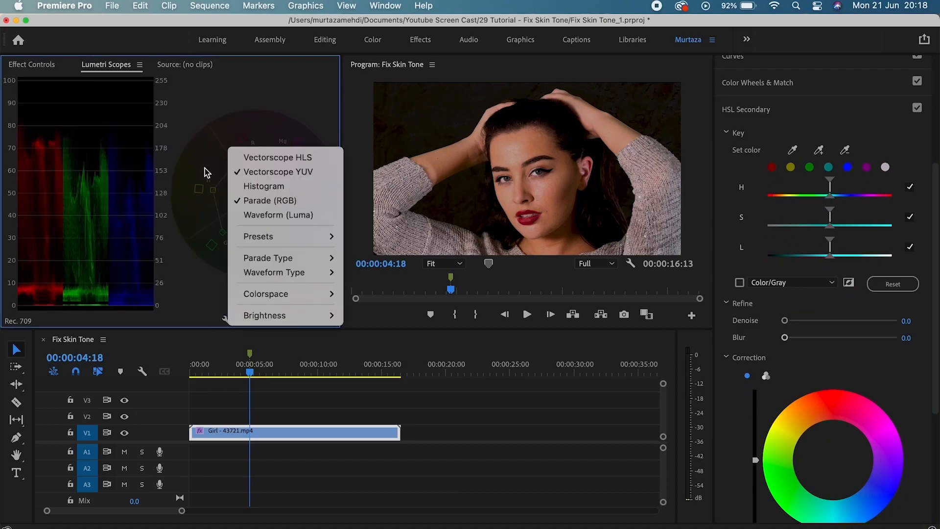
click(284, 204)
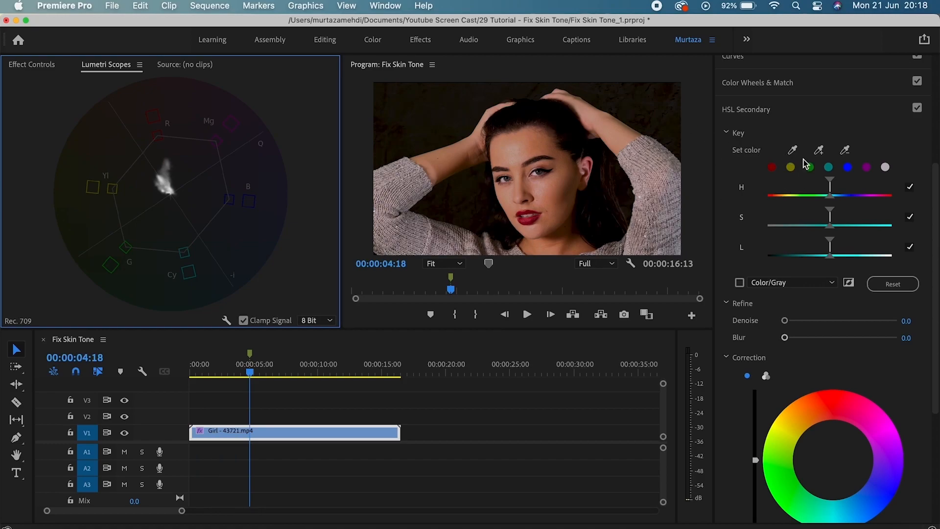
Key the skin tone from the forehead sample, then add the cheek and neck tones.
click(793, 152)
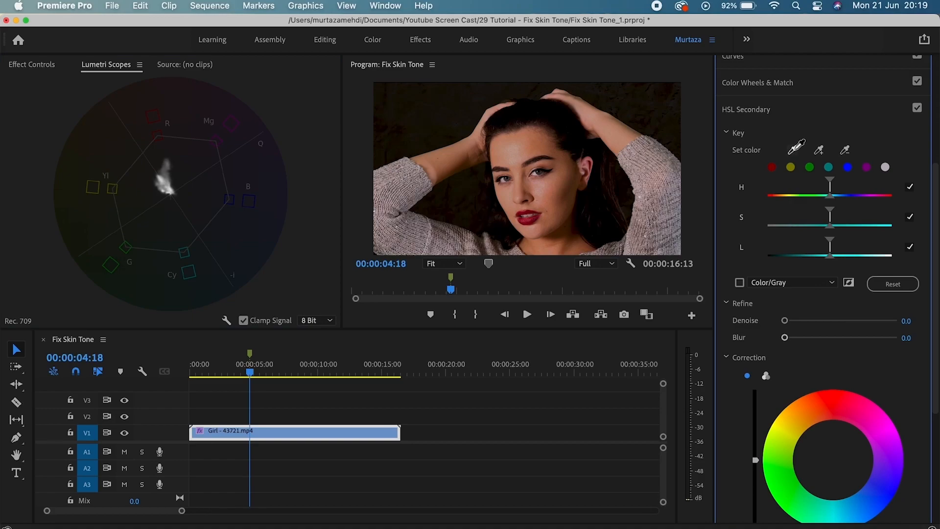
click(514, 145)
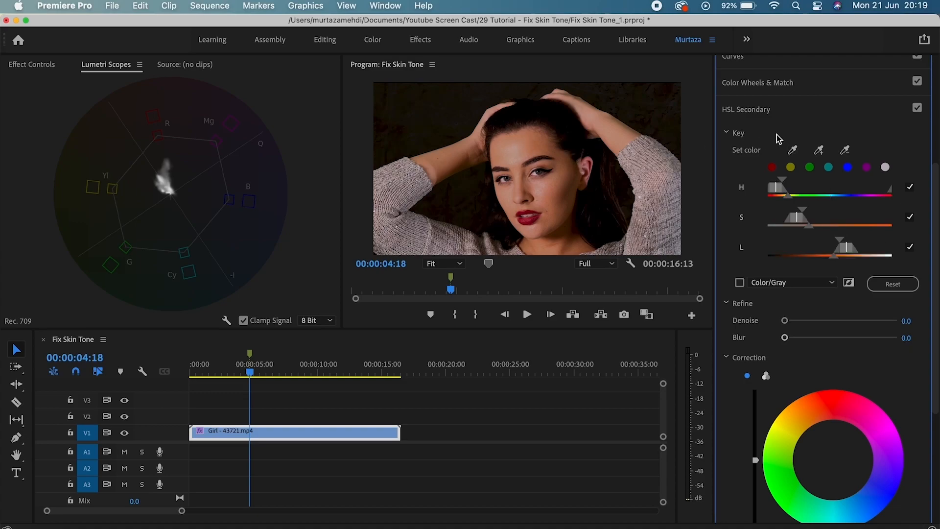
click(818, 149)
drag(570, 166, 563, 228)
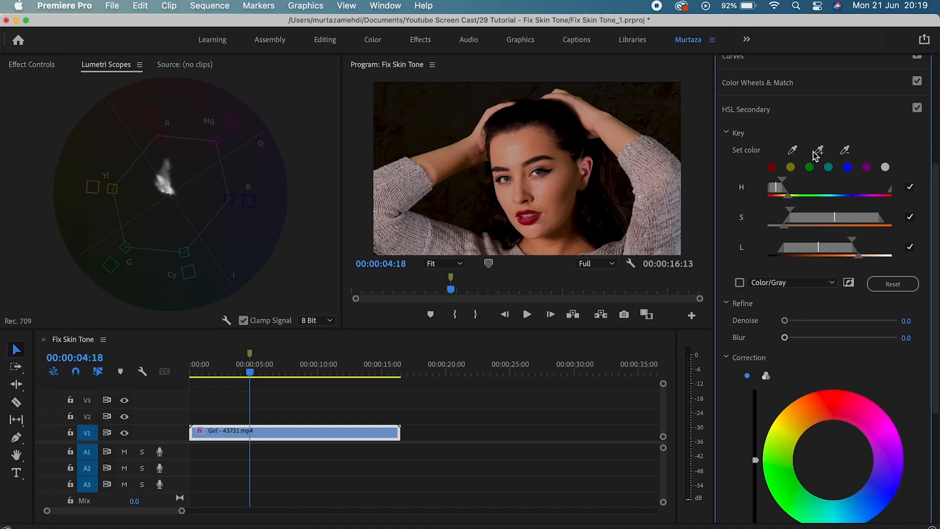
click(819, 150)
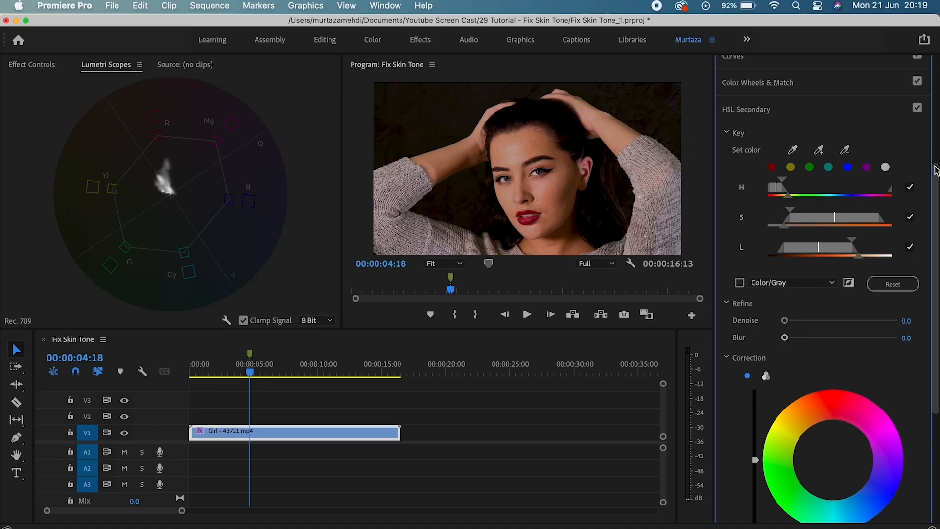
scroll(936, 169, down, 3)
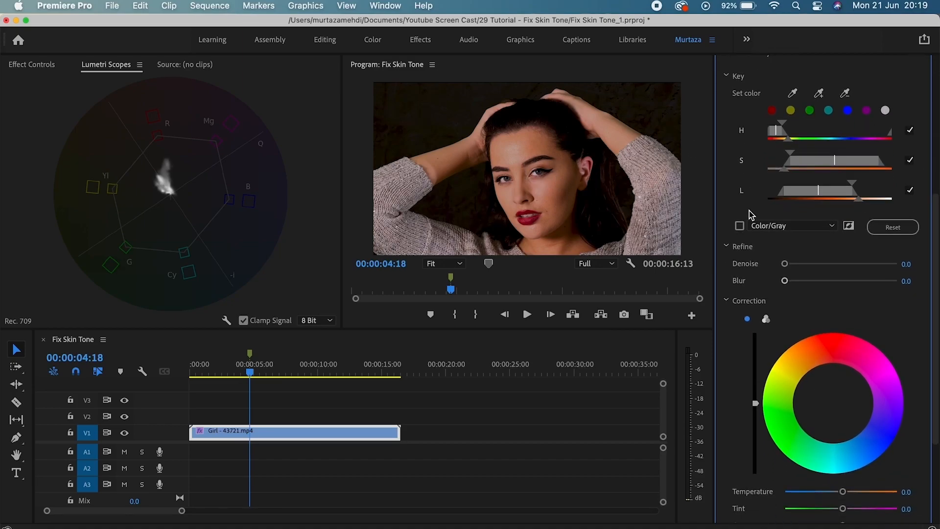
click(740, 226)
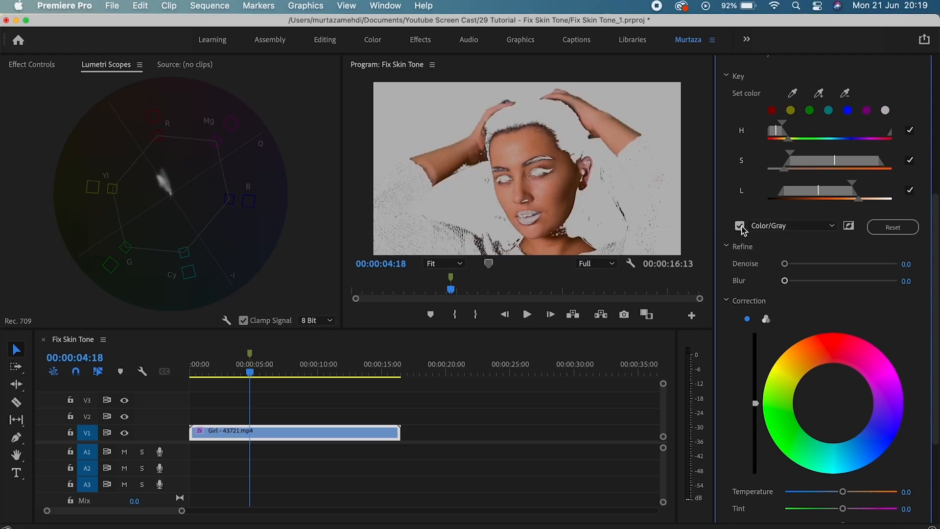
click(740, 226)
click(740, 226)
click(740, 226)
click(740, 226)
scroll(937, 245, down, 5)
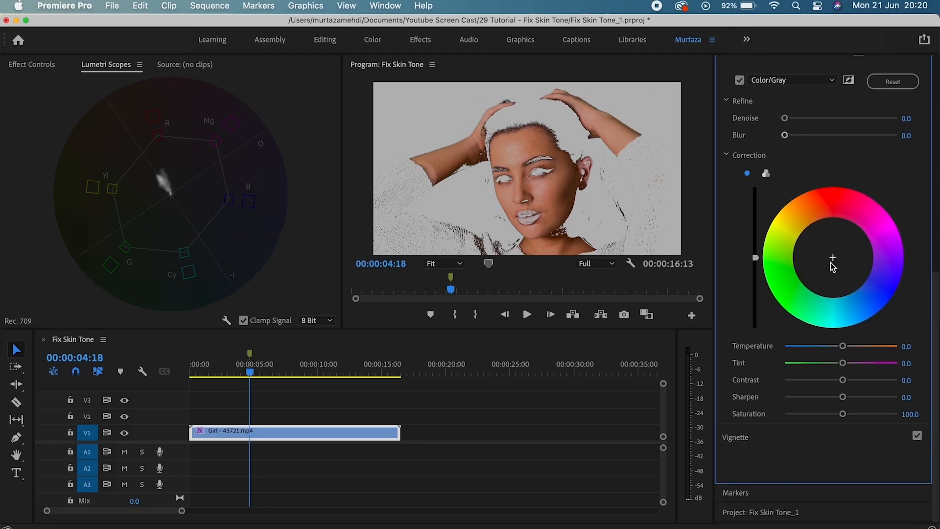
click(740, 80)
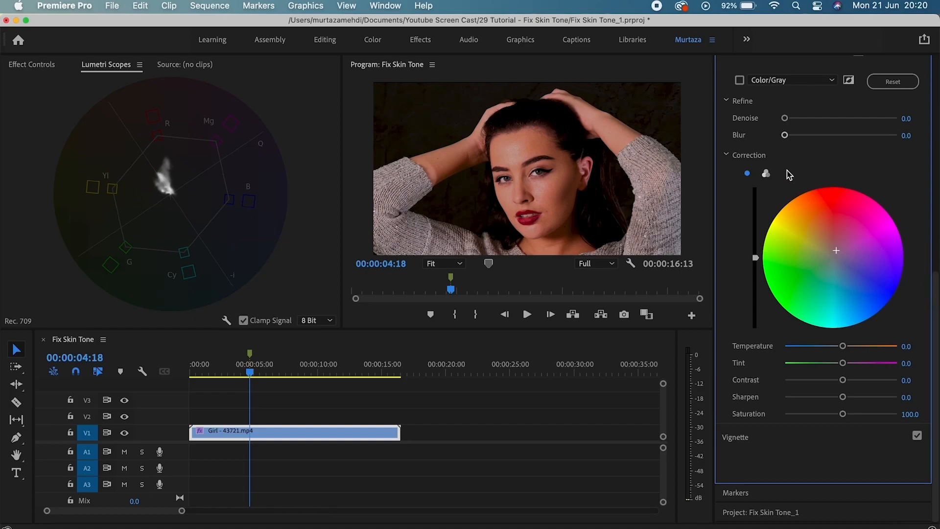
Set Refine Denoise to 45.1 and Blur to 6.4, then switch Correction to three-way wheels.
drag(755, 258, 755, 251)
scroll(918, 306, up, 3)
drag(784, 180, 836, 182)
drag(785, 199, 810, 202)
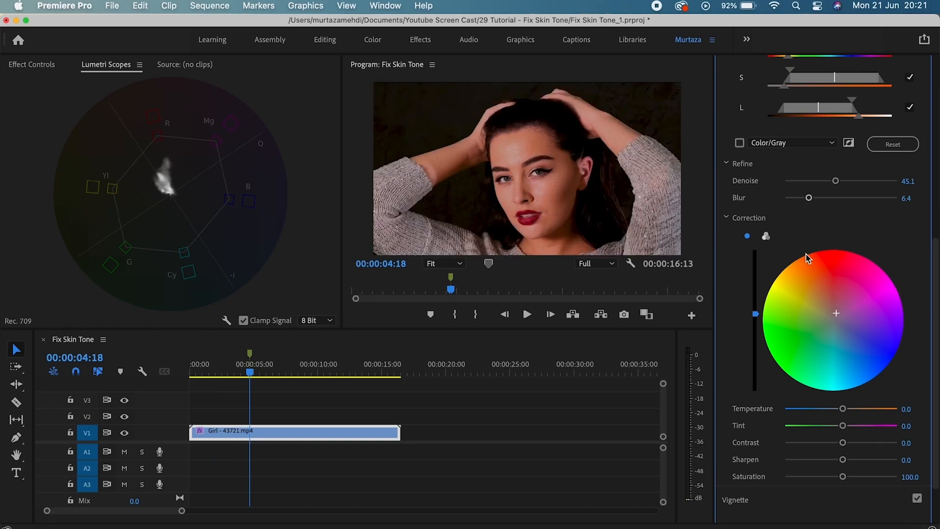
click(766, 237)
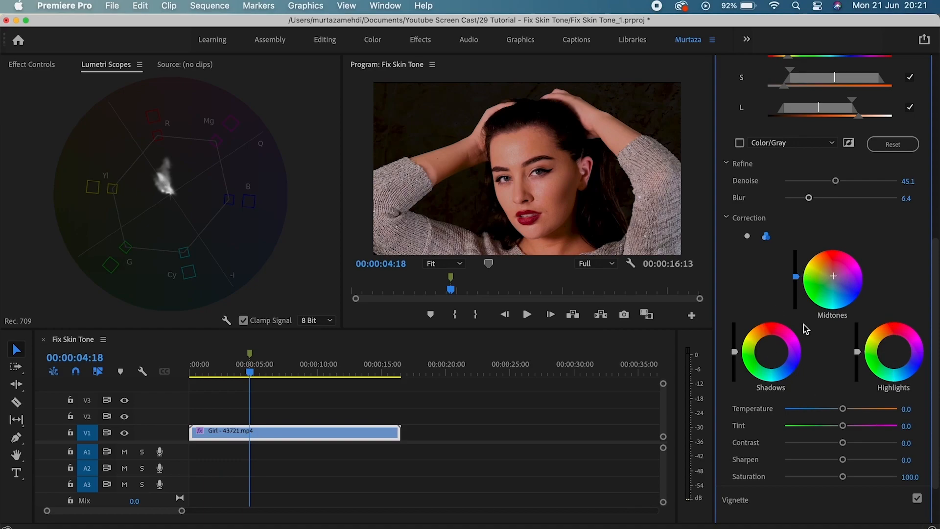
drag(936, 304, 935, 244)
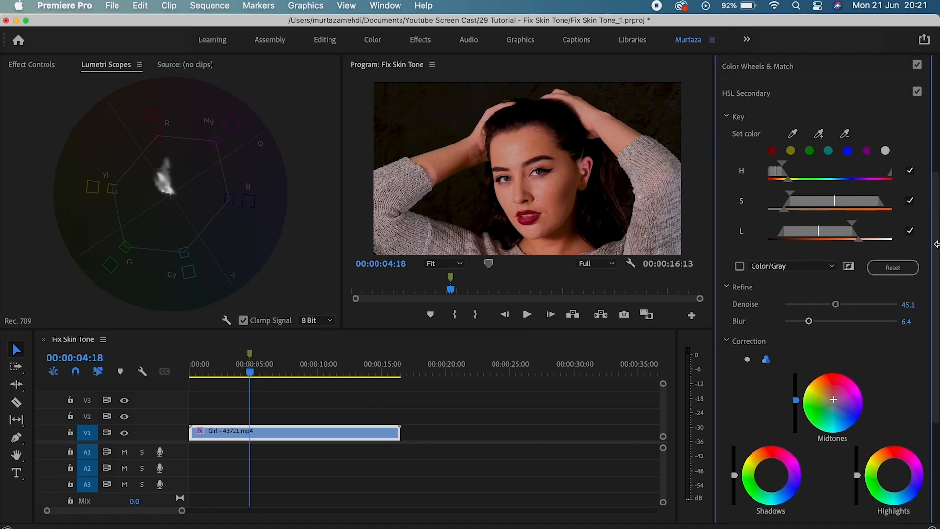
click(916, 93)
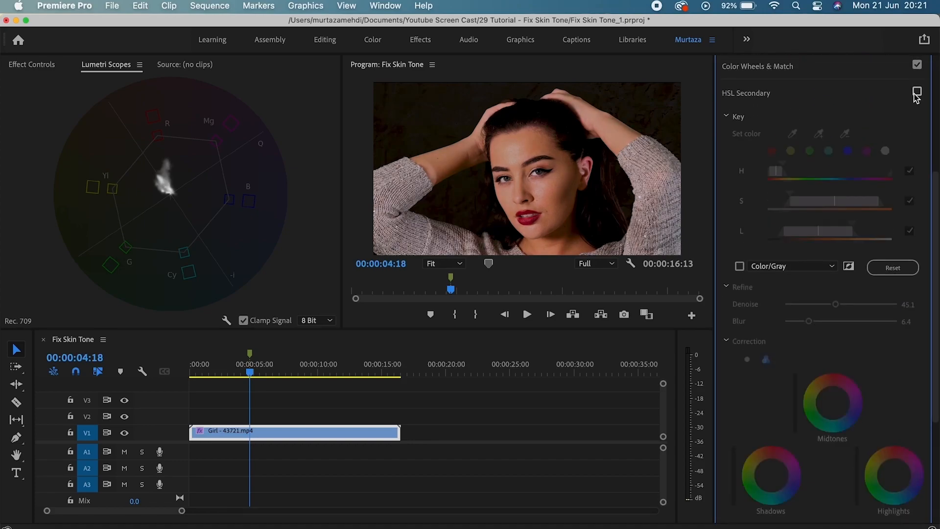
click(916, 93)
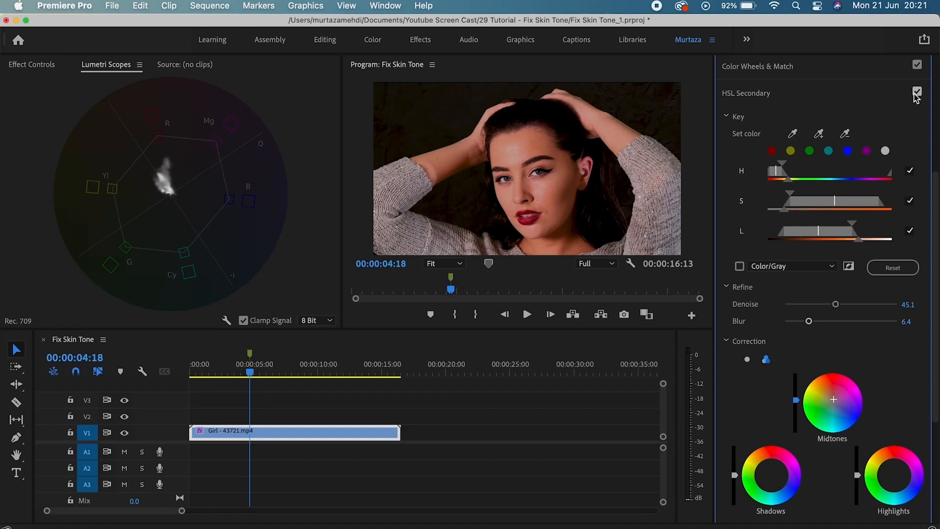
click(915, 93)
click(915, 93)
click(916, 93)
click(916, 93)
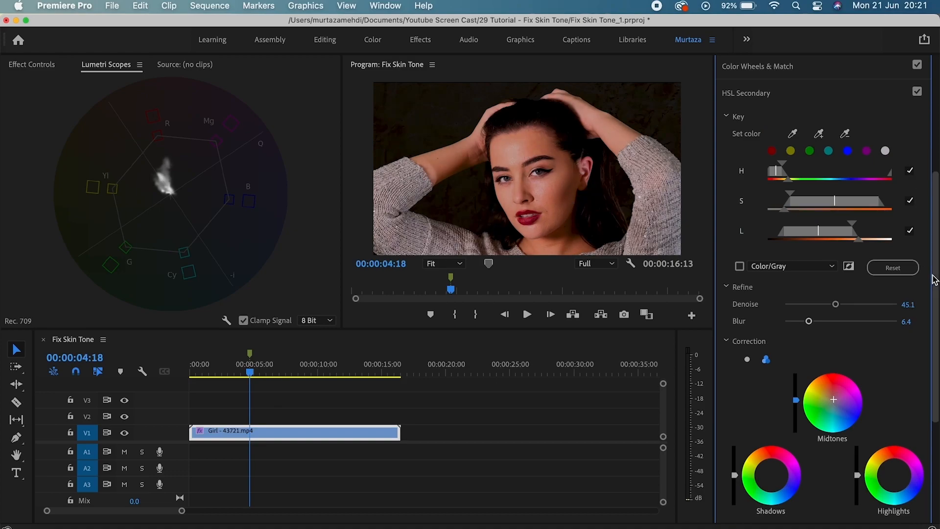
scroll(936, 260, up, 5)
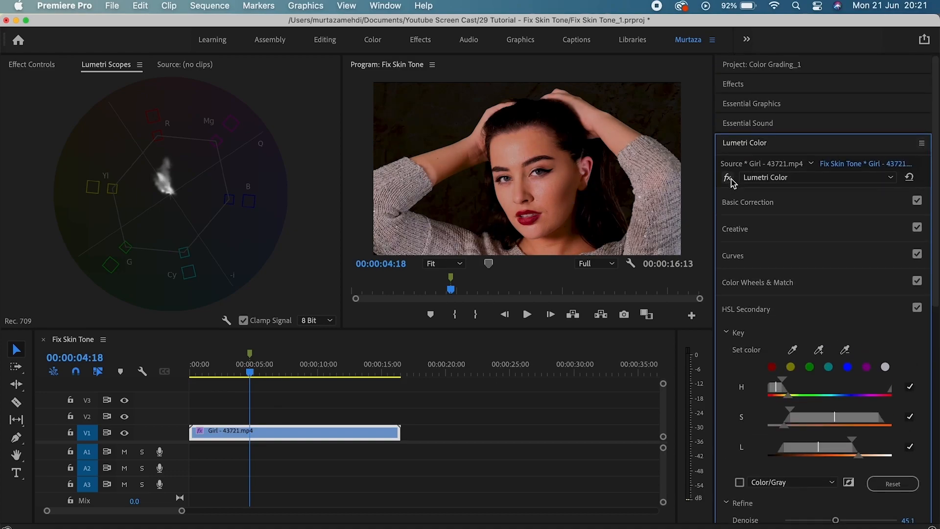
click(729, 178)
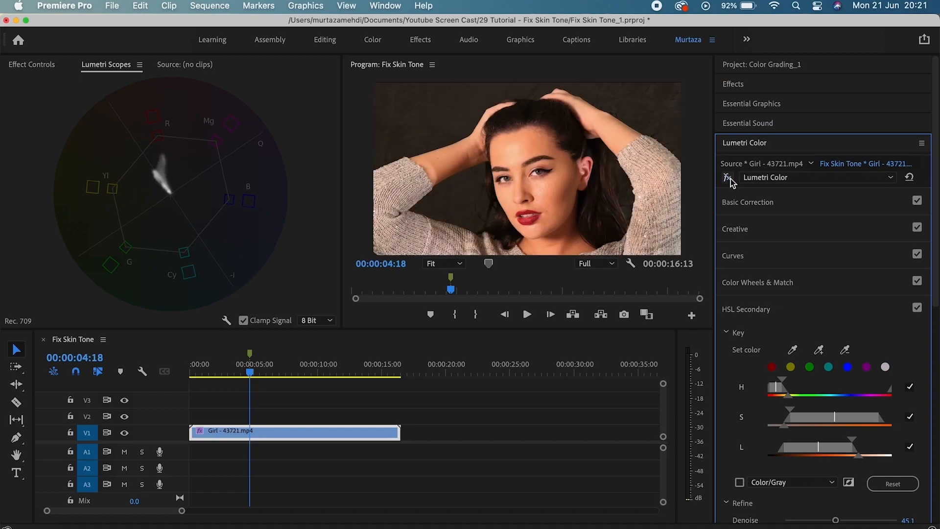
click(729, 179)
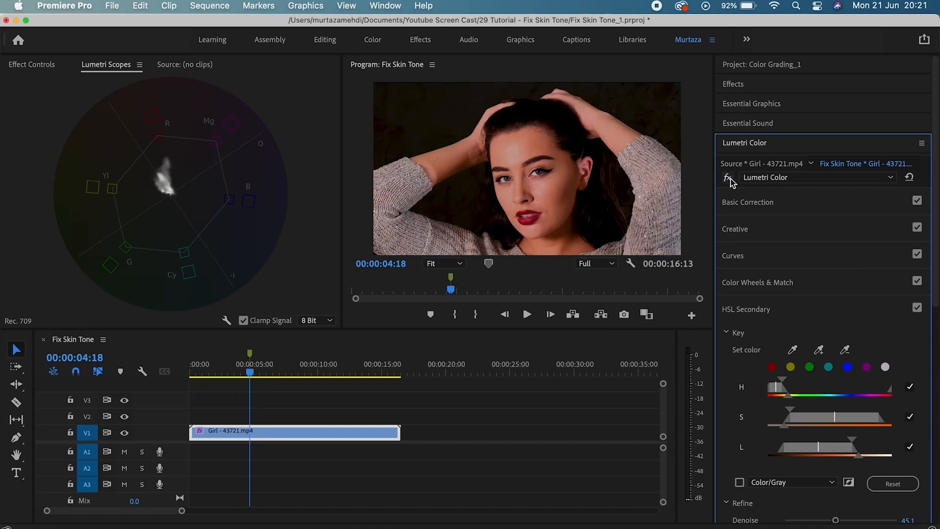
click(728, 179)
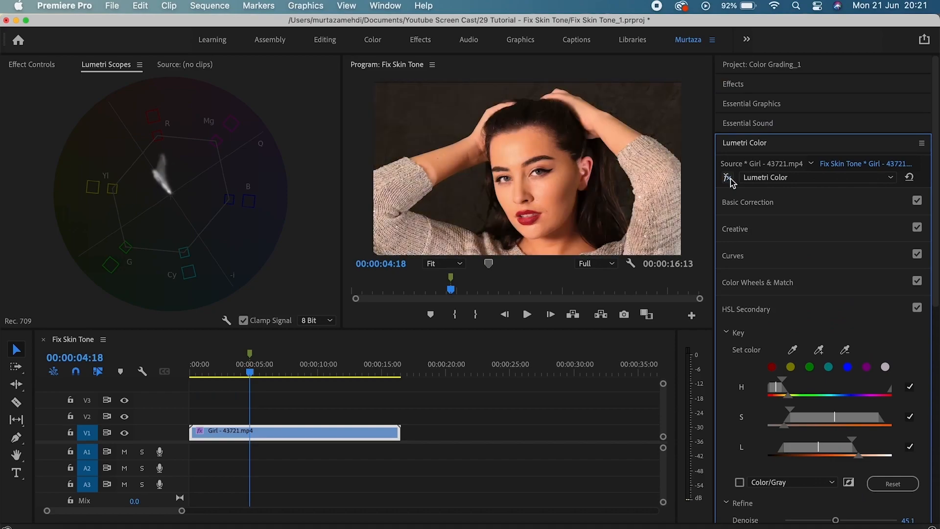
click(729, 178)
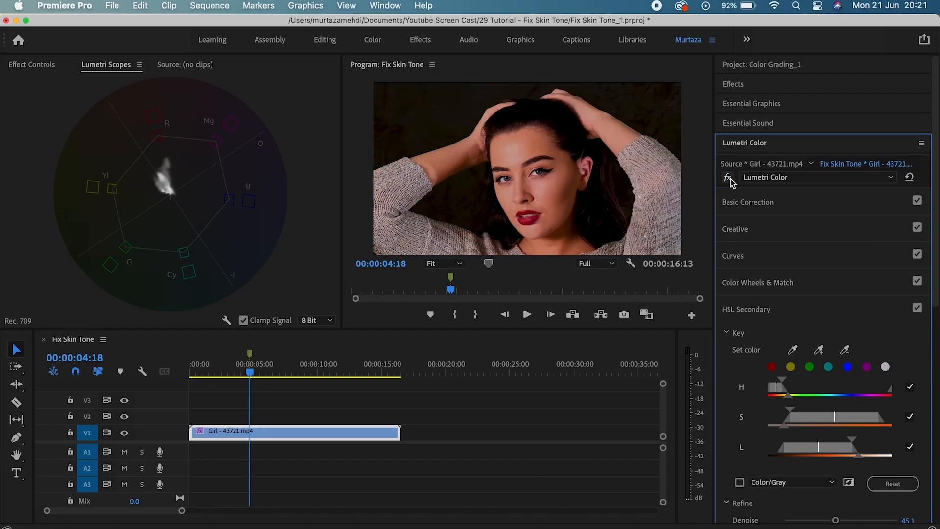
click(729, 178)
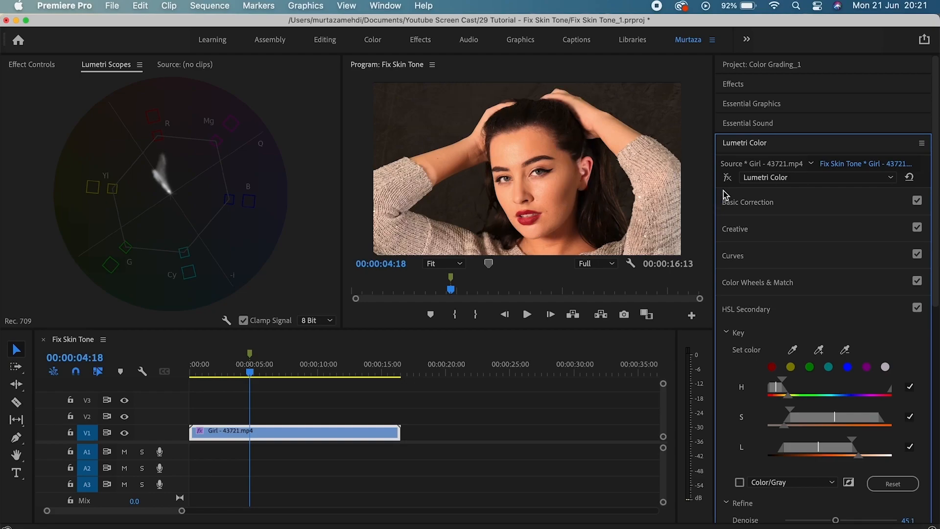
click(728, 178)
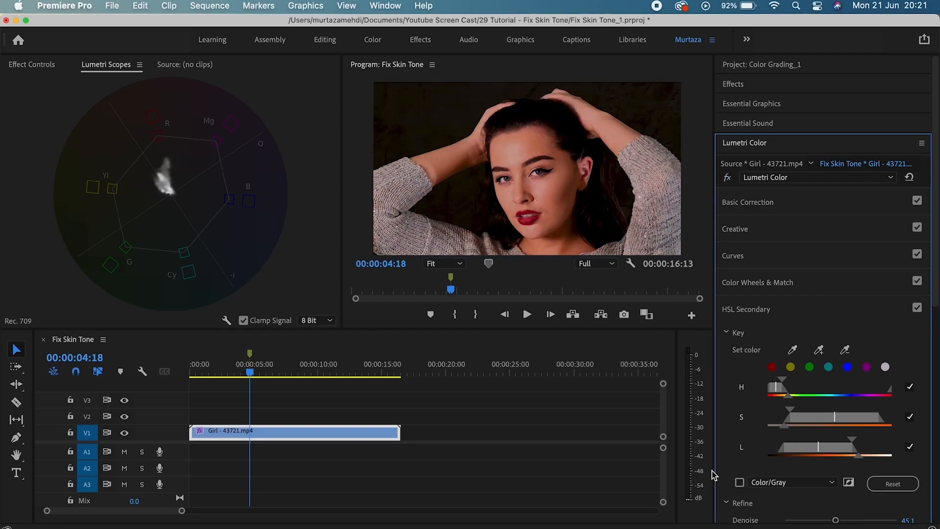
Toggle the Color/Gray mask preview on and off to check the skin key.
click(740, 483)
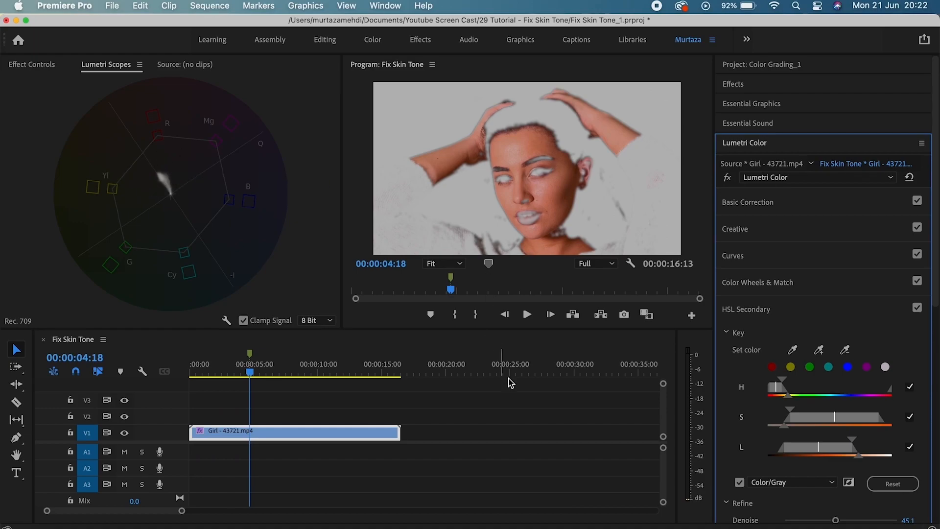
click(740, 483)
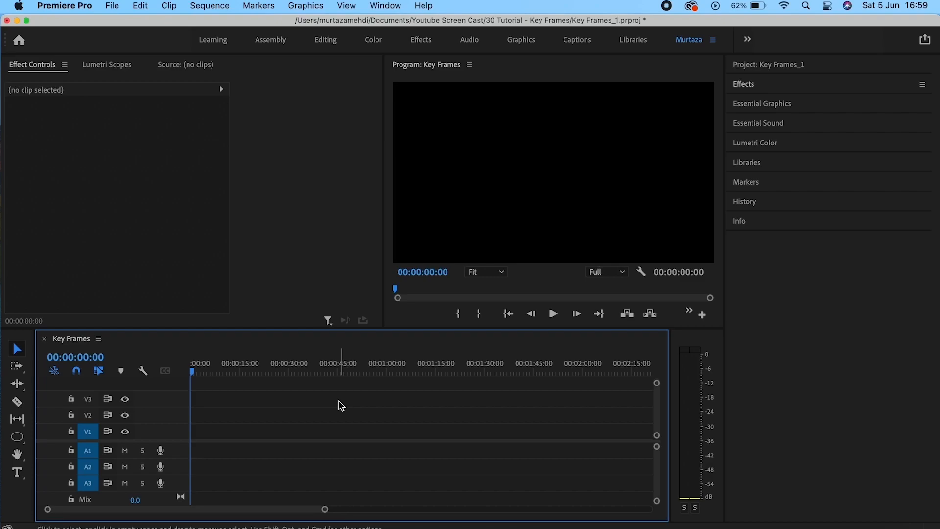
Draw a circle with the Ellipse tool and give it a dark red 850707 fill.
click(18, 443)
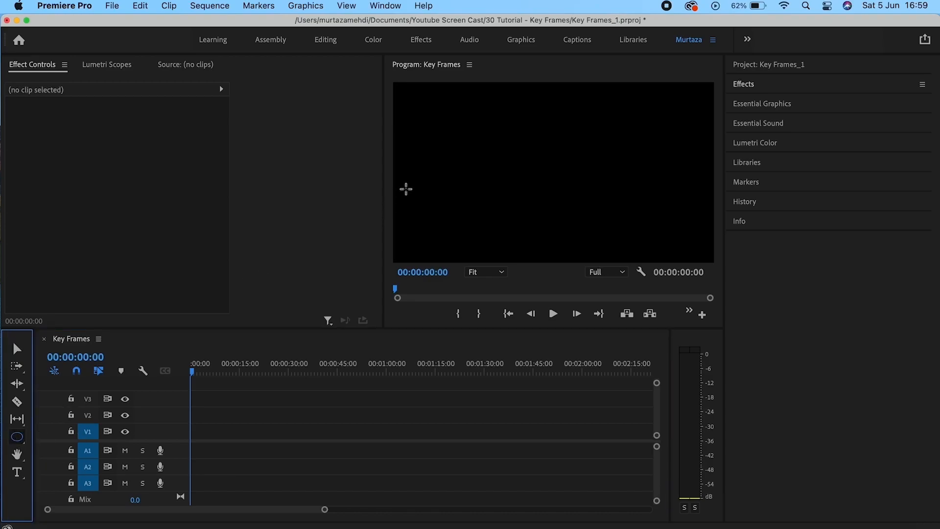
drag(406, 187, 479, 253)
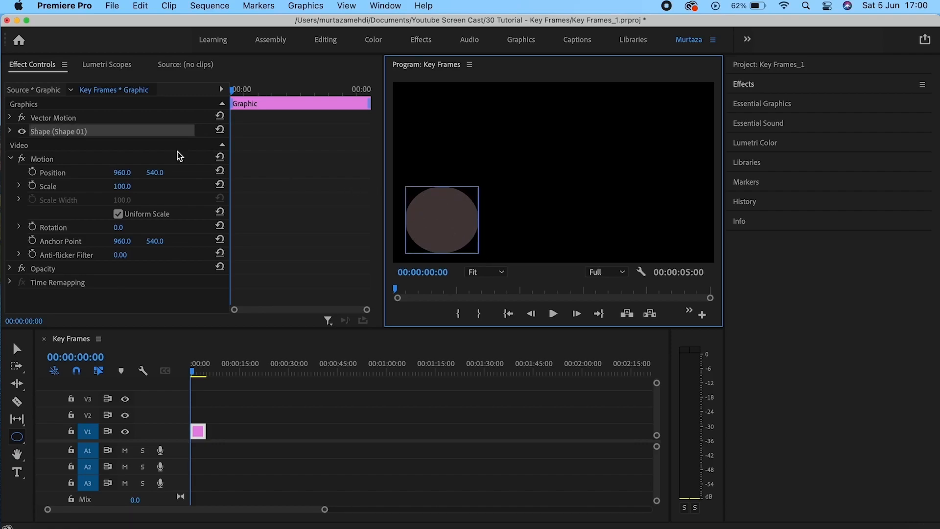
click(11, 131)
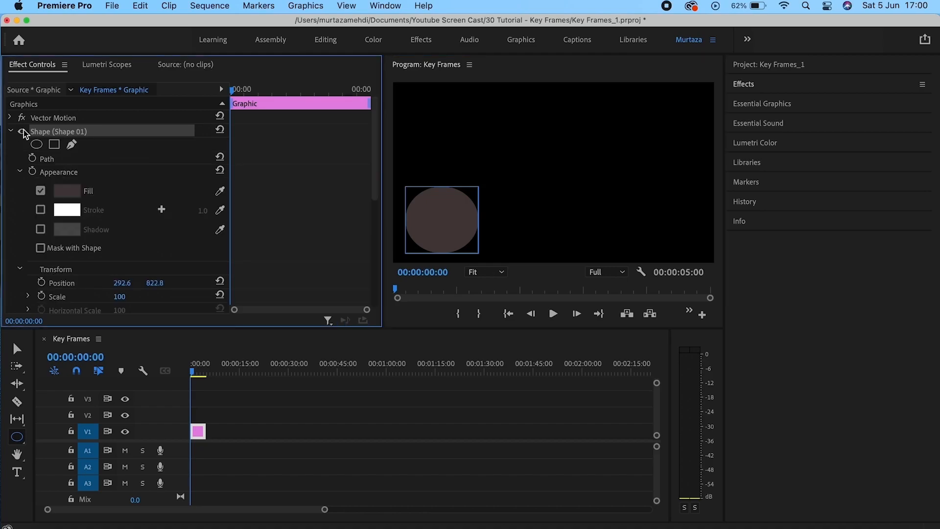
click(68, 190)
mouse_move(332, 254)
mouse_down()
mouse_move(349, 271)
mouse_move(361, 260)
mouse_move(356, 282)
mouse_up()
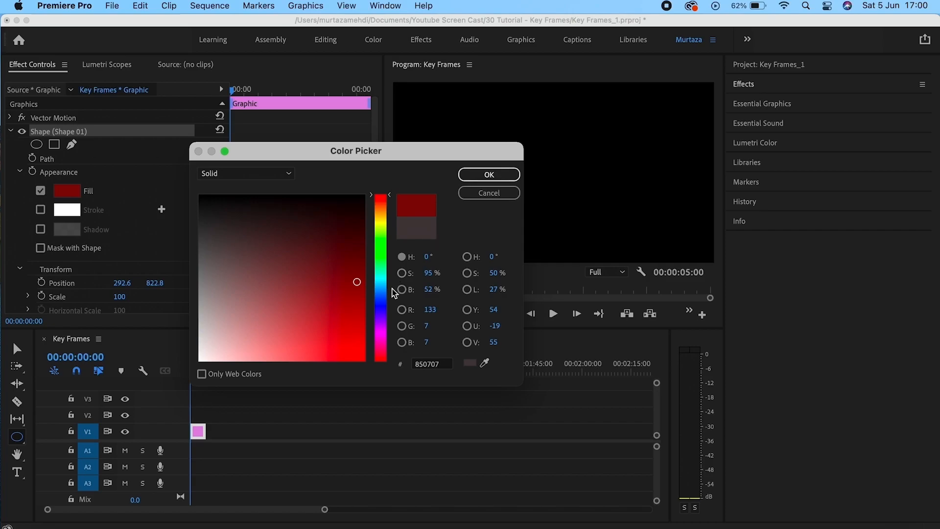
click(489, 175)
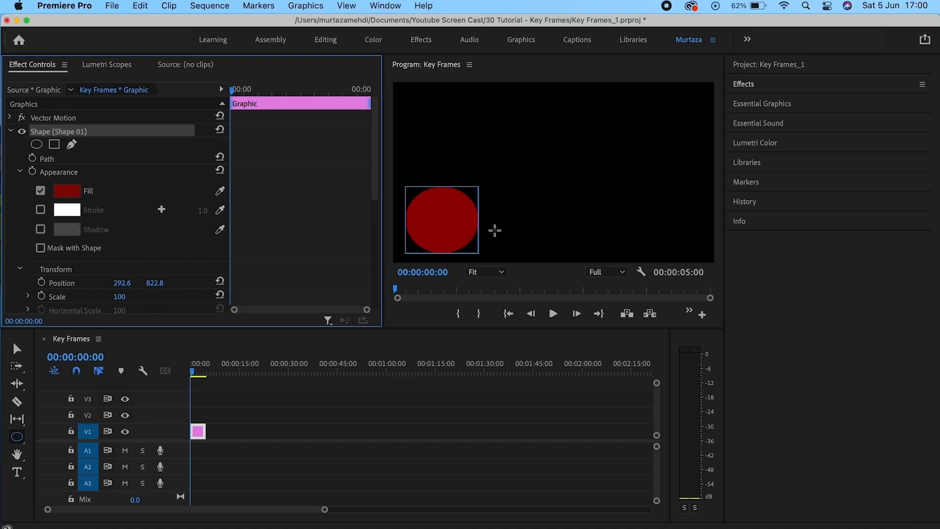
key(v)
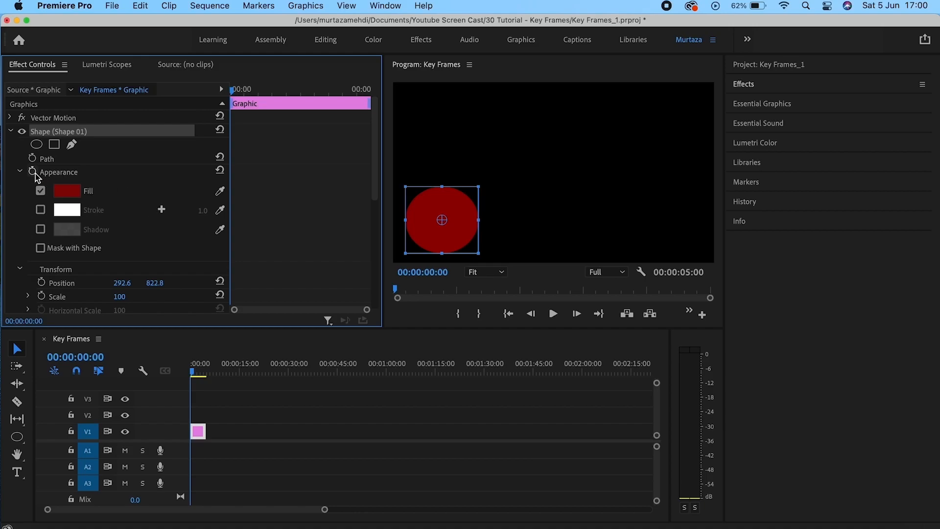
Collapse the shape settings and tidy Effect Controls down to the Motion effect.
click(21, 172)
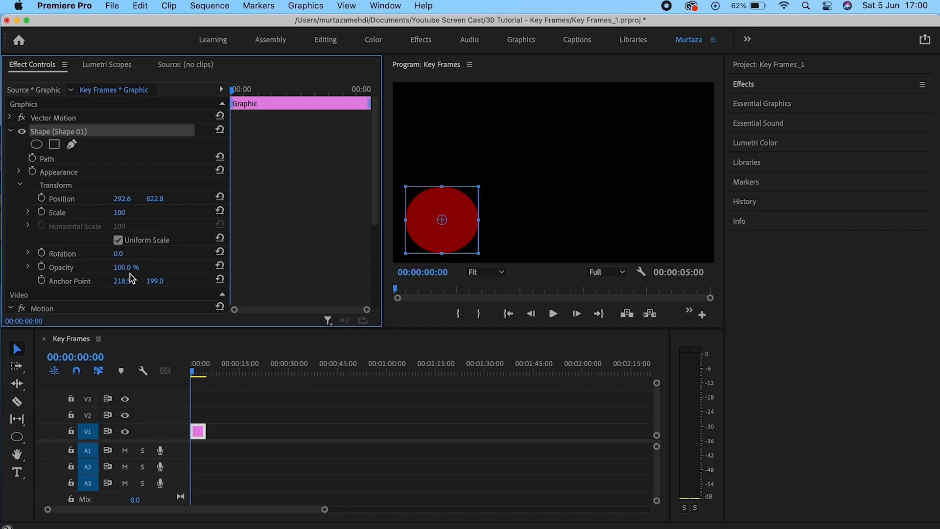
click(142, 295)
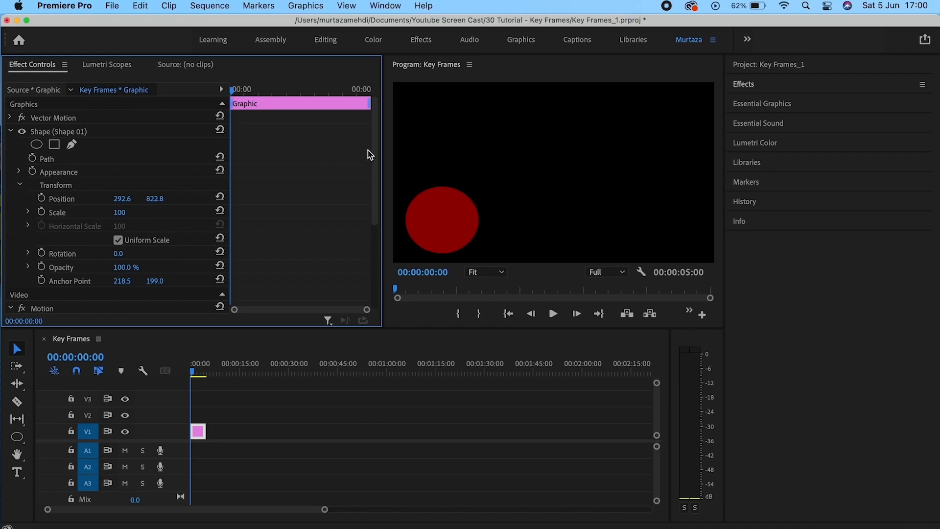
drag(377, 150, 389, 206)
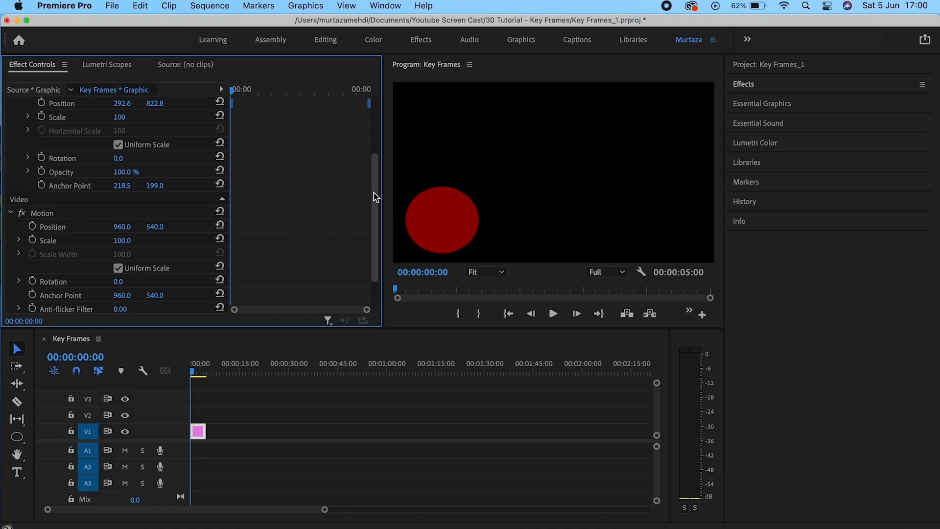
scroll(376, 197, down, 3)
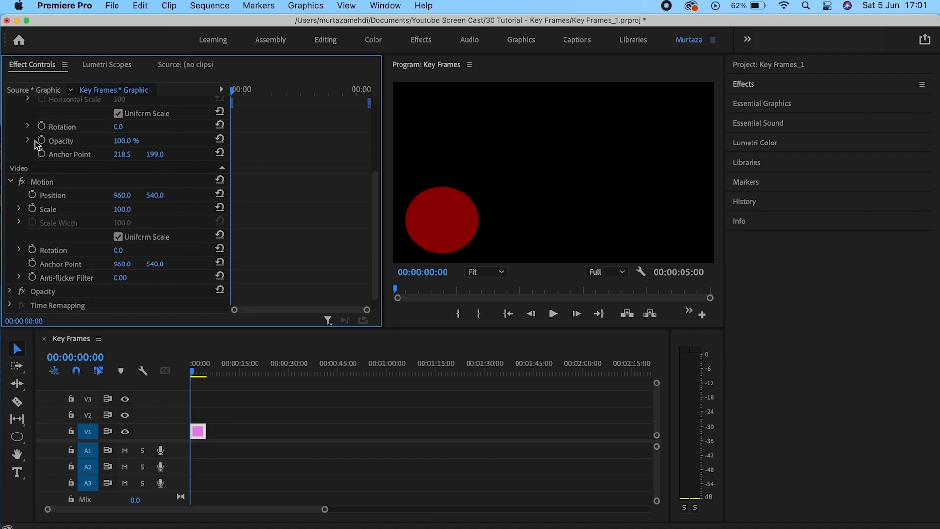
click(62, 181)
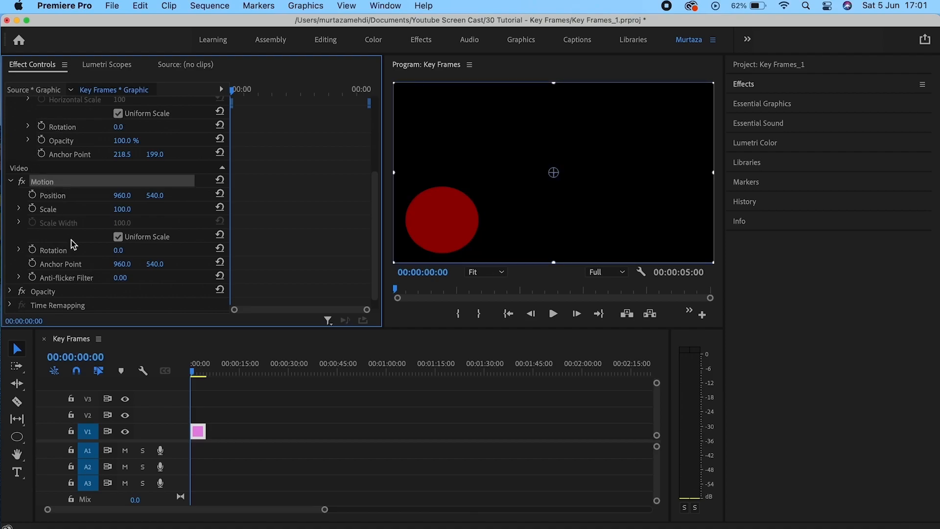
click(61, 293)
click(78, 306)
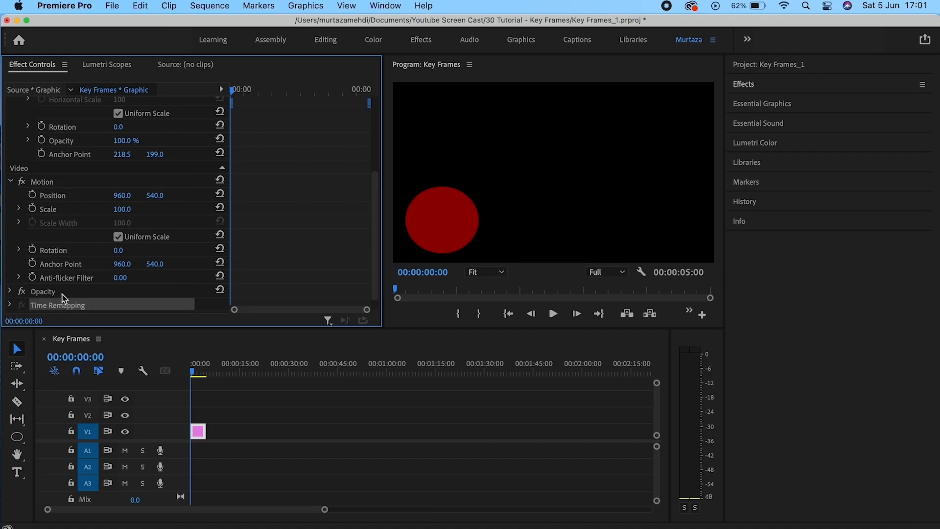
click(10, 182)
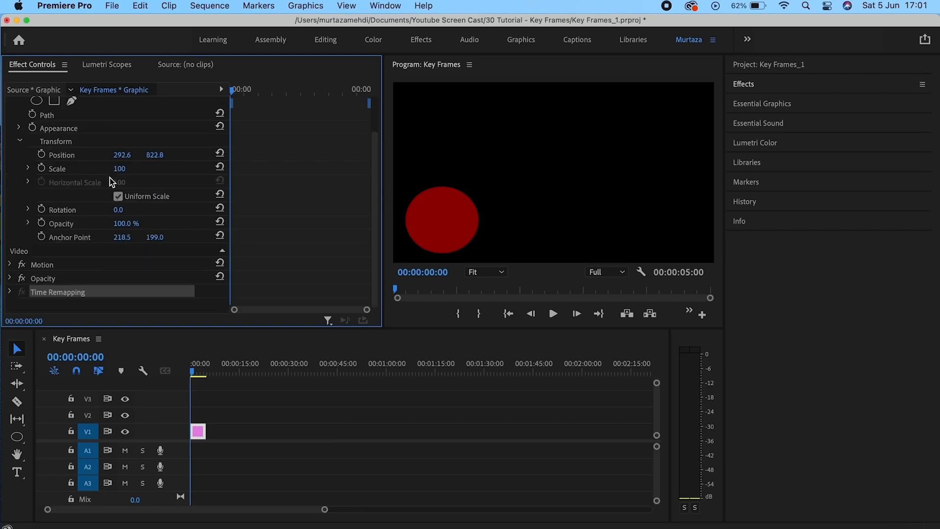
drag(373, 189, 382, 128)
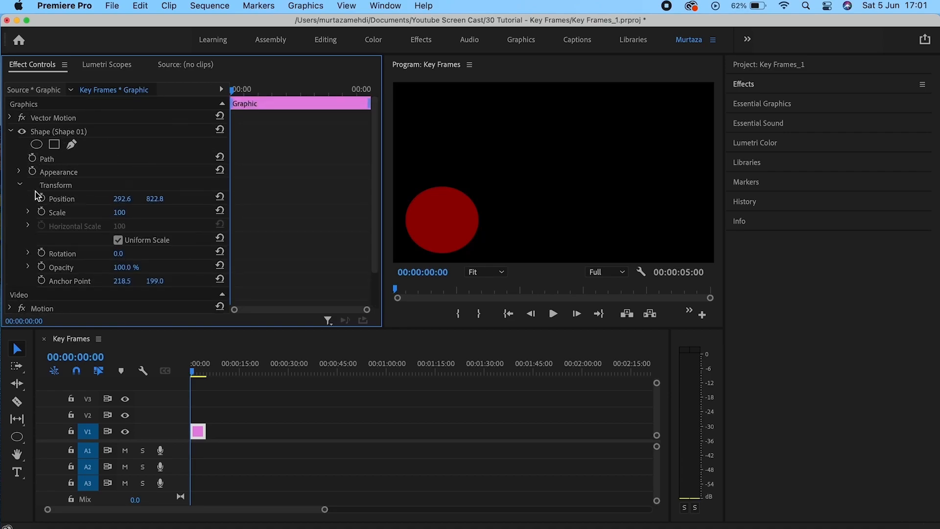
Keyframe Position at the clip's start and add a second keyframe on its last frame.
click(89, 202)
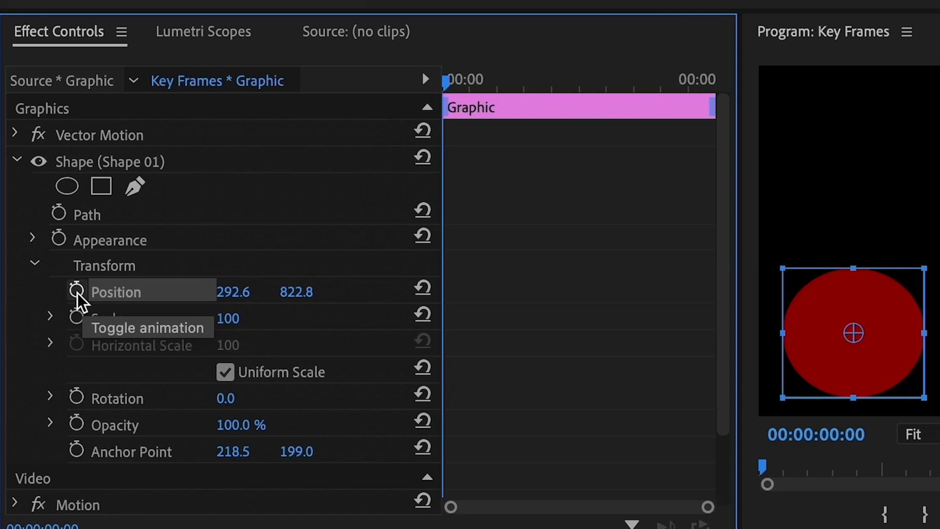
click(76, 291)
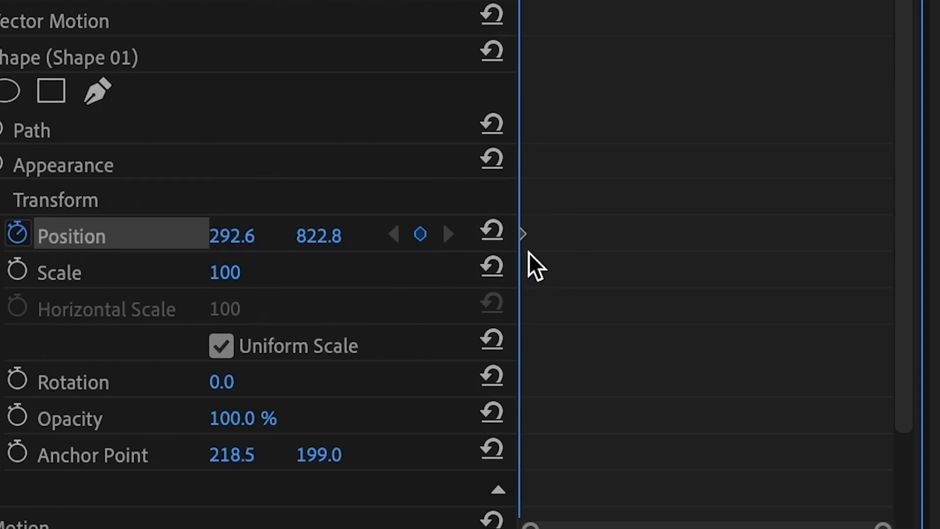
key(Down)
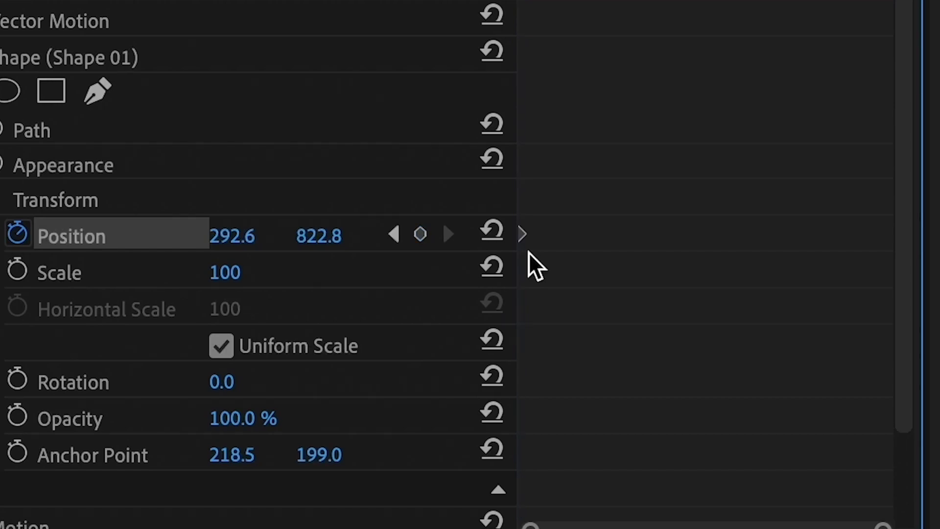
key(Left)
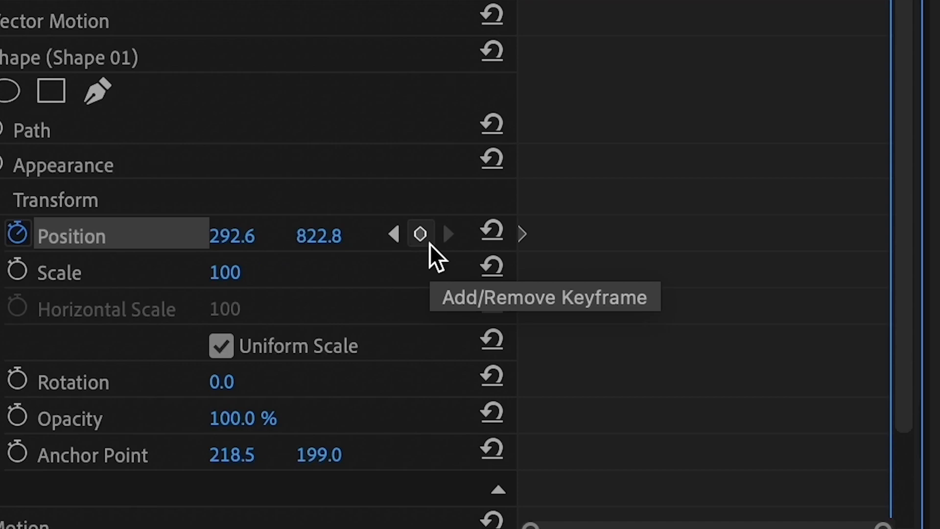
click(430, 242)
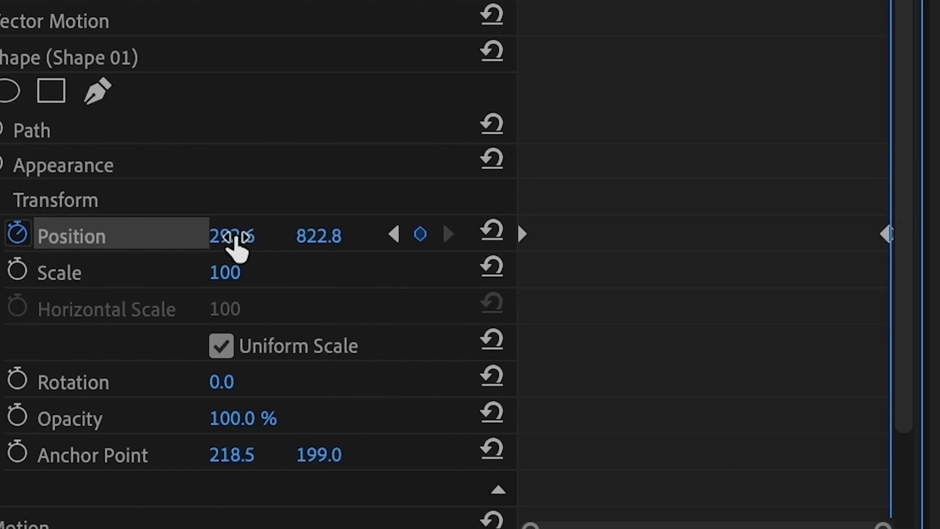
Drag Position X to 1695.6 so the circle ends at the right edge.
click(233, 237)
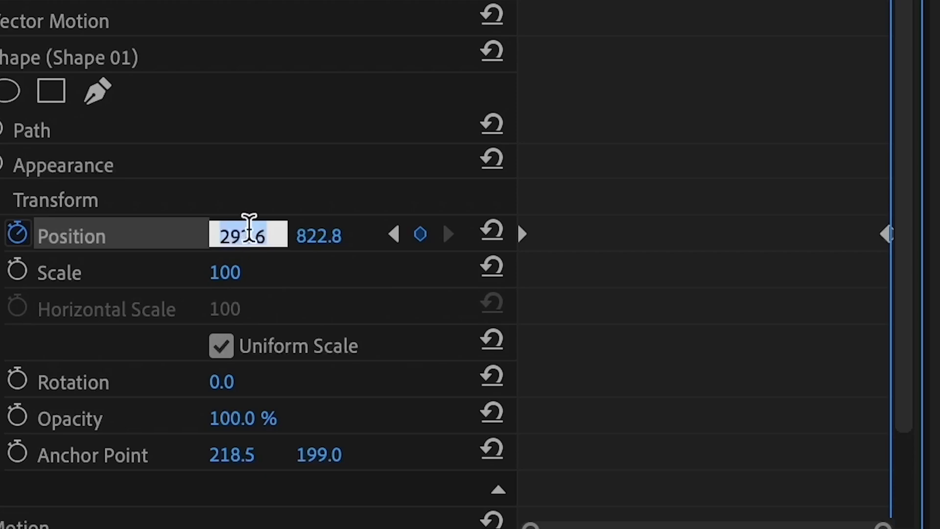
click(246, 197)
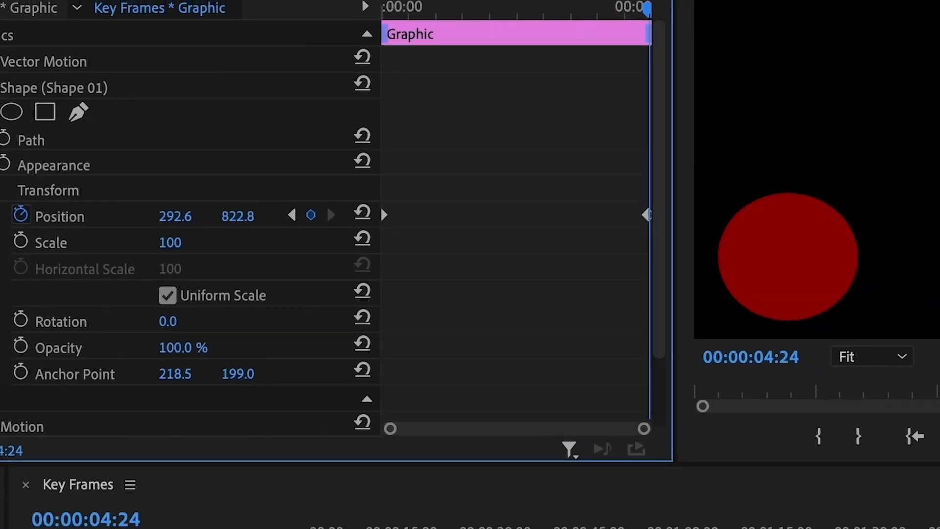
drag(191, 239, 300, 239)
drag(132, 202, 201, 203)
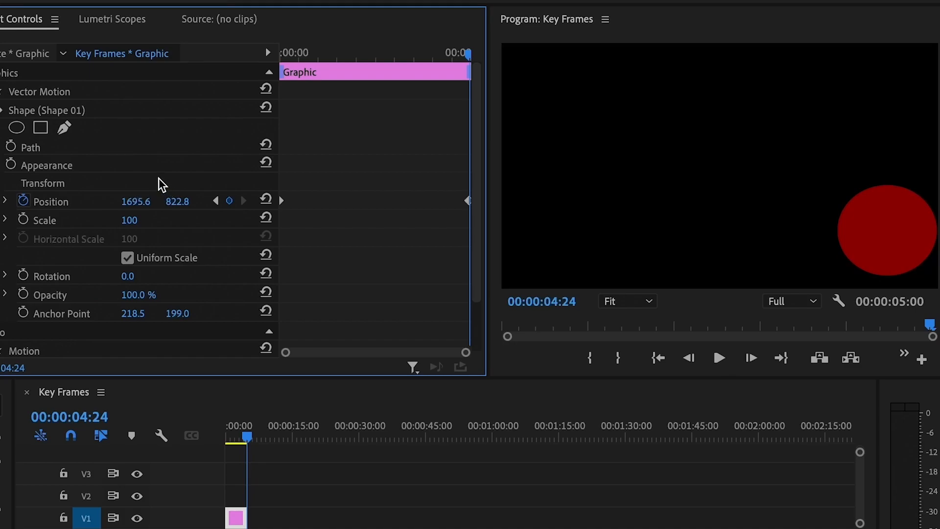
key(Home)
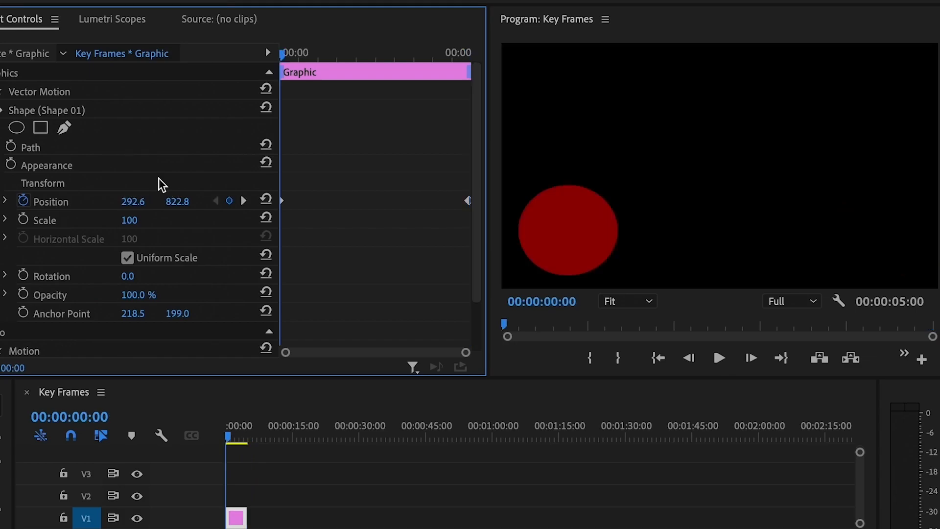
key(space)
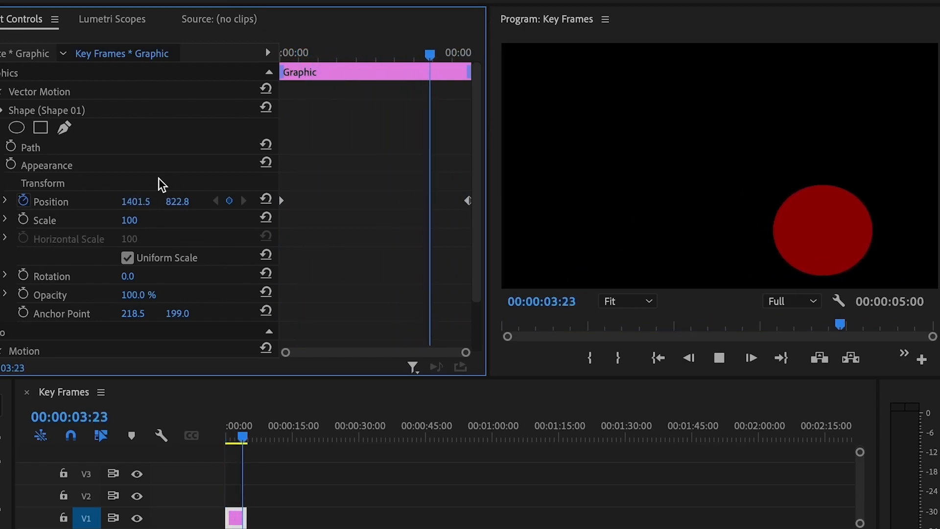
key(space)
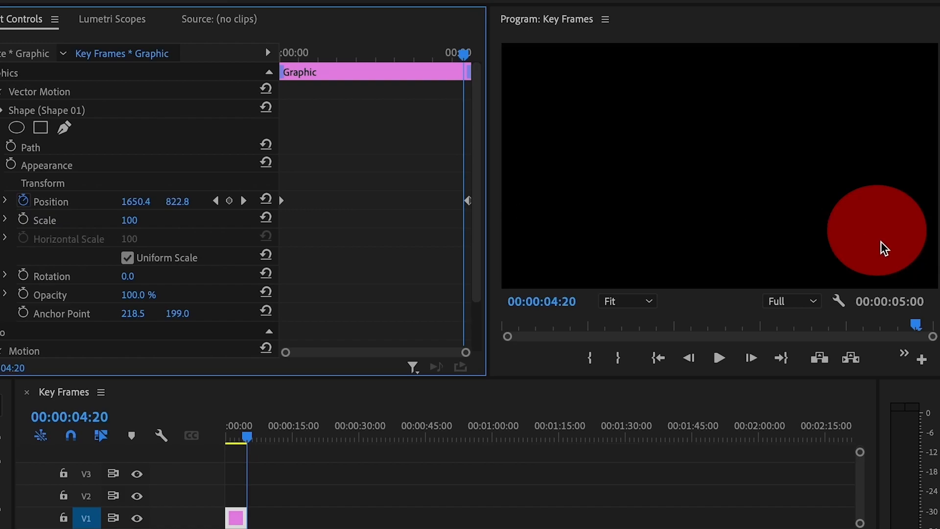
key(Home)
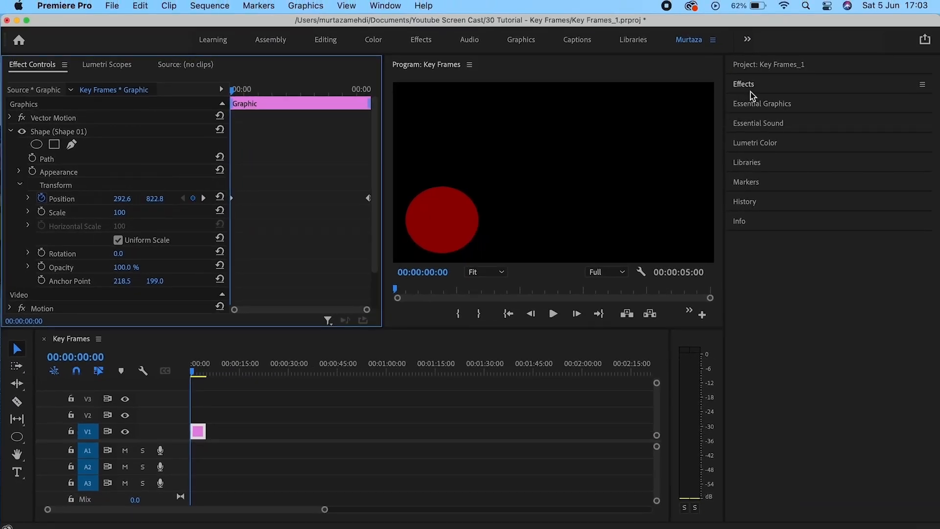
Search the Effects panel for 'Lumetri Co' and drag Lumetri Color onto the V1 circle clip.
click(744, 83)
click(852, 101)
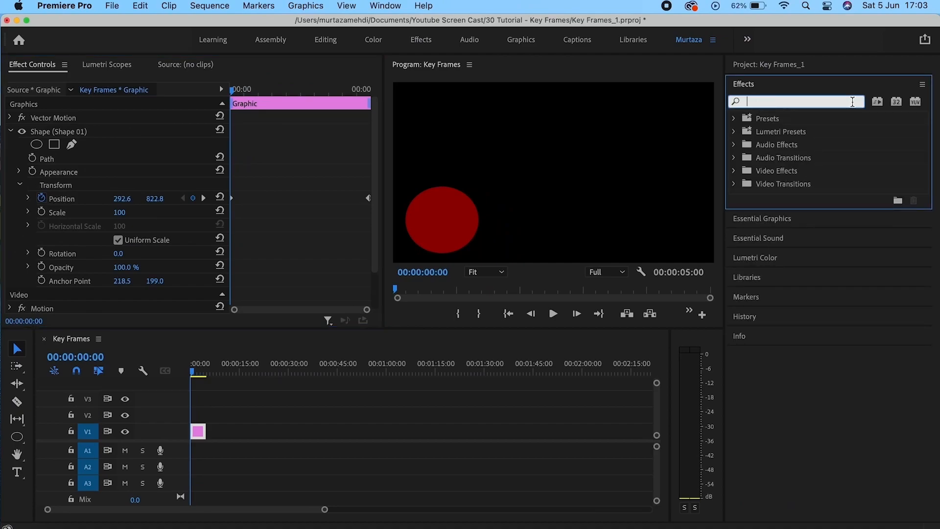
text(Lume)
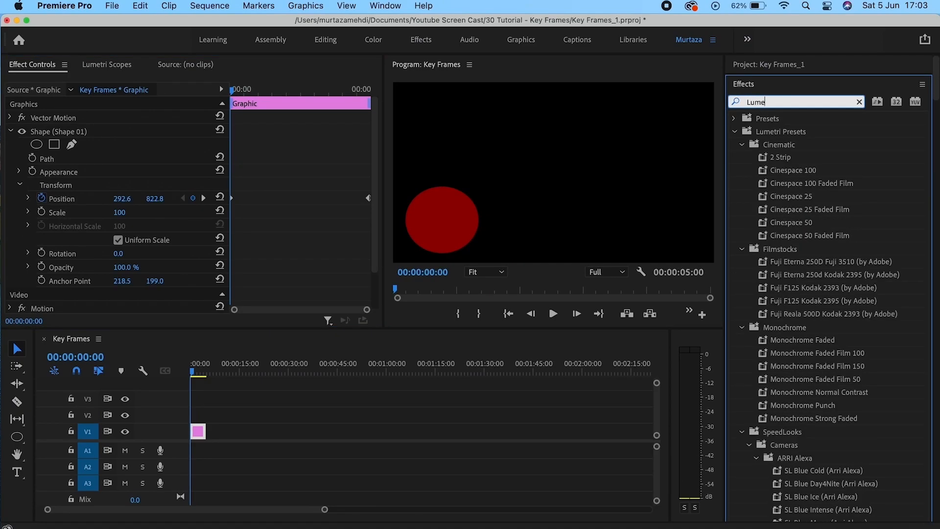
text(tri Color)
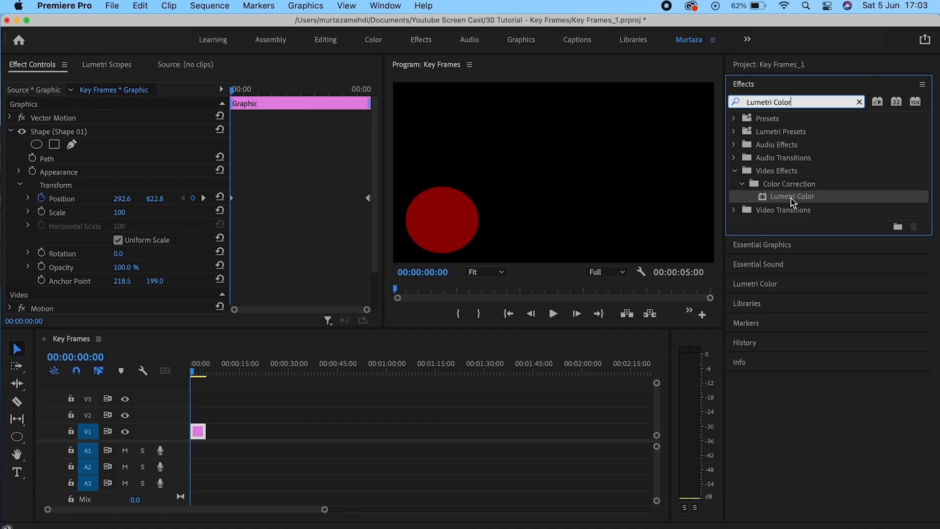
drag(806, 202, 194, 435)
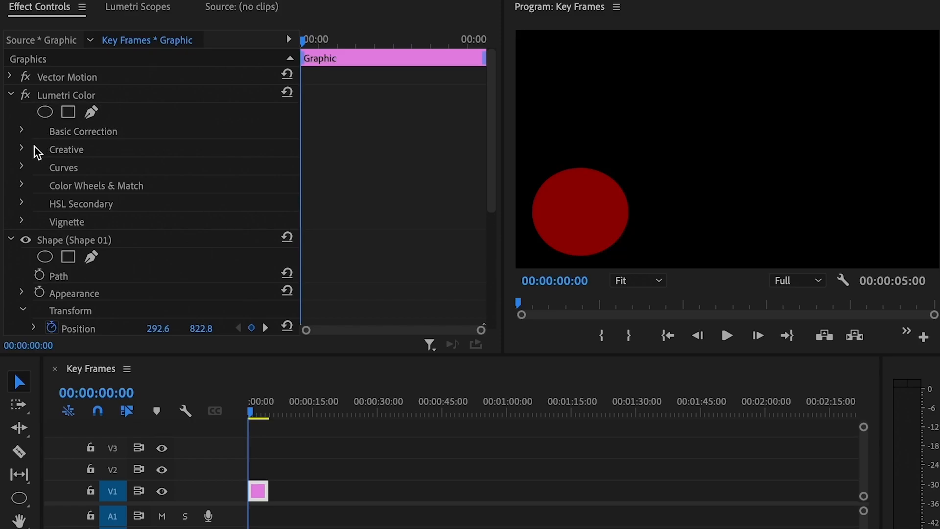
Expand Basic Correction and start keyframing Saturation at 100 on the first frame.
click(22, 131)
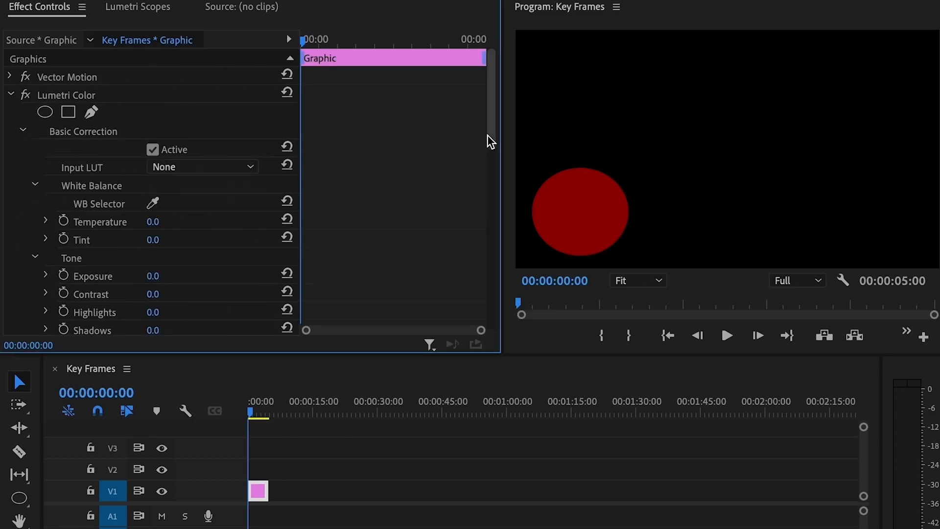
drag(489, 134, 487, 183)
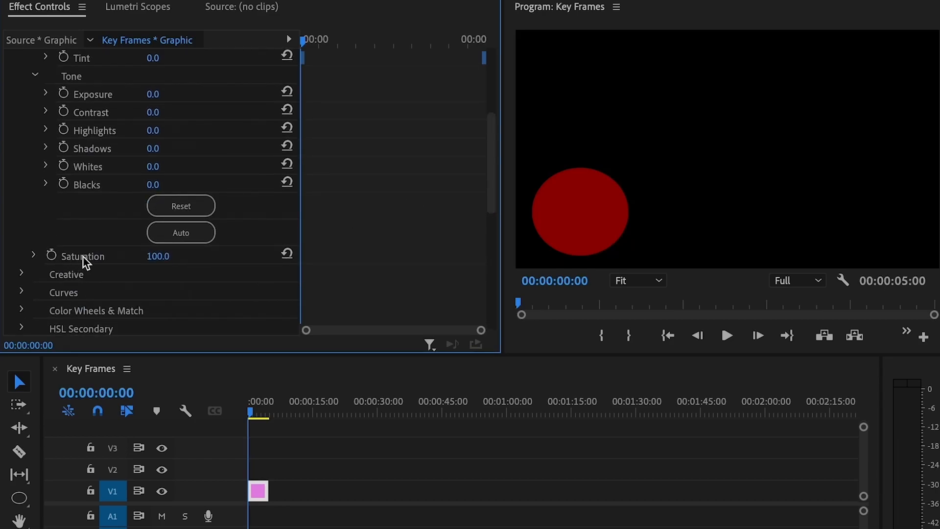
click(53, 256)
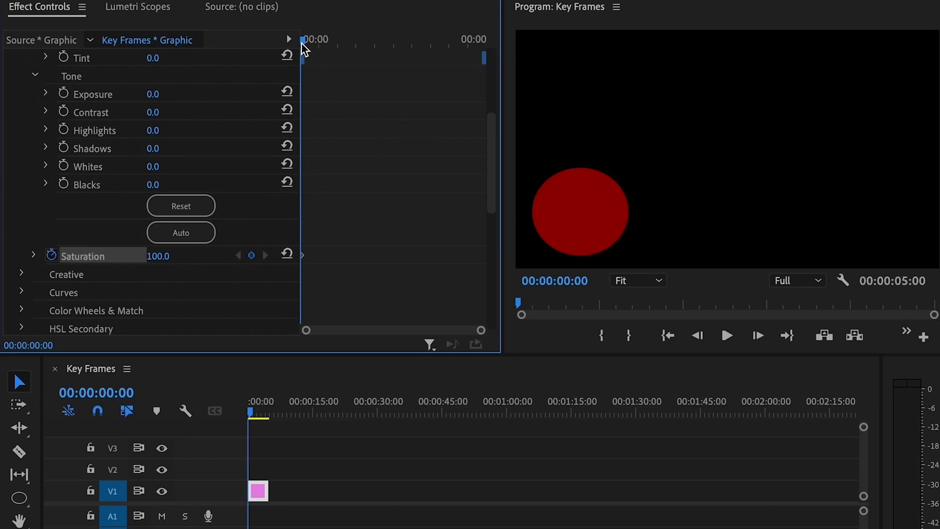
Scrub through the circle's motion, then jump to the clip's last frame.
mouse_move(304, 43)
mouse_down()
mouse_move(327, 42)
mouse_move(308, 41)
mouse_up()
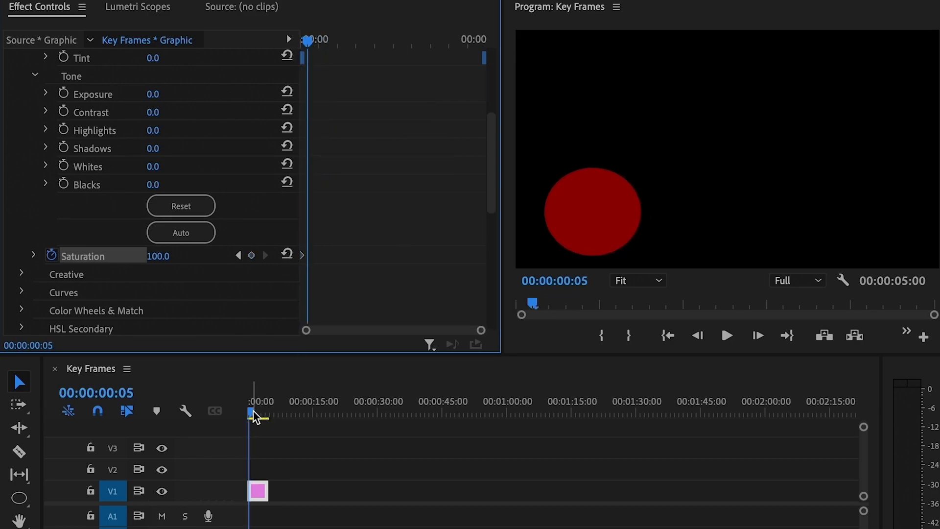
mouse_move(253, 411)
mouse_down()
mouse_move(262, 411)
mouse_move(257, 416)
mouse_up()
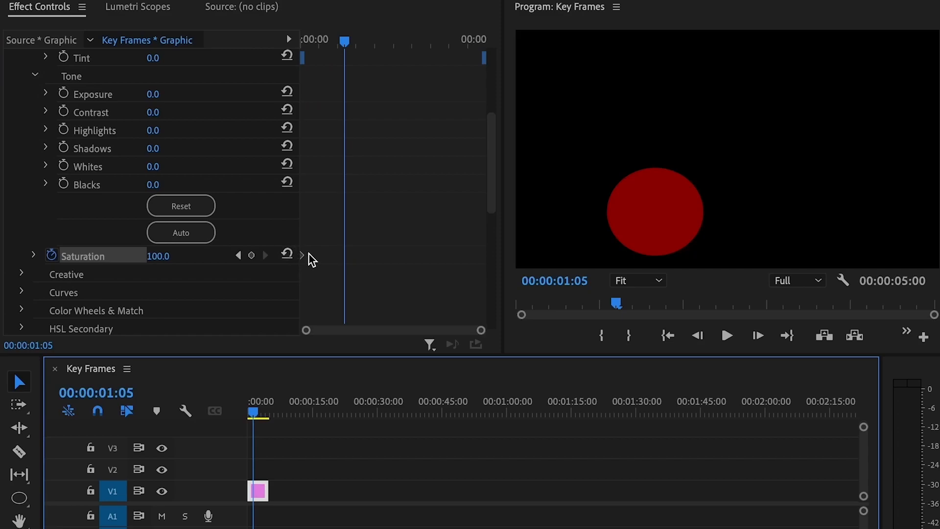
key(End)
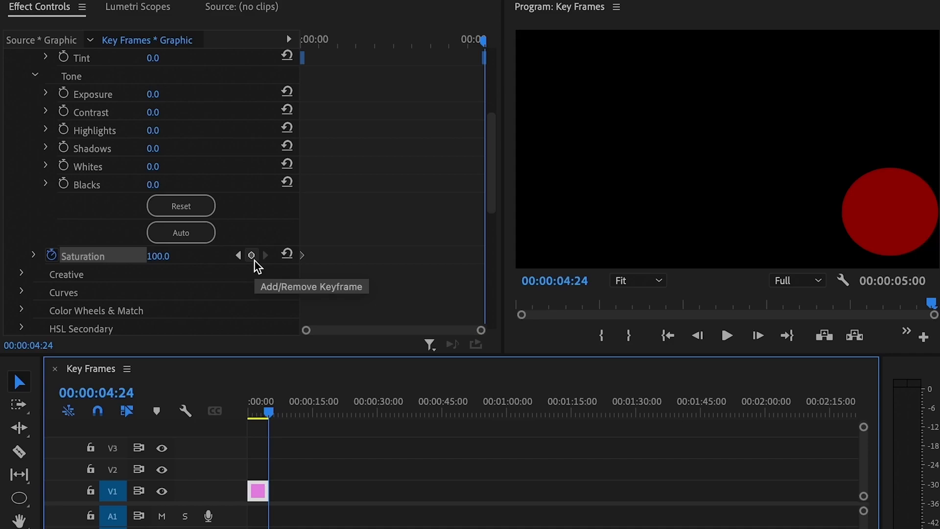
Keyframe Saturation to 0 on the last frame and play the grey fade from the start.
click(252, 256)
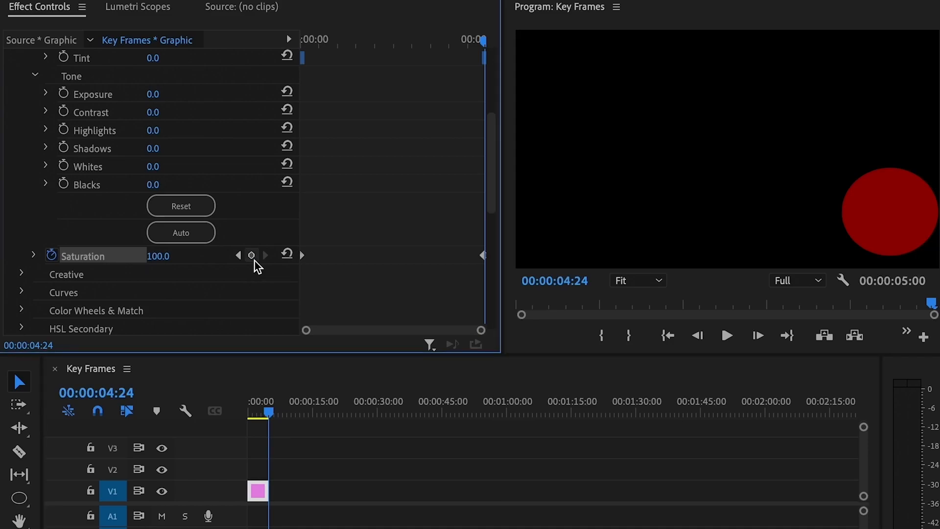
click(174, 256)
text(0)
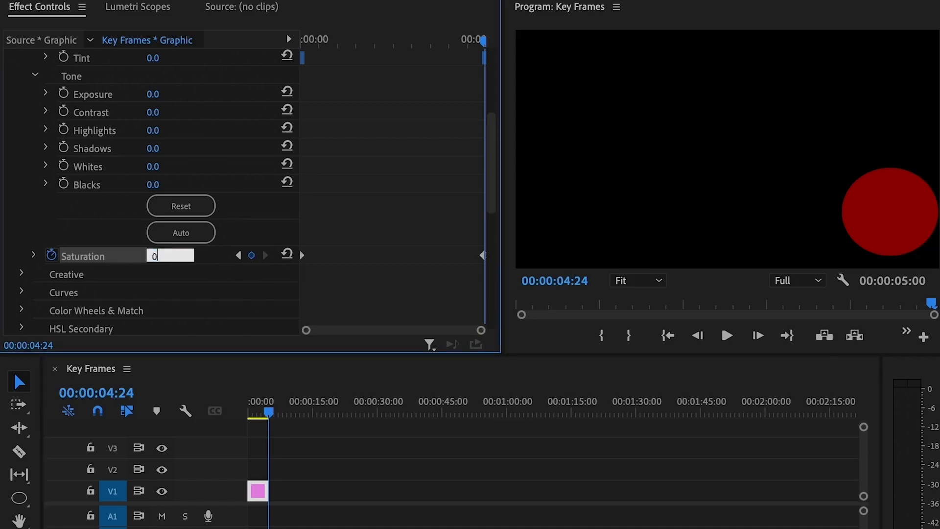
key(Return)
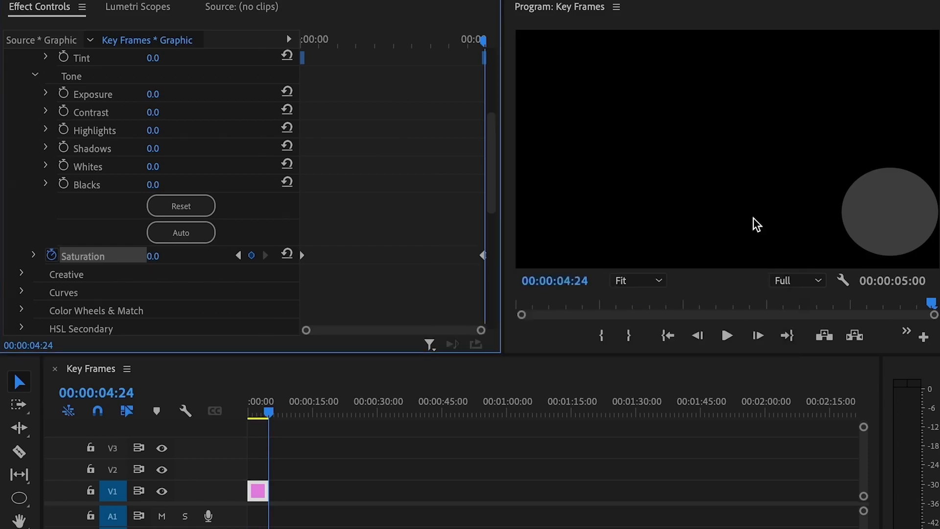
key(space)
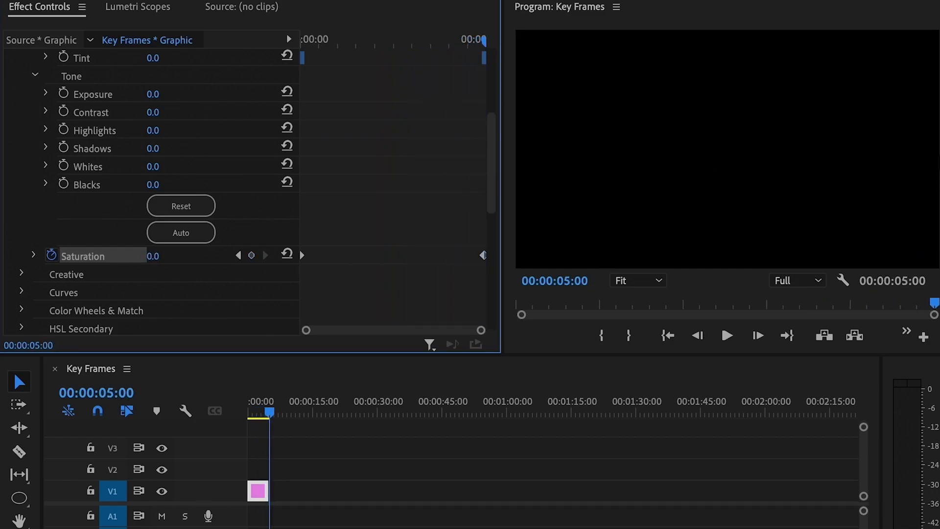
key(Home)
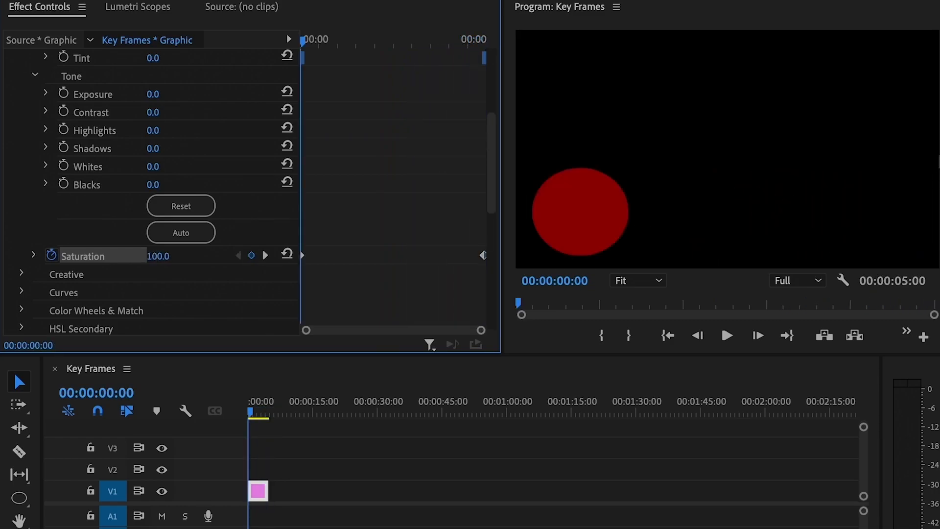
key(space)
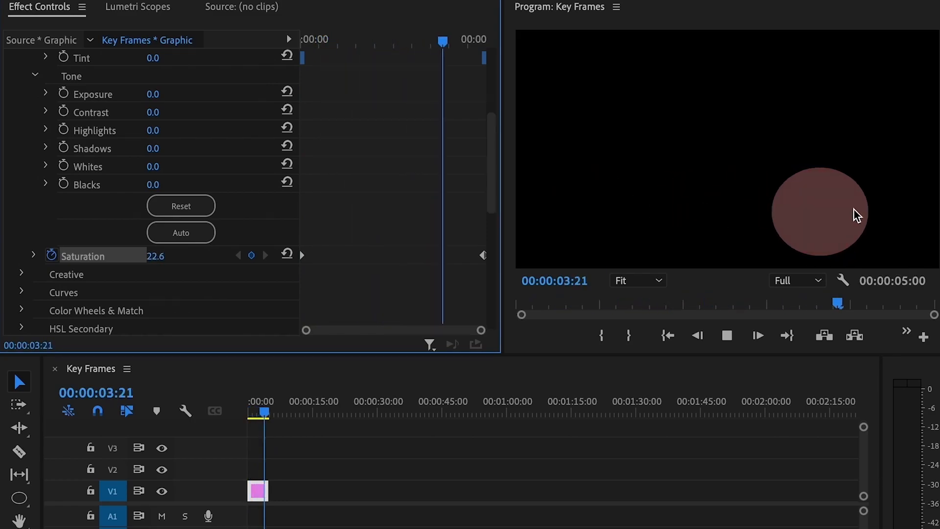
key(space)
key(space)
key(space)
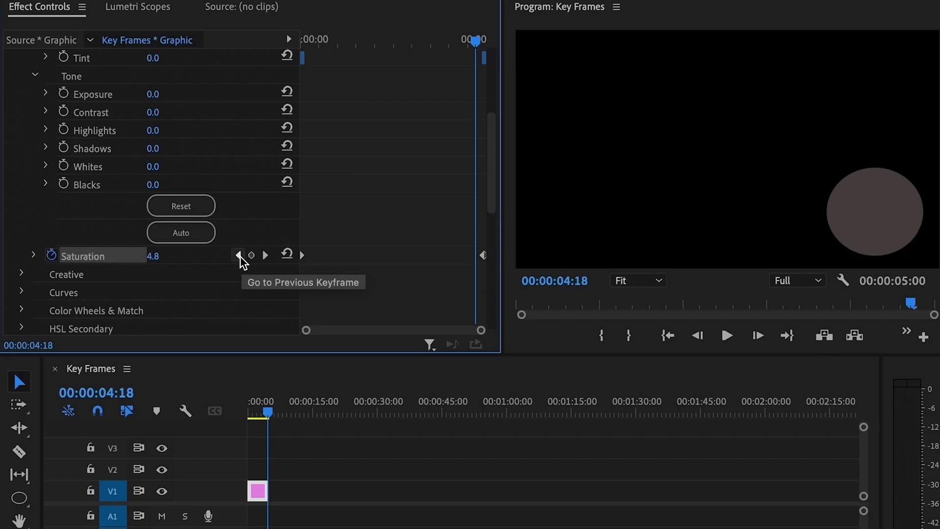
click(265, 256)
click(239, 255)
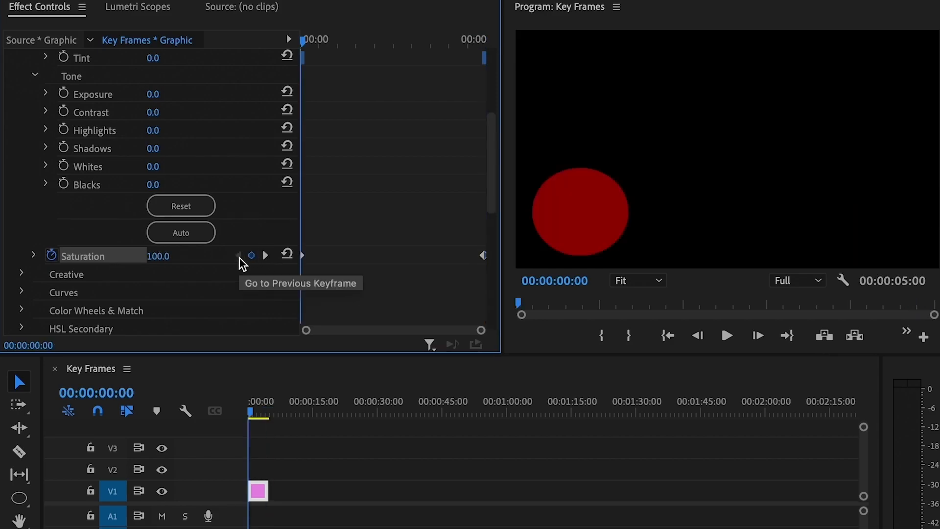
click(265, 257)
click(249, 257)
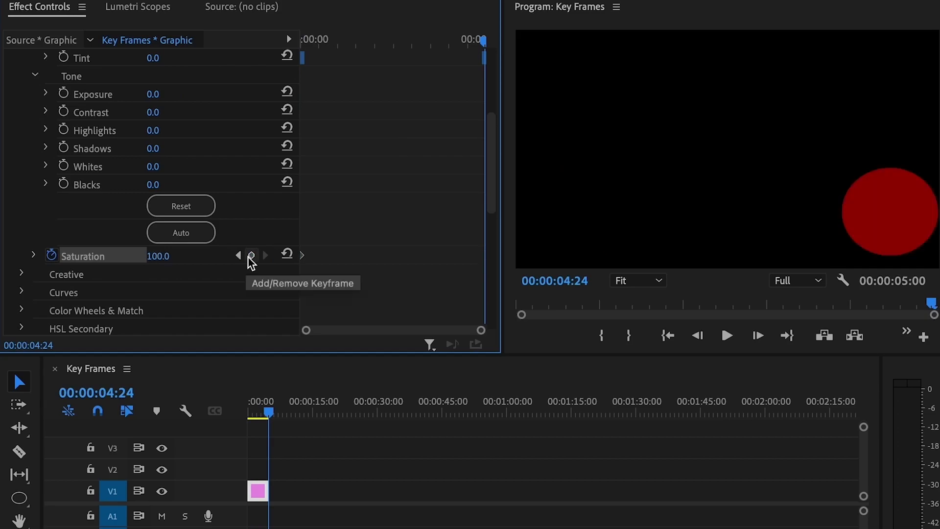
key(ctrl+z)
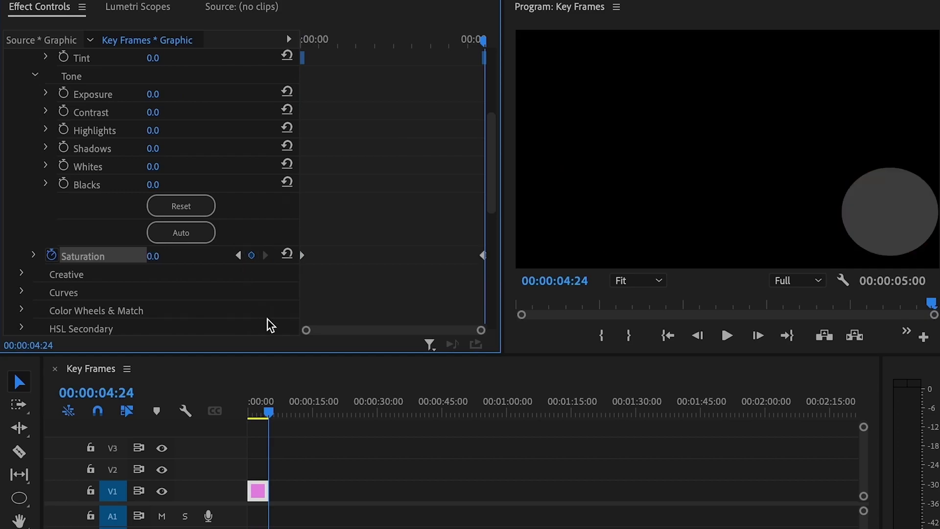
click(239, 256)
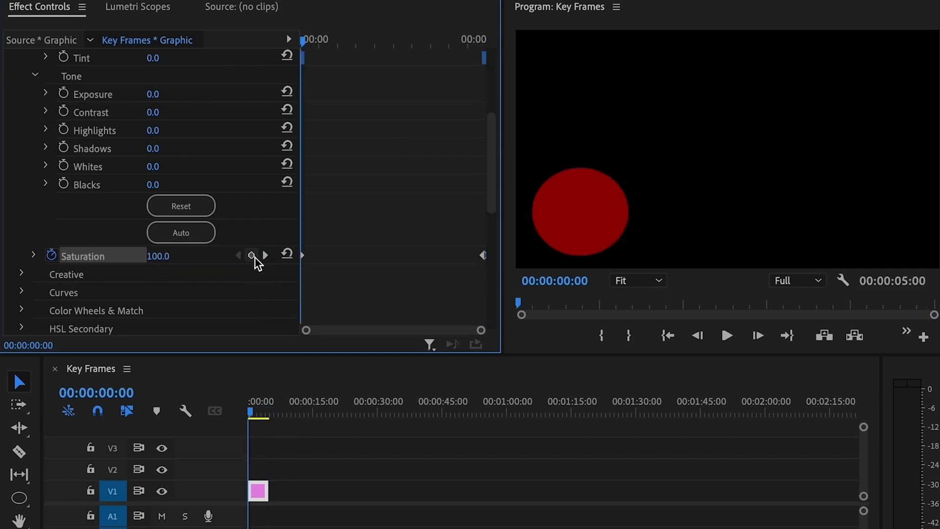
click(265, 255)
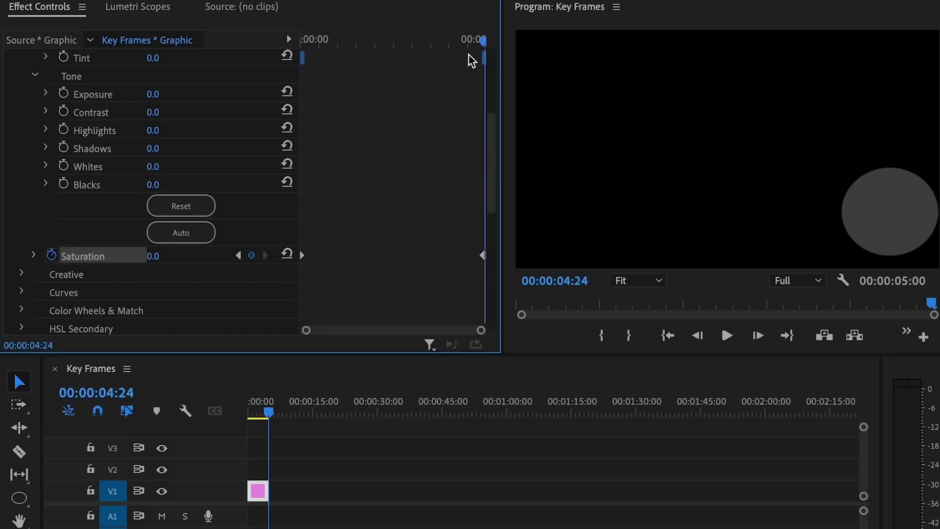
drag(484, 43, 477, 62)
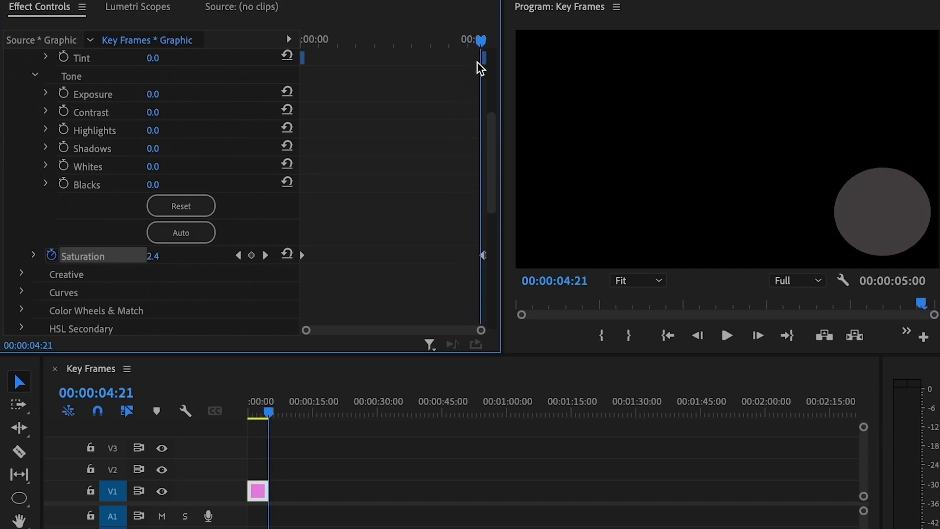
key(=)
key(=)
key(=)
key(=)
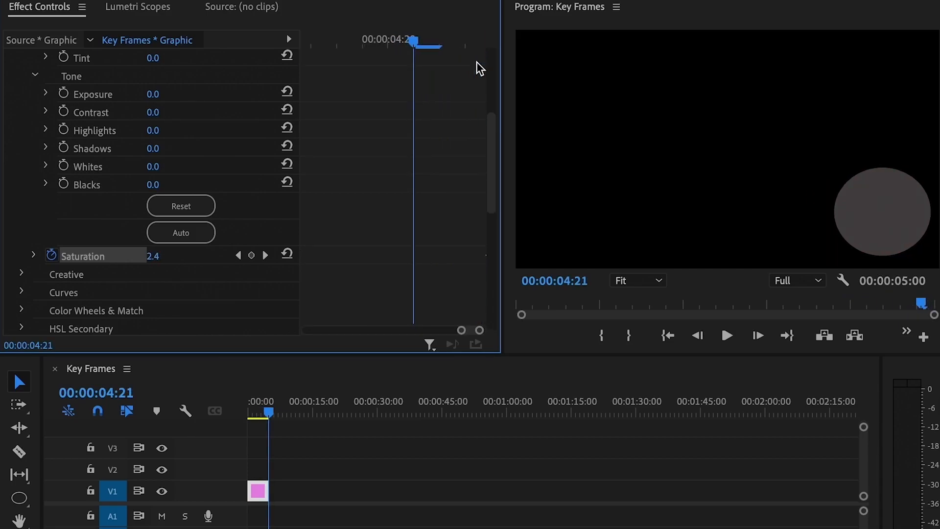
key(space)
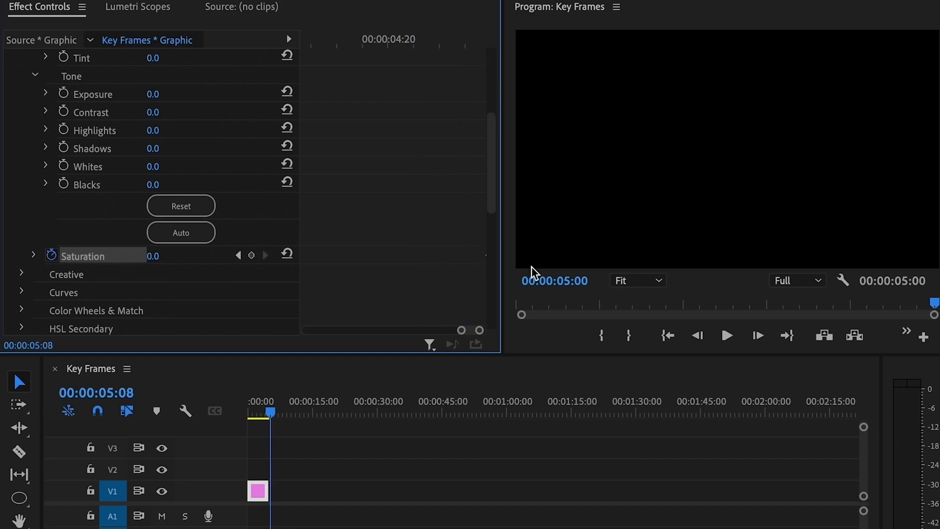
drag(473, 330, 477, 330)
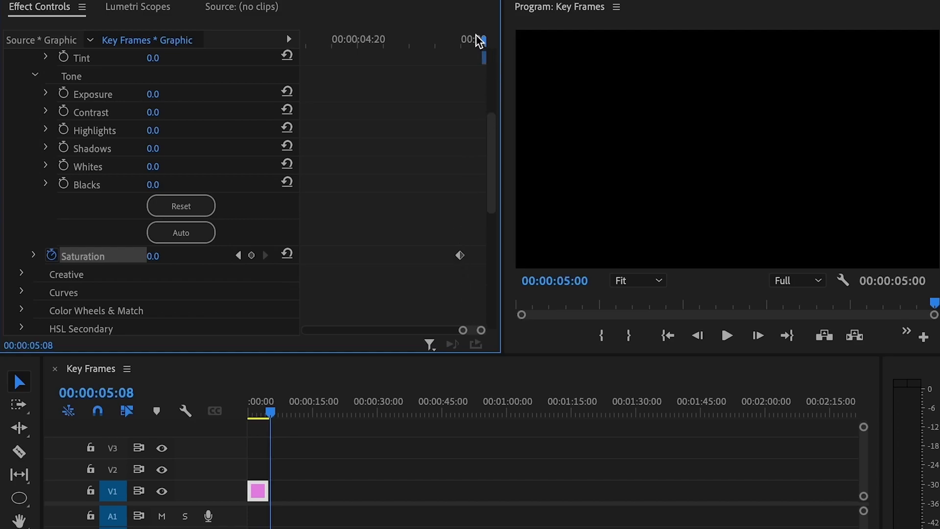
drag(481, 41, 466, 42)
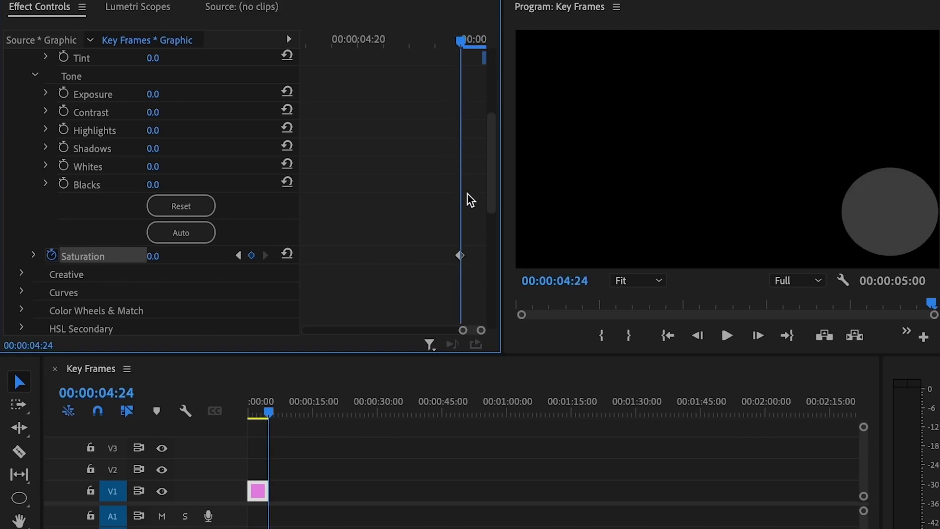
key(backslash)
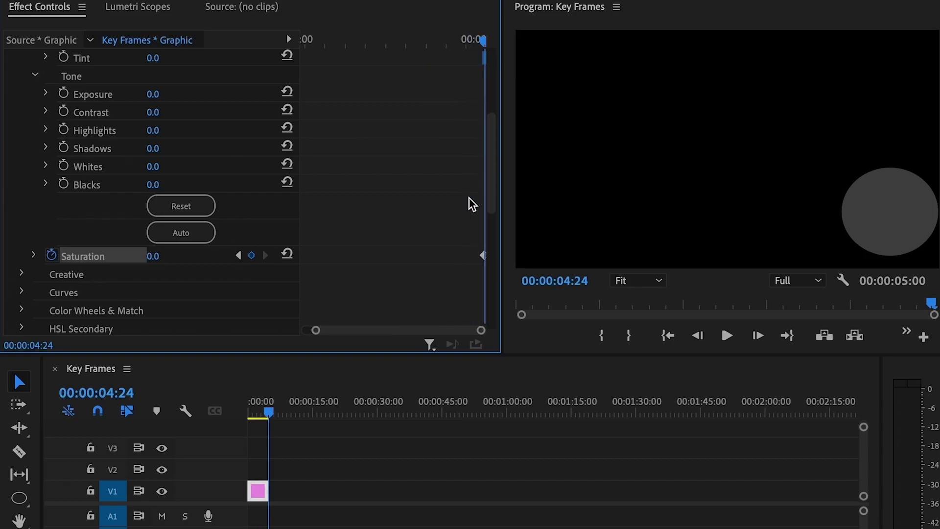
click(238, 255)
click(264, 255)
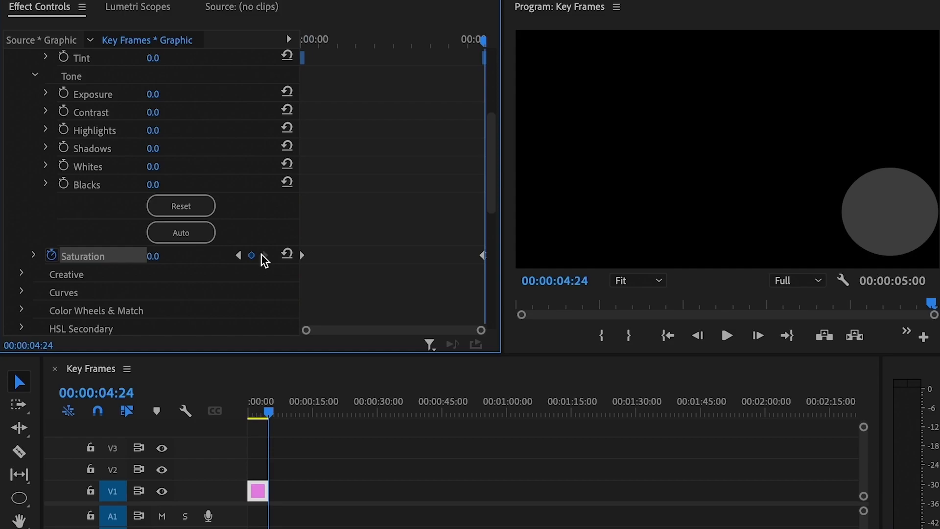
click(533, 469)
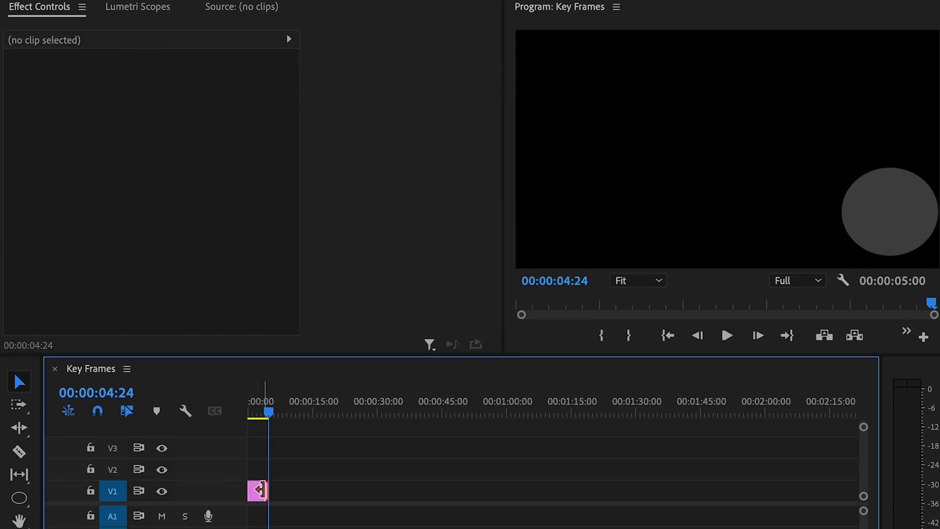
click(264, 491)
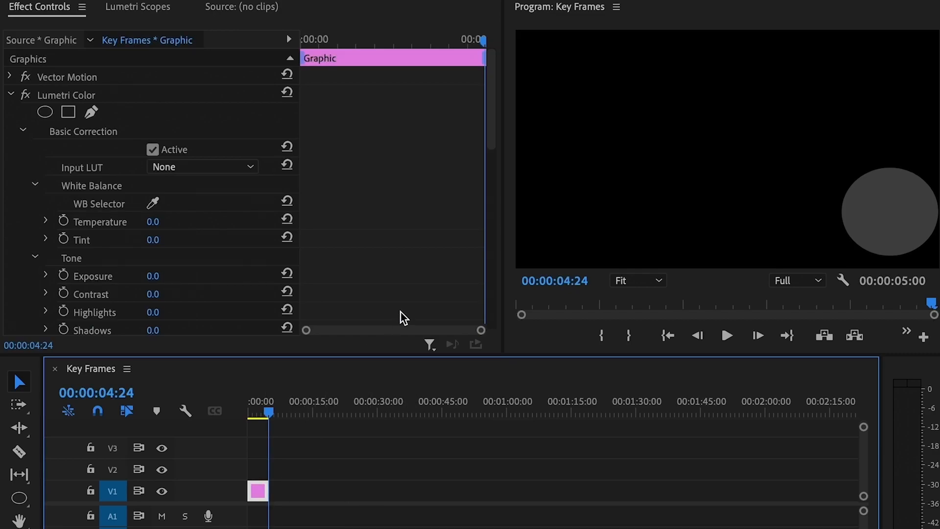
key(Home)
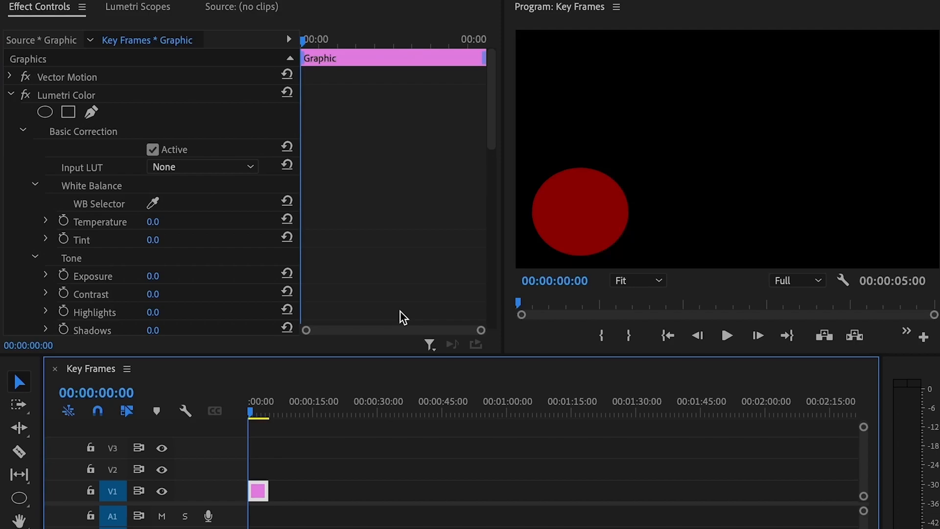
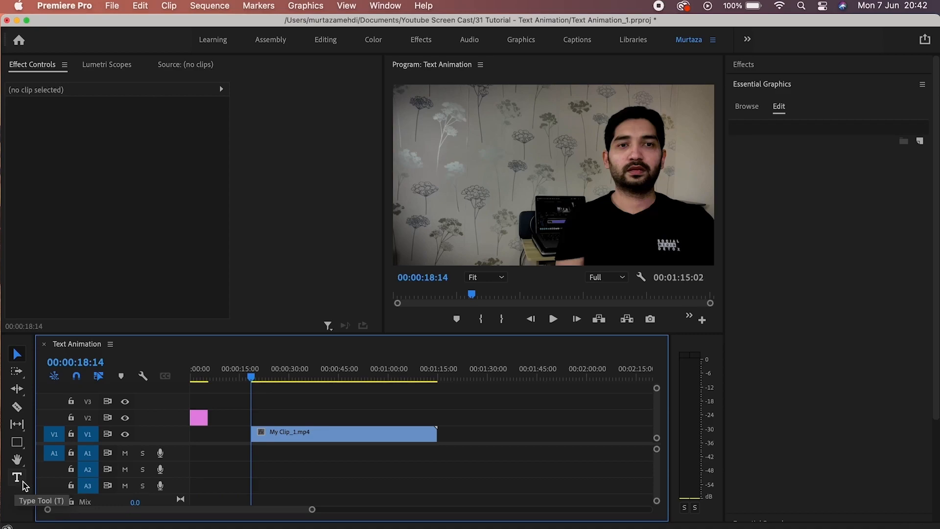
Create a text layer in the Program monitor's lower left and type the presenter's full name.
click(23, 483)
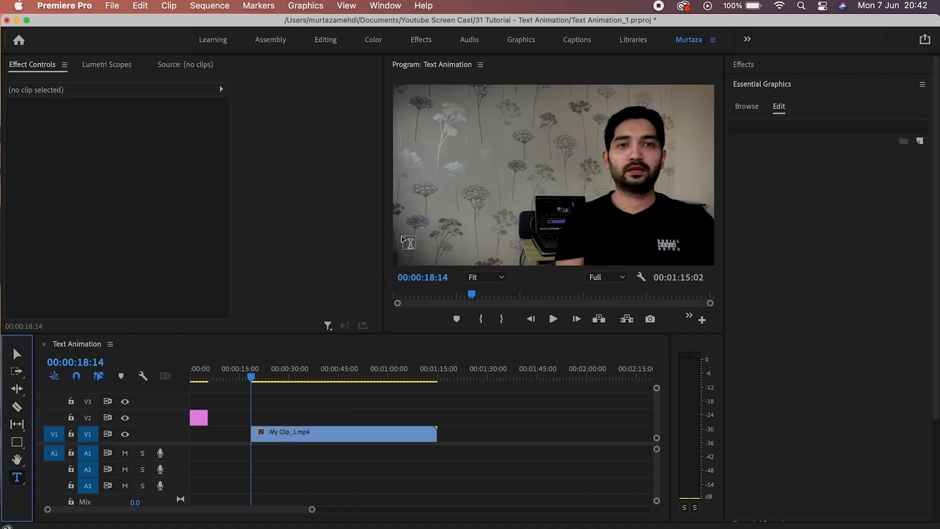
click(401, 234)
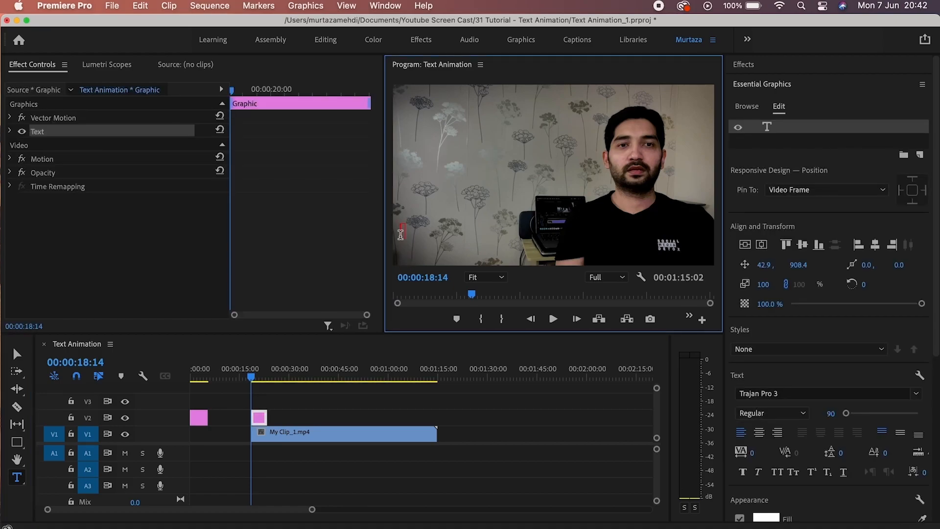
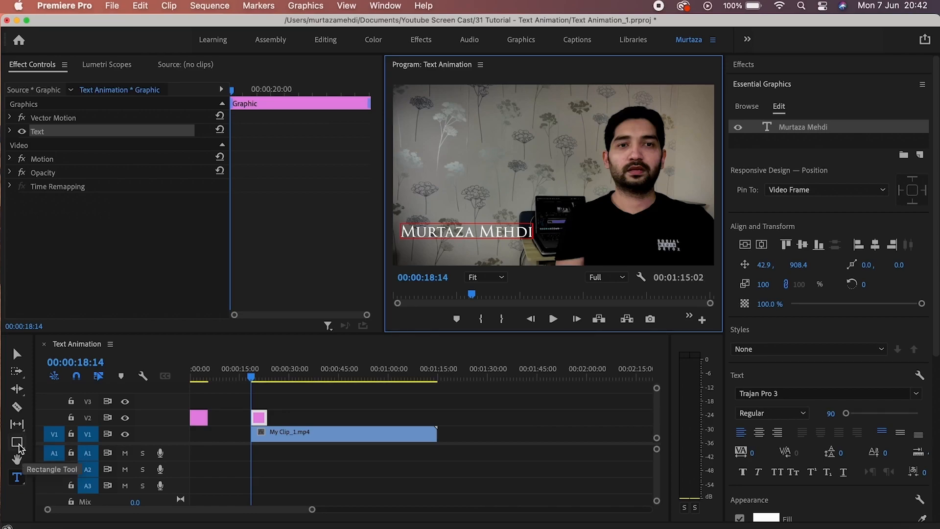
Add a rectangle layer to the name graphic and stretch it into a wide bar.
click(19, 444)
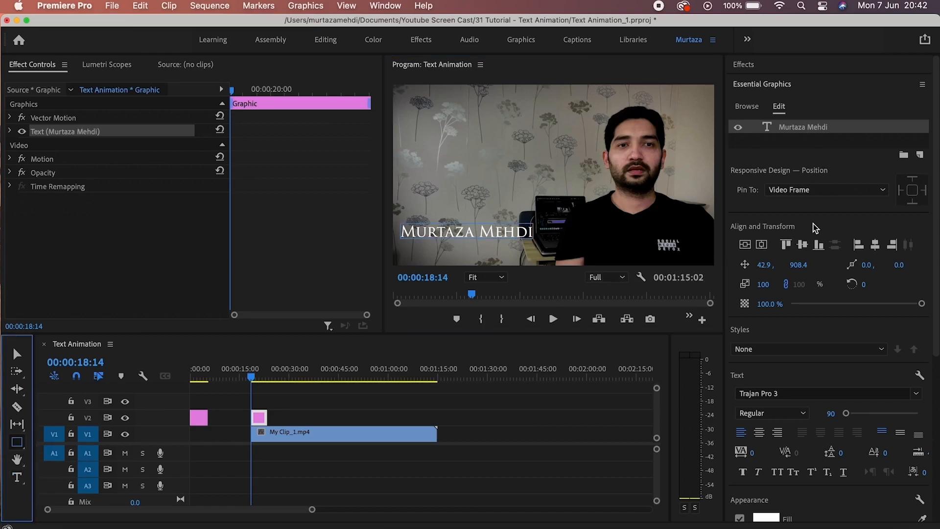
click(920, 156)
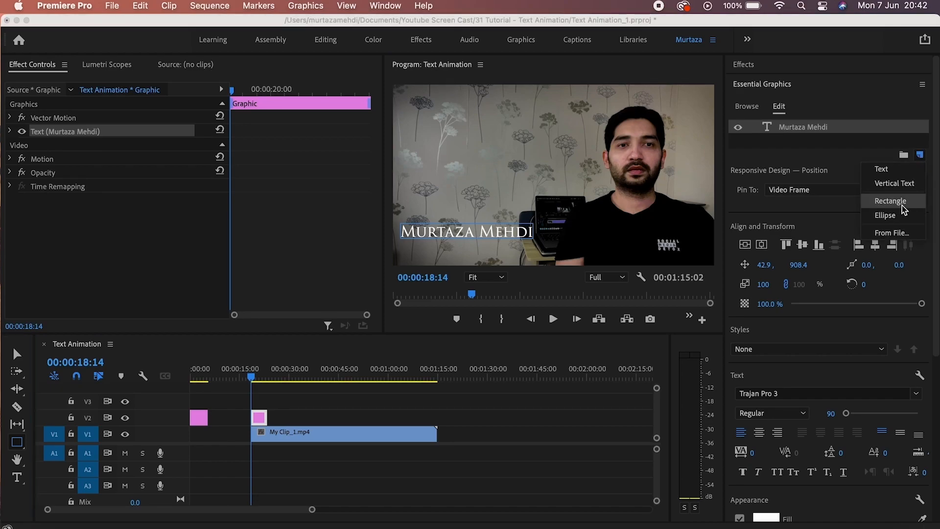
click(890, 201)
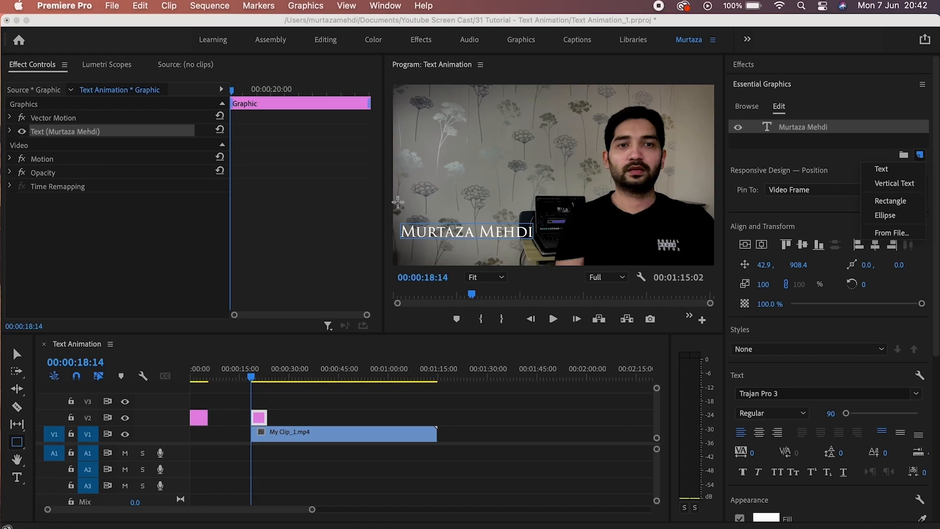
drag(427, 210, 551, 227)
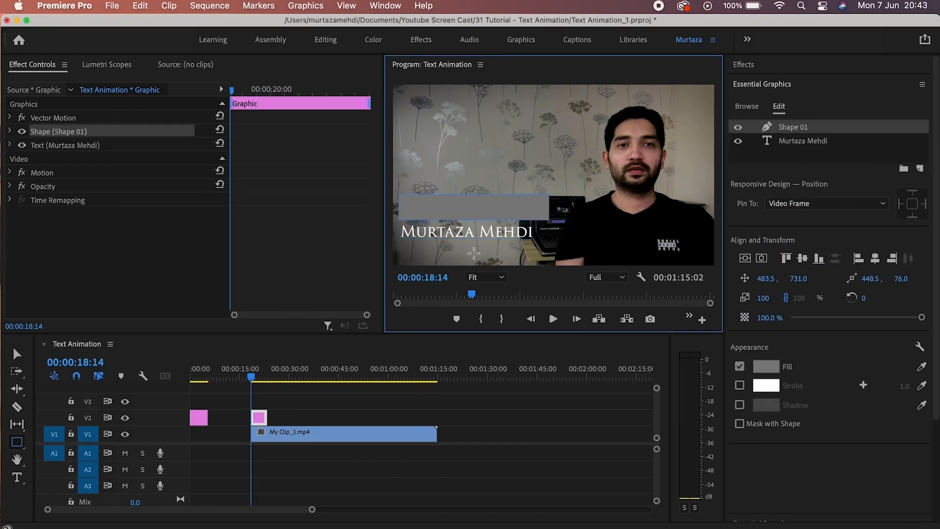
Move the name lower with the grey bar just above it, layered behind the text.
key(v)
drag(493, 231, 498, 264)
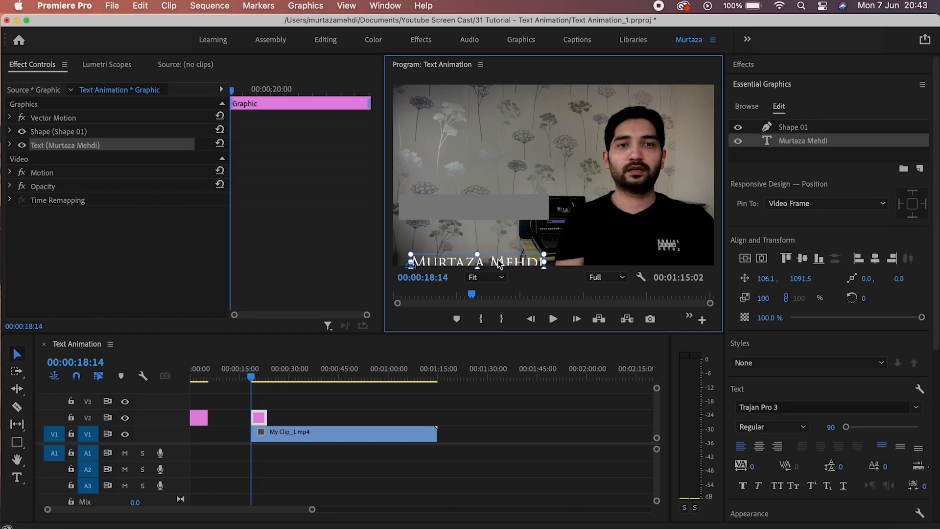
drag(503, 205, 506, 242)
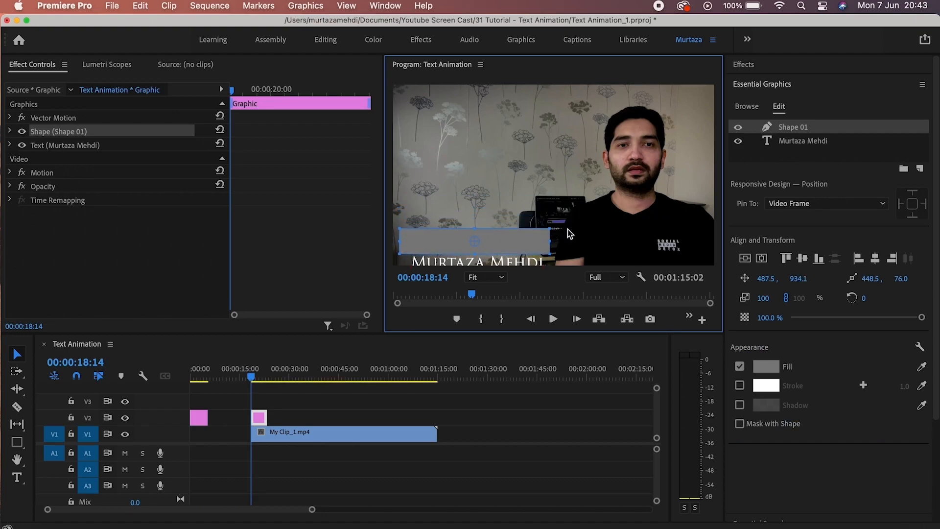
drag(790, 134, 788, 155)
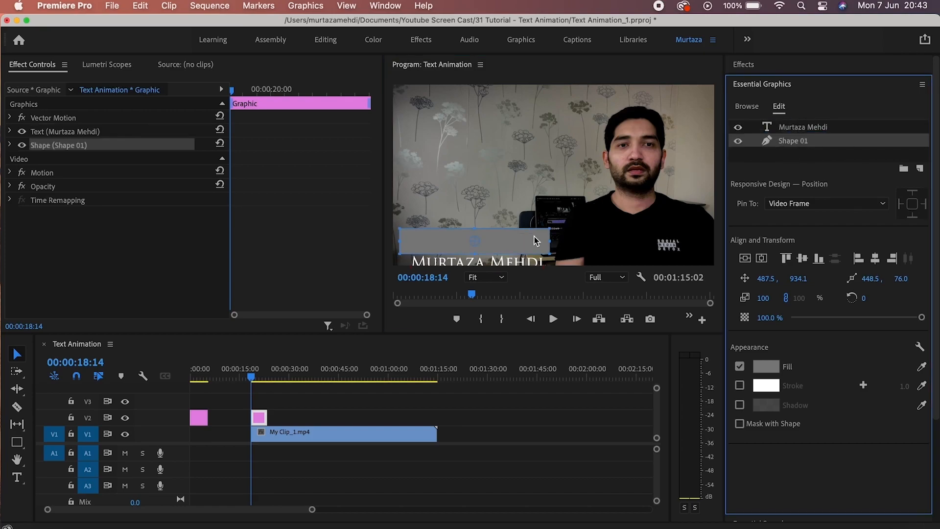
click(528, 262)
scroll(933, 245, down, 5)
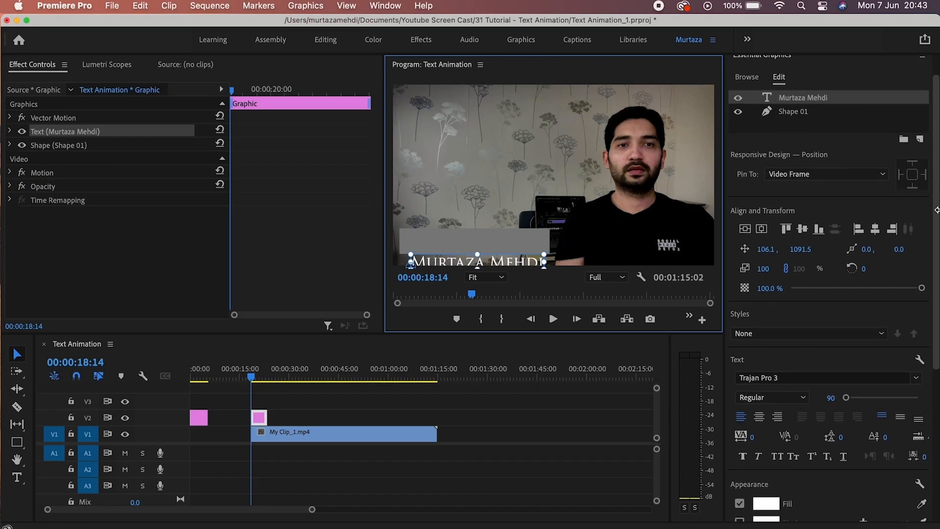
scroll(936, 258, down, 4)
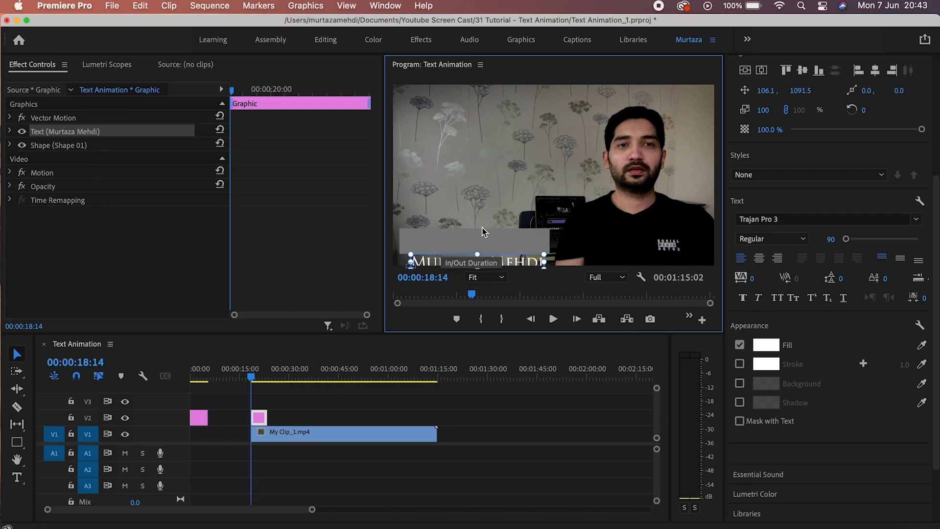
click(497, 202)
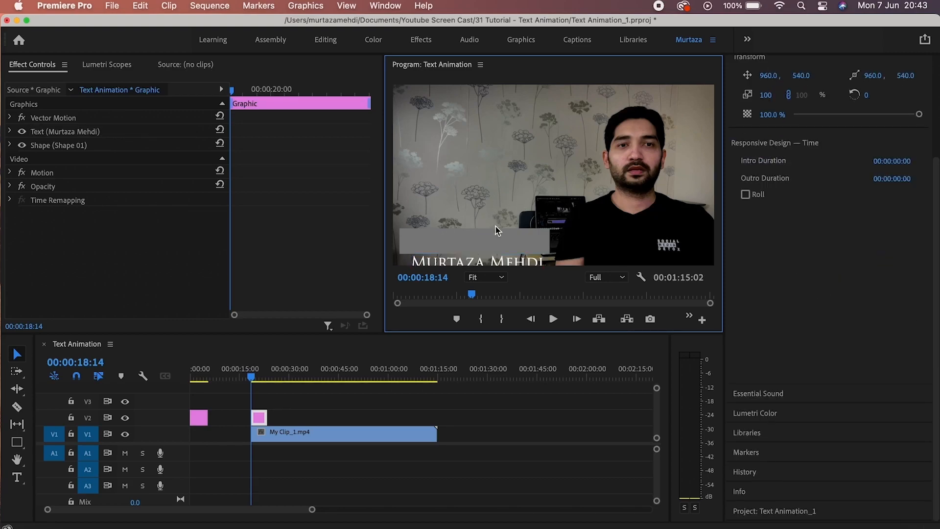
click(511, 264)
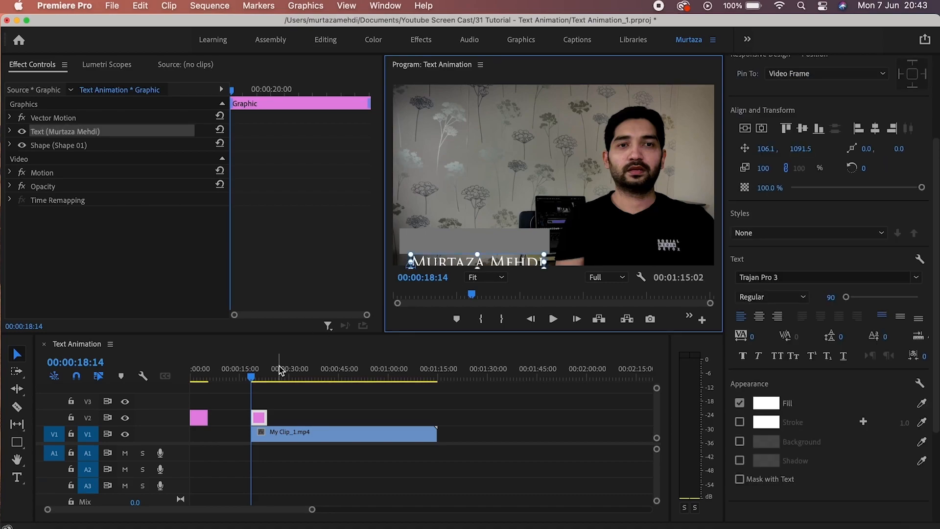
key(Home)
key(space)
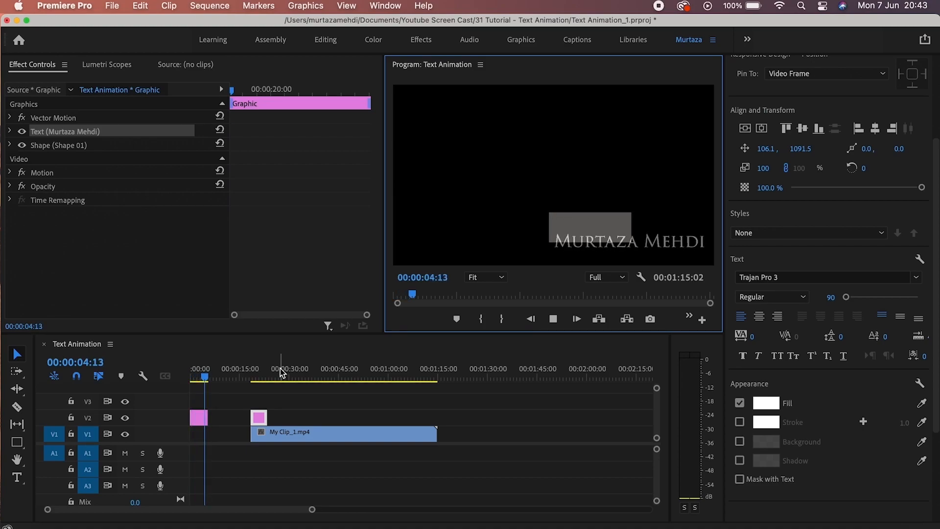
key(space)
key(Down)
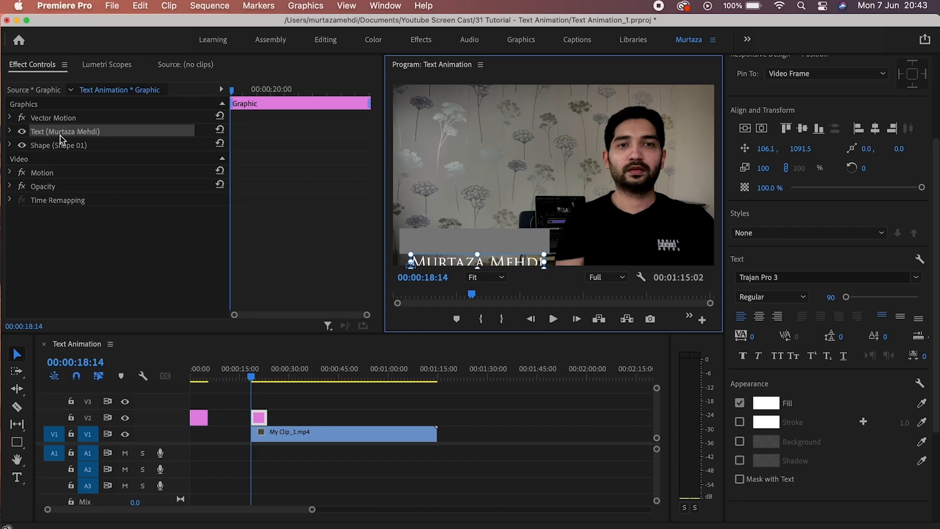
Expand the name text's Transform properties and set a first Position keyframe at 18:14.
click(10, 131)
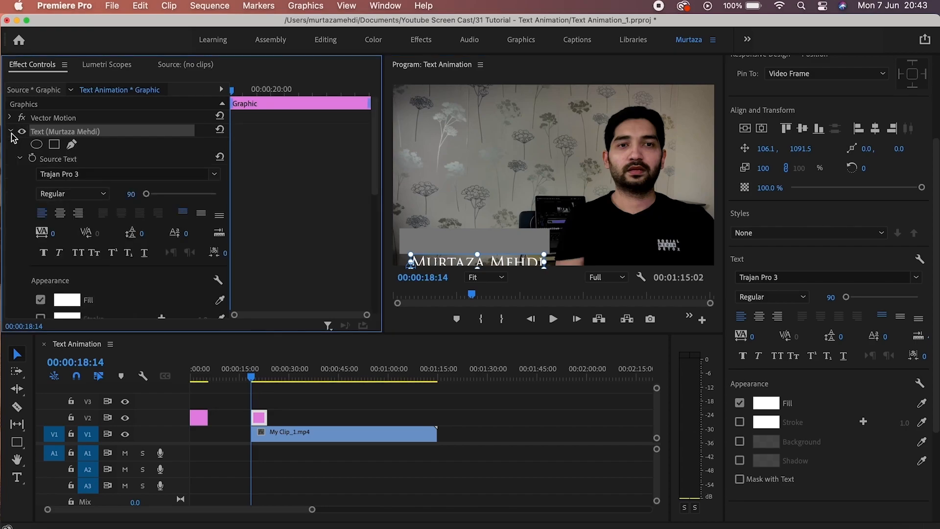
click(19, 159)
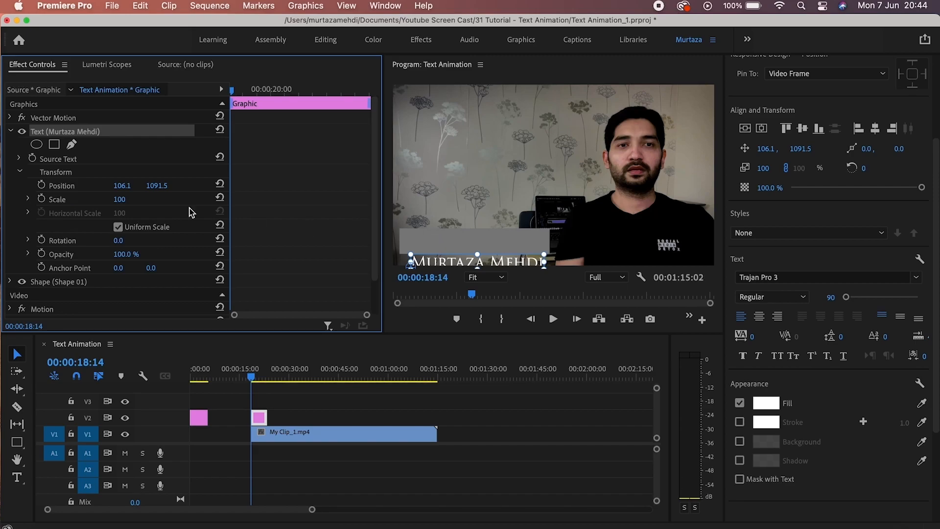
click(43, 186)
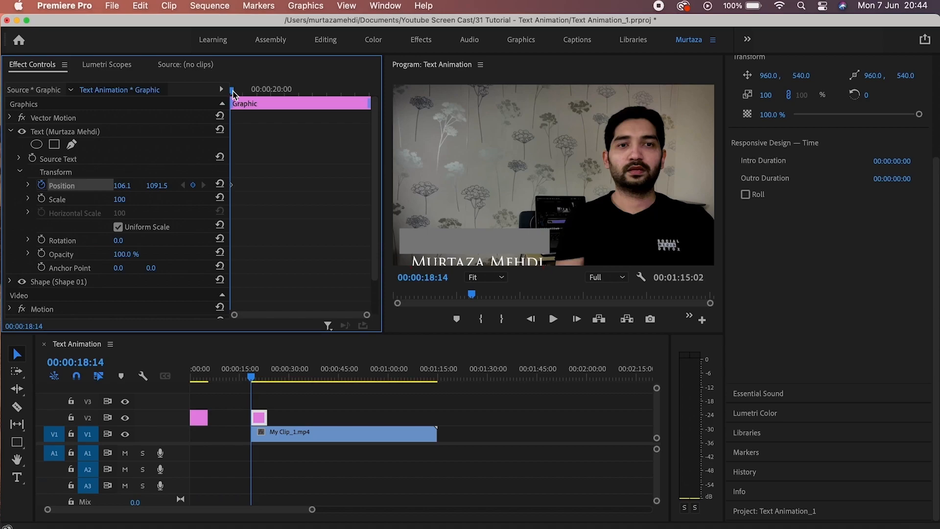
Keyframe the name text at Y 969.5 at 19:07 and preview it rising in.
drag(233, 92, 254, 91)
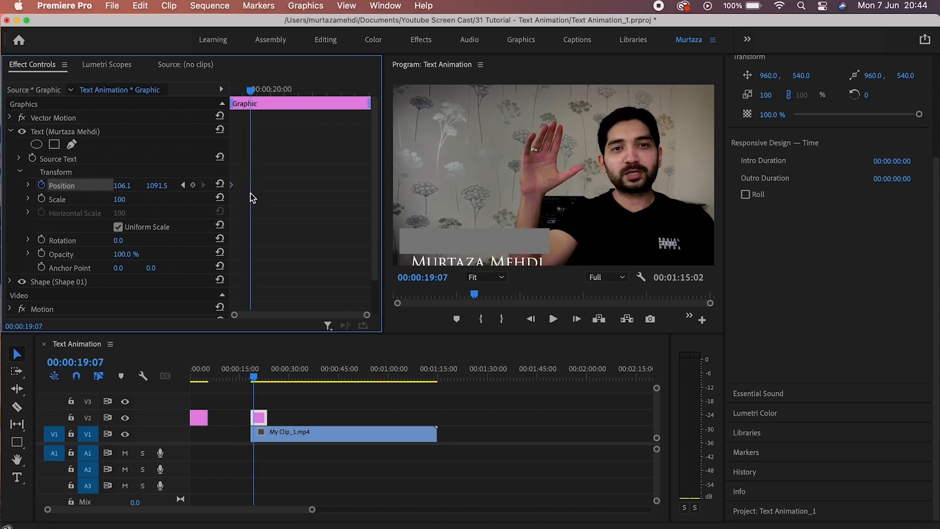
click(194, 185)
drag(159, 190, 102, 189)
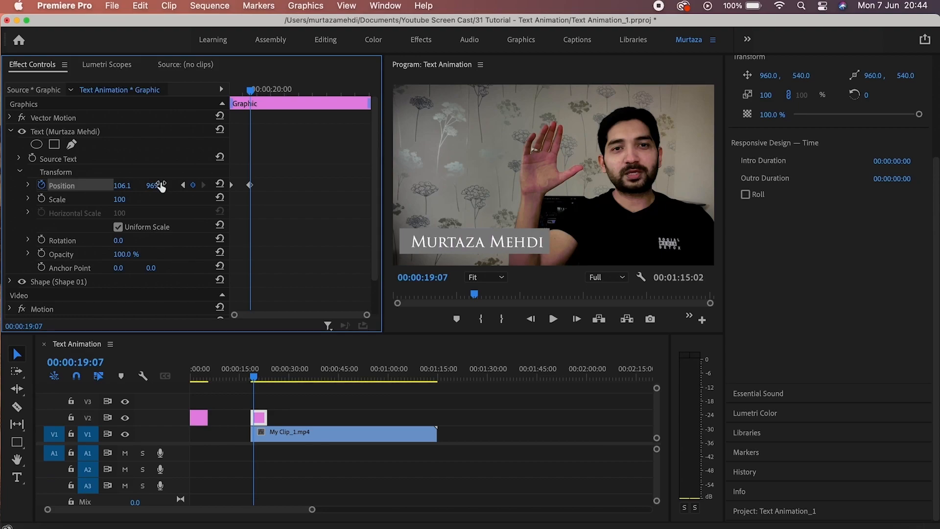
key(space)
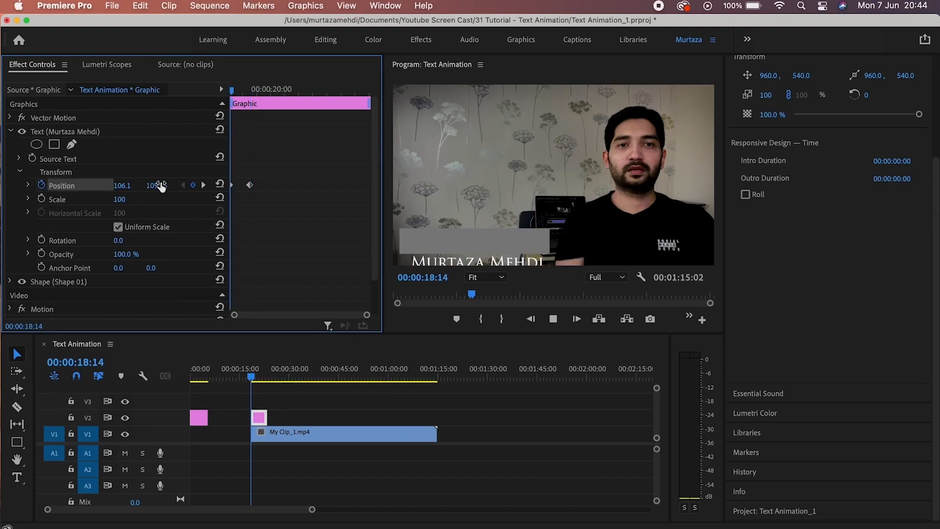
key(space)
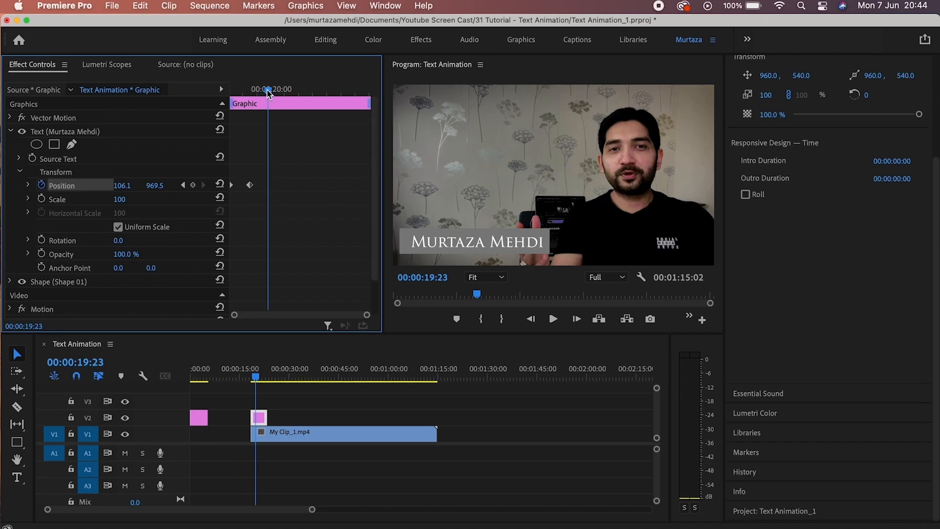
Add a hold keyframe near 22:00 and a drop-down keyframe at 22:16.
drag(267, 90, 327, 93)
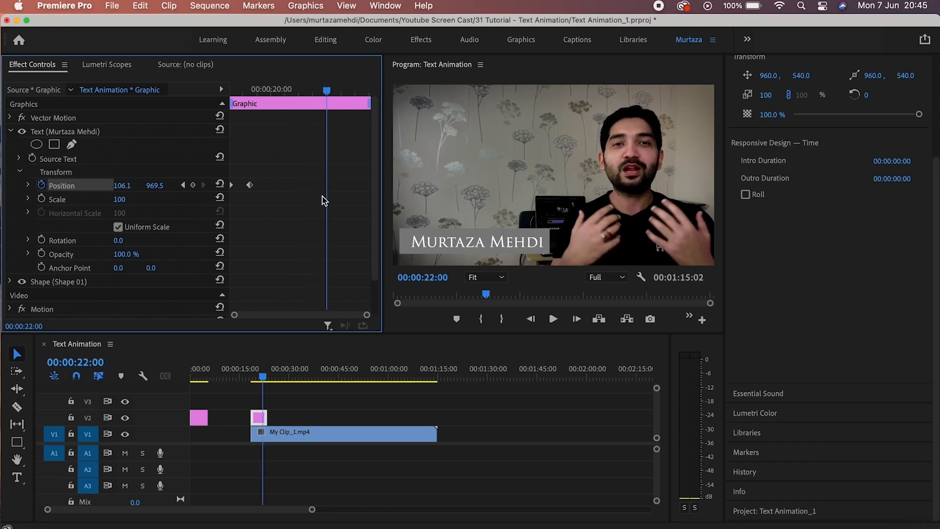
click(194, 186)
click(328, 91)
drag(328, 89, 345, 92)
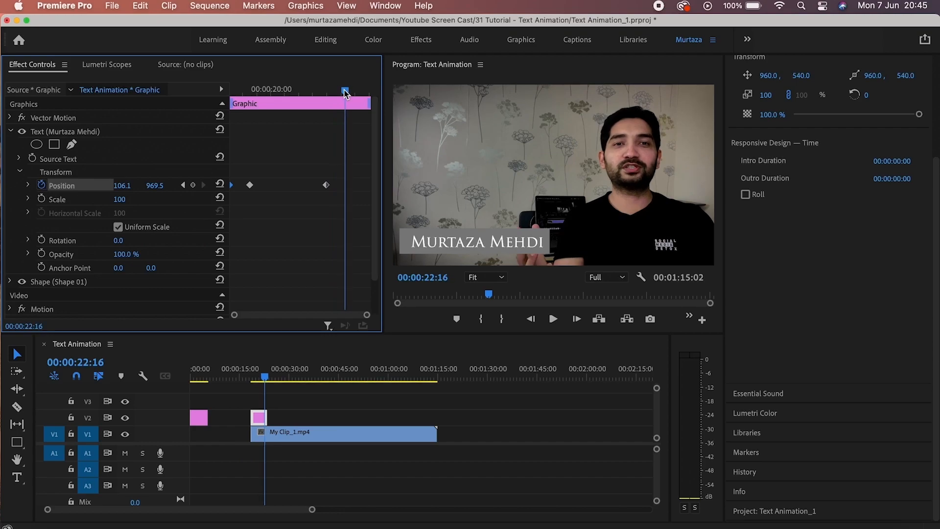
key(super+v)
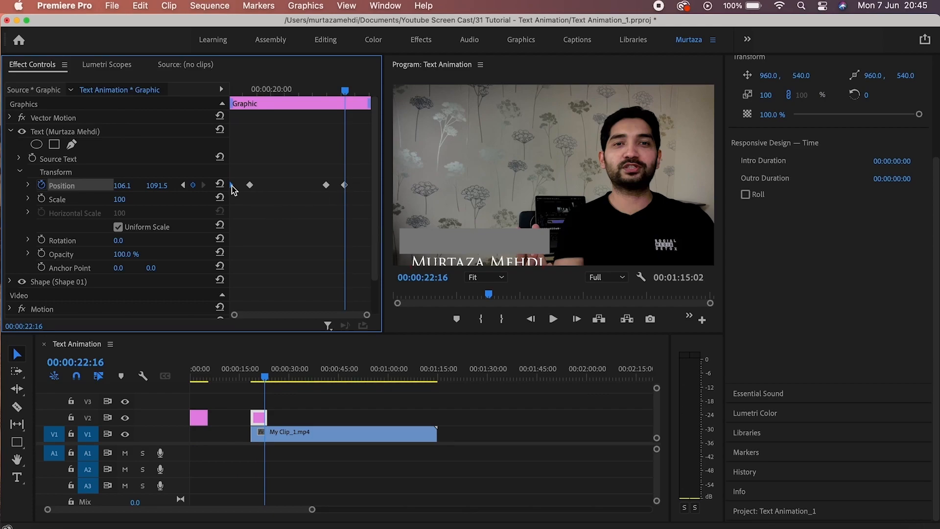
Step through the Position keyframes and delete the middle one.
click(181, 185)
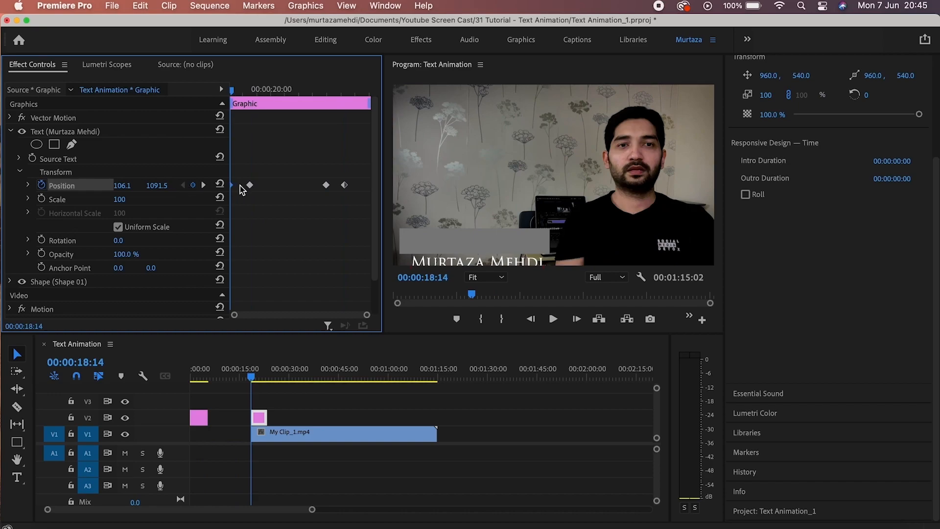
click(203, 185)
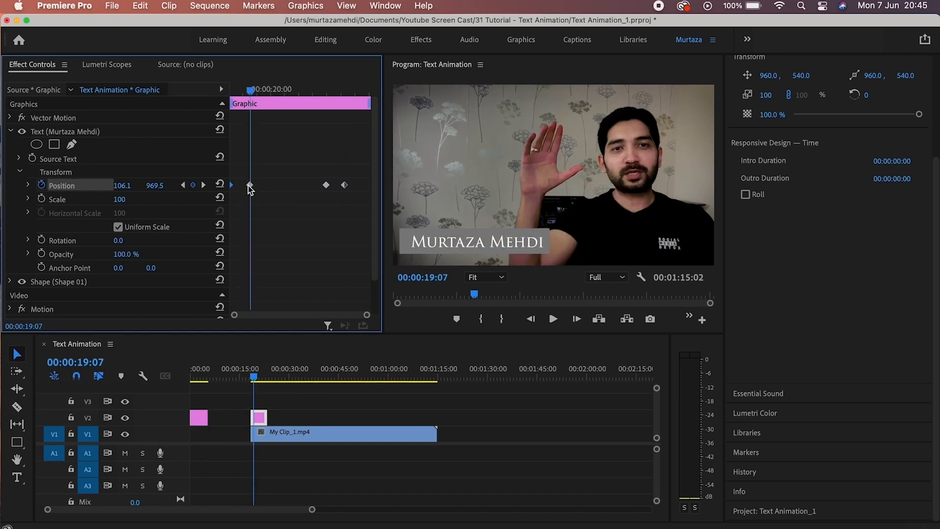
click(206, 188)
click(326, 185)
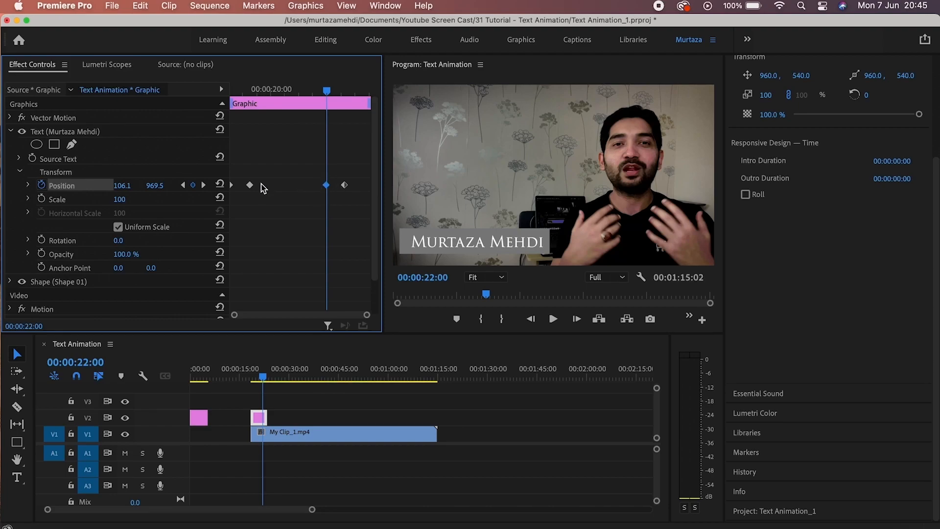
click(250, 185)
click(203, 184)
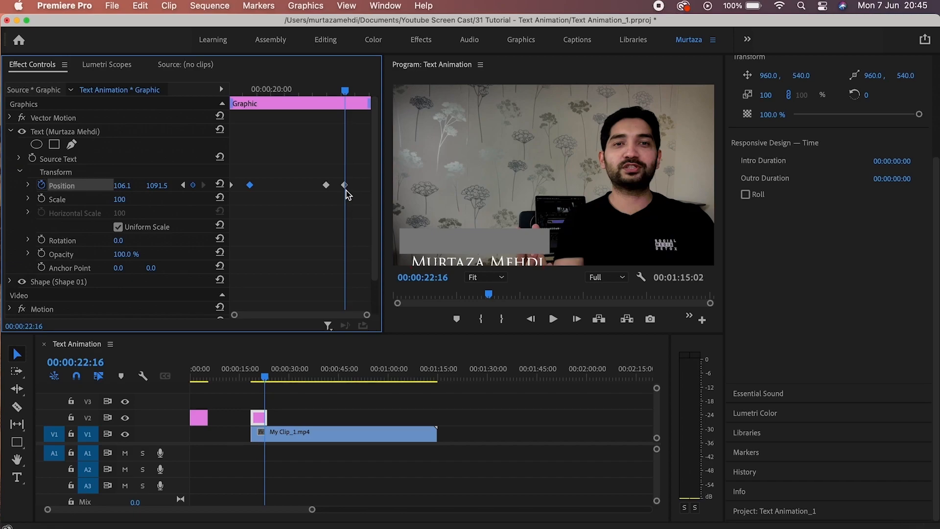
click(326, 186)
key(Delete)
Replay the title and add a new Position keyframe at 21:23 holding Y 969.5.
key(Up)
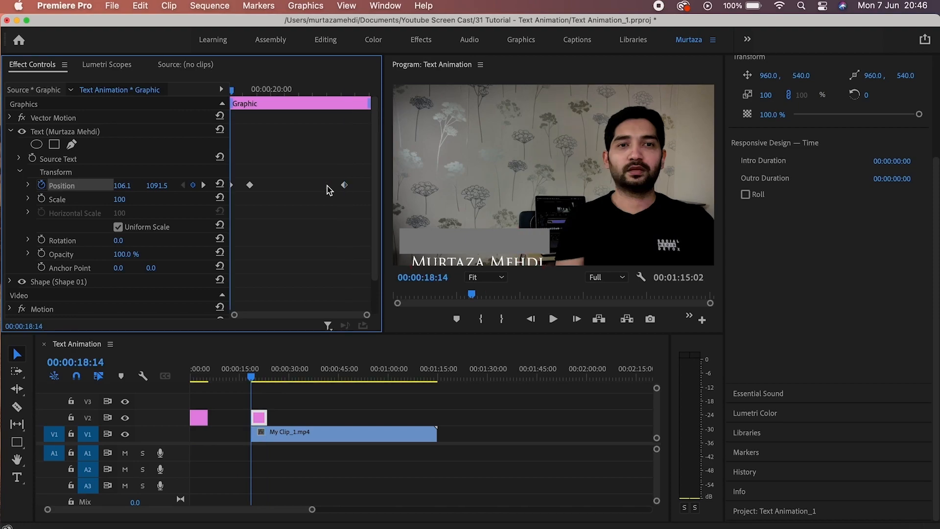
key(space)
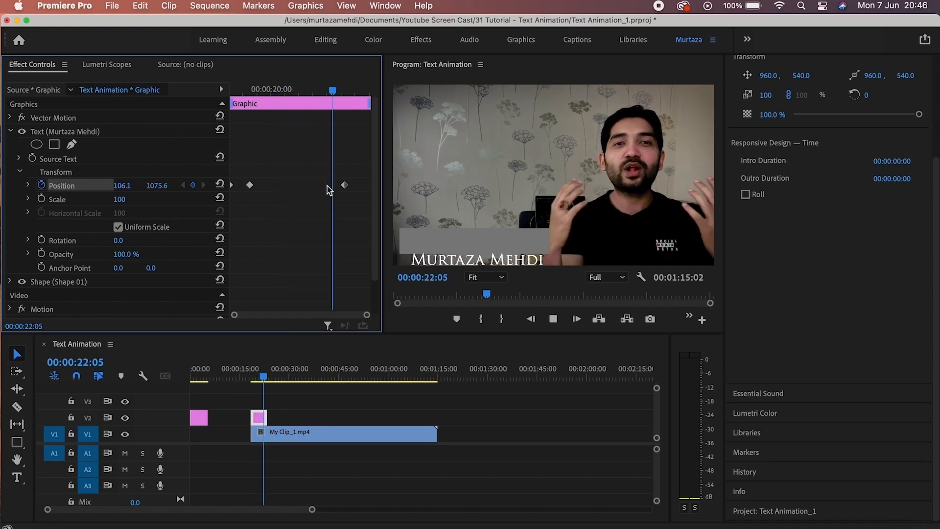
key(Up)
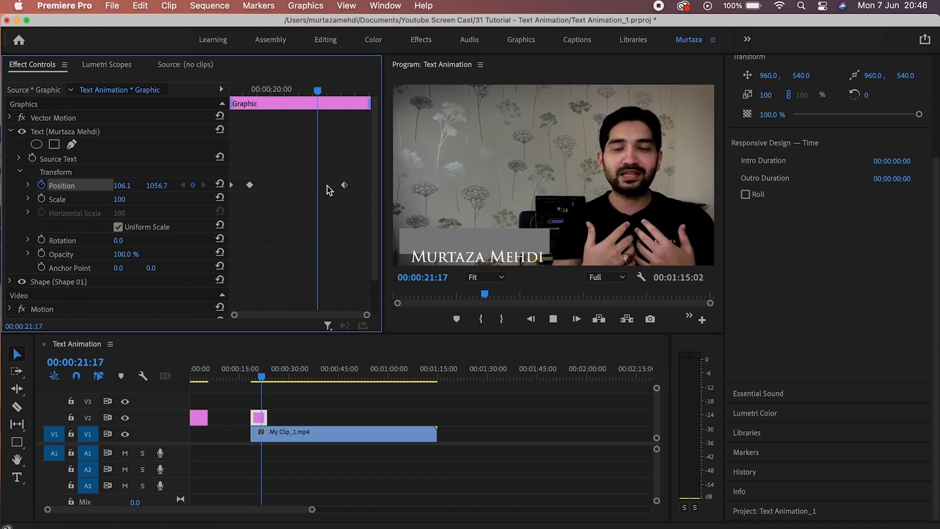
key(Up)
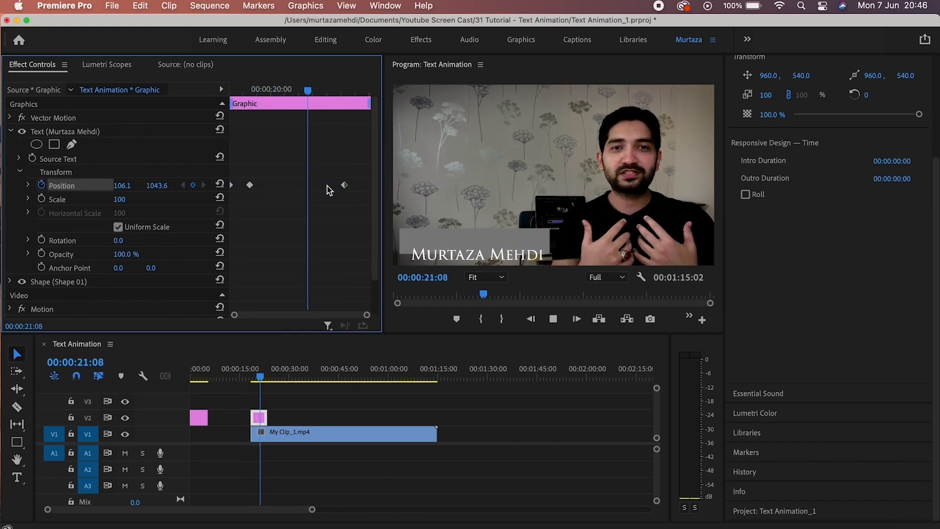
key(space)
key(Up)
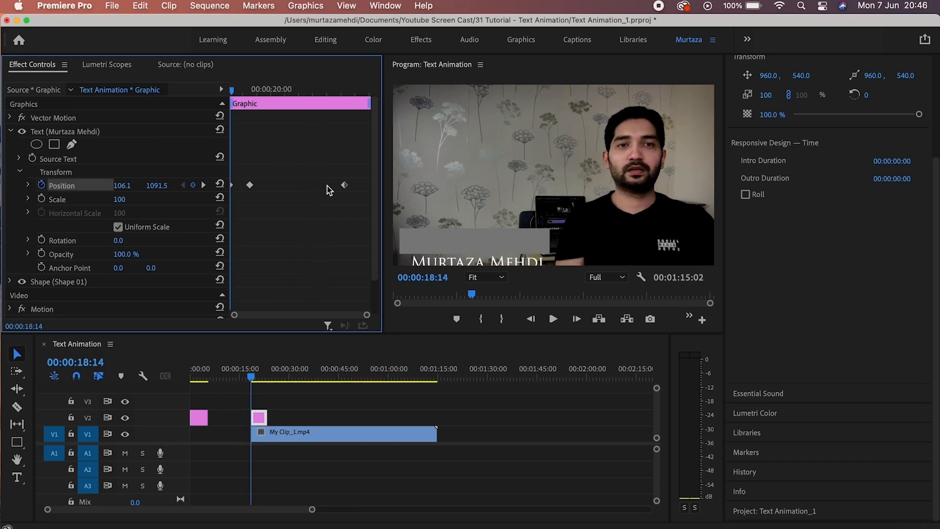
key(space)
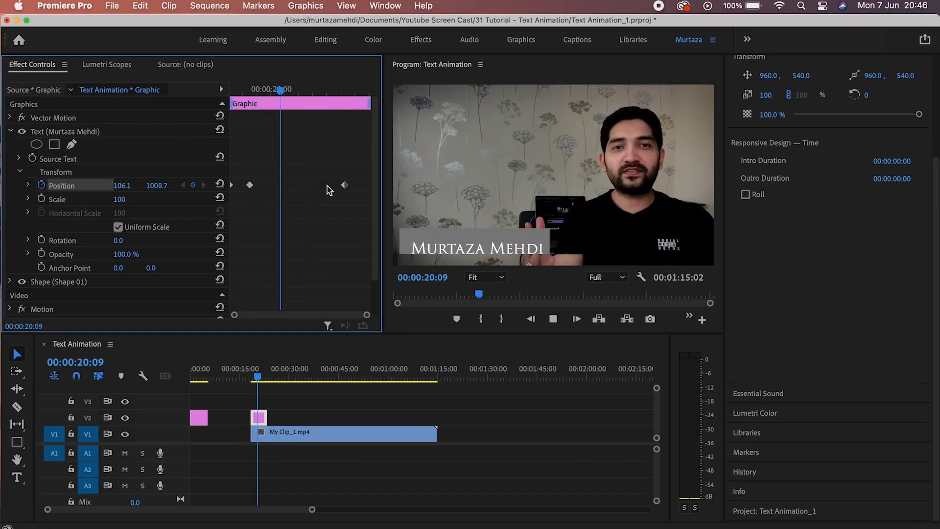
key(space)
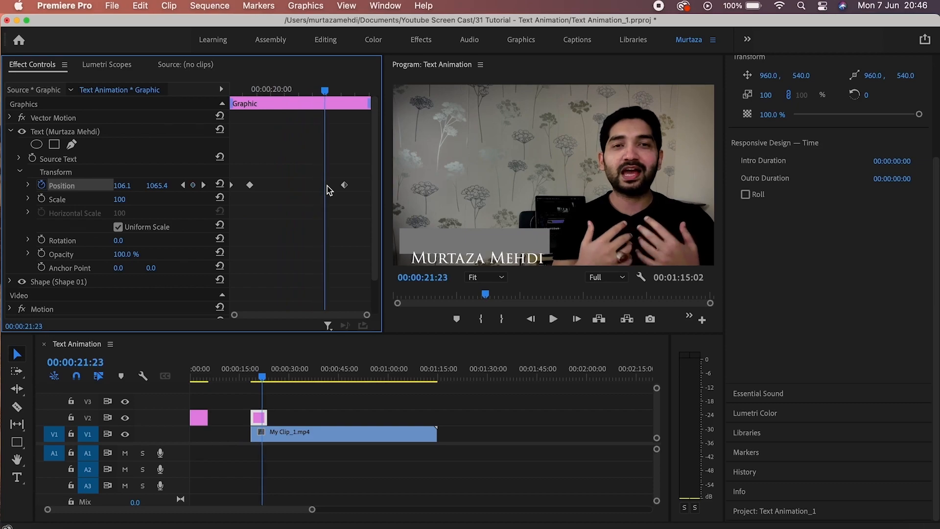
key(super+v)
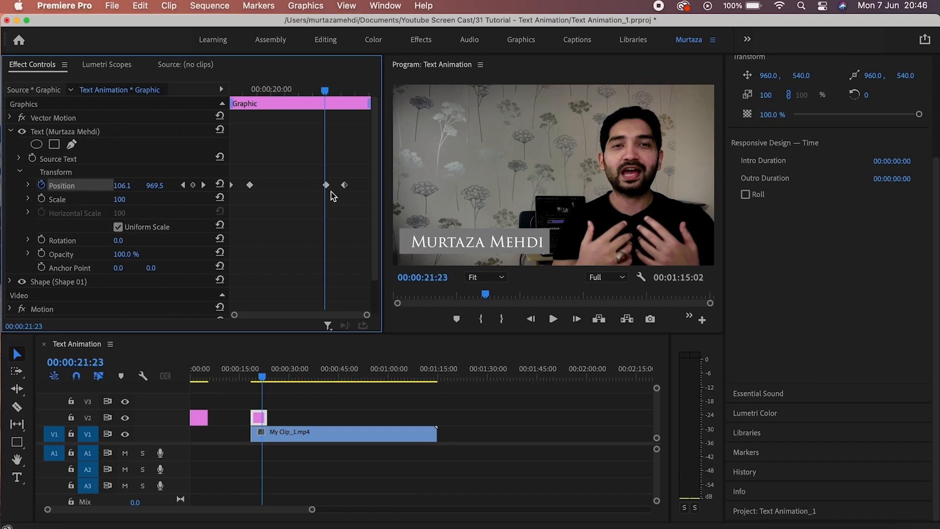
Review the title's Position keyframes, ending back at the clip start.
click(326, 186)
click(344, 185)
drag(325, 90, 348, 85)
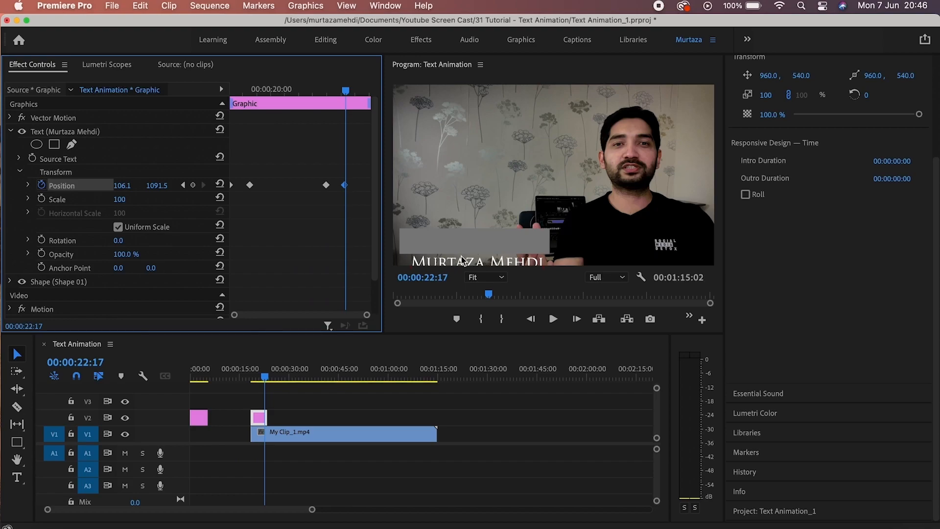
click(183, 186)
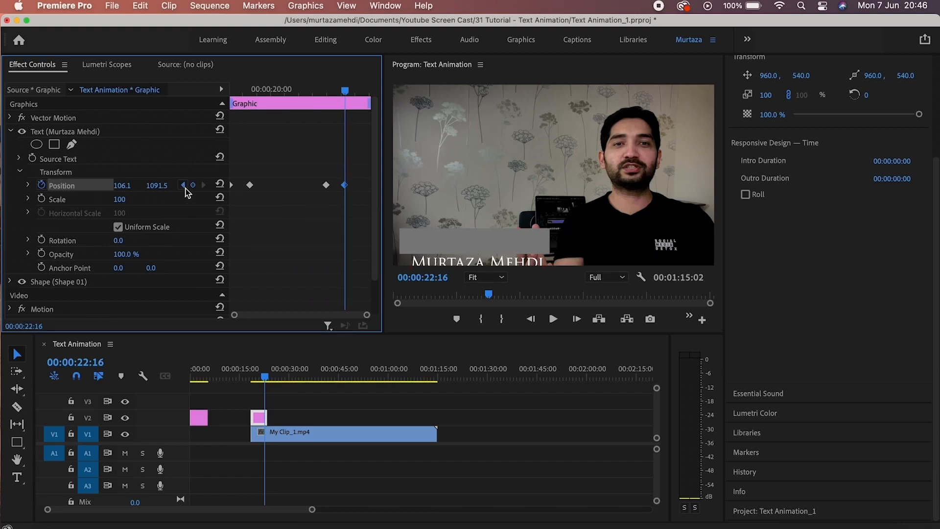
click(183, 186)
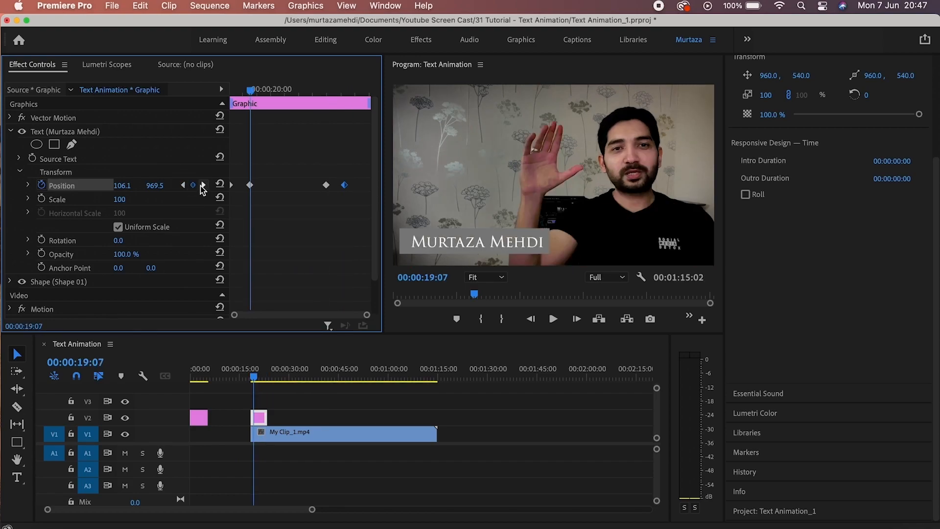
click(203, 185)
click(203, 186)
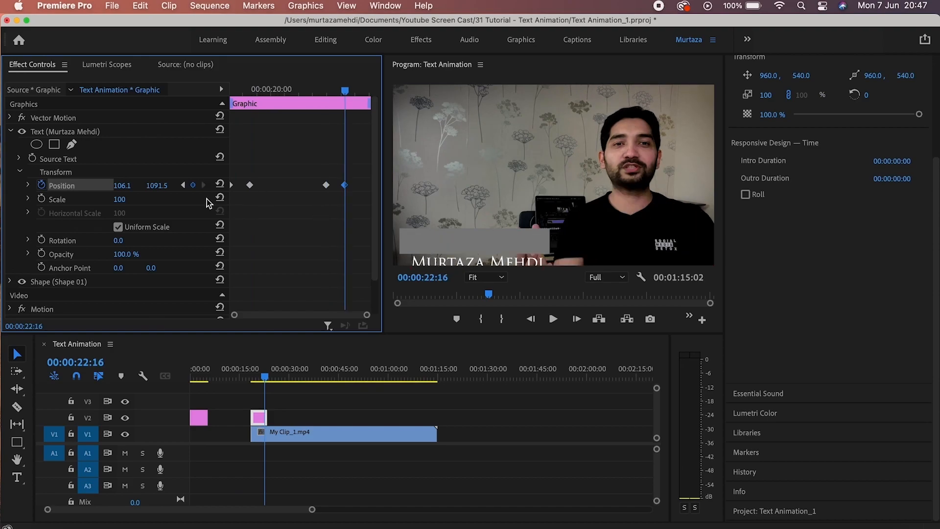
click(183, 186)
click(183, 185)
click(184, 186)
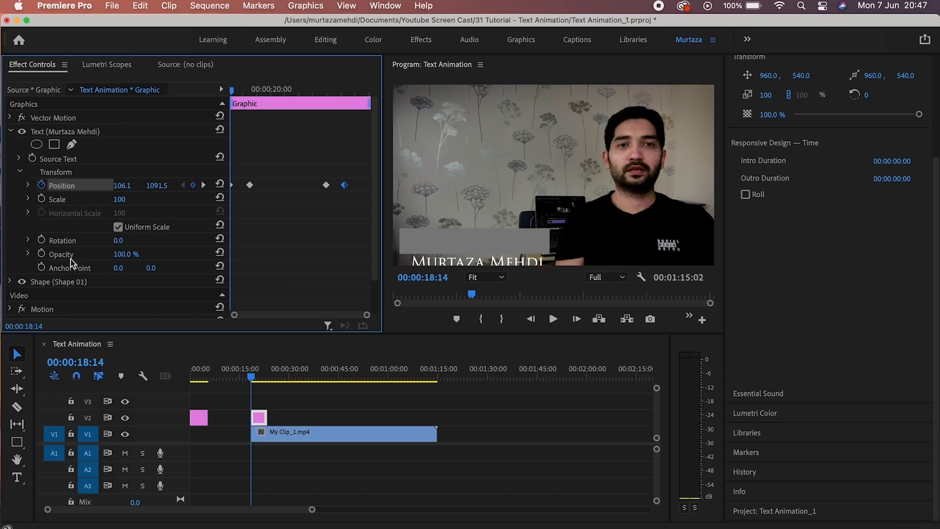
Start Opacity keyframing on the name text at 0% at the clip start.
click(42, 254)
click(130, 253)
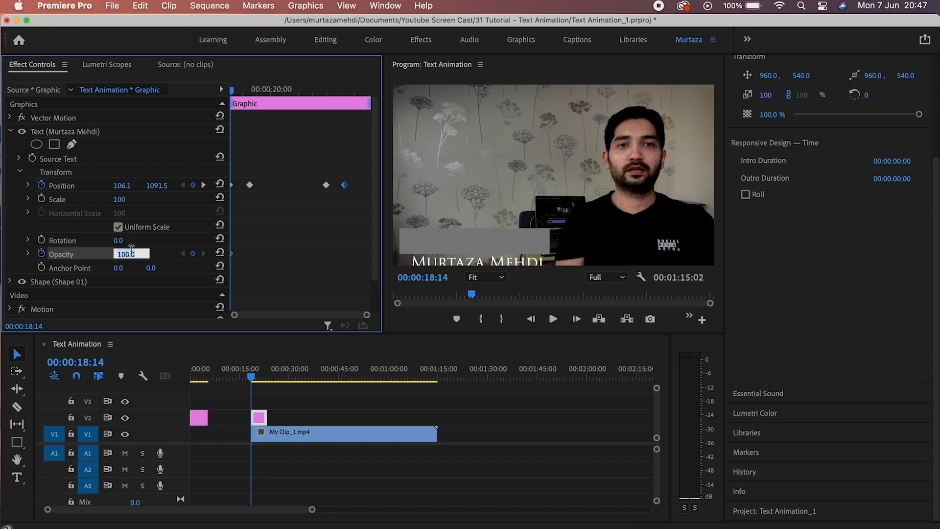
text(0)
key(Return)
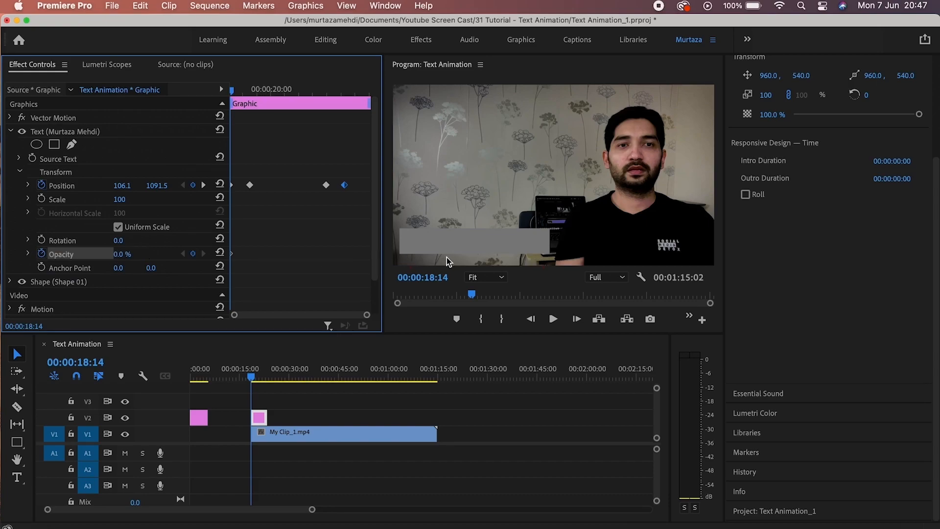
Add an Opacity keyframe of 100% at 19:07.
click(204, 188)
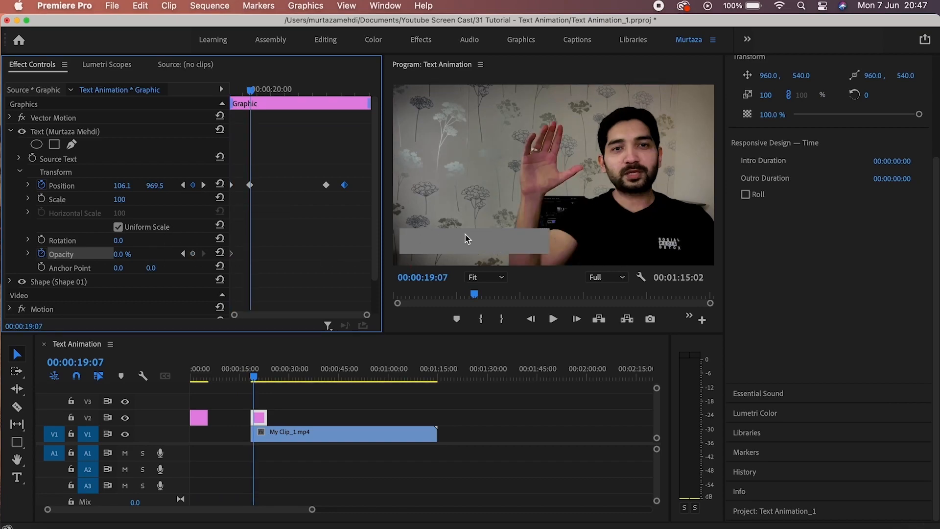
click(193, 253)
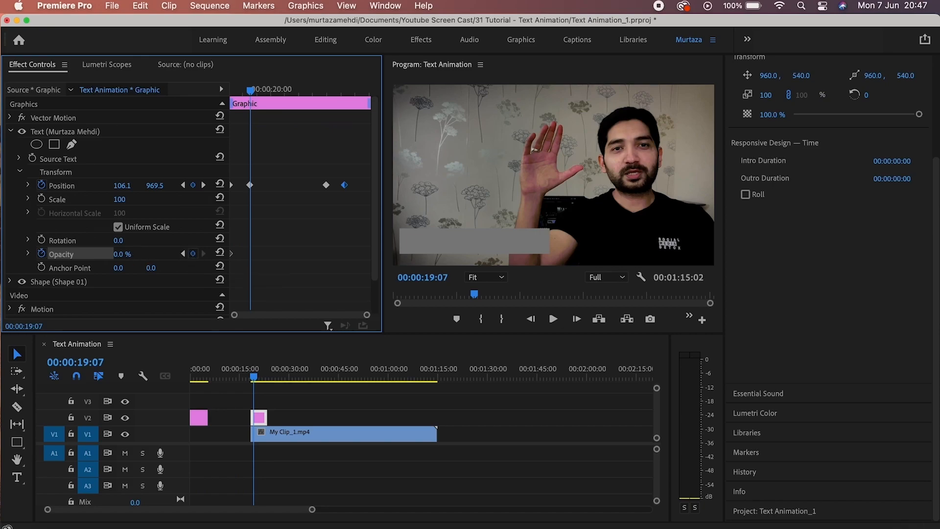
click(128, 253)
text(100)
key(Return)
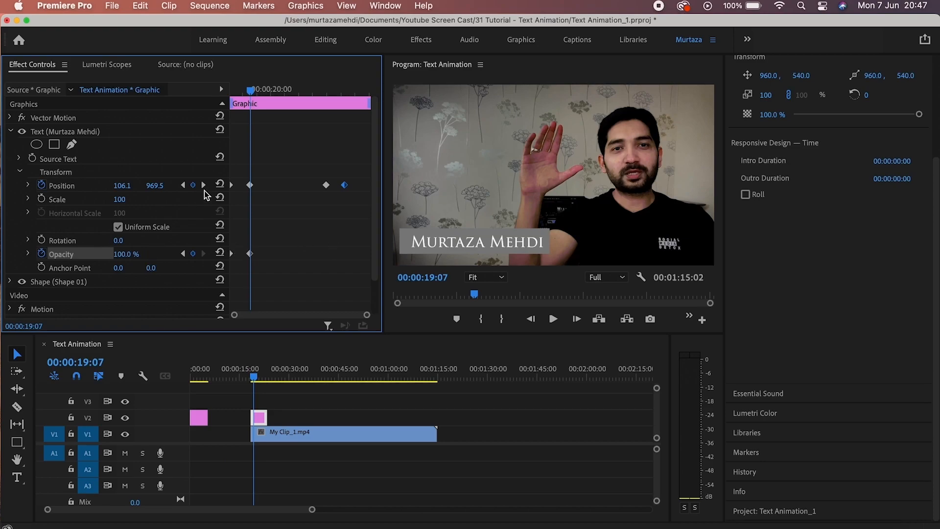
click(203, 185)
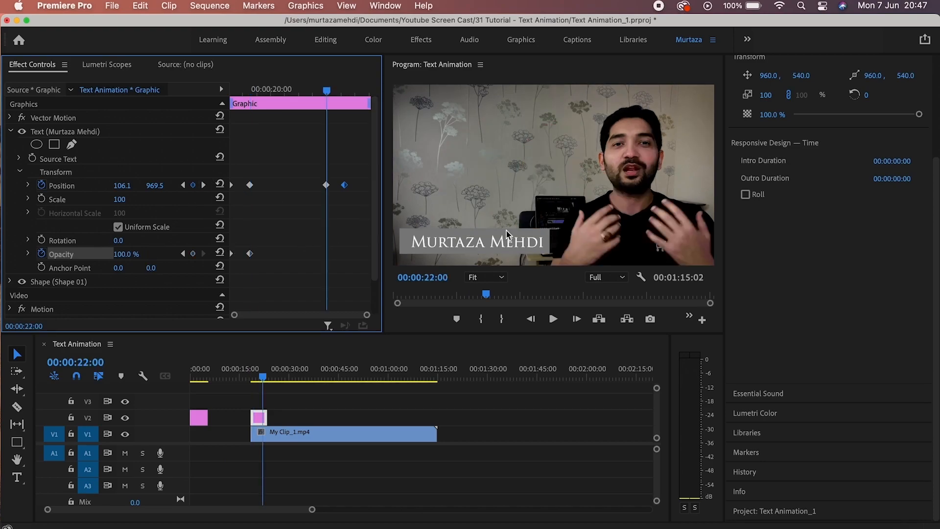
Keep Opacity at 100% at 22:00 and fade it to 0% at 22:16.
click(193, 254)
click(204, 184)
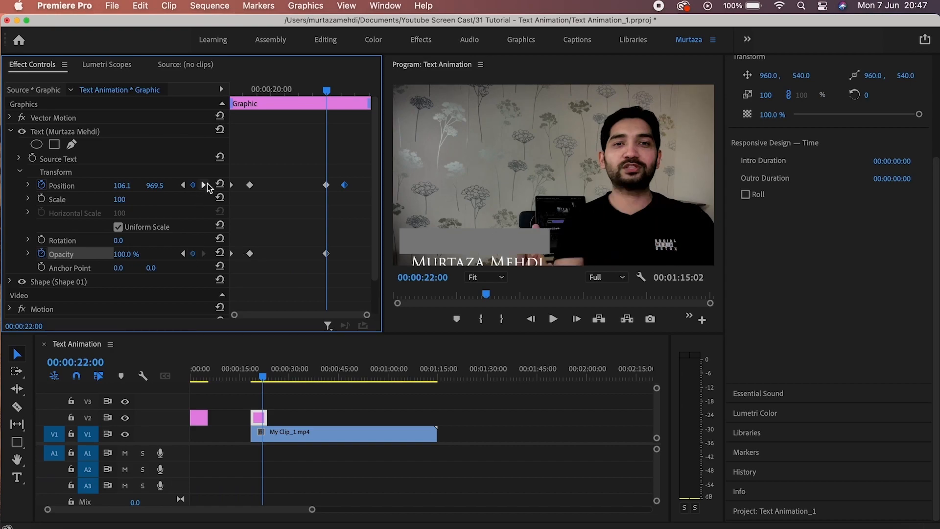
click(196, 255)
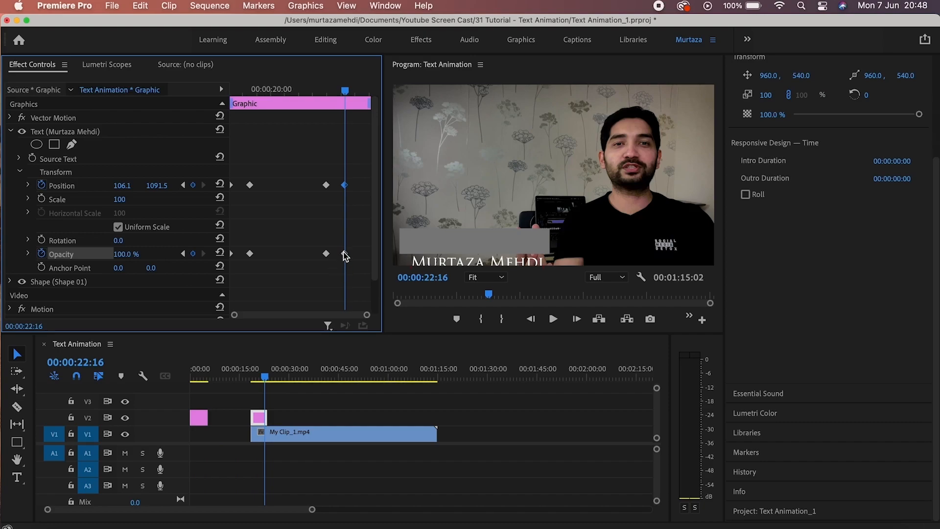
click(120, 254)
text(0)
key(Return)
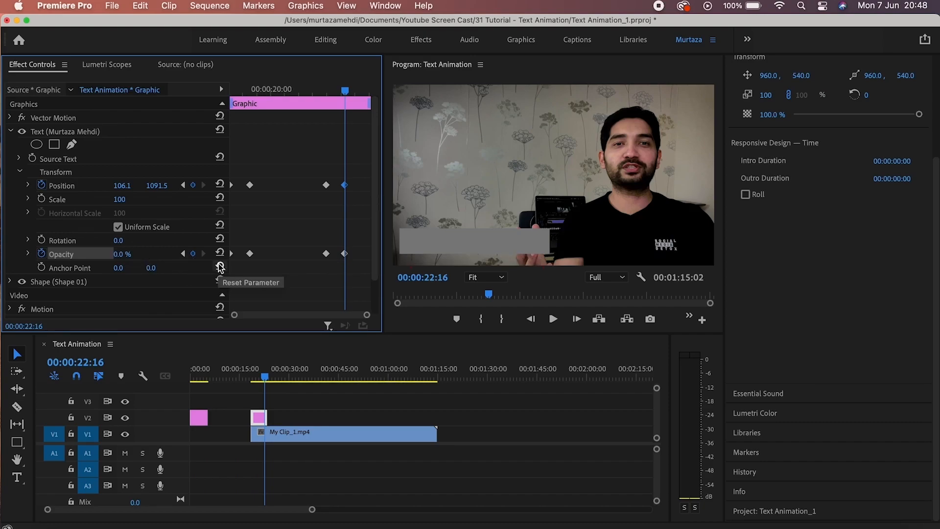
Check the fade across the keyframes, play it back, and return to 18:14.
click(183, 254)
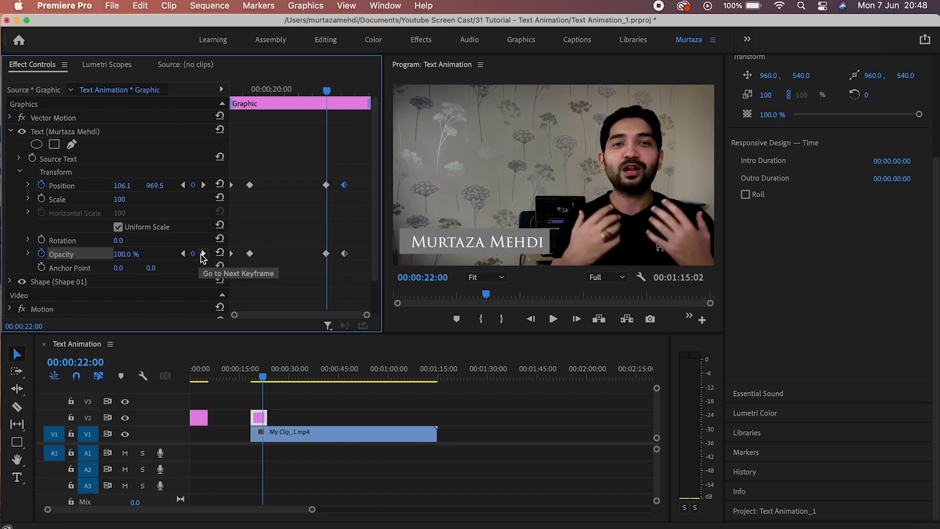
click(183, 253)
click(203, 254)
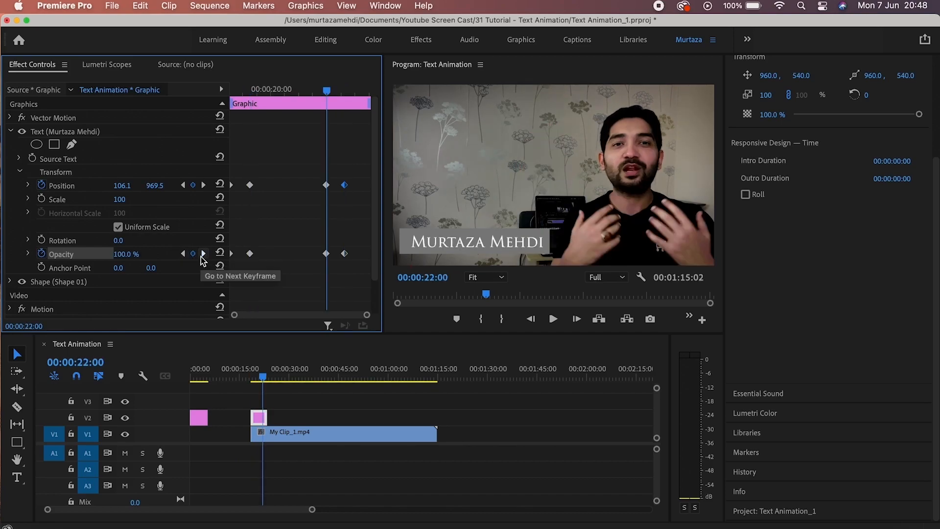
click(182, 253)
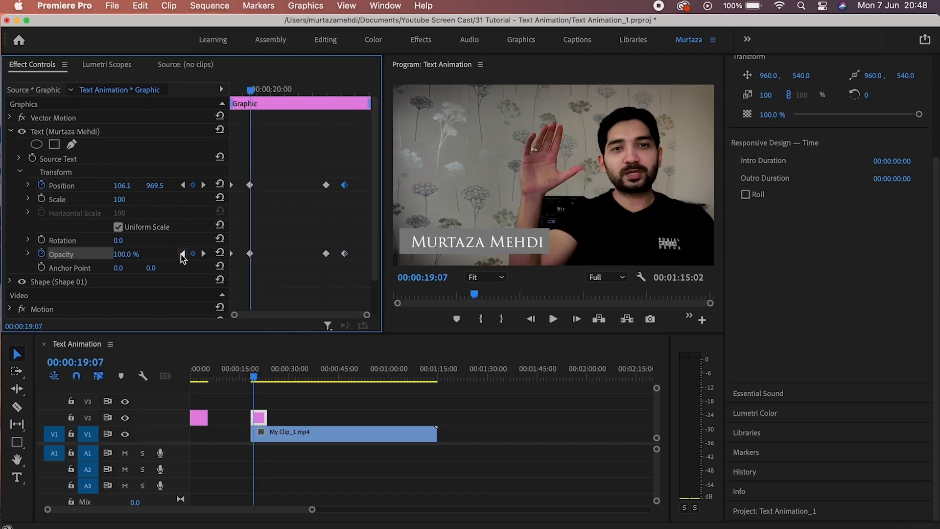
click(182, 254)
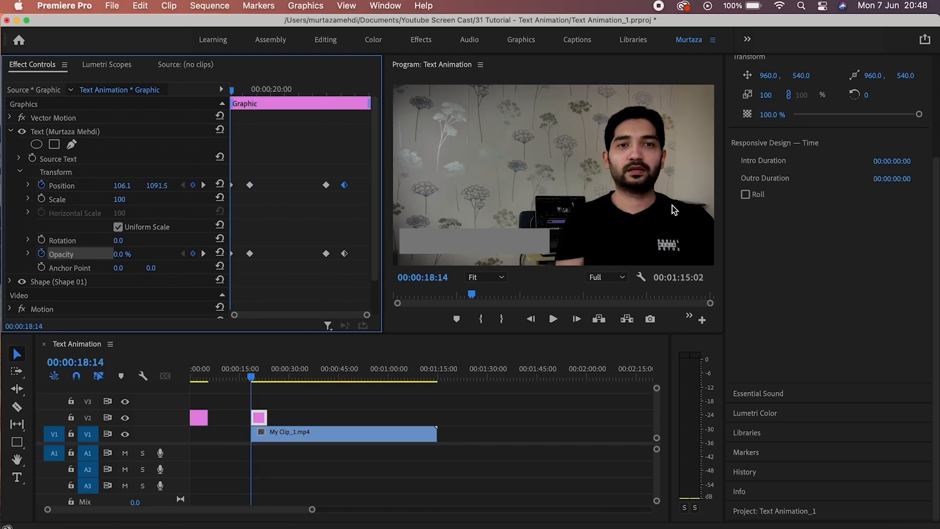
key(space)
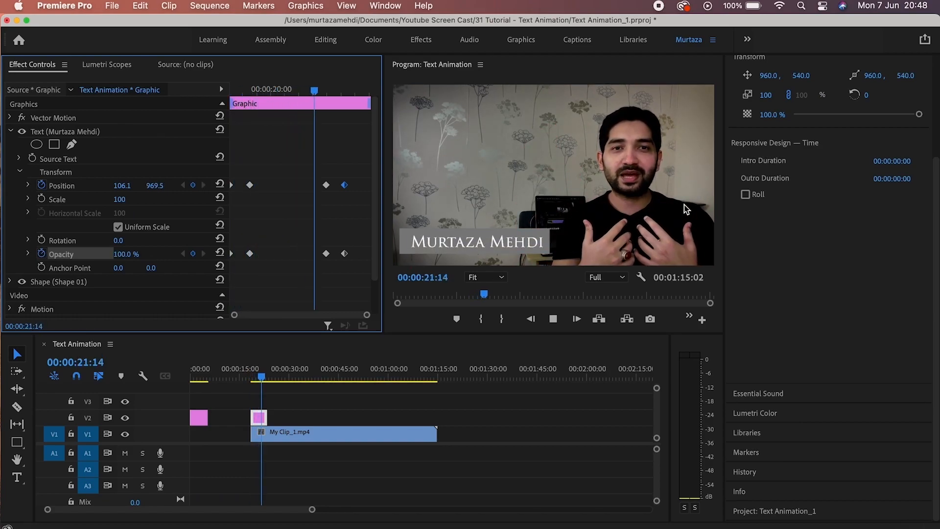
key(space)
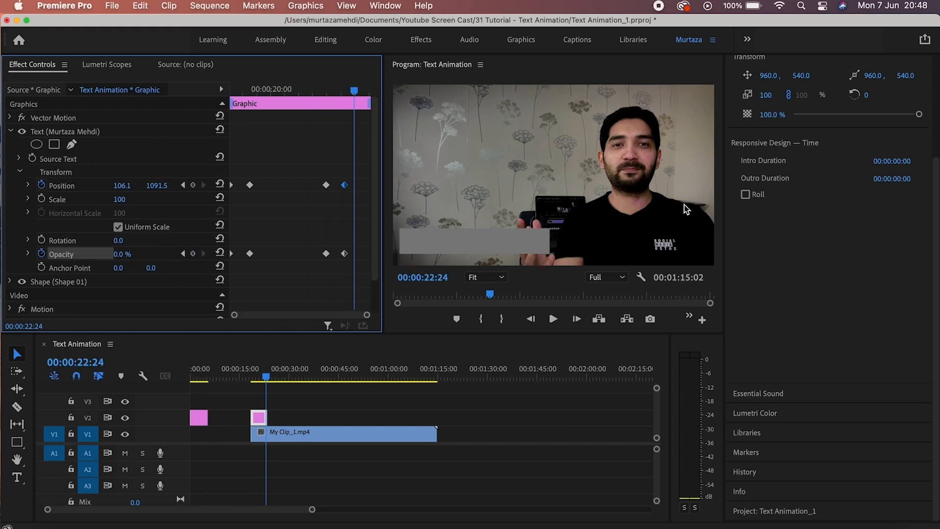
key(Up)
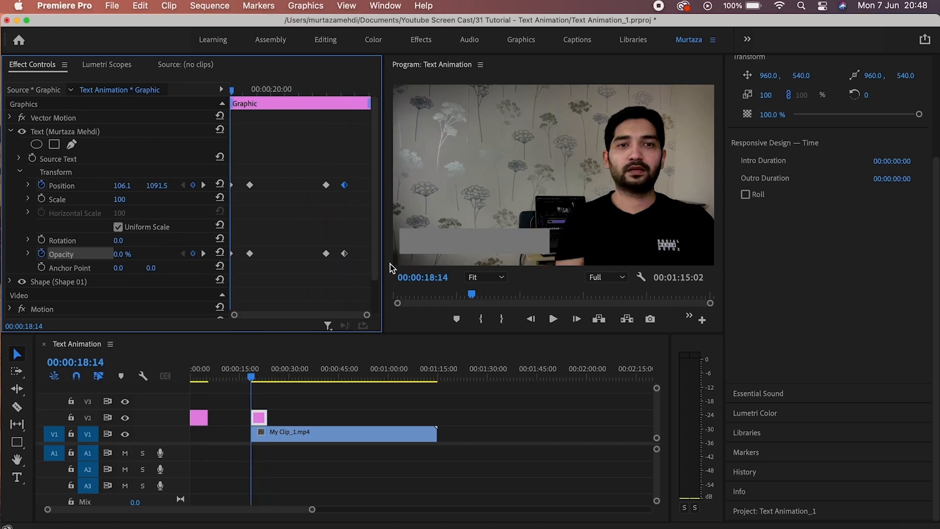
Select the grey bar shape and move its anchor point to its left edge.
scroll(374, 215, down, 2)
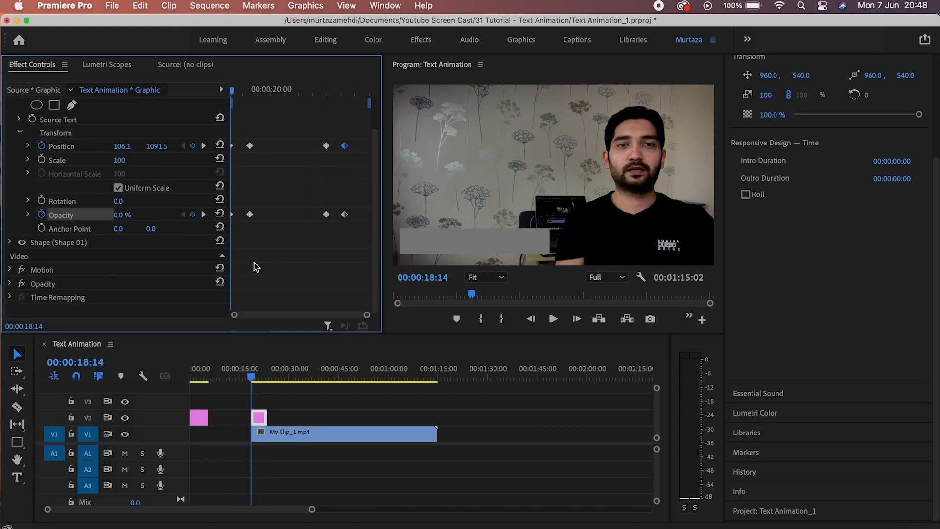
click(68, 244)
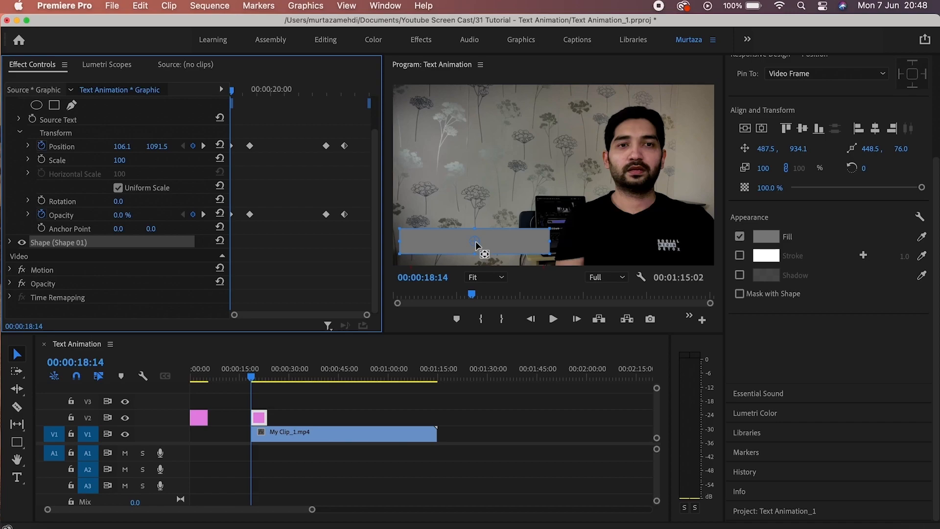
drag(475, 241, 401, 244)
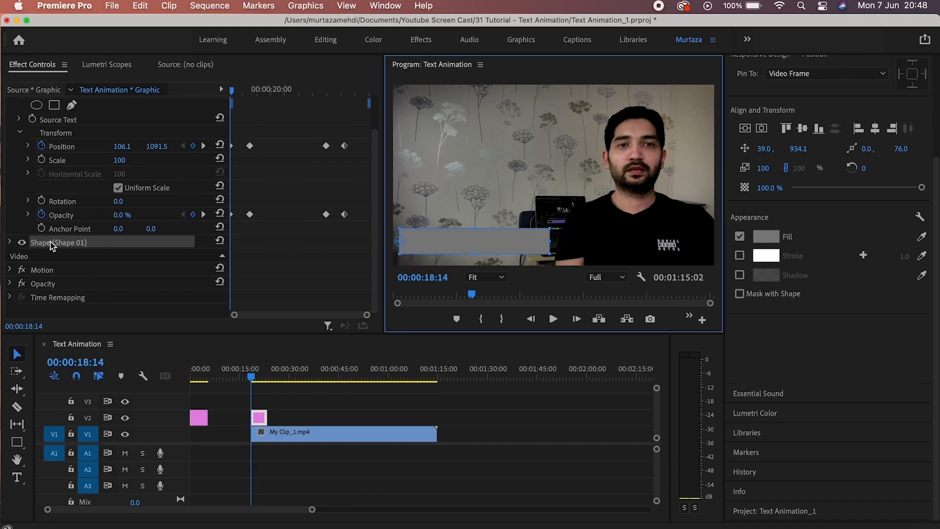
Turn off Uniform Scale in the bar's Transform properties.
click(11, 242)
scroll(73, 255, down, 2)
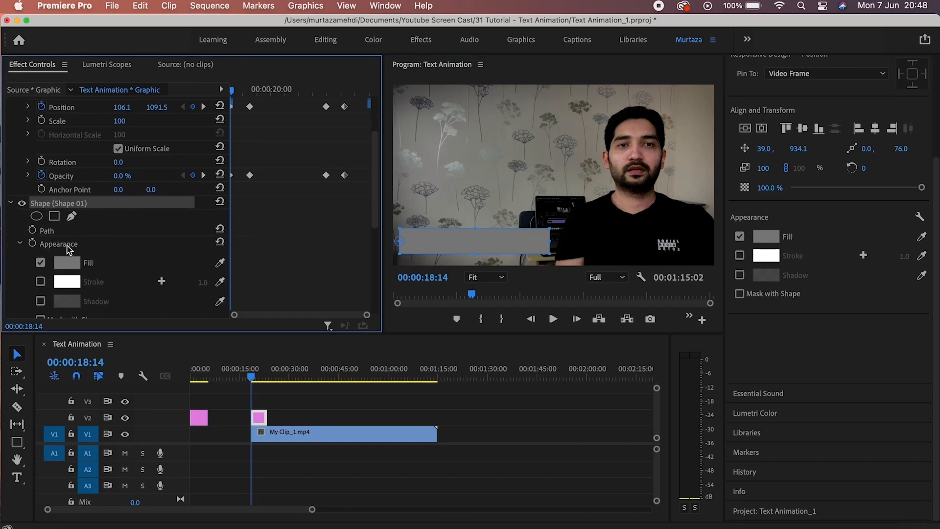
click(20, 243)
scroll(98, 249, down, 4)
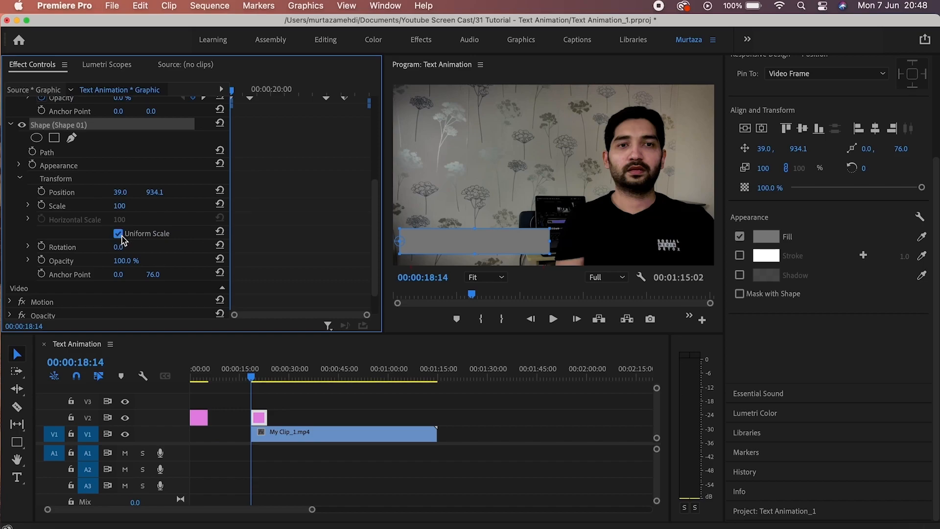
click(122, 236)
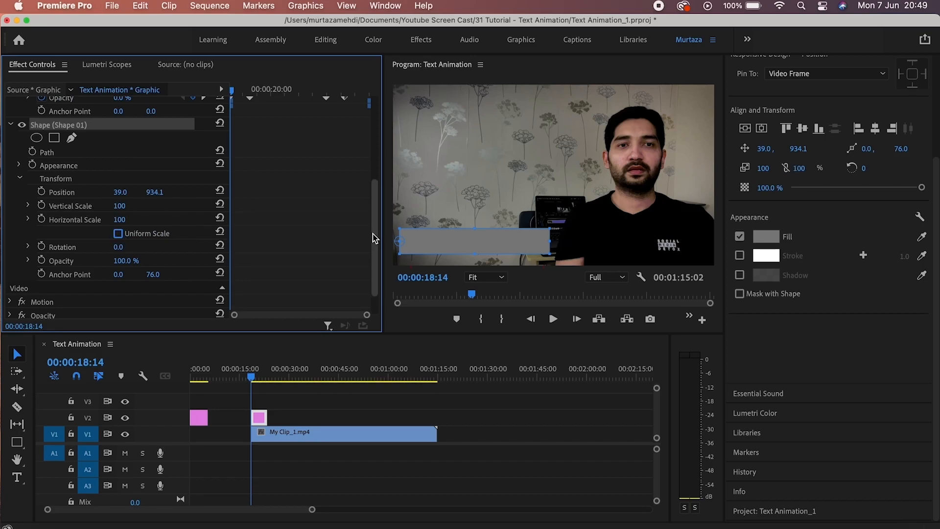
scroll(372, 234, up, 1)
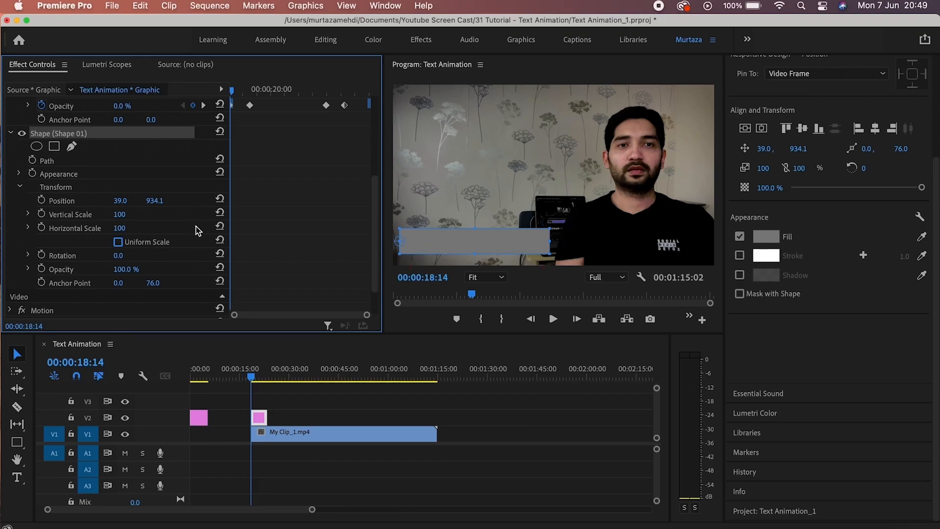
Keyframe the bar's Horizontal Scale from 0 at clip start to 100 at 19:05.
click(43, 228)
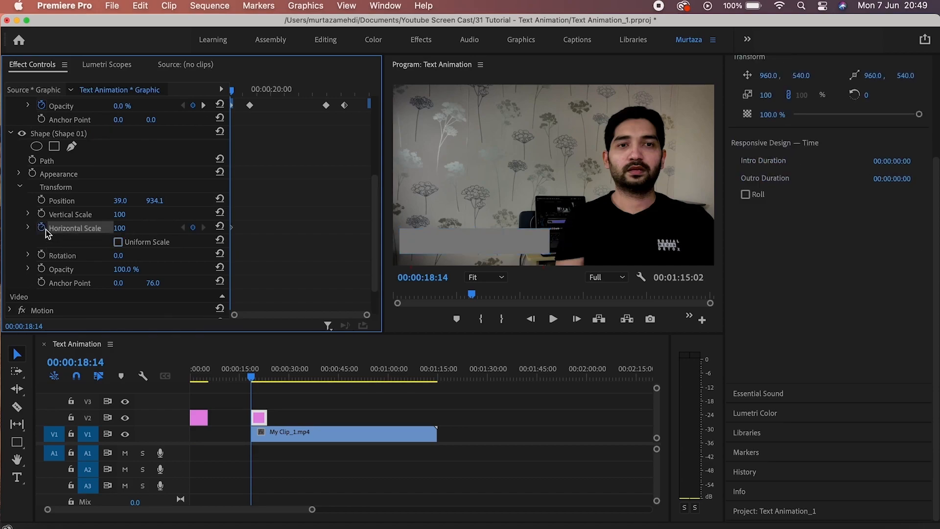
click(119, 228)
text(0)
key(Return)
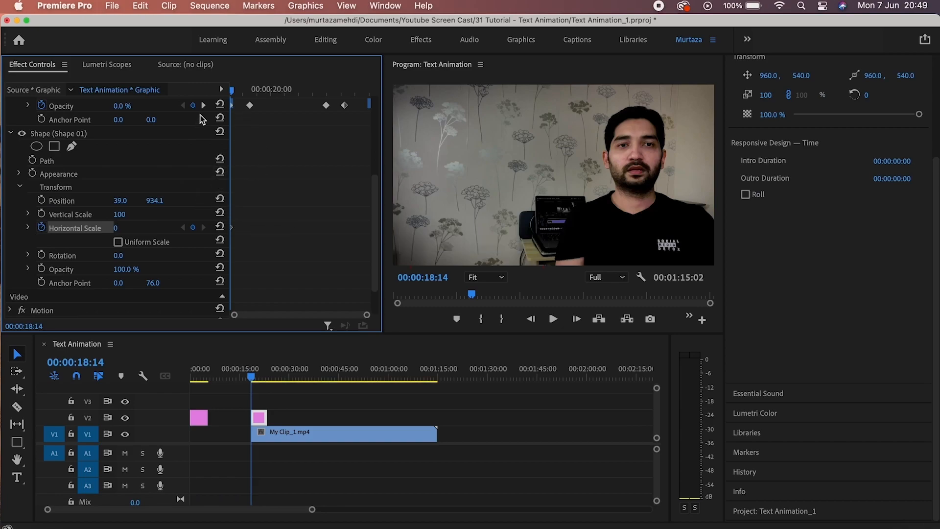
click(203, 105)
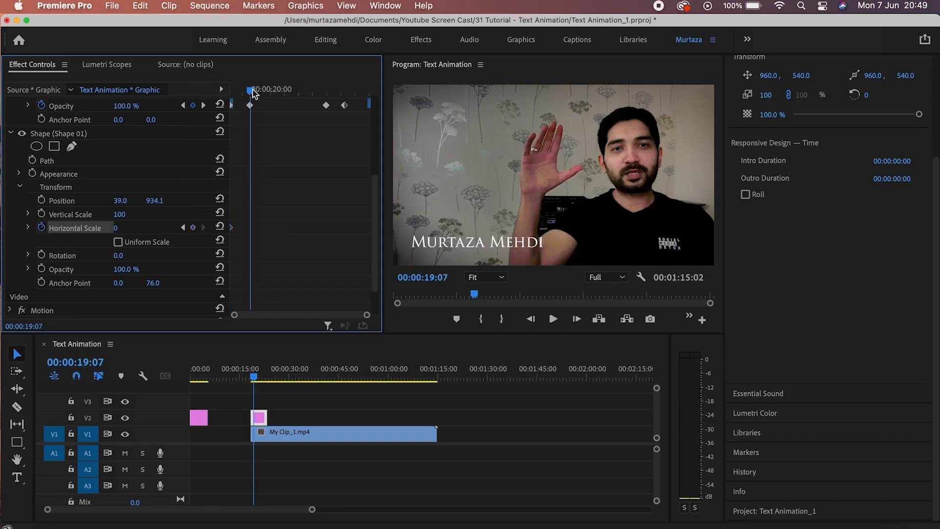
drag(253, 93, 247, 93)
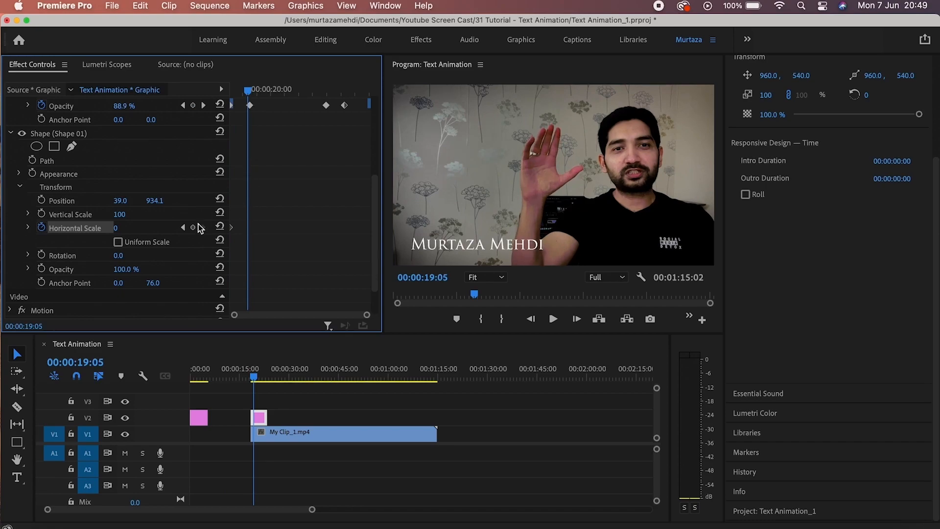
click(194, 227)
click(131, 227)
key(Return)
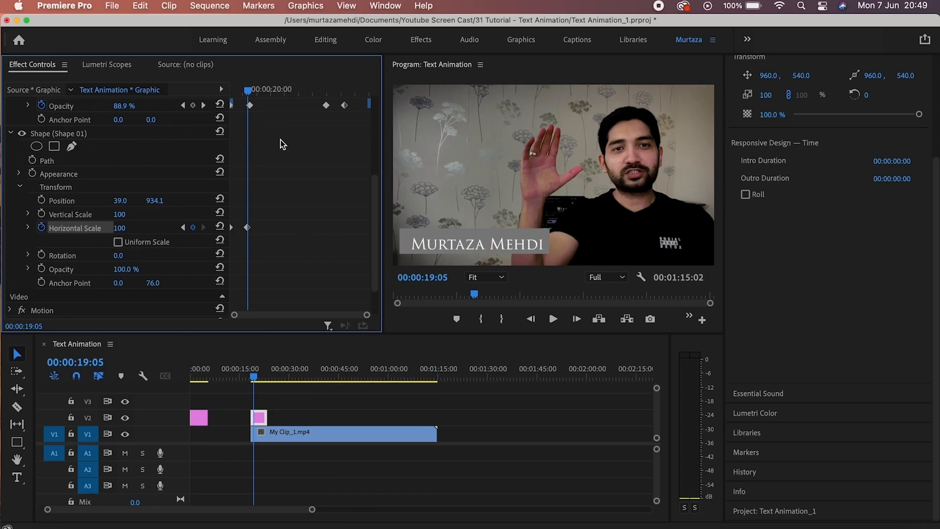
Hold Horizontal Scale at 100 at 22:02, then drop it to 0 at 22:16.
click(204, 105)
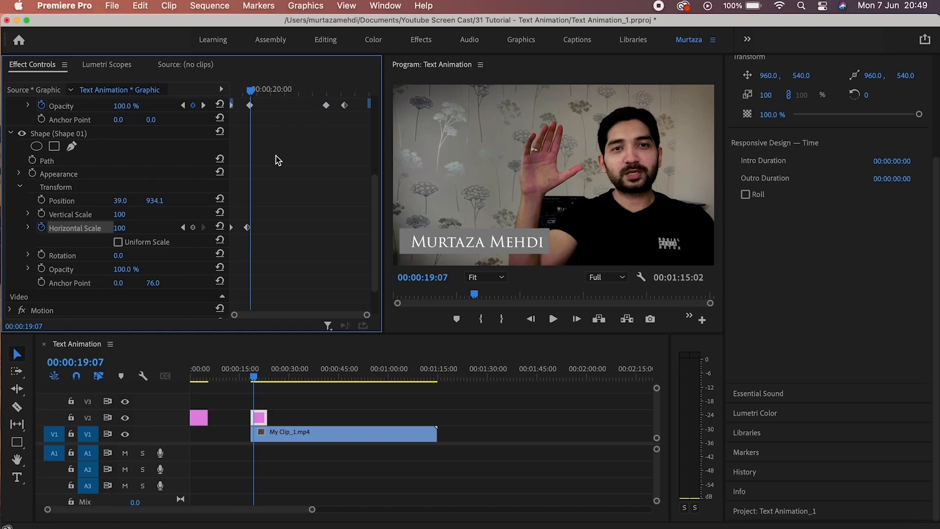
click(203, 105)
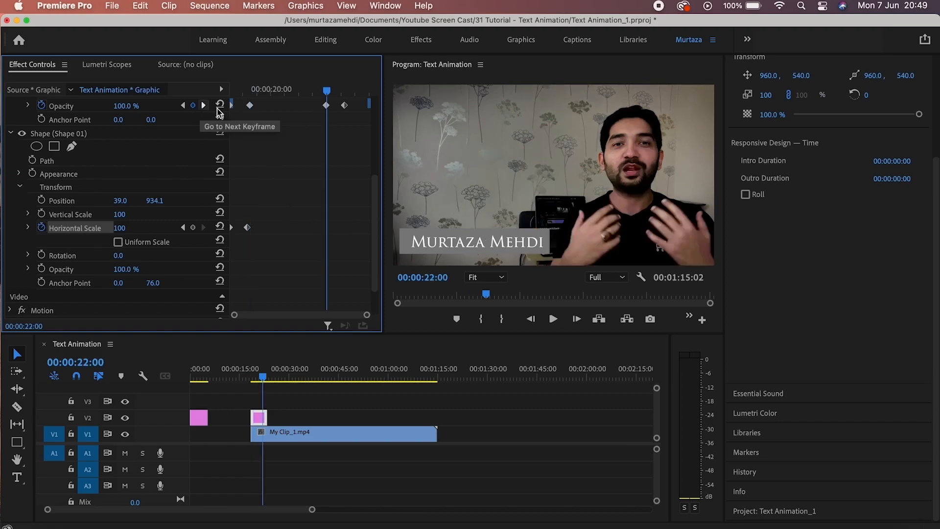
drag(328, 91, 330, 91)
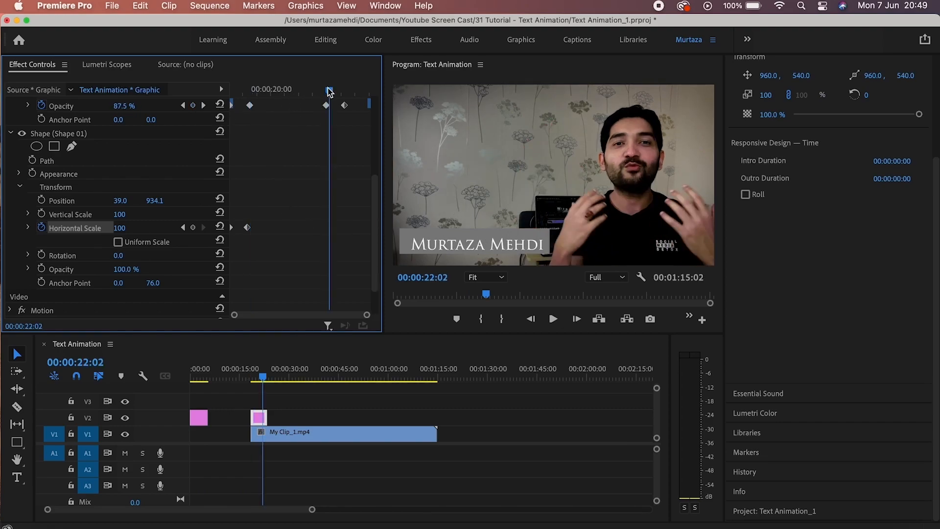
click(193, 229)
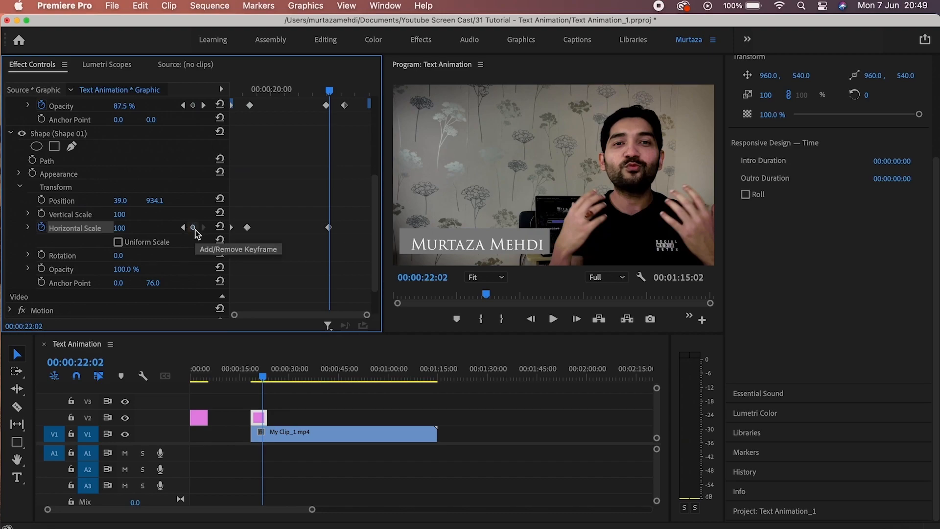
click(208, 107)
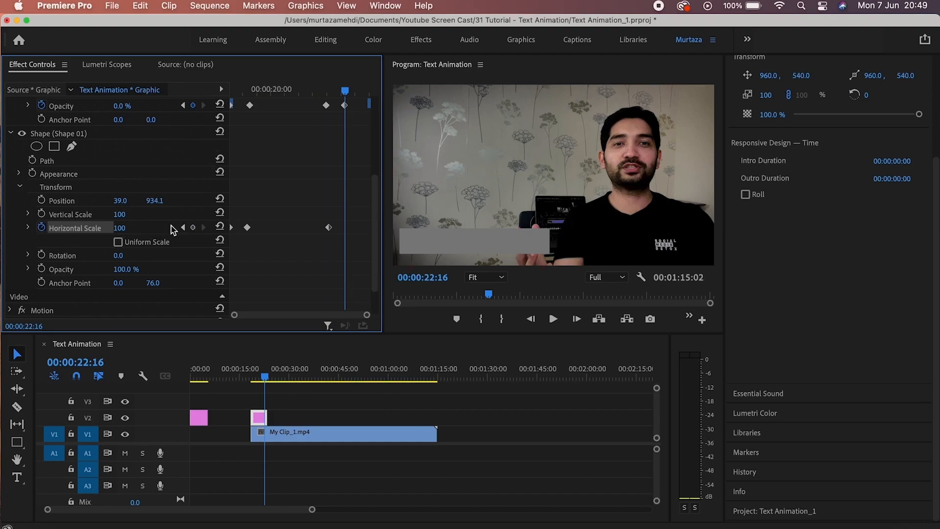
click(193, 228)
click(128, 227)
text(0)
key(Return)
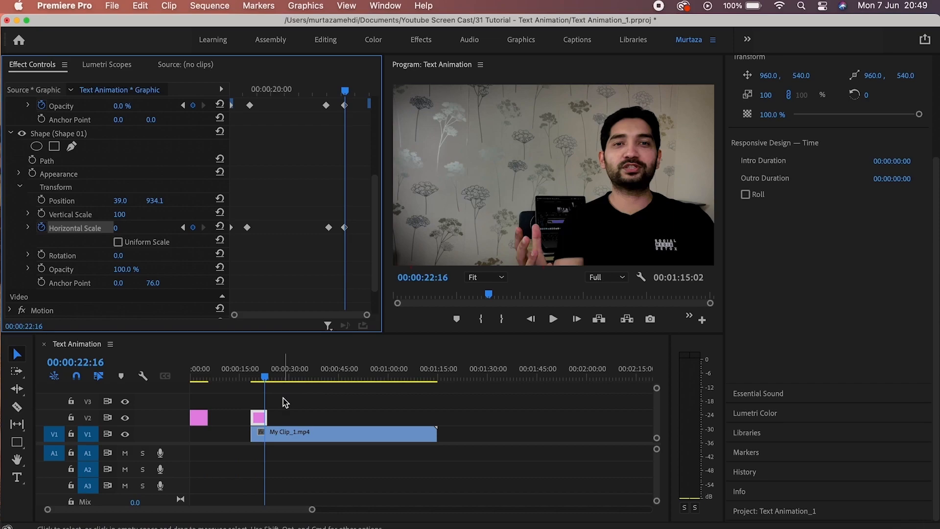
Replay the name title and growing bar animation twice, then save with Cmd+S.
key(Up)
key(space)
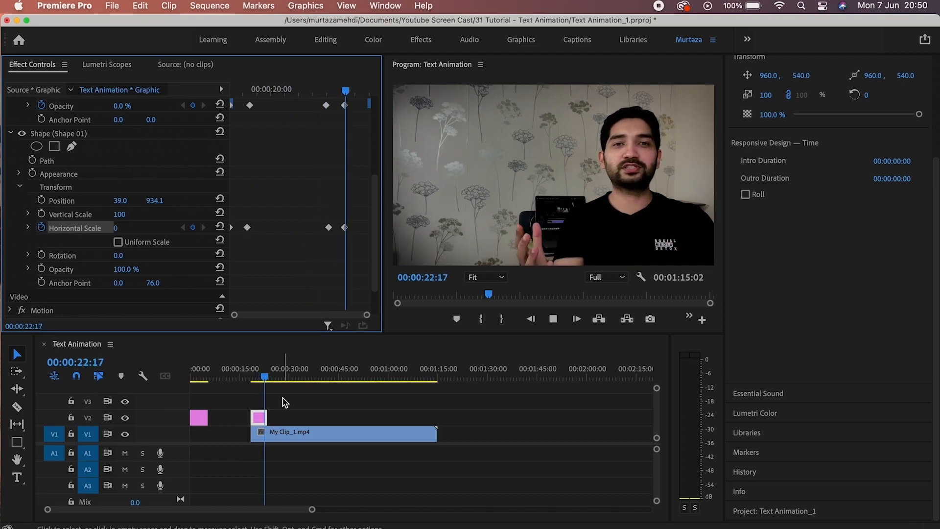
key(space)
key(Up)
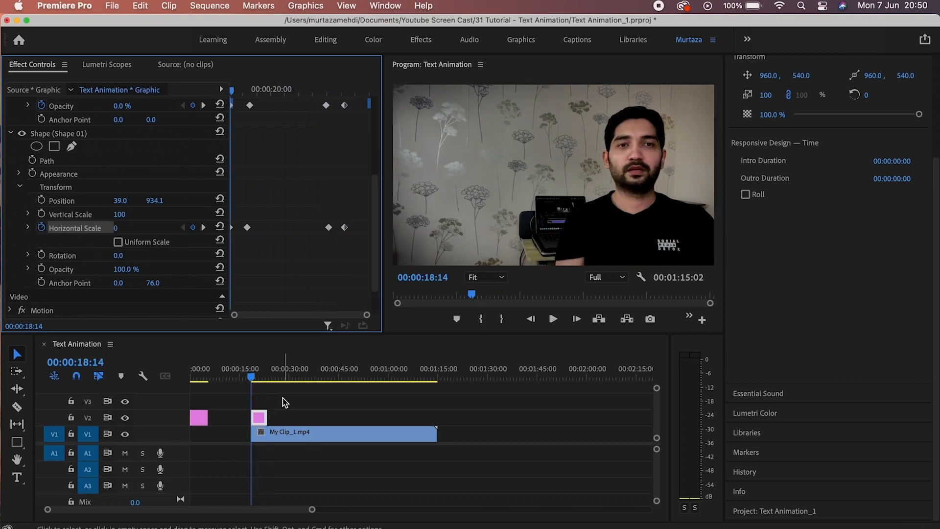
key(space)
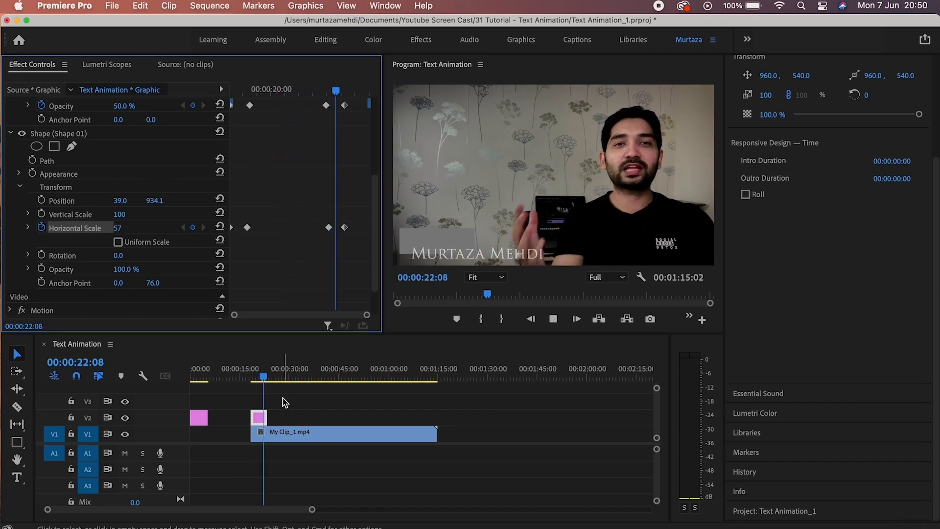
key(space)
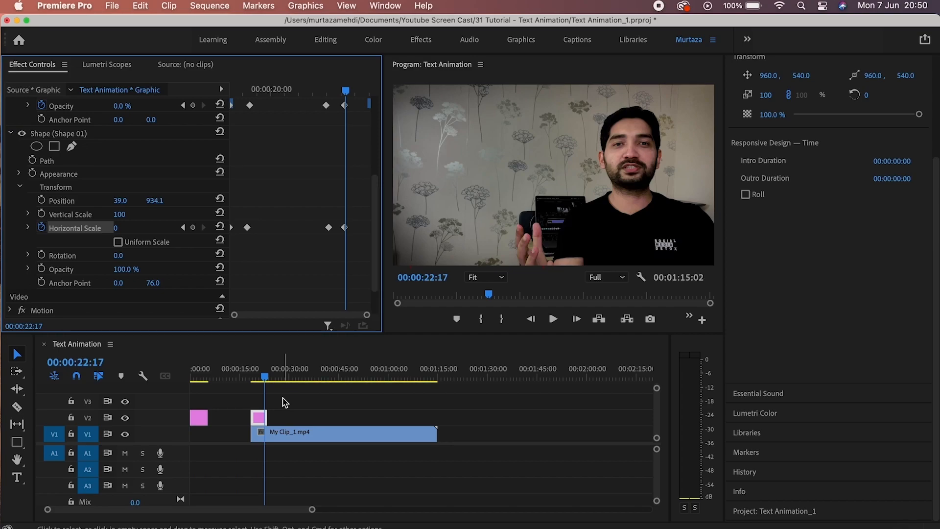
key(cmd+s)
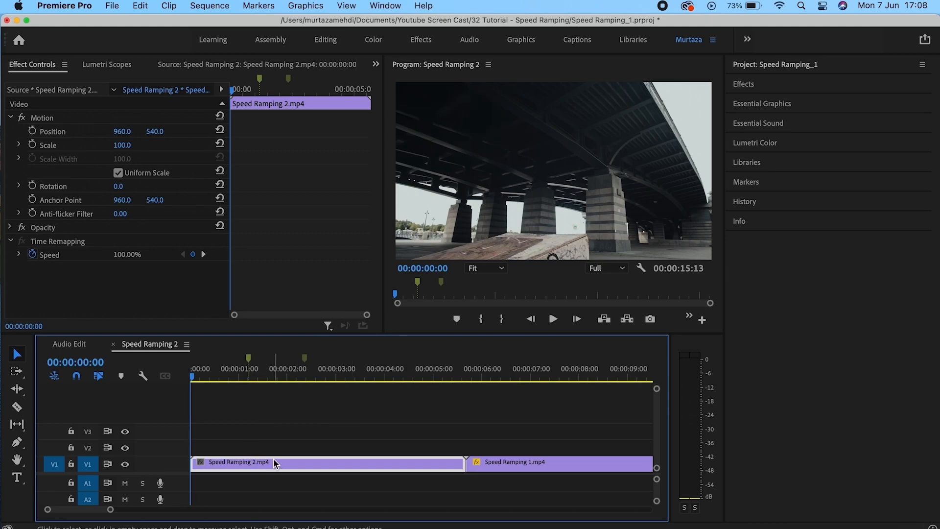
Play the Speed Ramping 2 sequence and stop near 00:00:05:11.
key(space)
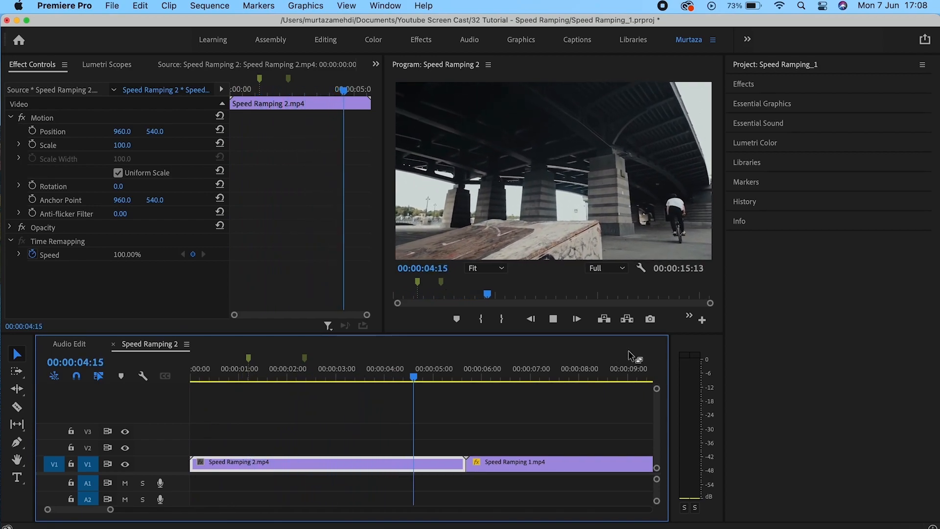
key(space)
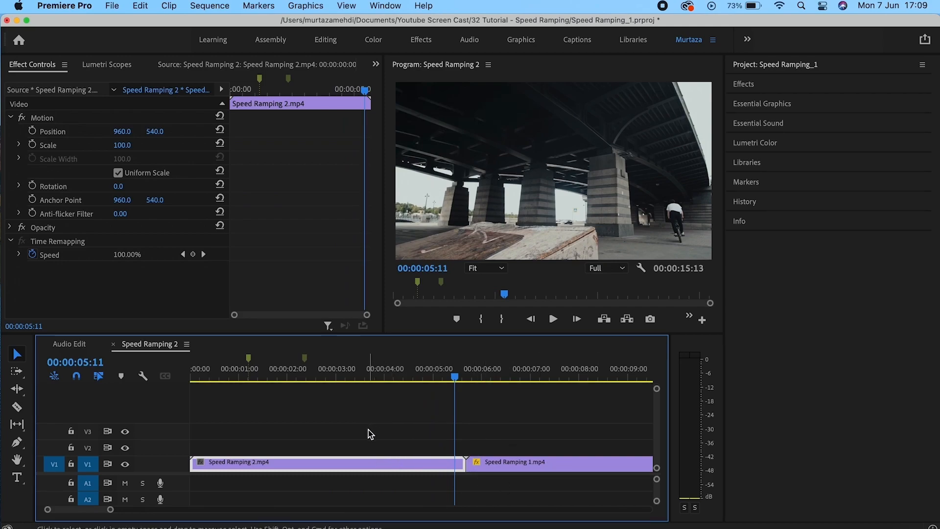
Set Speed Ramping 2.mp4 to 50% speed in the Speed/Duration dialog.
right_click(362, 464)
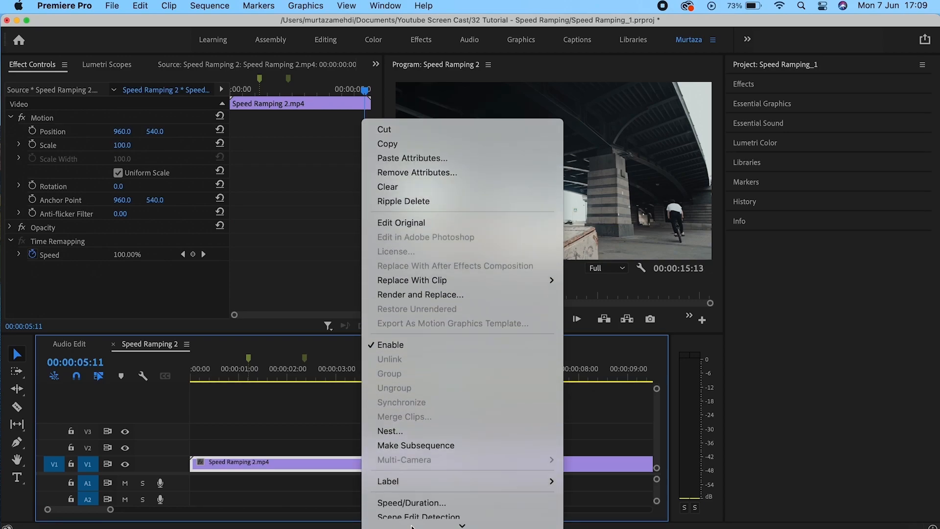
click(422, 473)
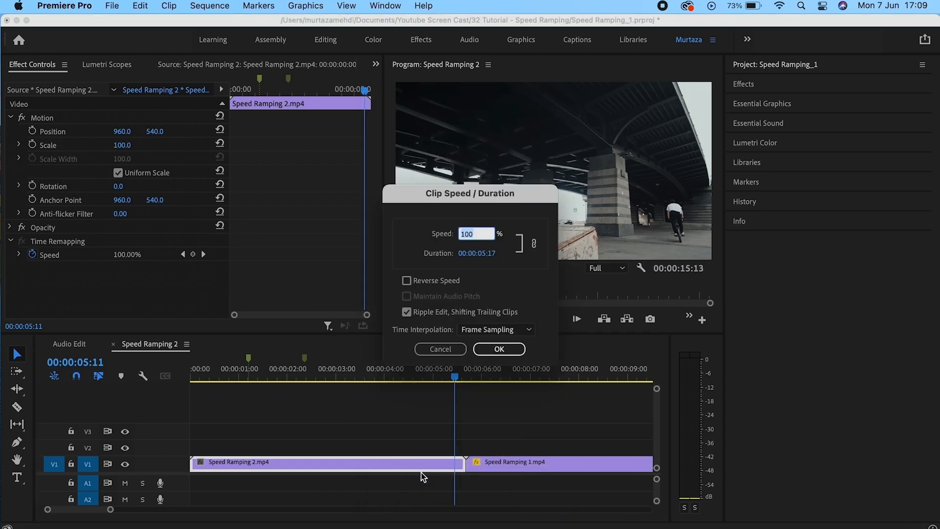
click(485, 230)
click(492, 259)
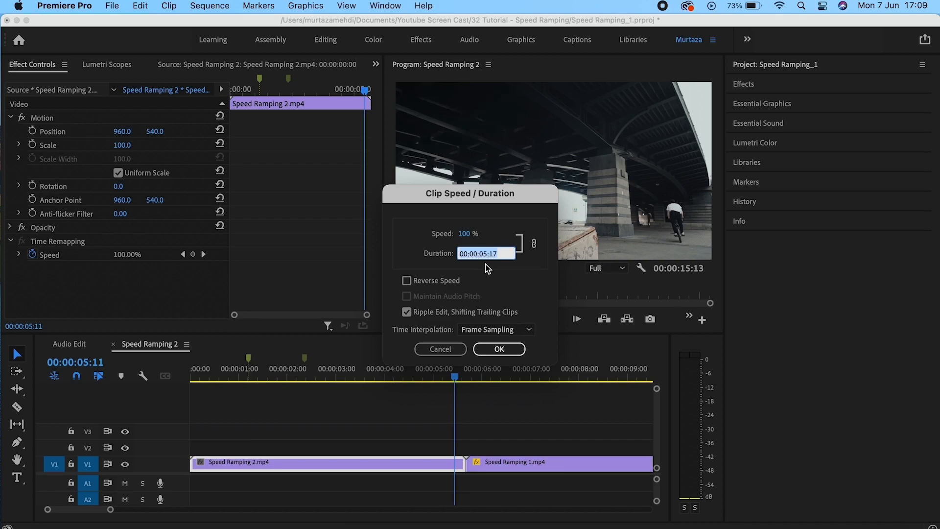
click(457, 282)
click(456, 282)
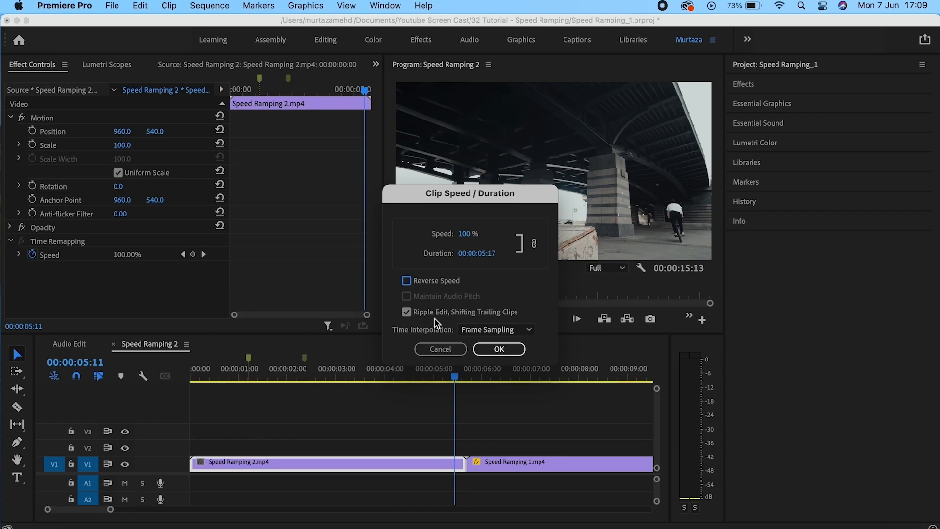
click(467, 234)
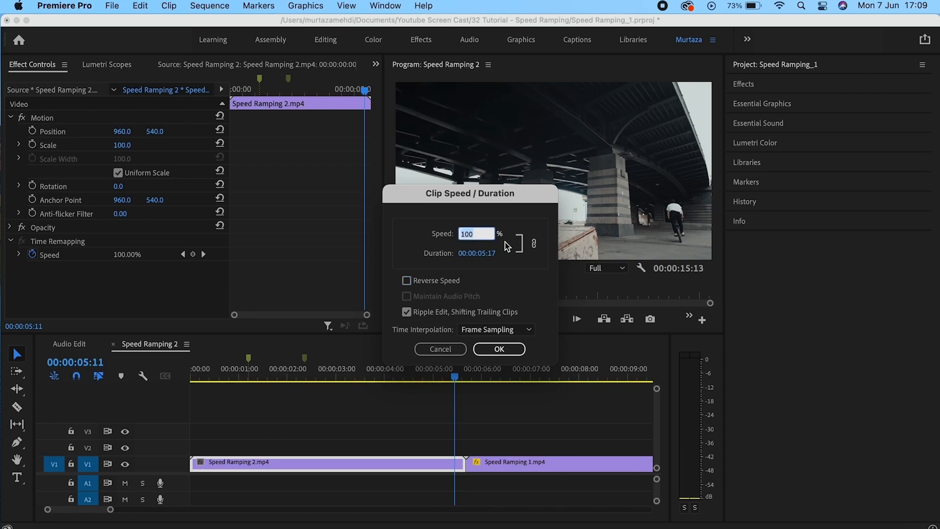
text(50)
click(407, 312)
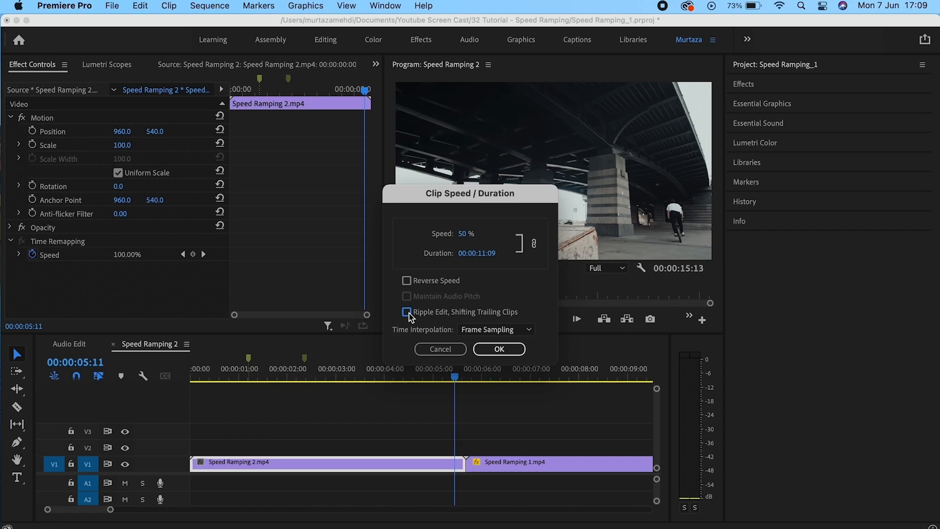
click(483, 349)
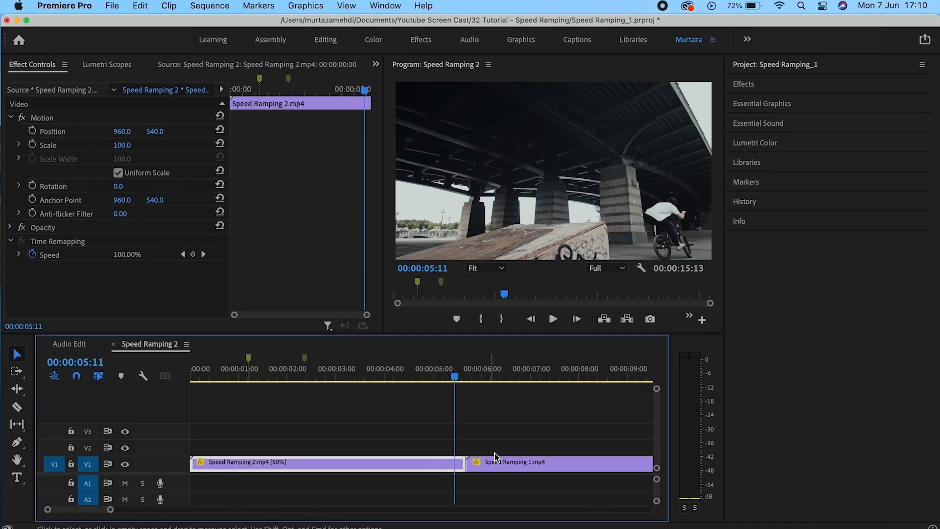
Reapply 50% speed with Ripple Edit, Shifting Trailing Clips so Speed Ramping 1.mp4 moves later.
click(539, 466)
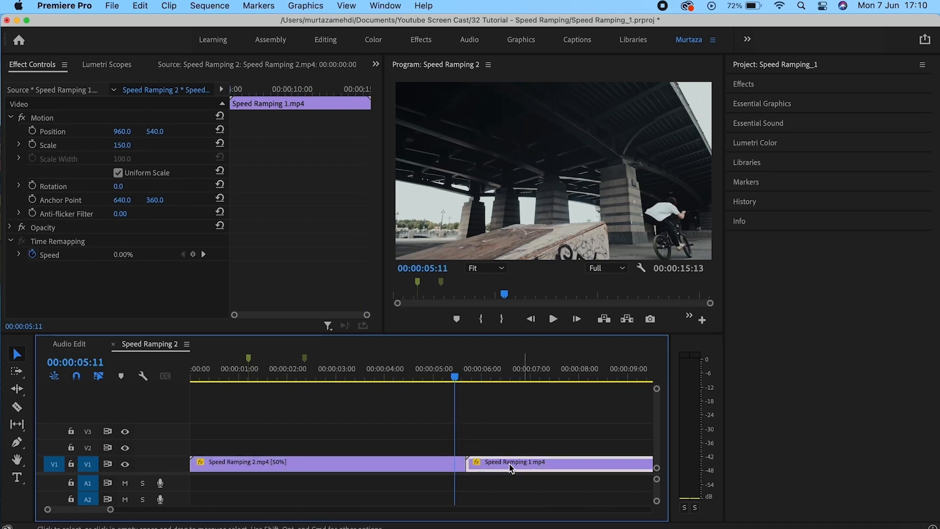
click(459, 463)
click(454, 463)
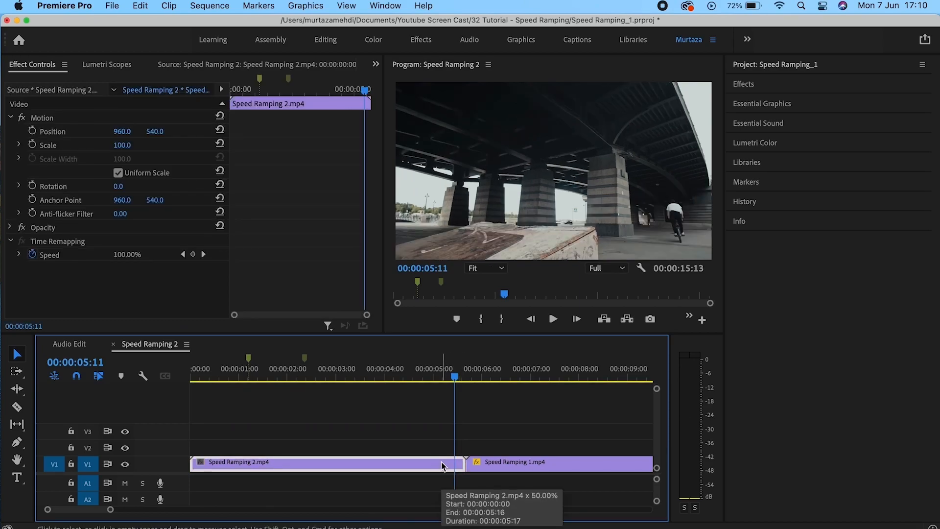
right_click(441, 463)
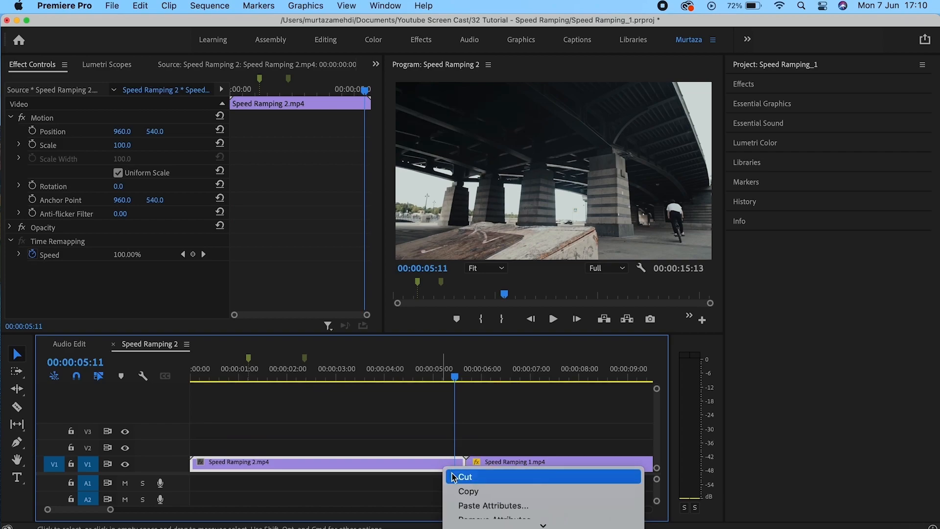
mouse_move(477, 524)
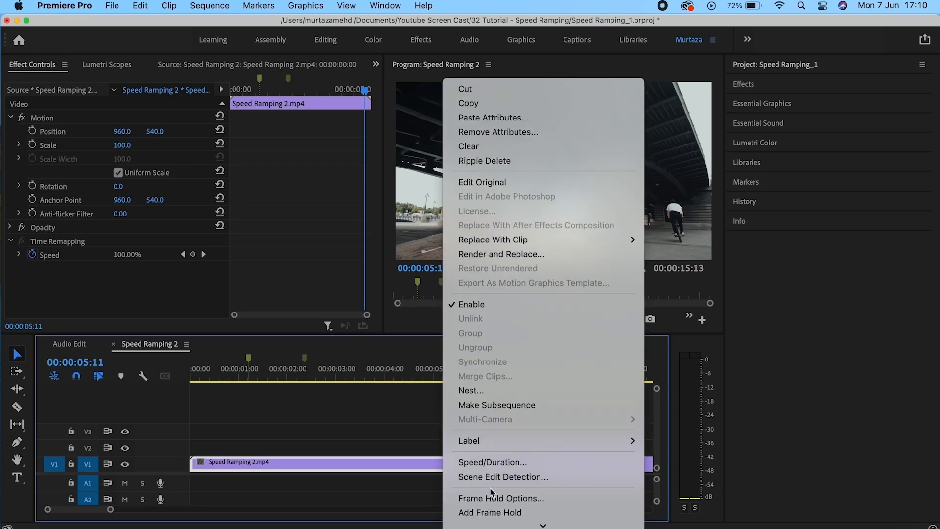
click(504, 463)
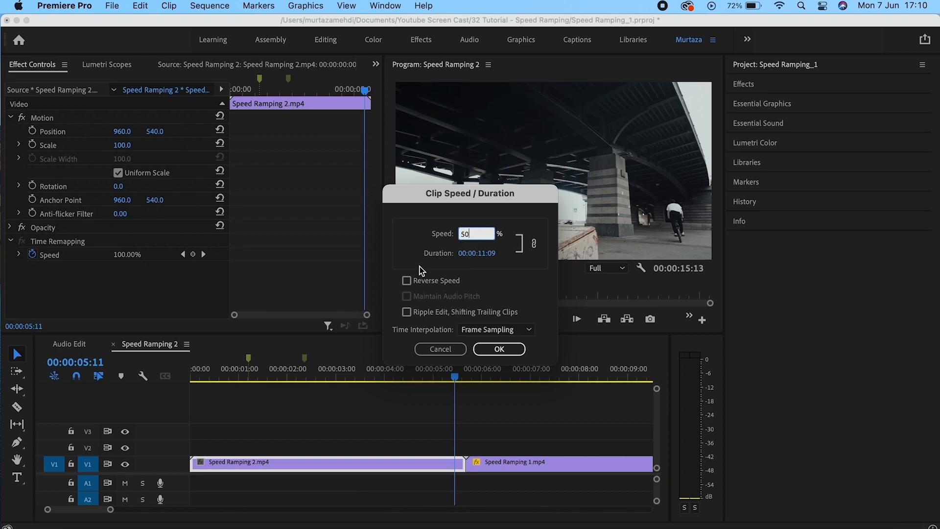
click(410, 314)
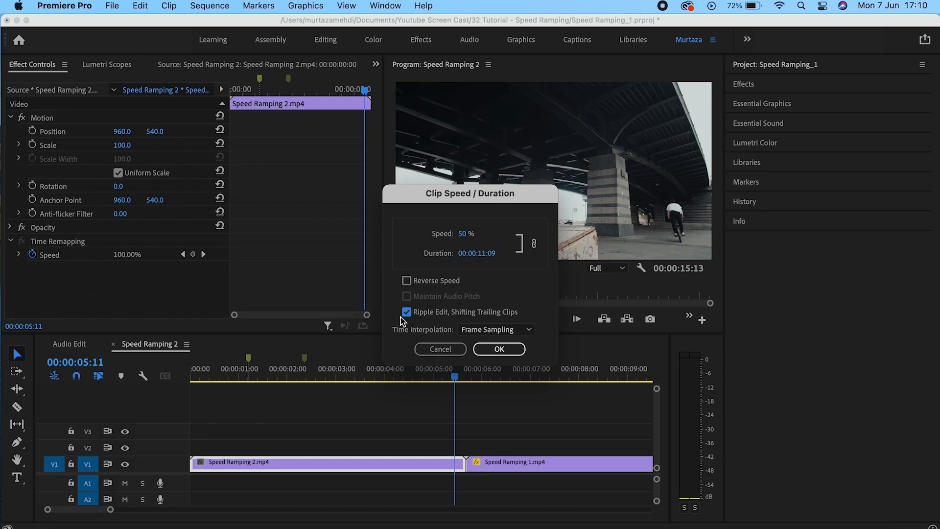
click(493, 349)
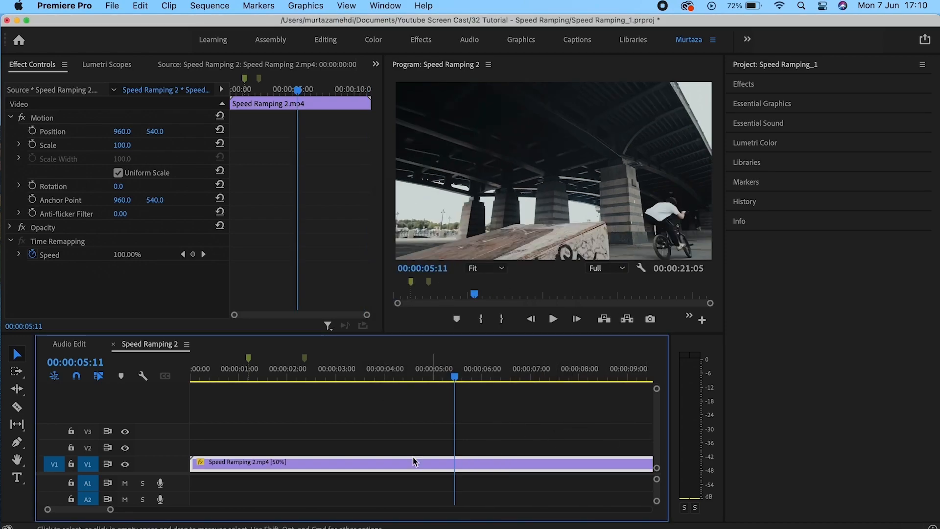
scroll(98, 514, down, 5)
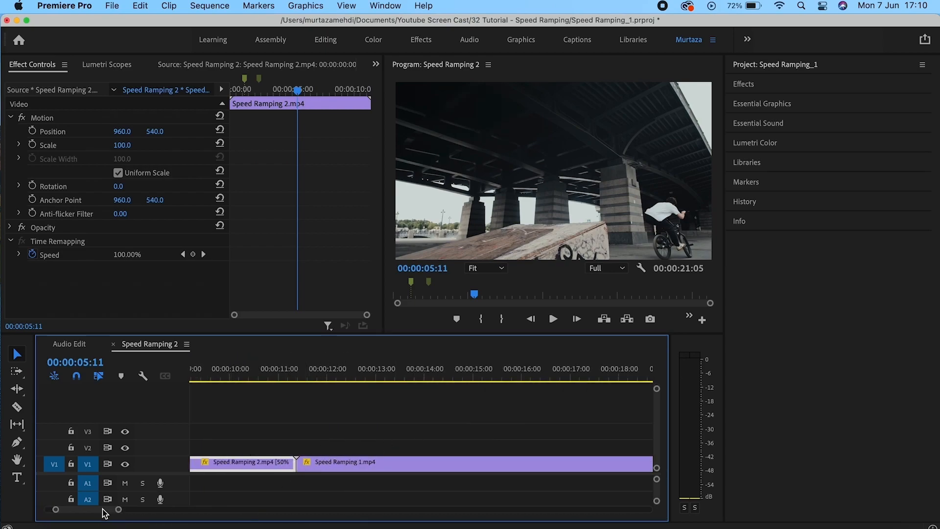
scroll(100, 511, up, 5)
Play the slowed sequence from the start, then undo the 50% slowdown.
key(Home)
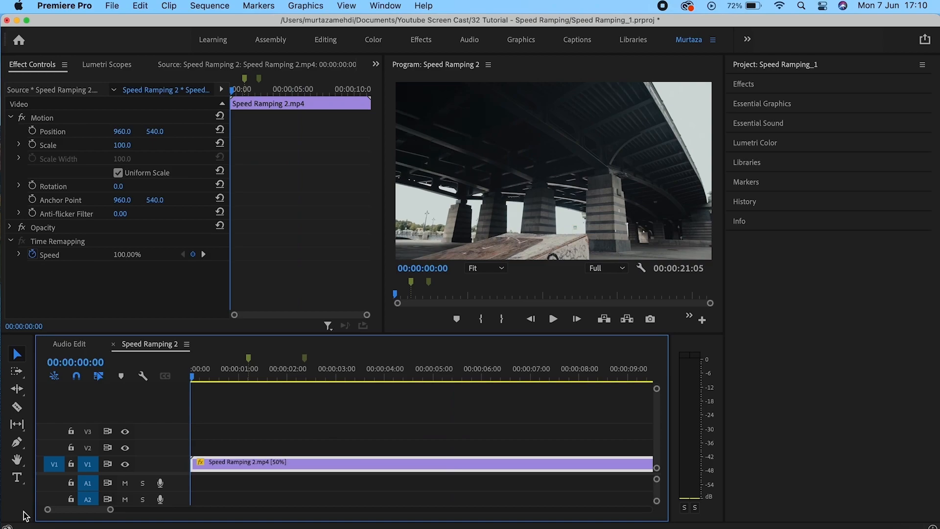
key(space)
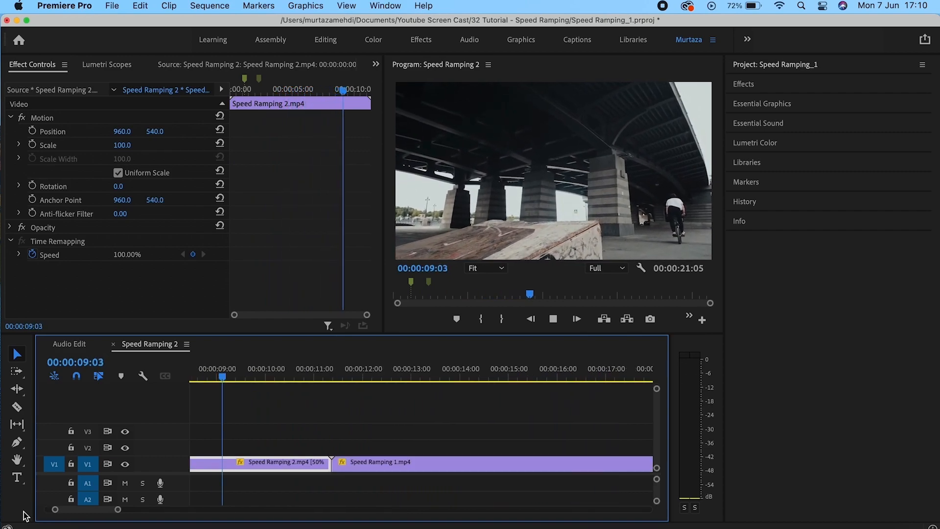
key(space)
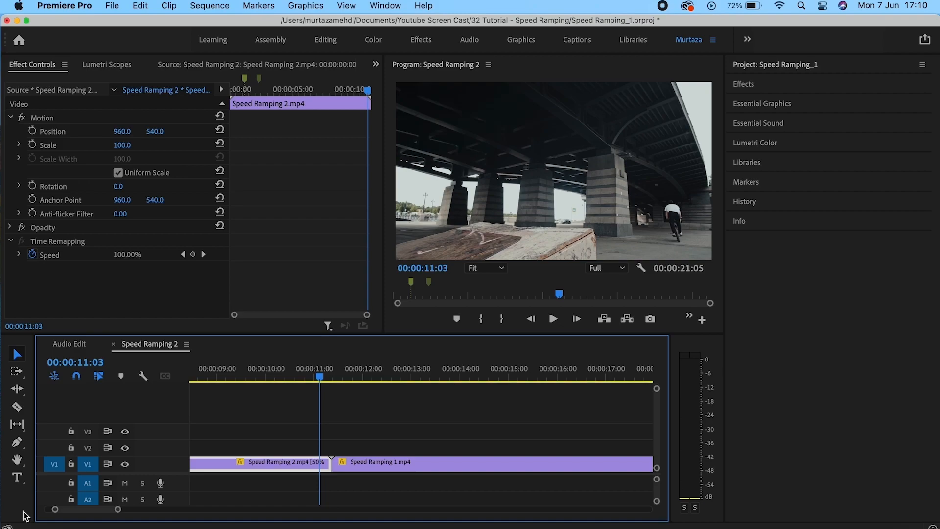
key(Home)
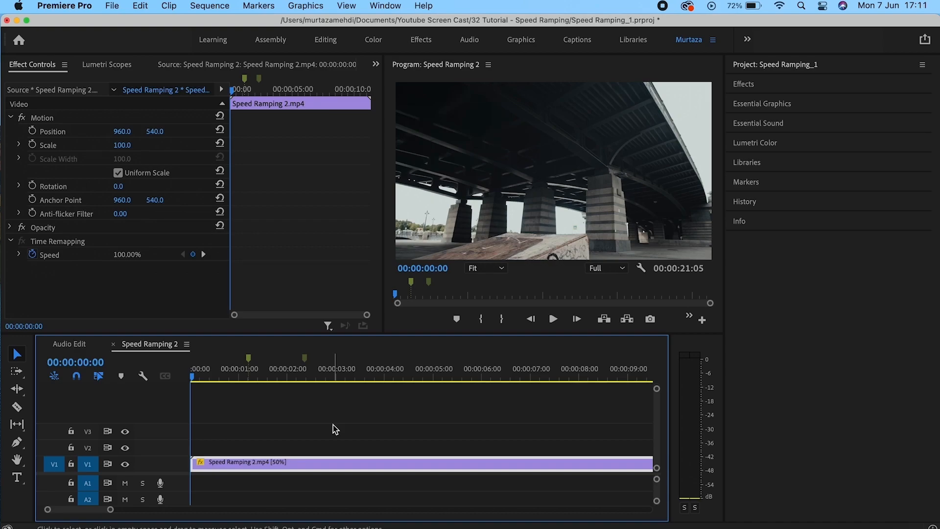
key(super+z)
right_click(321, 461)
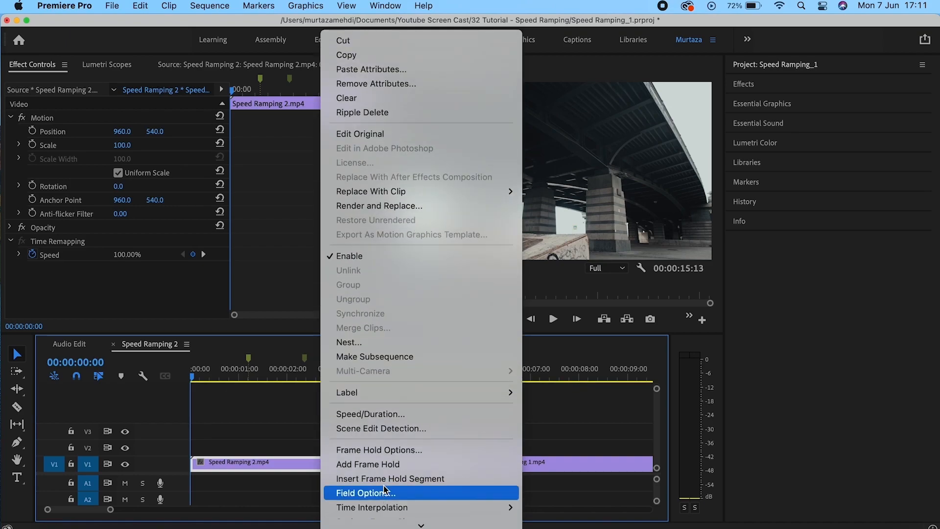
click(399, 414)
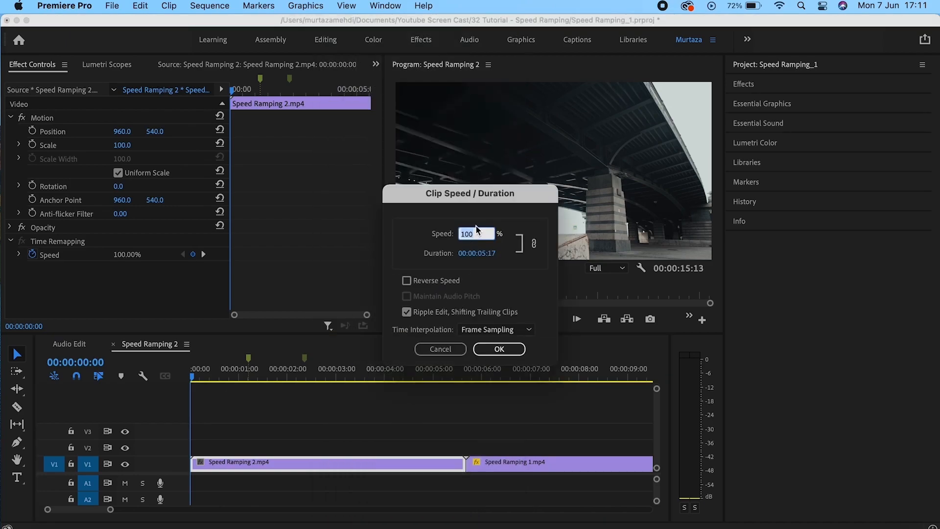
text(150)
click(409, 313)
click(409, 312)
click(515, 349)
click(443, 462)
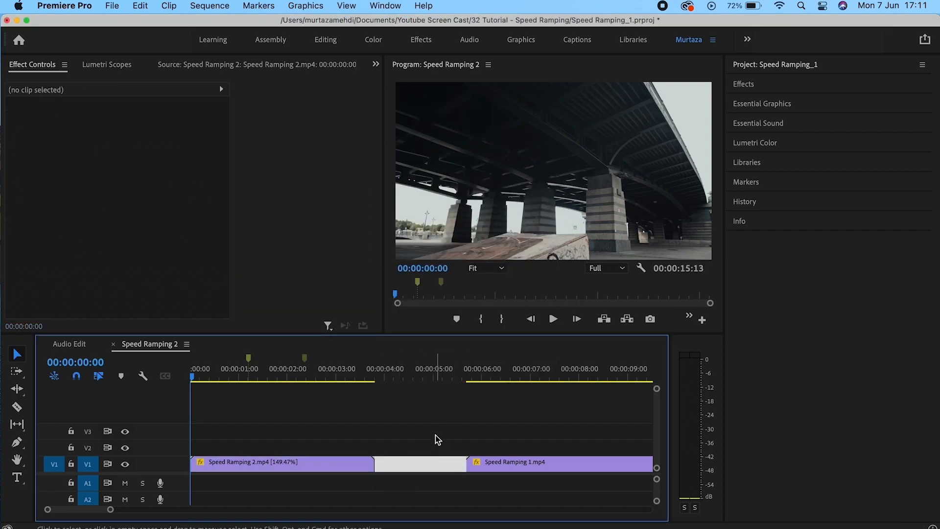
click(435, 435)
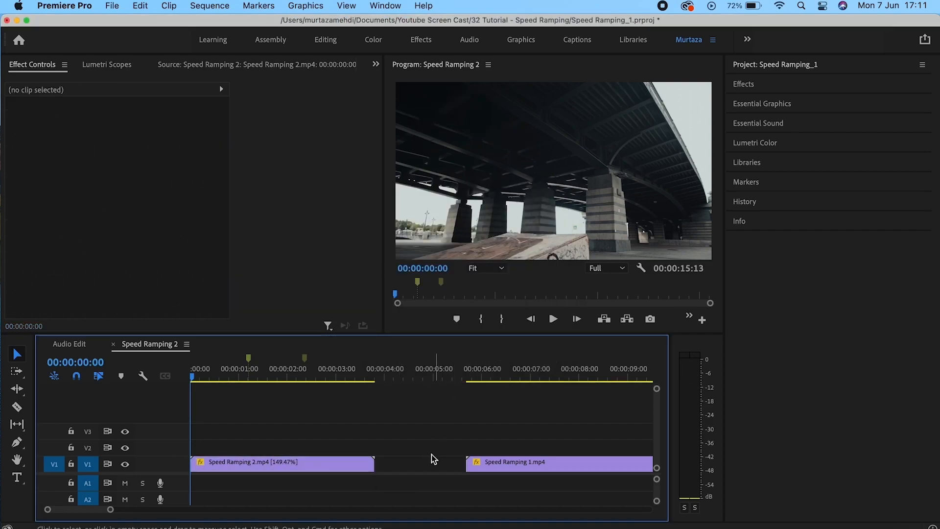
click(343, 462)
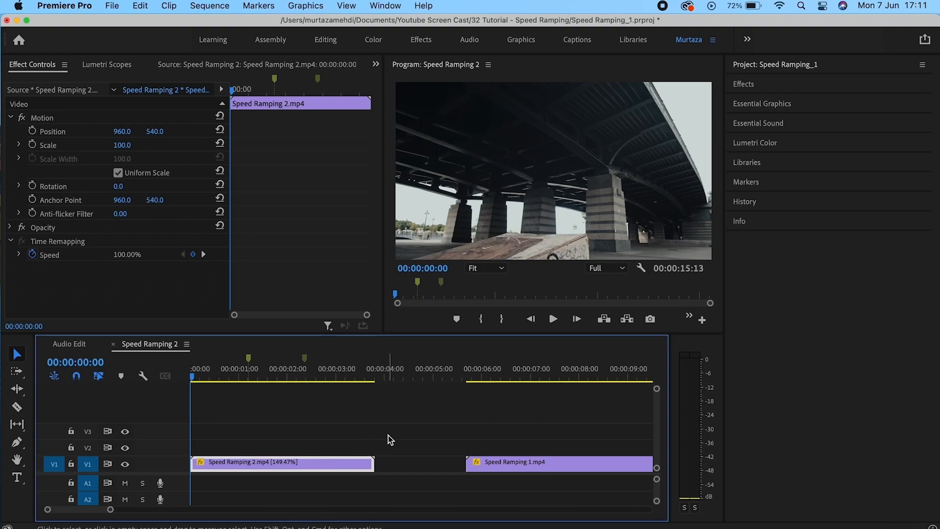
click(397, 464)
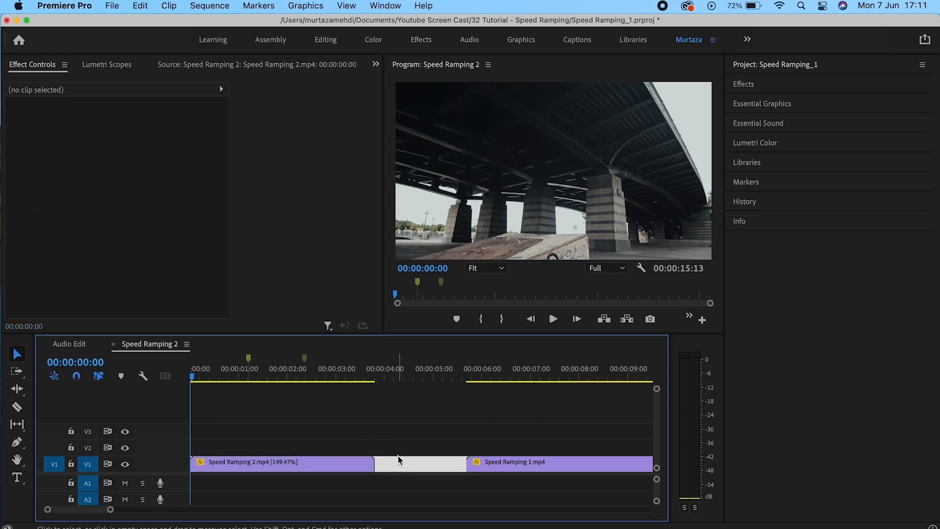
click(398, 454)
click(401, 462)
click(399, 434)
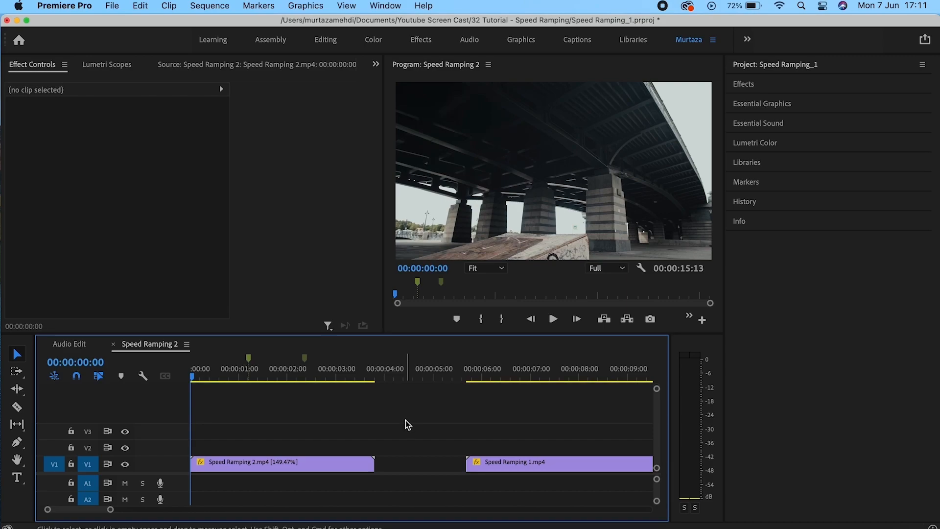
key(super+z)
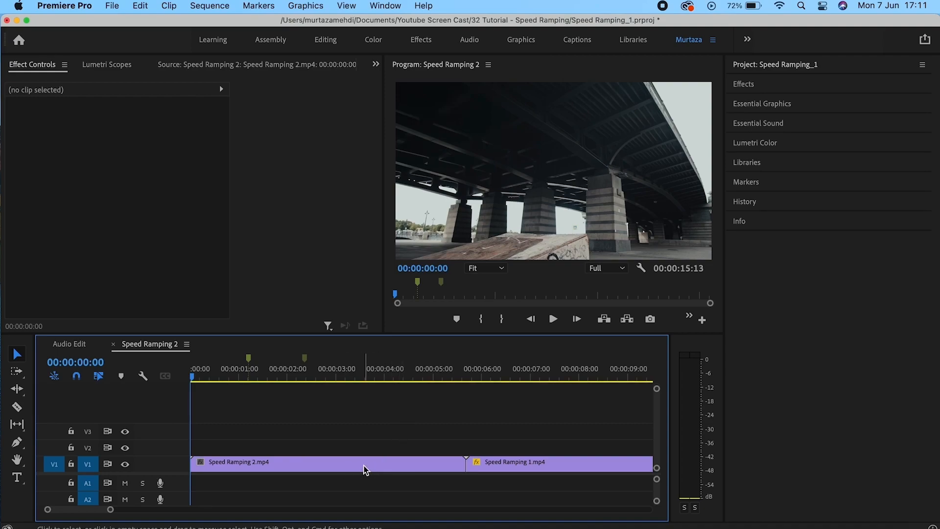
right_click(365, 471)
mouse_move(415, 528)
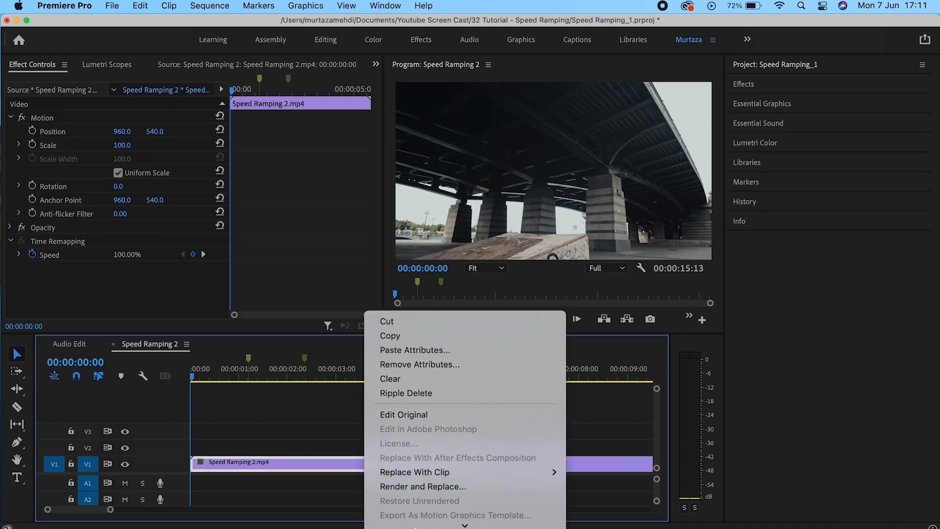
click(433, 437)
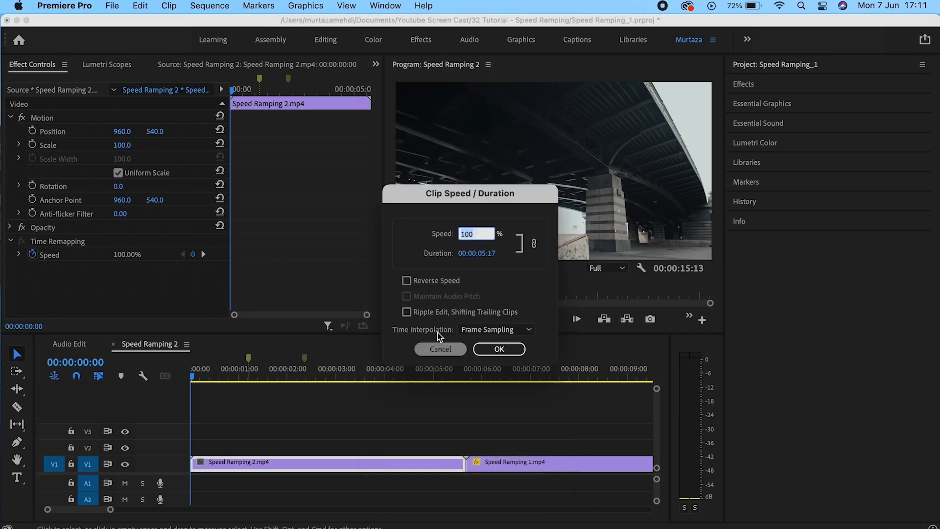
text(150)
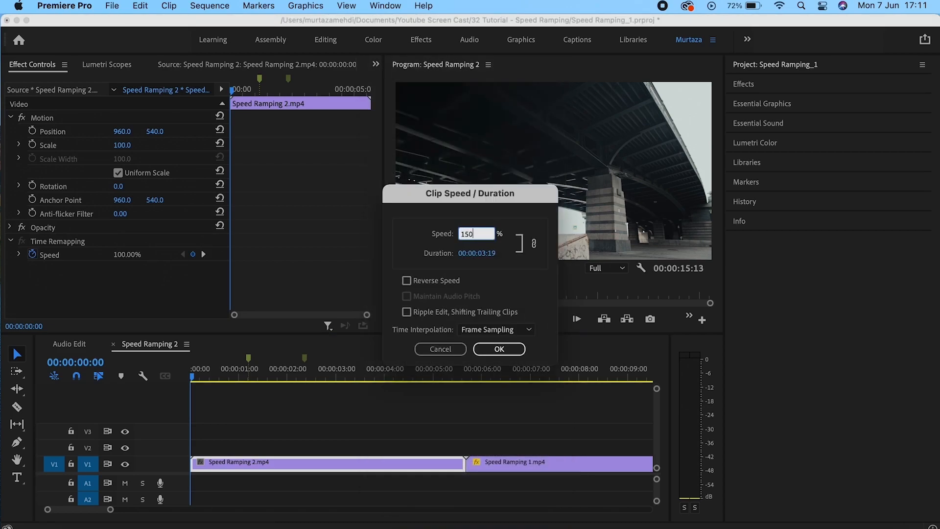
click(411, 311)
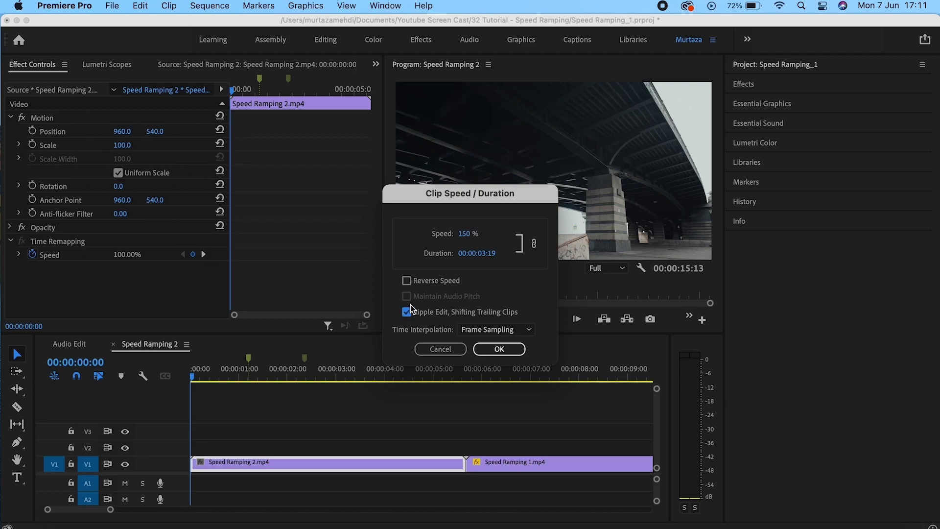
click(521, 334)
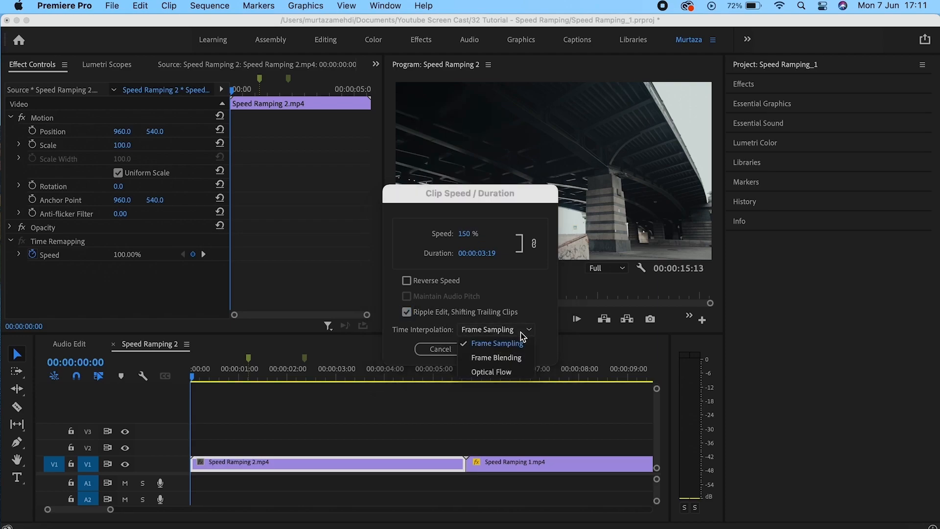
click(521, 334)
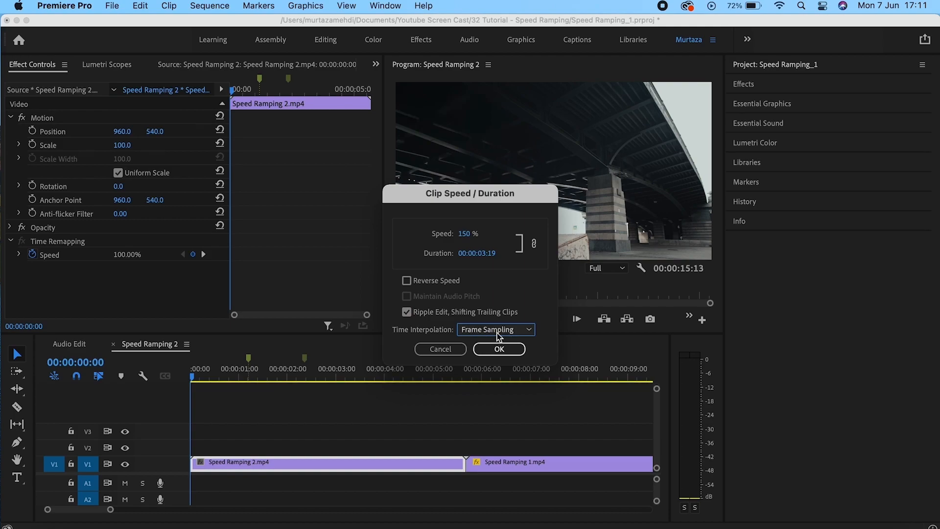
click(500, 349)
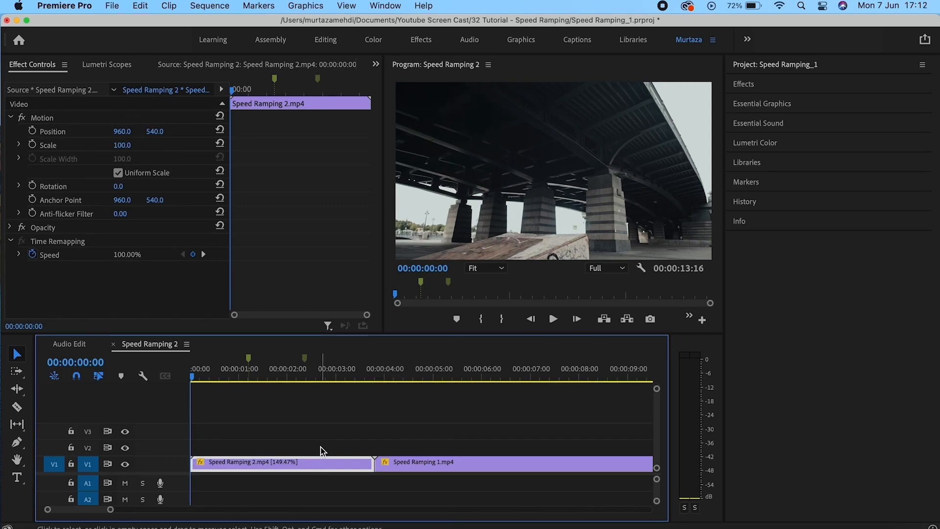
key(super+z)
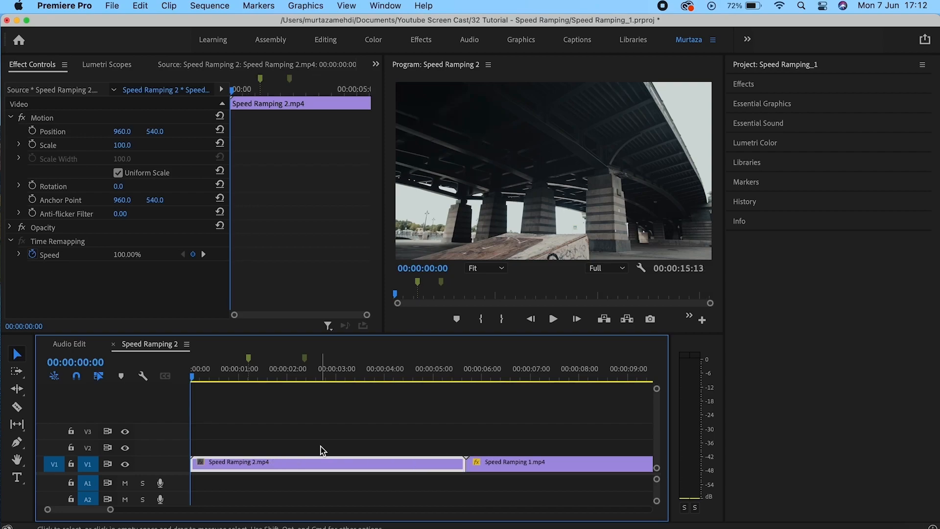
right_click(324, 465)
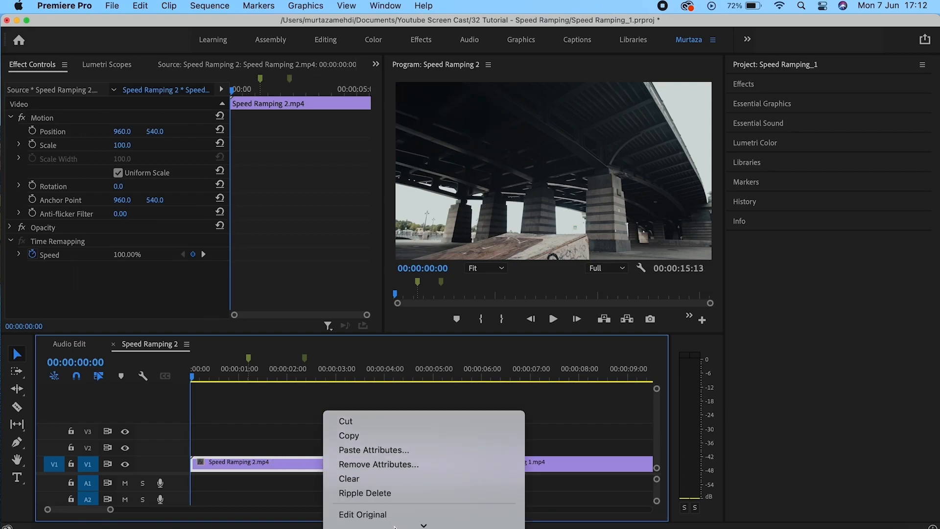
mouse_move(395, 527)
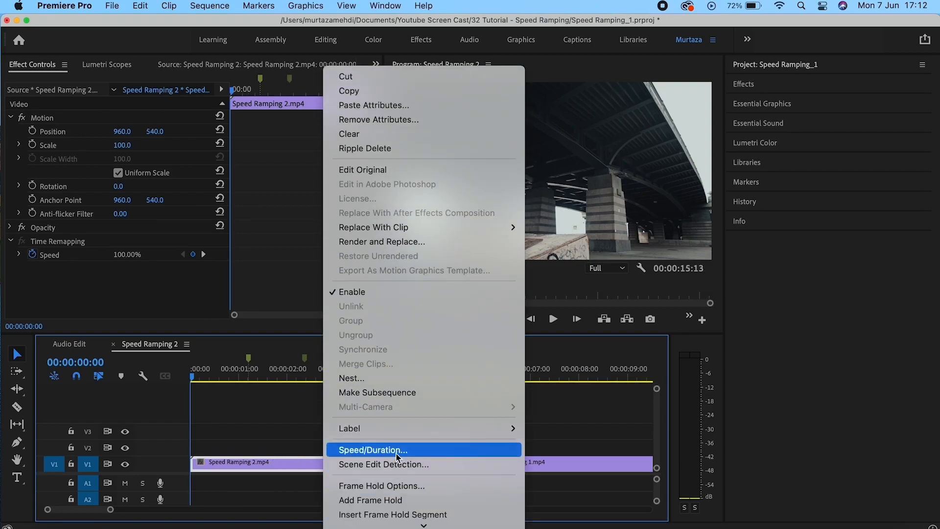
click(396, 454)
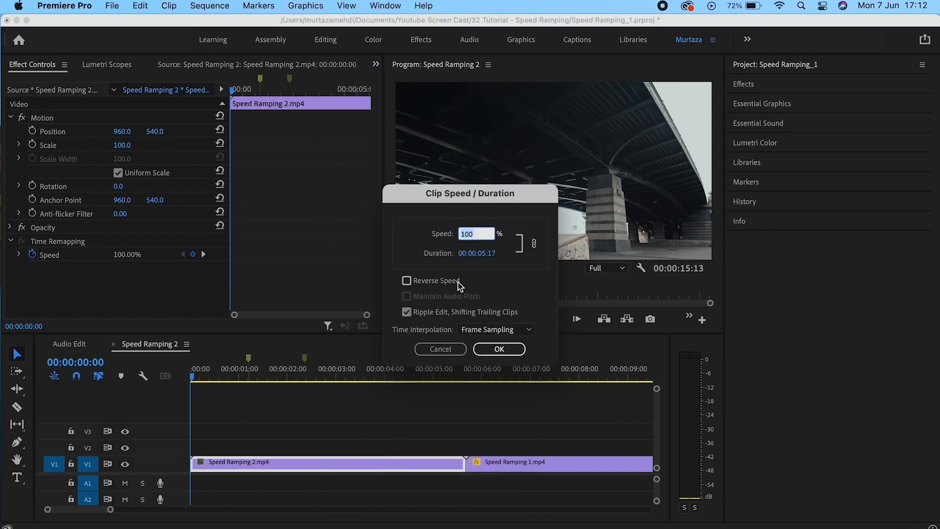
click(408, 281)
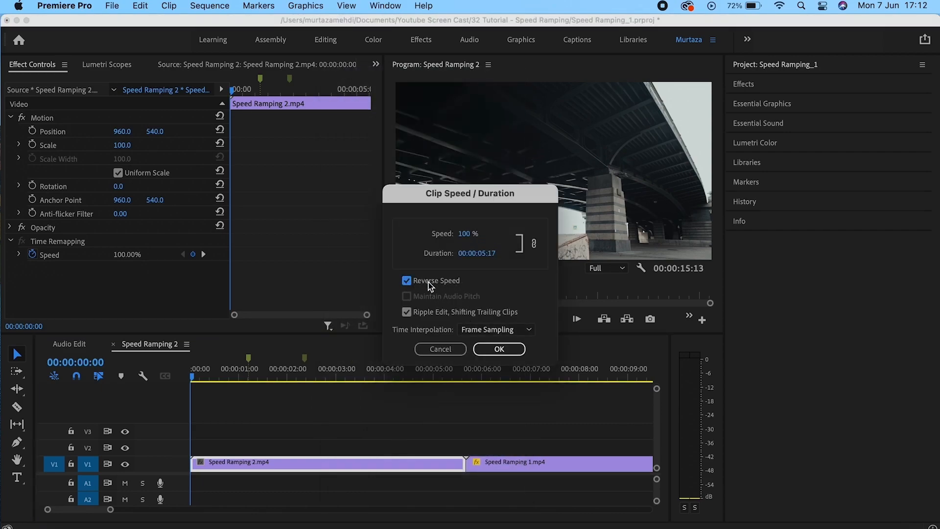
click(491, 350)
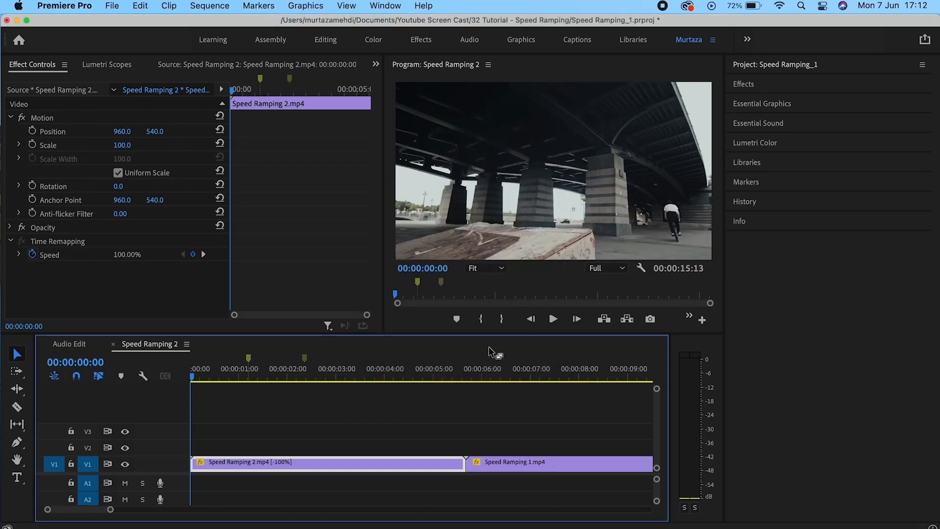
key(space)
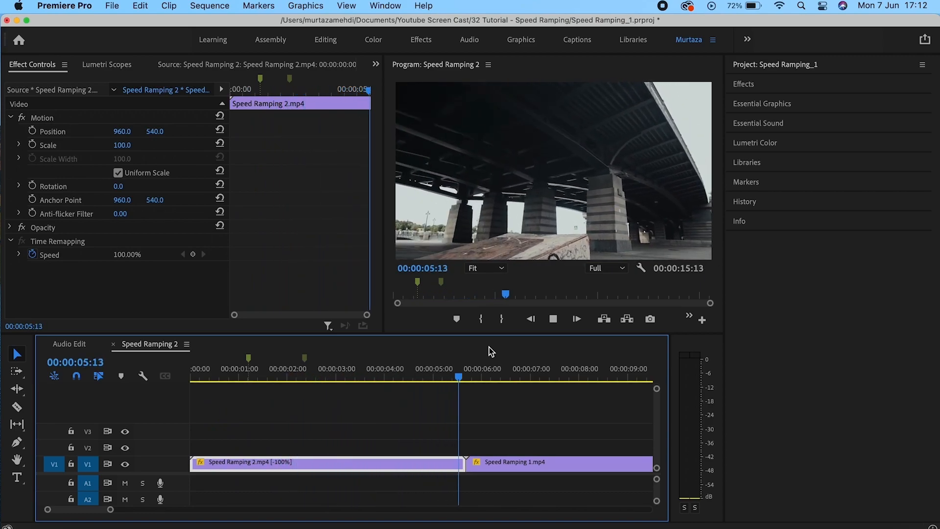
key(space)
key(Home)
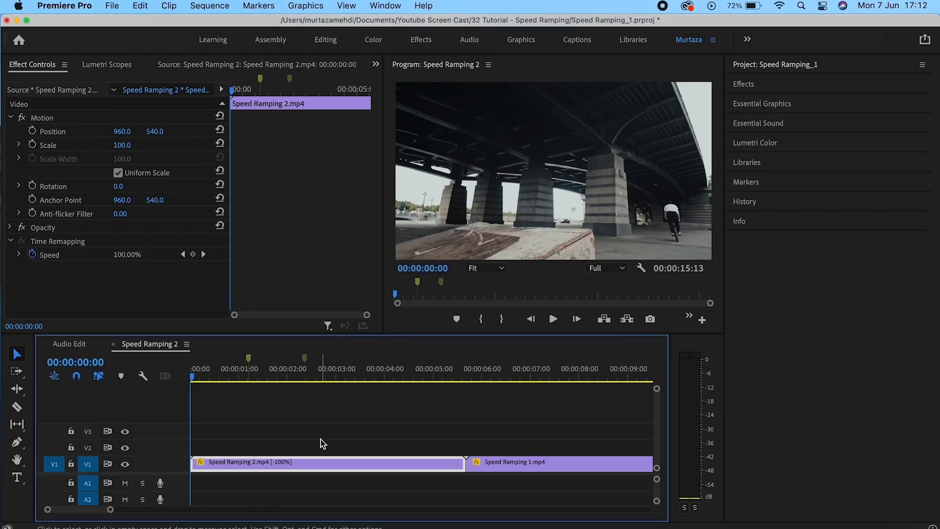
key(super+z)
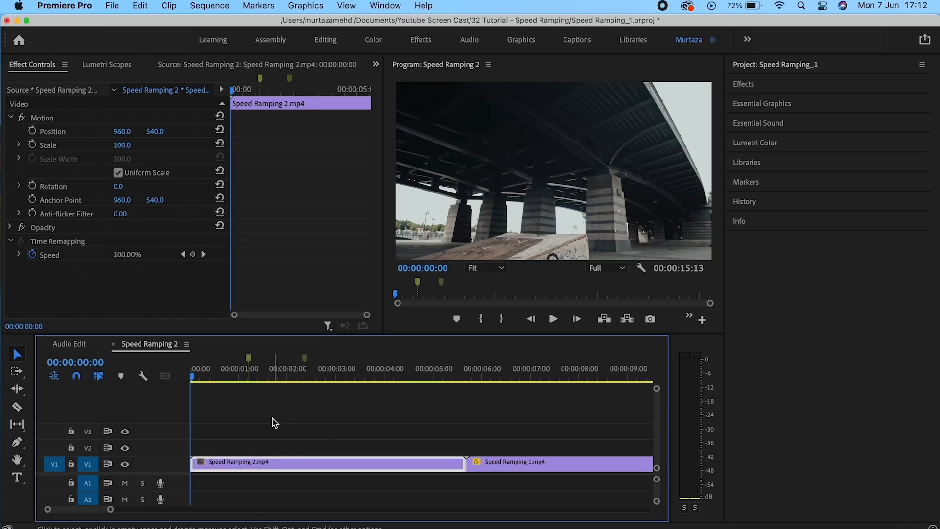
Preview the 00:00:01:05 and 00:00:02:09 markers, then enlarge V1 to show clip thumbnails.
click(249, 362)
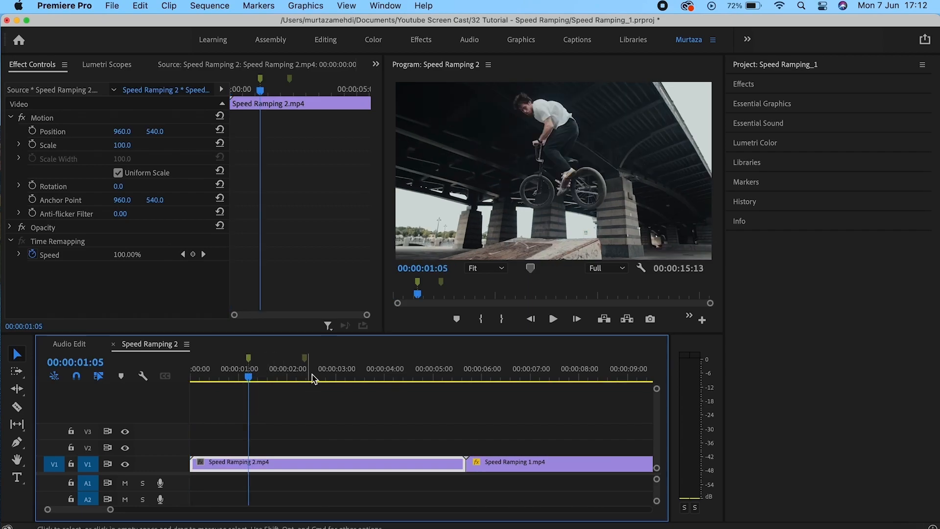
click(305, 362)
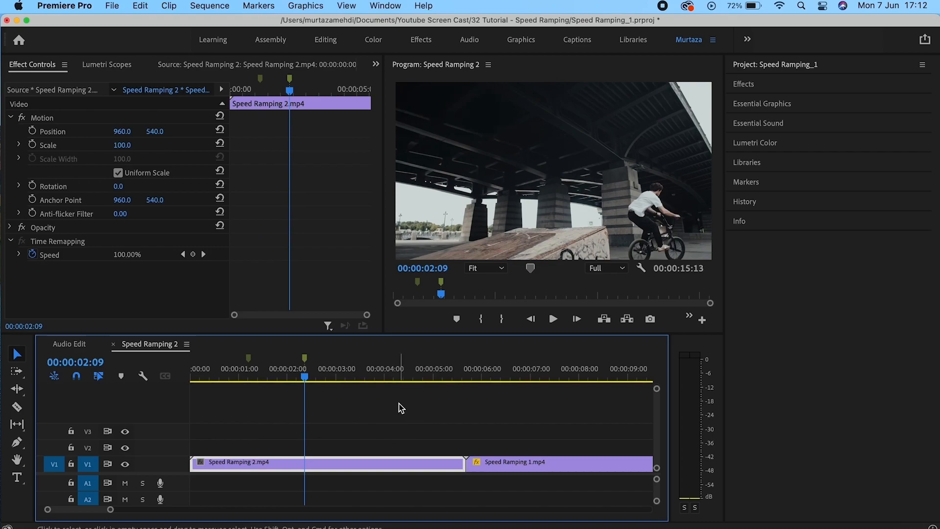
click(249, 362)
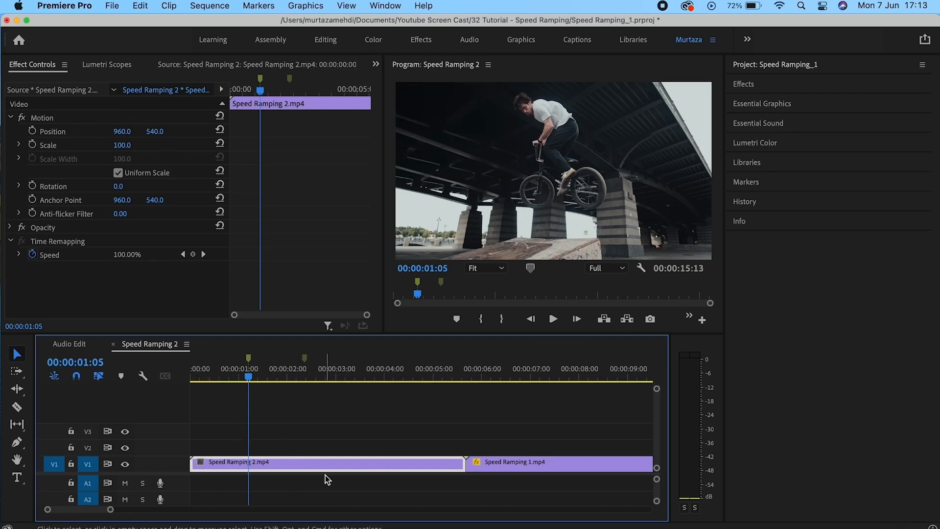
drag(163, 457, 165, 436)
Show the Time Remapping > Speed keyframe line on Speed Ramping 2.mp4.
right_click(271, 450)
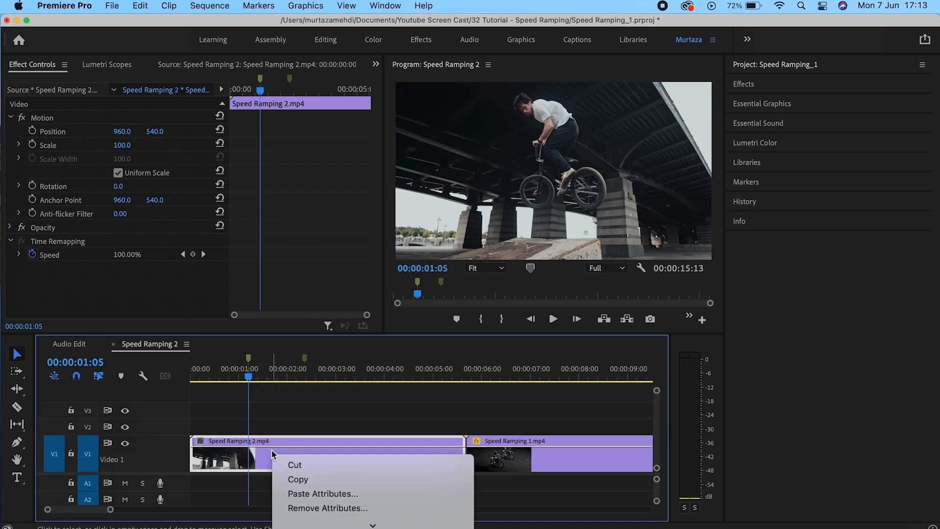
mouse_move(338, 526)
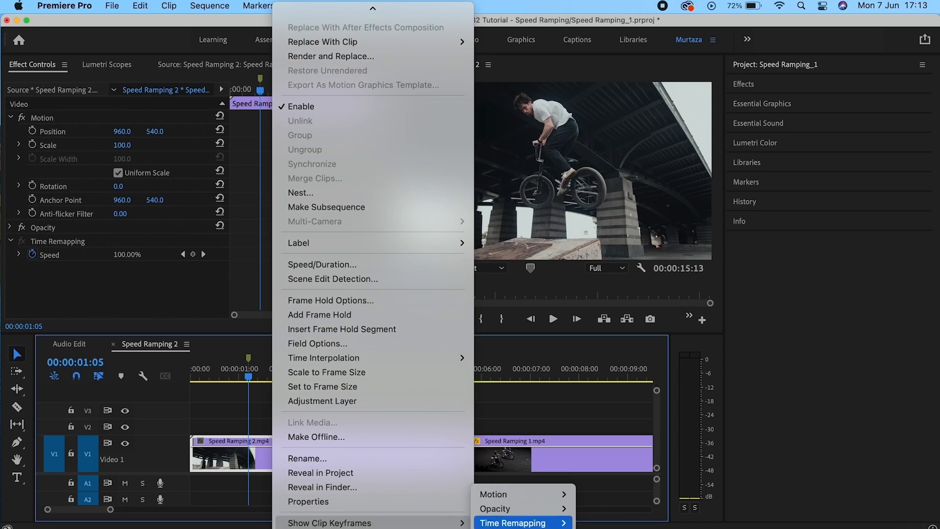
mouse_move(517, 526)
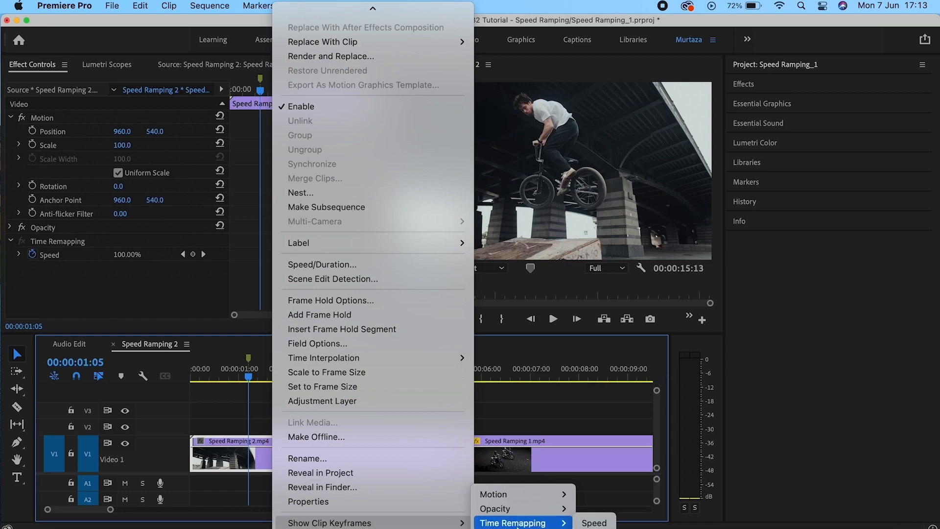
click(590, 523)
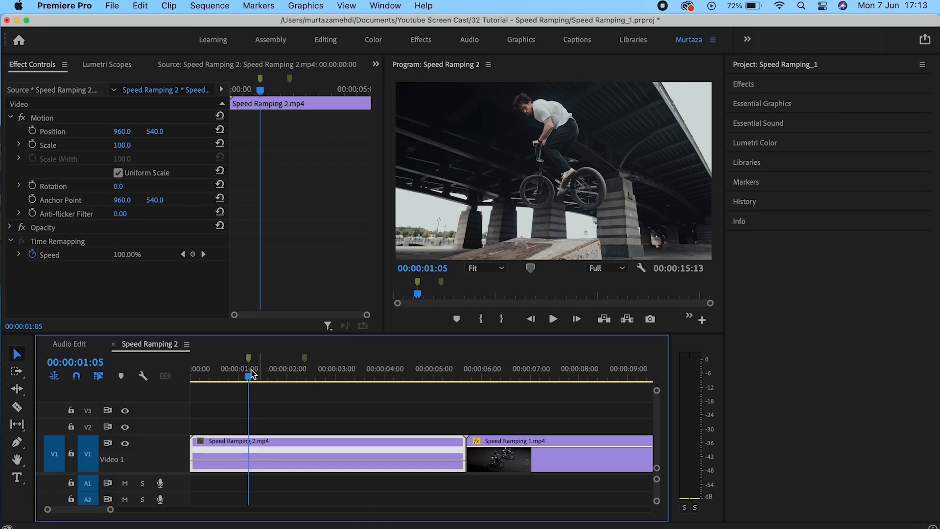
click(308, 363)
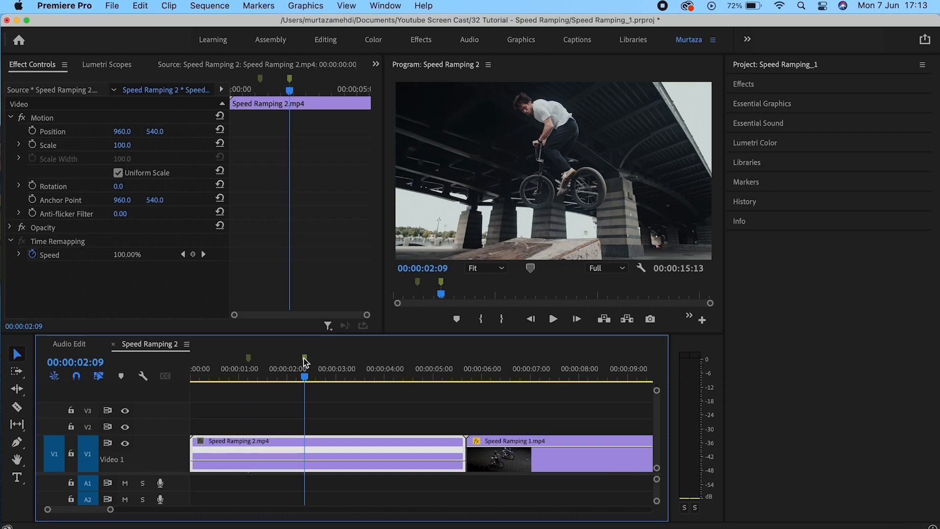
click(248, 361)
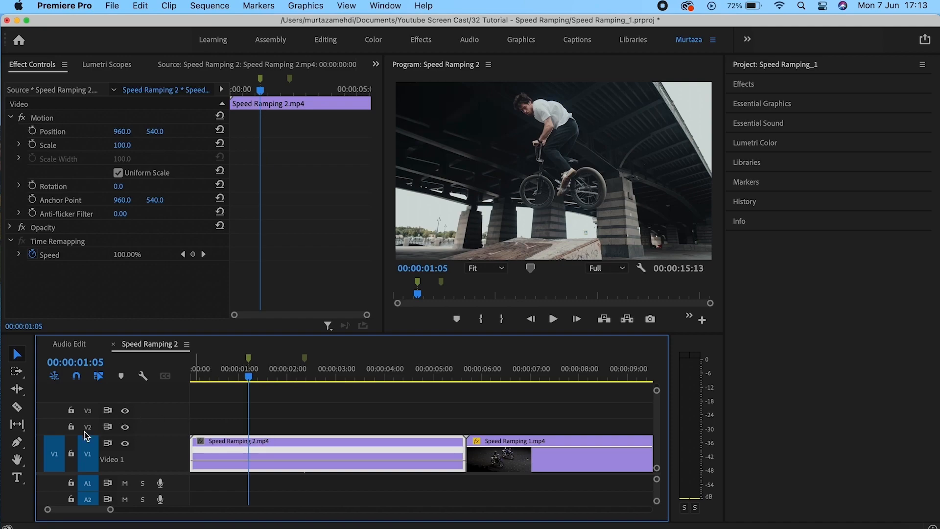
Add speed keyframes at both markers and drag the section between them down to 50%.
click(17, 443)
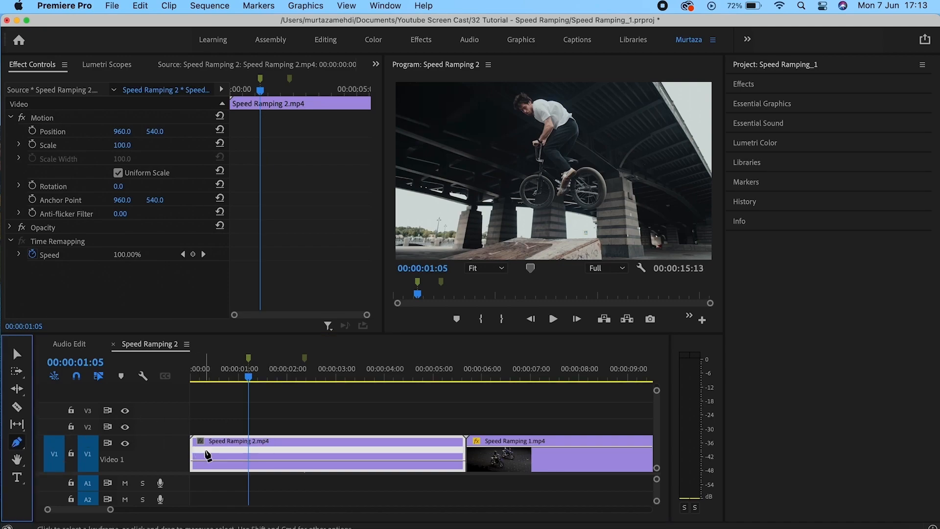
click(248, 460)
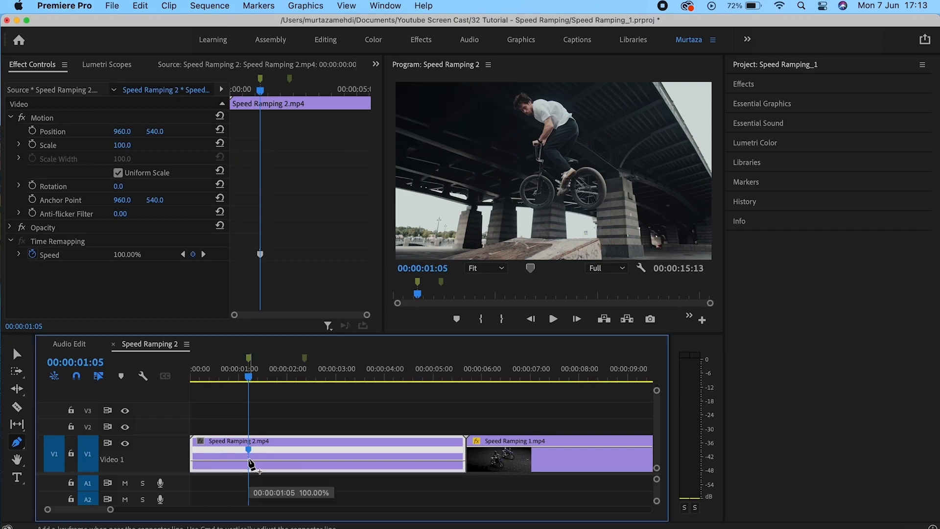
click(307, 361)
key(v)
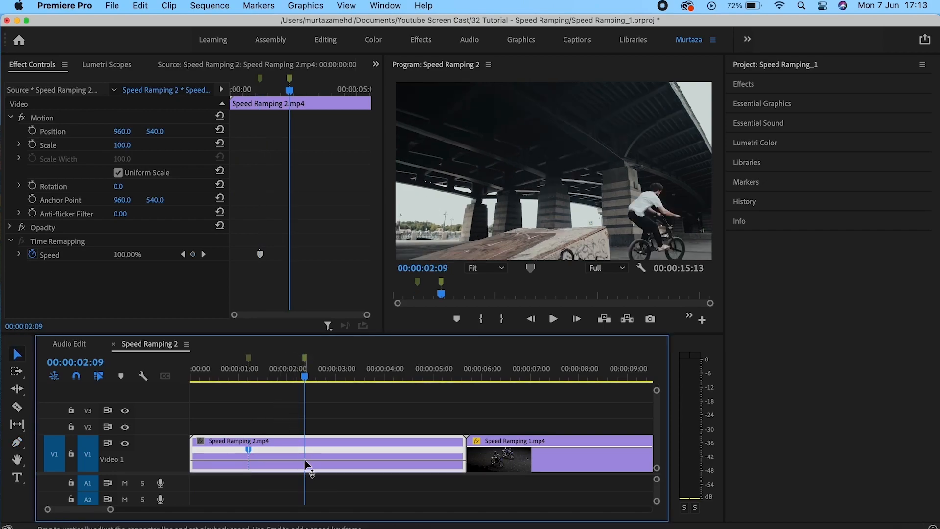
super+click(304, 460)
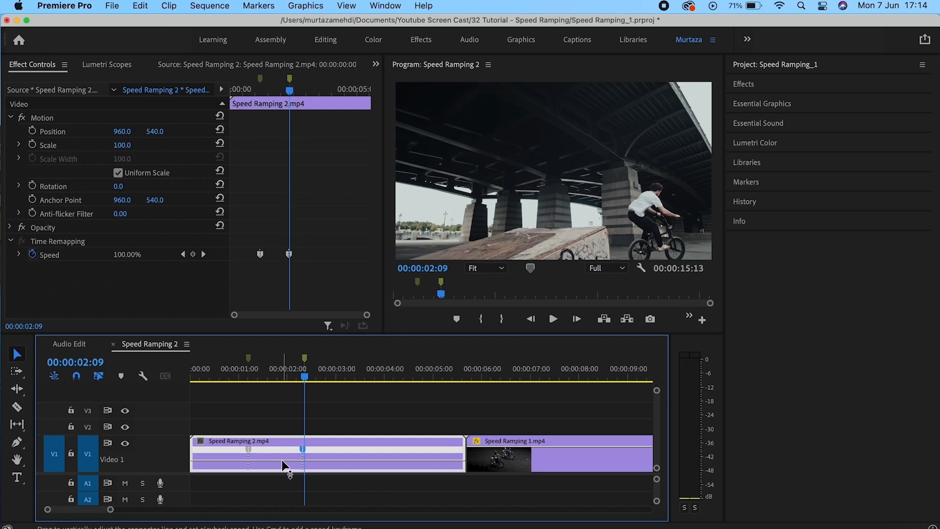
drag(281, 457, 282, 491)
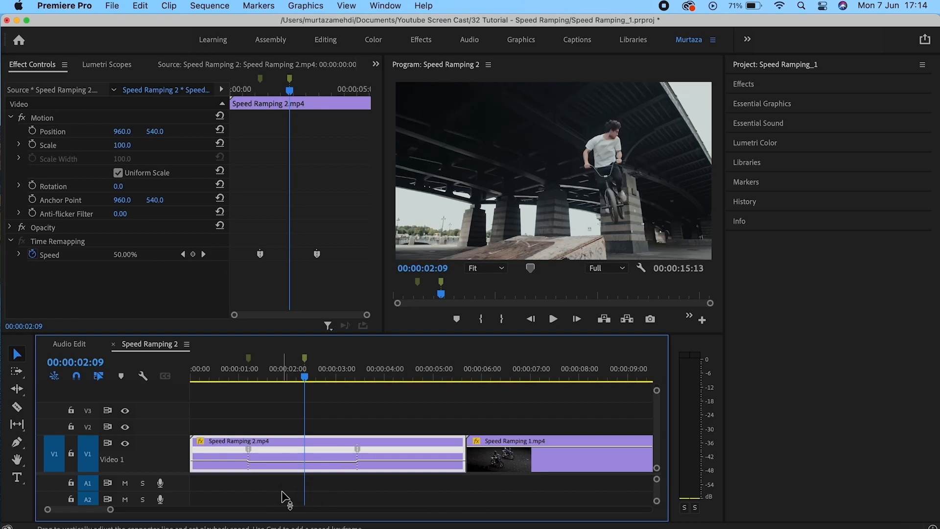
Play the new speed ramp from the start of the sequence.
key(Home)
key(space)
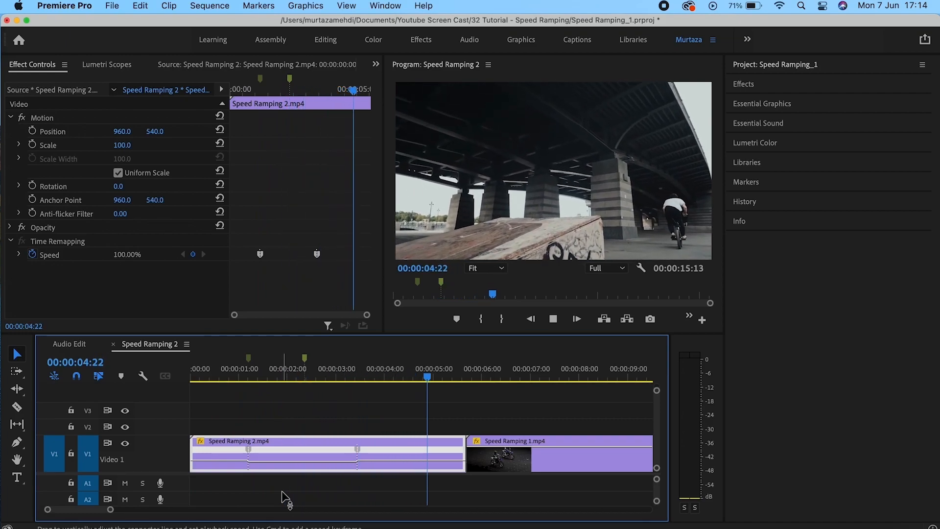
key(space)
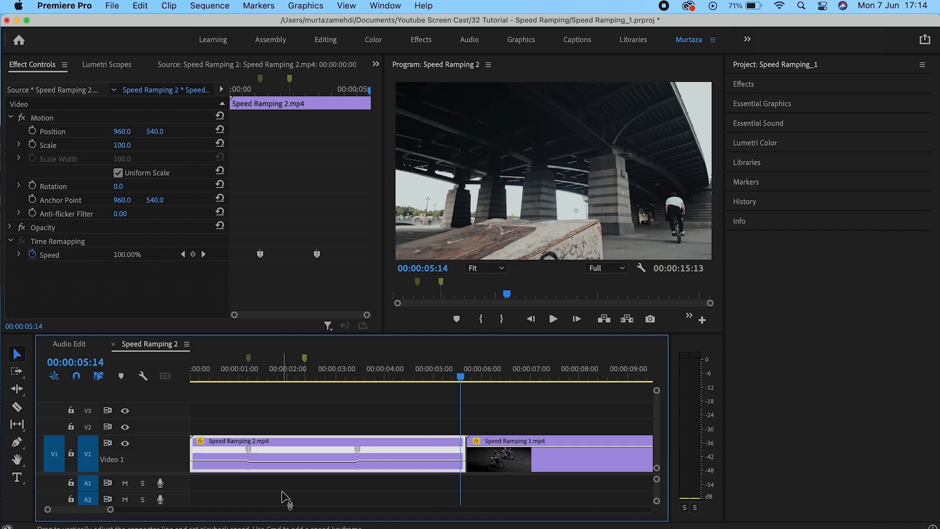
key(Home)
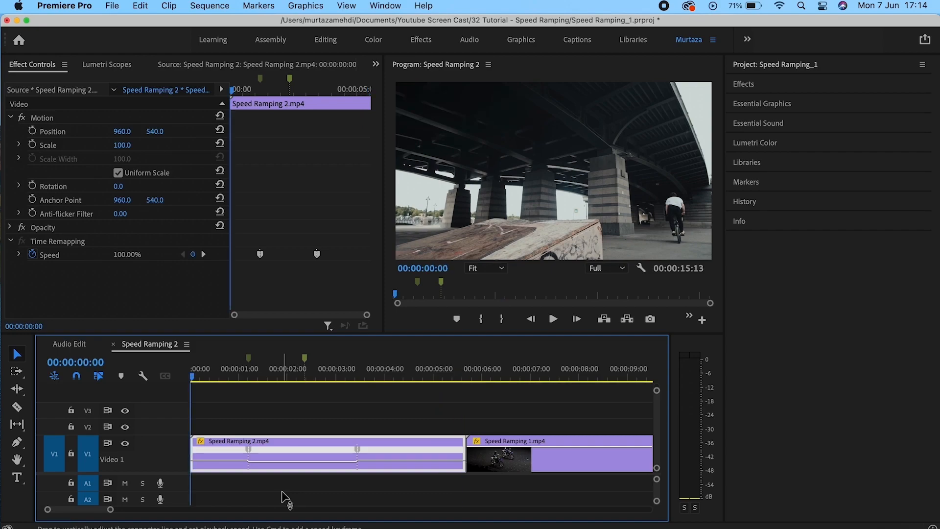
Set the clip's Time Interpolation to Optical Flow.
right_click(302, 442)
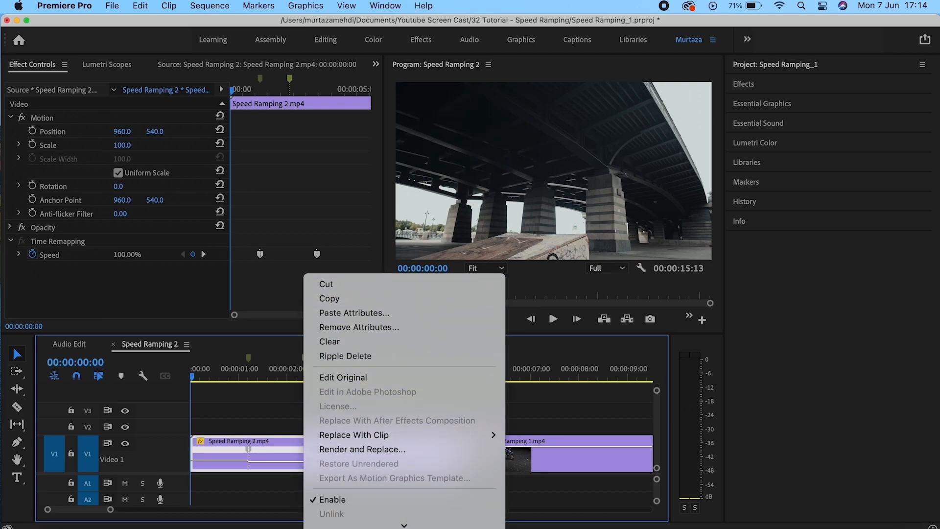
scroll(407, 441, down, 7)
mouse_move(428, 416)
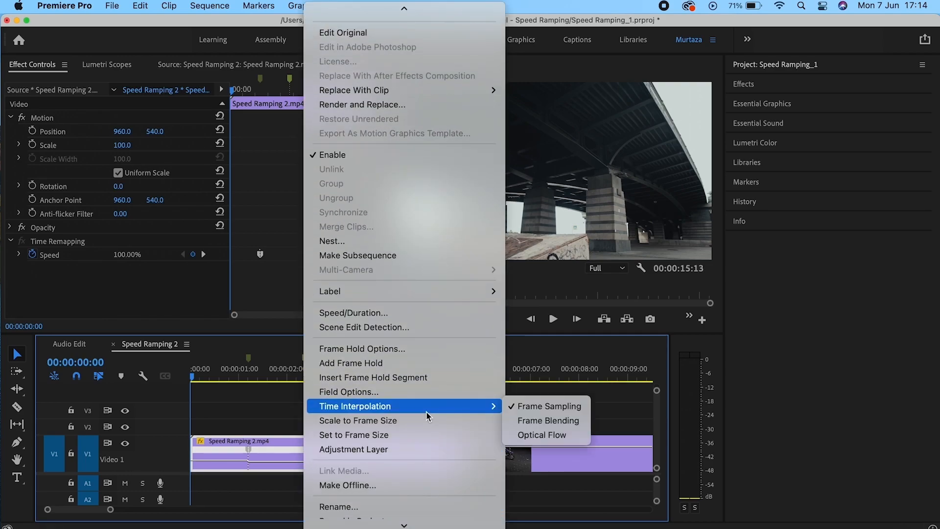
click(554, 437)
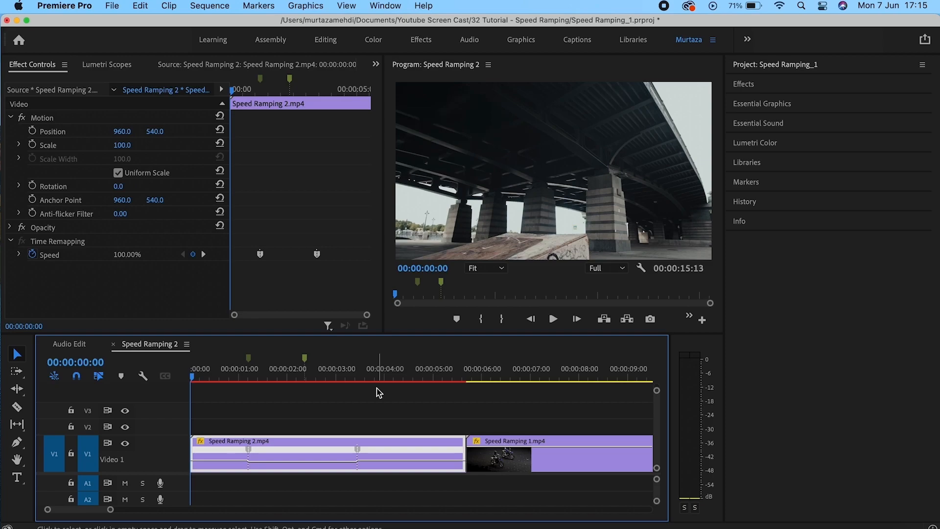
Mark the clip's in/out range and render previews for smooth playback.
key(x)
key(Down)
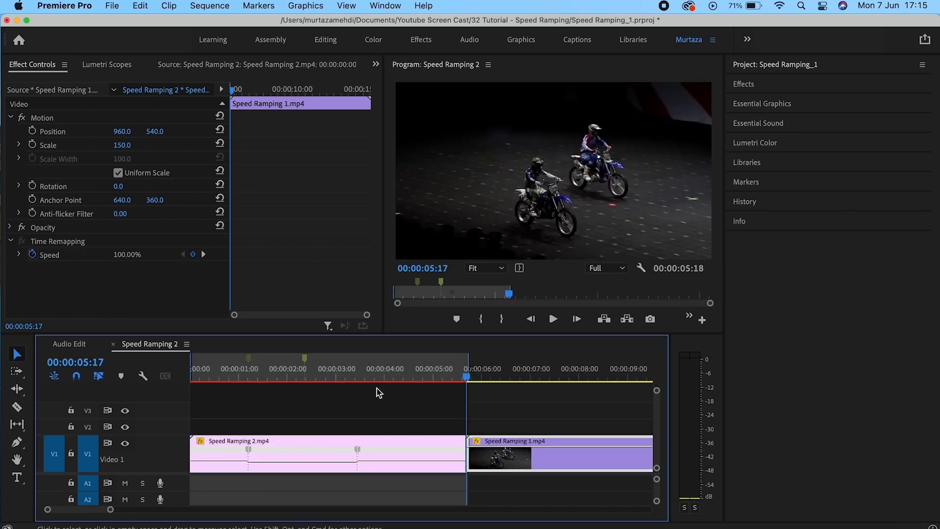
key(alt+x)
key(Up)
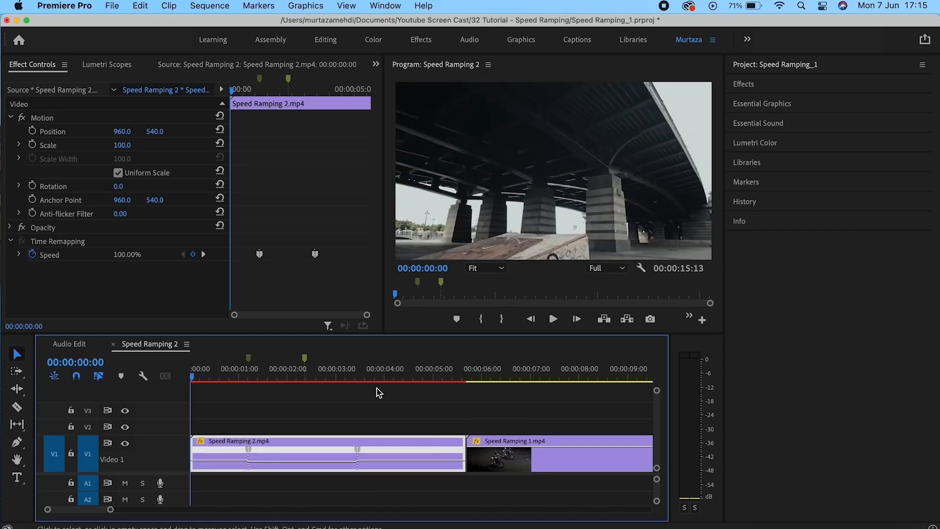
key(Return)
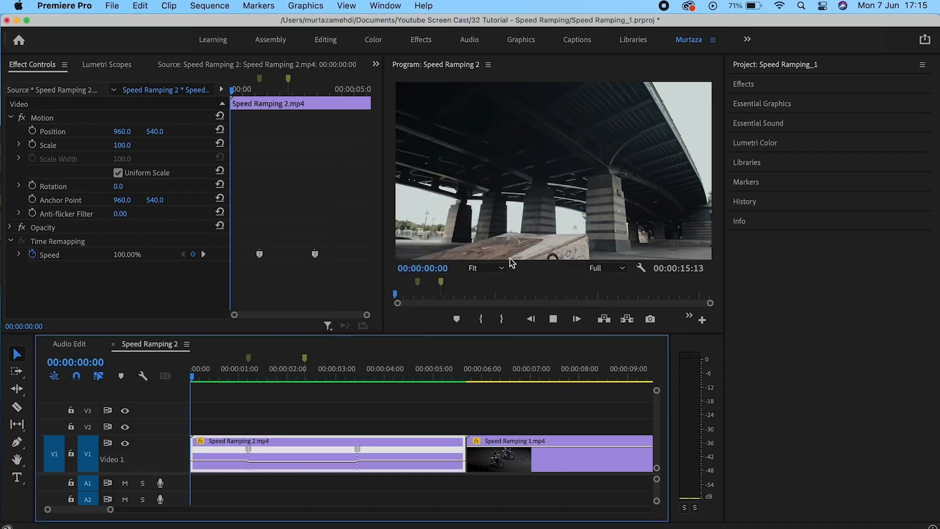
Play the ramped clip several times, then undo the speed ramp back to 100%.
key(space)
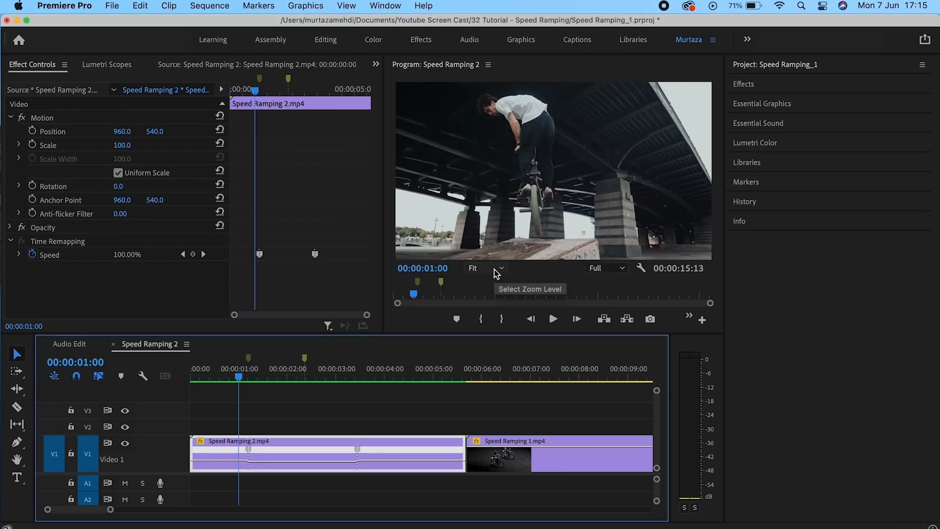
key(Home)
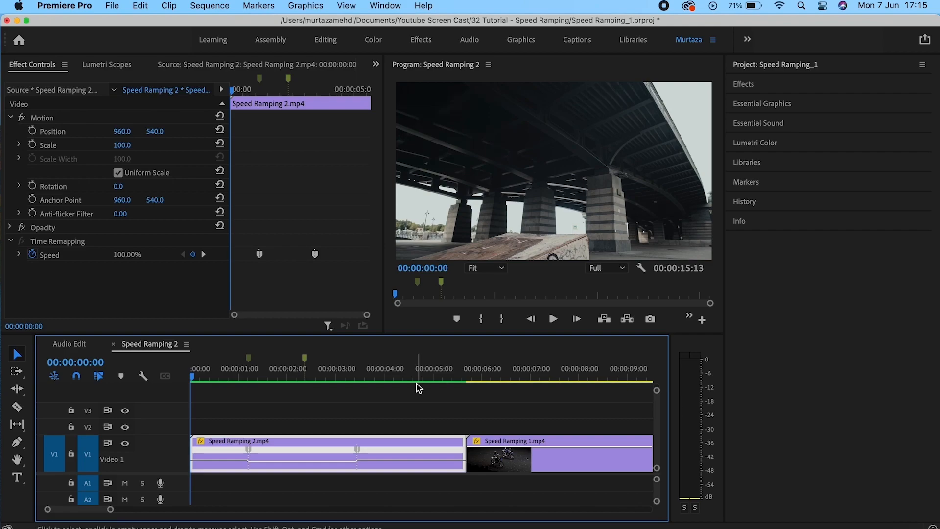
key(space)
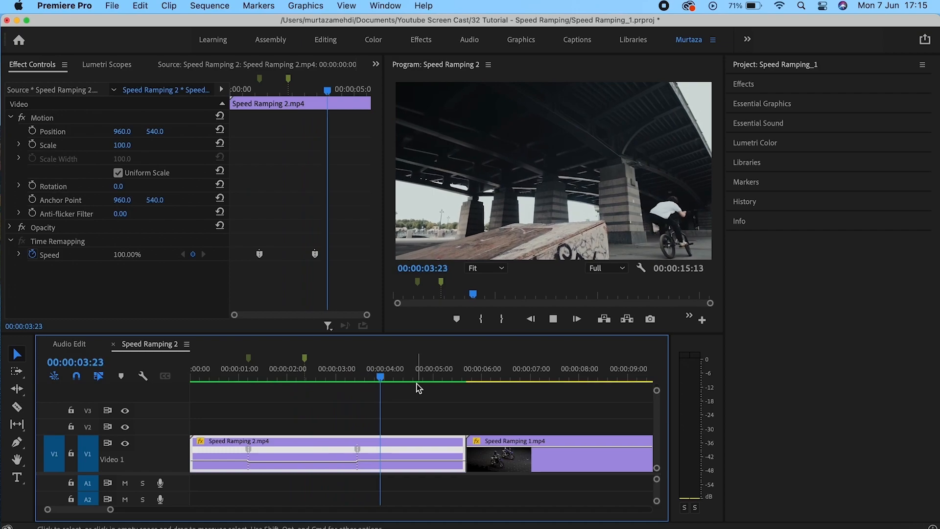
key(space)
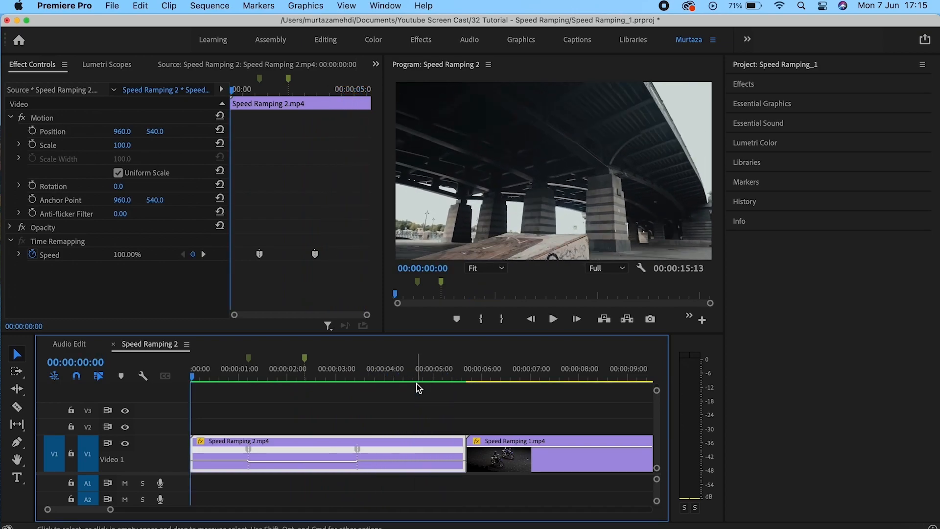
key(space)
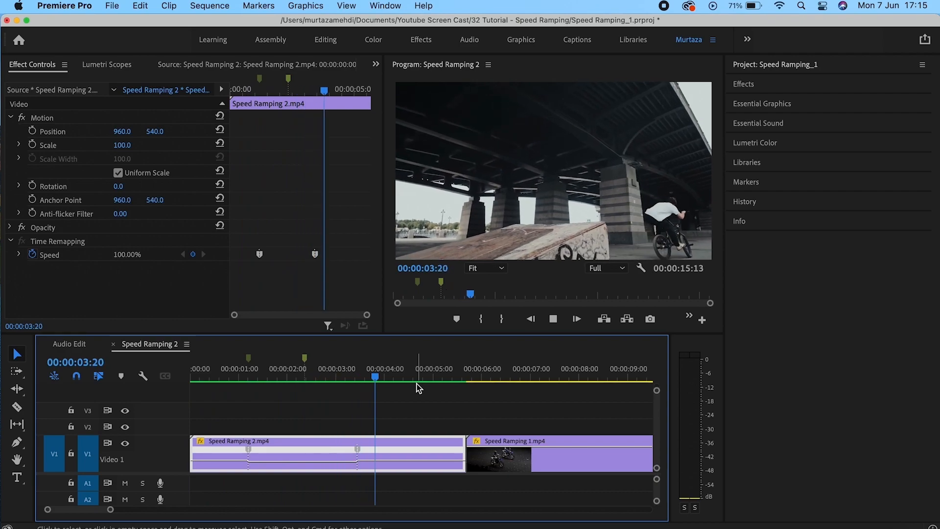
key(space)
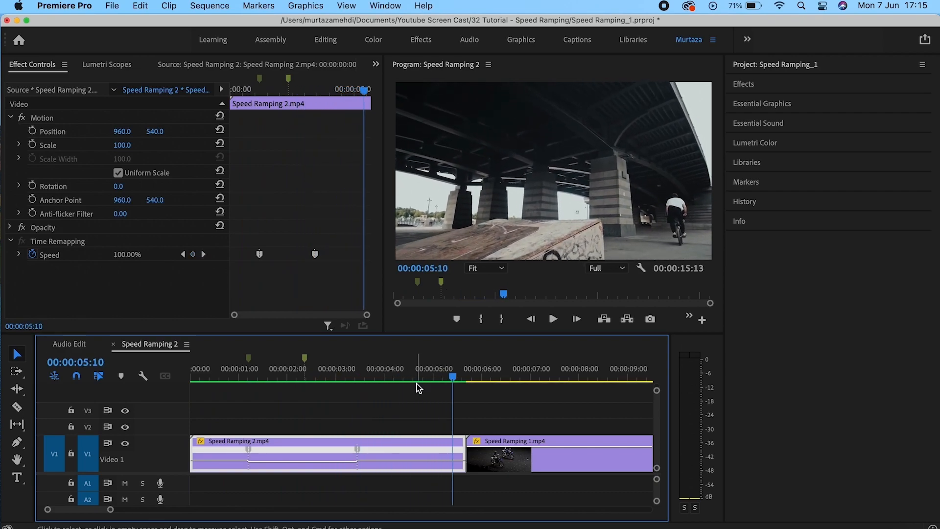
key(Home)
key(space)
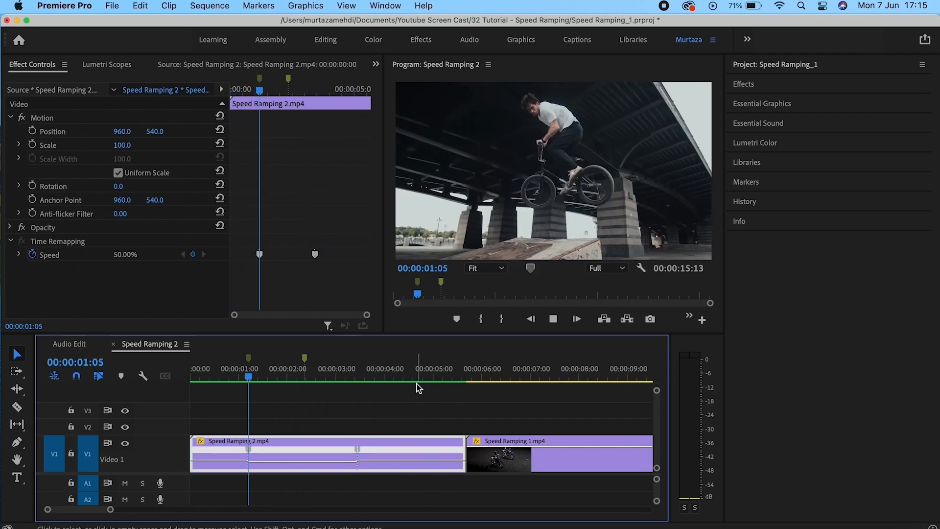
key(space)
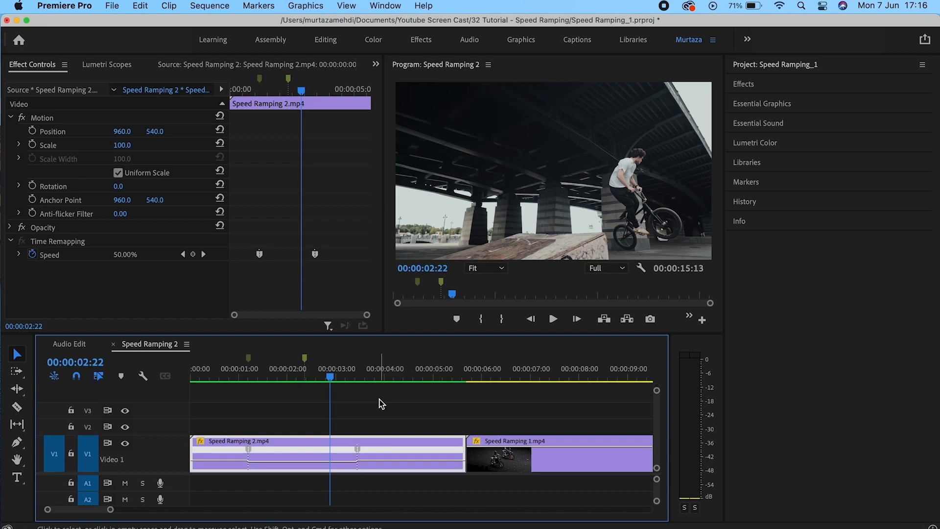
key(super+z)
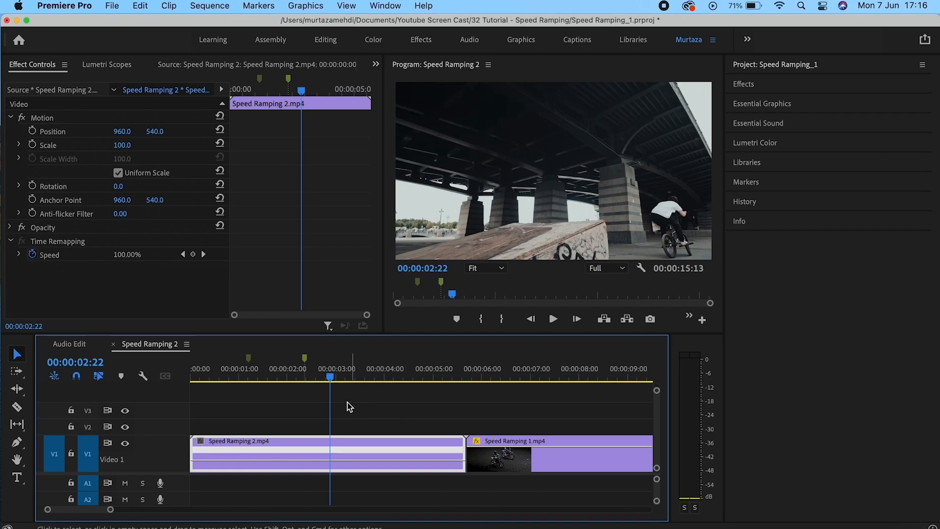
click(249, 361)
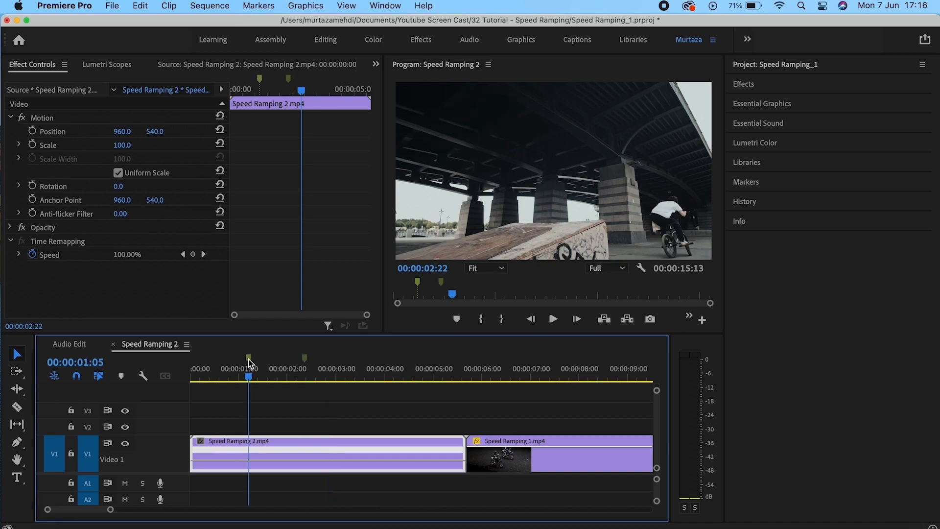
right_click(303, 437)
mouse_move(353, 524)
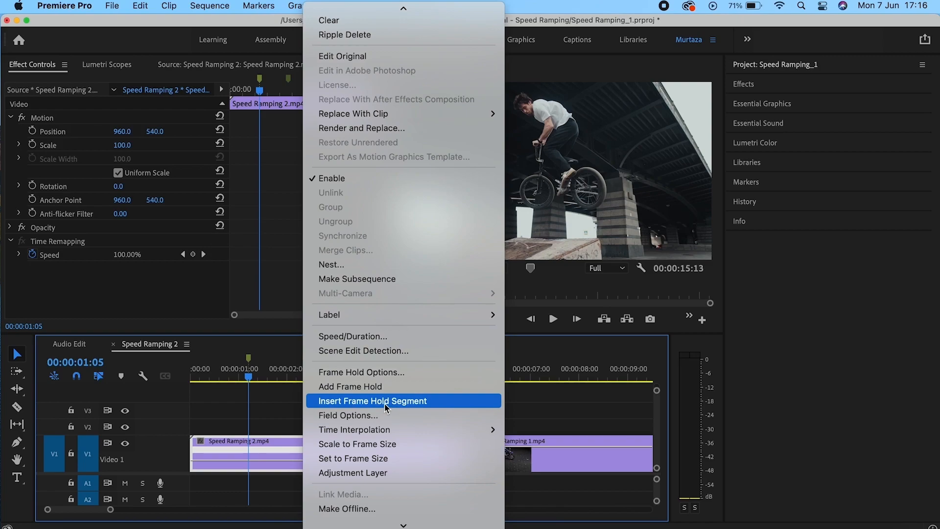
click(387, 406)
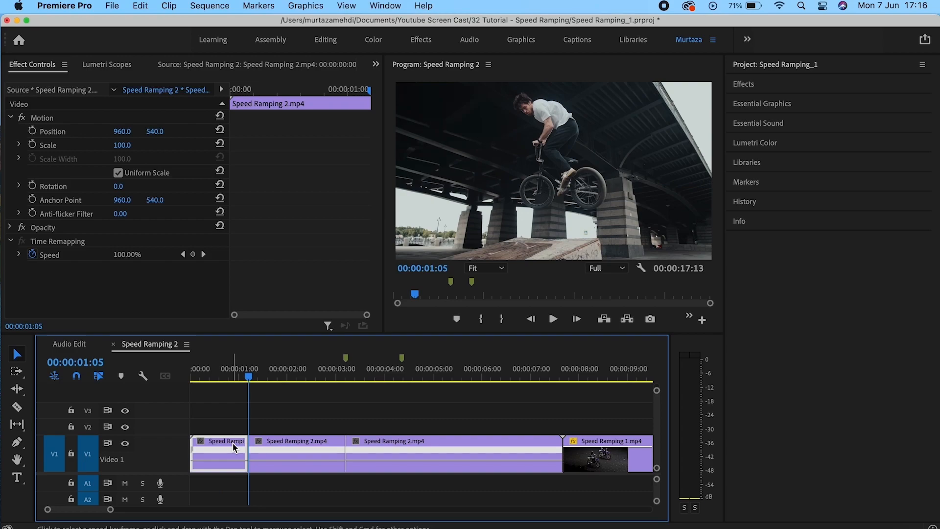
key(Home)
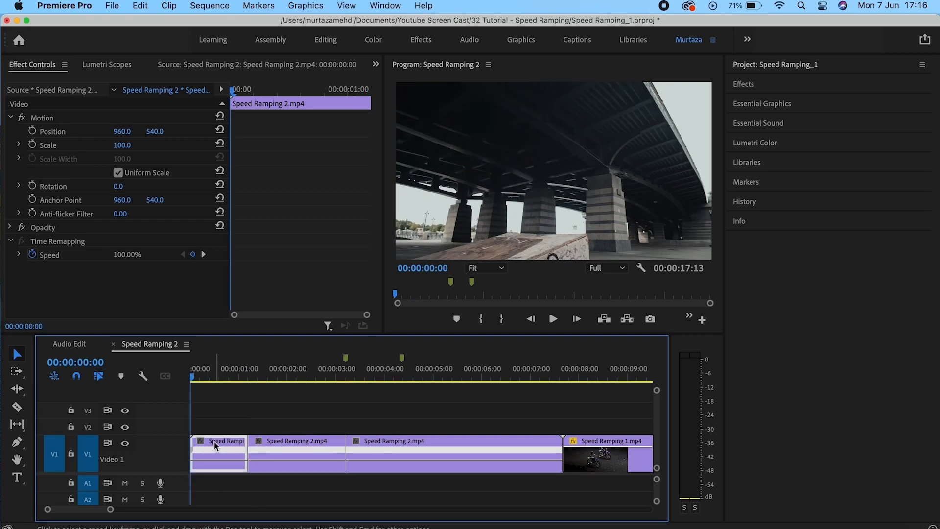
key(space)
key(space)
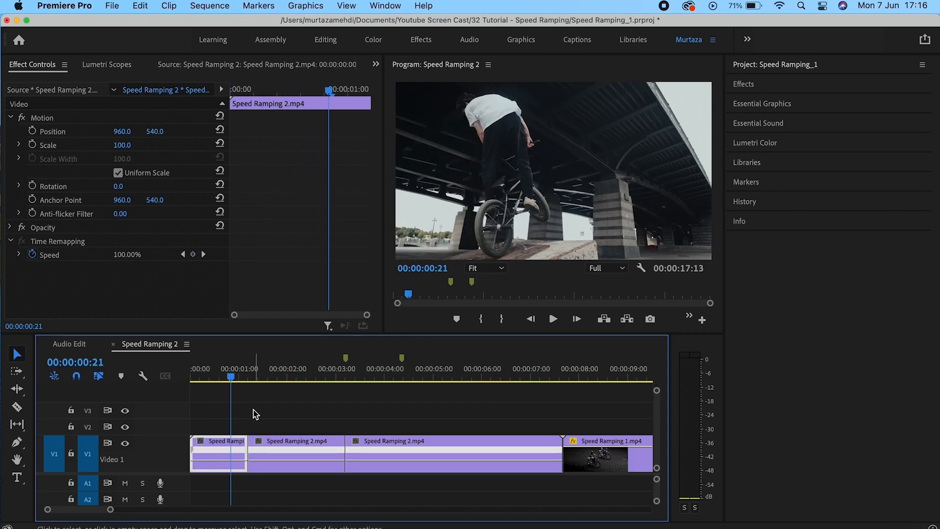
key(space)
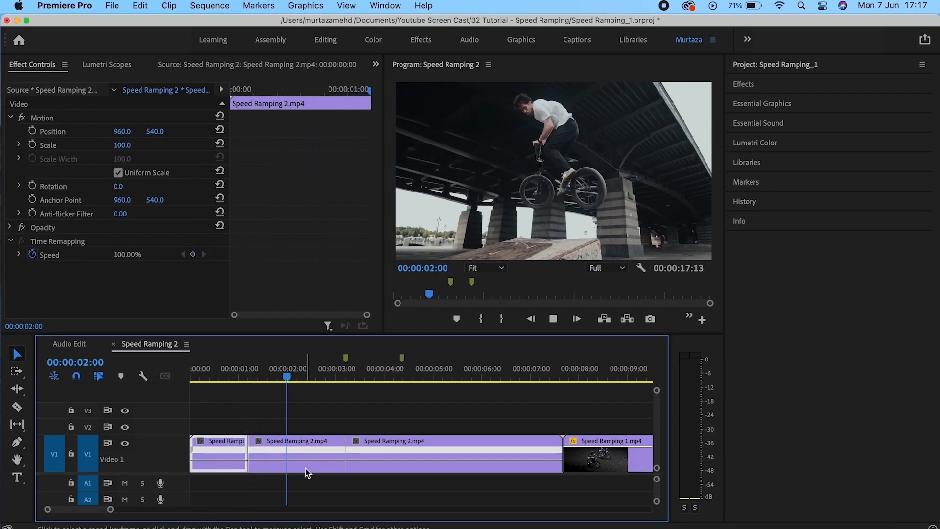
click(328, 447)
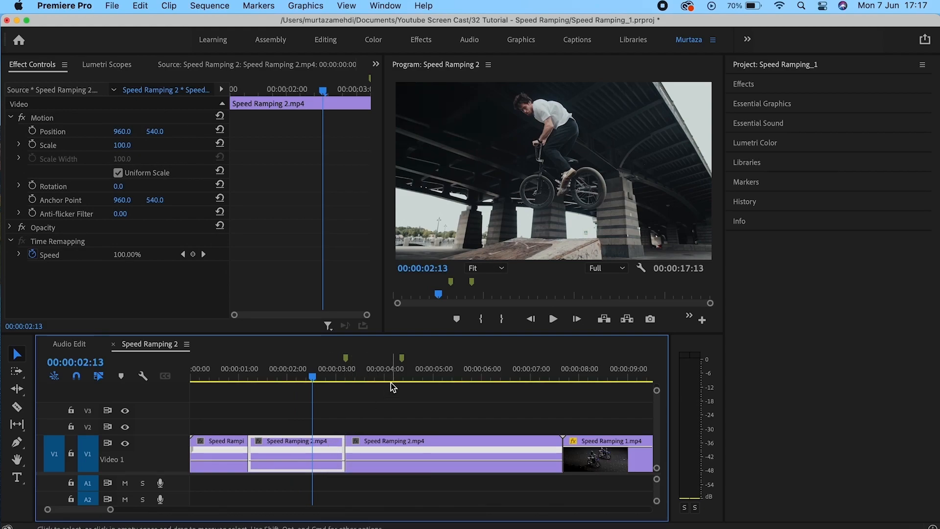
key(space)
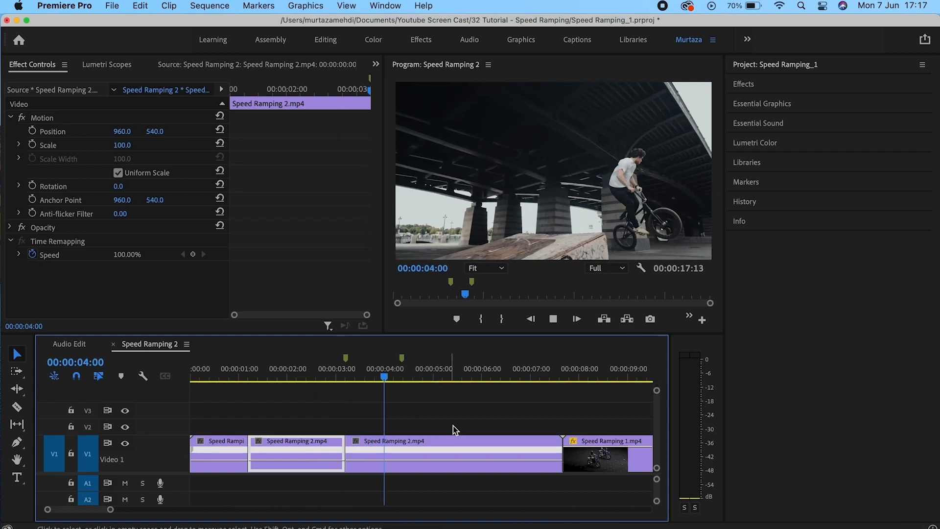
key(space)
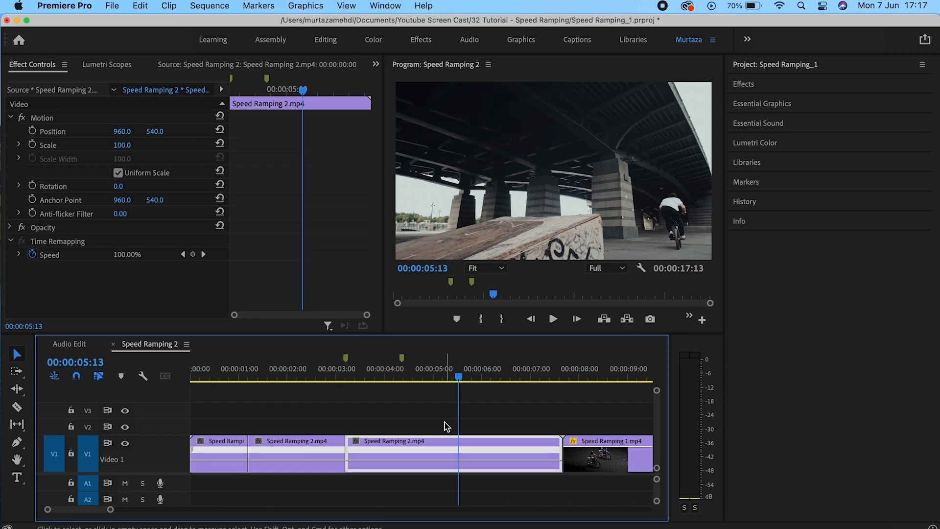
key(Up)
key(super+z)
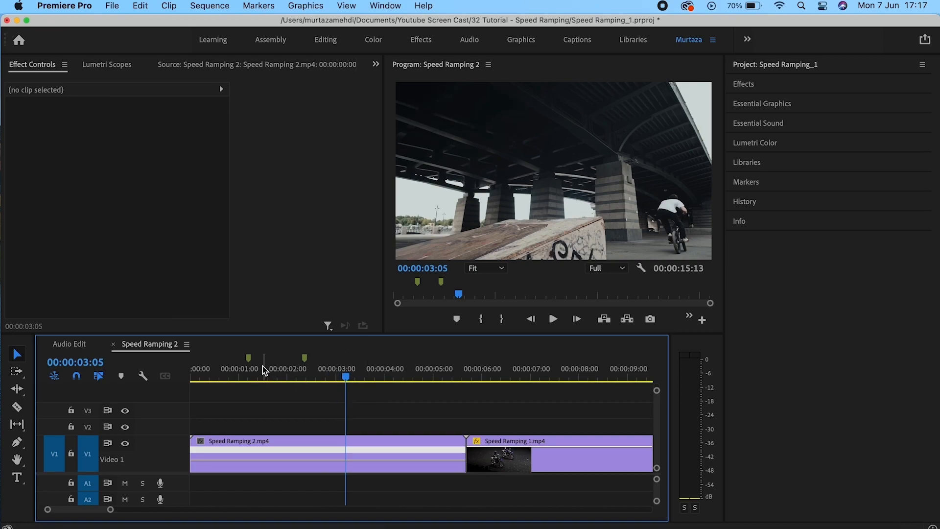
Freeze Speed Ramping 2.mp4 from the 00:00:01:05 marker onward.
click(248, 361)
right_click(272, 445)
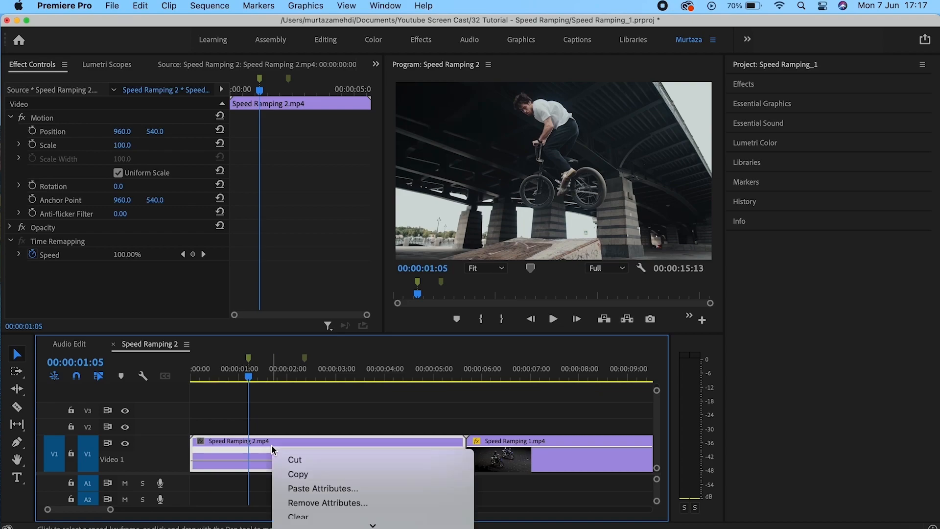
mouse_move(332, 519)
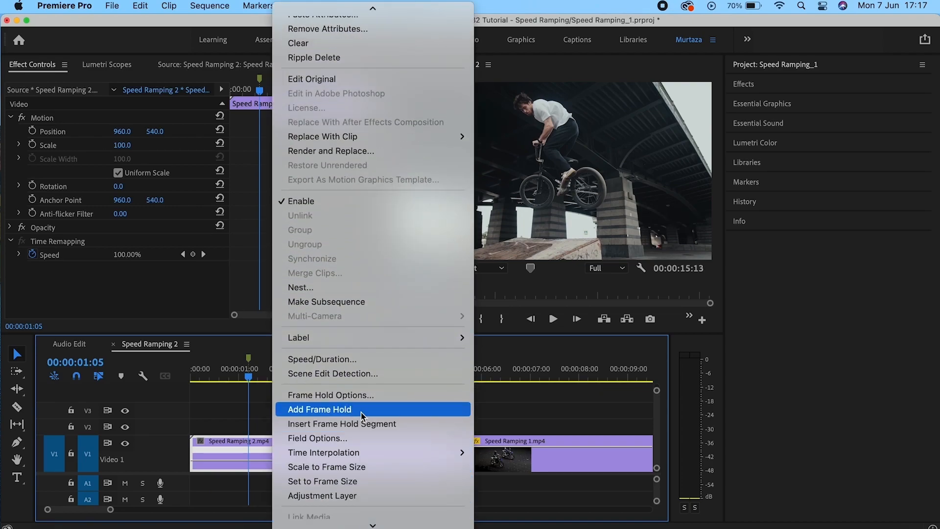
click(363, 415)
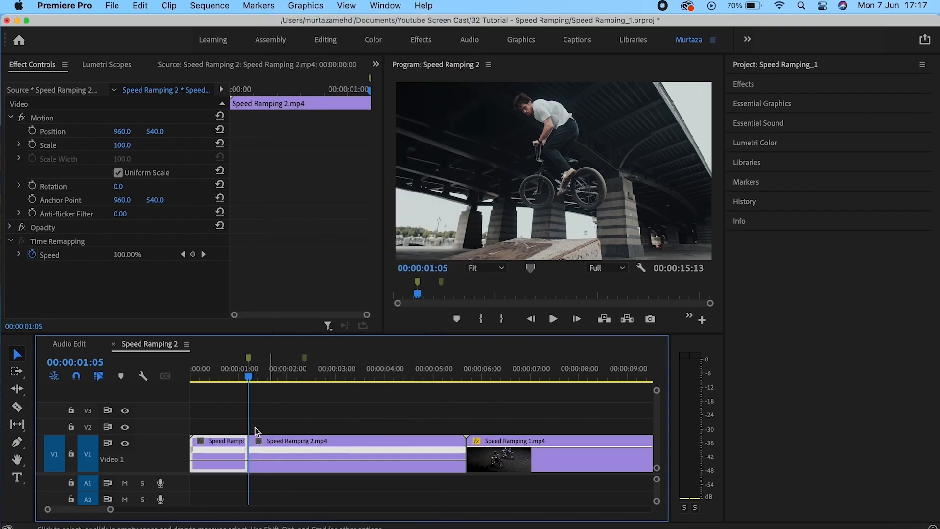
Play the frozen result, then undo the cut at 00:00:01:05.
key(Home)
key(space)
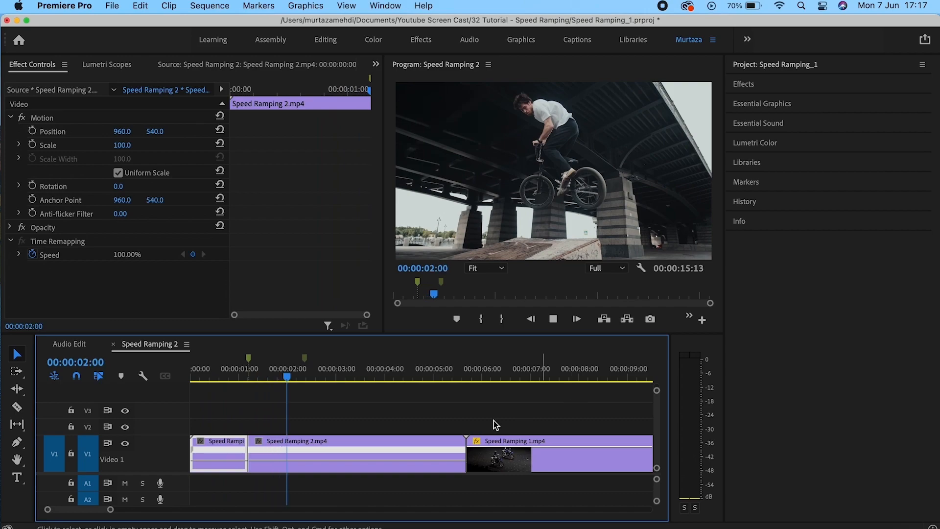
click(396, 440)
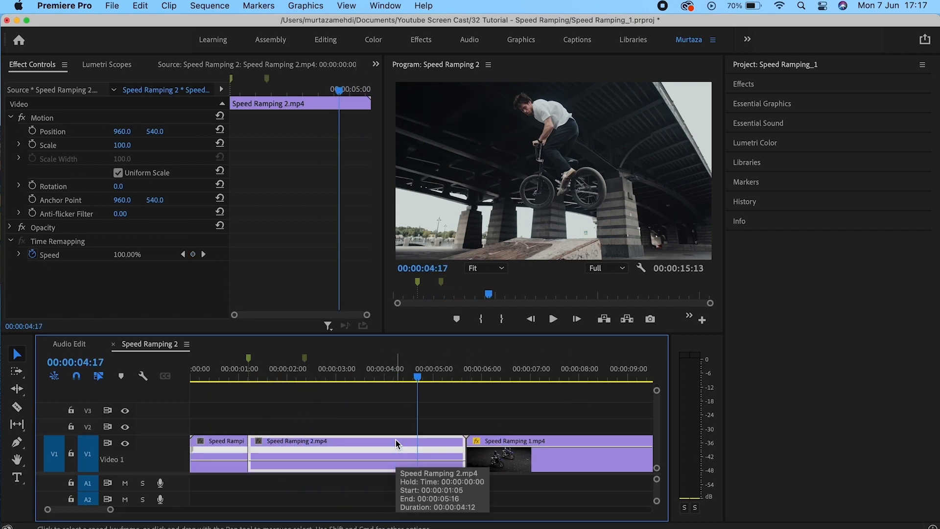
key(Up)
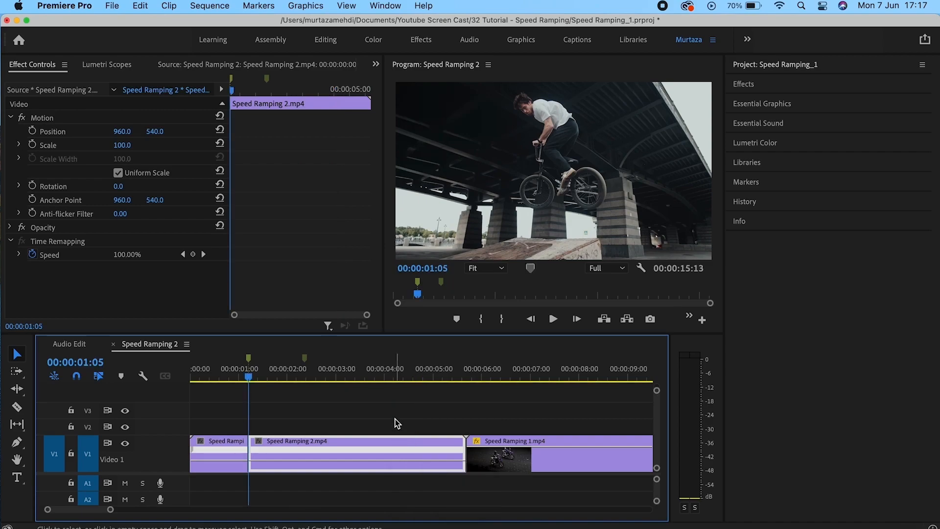
key(super+z)
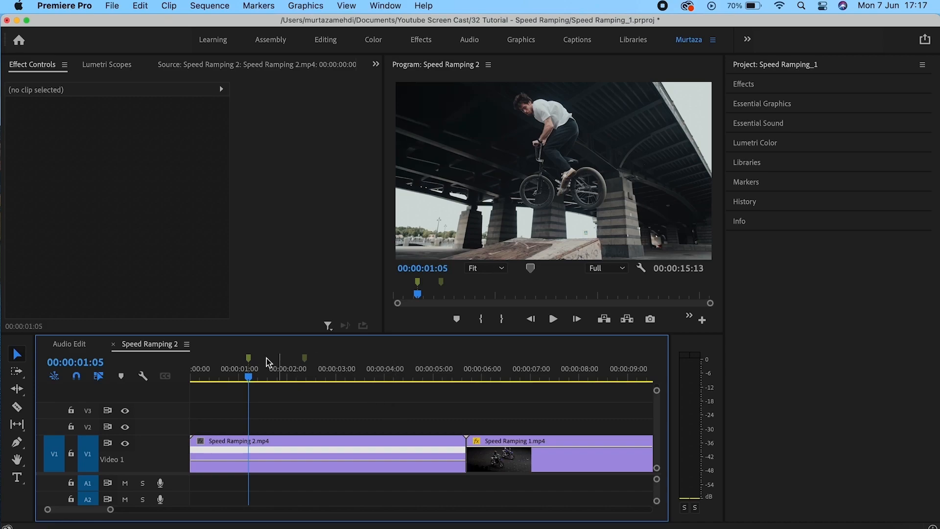
Export the source frame as a JPEG named 'Speed Ramping'.
double_click(422, 443)
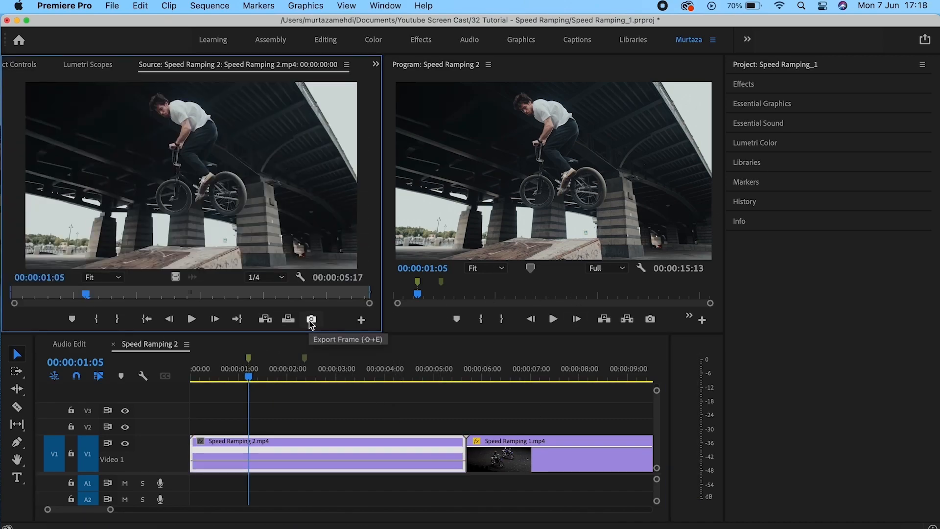
click(650, 319)
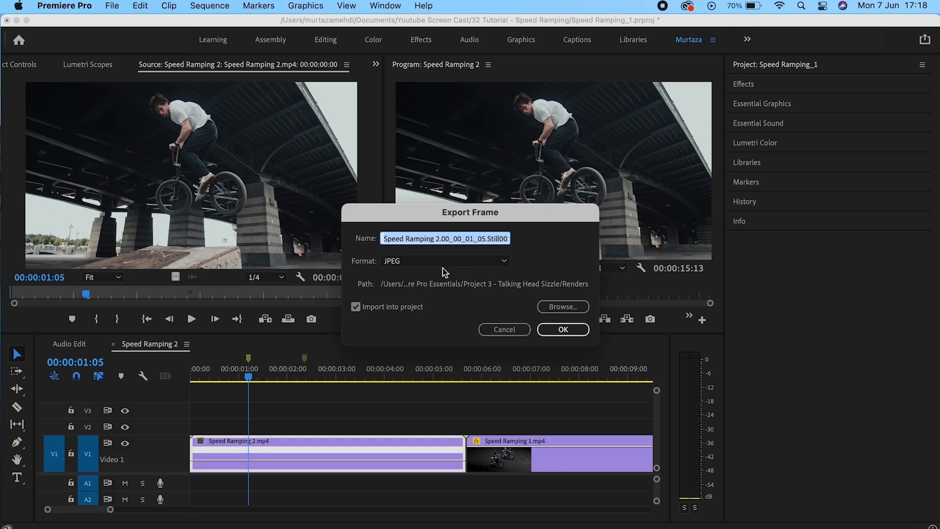
click(450, 240)
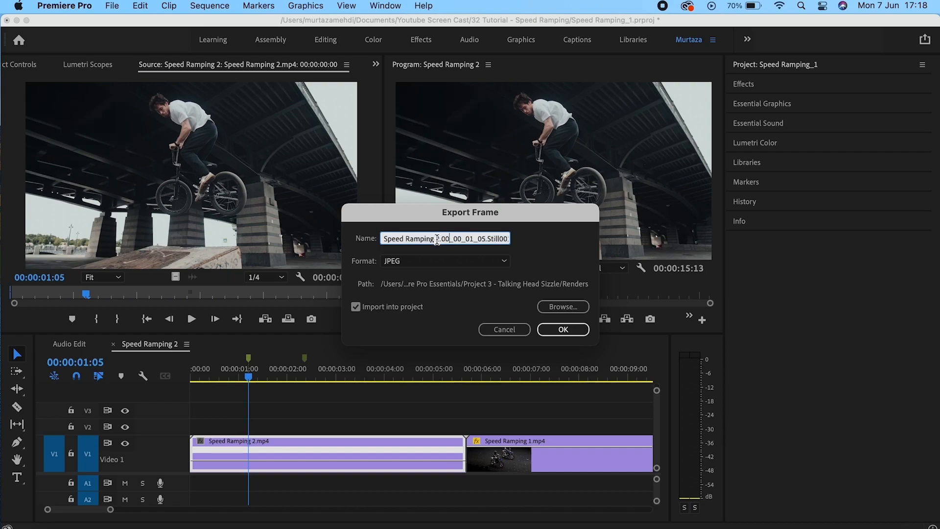
drag(436, 240, 521, 239)
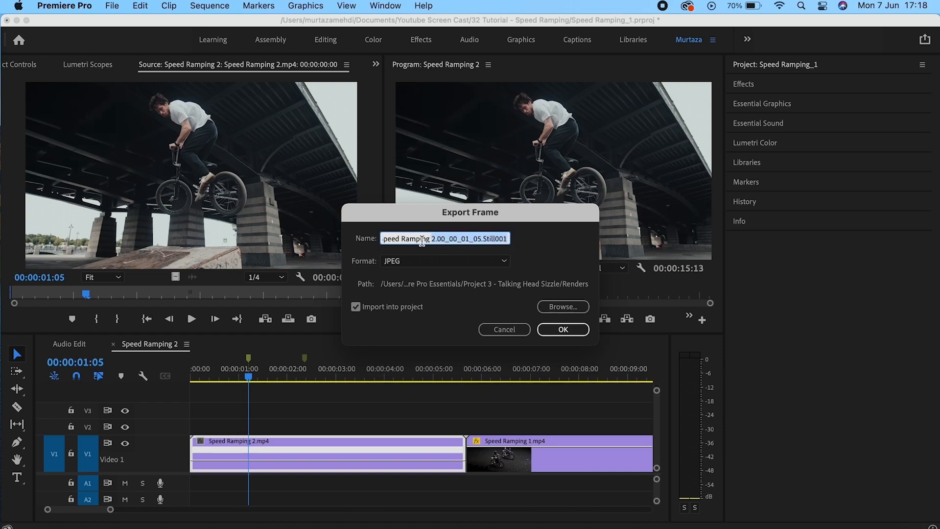
key(BackSpace)
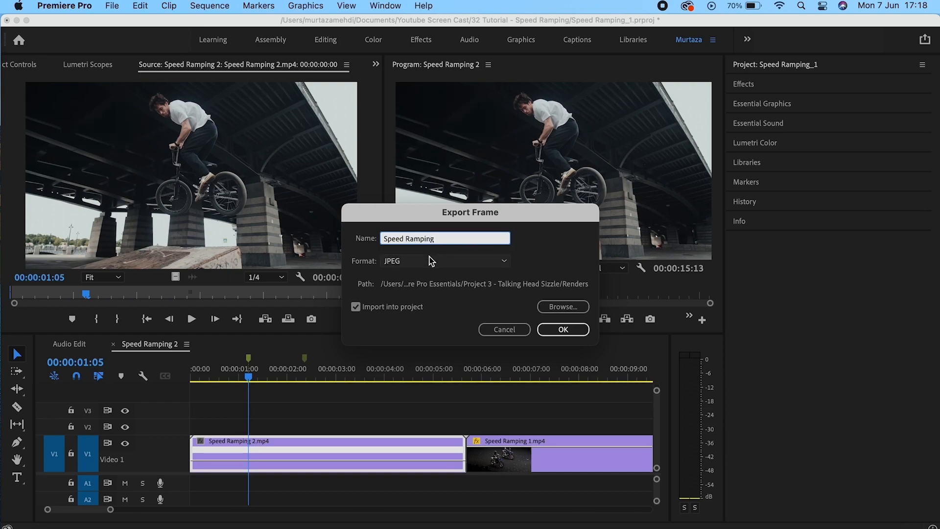
click(429, 260)
click(429, 257)
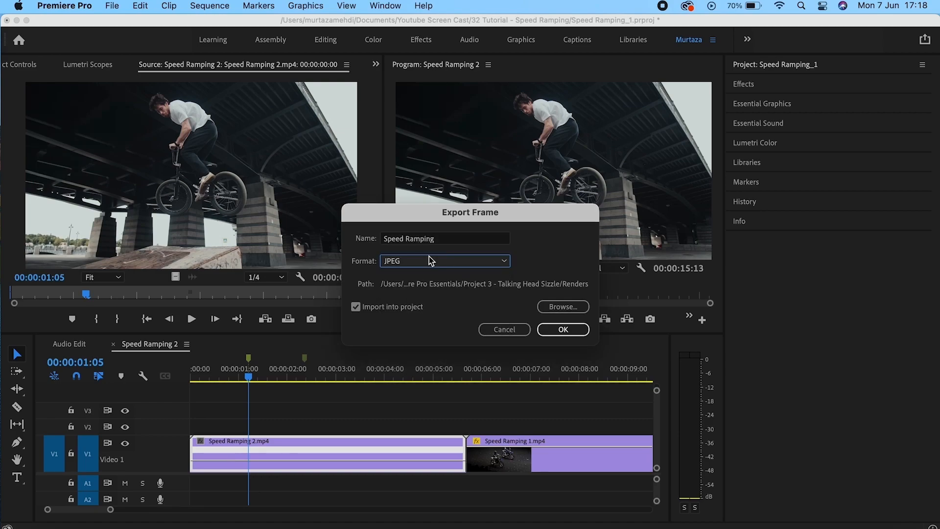
Save the still to Youtube Screen Cast, imported into the project, and select it in the bin.
click(564, 304)
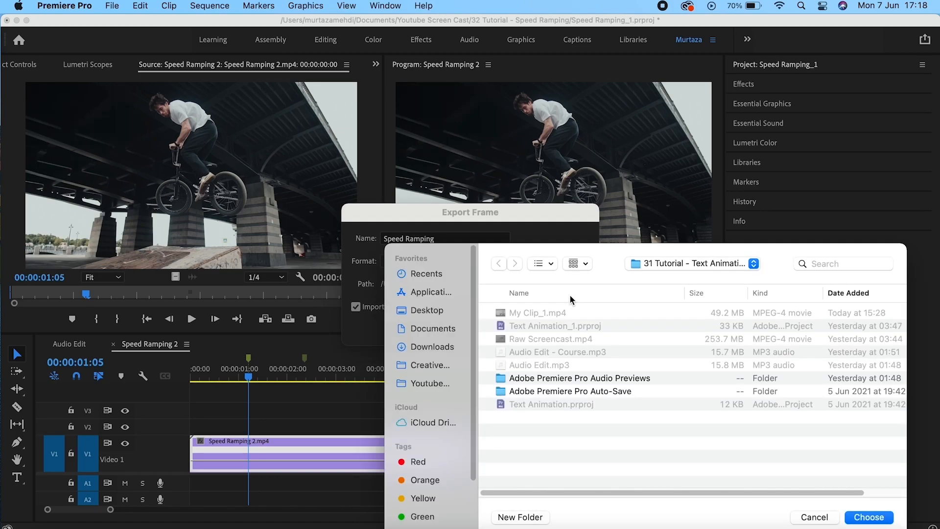
click(437, 380)
click(869, 517)
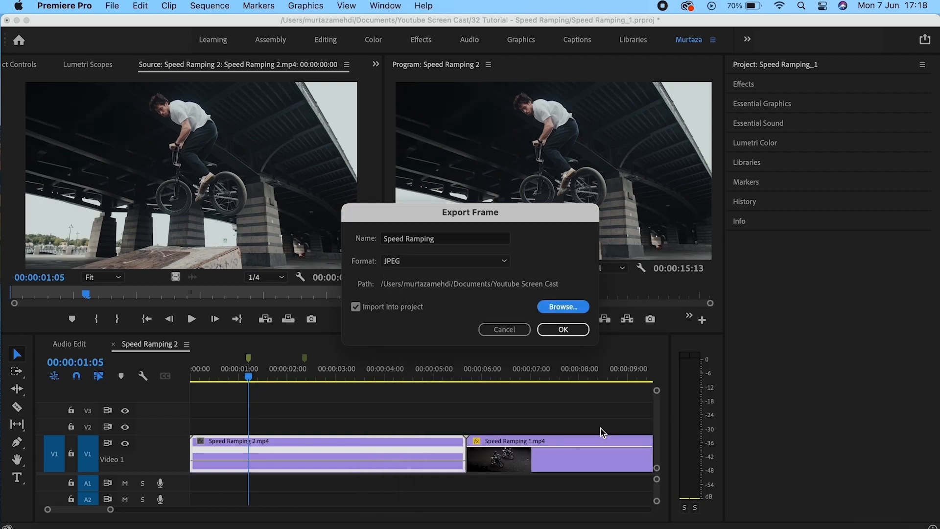
click(371, 308)
click(371, 308)
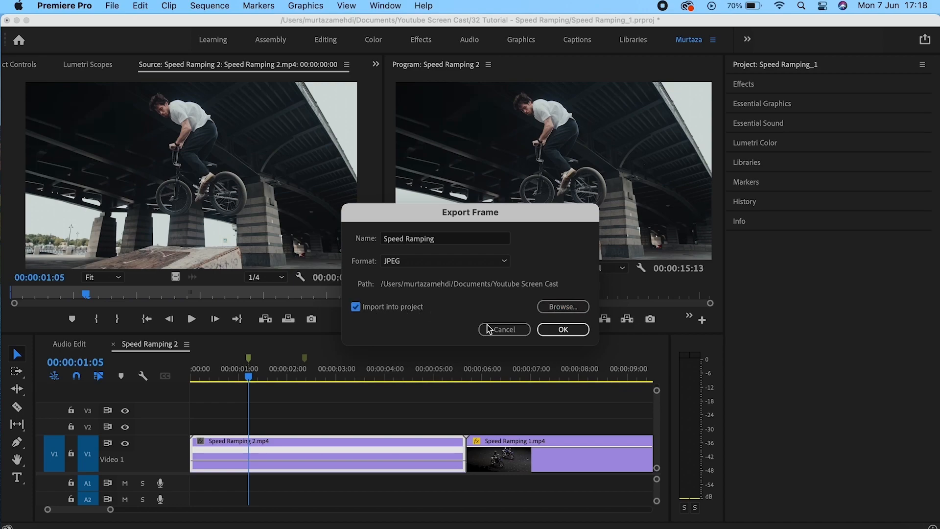
click(572, 332)
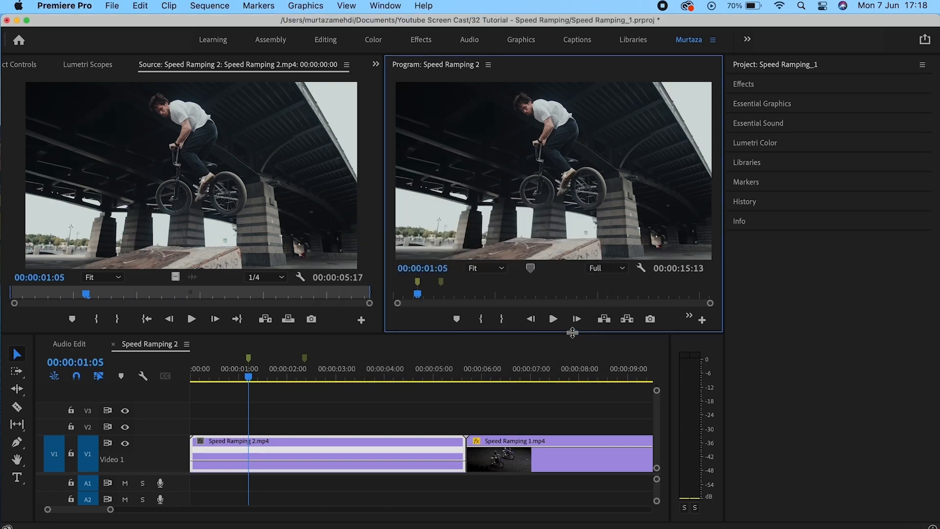
click(775, 64)
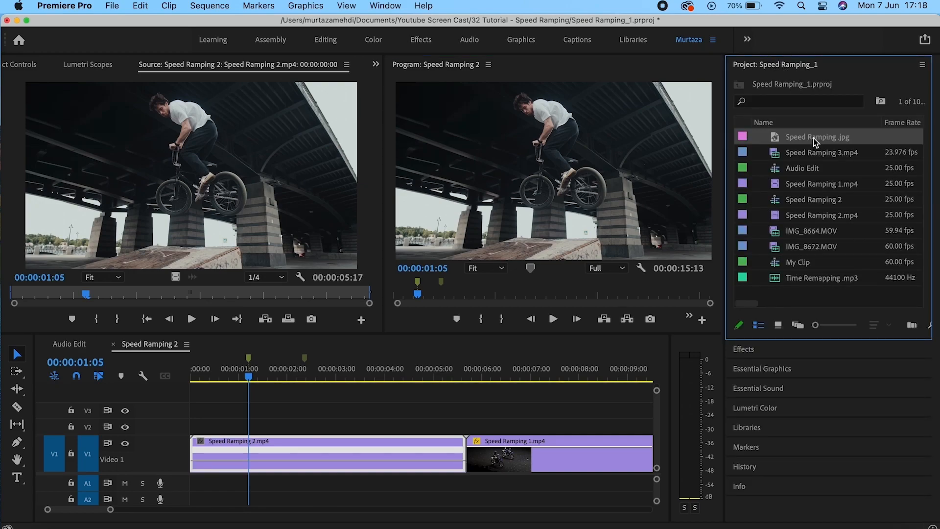
click(813, 138)
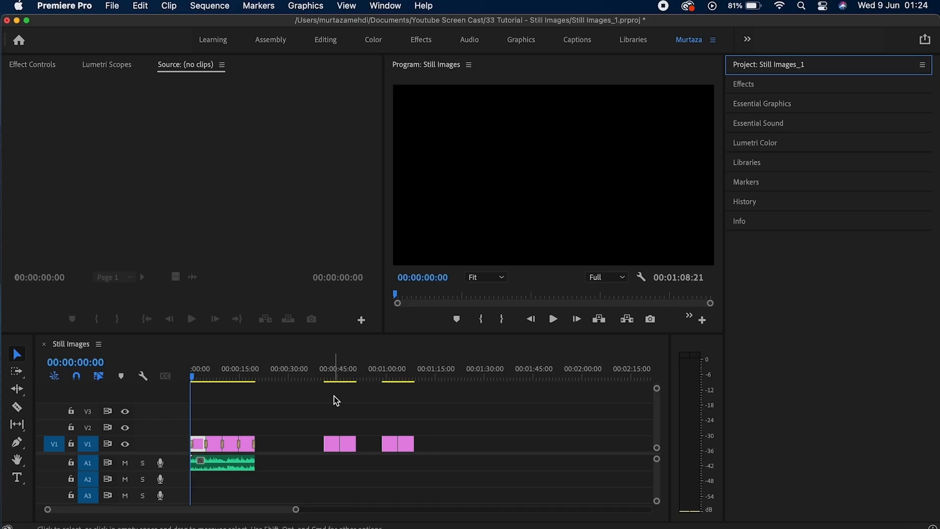
Play the slideshow, jump to Flower 2.jpg at 00:00:58:21, and view its Effect Controls.
key(space)
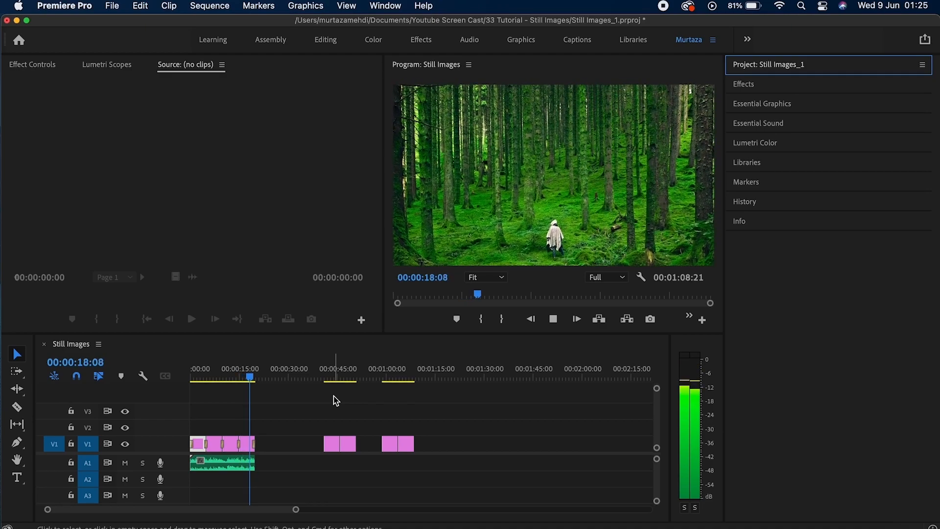
key(space)
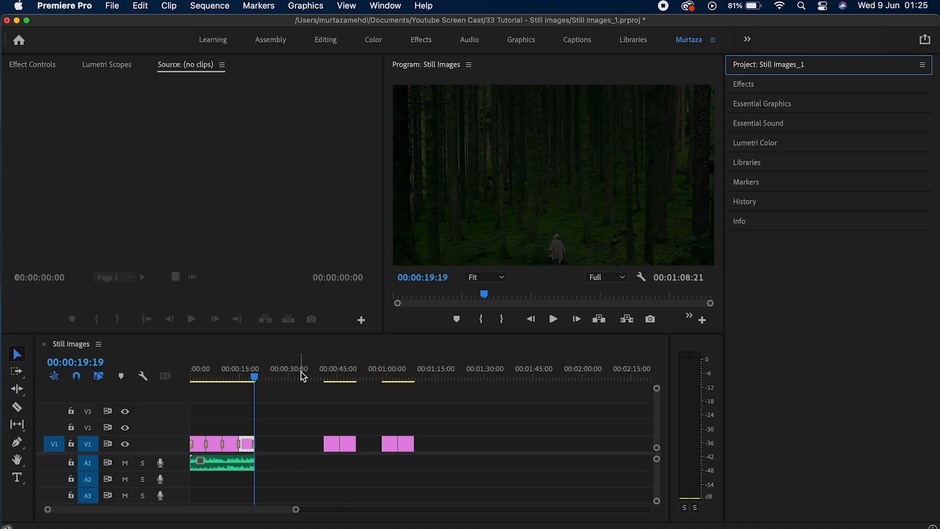
drag(302, 378, 401, 365)
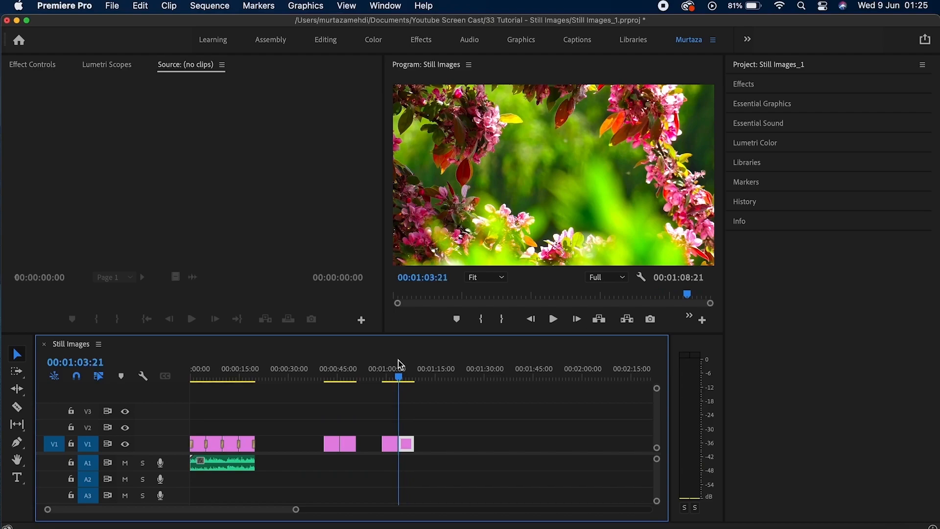
key(Up)
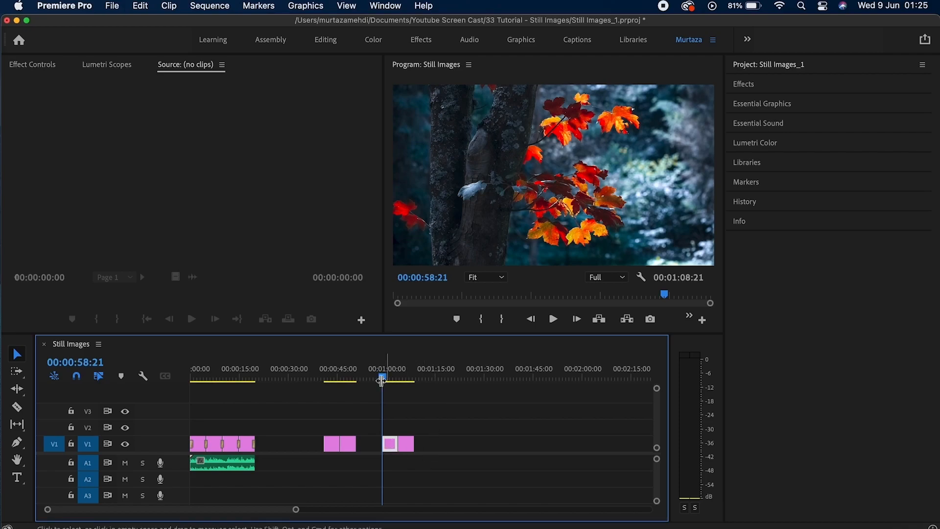
click(42, 64)
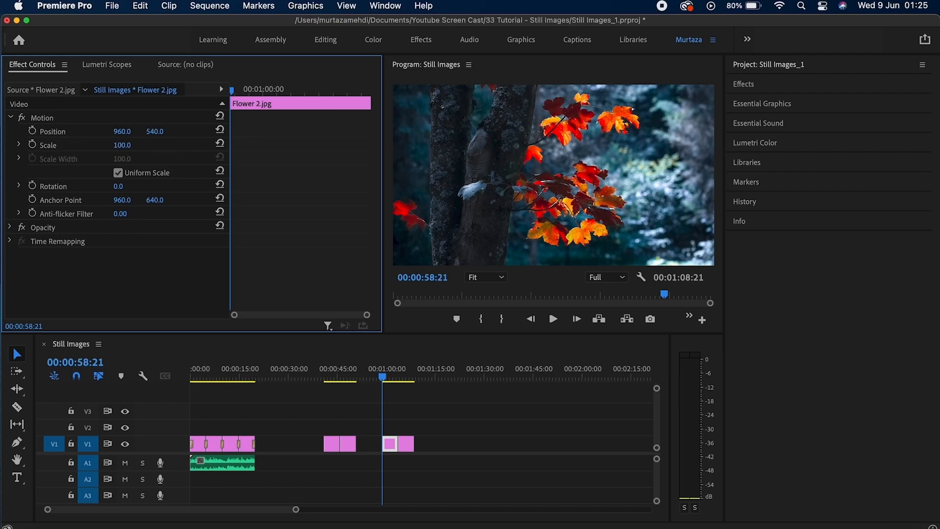
Start Flower 2.jpg at 127% scale and Position X 1217, with Position and Scale keyframing enabled.
mouse_move(122, 145)
mouse_down()
mouse_move(147, 145)
mouse_move(131, 143)
mouse_up()
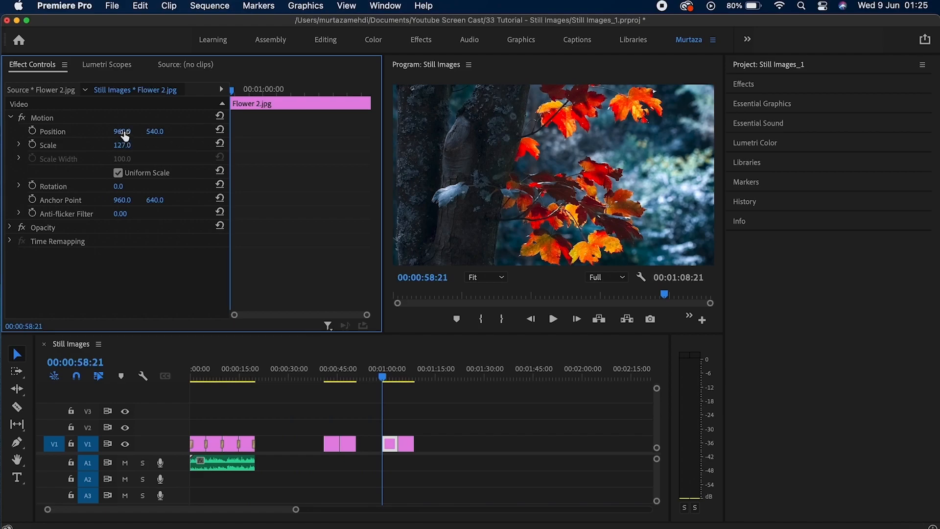
drag(123, 133, 250, 133)
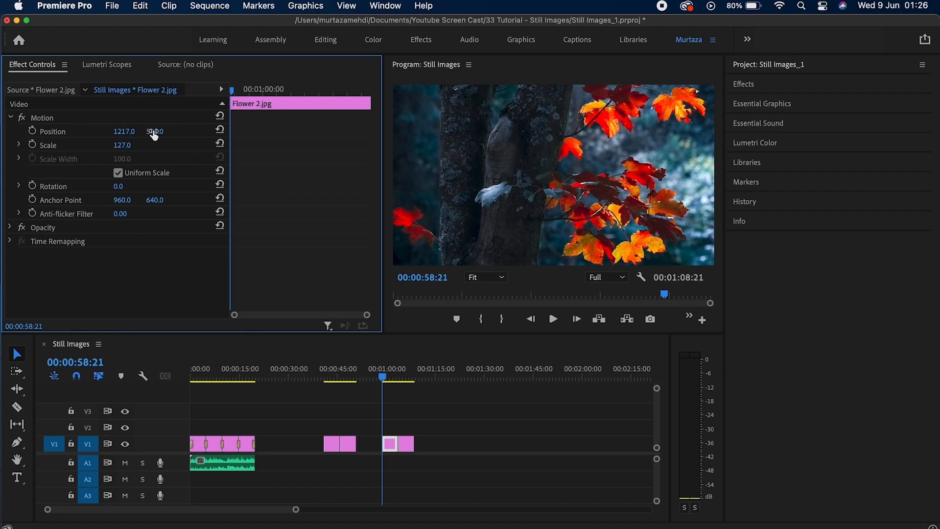
click(32, 131)
click(32, 144)
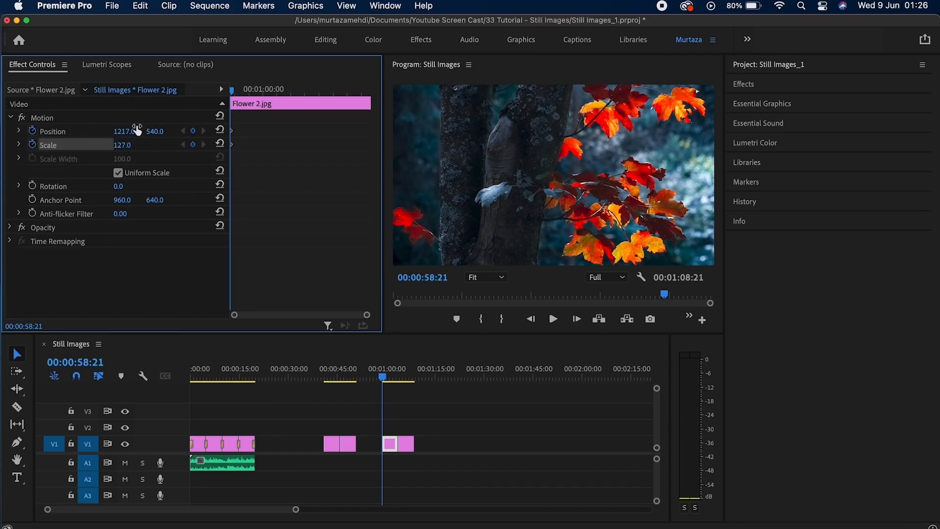
On Flower 2.jpg's last frame, keyframe Scale back toward 100 and recentre Position at 960.
key(Down)
key(Left)
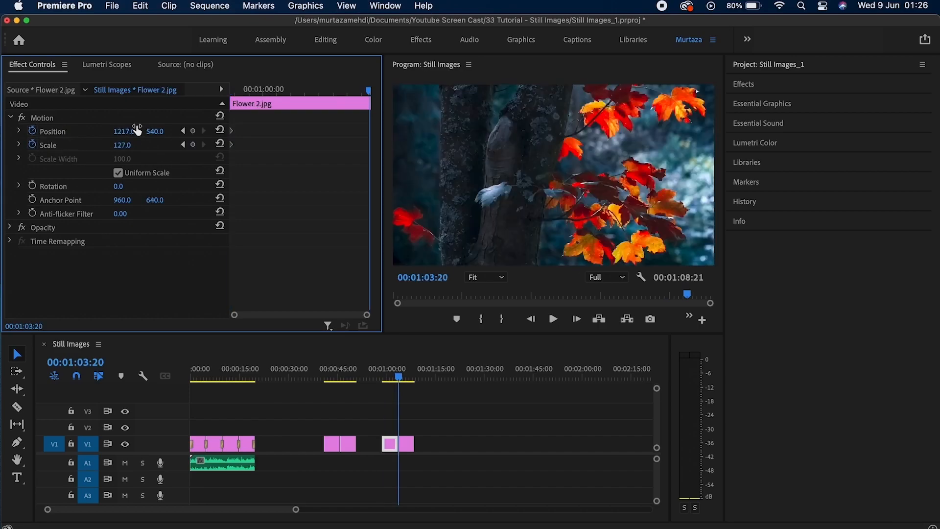
click(193, 131)
click(196, 142)
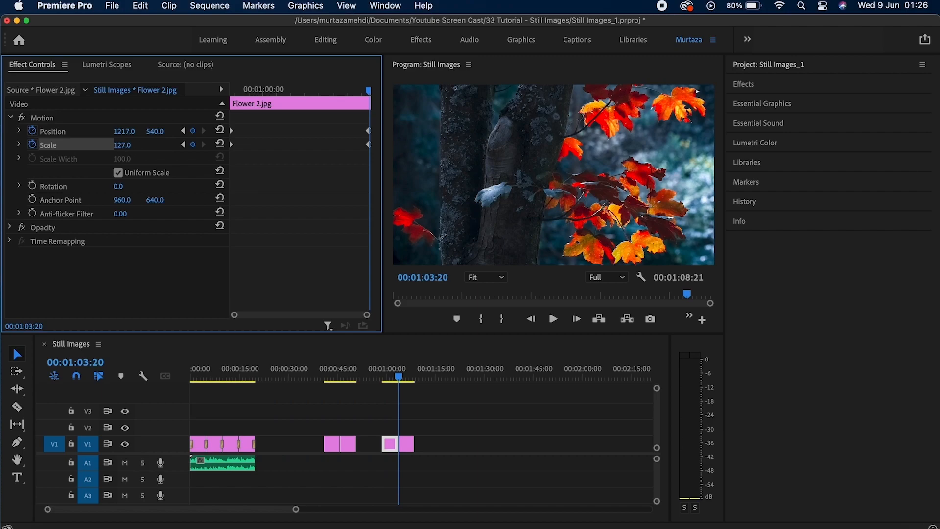
drag(122, 145, 112, 144)
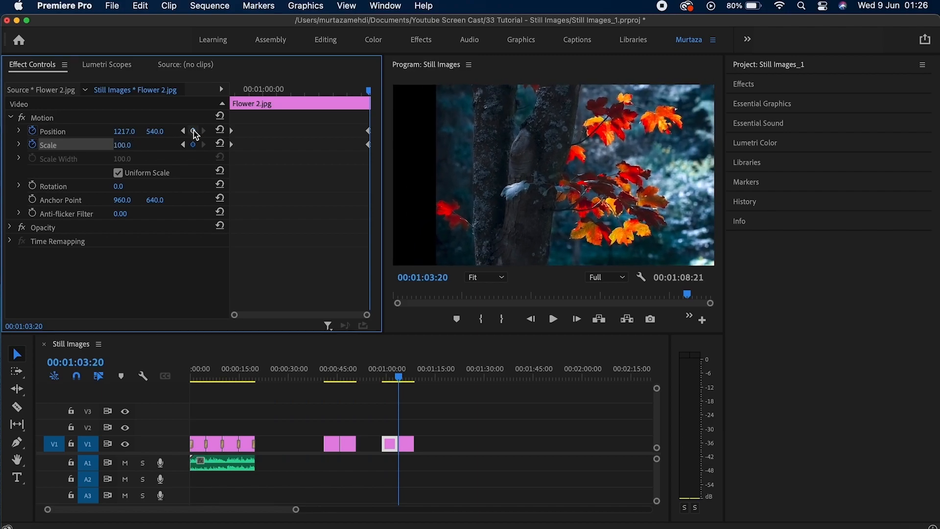
click(220, 130)
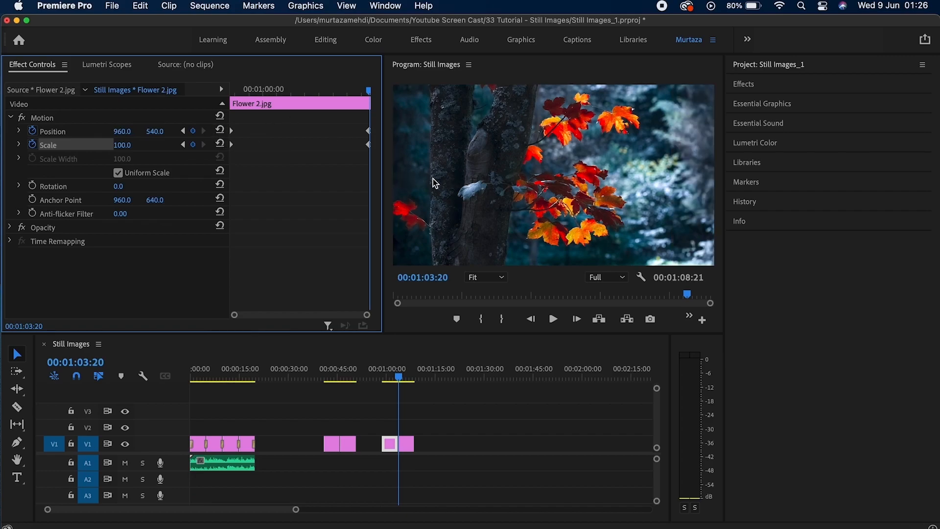
Preview the Flower 2.jpg zoom and pan, then move to the start of Flower.jpg.
key(Up)
key(space)
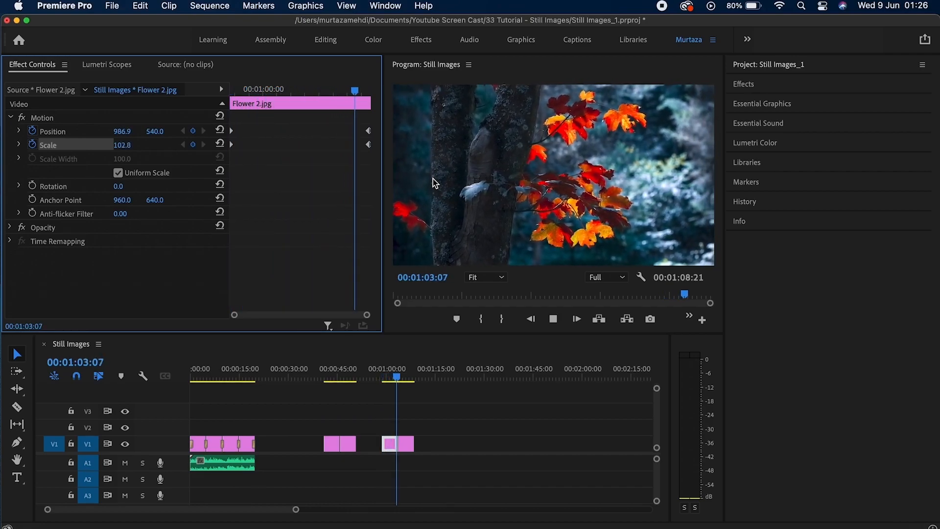
key(space)
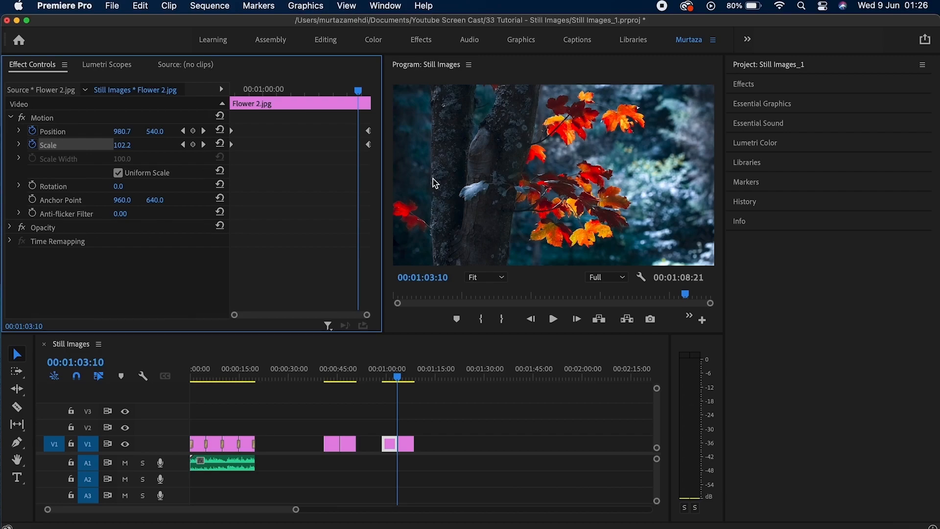
key(Down)
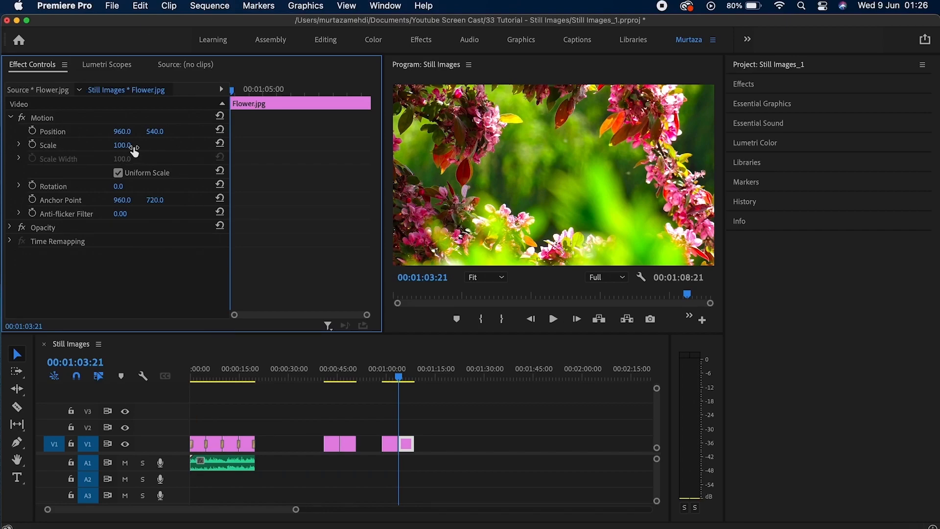
Start Flower.jpg enlarged to scale 115 and lowered to Position Y 830, with both stopwatches on.
drag(128, 145, 135, 146)
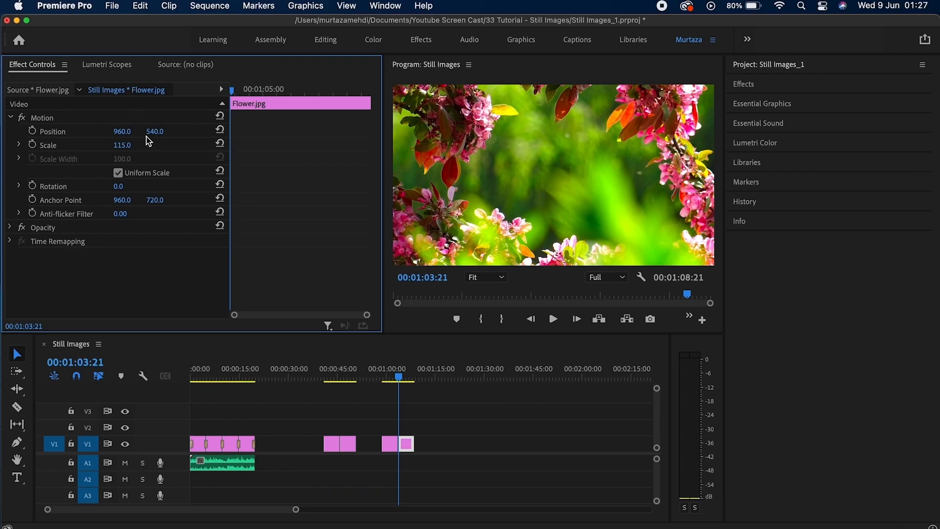
drag(154, 131, 297, 132)
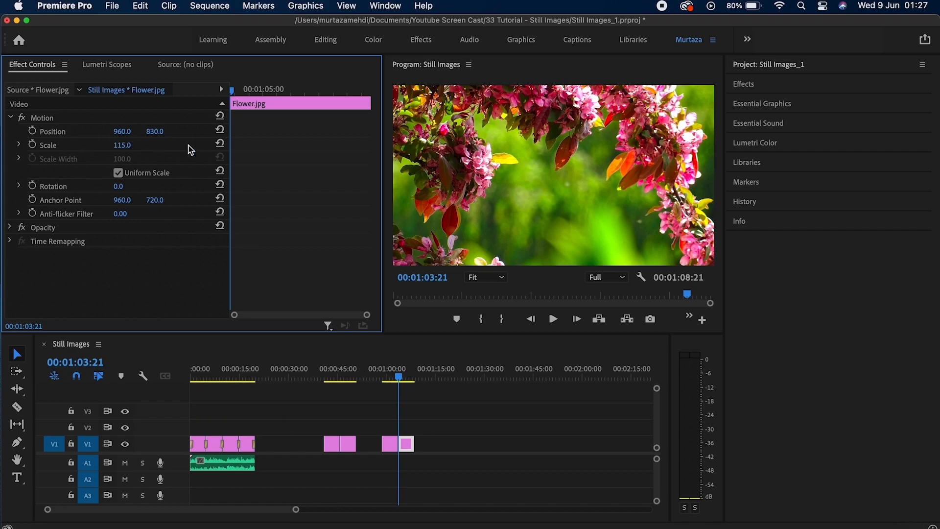
click(33, 132)
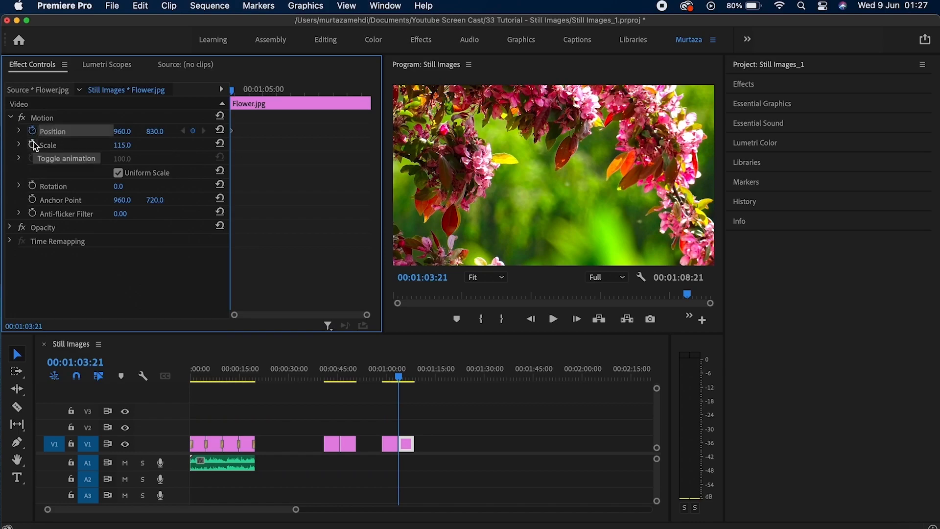
click(33, 145)
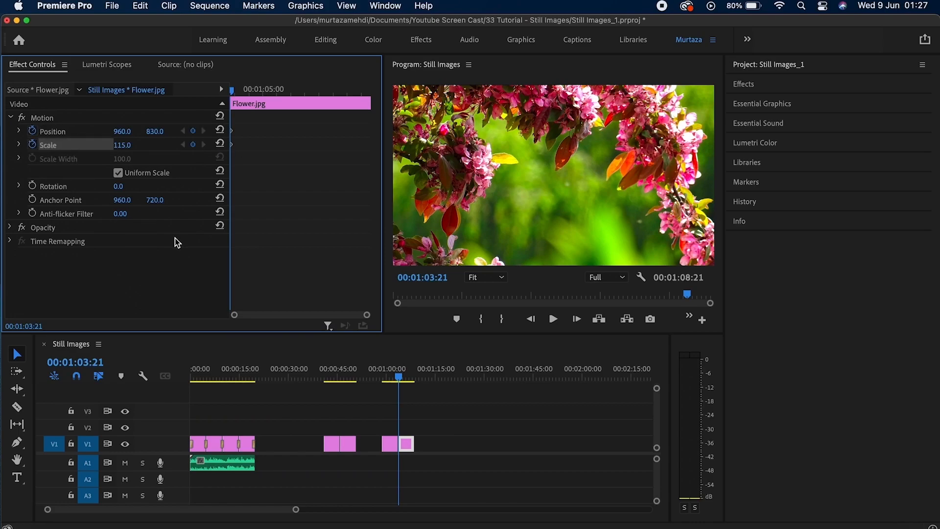
At Flower.jpg's last frame, keyframe Scale reset to 100 and Position recentred.
key(End)
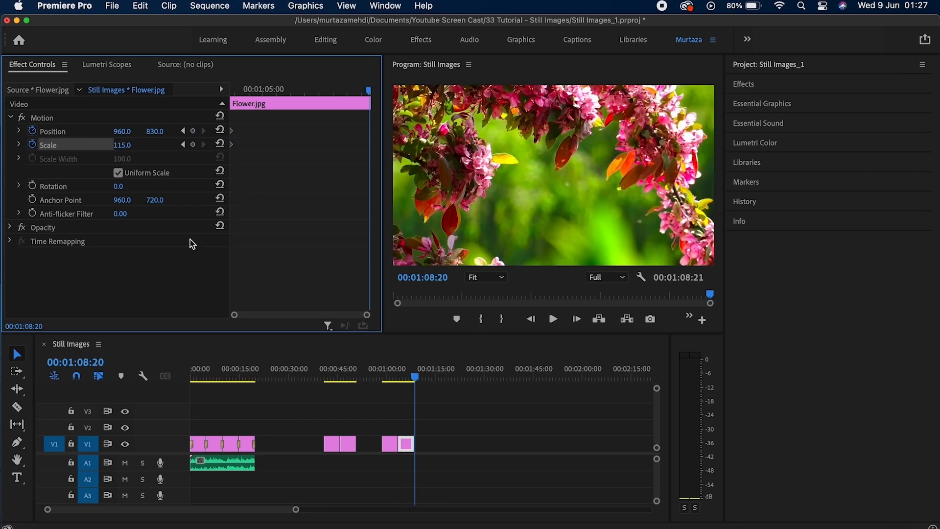
click(193, 131)
click(194, 145)
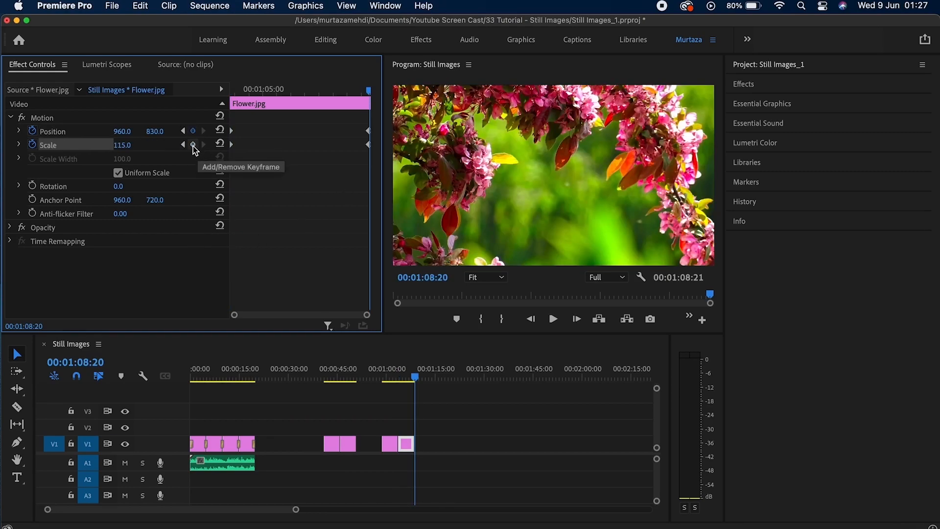
click(220, 144)
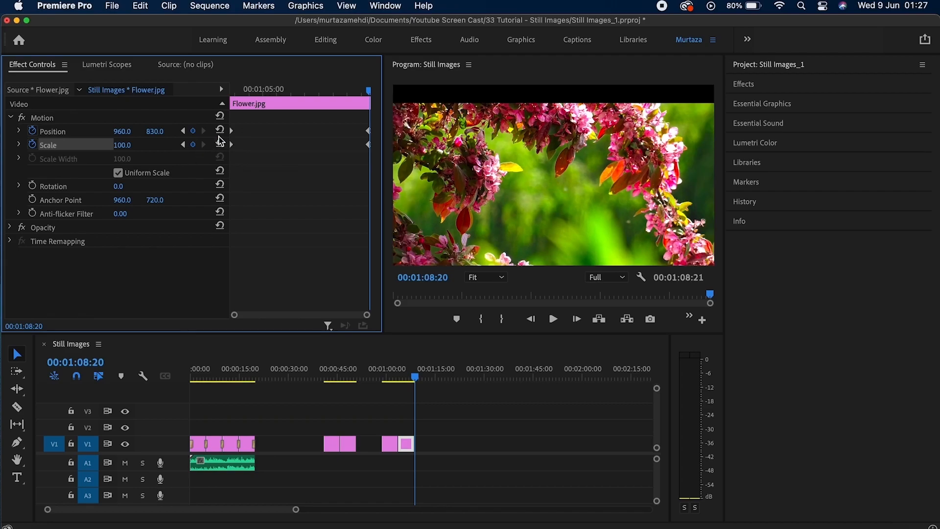
click(220, 131)
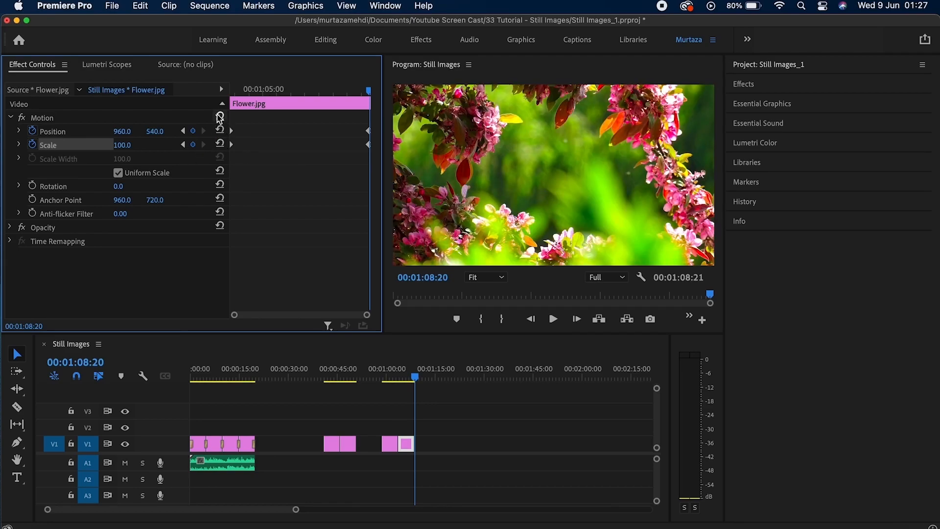
Play back both animated photos from the start of Flower 2.jpg.
key(Up)
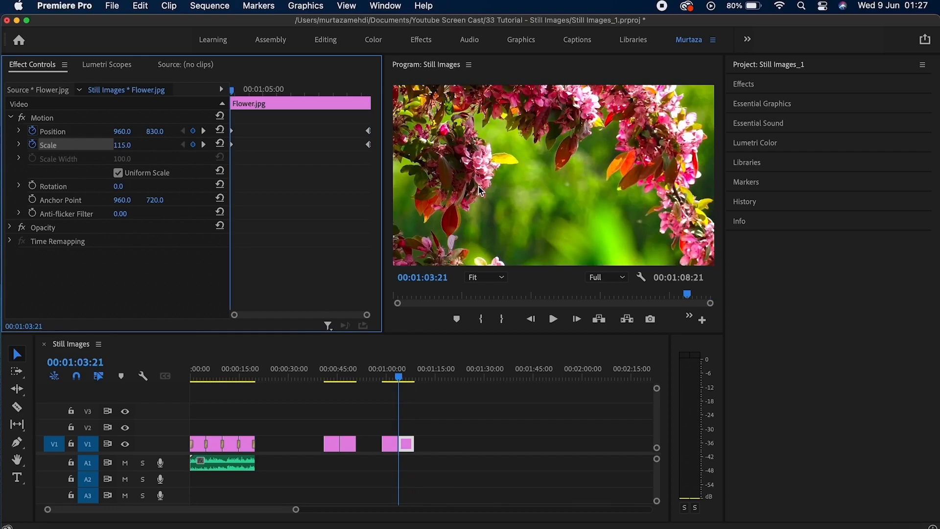
key(space)
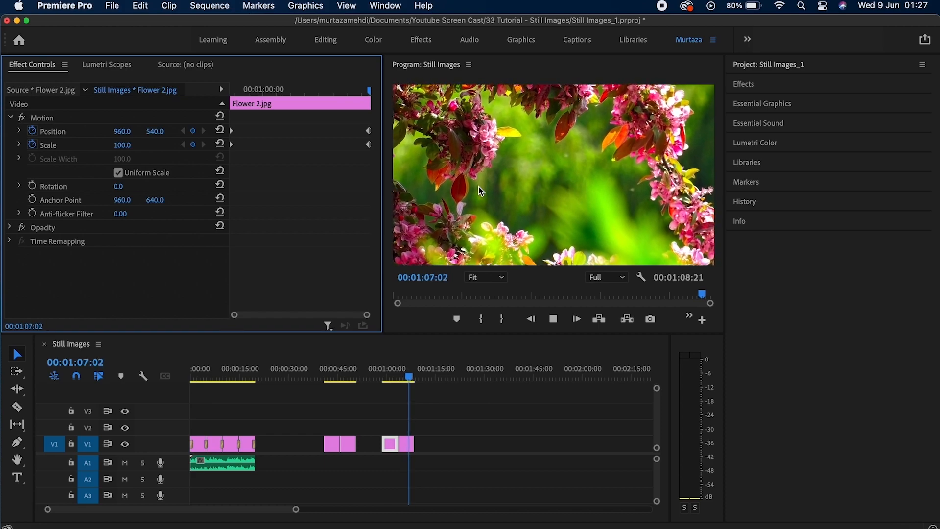
key(space)
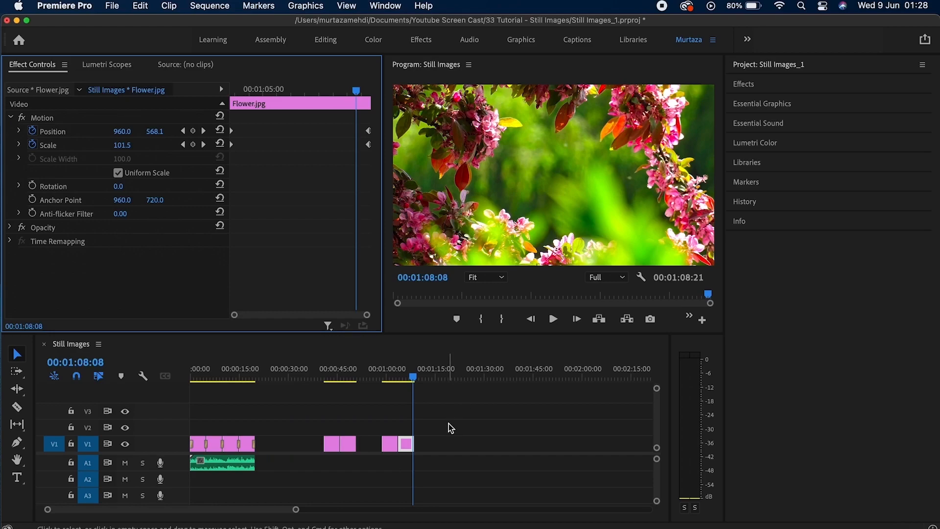
Apply default transitions to the last two V1 photos, preview them, and show the Project panel's media list.
drag(449, 425, 380, 463)
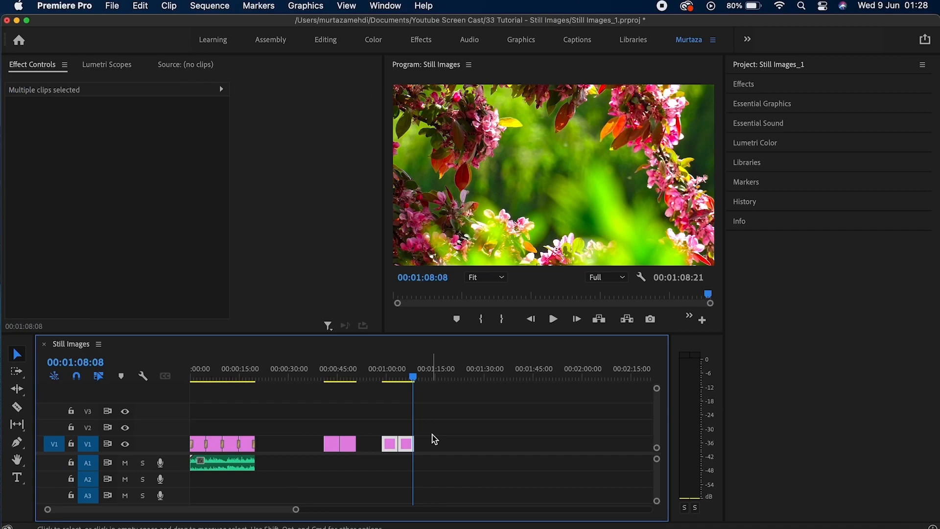
key(shift+d)
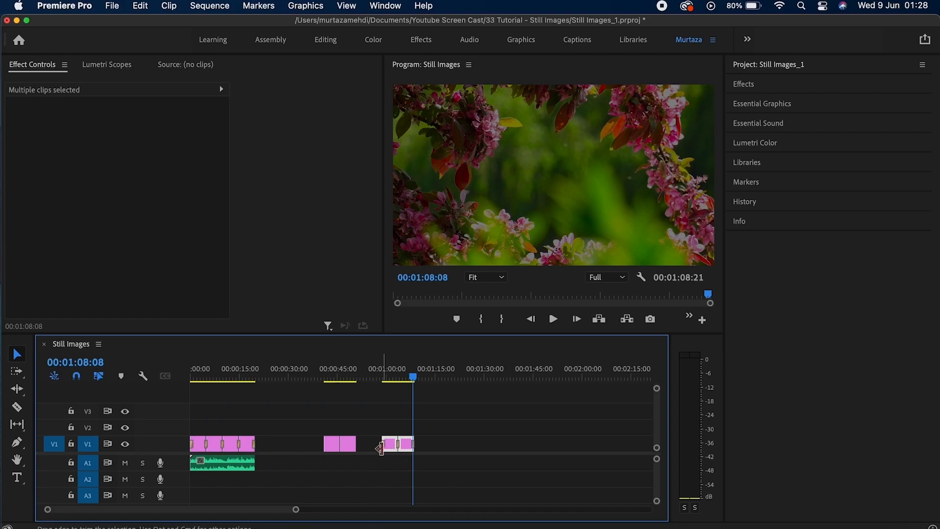
drag(414, 378, 388, 377)
key(Down)
key(Up)
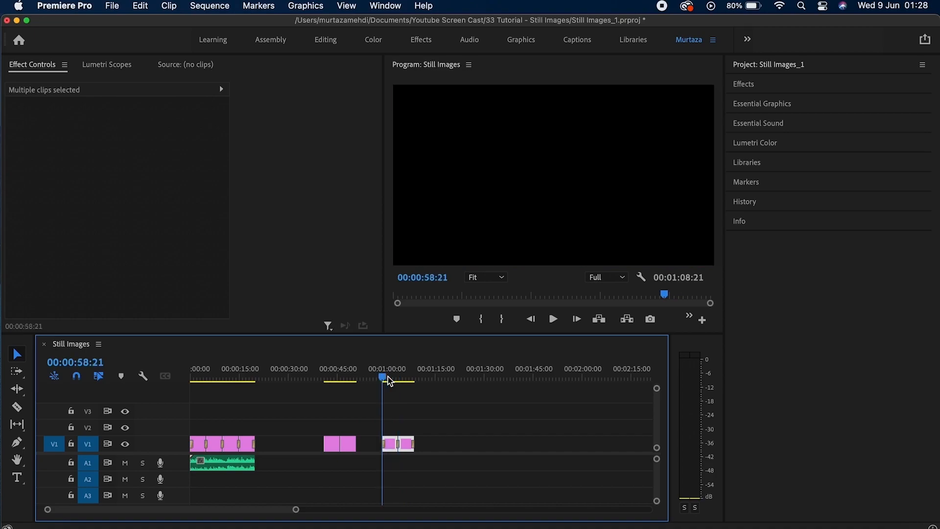
key(space)
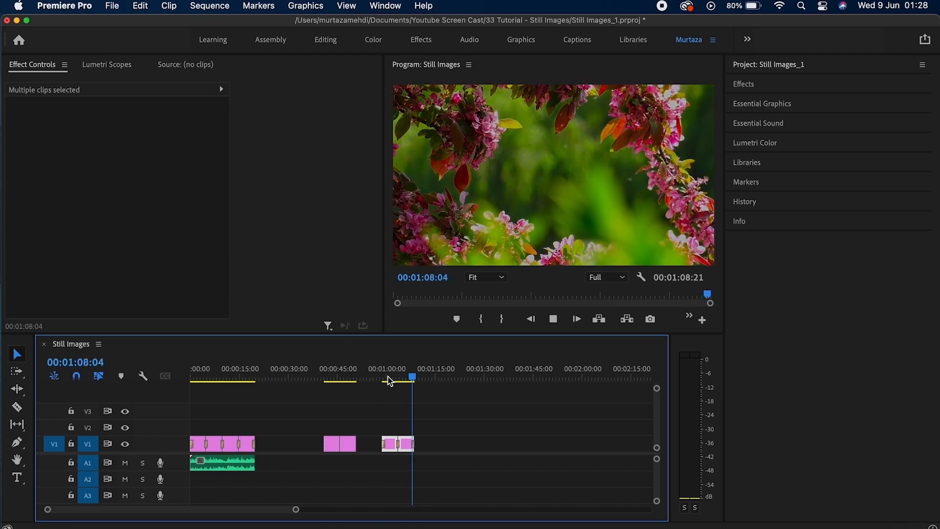
key(space)
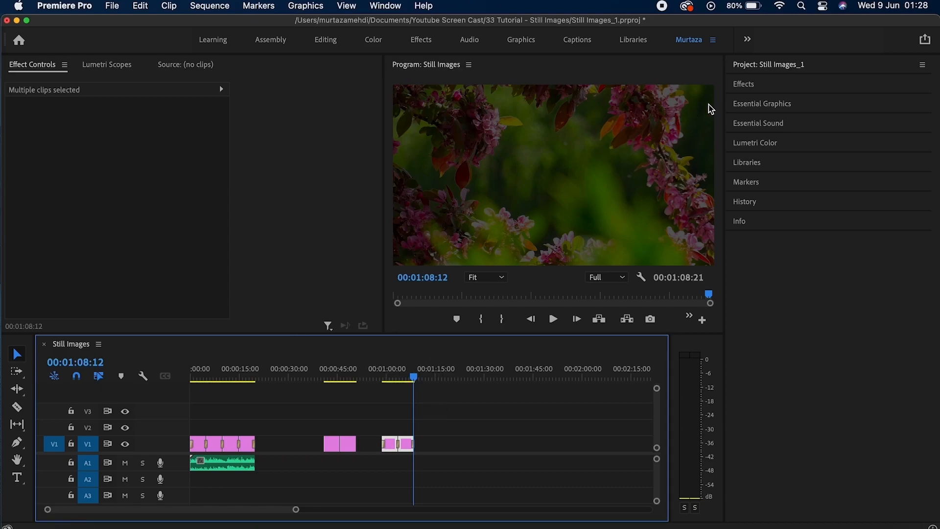
click(781, 67)
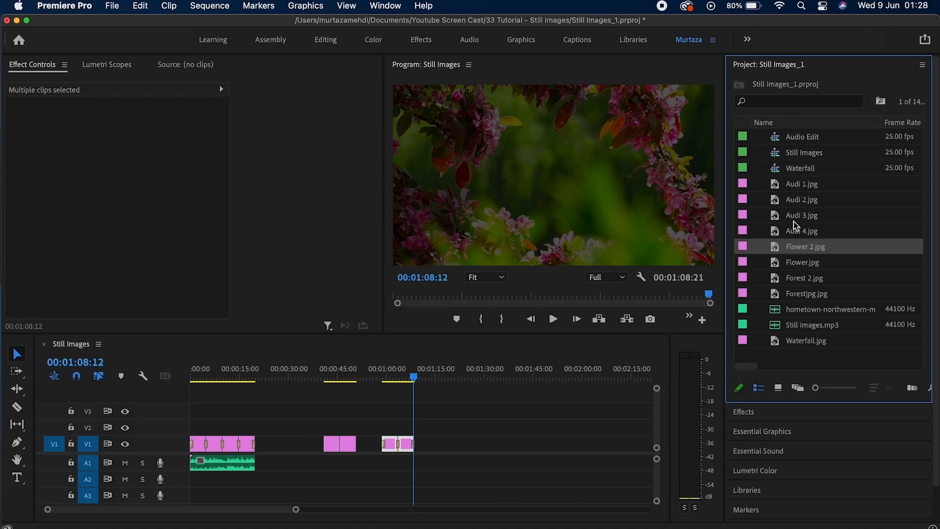
Place the hometown music on A1 and ripple-trim its tail to end at 00:01:08:21.
drag(813, 311, 385, 471)
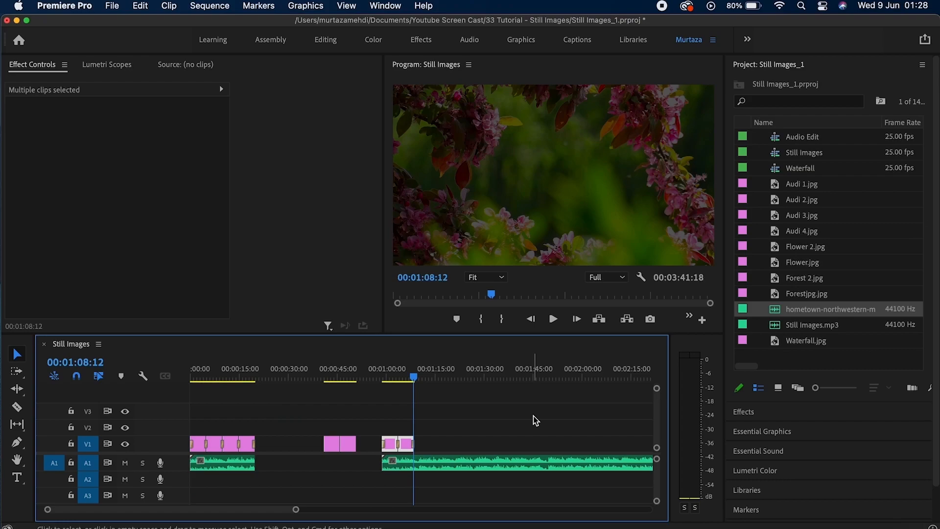
key(Up)
key(Down)
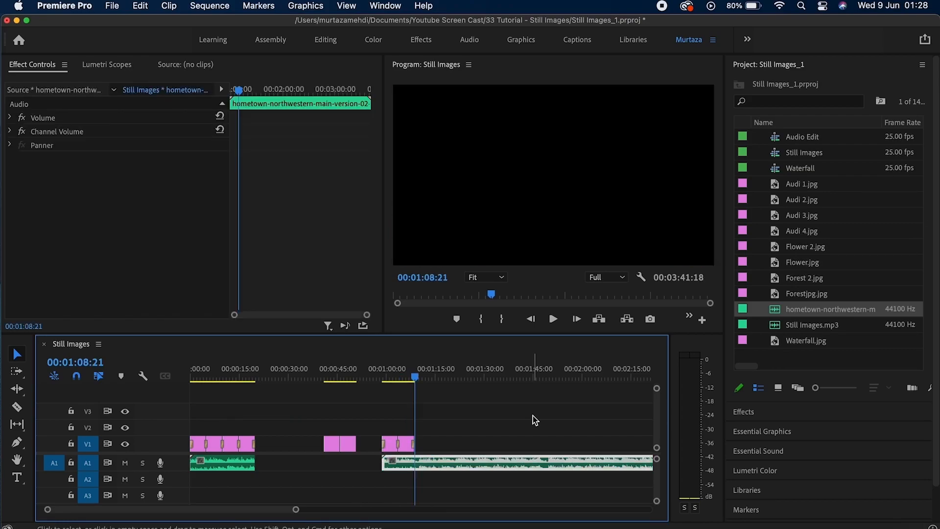
key(w)
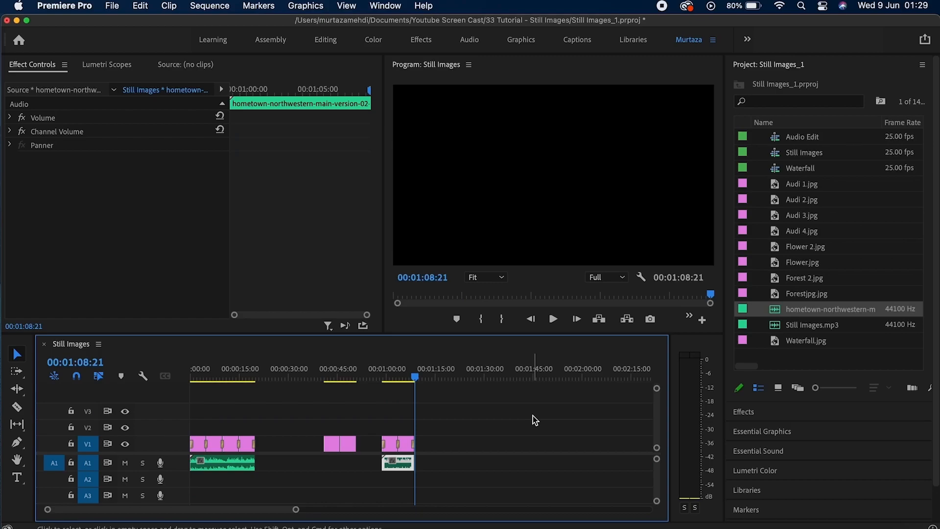
Play the last two photos with the music from the start of Flower 2.jpg.
key(Up)
key(Up)
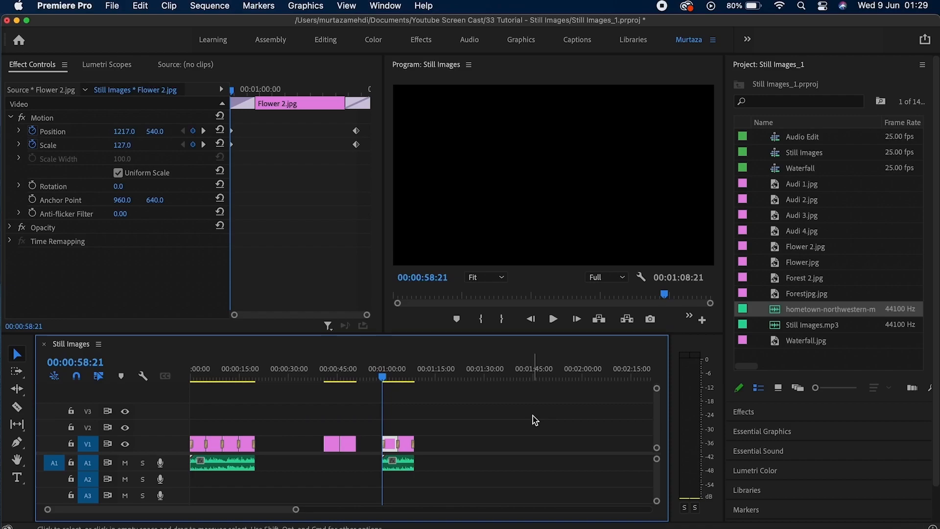
key(space)
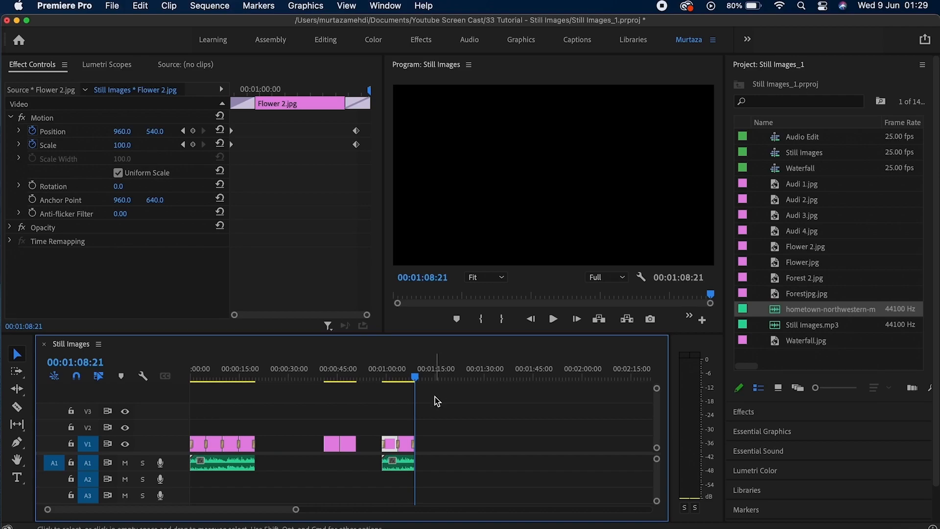
key(Up)
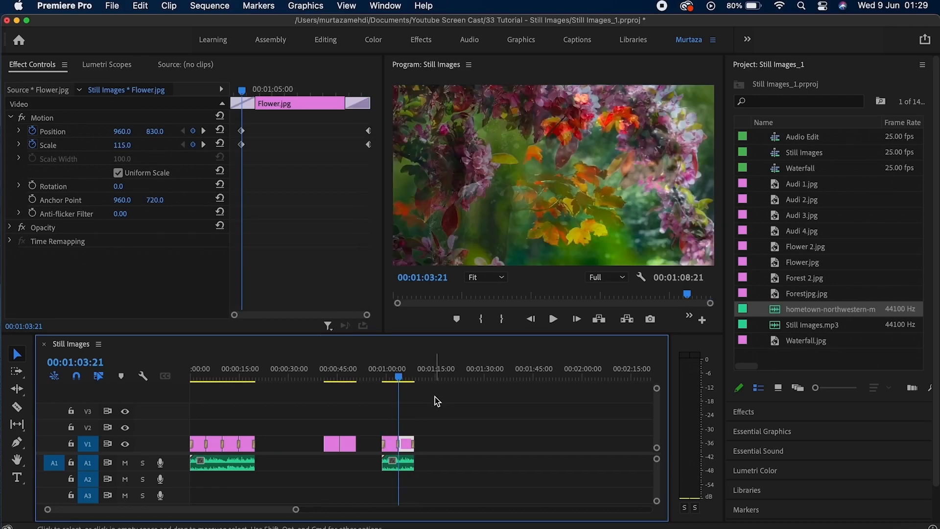
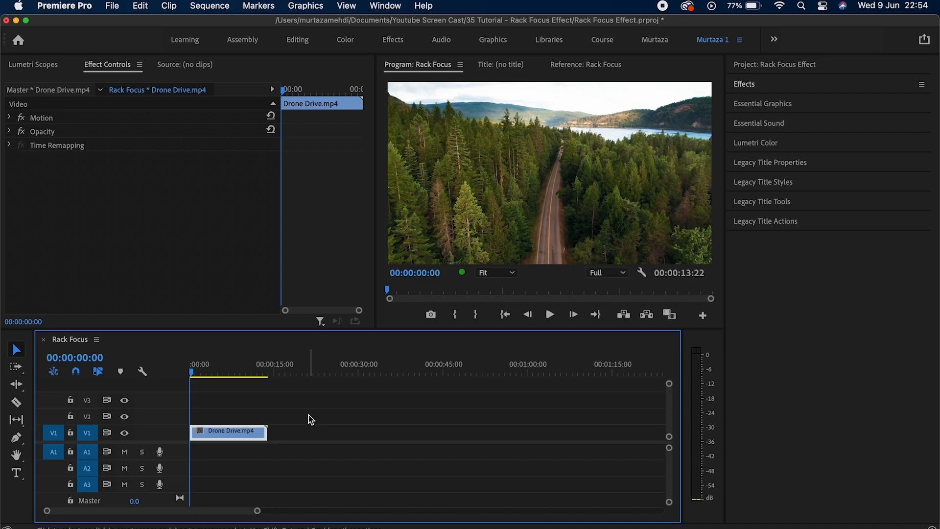
Preview the drone footage, find Gaussian Blur under Blur & Sharpen, and drag it onto Drone Drive.mp4.
key(space)
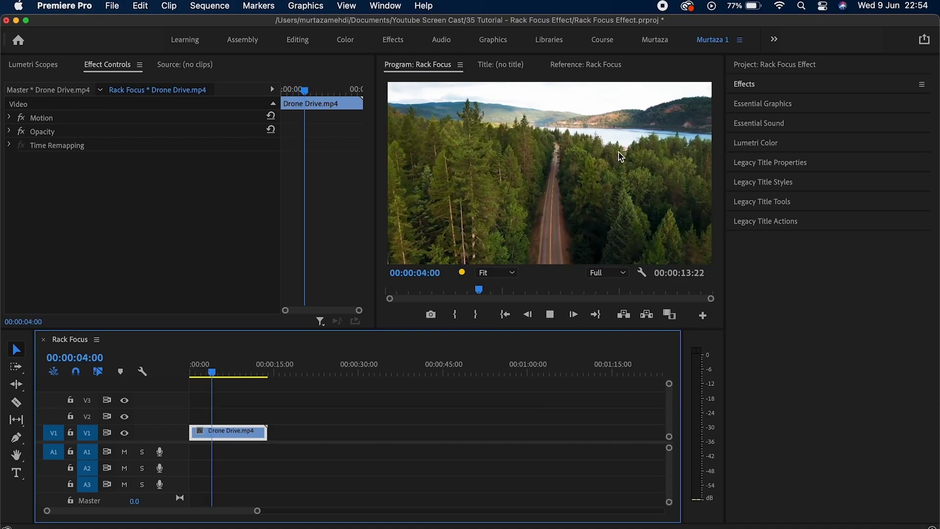
click(757, 86)
click(735, 170)
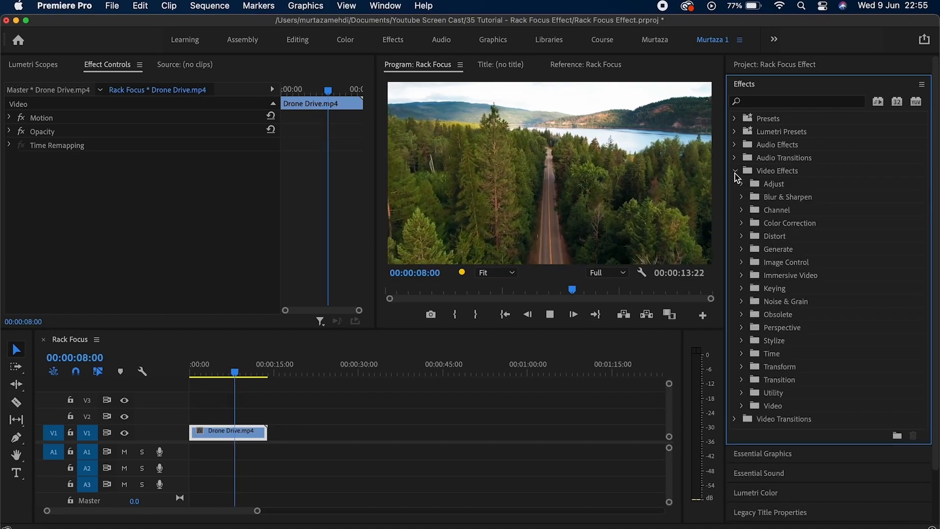
click(741, 197)
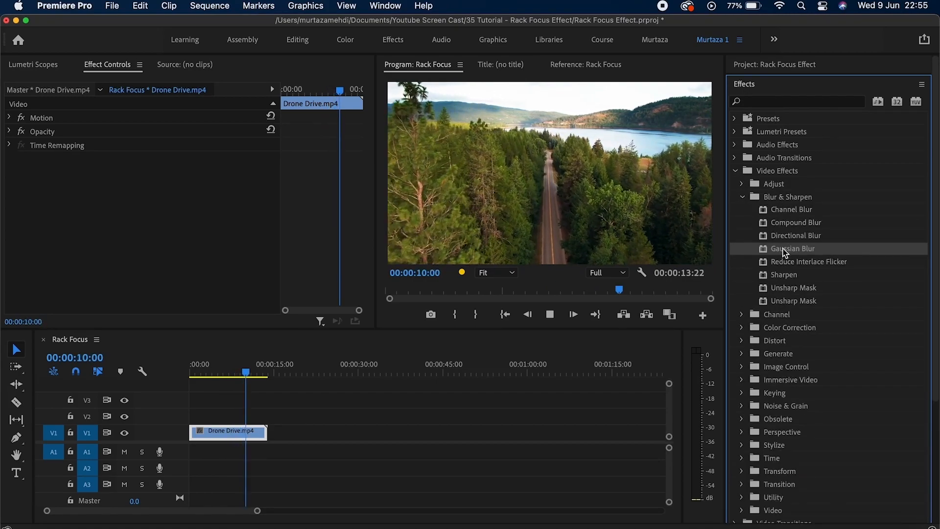
key(space)
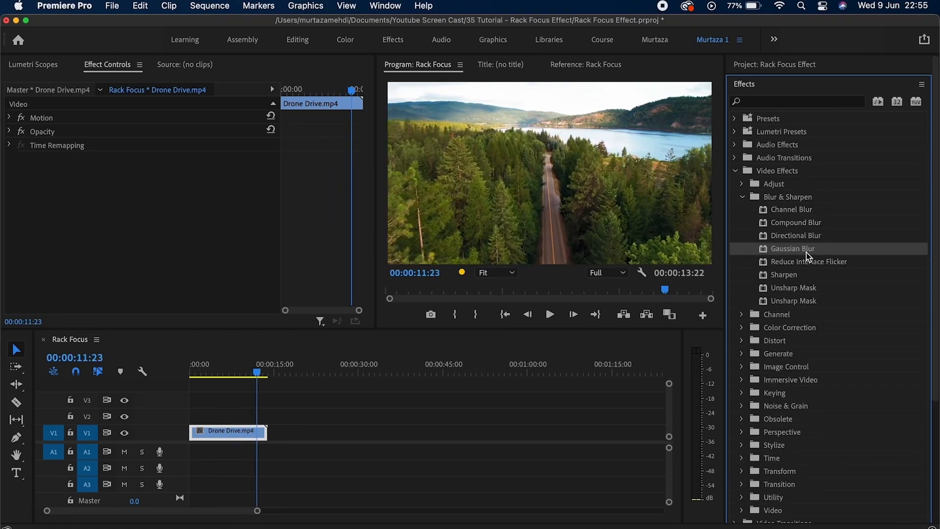
click(794, 101)
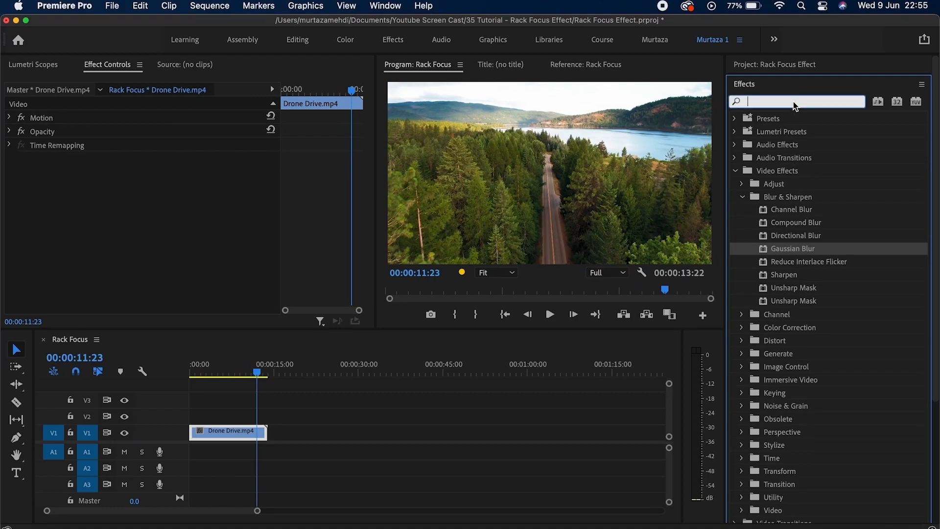
text(Gaussi)
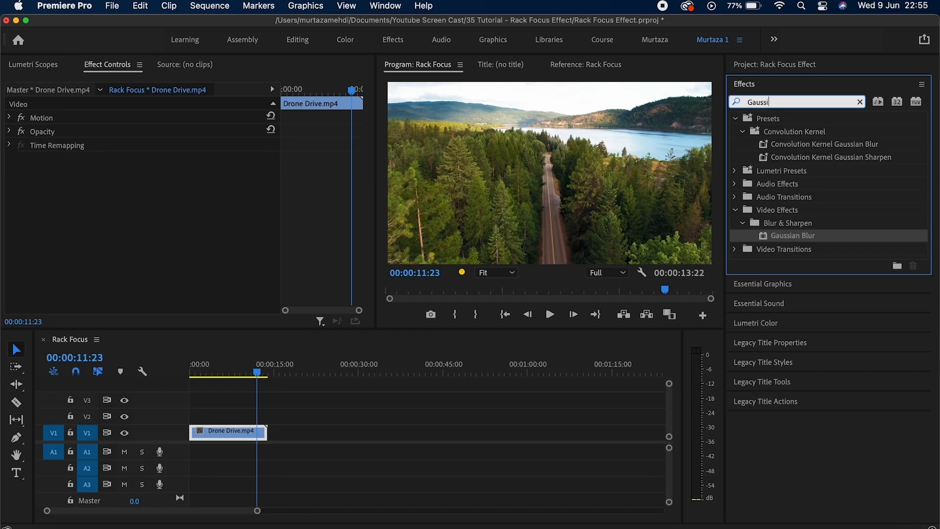
text(an)
drag(828, 241, 225, 436)
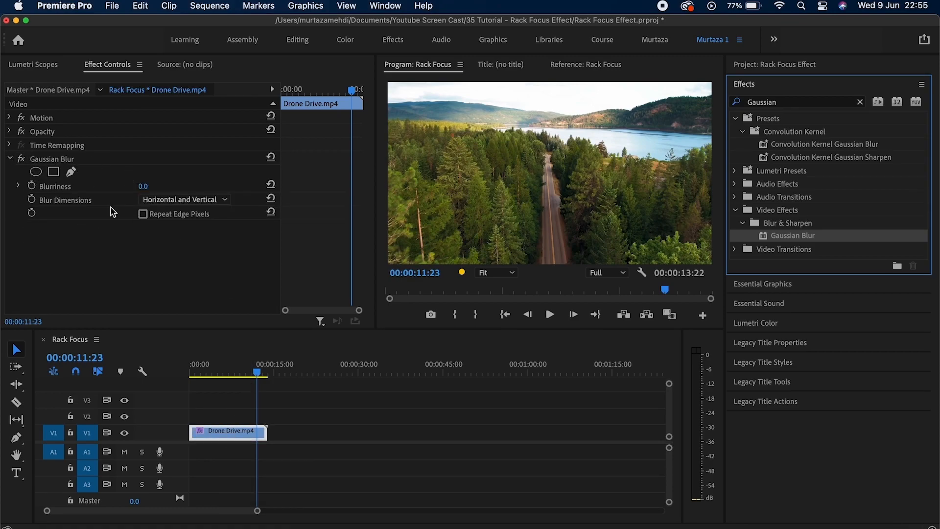
Reselect the Drone Drive clip and preview its first seconds from the sequence start.
click(212, 400)
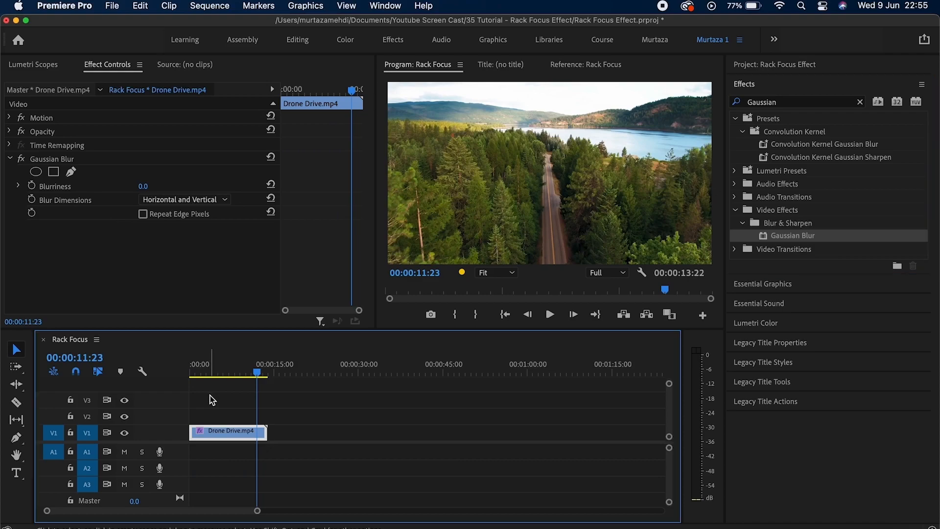
click(222, 432)
key(Home)
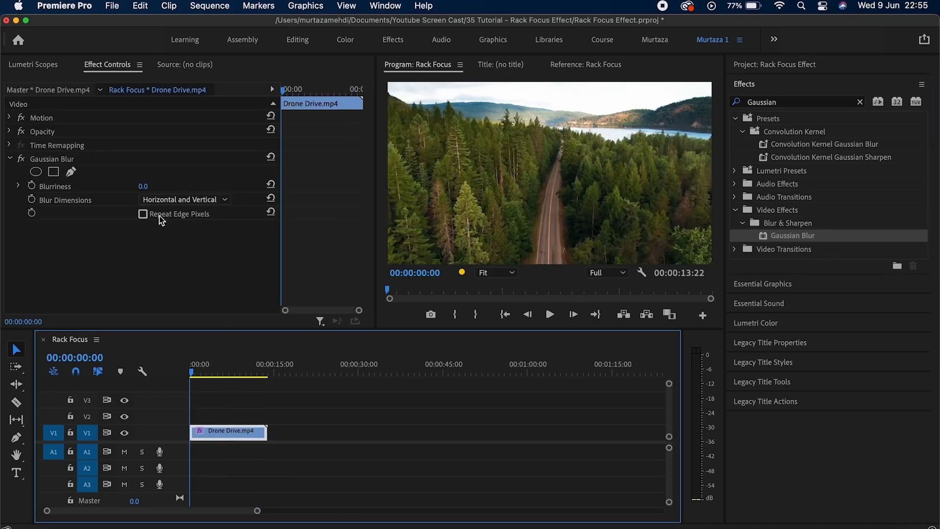
click(199, 376)
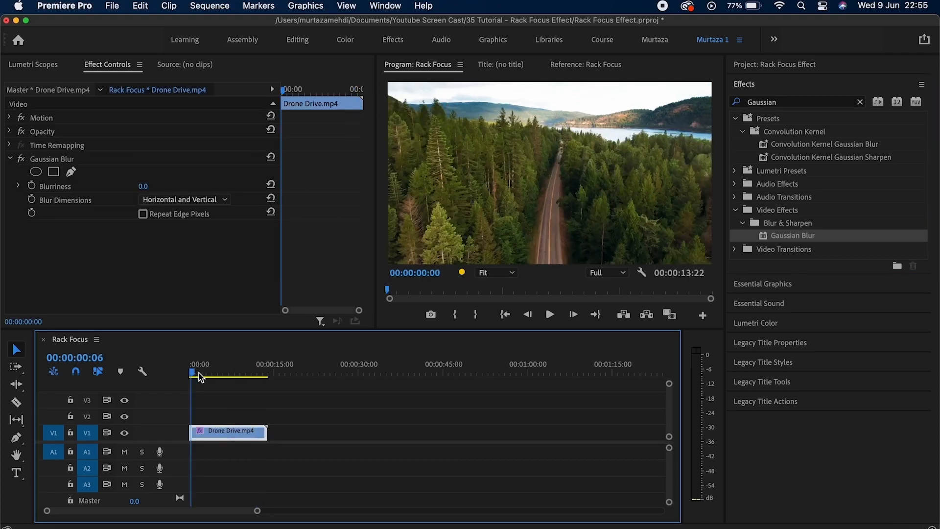
drag(199, 375, 155, 372)
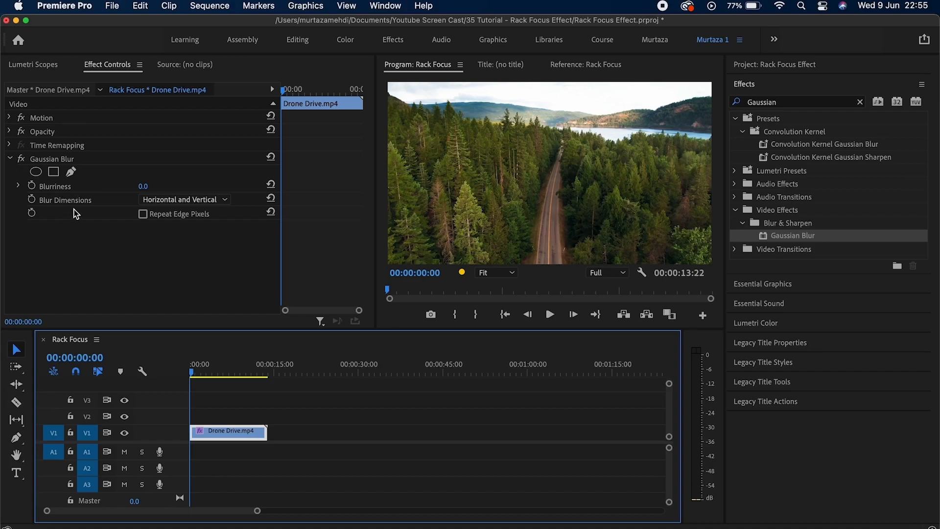
Set Gaussian Blur Blurriness to 100 and set its first keyframe at 00:00:00:00.
click(143, 186)
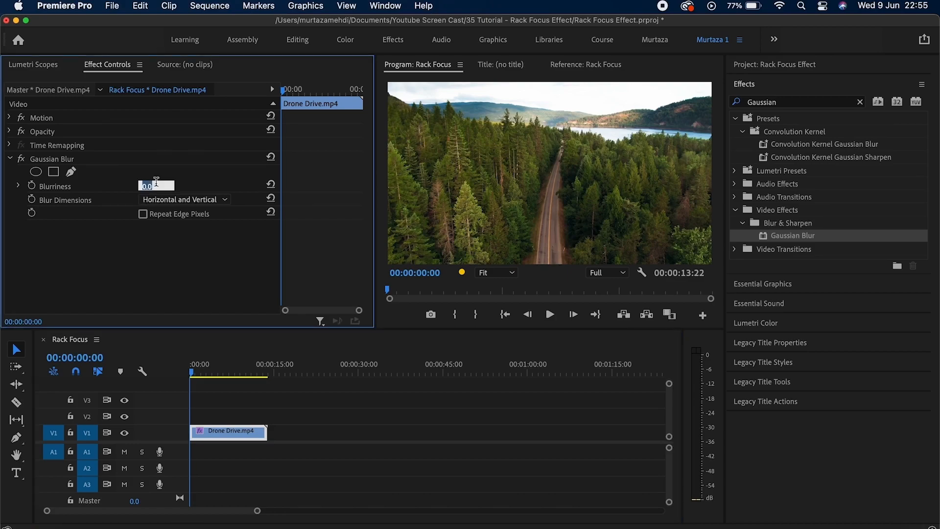
text(100)
key(Return)
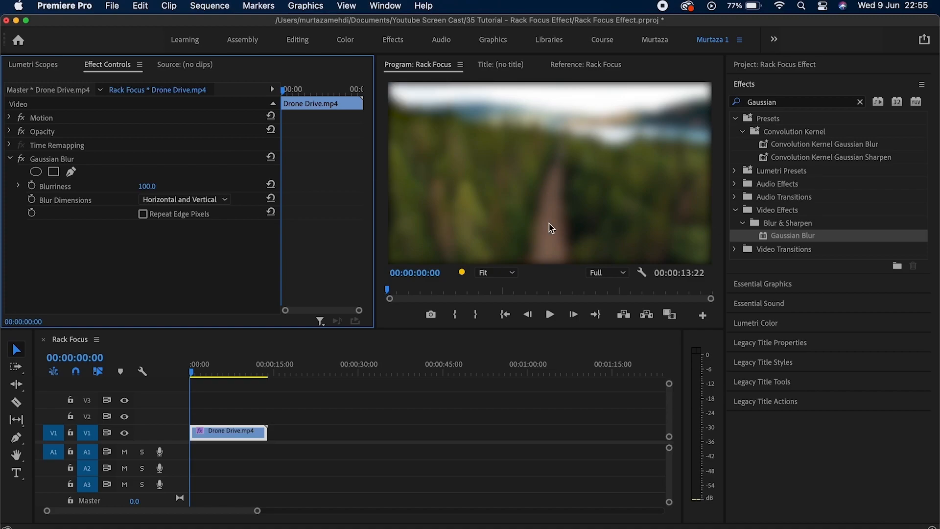
mouse_move(192, 380)
mouse_down()
mouse_move(216, 373)
mouse_move(190, 373)
mouse_up()
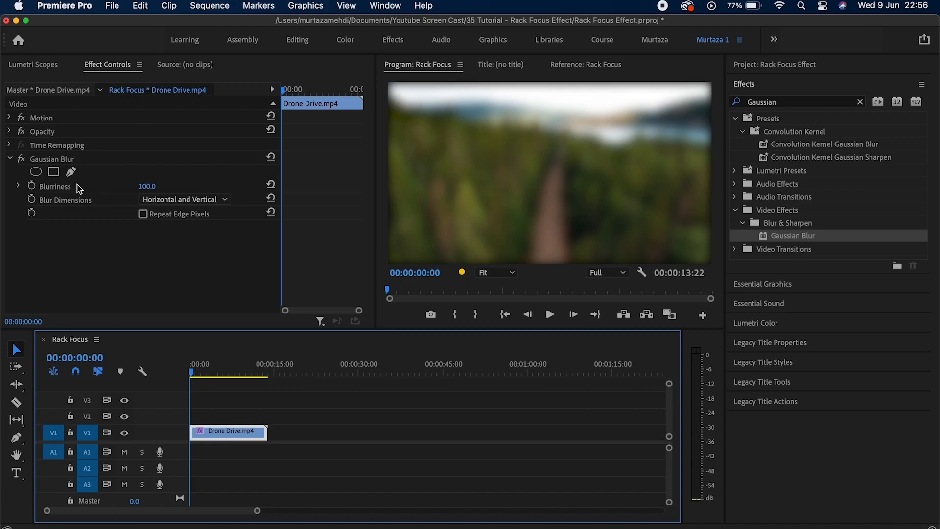
click(33, 188)
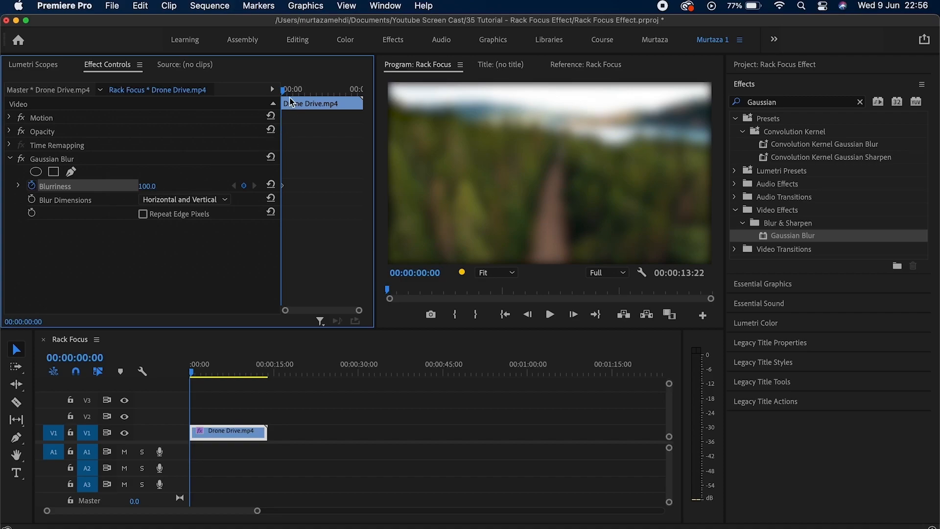
Add a Blurriness keyframe of 0 about five seconds into the clip.
drag(287, 90, 317, 96)
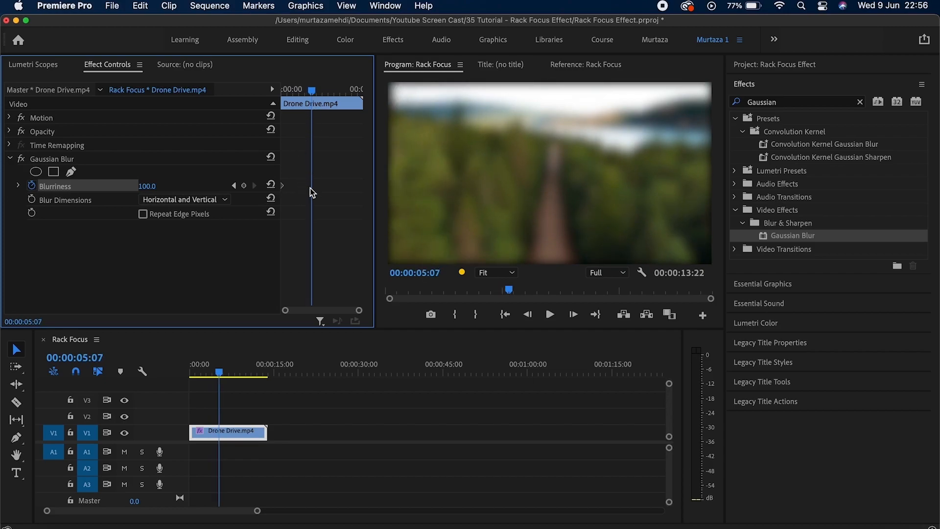
click(244, 186)
click(148, 186)
text(0)
key(Return)
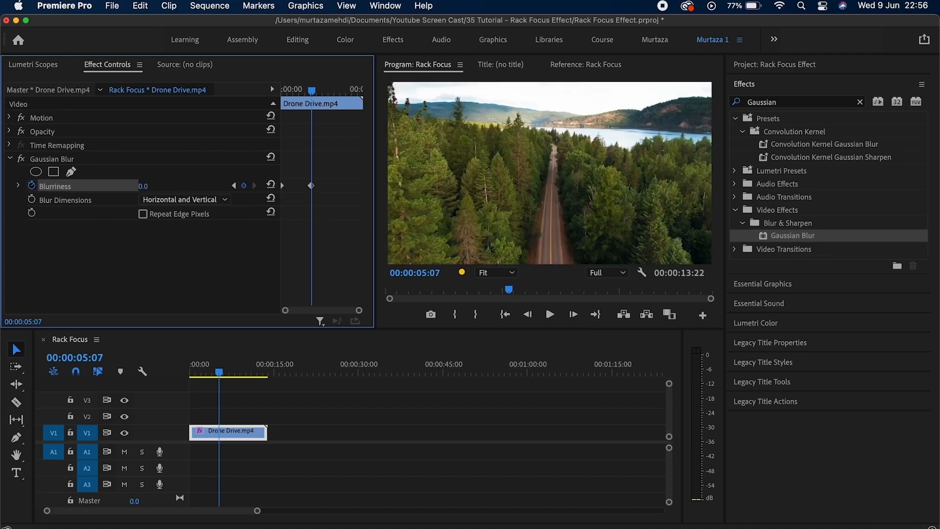
Replay the focus pull from the sequence start several times.
key(Home)
key(space)
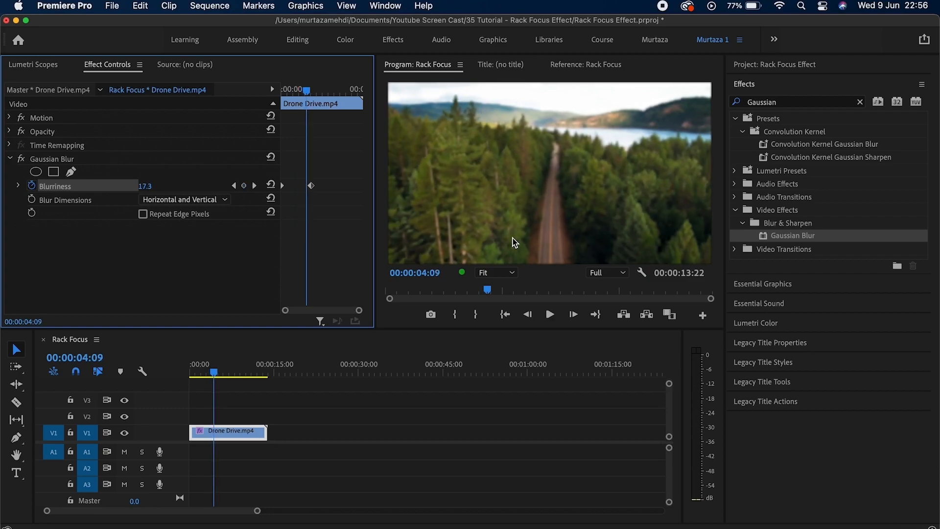
key(Home)
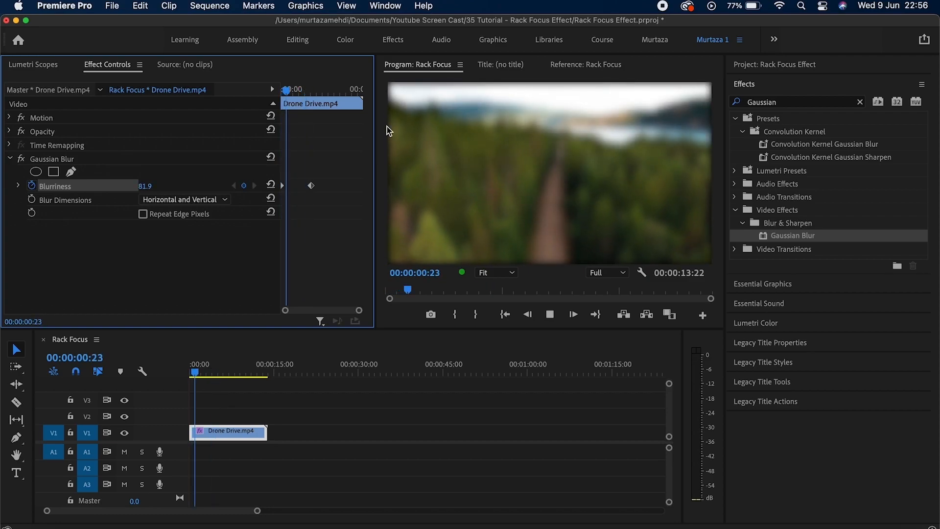
key(Home)
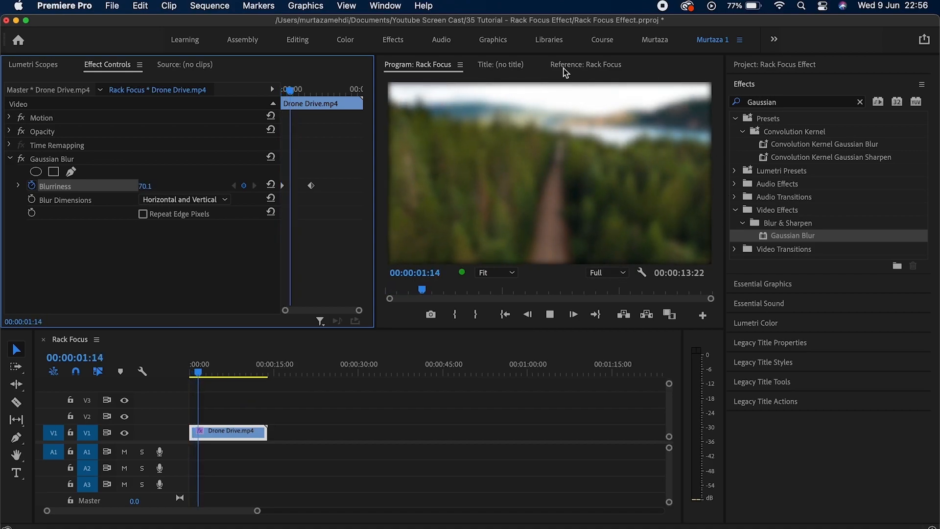
key(space)
key(Home)
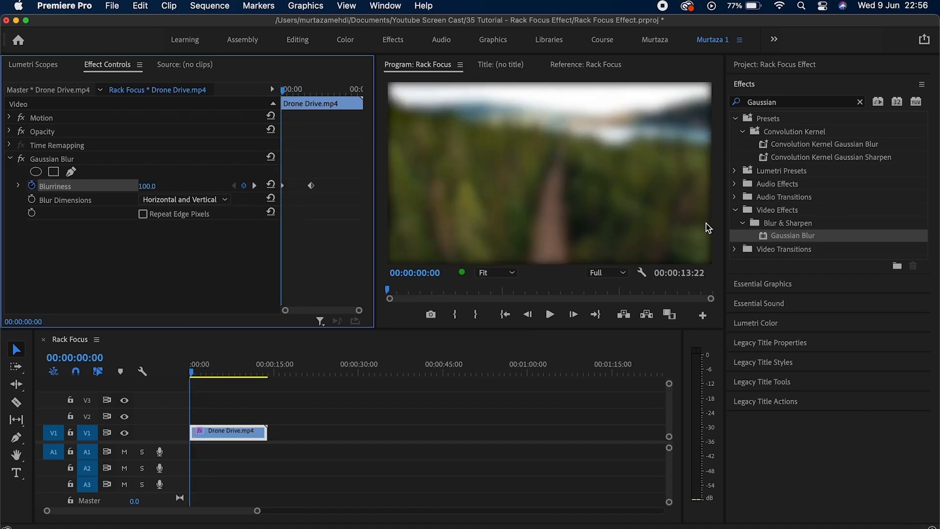
key(space)
key(space)
key(Home)
Enable Repeat Edge Pixels on the Gaussian Blur and play the sequence back to review it.
click(143, 214)
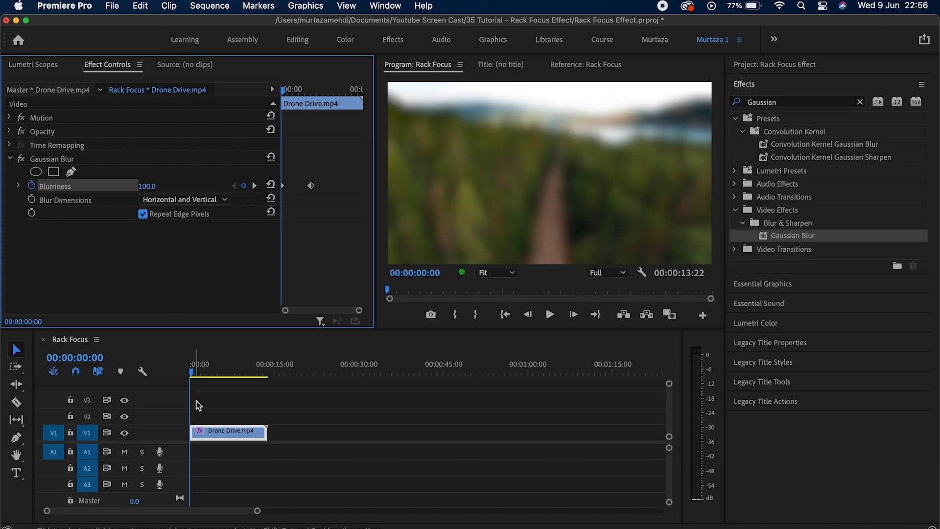
click(202, 431)
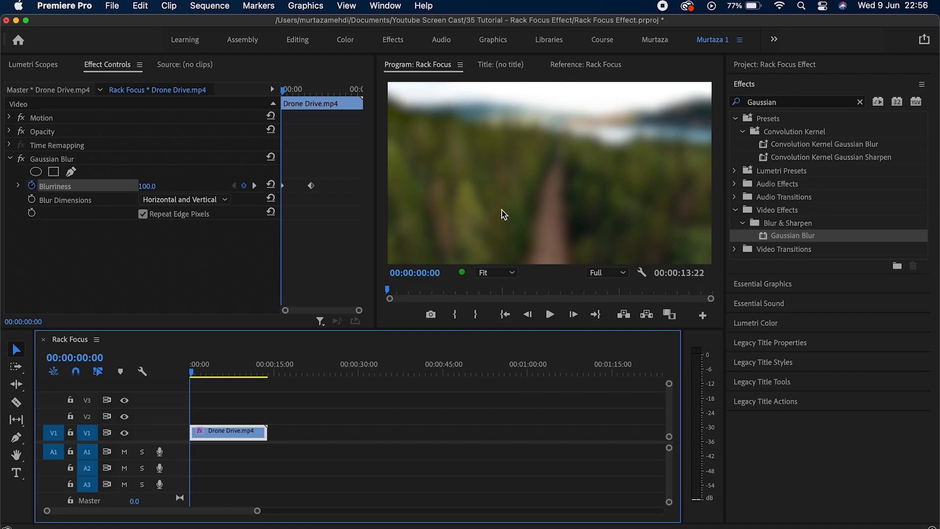
key(space)
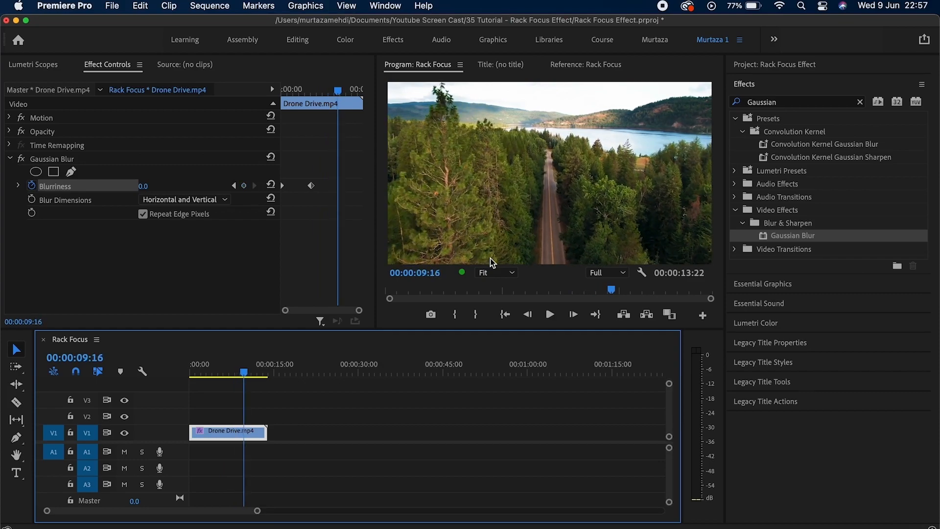
key(Home)
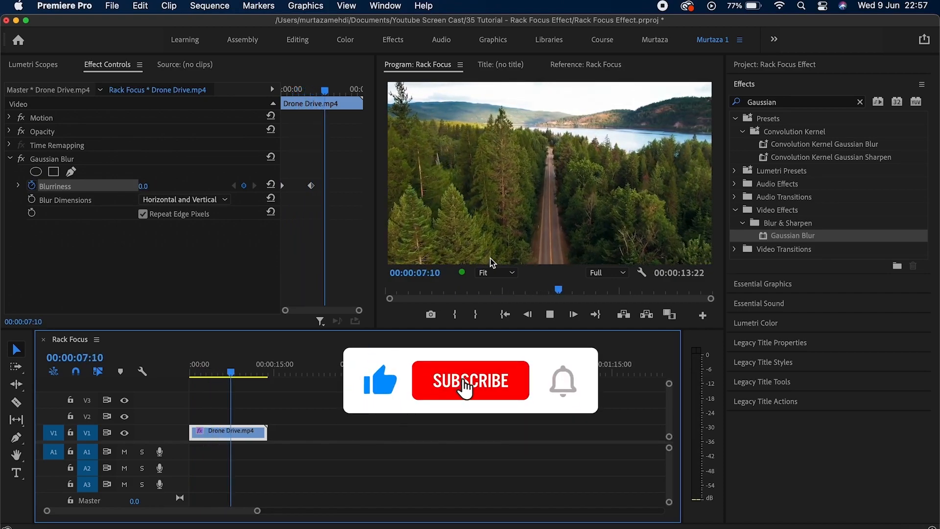
key(space)
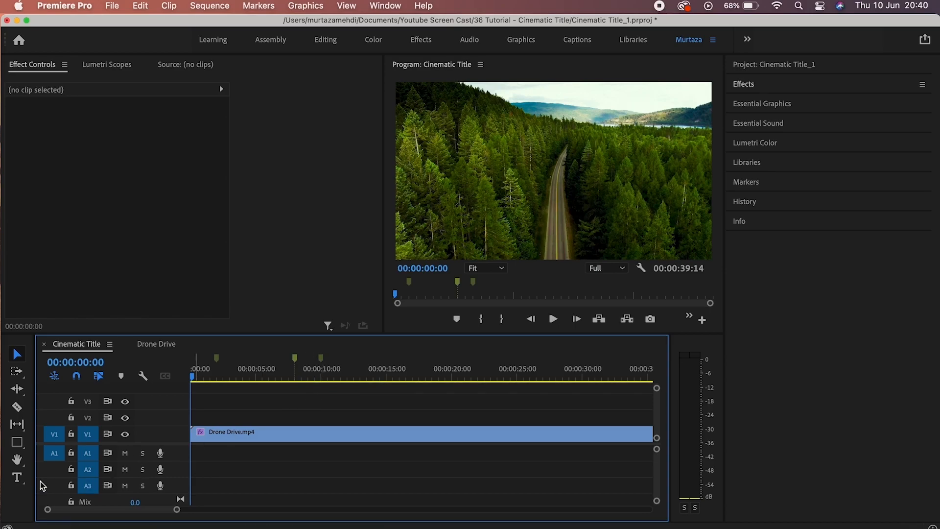
Type the title VISIT MY COUNTRY over the footage, with IT'S BEAUTIFUL on a line below.
click(18, 484)
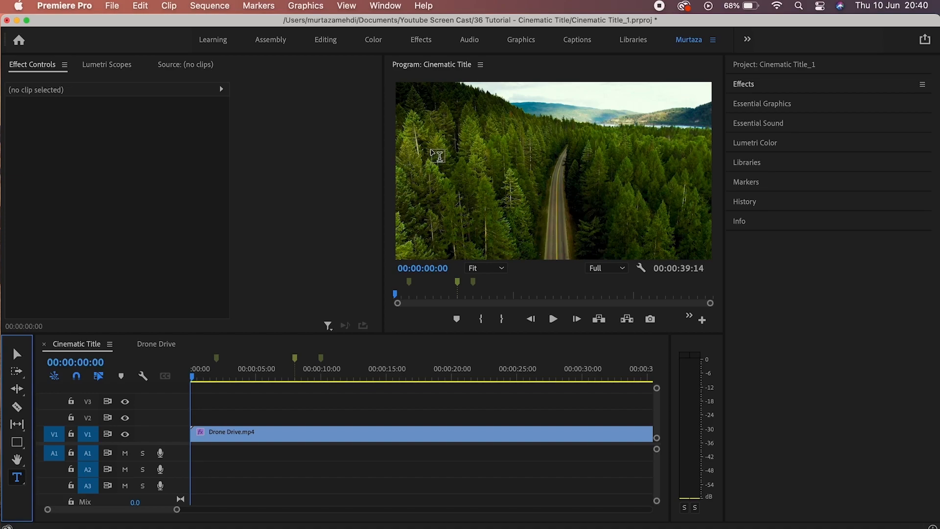
click(432, 150)
text(VIS)
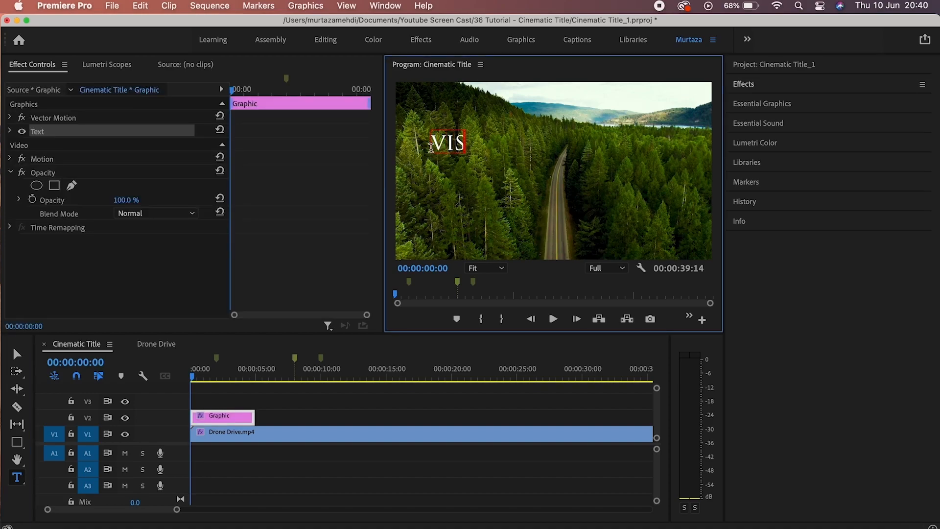
text(IT MY COUNTRY)
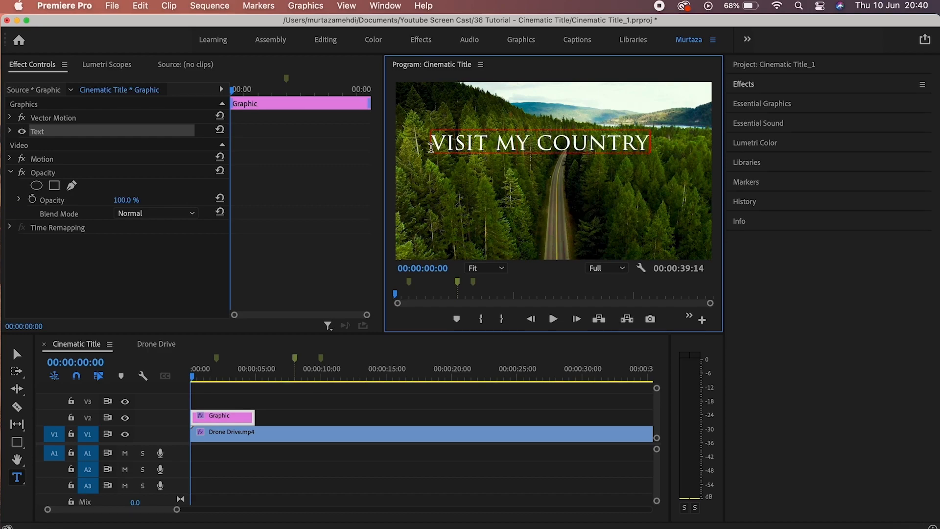
click(456, 173)
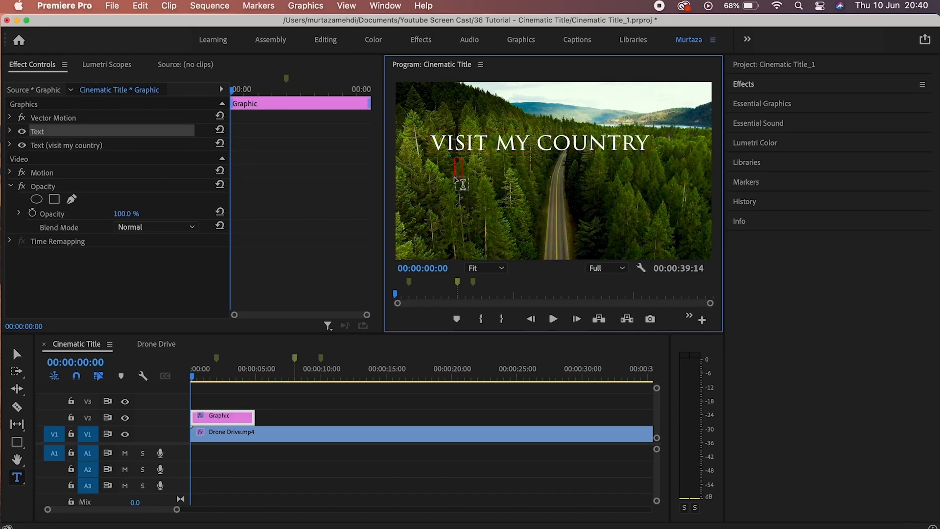
text(IT'S BEAUTIFUL)
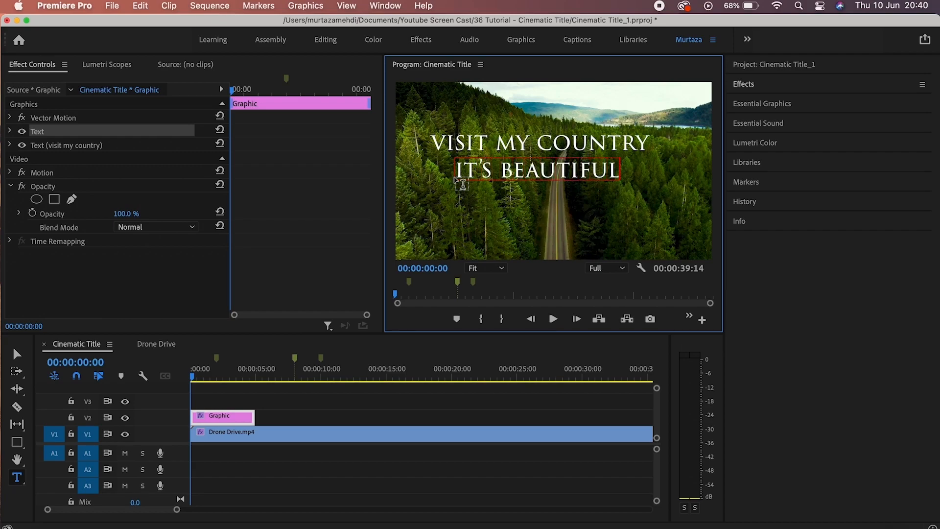
click(17, 353)
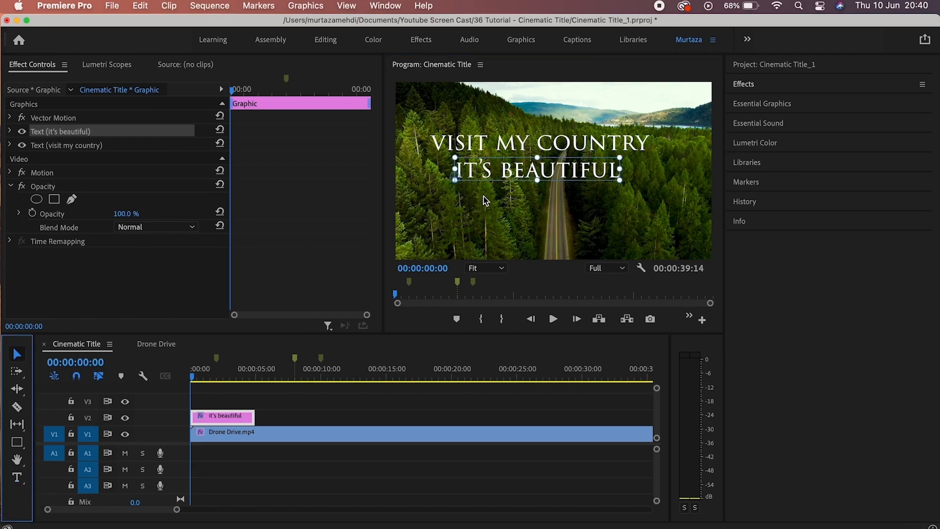
Move the two title lines closer together and centre each one horizontally in the frame.
drag(541, 176, 552, 204)
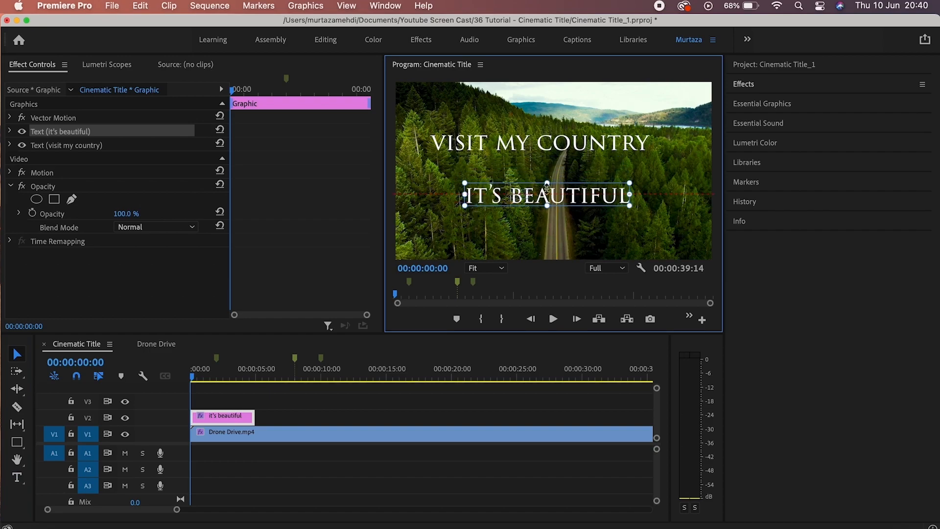
click(492, 147)
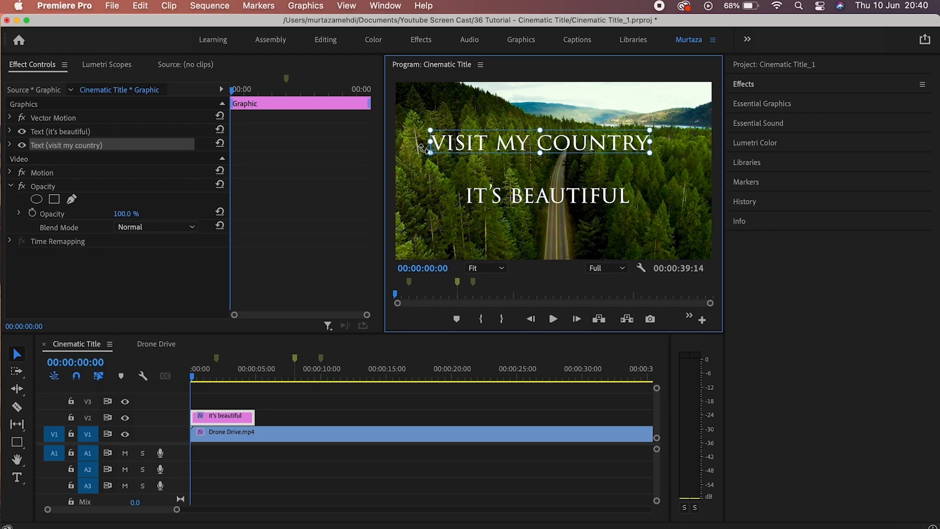
drag(537, 144, 572, 167)
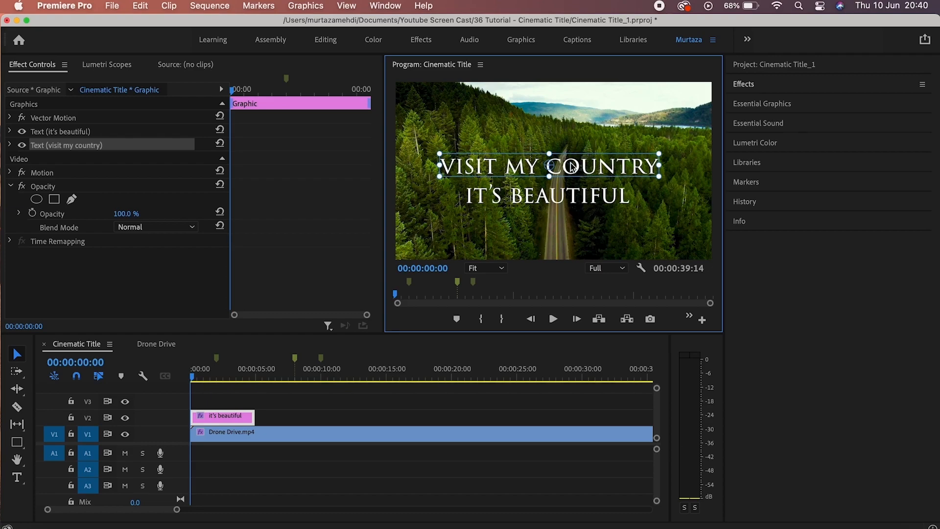
click(753, 108)
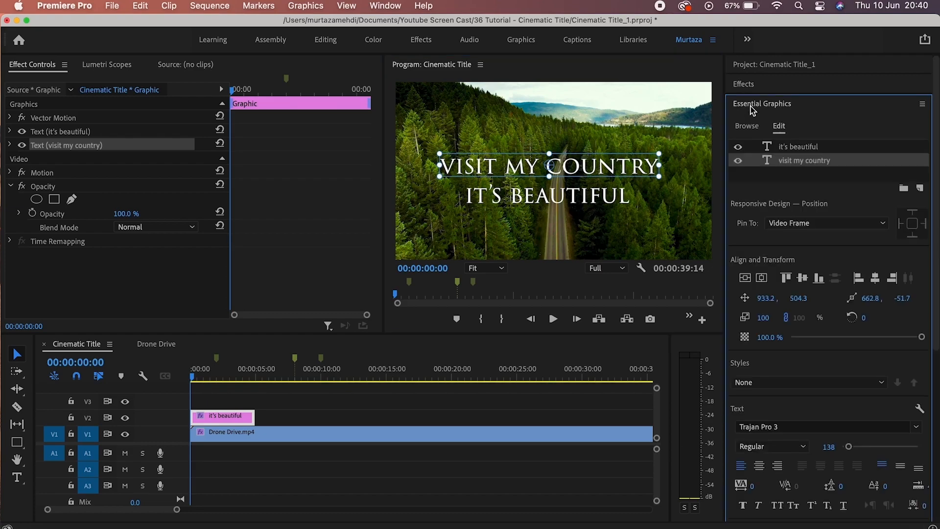
click(762, 278)
click(604, 195)
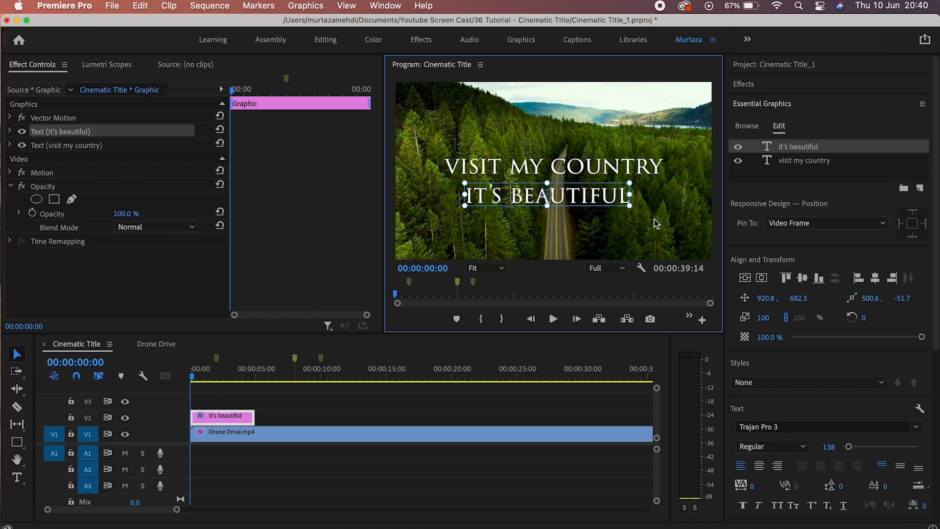
click(761, 278)
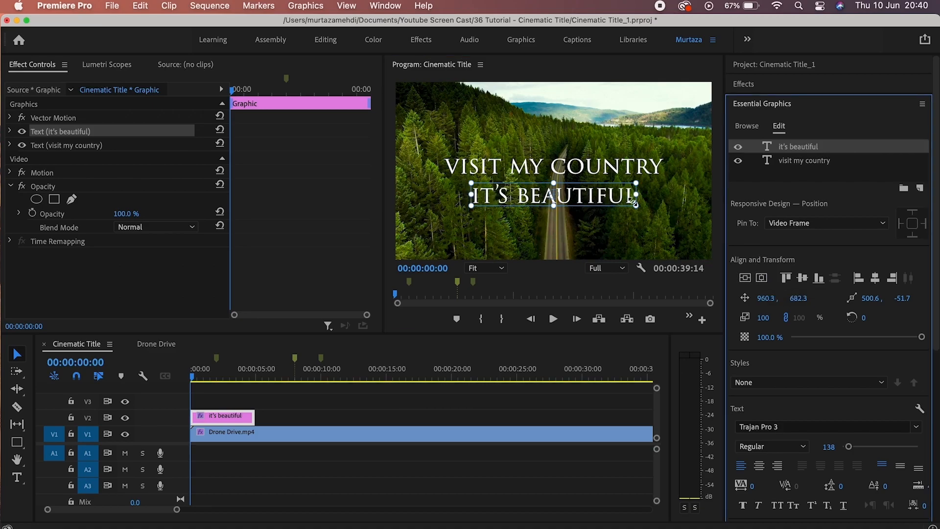
Enlarge the VISIT MY COUNTRY font size and re-centre both lines horizontally.
click(648, 169)
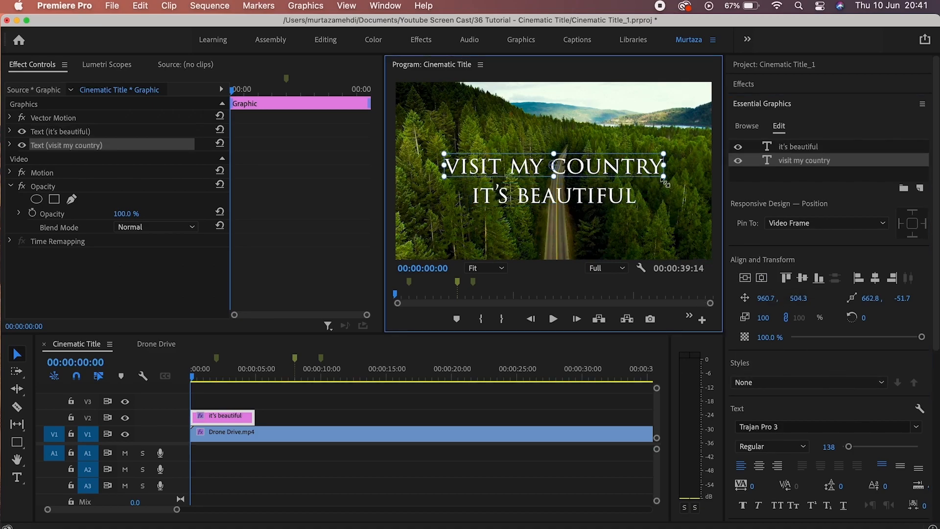
drag(830, 446, 835, 447)
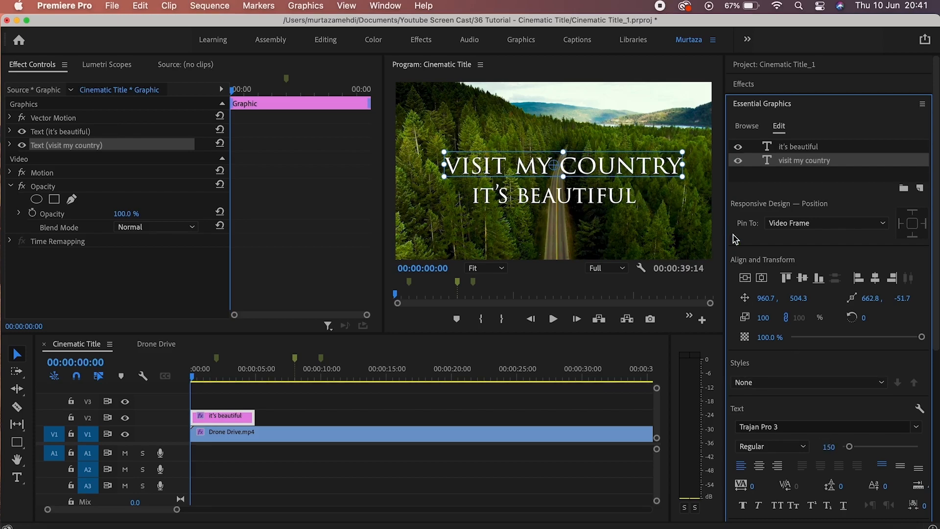
click(761, 279)
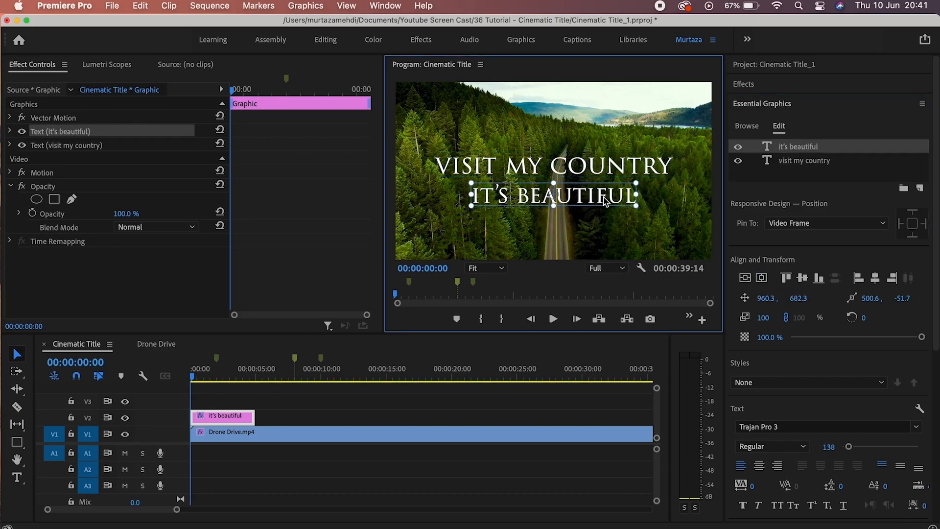
click(761, 279)
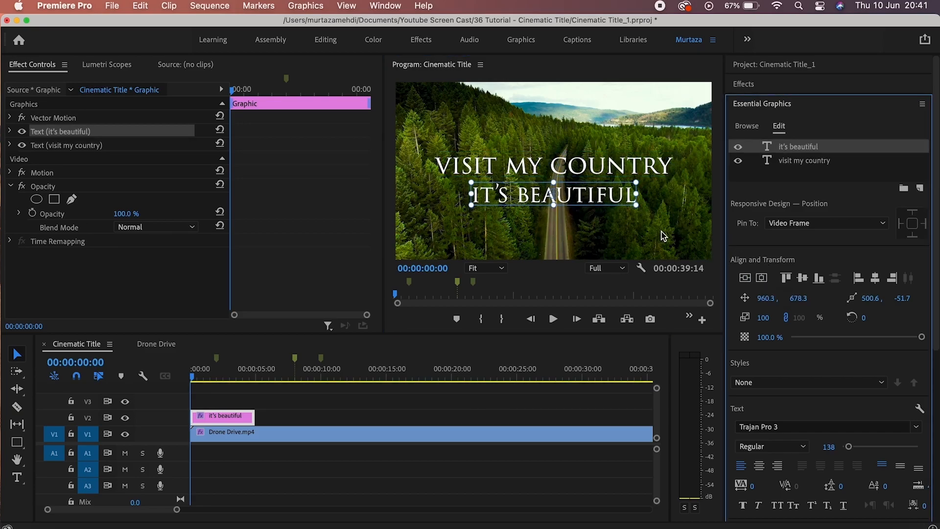
click(623, 250)
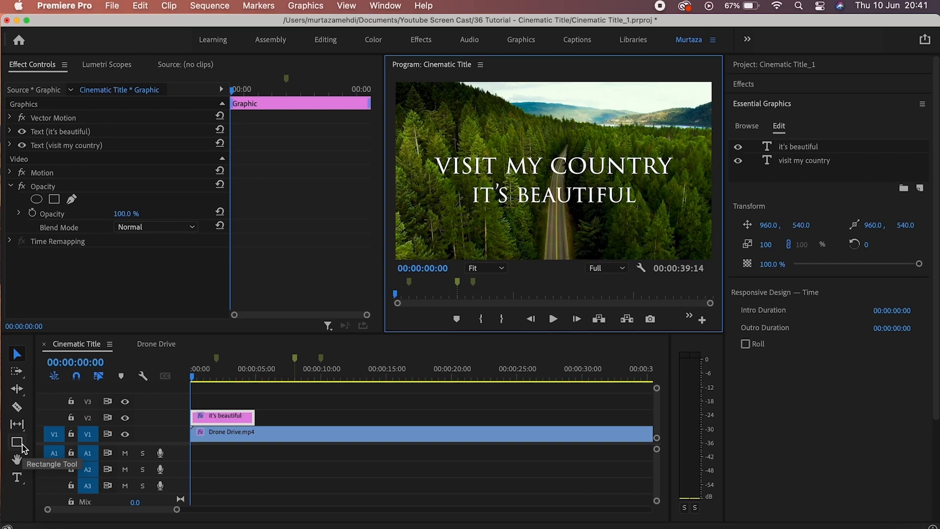
Draw a thin rectangle line under VISIT MY COUNTRY and a larger box around both lines.
click(22, 445)
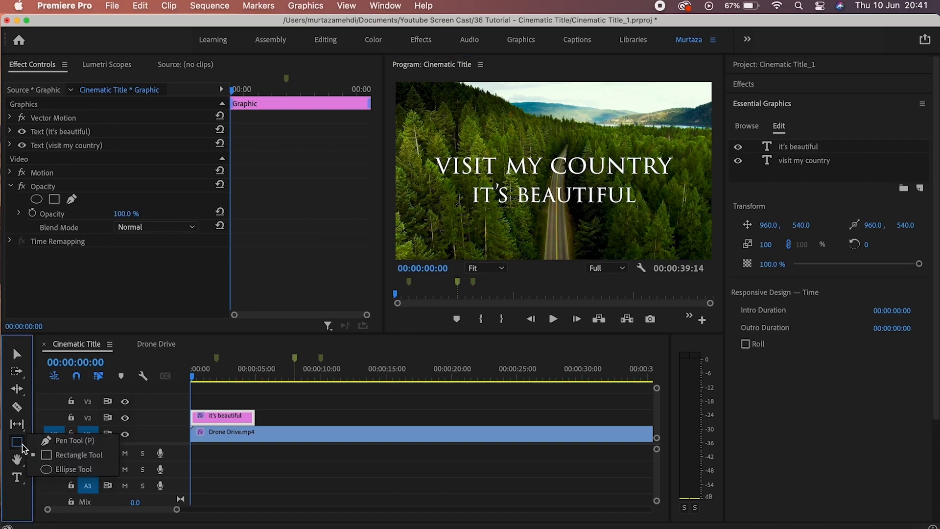
click(47, 458)
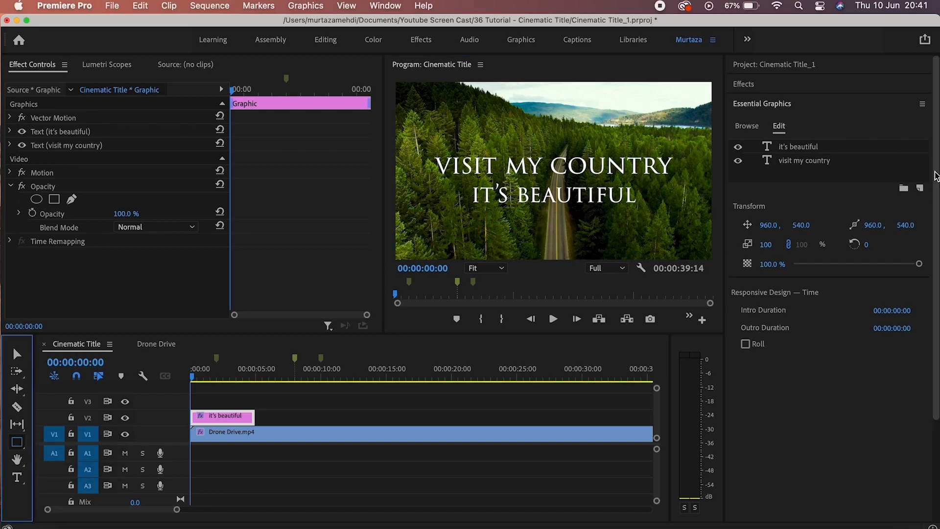
click(920, 188)
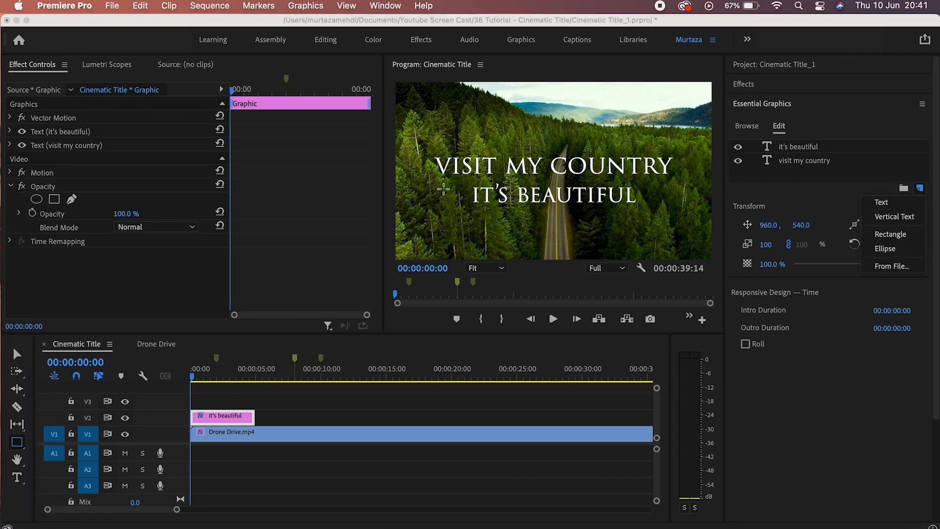
drag(431, 178, 678, 181)
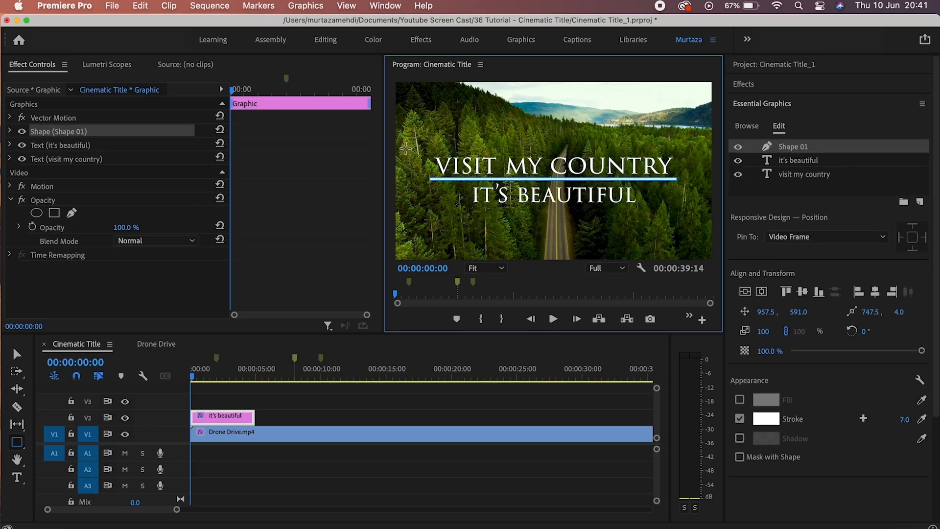
drag(405, 148, 704, 218)
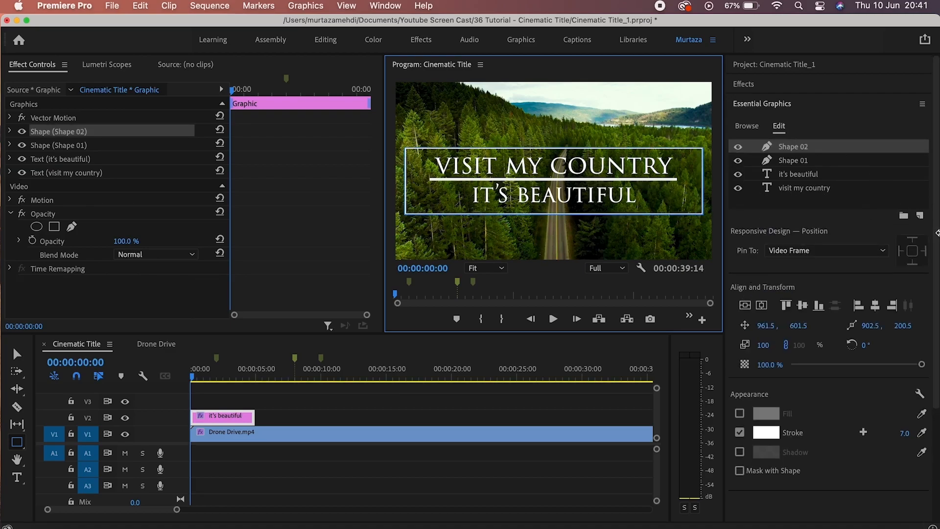
scroll(937, 248, down, 3)
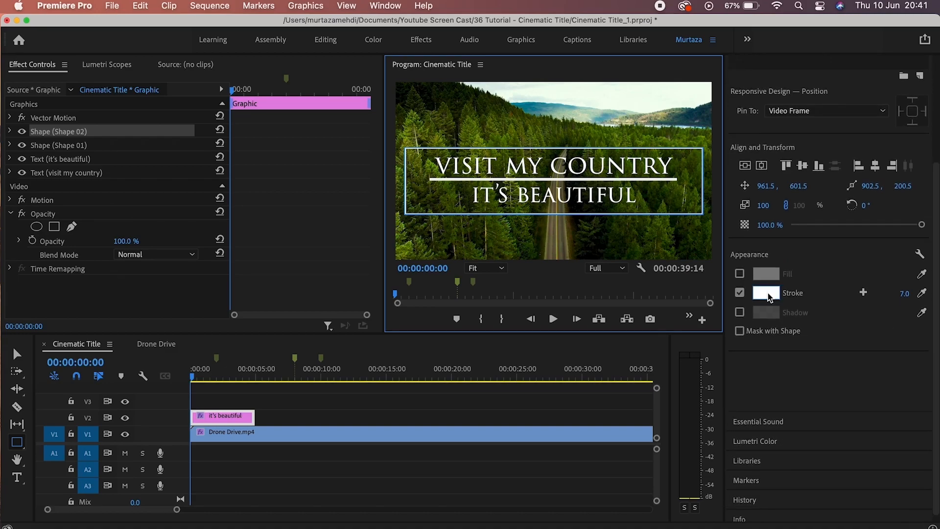
Give the box a white outline with stroke width 6 and centre it horizontally.
click(776, 293)
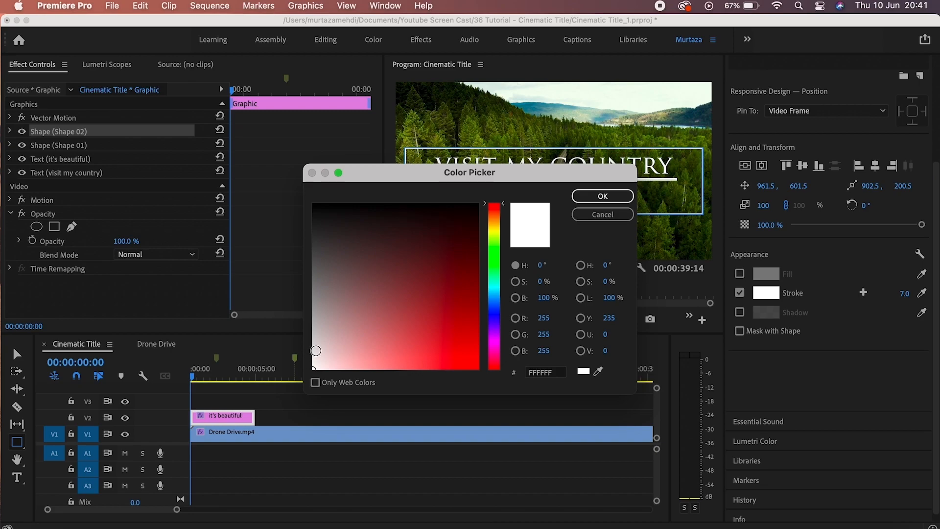
click(588, 195)
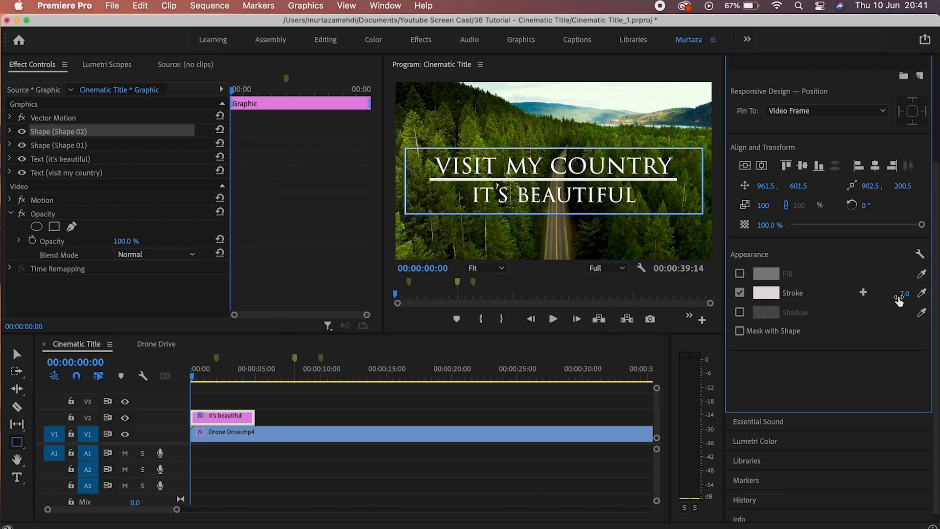
click(900, 296)
text(6)
key(Return)
click(761, 165)
Nudge the box slightly upward and select the Shape 02 layer in the layer list.
scroll(822, 142, up, 5)
click(805, 138)
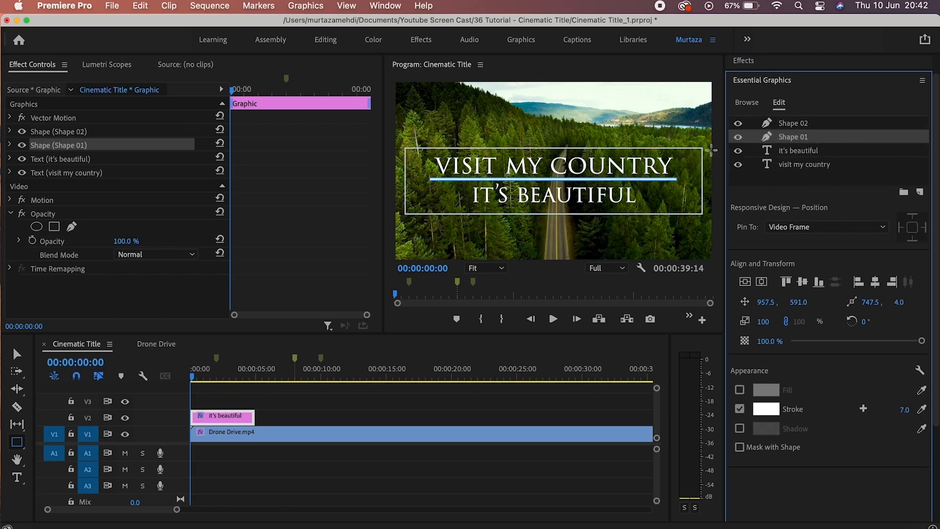
key(v)
click(642, 184)
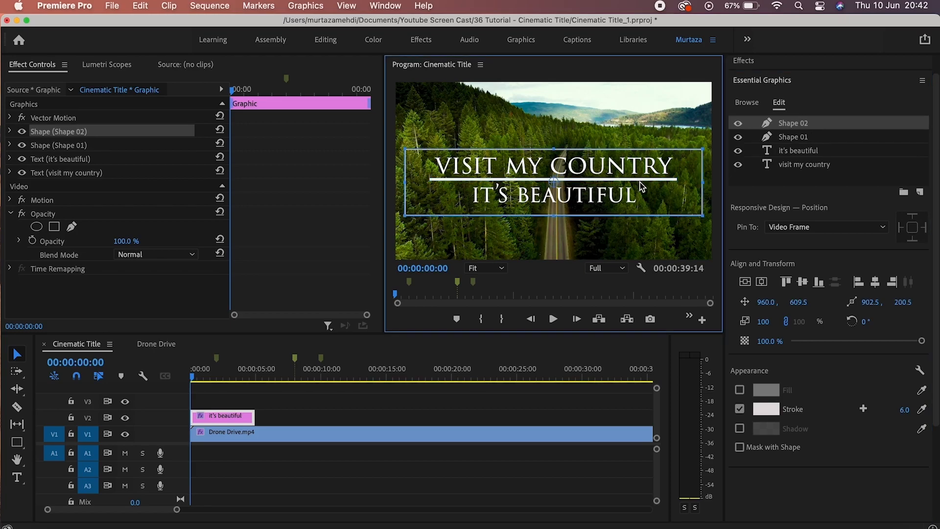
key(Up)
key(Up)
key(Up)
key(Up)
key(Up)
key(Up)
key(Up)
key(Up)
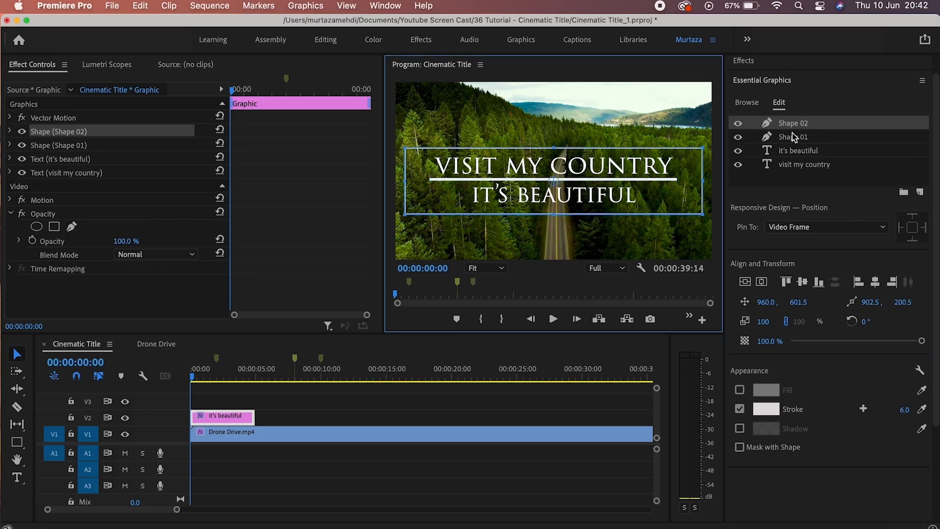
click(794, 133)
click(793, 125)
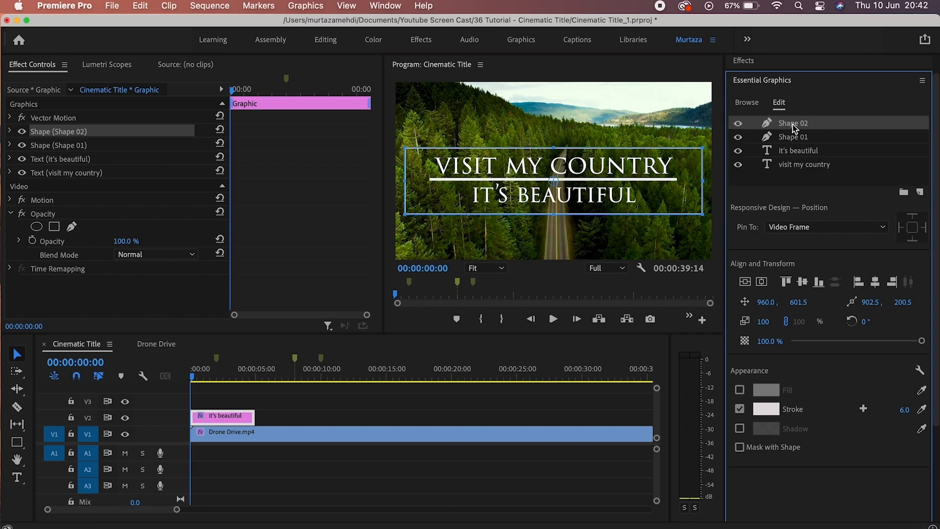
right_click(792, 124)
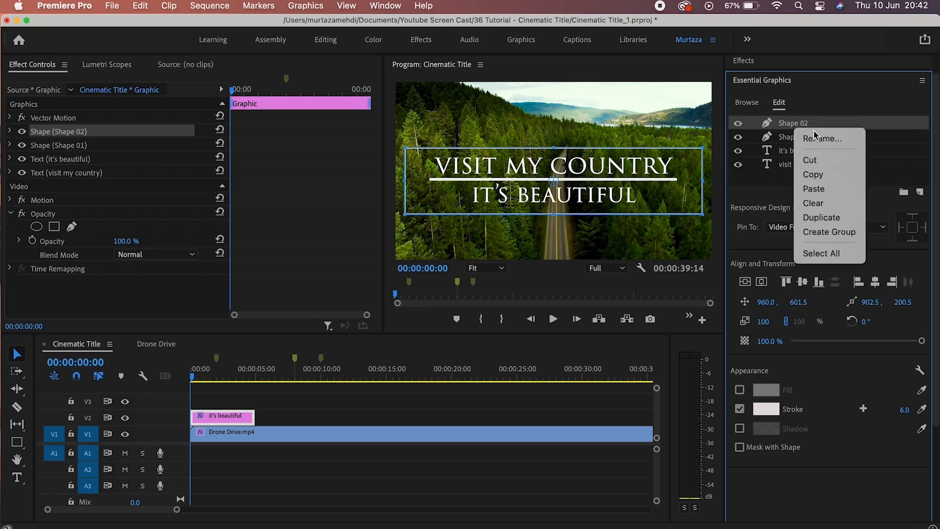
Rename Shape 02 to Border and Shape 01 to Midline.
click(816, 138)
text(Border)
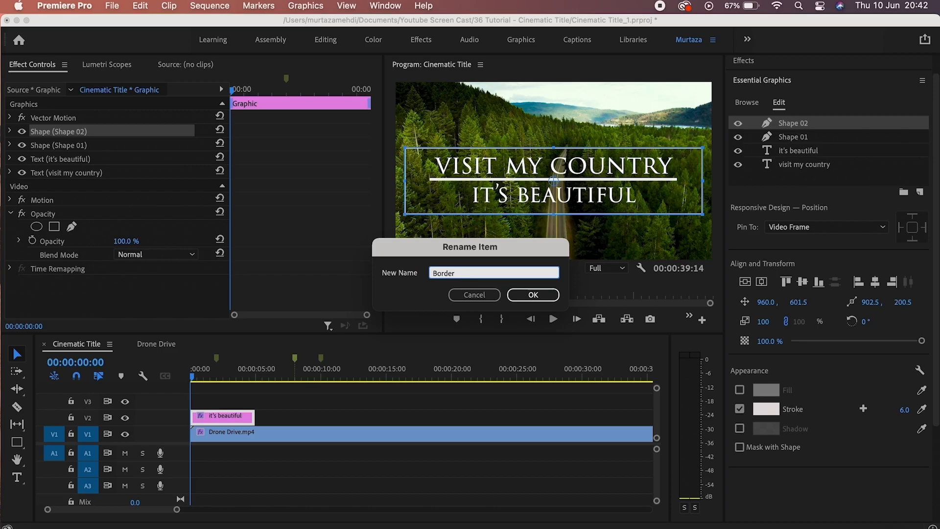
key(Return)
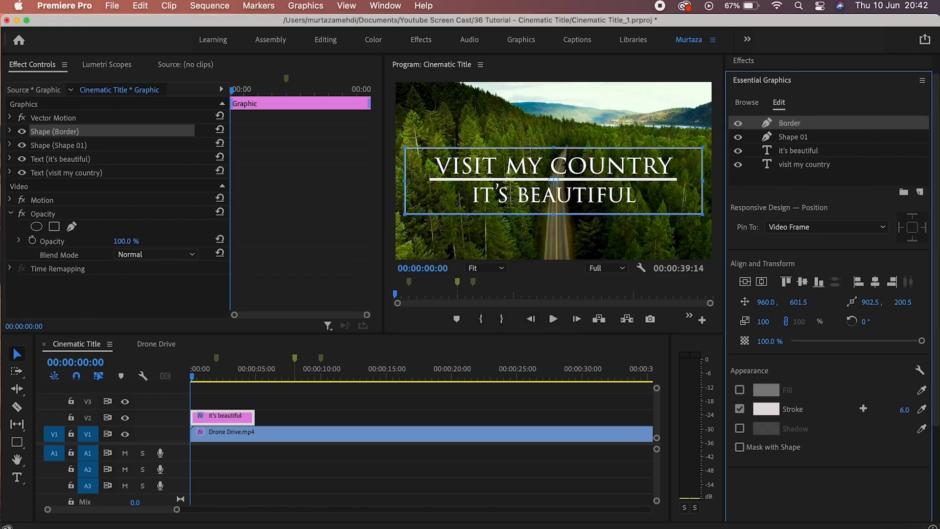
click(799, 137)
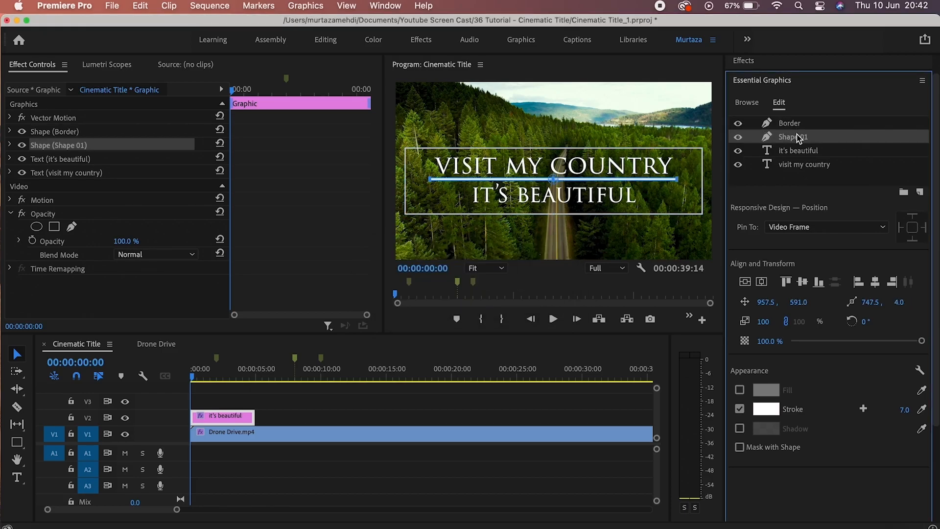
right_click(798, 138)
click(813, 148)
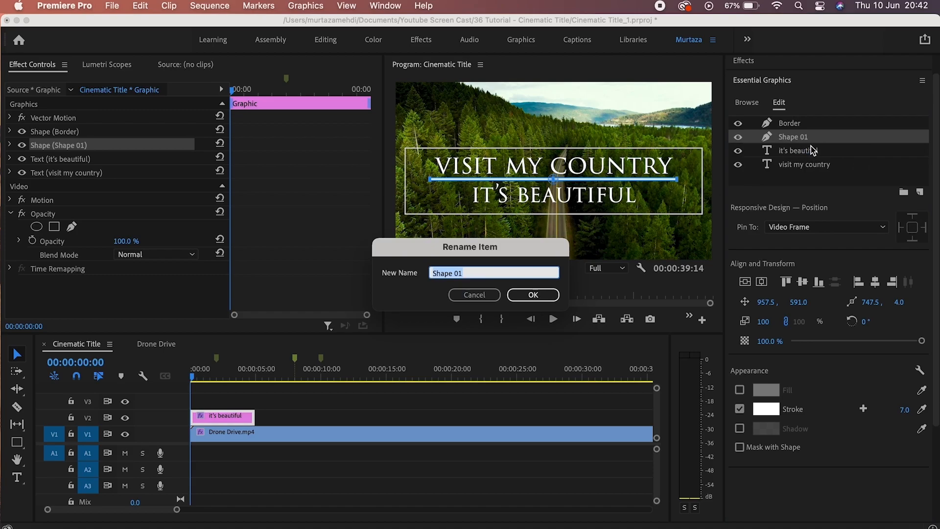
text(Midline)
key(Return)
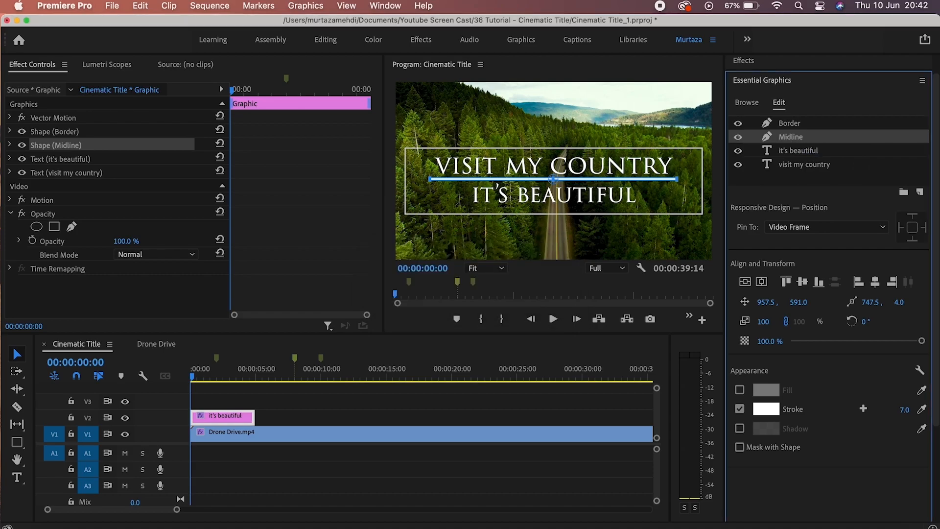
Move the midline slightly lower and centre it horizontally beneath the heading.
drag(645, 177, 645, 185)
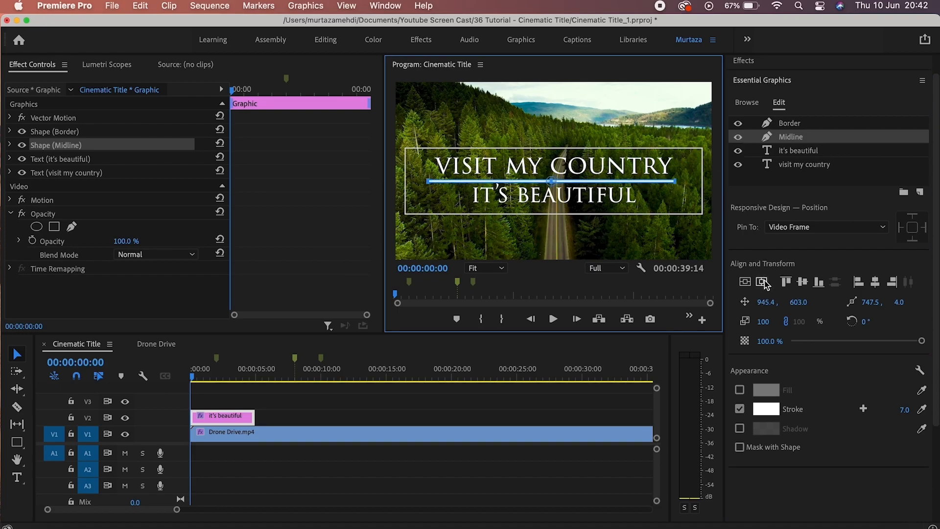
click(766, 284)
click(664, 181)
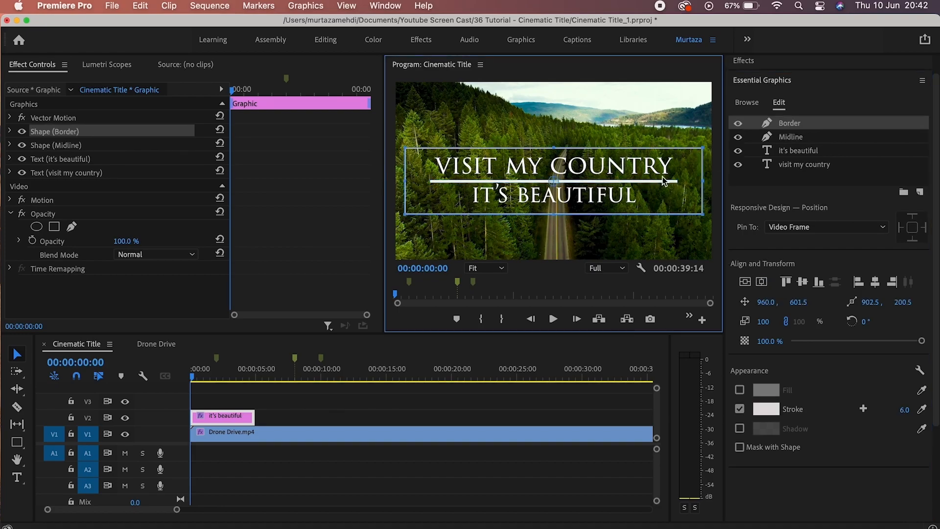
click(589, 255)
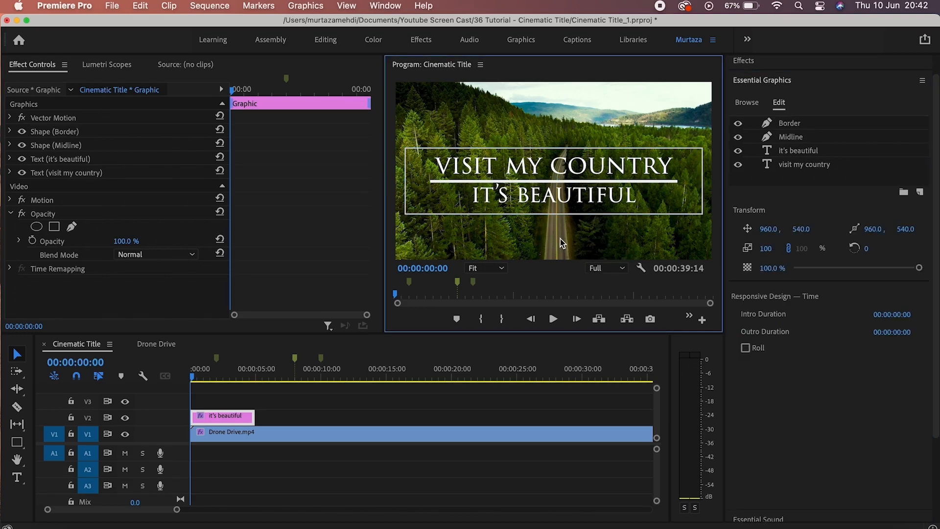
click(566, 203)
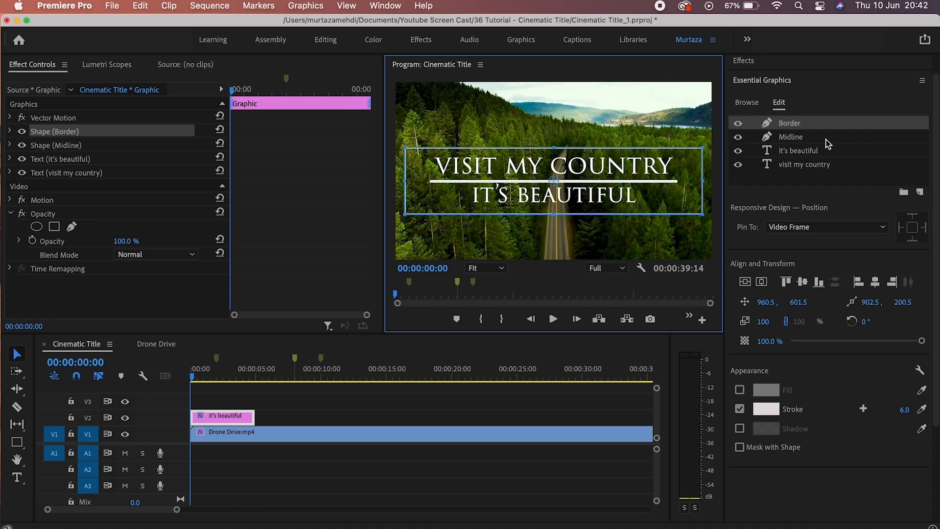
scroll(937, 147, up, 1)
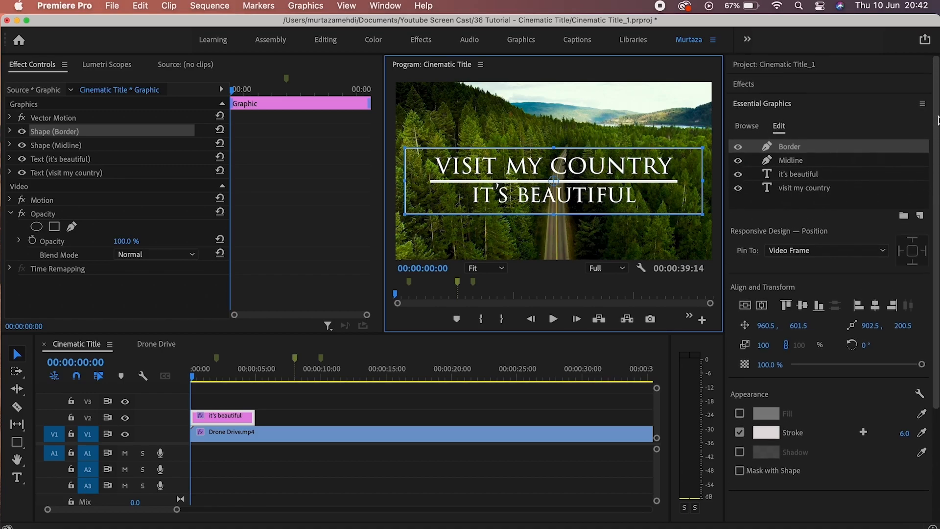
Search 'gau', drag Gaussian Blur onto the title graphic clip, and turn on Blurriness keyframing.
click(809, 89)
click(786, 102)
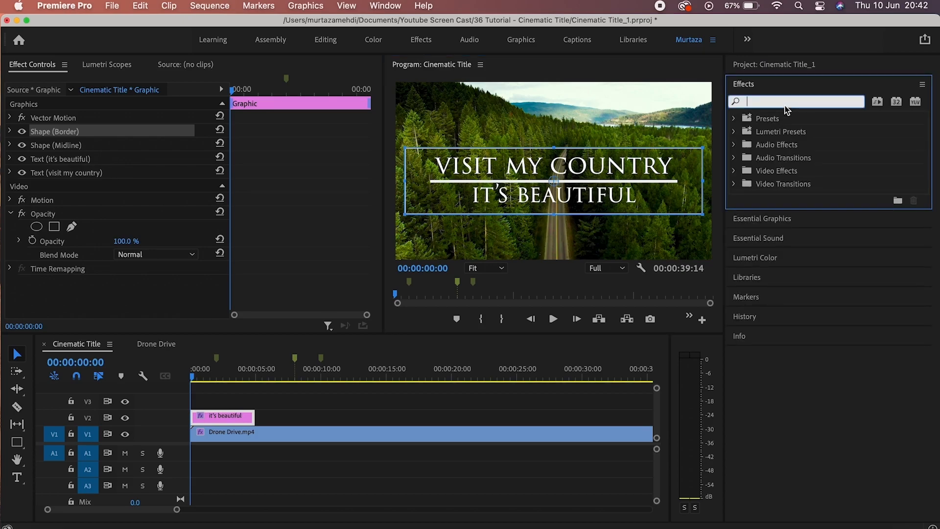
text(gau)
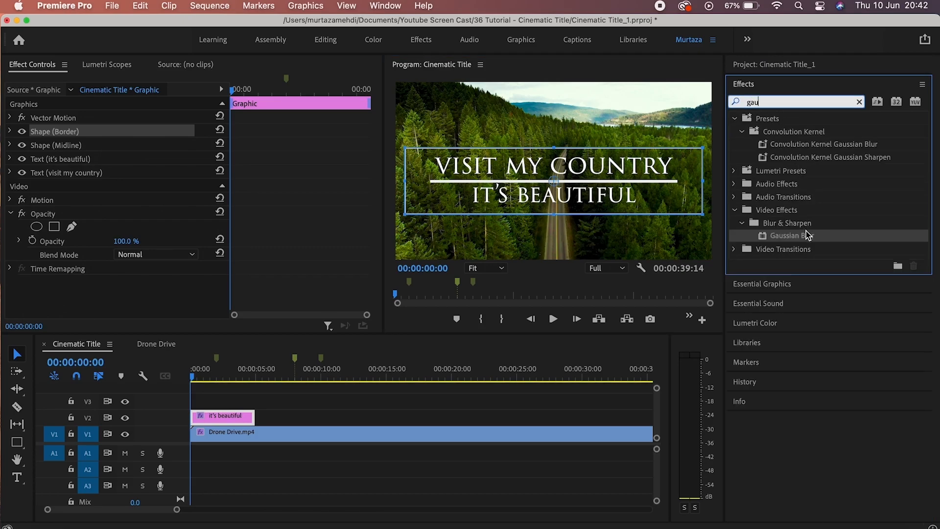
drag(808, 235, 368, 414)
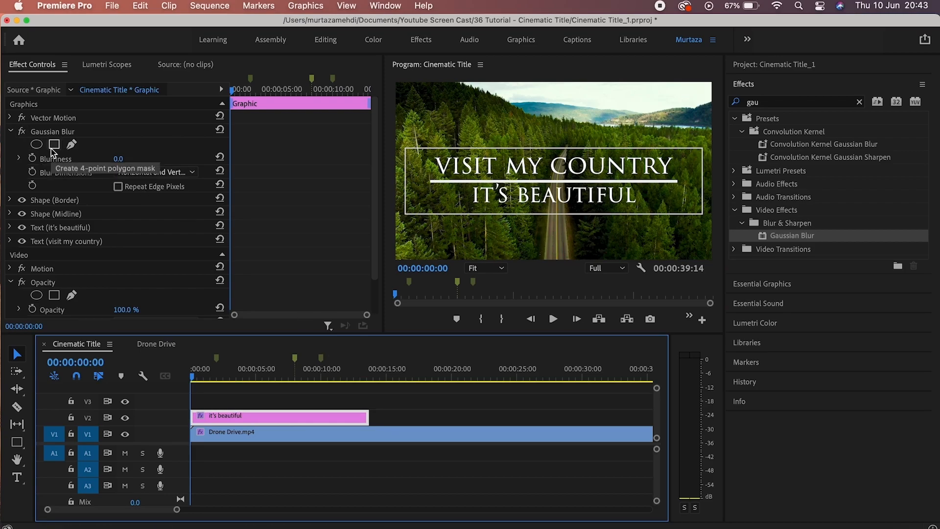
click(35, 158)
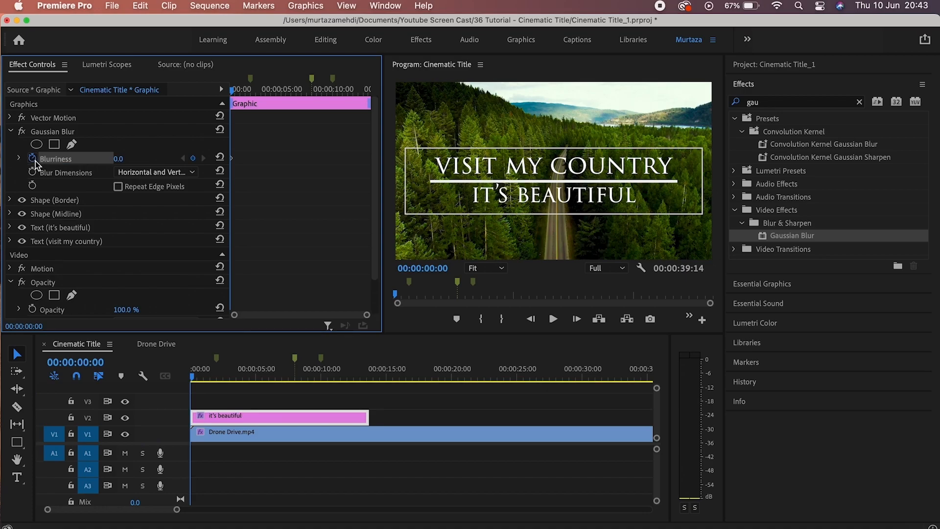
Keyframe the title's Blurriness from 100 at the start to 0 at 2 seconds, then preview it.
click(131, 156)
text(100)
key(Return)
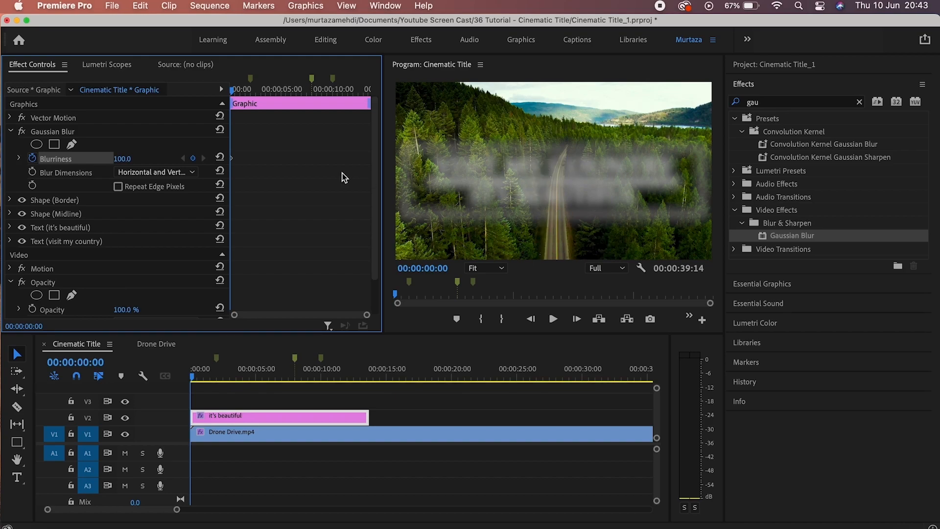
click(251, 81)
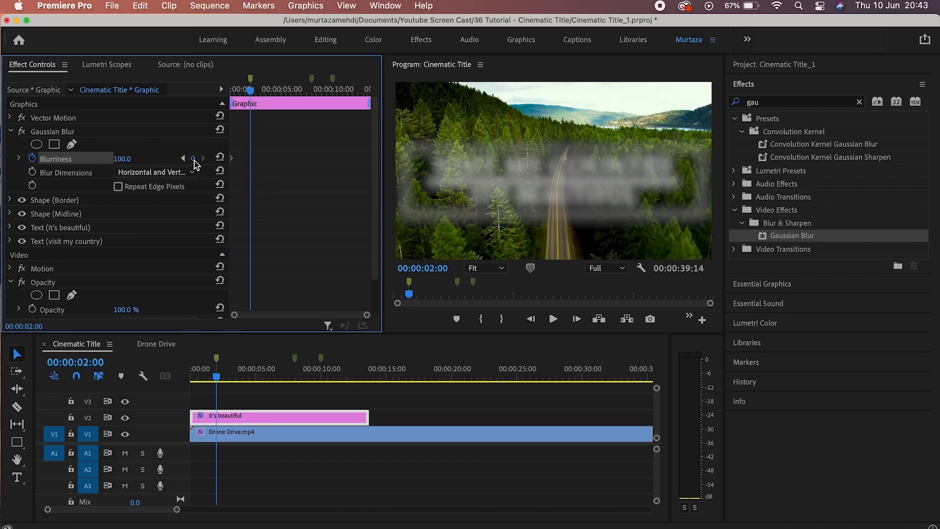
click(193, 159)
click(123, 159)
text(0)
key(Return)
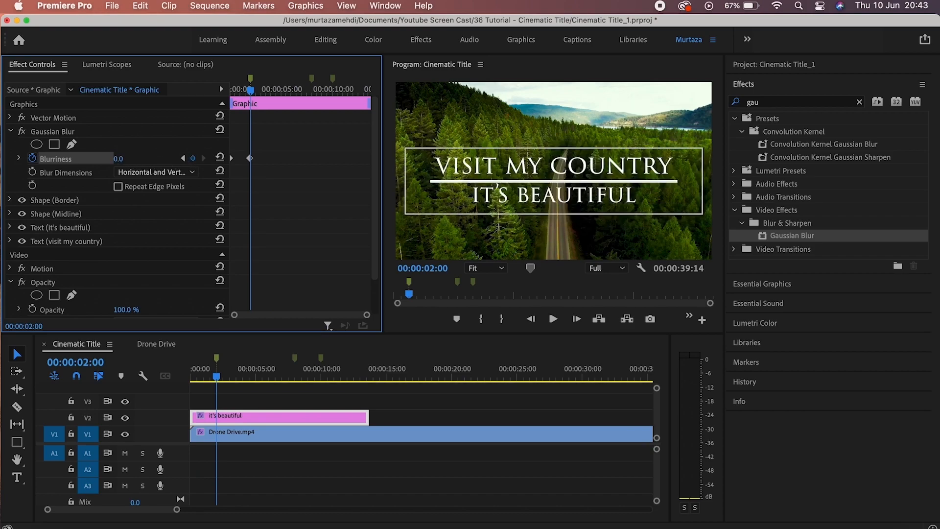
key(Home)
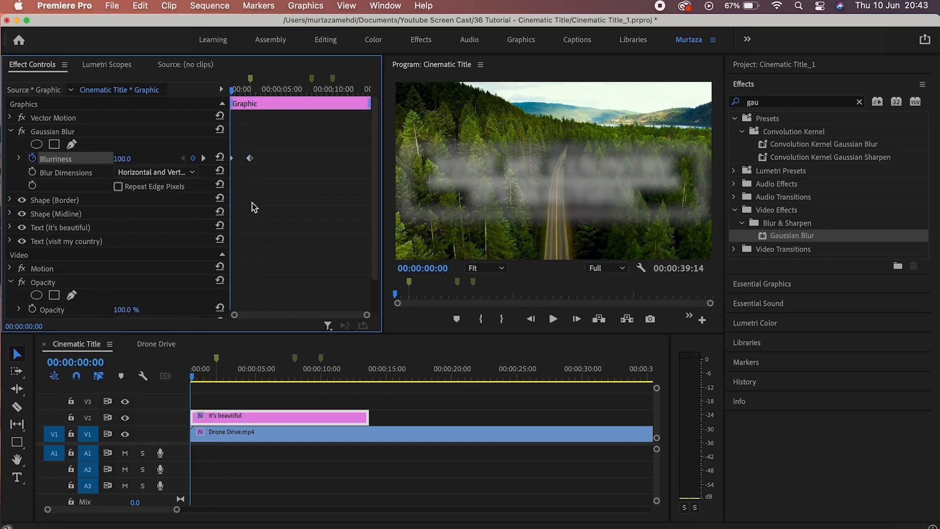
key(space)
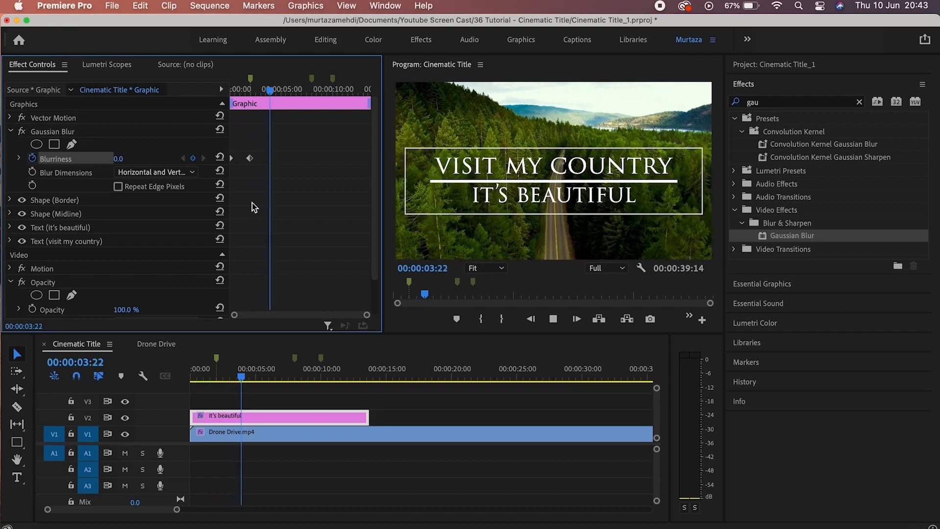
key(space)
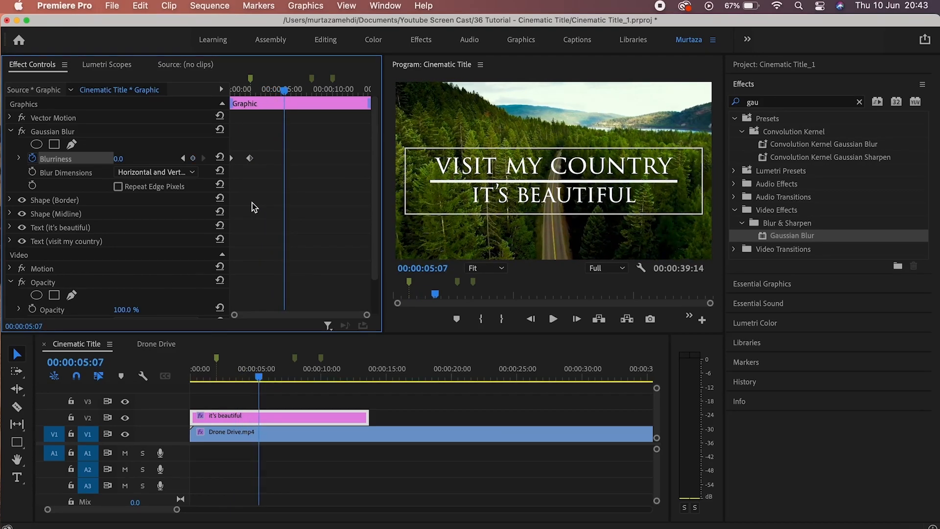
Hold Blurriness at 0 at 8 seconds and raise it back to 100 at 10 seconds.
click(312, 78)
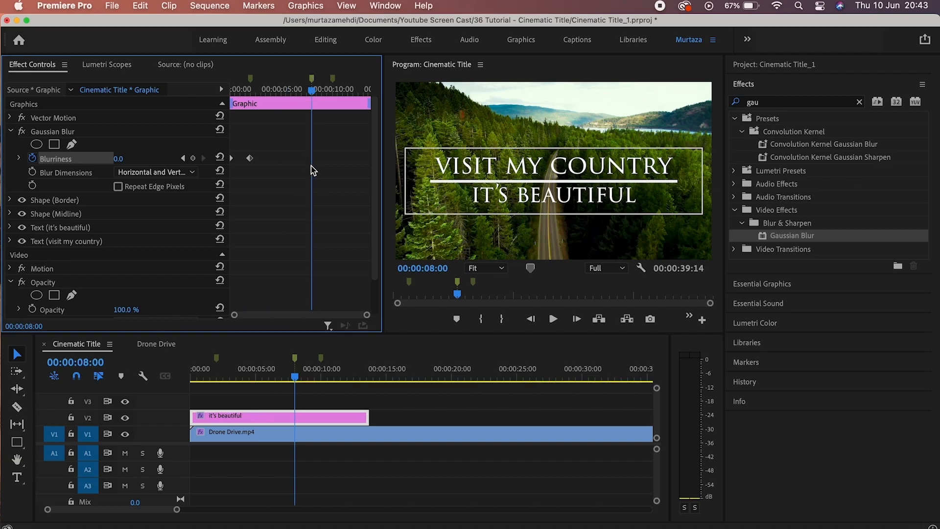
click(193, 159)
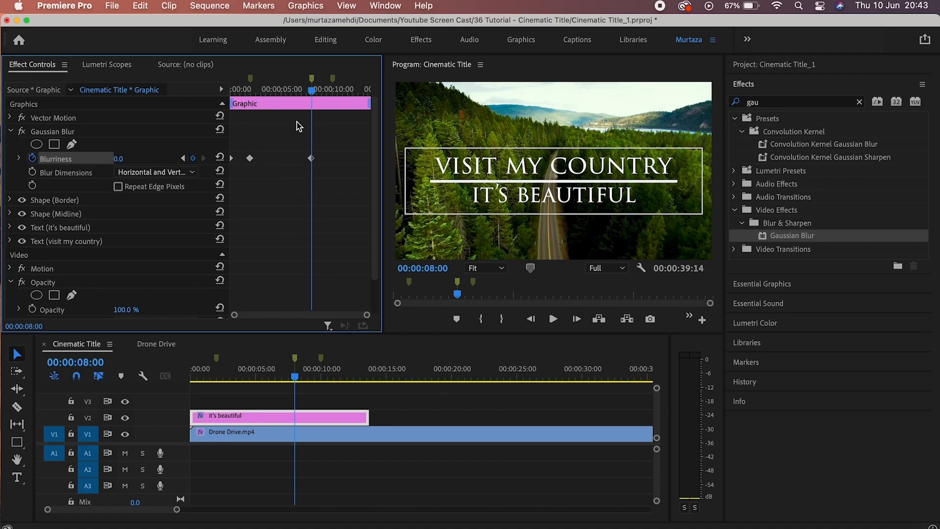
click(333, 79)
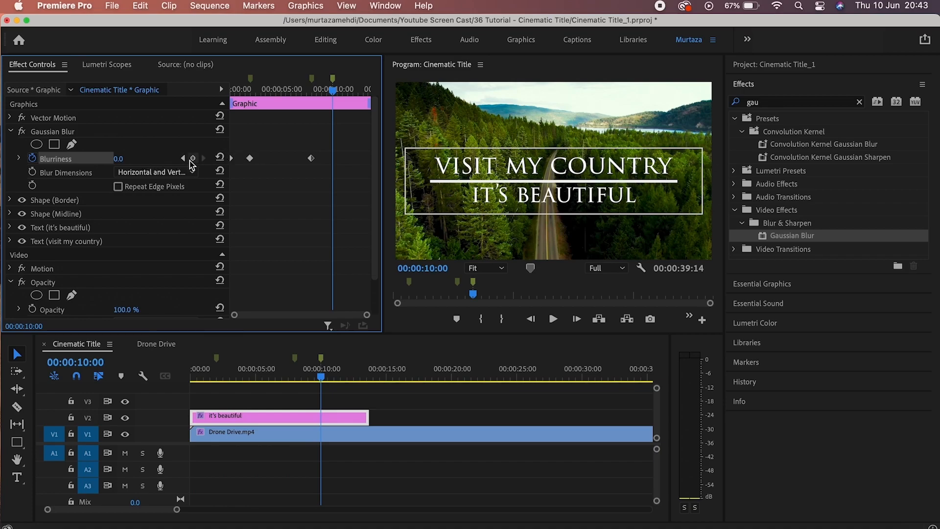
click(192, 159)
click(130, 158)
text(100)
key(Return)
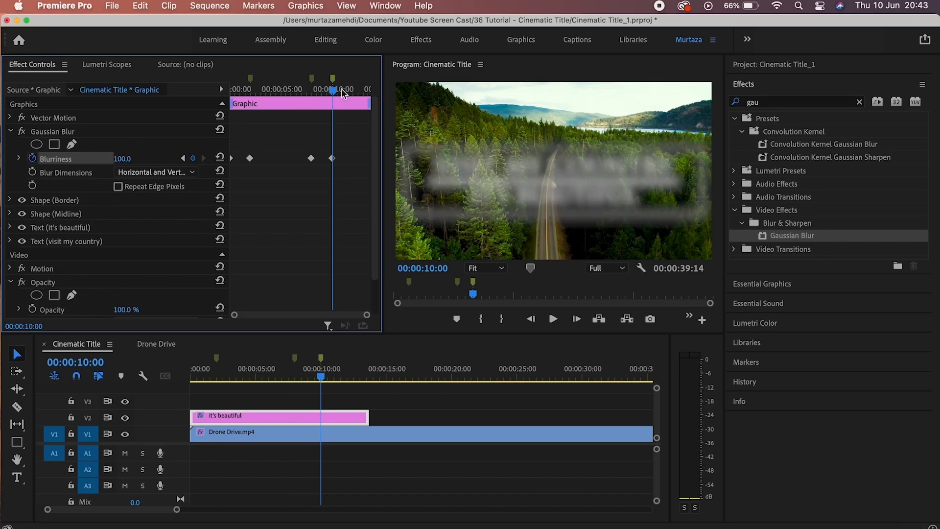
drag(336, 92, 232, 94)
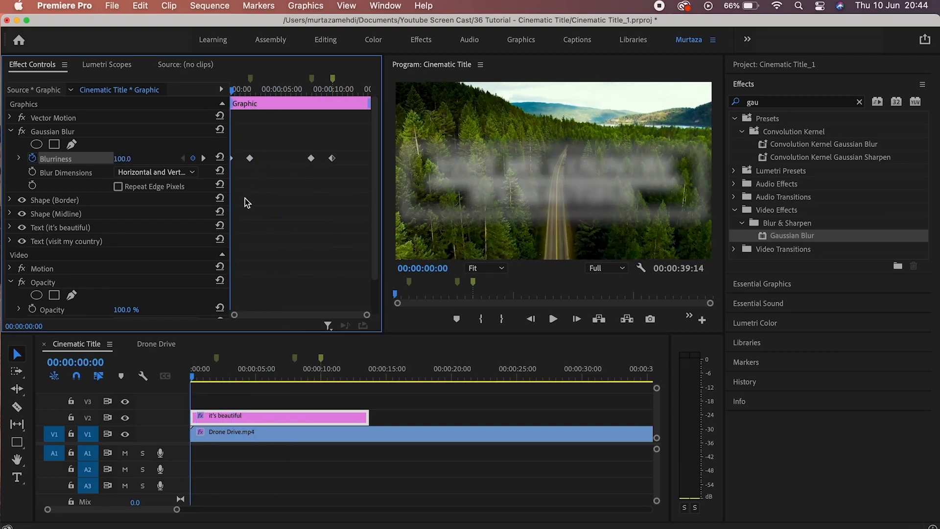
Keyframe the title's Opacity from 0% at the start to 100% at 2 seconds.
drag(375, 216, 374, 301)
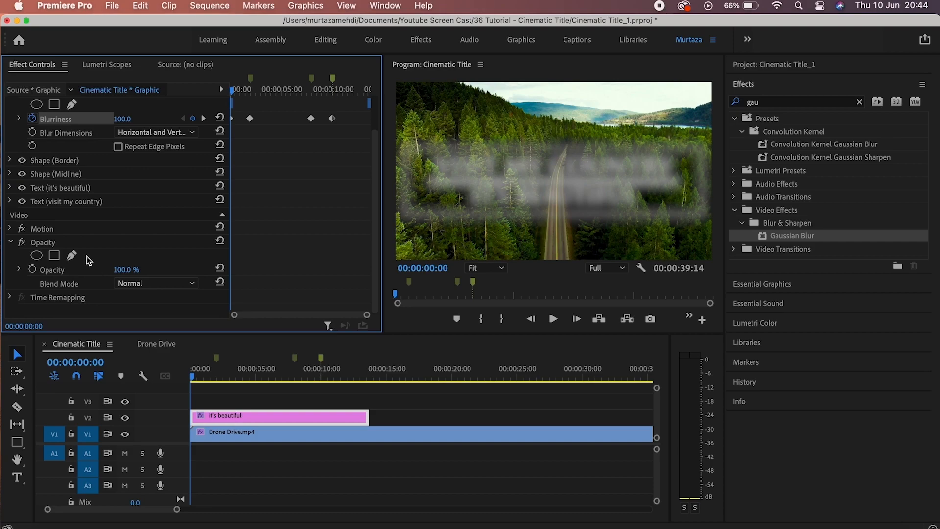
click(39, 243)
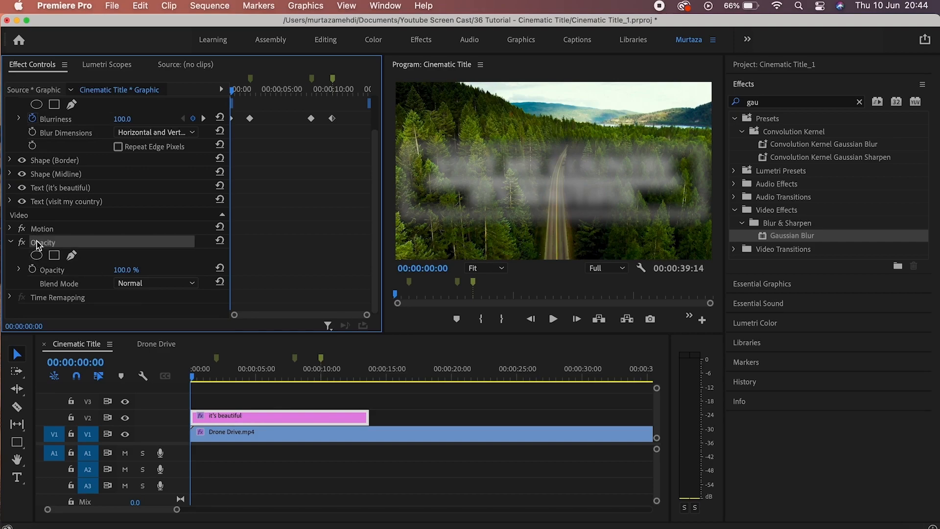
click(33, 269)
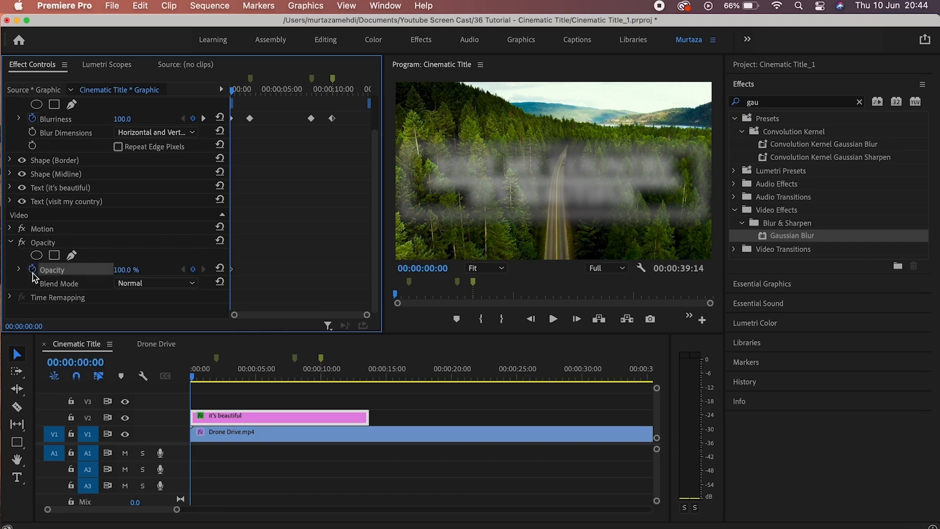
click(132, 268)
text(0)
key(Return)
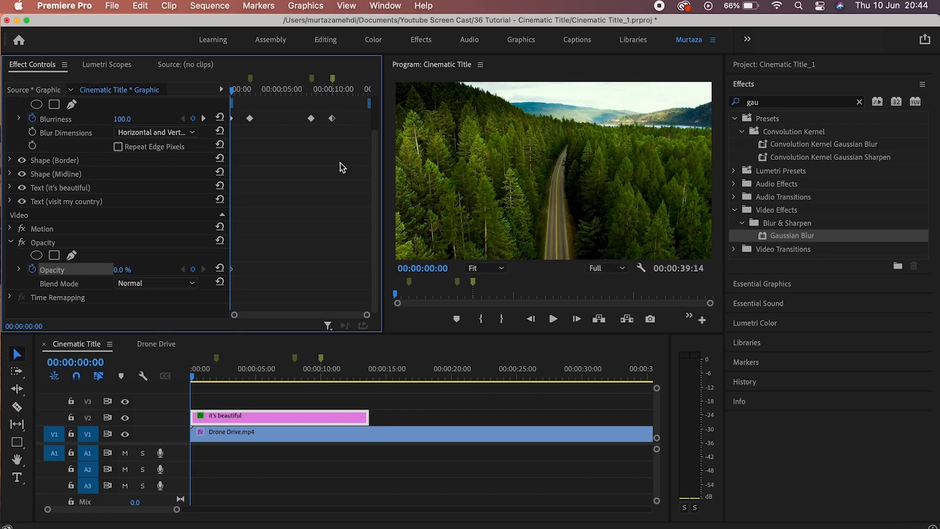
click(203, 119)
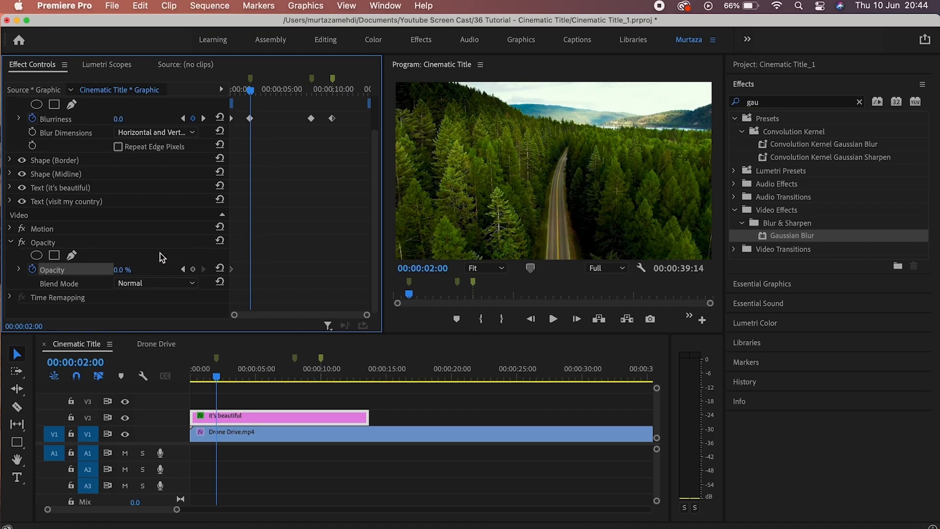
click(127, 269)
text(100)
key(Return)
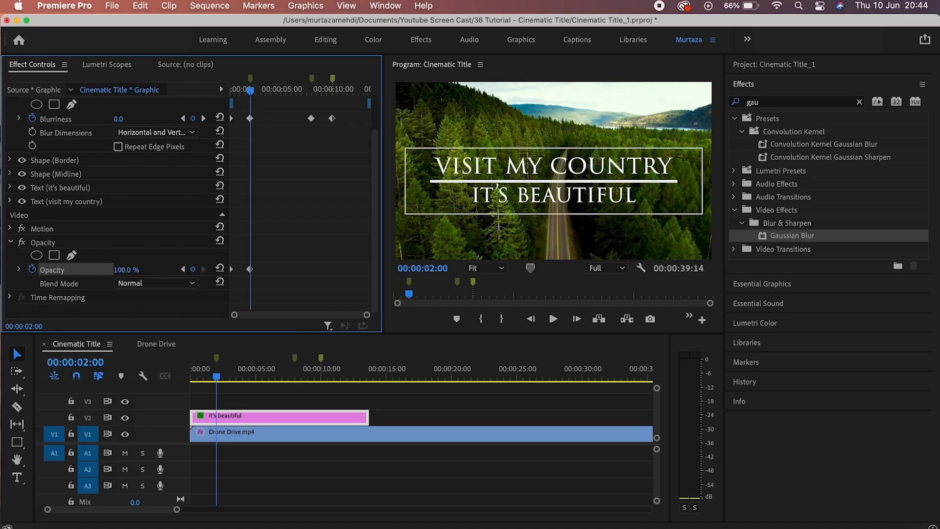
Hold Opacity at 100% at 8 seconds, drop it to 0% at 10 seconds, and play back.
click(203, 118)
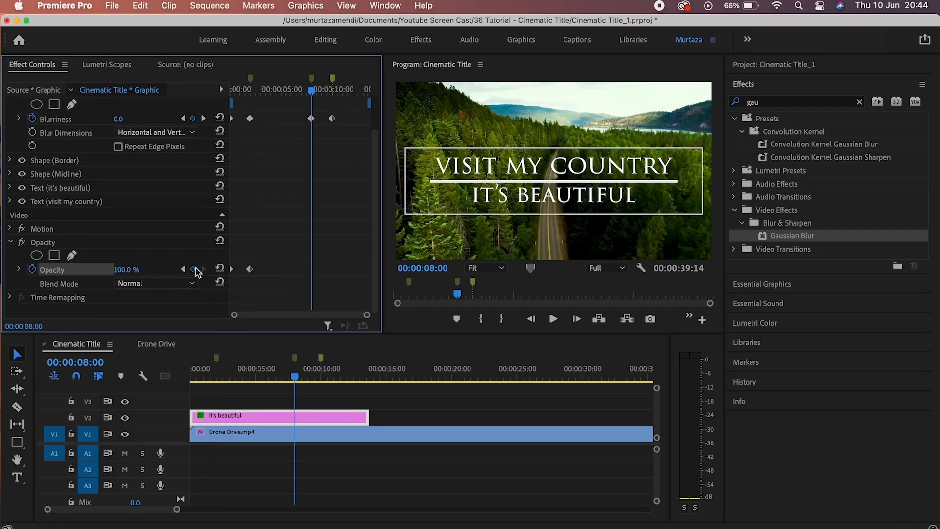
click(194, 269)
click(203, 119)
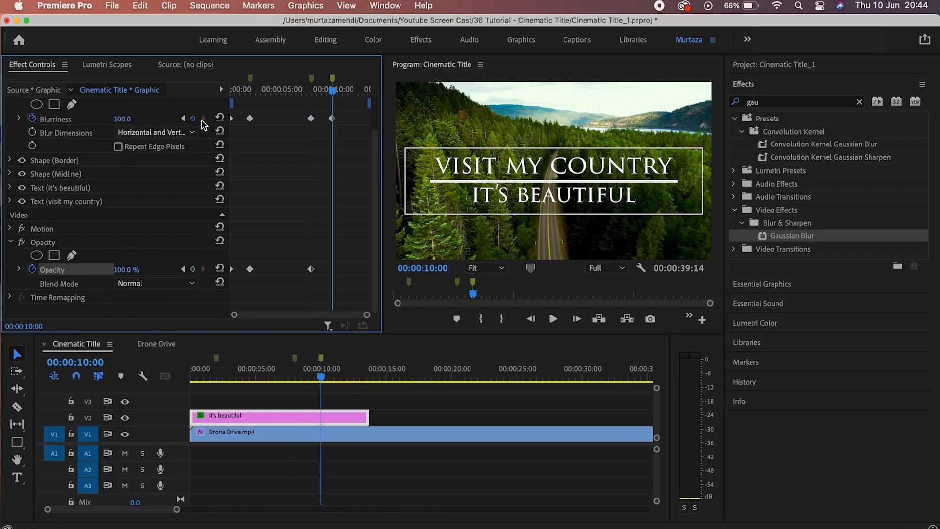
click(194, 269)
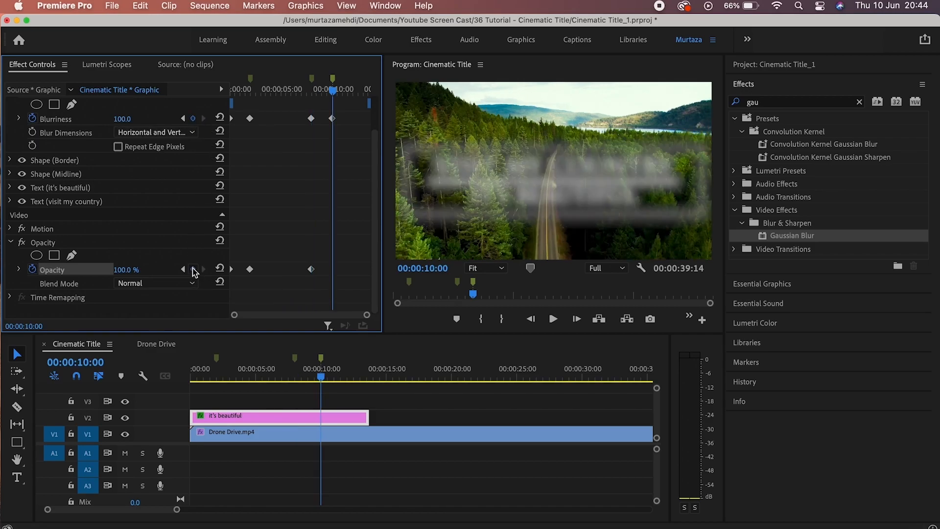
click(138, 270)
text(0)
key(Return)
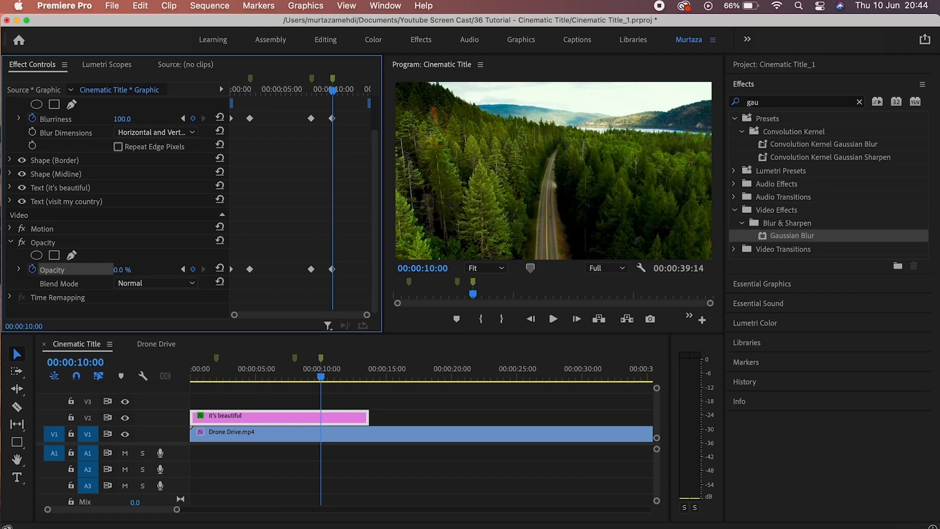
key(Home)
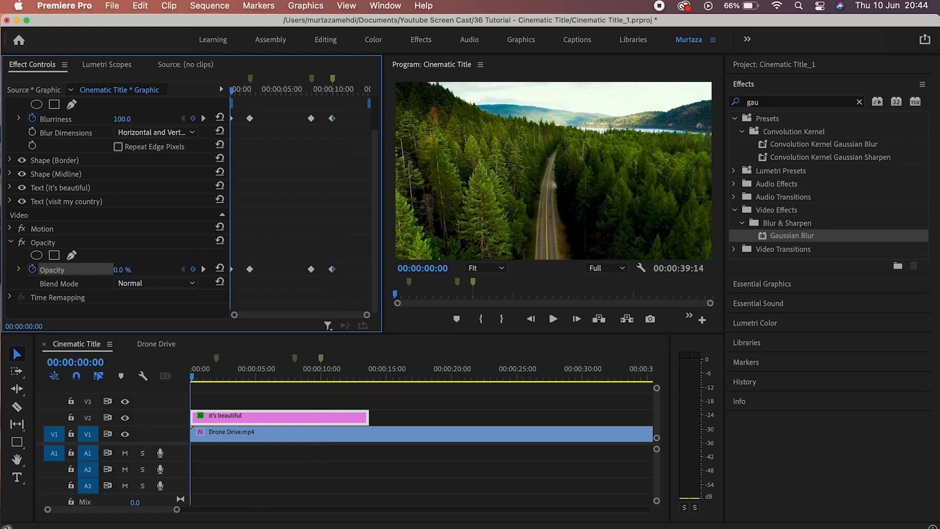
key(space)
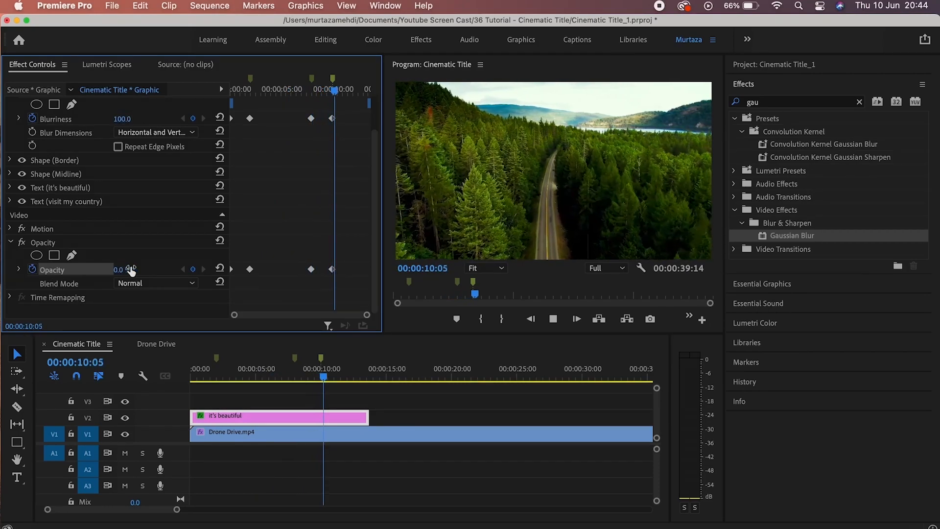
key(space)
key(Home)
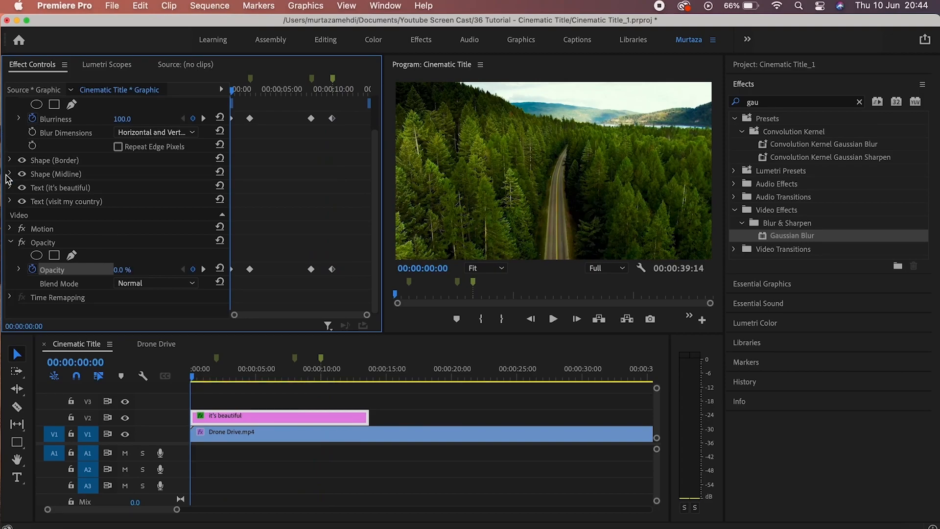
With Uniform Scale off, grow the midline's Horizontal Scale from 0 at start to 100 near 1.5 seconds.
click(9, 173)
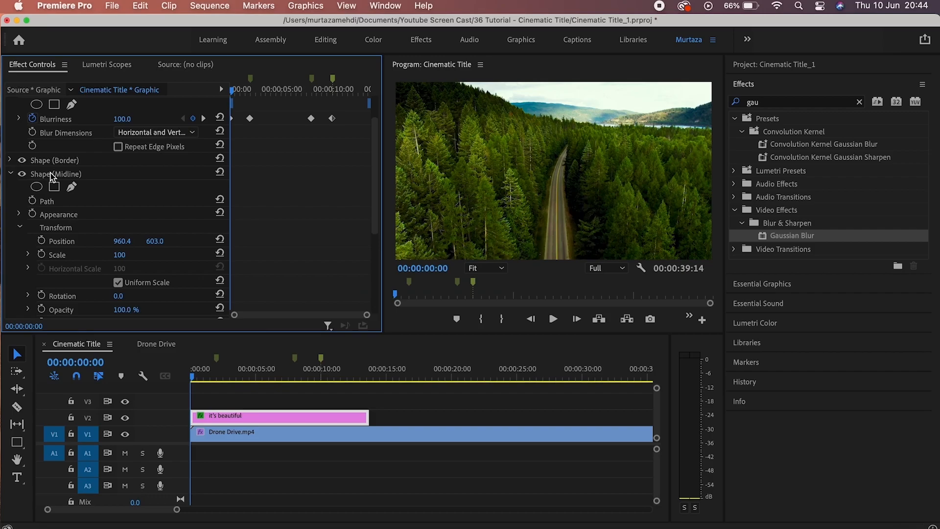
click(118, 283)
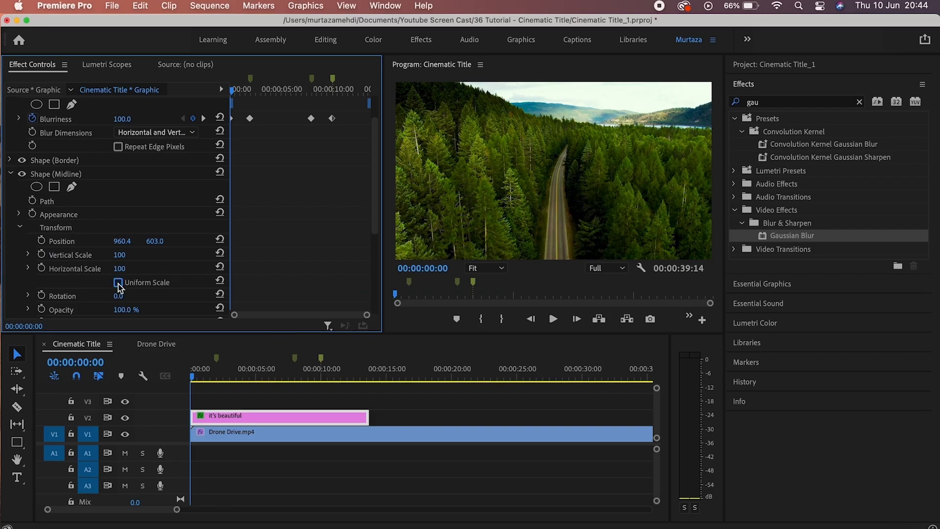
click(43, 268)
click(119, 269)
text(0)
key(Return)
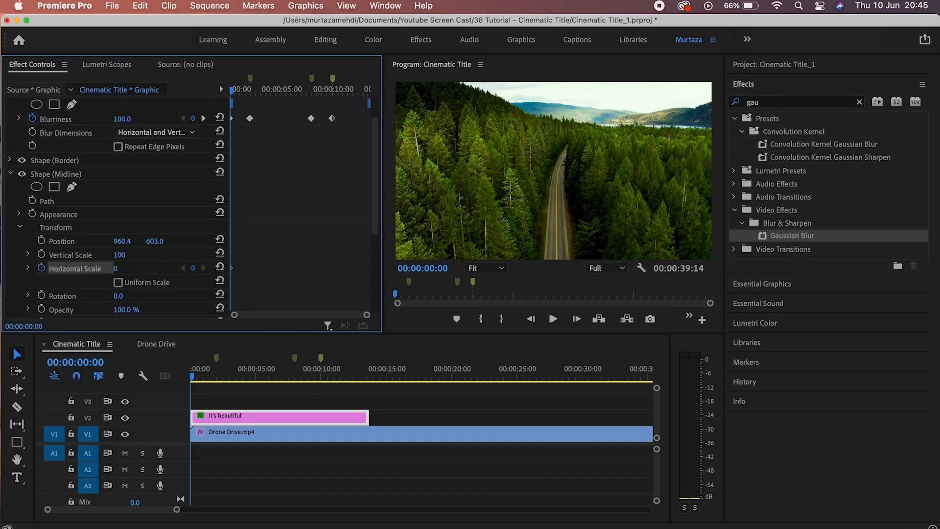
drag(230, 91, 251, 93)
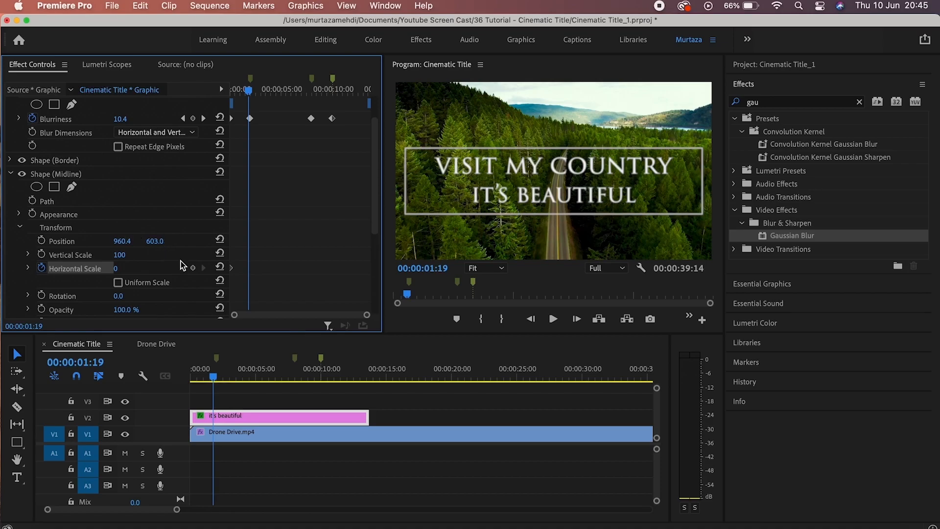
click(194, 268)
click(130, 266)
text(100)
key(Return)
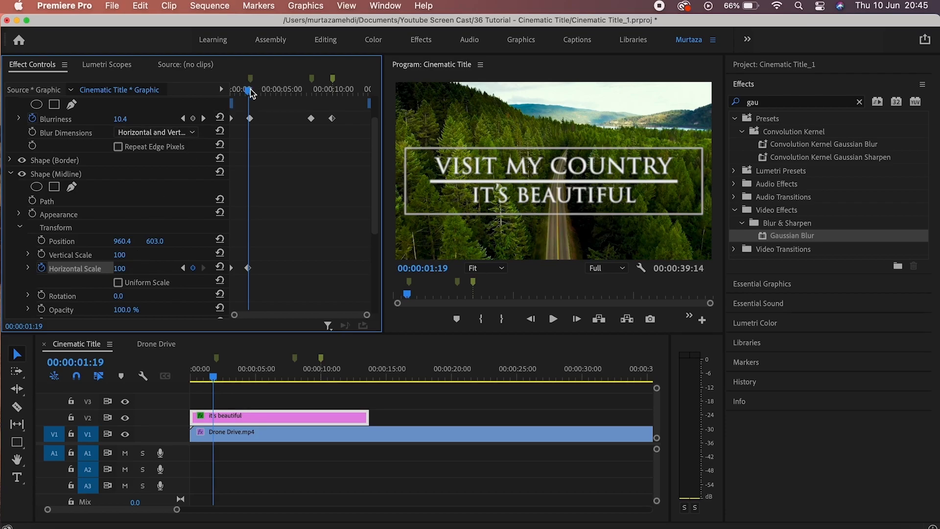
Hold the midline at 100 at 8 seconds, shrink it to 0 at 10 seconds, and preview.
drag(250, 91, 313, 95)
drag(314, 95, 315, 96)
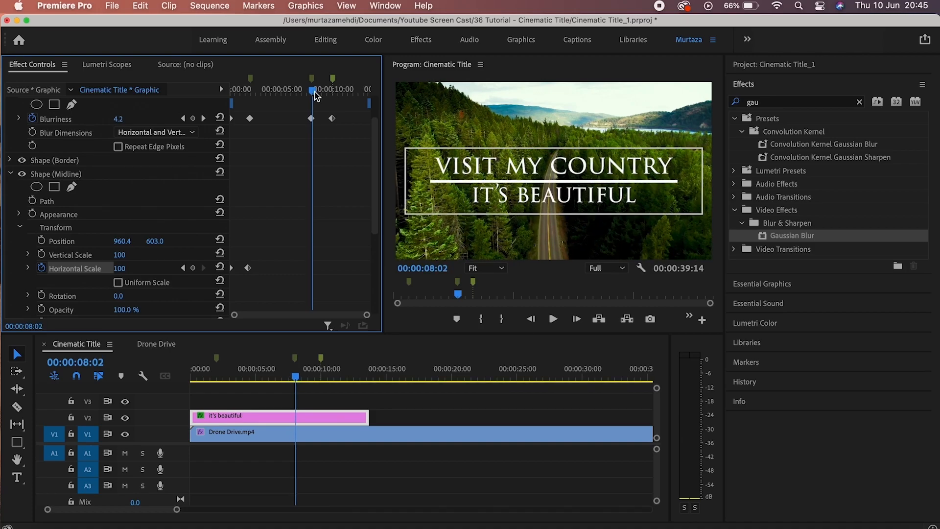
click(193, 268)
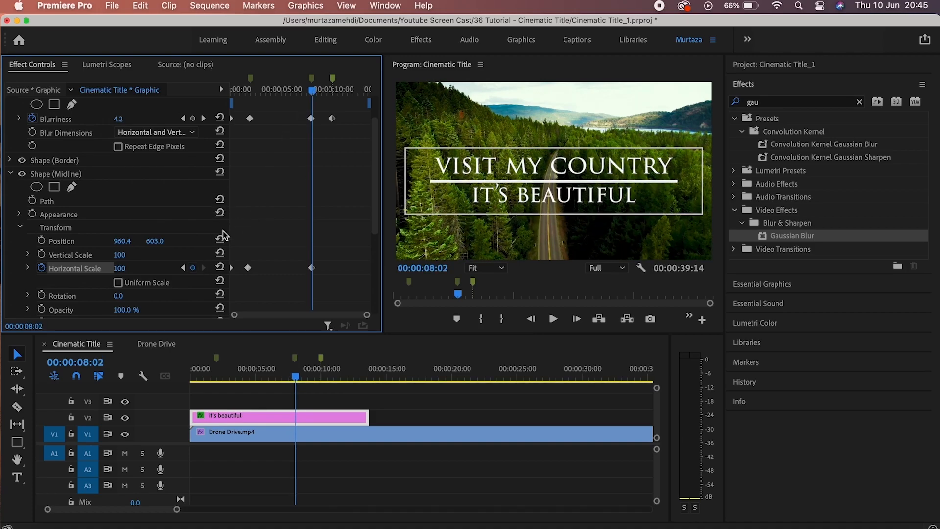
click(203, 118)
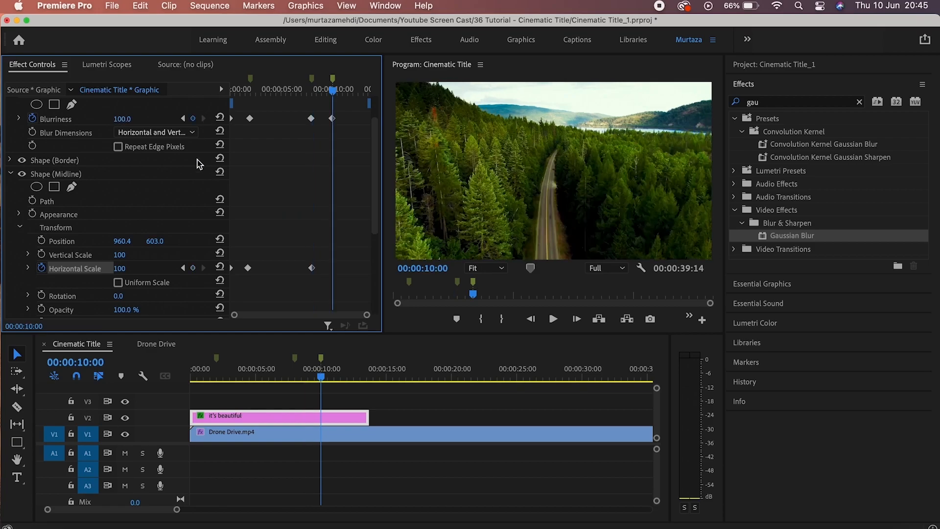
click(132, 268)
text(0)
key(Return)
key(Home)
key(space)
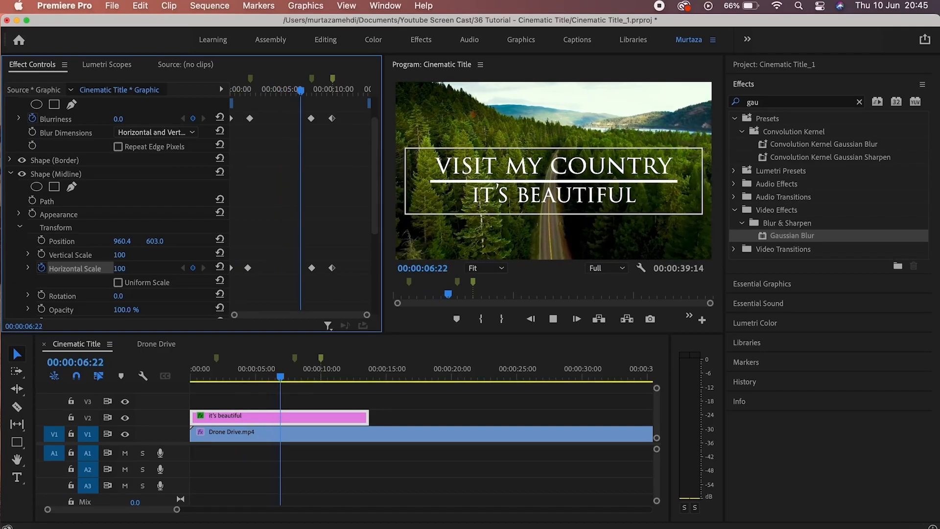
key(space)
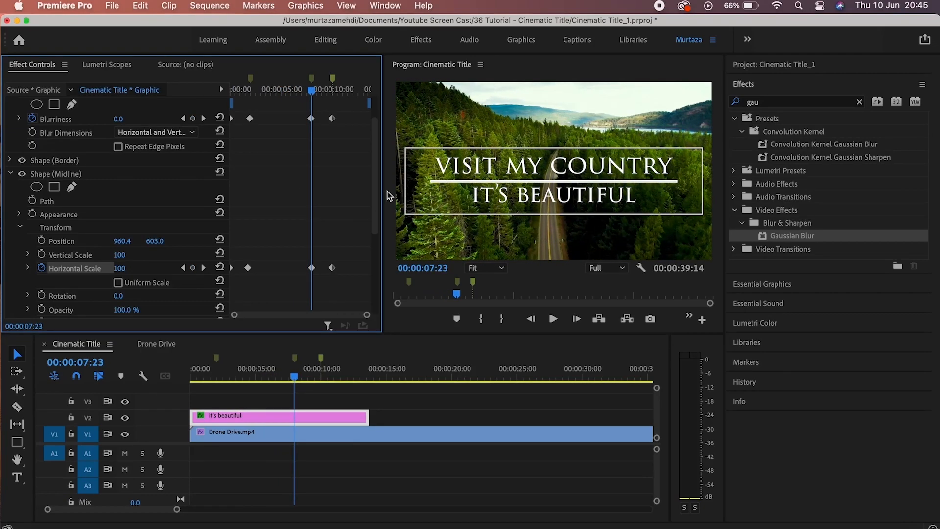
scroll(372, 205, down, 5)
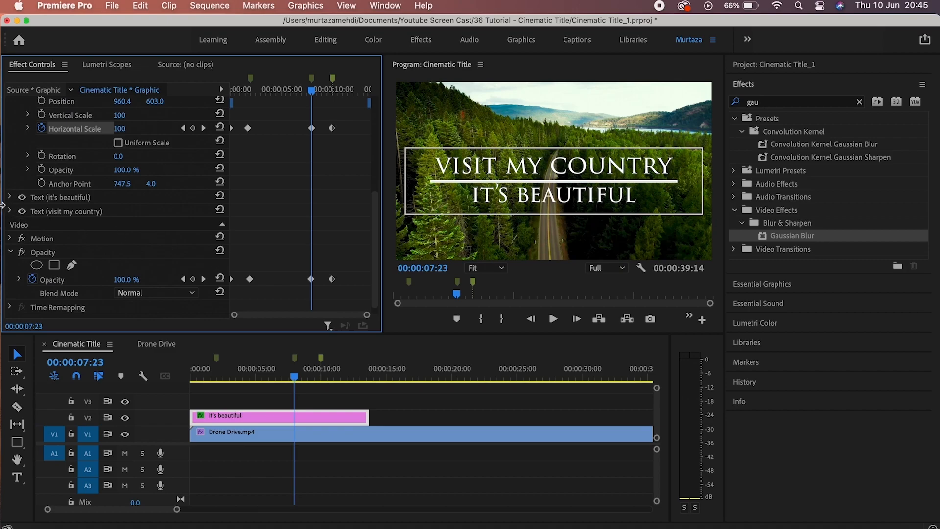
Keyframe the VISIT MY COUNTRY text Scale at 100 near 1 second, rising to 110 by 2.5 seconds.
click(9, 211)
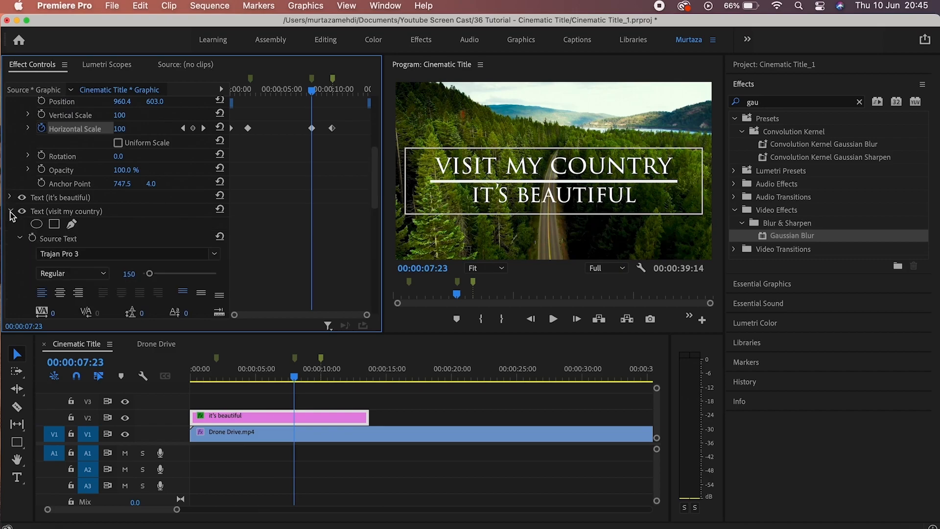
click(19, 238)
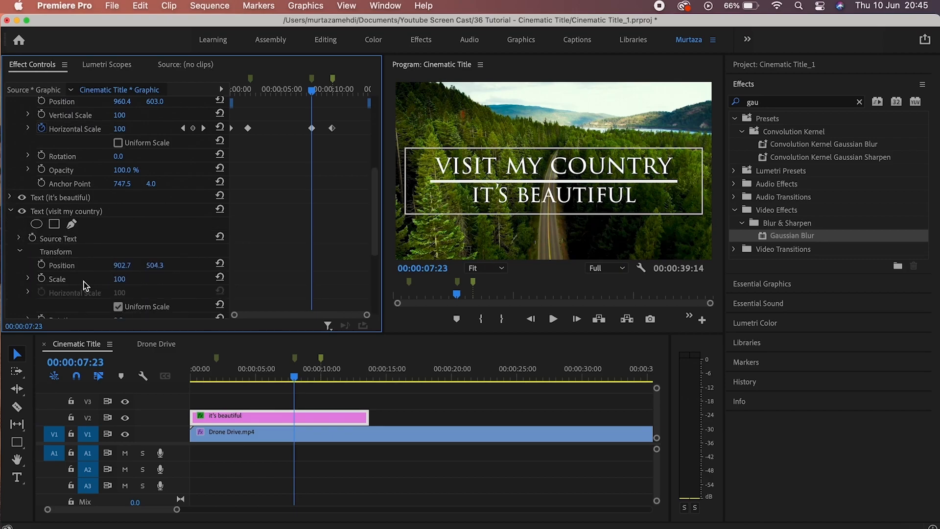
drag(303, 93, 246, 93)
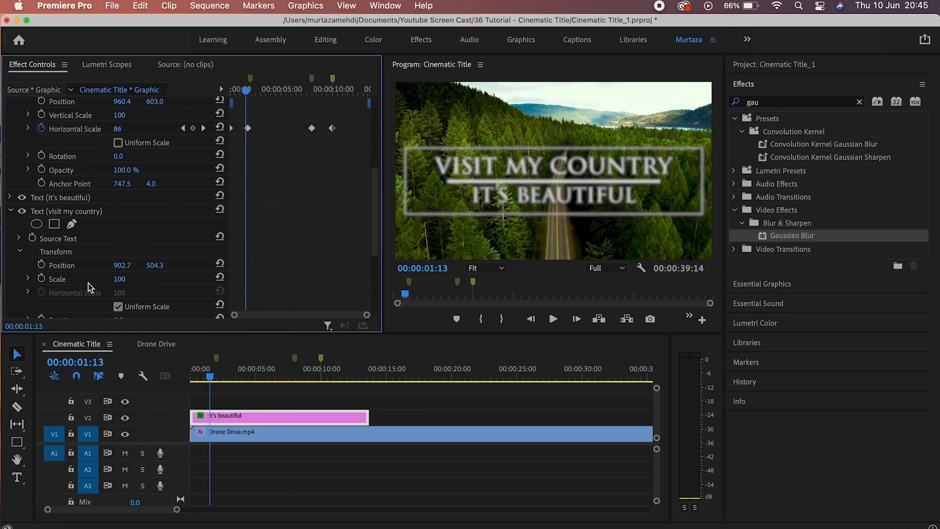
click(43, 278)
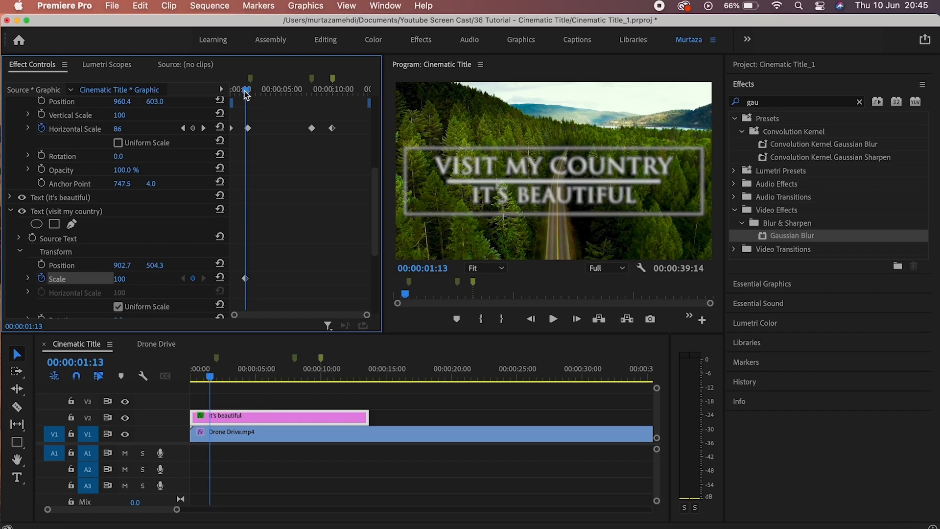
drag(246, 94, 258, 94)
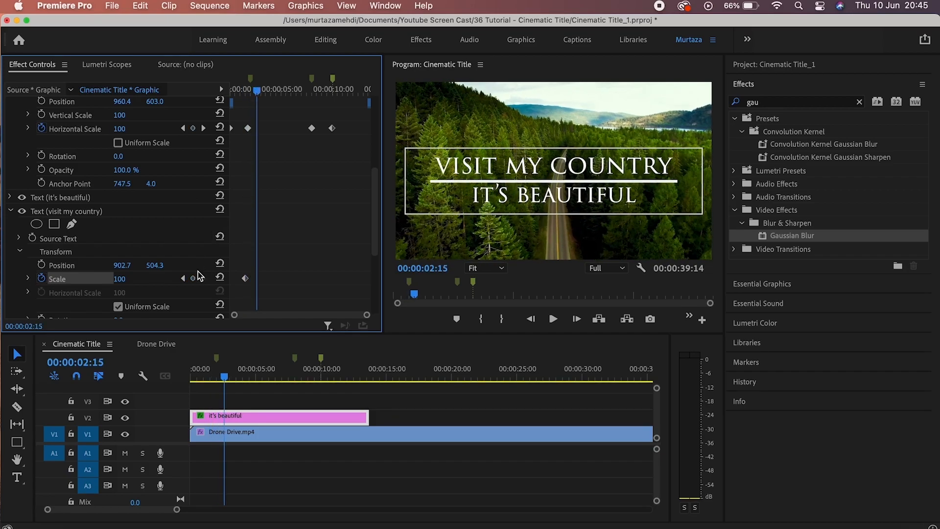
click(194, 278)
click(131, 277)
text(110)
key(Return)
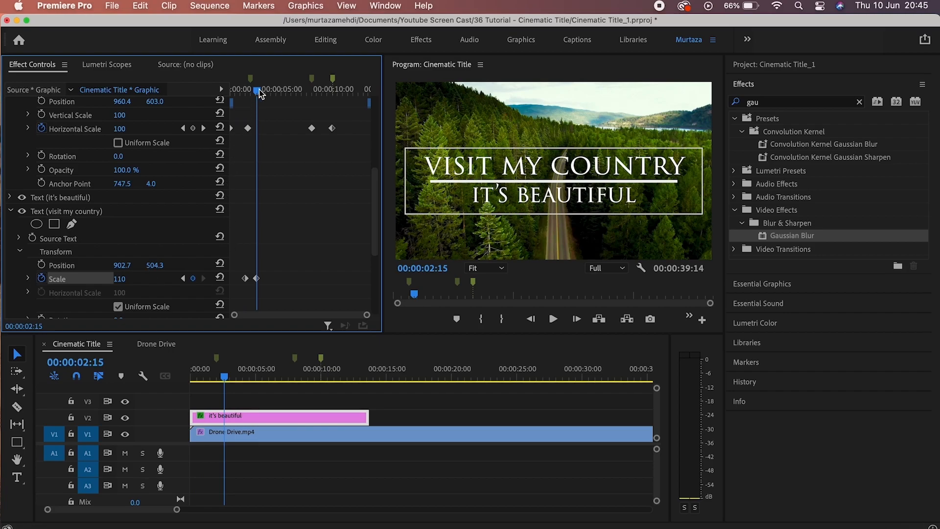
Hold the text Scale at 110 at 6 seconds and return it to 100 at 8 seconds.
drag(260, 94, 300, 92)
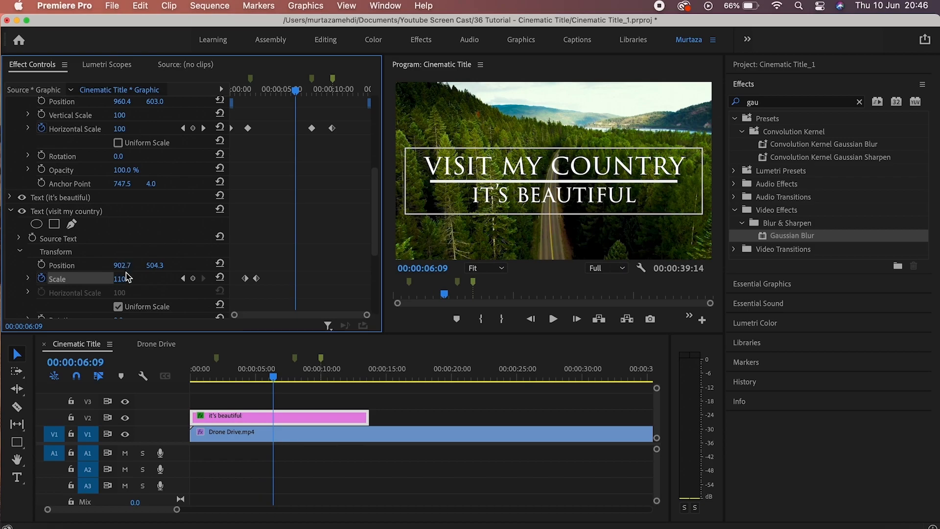
click(193, 279)
drag(297, 93, 314, 92)
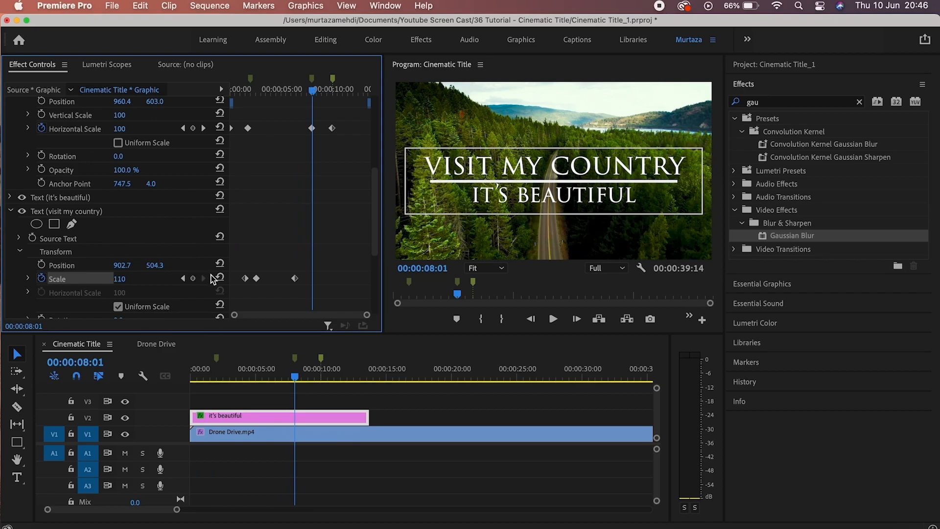
click(220, 277)
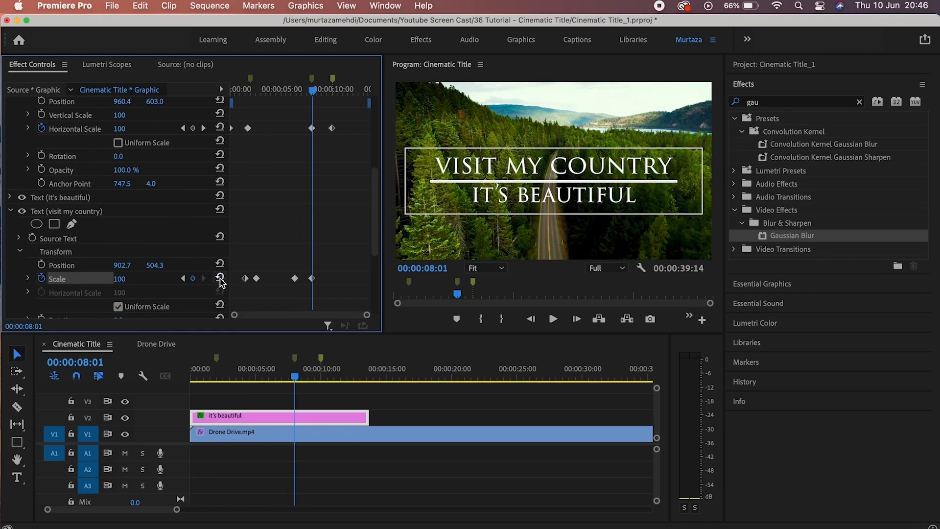
click(11, 198)
Keyframe the IT'S BEAUTIFUL graphic's Scale at 100 at 01:13 and 110 at 02:15.
click(19, 226)
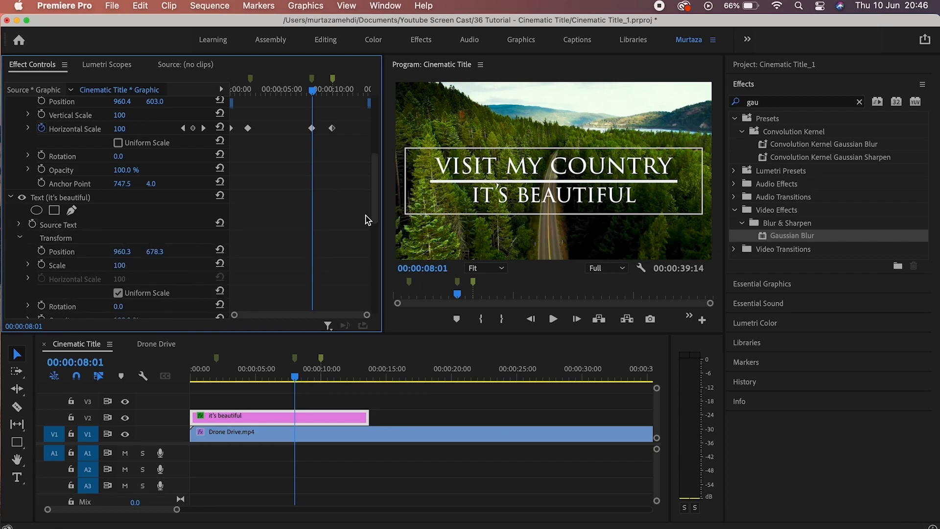
drag(377, 213, 377, 258)
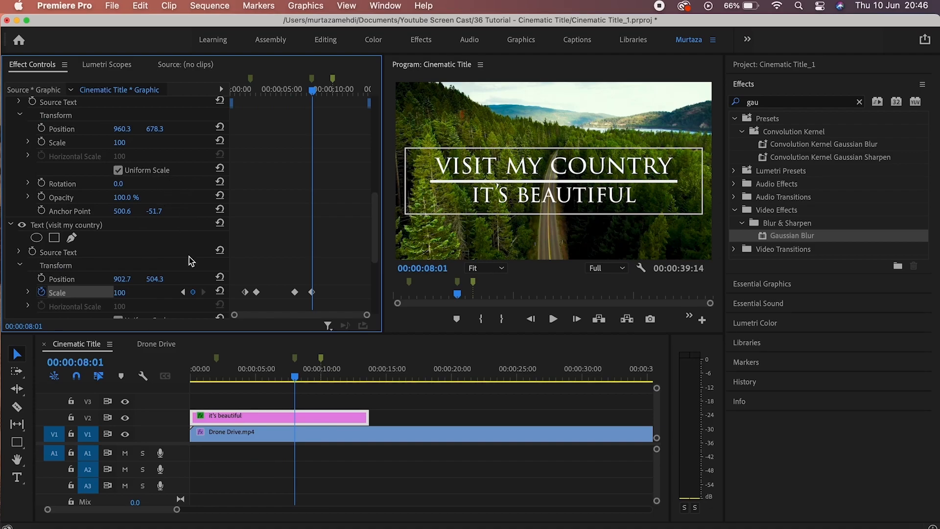
click(185, 292)
click(184, 292)
click(184, 292)
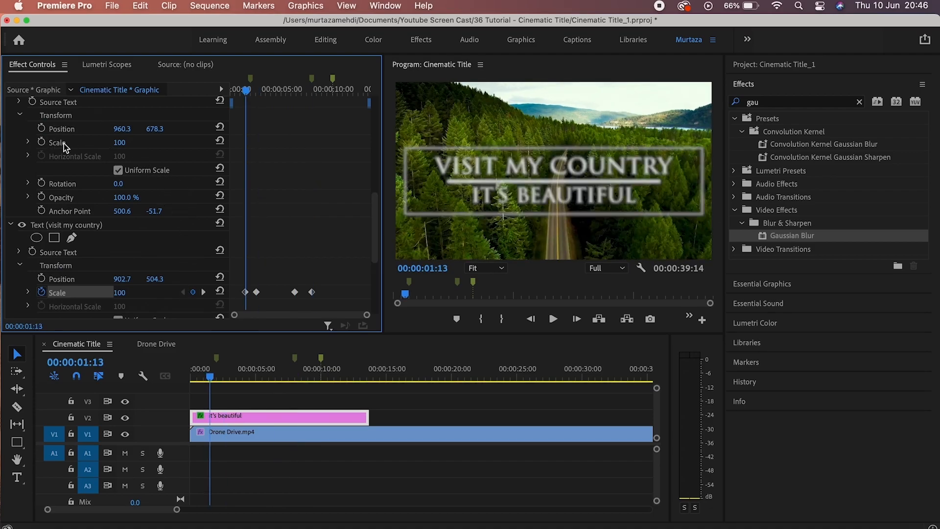
click(42, 143)
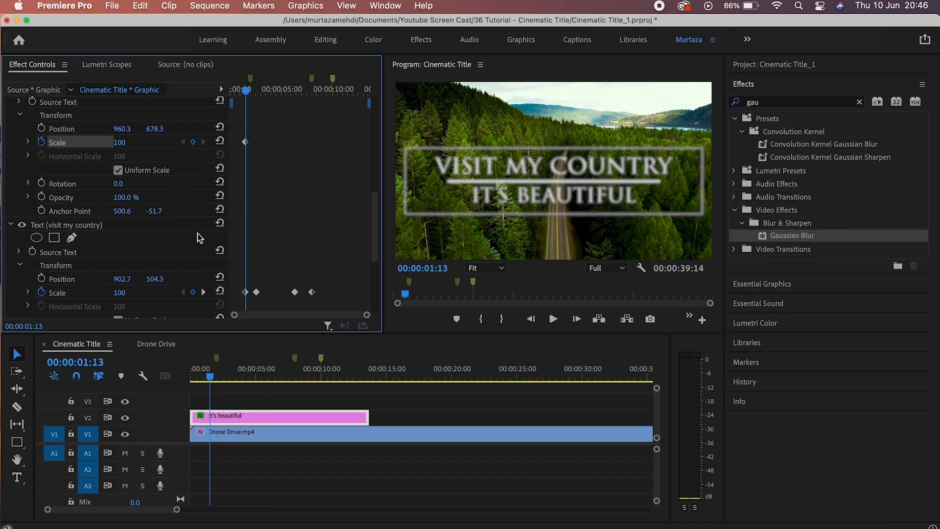
click(204, 292)
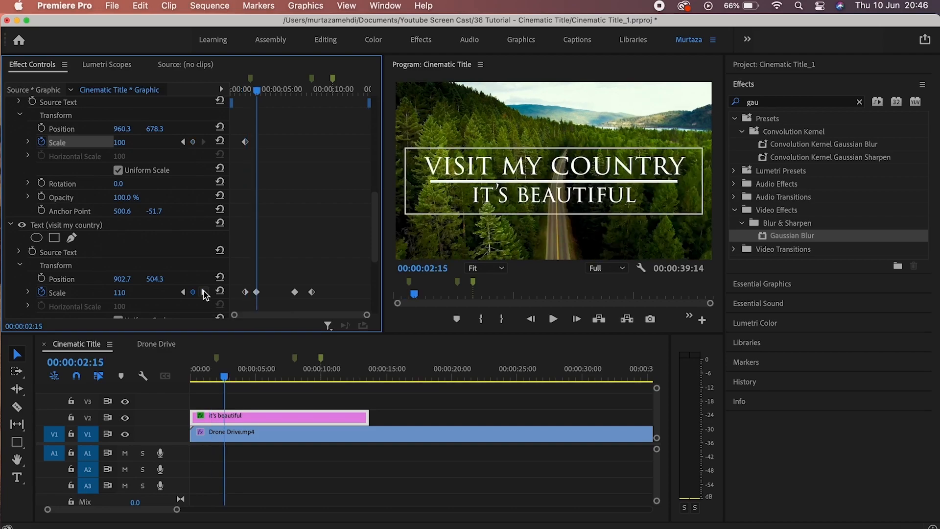
click(122, 142)
text(110)
key(Return)
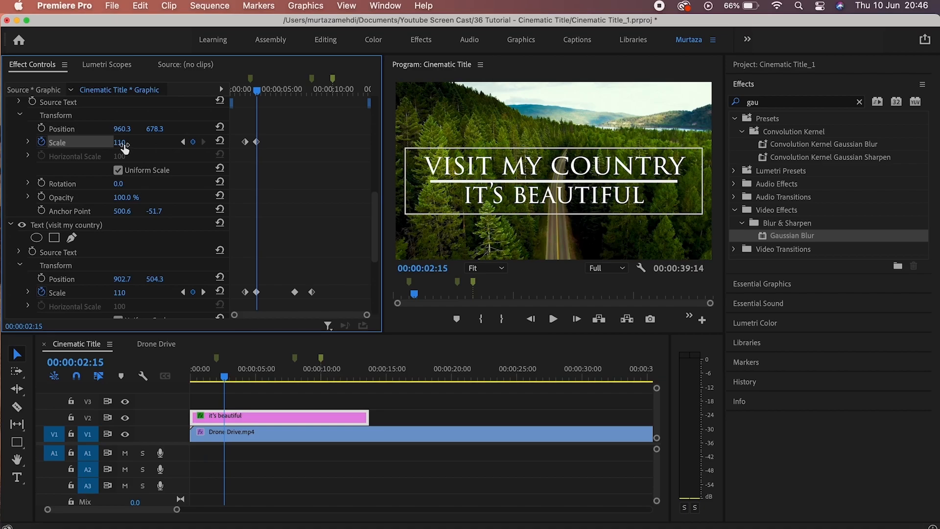
Hold Scale at 110 at 06:09, bring it back to 100 at 08:01, and preview playback.
click(204, 292)
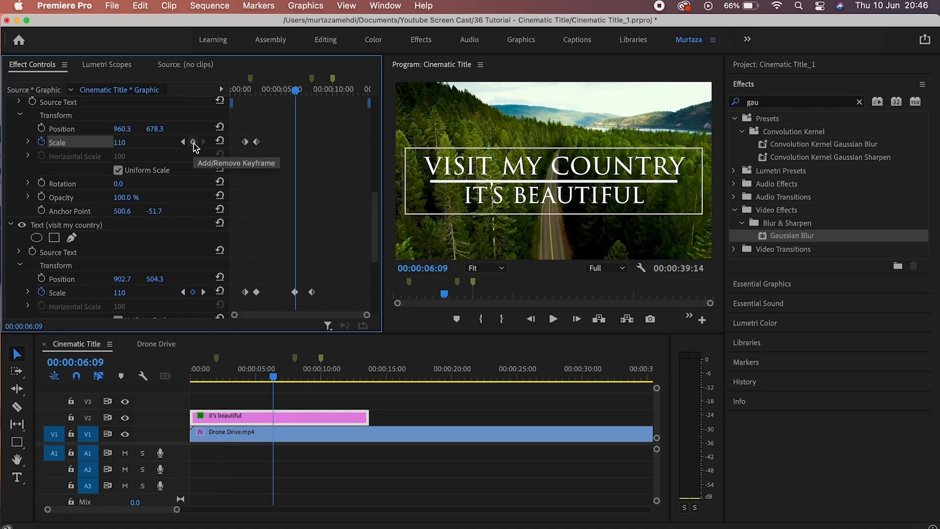
click(194, 142)
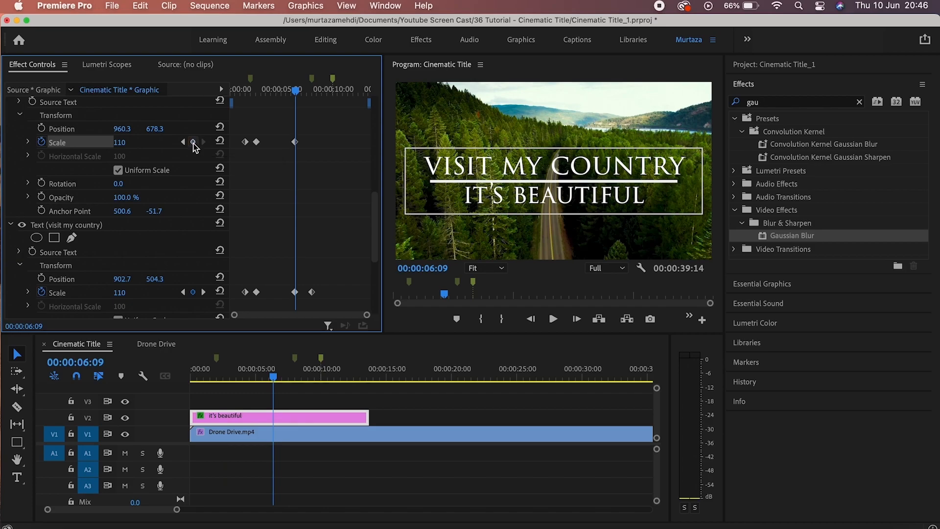
click(204, 293)
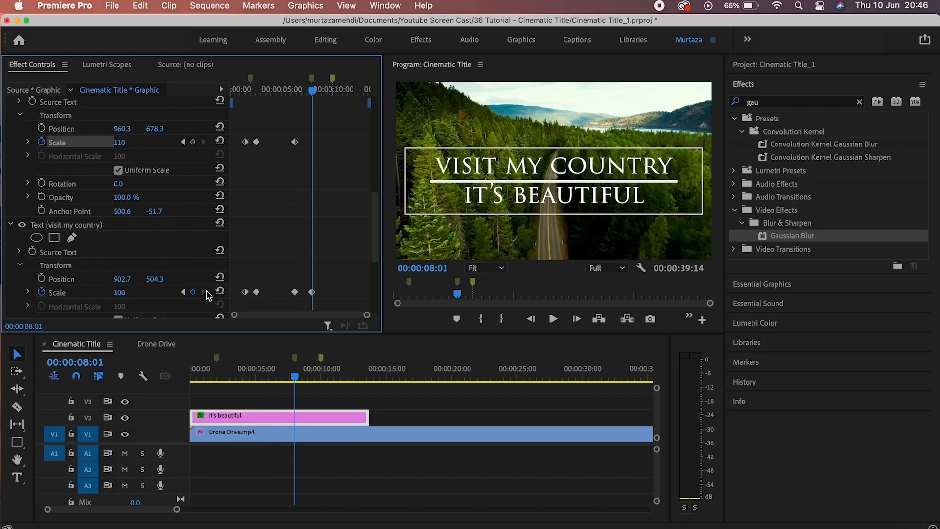
click(122, 143)
text(100)
key(Return)
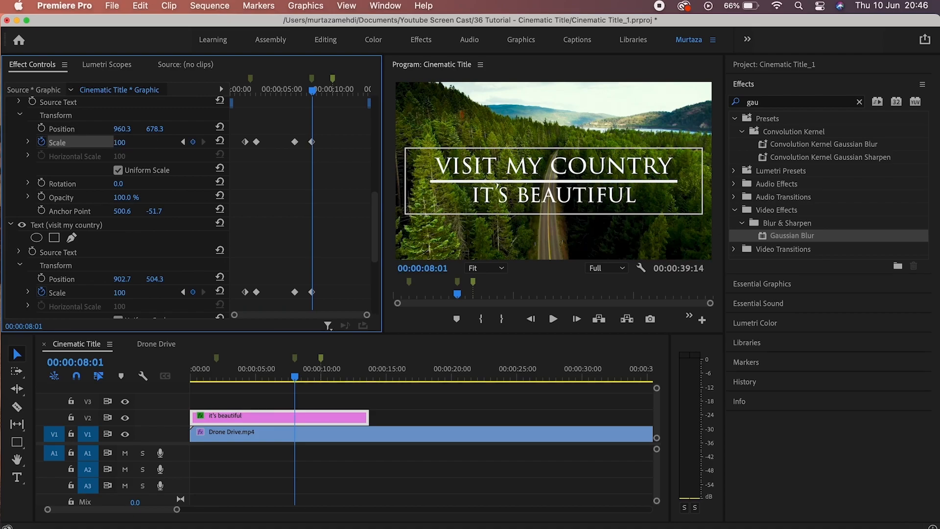
key(Home)
key(space)
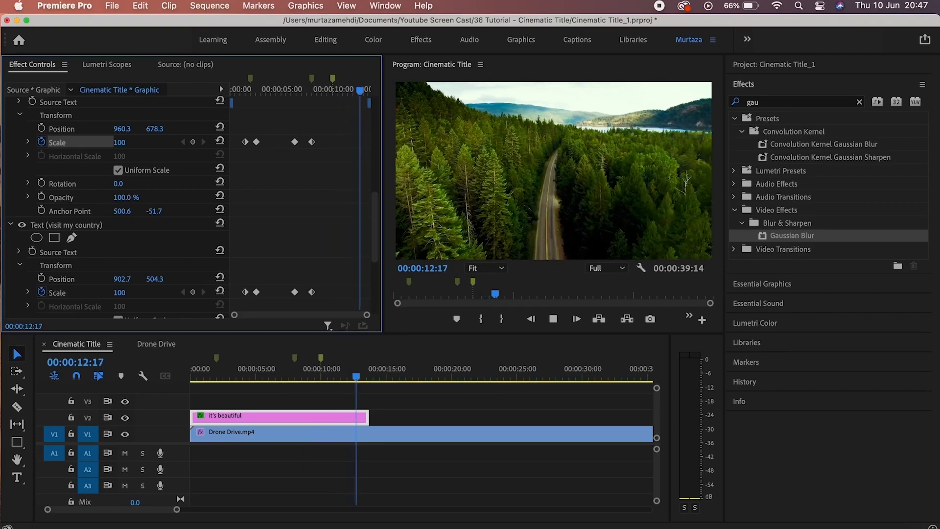
key(space)
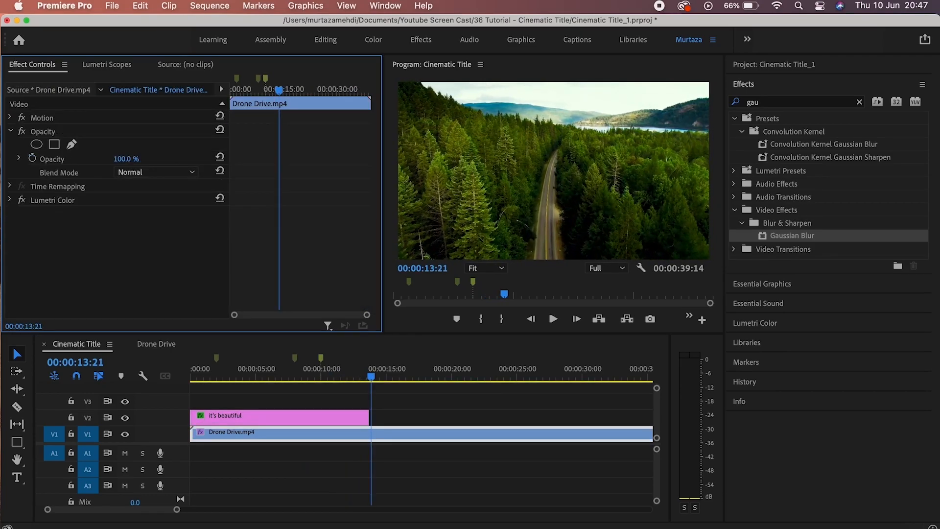
Apply Gaussian Blur to Drone Drive.mp4 and keyframe Blurriness at 100 at the start.
key(Home)
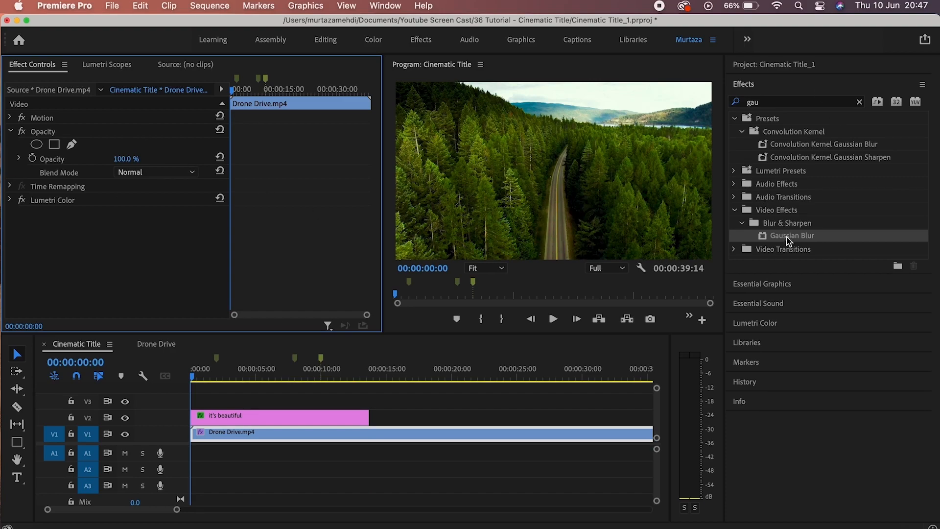
drag(798, 240, 289, 437)
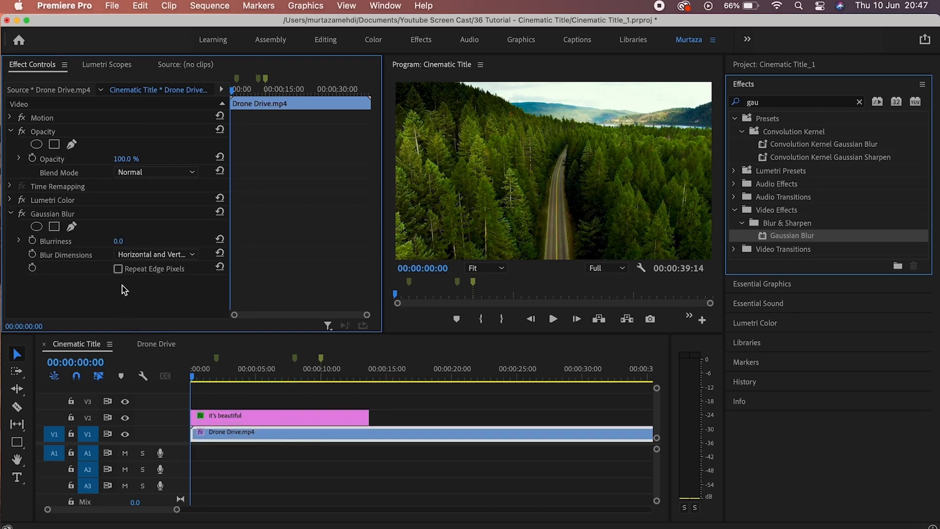
click(32, 243)
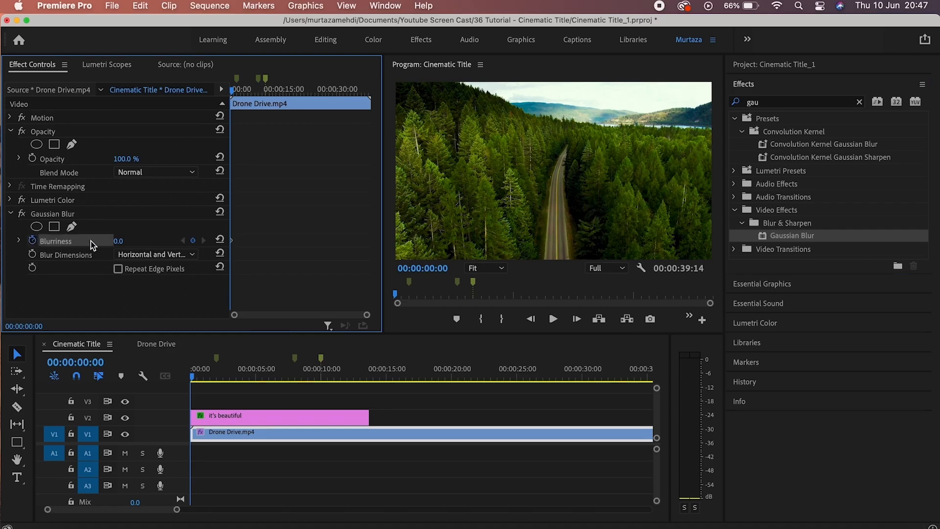
click(120, 241)
text(100)
key(Return)
Set Blurriness to 0 at 8 seconds and enable Repeat Edge Pixels.
click(260, 82)
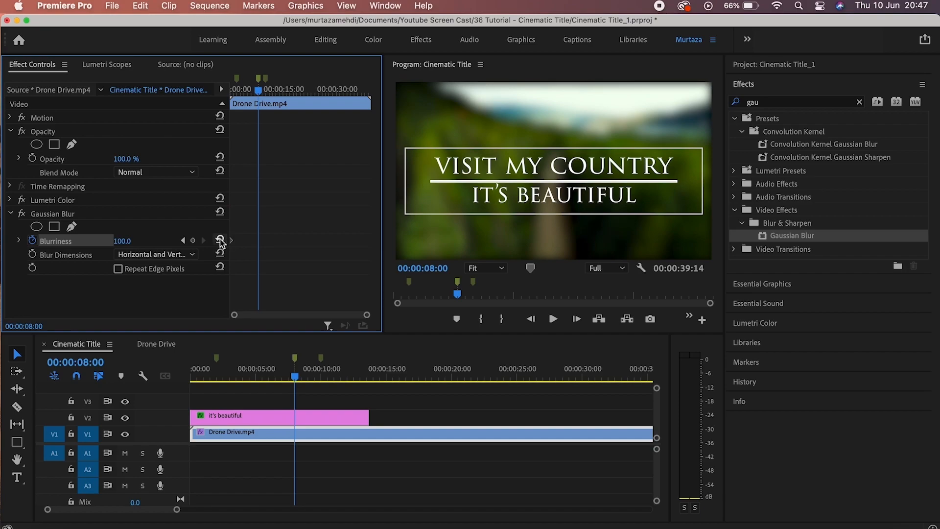
click(193, 240)
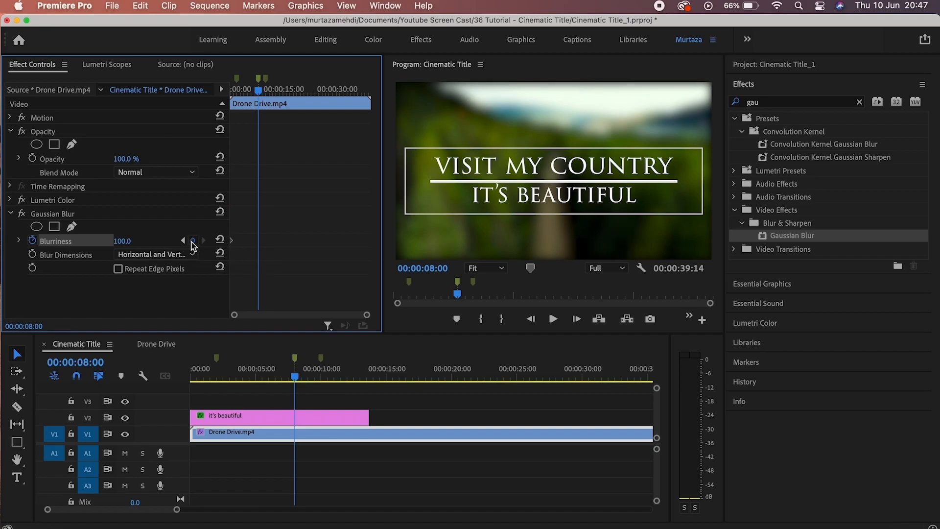
click(141, 244)
text(0)
key(Return)
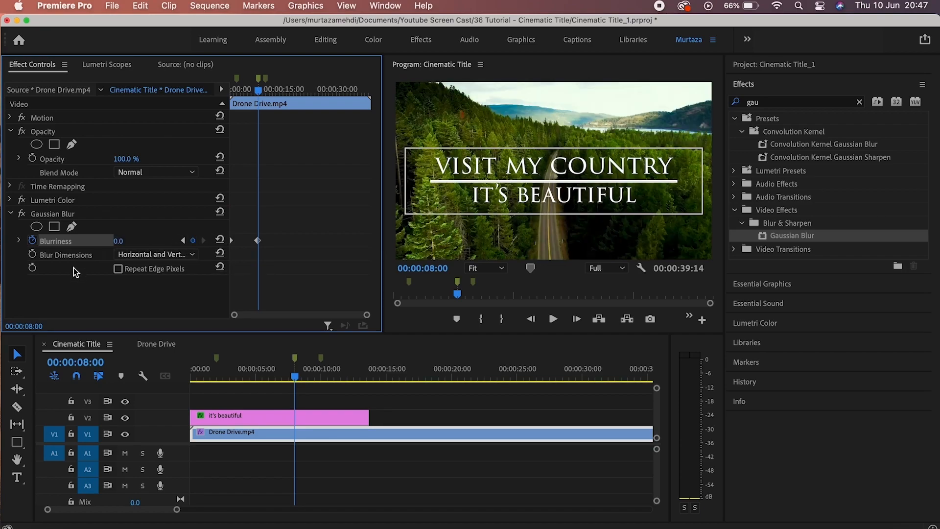
click(118, 269)
Select the it's beautiful title clip and play the sequence from the start twice.
click(235, 422)
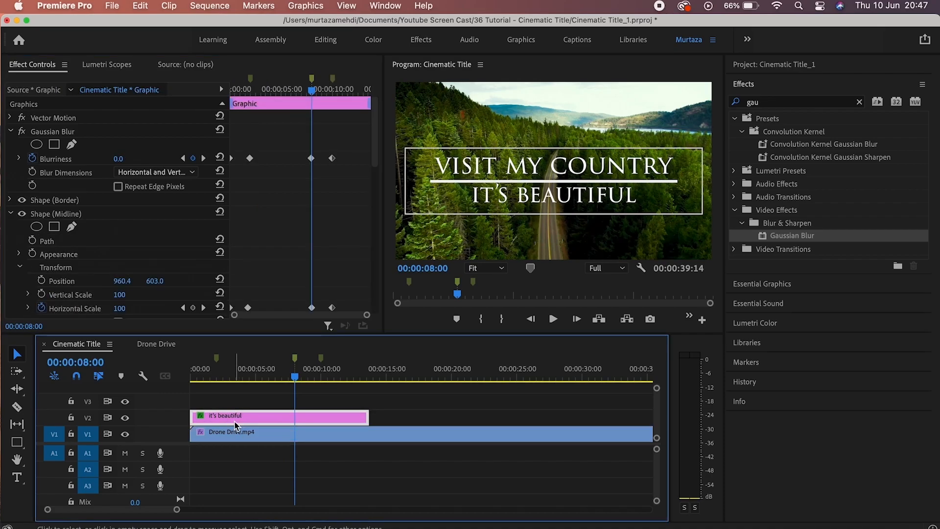
key(Home)
key(space)
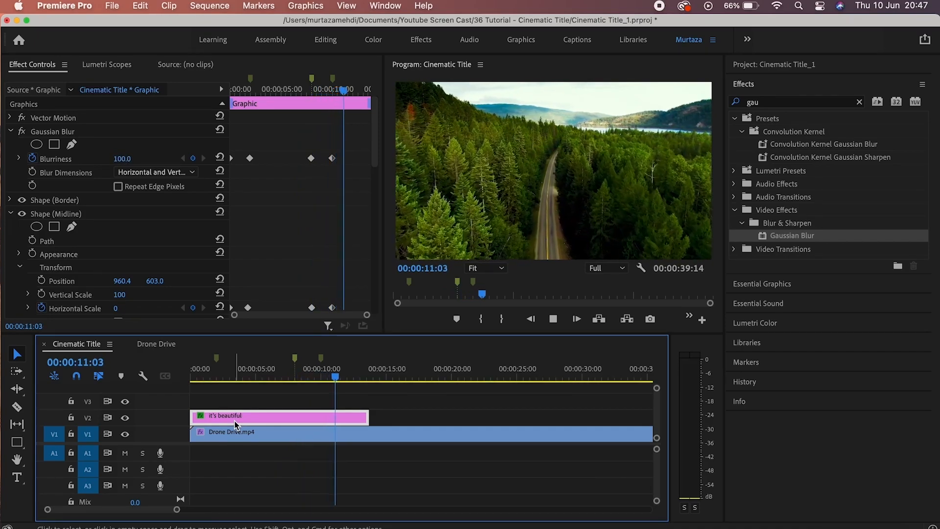
key(space)
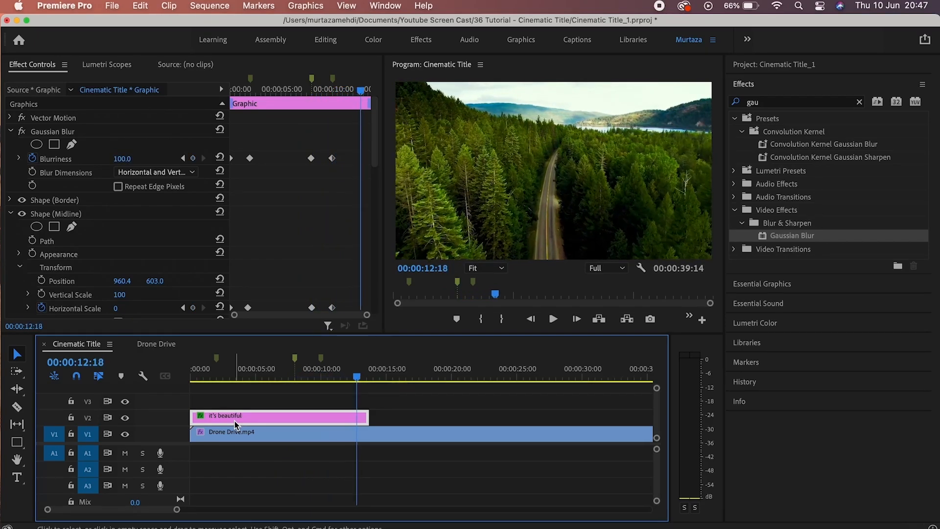
key(Home)
key(space)
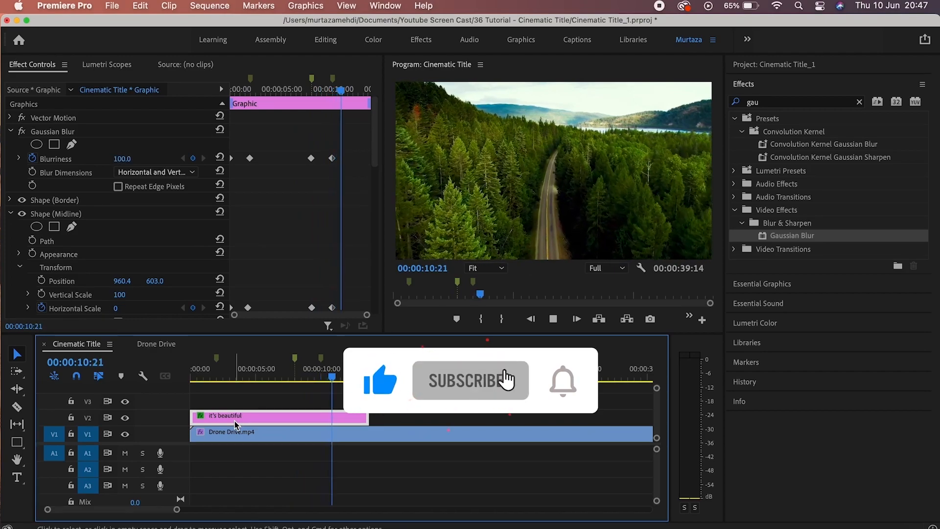
key(space)
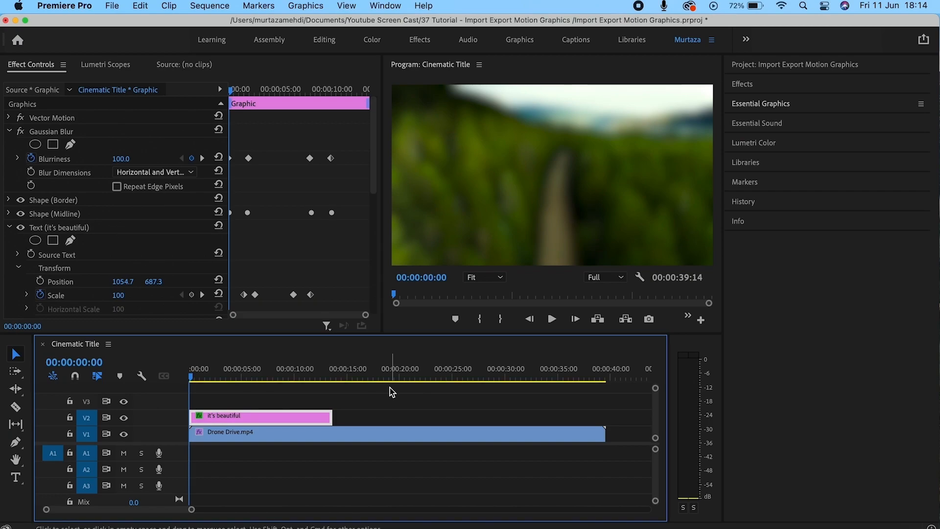
key(space)
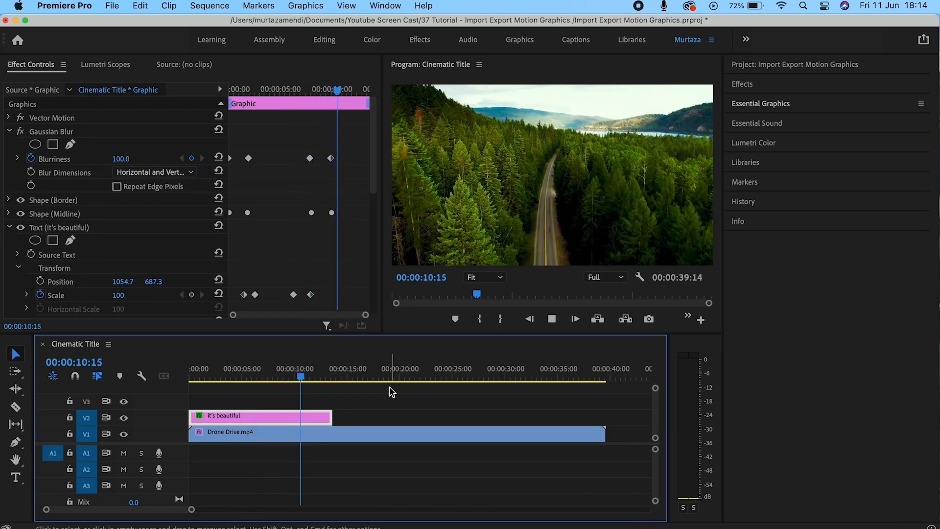
key(space)
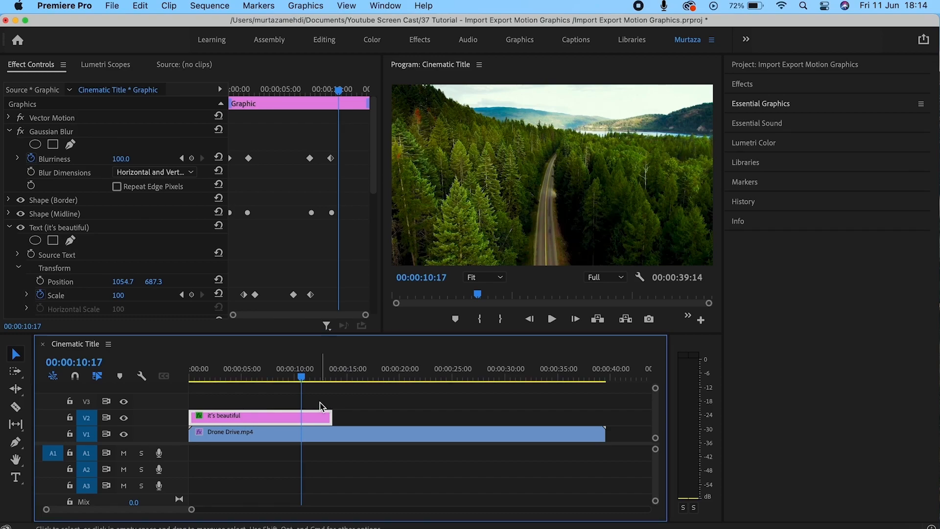
Export the it's beautiful clip as template 'Cinematic Border Title' to Local Templates Folder, warnings unchecked.
right_click(251, 419)
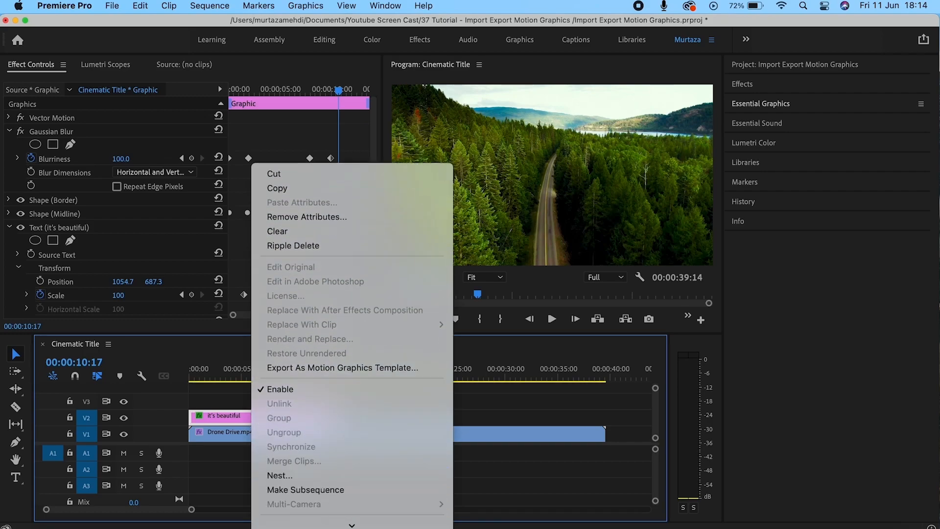
click(321, 354)
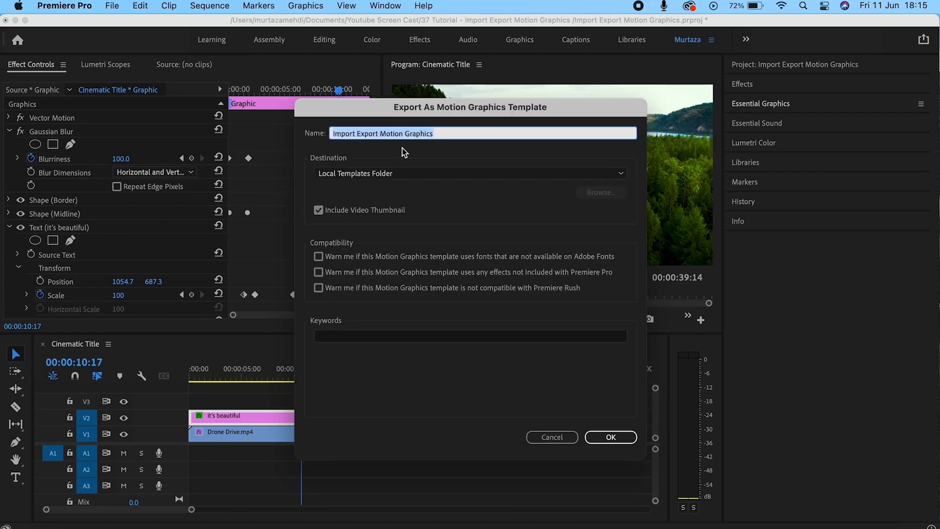
text(Cinematic)
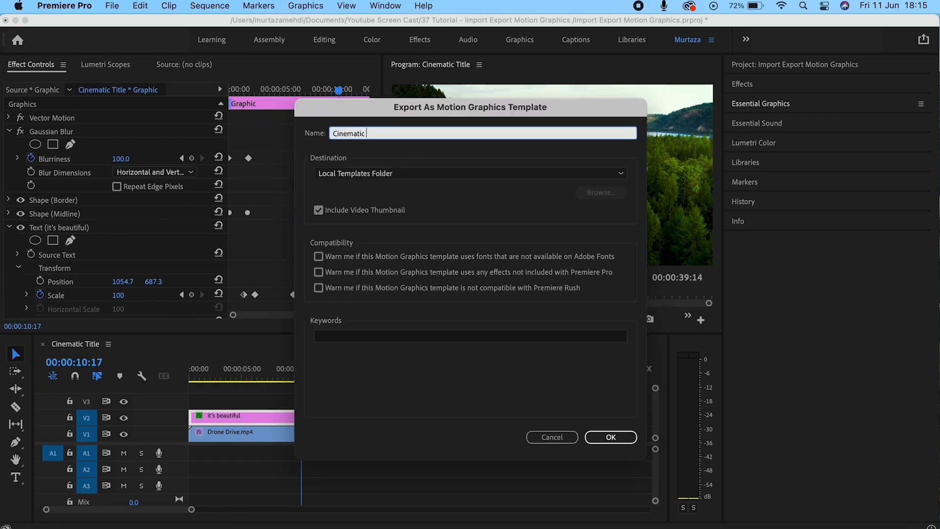
text( Border Title)
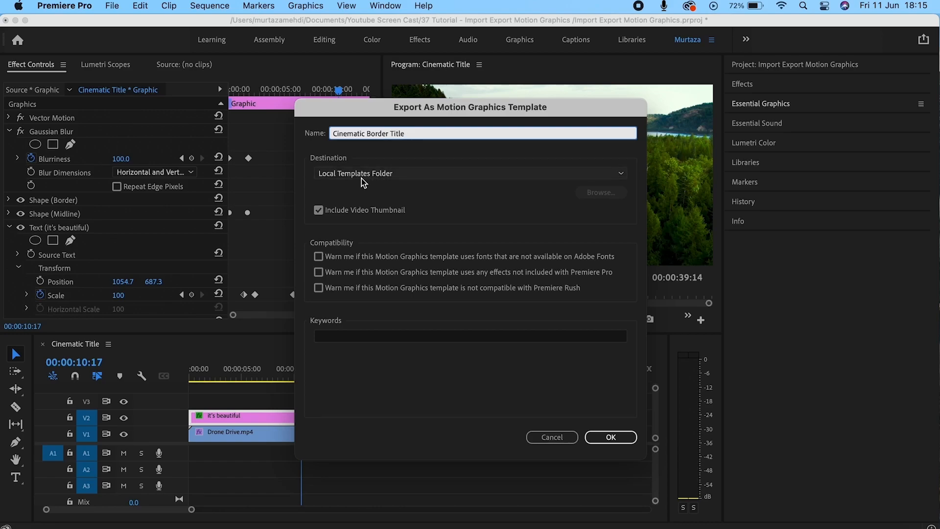
click(361, 212)
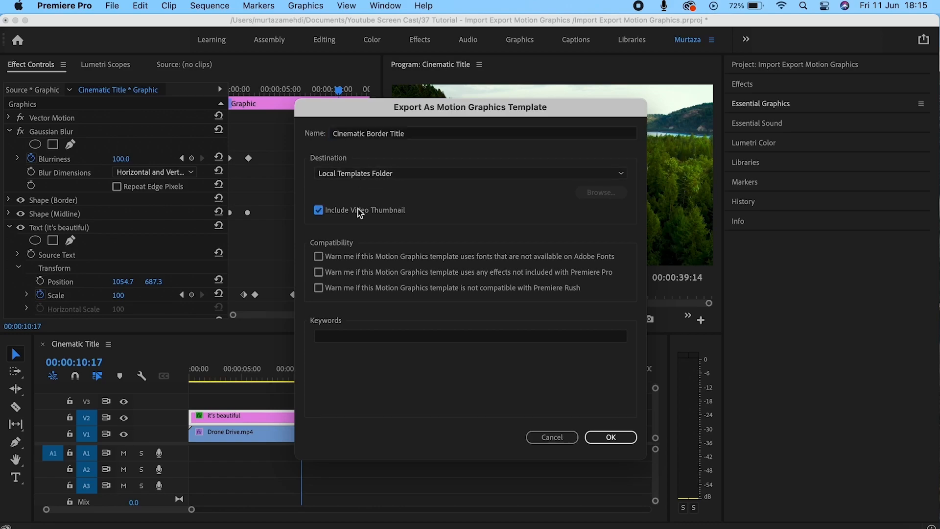
click(360, 212)
click(321, 259)
click(319, 273)
click(319, 272)
click(319, 288)
click(318, 288)
click(610, 437)
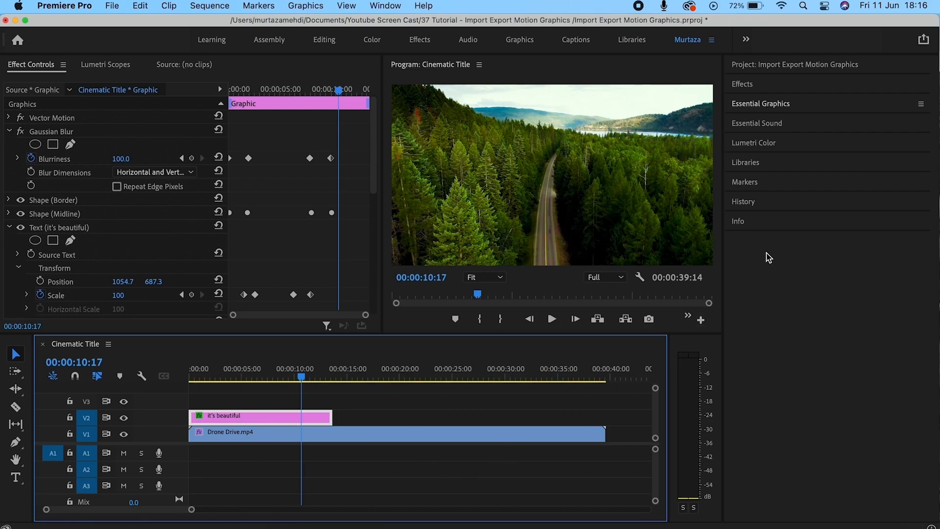
Browse My Templates in Essential Graphics and search for 'cinematic border title'.
click(769, 105)
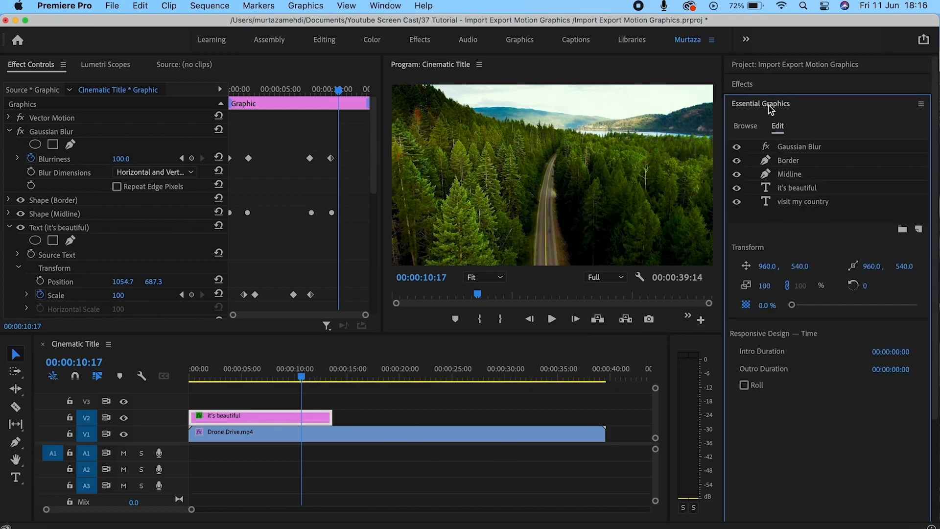
click(749, 130)
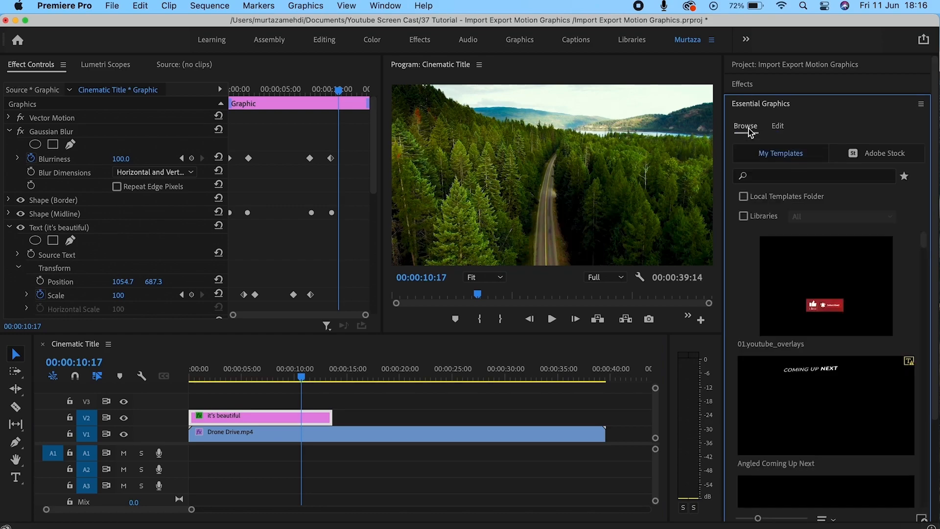
click(770, 178)
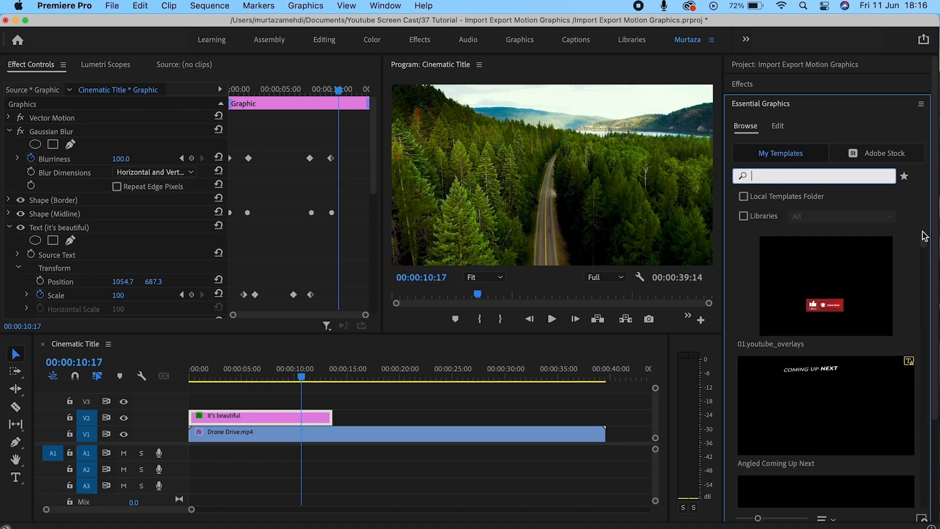
mouse_move(924, 238)
mouse_down()
mouse_move(926, 332)
mouse_move(926, 248)
mouse_up()
click(829, 178)
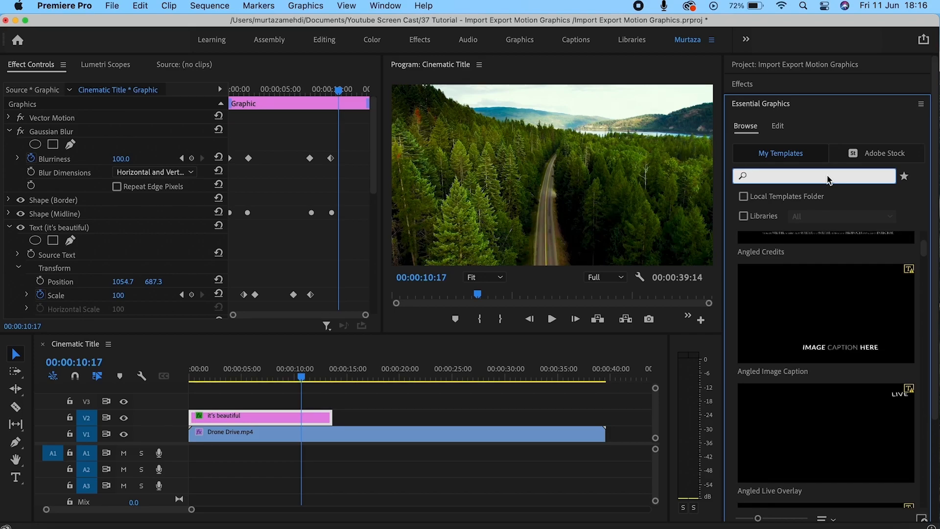
text(cinemat)
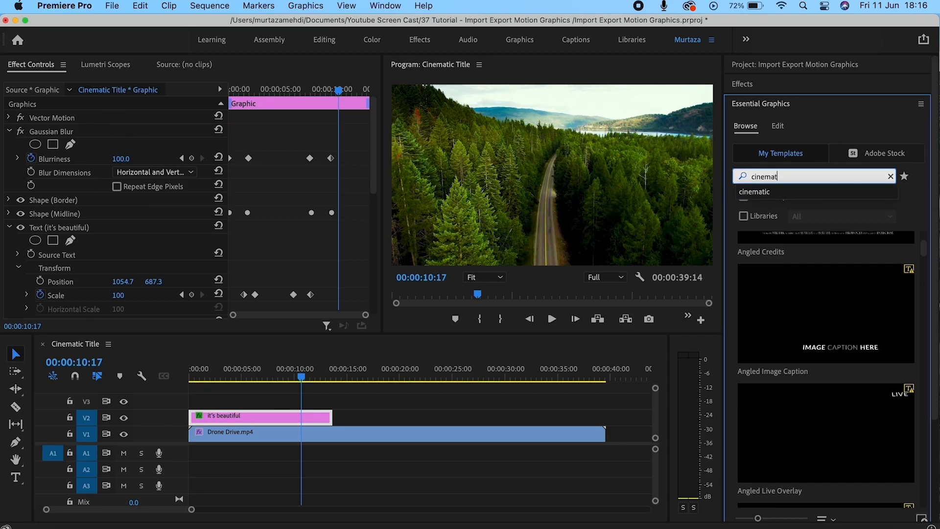
text(ic b)
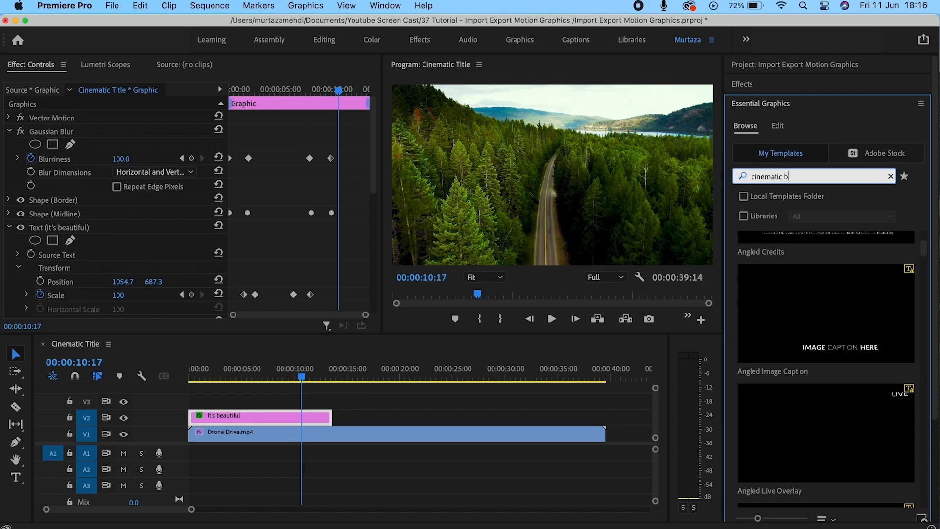
text(order title)
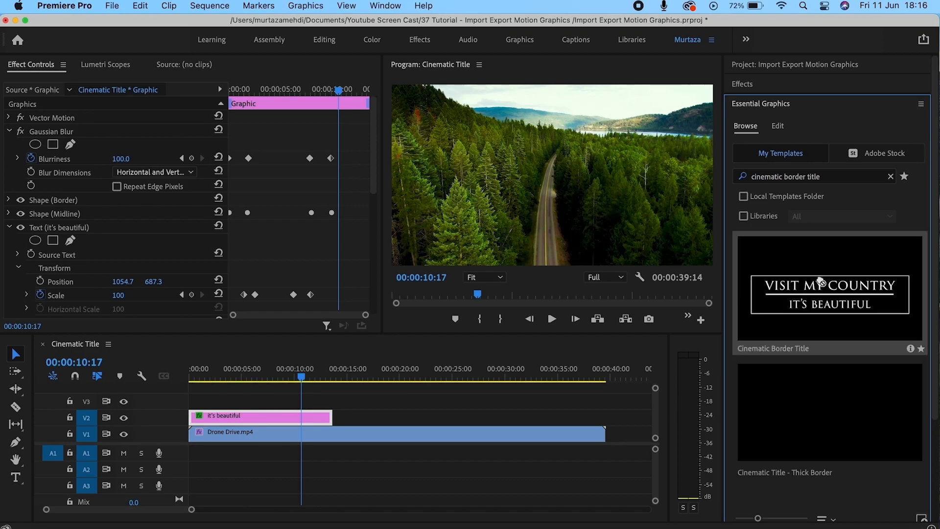
Drop the Cinematic Border Title template onto V2 at 21:00 and play it from its start.
drag(584, 314, 419, 429)
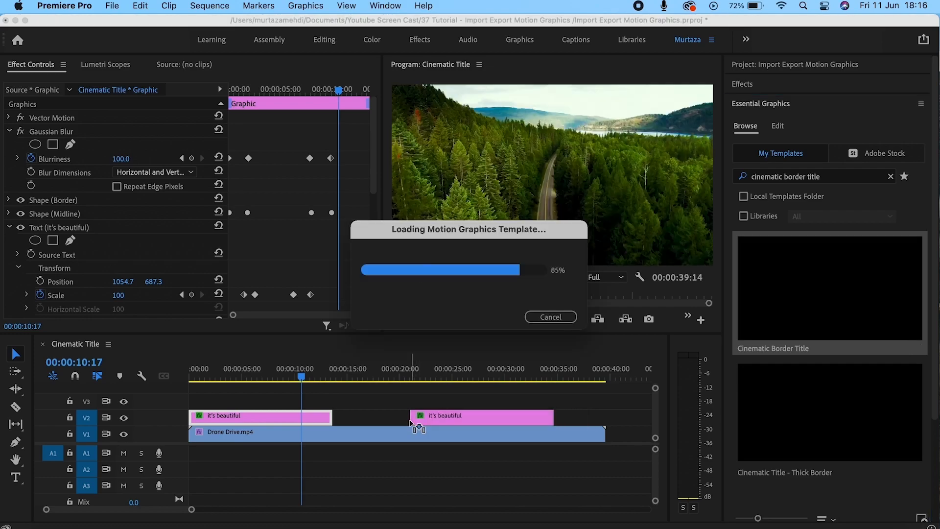
key(Down)
key(Down)
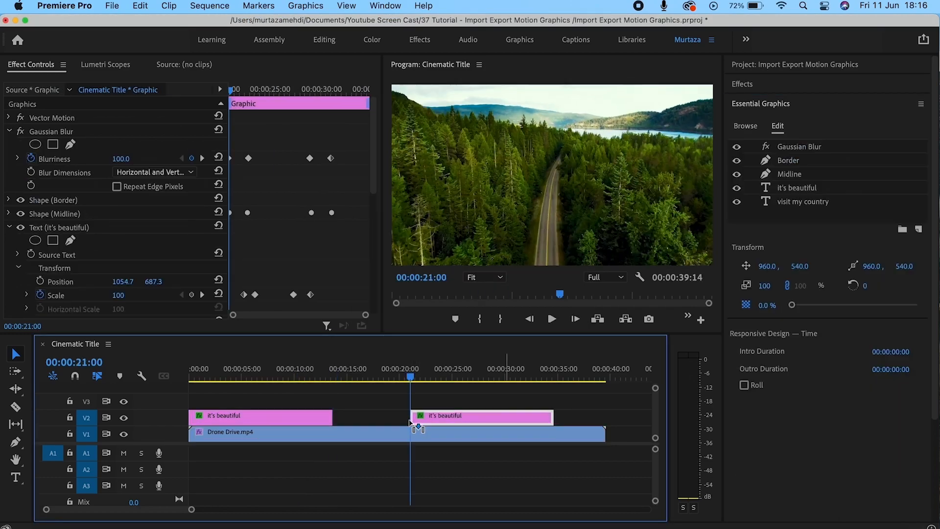
key(space)
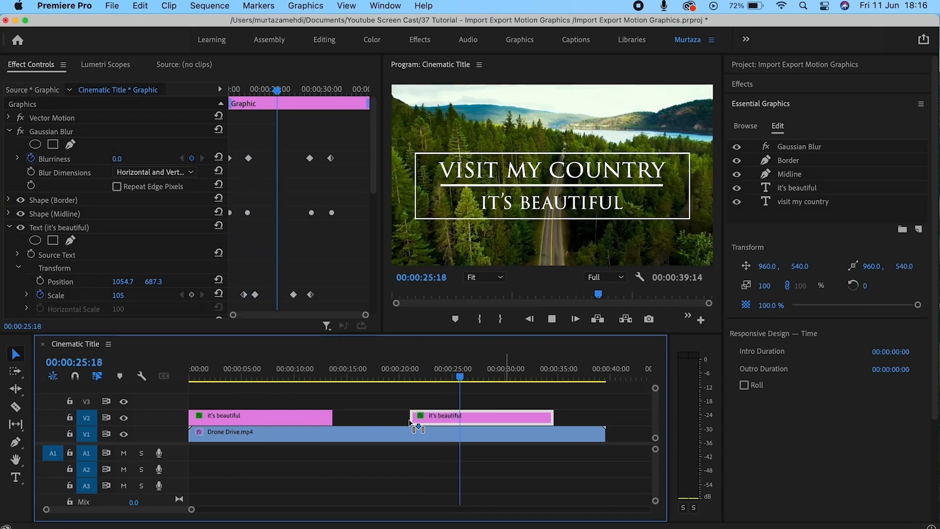
key(space)
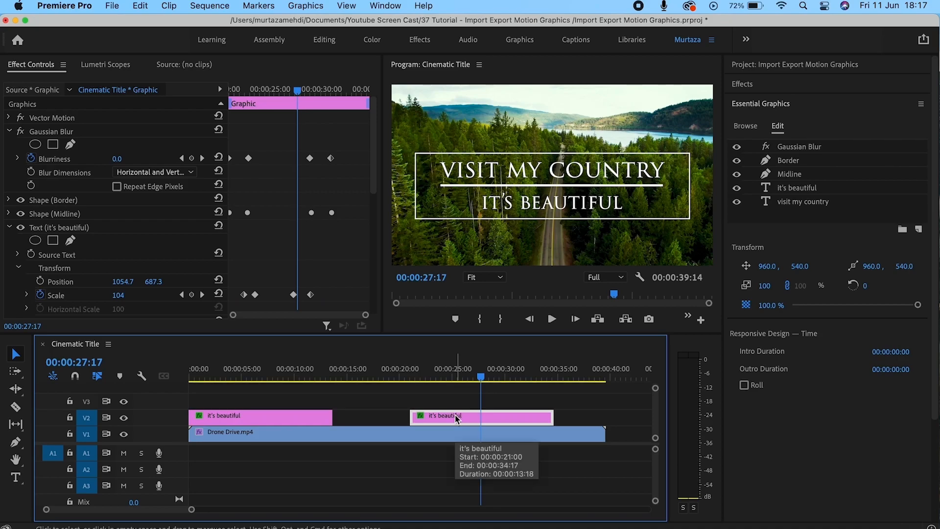
Export the V2 title clip as a Motion Graphics Template named 'Cinematic' to the local-drive Desktop.
right_click(457, 419)
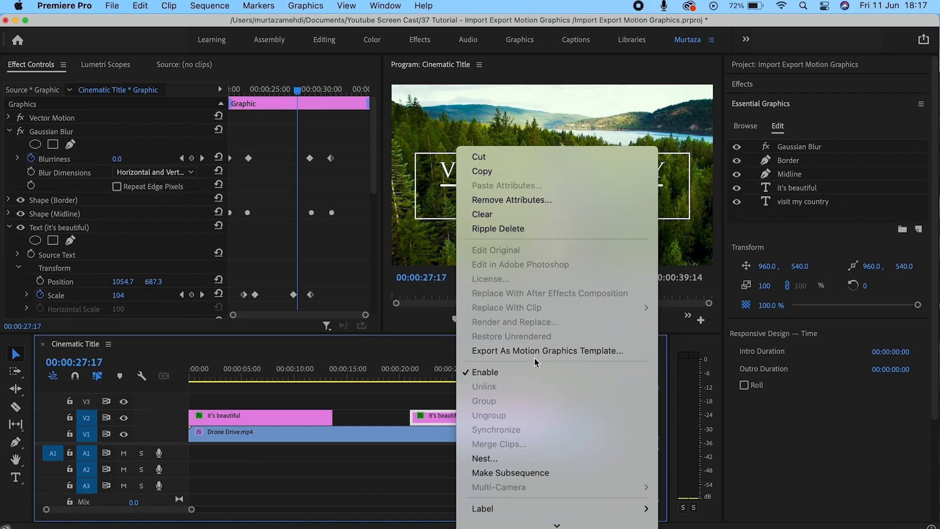
click(534, 351)
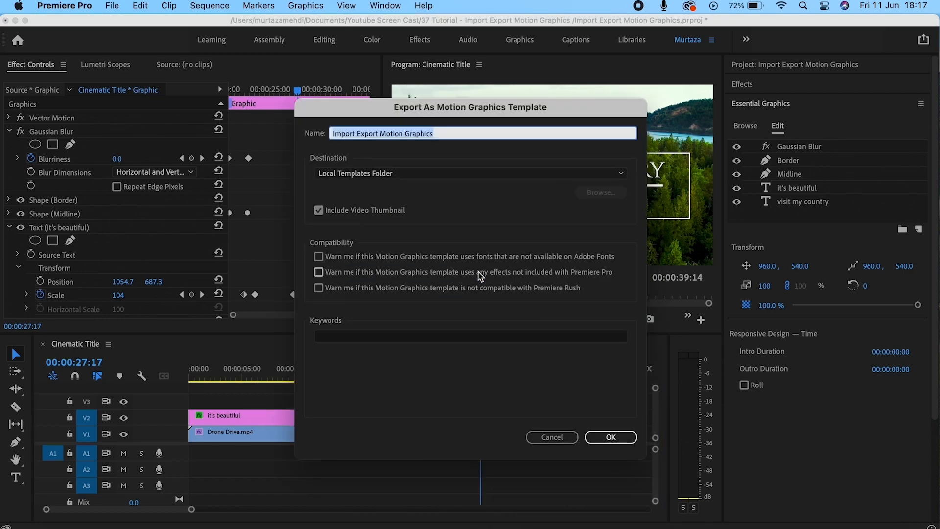
click(481, 174)
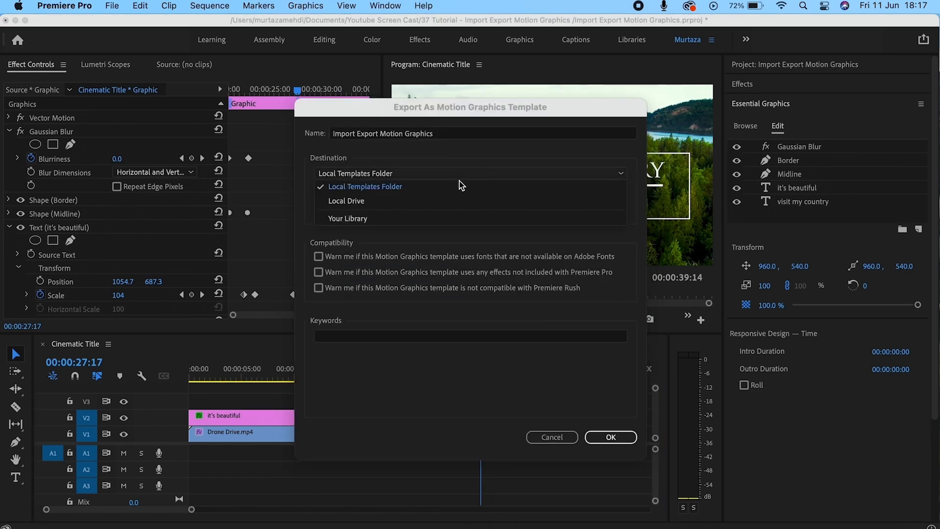
click(421, 201)
click(436, 137)
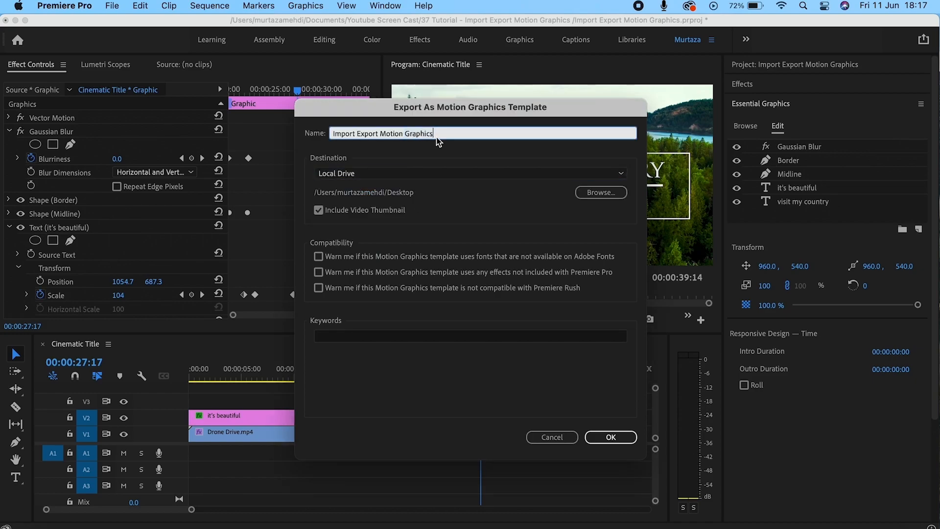
click(593, 193)
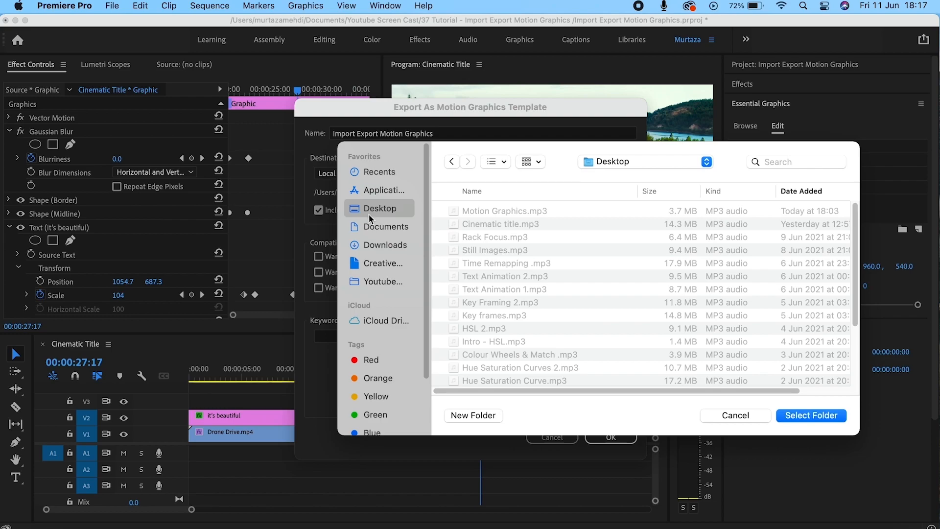
click(812, 416)
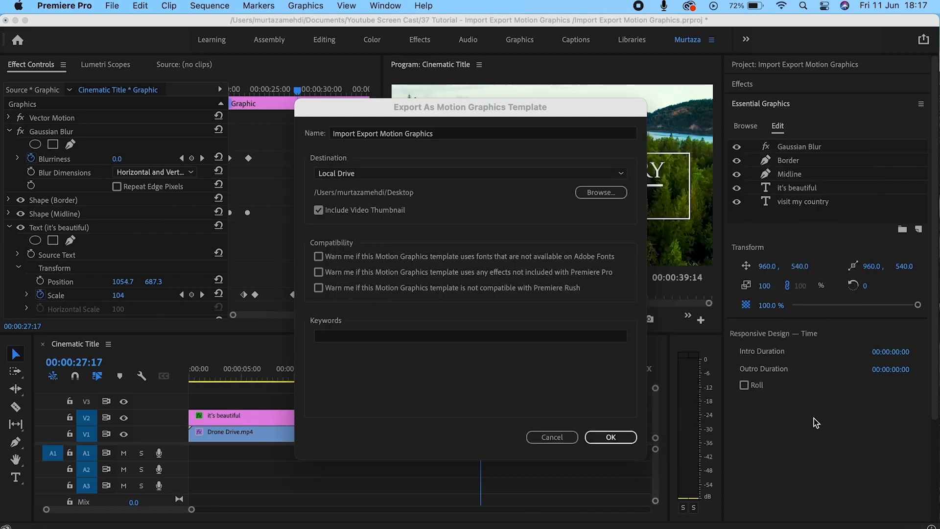
double_click(451, 131)
drag(451, 131, 295, 156)
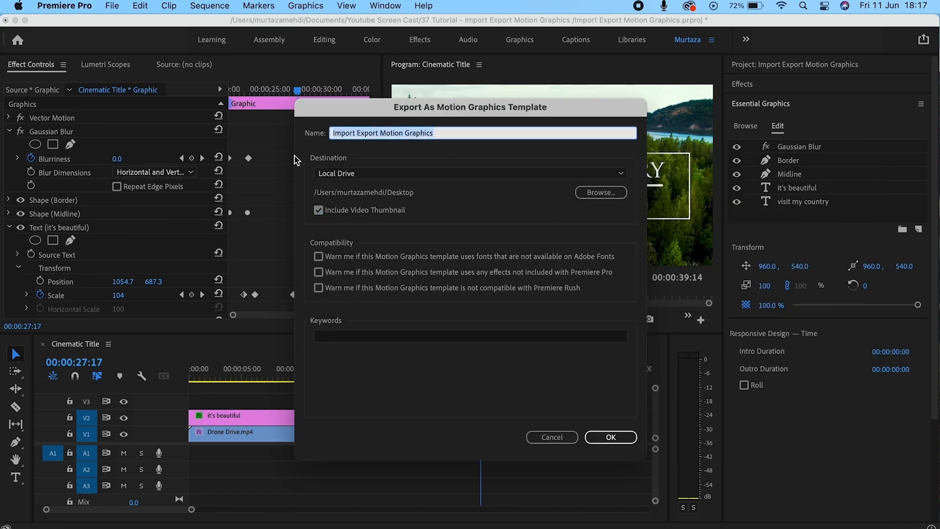
text(Cinematic)
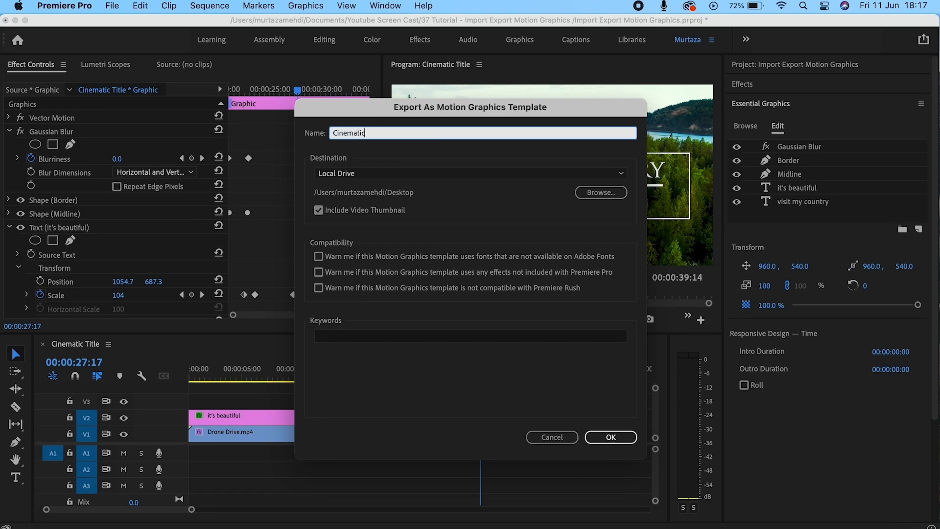
click(608, 436)
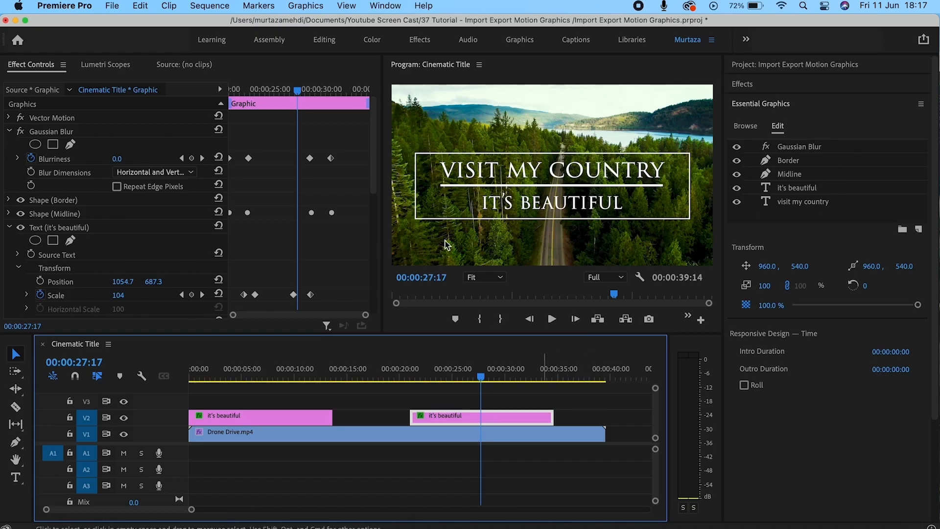
Start installing a template from the Graphics menu, then cancel the file picker.
click(314, 7)
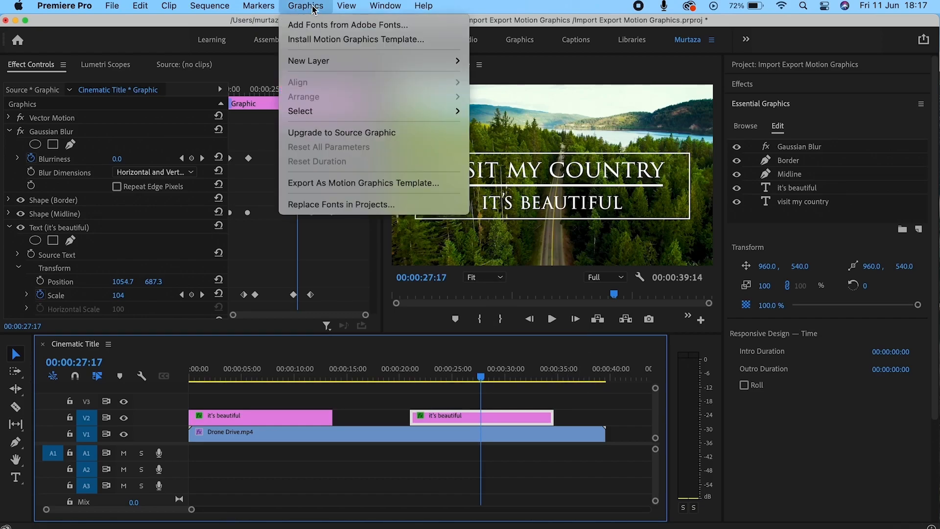
click(325, 40)
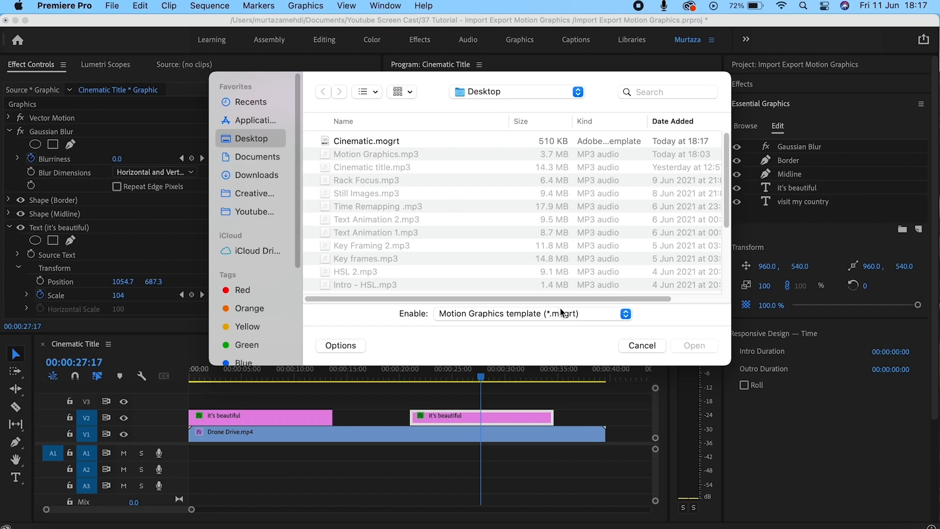
click(641, 345)
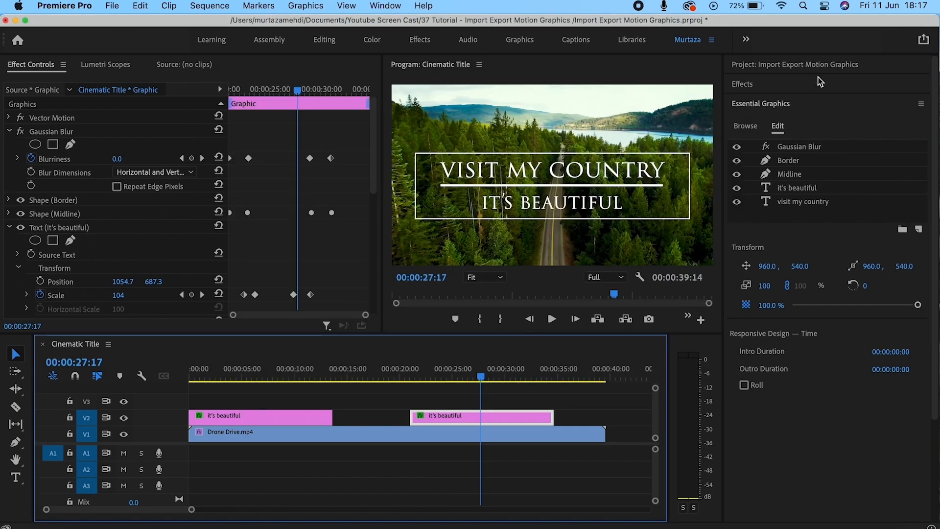
Install Desktop/Cinematic.mogrt from Essential Graphics Browse and clear the template search box.
click(744, 129)
click(744, 129)
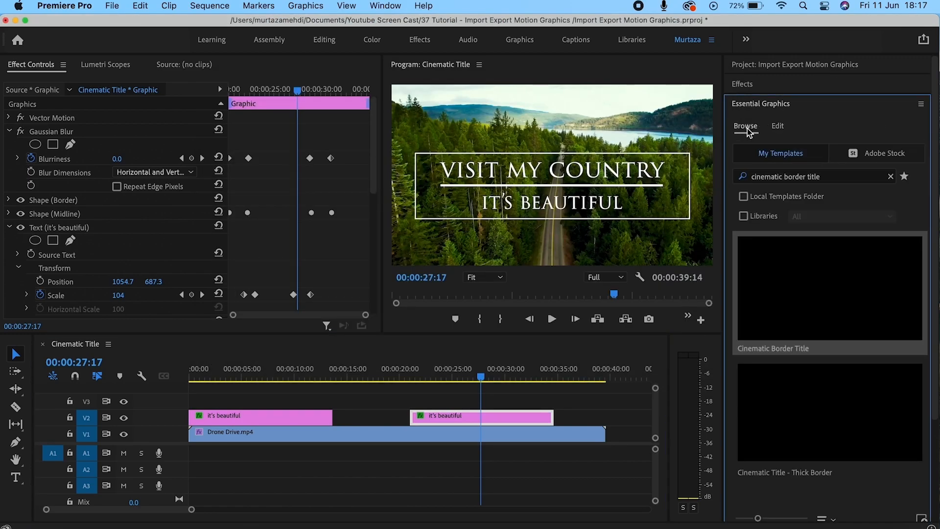
scroll(936, 399, down, 3)
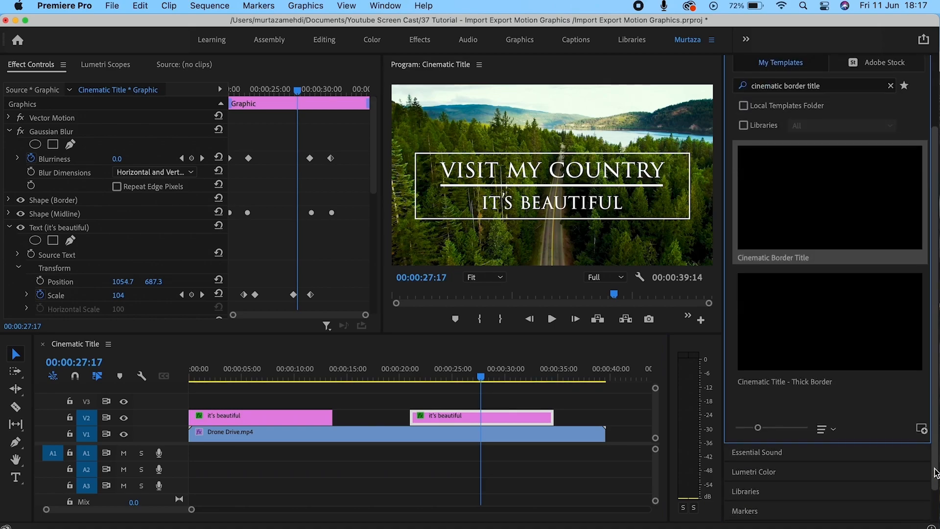
click(922, 429)
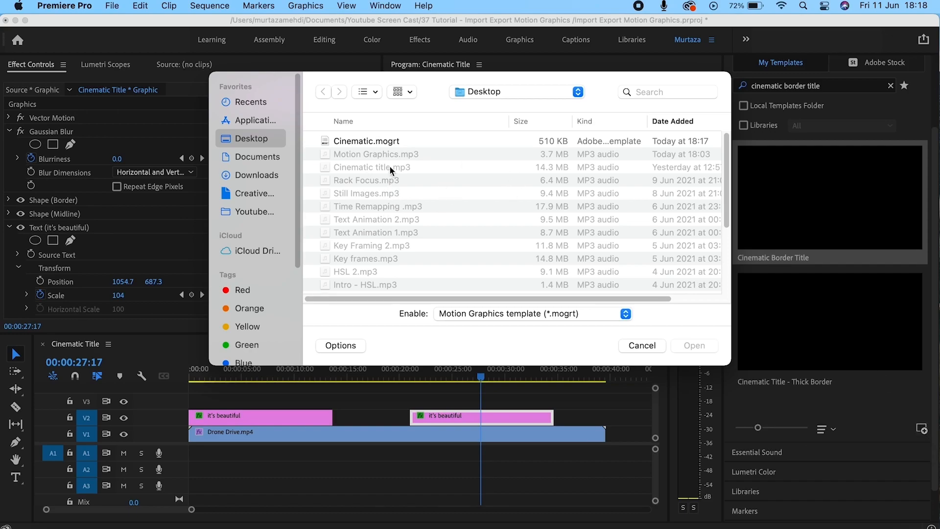
click(357, 140)
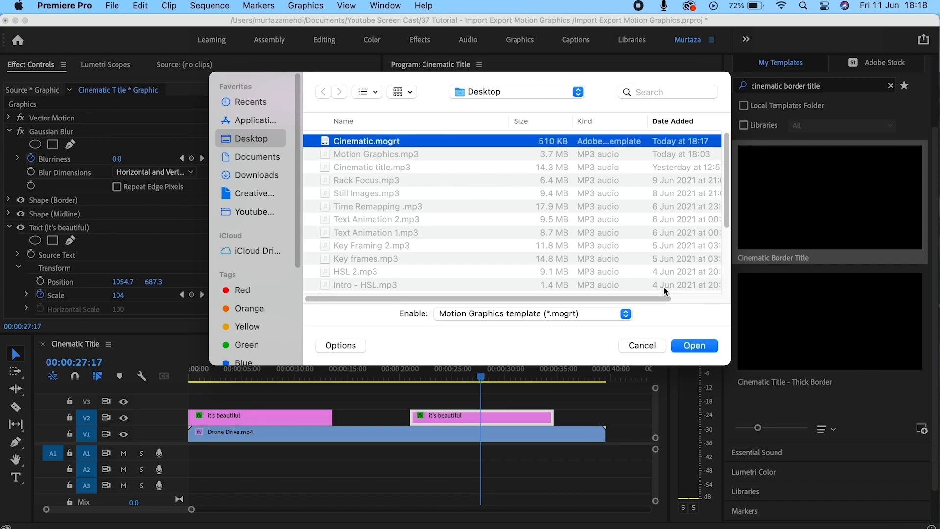
click(692, 346)
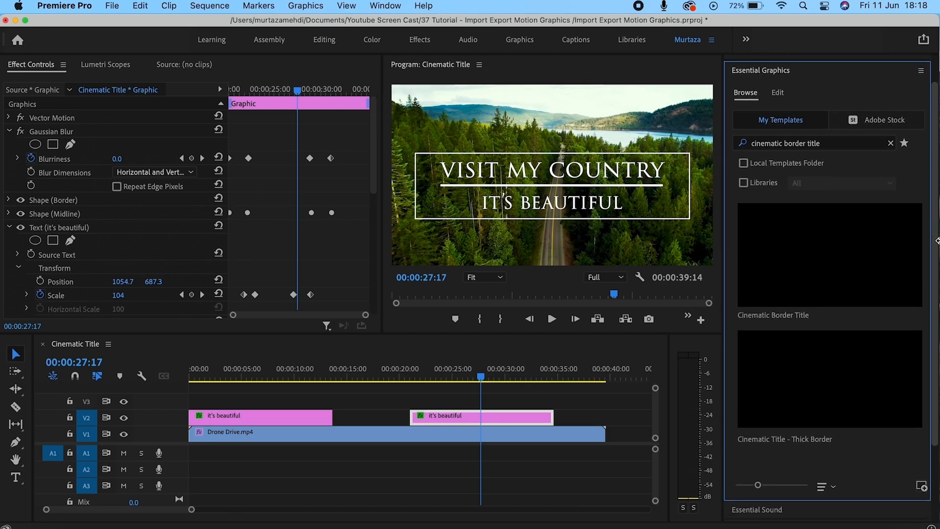
click(890, 138)
Search templates for 'cinematic' and drag the Cinematic template onto V2 after the middle title.
click(864, 138)
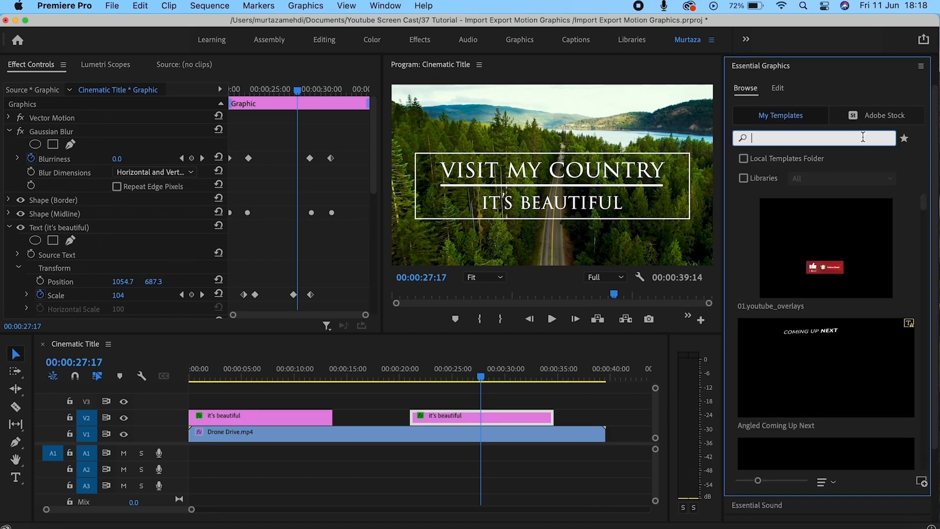
text(cinem)
key(BackSpace)
key(BackSpace)
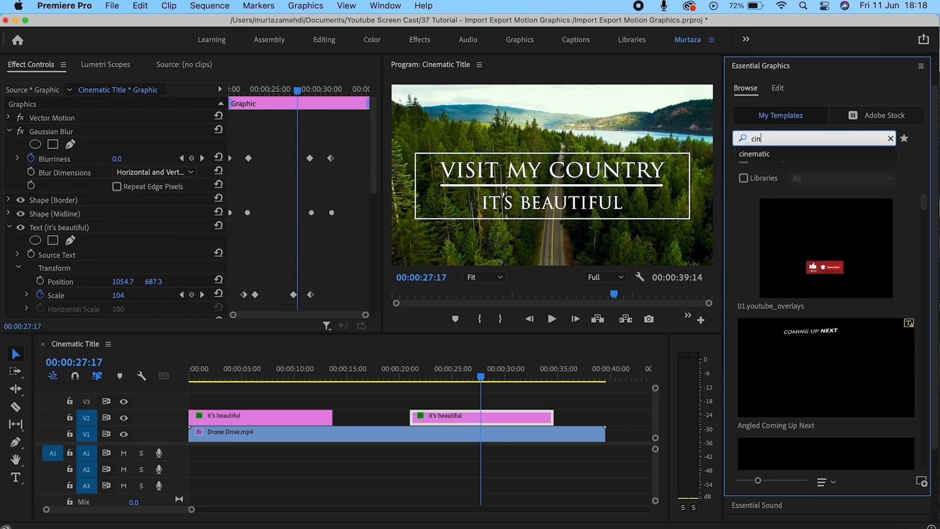
click(884, 155)
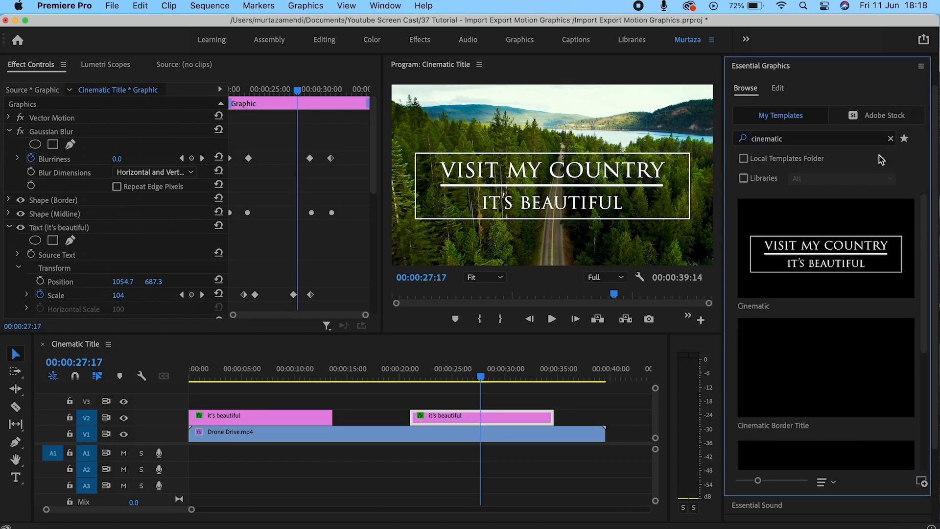
mouse_move(839, 228)
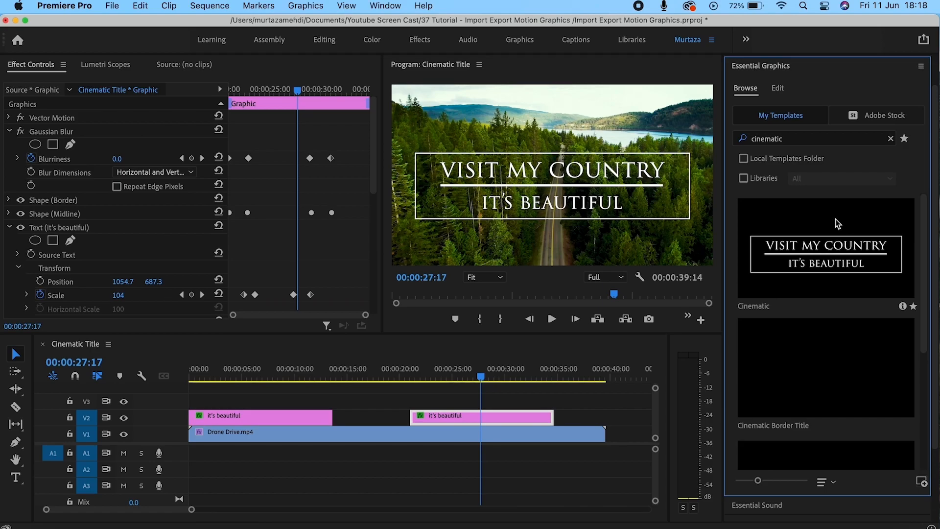
drag(824, 224, 573, 423)
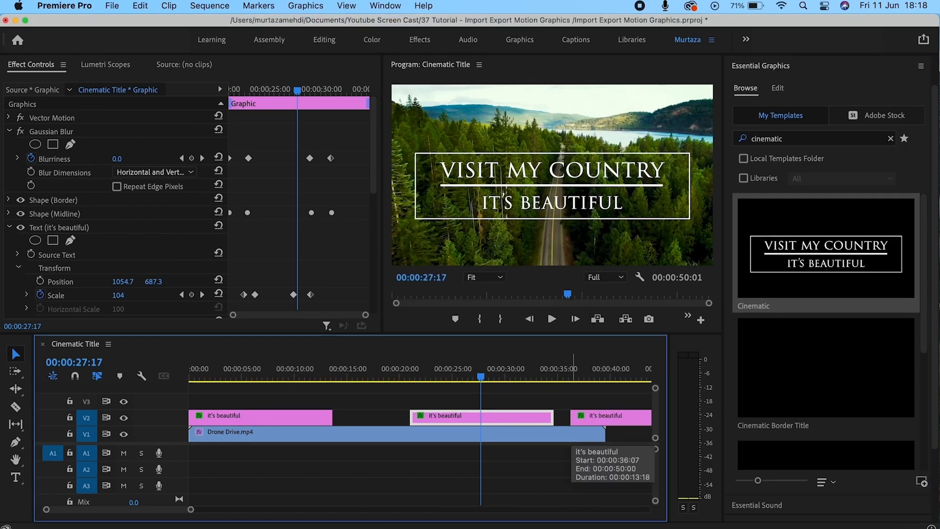
Play back the new Cinematic title from its start, then stop.
key(Down)
key(Down)
key(space)
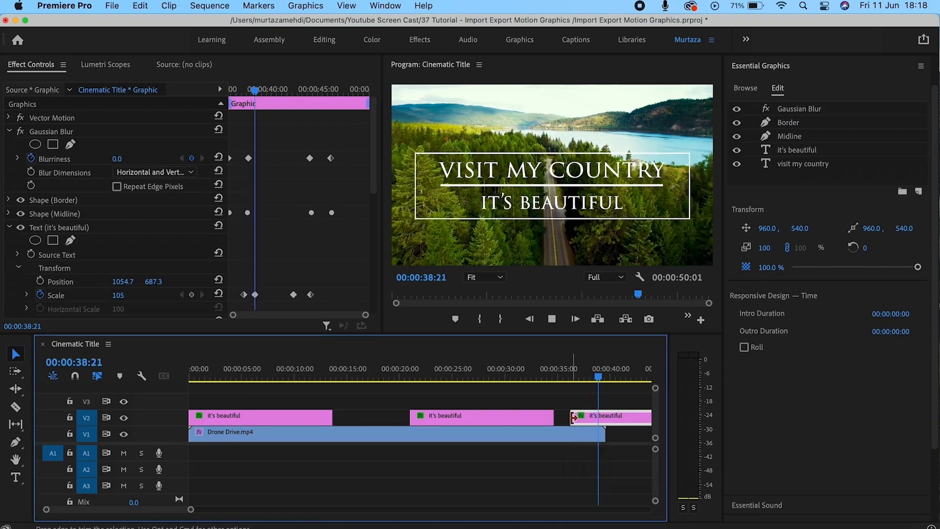
key(space)
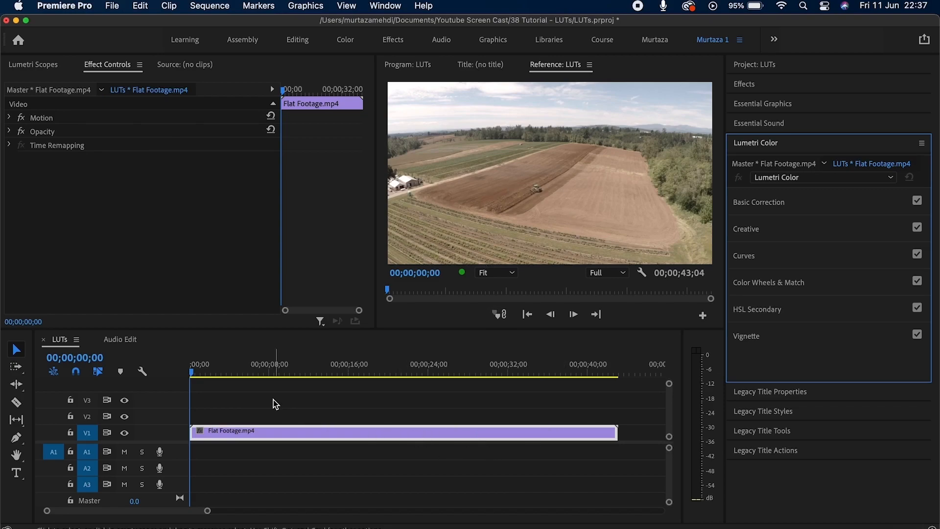
Scrub through Flat Footage.mp4 and expand the Lumetri Color Creative section.
mouse_move(192, 371)
mouse_down()
mouse_move(248, 373)
mouse_move(185, 384)
mouse_up()
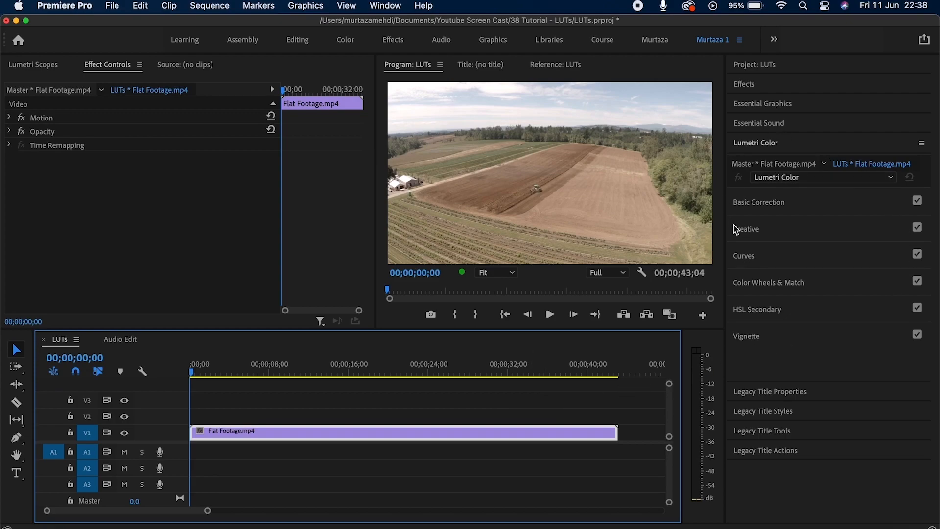
click(760, 237)
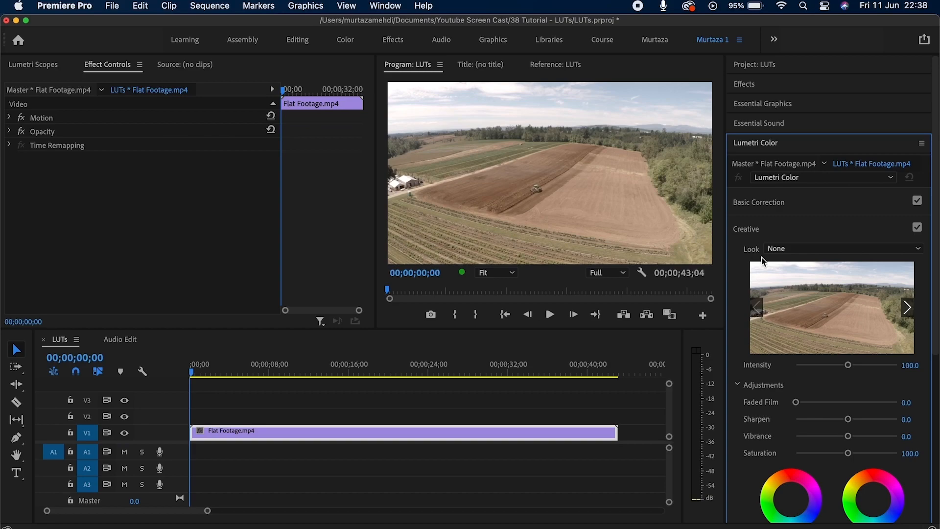
Choose SL BLUE MOON from the Creative Look list, then reopen the list scrolled to the top.
click(841, 247)
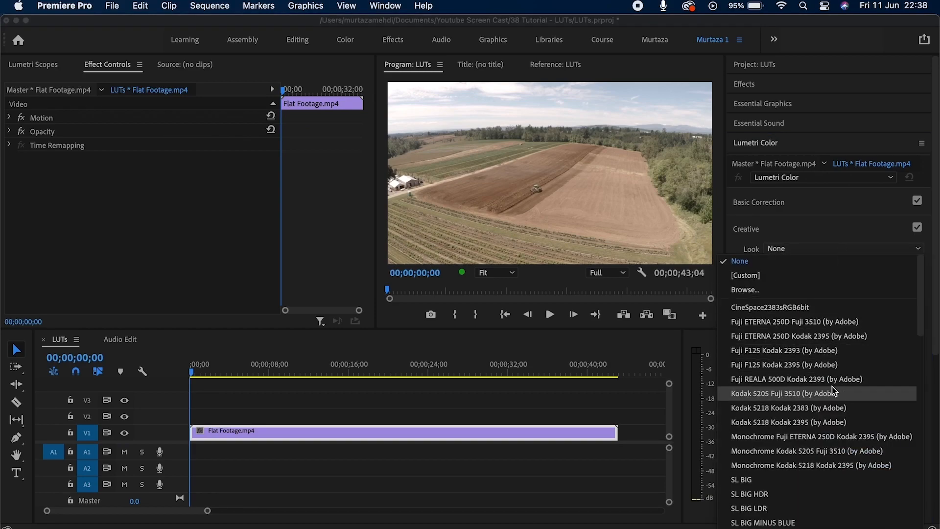
scroll(832, 388, down, 5)
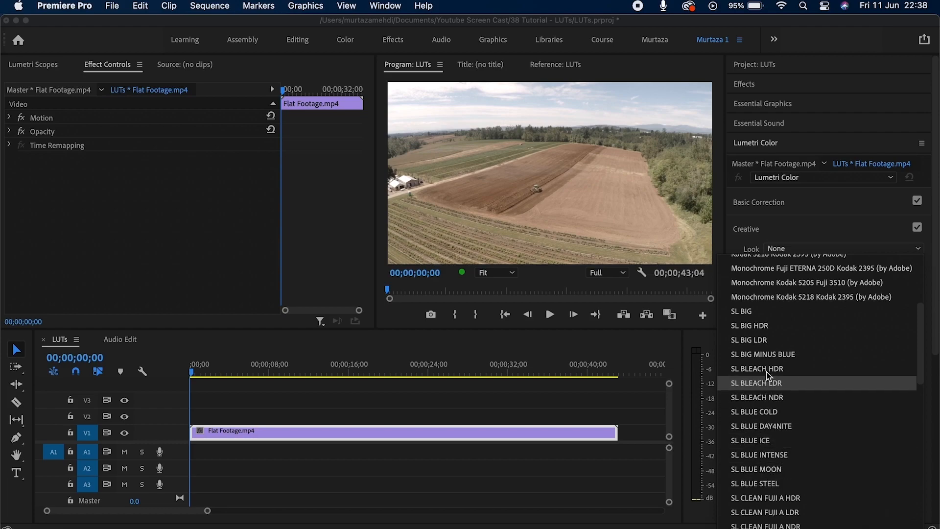
scroll(777, 430, down, 2)
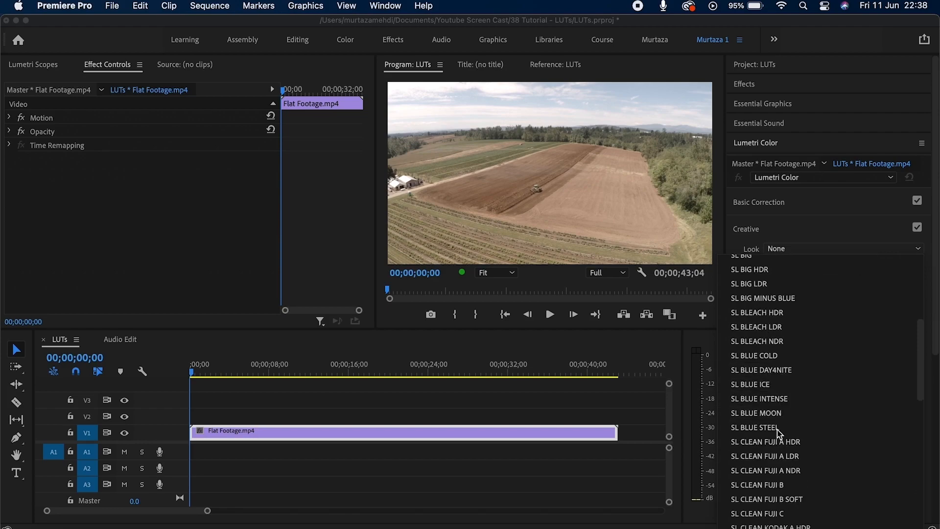
scroll(770, 397, down, 2)
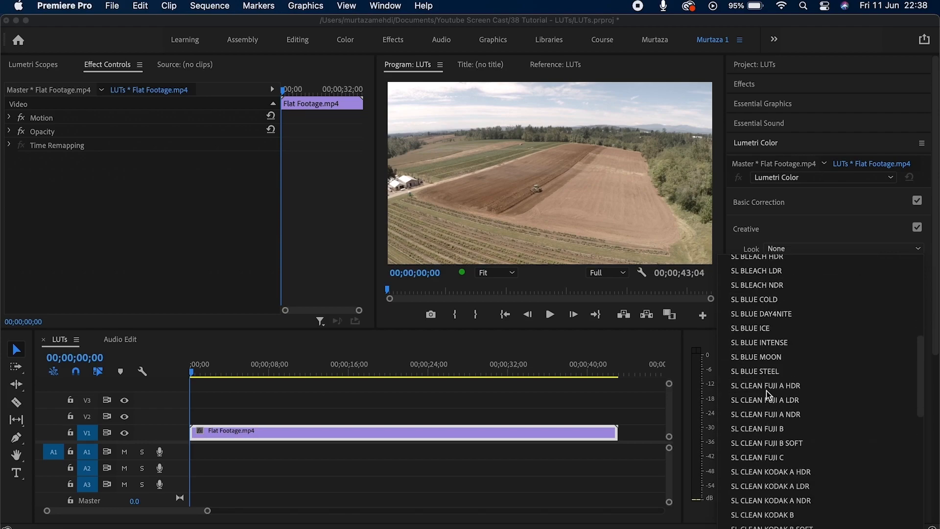
click(765, 355)
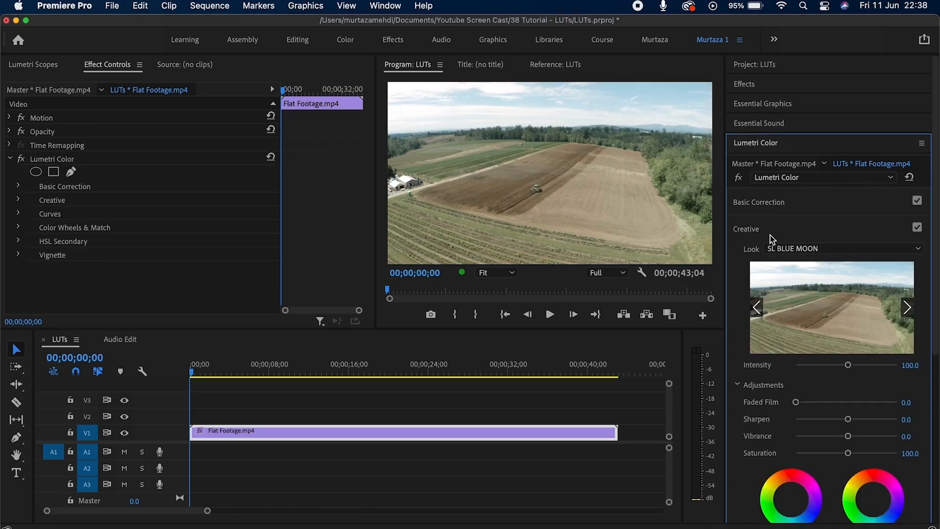
click(814, 249)
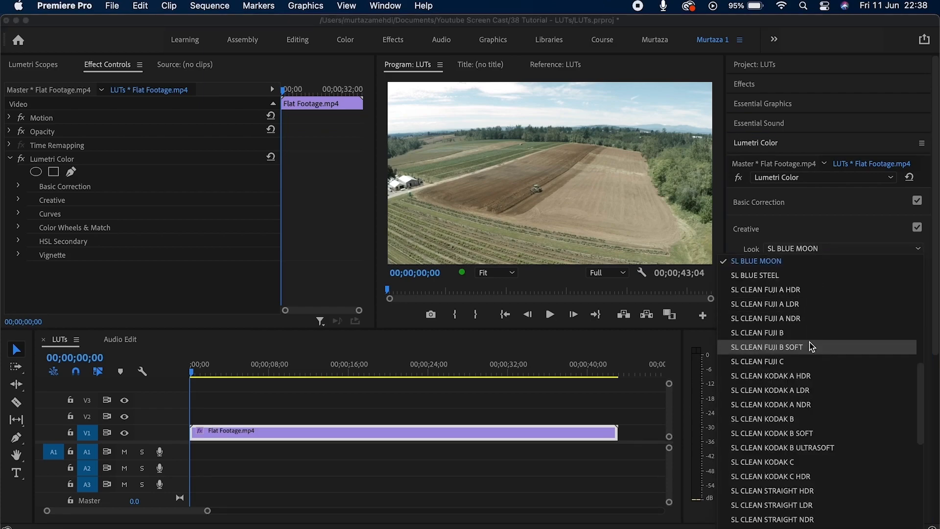
scroll(803, 337, up, 10)
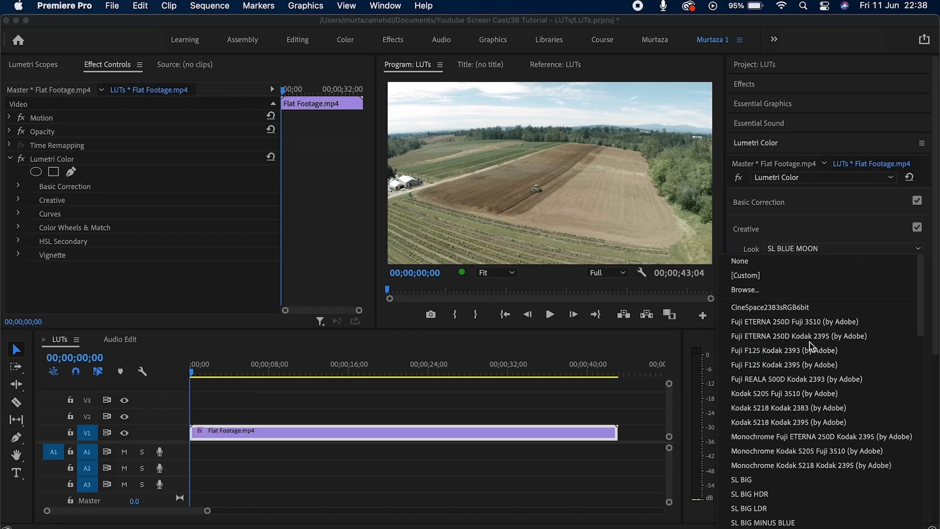
Load Green.cube from the Premier Pro LUTs folder as the Look and lower Intensity to 92.3.
click(763, 296)
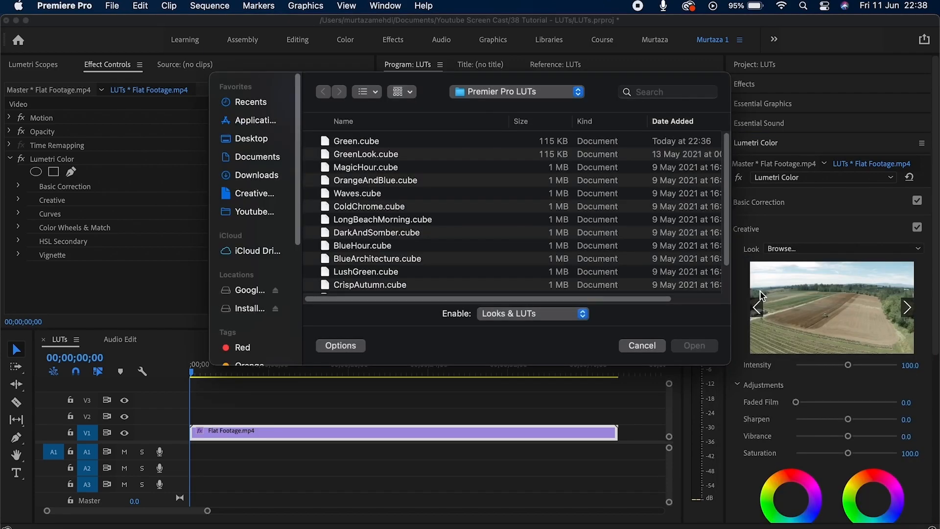
click(371, 143)
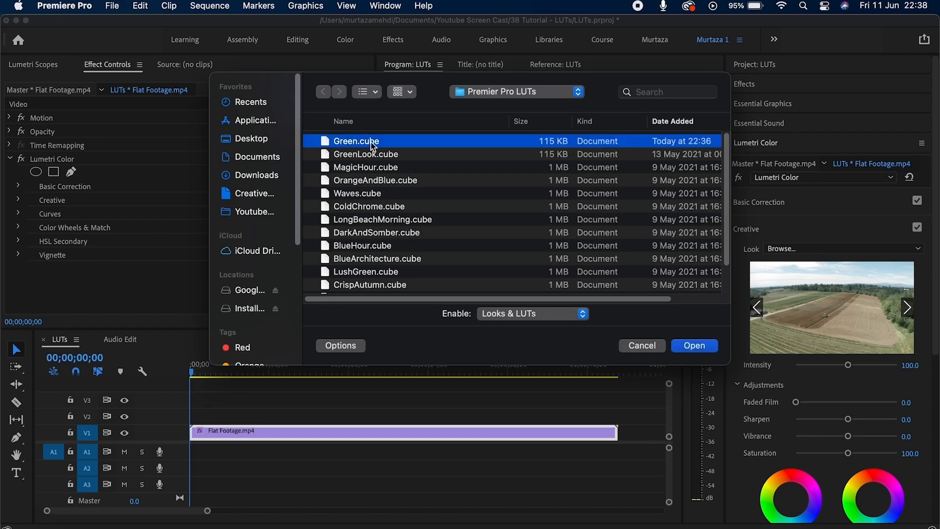
click(684, 344)
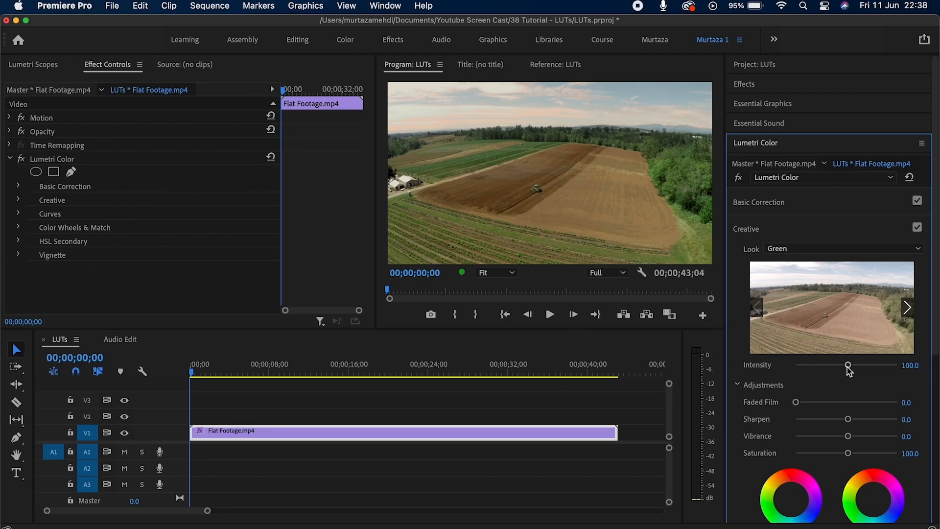
drag(848, 365, 843, 366)
click(740, 181)
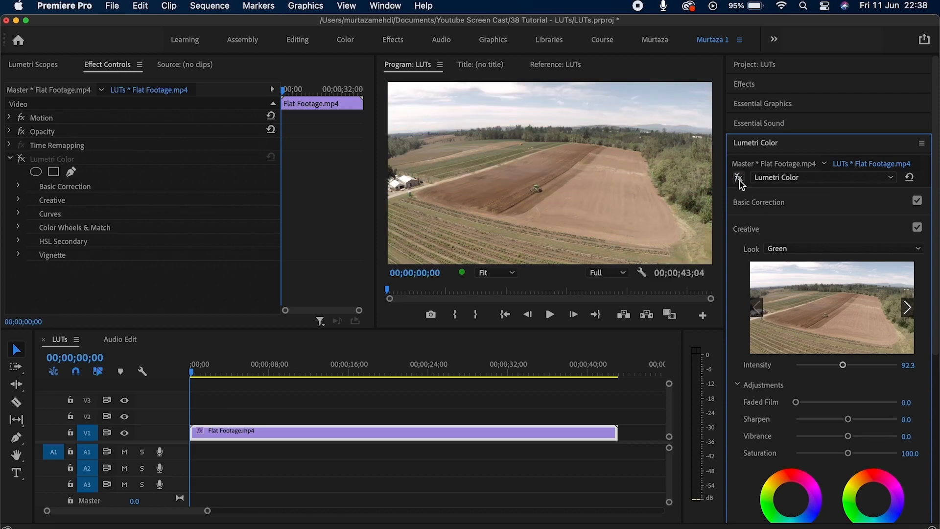
click(739, 177)
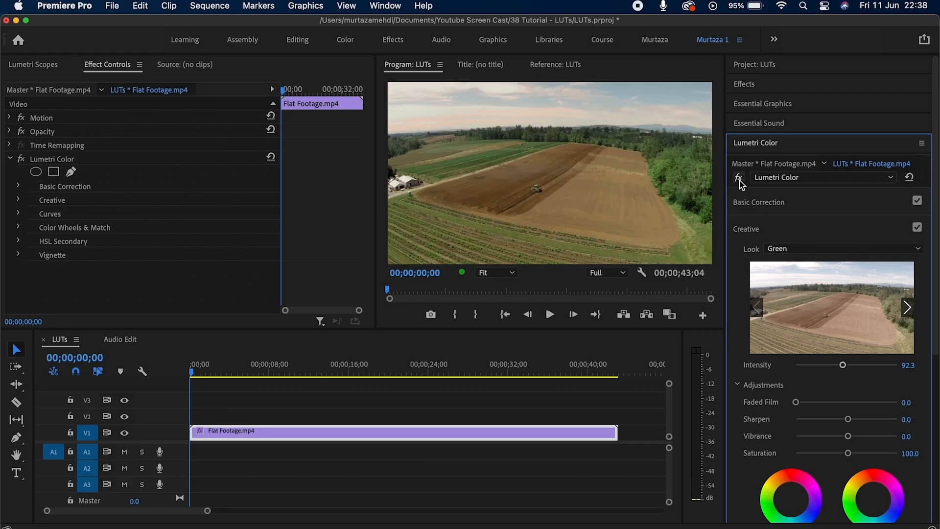
click(740, 179)
click(740, 179)
click(739, 179)
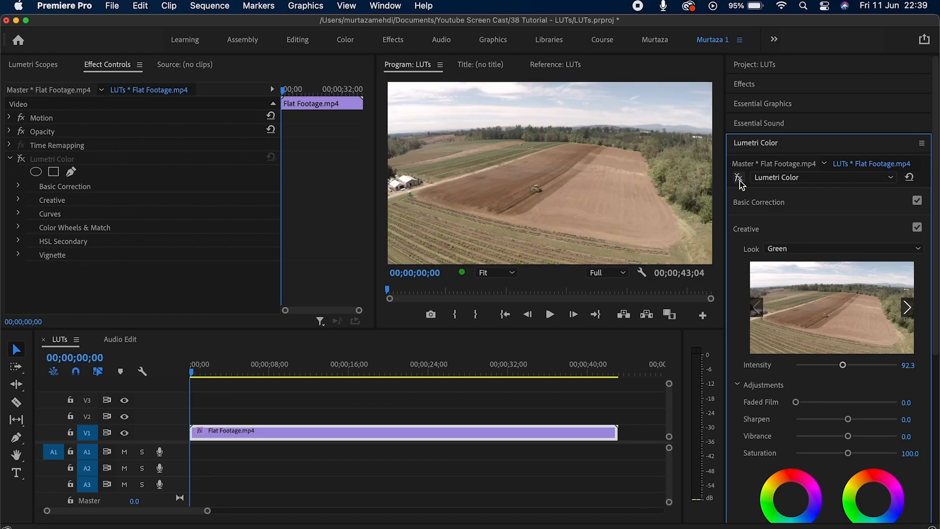
click(739, 180)
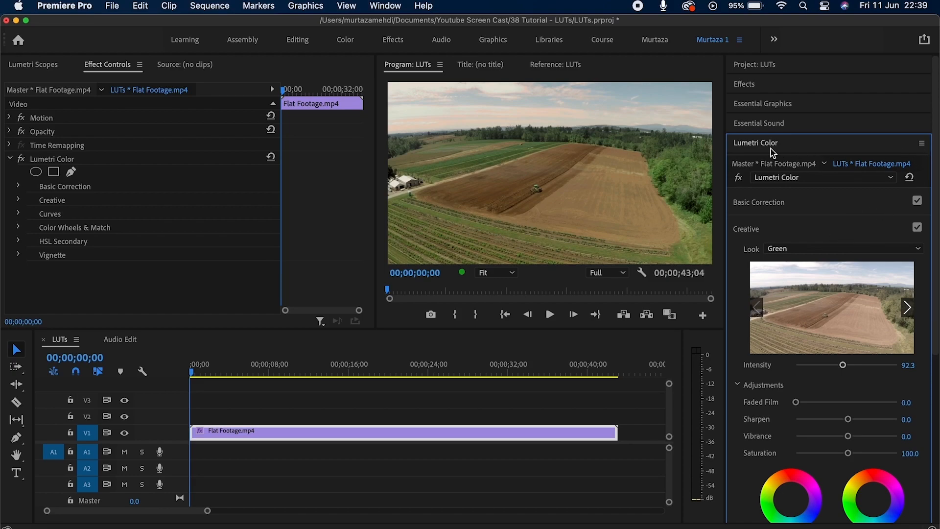
Use the Lumetri panel's Export .cube to save the grade as 'LUT' in the Premier Pro LUTs folder.
click(922, 143)
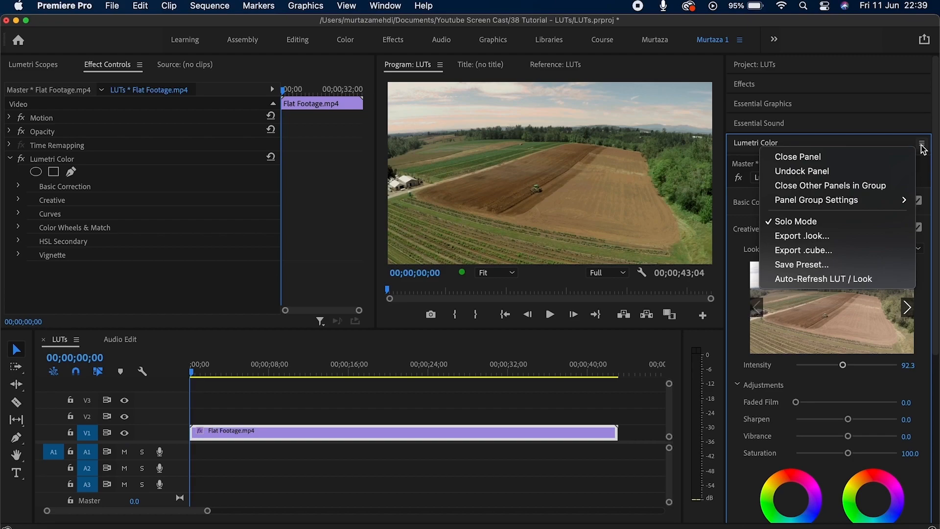
click(842, 259)
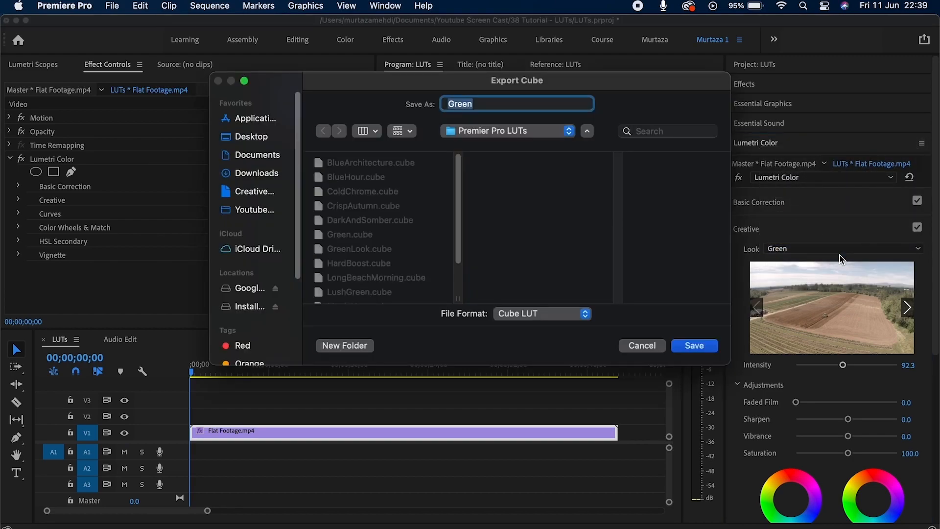
text(LUT)
click(713, 348)
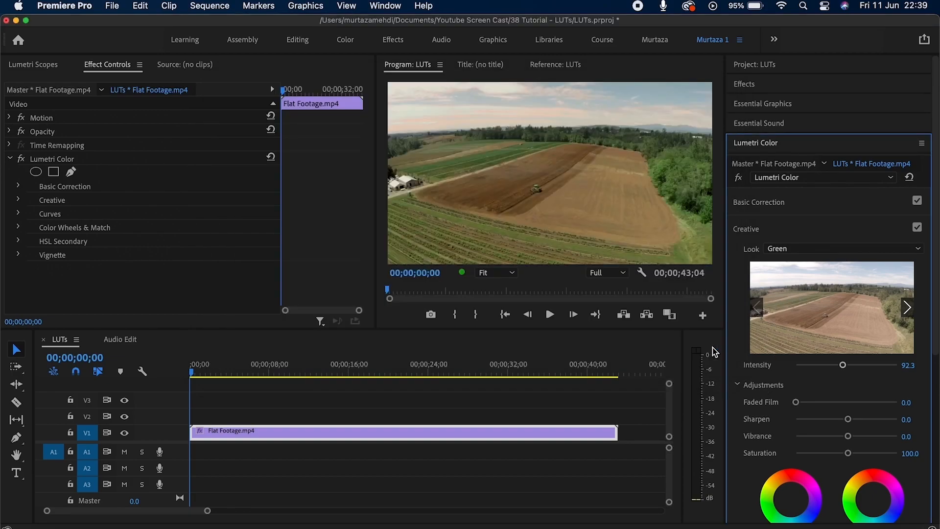
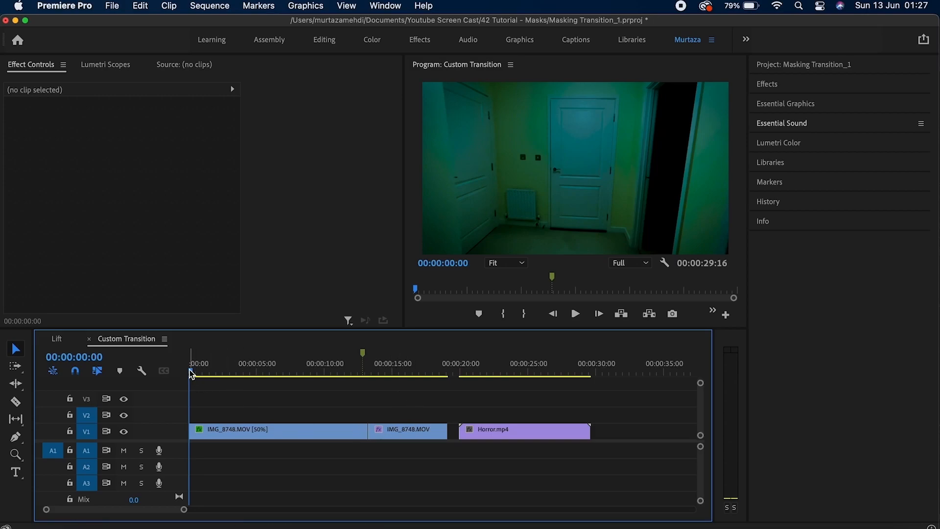
Scrub the start of the sequence, toggling the Lumetri Color grade off and on to compare.
drag(192, 373, 233, 377)
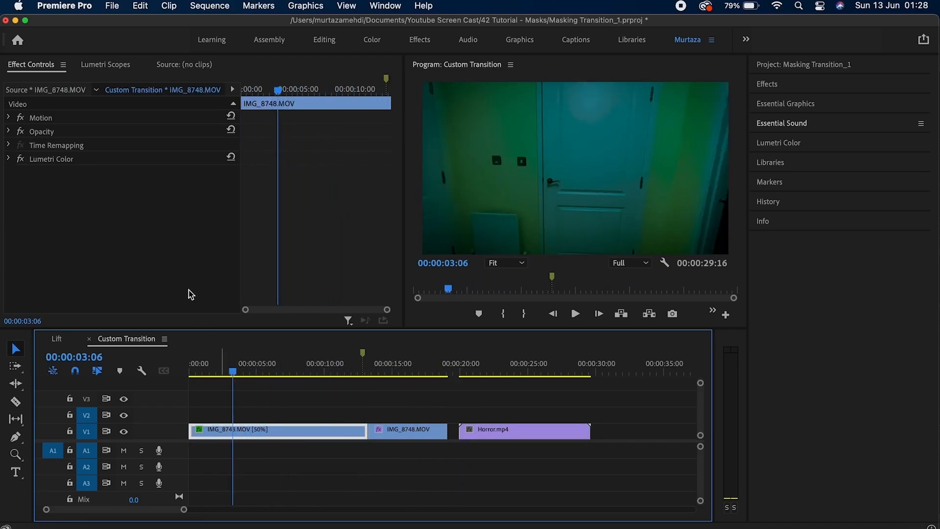
click(20, 159)
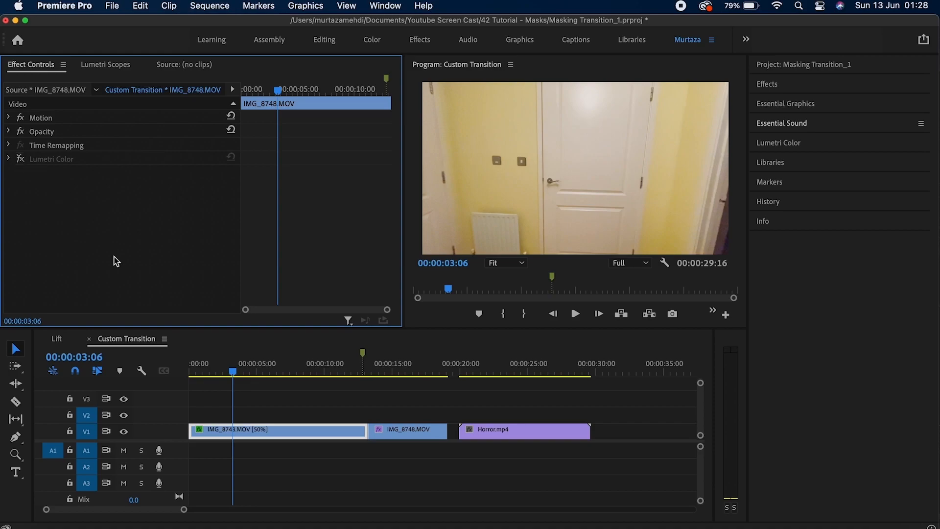
drag(234, 377, 194, 370)
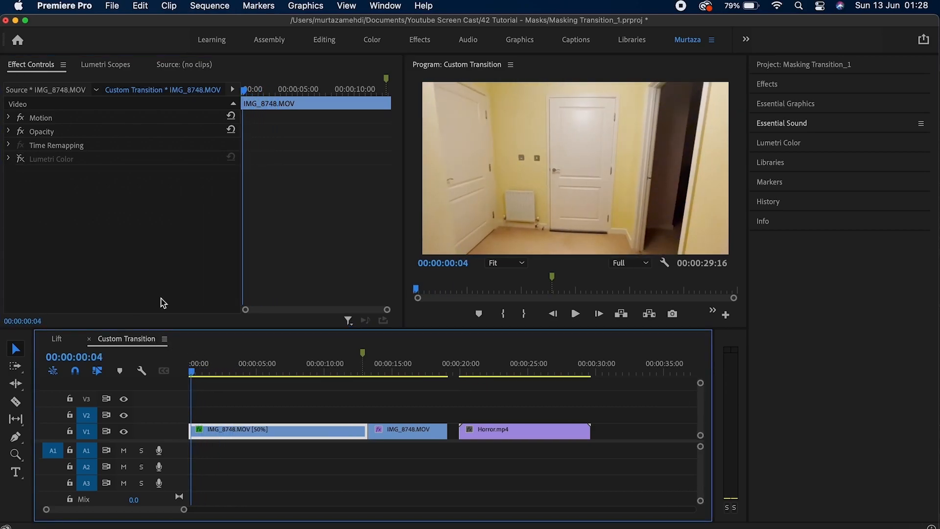
click(20, 159)
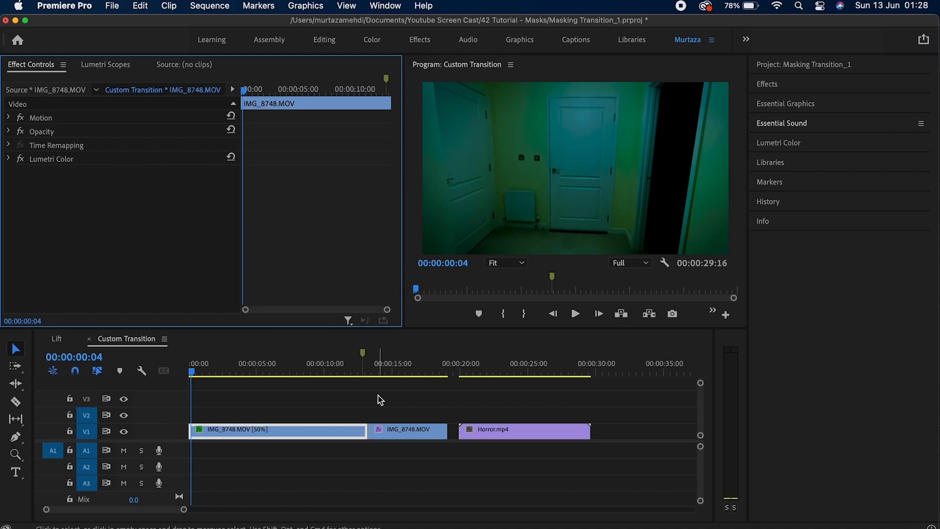
Move both IMG_8748 clips up to V2 and slide Horror.mp4 left to start at 00:00:12:20.
key(Down)
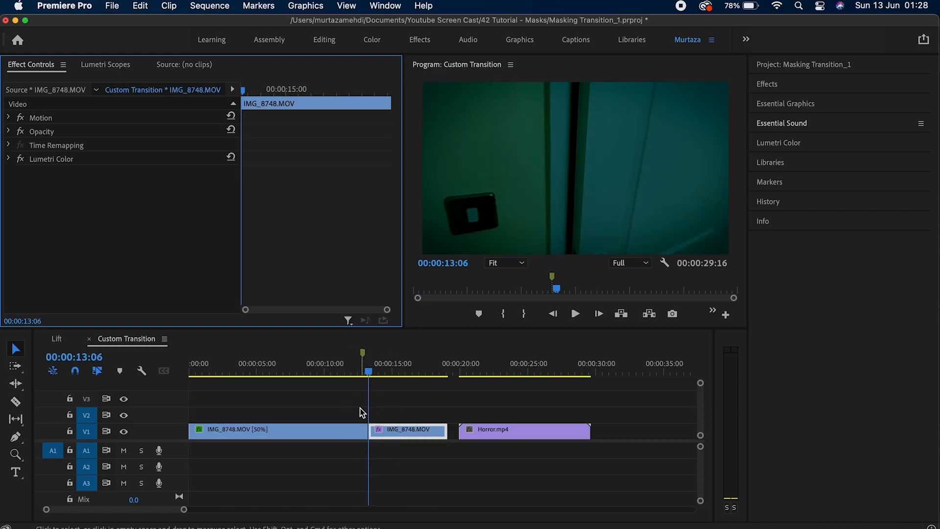
drag(426, 411, 337, 417)
click(362, 362)
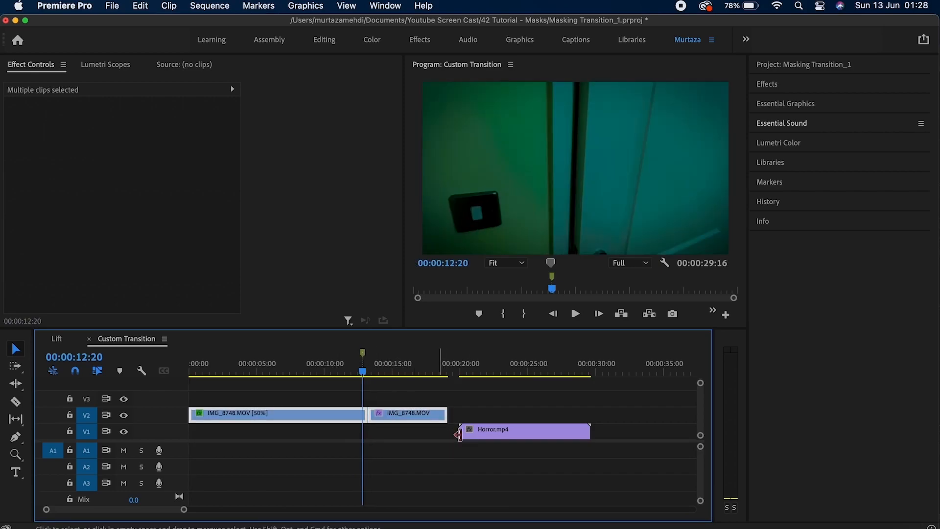
click(477, 438)
drag(476, 438, 389, 441)
click(417, 386)
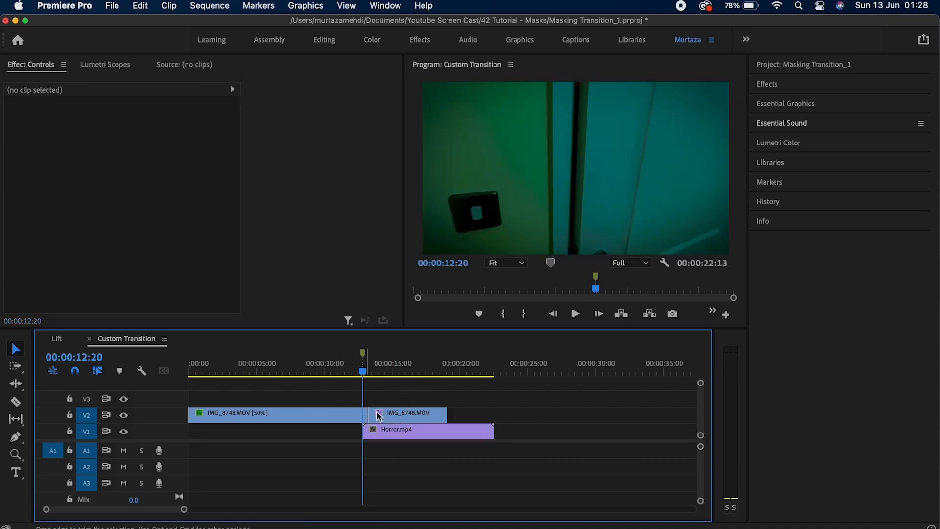
Select the second IMG_8748 clip on V2 and expand its Opacity settings.
click(392, 417)
key(Down)
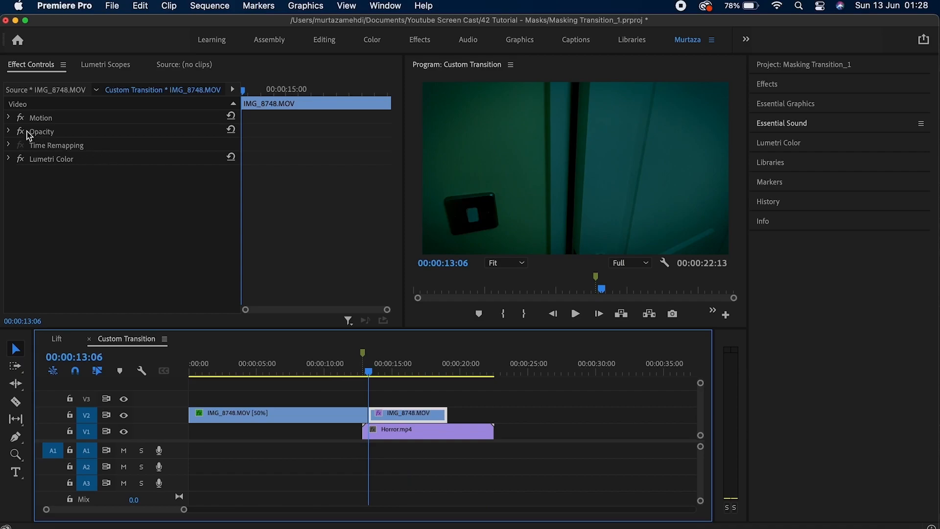
click(7, 132)
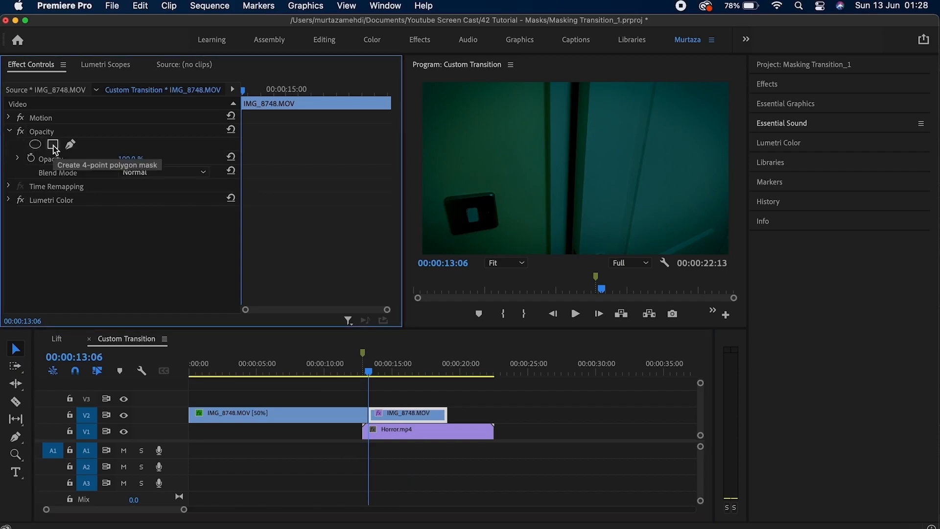
Add a rectangle opacity mask to the clip and view the Program Monitor at 100%.
click(54, 146)
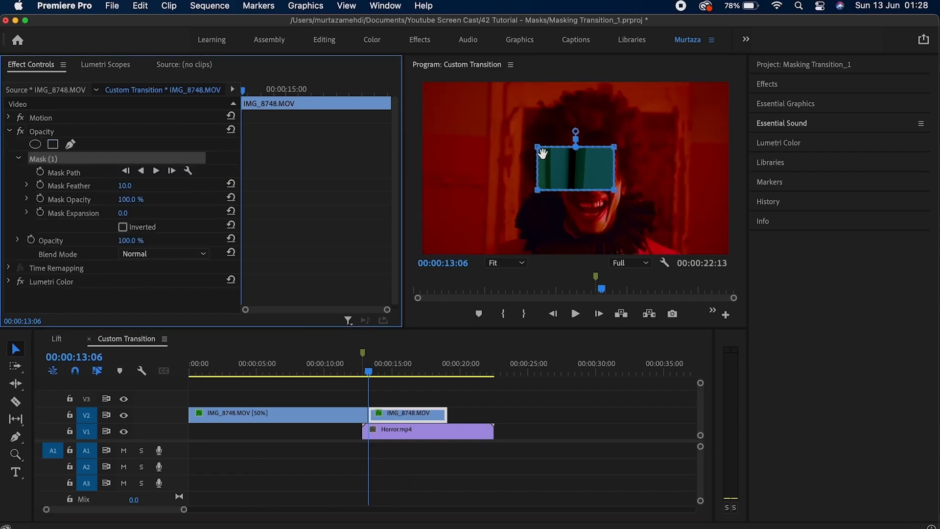
click(510, 265)
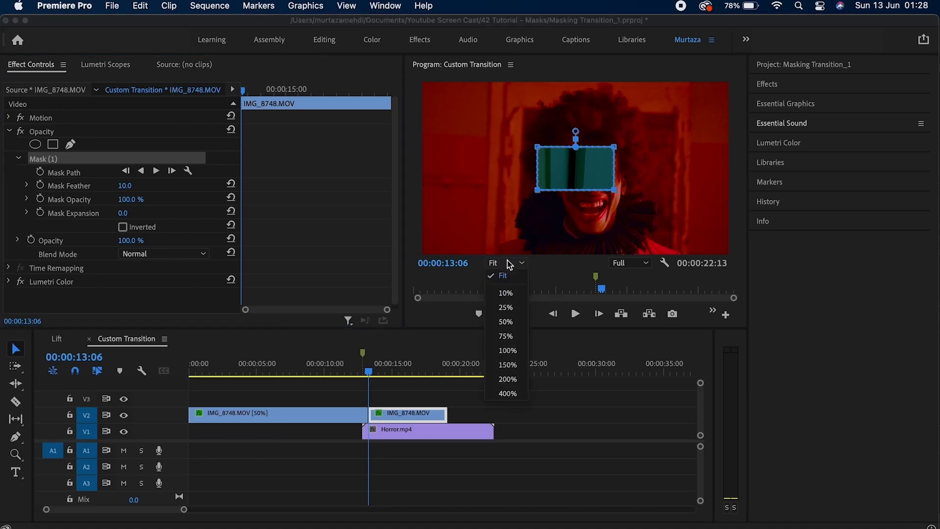
click(511, 346)
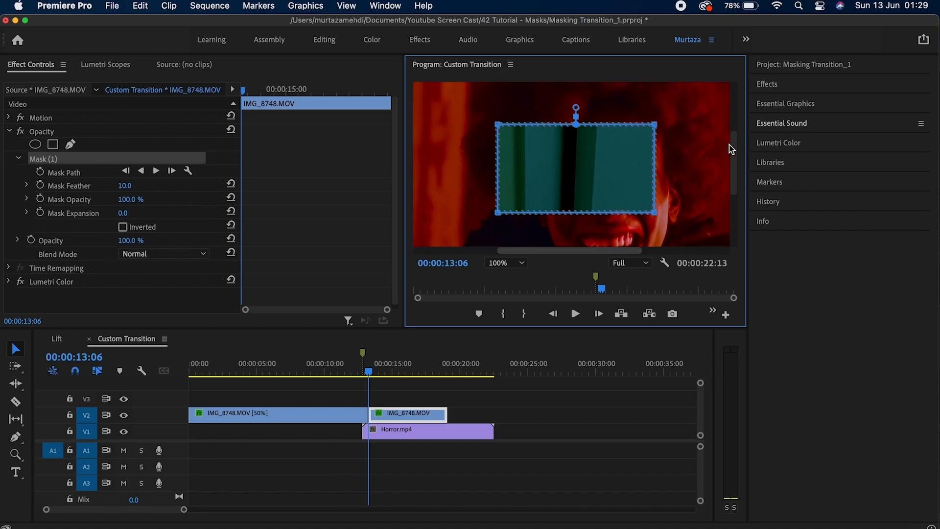
Drag the mask vertices into a thin vertical strip across the frame.
drag(730, 145, 735, 110)
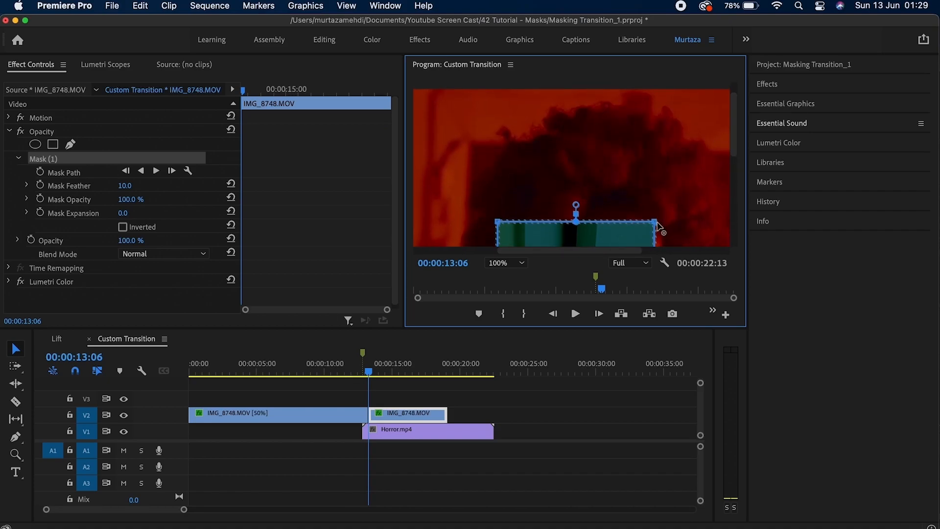
drag(656, 222, 591, 81)
drag(498, 221, 555, 82)
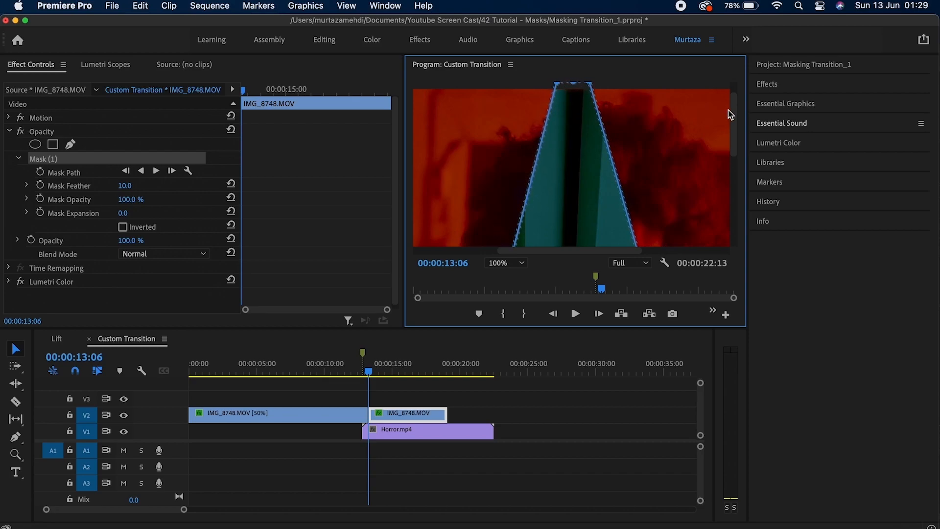
drag(733, 116, 734, 105)
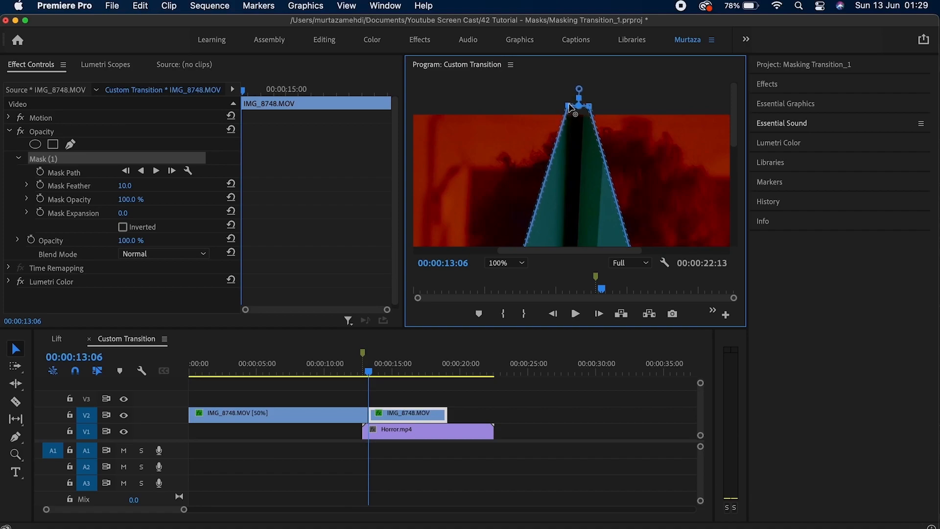
drag(590, 104, 586, 104)
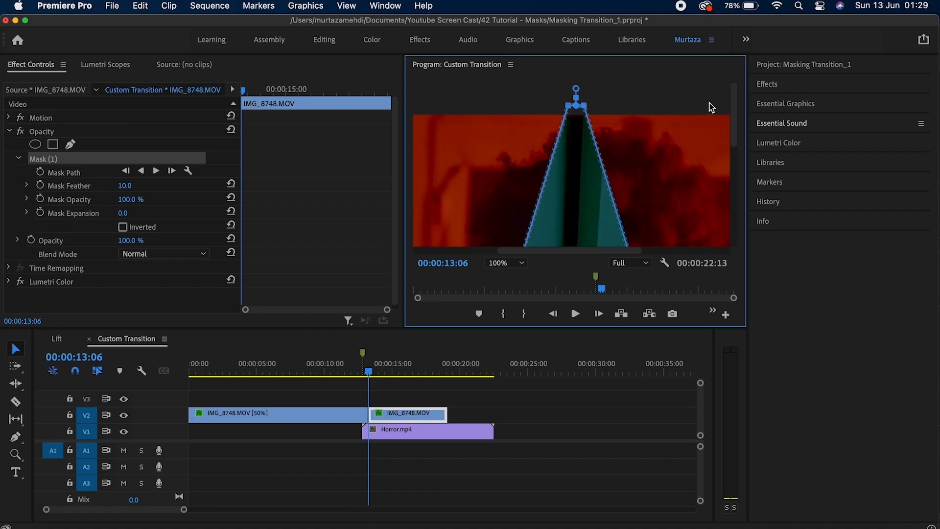
drag(733, 102, 725, 205)
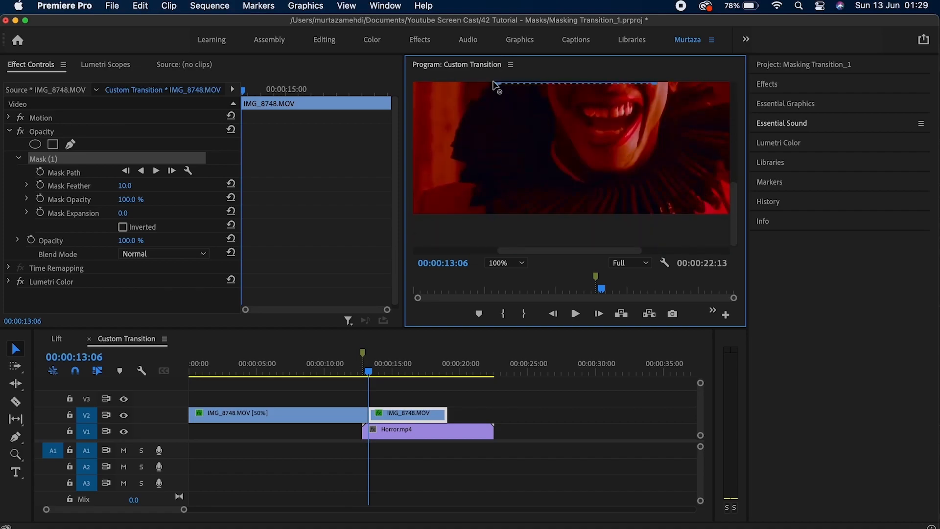
drag(498, 86, 558, 229)
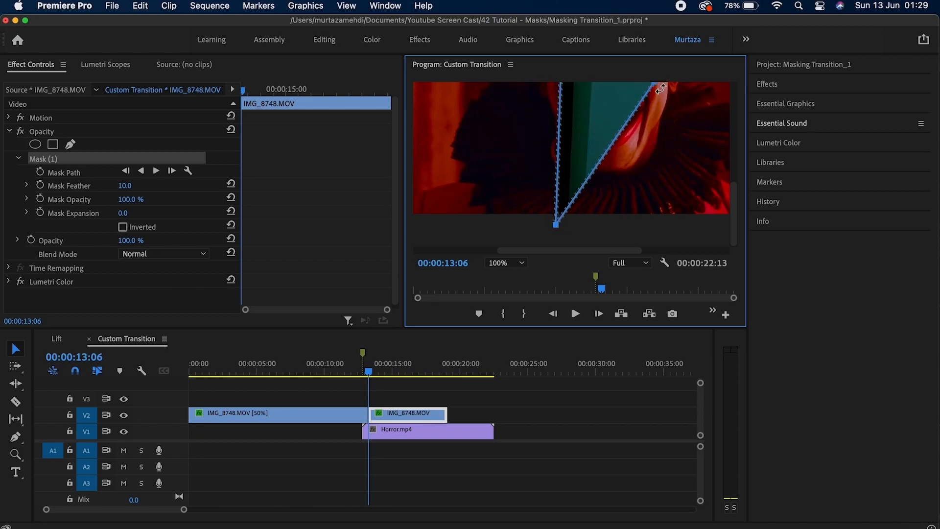
drag(656, 88, 568, 229)
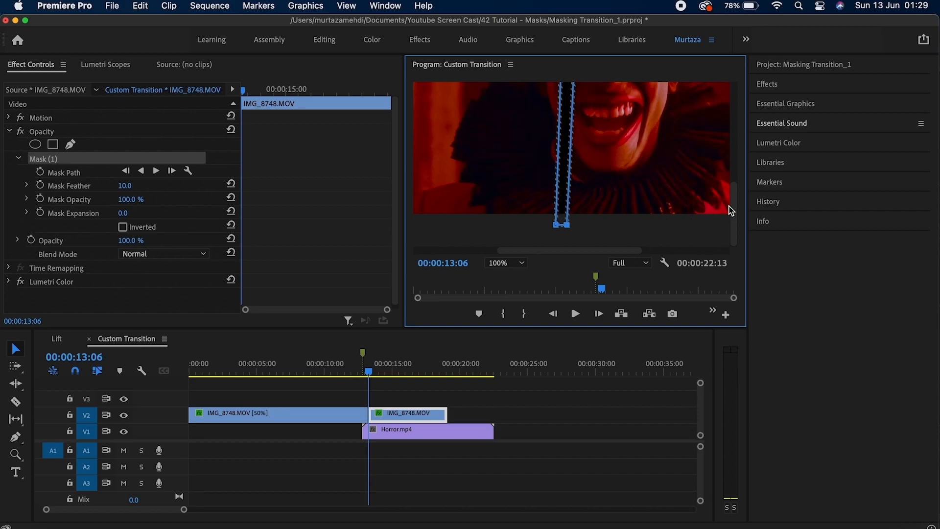
drag(735, 197, 721, 93)
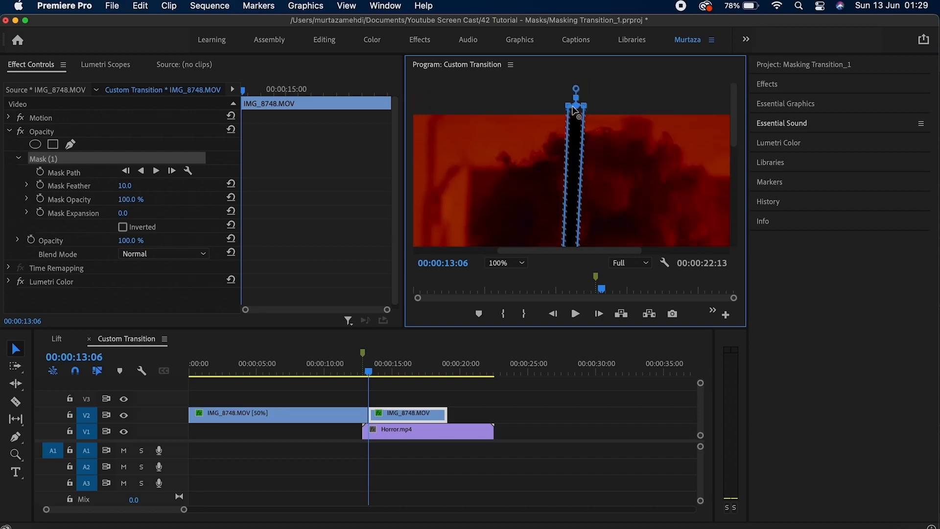
drag(585, 105, 581, 109)
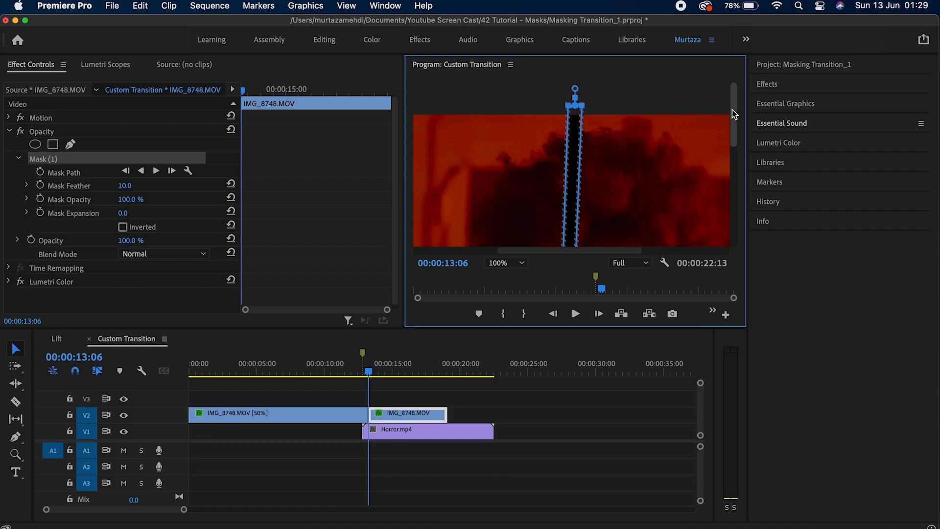
drag(734, 114, 739, 142)
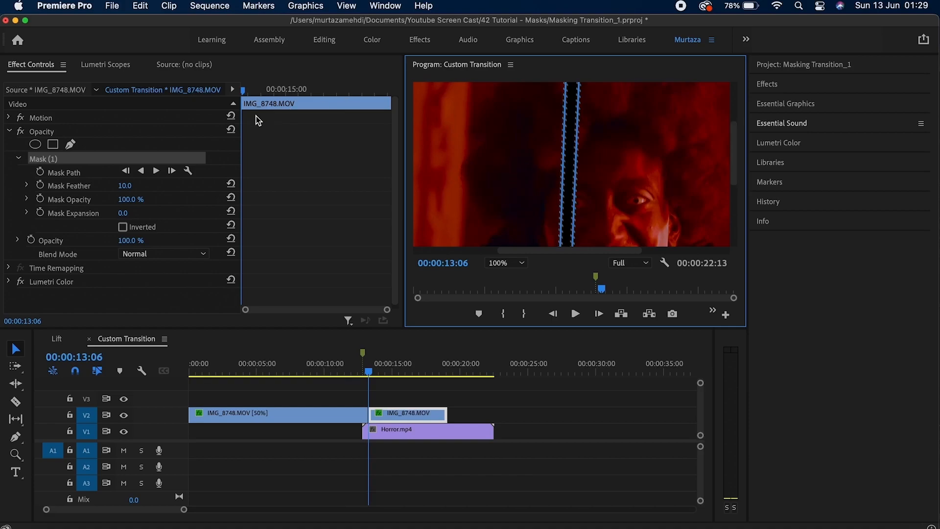
Invert the mask, then narrow and tilt its edges to trace the thin red strip.
click(124, 228)
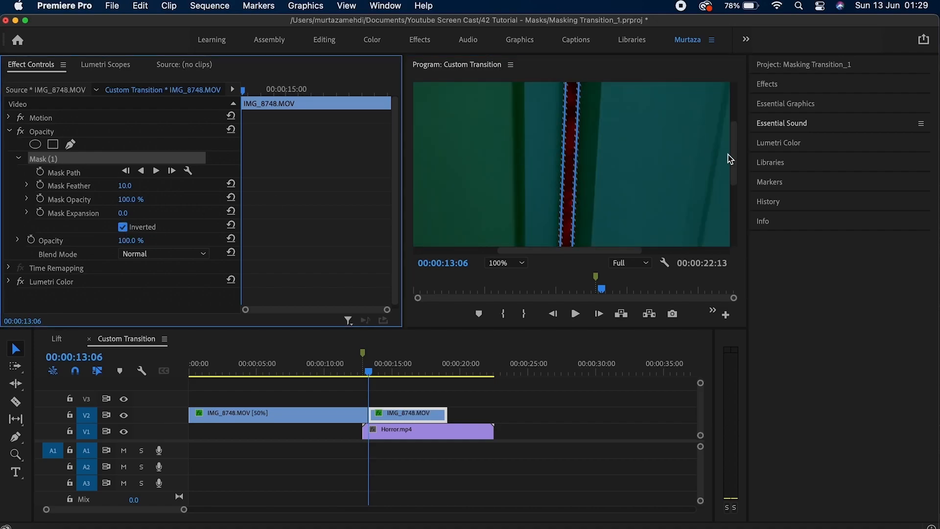
drag(730, 159, 727, 216)
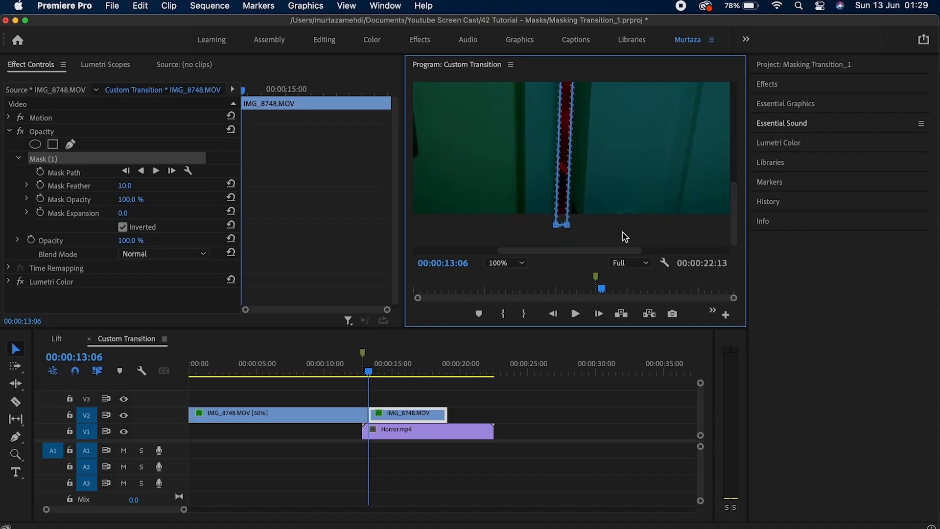
drag(568, 230, 567, 232)
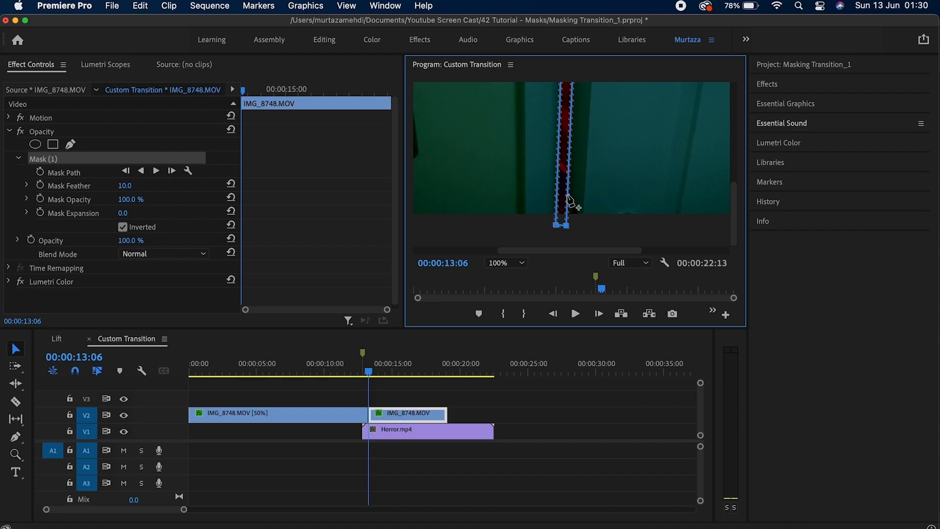
drag(559, 225, 559, 224)
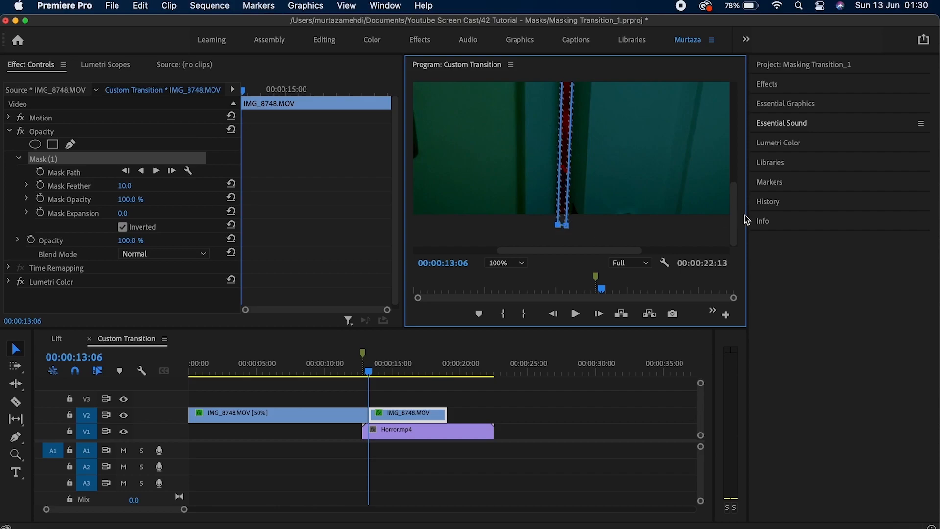
drag(733, 221, 727, 108)
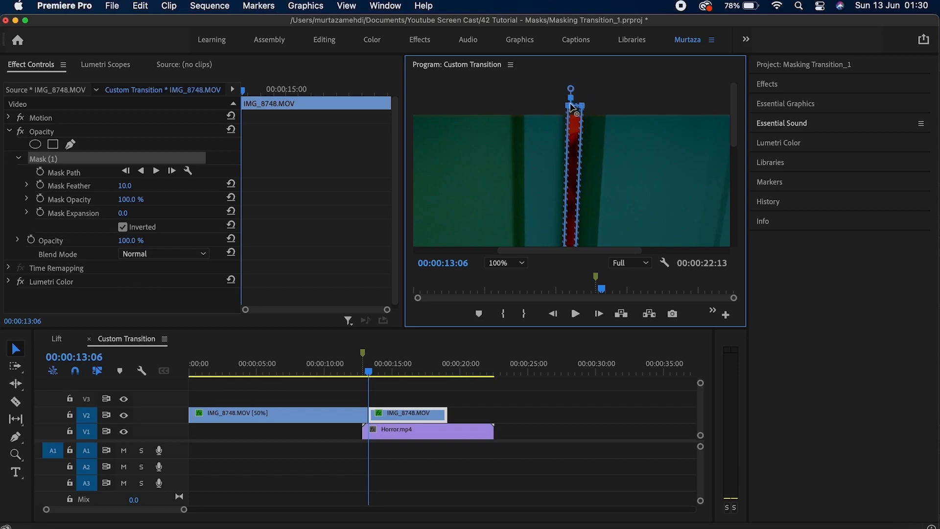
drag(584, 105, 581, 105)
mouse_move(736, 119)
mouse_down()
mouse_move(726, 209)
mouse_move(727, 117)
mouse_up()
drag(729, 122, 730, 145)
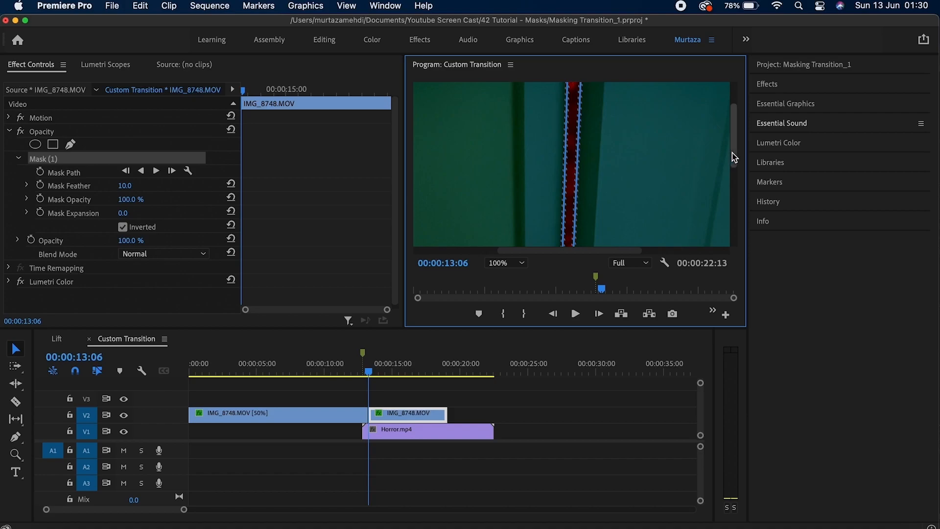
drag(732, 152, 727, 231)
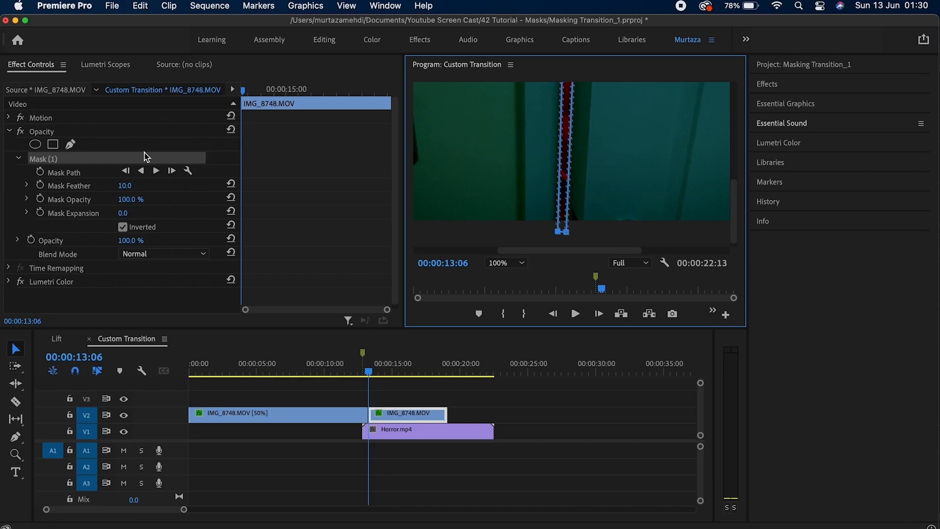
Turn on Mask Path keyframing, advance one frame, and widen and tilt the mask to match the gap.
click(41, 174)
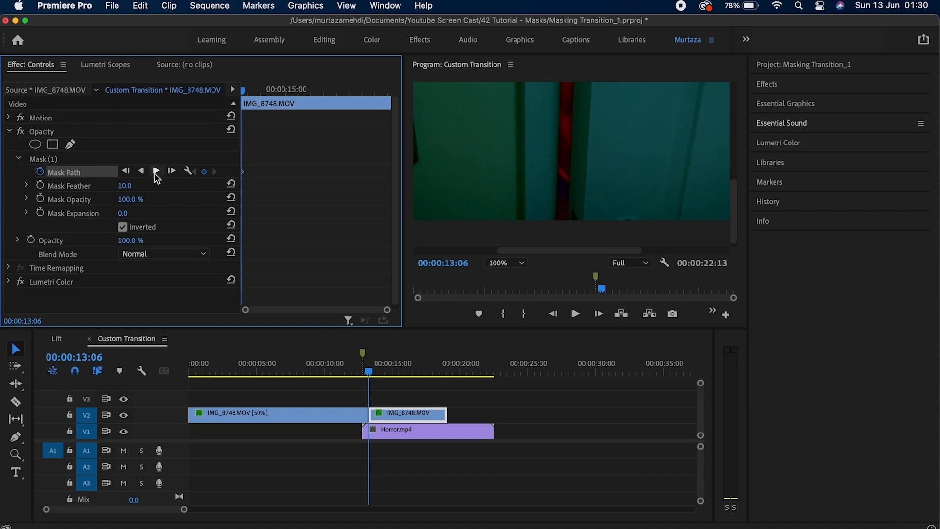
click(53, 160)
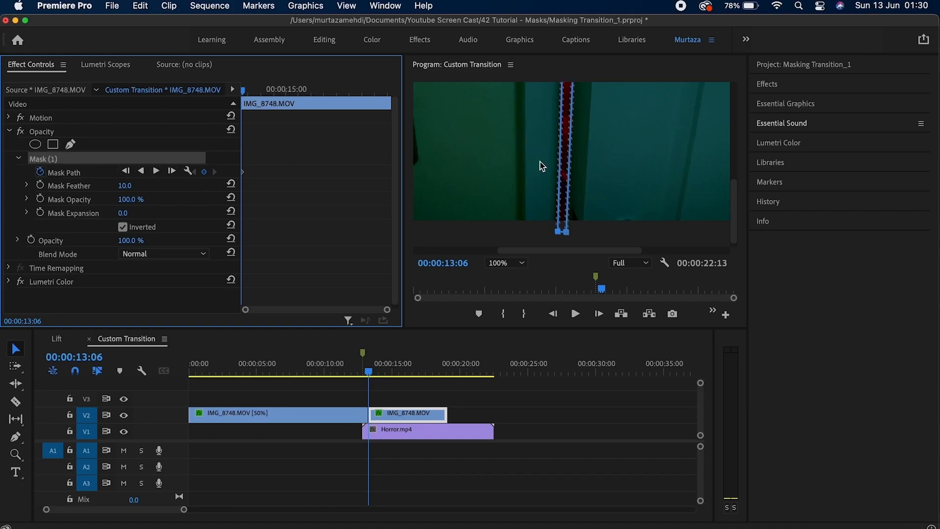
click(599, 313)
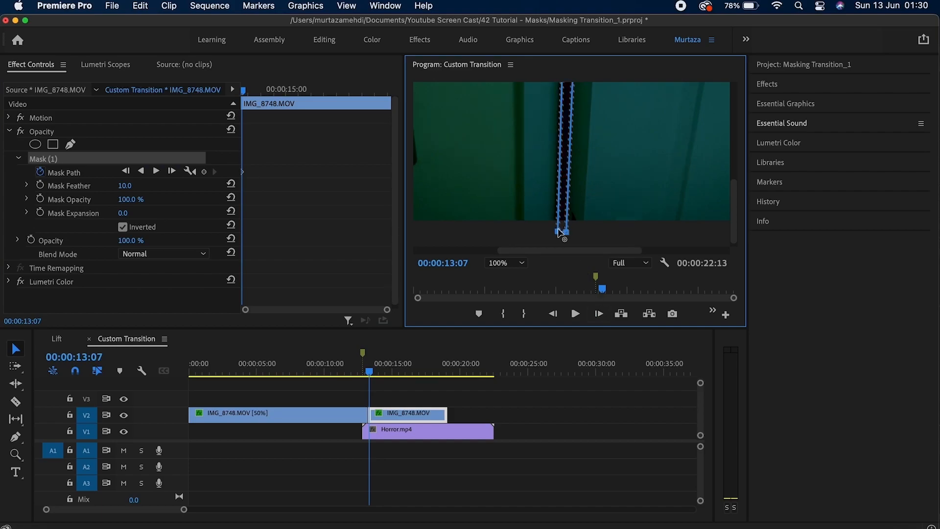
drag(559, 232, 556, 232)
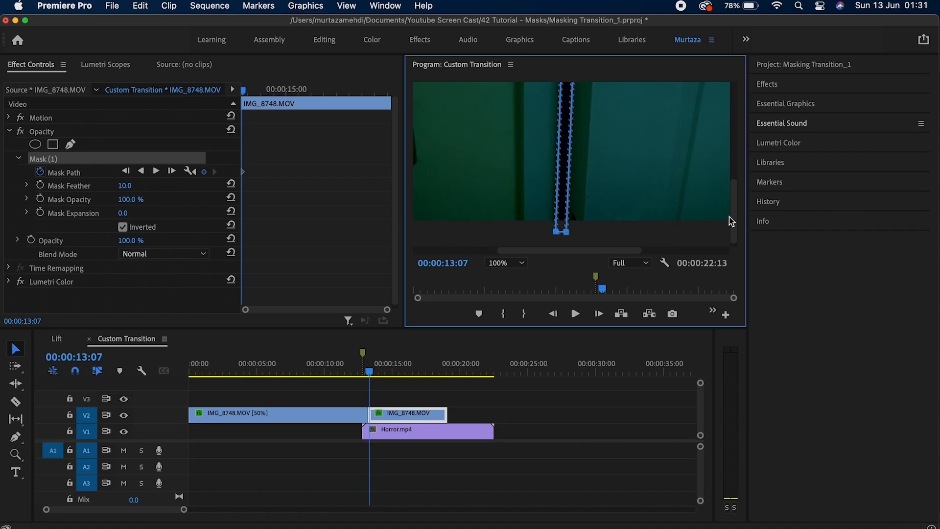
drag(733, 212, 741, 106)
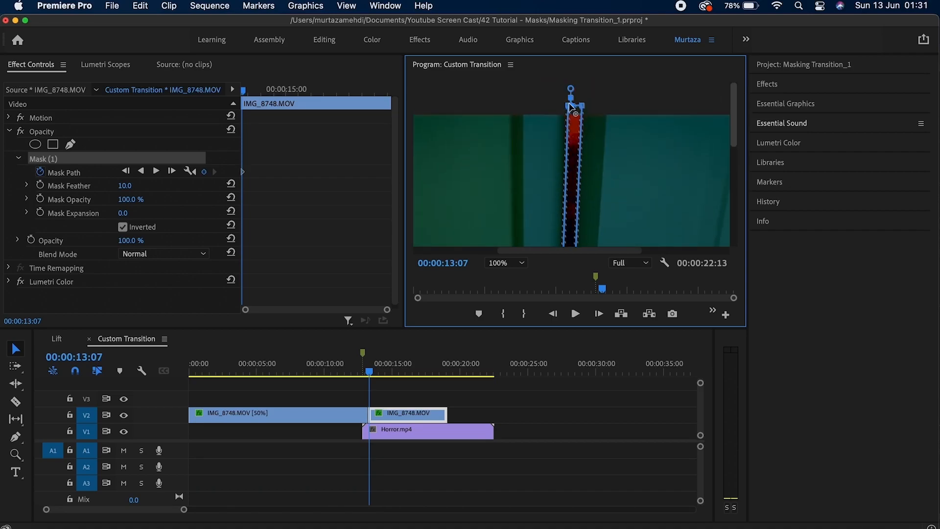
drag(573, 107, 569, 106)
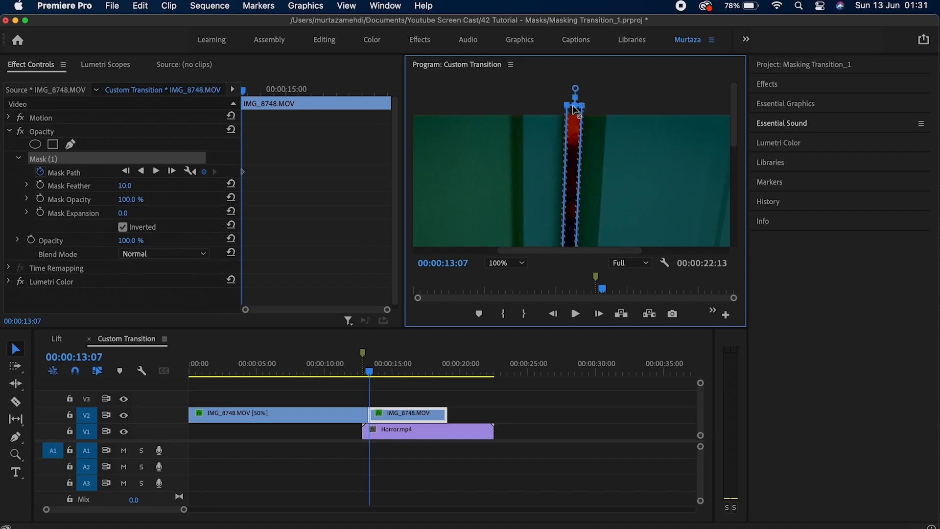
drag(582, 106, 581, 105)
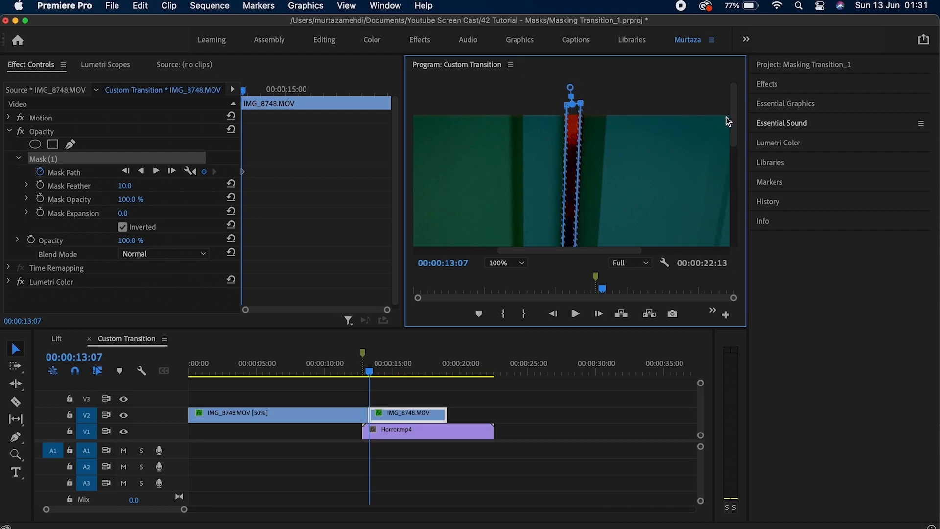
drag(733, 121, 722, 209)
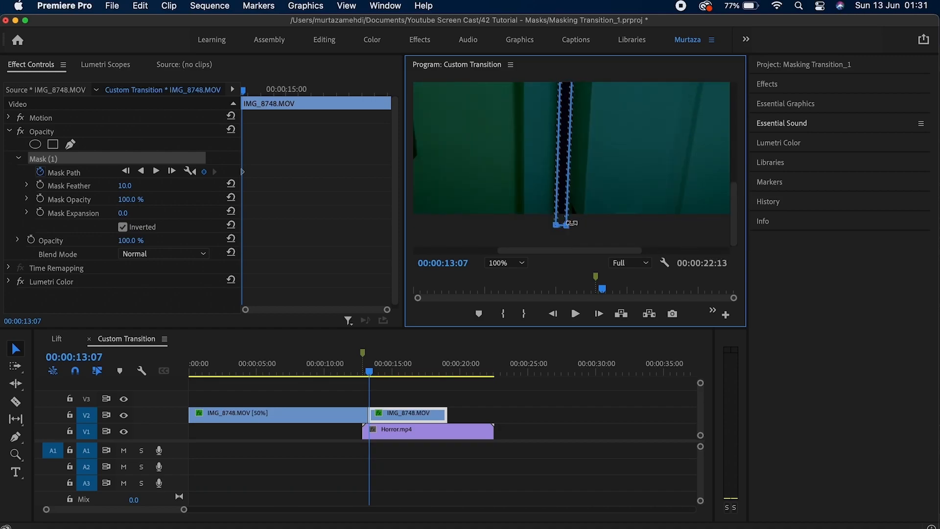
drag(568, 224, 566, 224)
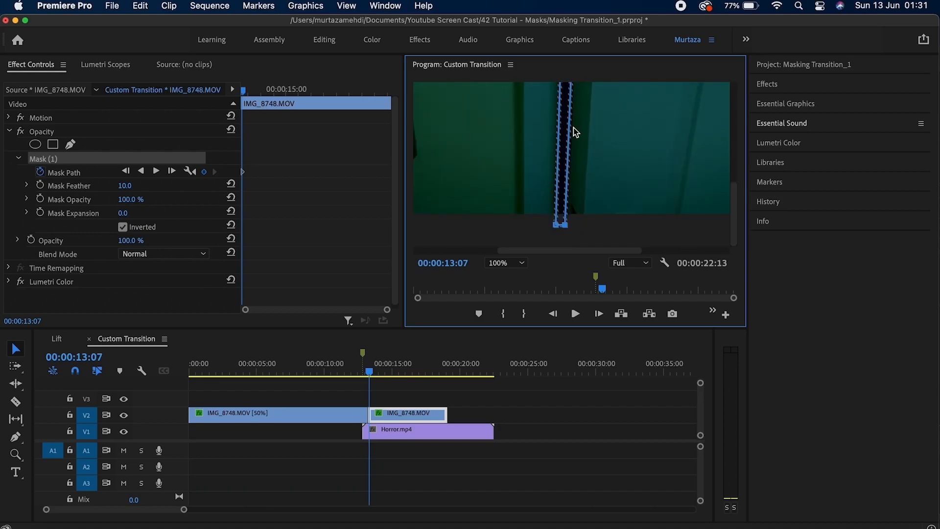
Advance another frame and shift the mask corners, tilting it further along the gap.
click(599, 315)
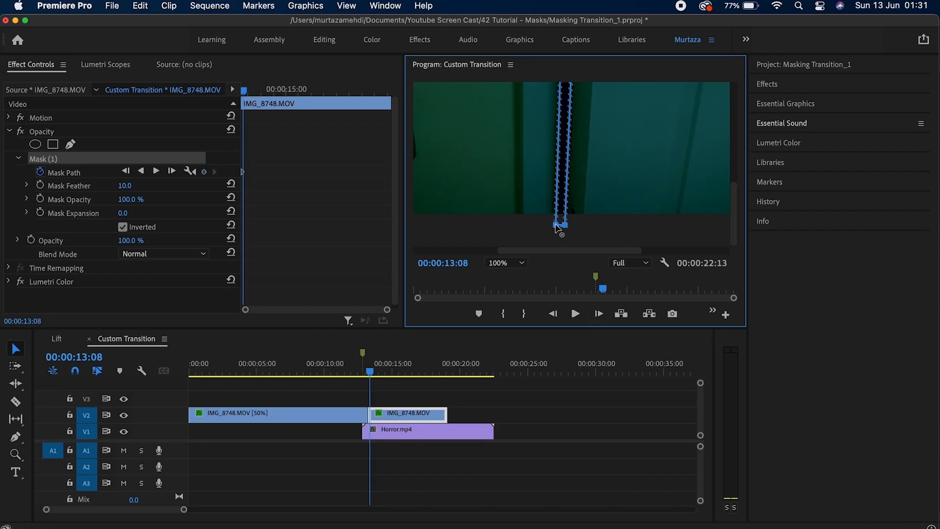
drag(556, 224, 555, 224)
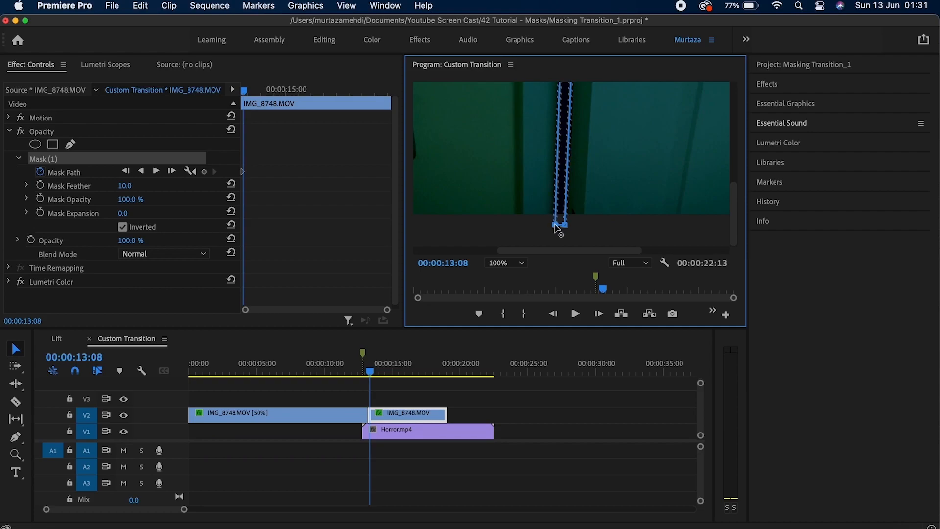
drag(736, 223, 742, 98)
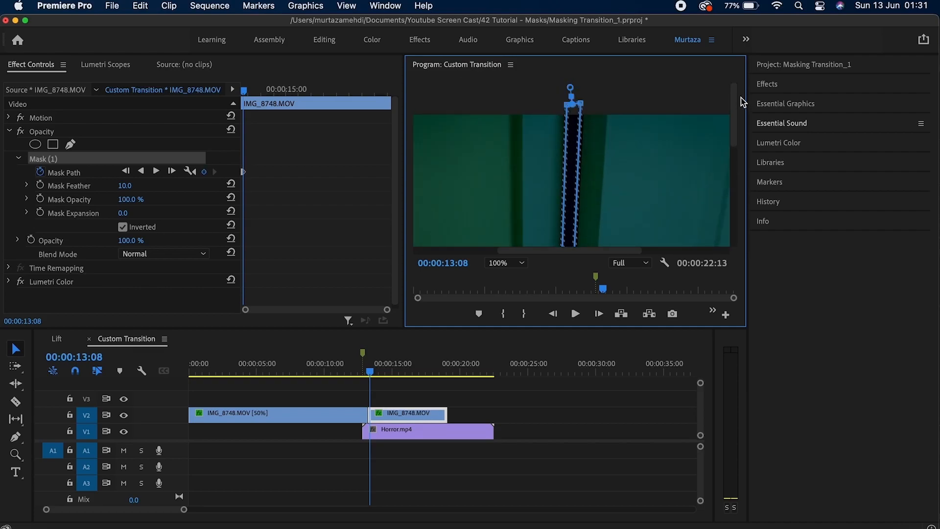
drag(576, 106, 578, 109)
click(568, 104)
drag(581, 105, 583, 109)
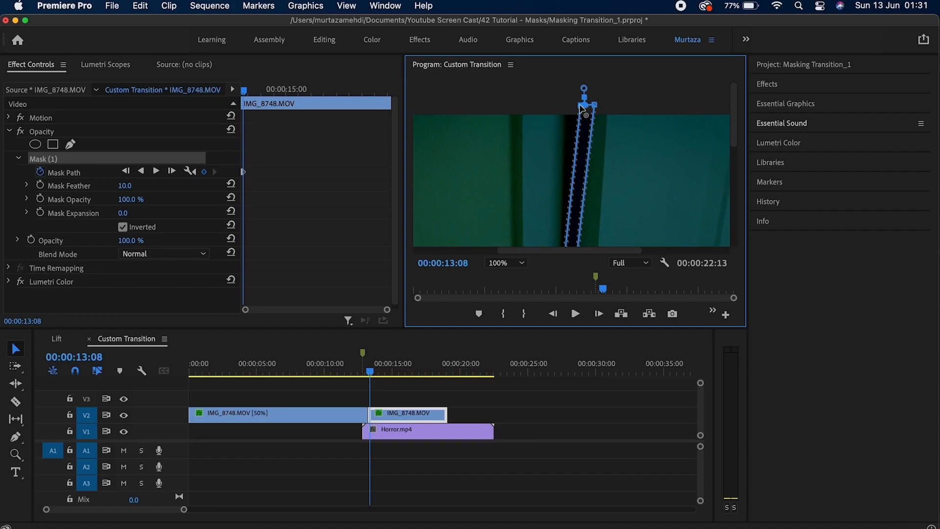
Step forward frame by frame, re-fitting the mask and widening its right edge with the gap.
click(600, 314)
click(600, 314)
click(599, 314)
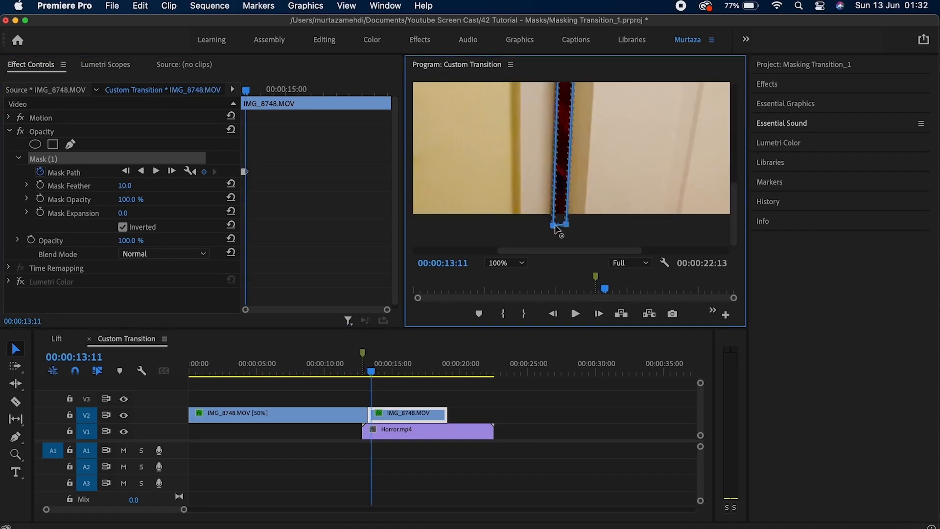
click(600, 314)
click(600, 314)
click(599, 314)
click(599, 314)
click(599, 314)
click(600, 314)
drag(734, 209, 735, 166)
click(599, 314)
click(599, 313)
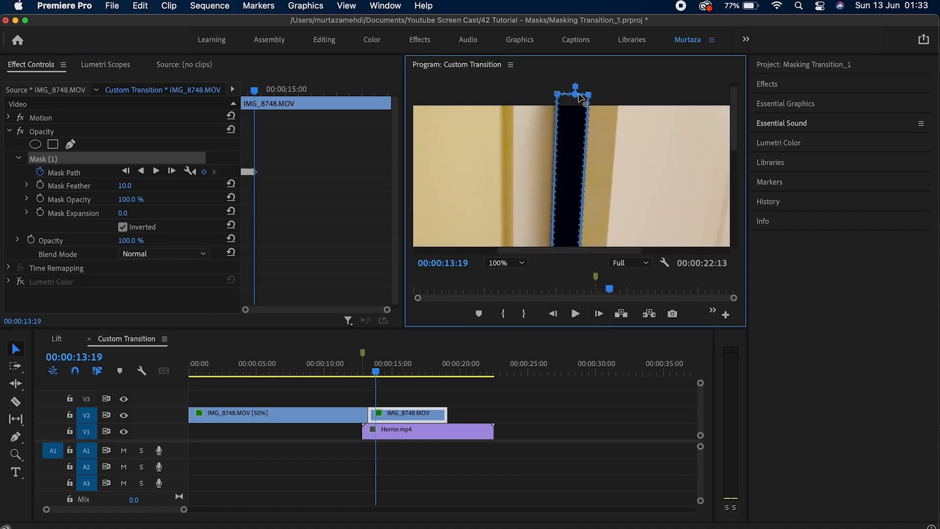
click(599, 314)
click(600, 314)
click(599, 314)
click(599, 314)
click(599, 313)
drag(734, 117, 734, 167)
click(599, 314)
click(599, 314)
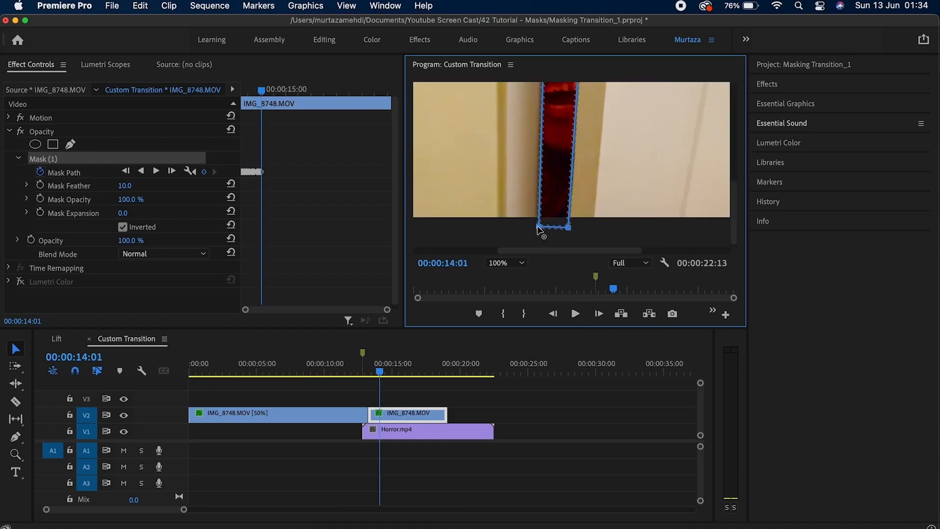
click(600, 314)
click(599, 314)
click(600, 314)
click(599, 314)
click(600, 314)
drag(734, 118, 734, 169)
click(599, 314)
click(599, 314)
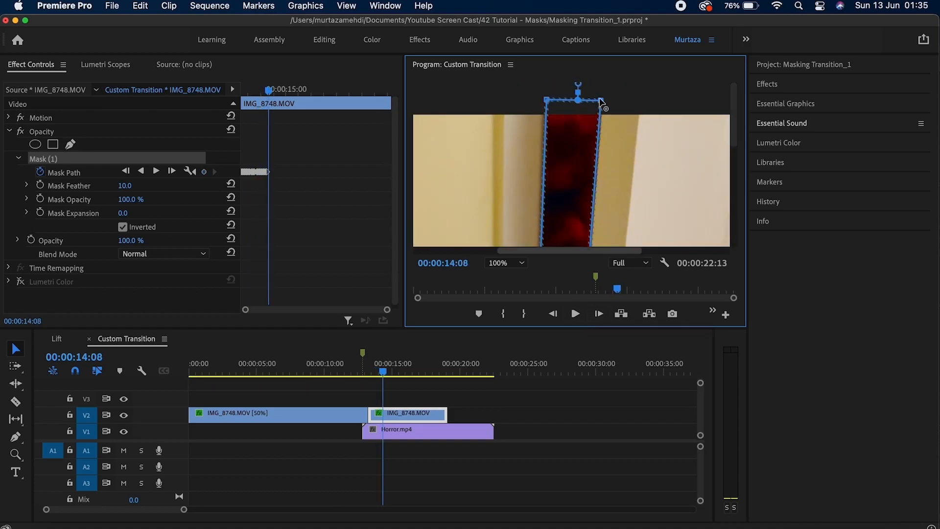
click(599, 314)
key(Right)
key(Right)
key(Right)
drag(604, 100, 626, 100)
key(Right)
key(Right)
key(Right)
key(Right)
click(599, 314)
click(599, 314)
Keep stepping frames, moving the mask corners outward onto the widening gap's edges.
click(600, 314)
click(600, 314)
click(599, 314)
click(599, 314)
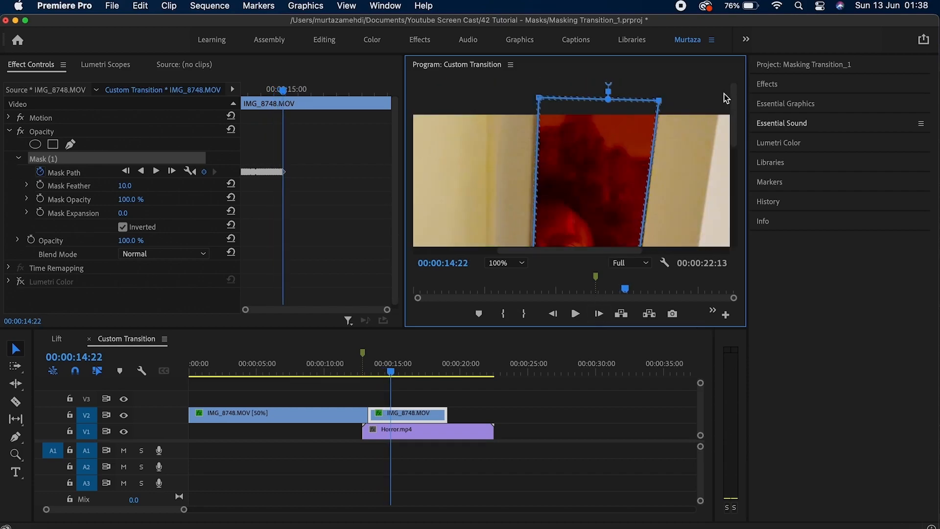
click(600, 313)
click(599, 314)
click(599, 314)
scroll(541, 147, down, 5)
click(599, 314)
click(600, 314)
click(600, 313)
click(600, 314)
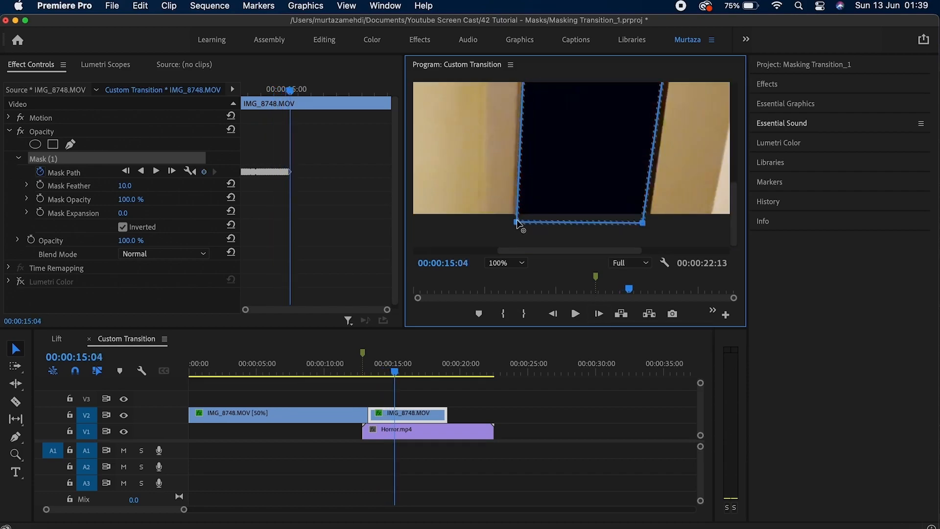
click(599, 314)
scroll(612, 206, right, 3)
click(599, 313)
click(599, 314)
click(599, 314)
click(599, 314)
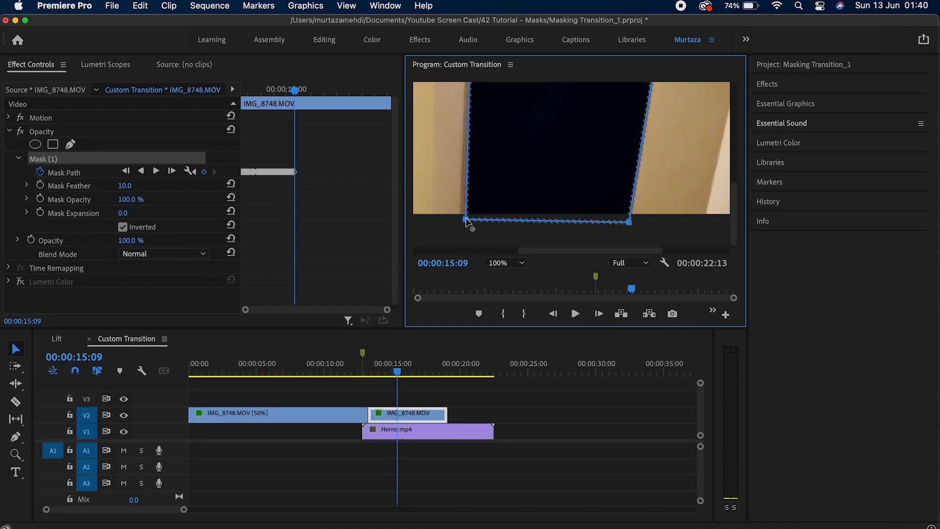
click(599, 314)
click(599, 314)
scroll(637, 171, up, 5)
click(599, 314)
scroll(588, 171, down, 5)
click(600, 313)
click(599, 314)
click(600, 314)
click(599, 314)
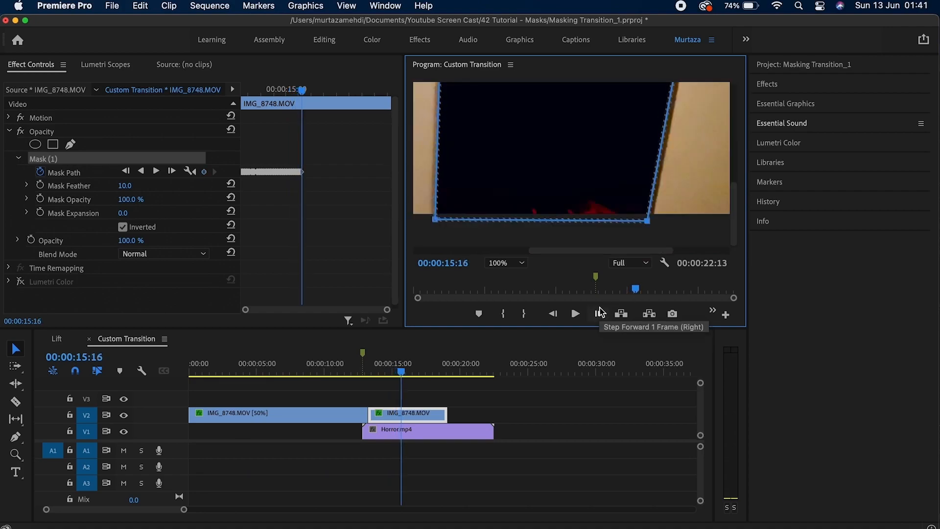
click(599, 314)
drag(650, 219, 577, 220)
click(600, 314)
scroll(637, 172, up, 5)
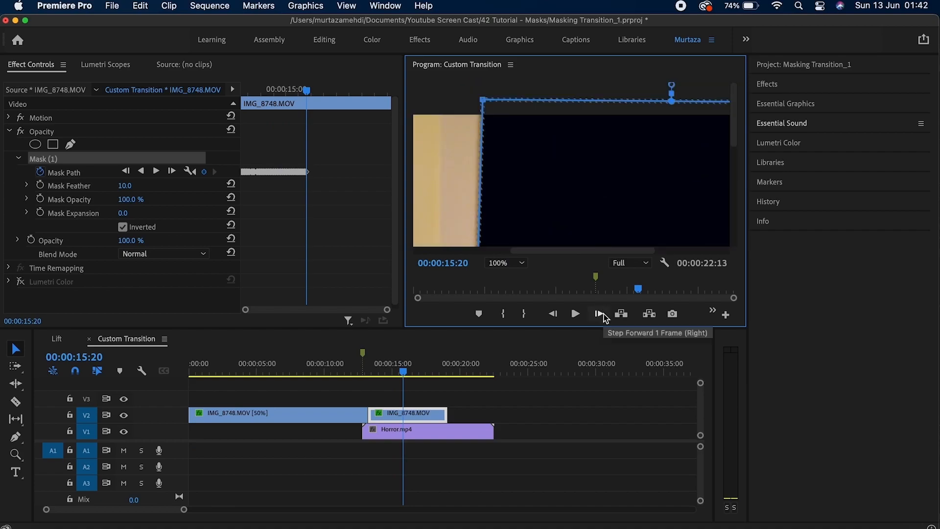
drag(656, 103, 678, 105)
click(599, 314)
drag(734, 216, 733, 135)
click(599, 314)
drag(656, 250, 489, 250)
click(599, 314)
drag(636, 235, 657, 236)
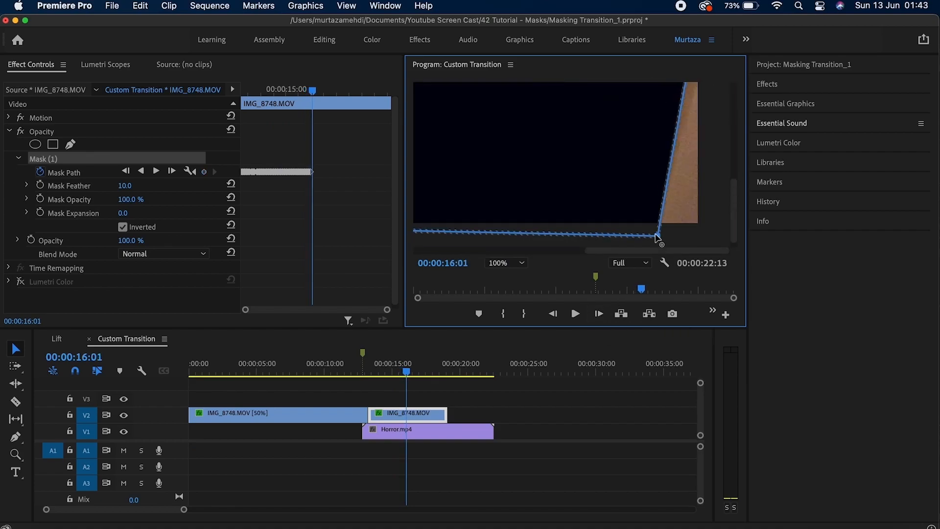
drag(734, 221, 737, 174)
click(600, 314)
click(599, 314)
Trim the upper IMG_8748 clip's end, fit the monitor view, and re-enable the clip's colour grade.
drag(446, 415, 419, 414)
click(506, 263)
click(501, 196)
key(Left)
key(Left)
key(Left)
key(Left)
key(Left)
key(Left)
key(Left)
key(Left)
key(Left)
key(Left)
key(Left)
key(Left)
key(Left)
key(Left)
key(Left)
key(Left)
key(Left)
key(Left)
key(Left)
key(Left)
click(20, 281)
click(43, 159)
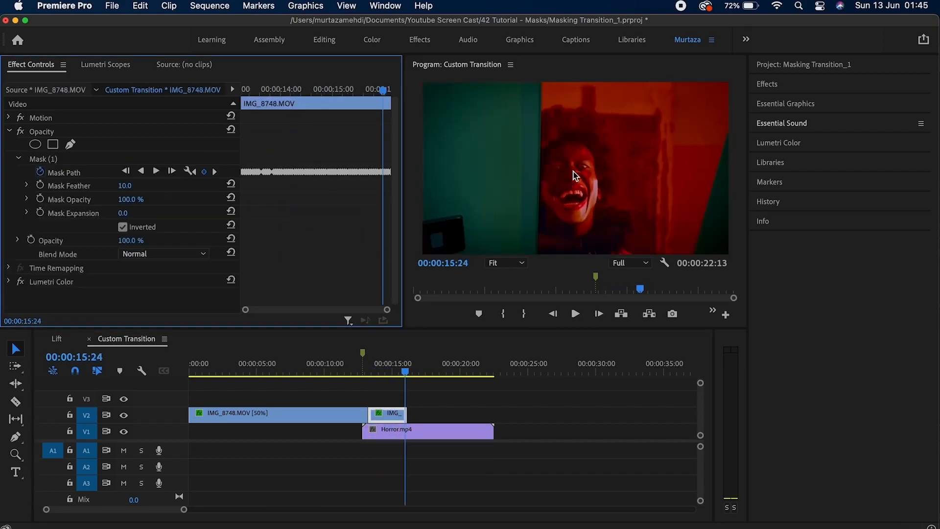
click(353, 194)
click(63, 172)
Continue frame-by-frame mask adjustments until red Horror.mp4 fills most of the frame by 00:00:16:24.
click(506, 263)
click(506, 338)
click(600, 314)
click(599, 314)
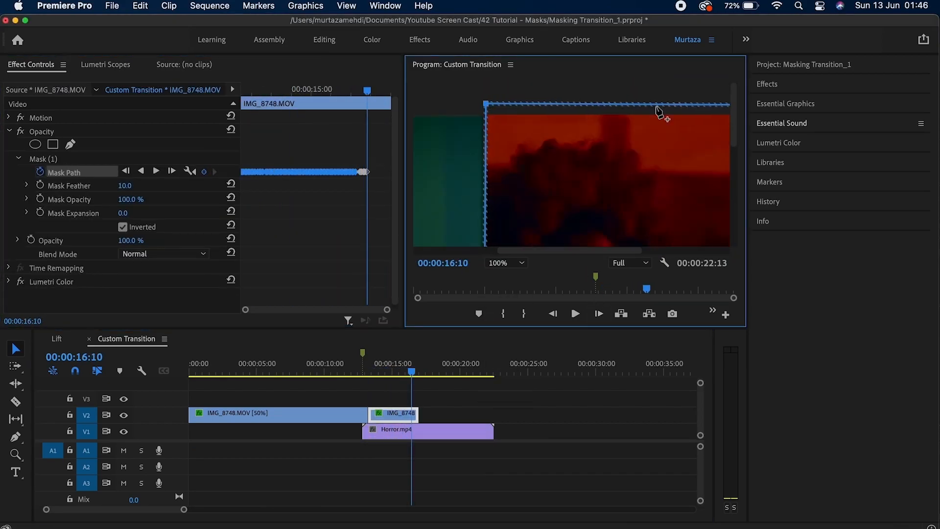
click(600, 314)
click(600, 314)
click(599, 314)
click(599, 314)
scroll(479, 225, up, 5)
click(600, 314)
click(600, 314)
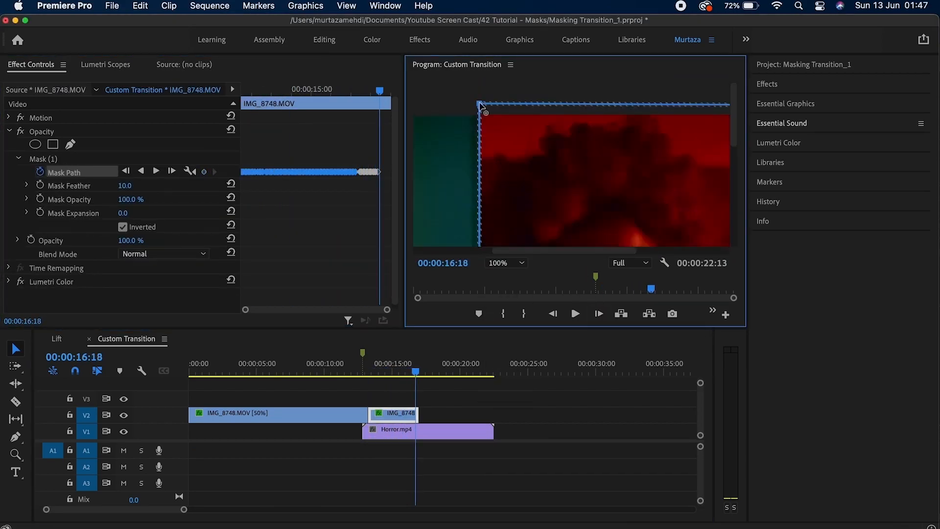
scroll(483, 107, down, 5)
click(600, 314)
key(Right)
drag(477, 225, 472, 225)
key(Right)
scroll(595, 231, up, 5)
key(Right)
key(Right)
key(Right)
drag(464, 108, 454, 109)
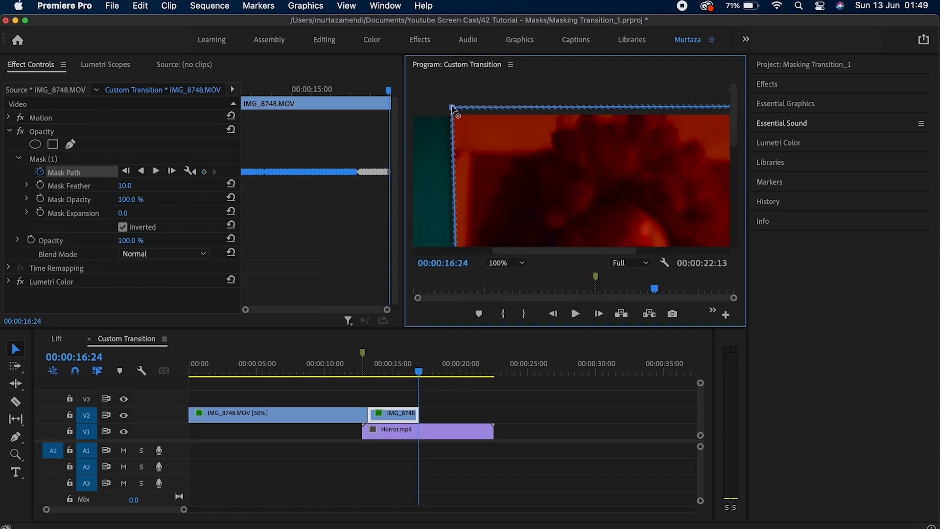
key(Right)
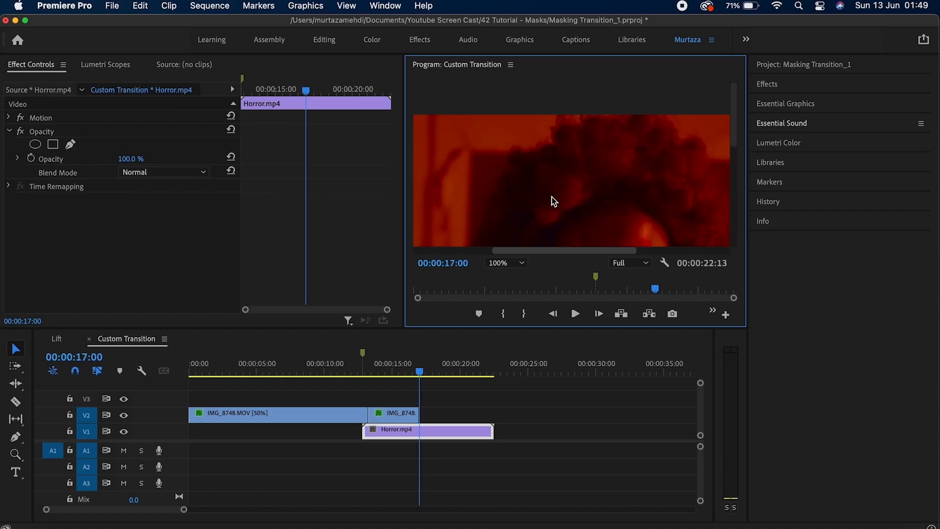
Fit the Program monitor and raise the IMG_8748 clip's mask feather to 31.
click(513, 263)
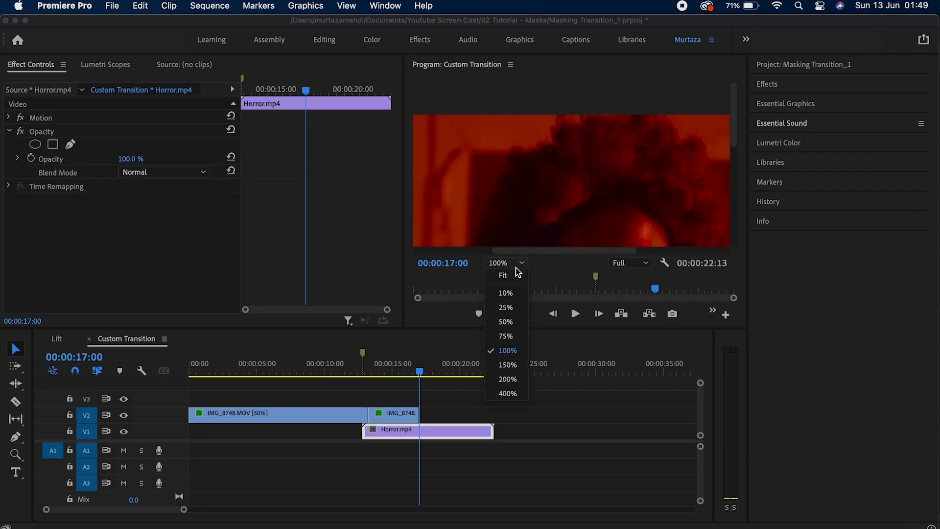
click(515, 273)
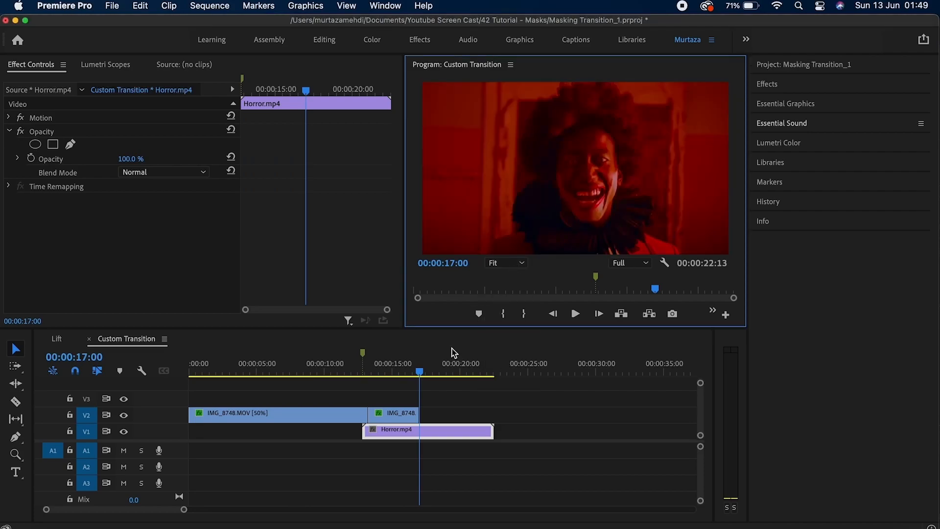
drag(421, 373, 406, 374)
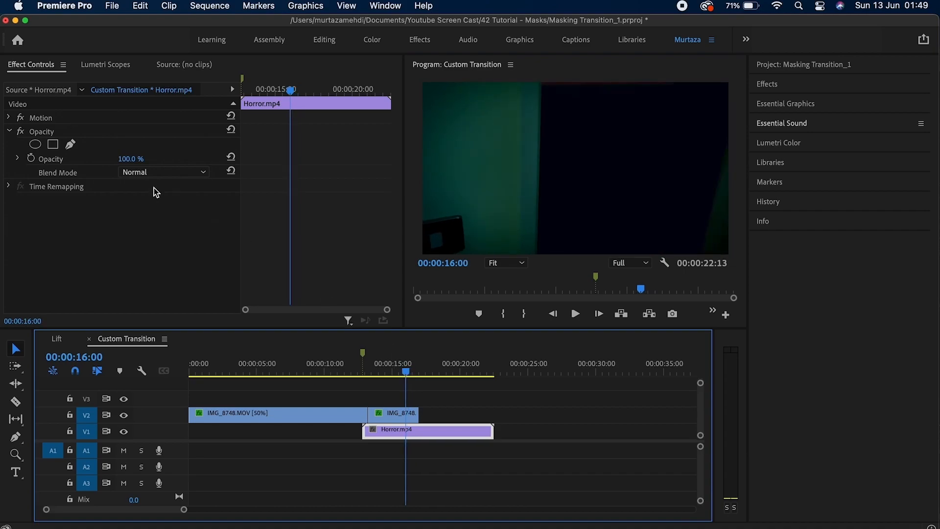
click(390, 414)
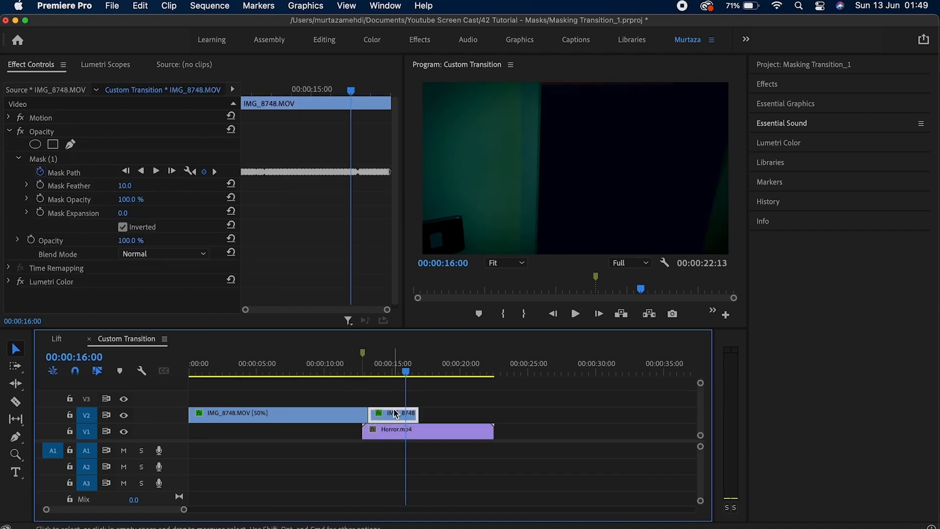
click(74, 173)
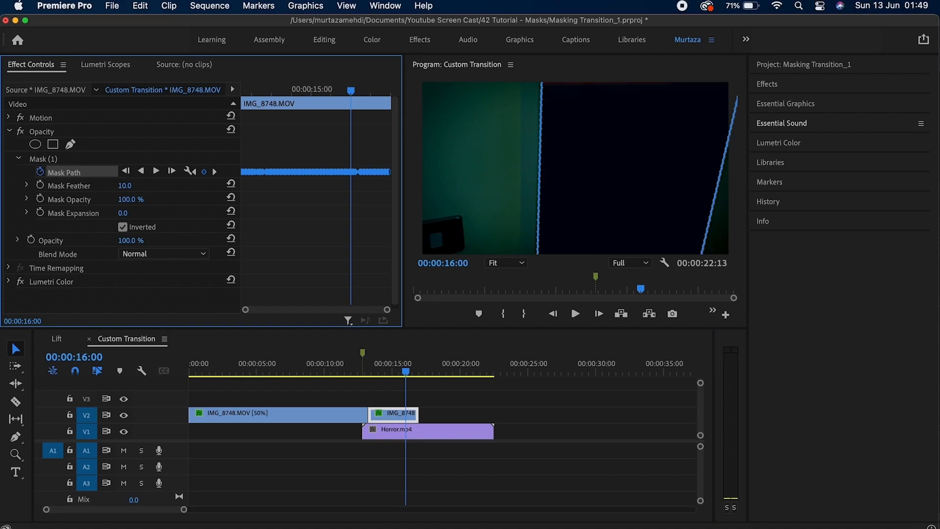
drag(124, 185, 135, 186)
Review the feathered mask on the face, stepping back to 00:00:12:19.
drag(406, 374, 387, 373)
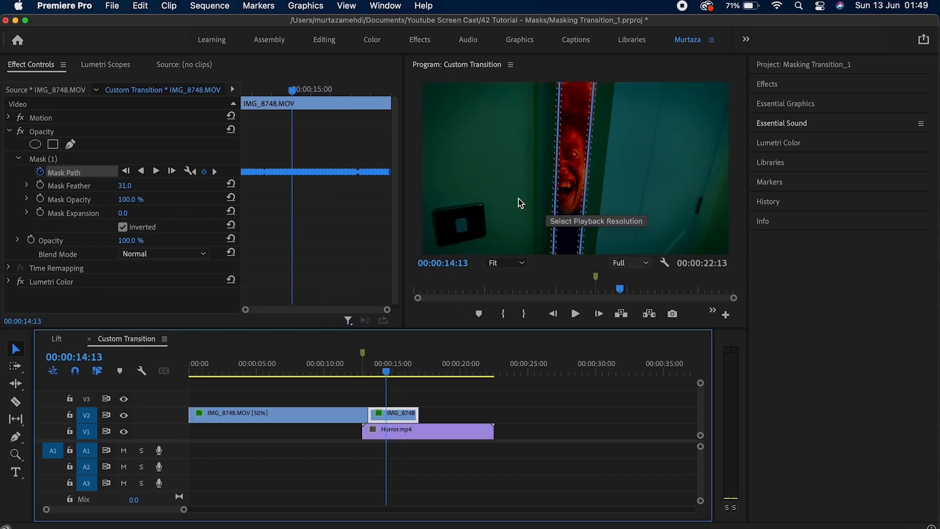
click(463, 404)
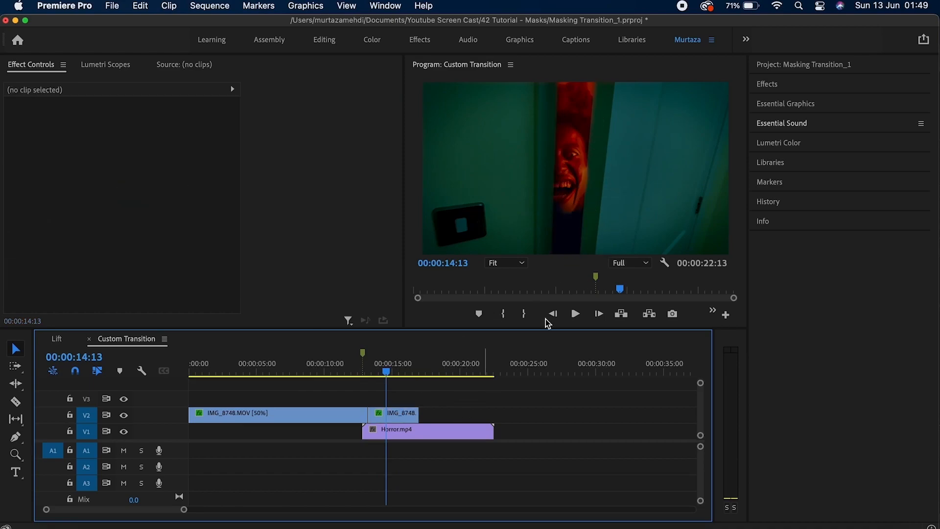
drag(387, 373, 369, 379)
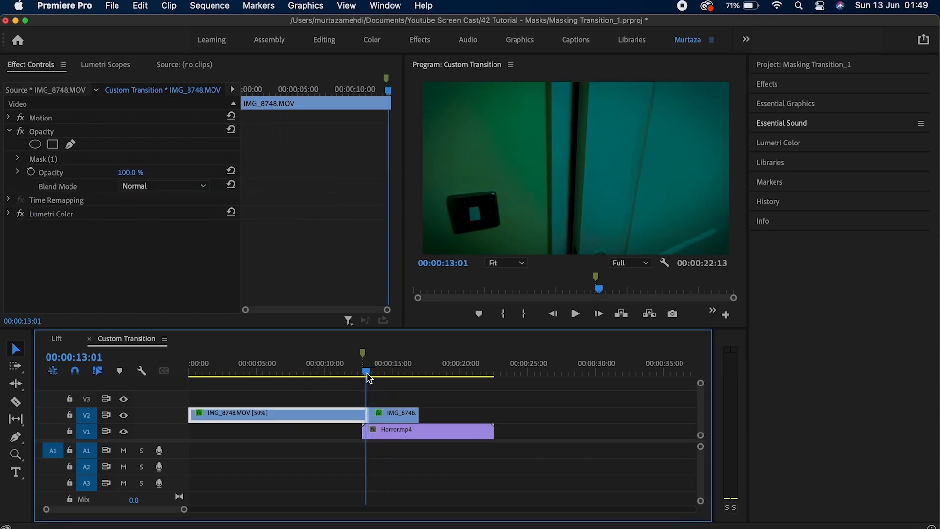
key(Left)
key(Left)
key(Left)
key(Left)
key(Left)
key(Left)
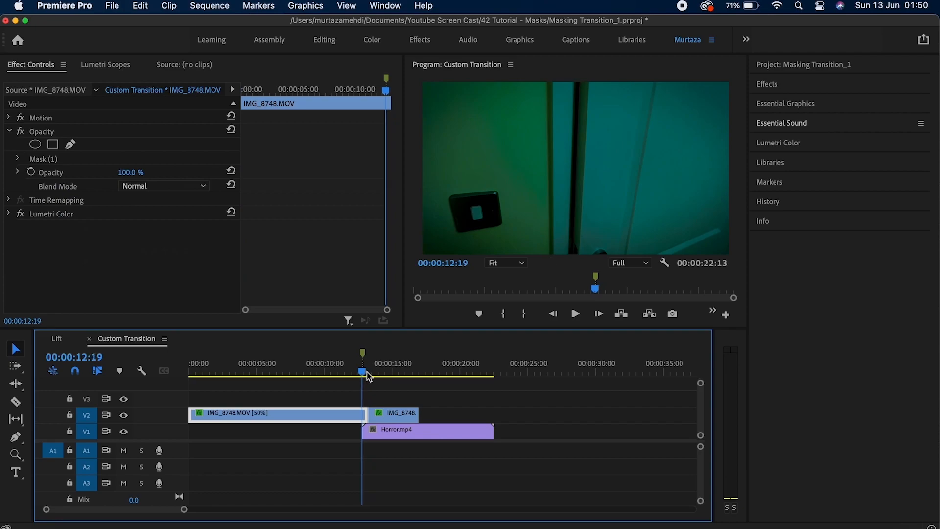
click(784, 64)
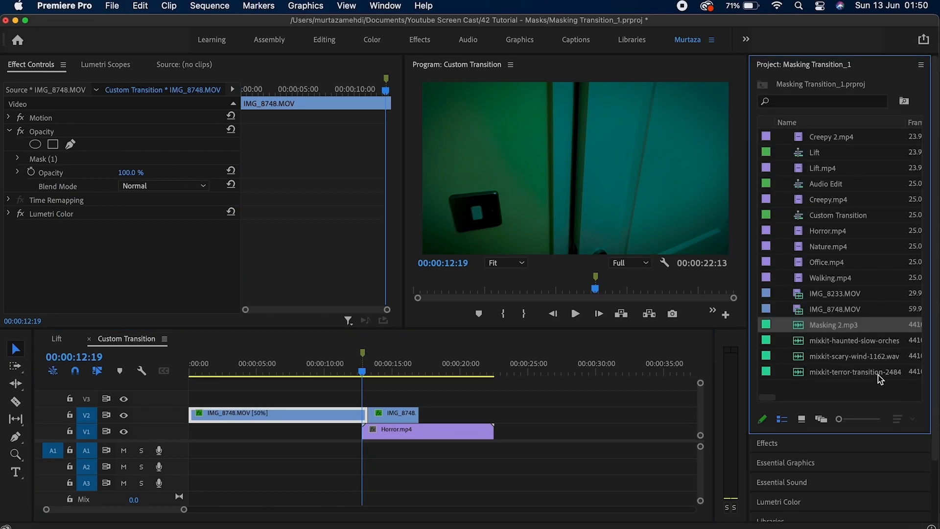
Place the terror transition, scary wind and haunted orchestra sounds on A1–A3, trimming the A1 and A3 clips.
drag(877, 375, 339, 449)
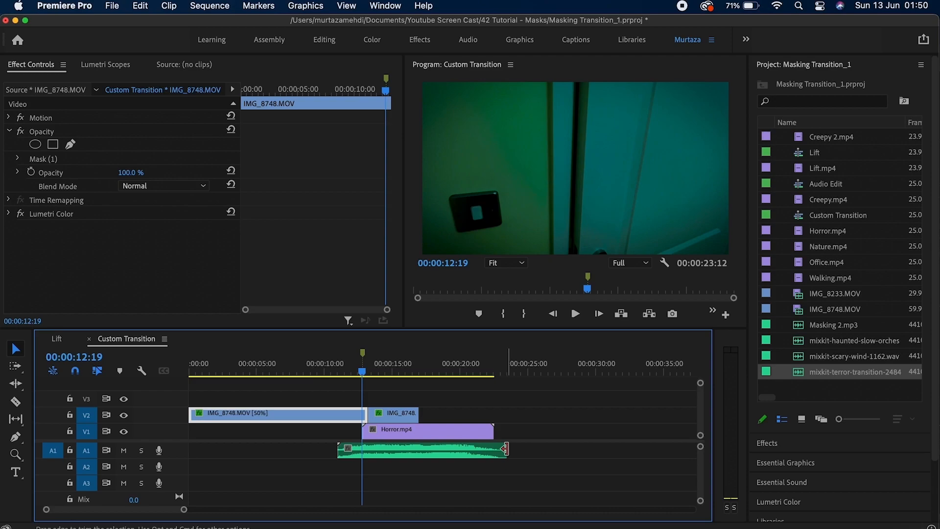
drag(506, 450, 478, 449)
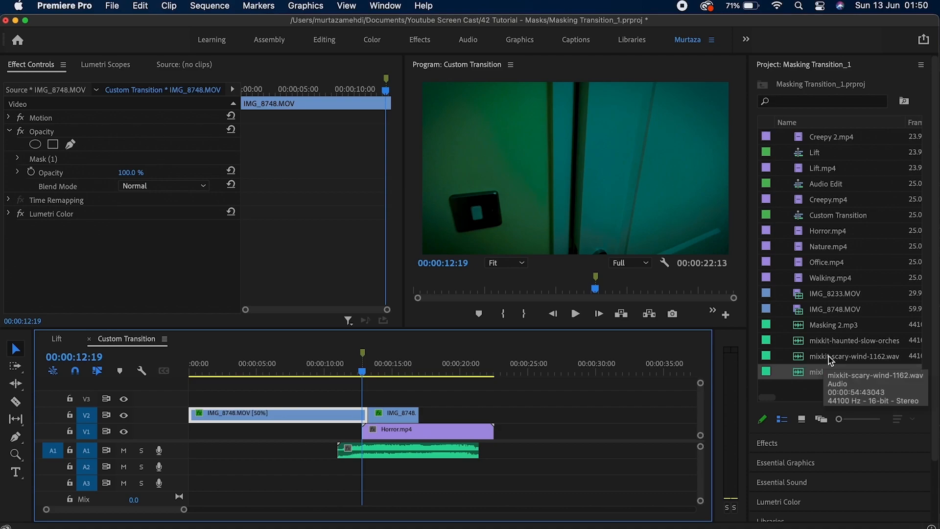
mouse_move(830, 359)
mouse_down()
mouse_move(510, 483)
mouse_move(377, 487)
mouse_move(191, 469)
mouse_up()
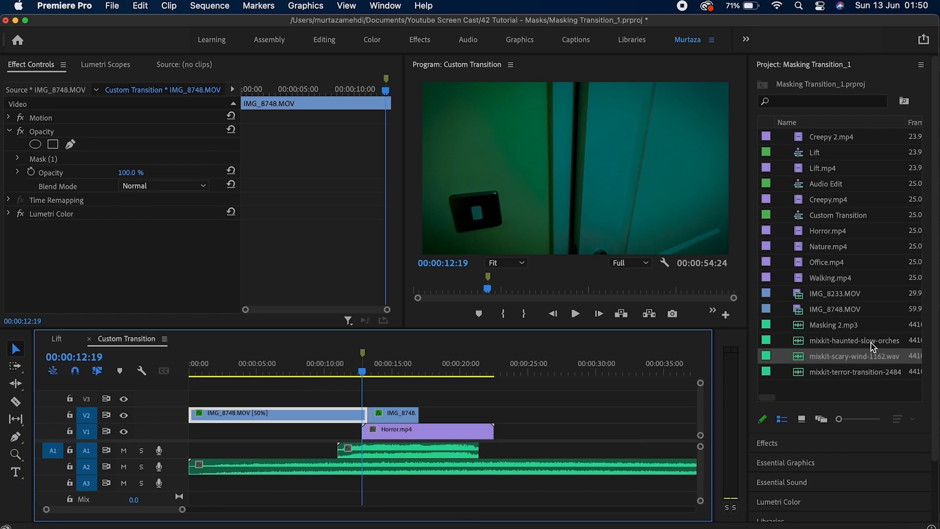
drag(873, 347, 205, 483)
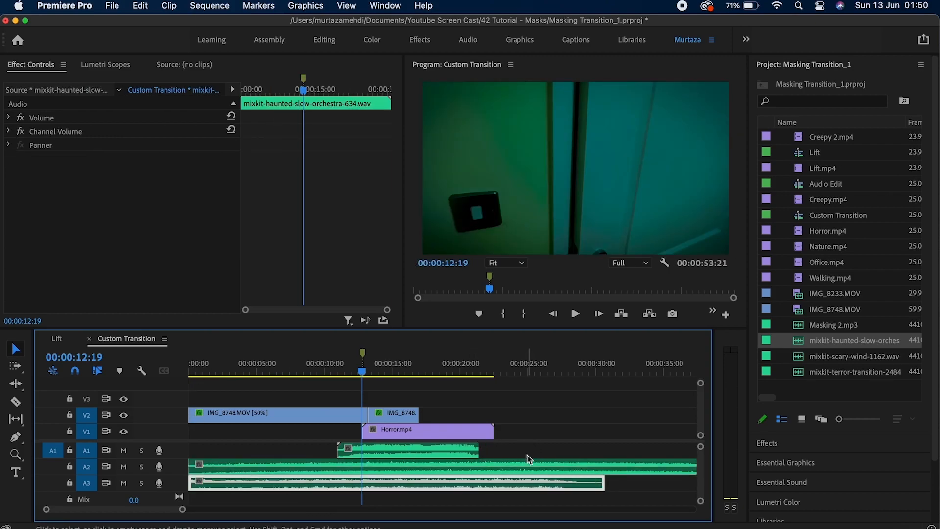
drag(604, 483, 493, 483)
Preview the transition with its sounds from the start of the A1 clip.
click(563, 467)
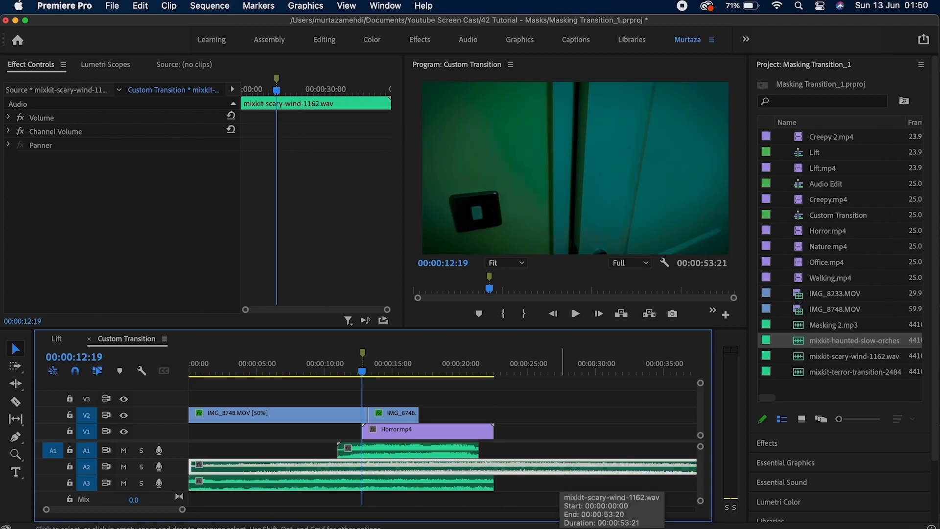
key(Up)
key(Up)
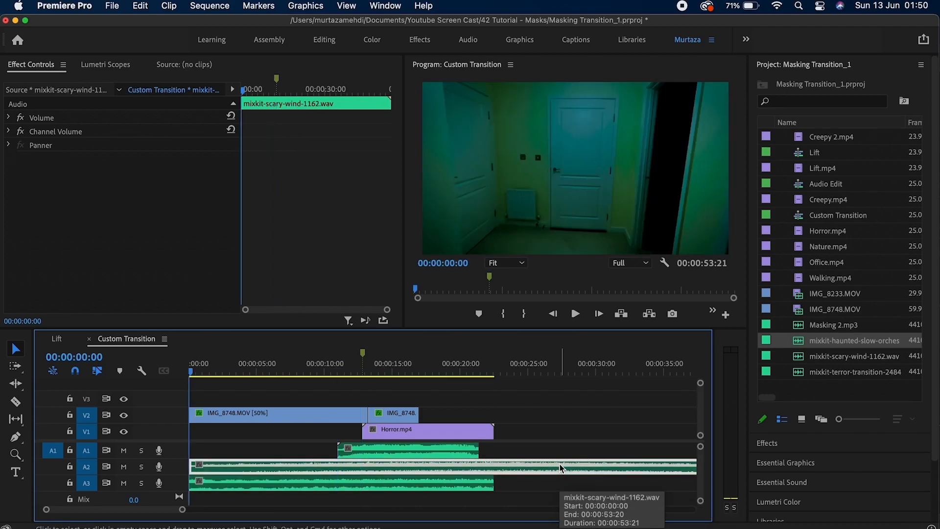
key(space)
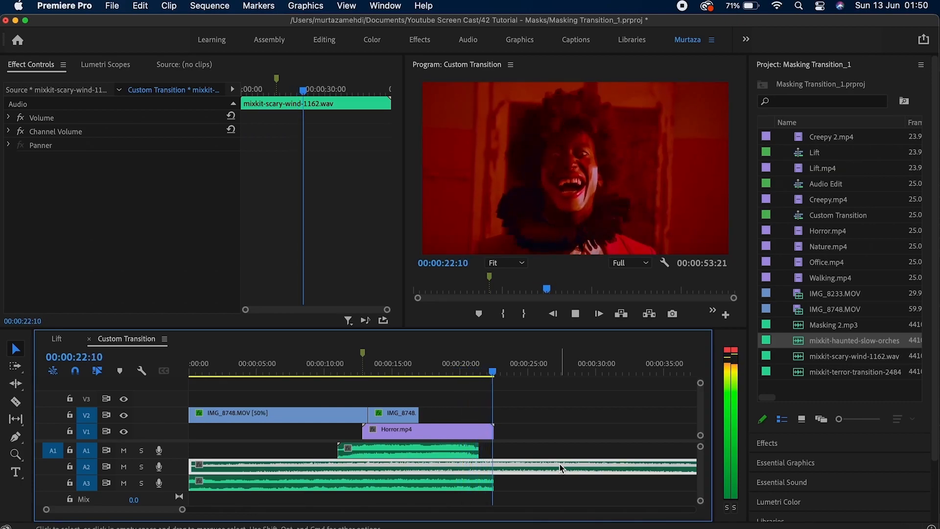
key(space)
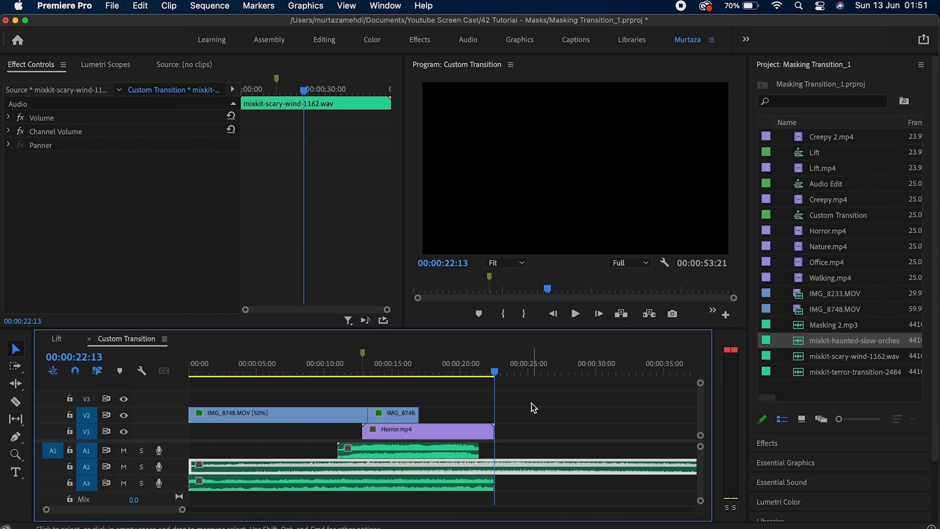
drag(495, 374, 442, 376)
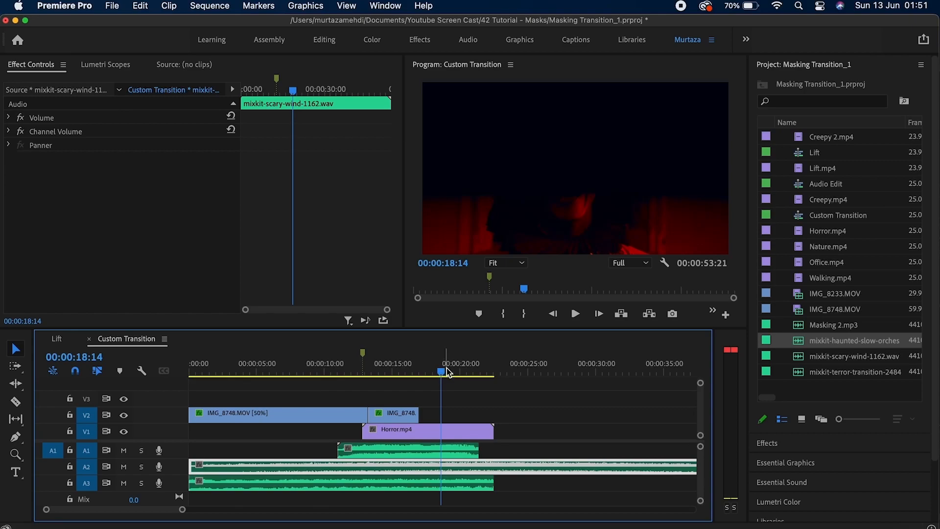
drag(443, 376, 364, 372)
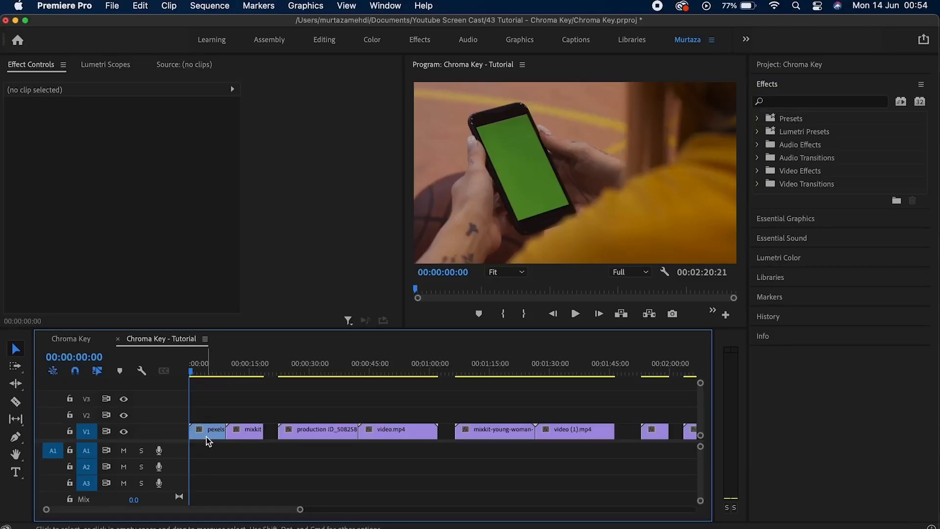
Preview the phone, production ID, young woman and boy-at-computer clips, then return to the sequence start.
click(207, 433)
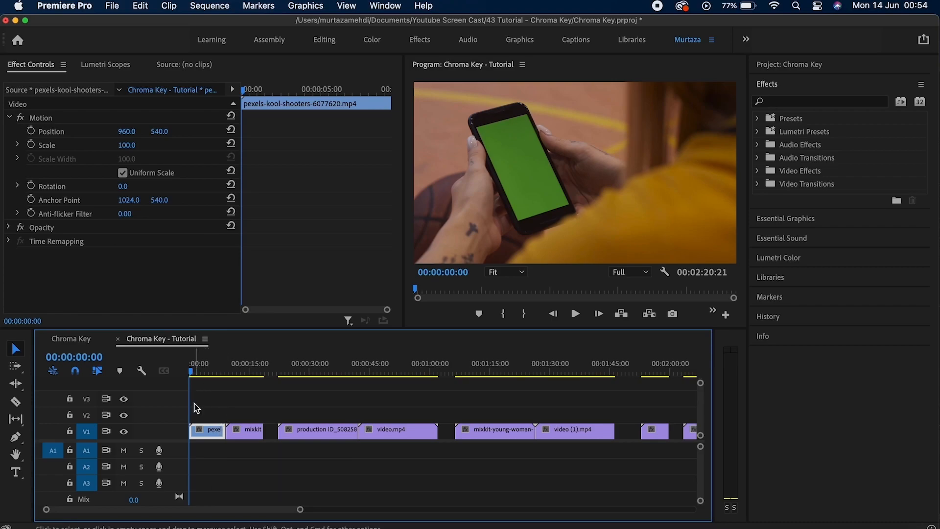
drag(195, 374, 201, 377)
click(313, 375)
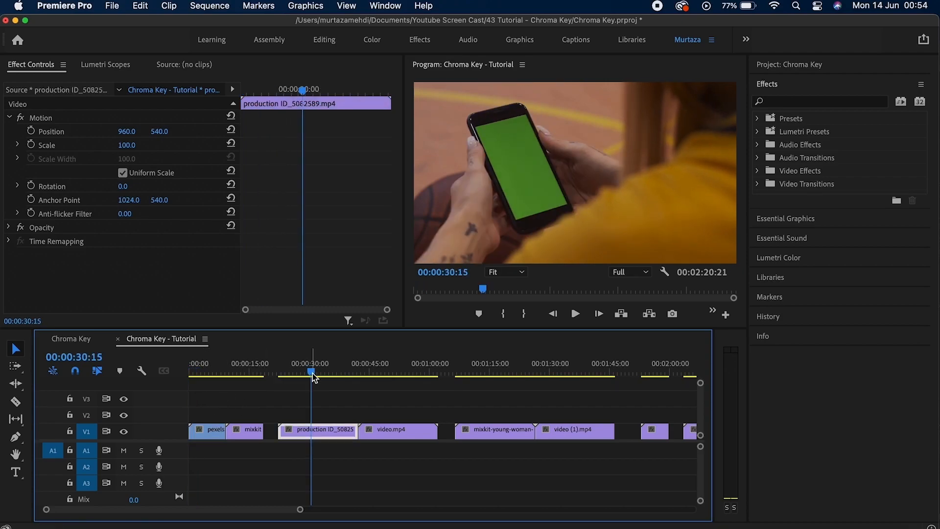
drag(312, 375, 322, 375)
drag(484, 376, 487, 377)
mouse_move(650, 376)
mouse_down()
mouse_move(662, 377)
mouse_move(654, 376)
mouse_up()
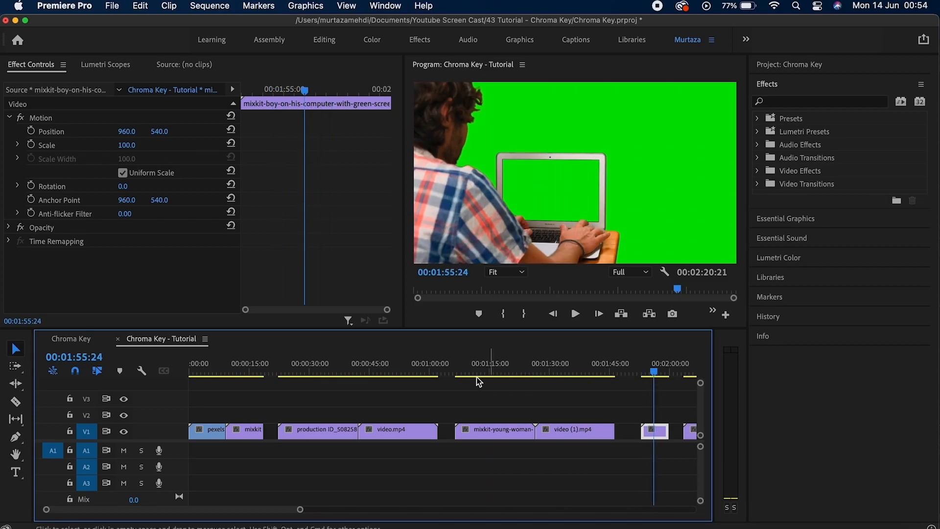
click(205, 376)
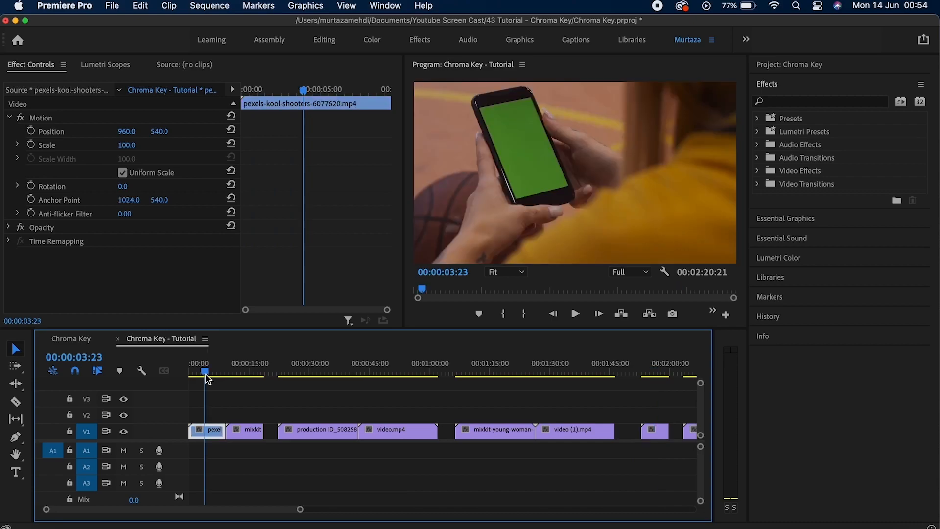
key(Home)
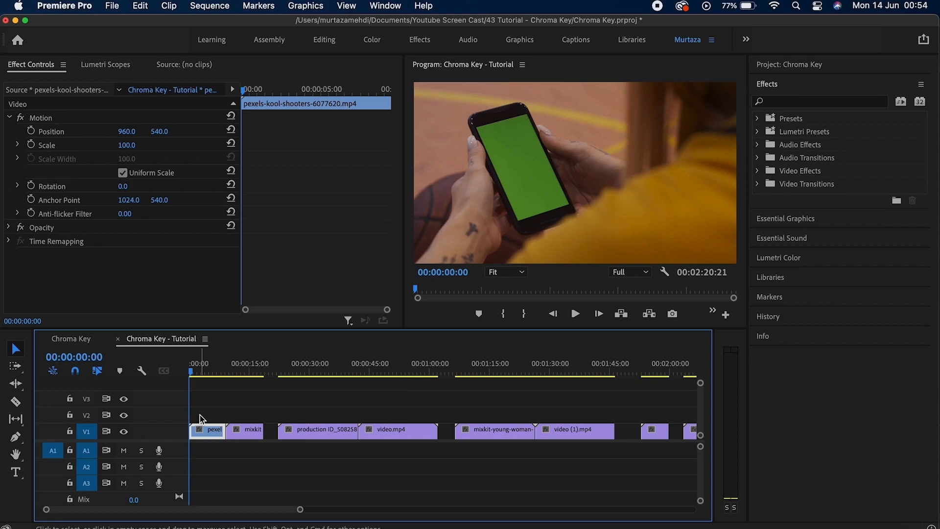
Lift the pexels phone clip to V2 and slide the mixkit scientist clip beneath it to 00:00:00:00.
drag(206, 428, 207, 416)
click(250, 433)
drag(250, 433, 214, 433)
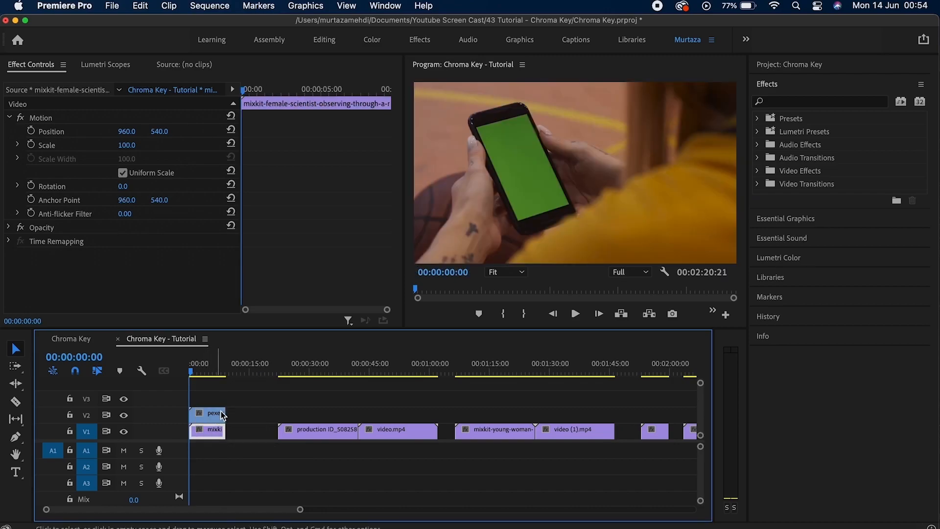
Apply Ultra Key to the pexels phone clip and sample its green screen as the key colour.
click(218, 414)
click(852, 101)
text(ult)
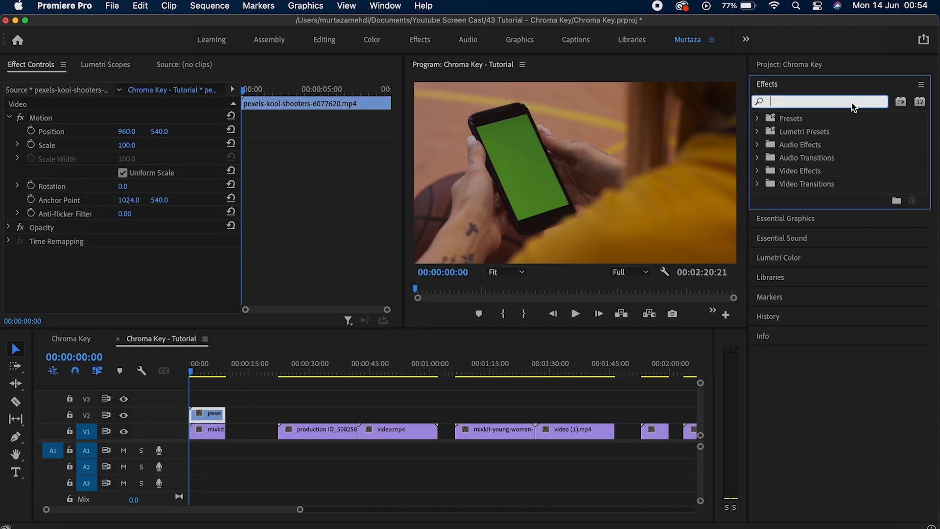
text(ra)
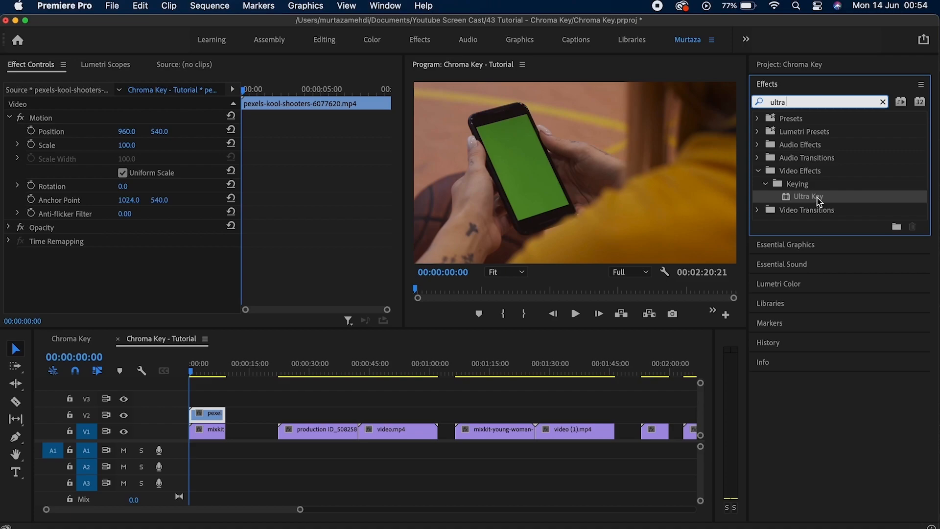
drag(819, 201, 216, 417)
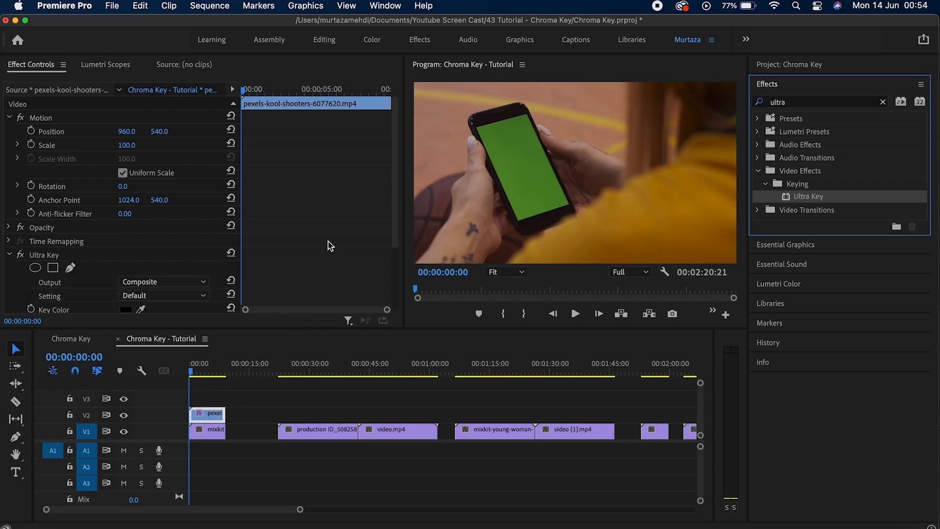
scroll(396, 215, down, 4)
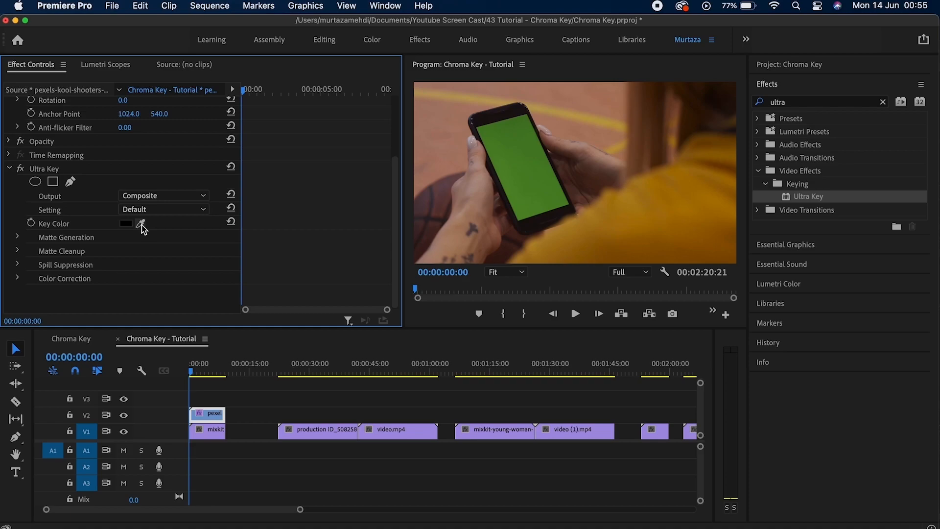
click(529, 179)
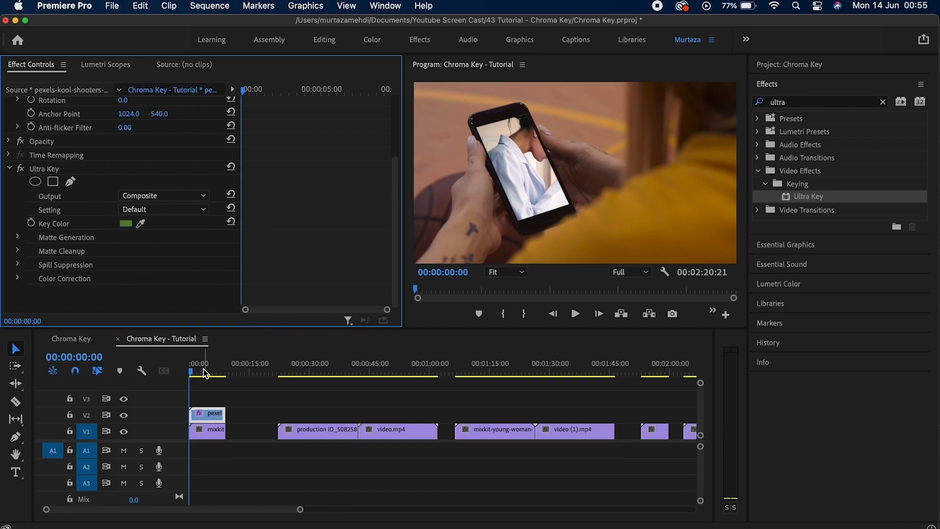
Scale the mixkit clip to 69 and start a Position keyframe a little into the clip.
click(212, 433)
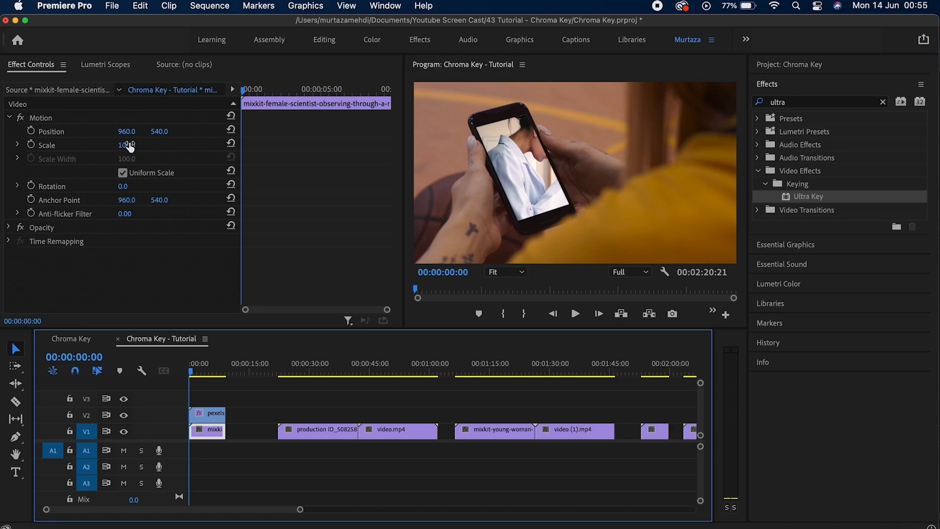
drag(126, 145, 42, 132)
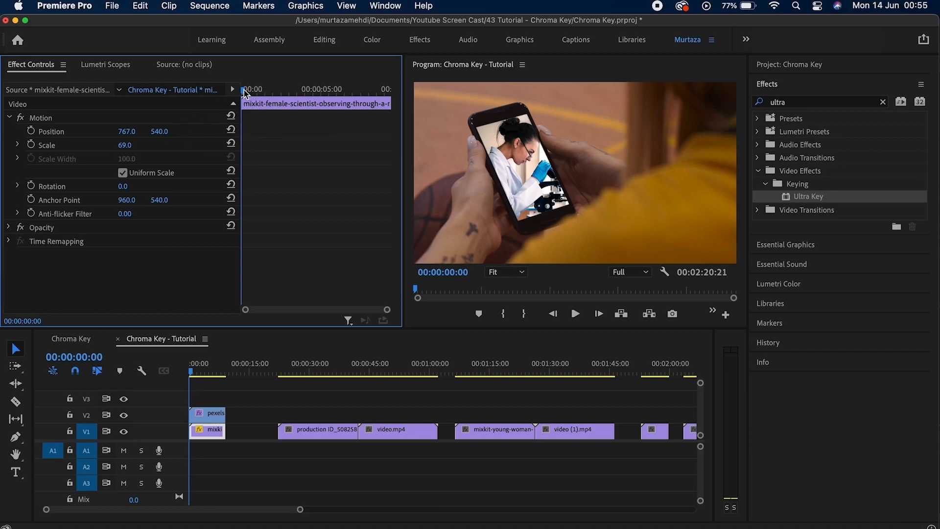
drag(244, 90, 266, 91)
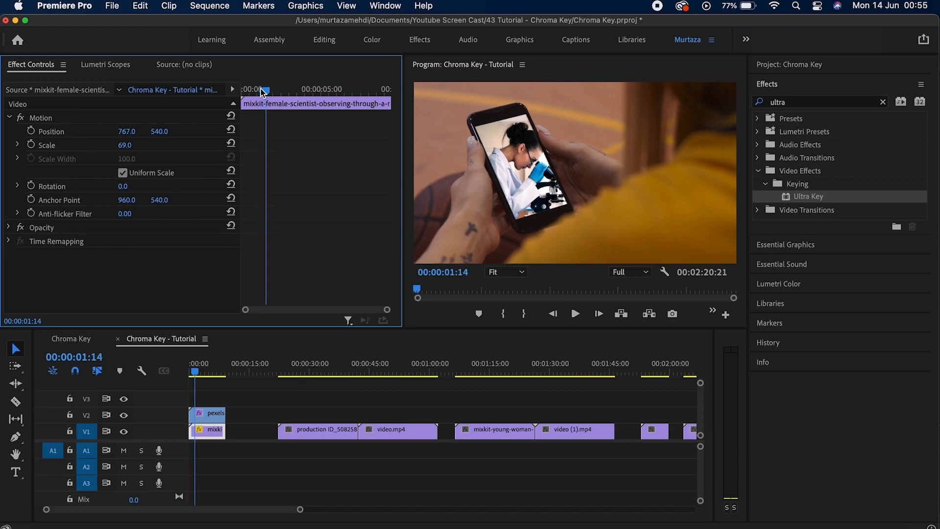
click(32, 133)
Step forward frame by frame, raising the clip's Position to follow the phone screen.
key(Right)
key(Right)
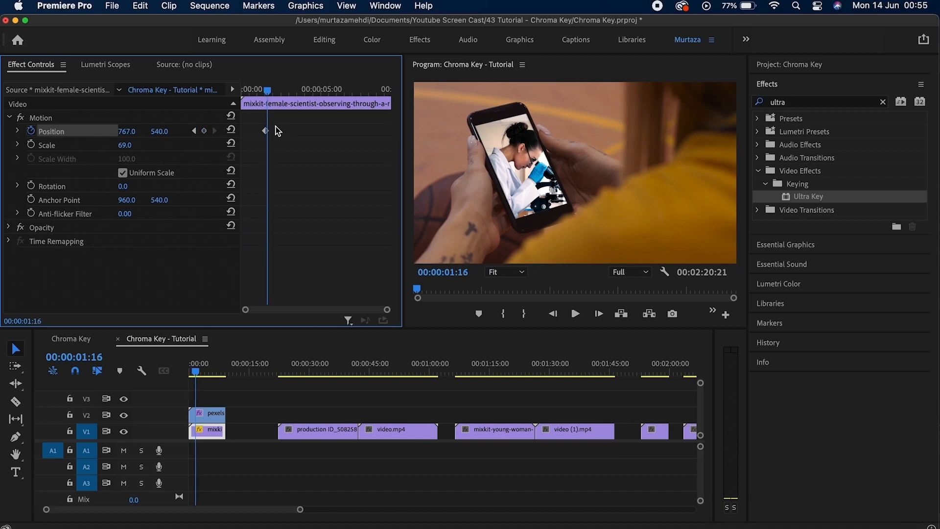
key(Right)
key(Right)
key(Right)
key(Right)
key(Right)
key(Right)
key(Right)
key(Right)
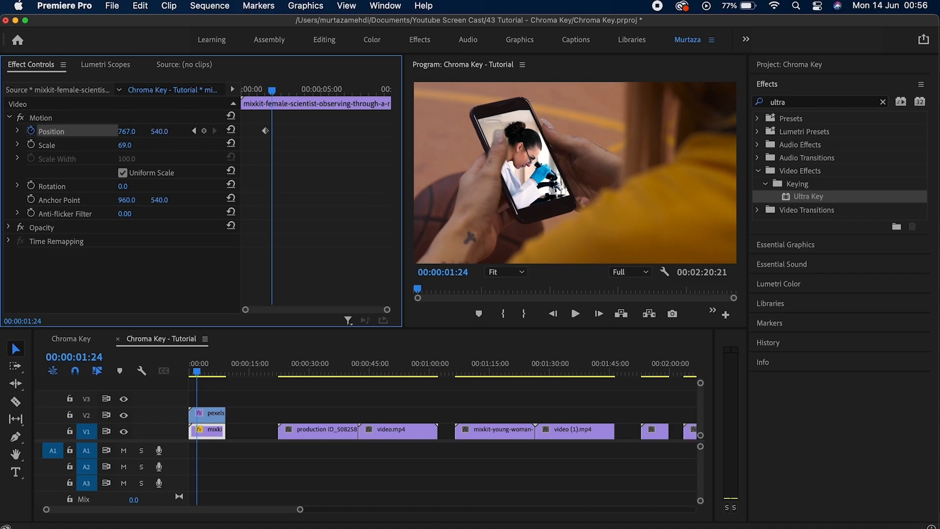
drag(159, 131, 152, 132)
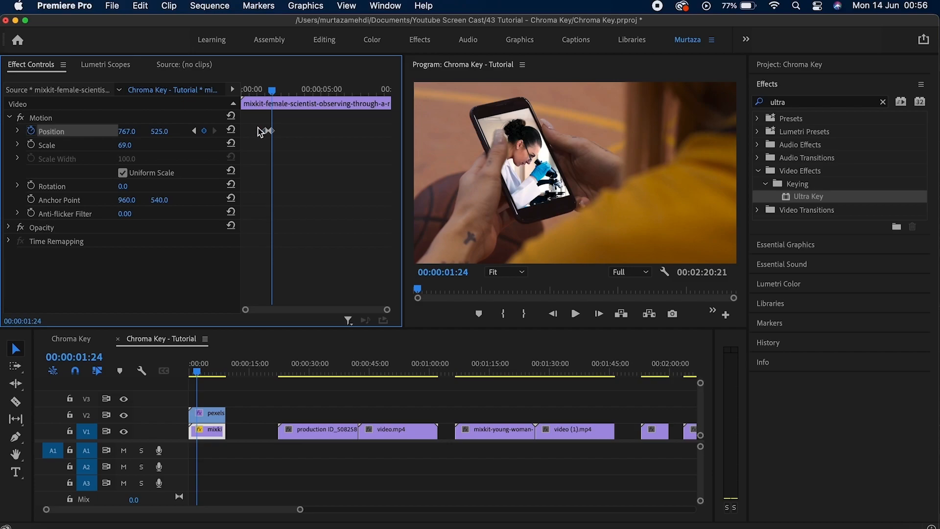
key(Right)
key(Right)
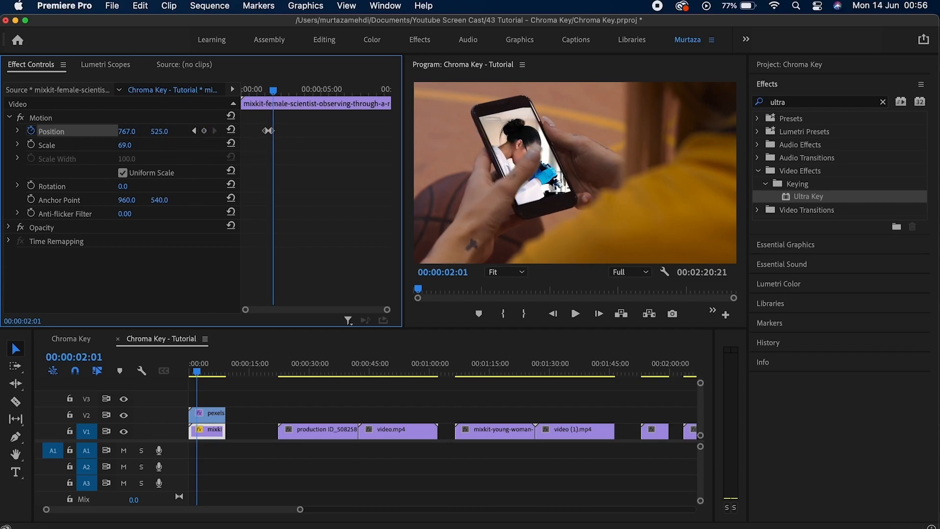
drag(166, 132, 157, 132)
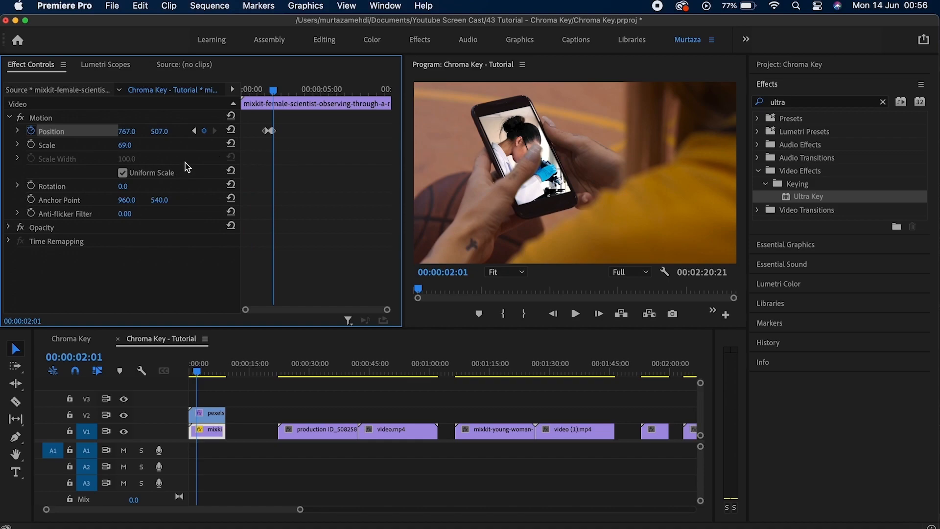
key(Right)
key(Right)
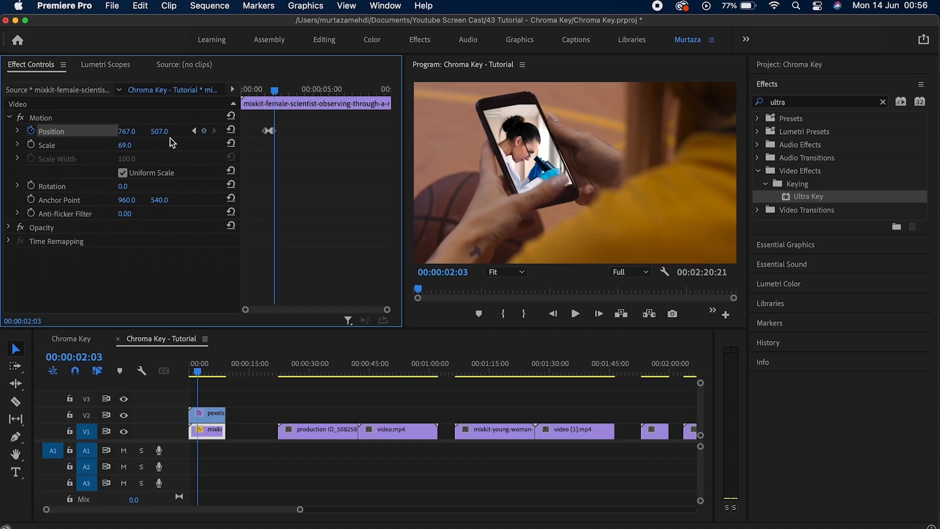
mouse_move(160, 131)
mouse_down()
mouse_move(133, 131)
mouse_move(156, 131)
mouse_up()
key(Right)
Continue the Position keyframes frame by frame, shifting the clip right to reach 788, 464.
key(Right)
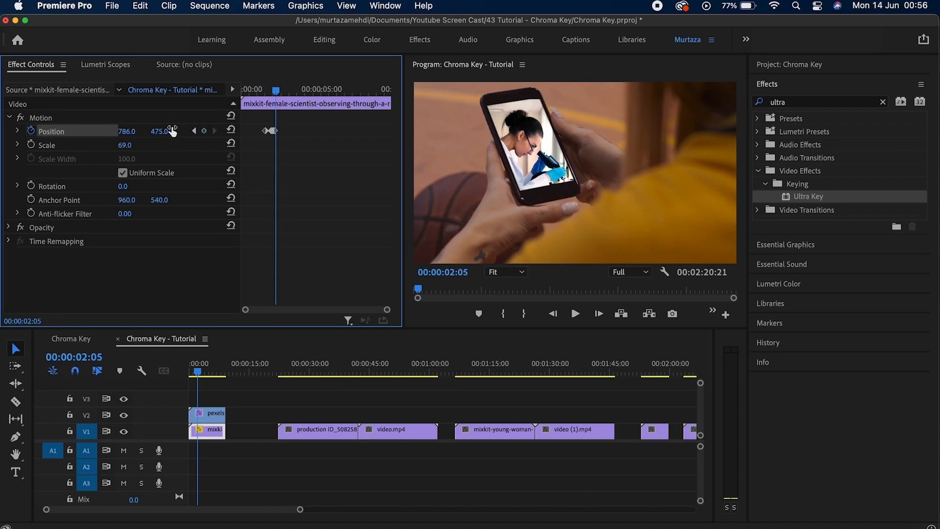
drag(166, 132, 161, 132)
key(Right)
key(Right)
key(Right)
key(Right)
key(Right)
key(Right)
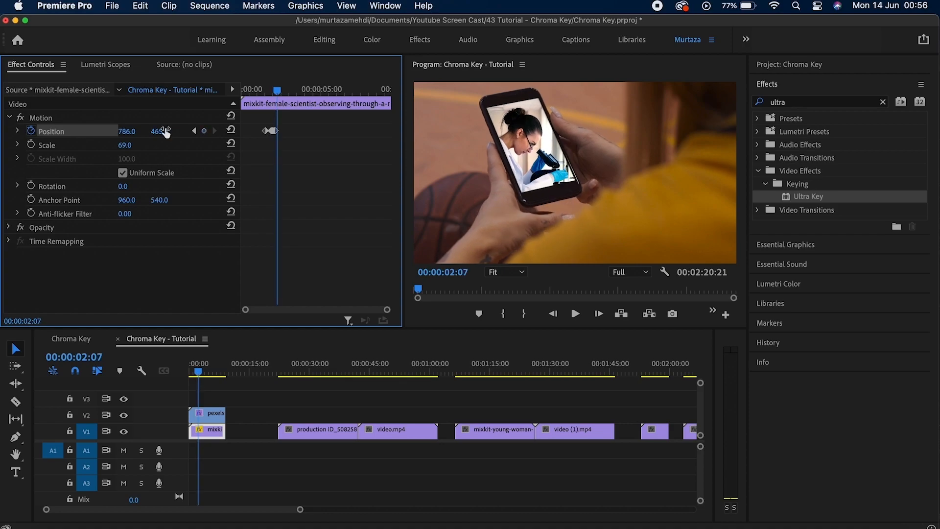
key(Right)
key(Right)
key(Right)
key(Right)
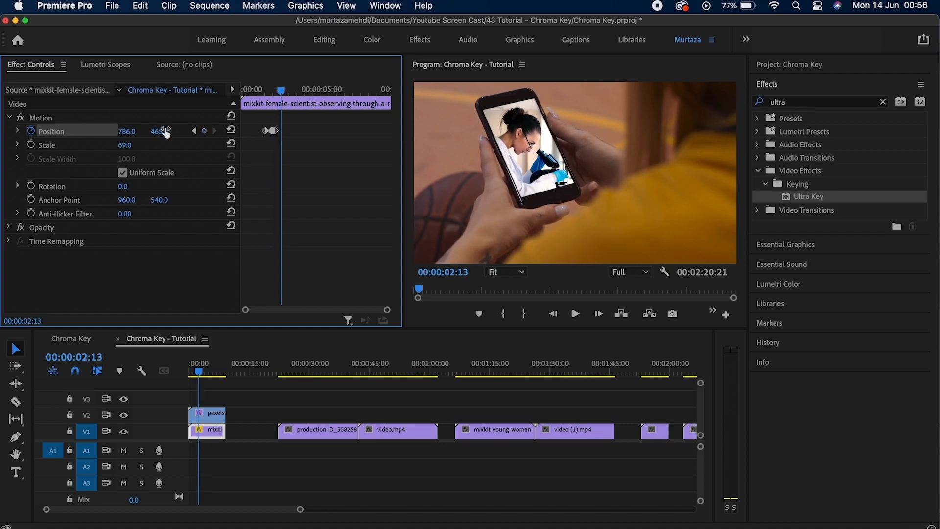
key(Right)
key(Right)
key(Right)
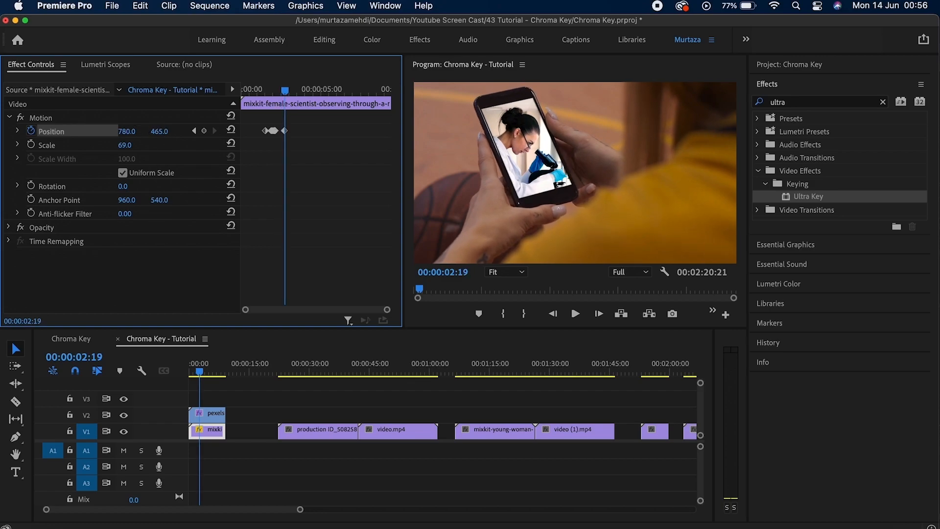
key(Right)
key(Right)
key(Right)
key(Right)
key(Right)
key(Right)
key(Right)
key(Right)
key(Right)
key(Right)
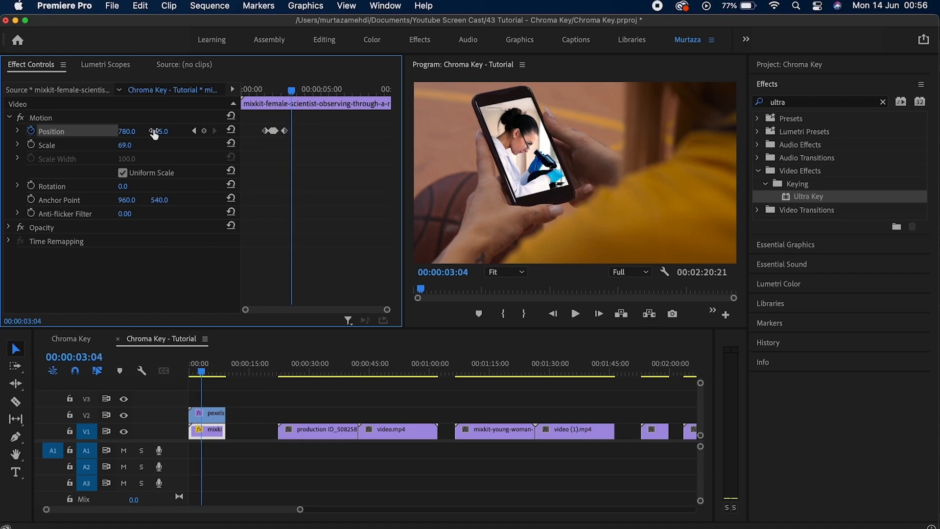
mouse_move(164, 131)
mouse_down()
mouse_move(177, 131)
mouse_move(163, 131)
mouse_up()
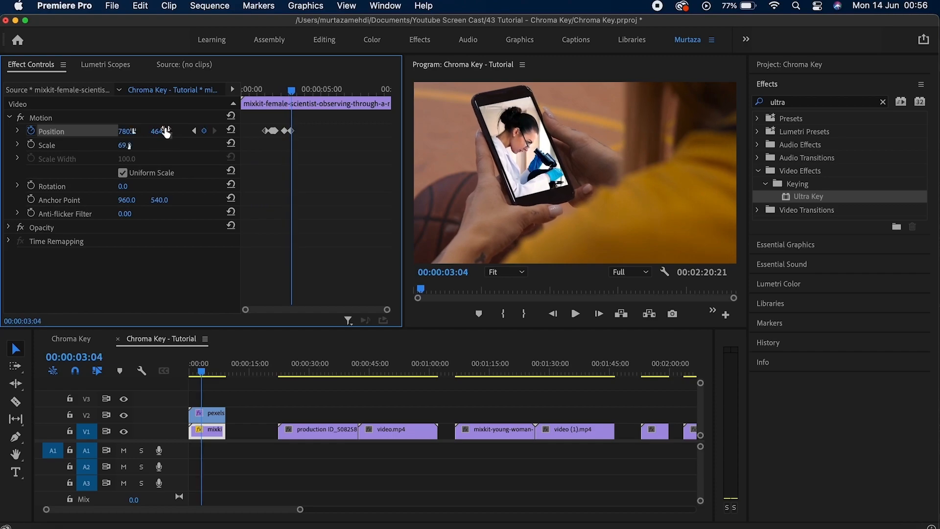
key(Right)
key(Right)
key(Right)
key(Right)
key(Right)
key(Right)
key(Right)
key(Right)
key(Right)
key(Right)
key(Right)
key(Right)
key(Right)
key(Right)
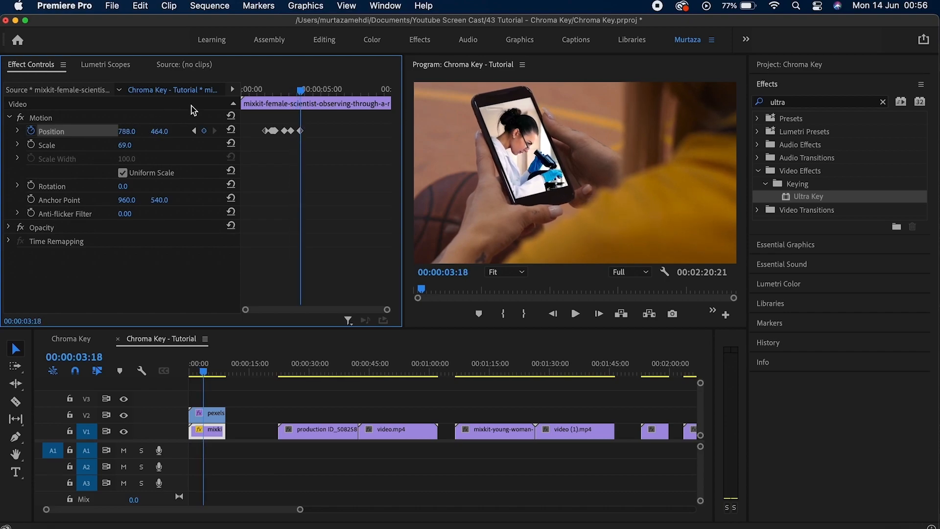
key(Right)
key(Right)
drag(127, 131, 132, 131)
click(130, 131)
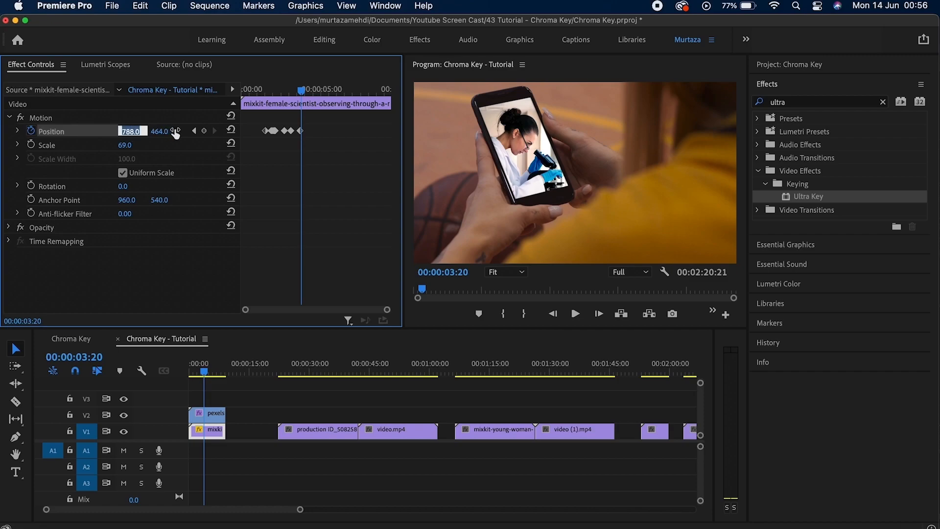
click(156, 118)
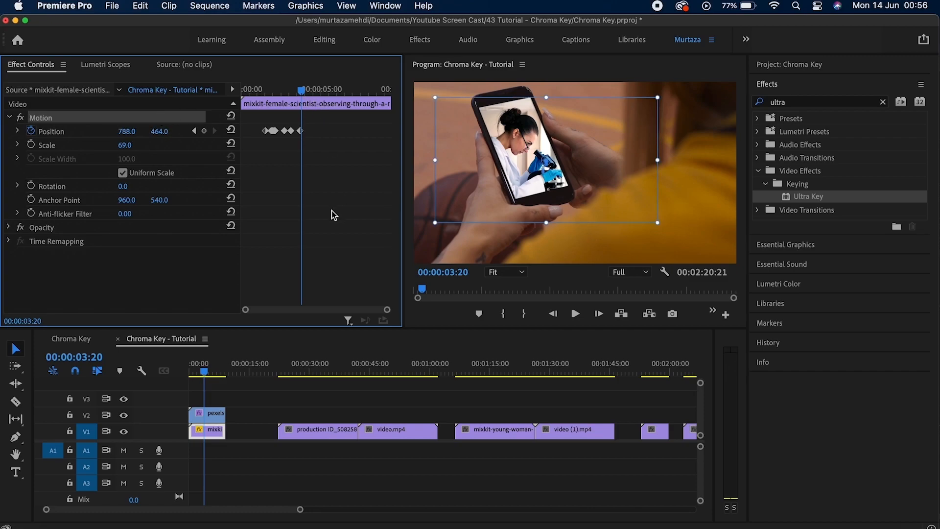
click(214, 414)
Play the tracked composite from the start, then jump to the production ID clip at 00:00:25:14.
key(Home)
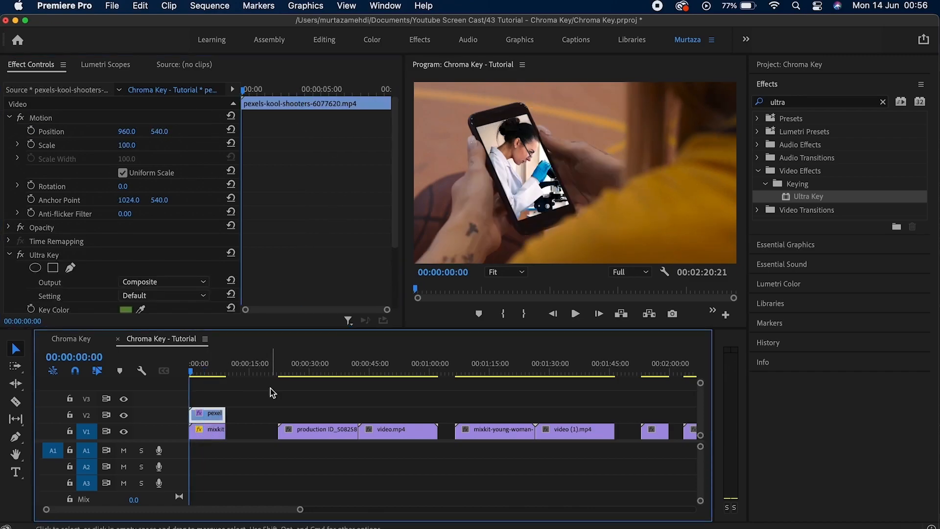
key(space)
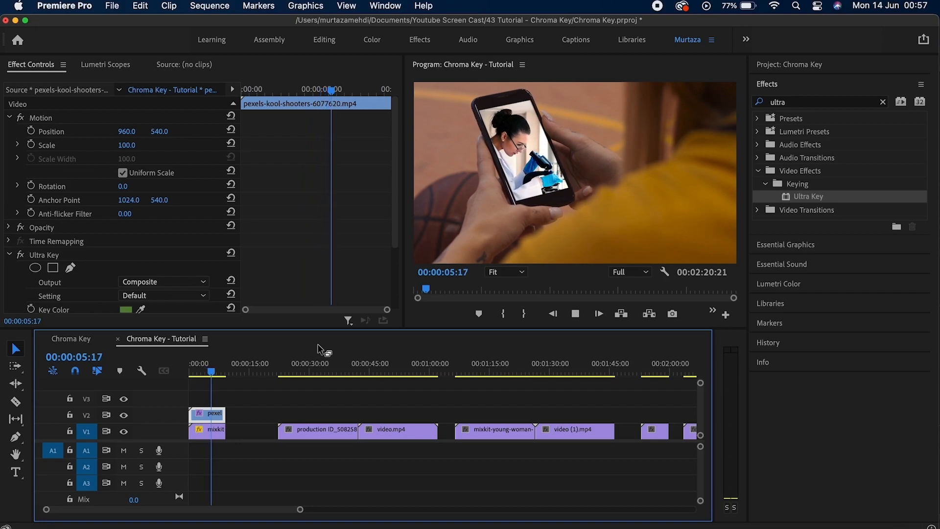
key(space)
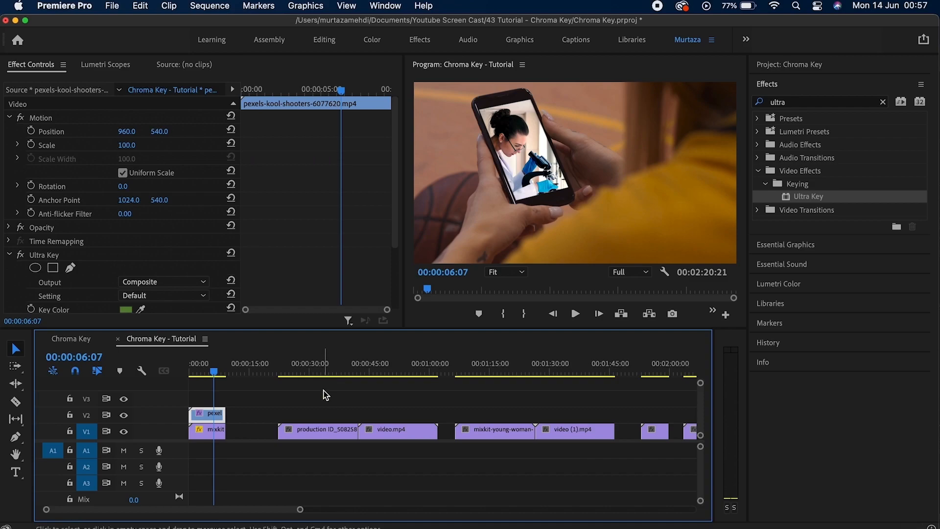
click(292, 375)
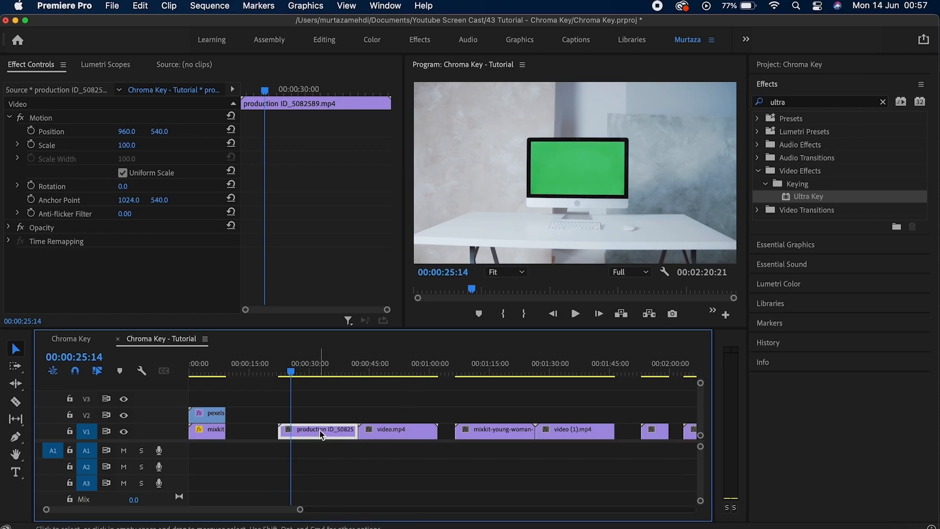
Move the production ID clip to V2 over video.mp4 on V1 and apply Ultra Key to it.
drag(321, 431, 320, 415)
drag(383, 438, 289, 431)
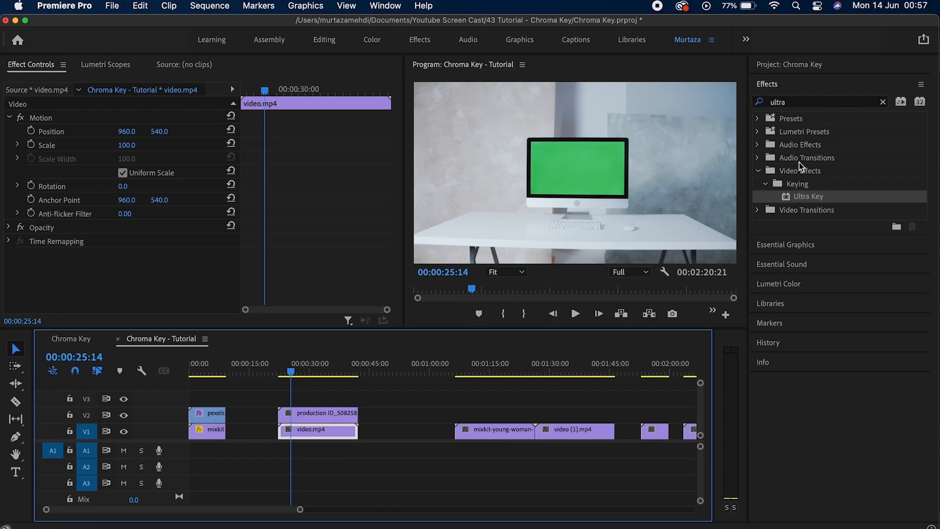
click(811, 199)
drag(811, 198, 345, 417)
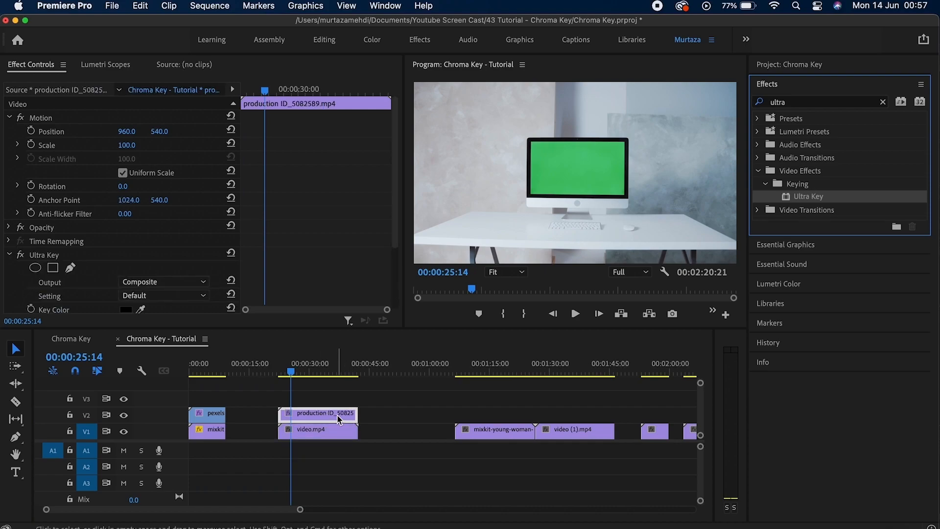
Sample the computer's green screen as the Ultra Key colour.
drag(393, 231, 384, 309)
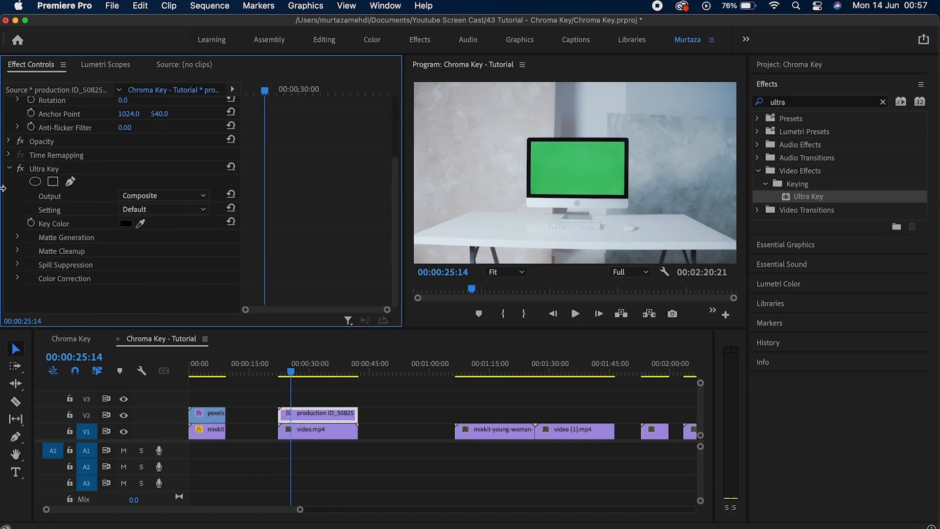
click(142, 223)
click(145, 225)
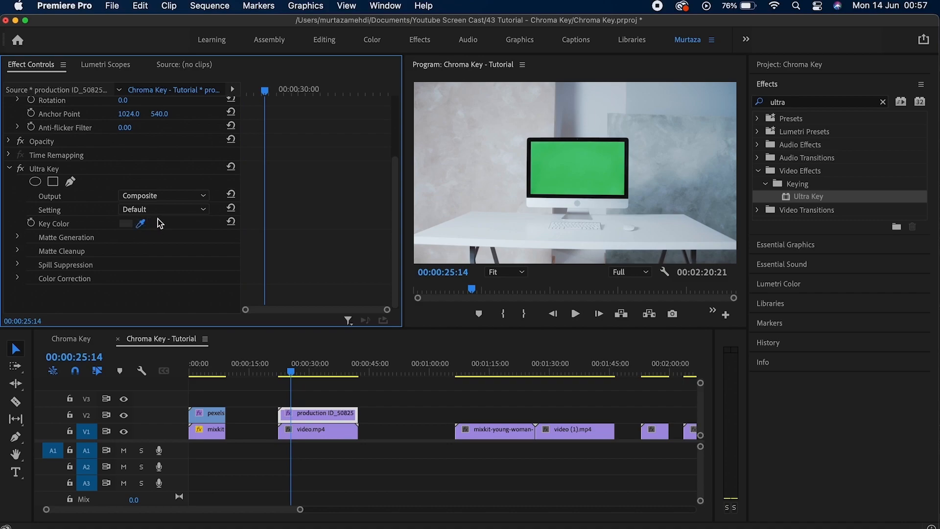
click(581, 165)
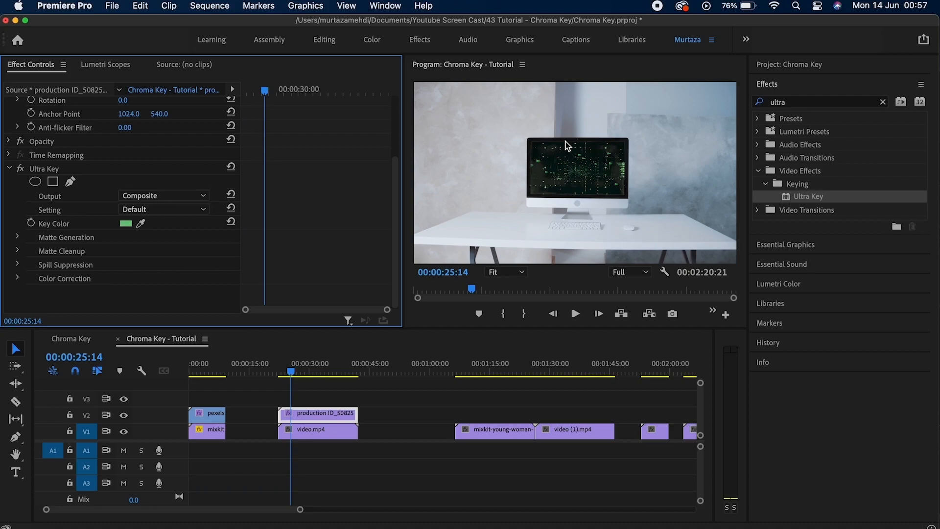
click(169, 198)
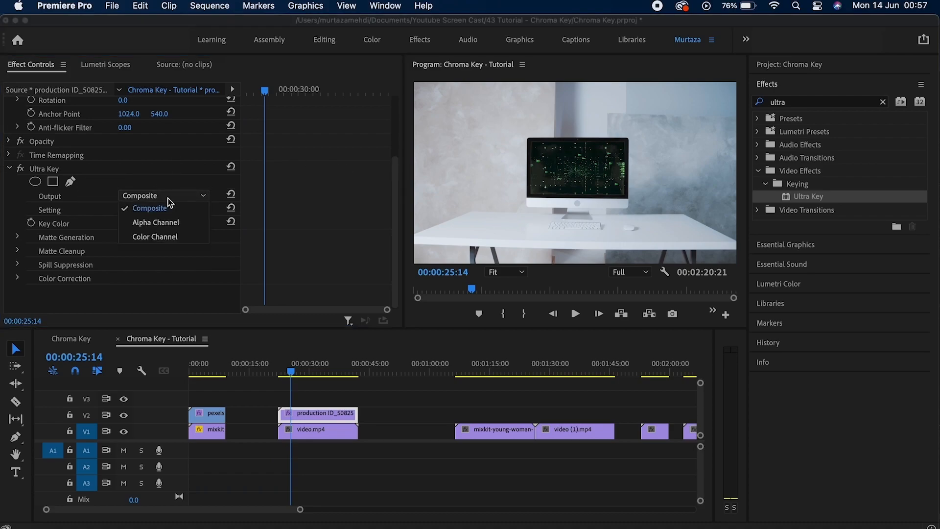
click(168, 198)
click(167, 198)
click(147, 224)
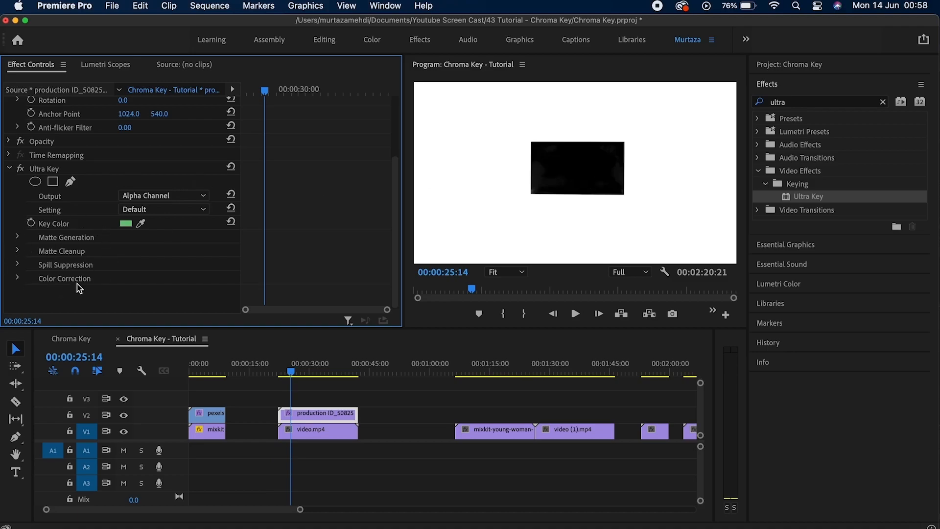
click(172, 196)
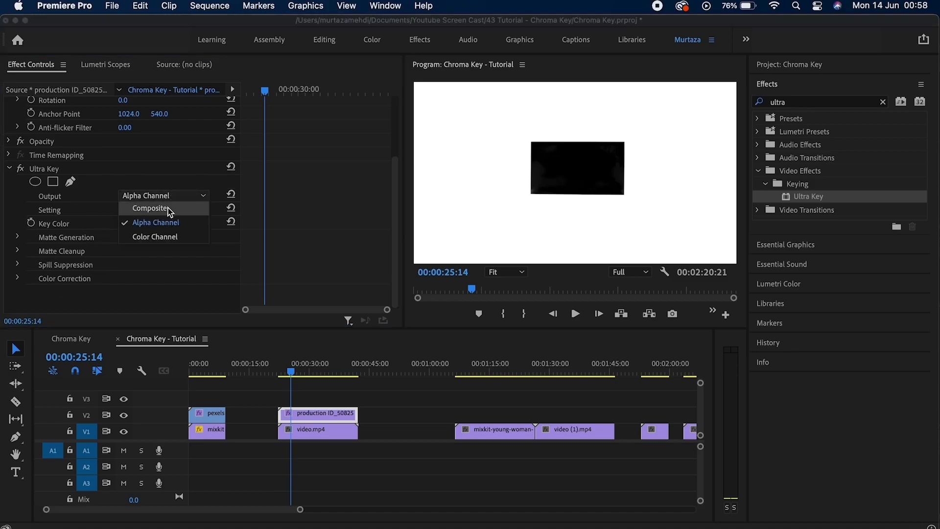
click(167, 208)
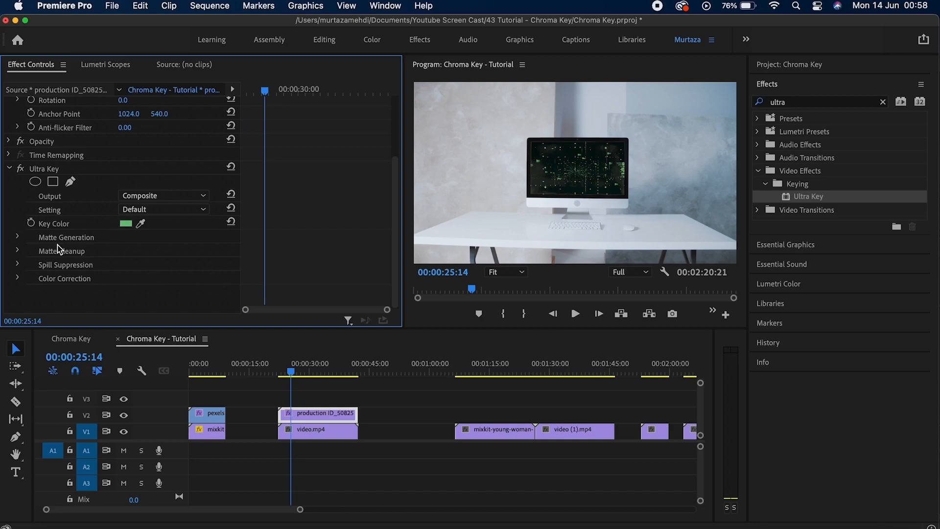
Set the Ultra Key Pedestal to 59, keeping Transparency at 45 and Tolerance at 50.
click(18, 238)
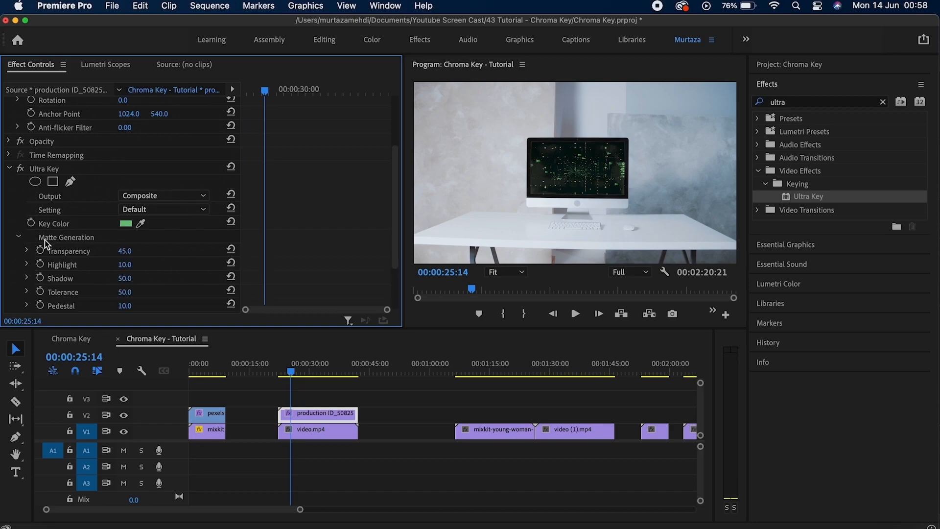
drag(392, 220, 375, 273)
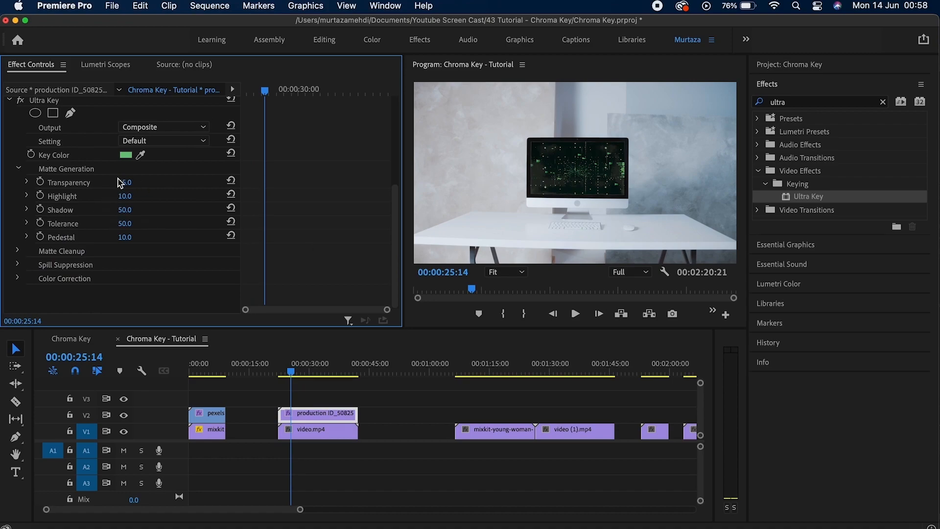
drag(125, 183, 196, 183)
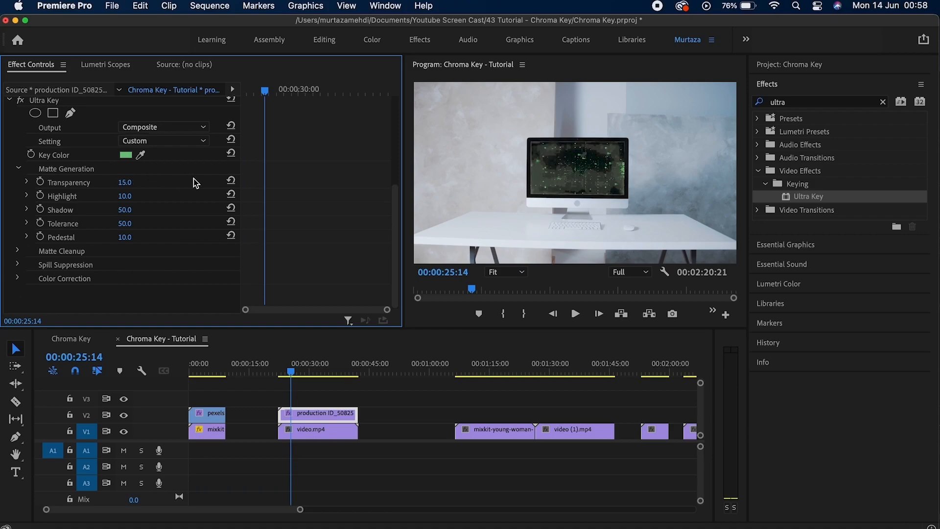
click(230, 181)
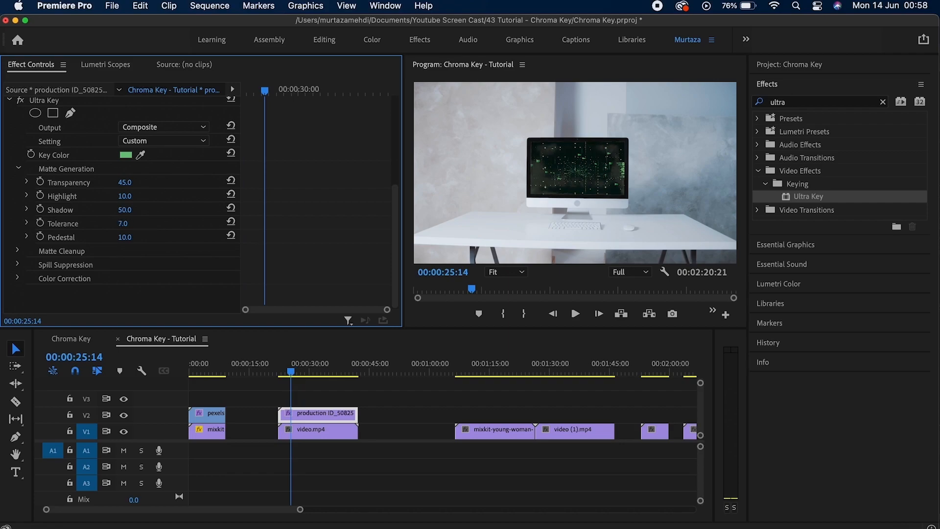
drag(125, 223, 229, 229)
click(229, 222)
drag(125, 238, 130, 237)
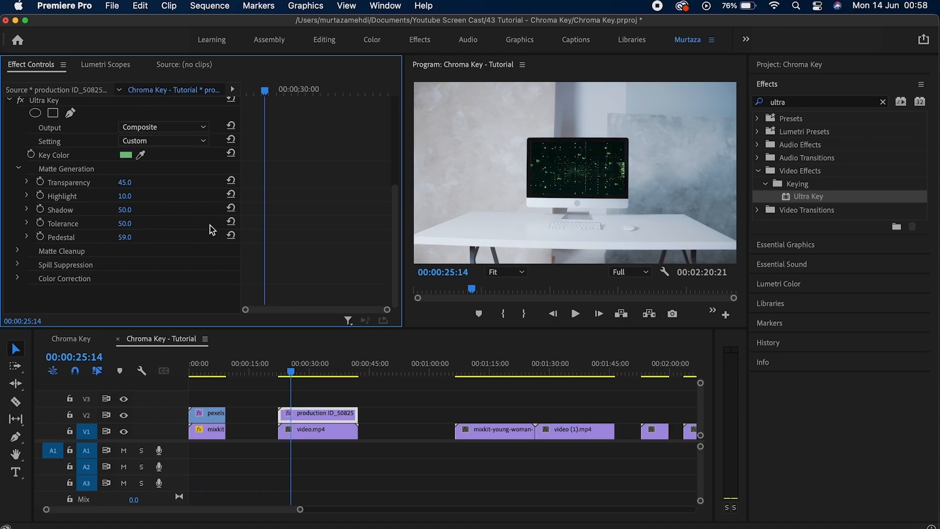
drag(126, 224, 116, 223)
click(233, 222)
Play the production clip from its start to preview the keyed computer screen.
key(Up)
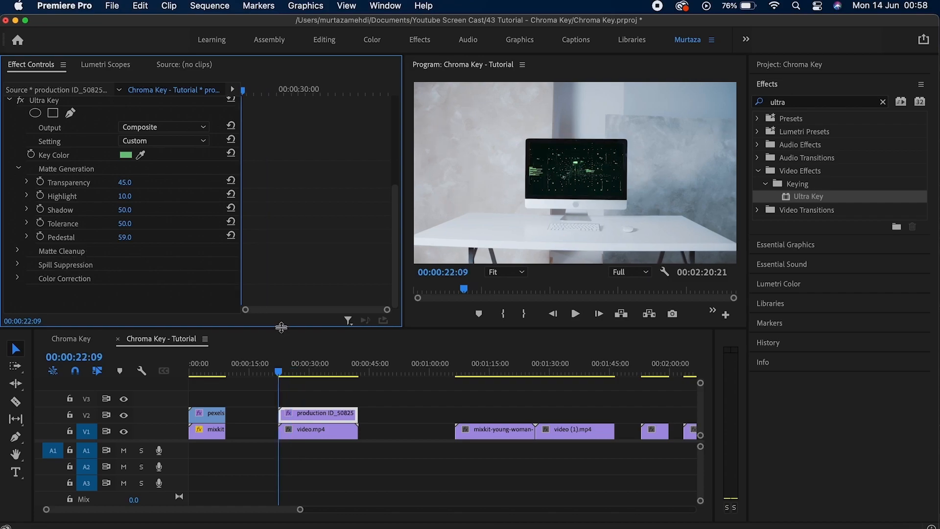
key(space)
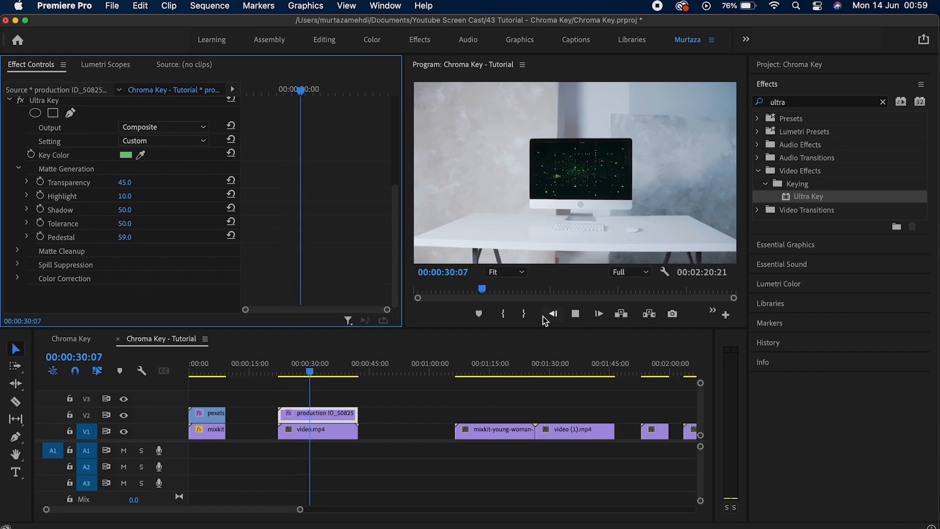
key(space)
Play through the young woman green-screen clip and return to its start.
click(492, 368)
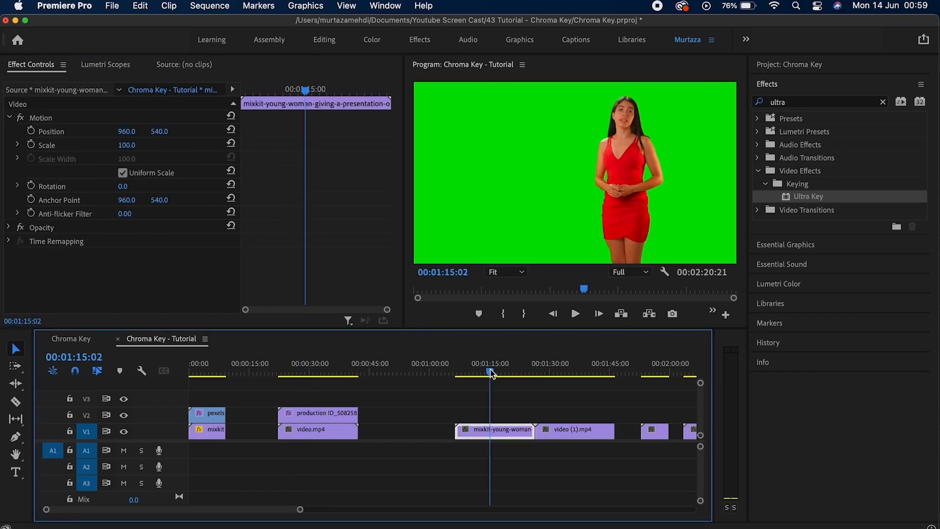
key(space)
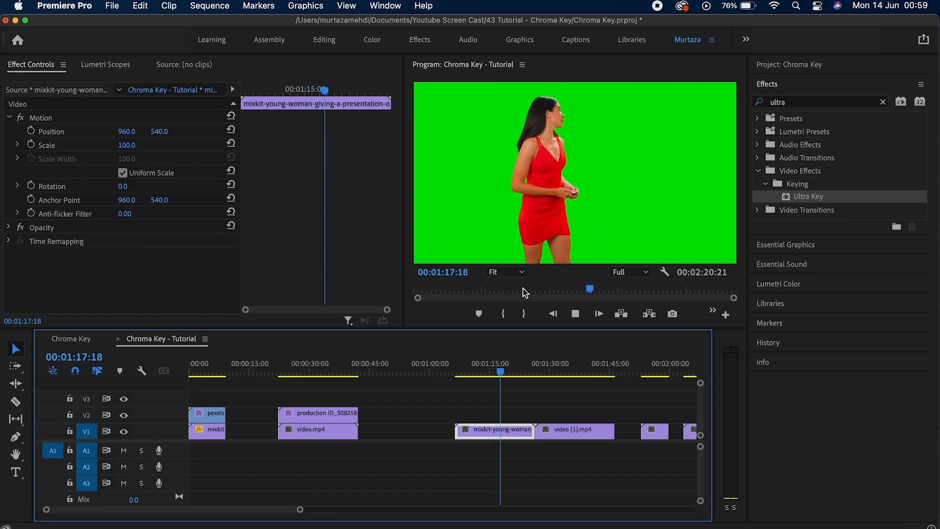
key(space)
key(Up)
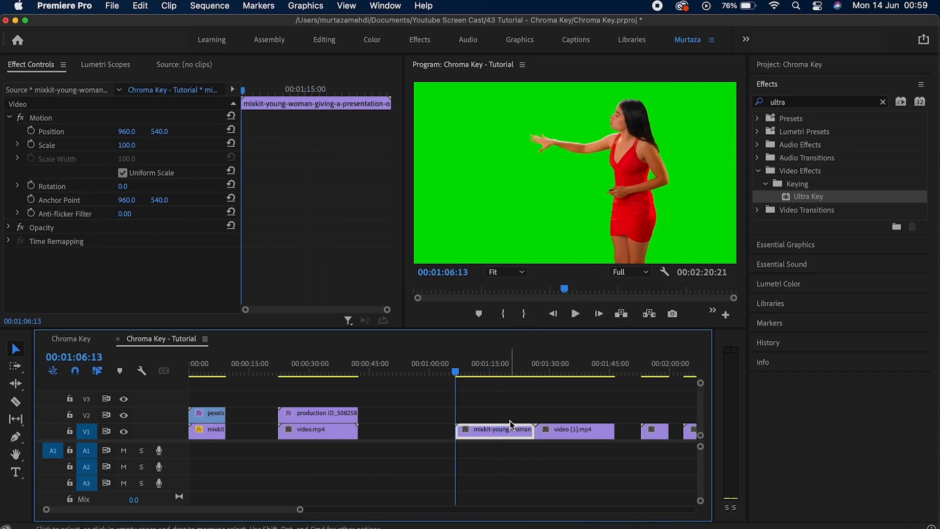
Put the presenter clip on V2 above video (1).mp4 on V1 and apply Ultra Key to it.
drag(511, 425, 510, 415)
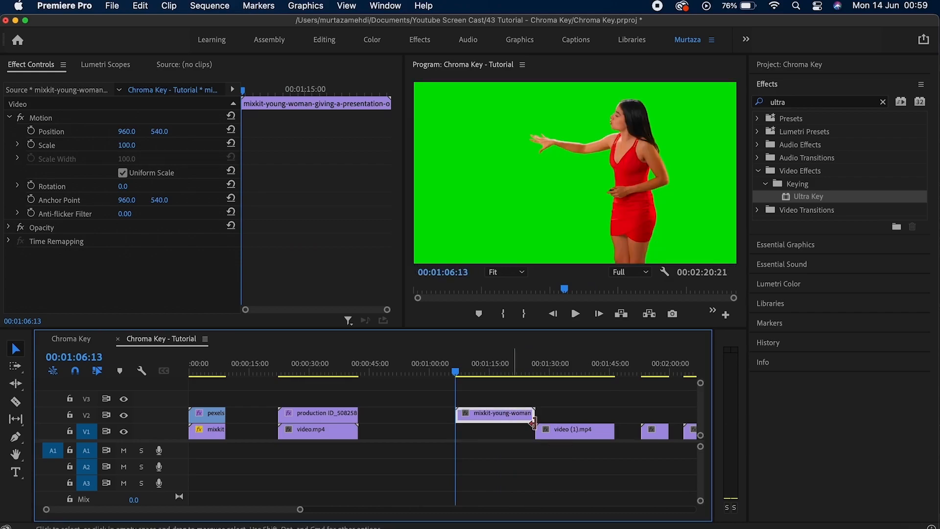
click(562, 433)
drag(562, 434, 490, 424)
click(488, 416)
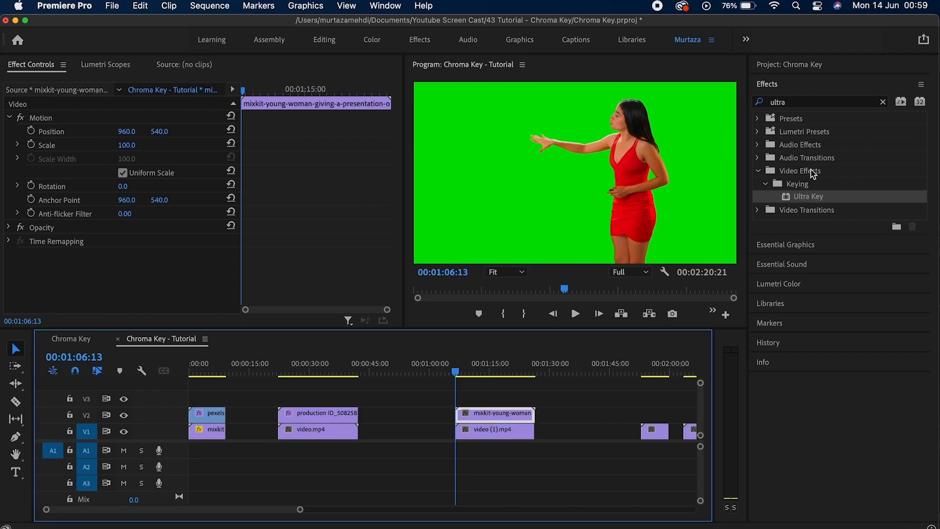
drag(812, 197, 499, 418)
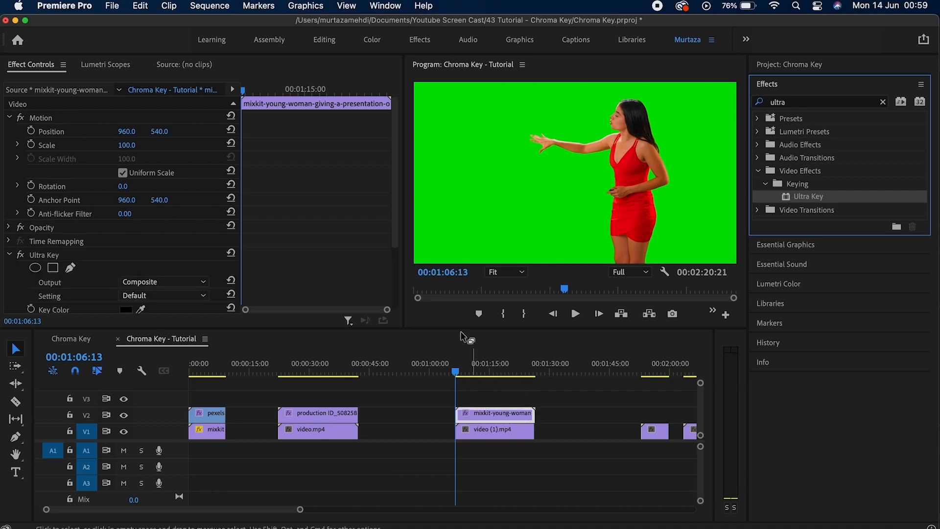
Sample the green backdrop as the key colour and scrub the clip to check the key.
drag(395, 220, 394, 284)
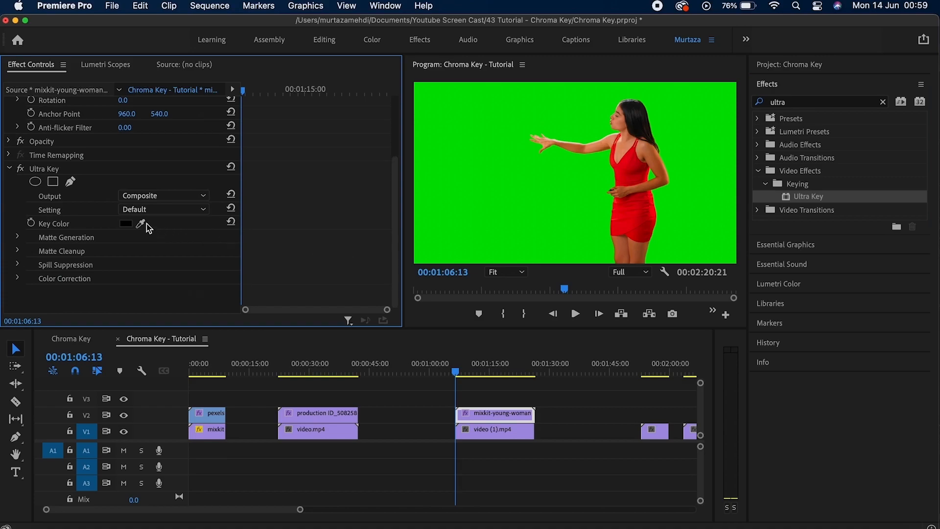
click(492, 170)
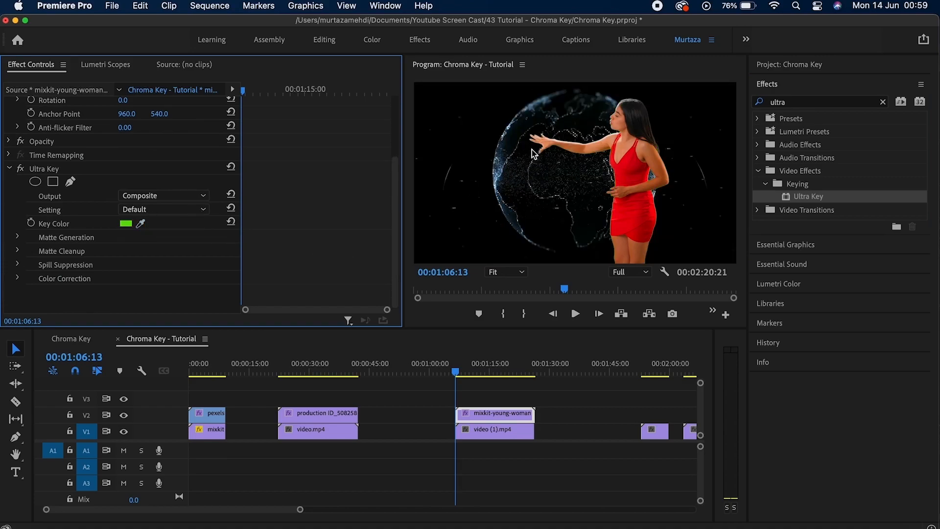
drag(456, 373, 484, 374)
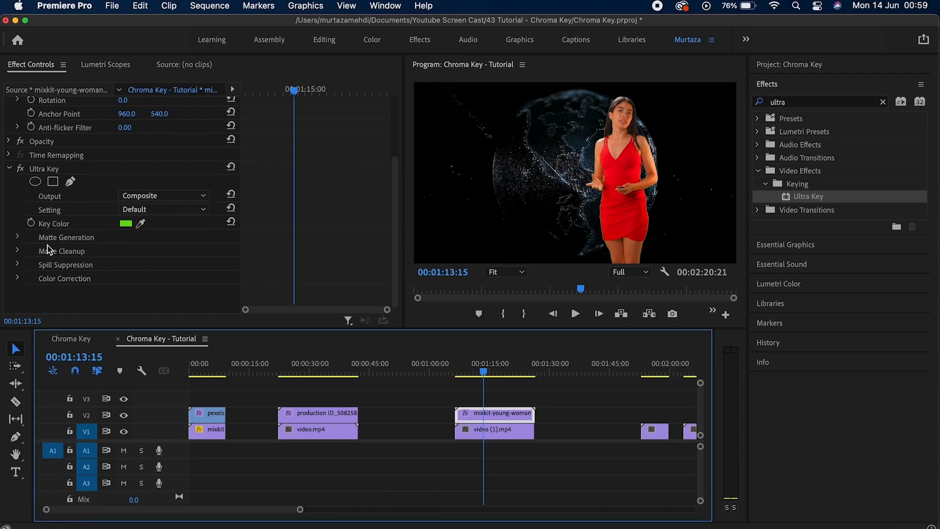
Set the Matte Generation Pedestal to 33 and expand the Matte Cleanup settings.
click(16, 237)
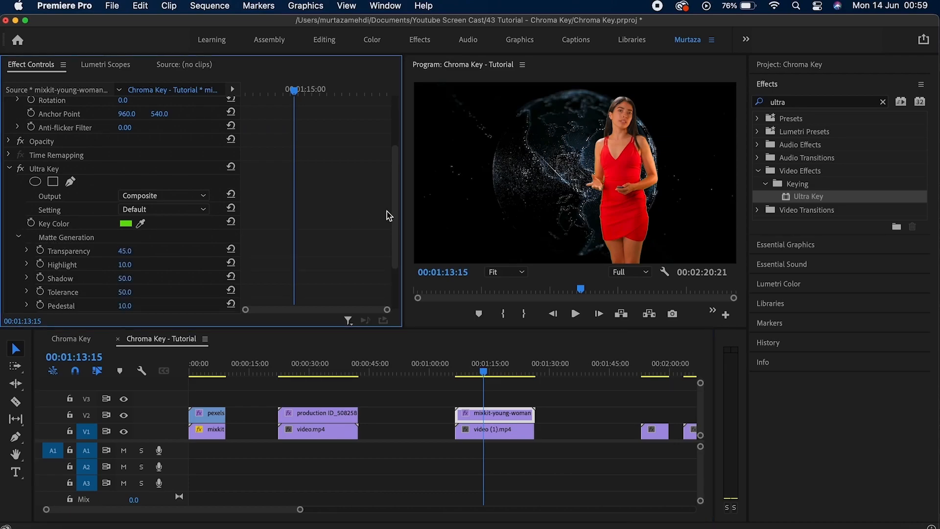
drag(398, 217, 399, 298)
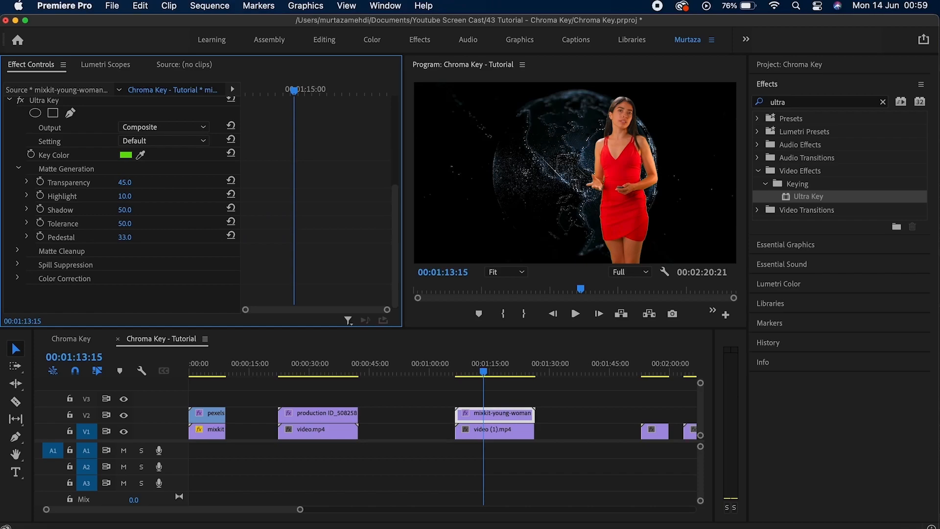
drag(126, 237, 136, 238)
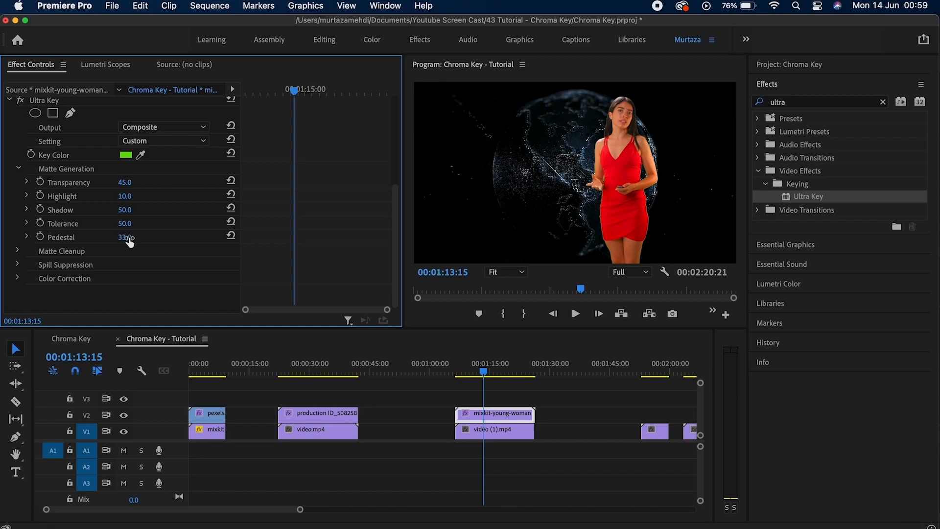
click(18, 251)
click(20, 169)
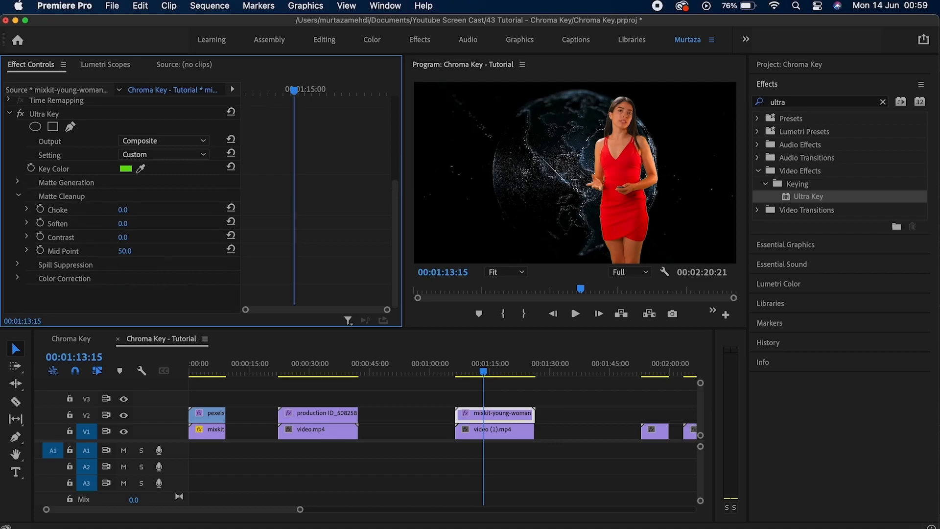
Raise Choke on the woman clip's Ultra Key and lower its Saturation to 81.
drag(125, 209, 122, 233)
click(18, 196)
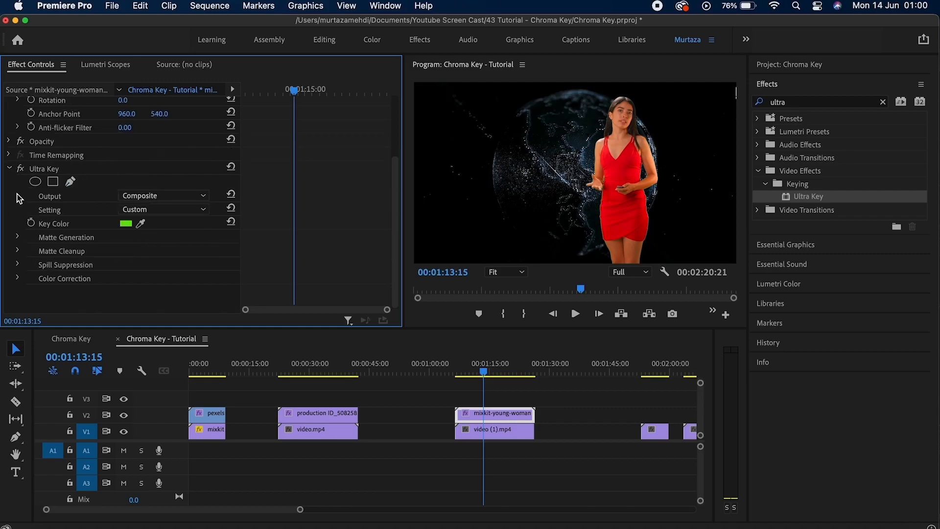
click(17, 264)
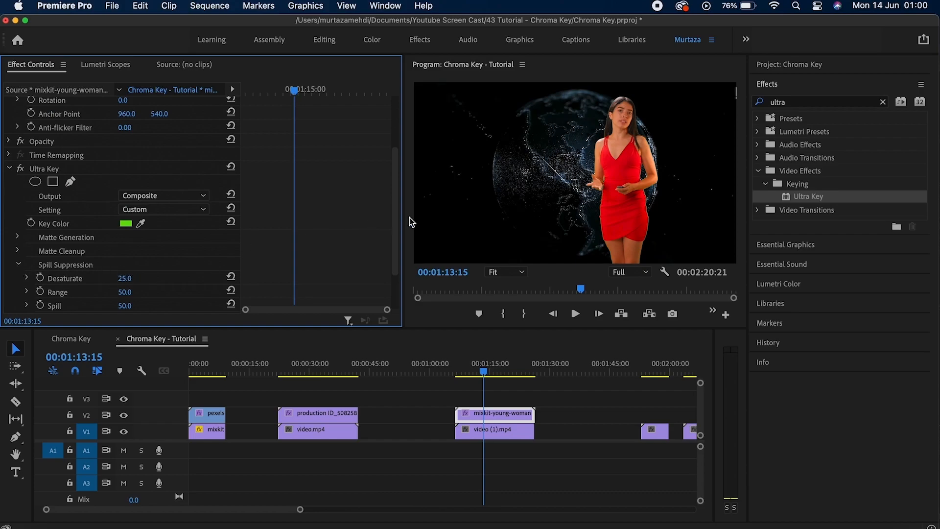
drag(397, 227, 402, 286)
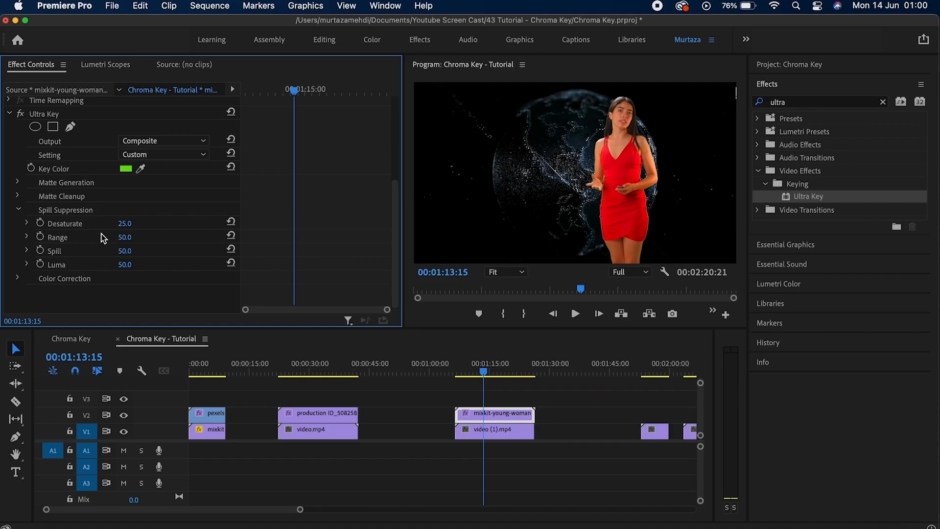
click(19, 278)
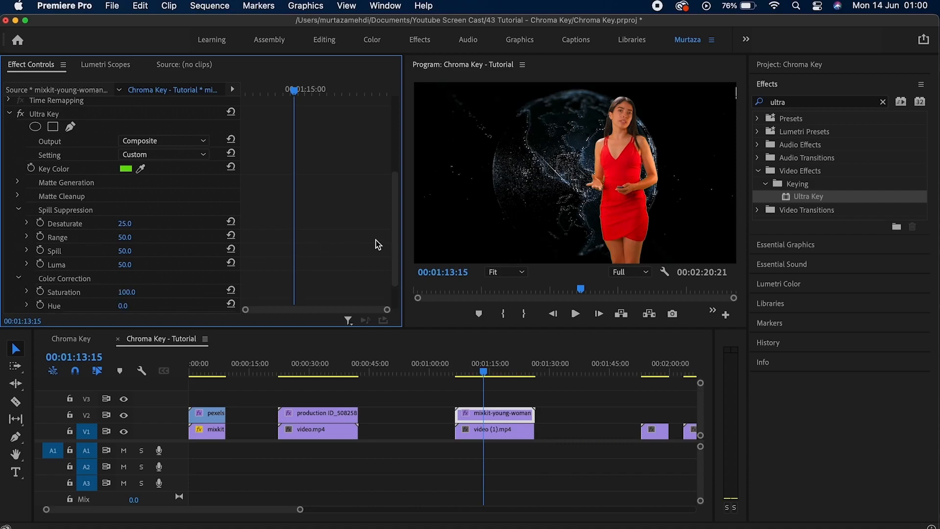
scroll(391, 242, down, 3)
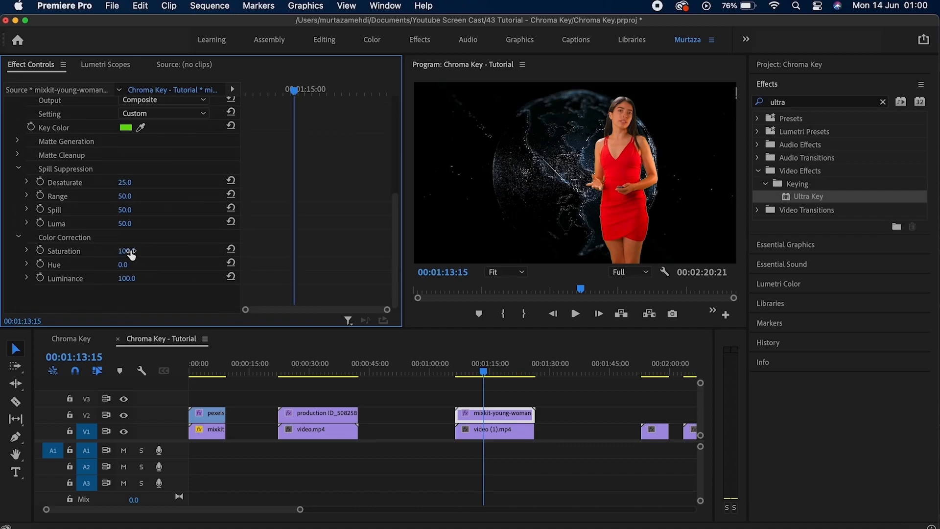
drag(126, 251, 118, 279)
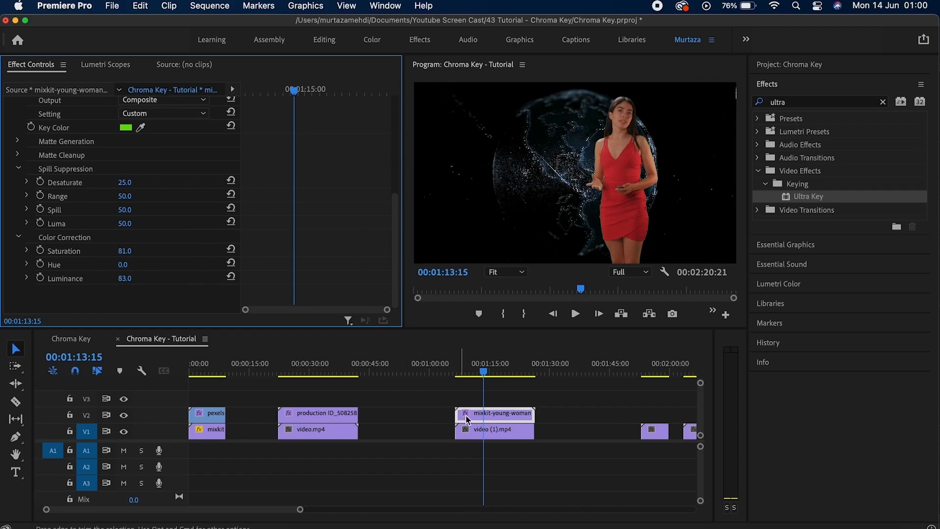
View the key as an Alpha Channel matte, return to Composite, and play from the clip start.
click(166, 98)
click(162, 132)
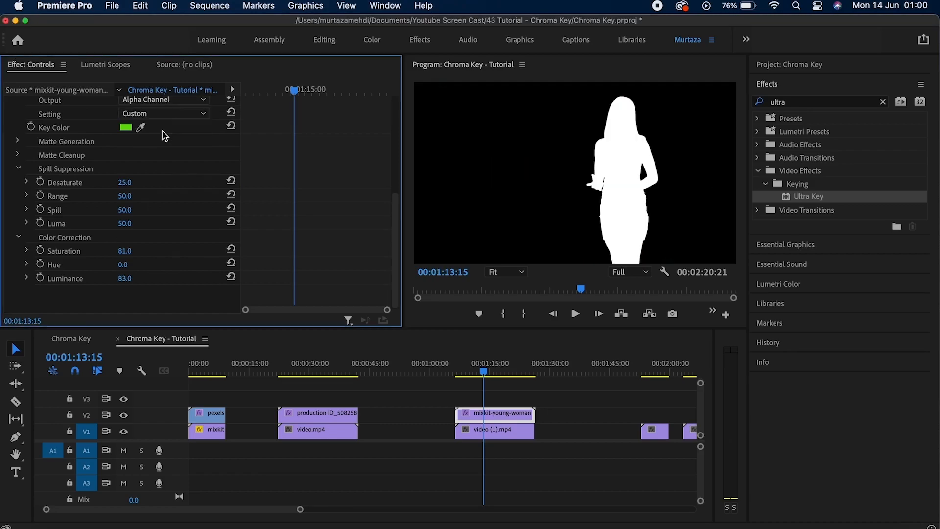
click(156, 101)
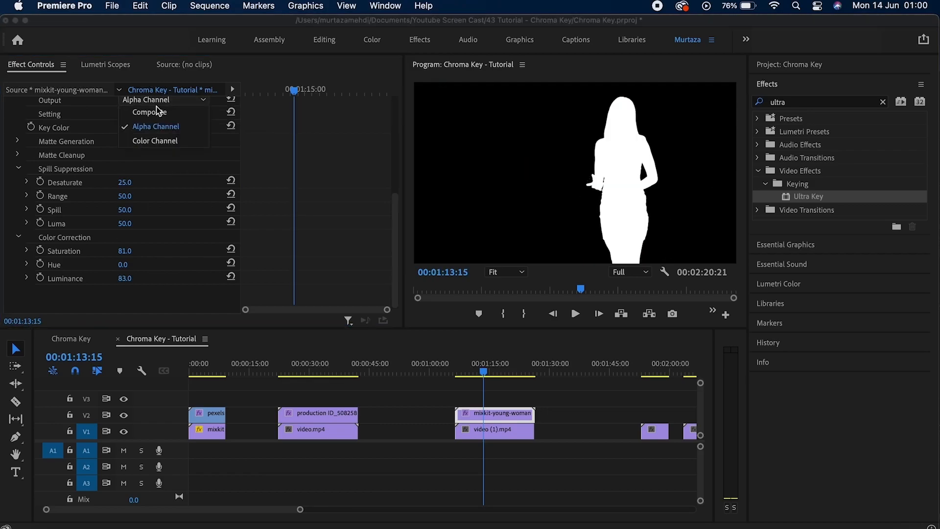
click(156, 99)
key(Up)
key(space)
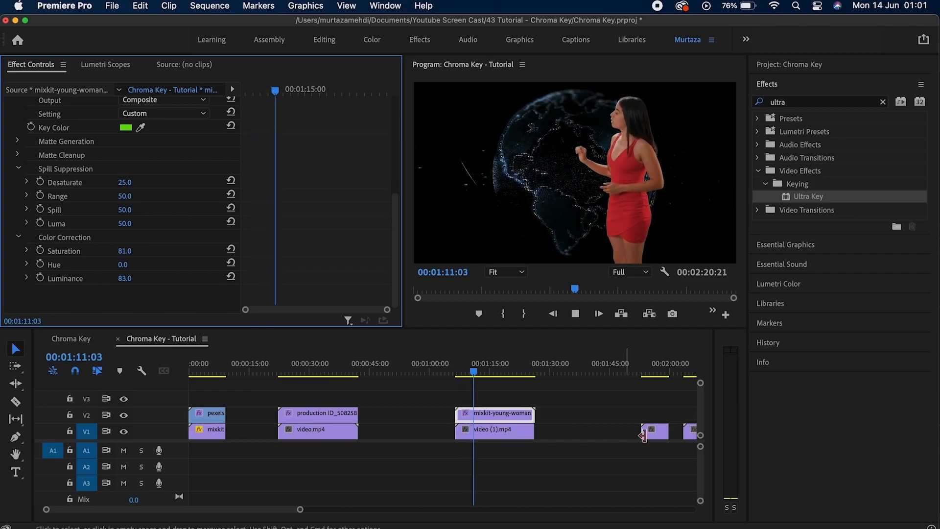
Stack the three end clips on V3, V2 and V1 at 00:01:53:00.
click(650, 373)
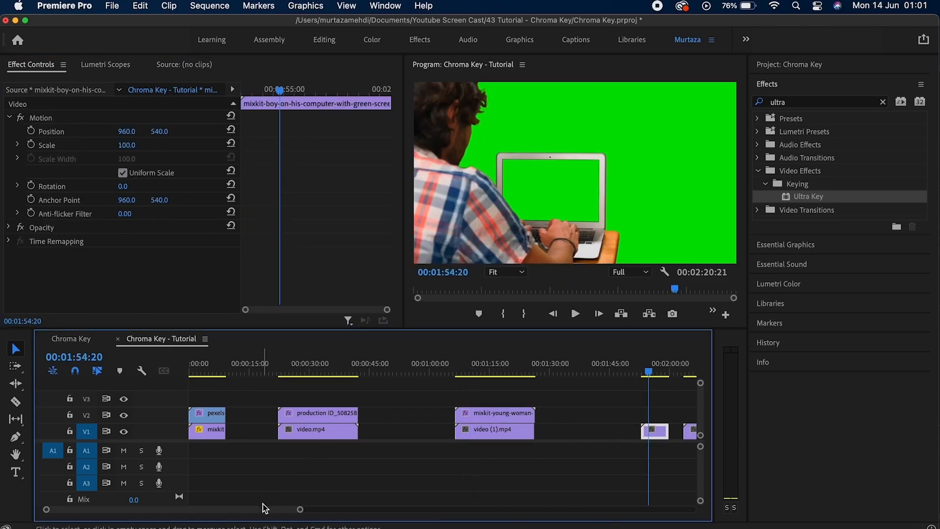
drag(264, 509, 316, 509)
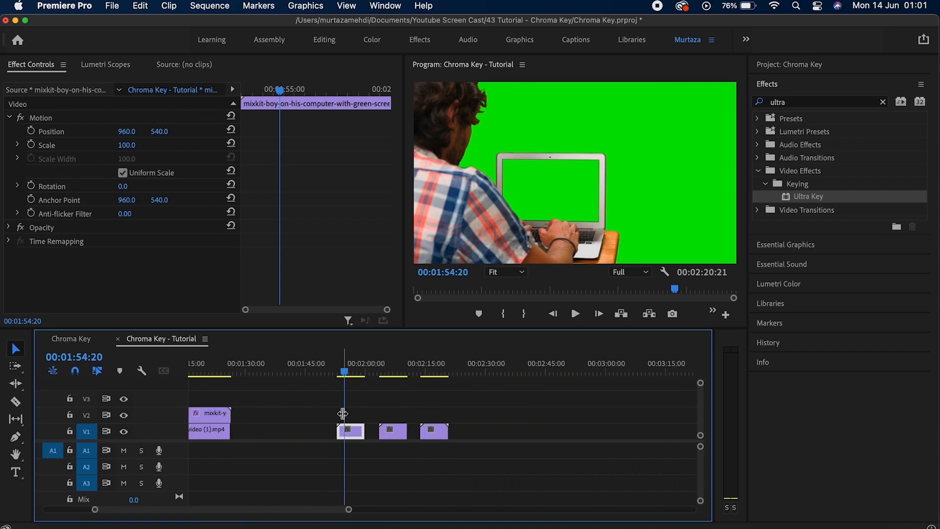
key(Up)
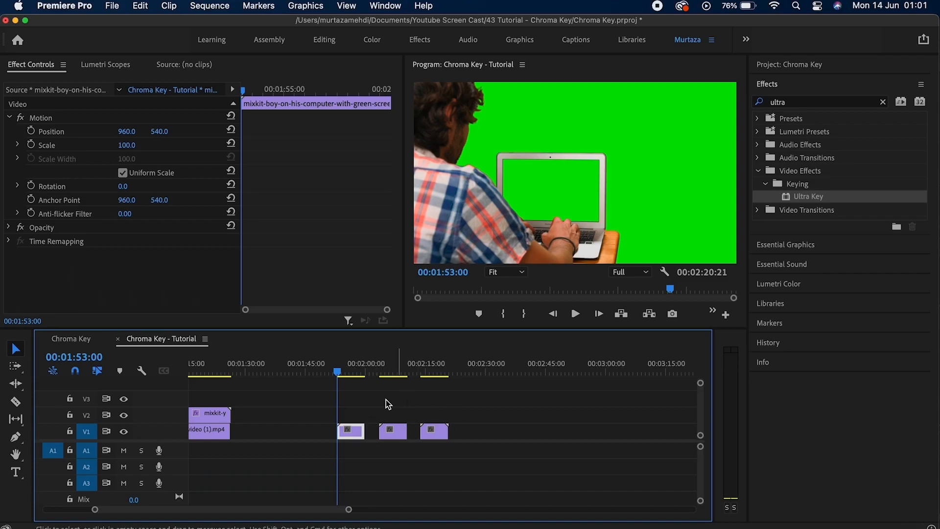
drag(350, 437, 354, 402)
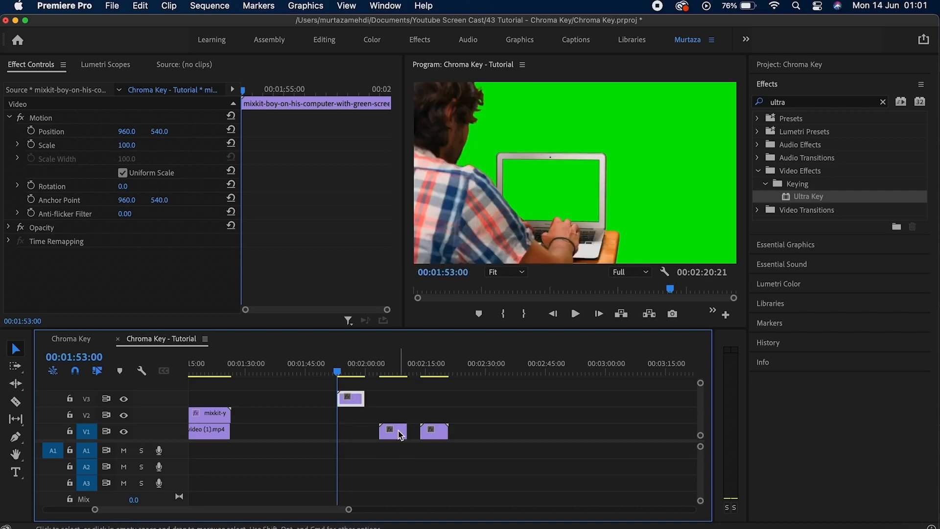
drag(390, 431, 349, 416)
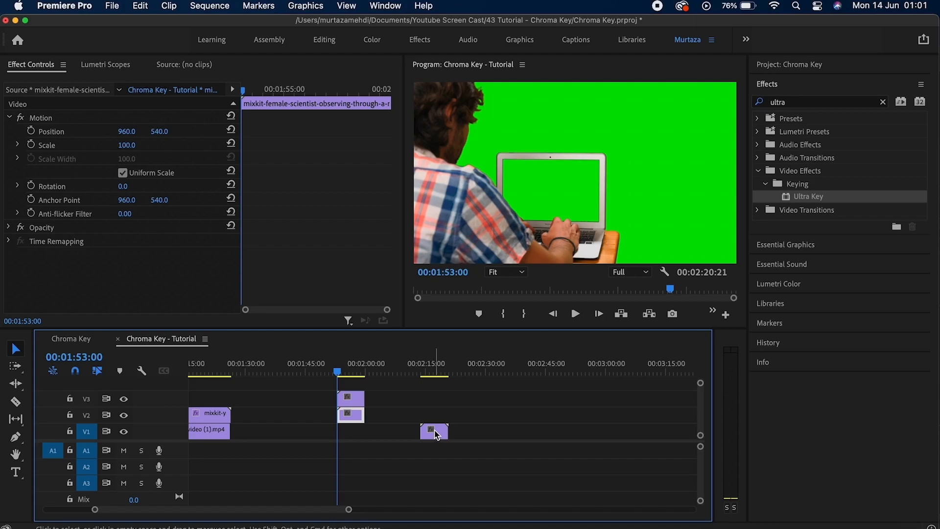
drag(437, 435, 351, 433)
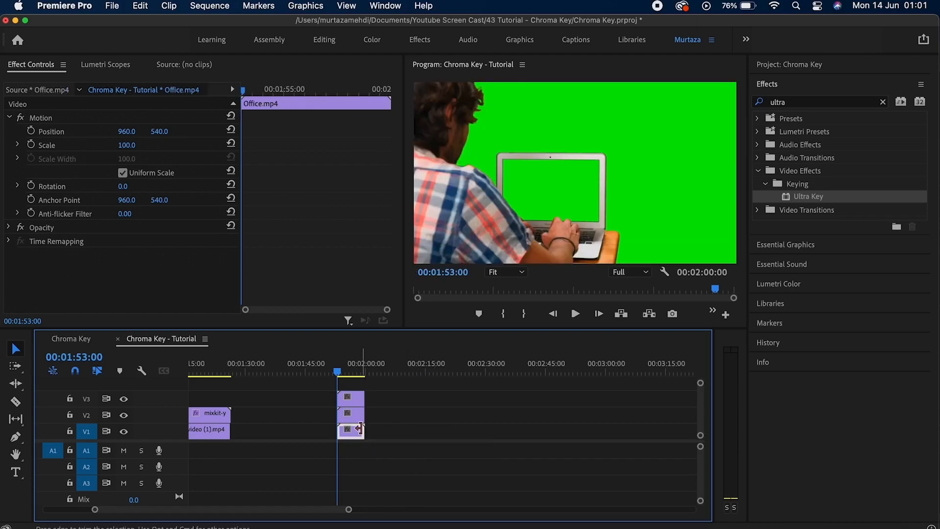
Apply Ultra Key to the boy clip on V3 and sample the green screen as Key Color.
click(354, 400)
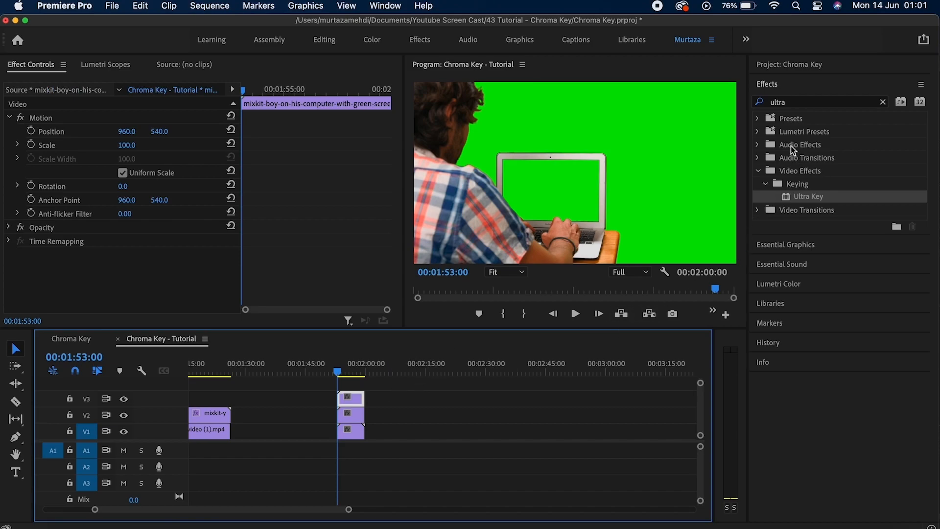
drag(800, 193, 356, 397)
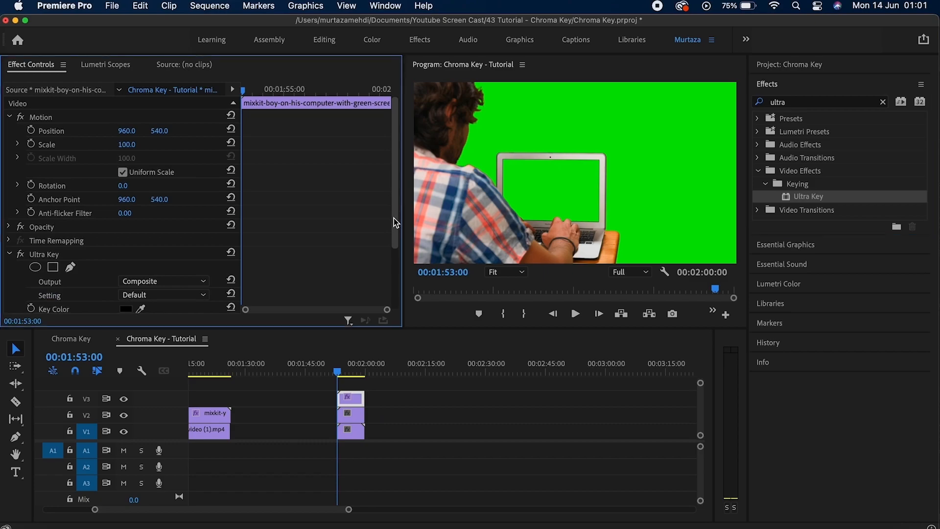
scroll(393, 218, down, 3)
click(141, 223)
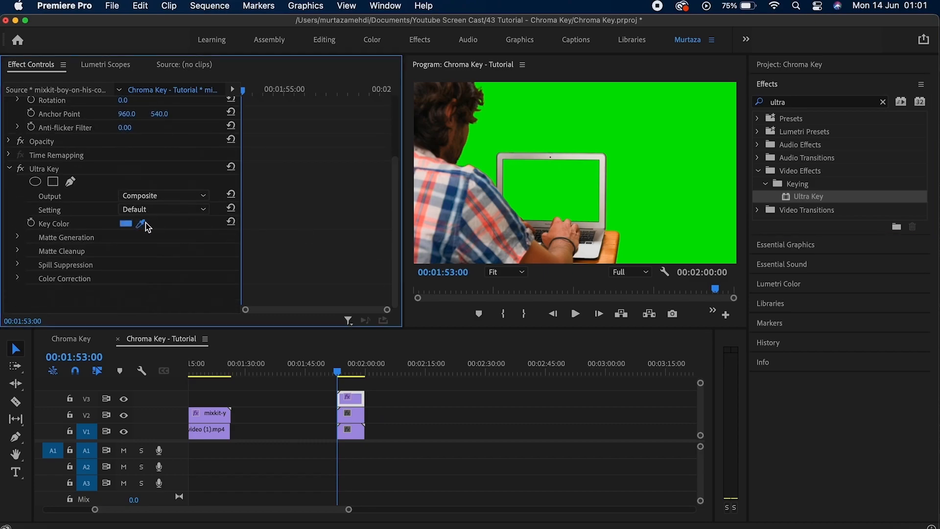
click(575, 184)
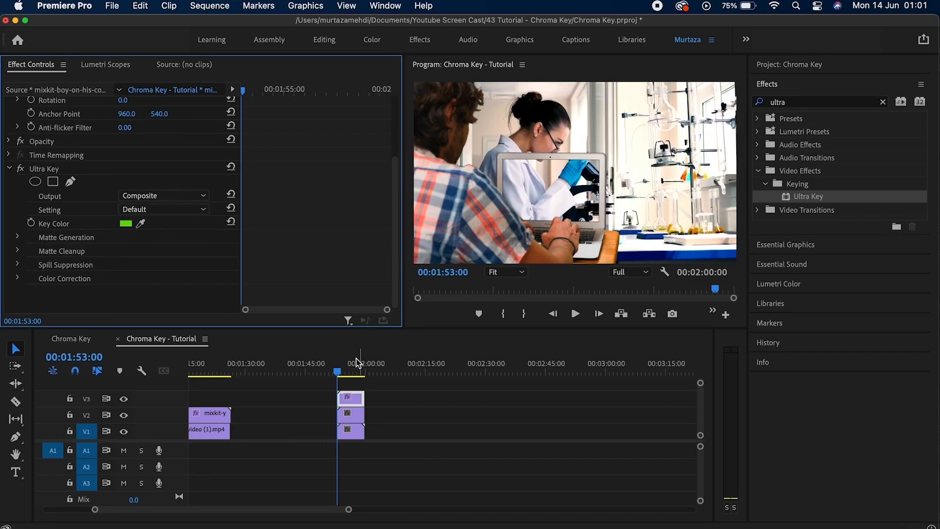
Scale the V2 scientist clip to 37 and position it at 856, 663.
click(348, 419)
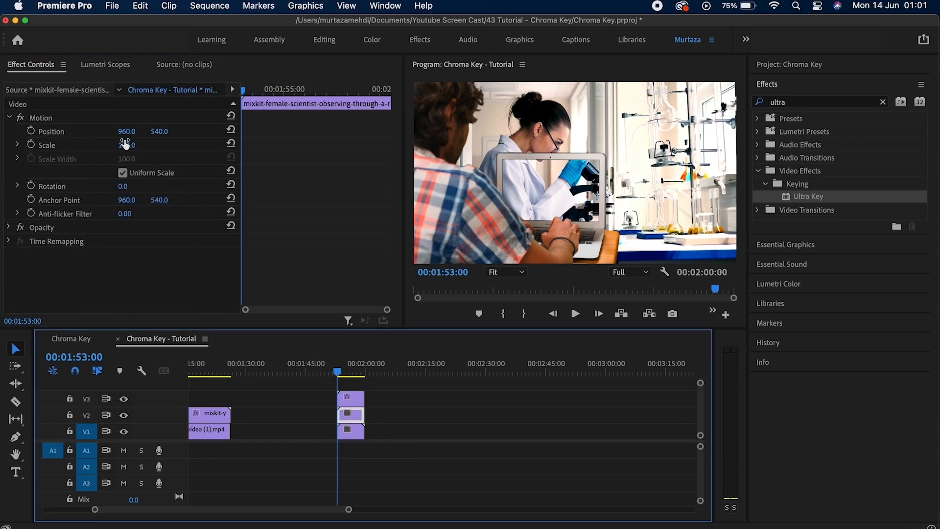
drag(127, 146, 76, 131)
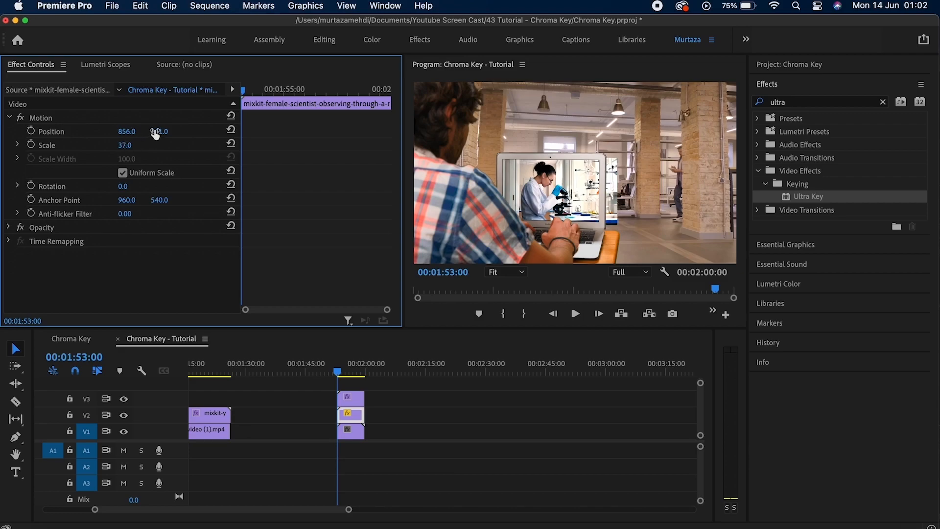
drag(158, 131, 164, 131)
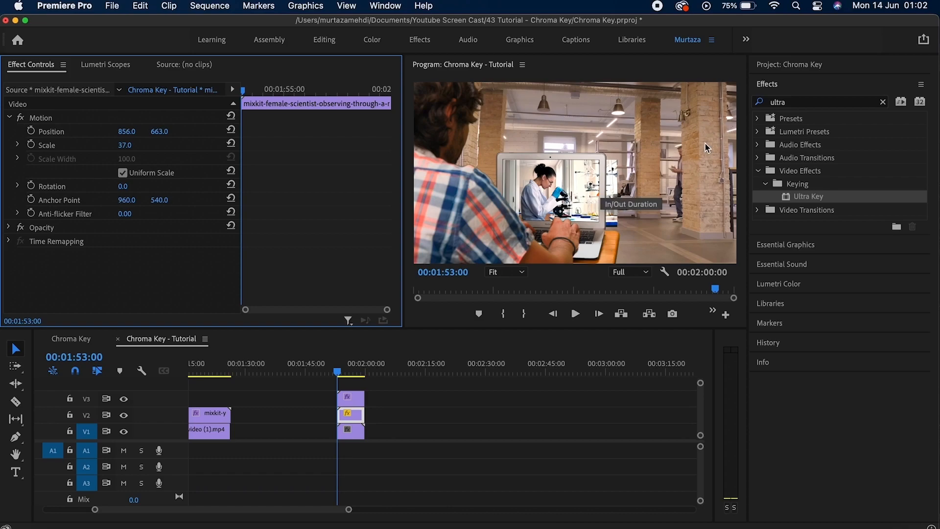
Apply Crop to the V2 scientist clip with Right at 14%, then preview the laptop shot.
click(882, 102)
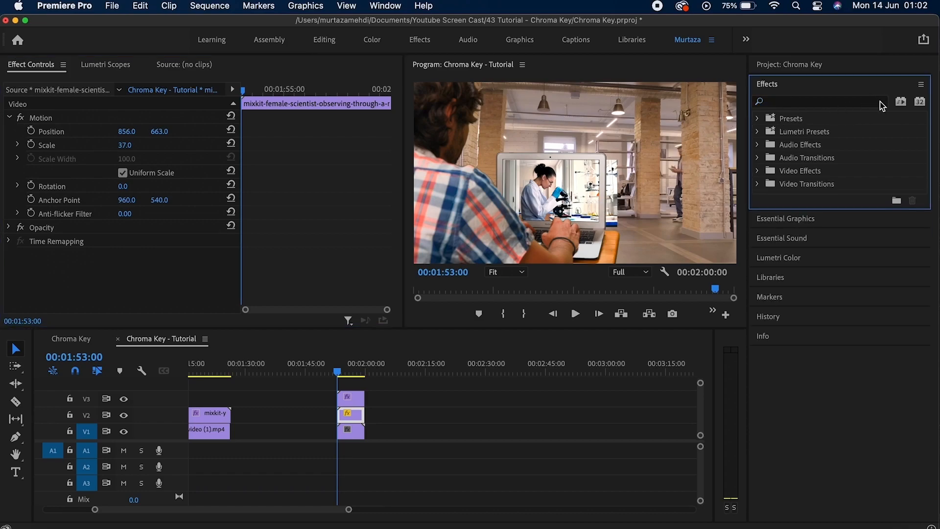
key(c)
click(882, 103)
text(crop)
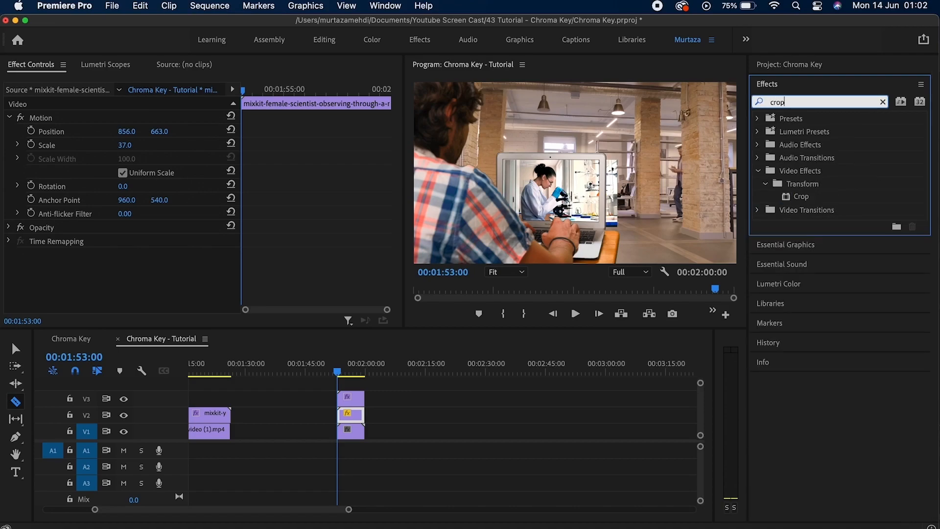
drag(808, 198, 363, 420)
drag(390, 226, 389, 299)
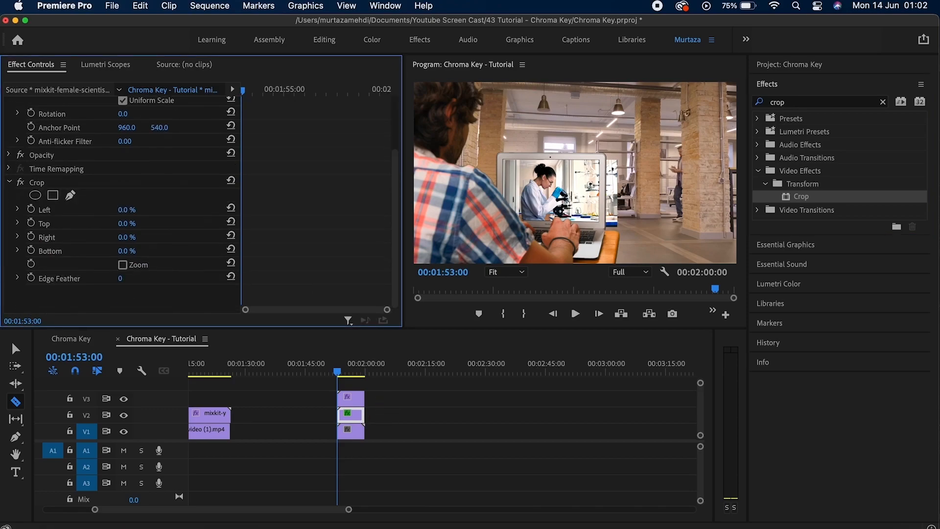
mouse_move(127, 237)
mouse_down()
mouse_move(143, 237)
mouse_move(131, 237)
mouse_up()
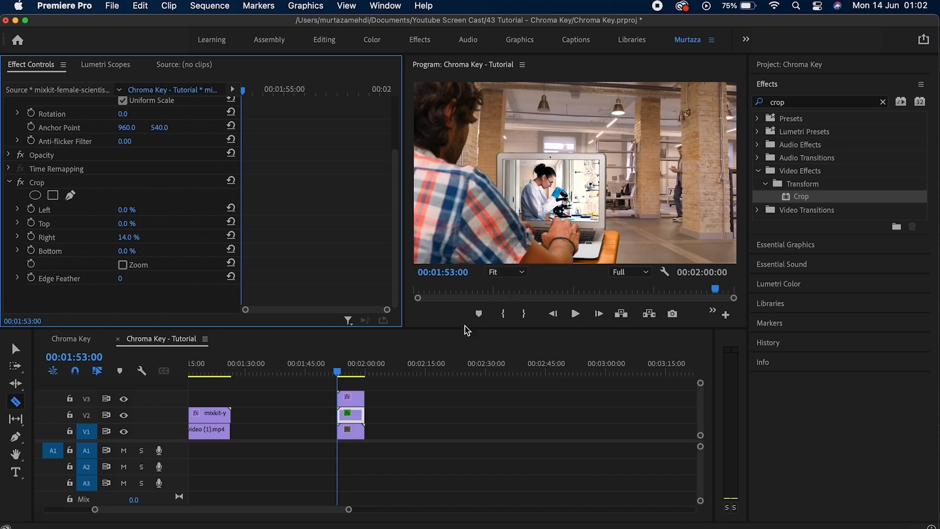
key(space)
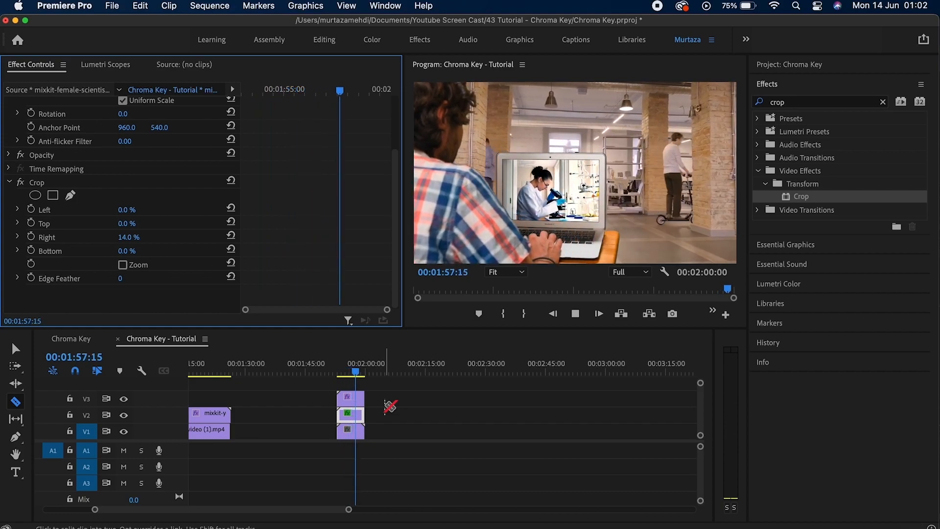
key(space)
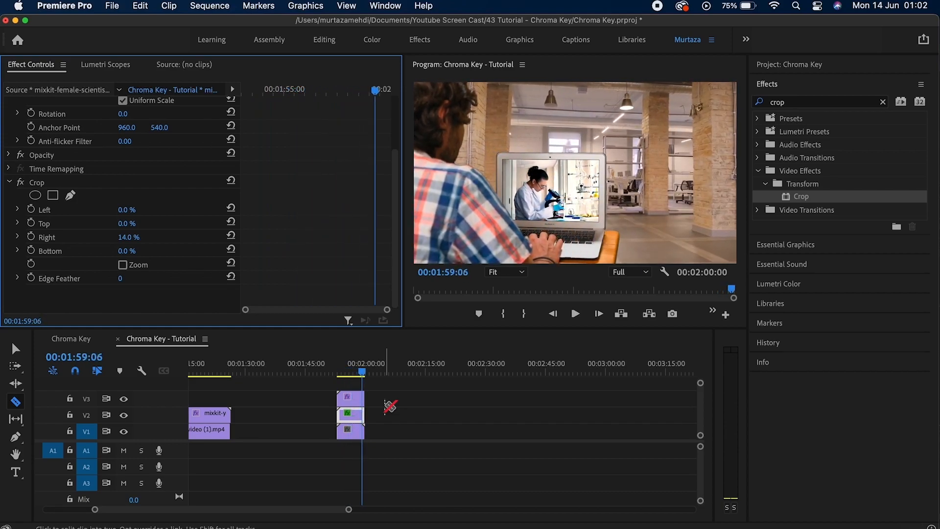
key(v)
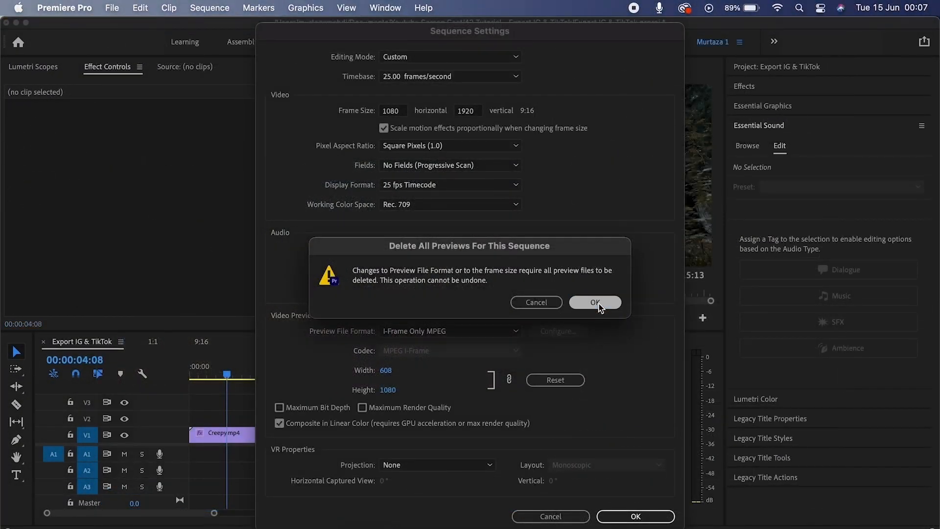
Cancel the Export Settings dialog to return to the Export sequence timeline.
click(597, 303)
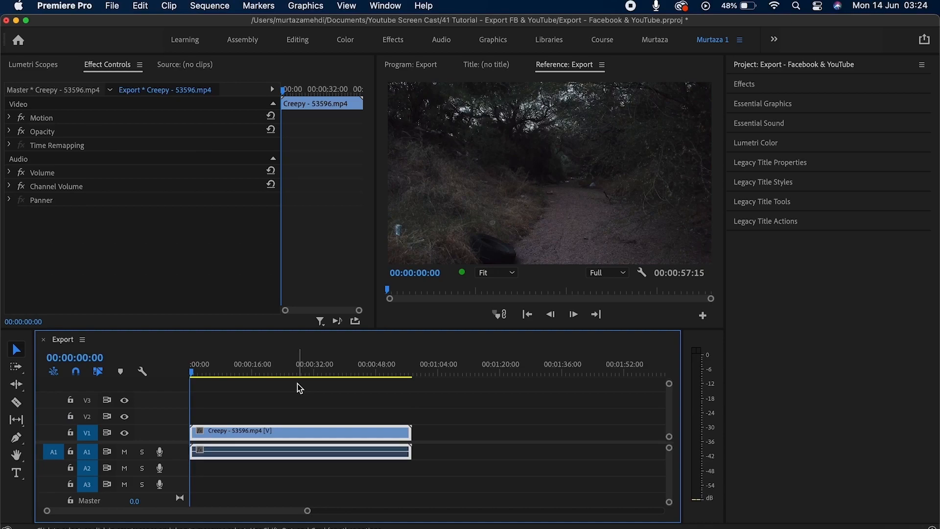
Open Export Settings with Cmd+M and keep the format as H.264.
click(112, 7)
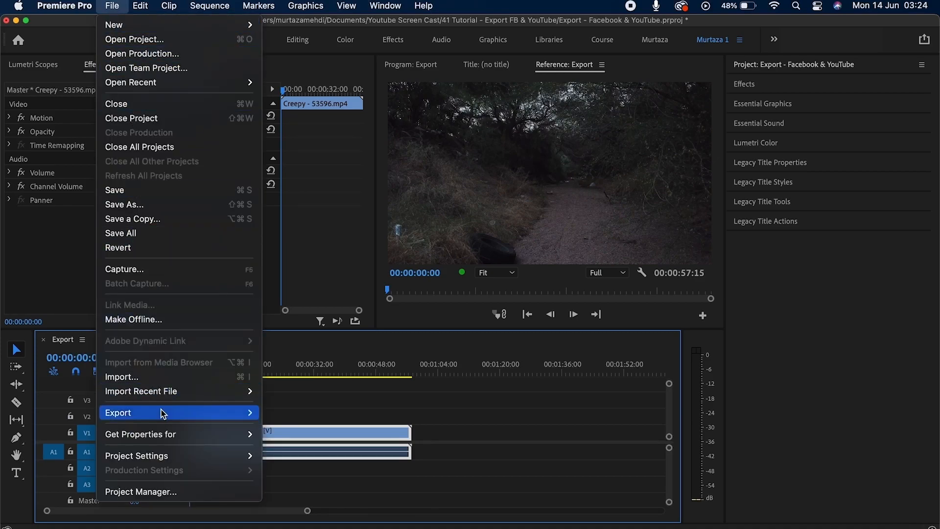
mouse_move(164, 413)
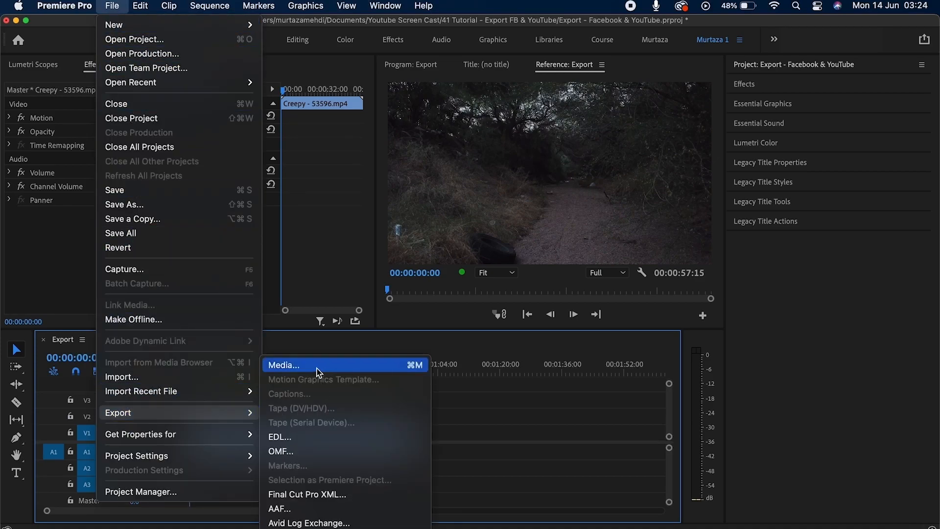
click(469, 397)
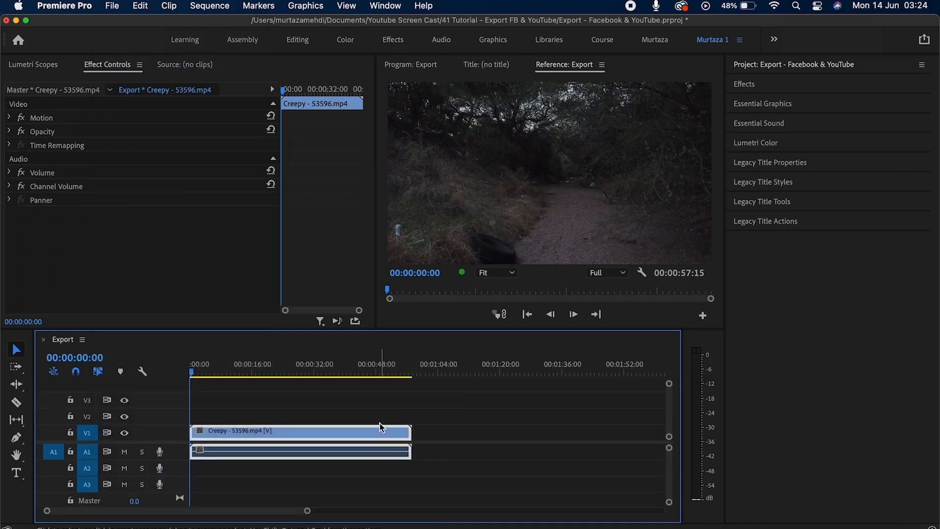
key(super+m)
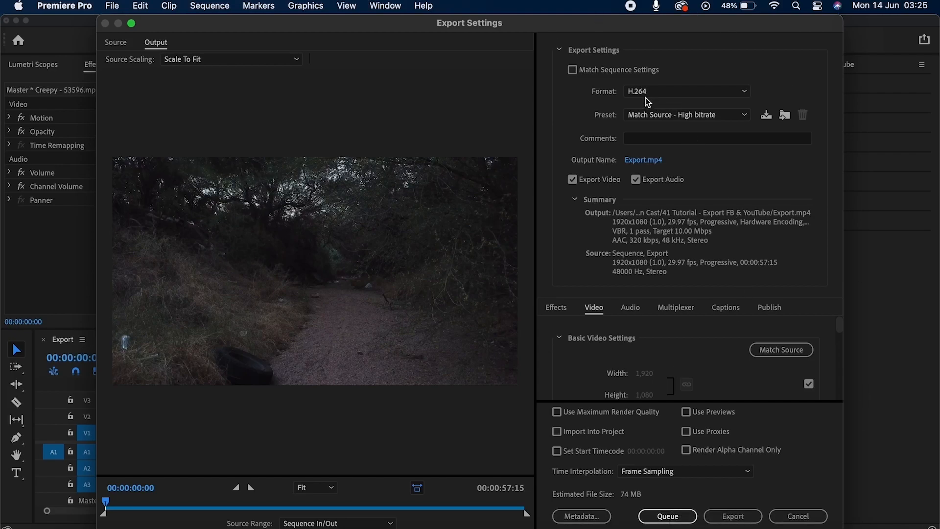
click(706, 92)
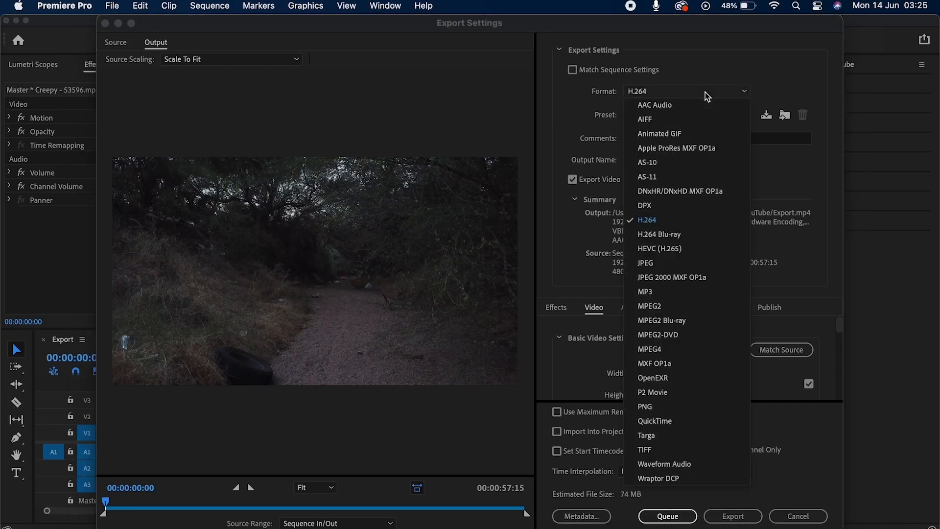
click(704, 93)
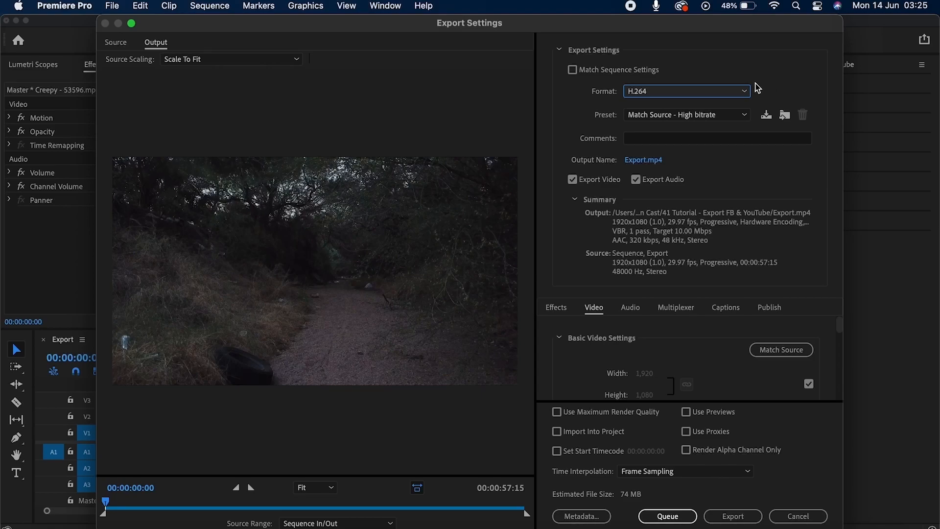
Choose the YouTube 1080p Full HD preset and toggle Export Video off and back on.
click(740, 116)
click(740, 116)
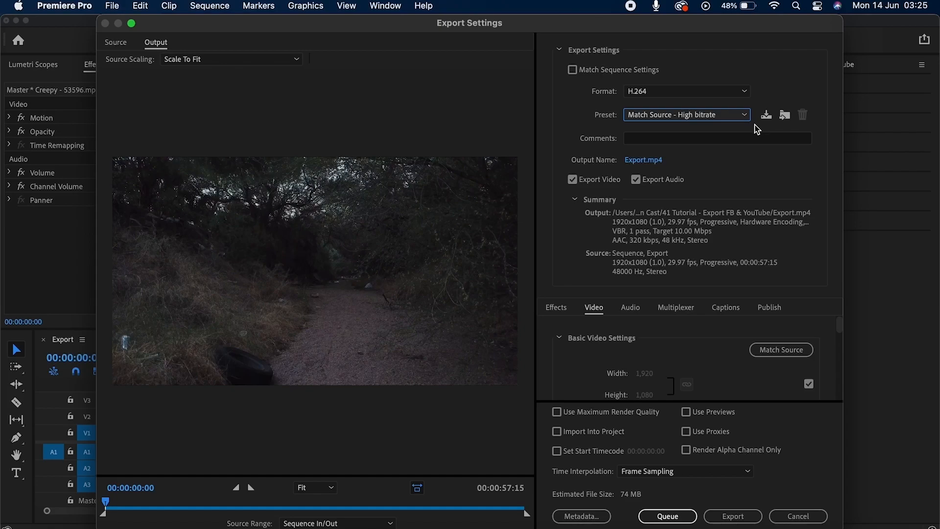
click(742, 117)
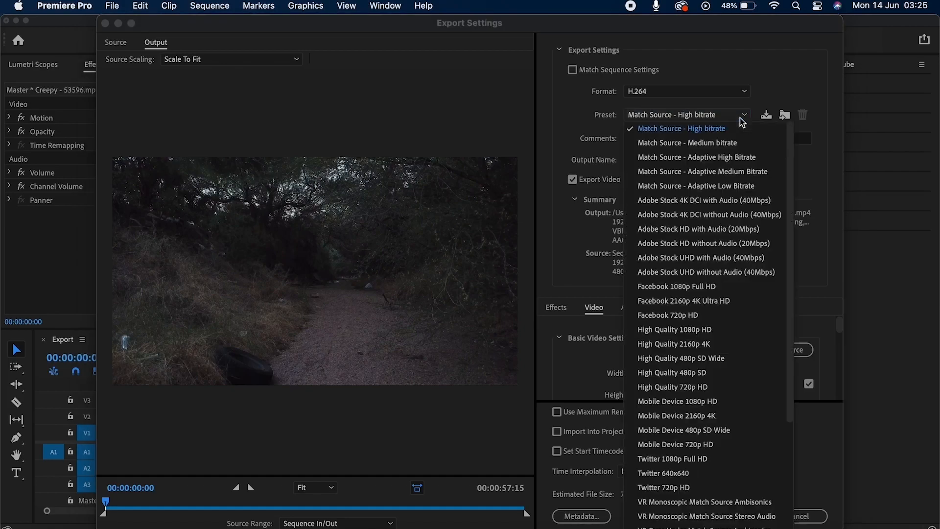
drag(788, 198, 779, 380)
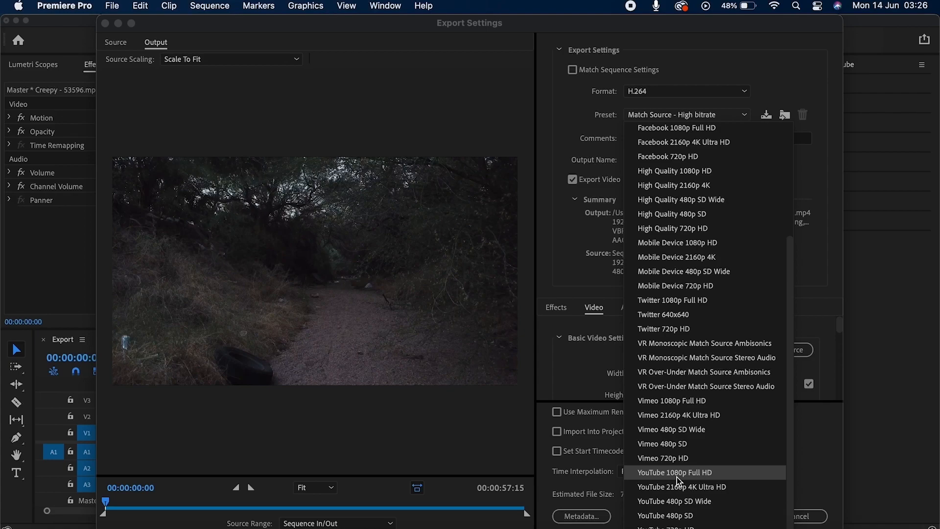
click(678, 479)
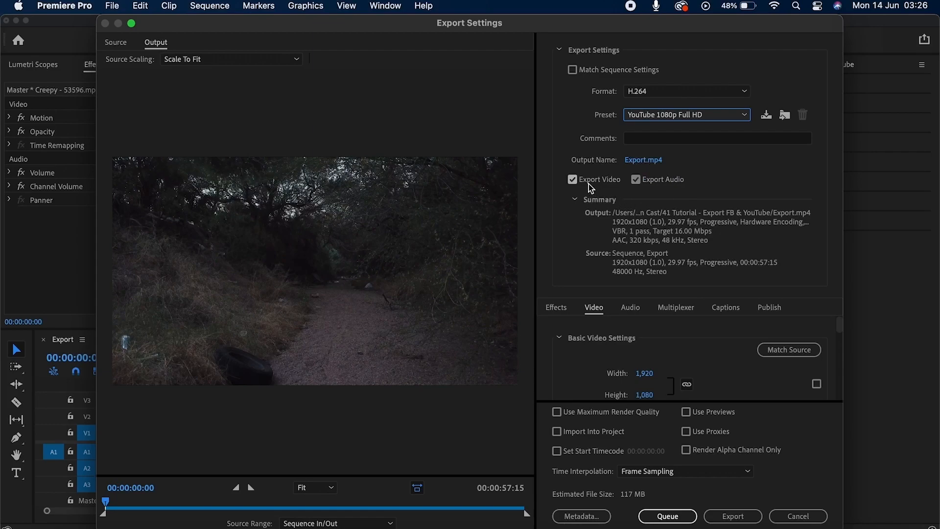
click(635, 178)
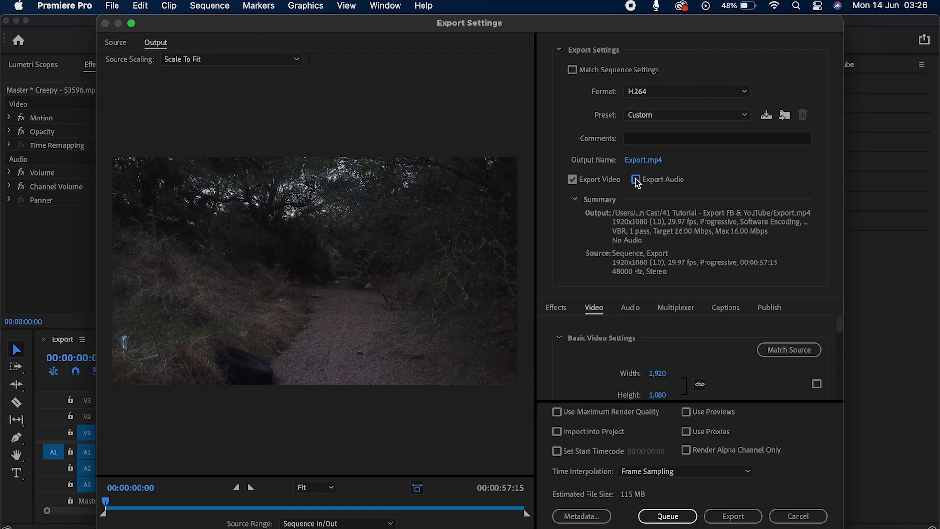
click(573, 179)
click(574, 181)
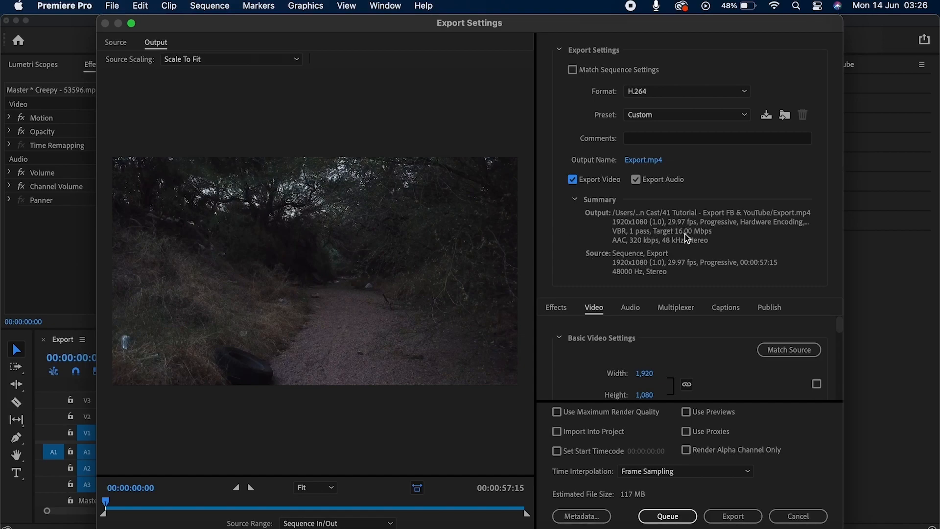
Collapse the summary and try CBR, VBR 1 pass and VBR 2 pass bitrate encoding.
click(577, 199)
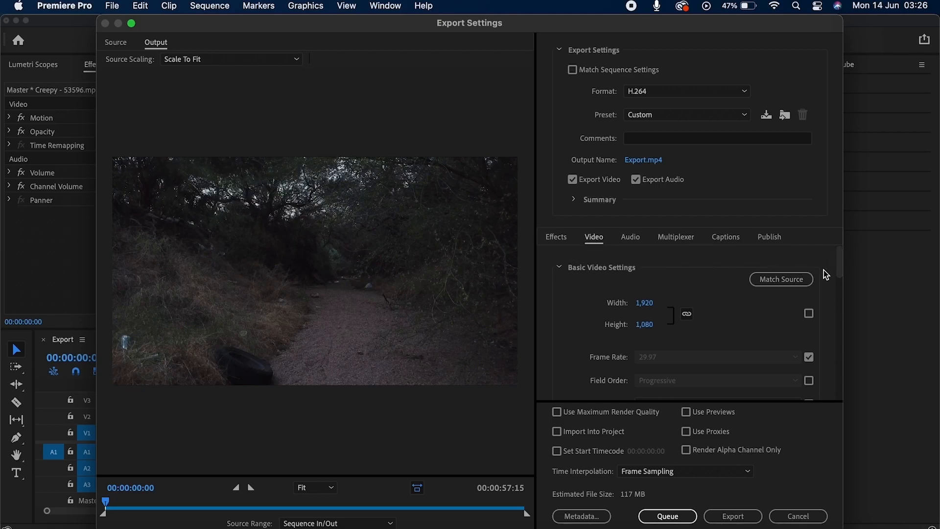
drag(842, 271, 831, 380)
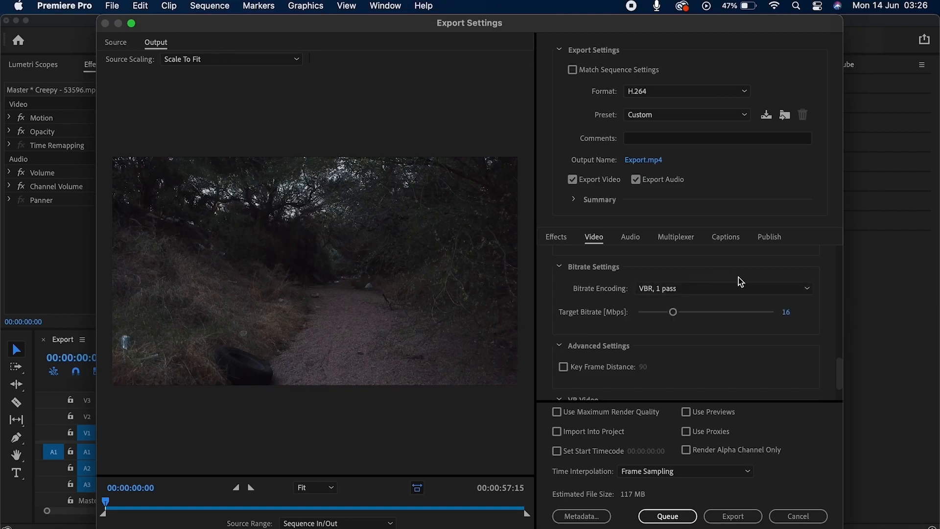
click(745, 288)
click(713, 307)
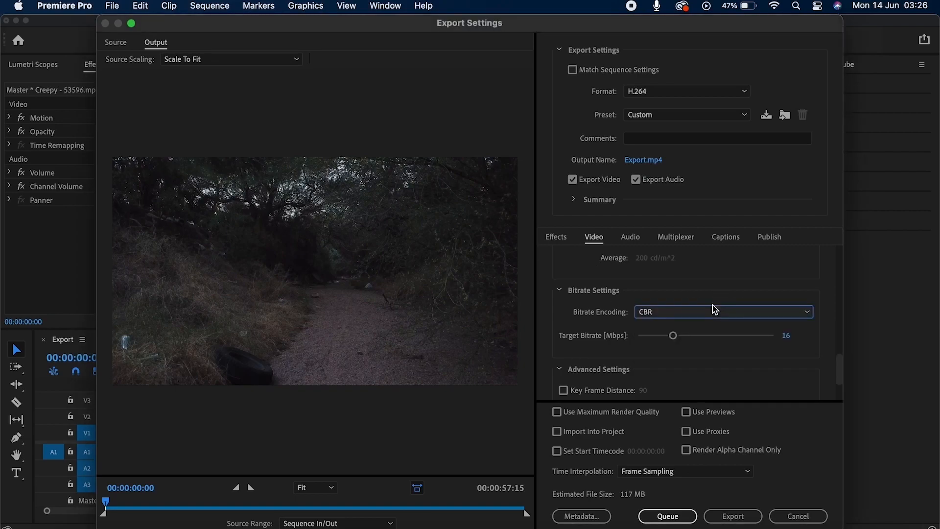
click(684, 318)
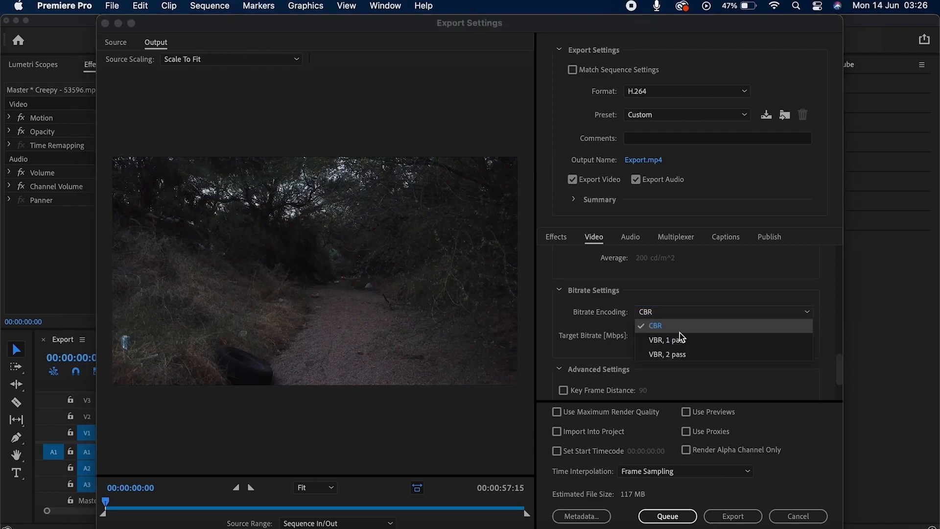
click(707, 339)
click(670, 290)
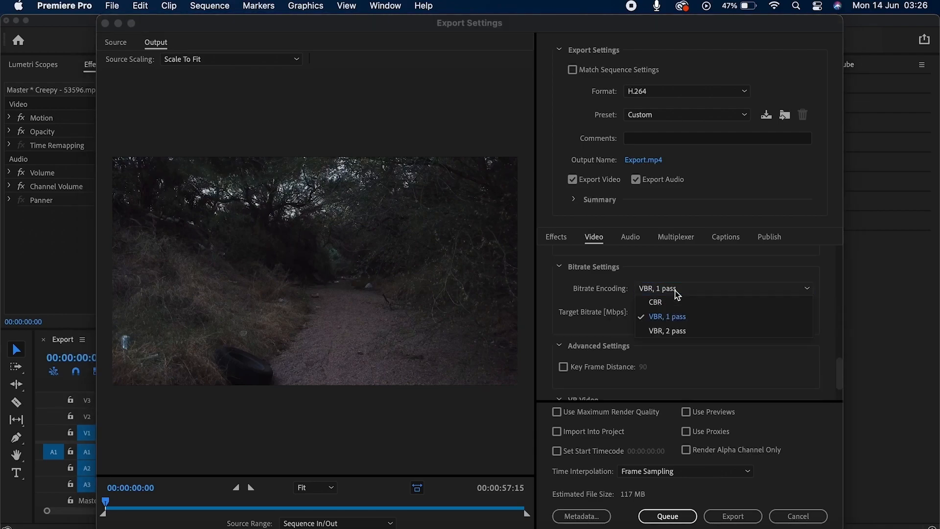
click(695, 332)
Settle on VBR, 2 pass bitrate encoding and enable Use Maximum Render Quality.
click(698, 310)
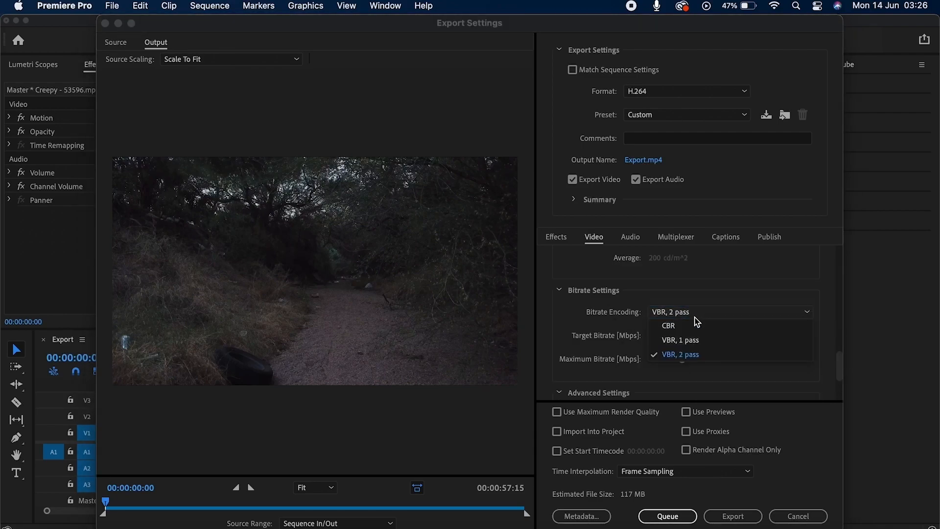
click(694, 325)
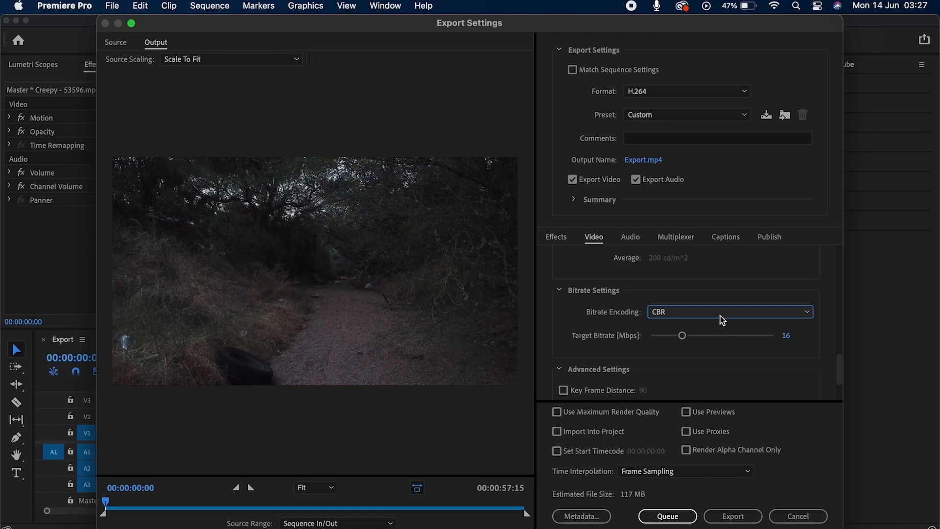
click(716, 316)
click(709, 340)
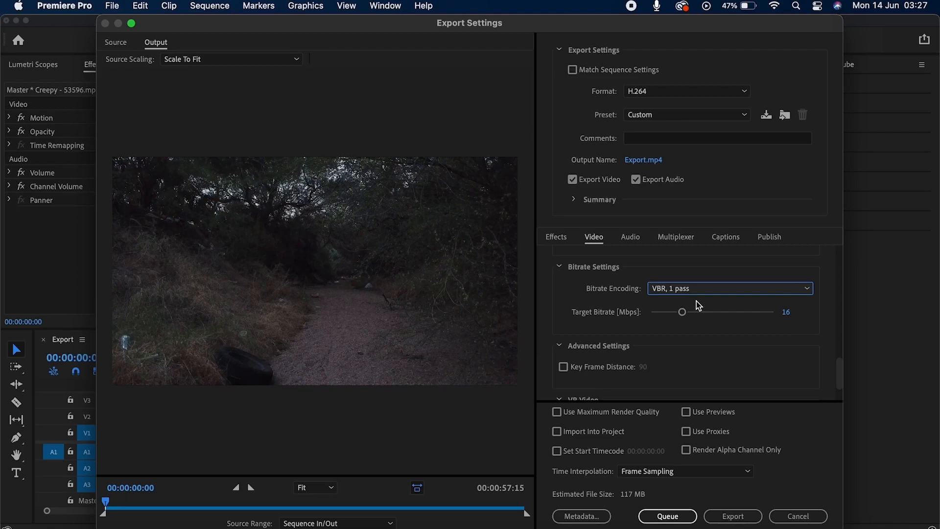
click(727, 291)
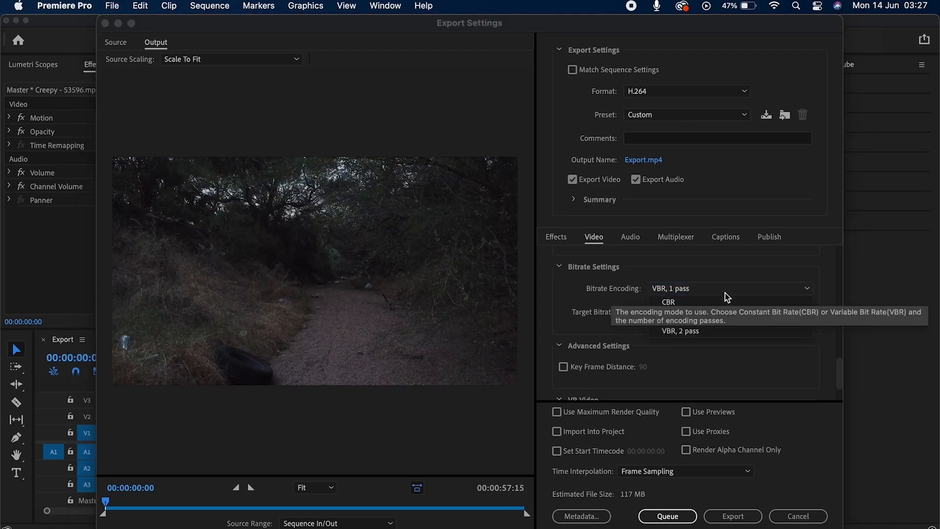
click(714, 330)
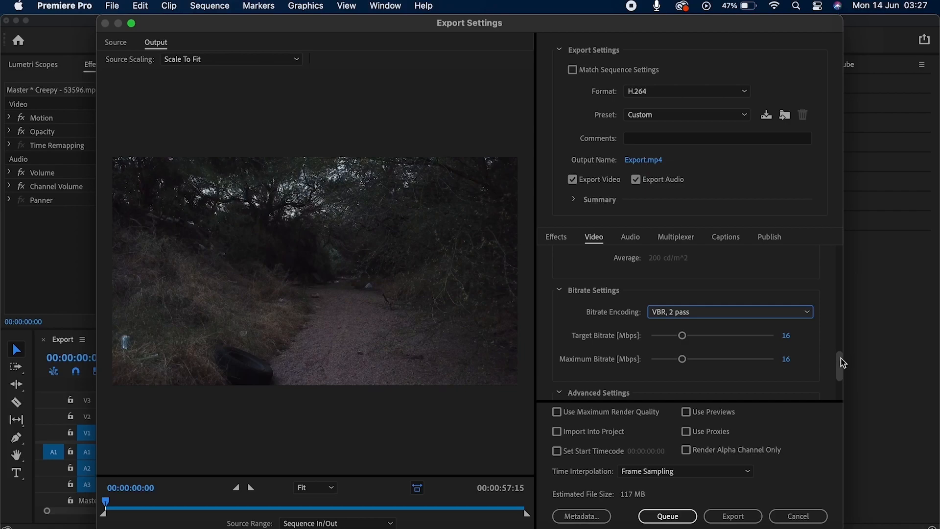
scroll(839, 363, down, 3)
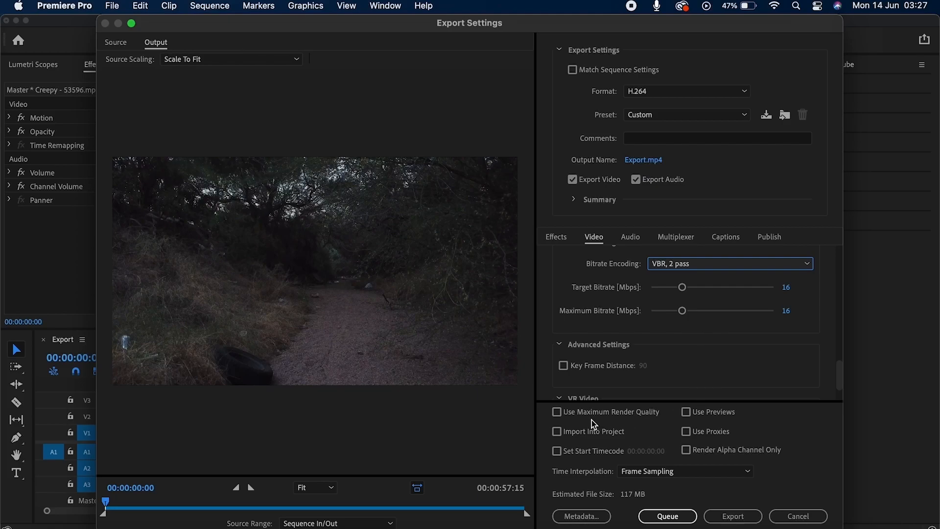
click(559, 414)
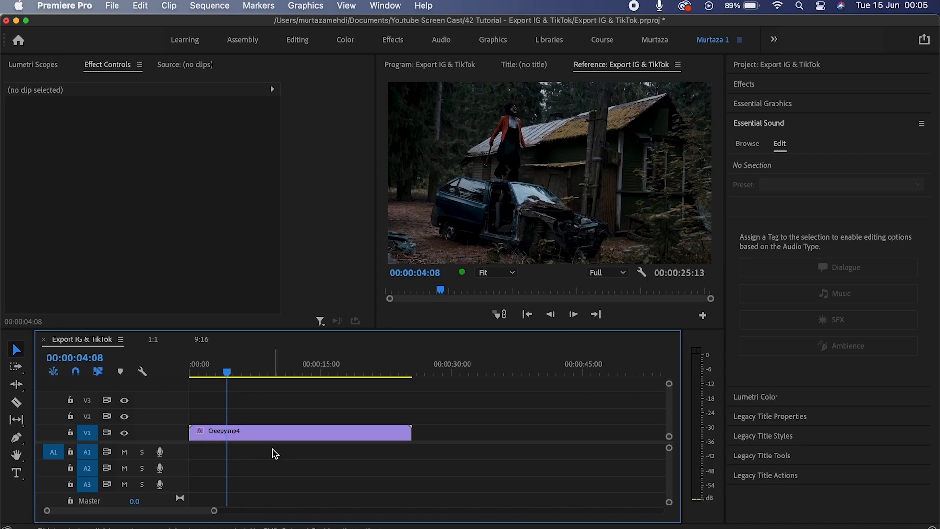
View the 1:1 and 9:16 sequences, then switch back to Export IG & TikTok.
click(155, 343)
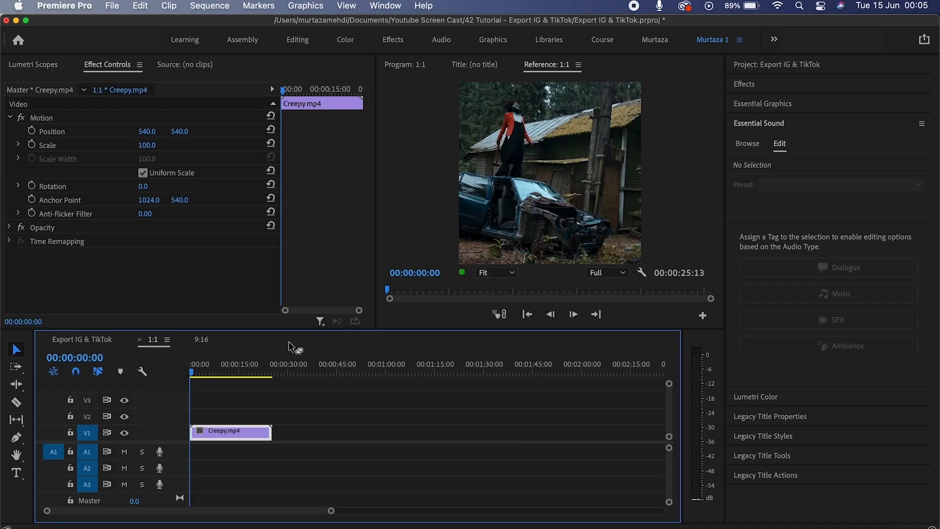
click(211, 342)
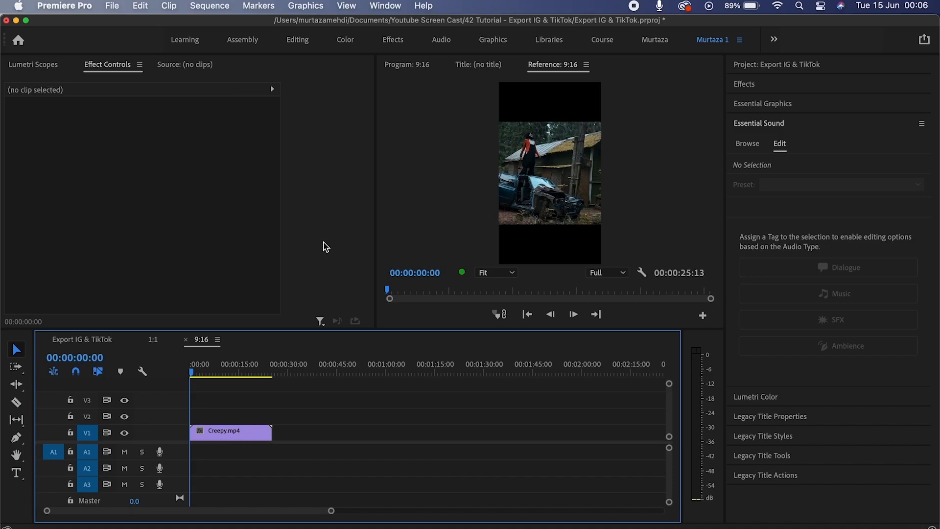
click(109, 339)
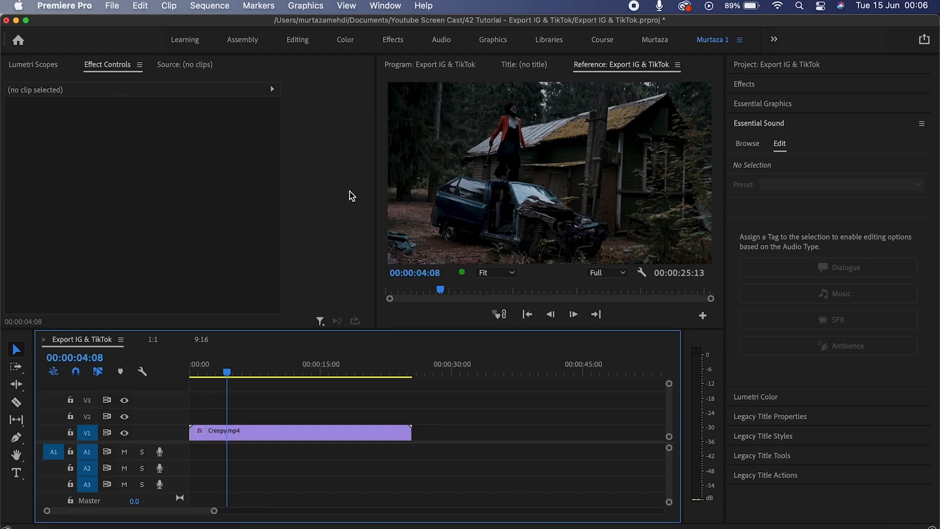
Change the Export IG & TikTok frame size to 1080 × 1920 and accept deleting previews.
click(226, 9)
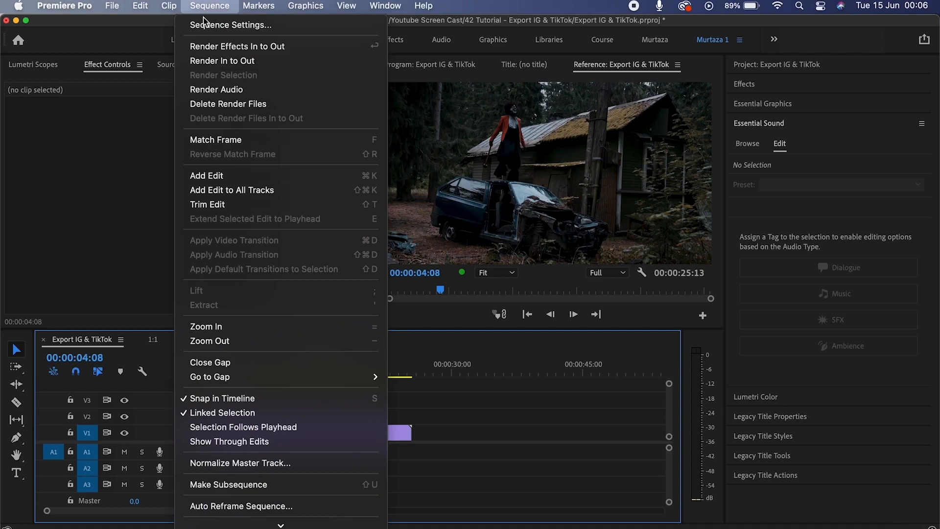
click(218, 27)
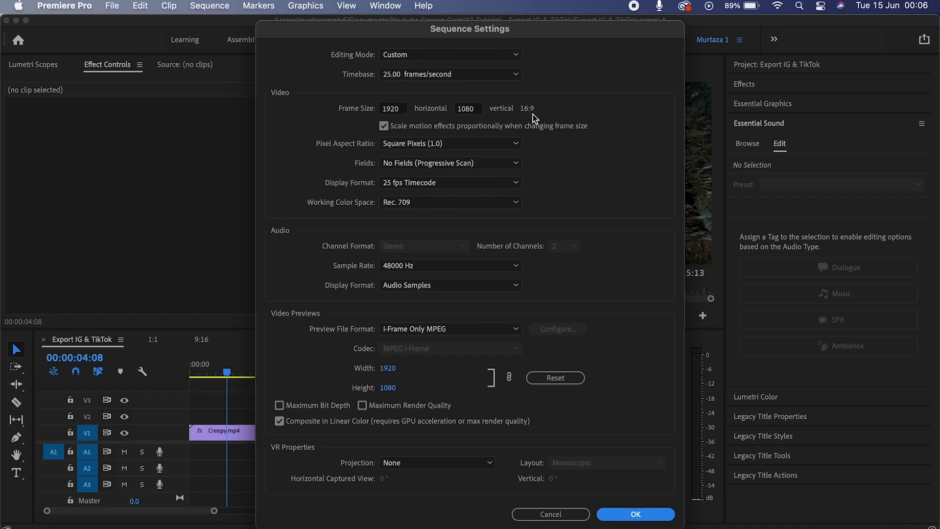
click(397, 108)
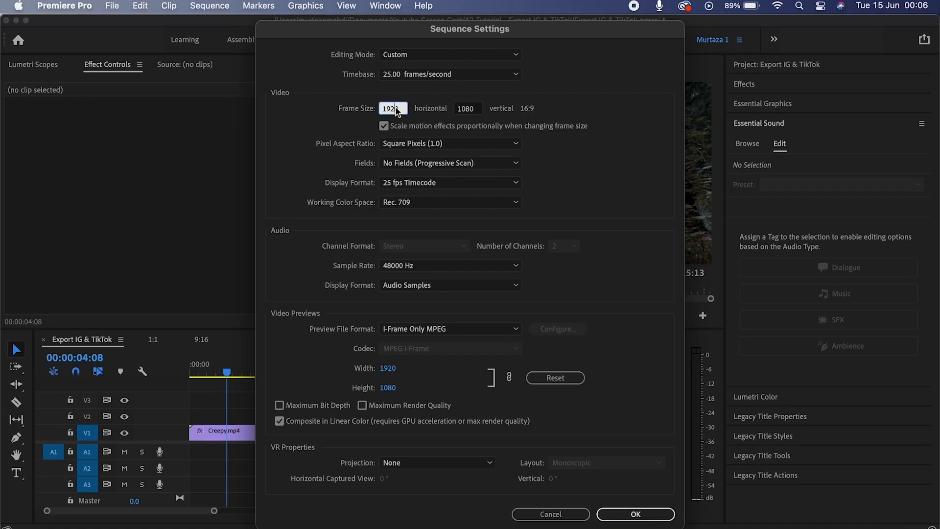
text(1080)
key(Tab)
text(1920)
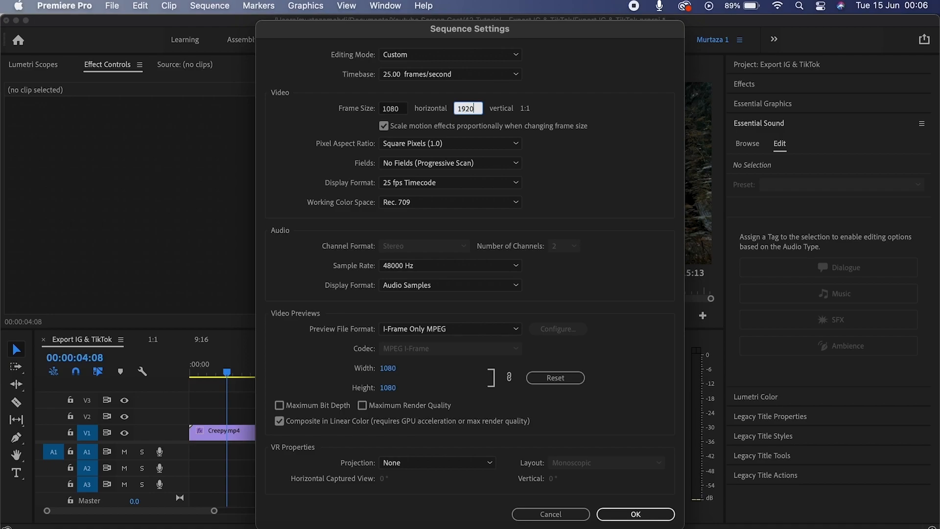
key(Return)
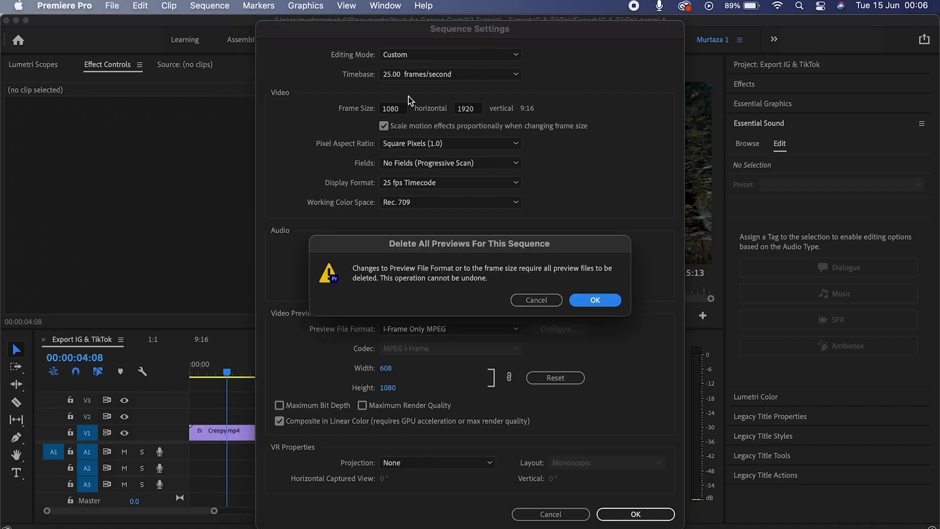
click(538, 300)
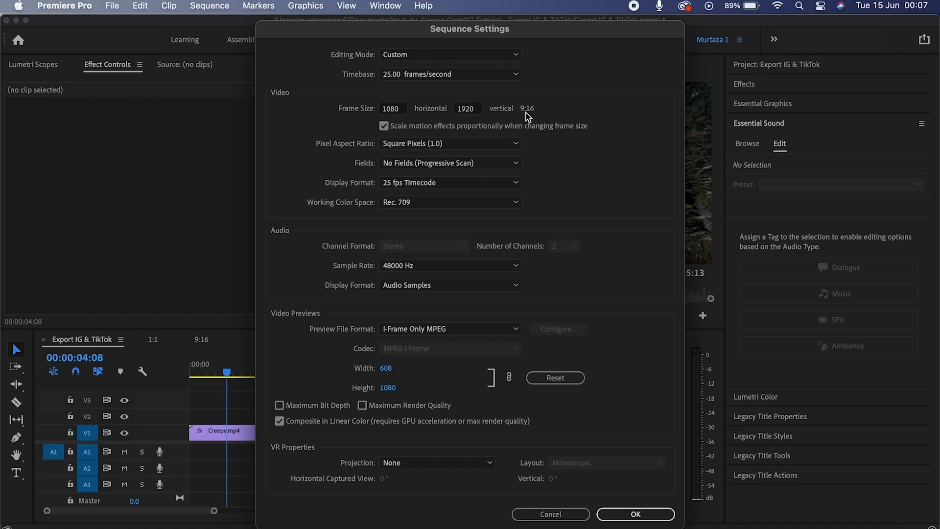
key(Return)
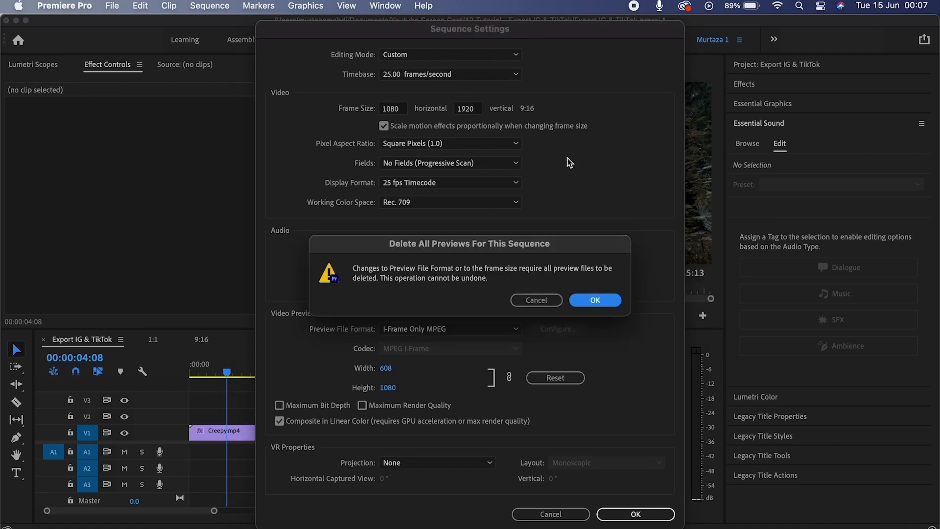
click(598, 301)
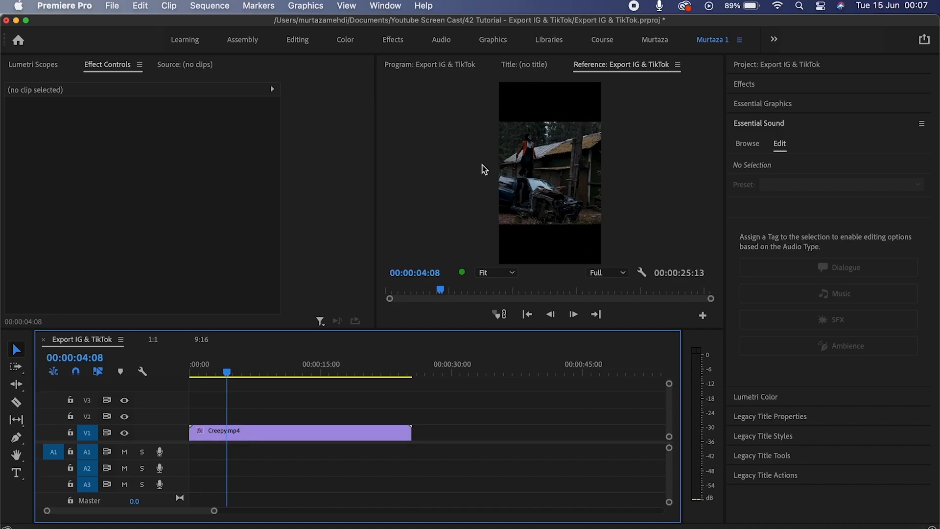
Shift Creepy.mp4 to Position X 741, scale it to 112%, and bring up Export Settings.
click(362, 440)
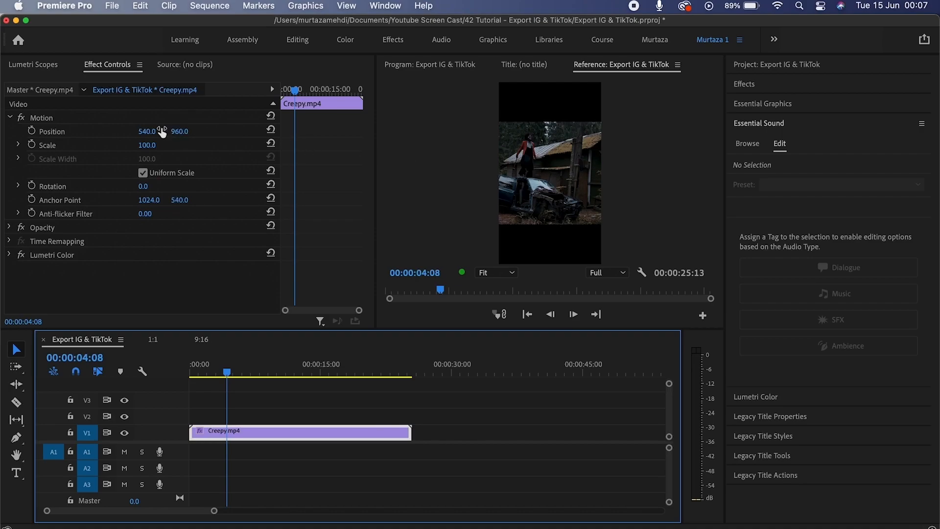
drag(150, 132, 237, 132)
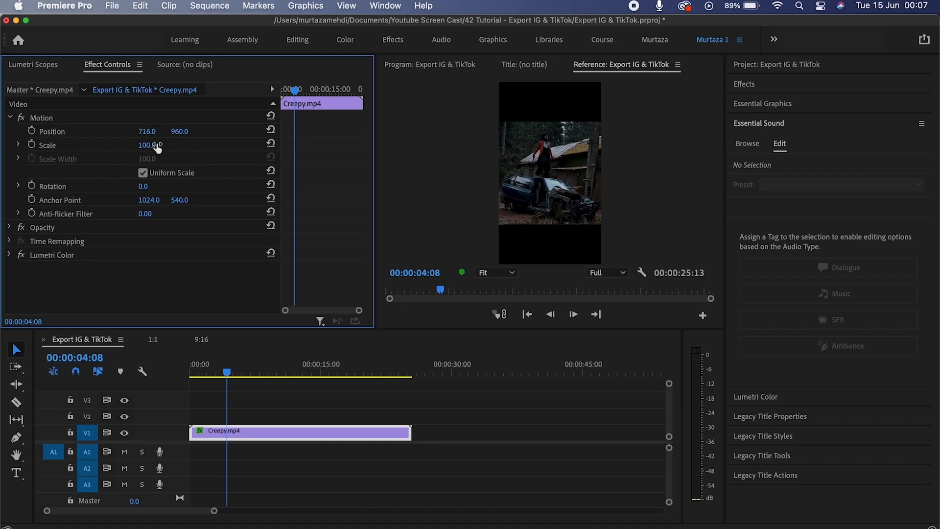
mouse_move(156, 146)
mouse_down()
mouse_move(147, 132)
mouse_move(159, 131)
mouse_up()
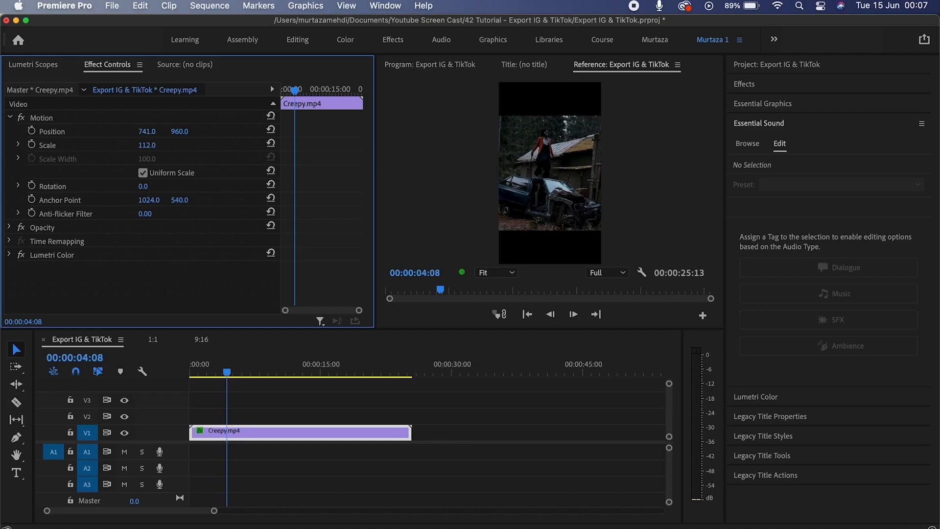
click(364, 381)
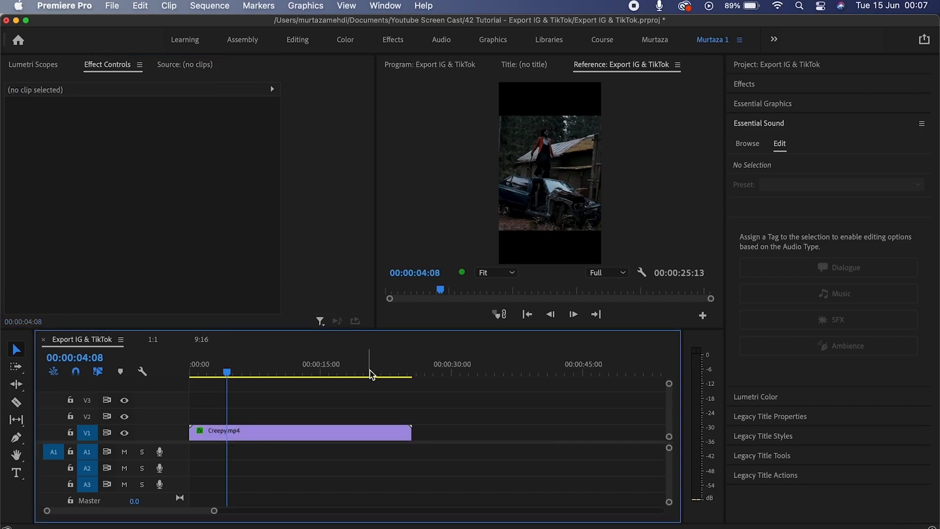
key(super+m)
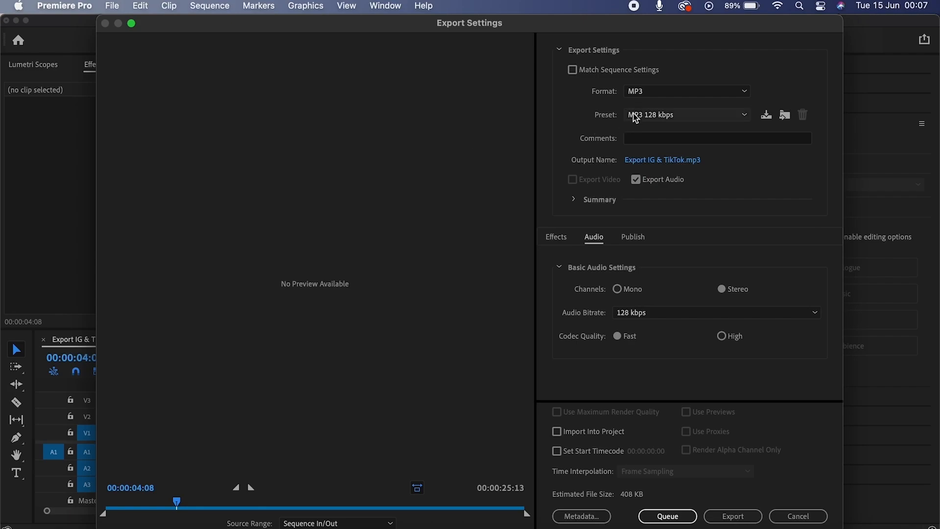
Switch the export format from MP3 to H.264.
click(647, 93)
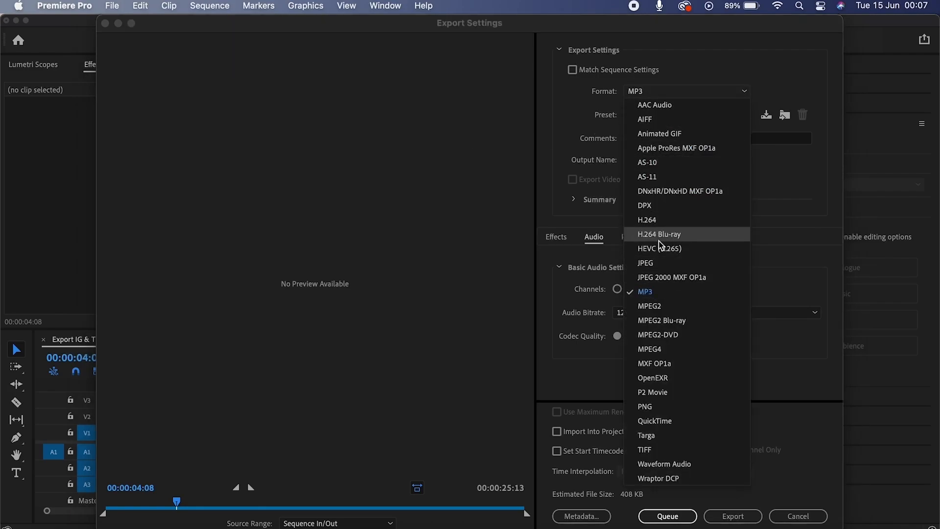
click(668, 219)
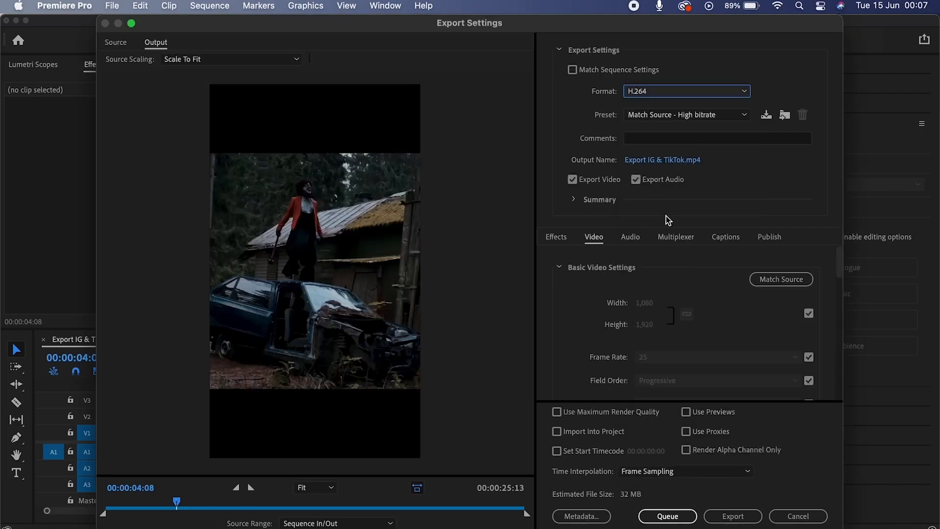
click(679, 93)
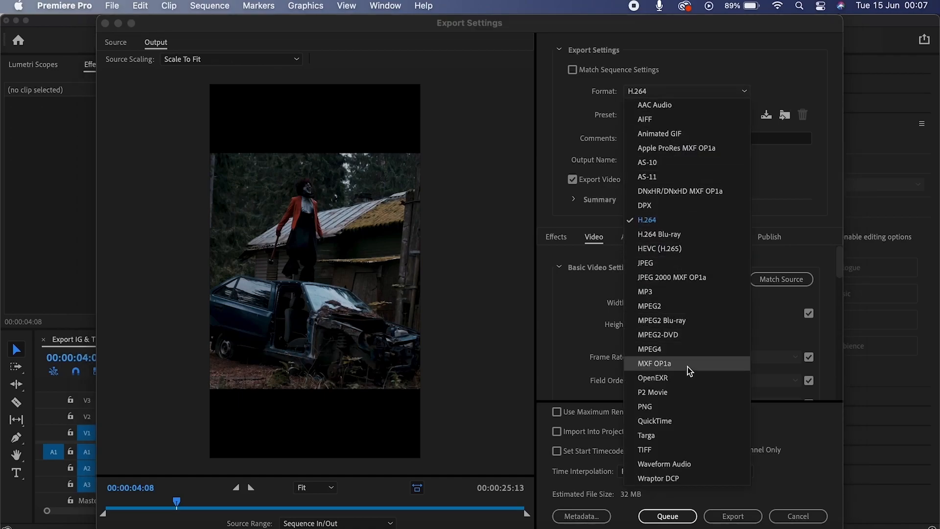
click(726, 73)
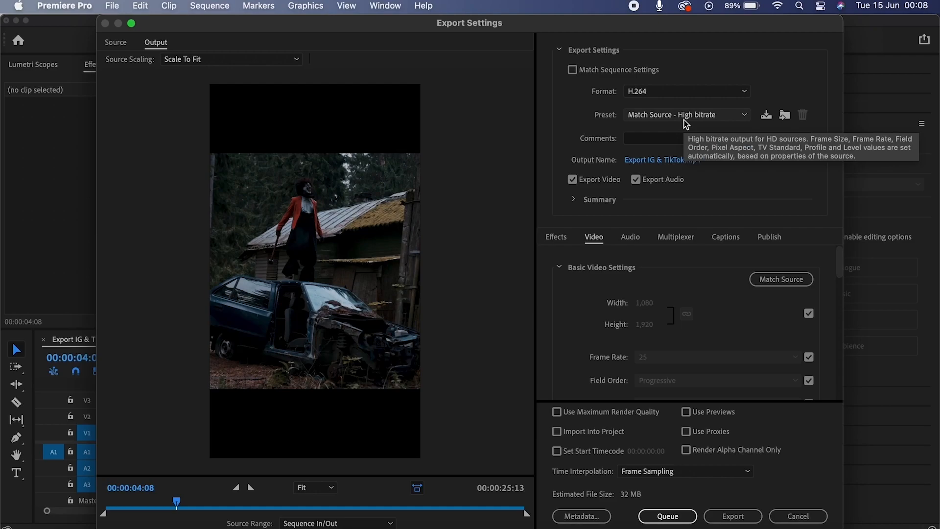
Review the preset list and summary, keeping Match Source - High bitrate at 1080x1920.
click(728, 116)
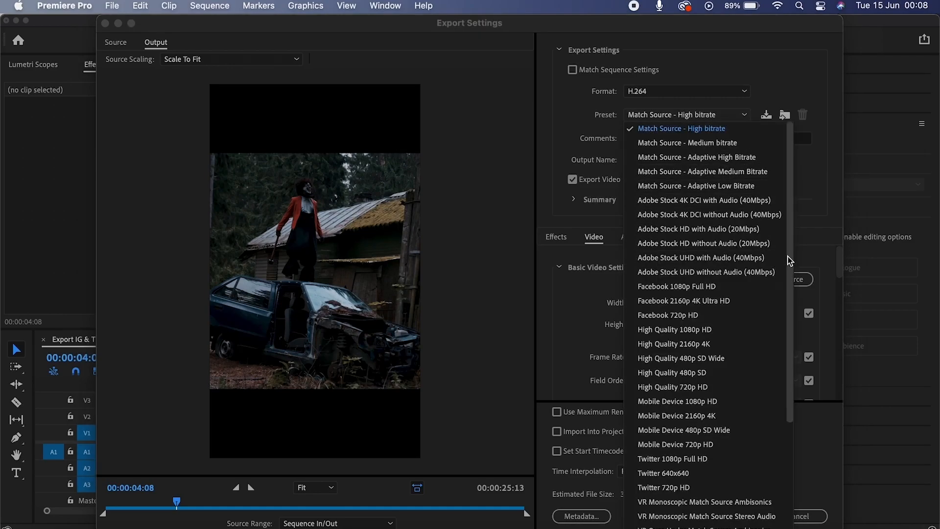
scroll(786, 259, down, 5)
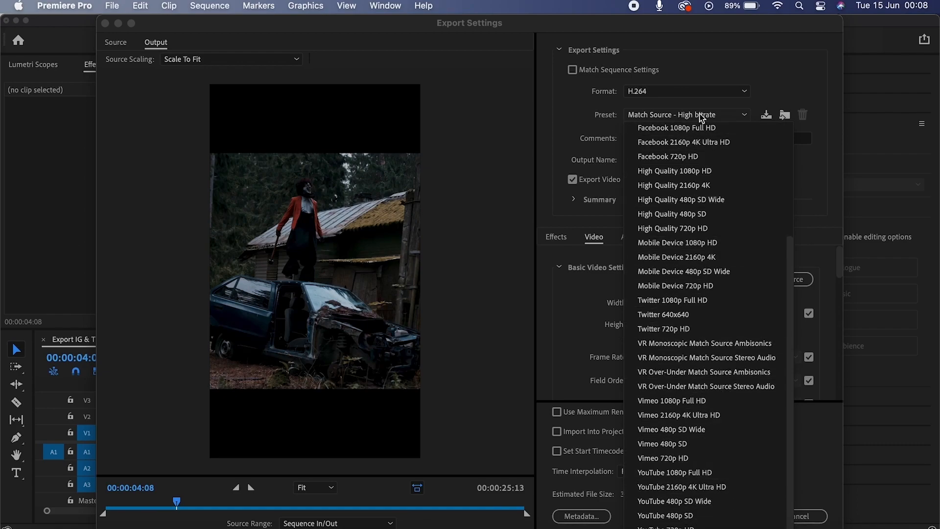
scroll(695, 140, up, 2)
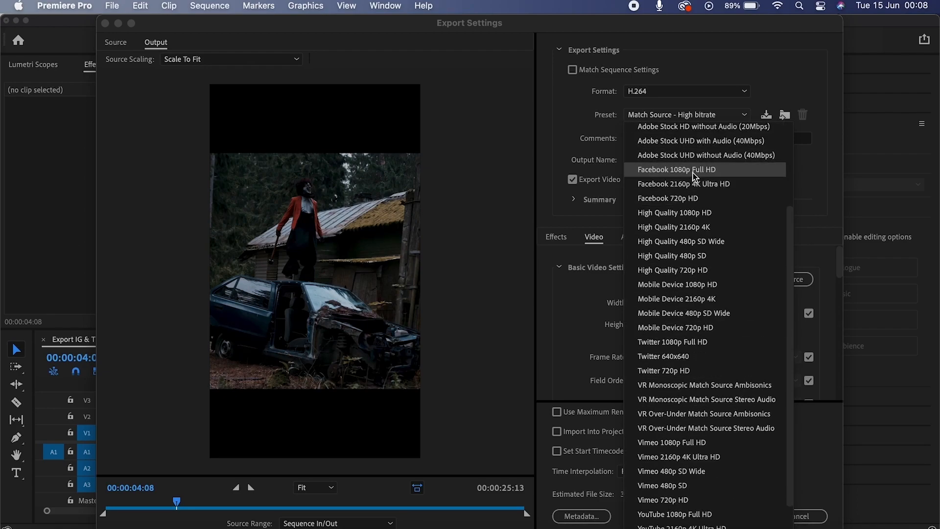
click(777, 102)
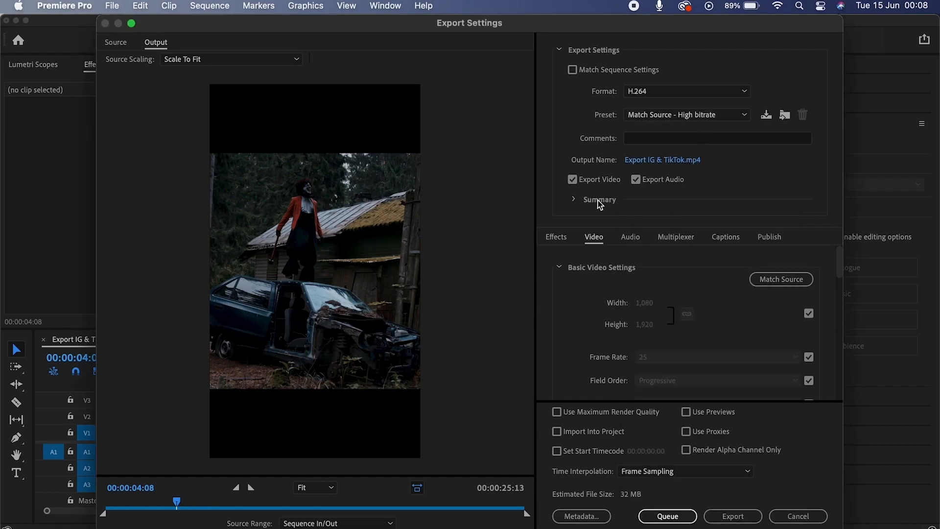
click(578, 199)
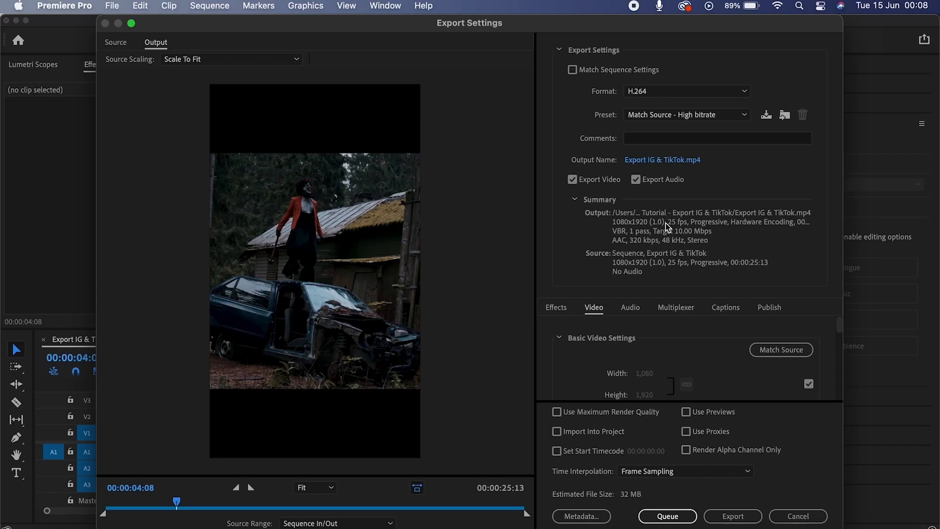
click(575, 201)
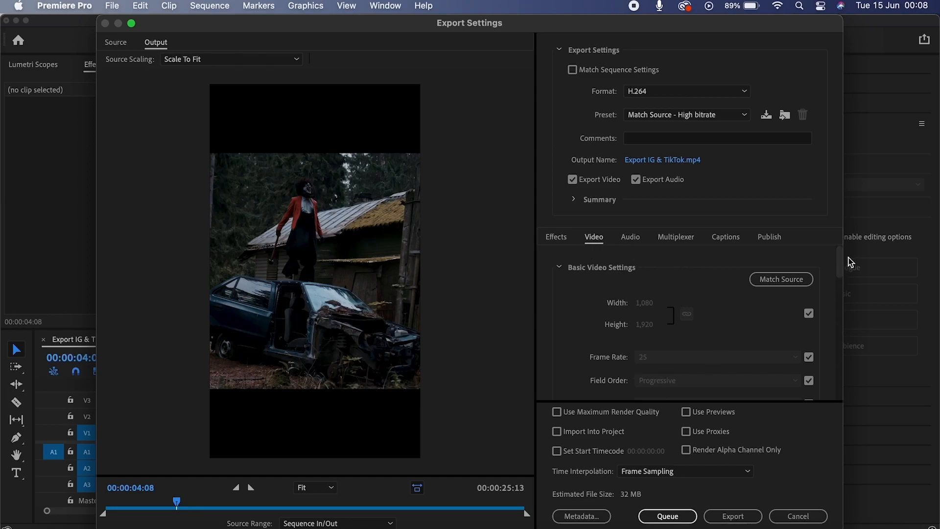
drag(839, 262, 828, 378)
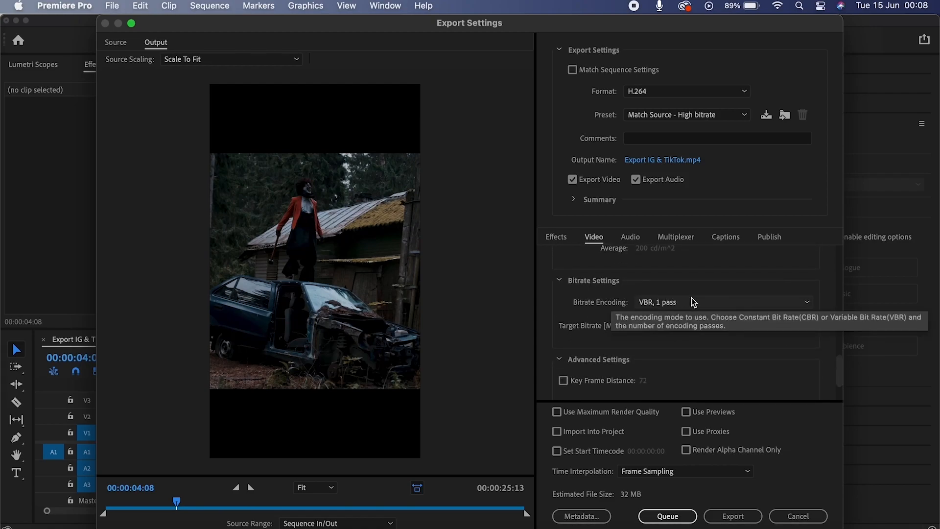
Use VBR, 2 pass bitrate encoding (10 Mbps target, 12 maximum) with Maximum Render Quality on.
click(710, 304)
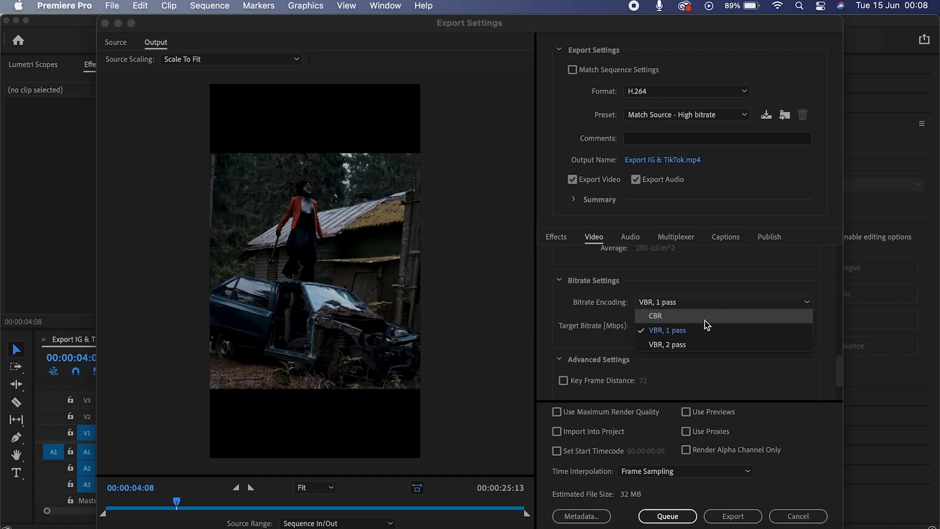
click(785, 323)
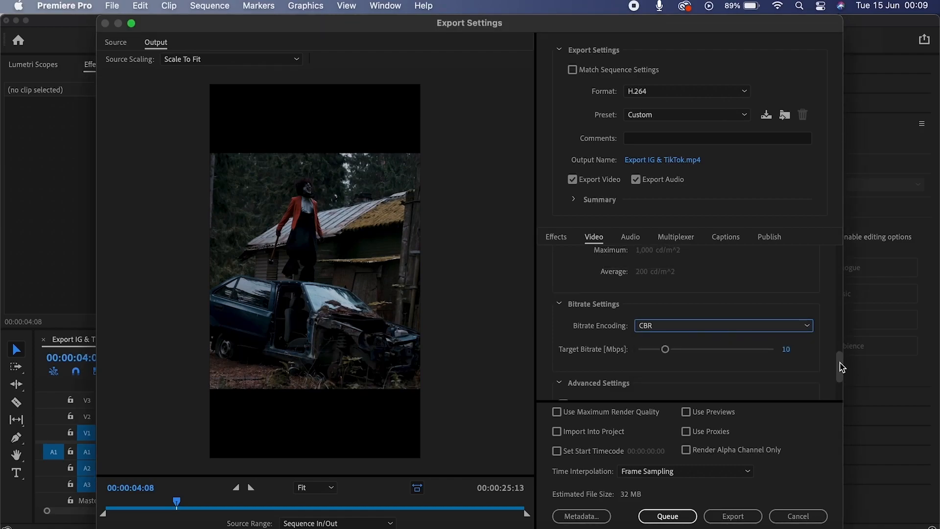
scroll(839, 368, down, 2)
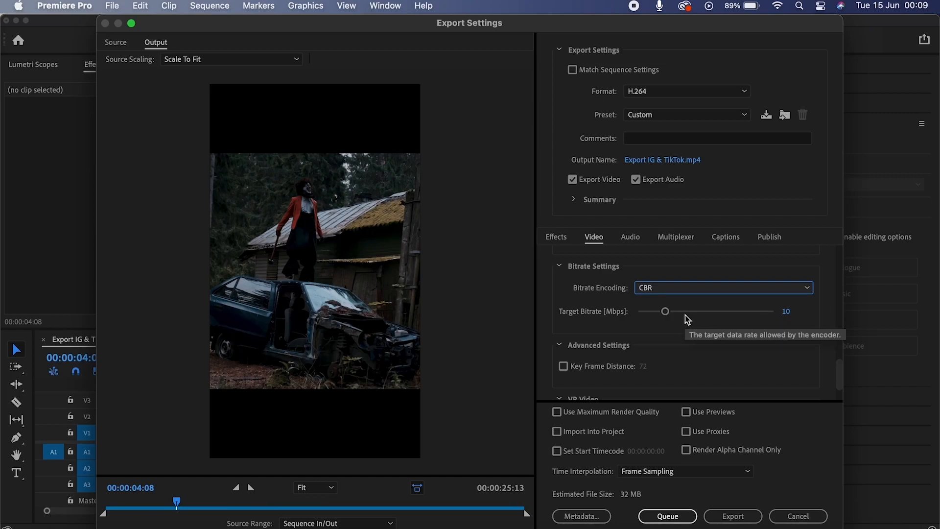
click(703, 288)
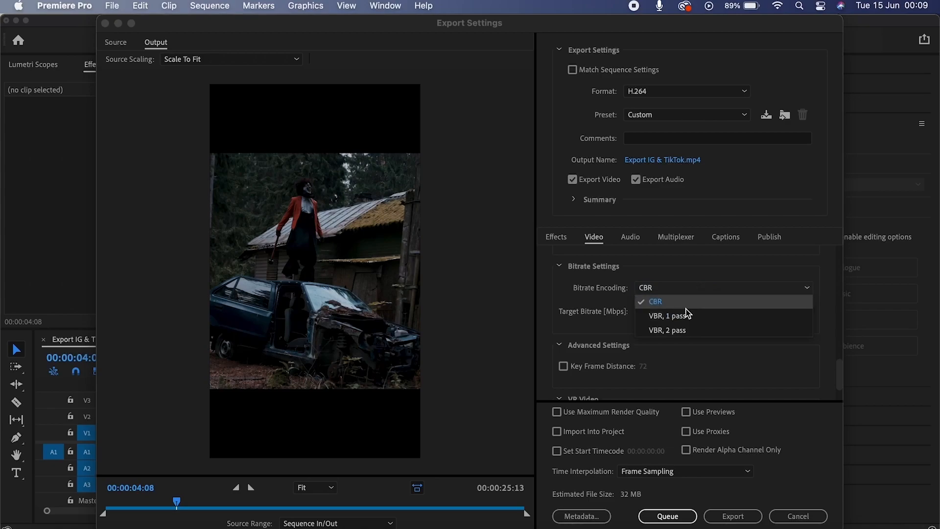
click(686, 313)
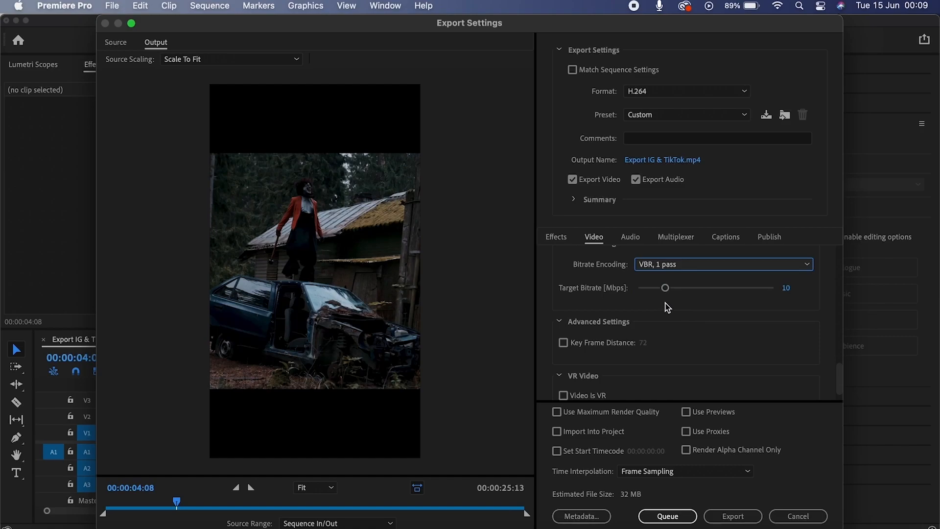
click(756, 265)
click(724, 311)
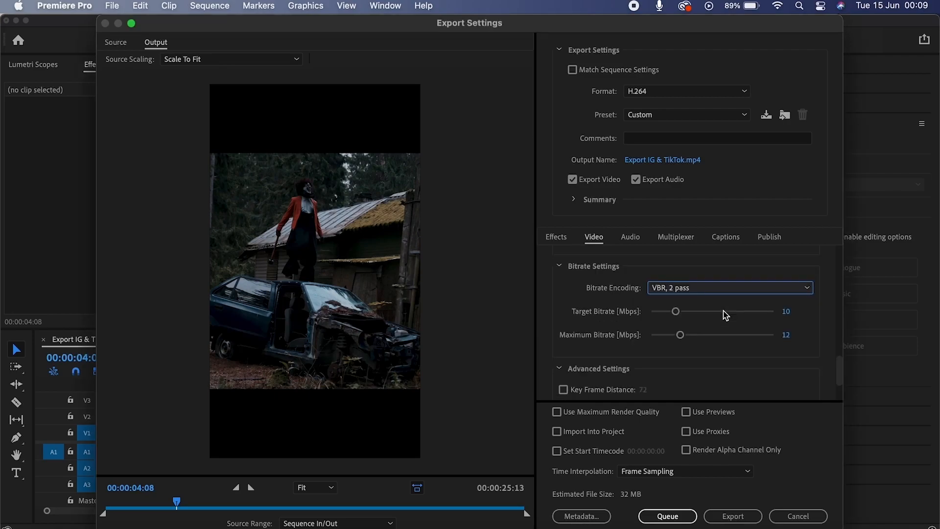
scroll(808, 353, down, 1)
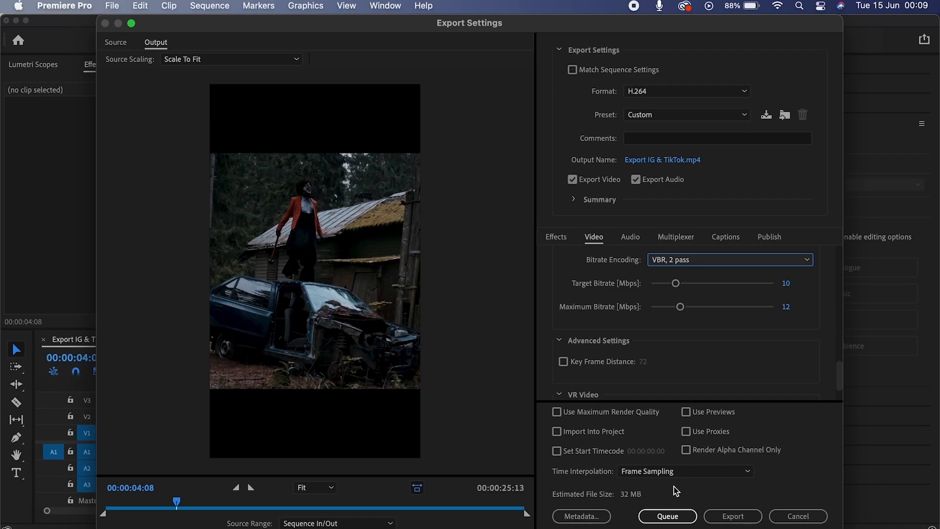
click(556, 412)
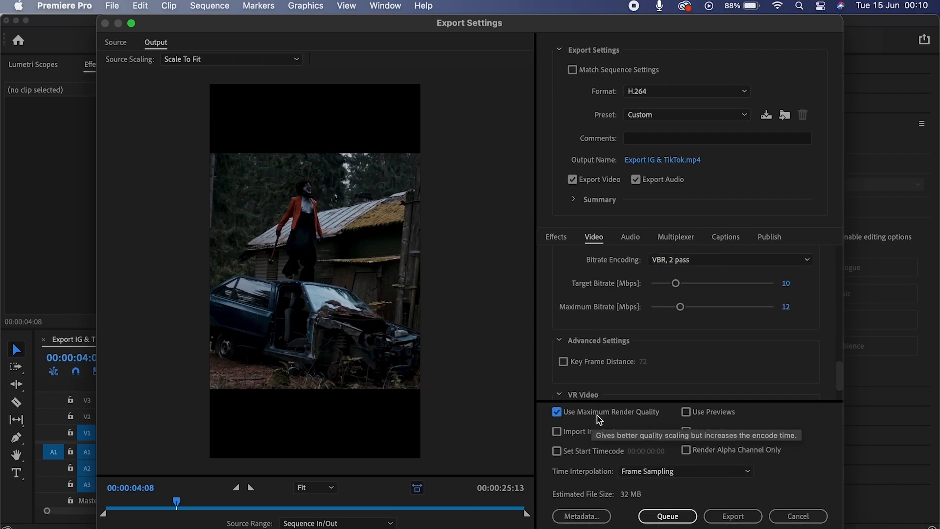
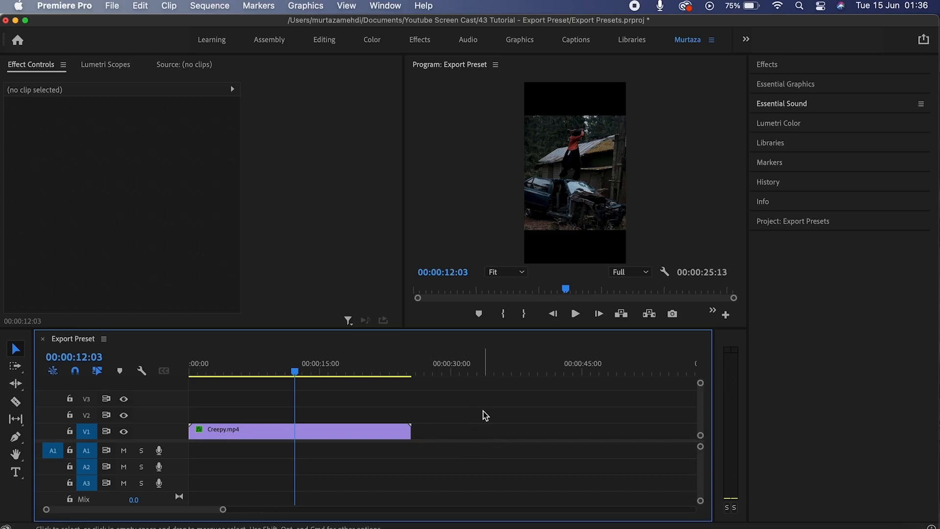
Give the 1080x1920 H.264 export VBR 2 pass, 17.35 Mbps target, 25.99 Mbps maximum, and Maximum Render Quality.
key(super+m)
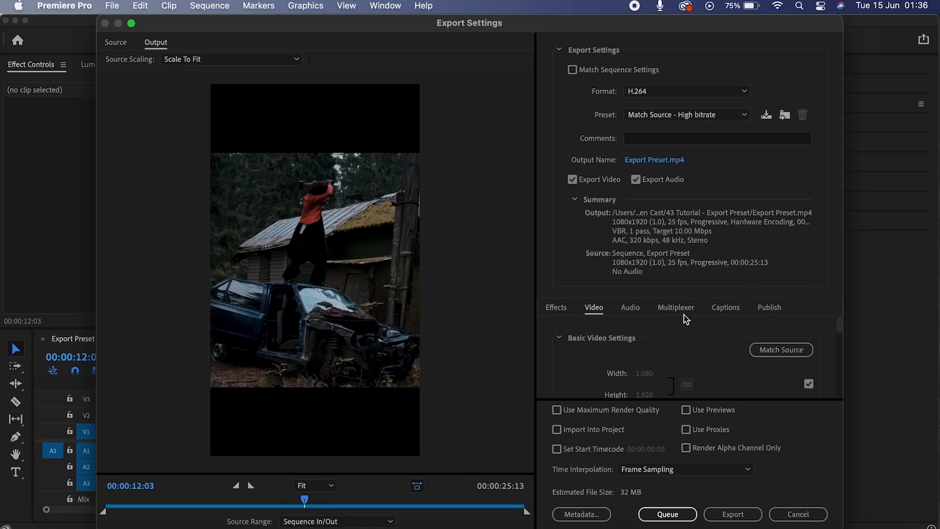
drag(839, 321, 836, 372)
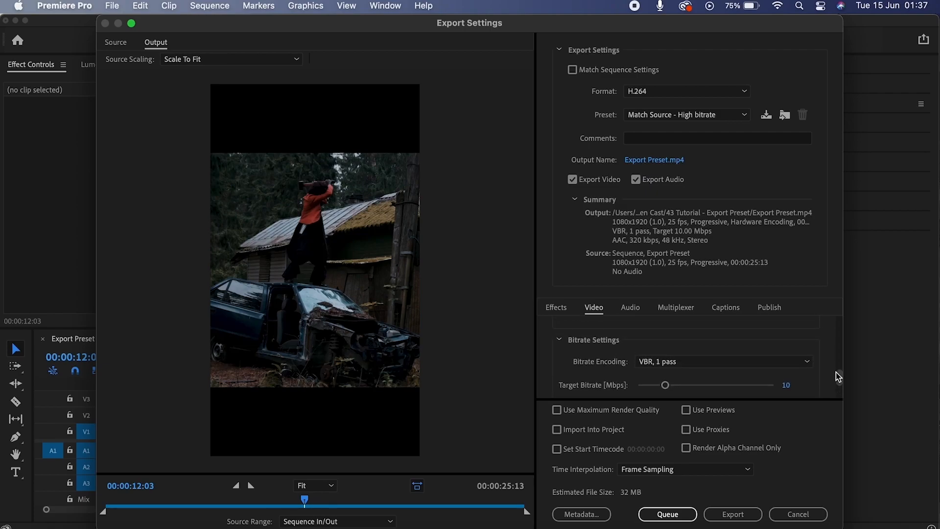
click(783, 364)
click(725, 402)
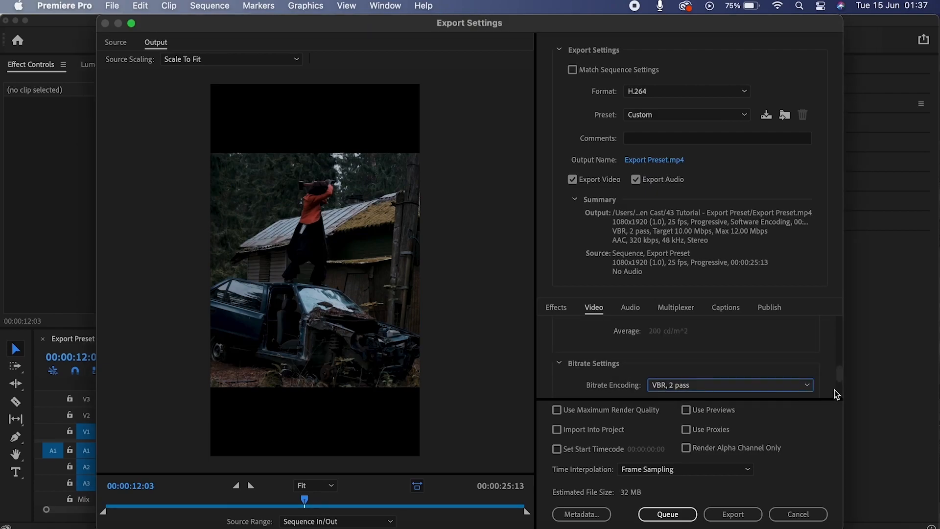
scroll(841, 381, down, 2)
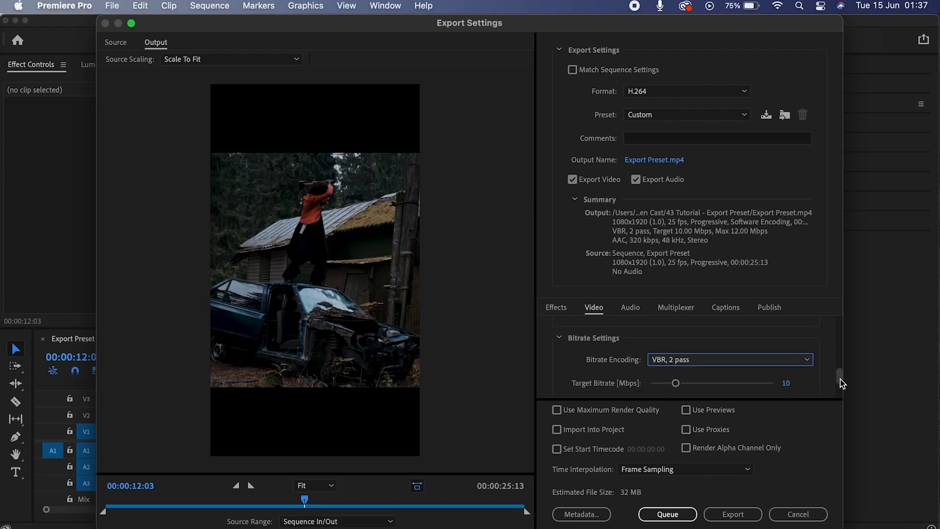
click(694, 353)
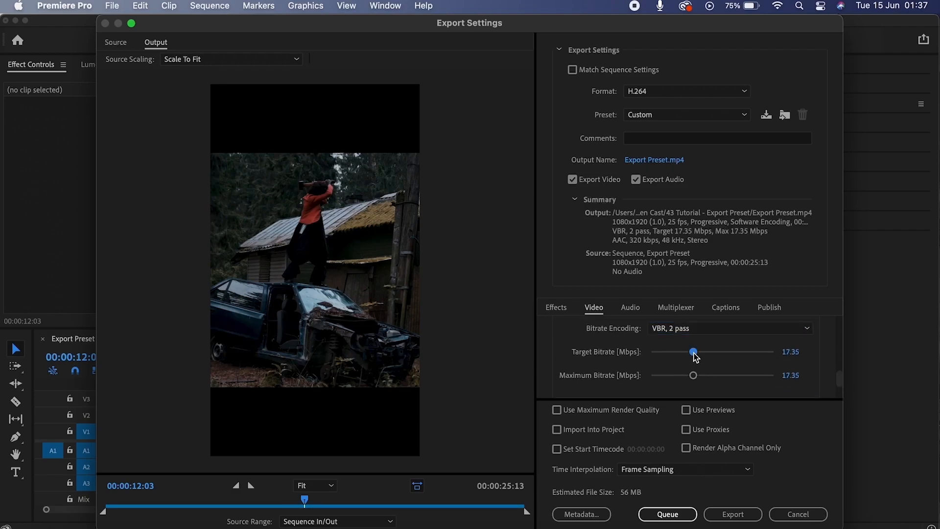
click(715, 376)
click(576, 408)
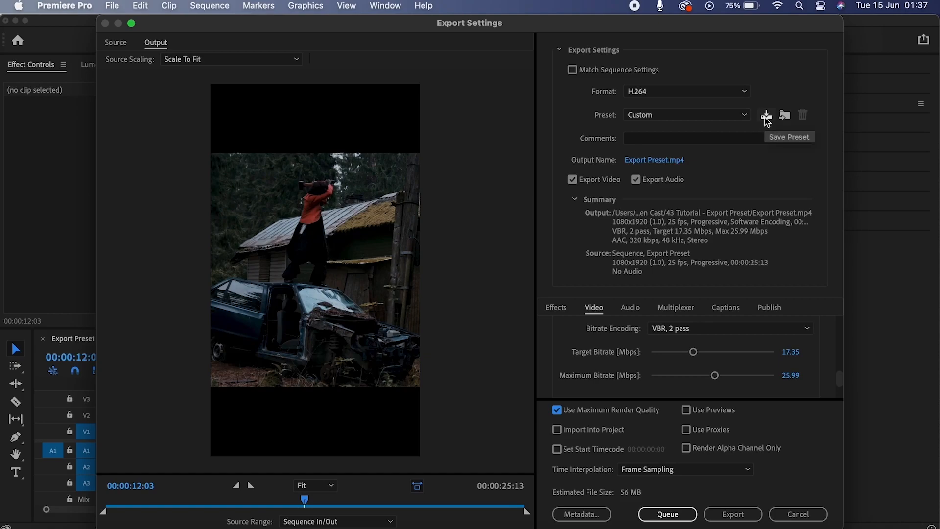
Save the current export settings as a preset named 'Instagram'.
click(767, 116)
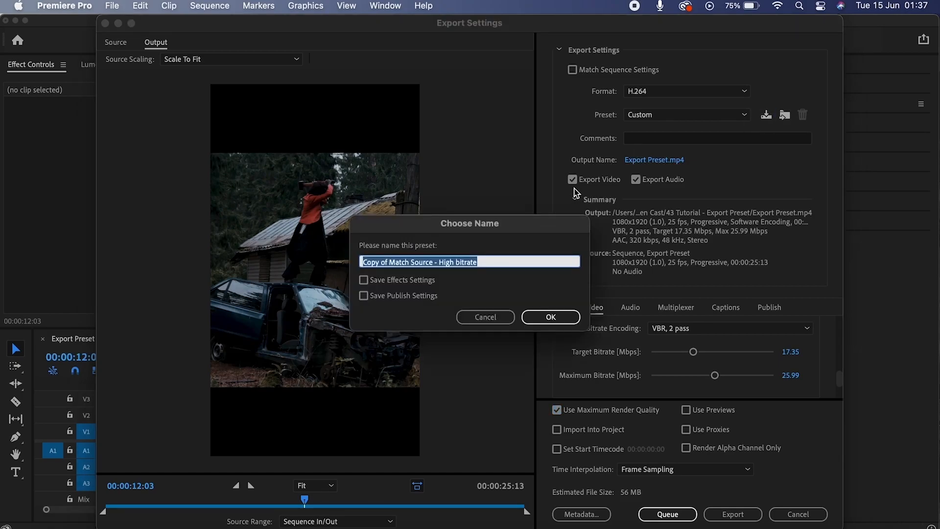
text(Ins)
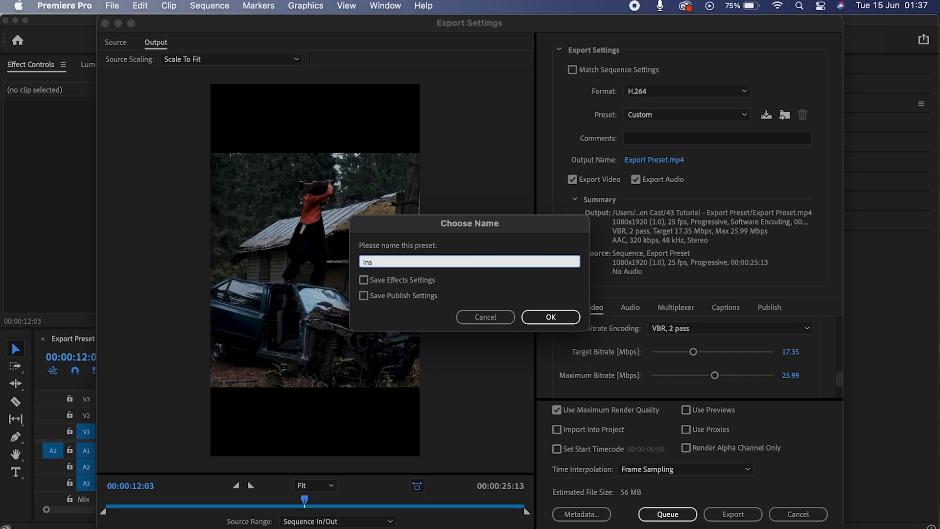
text(tagram)
key(Return)
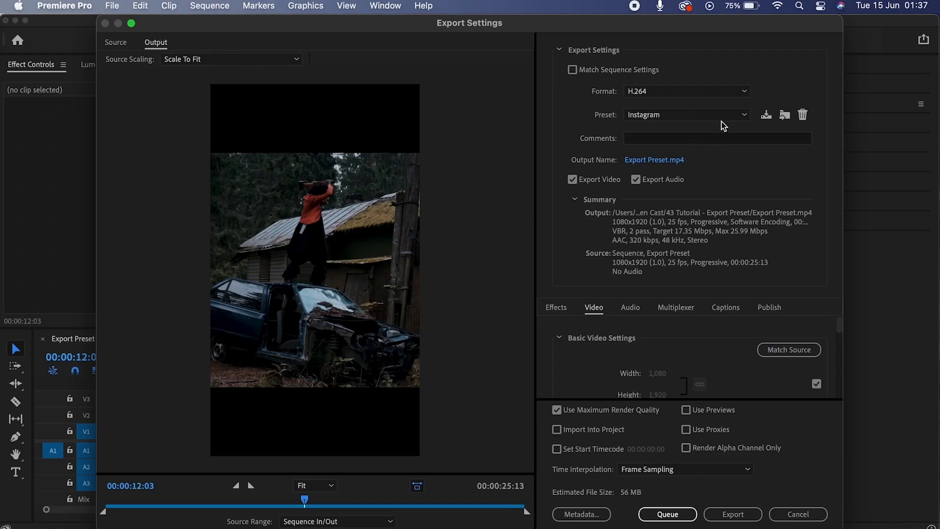
Check the preset dropdown to confirm 'Instagram' is listed and active.
click(721, 117)
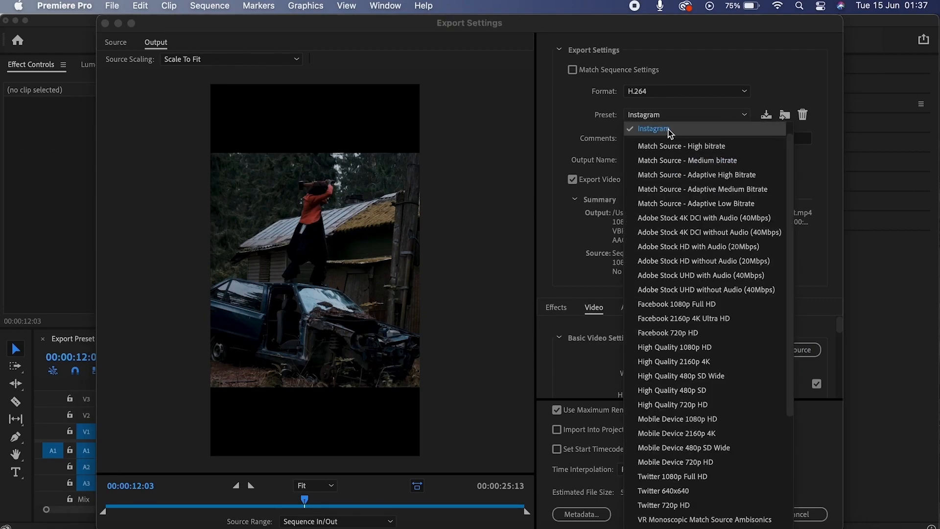
click(799, 75)
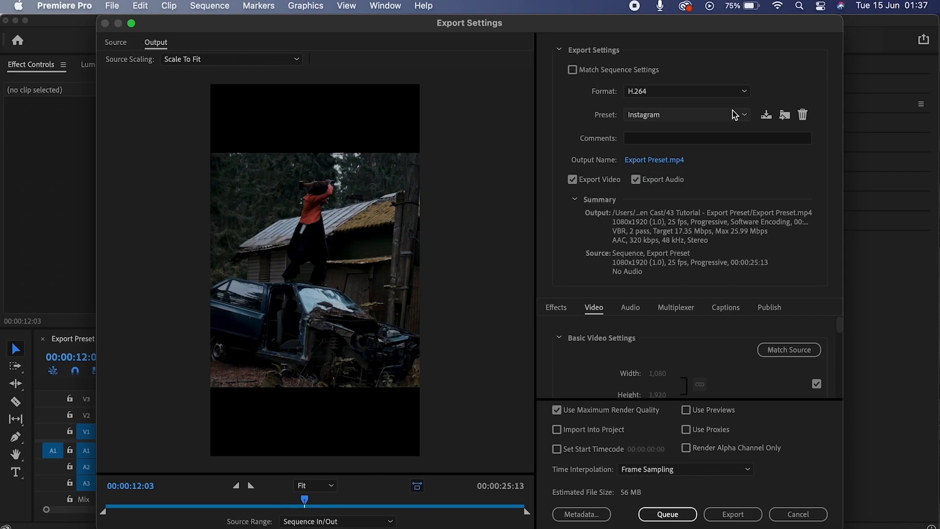
click(734, 116)
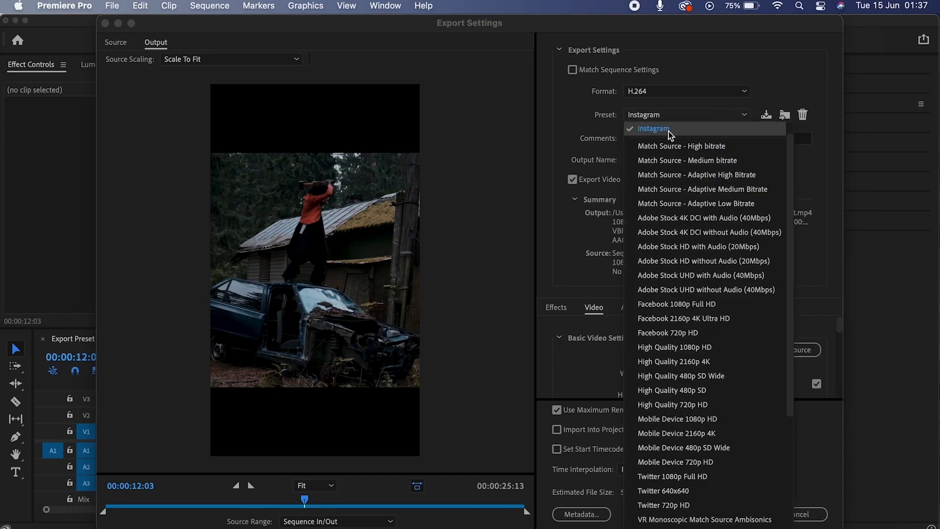
click(669, 130)
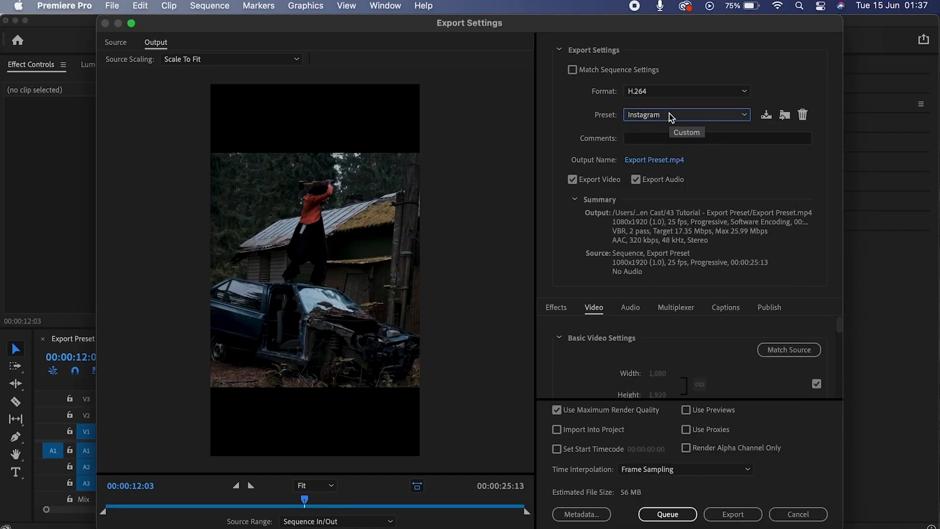
click(671, 116)
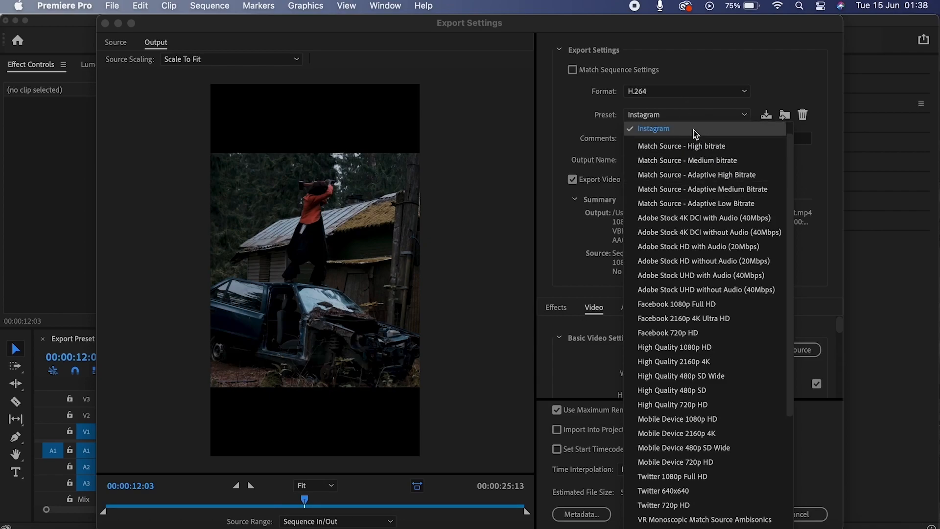
scroll(715, 225, down, 5)
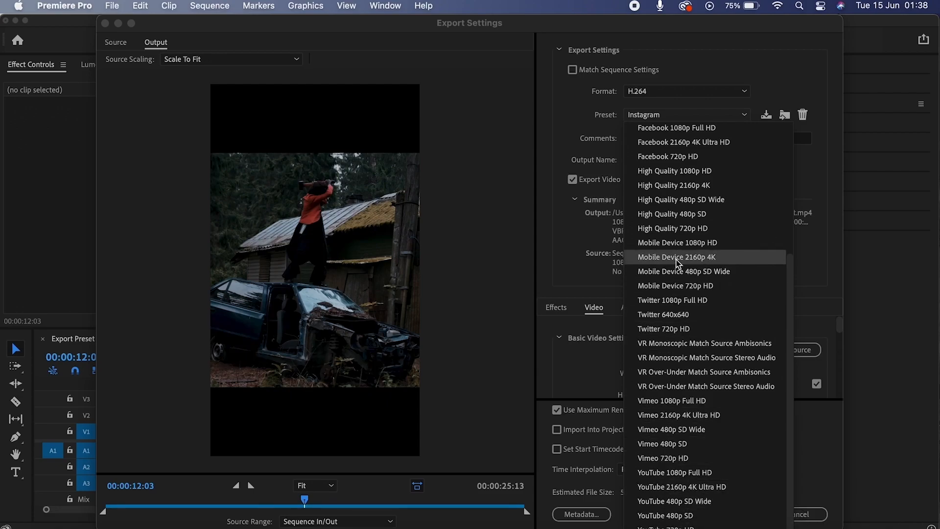
scroll(675, 337, up, 5)
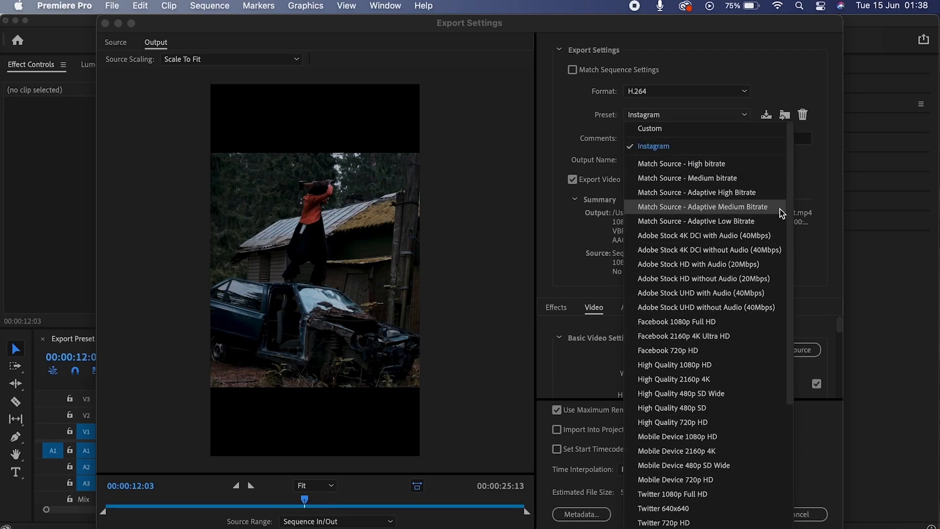
Close the preset list and go from the empty Media Encoder queue back to Premiere Pro's export settings.
click(810, 185)
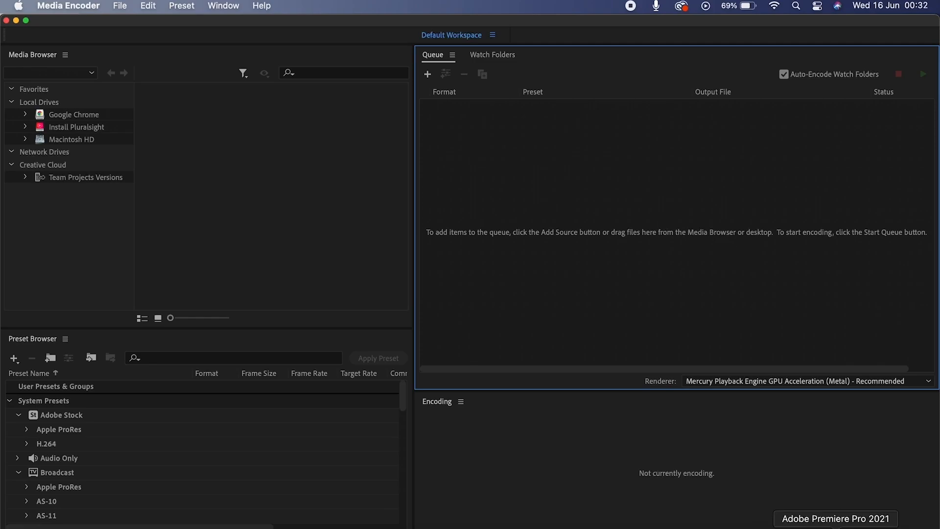
click(835, 528)
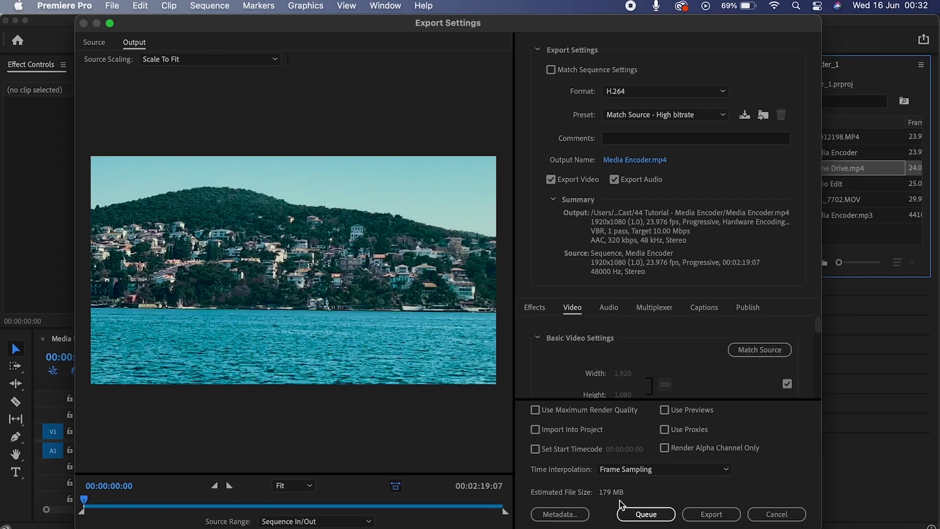
Queue the Media Encoder sequence in Media Encoder as an H.264 Match Source - High bitrate job.
click(652, 519)
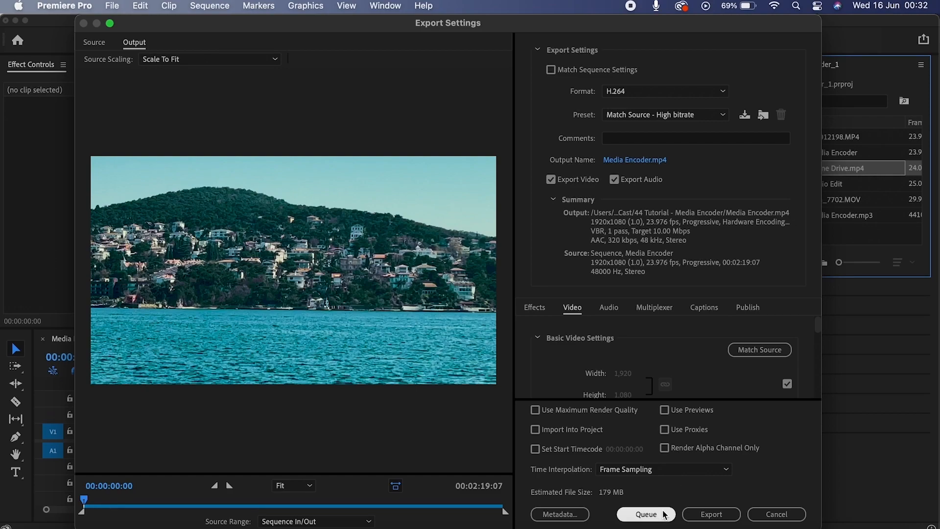
click(661, 516)
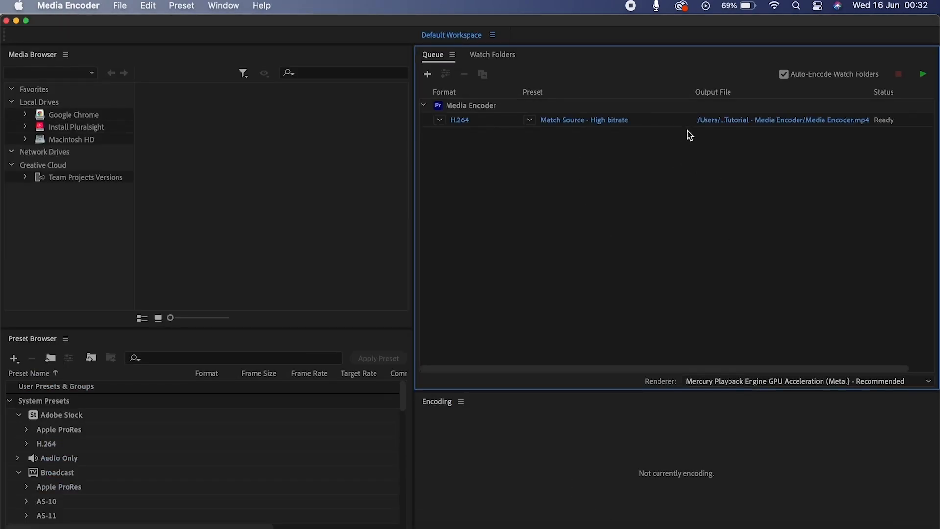
Start encoding the queued sequence, then bring the Premiere Pro project back to the front.
click(924, 76)
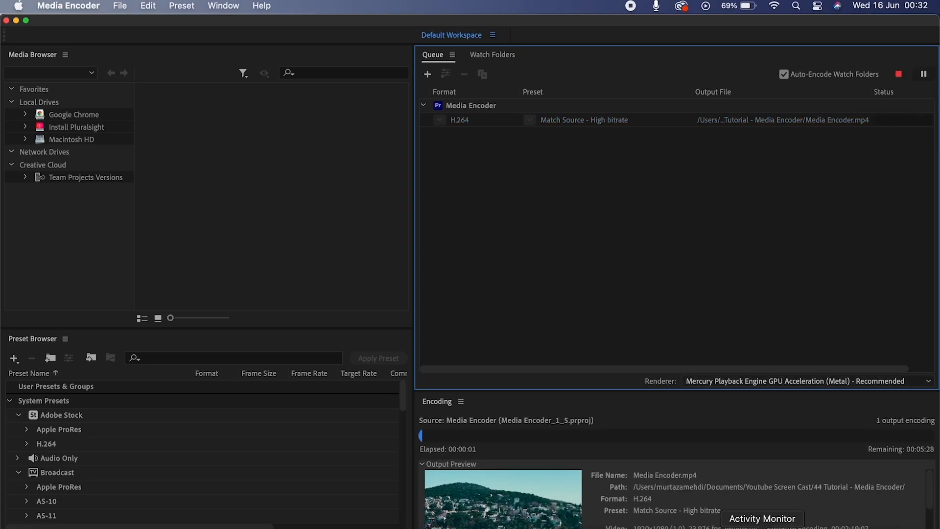
click(836, 527)
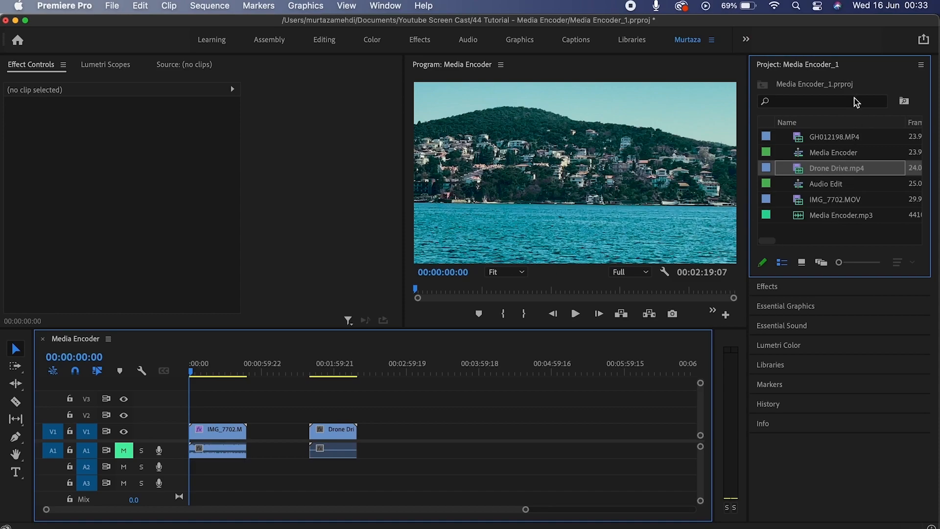
Queue Drone Drive.mp4 from the Project panel as an H.264 Match Source - High bitrate job.
click(822, 169)
click(796, 171)
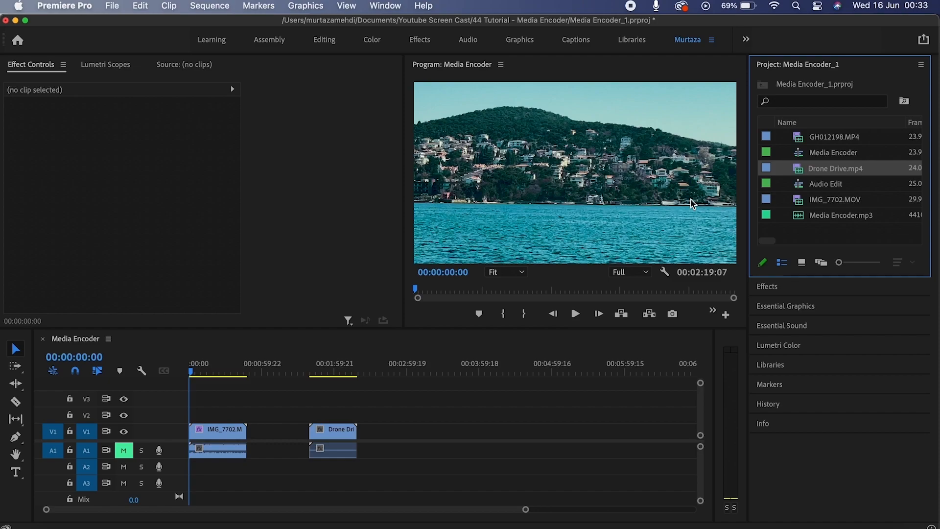
key(super+m)
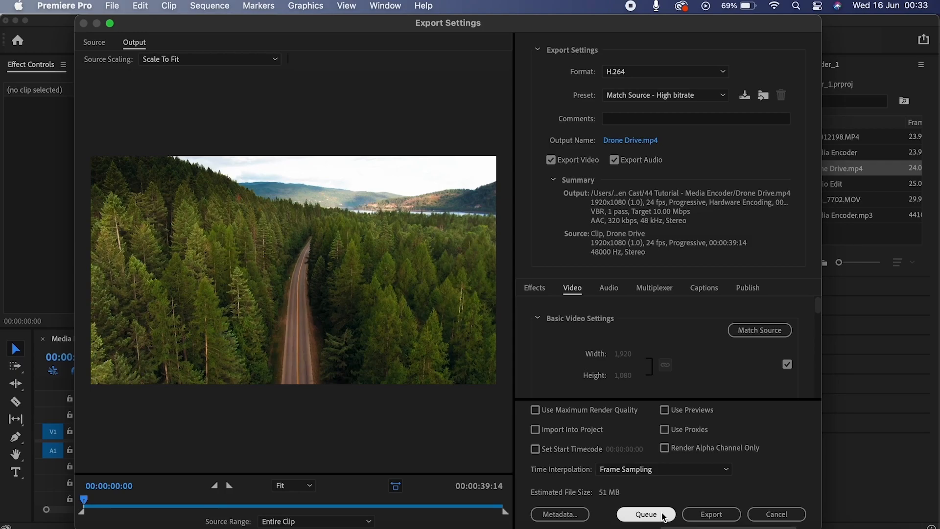
click(646, 514)
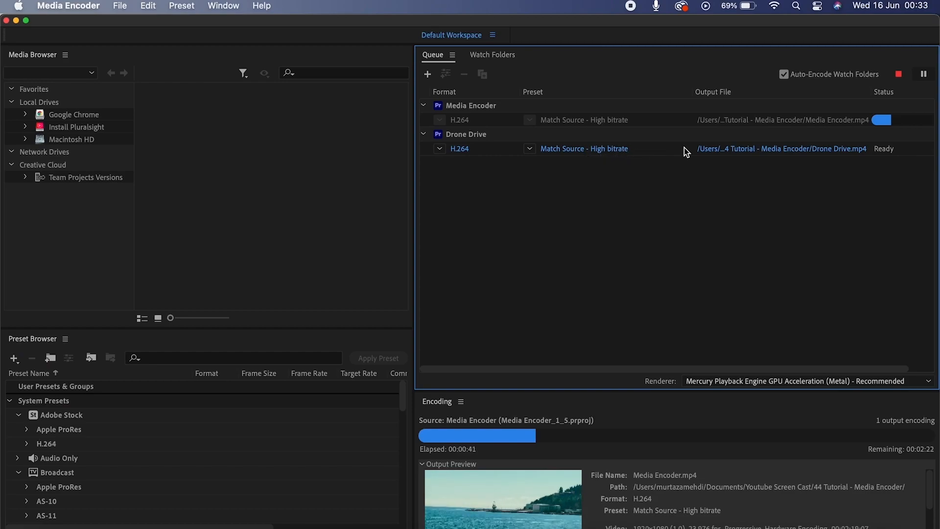
Pause the running sequence encode in Media Encoder.
click(835, 527)
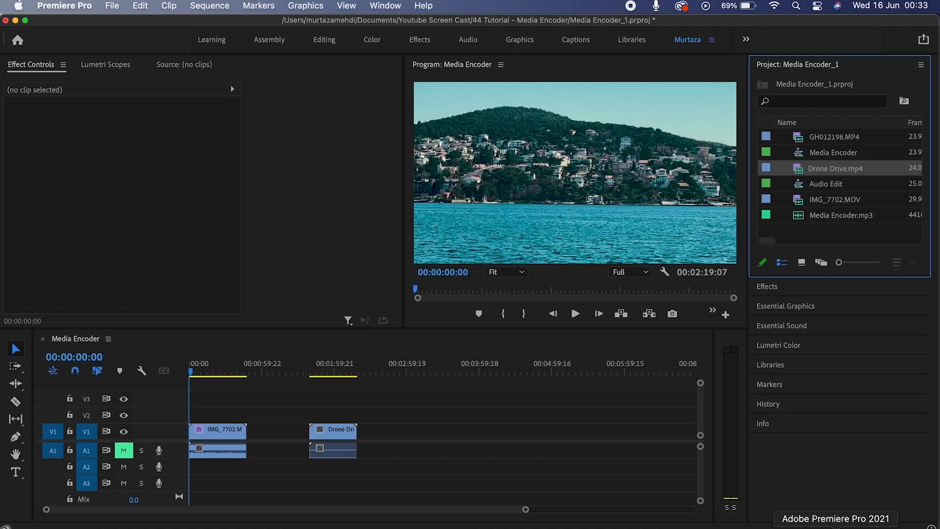
click(674, 527)
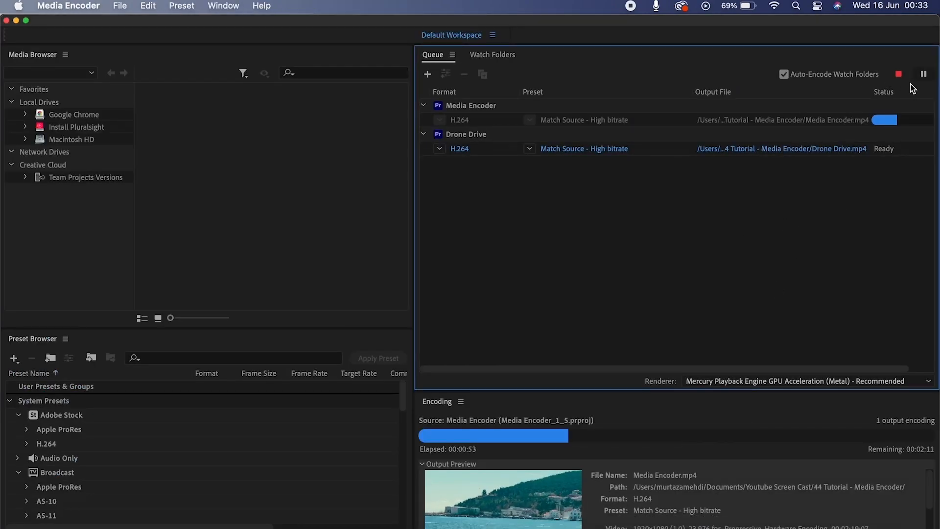
click(923, 74)
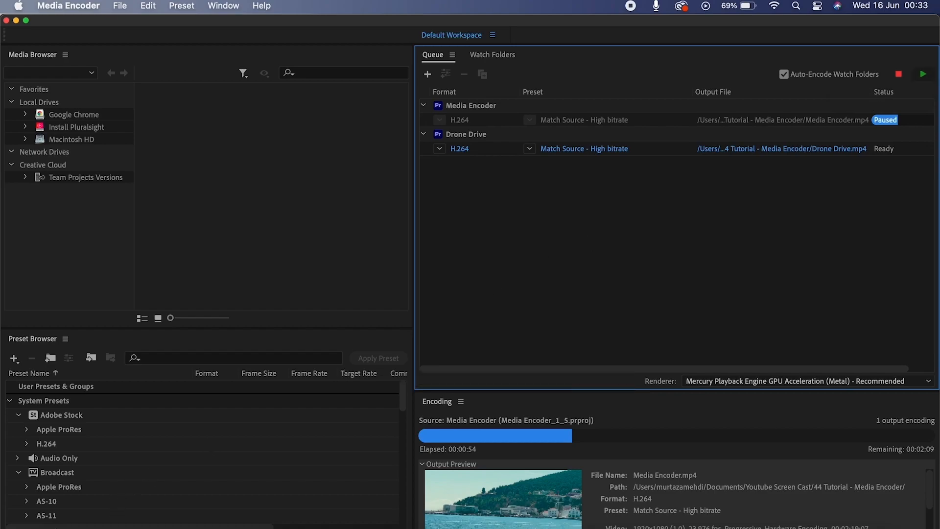
Drag IMG_7702.MOV from the Finder tutorial folder into the queue as an H.264 job, preset unchanged.
click(51, 526)
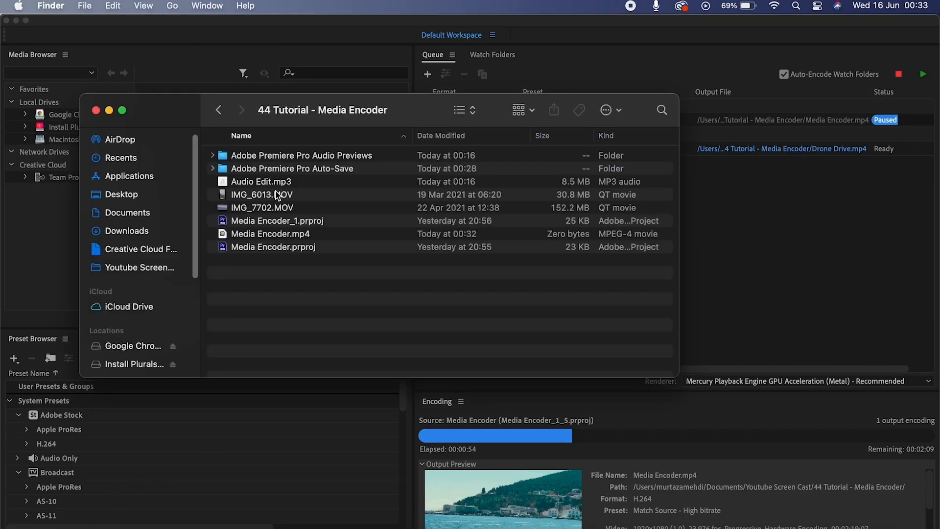
click(272, 207)
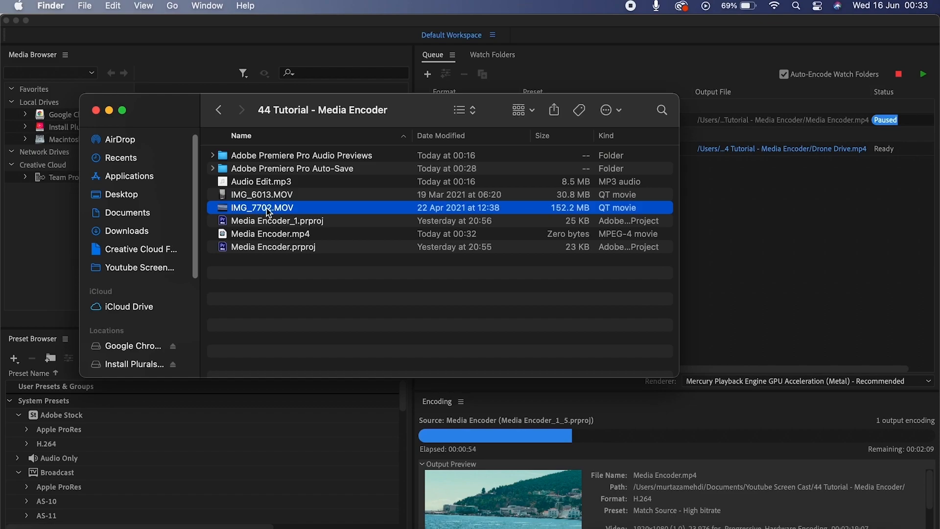
drag(266, 207, 748, 231)
click(748, 229)
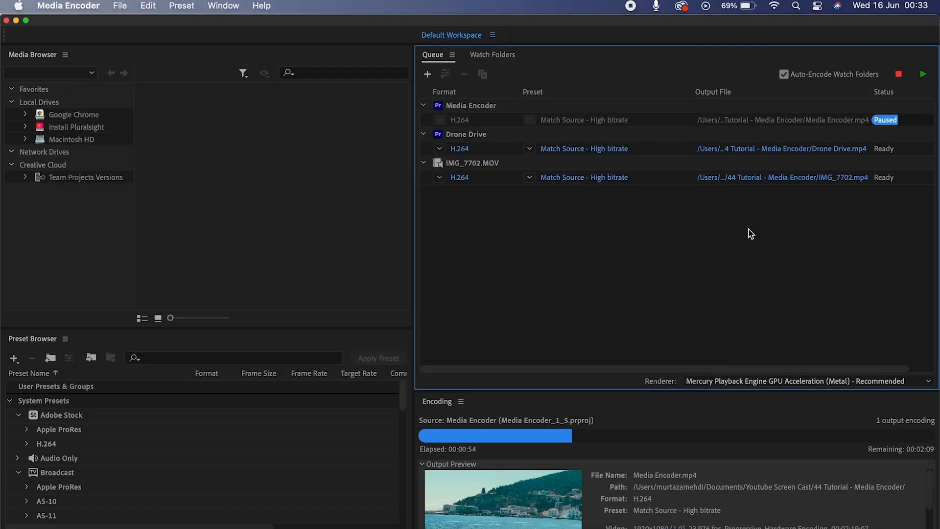
click(530, 178)
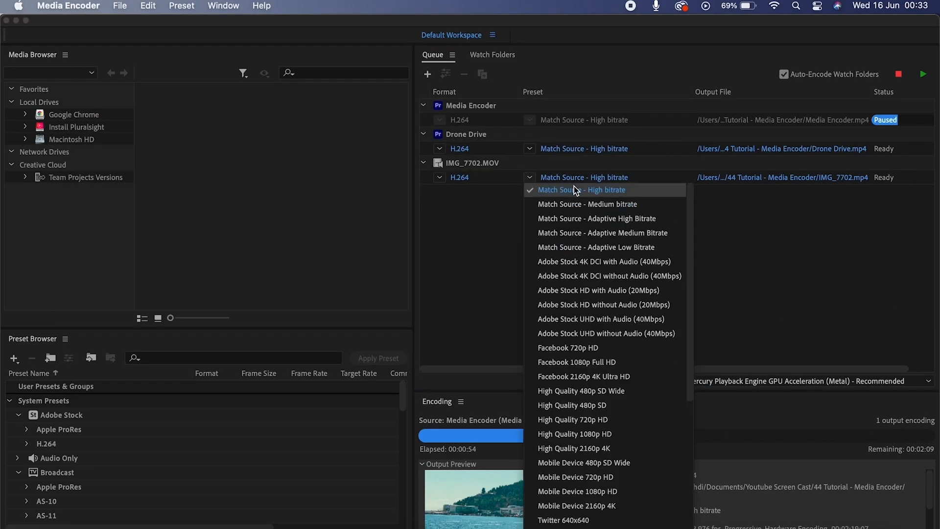
click(479, 193)
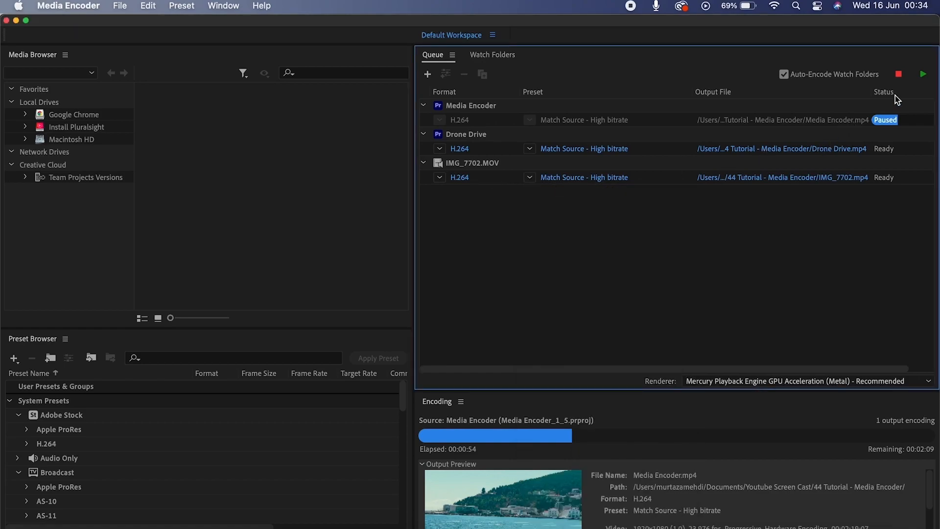
click(927, 76)
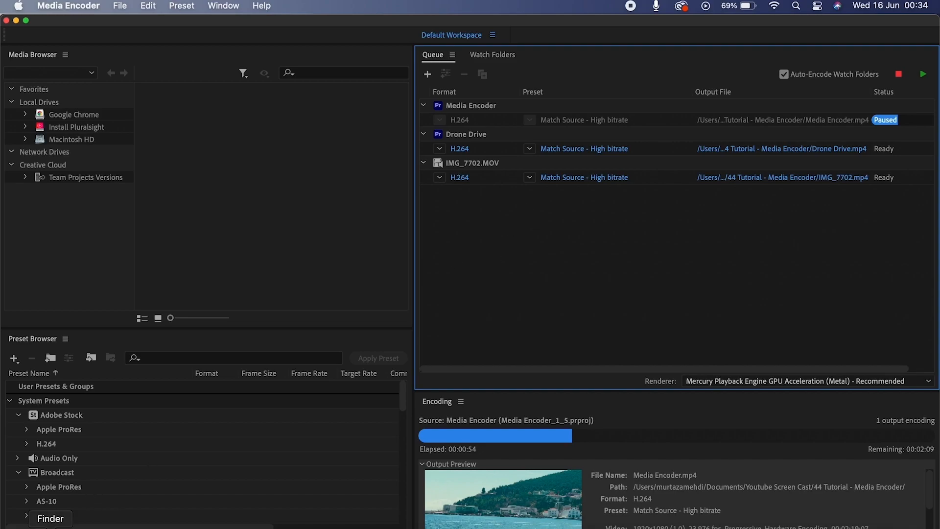
Add IMG_6013.MOV from the Finder tutorial folder to the queue as an H.264 job.
click(51, 526)
click(304, 195)
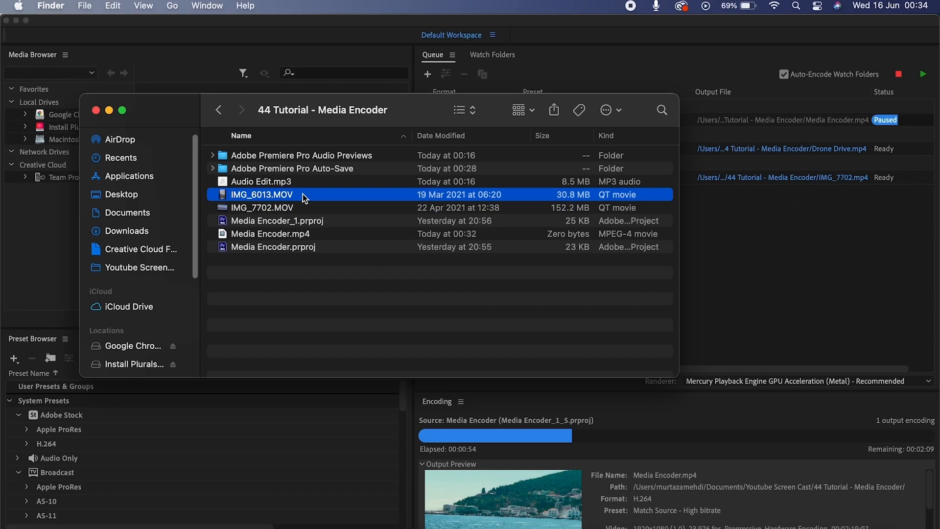
drag(302, 194, 720, 225)
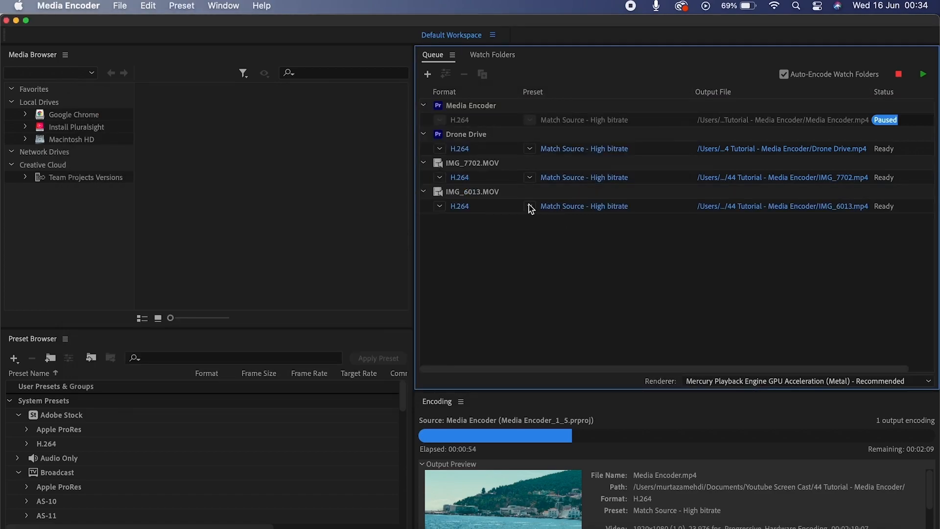
click(424, 206)
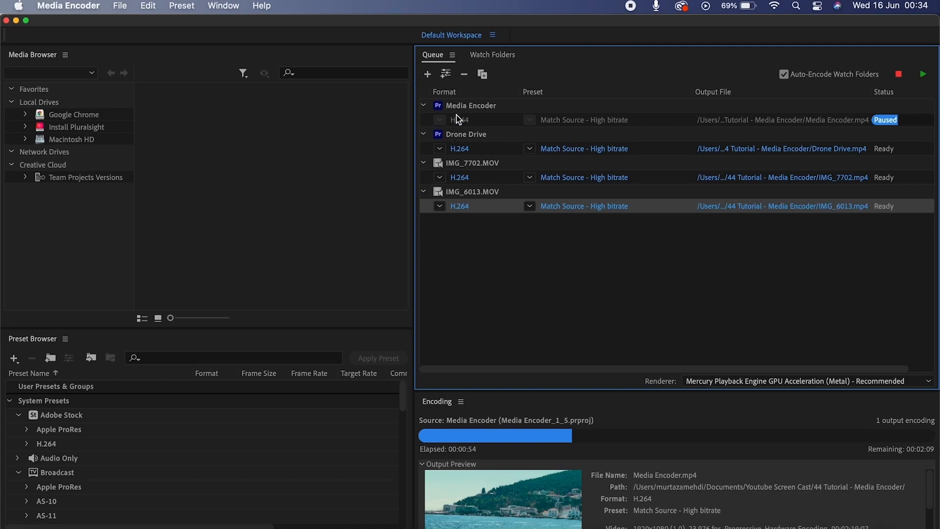
Duplicate the IMG_6013 output and set the copy to Match Source - Medium bitrate.
click(481, 73)
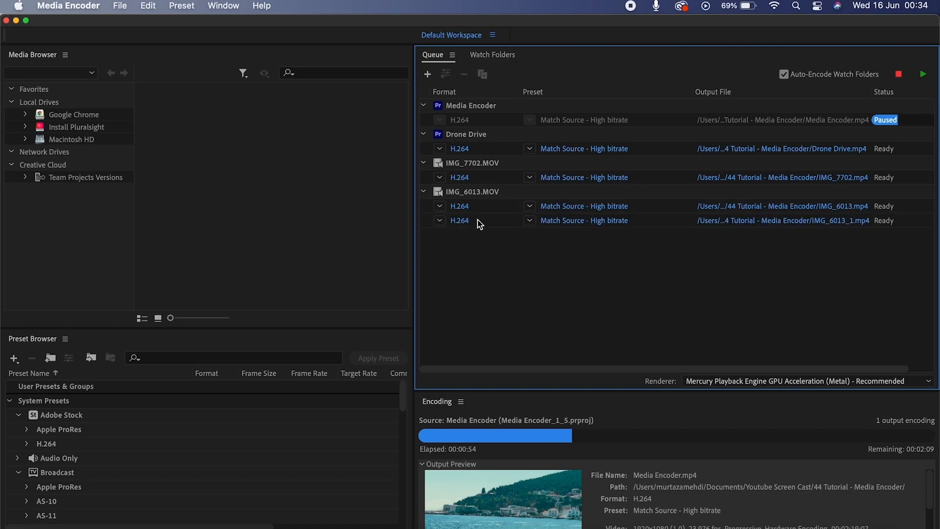
mouse_move(603, 210)
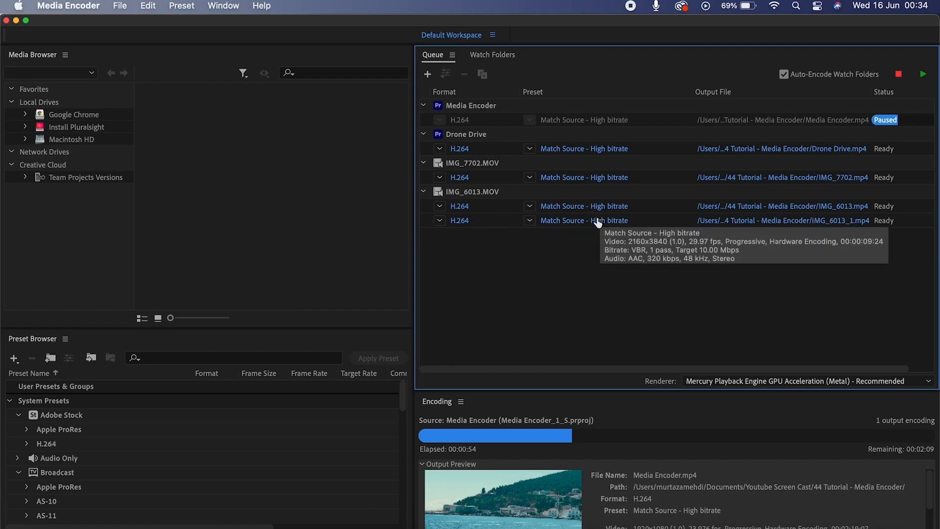
click(596, 219)
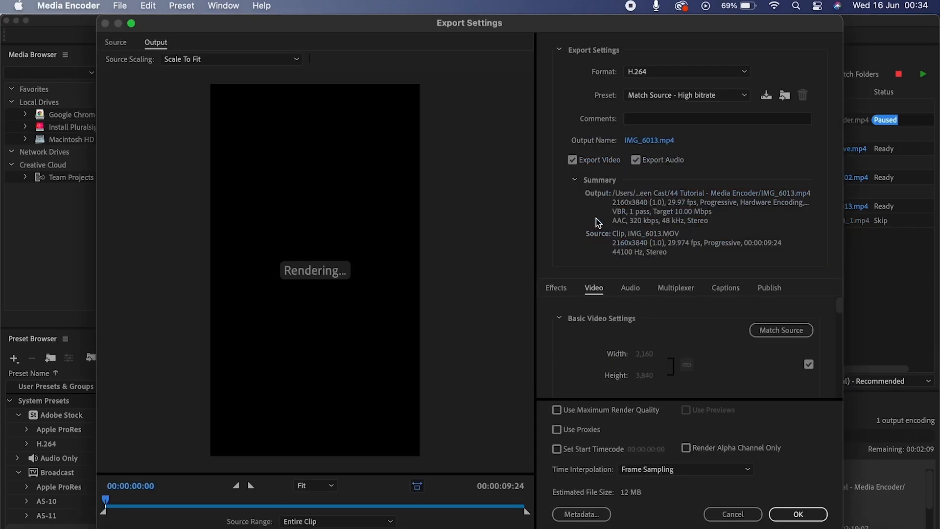
click(650, 96)
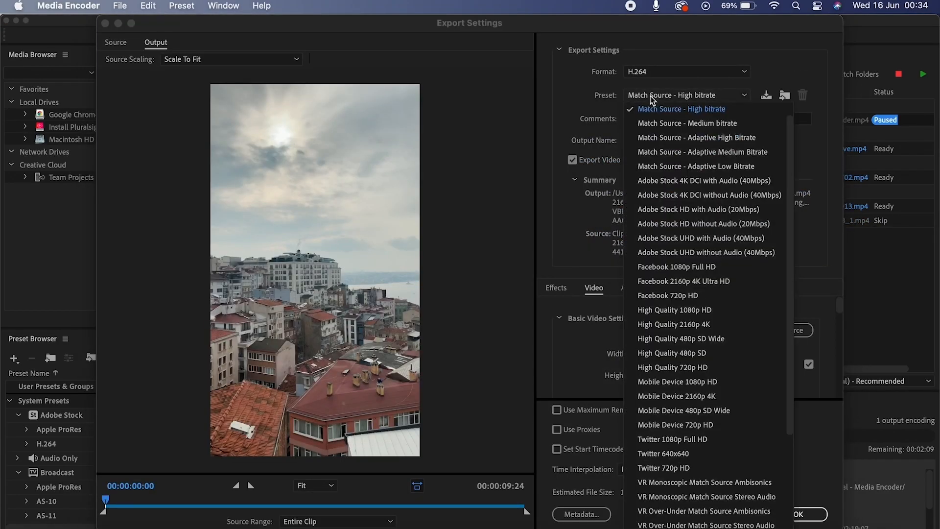
click(657, 124)
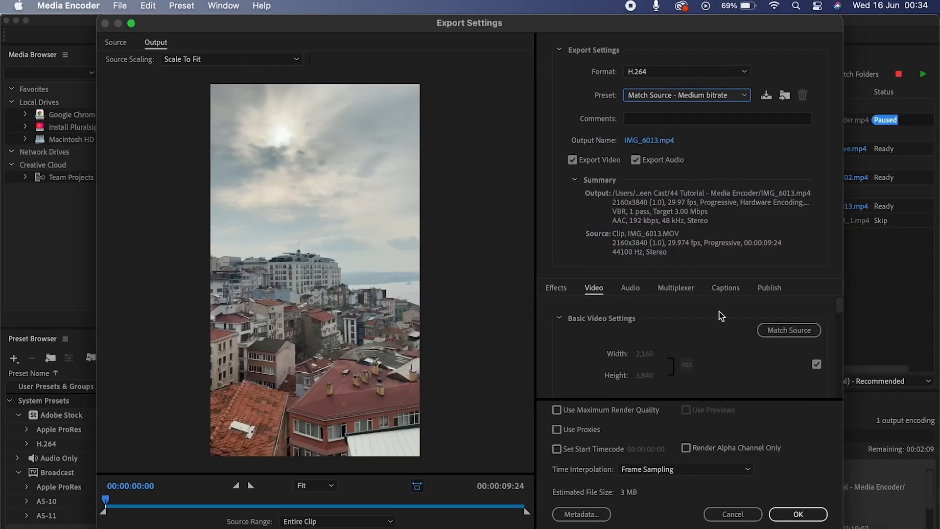
click(804, 512)
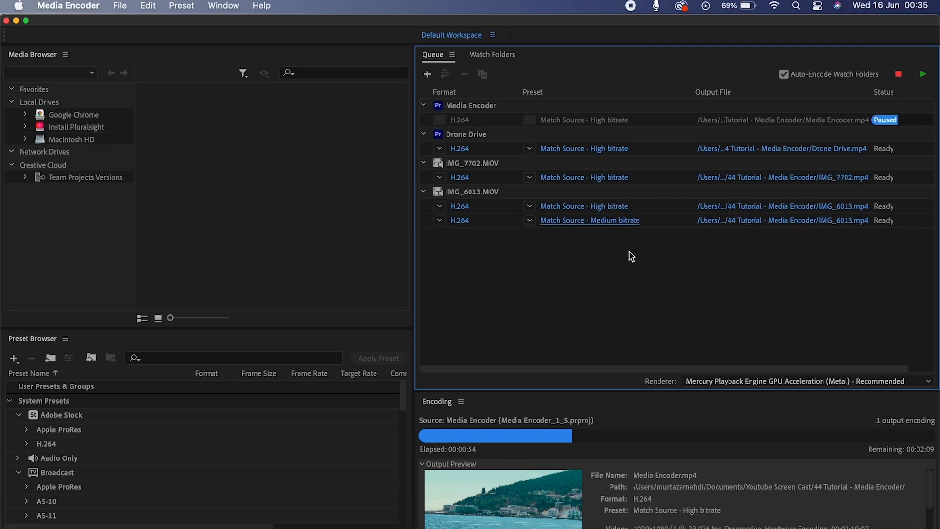
click(836, 528)
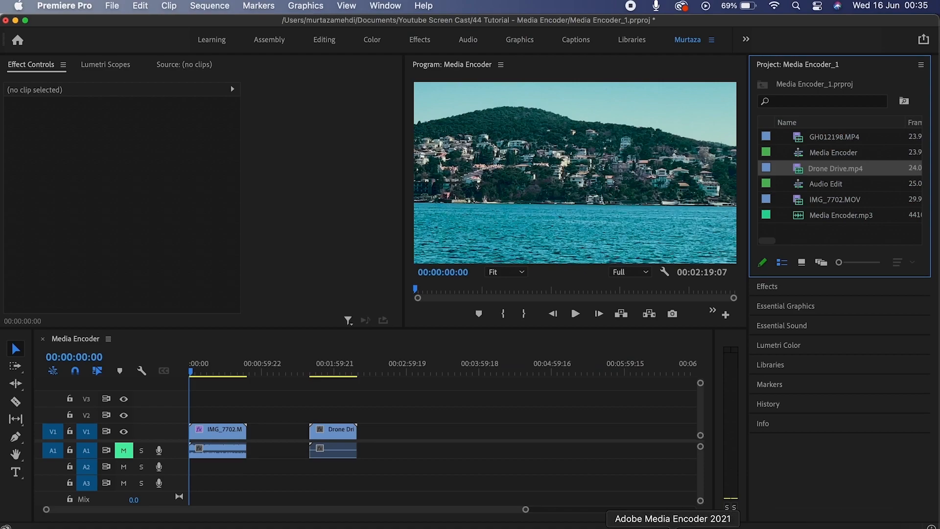
click(673, 528)
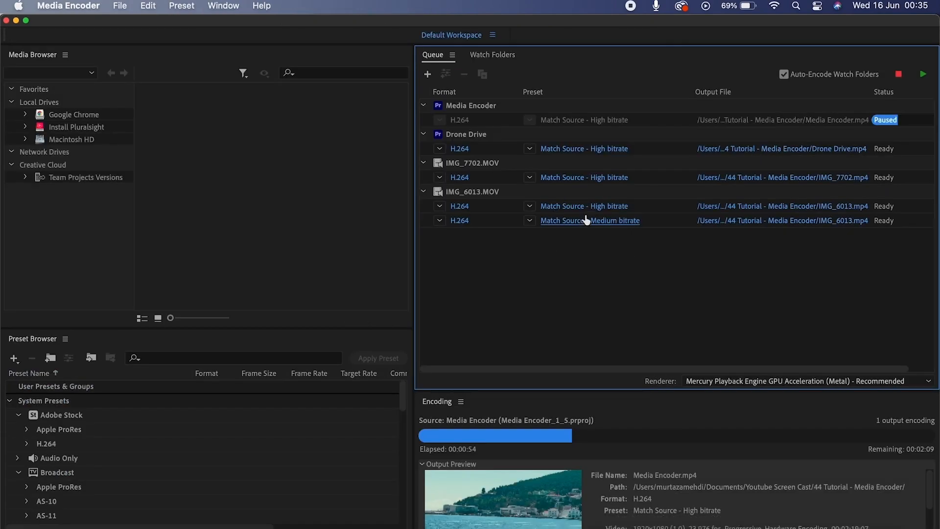